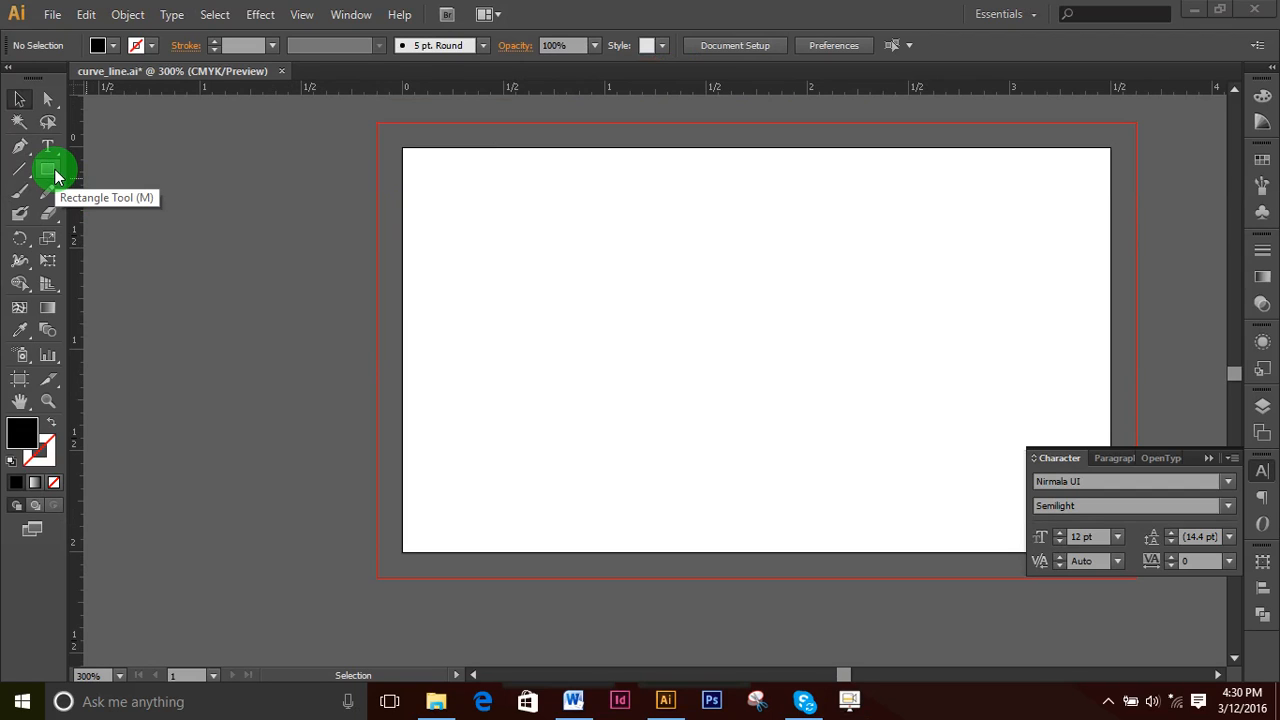
- Draw a square about 0.9 in wide on the artboard's left half and fill it with blue
click(48, 170)
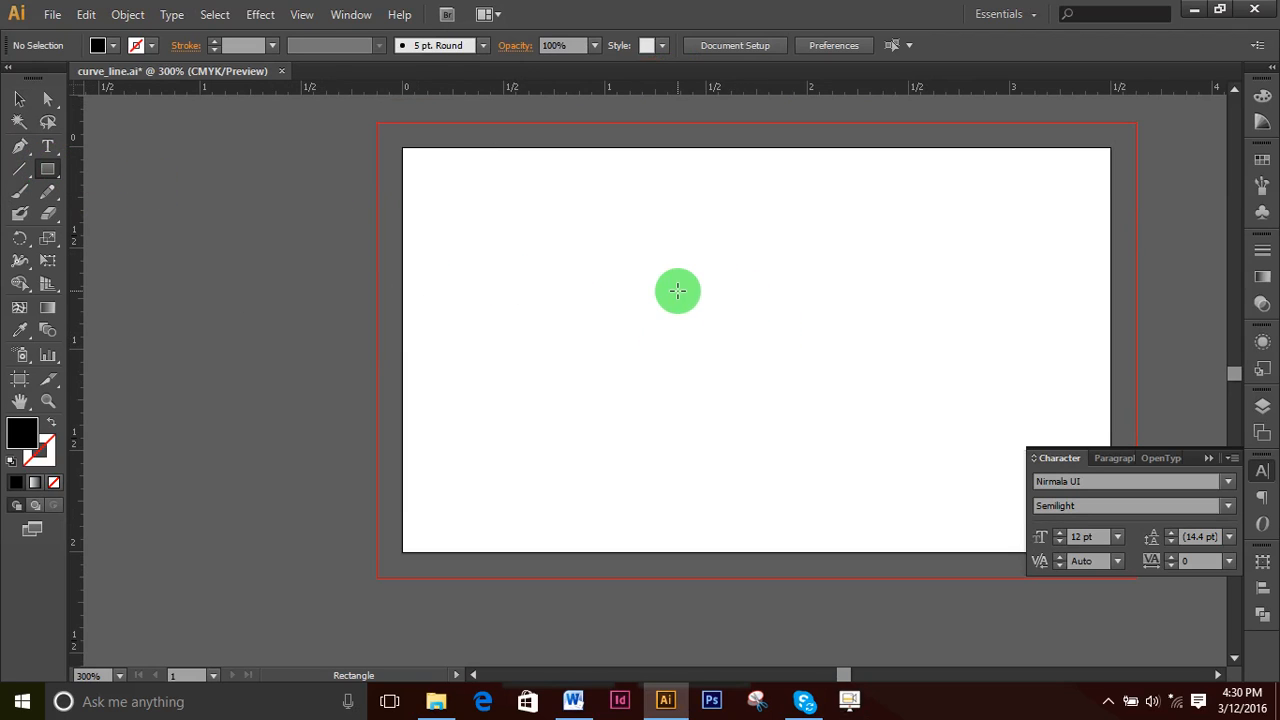
drag(564, 248, 750, 410)
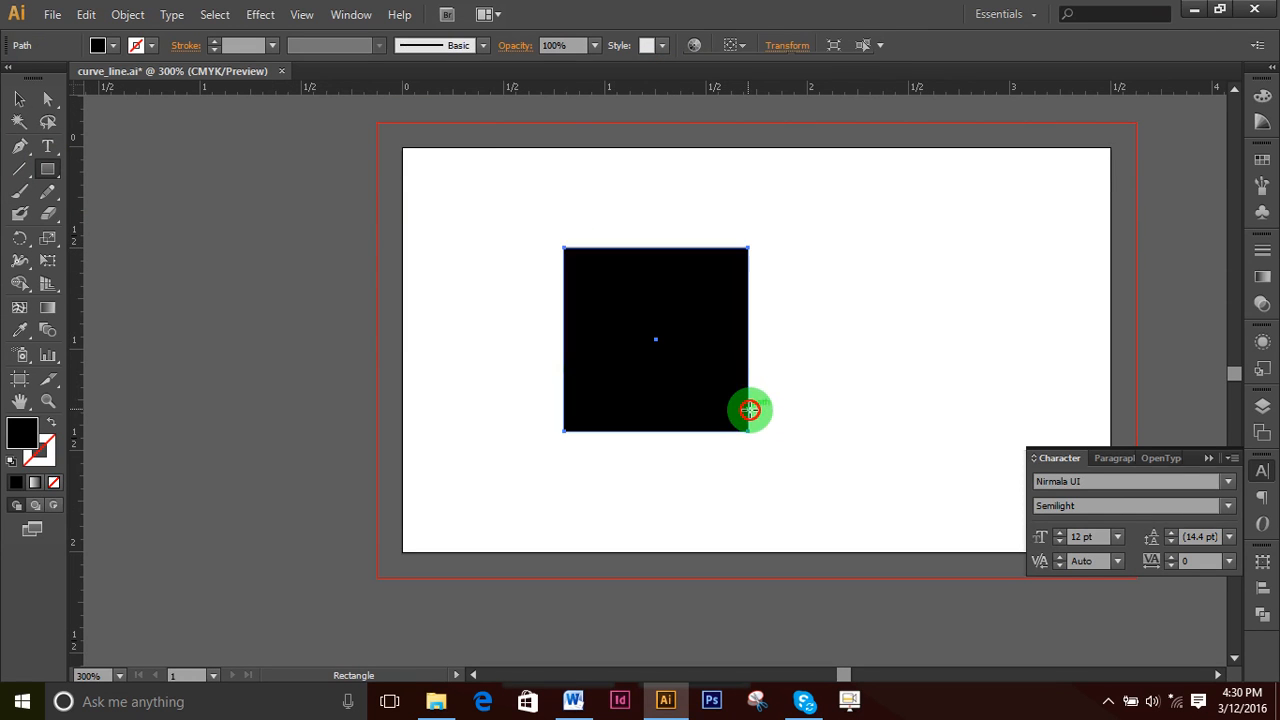
double_click(22, 436)
drag(669, 380, 669, 447)
click(594, 397)
click(811, 367)
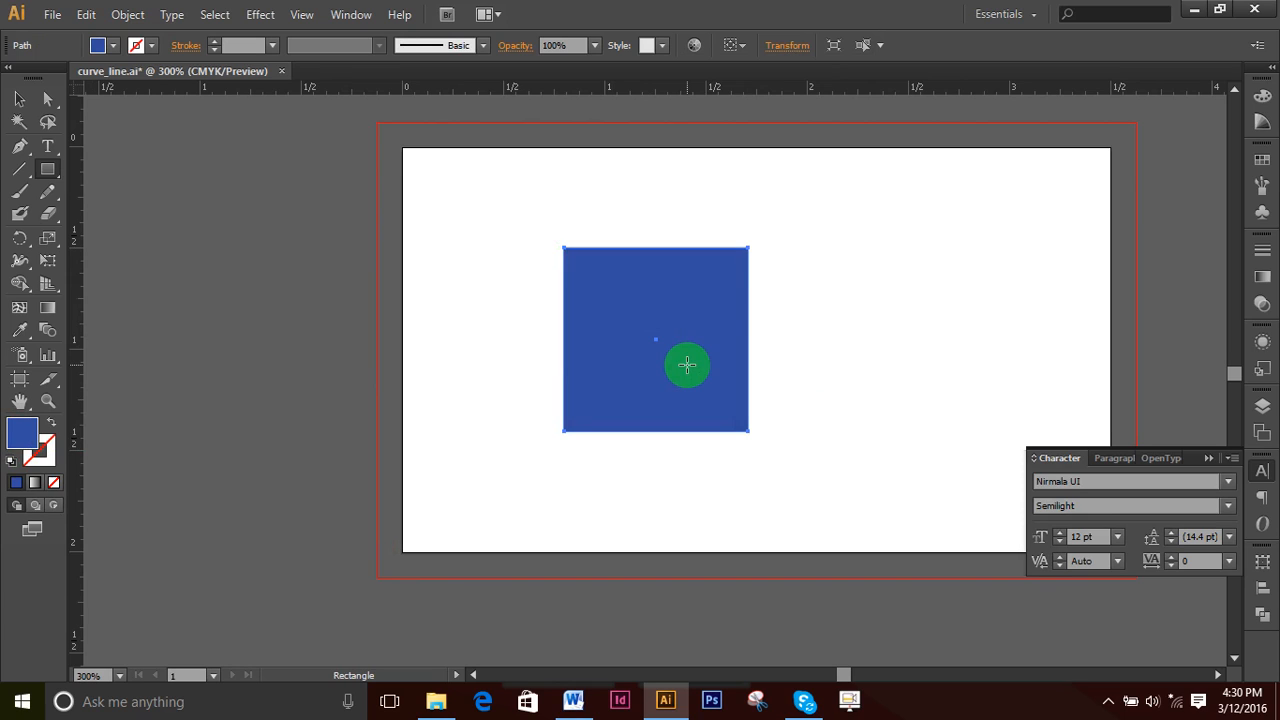
click(20, 104)
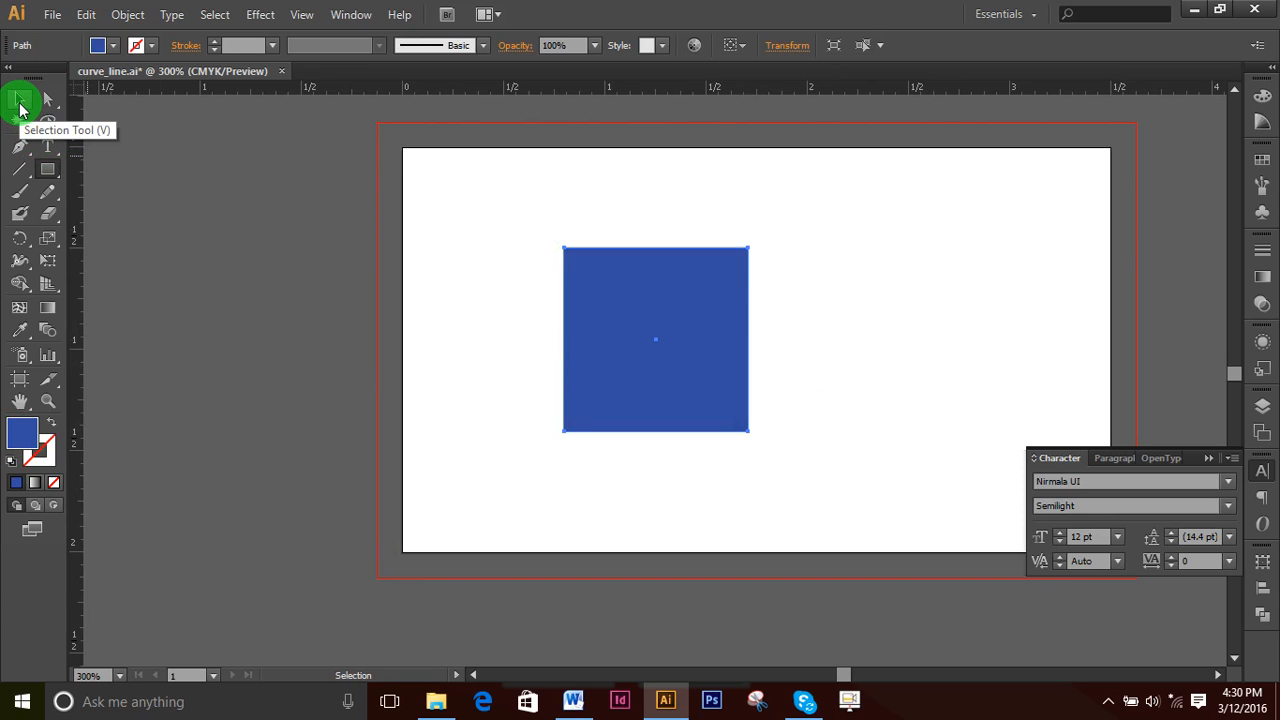
click(251, 265)
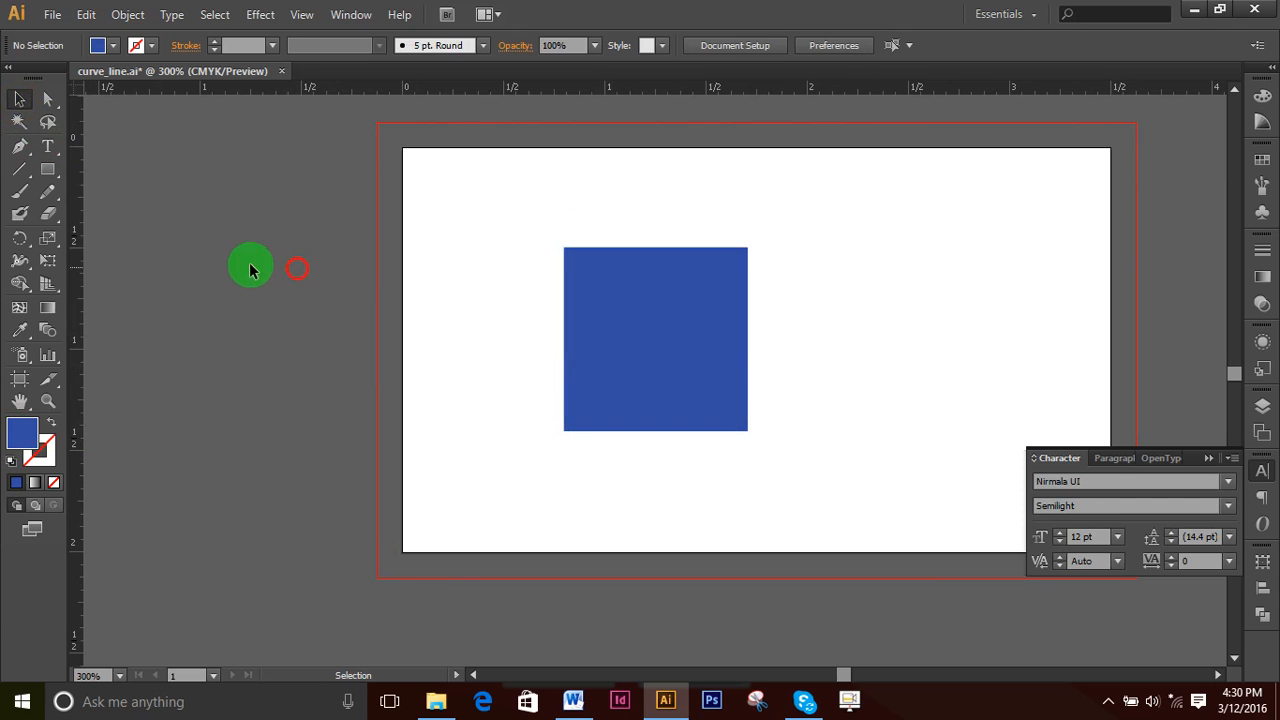
- Add a first name as point text beside the blue square and scale it up to about 24 pt
click(47, 146)
click(872, 334)
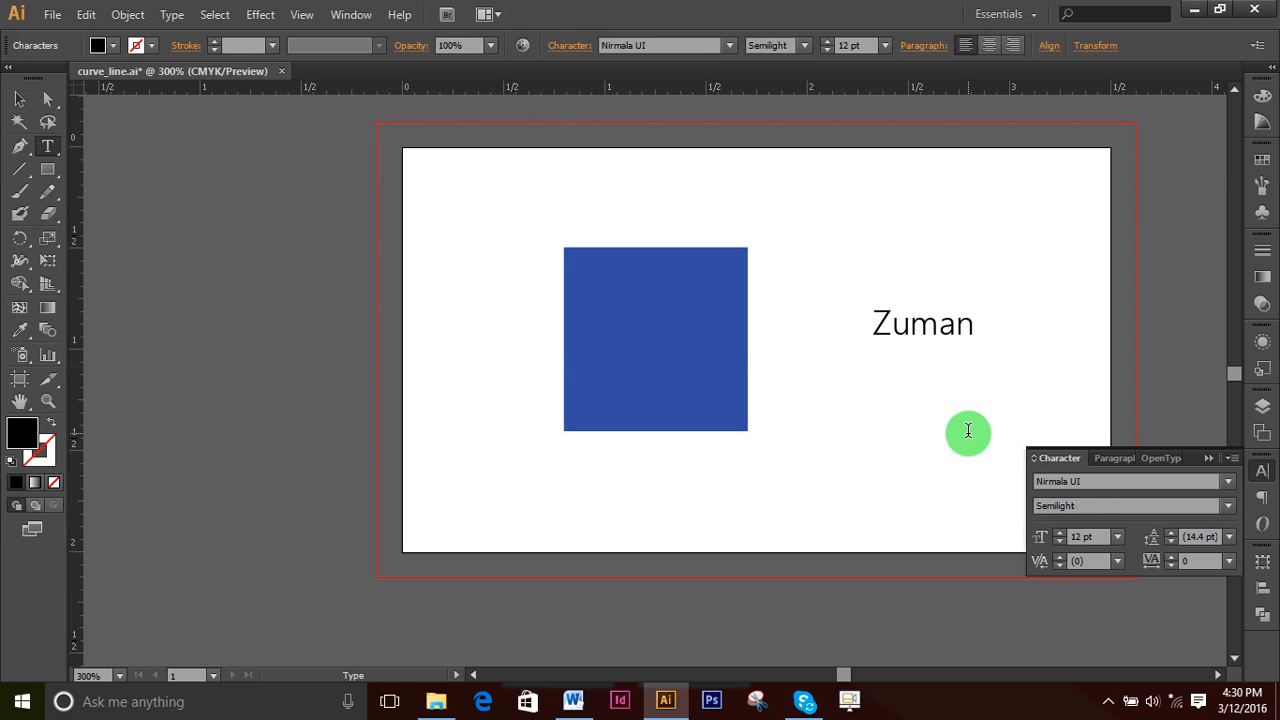
click(19, 98)
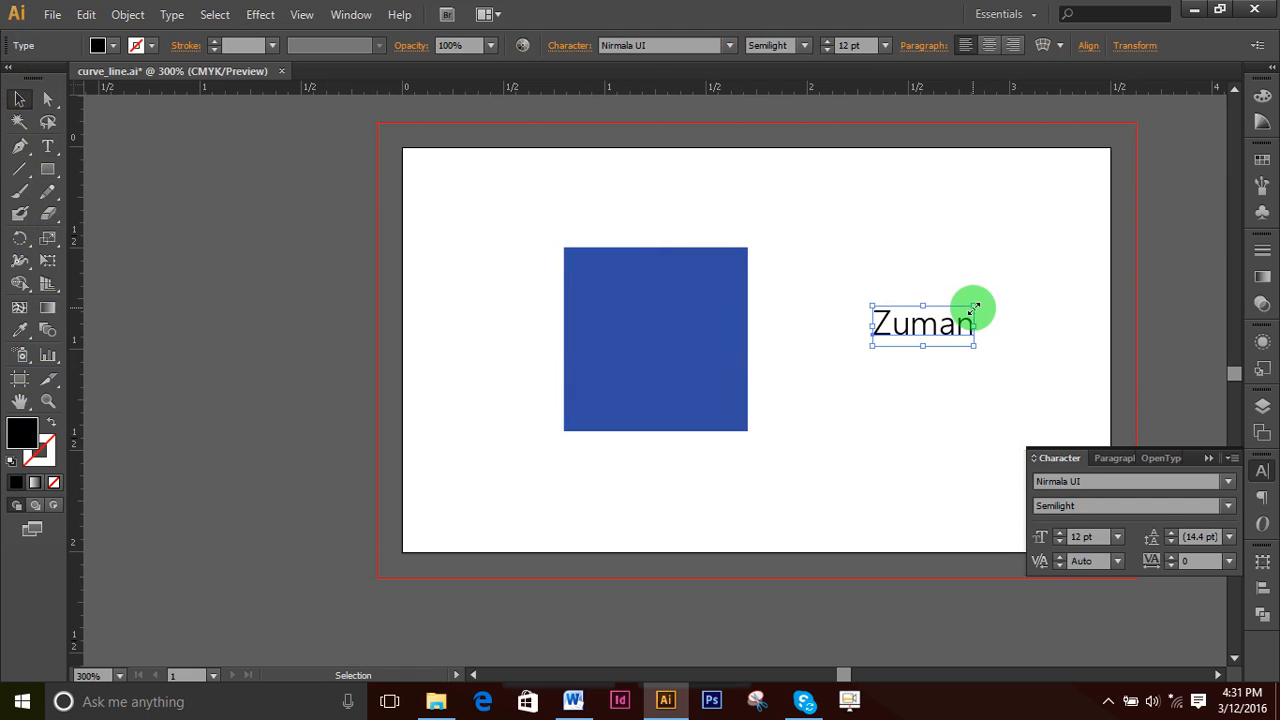
drag(972, 311, 1034, 280)
- Replace the wording of the text beside the square with a different first name
double_click(930, 325)
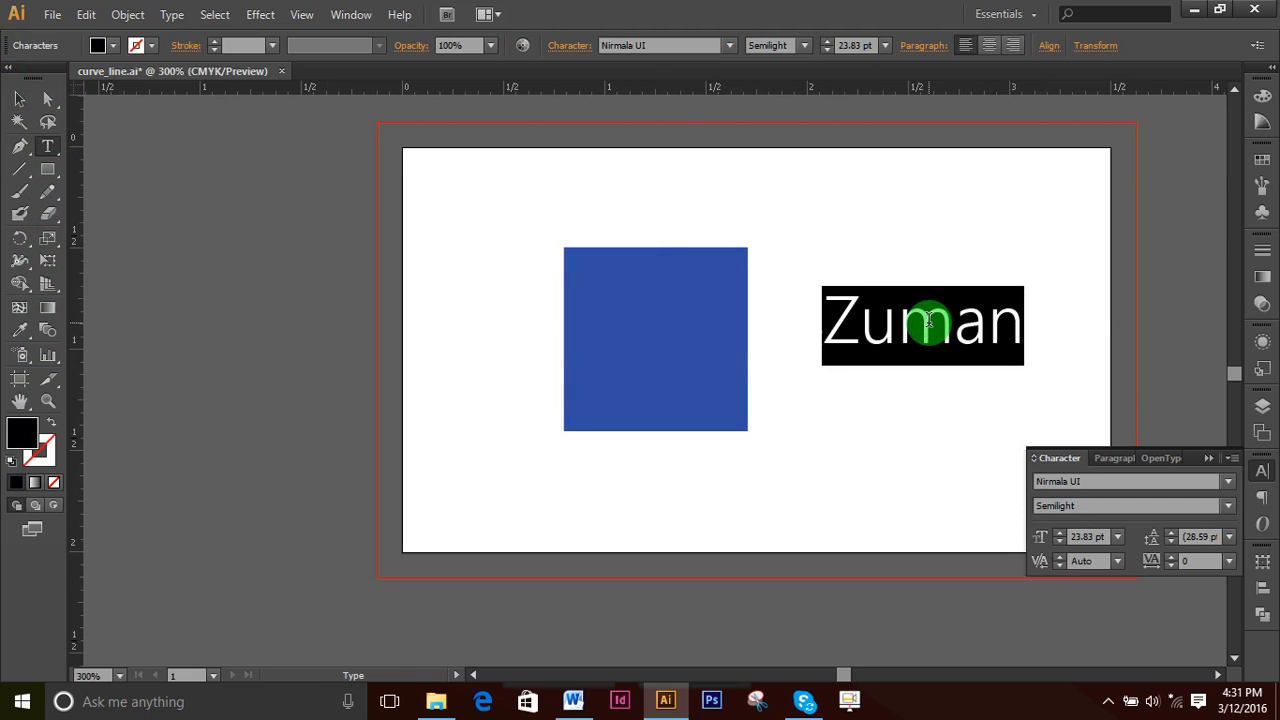
text(Alamin)
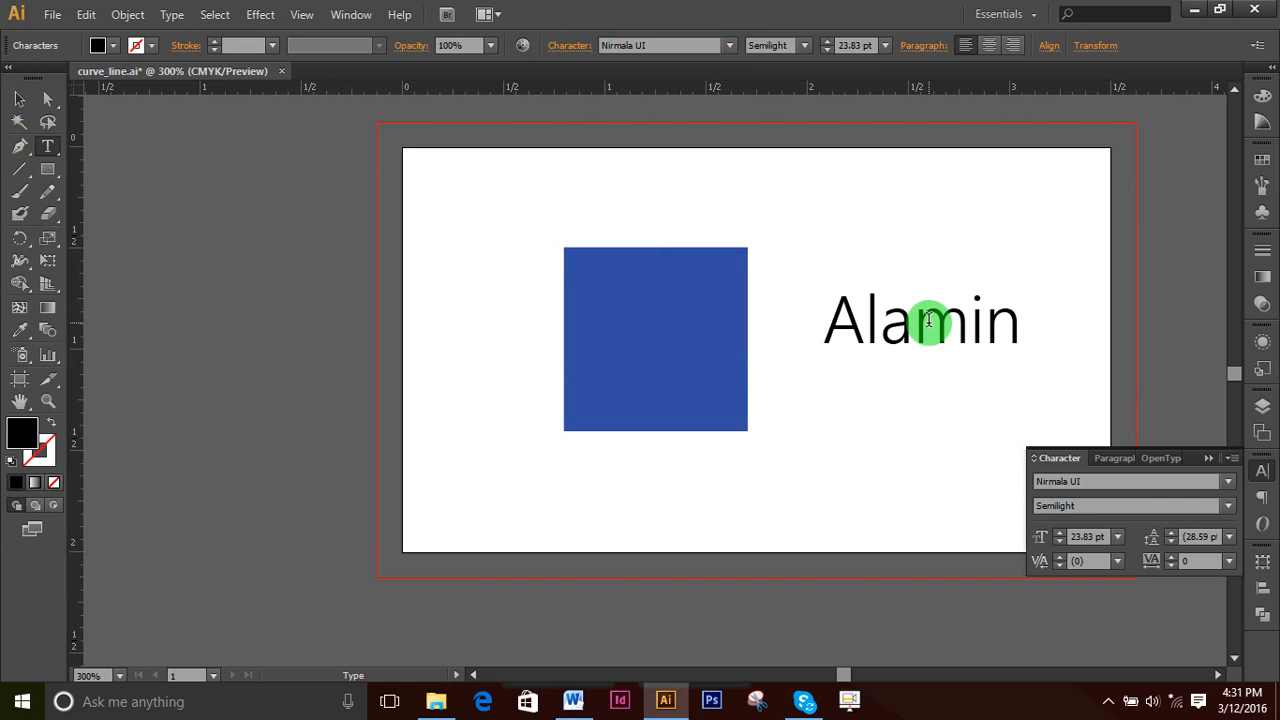
click(20, 100)
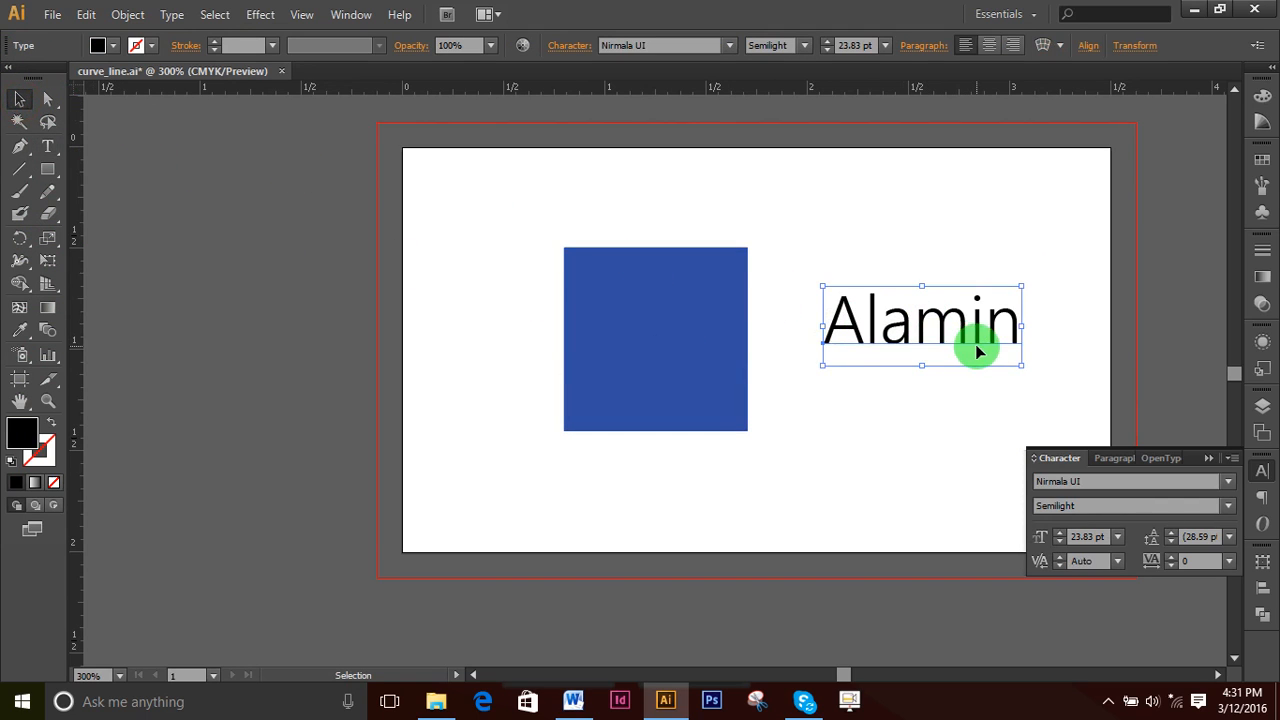
- Apply a 3D Extrude & Bevel effect to the square and text together, rotated to -28°, -38° and 11°, with 50 pt depth
drag(508, 226, 1060, 457)
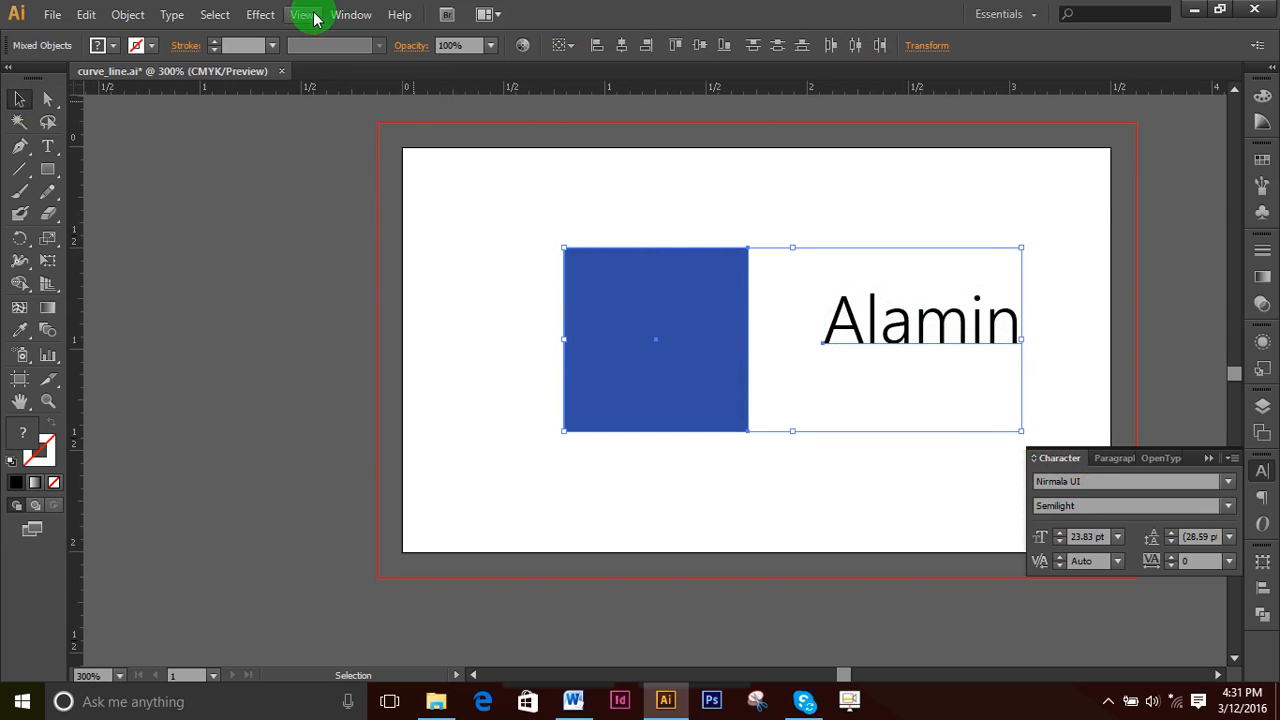
click(300, 15)
click(300, 15)
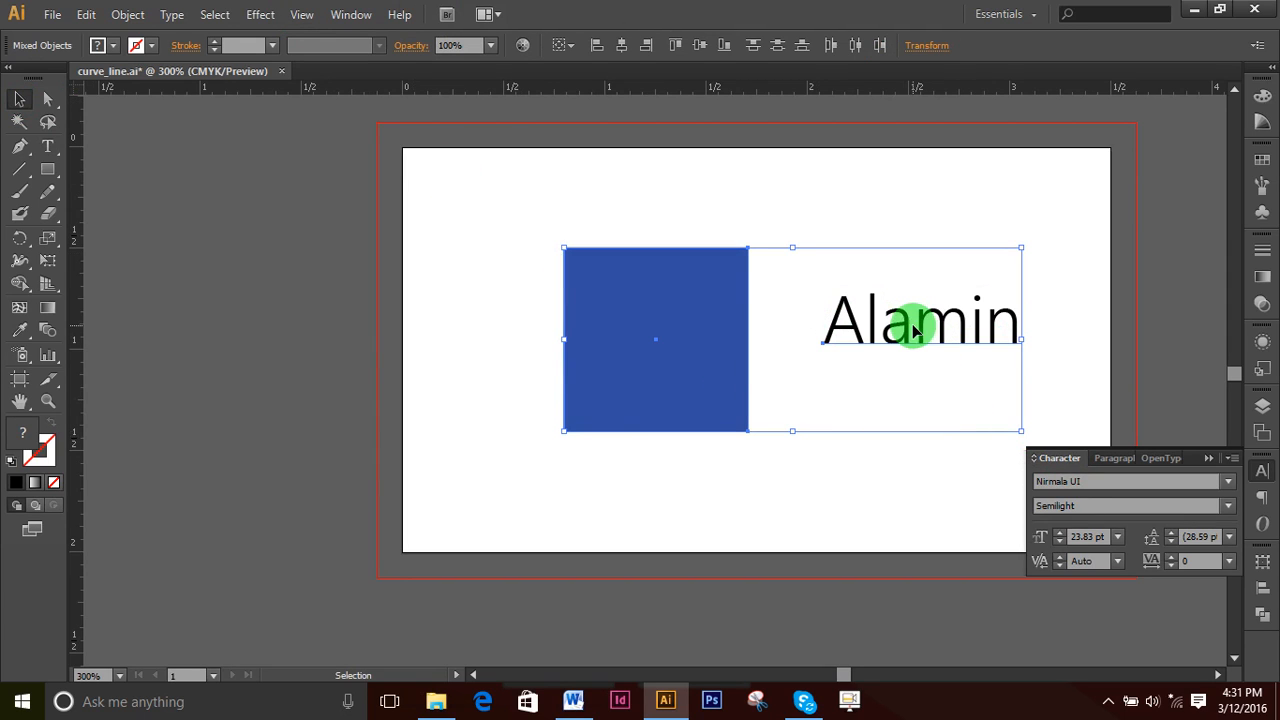
click(252, 16)
mouse_move(355, 124)
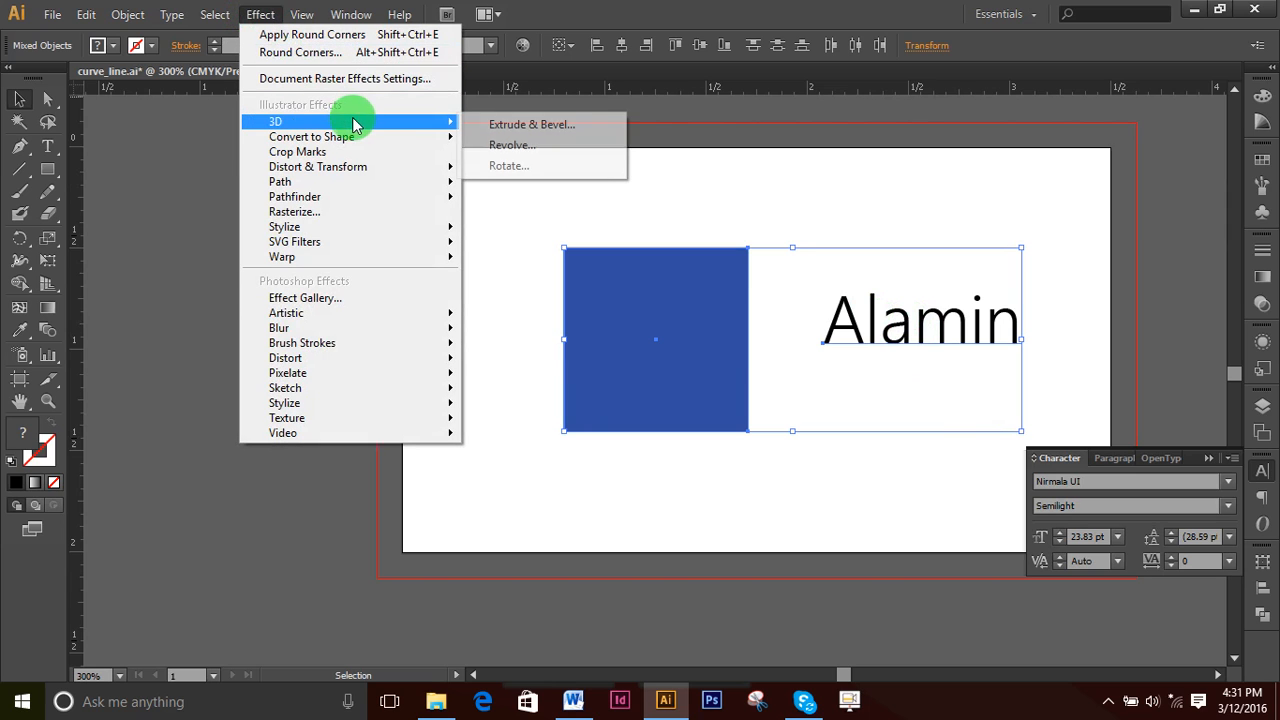
click(565, 125)
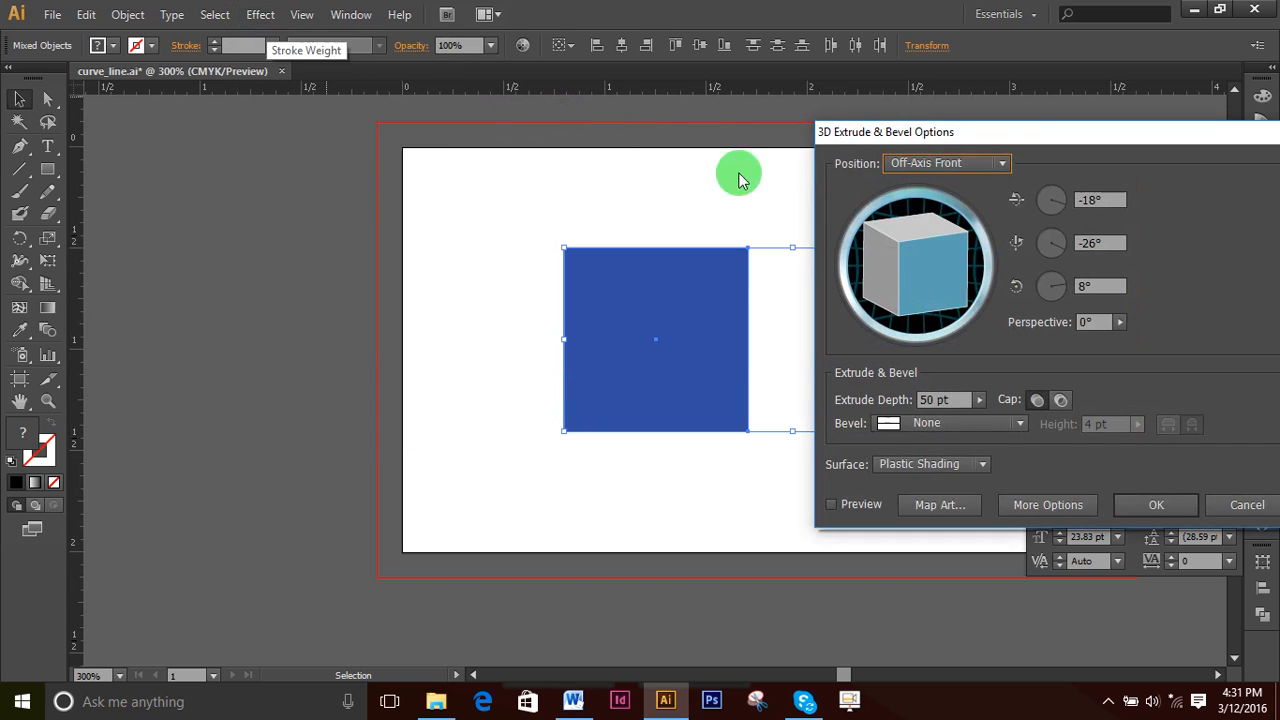
drag(1014, 129, 301, 152)
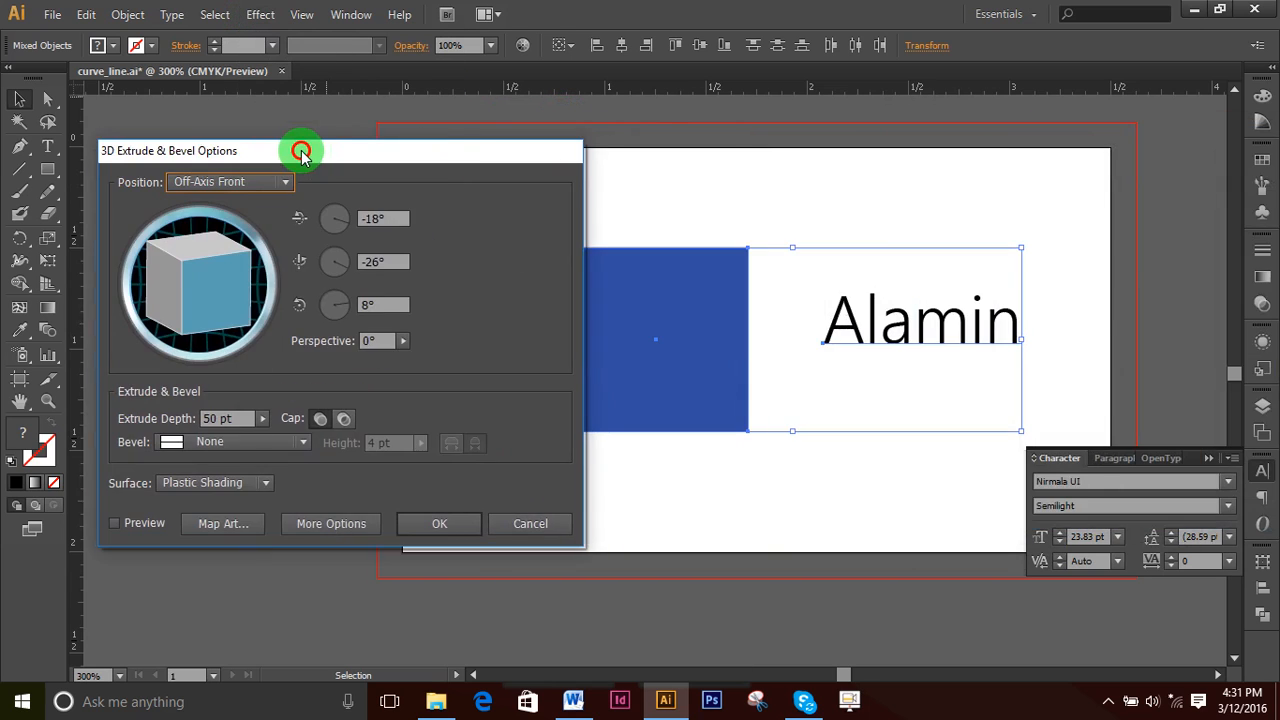
click(113, 523)
mouse_move(251, 309)
mouse_down()
mouse_move(182, 280)
mouse_move(241, 296)
mouse_move(223, 317)
mouse_move(238, 337)
mouse_move(246, 303)
mouse_move(231, 318)
mouse_move(229, 300)
mouse_move(233, 323)
mouse_up()
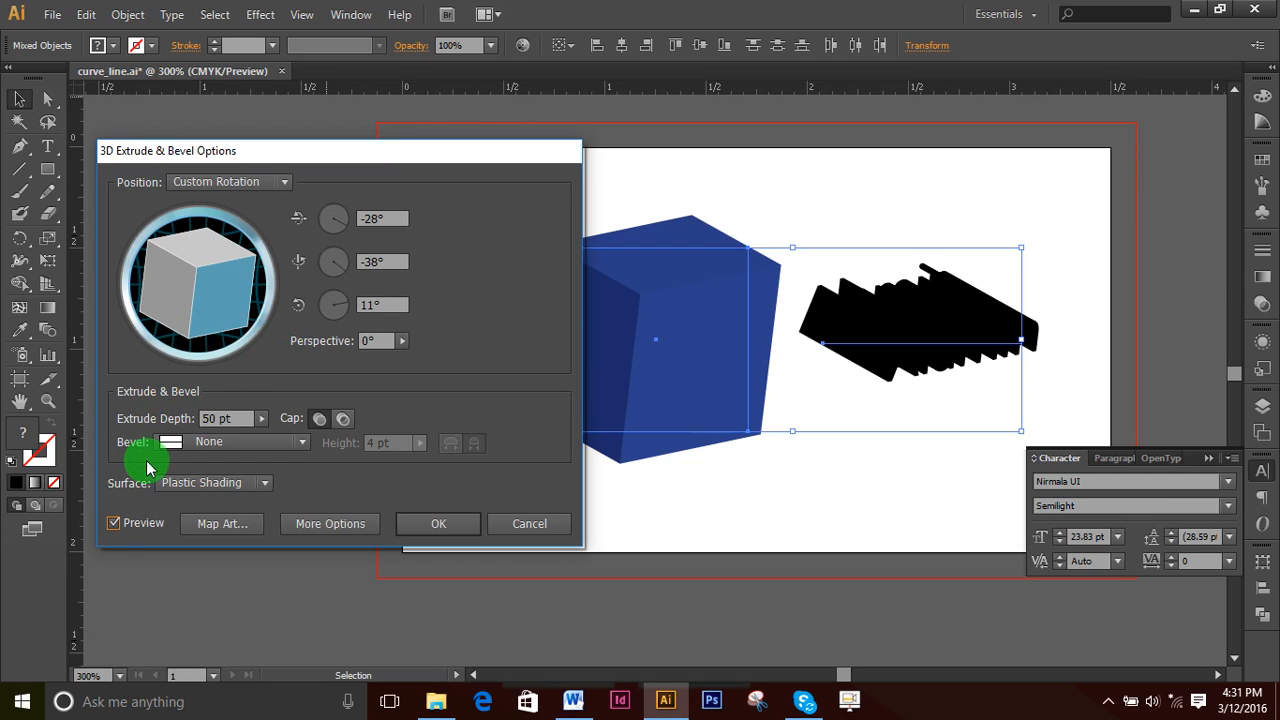
click(420, 525)
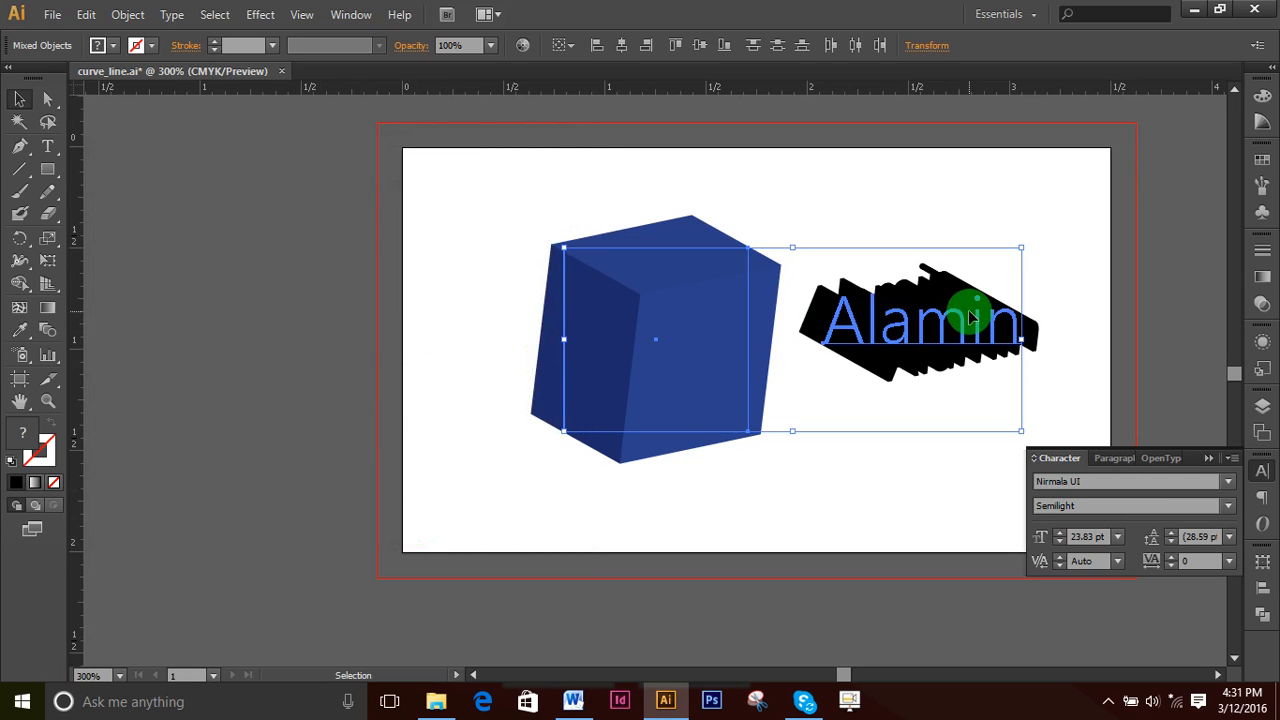
- Edit the text's own 3D Extrude & Bevel effect, setting its custom rotation to -1°, -1° and -4°
click(47, 102)
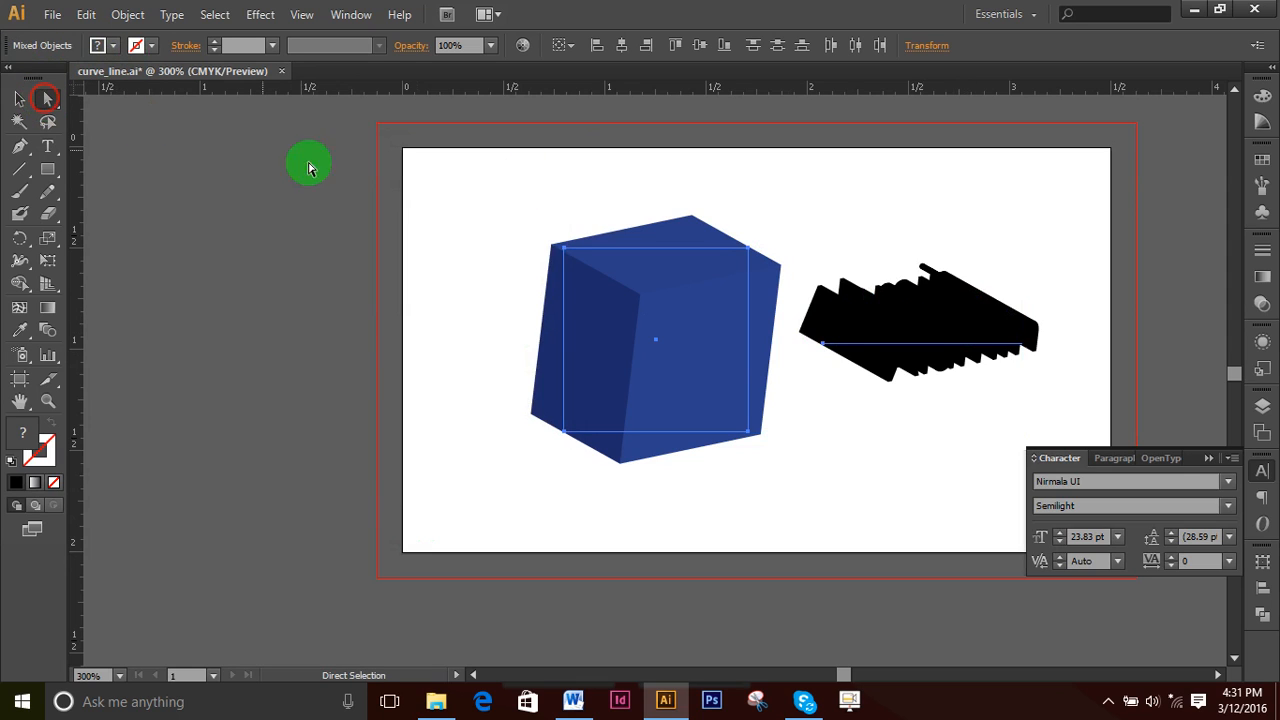
click(22, 103)
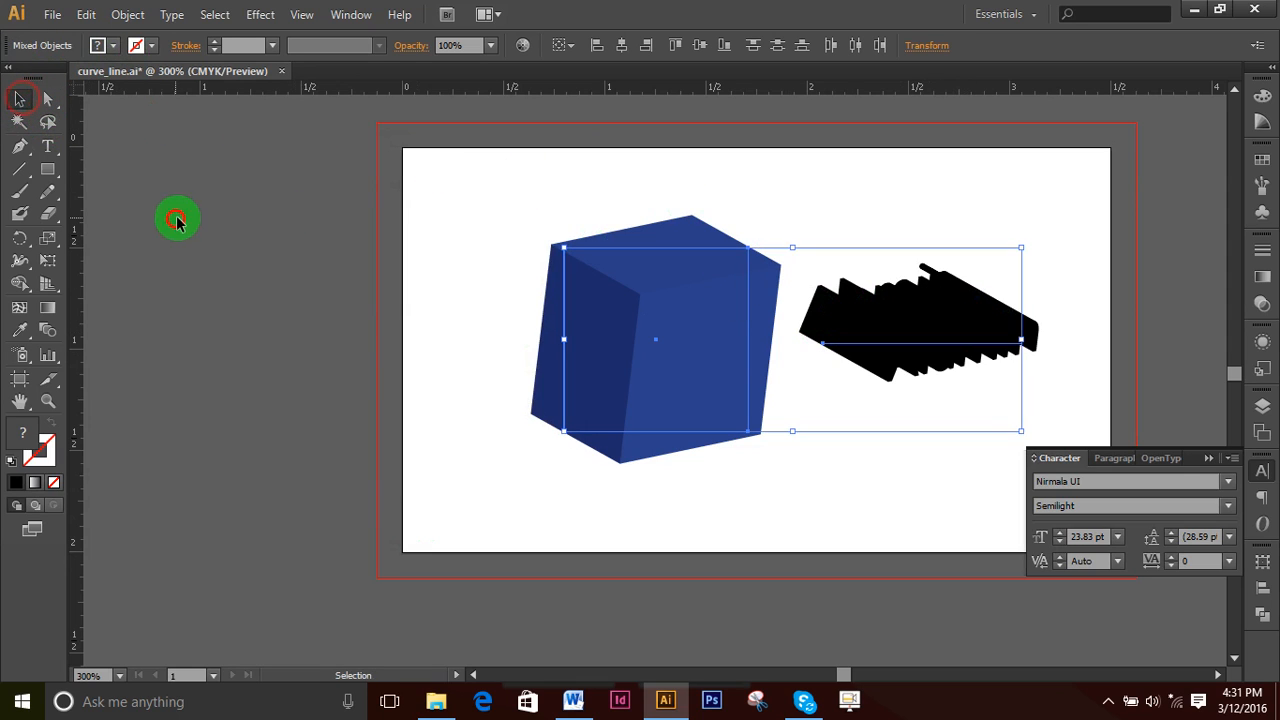
click(174, 217)
click(914, 309)
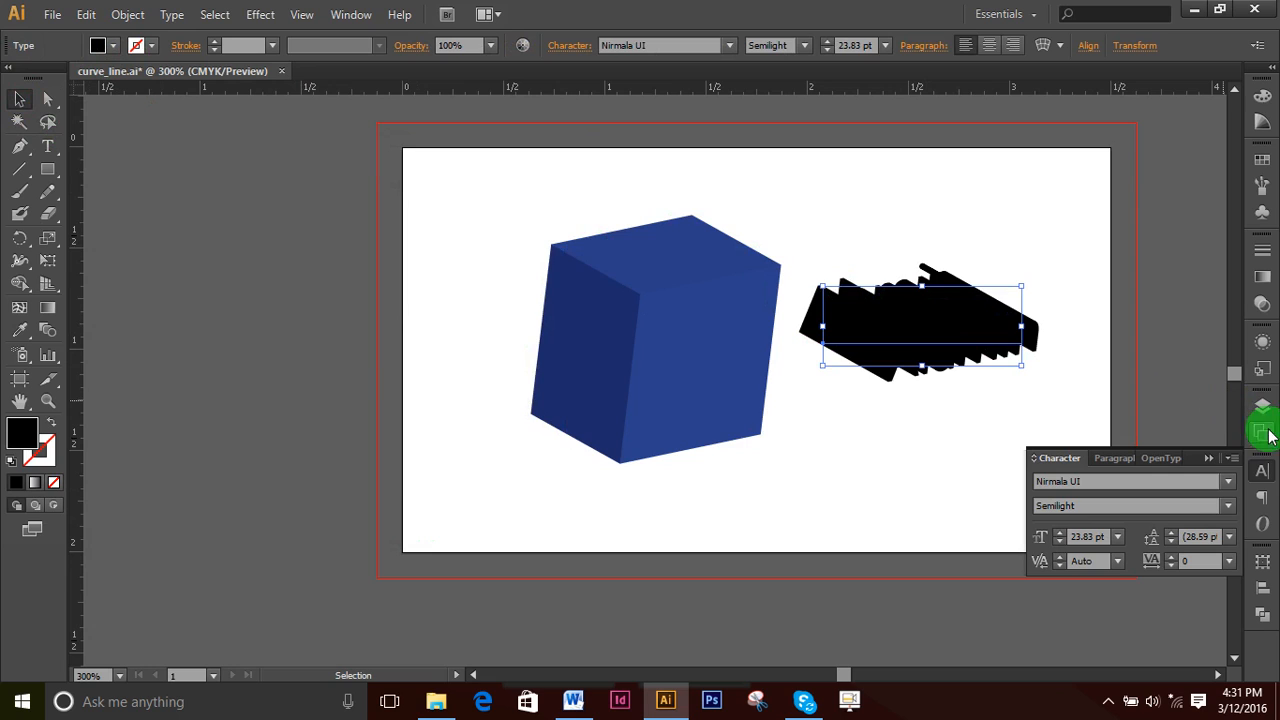
click(1268, 342)
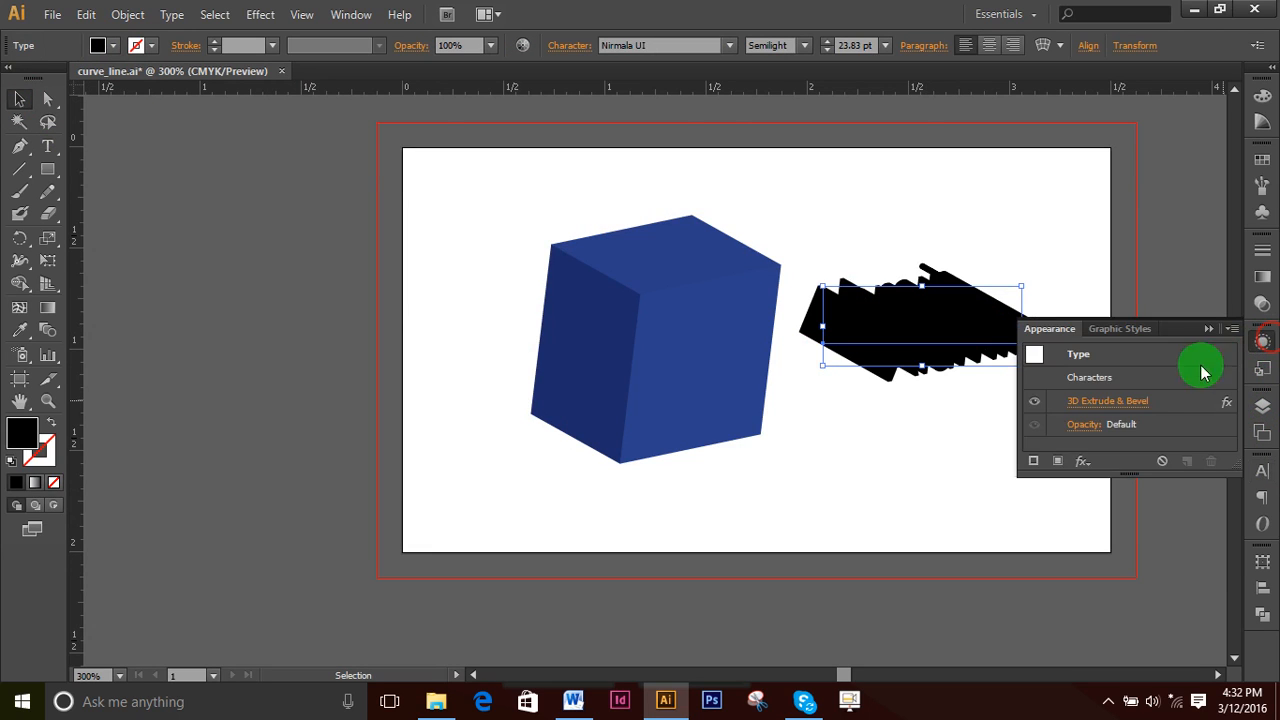
click(1130, 402)
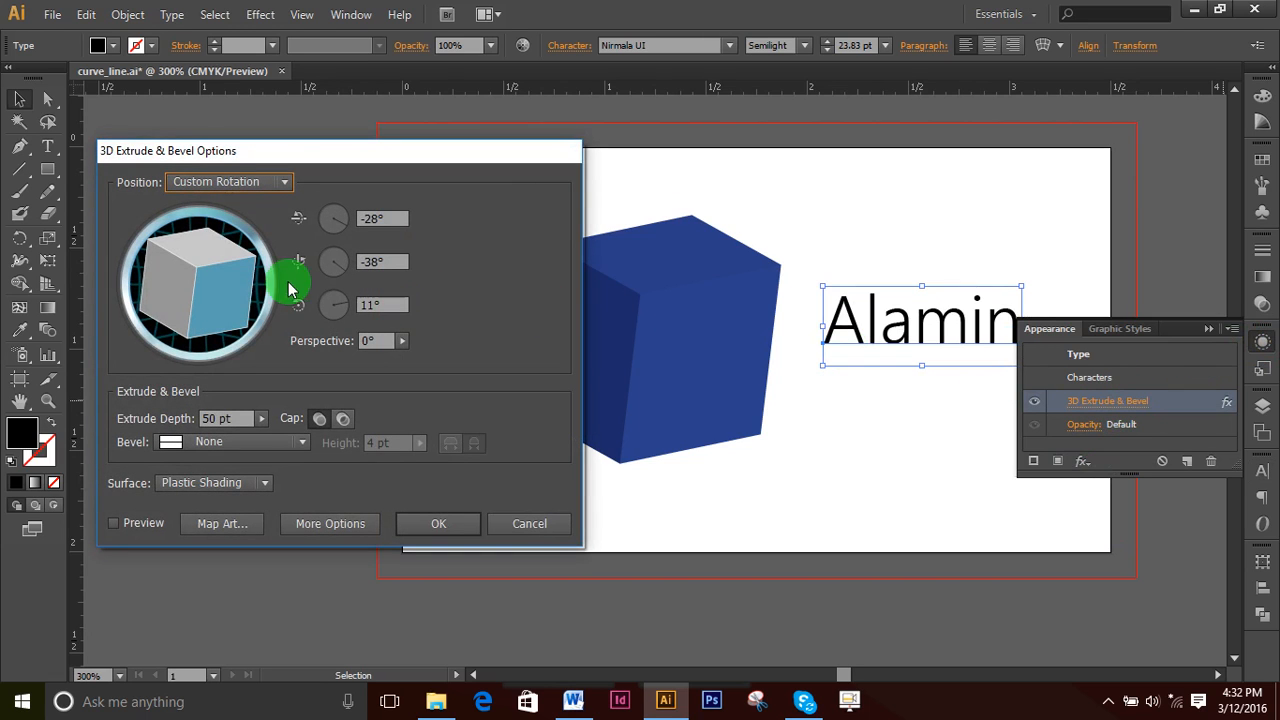
mouse_move(214, 285)
mouse_down()
mouse_move(189, 266)
mouse_move(252, 327)
mouse_move(240, 328)
mouse_up()
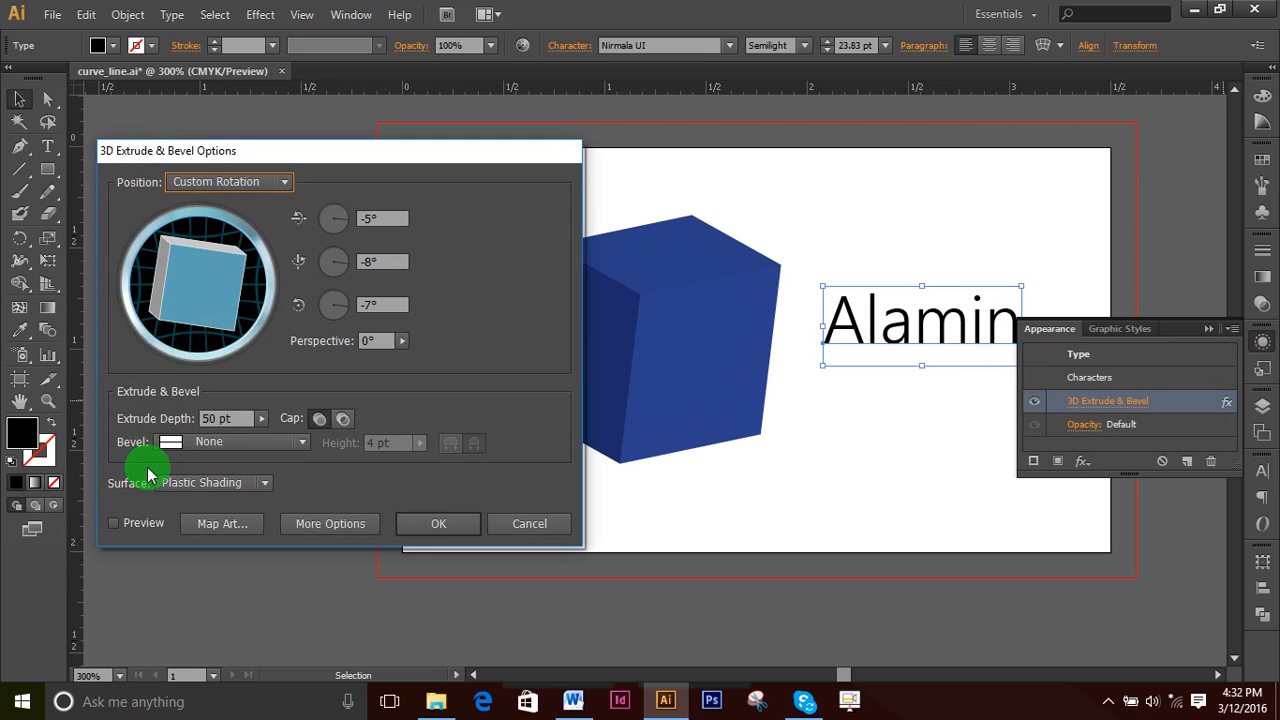
click(114, 523)
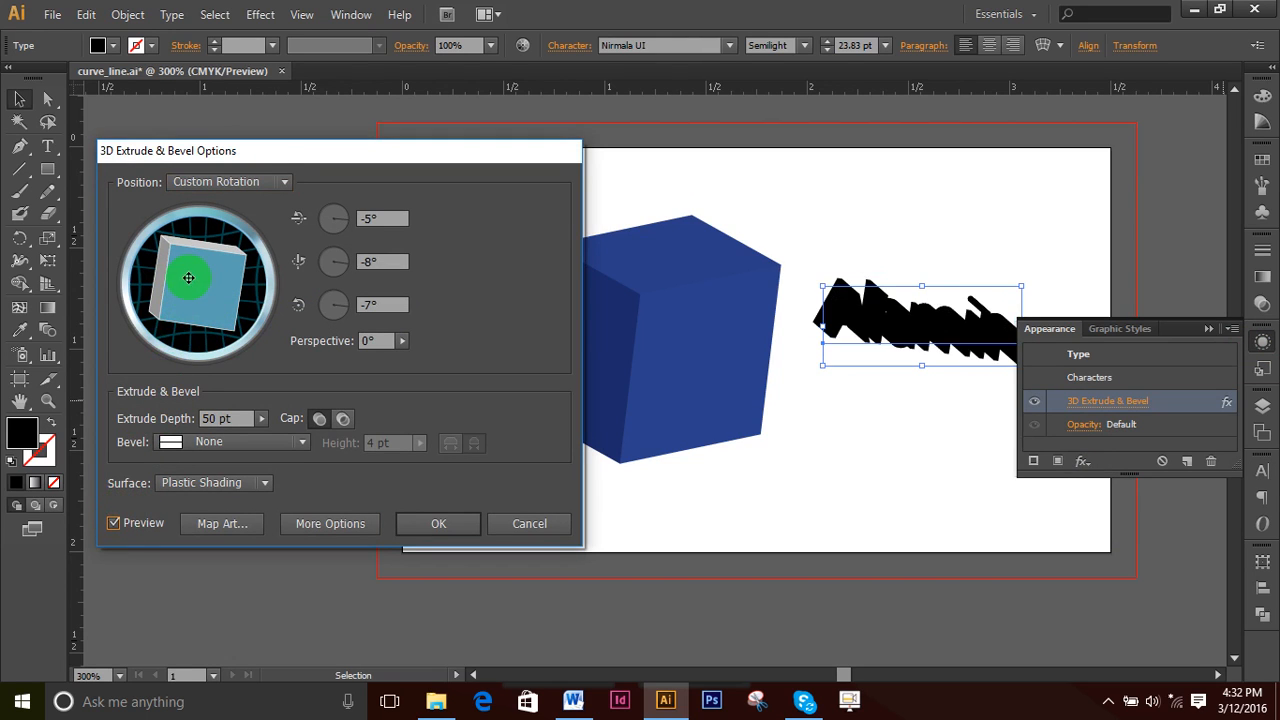
drag(188, 277, 208, 296)
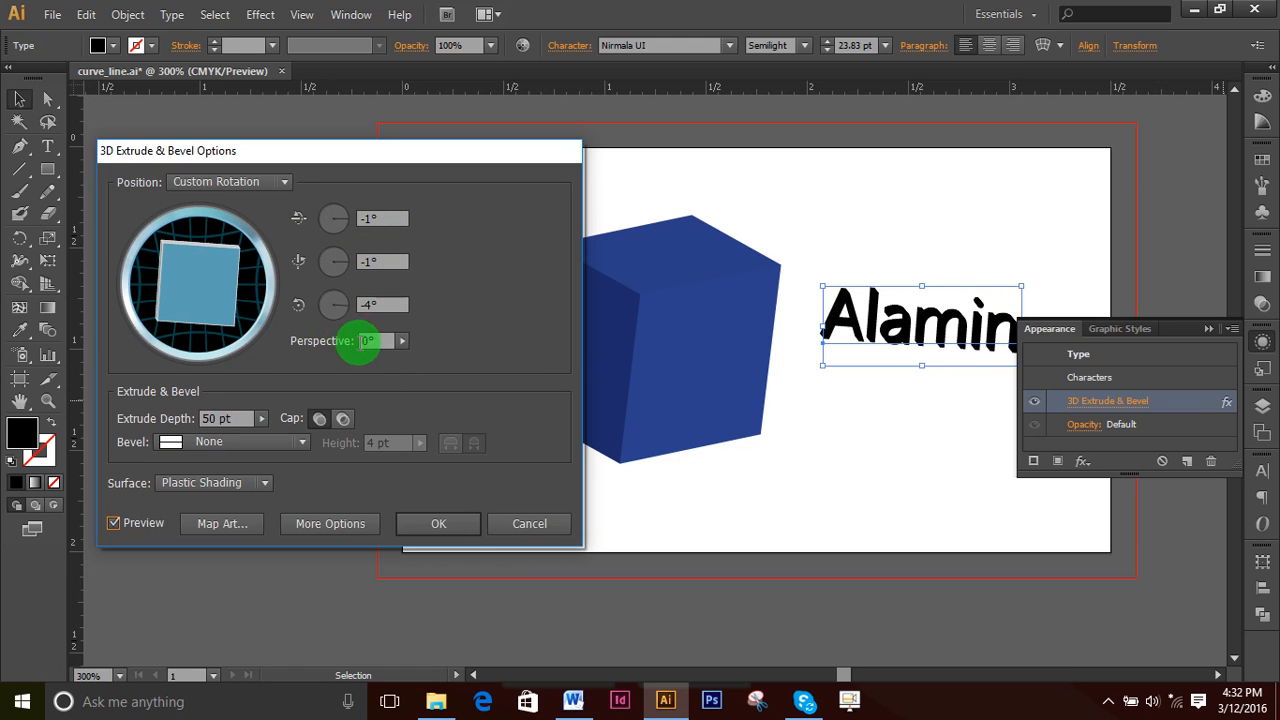
click(441, 523)
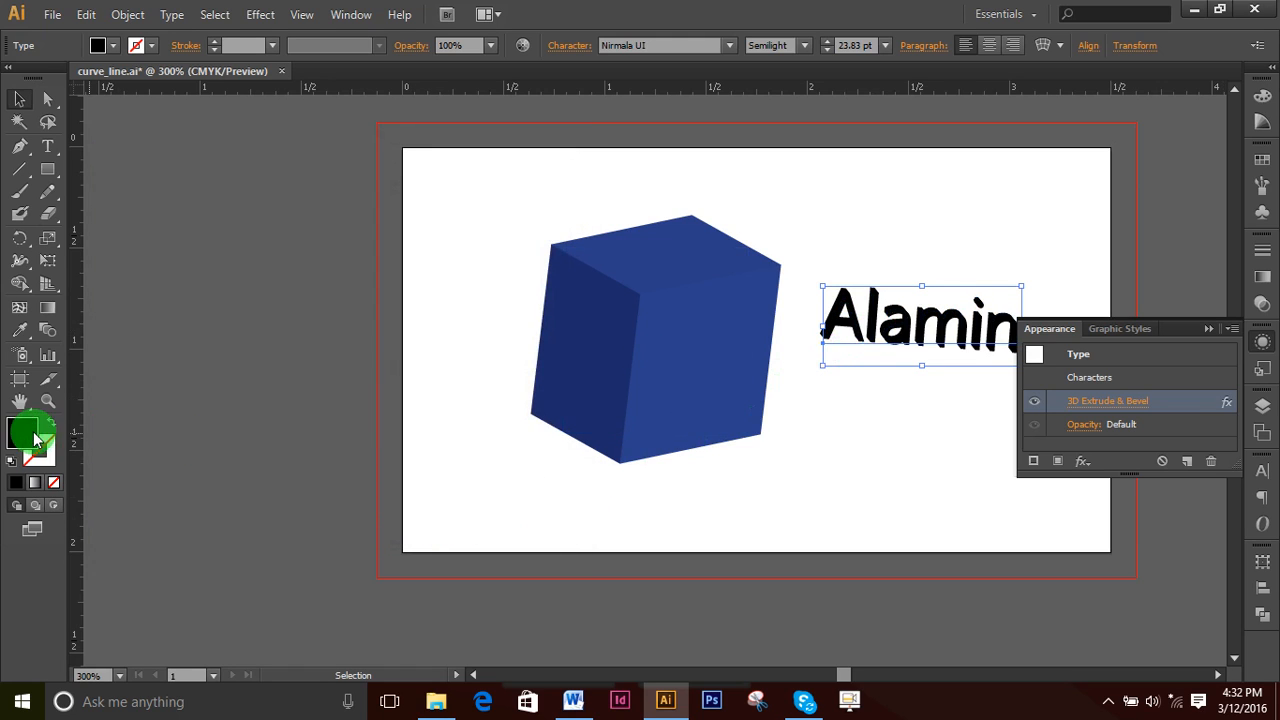
- Recolour the extruded text with the cube's blue using the Eyedropper, and deselect it
click(19, 331)
click(697, 340)
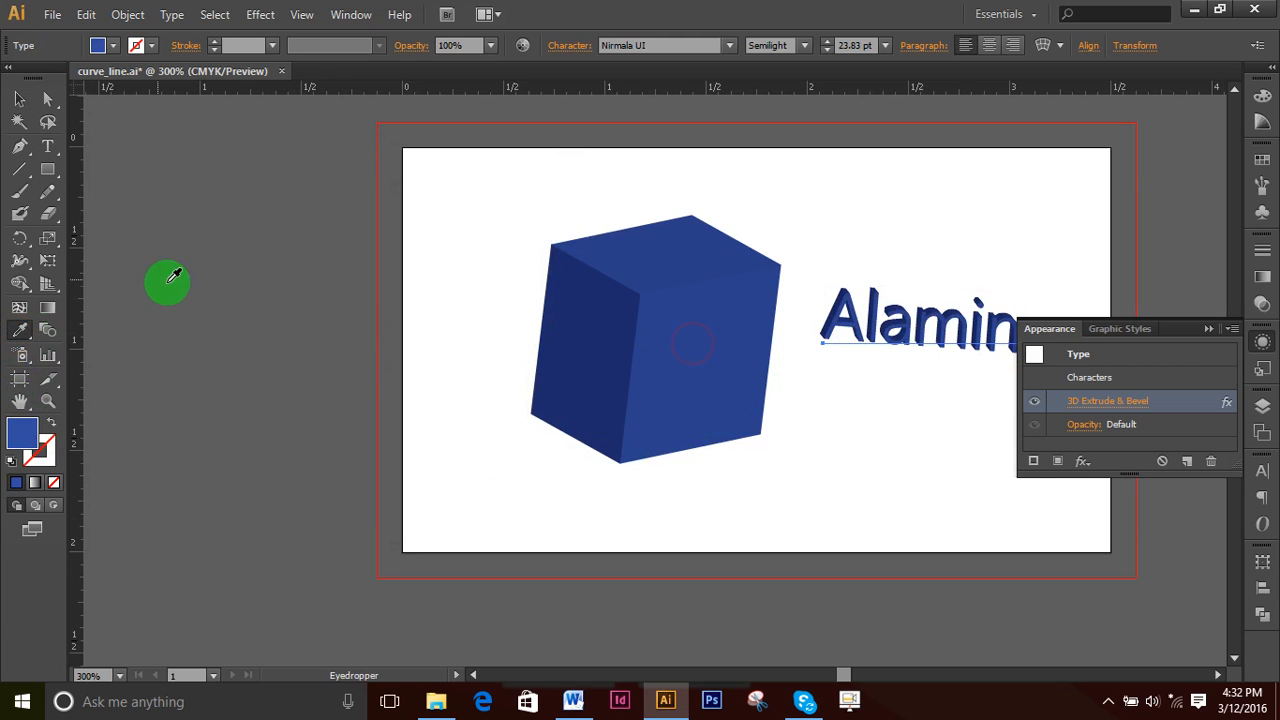
click(19, 97)
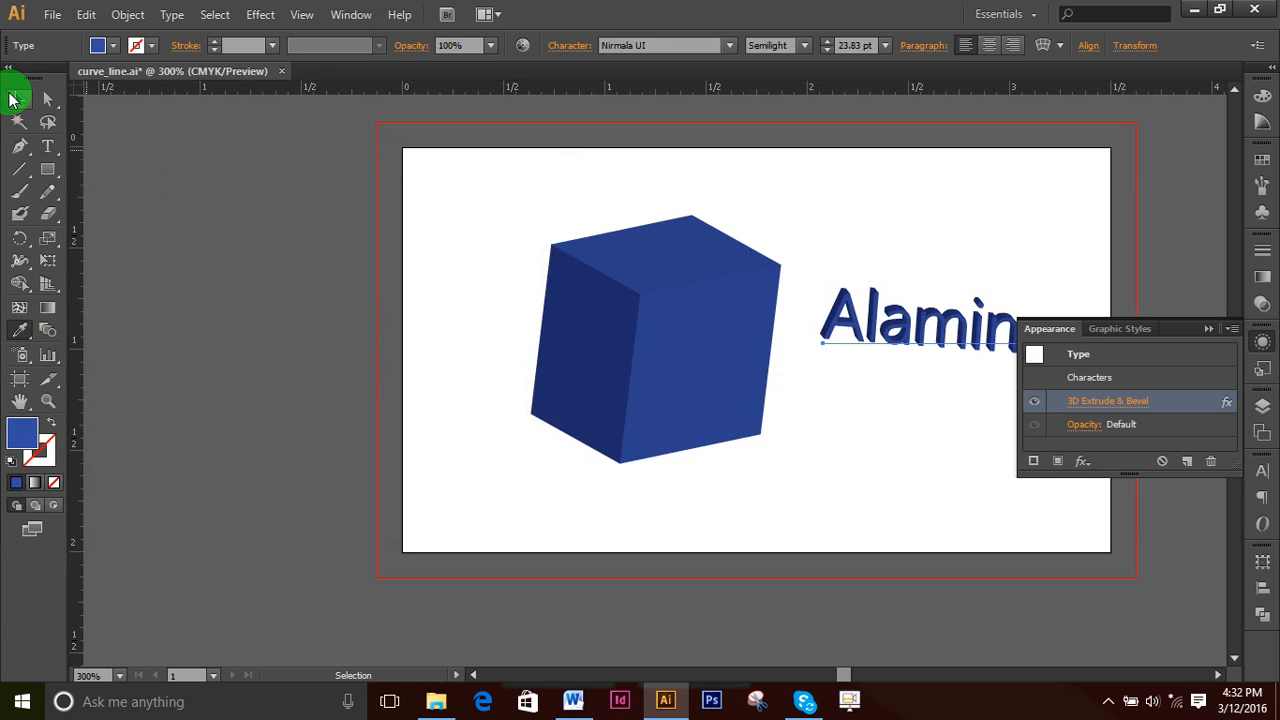
click(929, 434)
- Convert the extruded text to outlines
click(825, 338)
click(753, 395)
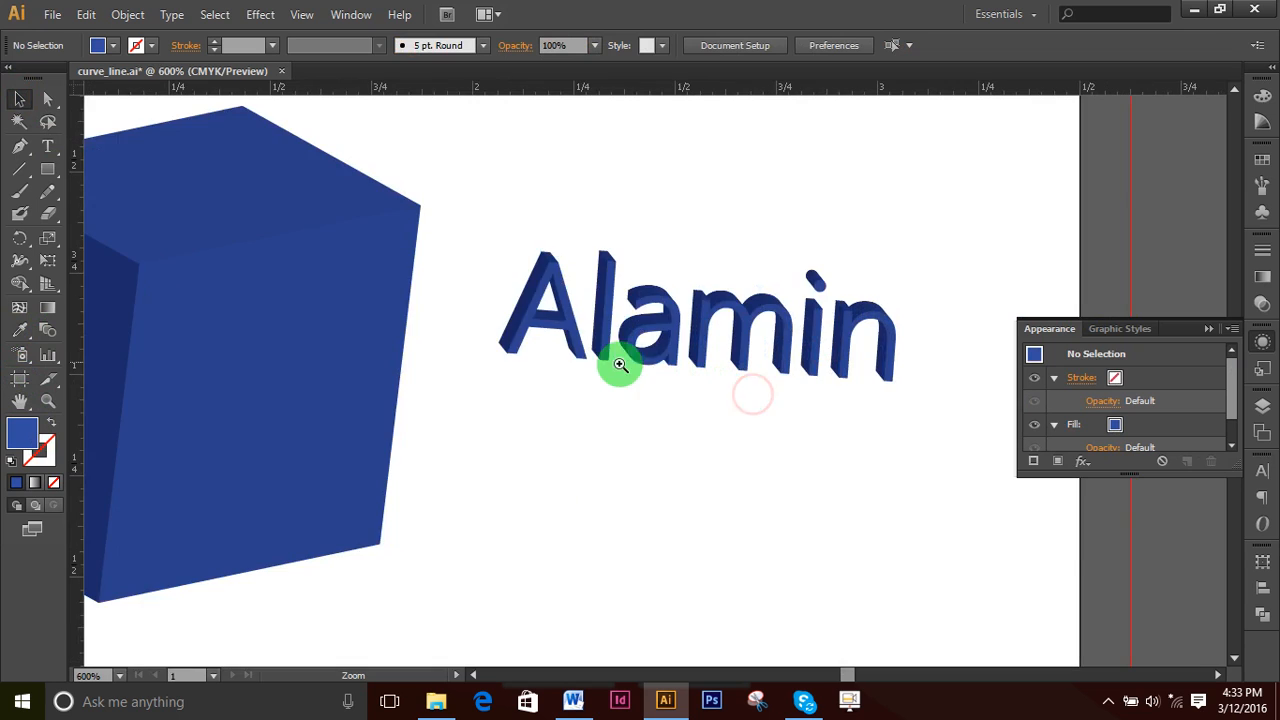
click(594, 354)
key(space)
drag(831, 470, 677, 446)
click(723, 568)
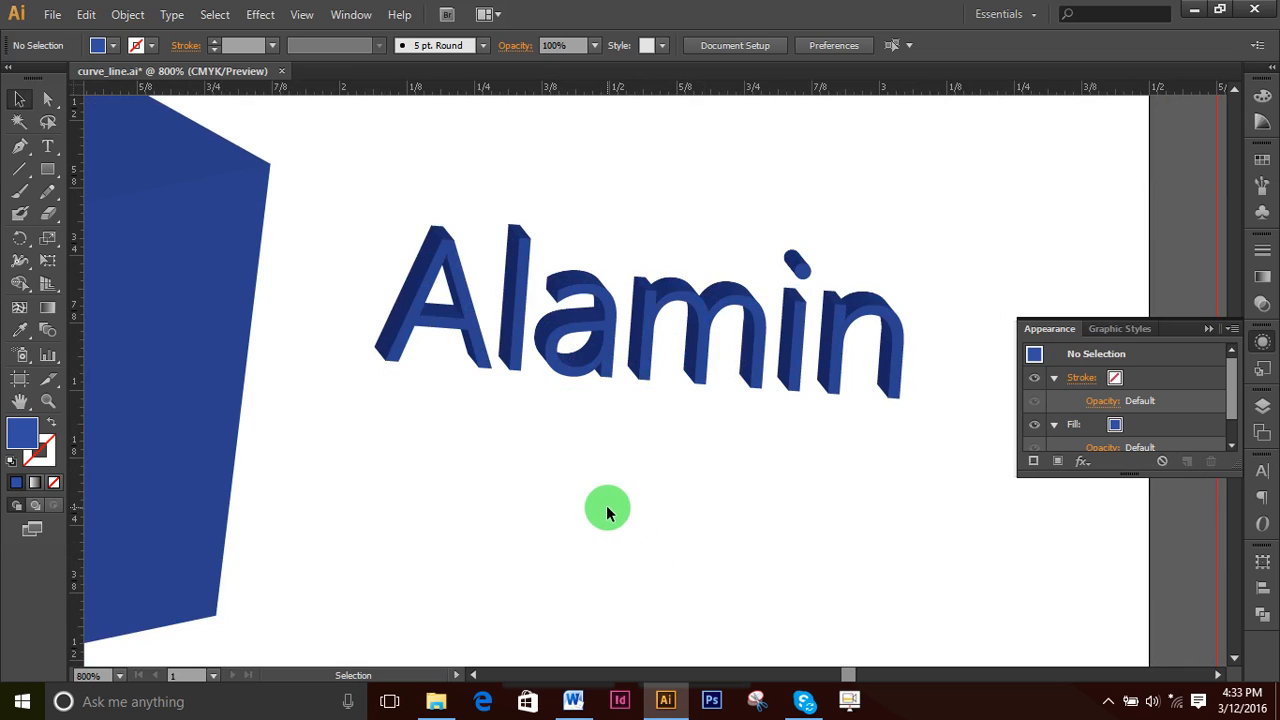
click(609, 318)
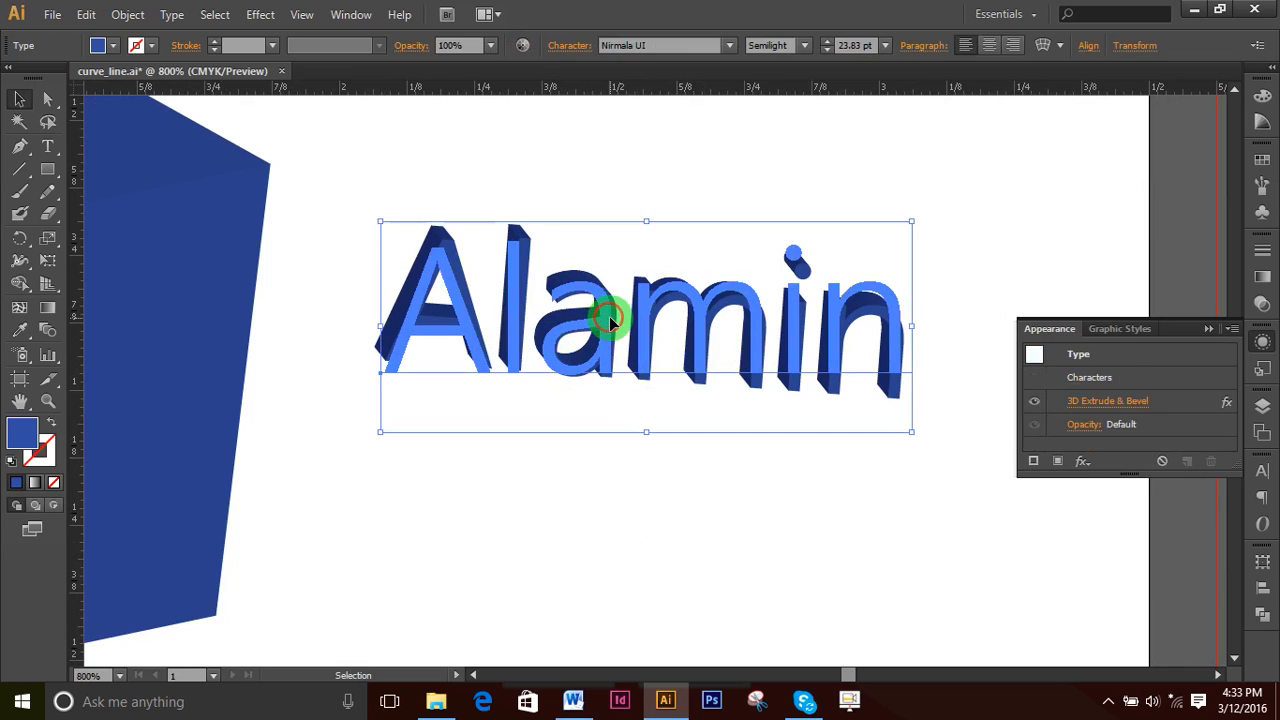
click(171, 14)
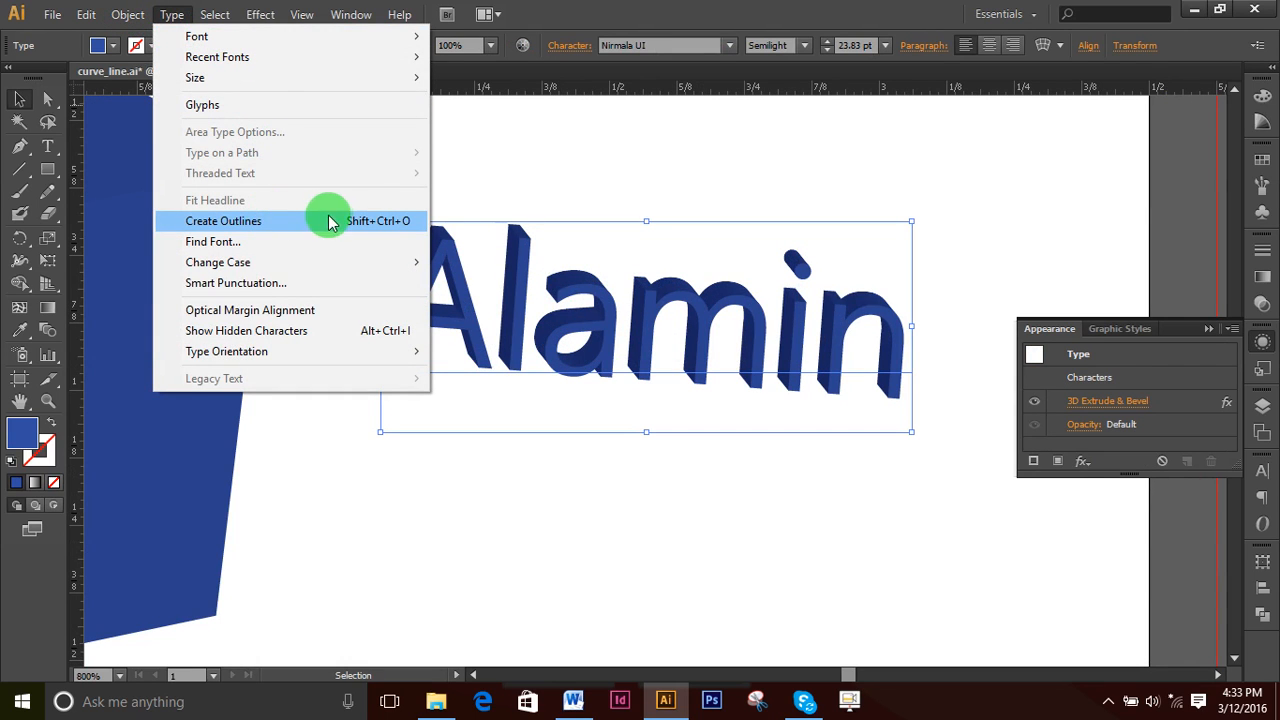
click(368, 224)
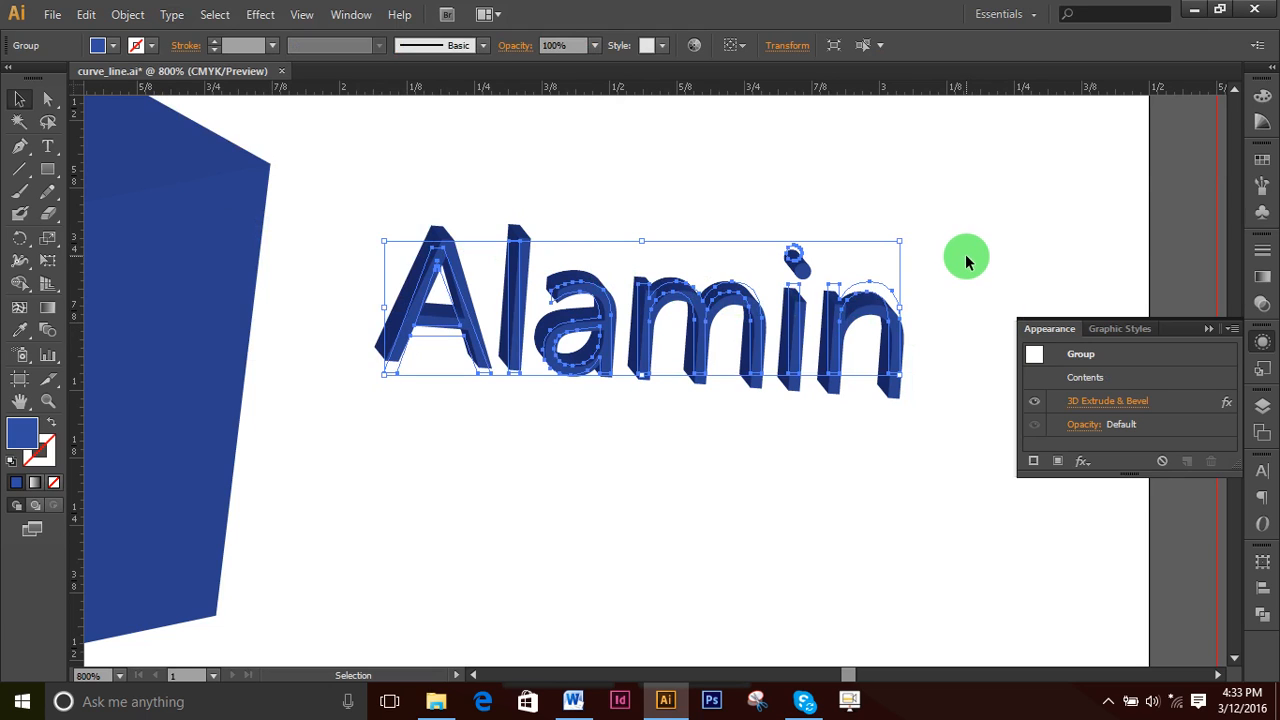
- Expand the appearance of the outlined 3D text and deselect it
click(127, 14)
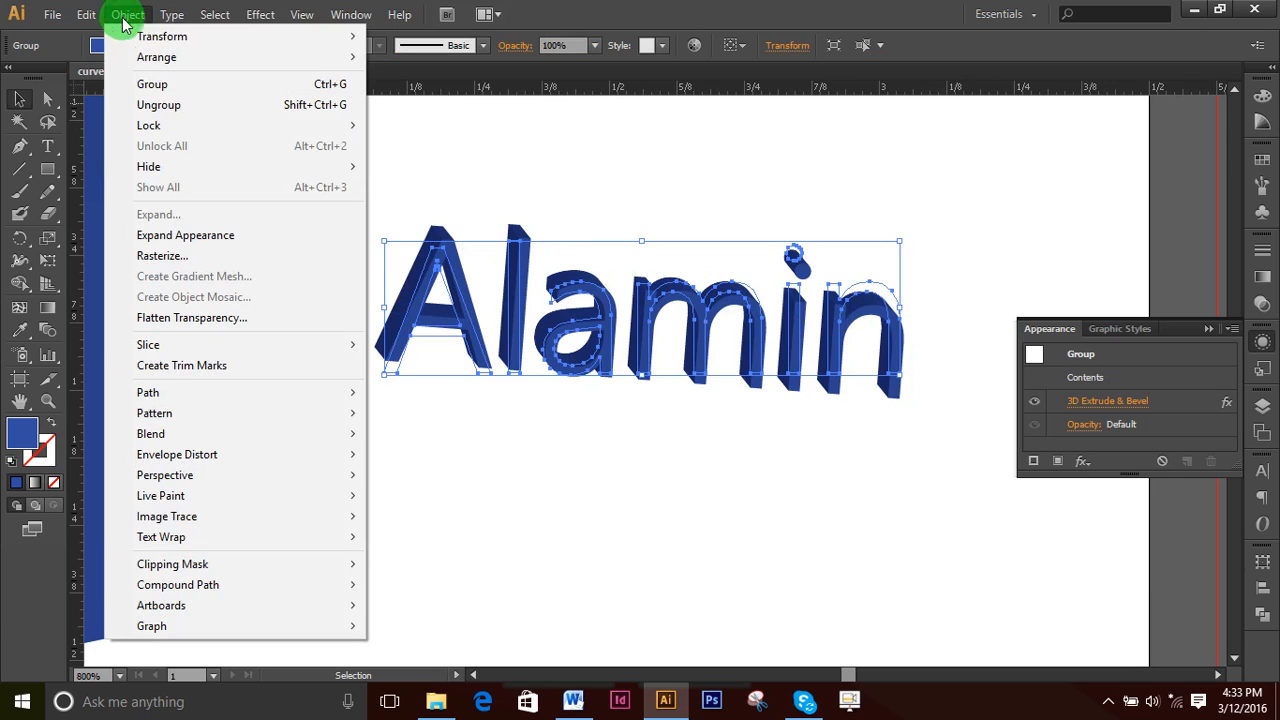
click(205, 235)
click(600, 190)
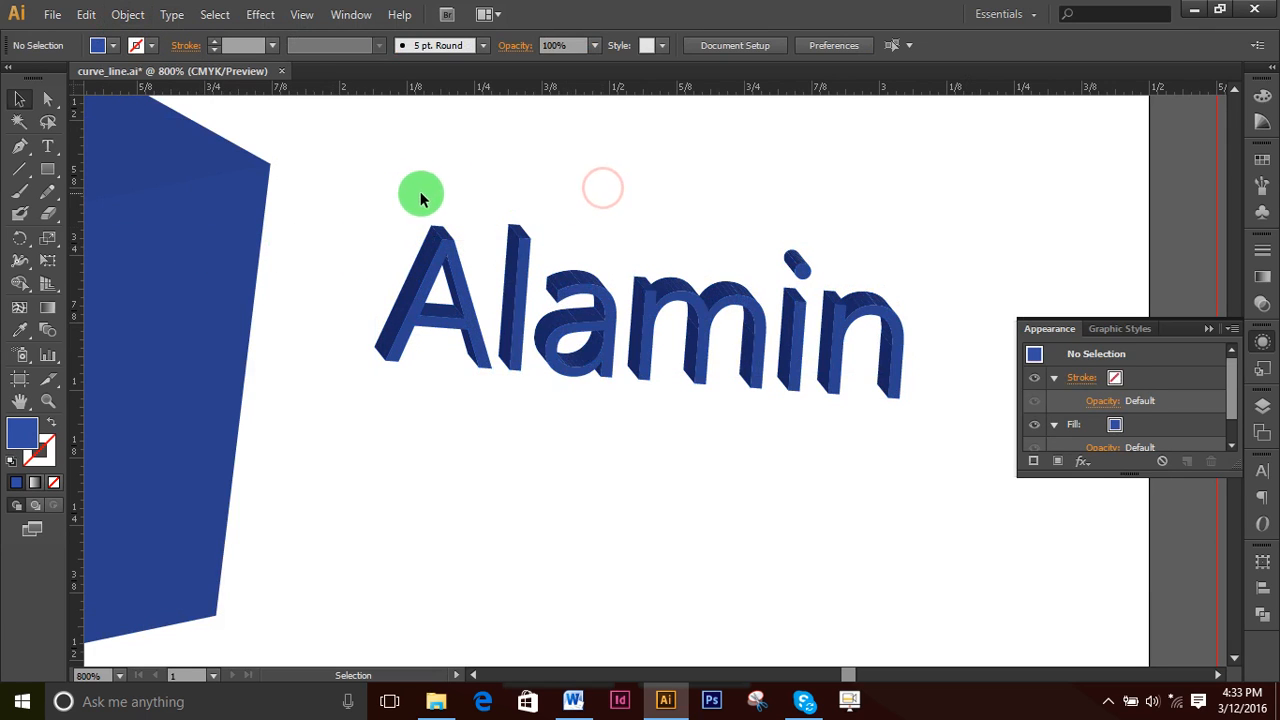
drag(355, 191, 943, 452)
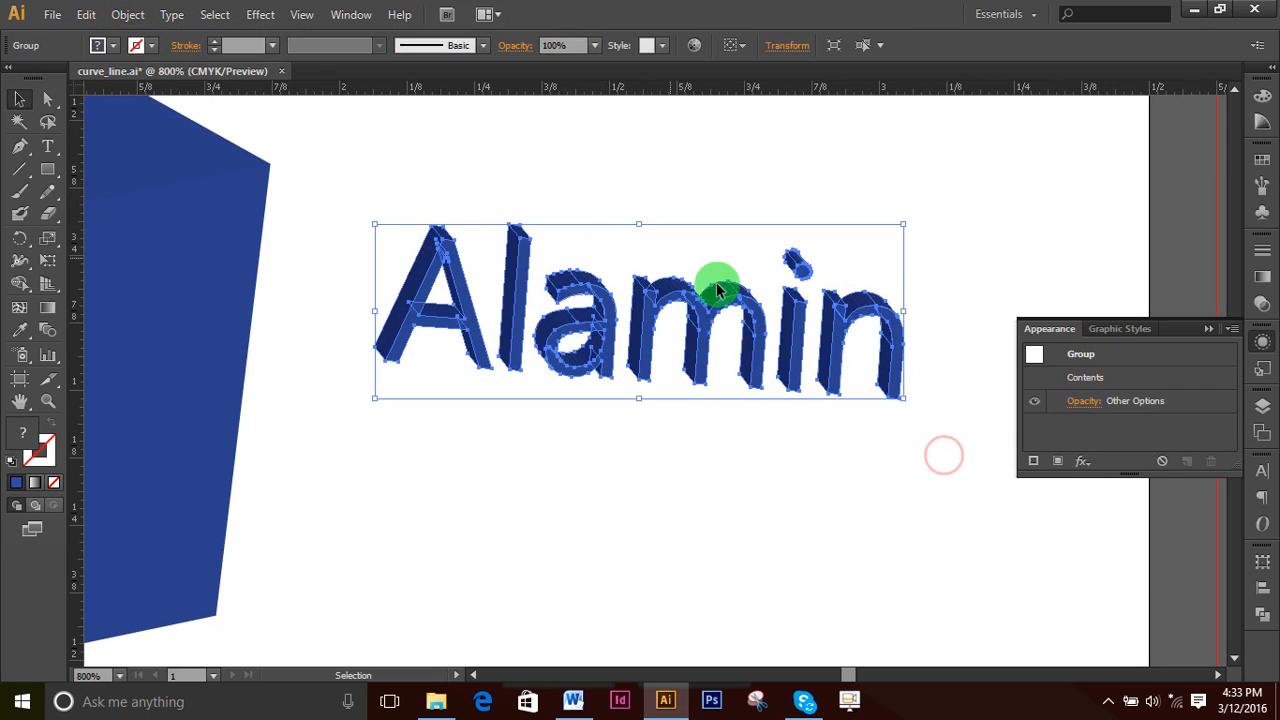
click(124, 15)
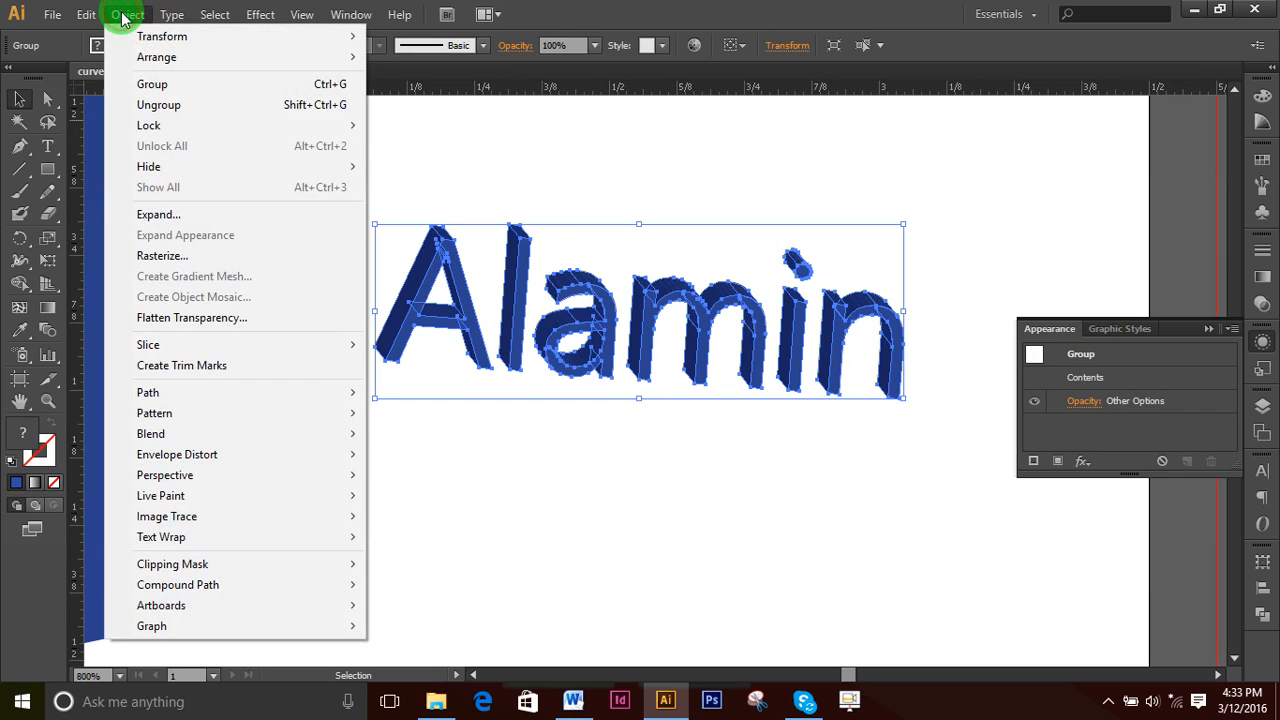
click(171, 211)
click(620, 438)
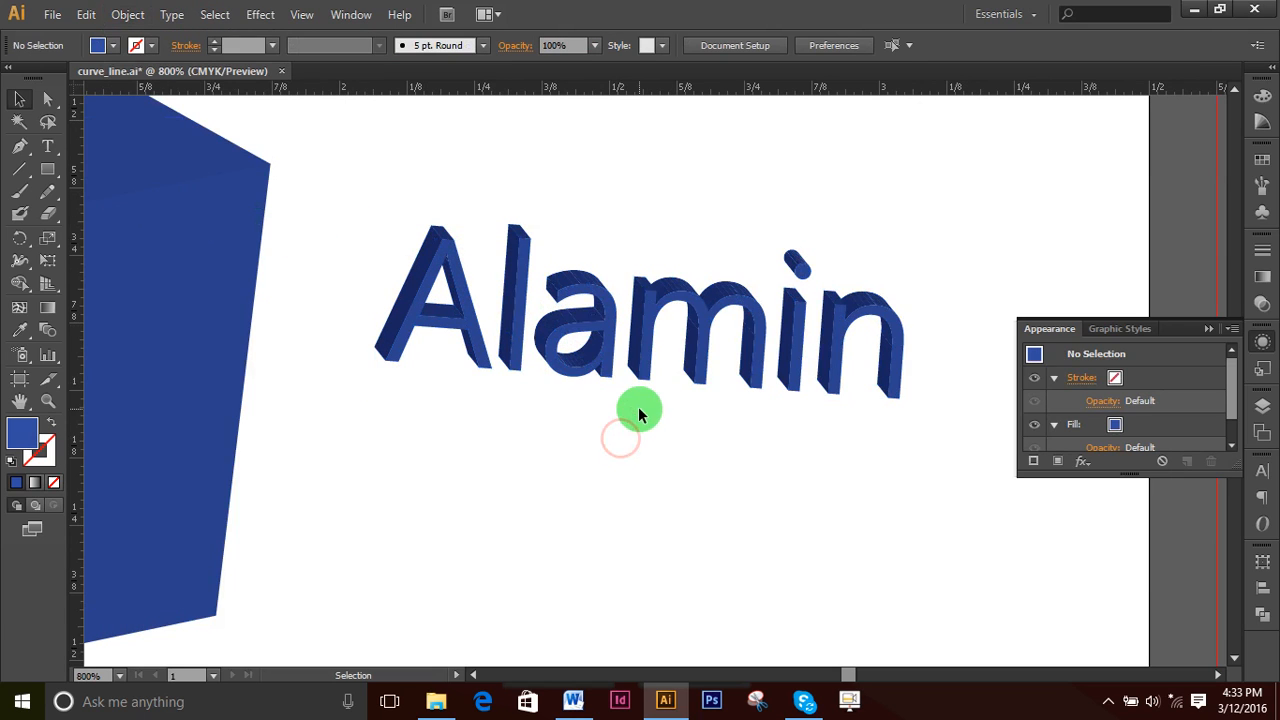
- Recolour only the top face of the text's first letter green (009900) using the Direct Selection tool and Color Picker
ctrl+click(618, 318)
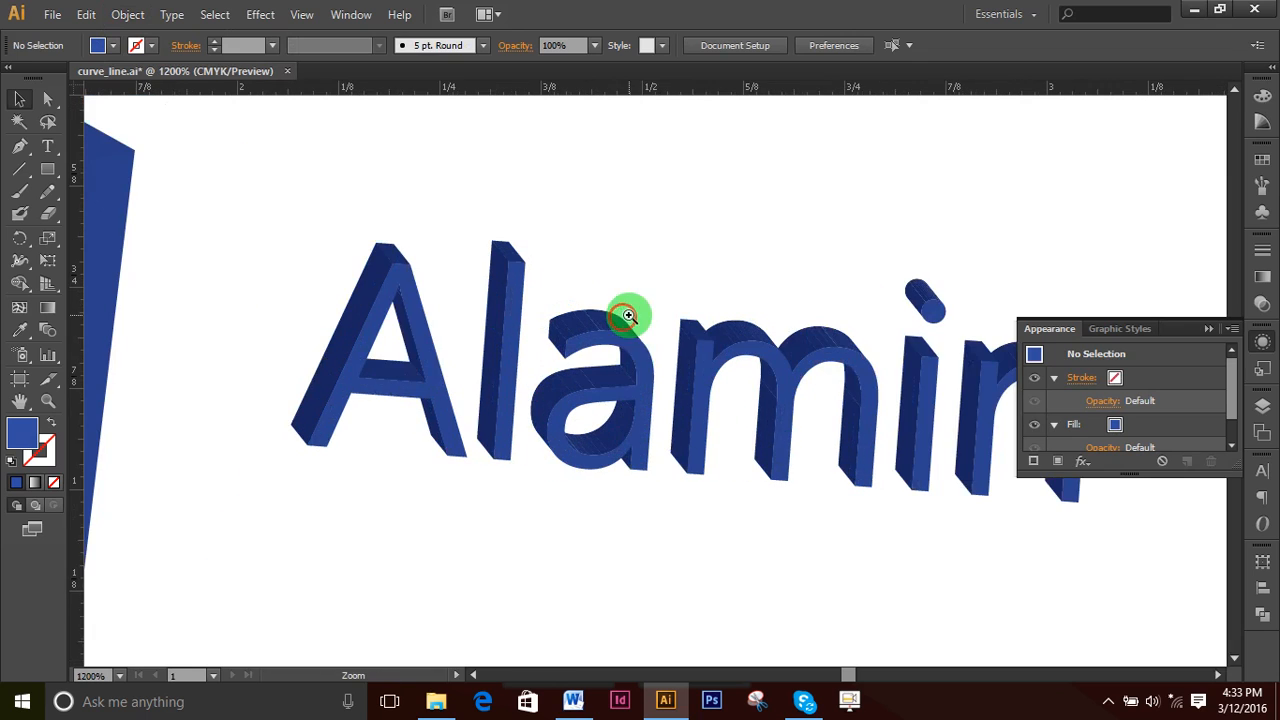
ctrl+click(662, 372)
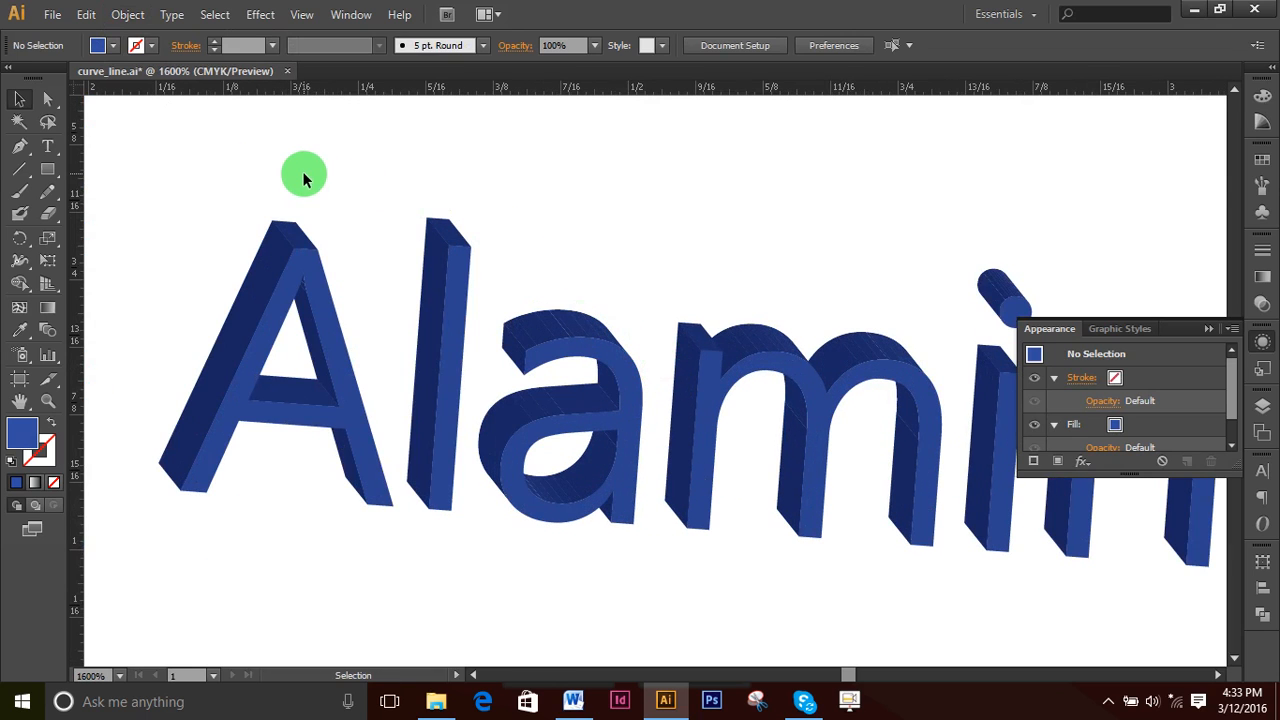
click(47, 98)
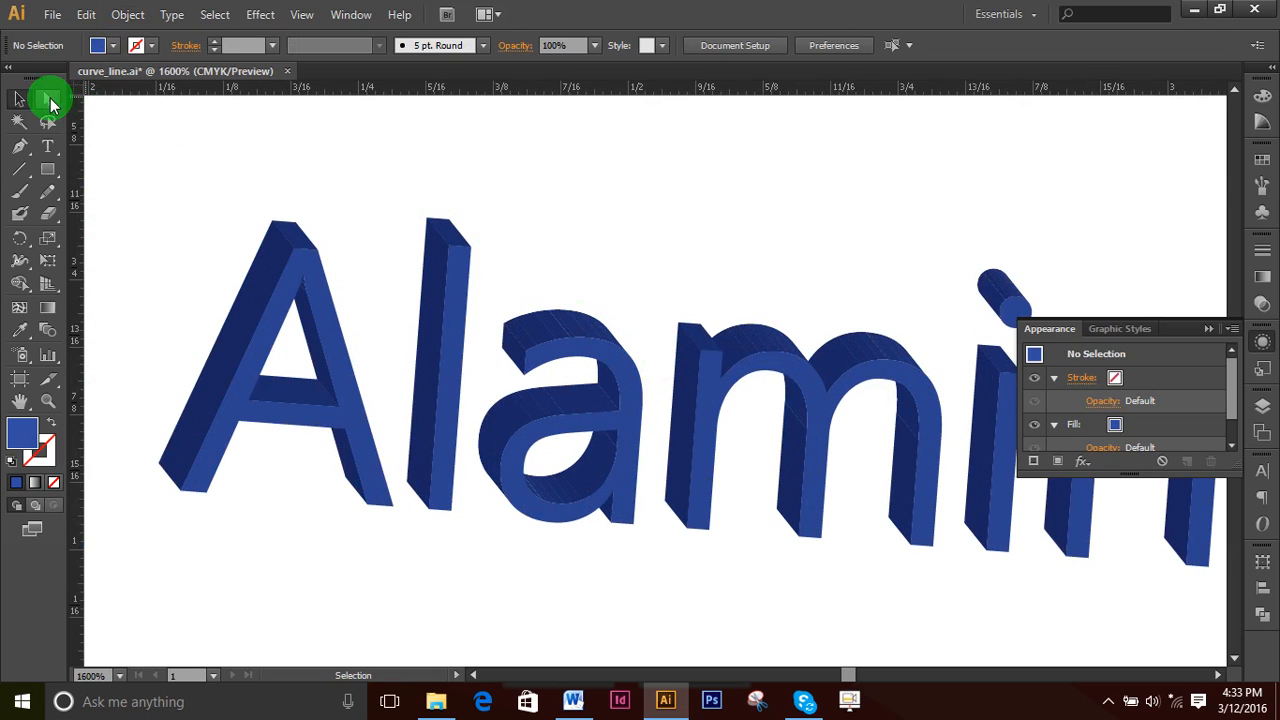
click(296, 234)
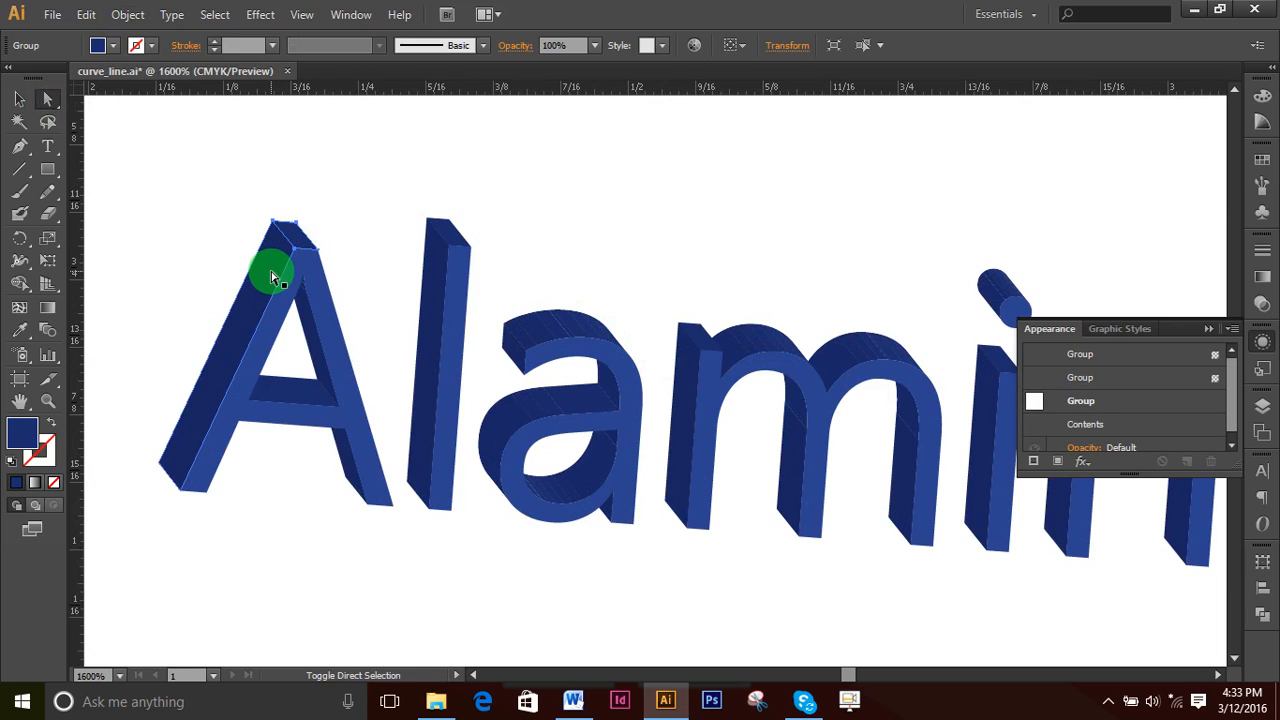
double_click(20, 435)
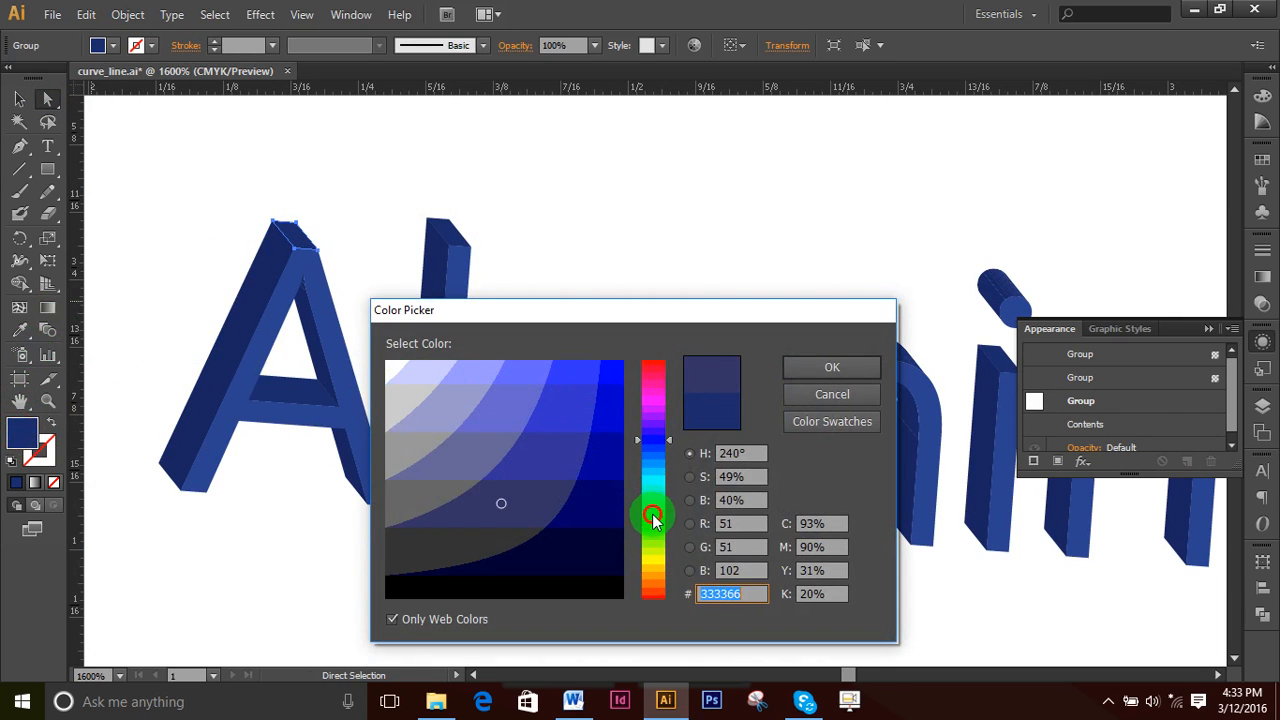
click(652, 516)
click(620, 368)
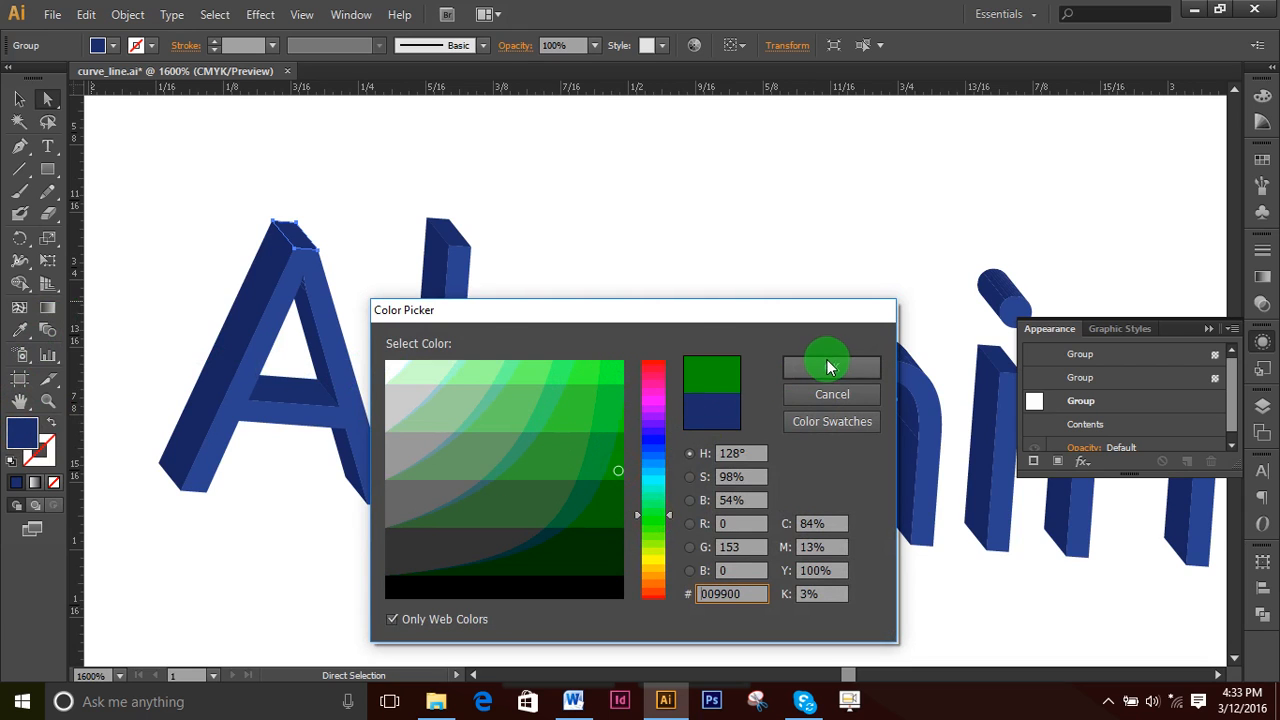
click(825, 364)
shift+click(456, 226)
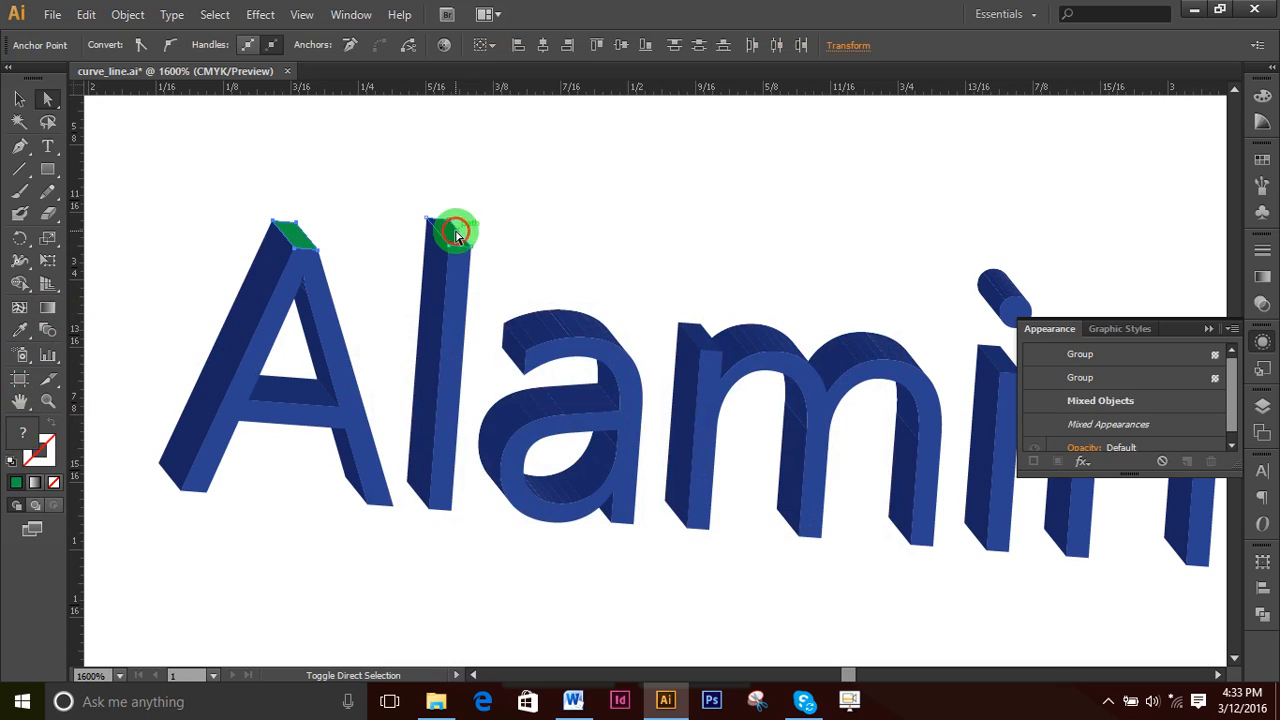
shift+click(540, 333)
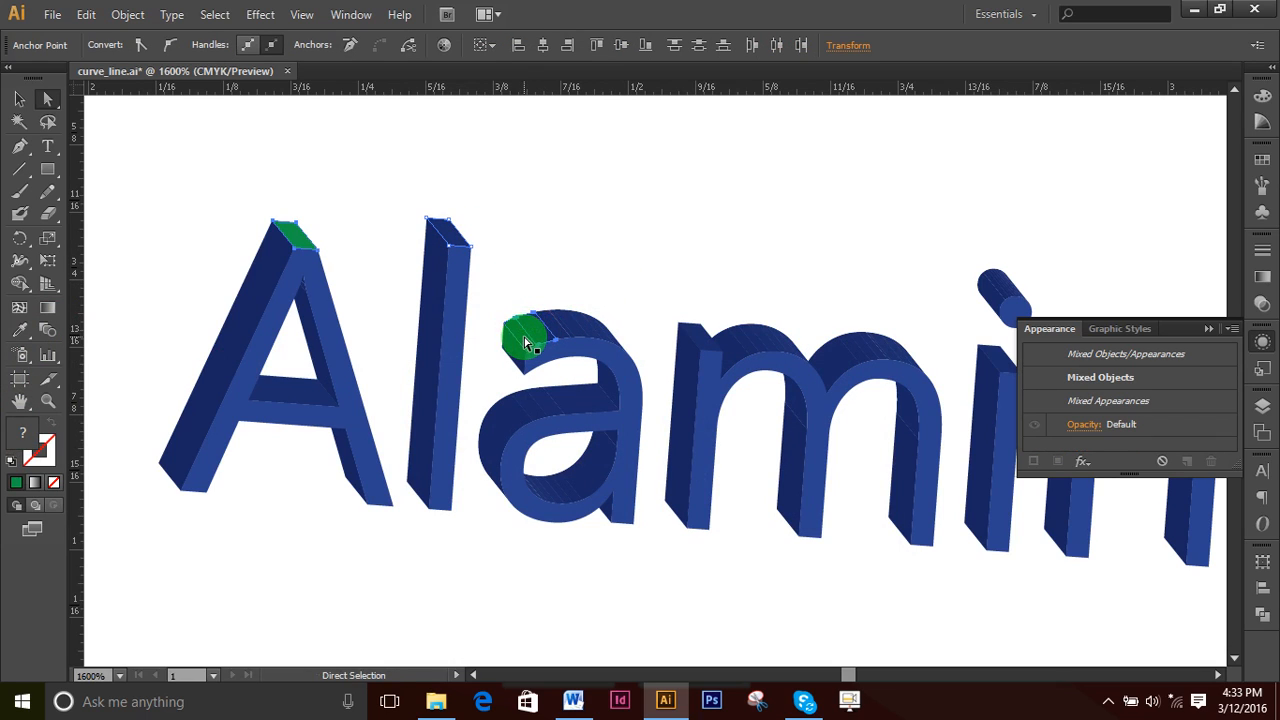
shift+click(572, 331)
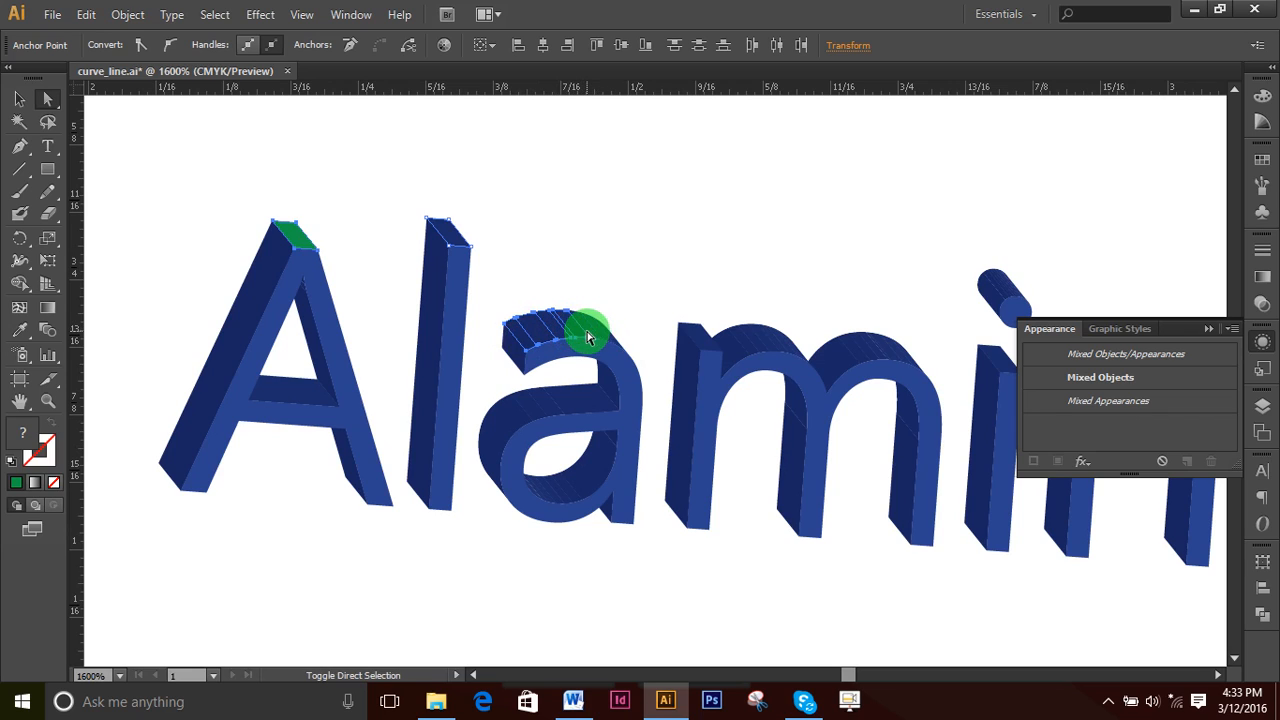
click(562, 252)
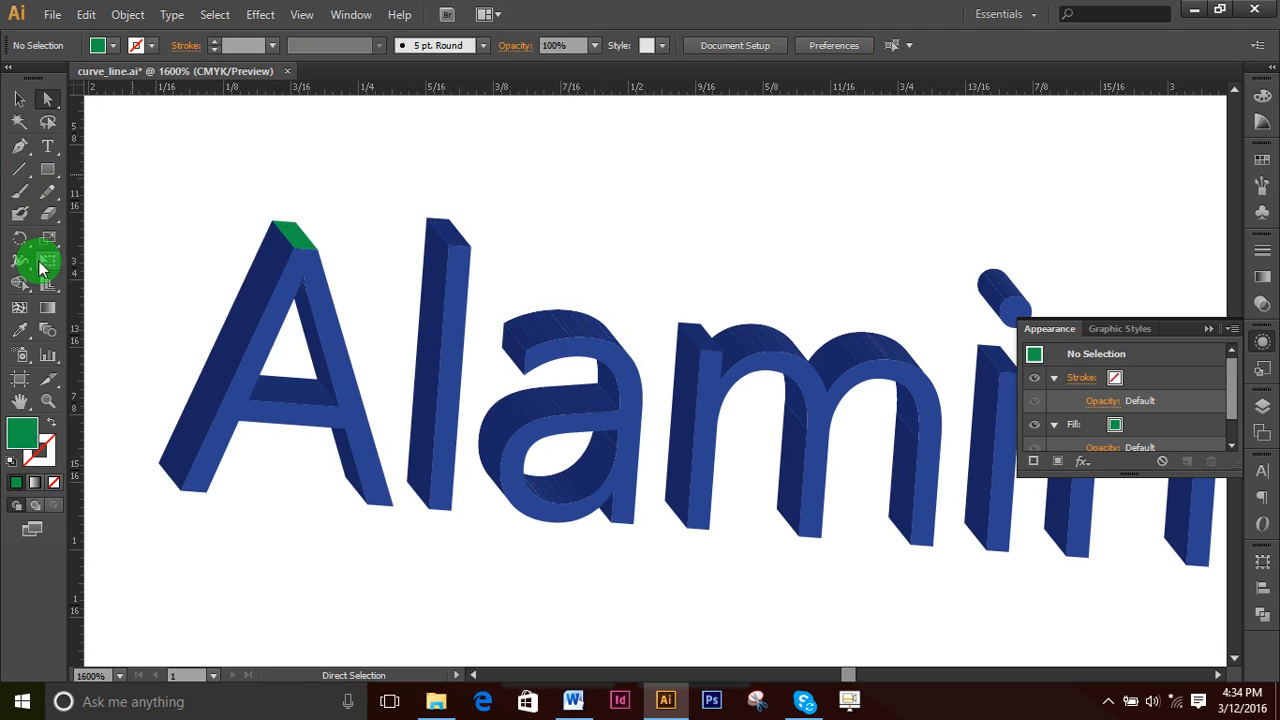
- Select all dark blue extrusion faces of the text with the Magic Wand, apply the green of the first letter's top face with the Eyedropper, and deselect
click(20, 121)
click(447, 240)
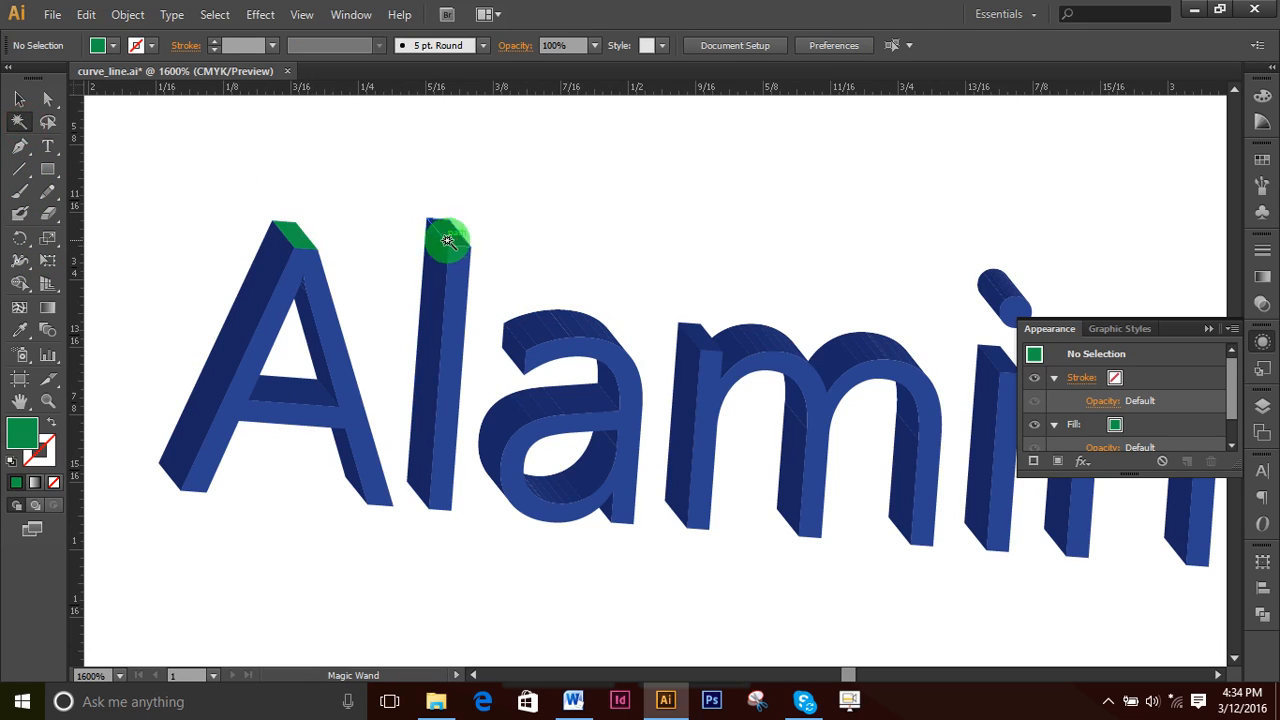
click(452, 232)
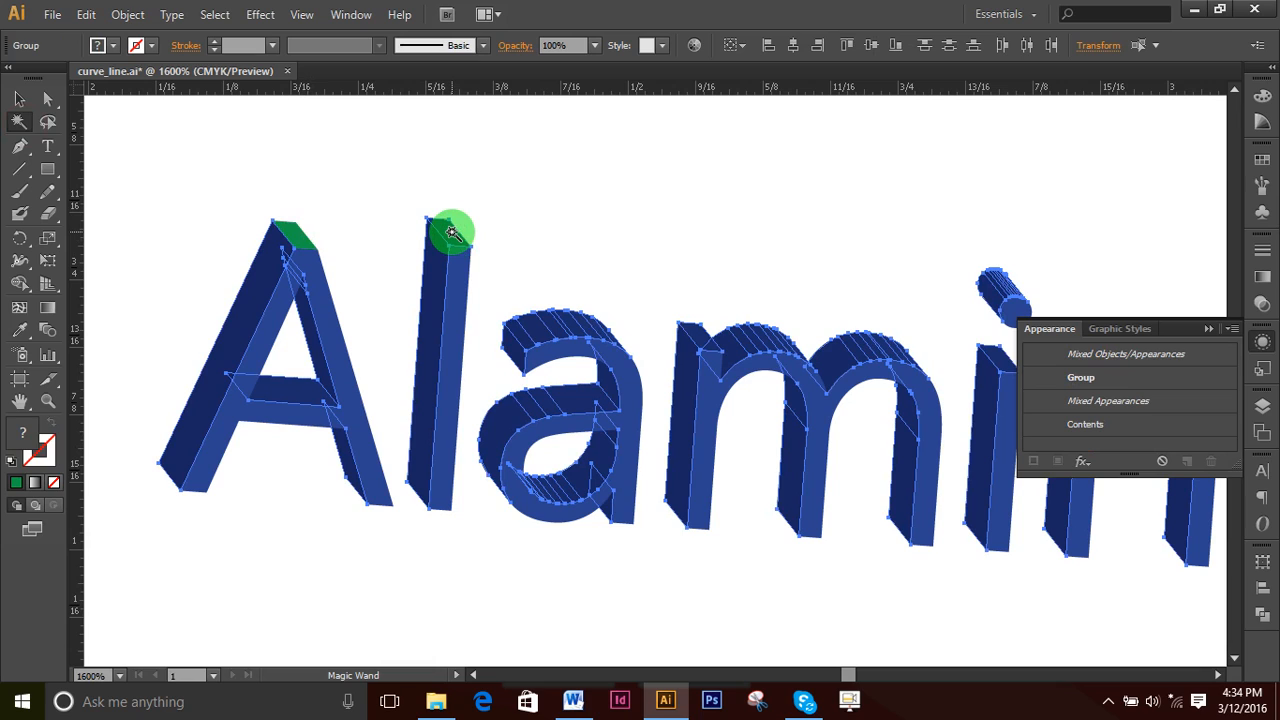
click(19, 331)
click(318, 201)
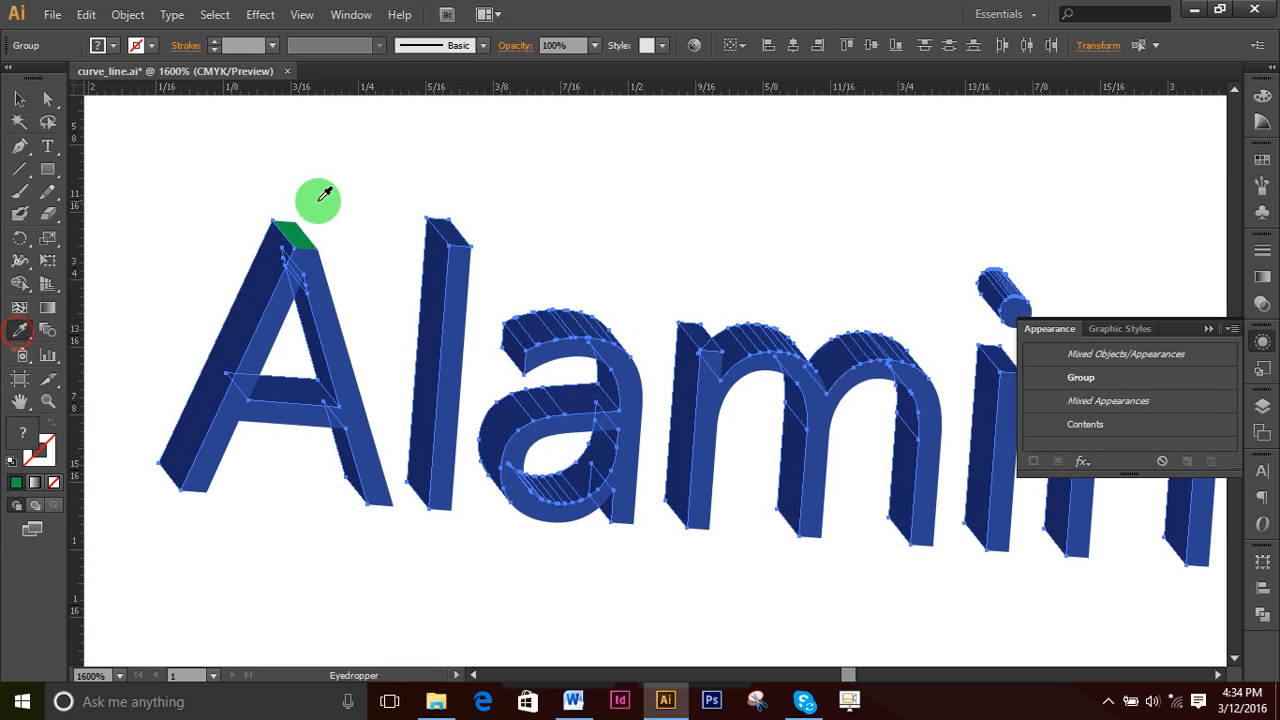
click(310, 228)
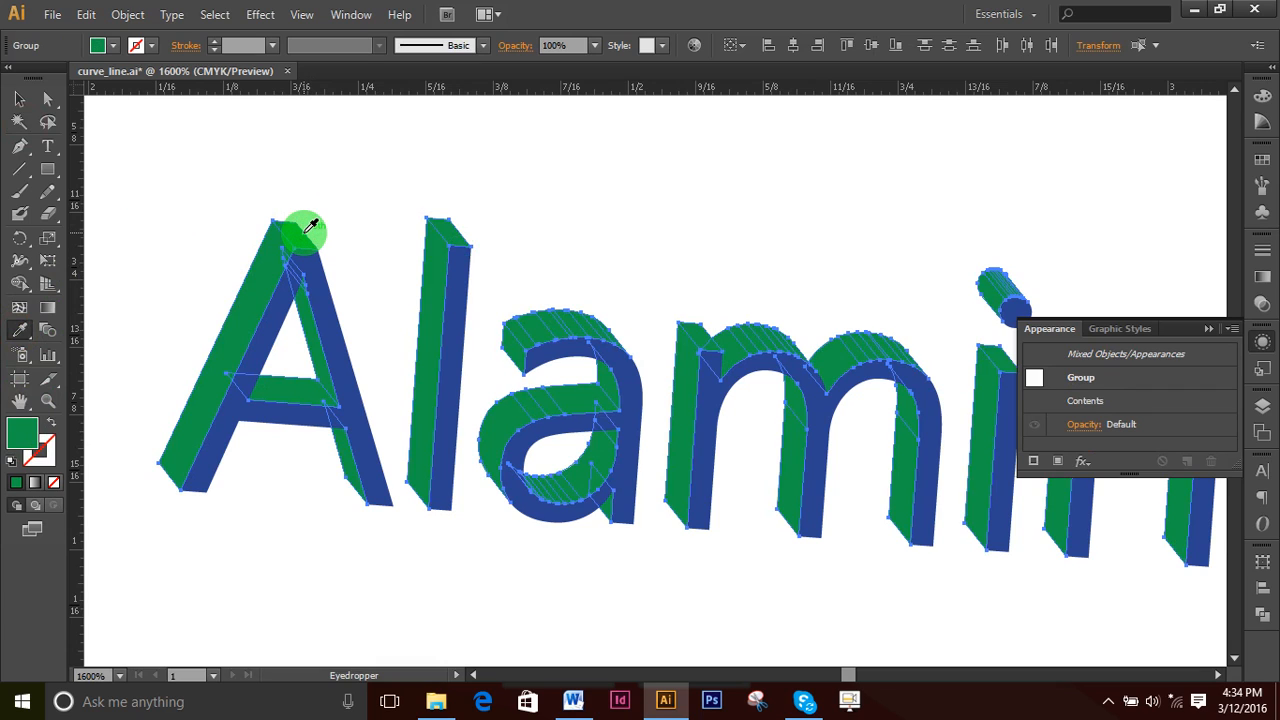
click(50, 118)
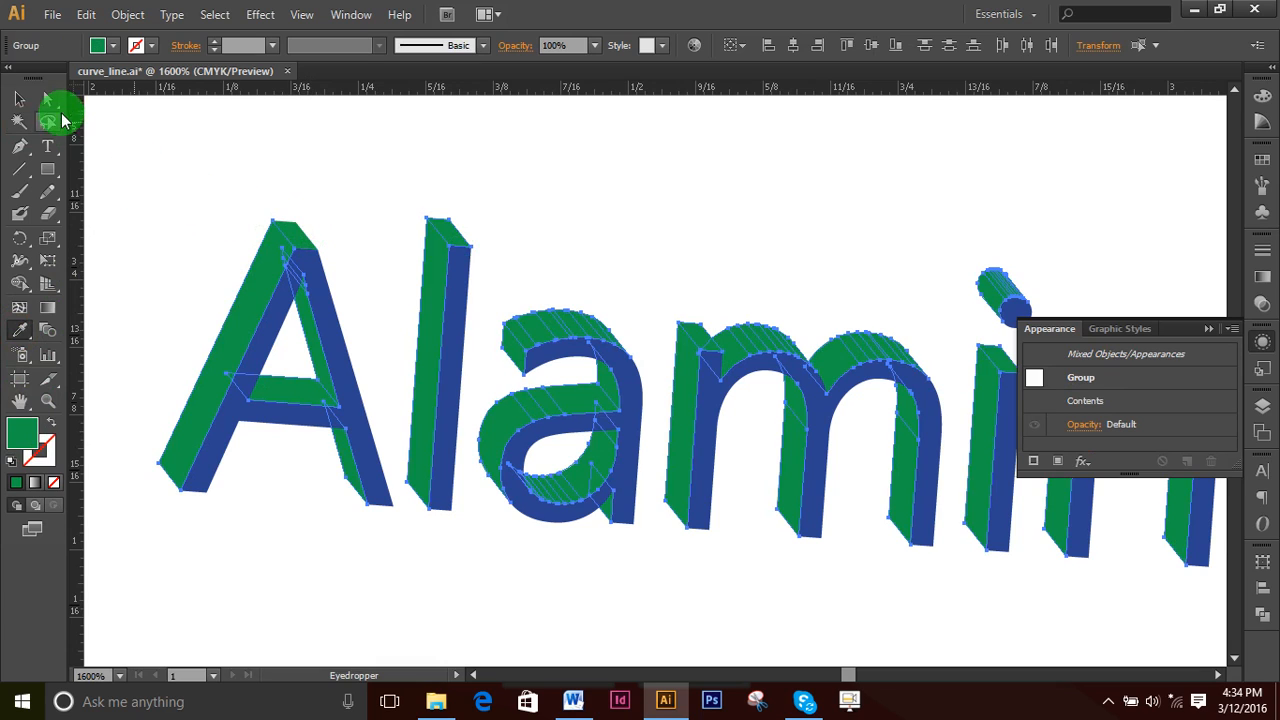
click(420, 184)
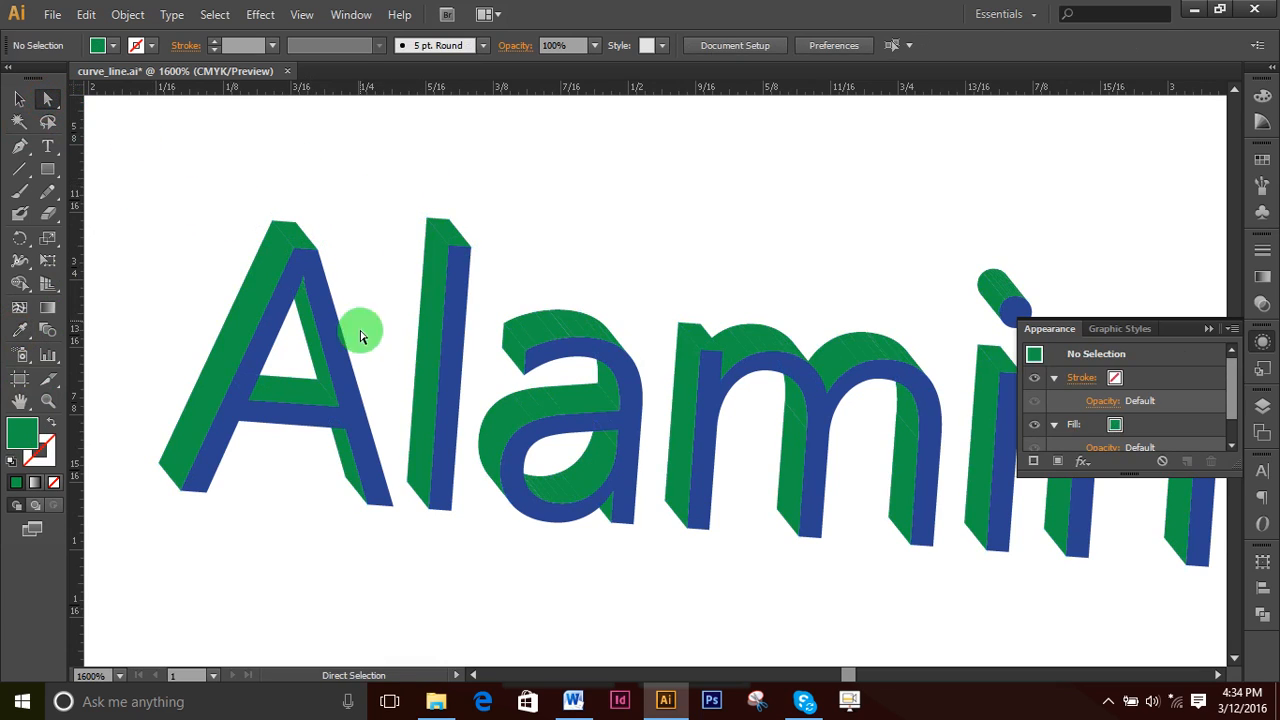
- Recolour the long slanted side face of the first letter brown (996600)
scroll(400, 380, down, 1)
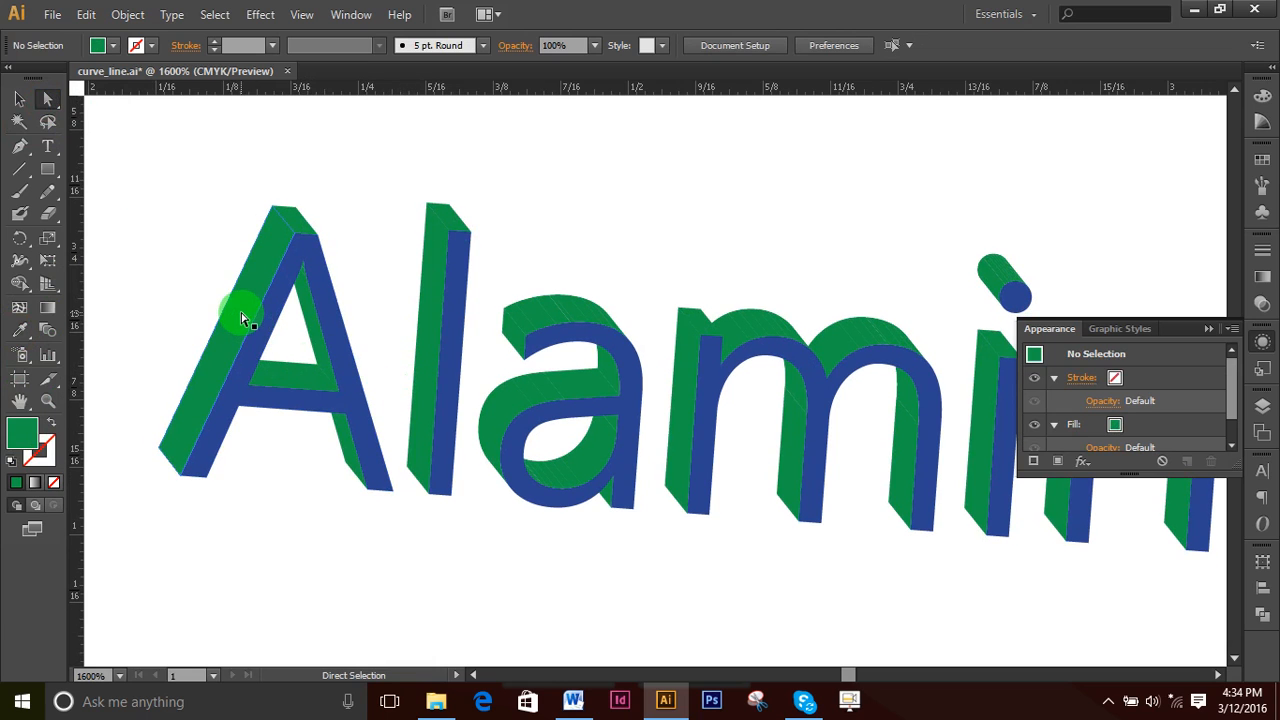
click(256, 280)
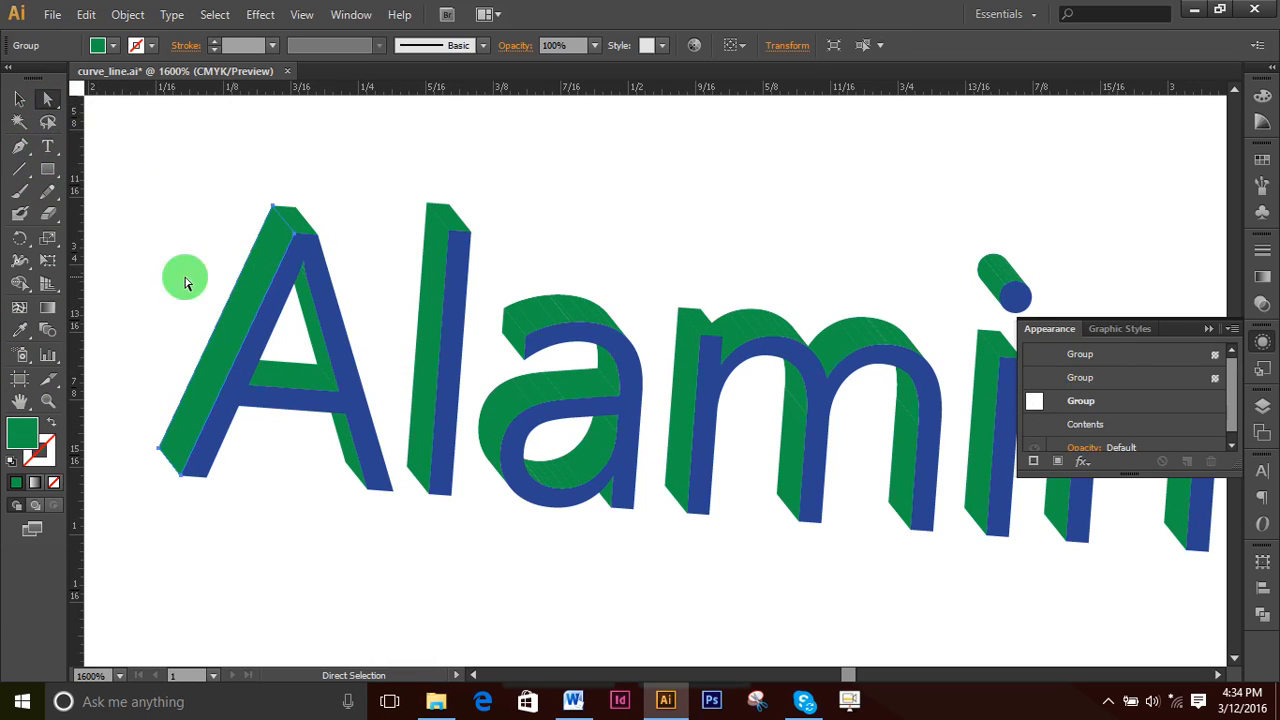
double_click(24, 430)
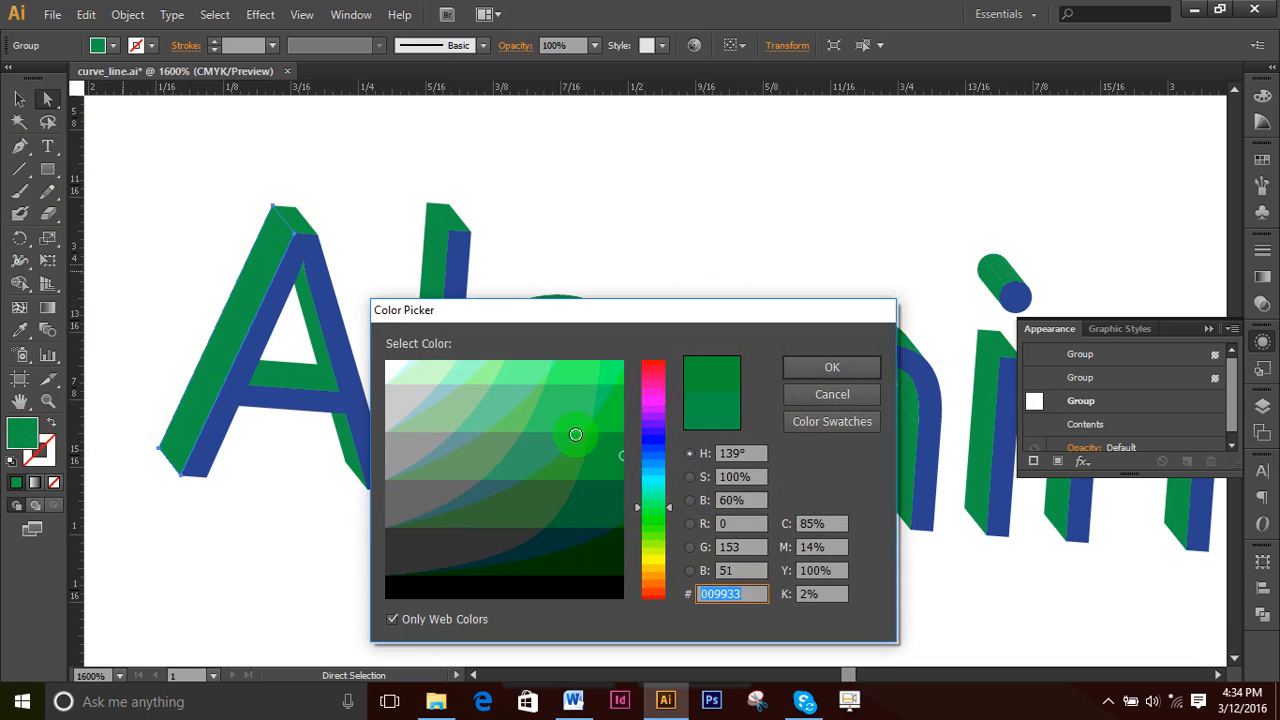
click(525, 448)
click(811, 368)
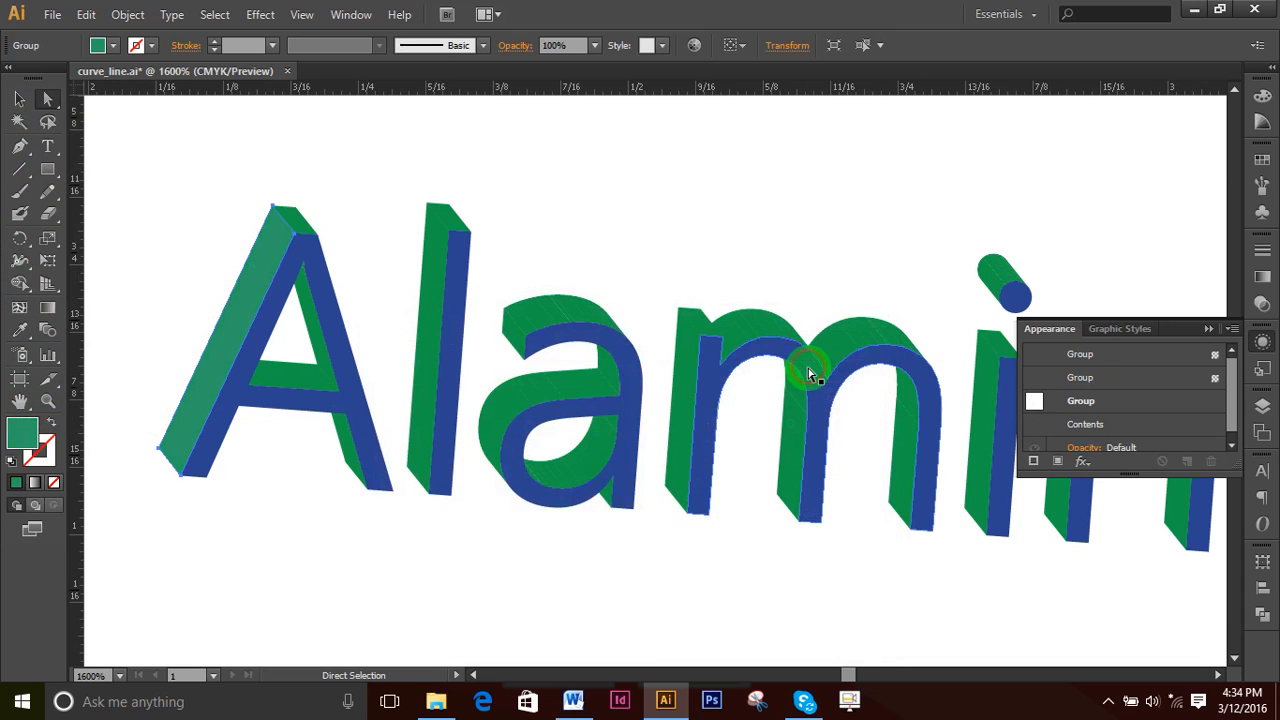
click(32, 421)
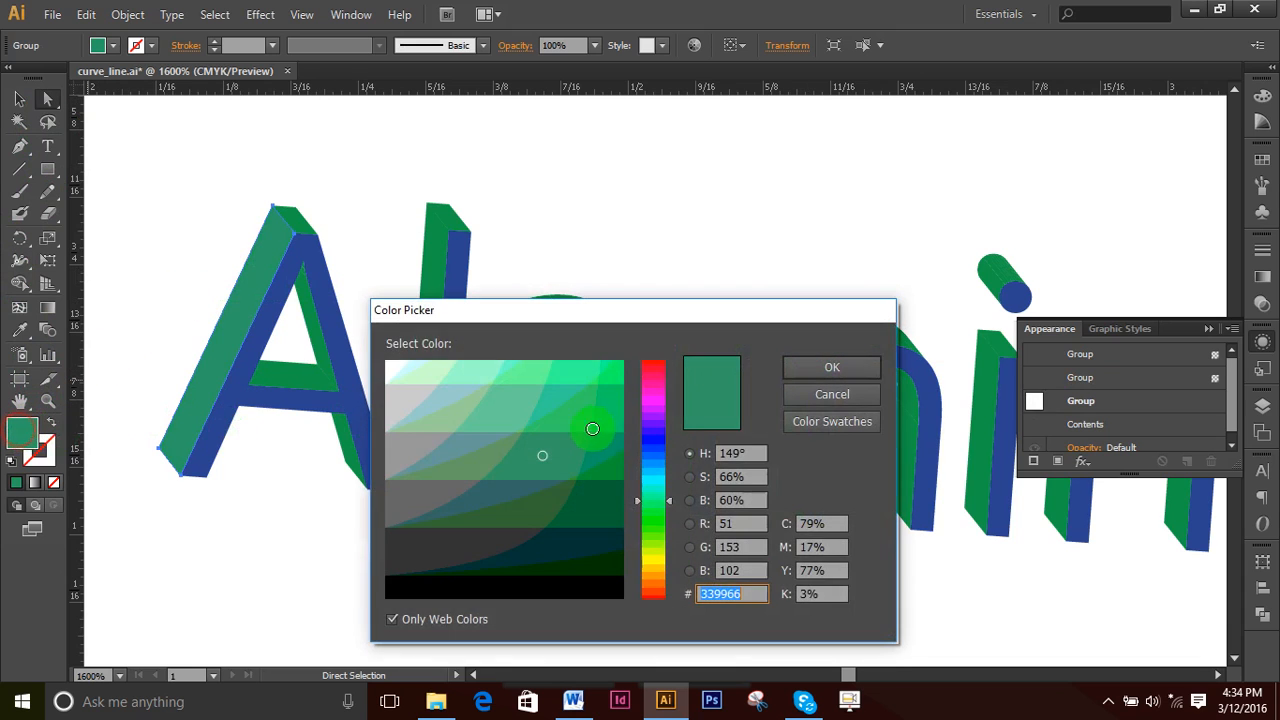
click(655, 531)
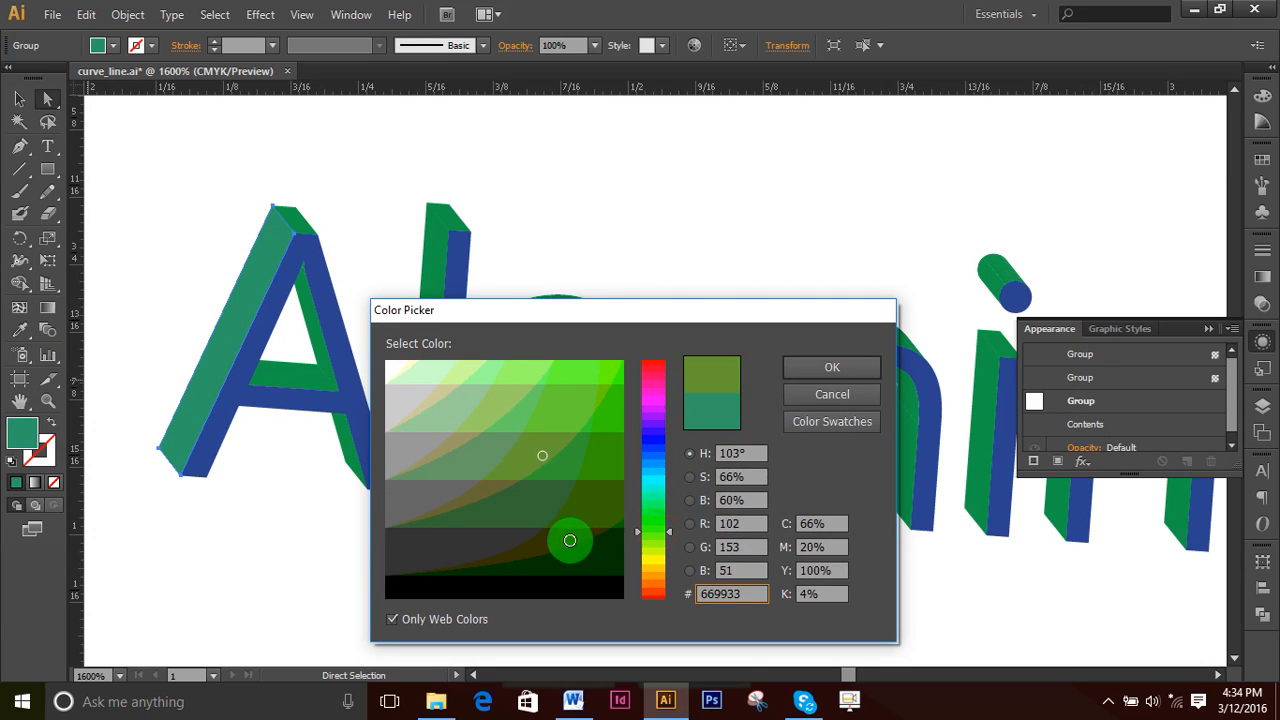
click(568, 541)
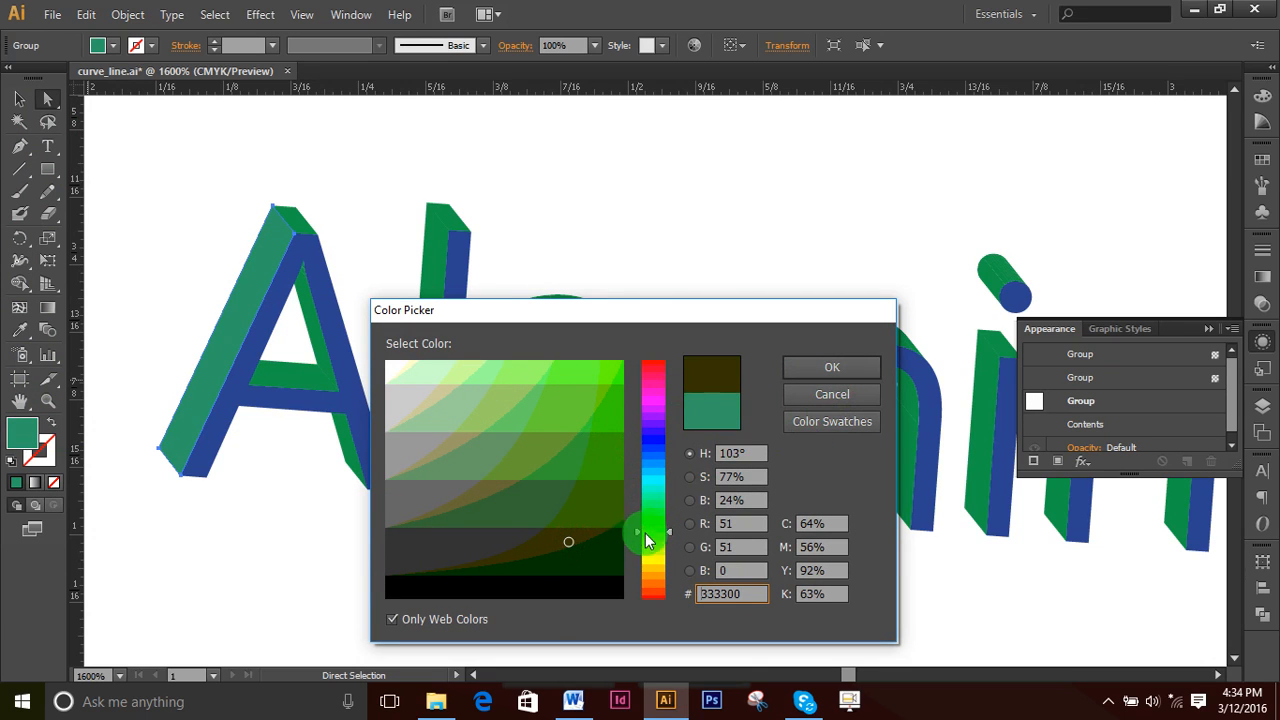
drag(647, 531, 648, 570)
click(609, 452)
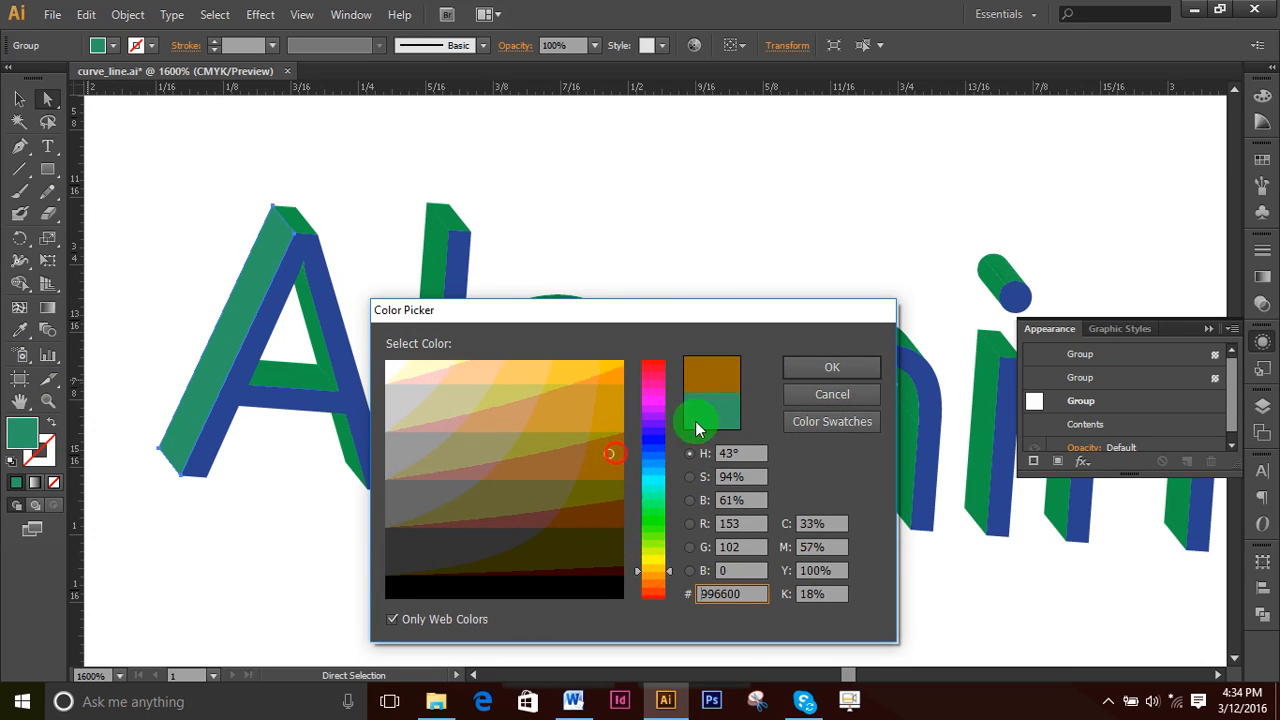
click(830, 367)
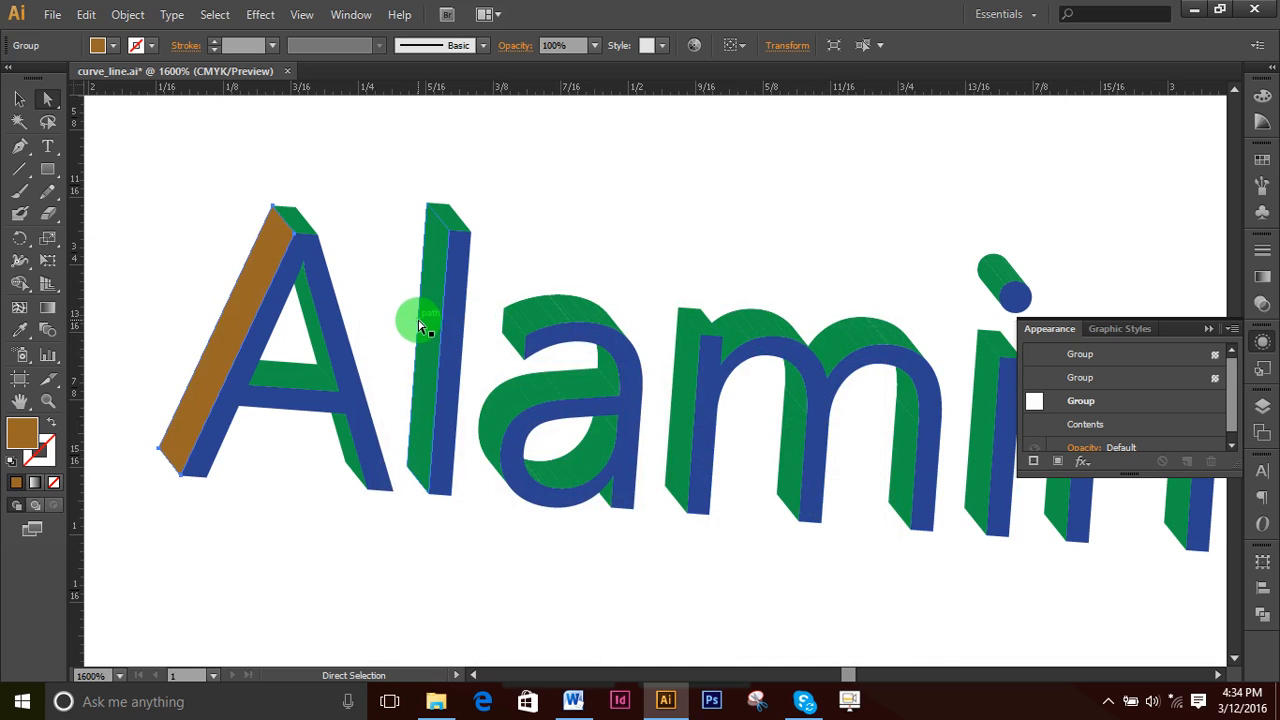
- Recolour the long side face of the second letter reddish brown, and deselect it
double_click(25, 430)
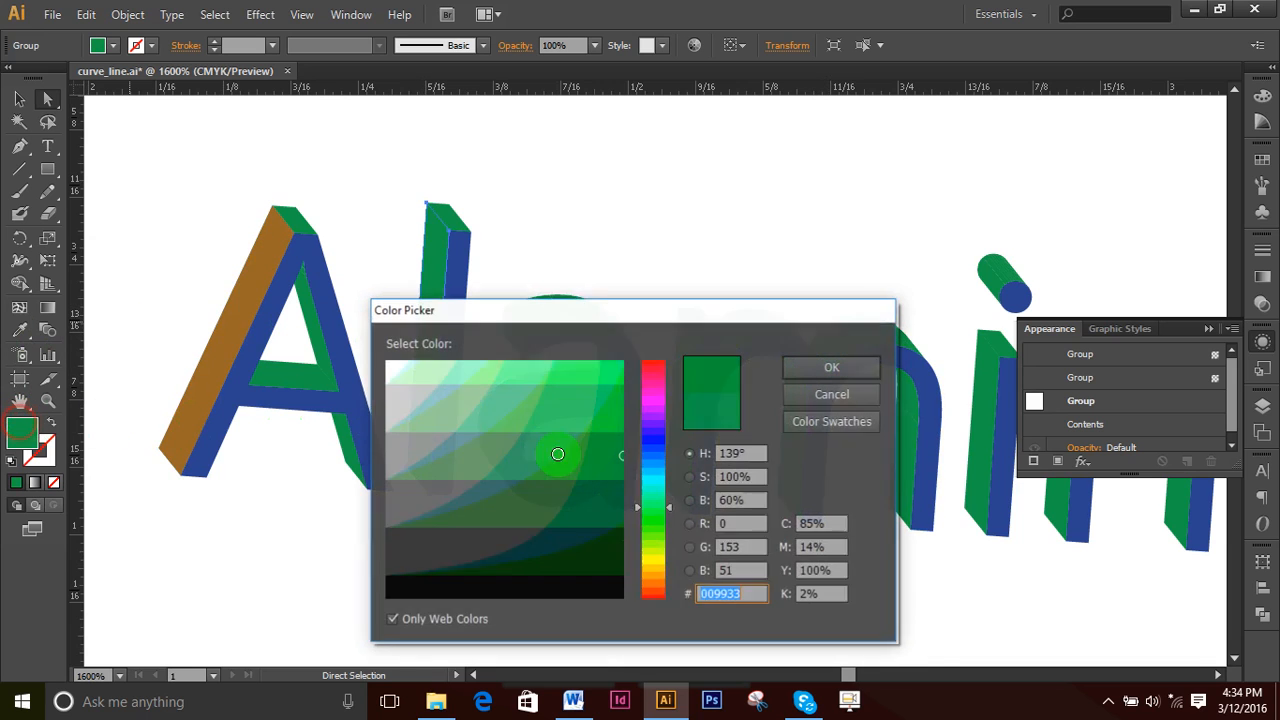
click(618, 497)
click(824, 367)
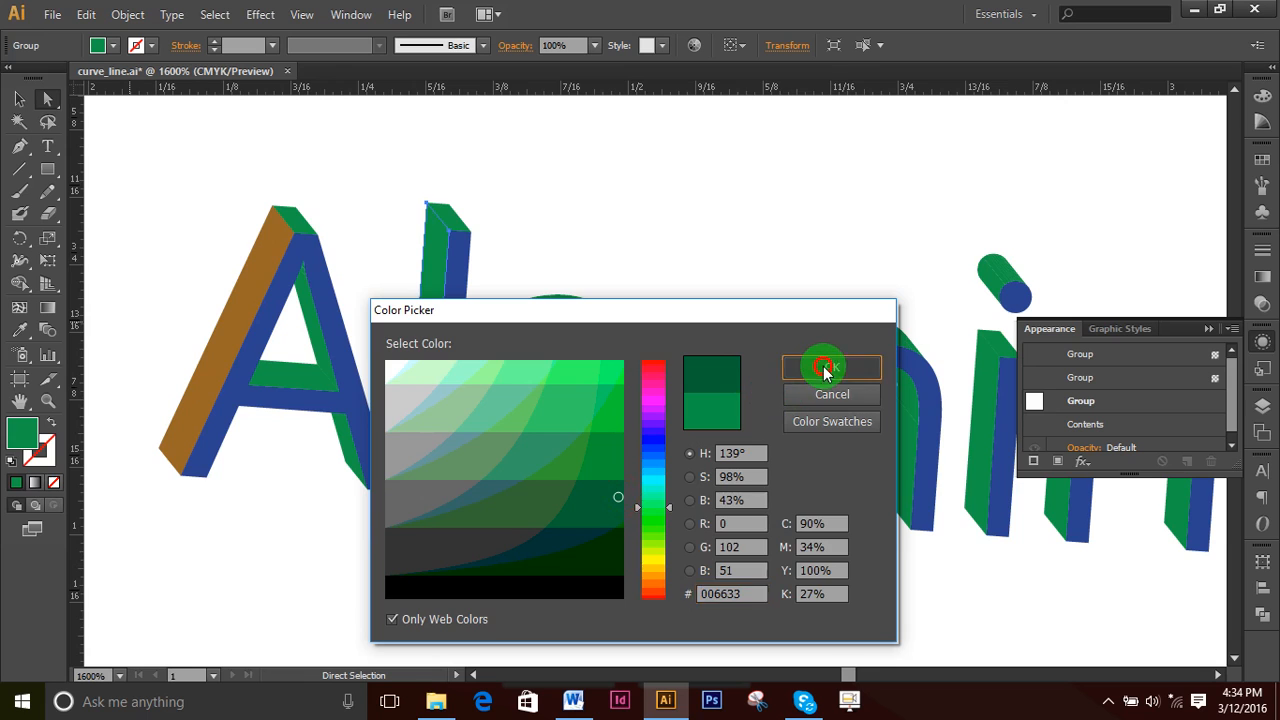
double_click(24, 432)
click(654, 586)
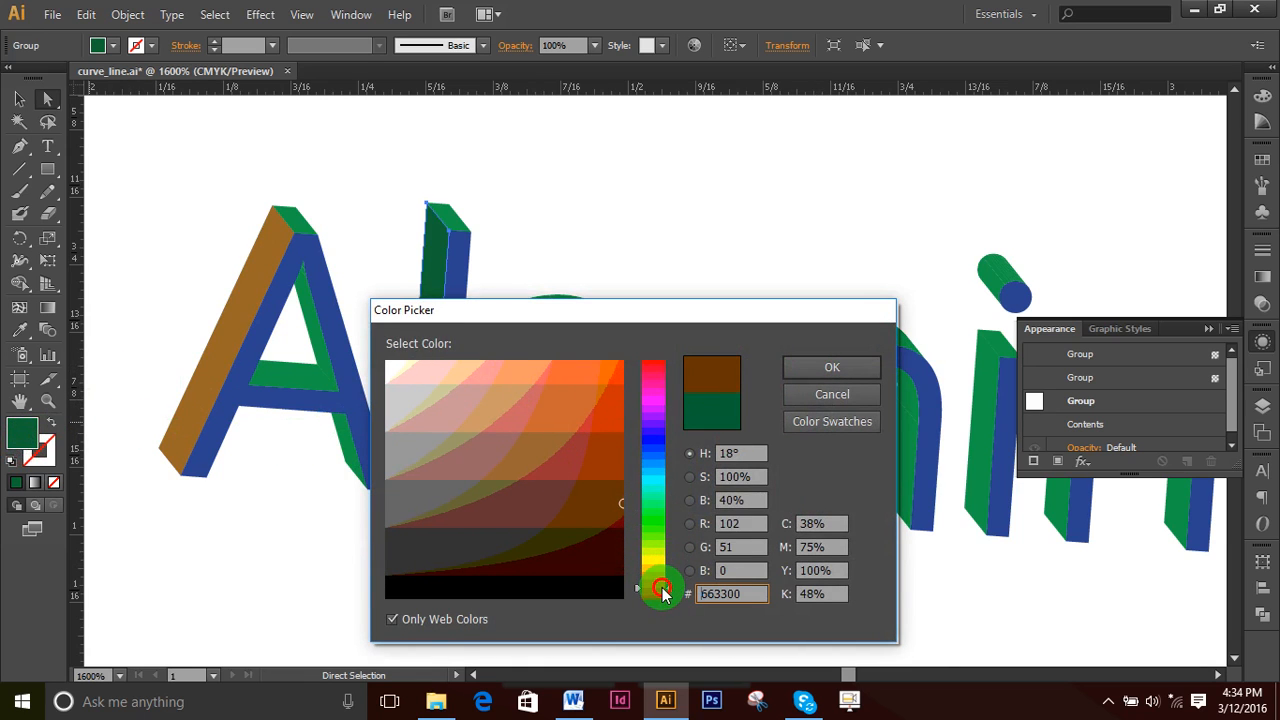
click(613, 453)
click(833, 370)
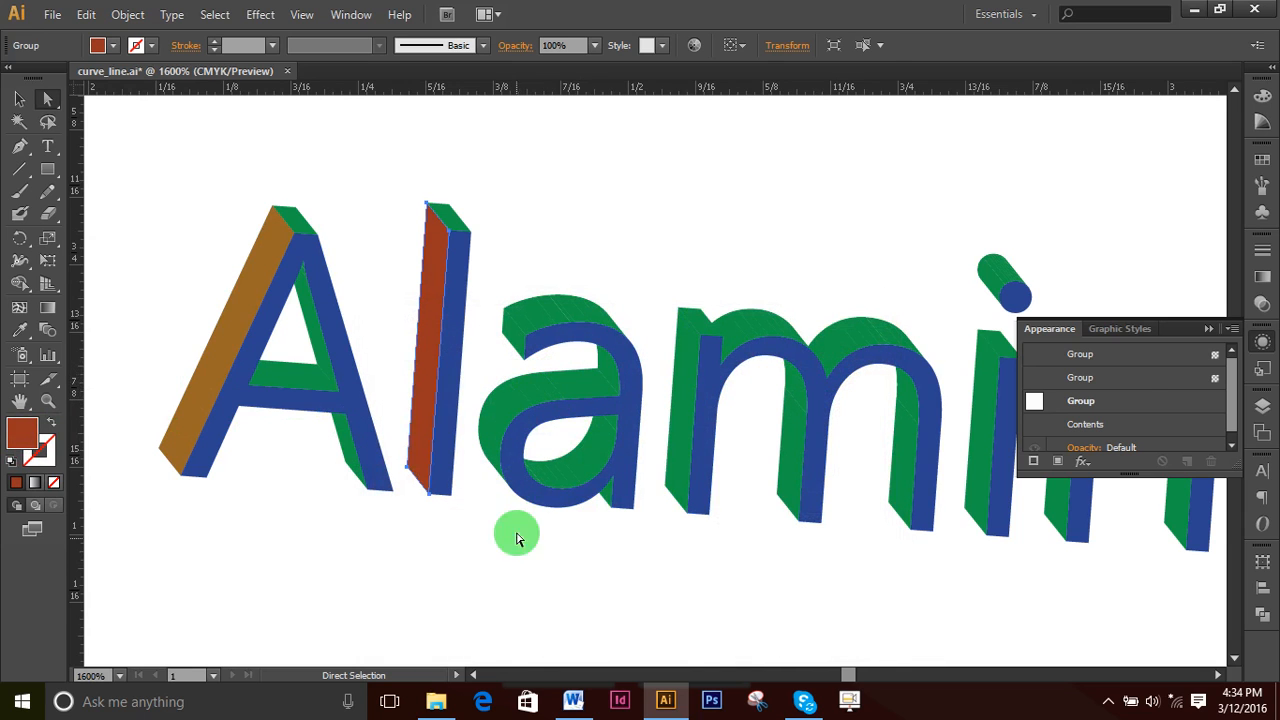
click(565, 575)
- Select the whole multicoloured 3D text beside the cube
key(ctrl+minus)
key(ctrl+minus)
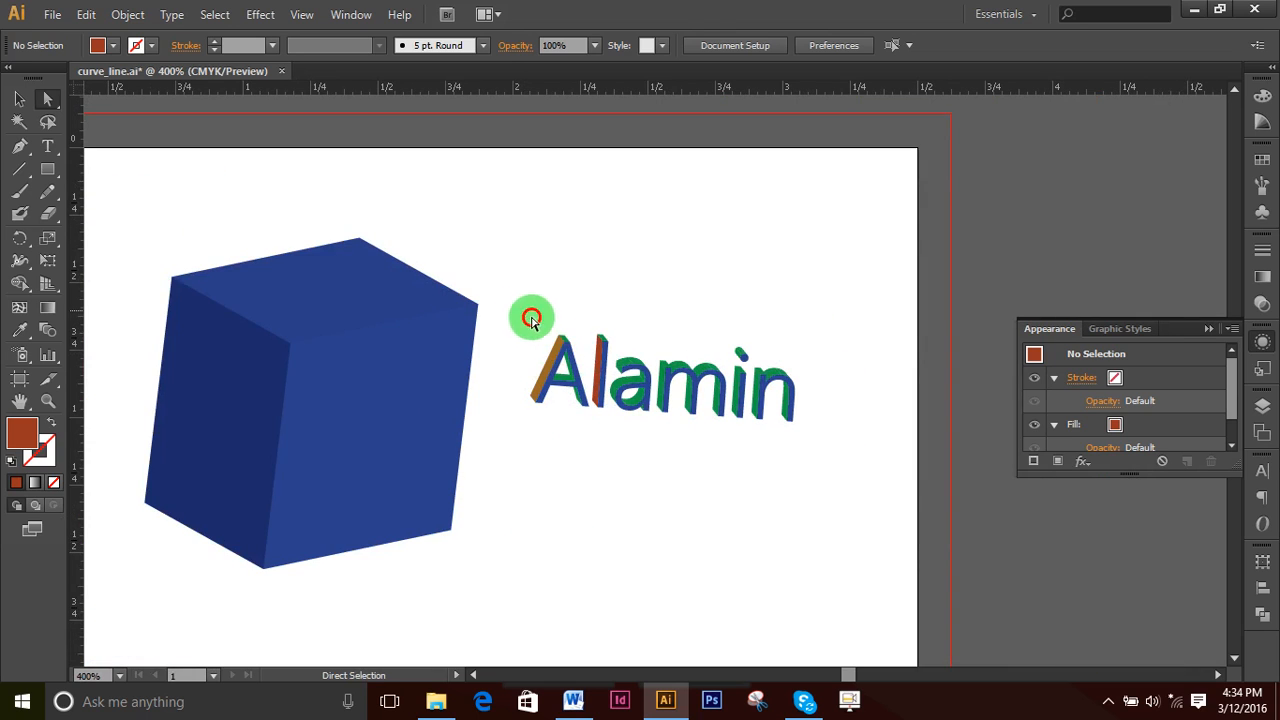
drag(529, 314, 897, 487)
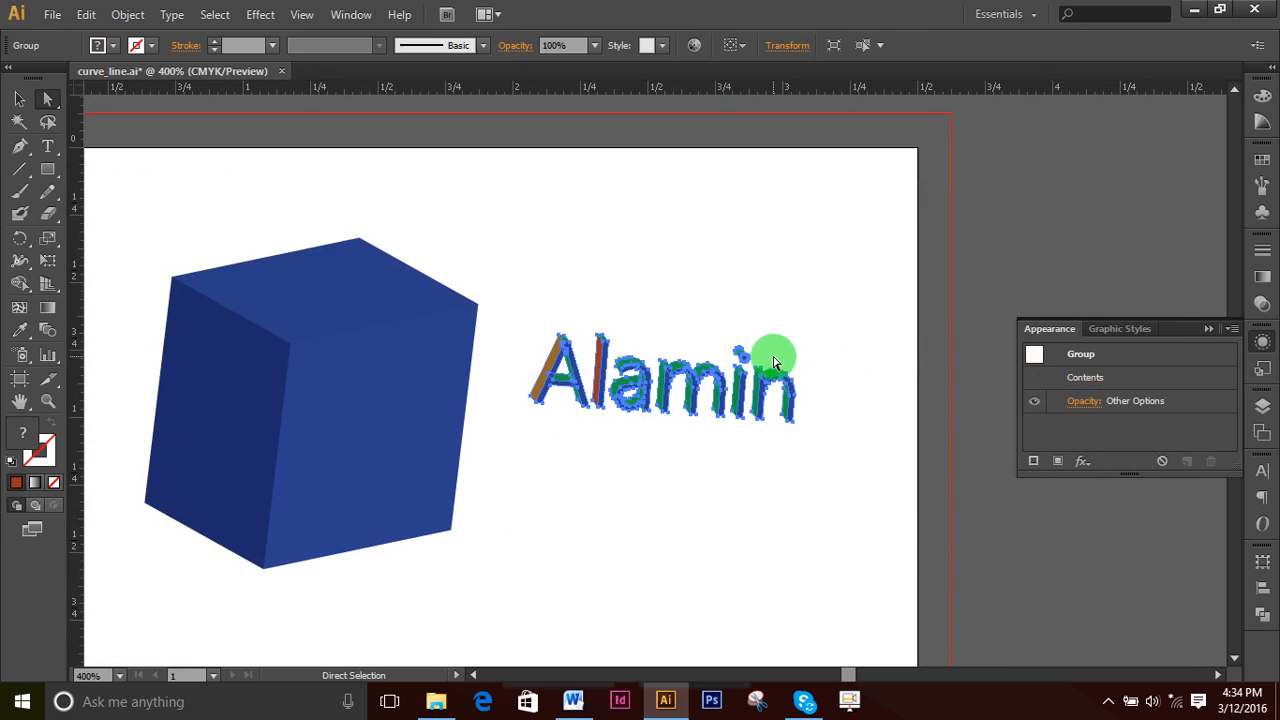
key(ctrl+space)
click(619, 411)
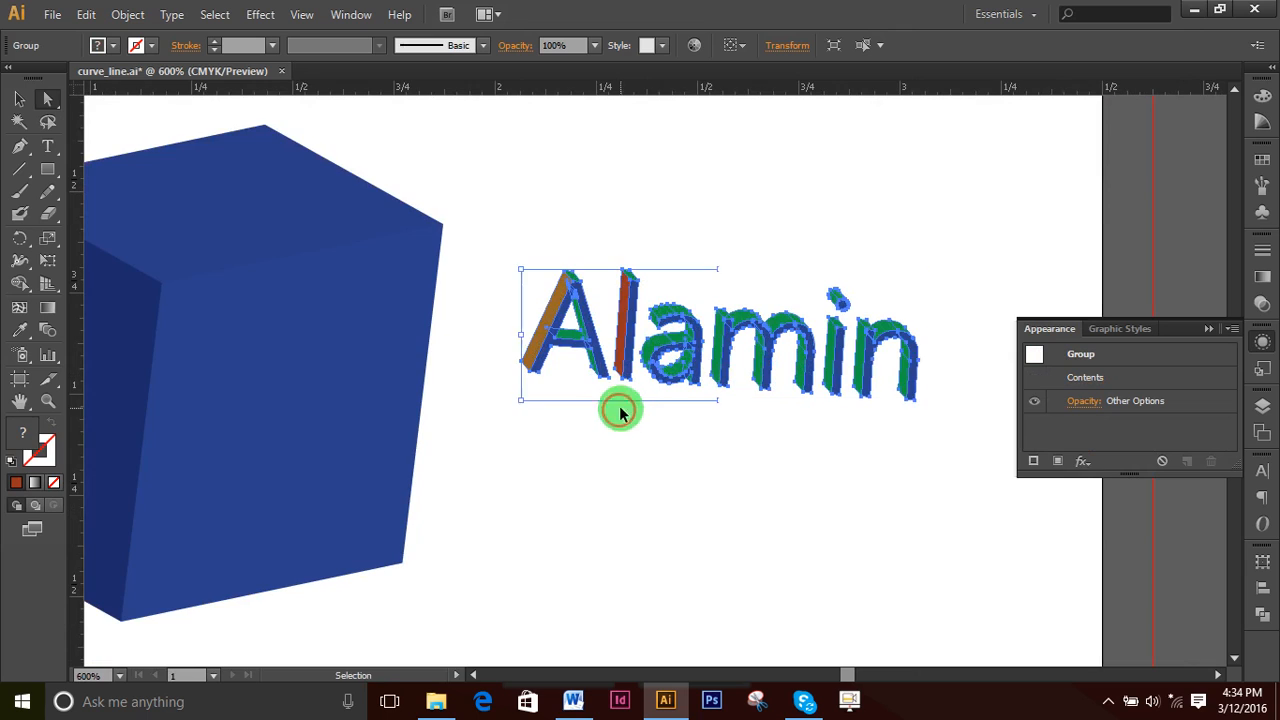
- Delete the multicoloured 3D text beside the cube
key(Delete)
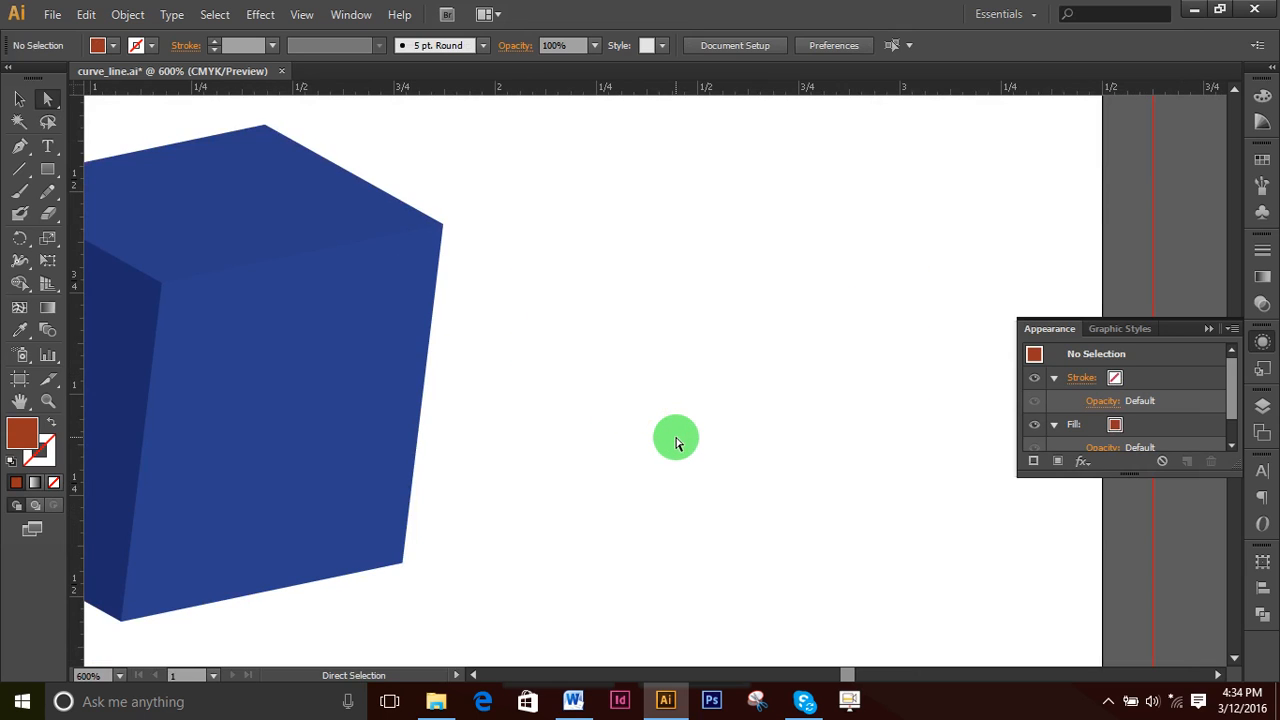
drag(554, 397, 794, 375)
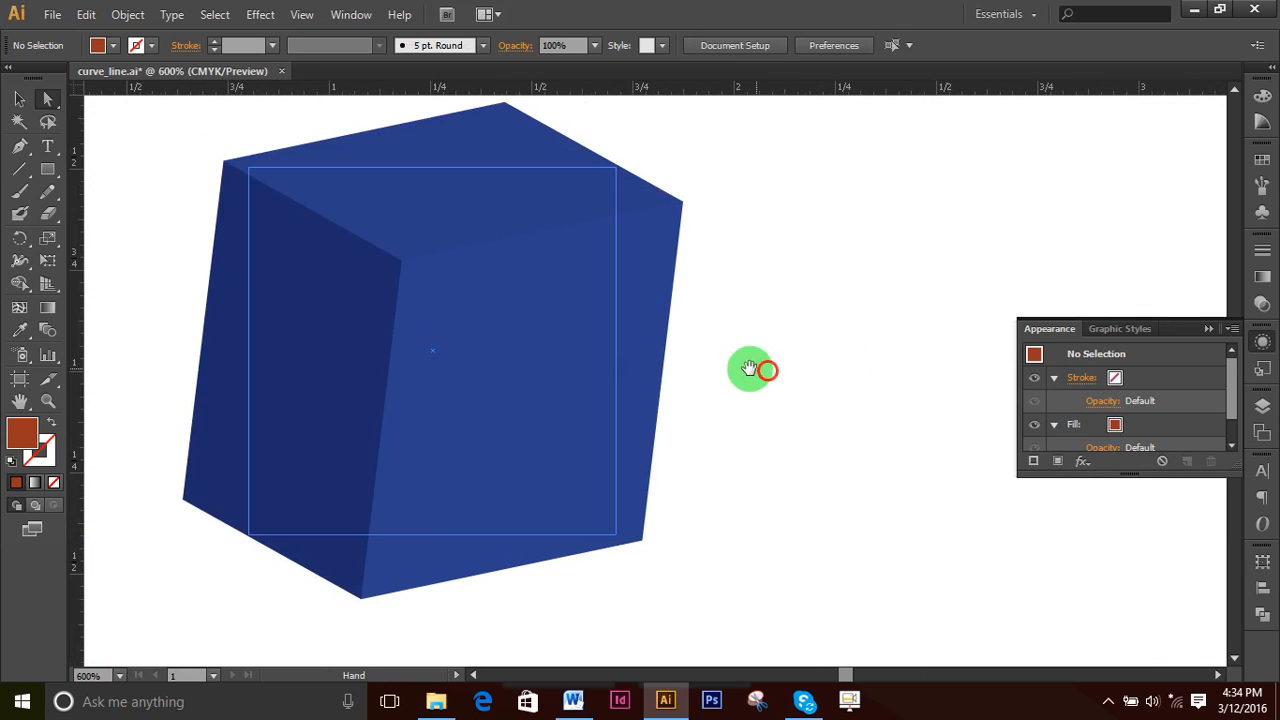
drag(484, 358, 663, 366)
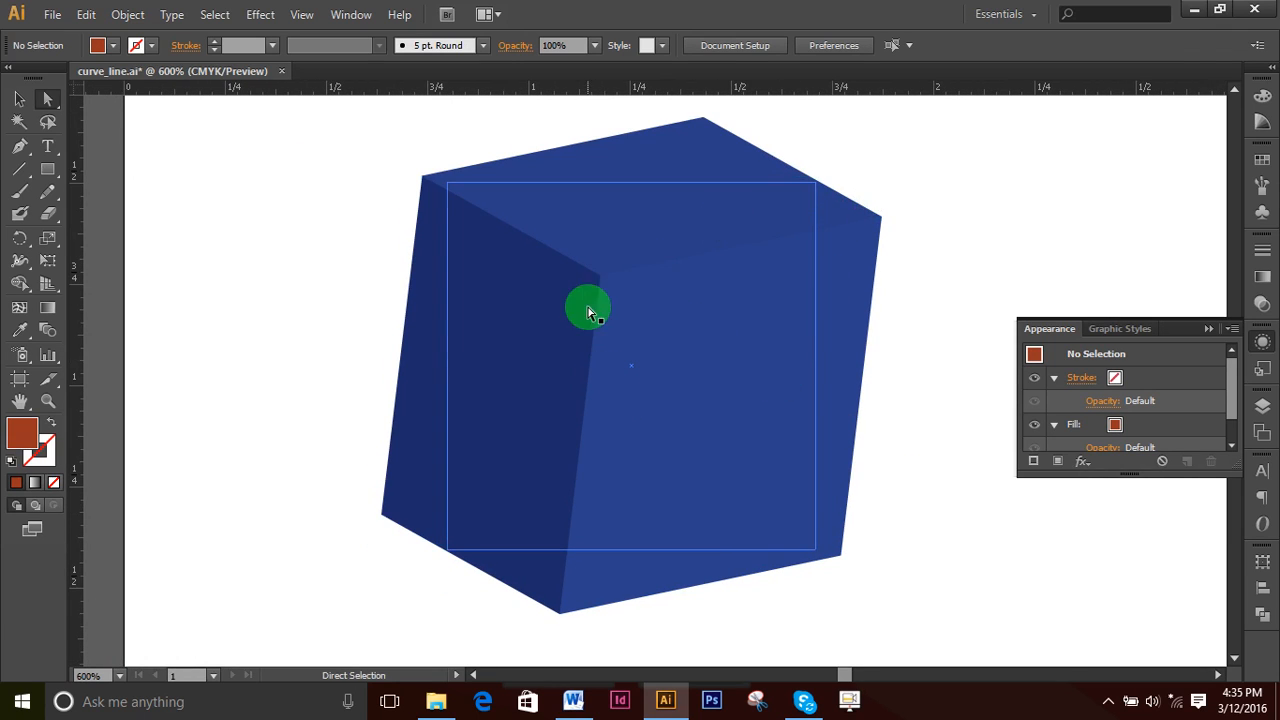
click(127, 15)
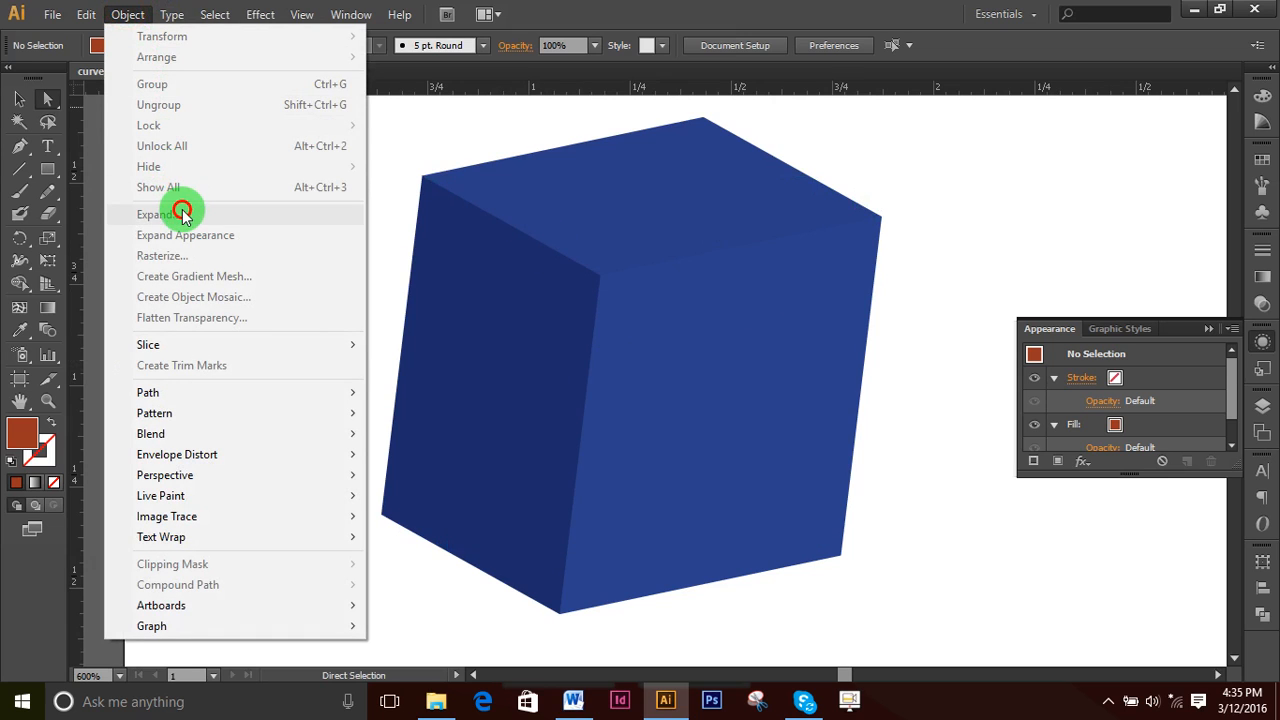
click(891, 203)
click(559, 268)
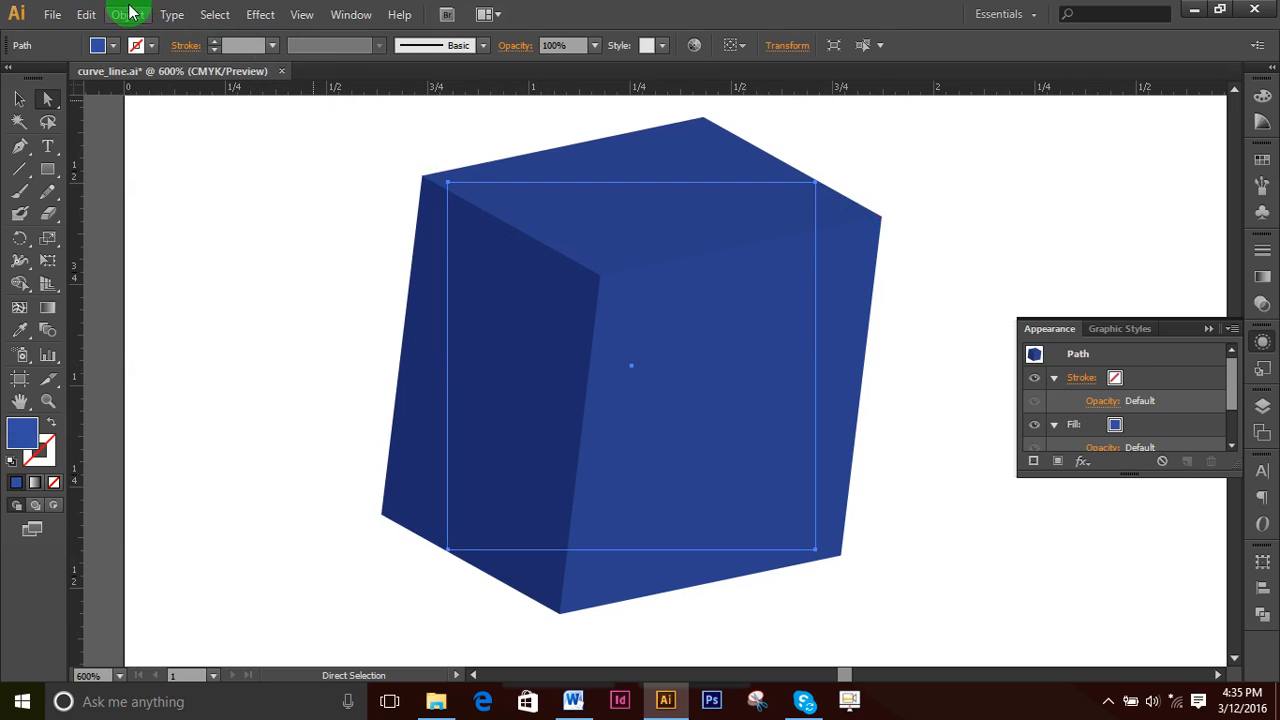
click(904, 212)
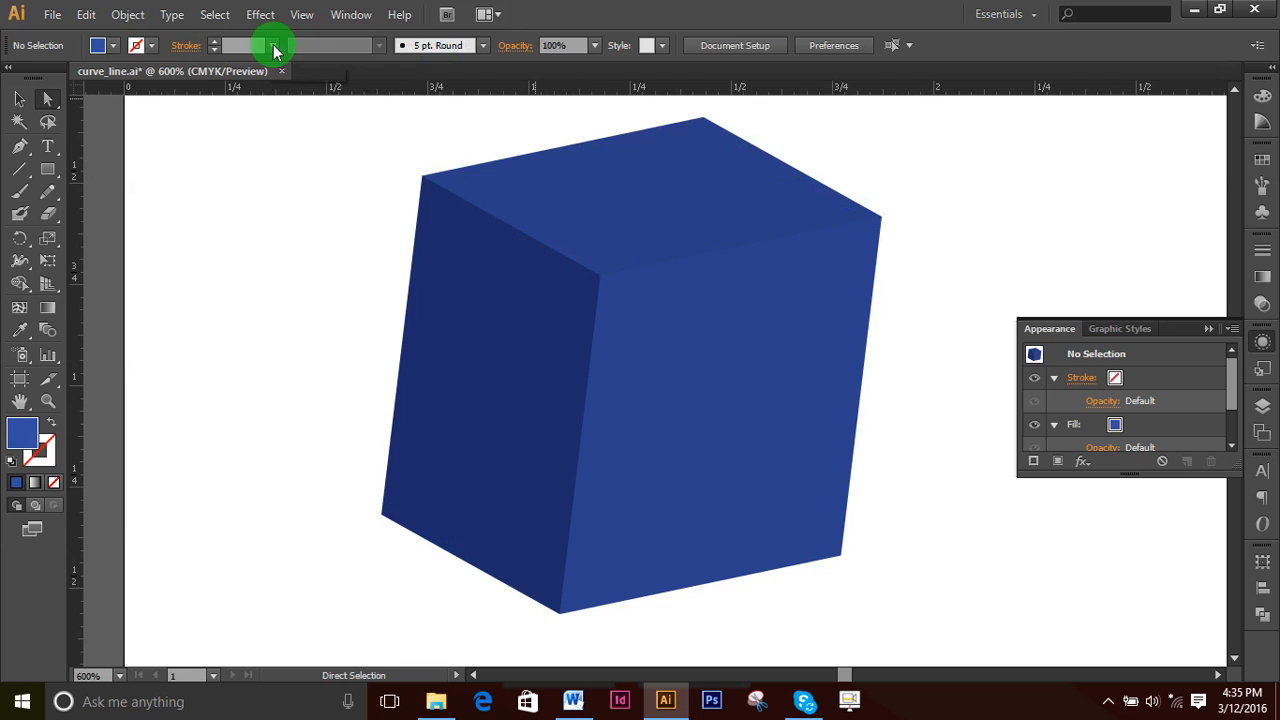
click(128, 15)
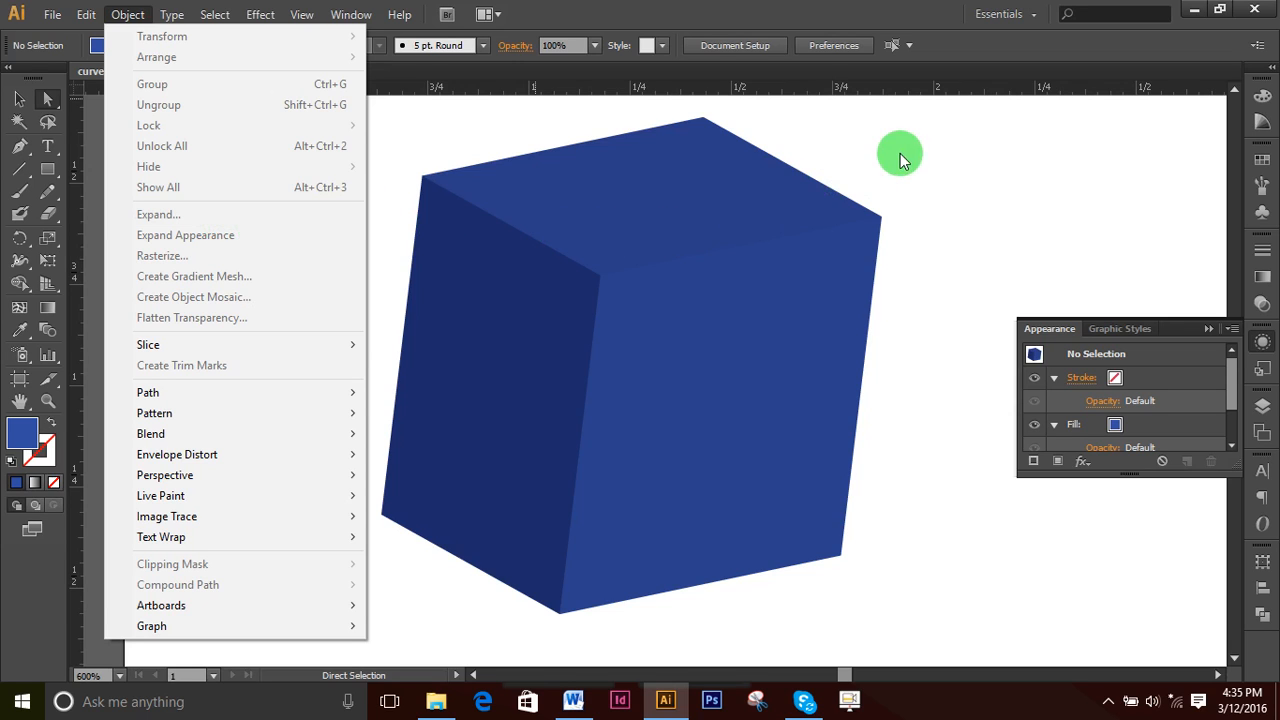
click(955, 148)
- Expand the appearance of the extruded blue cube into editable face shapes, and deselect it
click(669, 247)
click(128, 14)
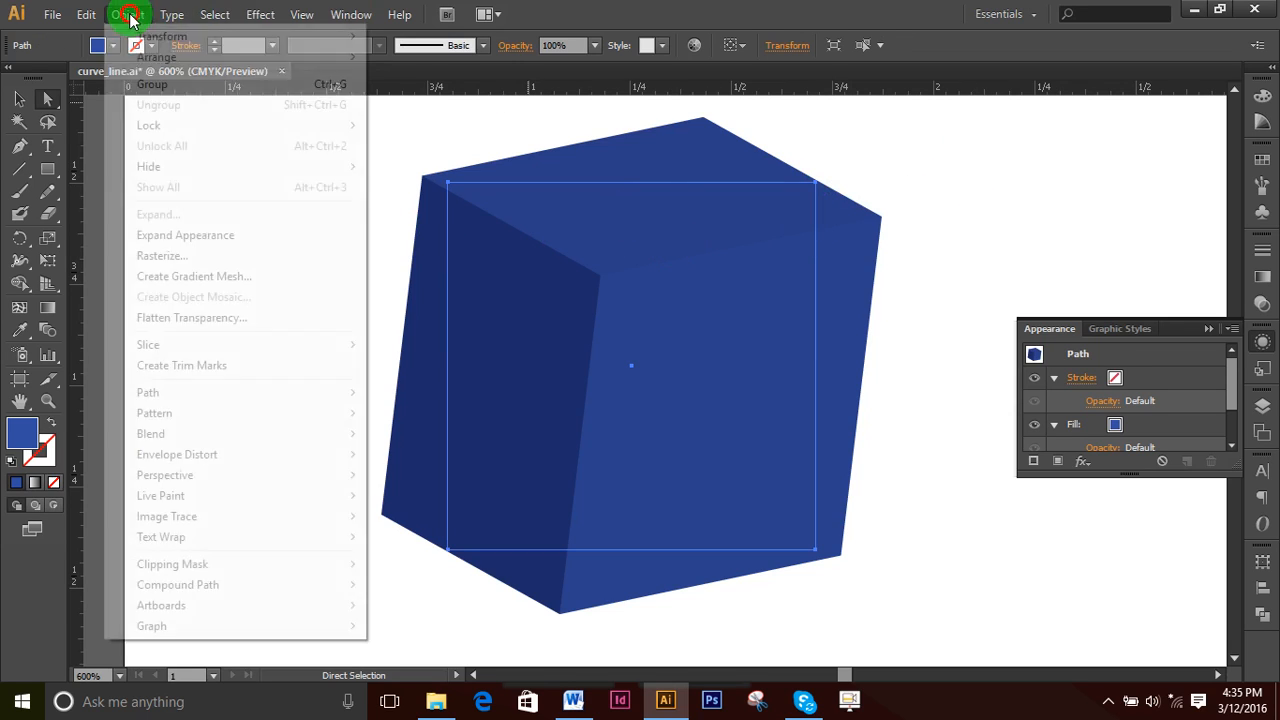
click(183, 238)
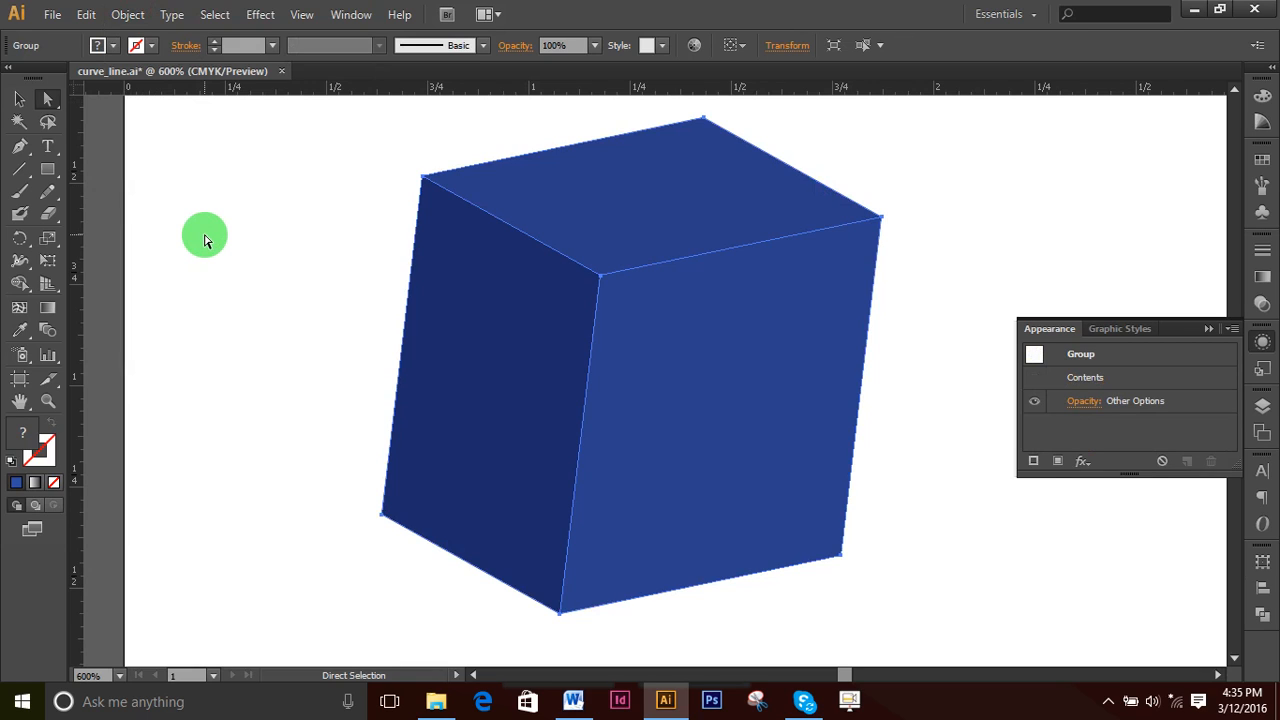
click(200, 183)
- Select only the cube's top face and recolour it green
click(551, 196)
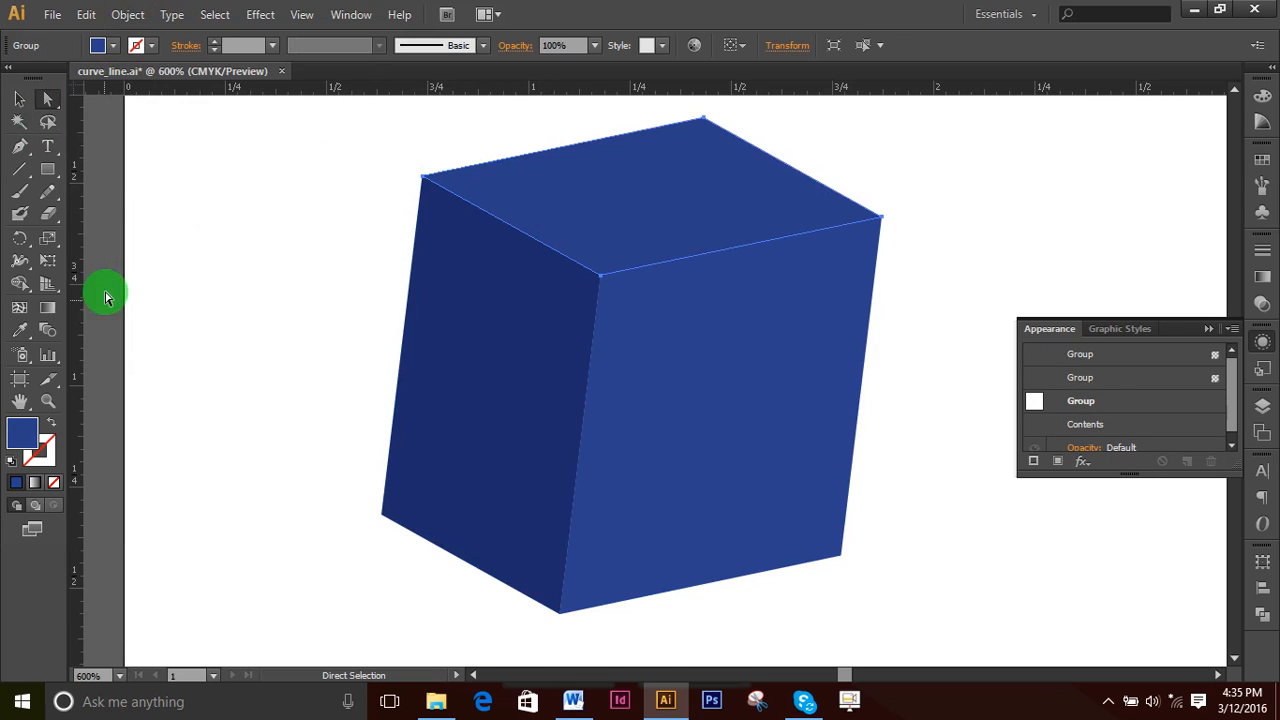
double_click(25, 430)
click(652, 535)
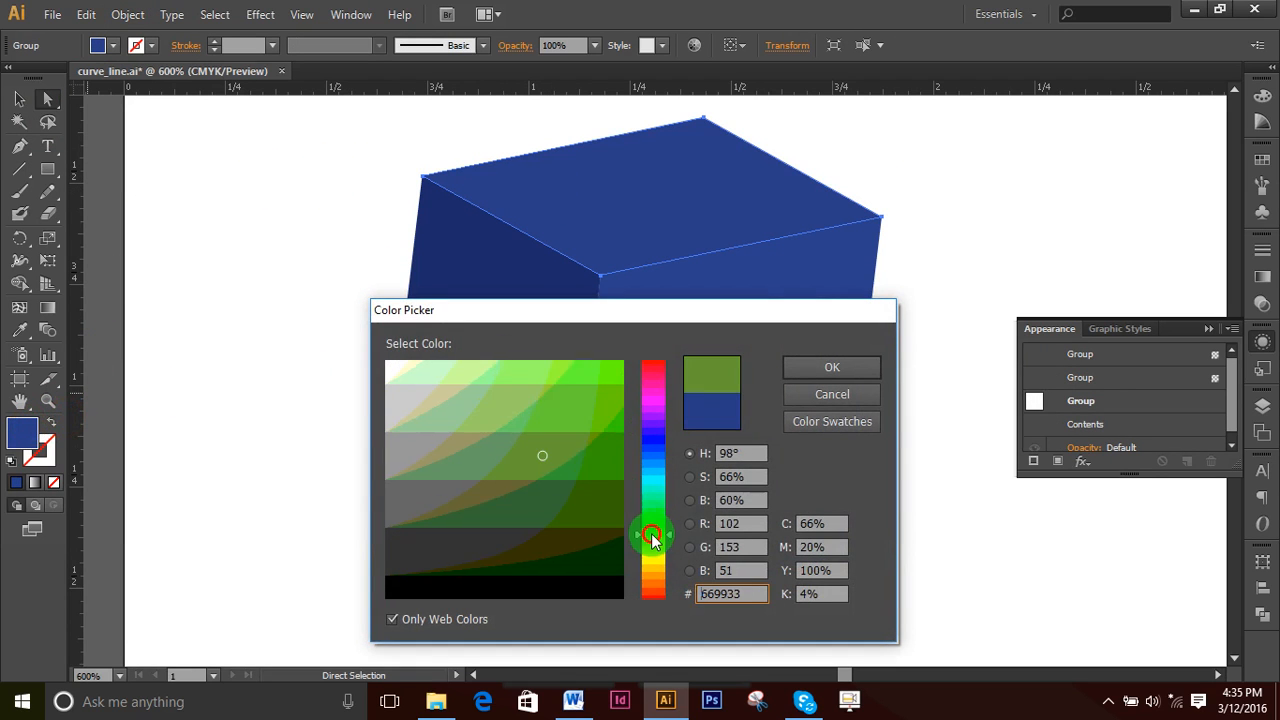
click(604, 470)
click(851, 369)
- Recolour the cube's left side face dark green
click(537, 317)
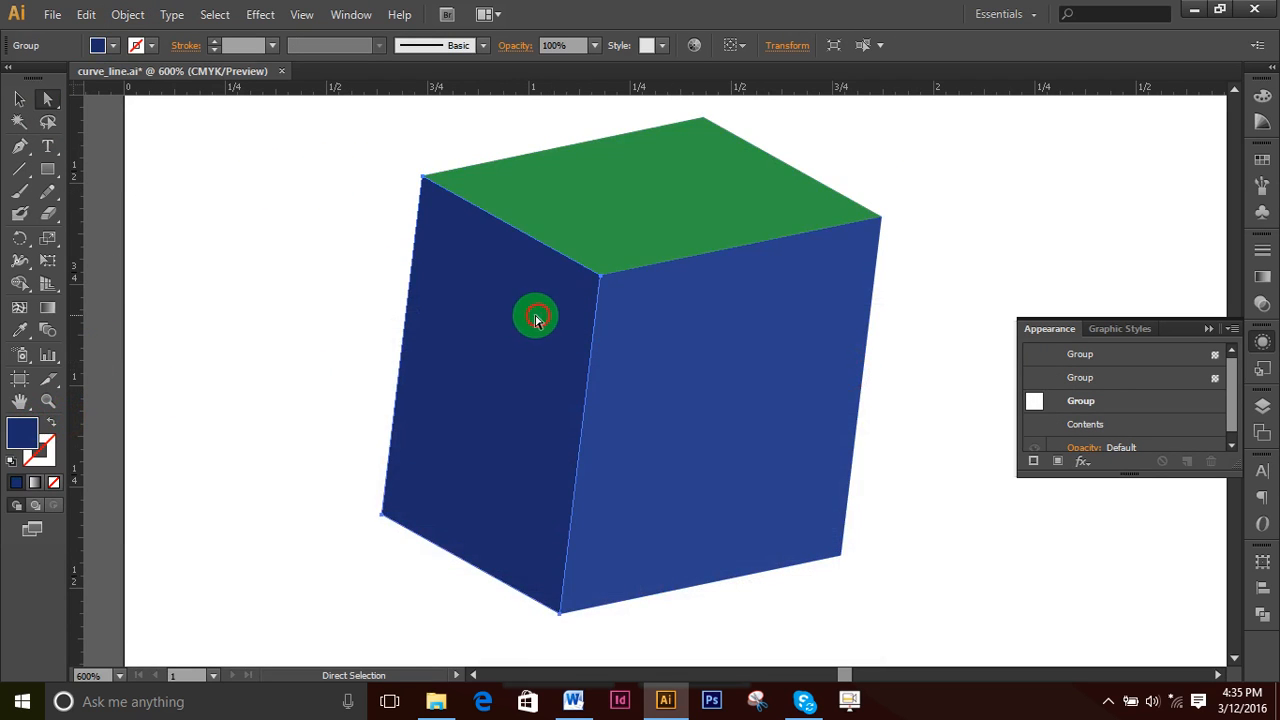
double_click(30, 436)
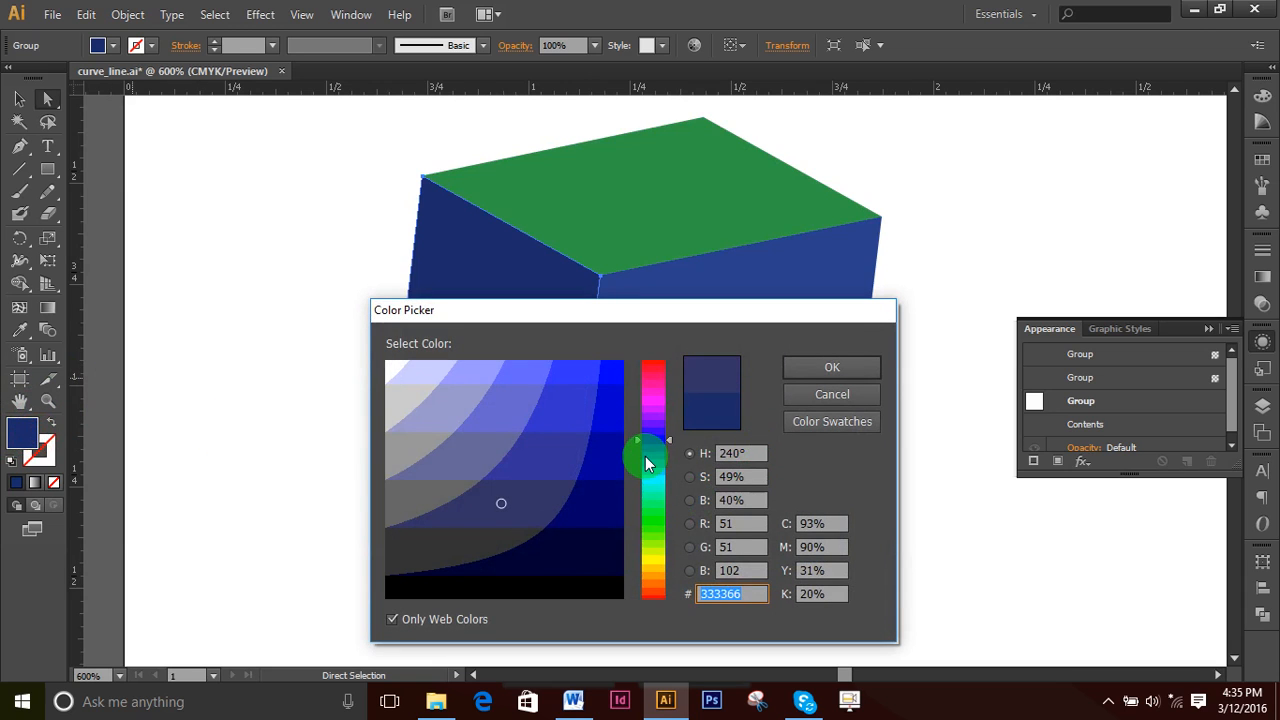
drag(646, 463, 616, 504)
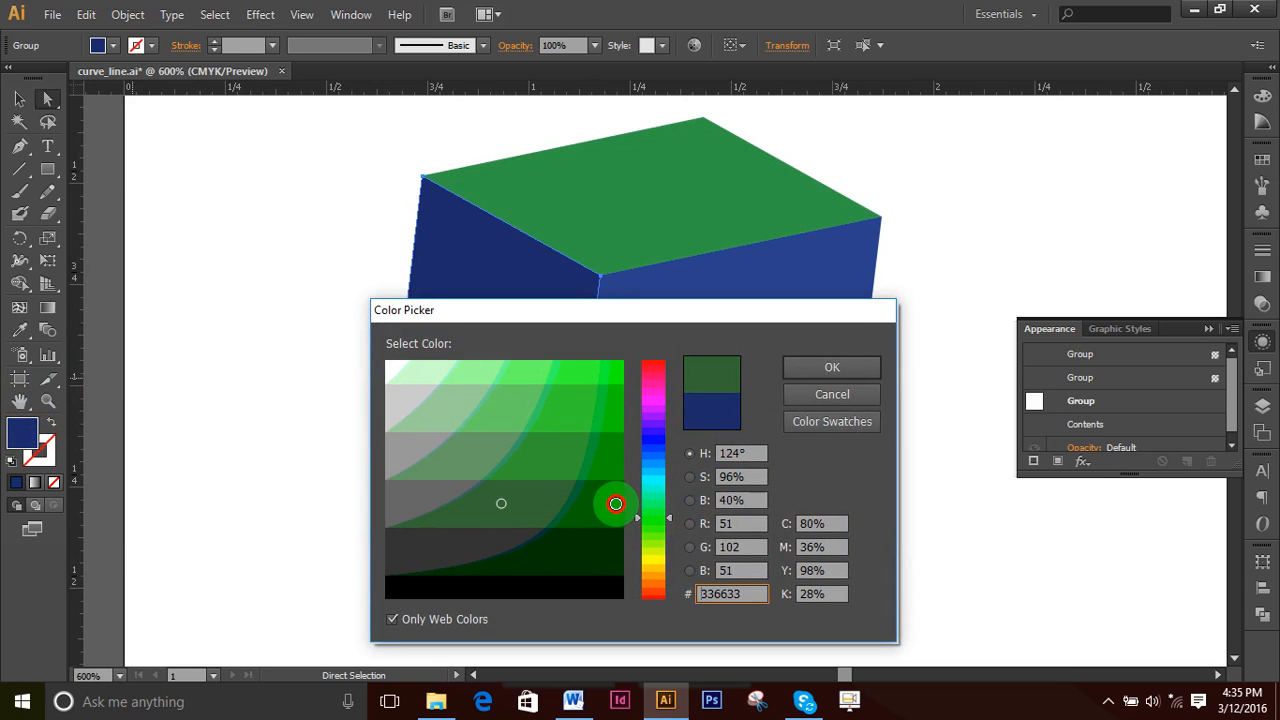
click(847, 367)
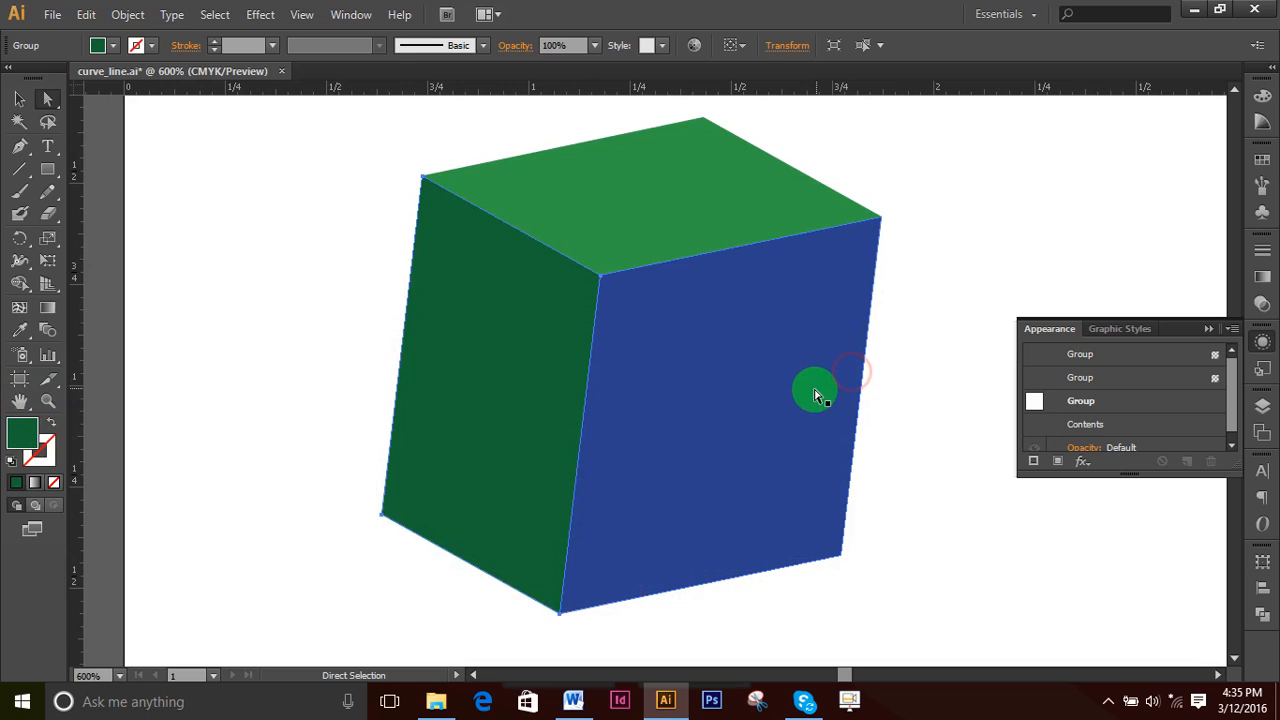
- Recolour the cube's right side face bright pink, and deselect it
click(714, 380)
double_click(22, 438)
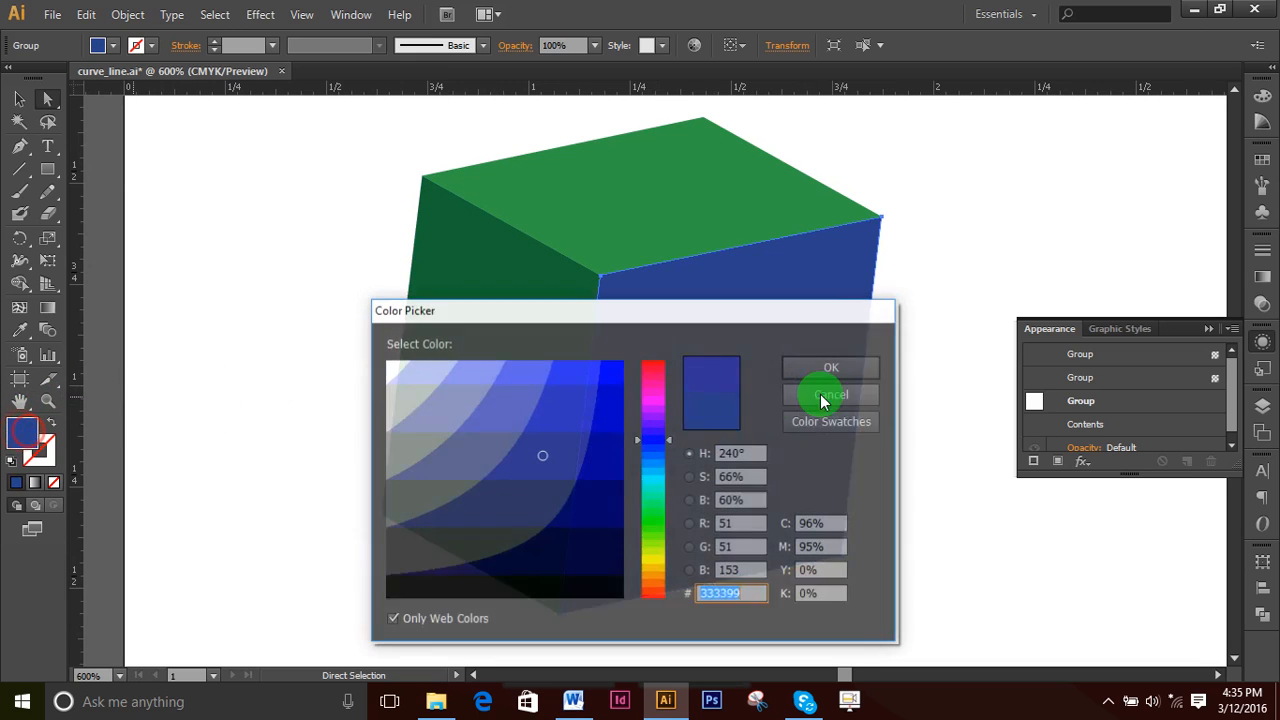
click(655, 389)
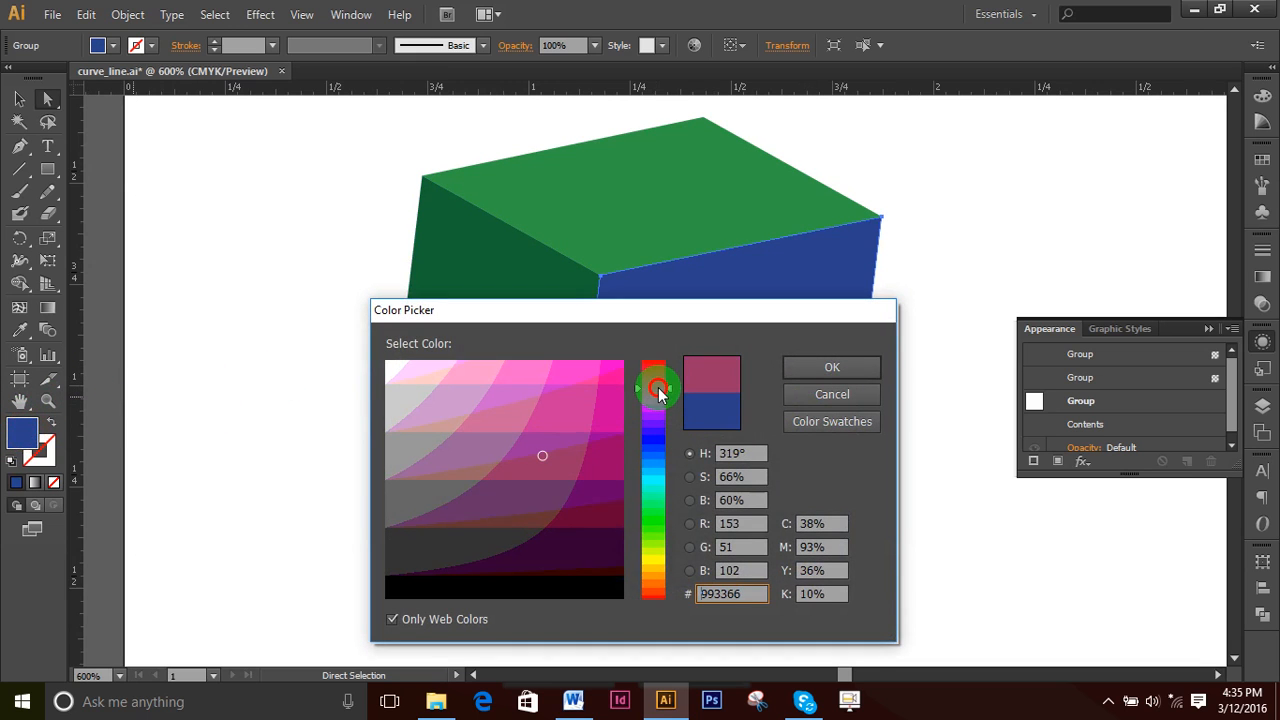
click(609, 406)
click(830, 367)
click(944, 367)
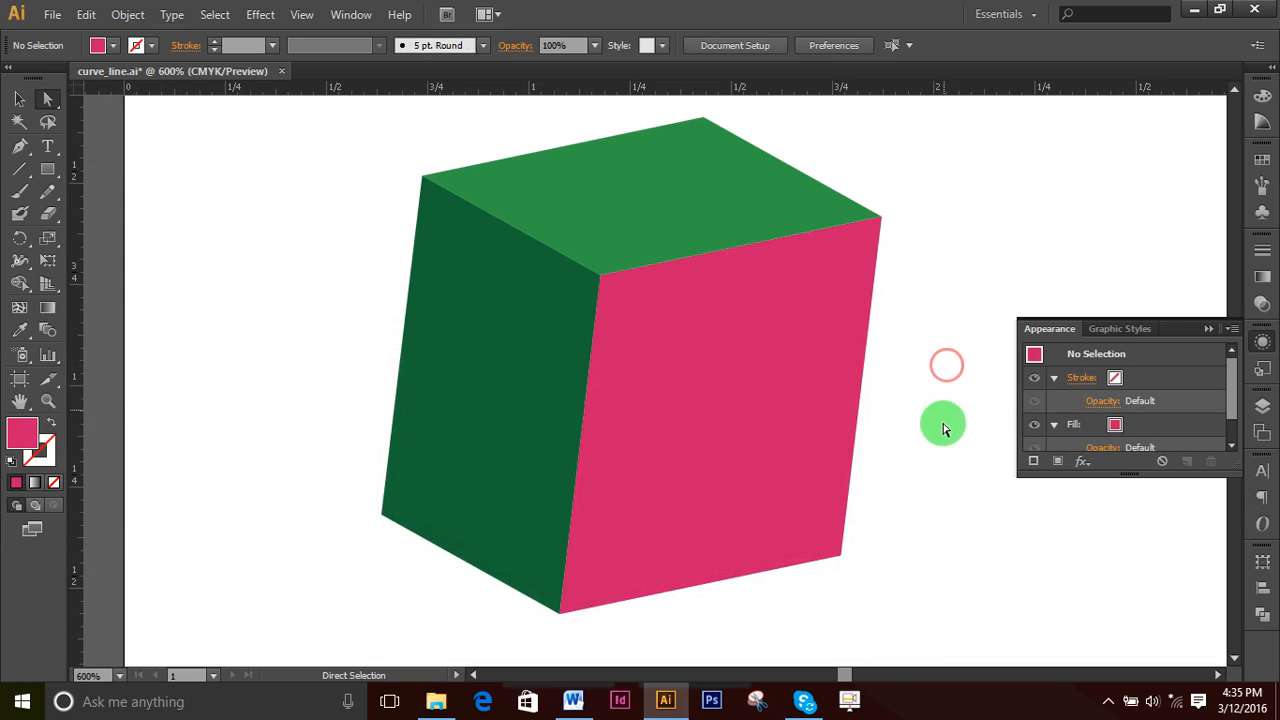
- Recolour the cube's left side face light pink (CC6699), and deselect it
click(527, 399)
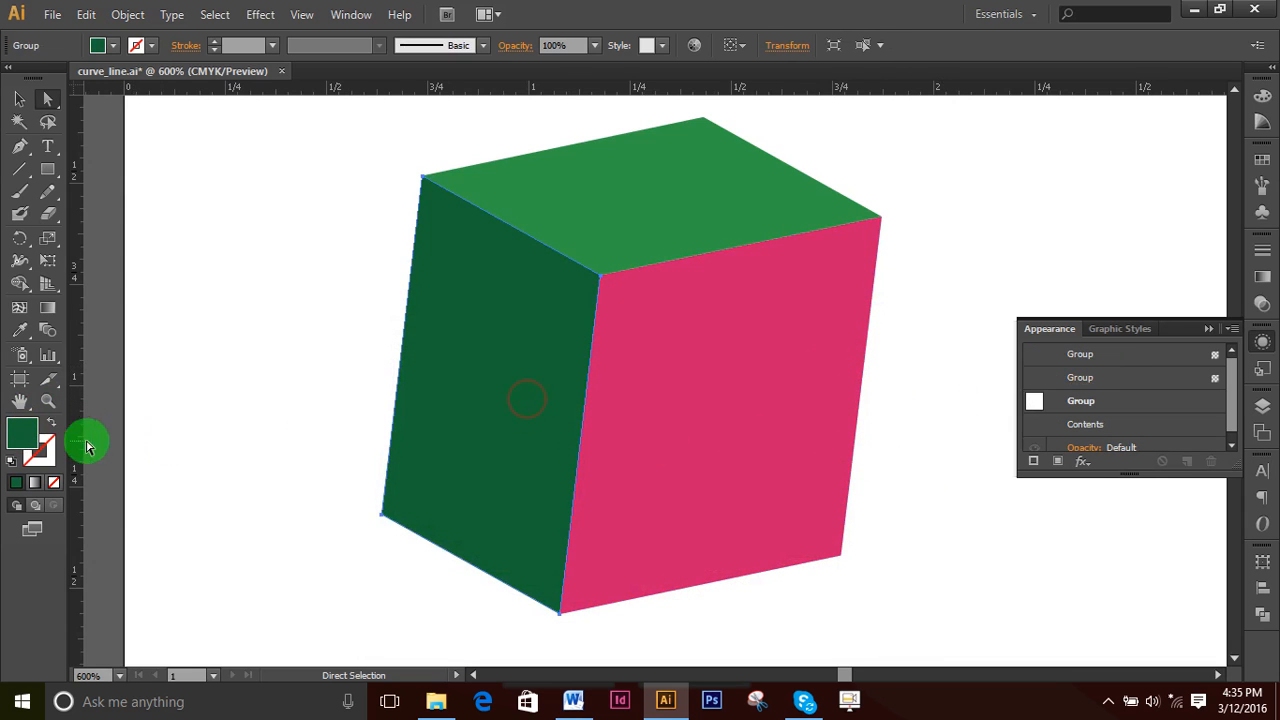
double_click(24, 436)
click(661, 401)
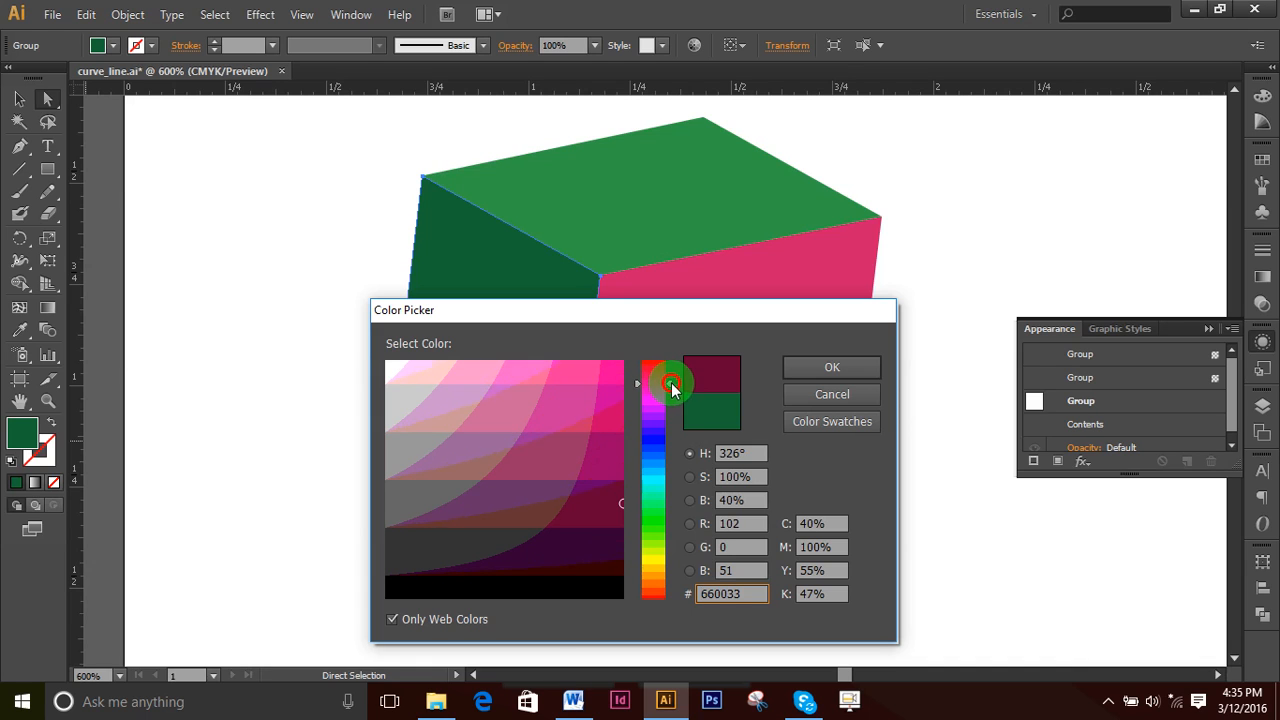
click(491, 407)
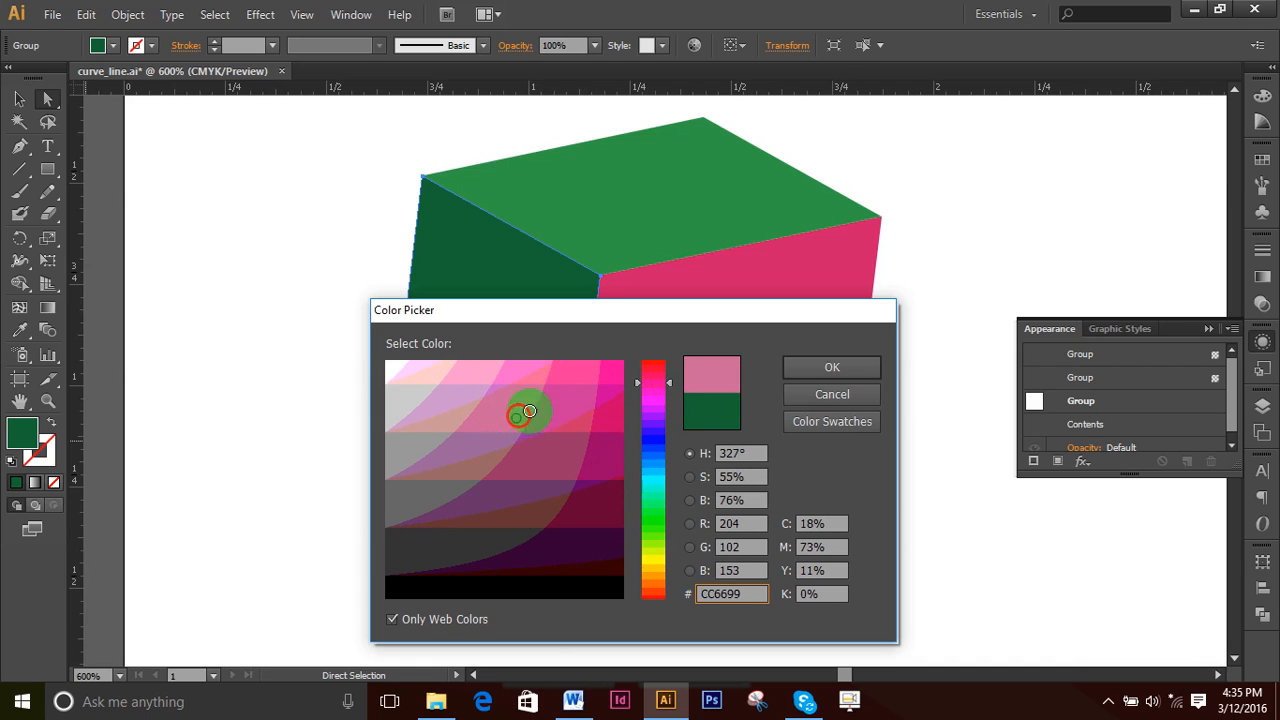
click(832, 367)
click(952, 540)
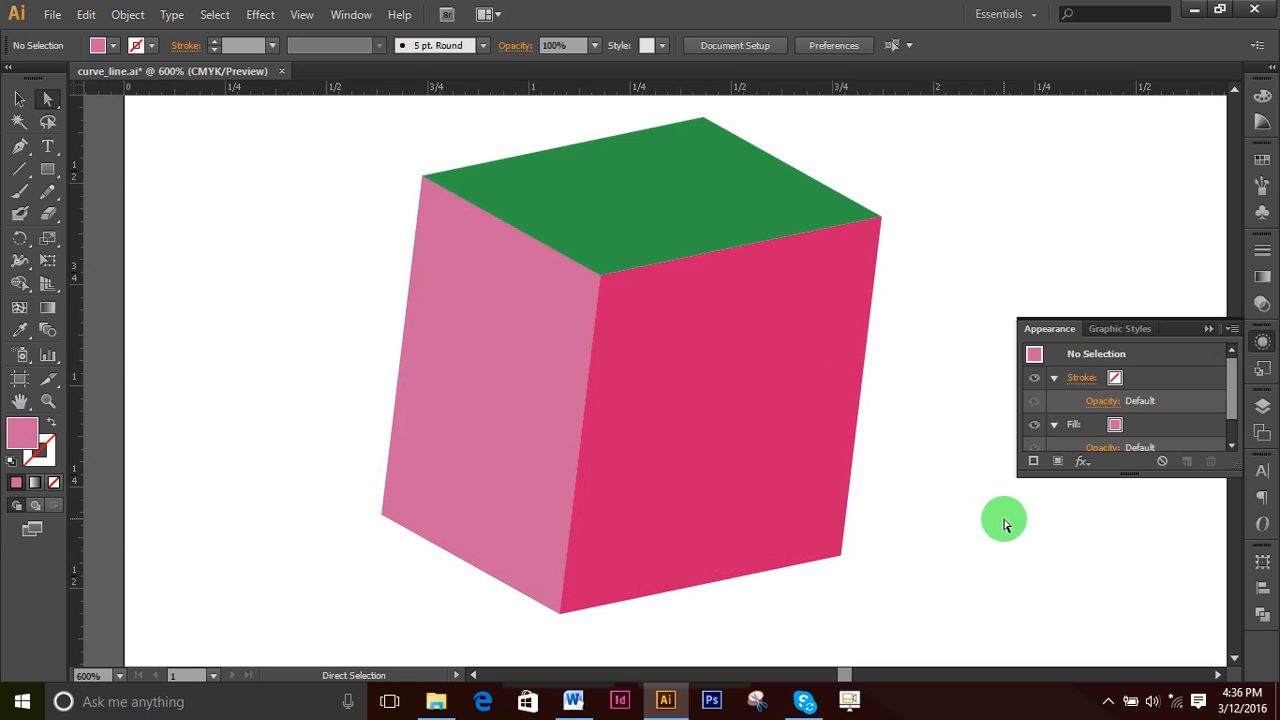
- Collapse the open Appearance panel beside the artboard
scroll(965, 500, up, 5)
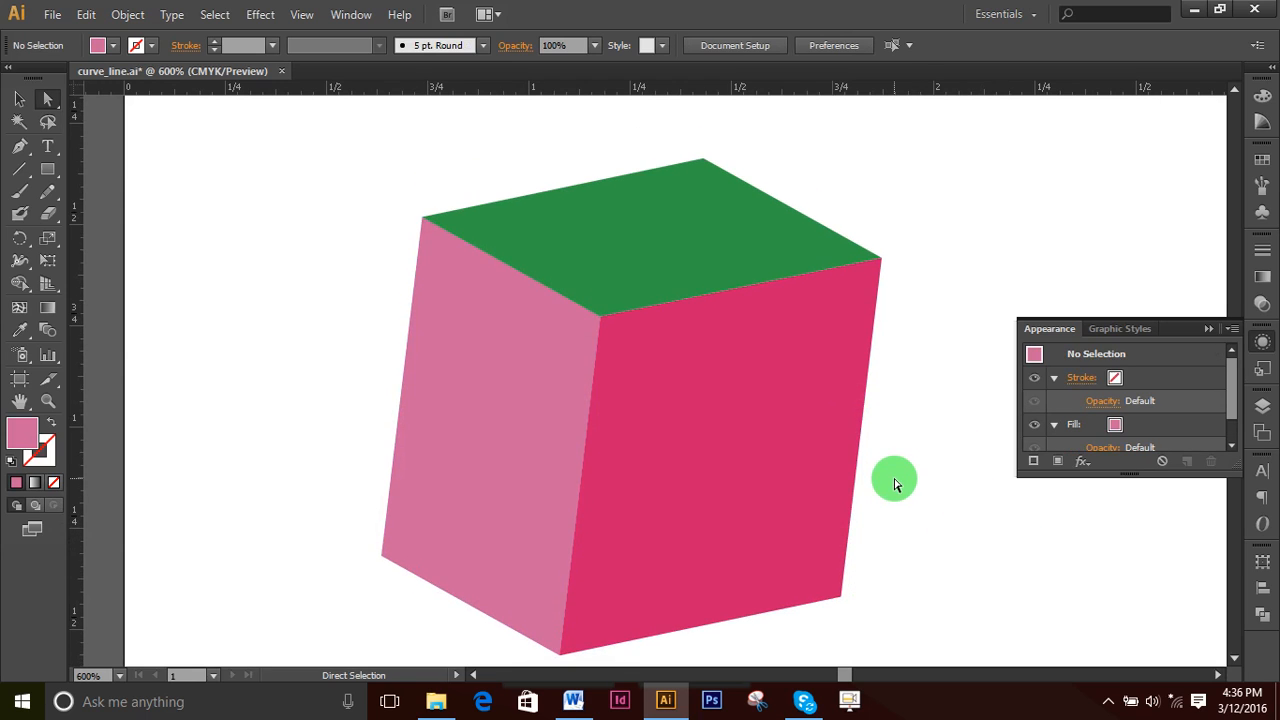
scroll(897, 482, down, 2)
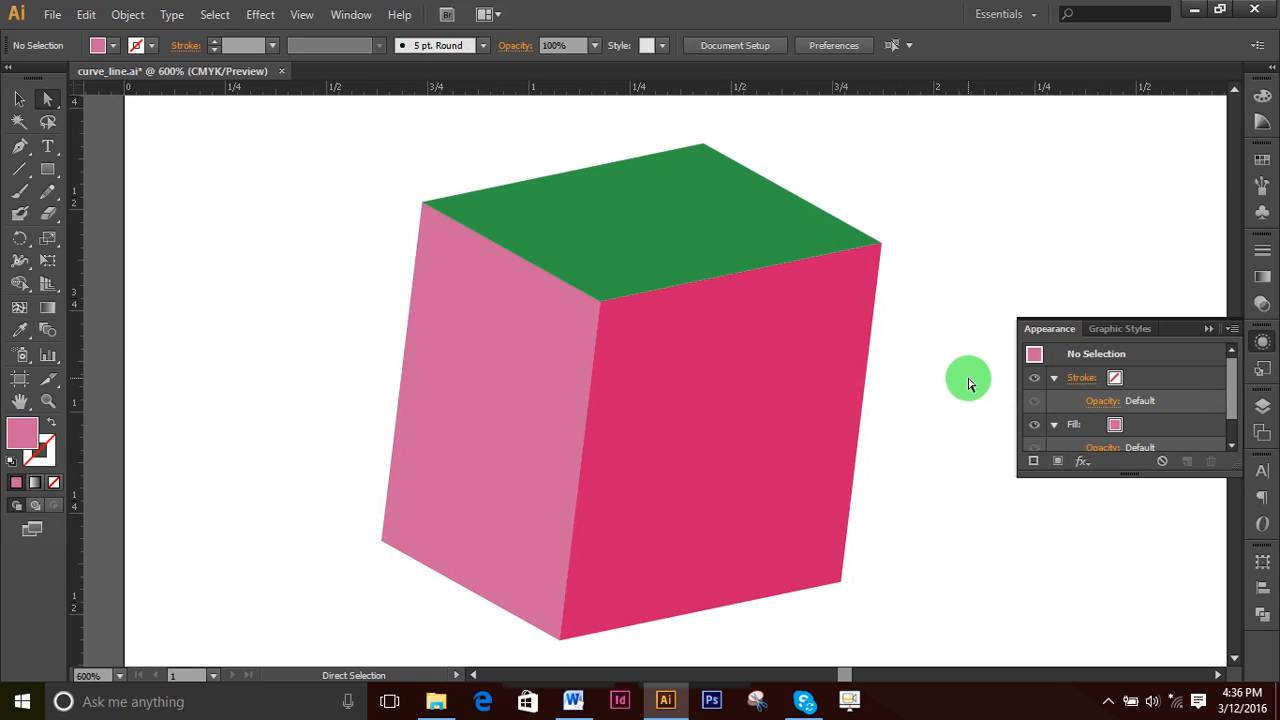
click(1207, 331)
scroll(1035, 410, down, 1)
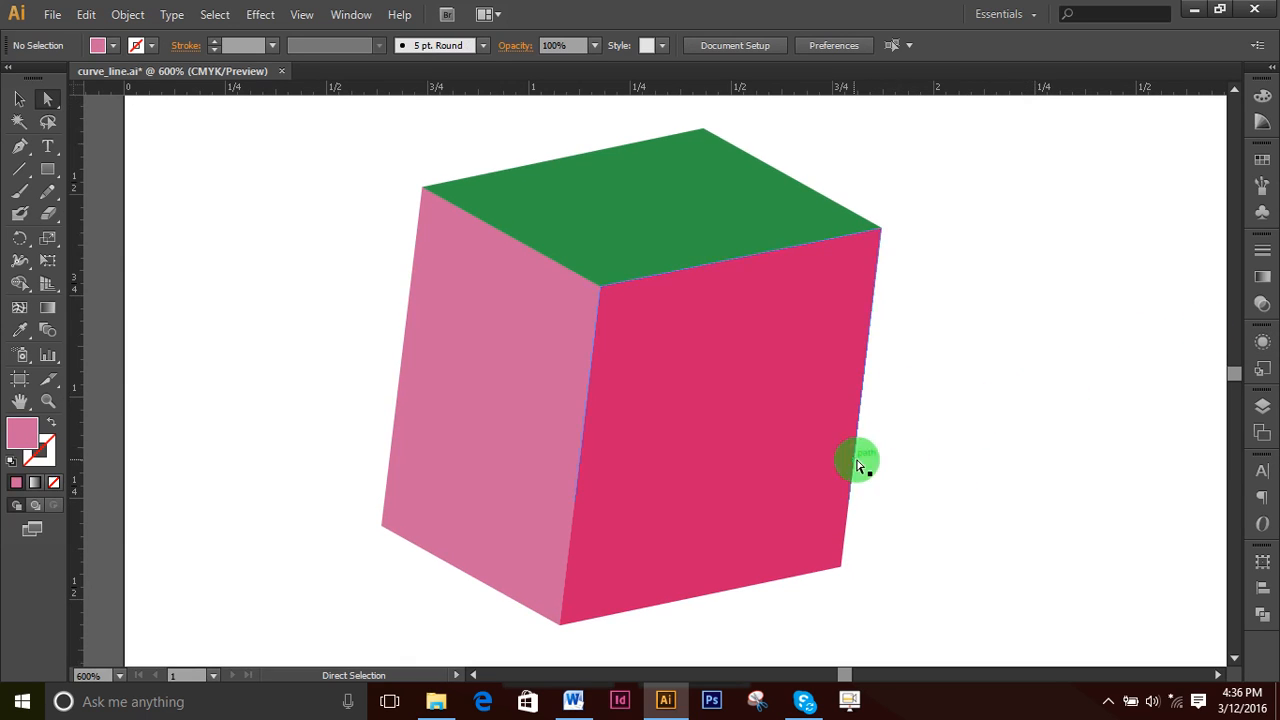
click(771, 480)
scroll(840, 505, down, 1)
scroll(871, 517, down, 1)
click(886, 604)
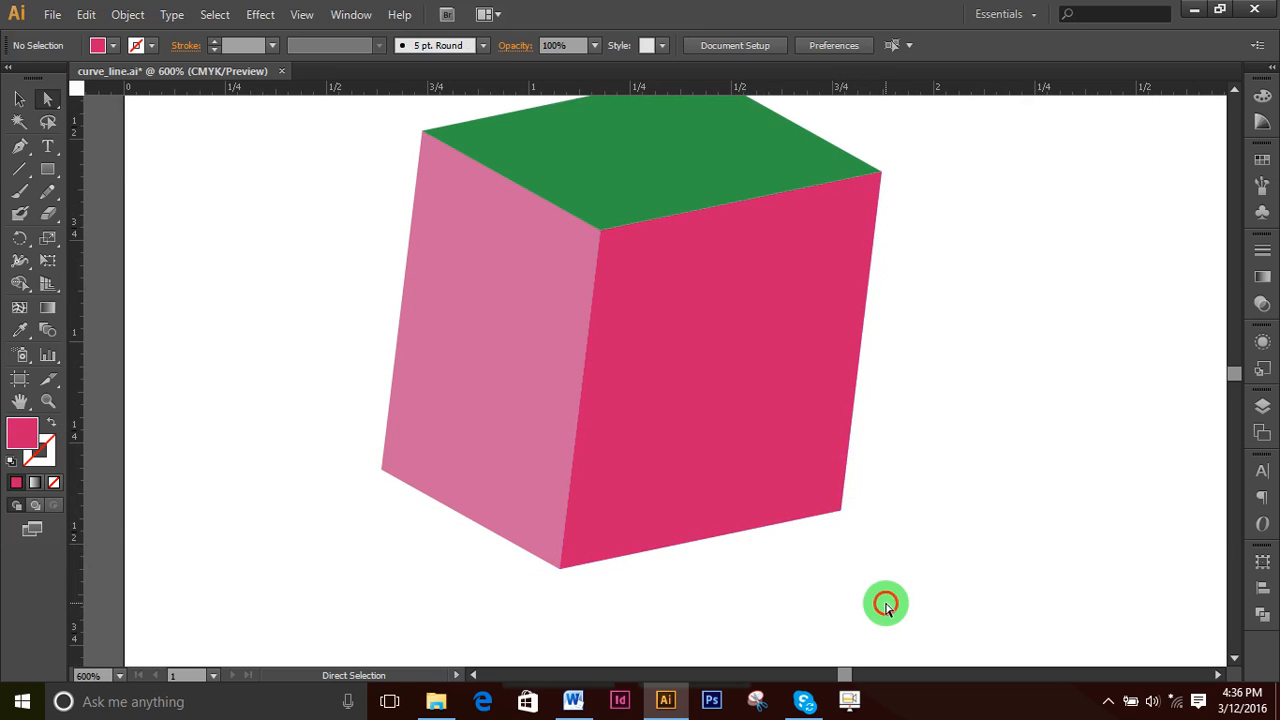
- Select the whole cube, nudge it up close to the artboard's upper edge, and deselect it
key(ctrl+minus)
key(ctrl+minus)
key(ctrl+minus)
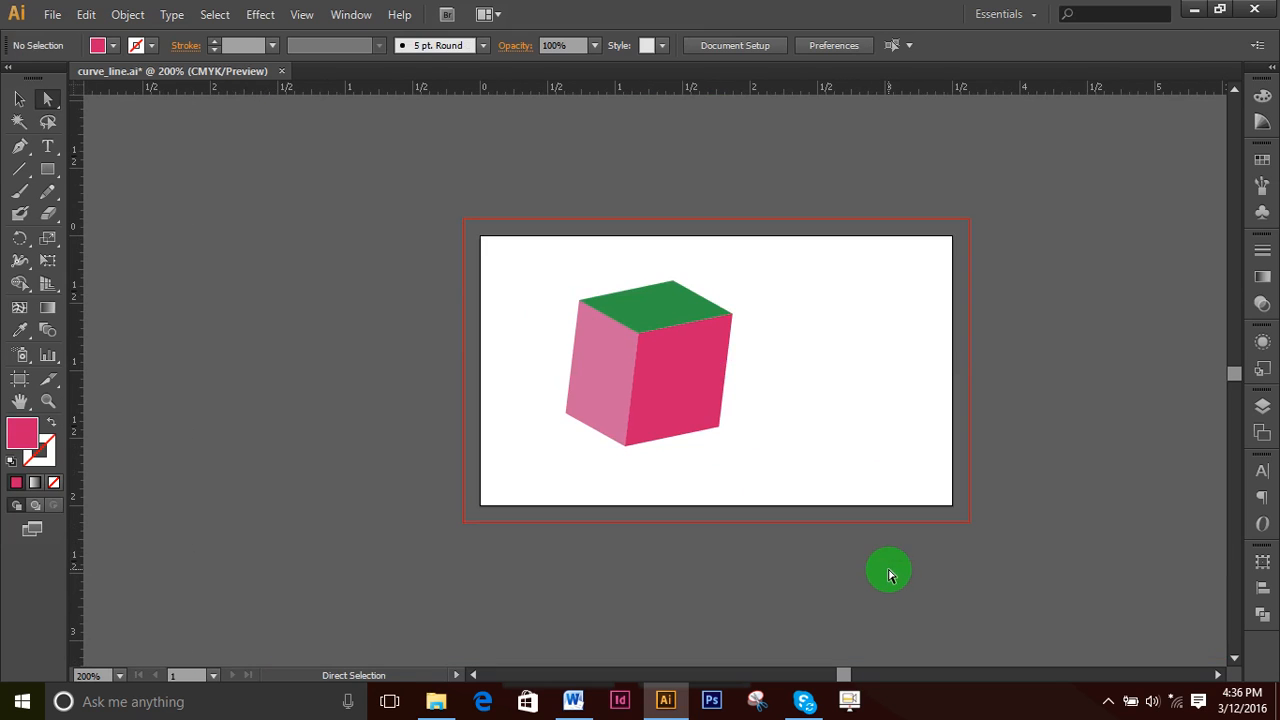
drag(751, 477, 540, 253)
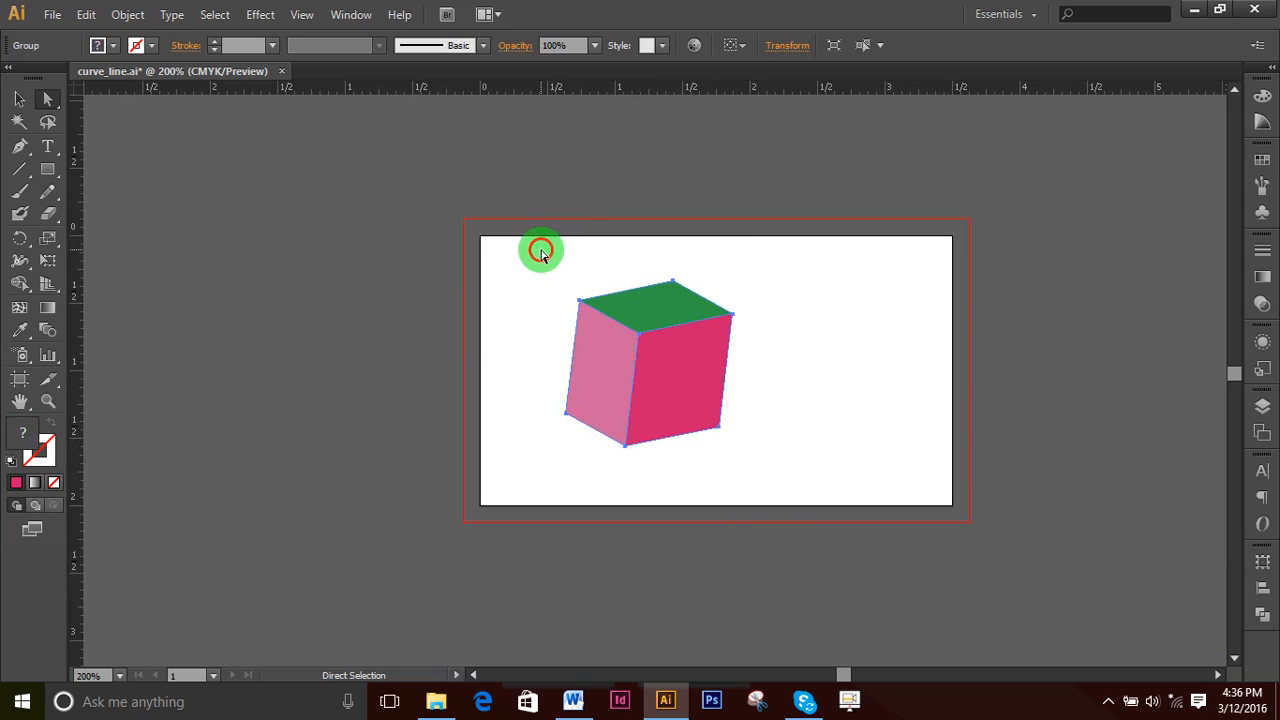
key(Up)
key(Up)
key(Up)
key(Up)
key(Up)
key(Up)
key(Up)
key(Up)
key(Up)
key(Up)
key(Up)
key(Up)
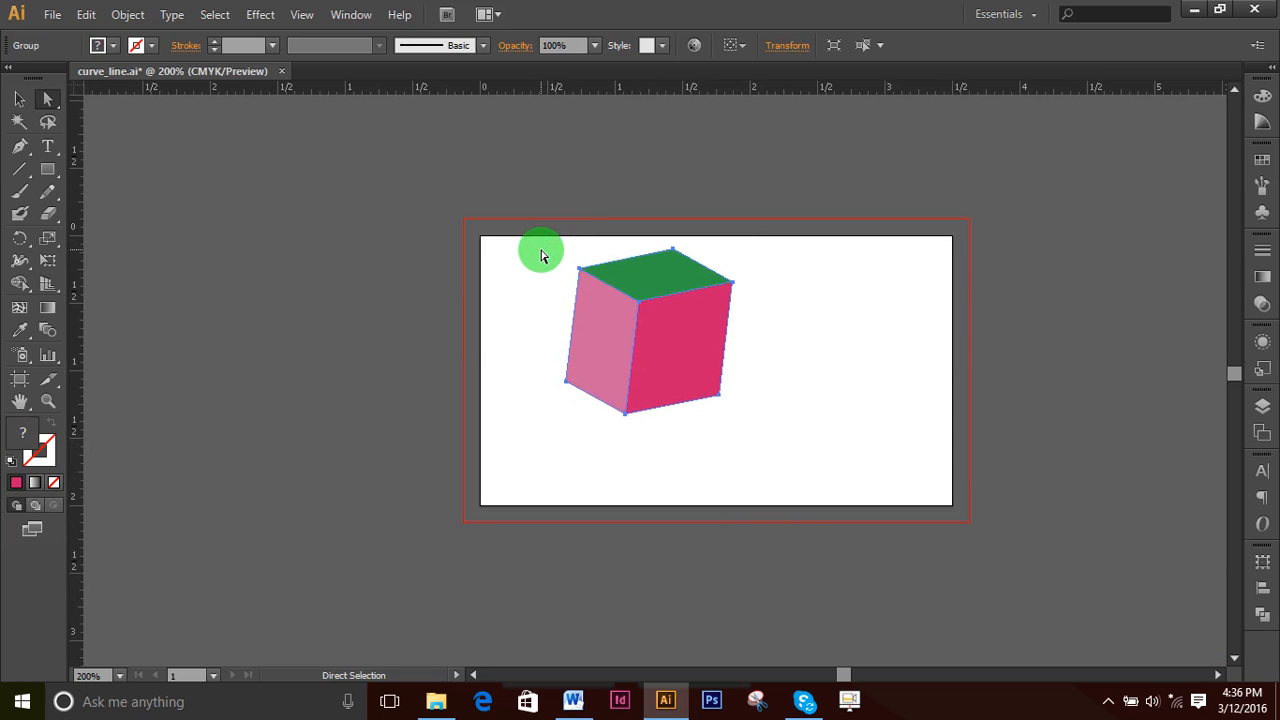
click(912, 369)
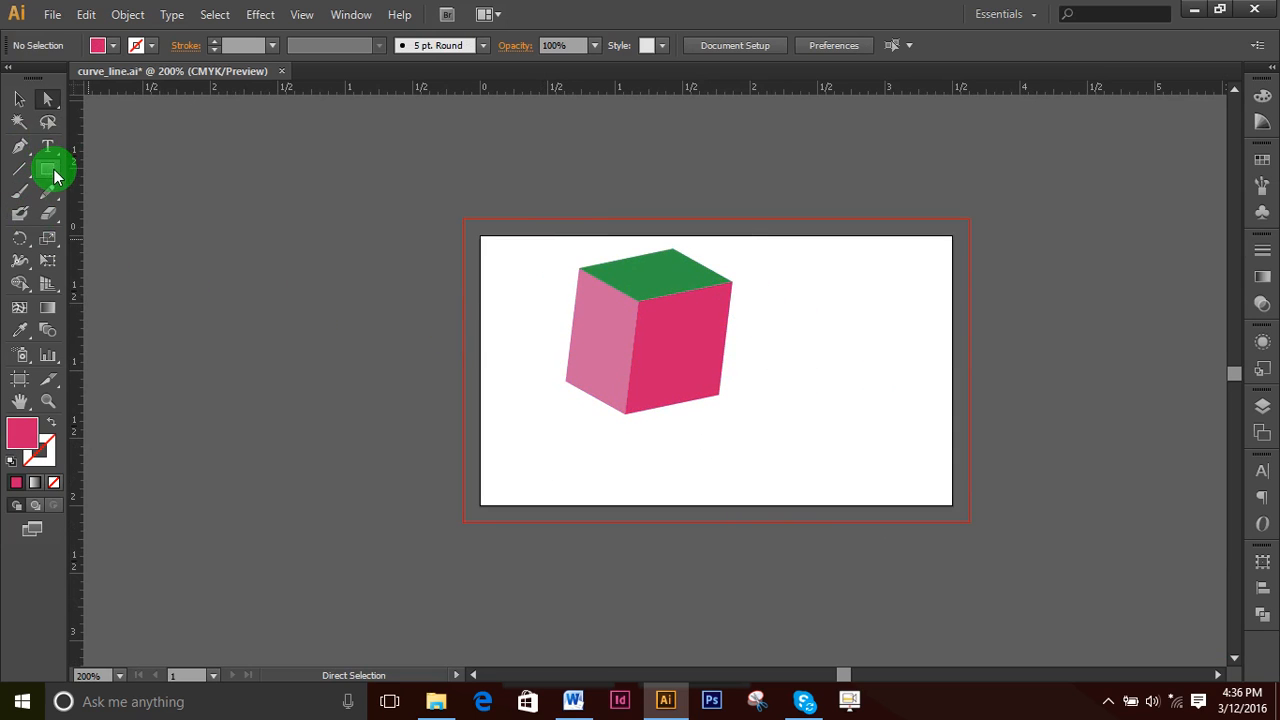
- Draw a wide, flat pink ellipse below the cube and move it so it sits roughly centred under the cube
drag(53, 175, 129, 211)
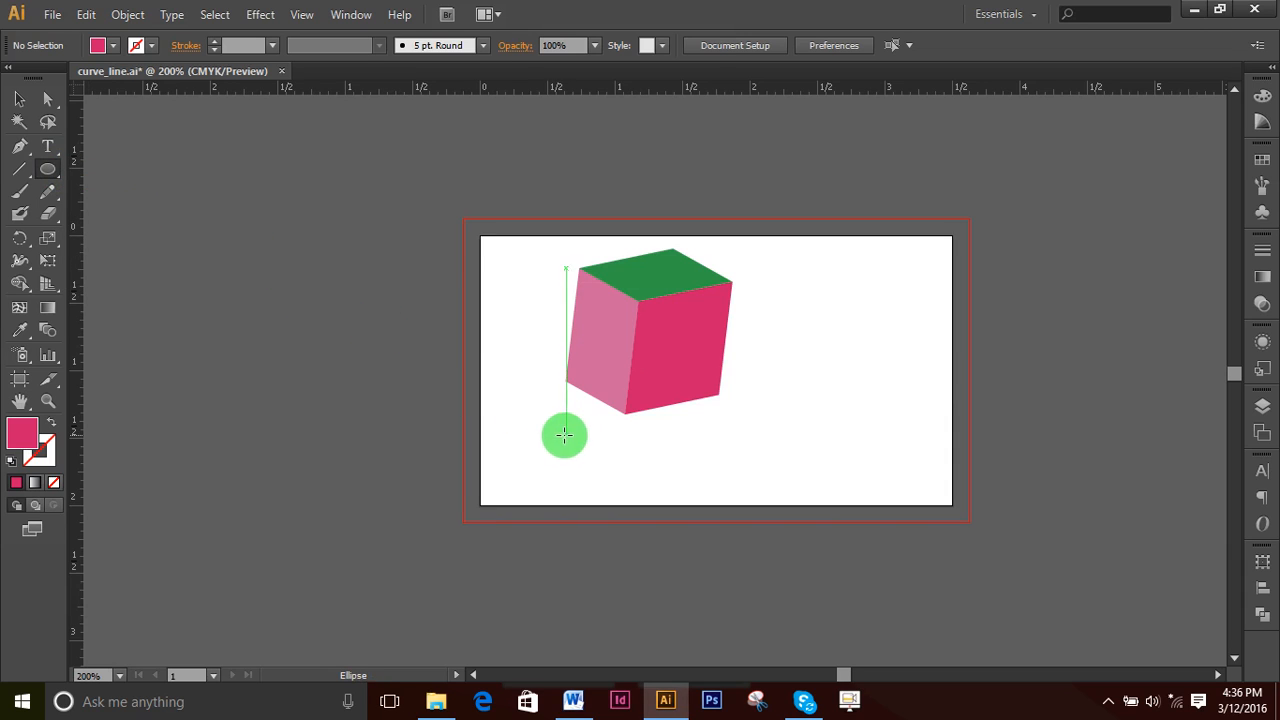
drag(527, 432, 823, 474)
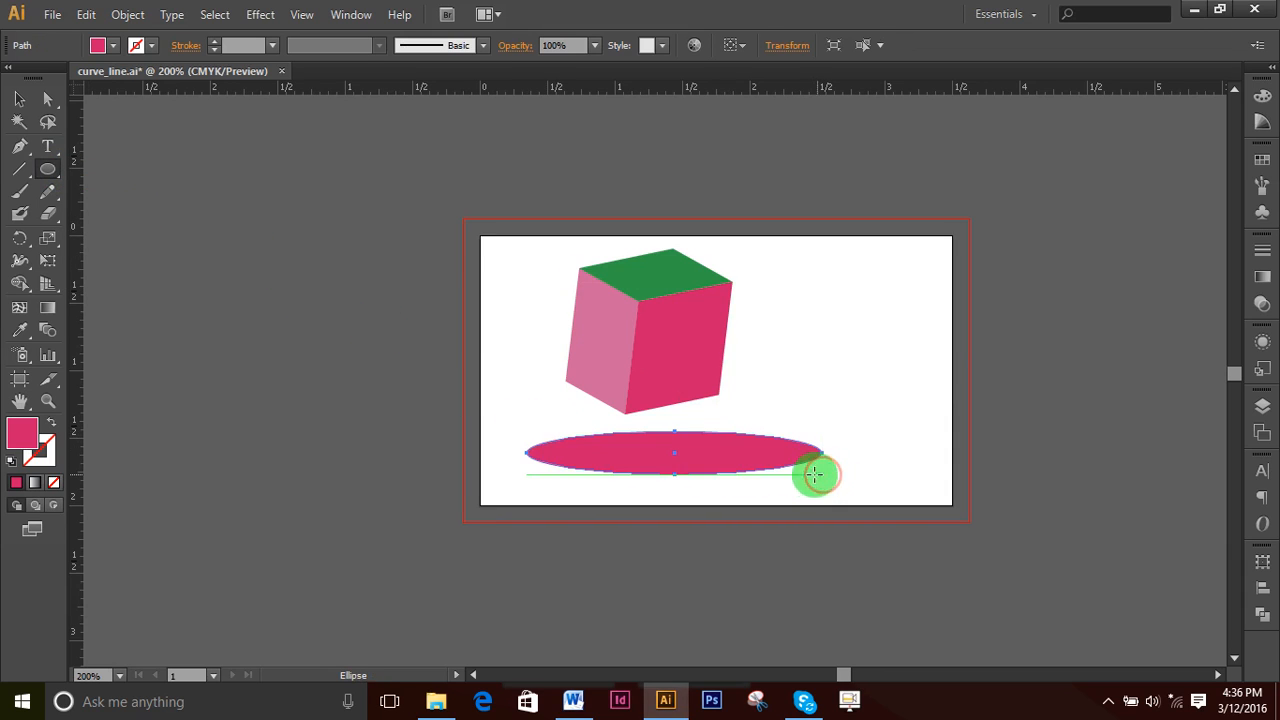
click(28, 101)
click(26, 98)
mouse_move(747, 459)
mouse_down()
mouse_move(706, 465)
mouse_move(738, 473)
mouse_up()
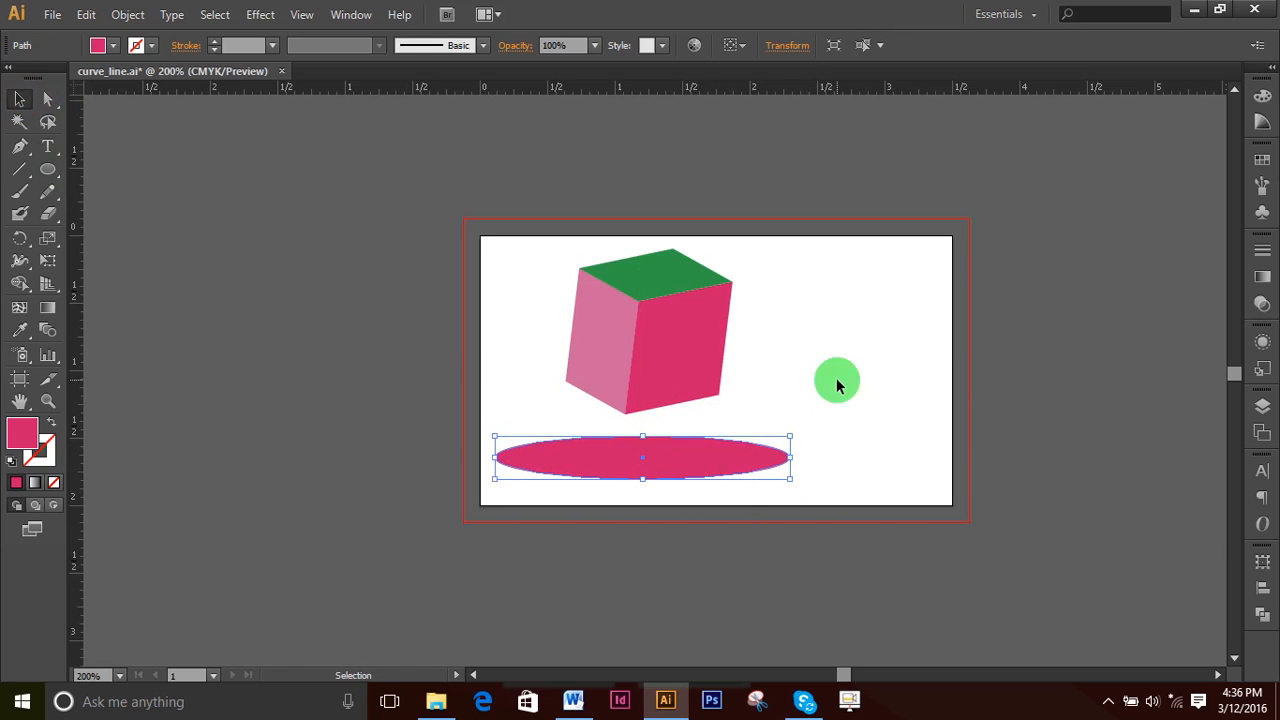
- Fill the ellipse with a radial black-and-white gradient, reversed so that black is at its centre
click(1262, 303)
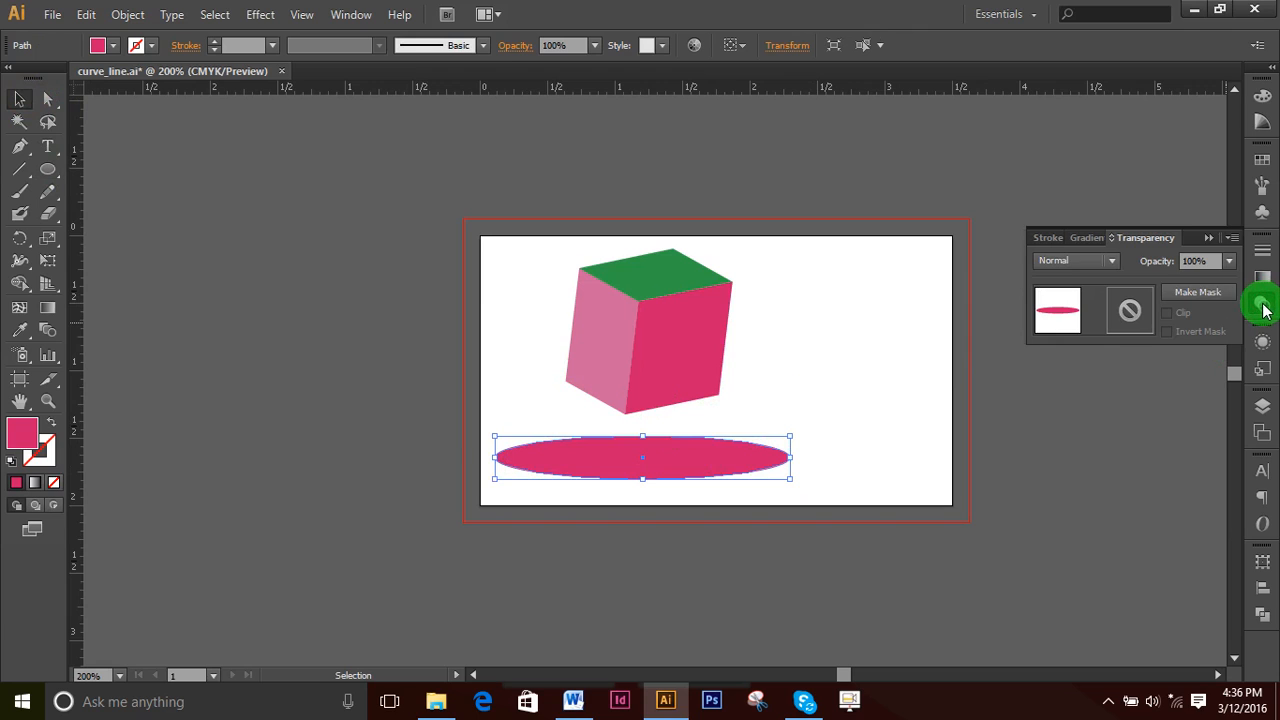
click(1214, 270)
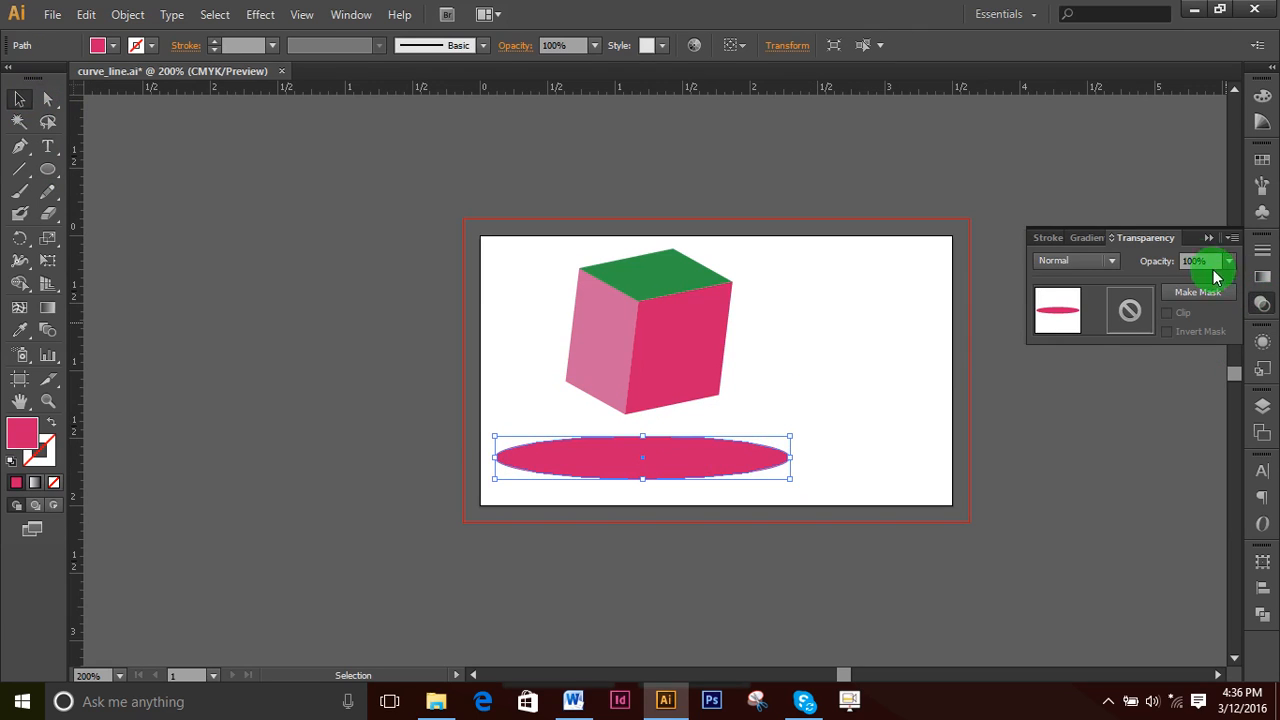
click(1263, 279)
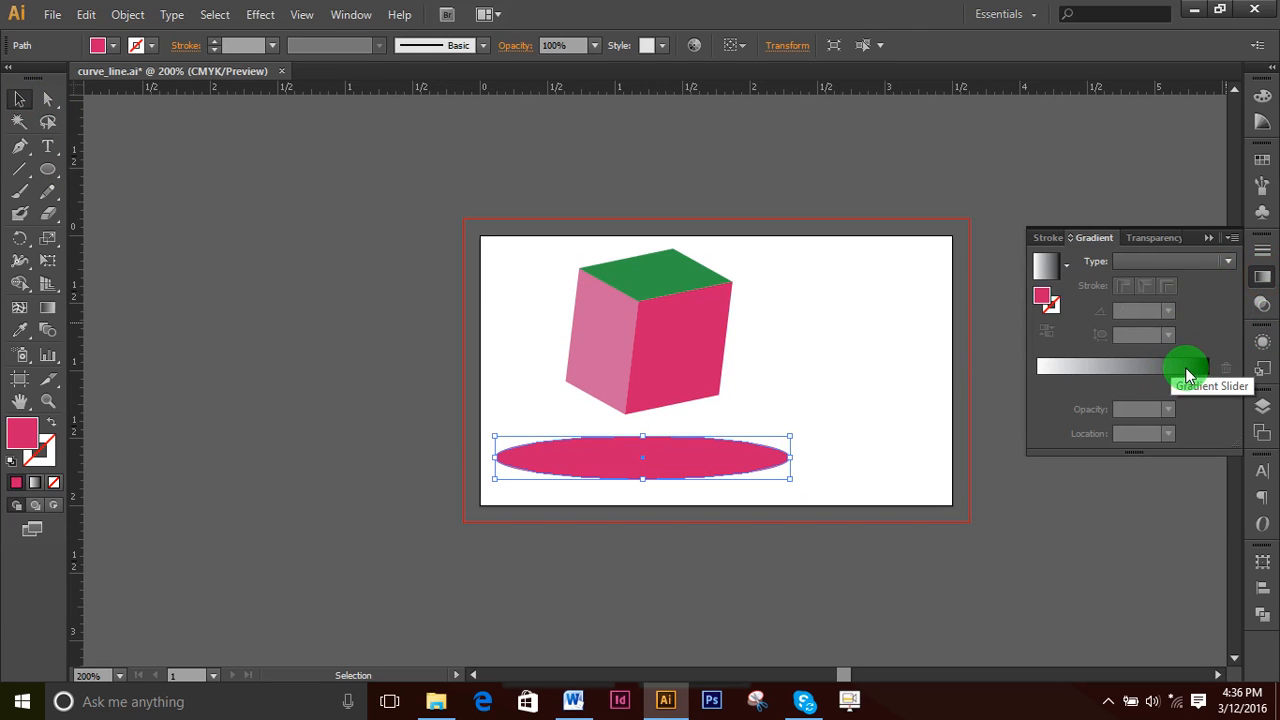
click(1188, 372)
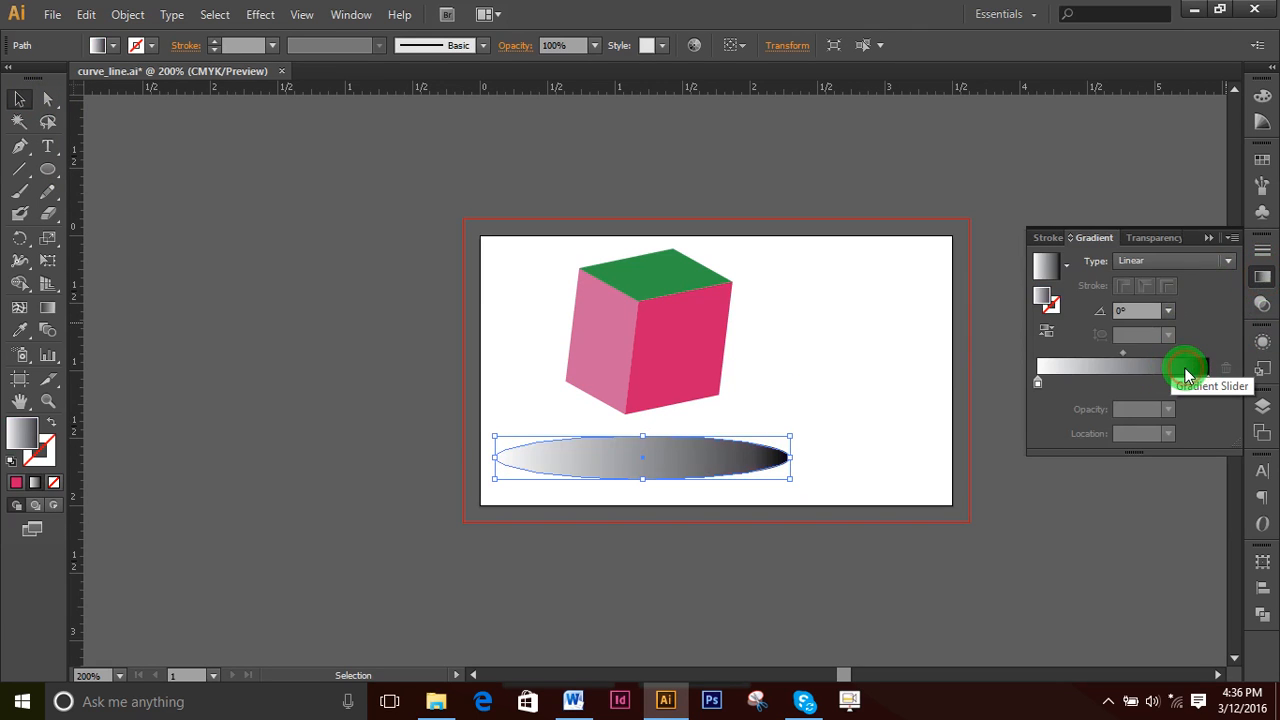
click(1192, 260)
click(1150, 297)
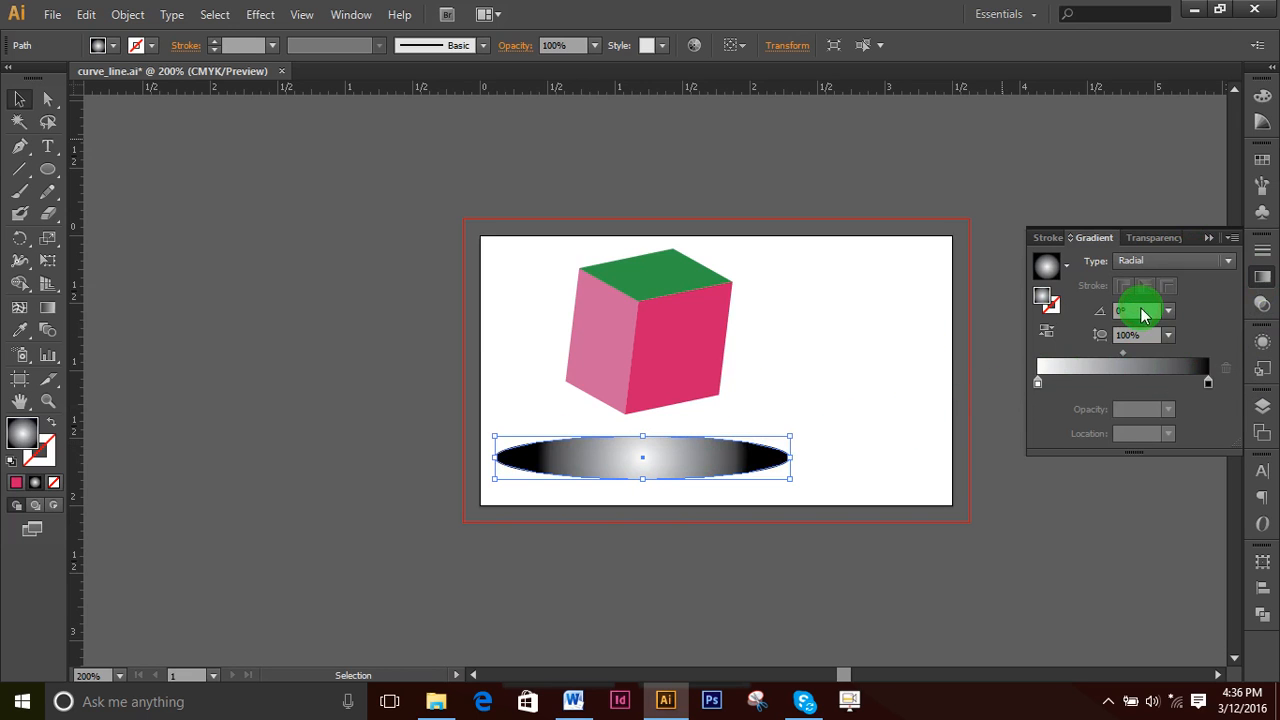
click(1045, 335)
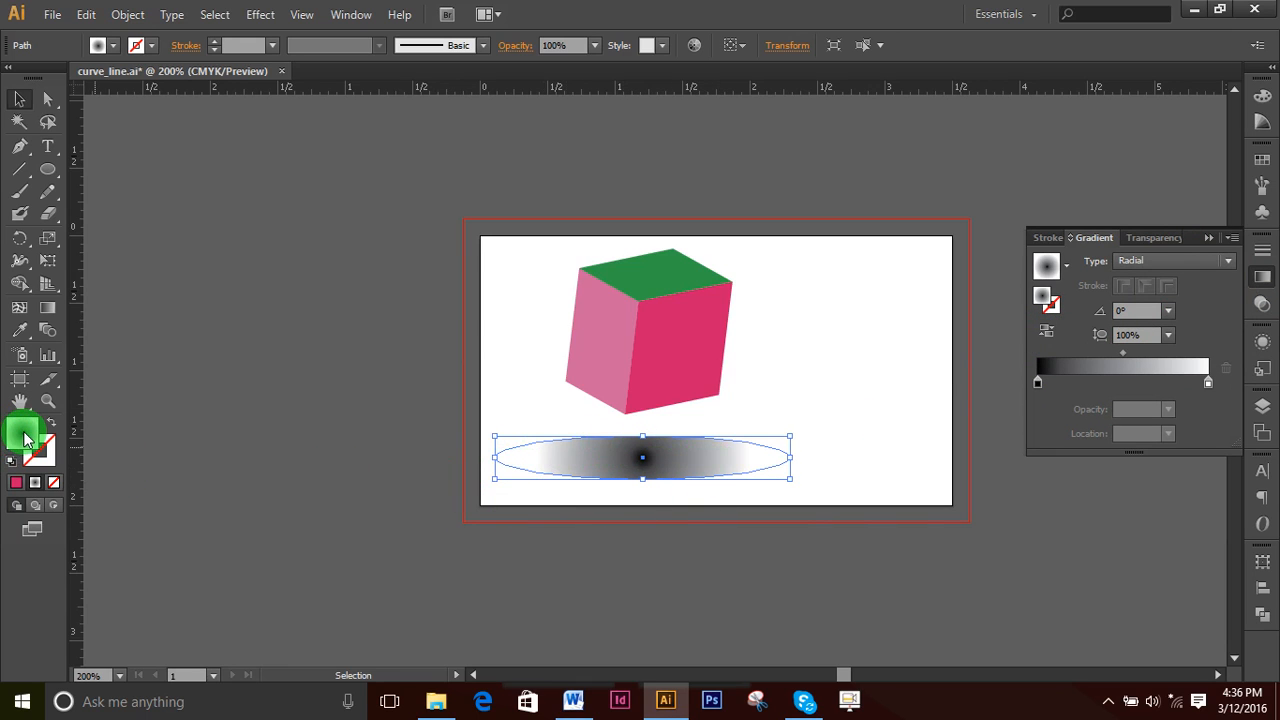
- Try redrawing the ellipse's radial gradient at different lengths and angles with the Gradient tool
click(48, 310)
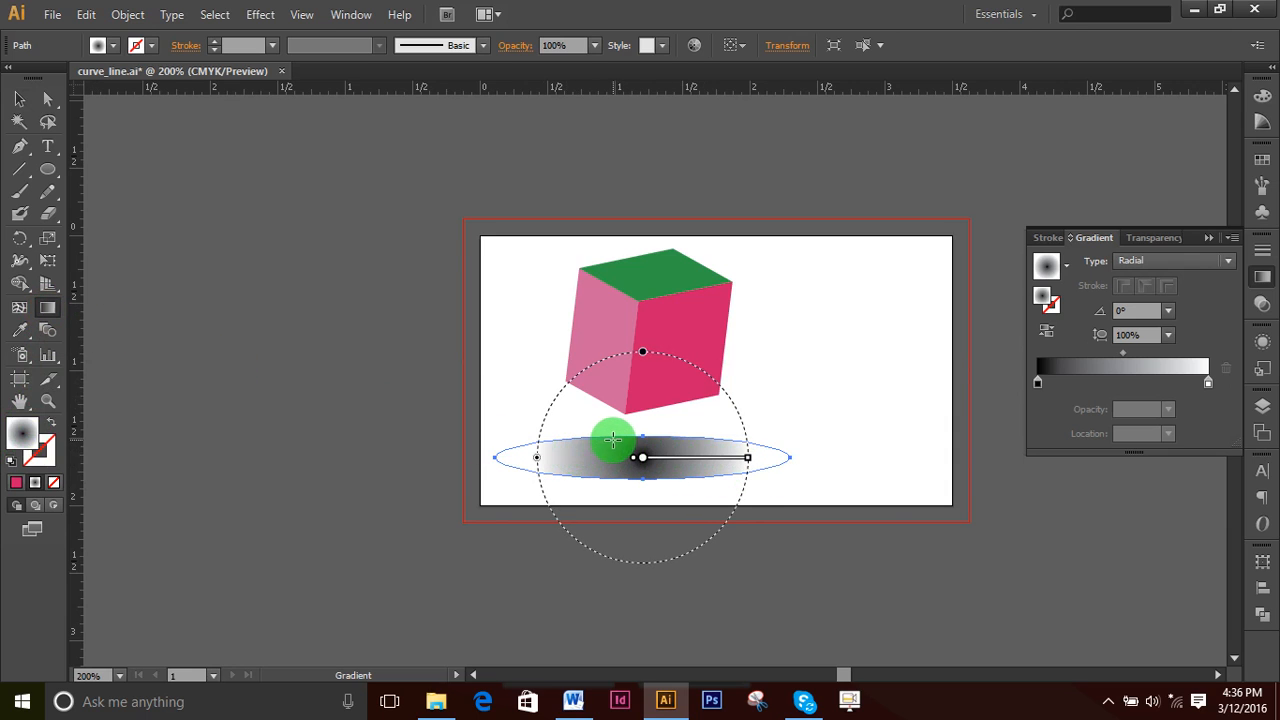
mouse_move(612, 441)
mouse_down()
mouse_move(620, 478)
mouse_move(583, 458)
mouse_move(783, 451)
mouse_up()
drag(656, 433, 676, 492)
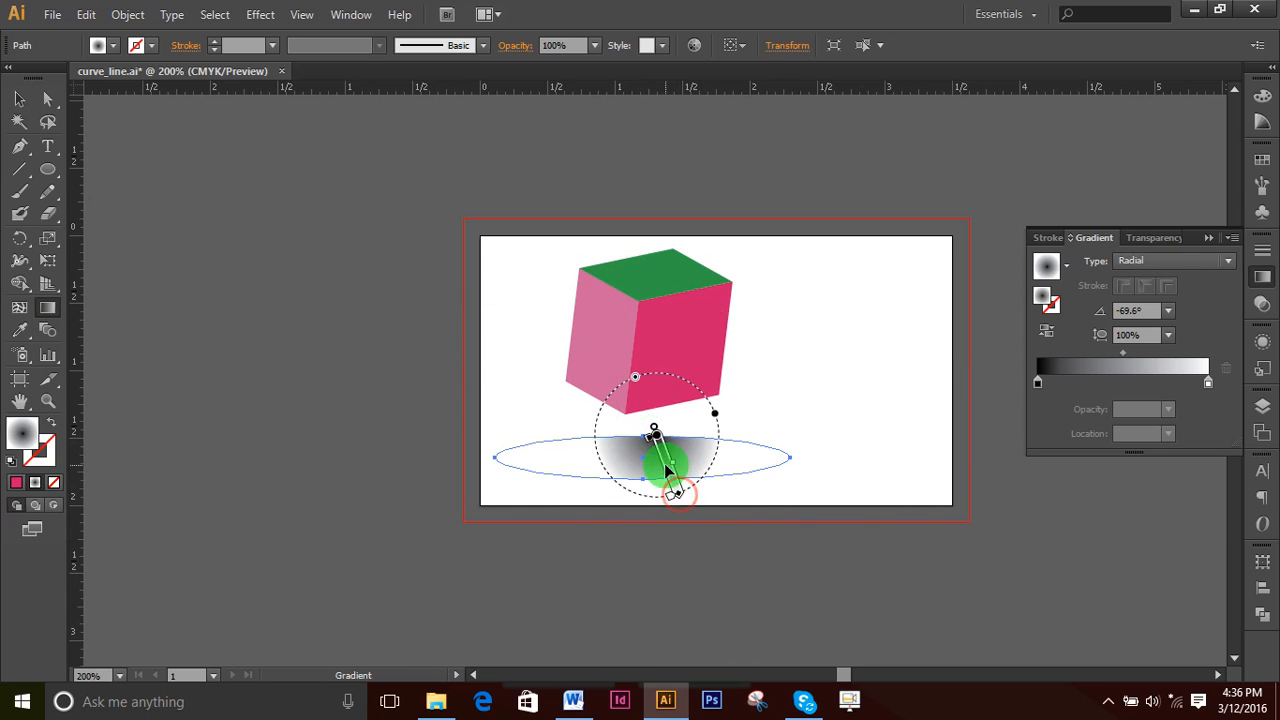
drag(603, 451, 613, 478)
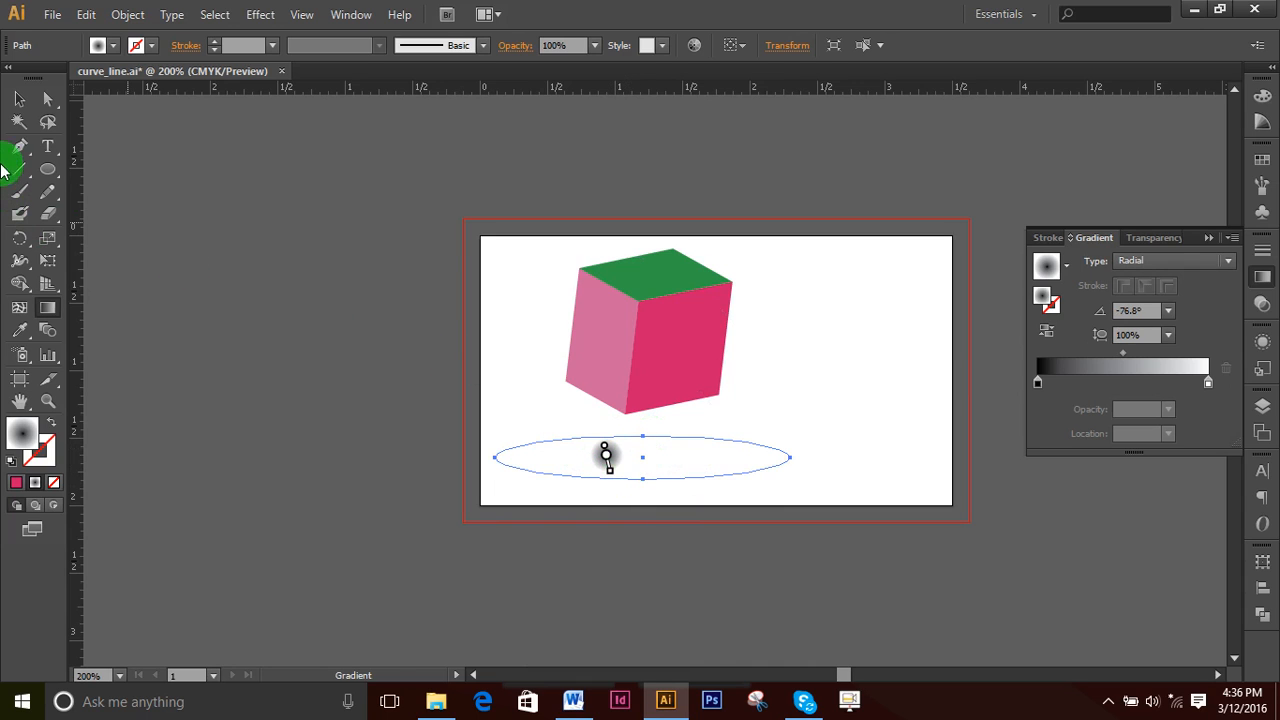
- Try stretching the gradient ellipse horizontally until it extends past the artboard's right edge
click(19, 99)
click(793, 457)
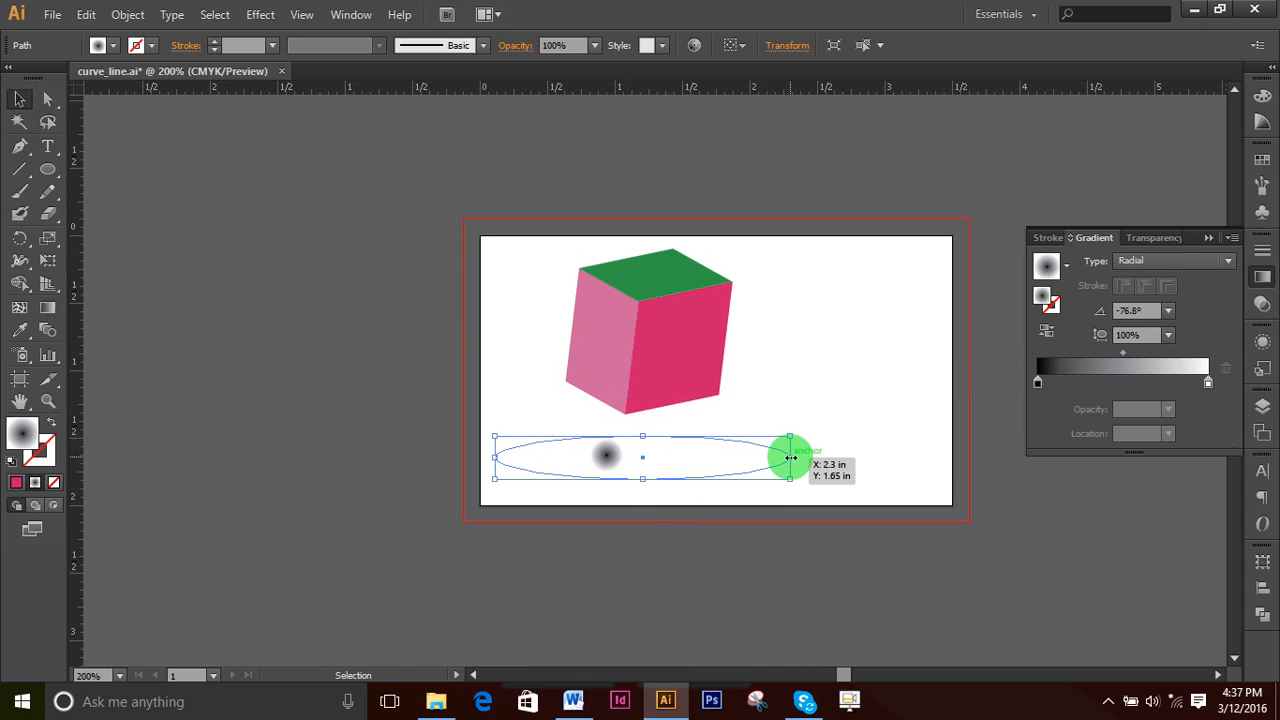
drag(790, 457, 1045, 457)
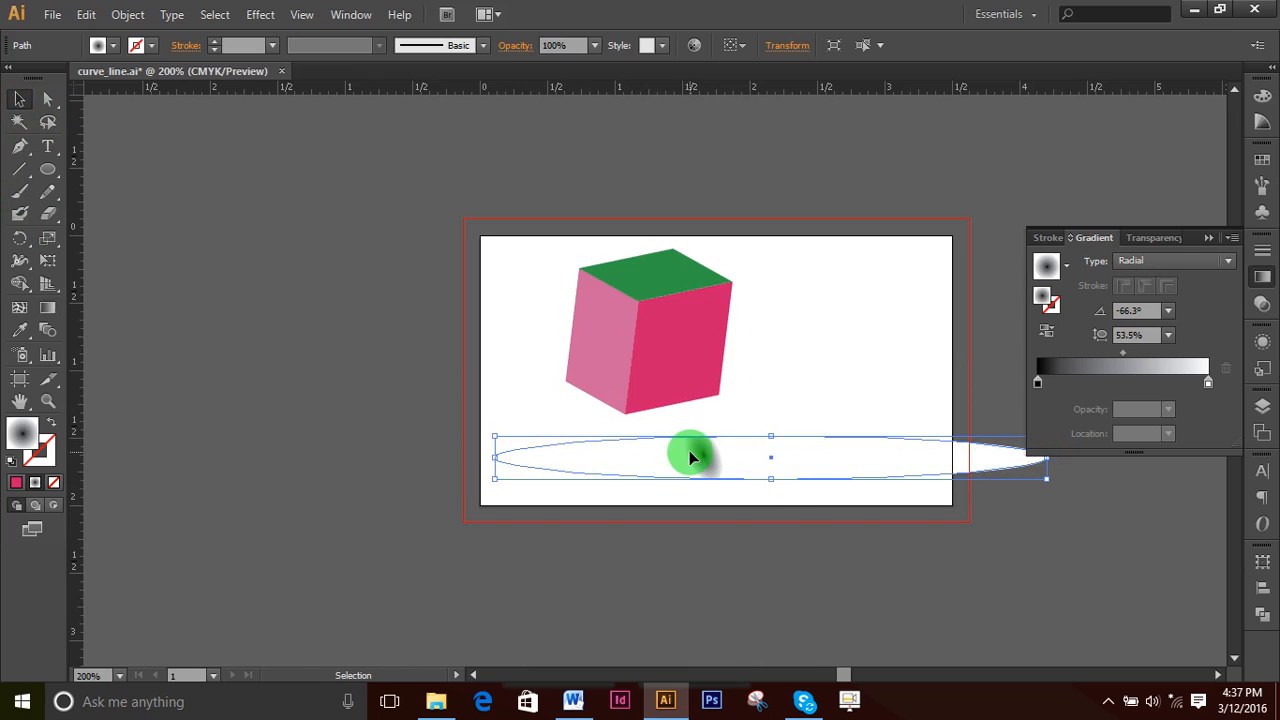
- Undo the stretch and every gradient change back to the ellipse's solid pink fill
key(ctrl+z)
key(ctrl+z)
key(ctrl+z)
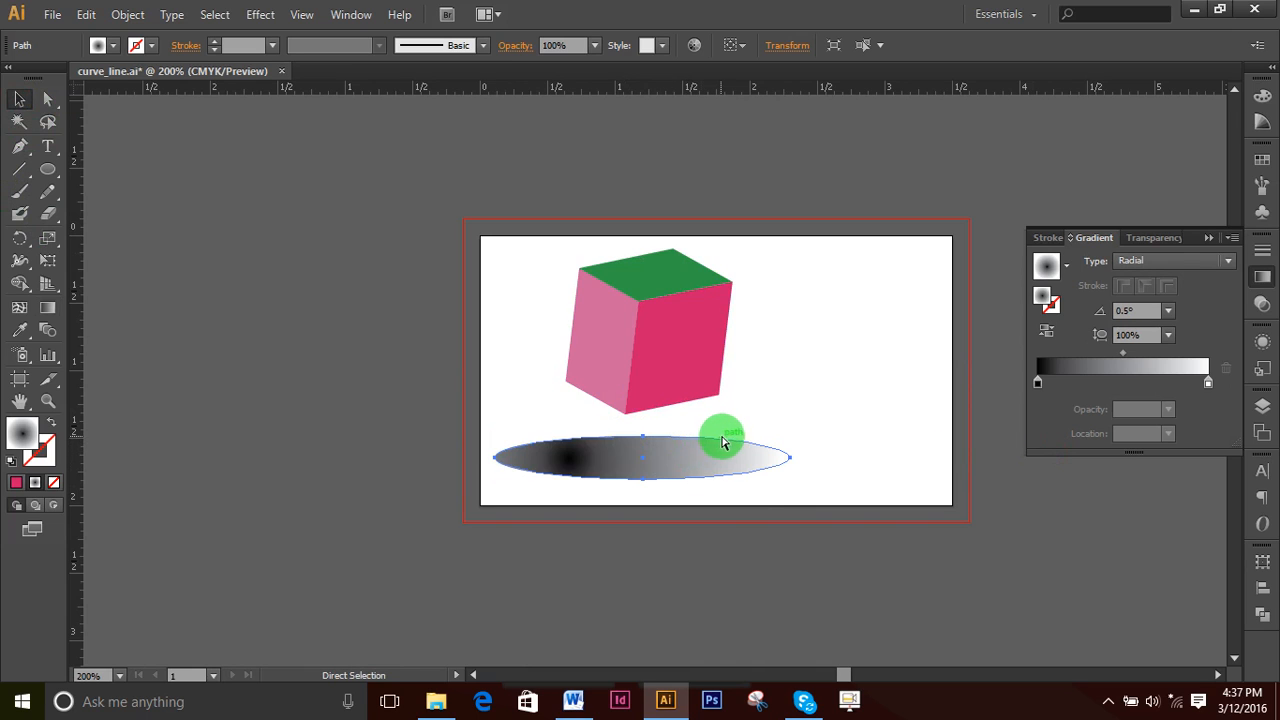
key(ctrl+z)
key(ctrl+z)
key(ctrl+z)
key(ctrl+z)
key(ctrl+z)
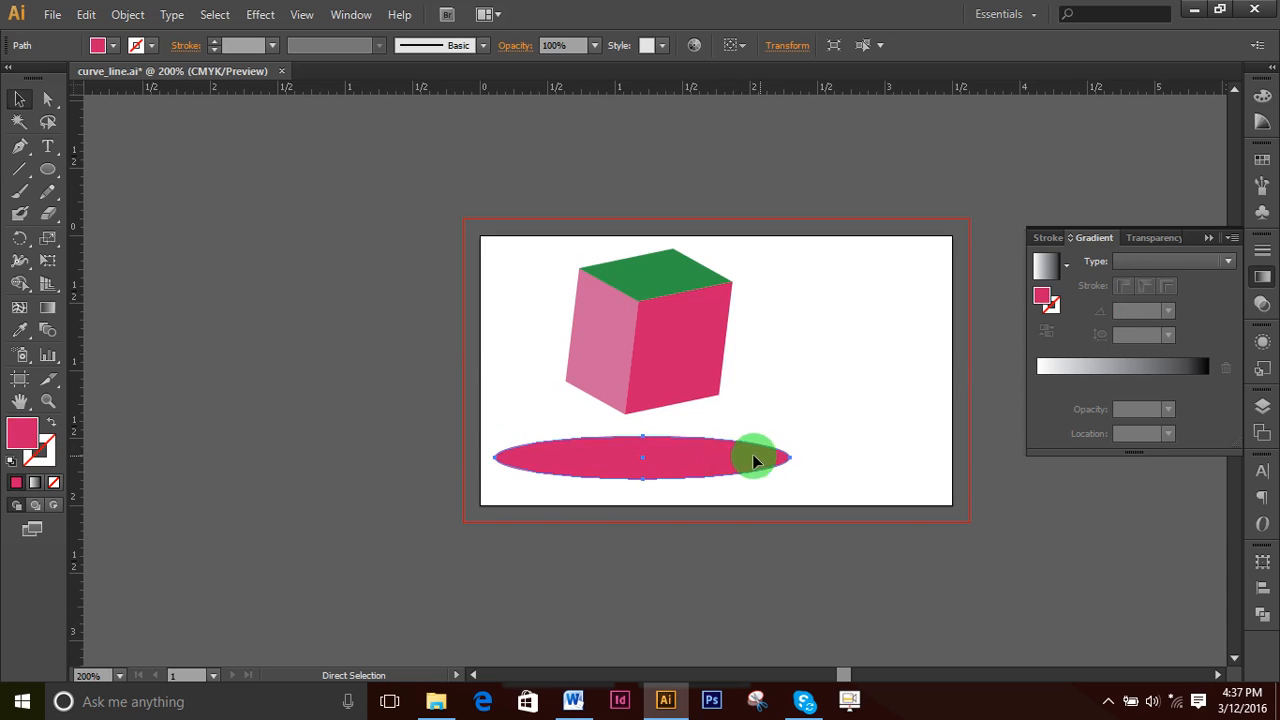
- Apply a Drop Shadow to the pink ellipse with Multiply mode, 75% opacity, 0.1 in offsets and 0.07 in blur, previewing it first, and deselect
key(v)
click(349, 15)
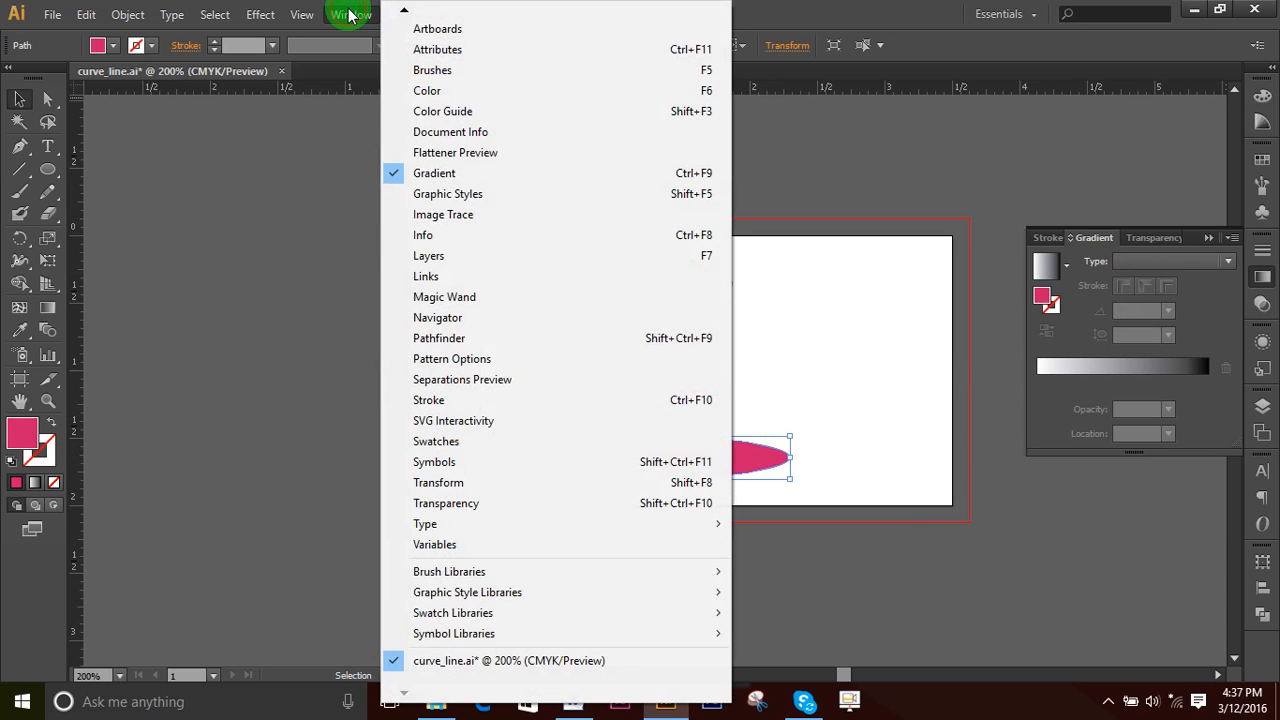
mouse_move(262, 15)
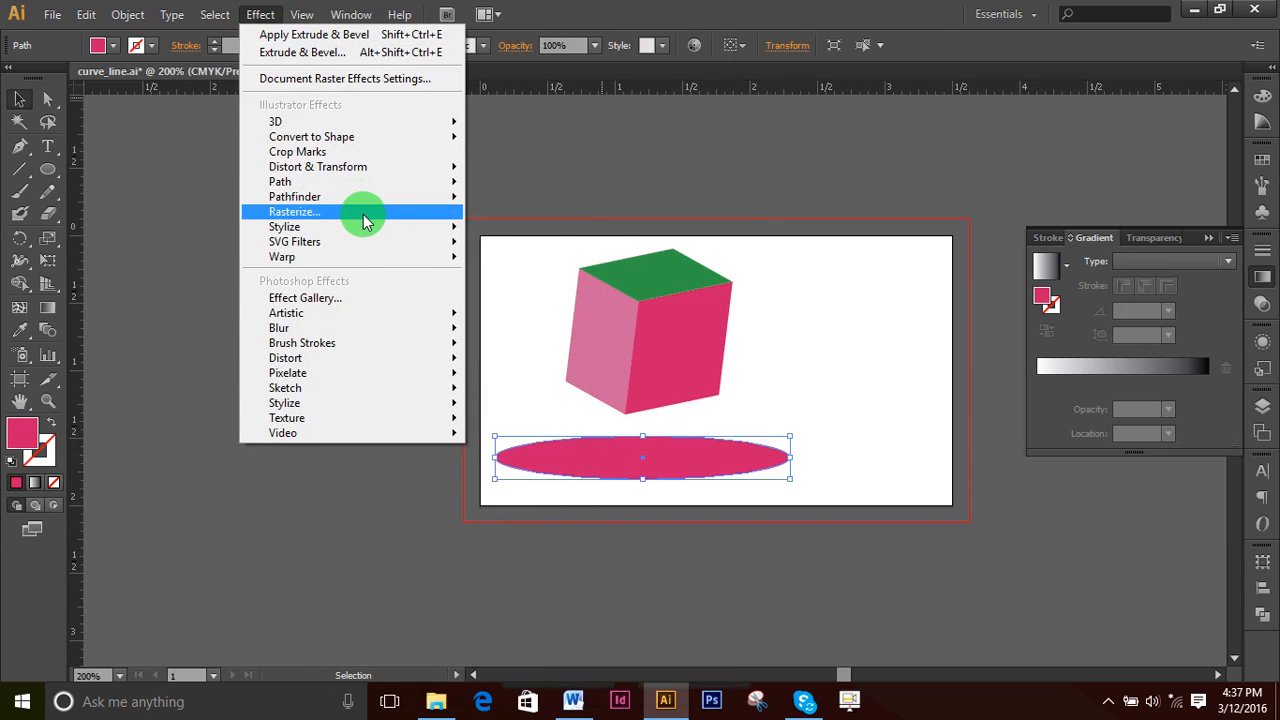
mouse_move(415, 237)
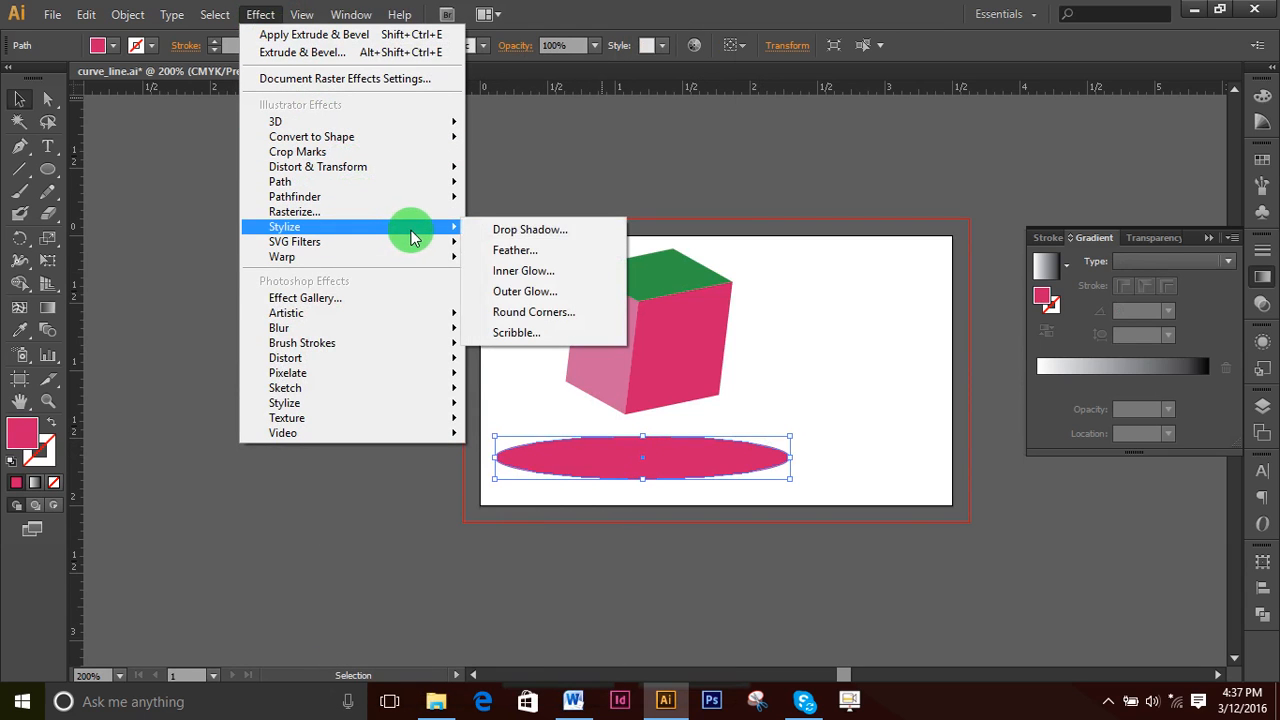
click(543, 229)
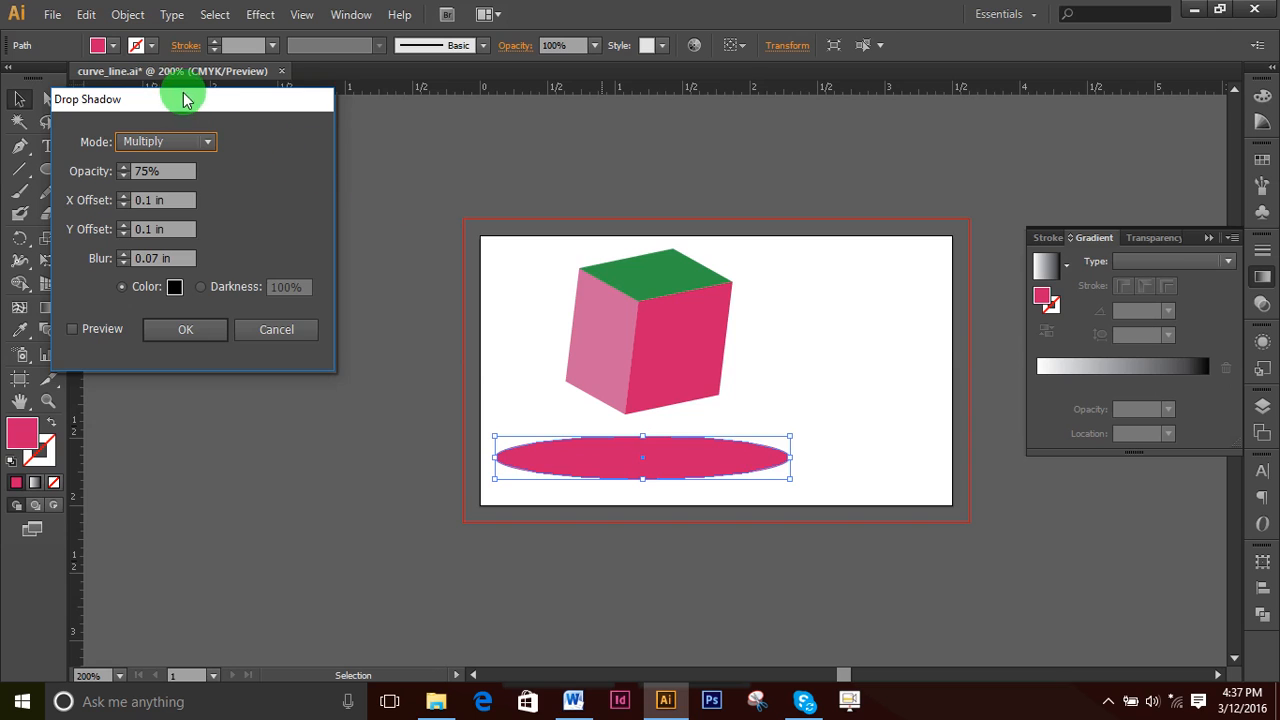
drag(186, 96, 338, 105)
click(223, 338)
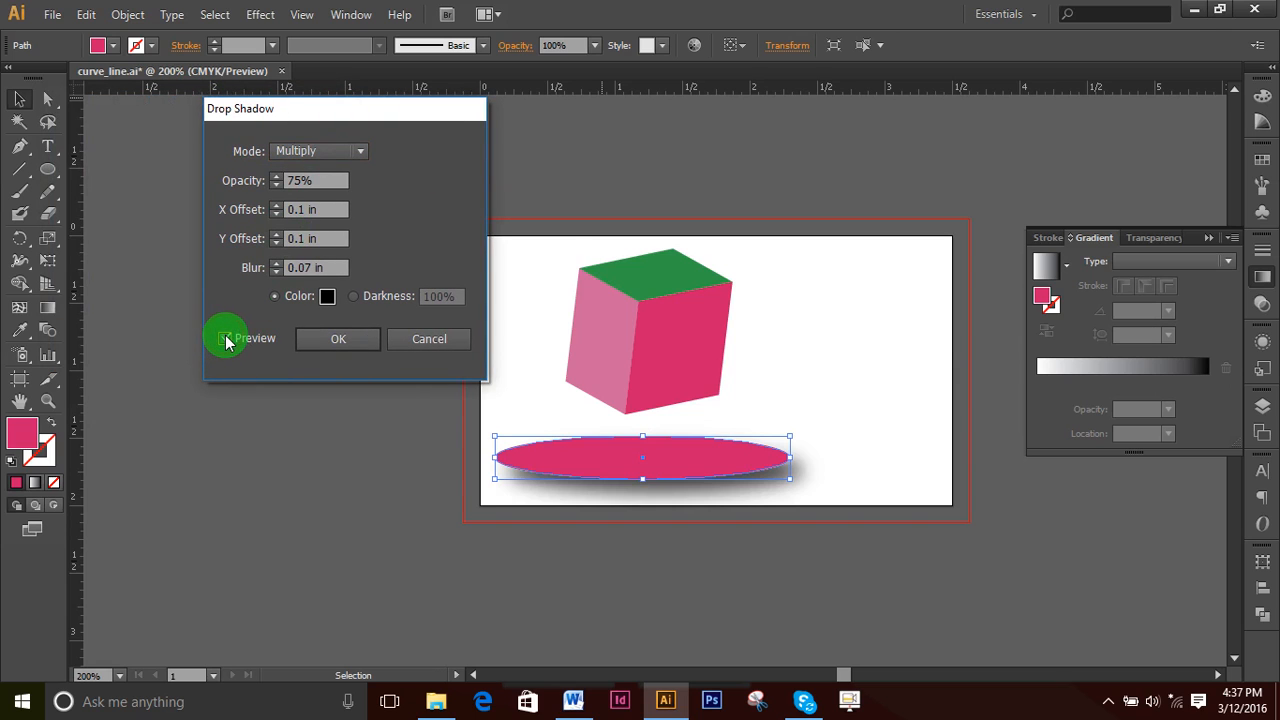
click(349, 339)
click(908, 489)
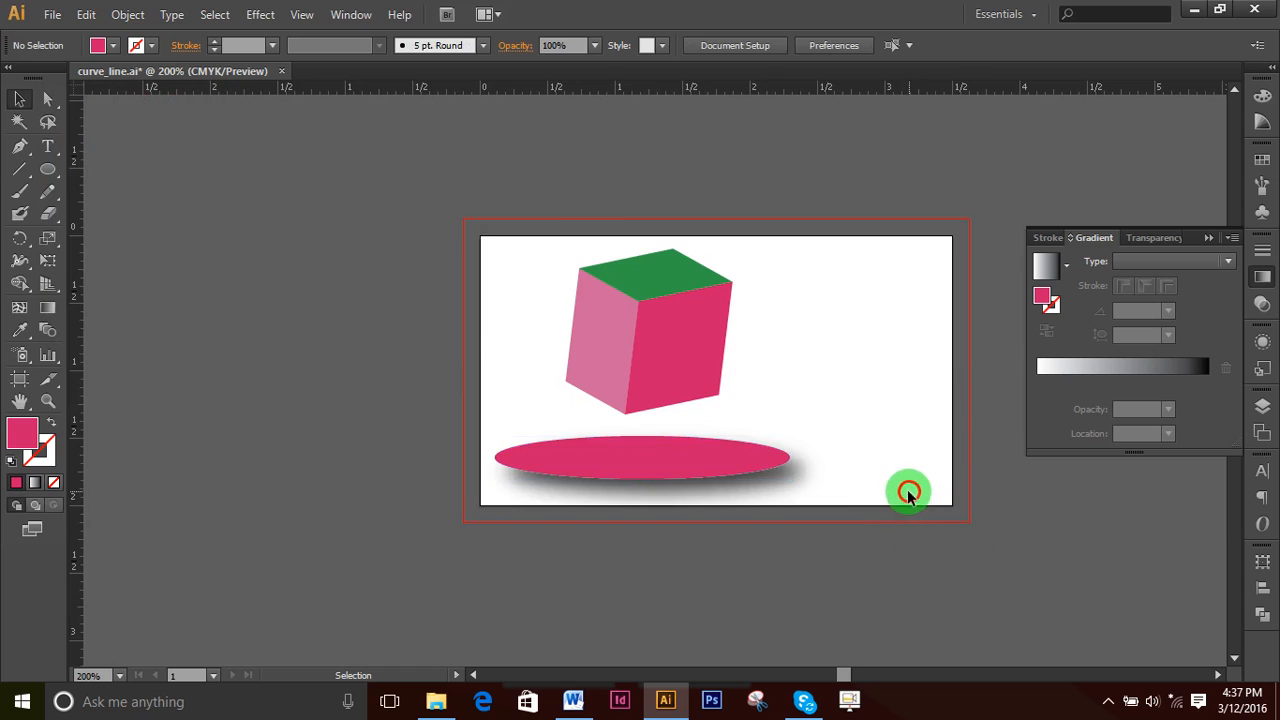
- Turn the pink ellipse with the drop shadow into a compound path
click(703, 477)
right_click(703, 477)
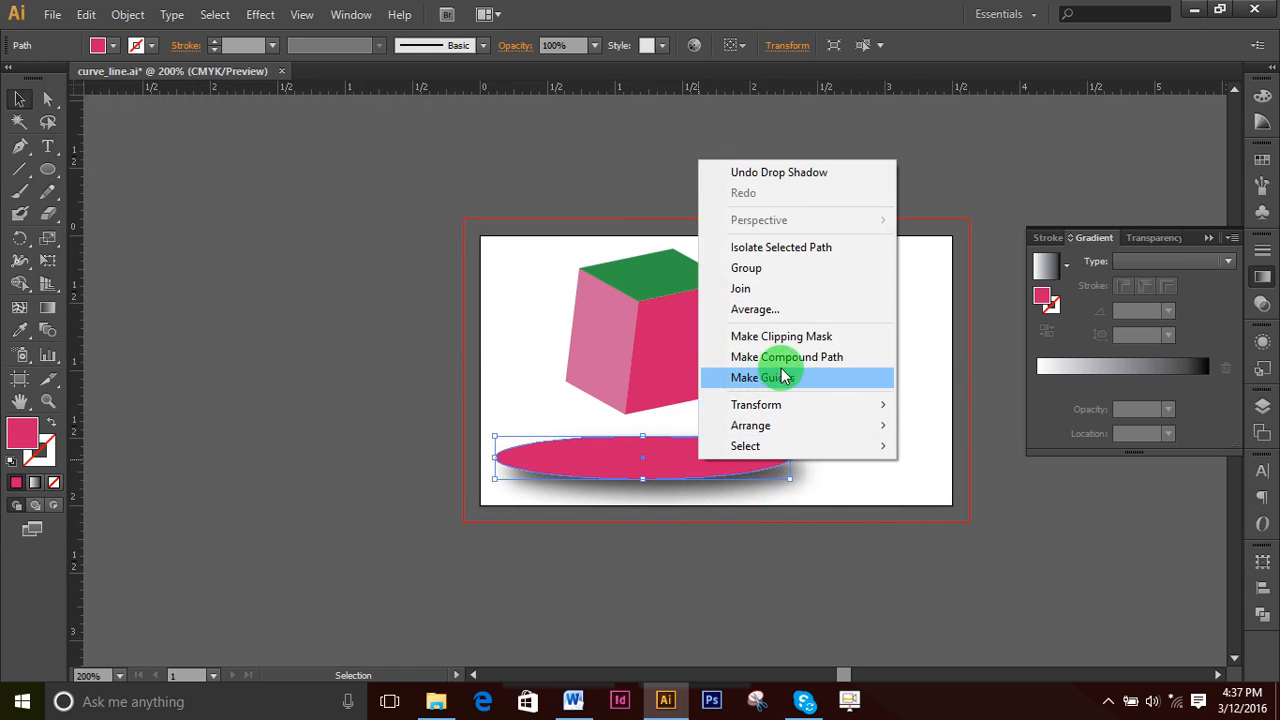
click(820, 358)
click(866, 431)
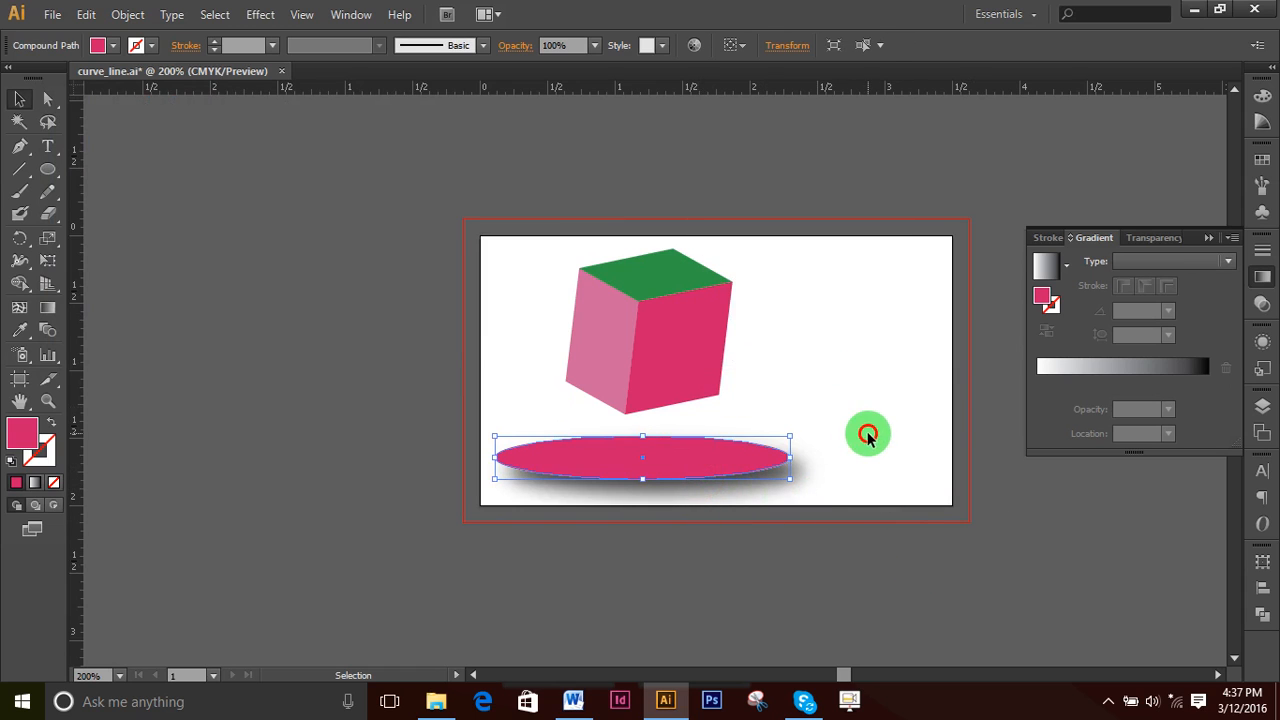
- Expand the ellipse's appearance to separate the drop shadow from the shape, and deselect it
click(735, 455)
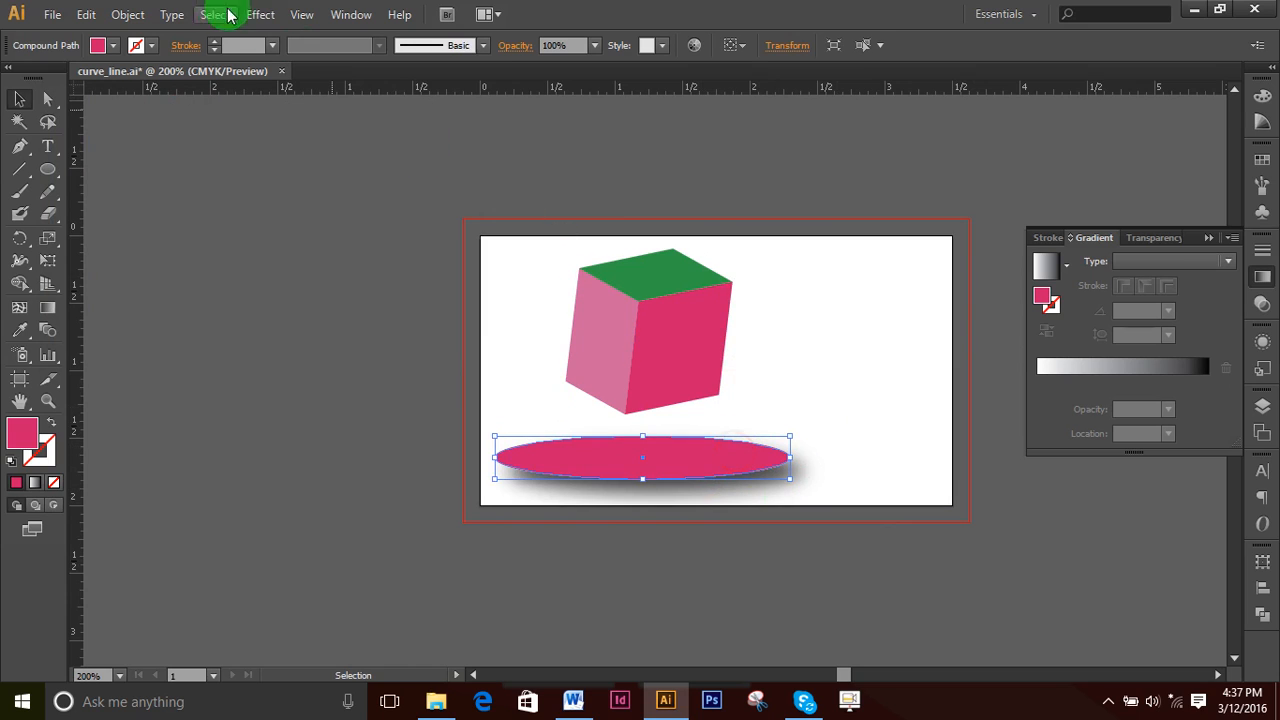
click(120, 15)
click(188, 235)
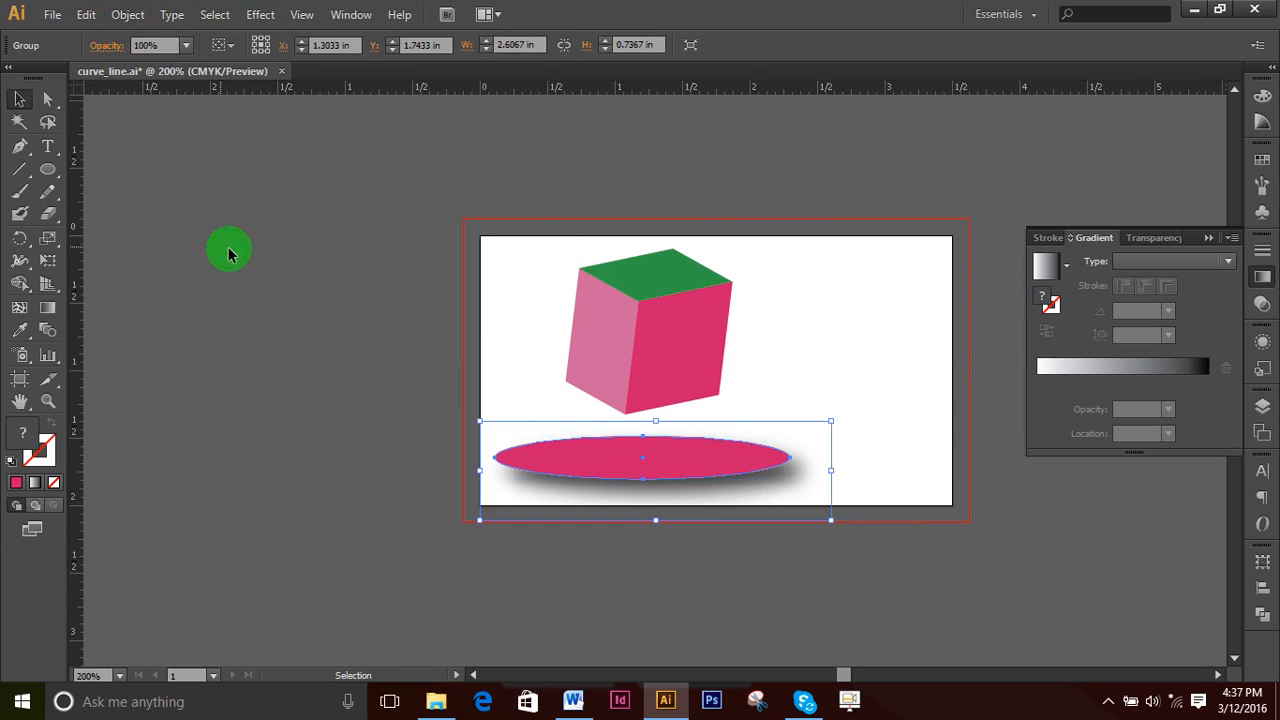
click(935, 415)
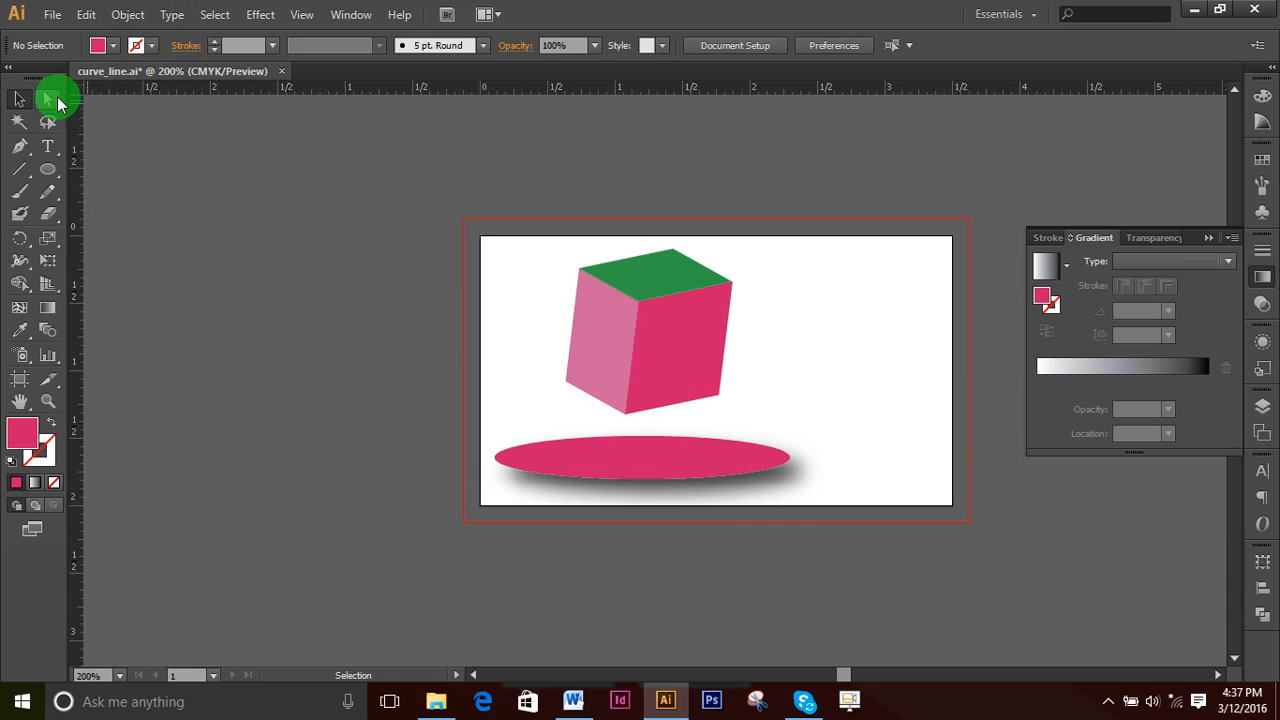
- Delete only the pink ellipse from the expanded group, keeping its blurred shadow under the cube
click(48, 99)
click(729, 453)
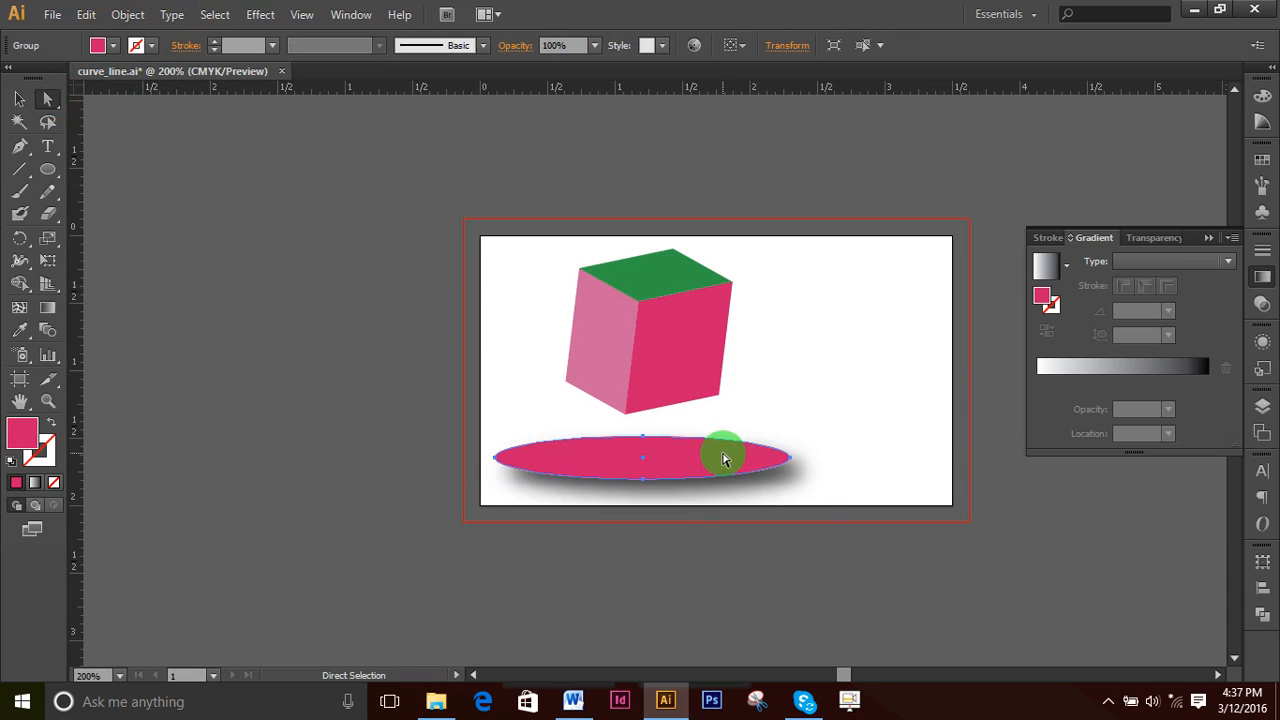
key(Delete)
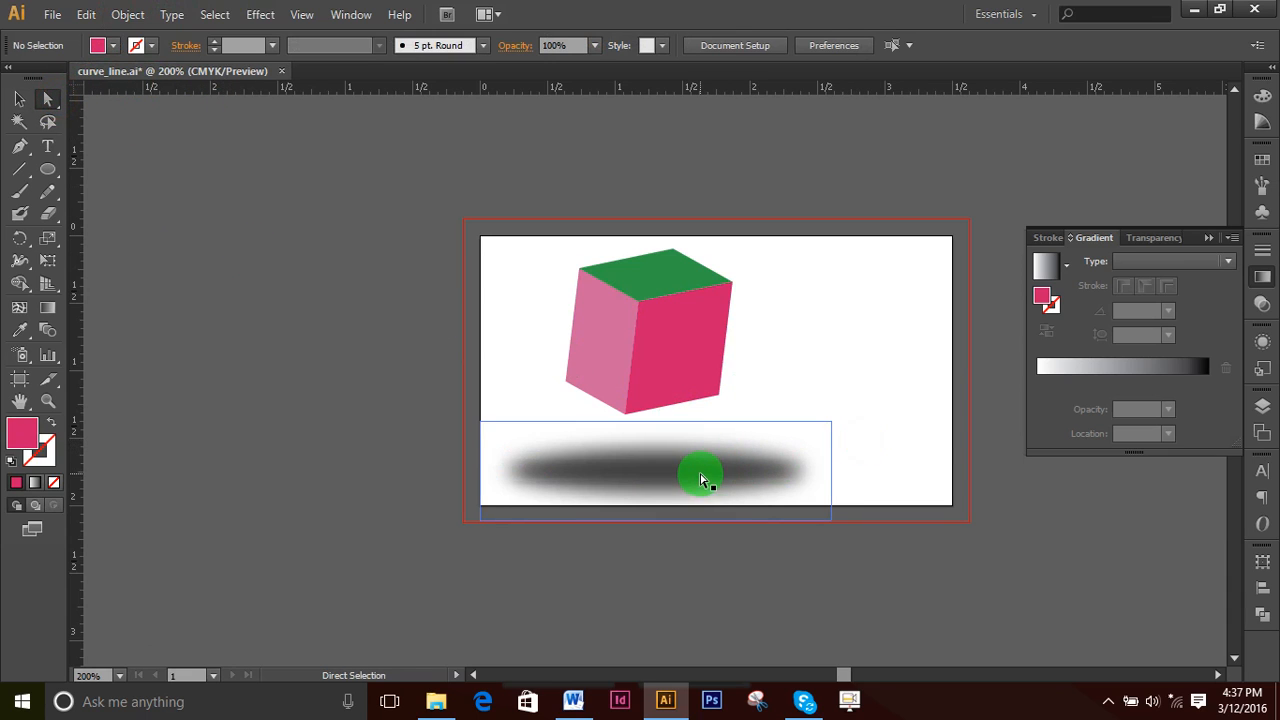
- Move the blurred shadow slightly up and to the left under the cube, and deselect it
click(701, 483)
mouse_move(701, 483)
mouse_down()
mouse_move(706, 451)
mouse_move(705, 468)
mouse_move(686, 457)
mouse_move(689, 477)
mouse_up()
click(897, 491)
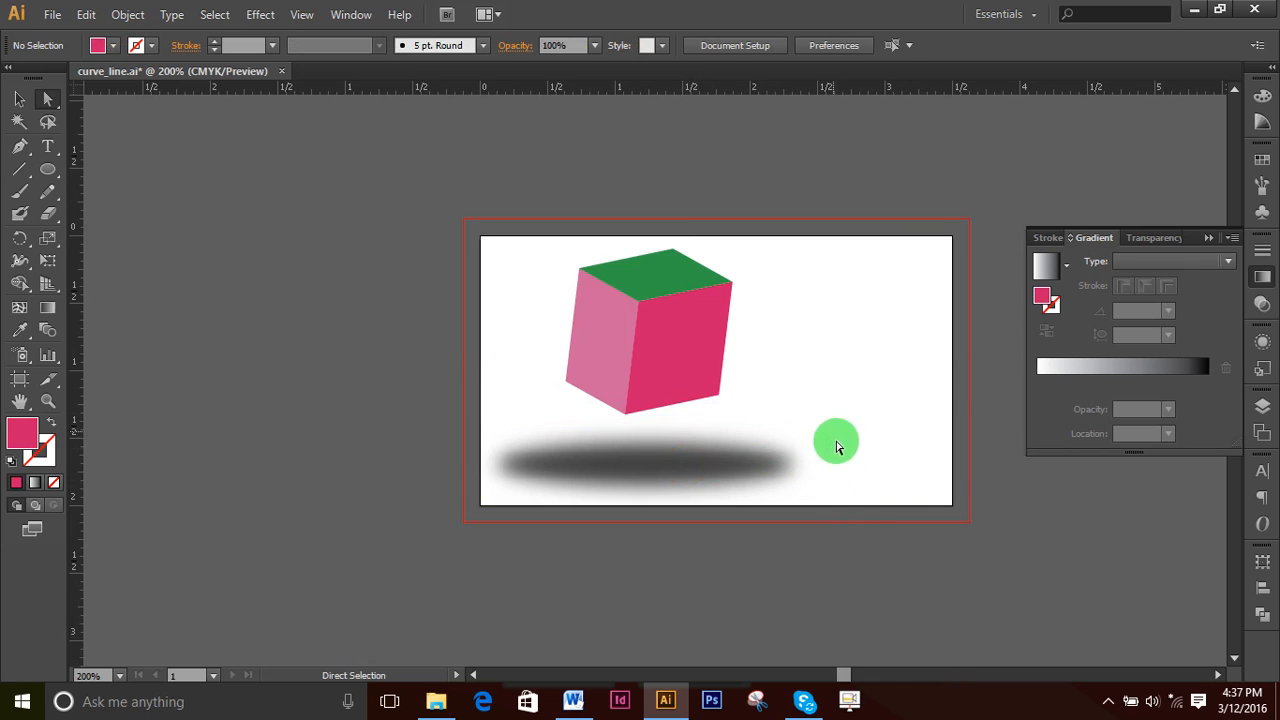
- Delete the cube and its shadow to clear the artboard, and collapse the Gradient panel
drag(831, 580, 528, 277)
key(Delete)
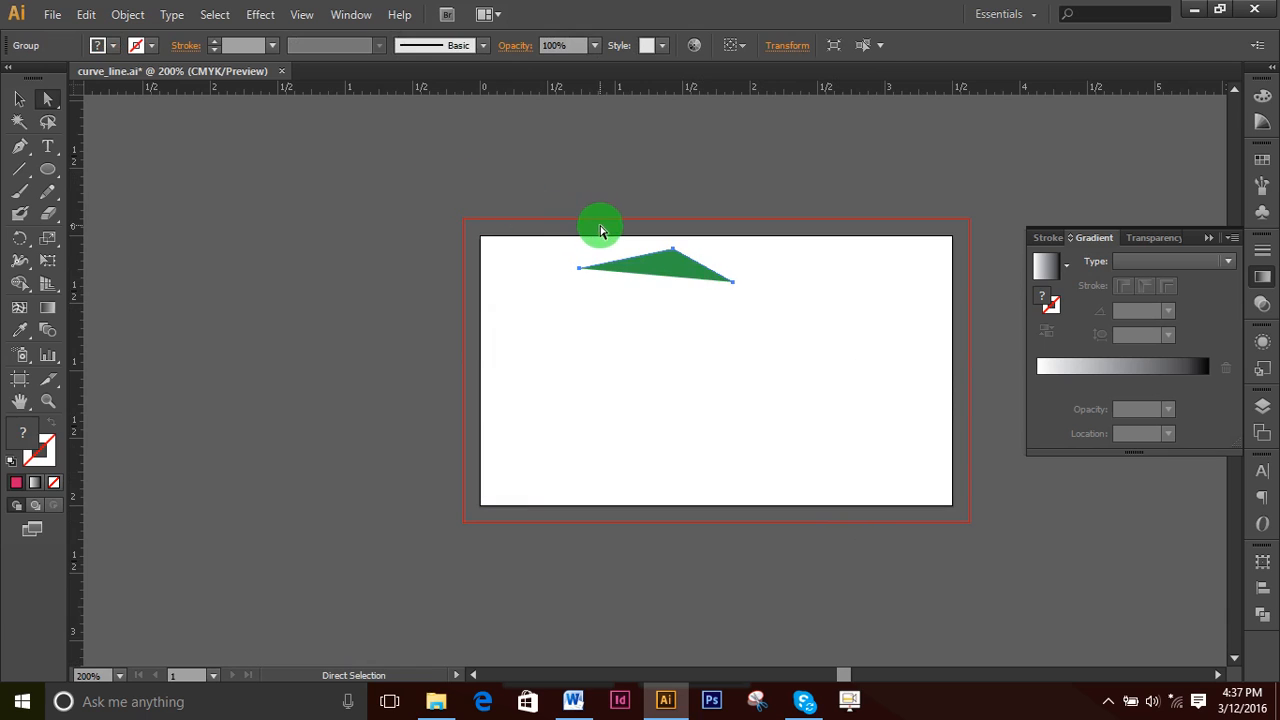
key(Delete)
key(ctrl+minus)
key(ctrl+minus)
key(ctrl+minus)
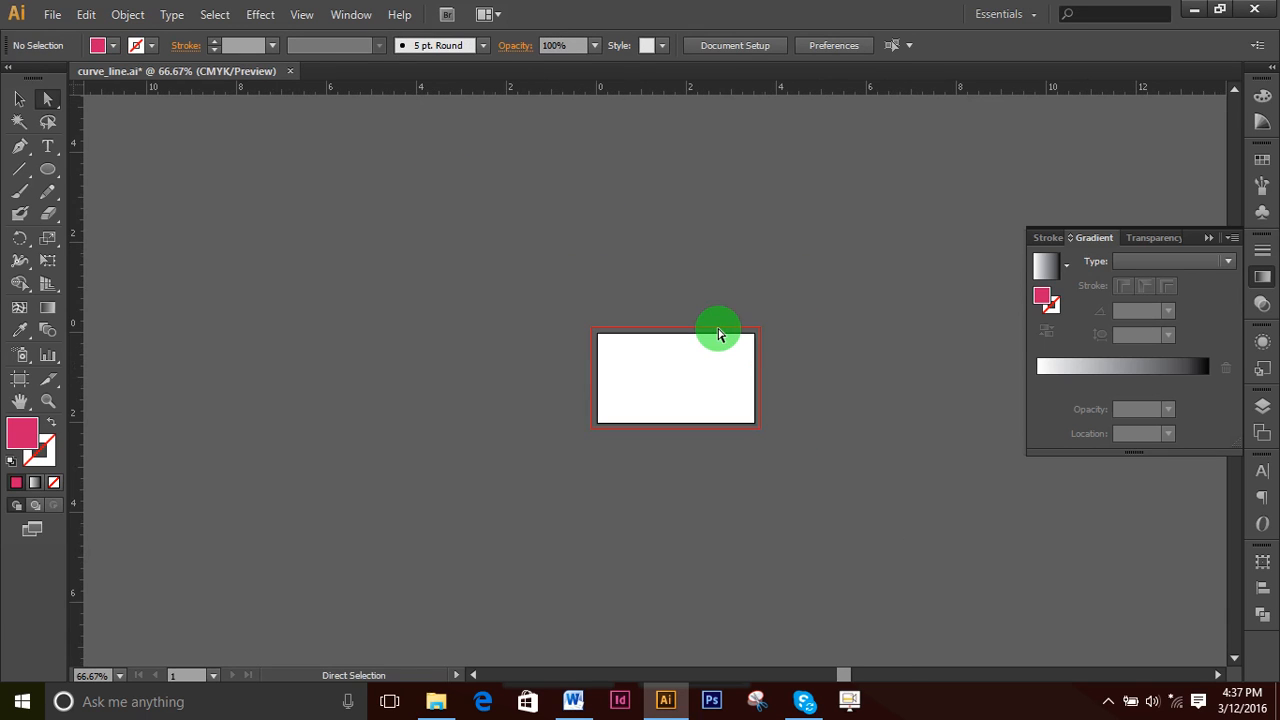
key(ctrl+0)
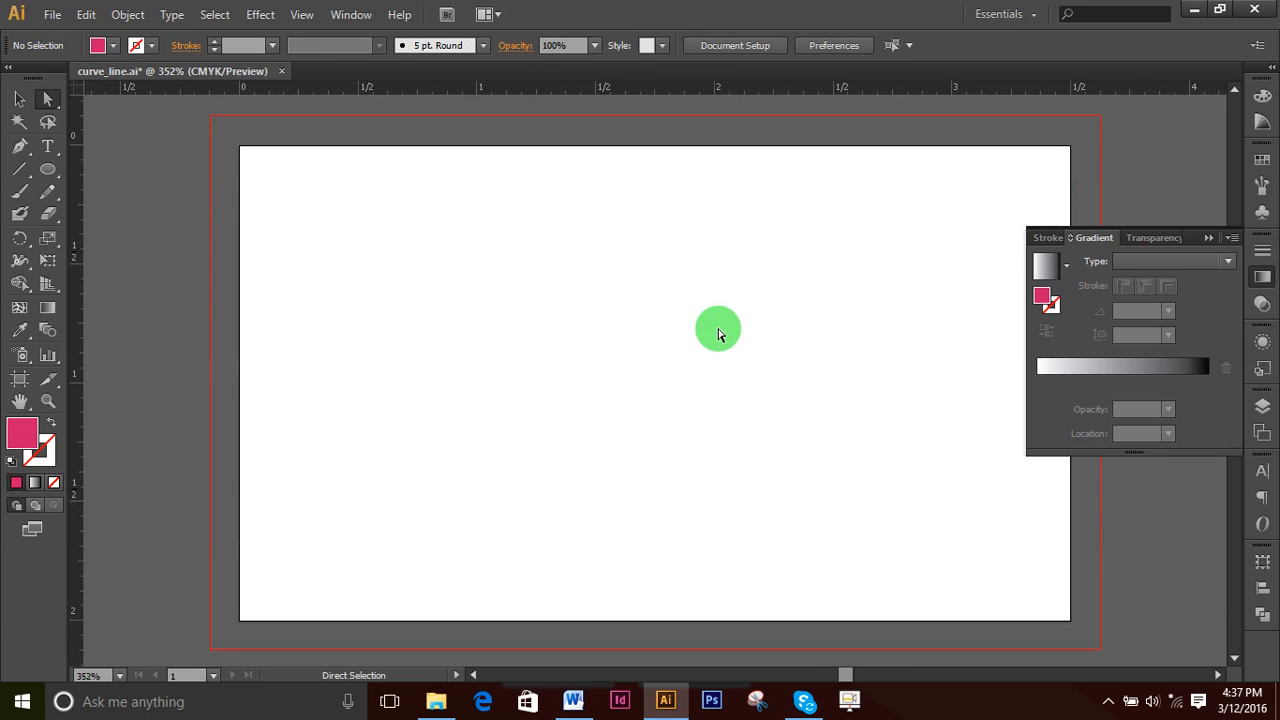
click(1207, 237)
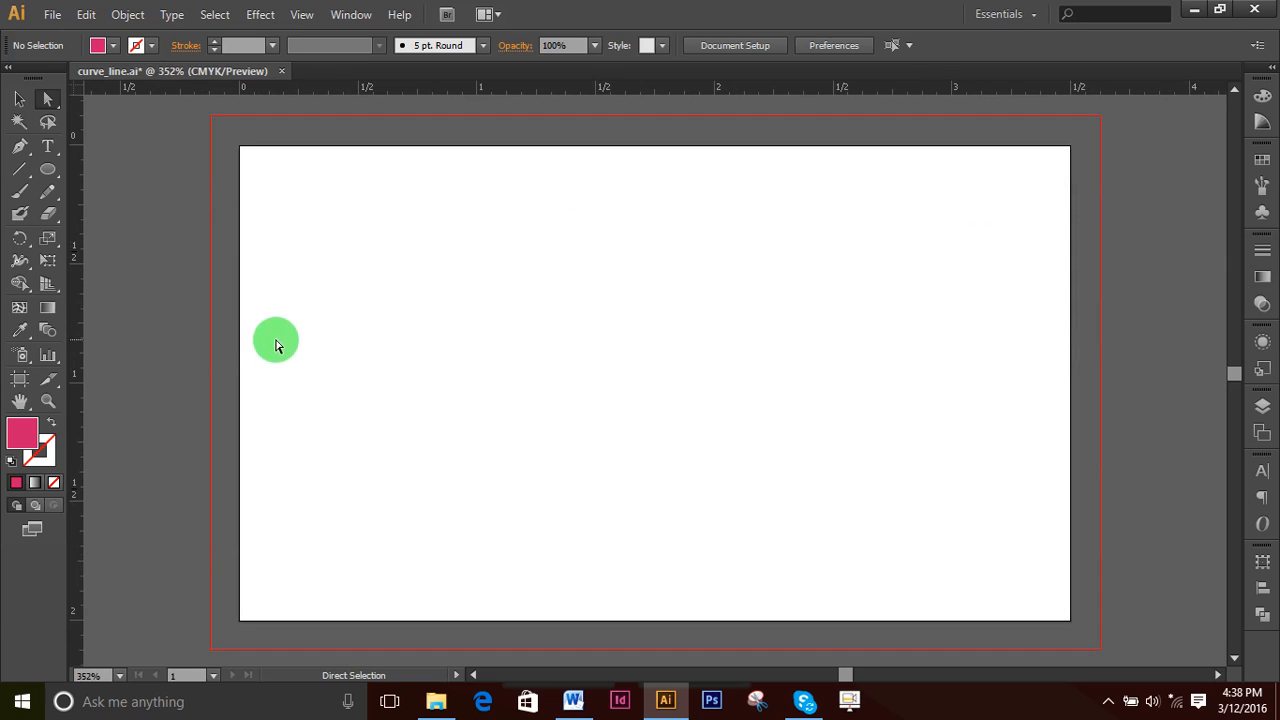
- Try to add point text reading "kgsjdfkj" on the left half of the empty artboard
click(48, 147)
click(411, 391)
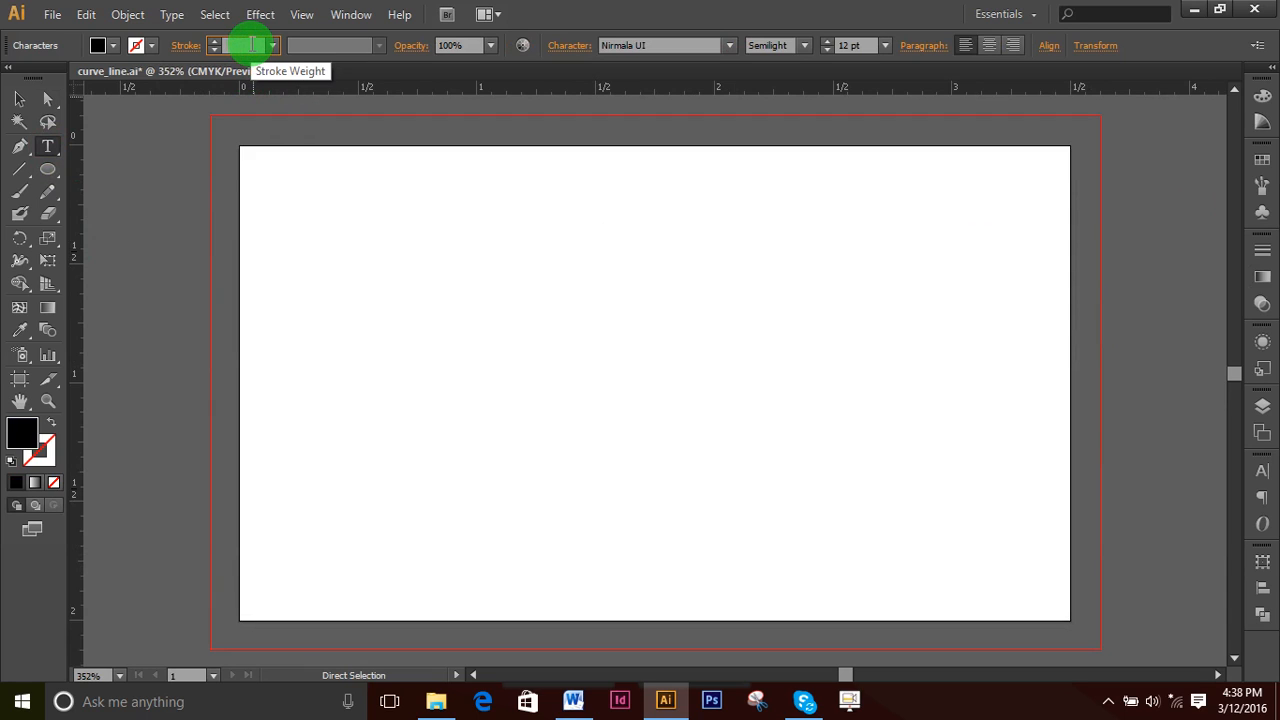
click(245, 46)
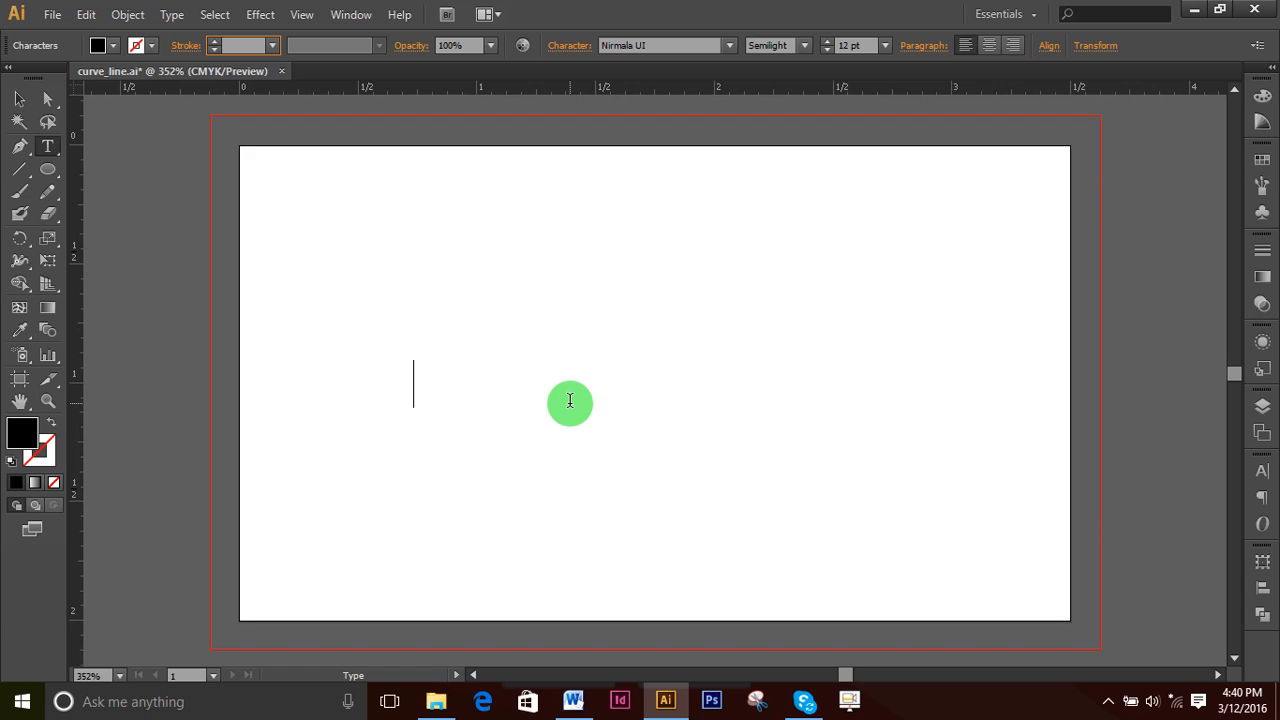
text(kgsjdfkj)
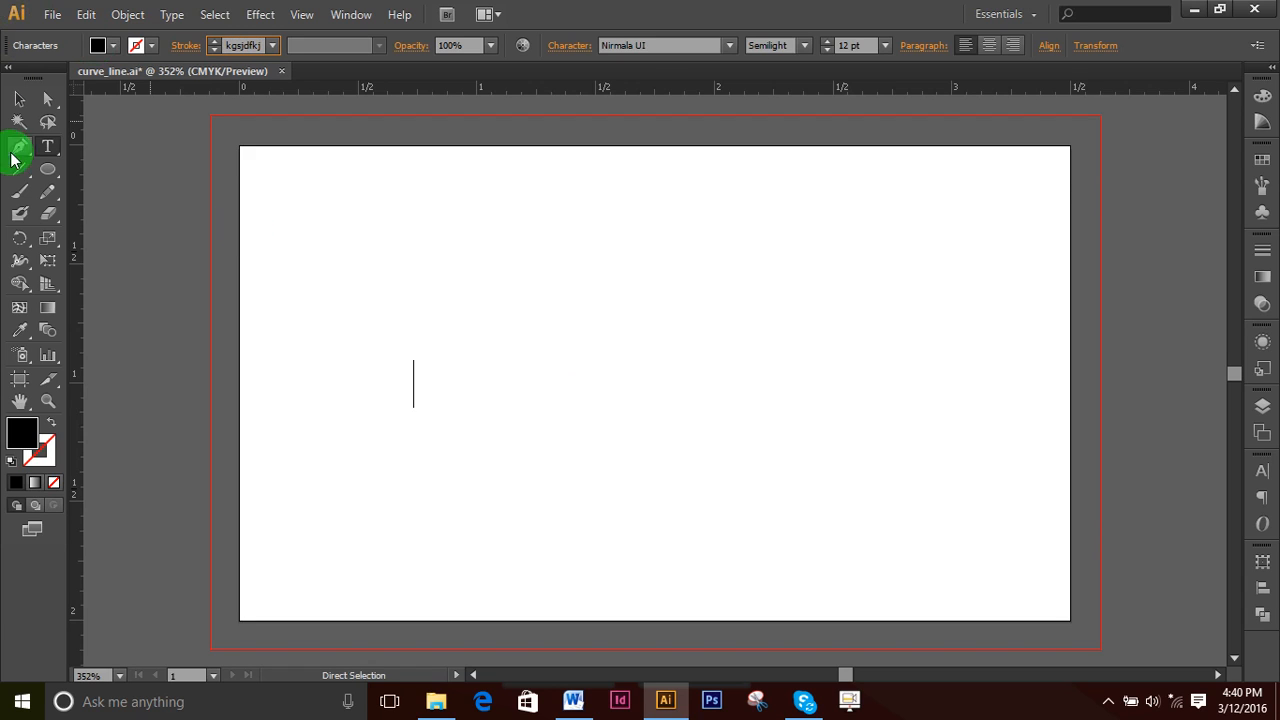
click(19, 100)
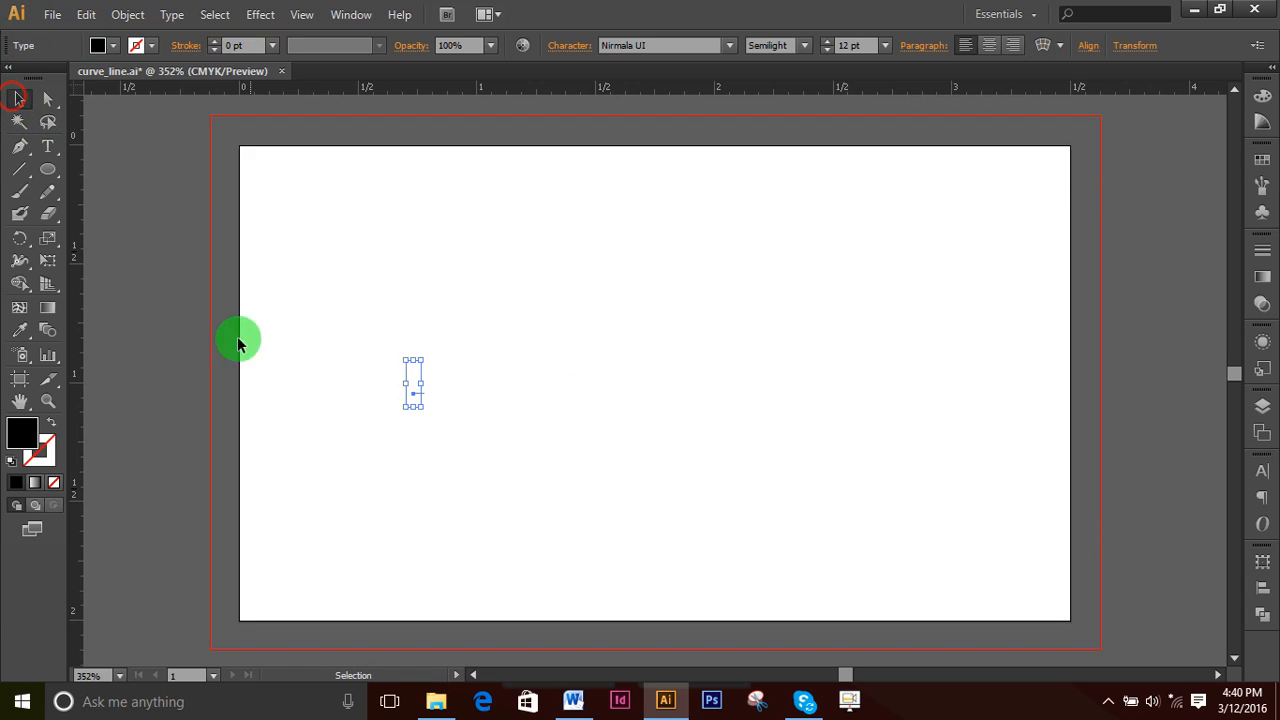
- Deselect the empty text object, switch from Illustrator to Microsoft Edge and try to load translate.google.com
click(540, 458)
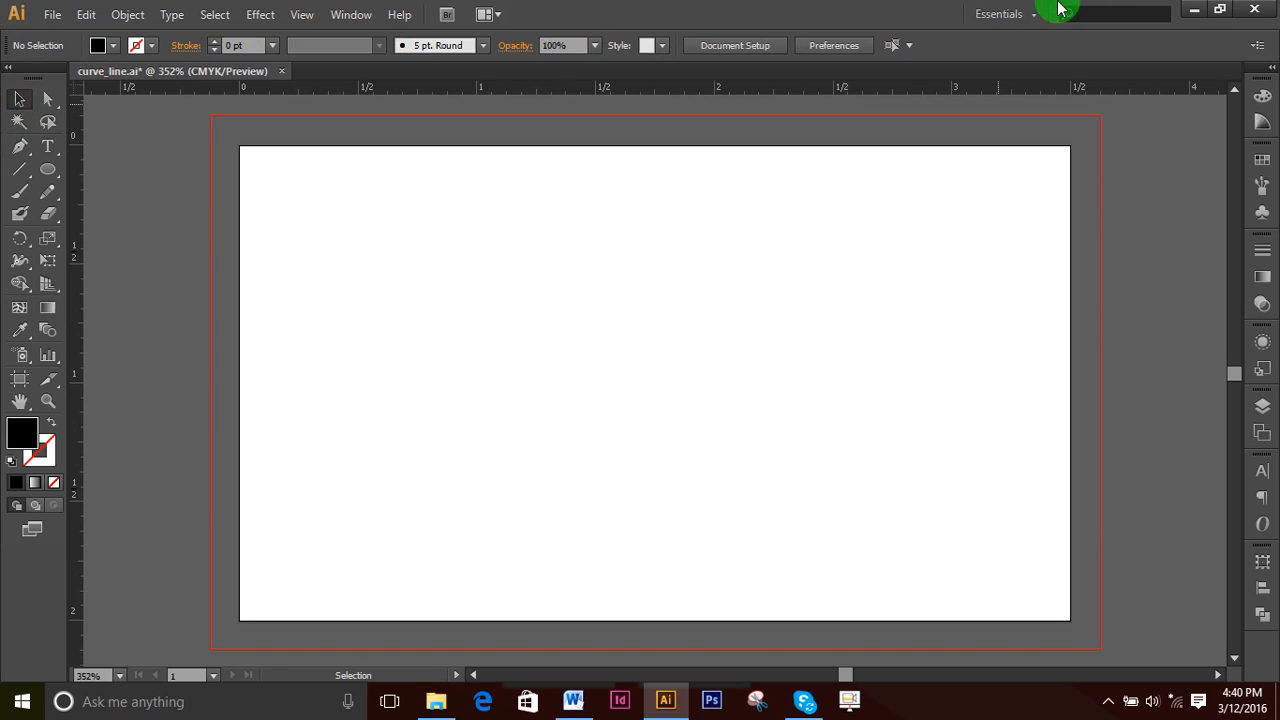
click(1194, 10)
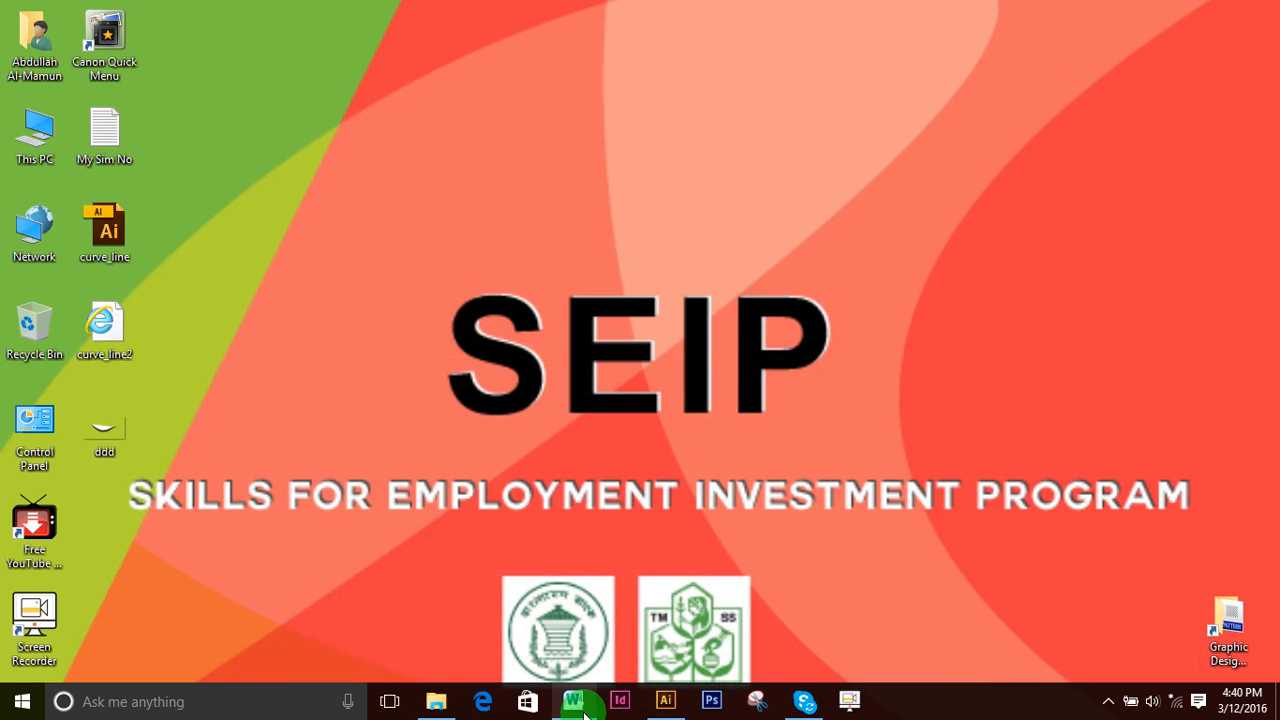
click(481, 704)
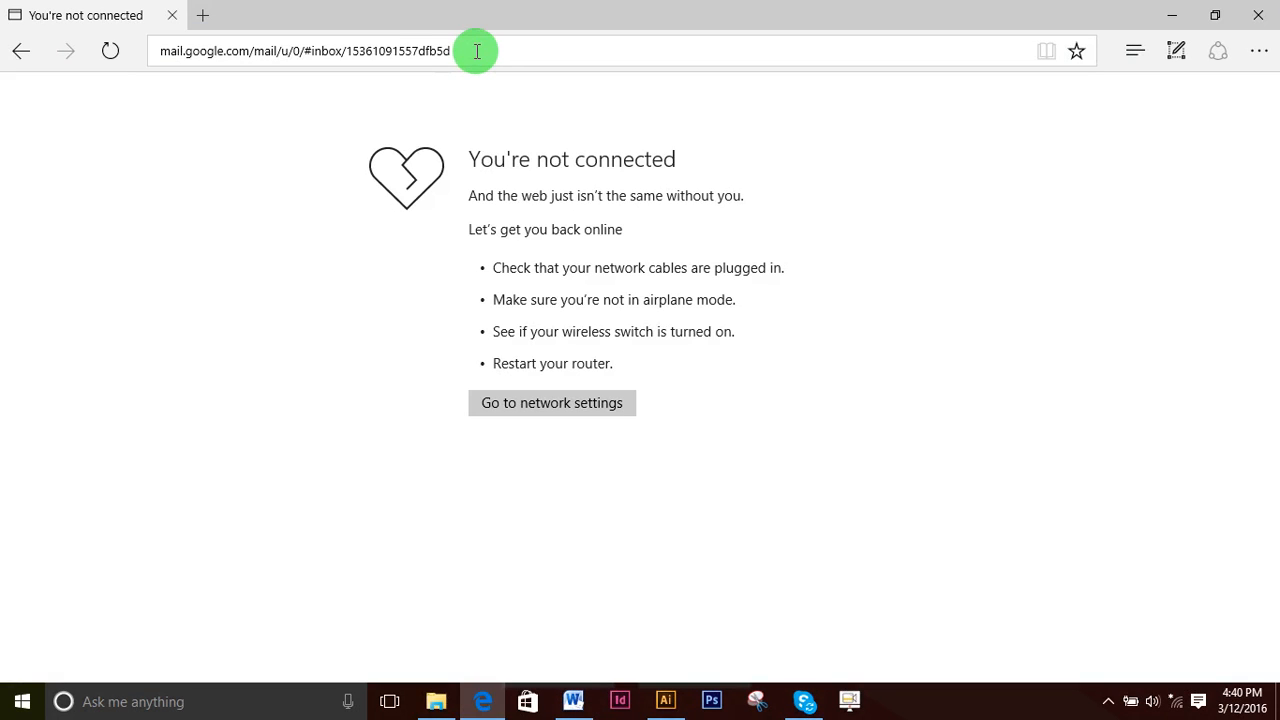
click(477, 51)
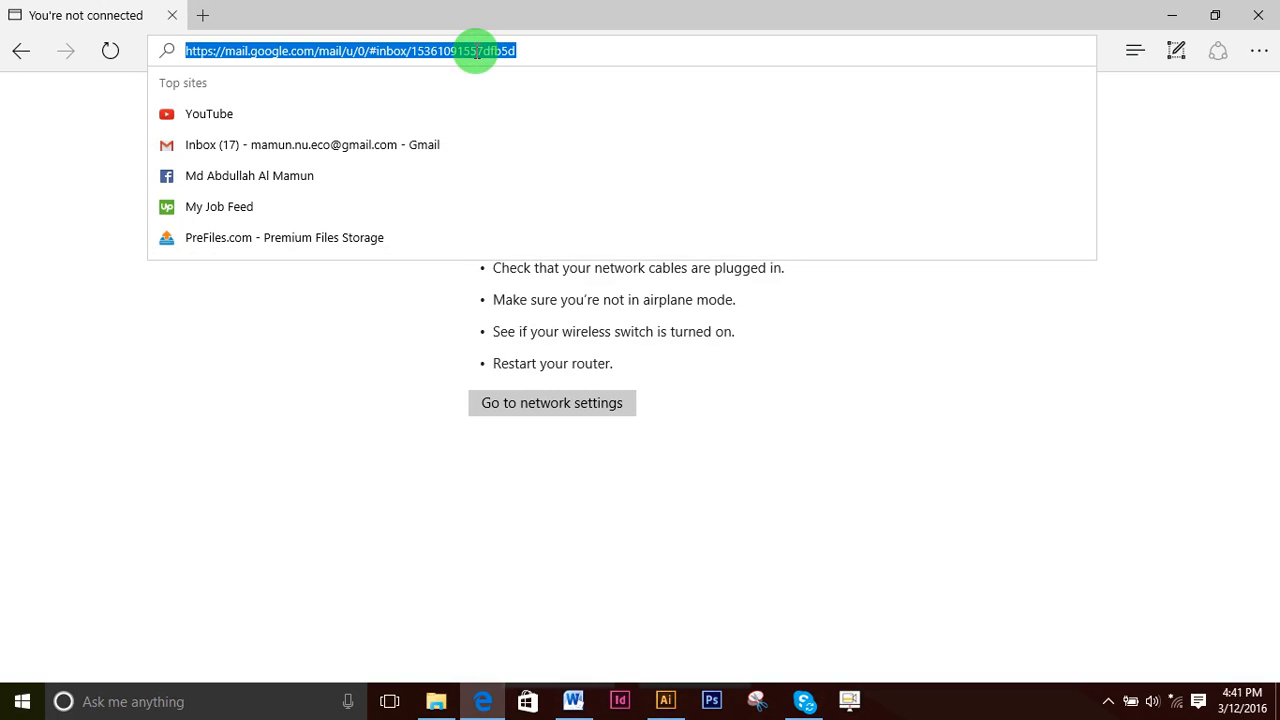
text(translate.google.com/)
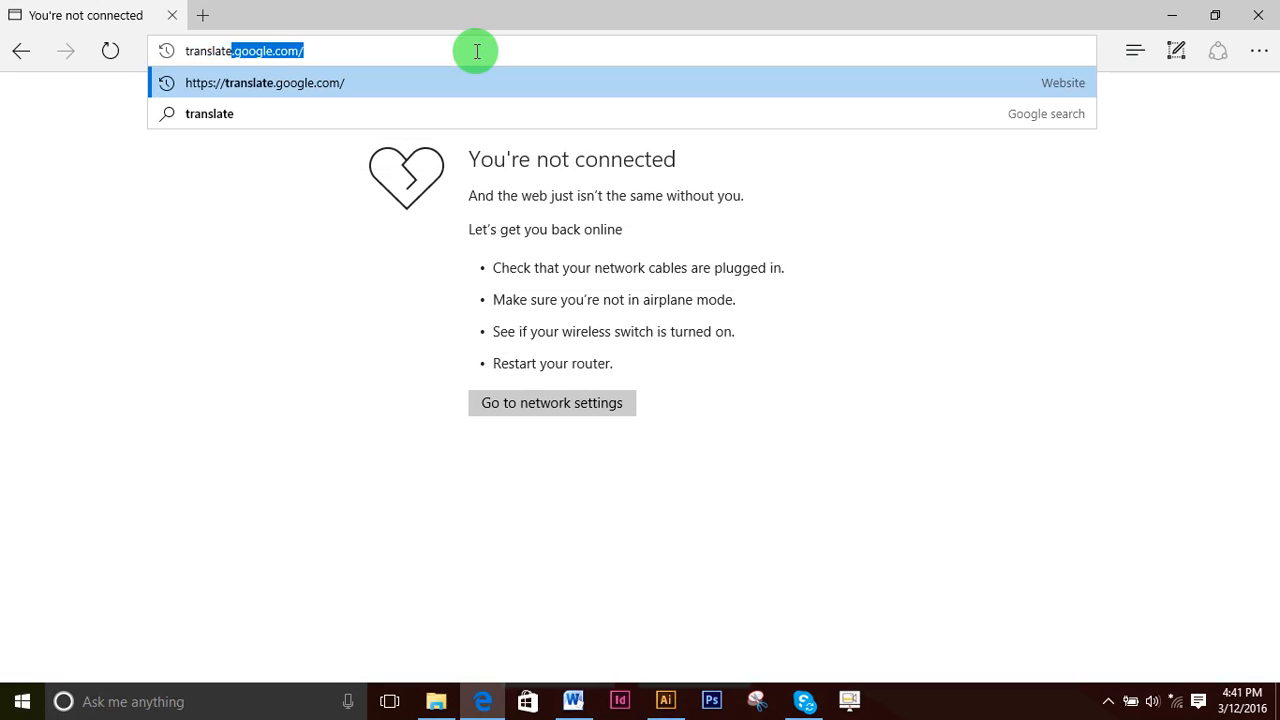
key(Return)
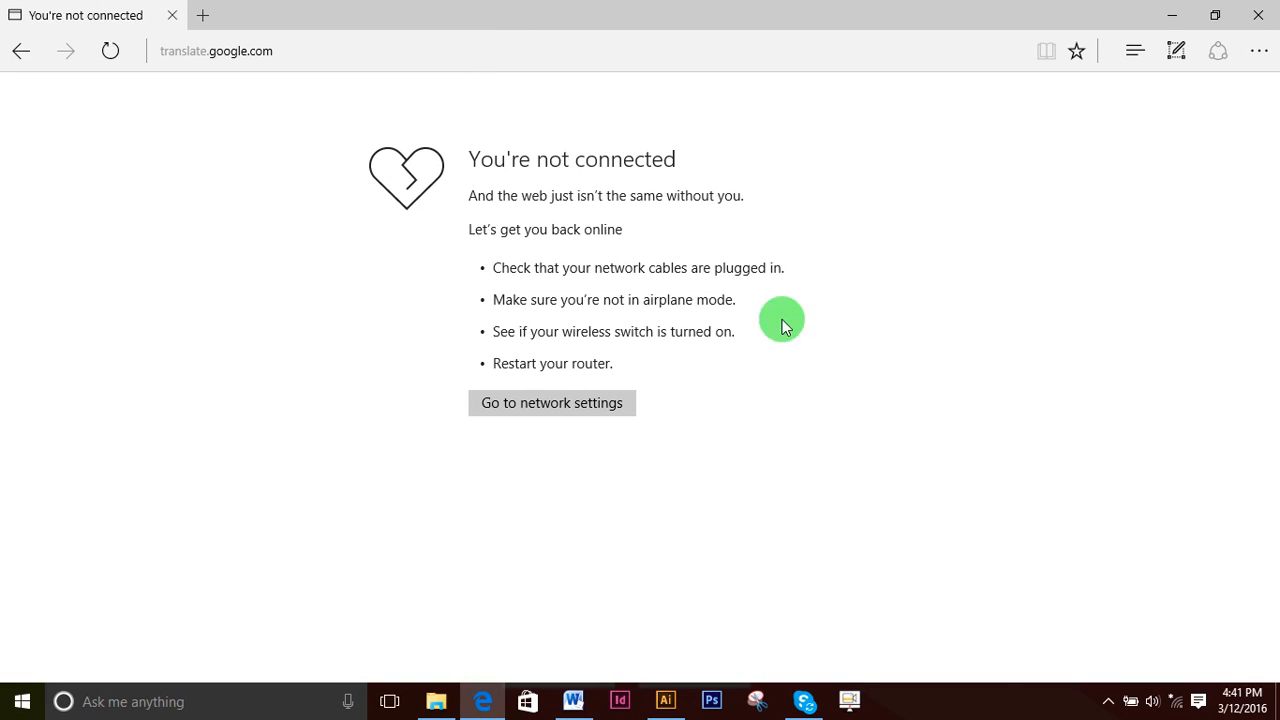
- Try to connect to the tmss1 Wi-Fi network, leaving the network security key blank and cancelling the request
click(1177, 705)
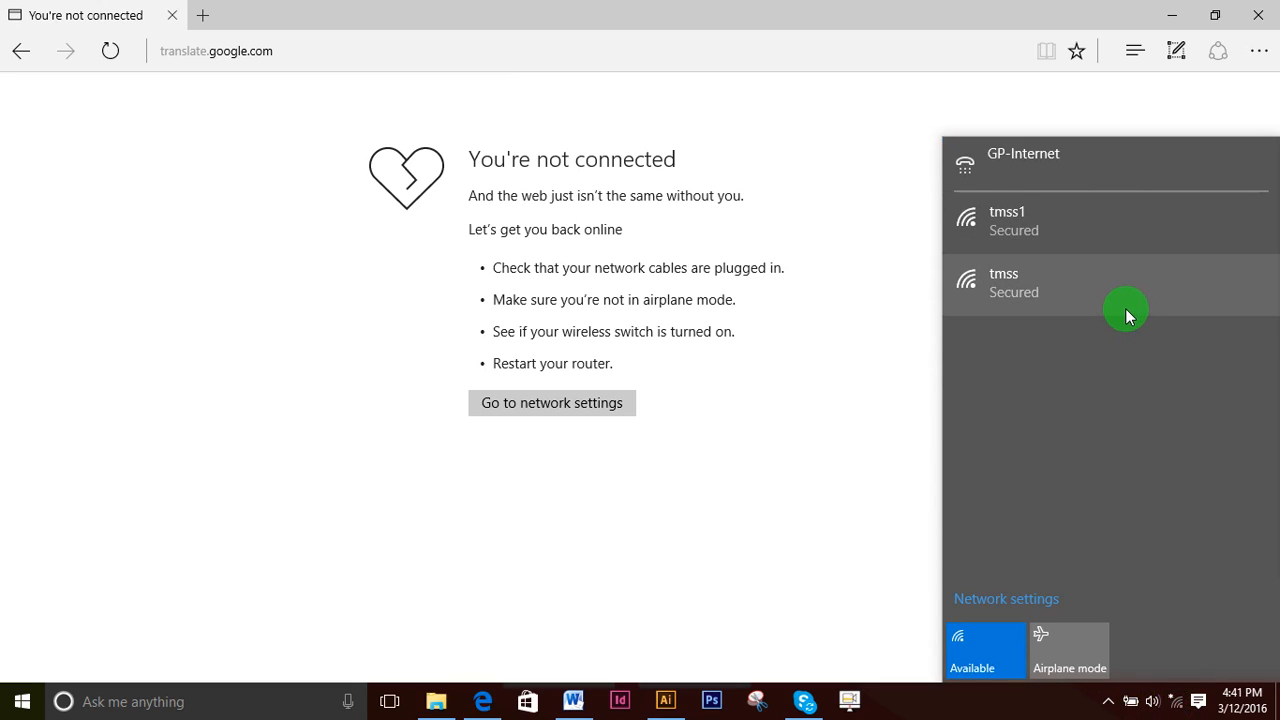
click(1086, 229)
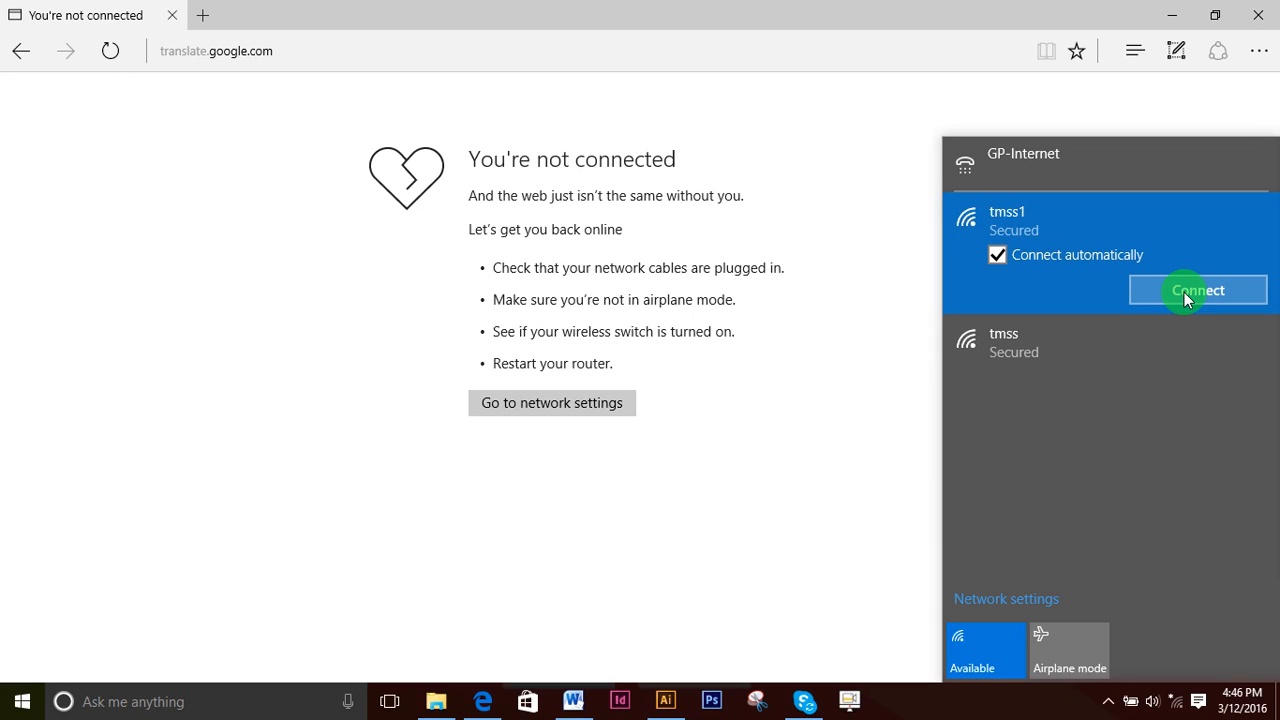
click(1184, 292)
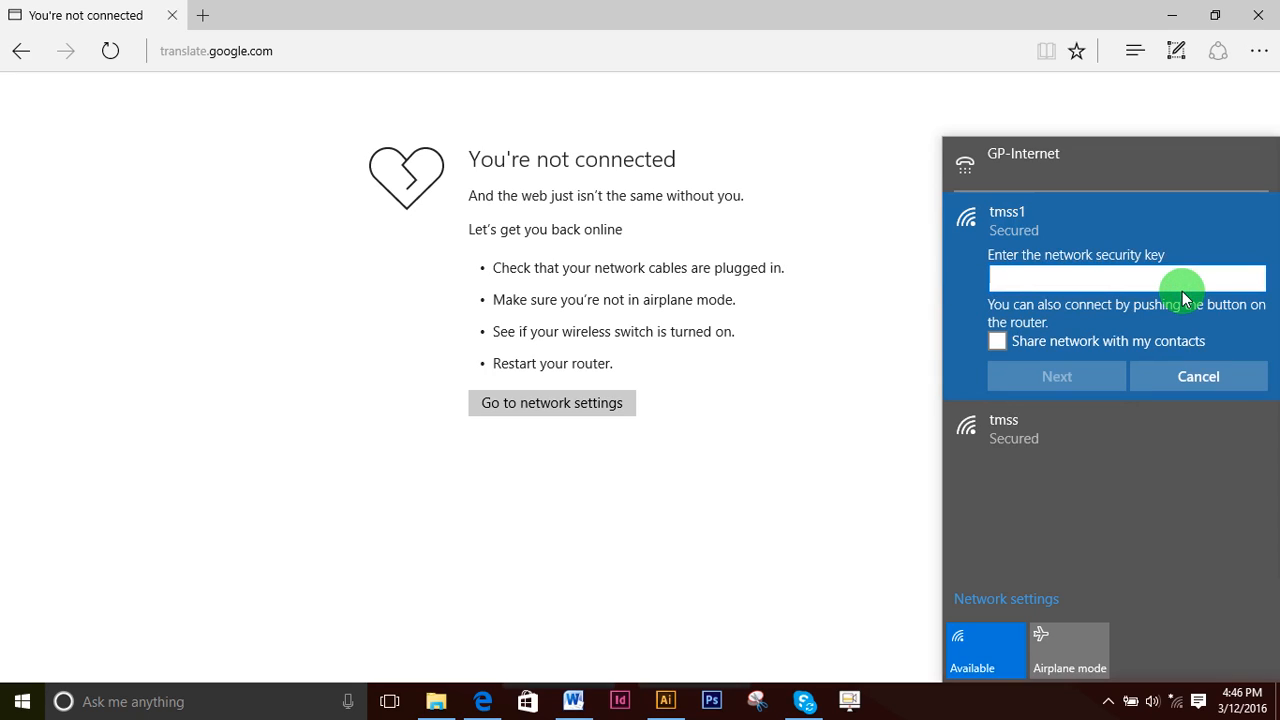
text(1)
key(BackSpace)
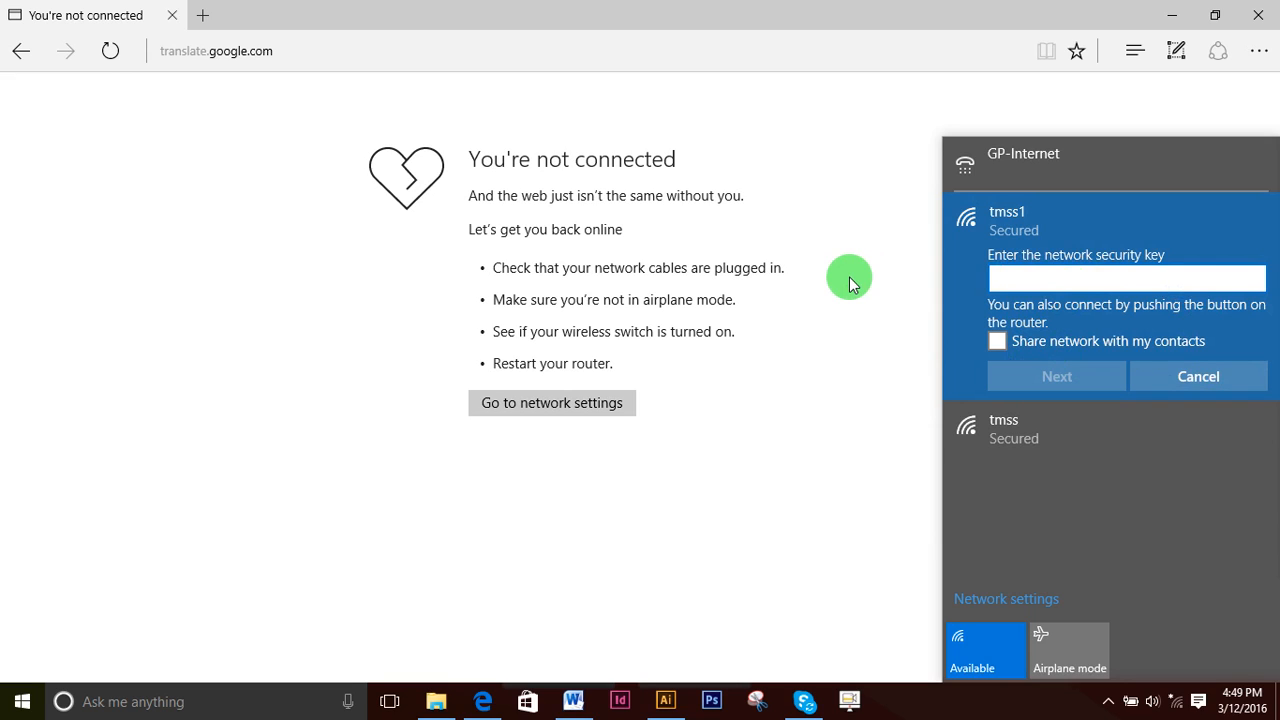
click(1212, 378)
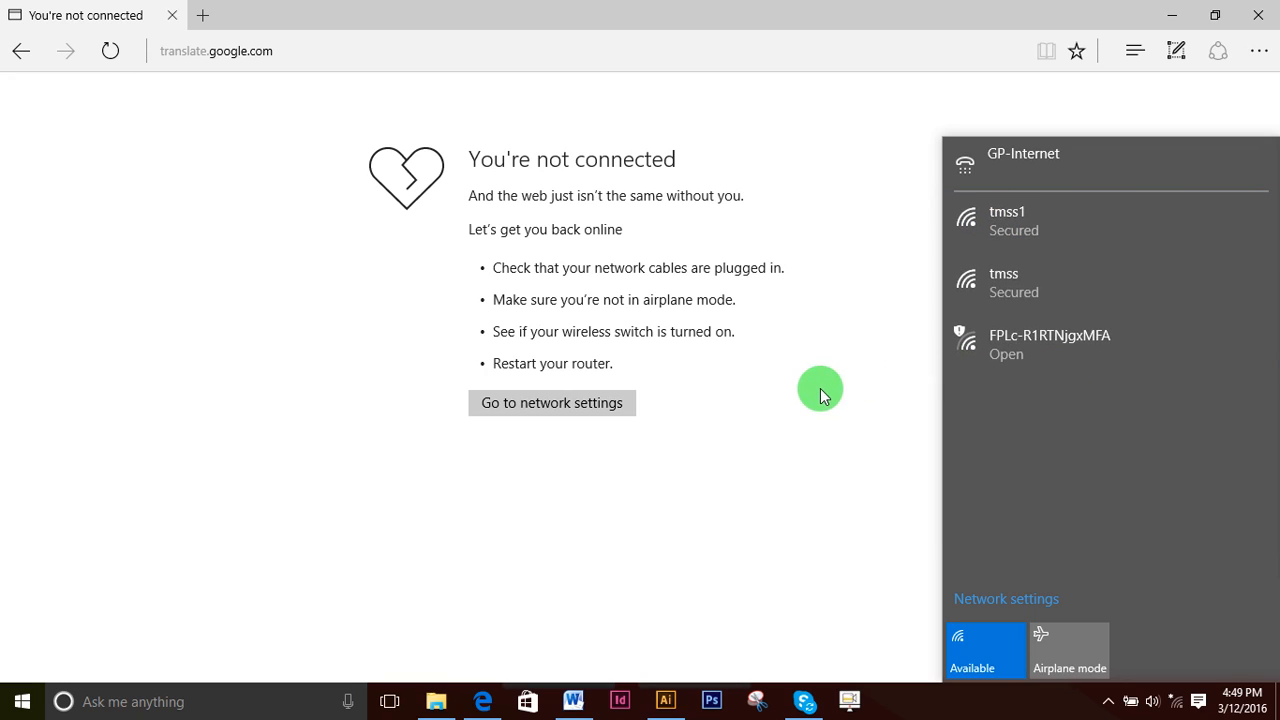
- Try to connect to the tmss and FPLc-R1RTNjgxMFA Wi-Fi networks, and dismiss the network list
click(1023, 286)
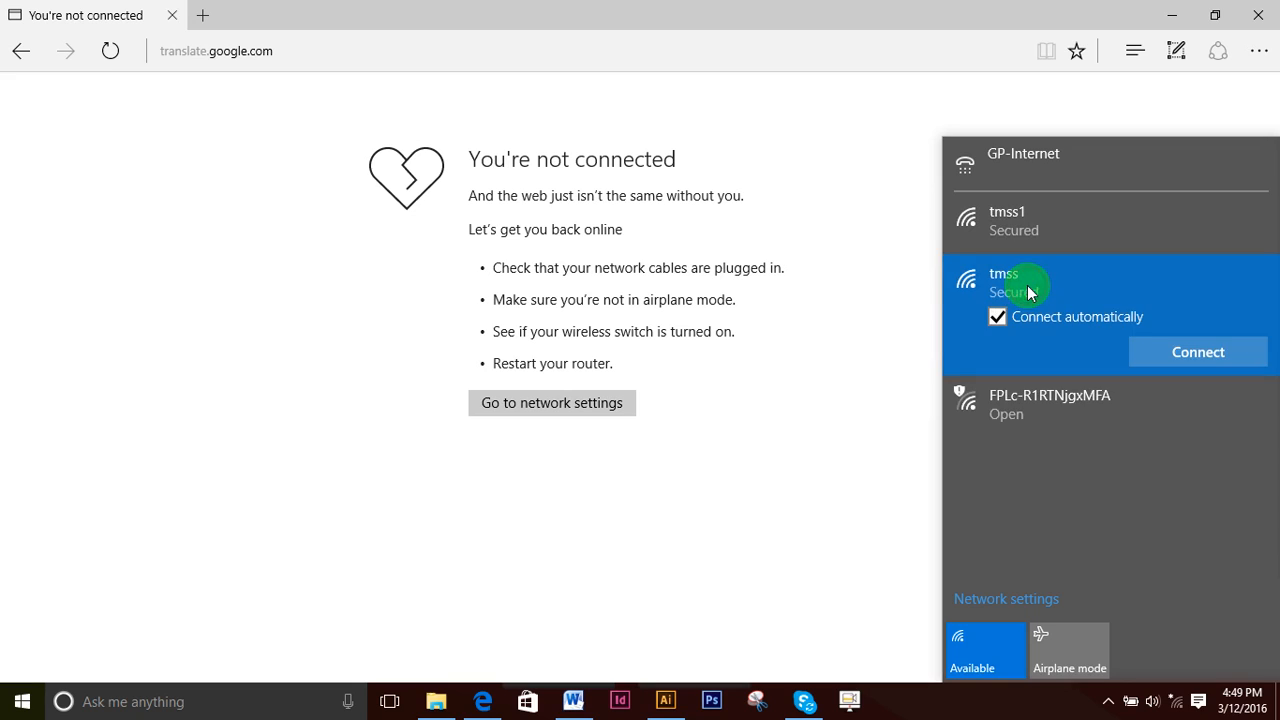
click(1166, 349)
click(1190, 438)
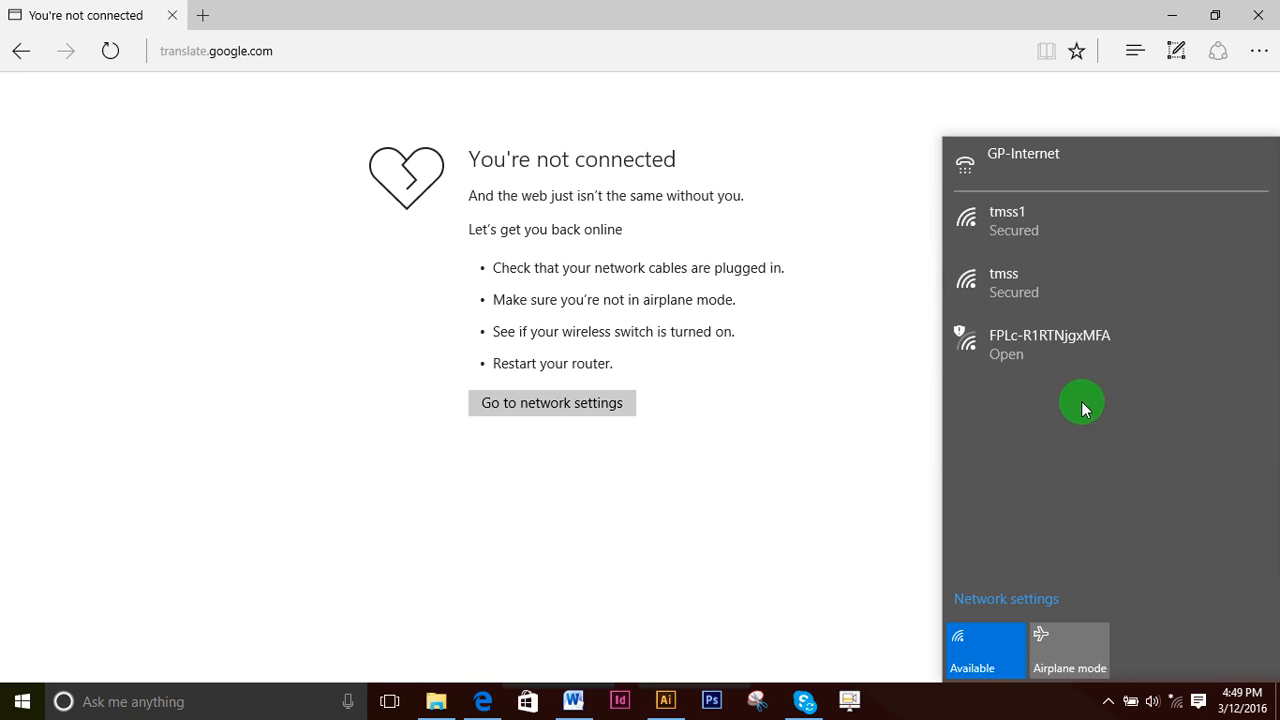
click(1053, 349)
click(1195, 461)
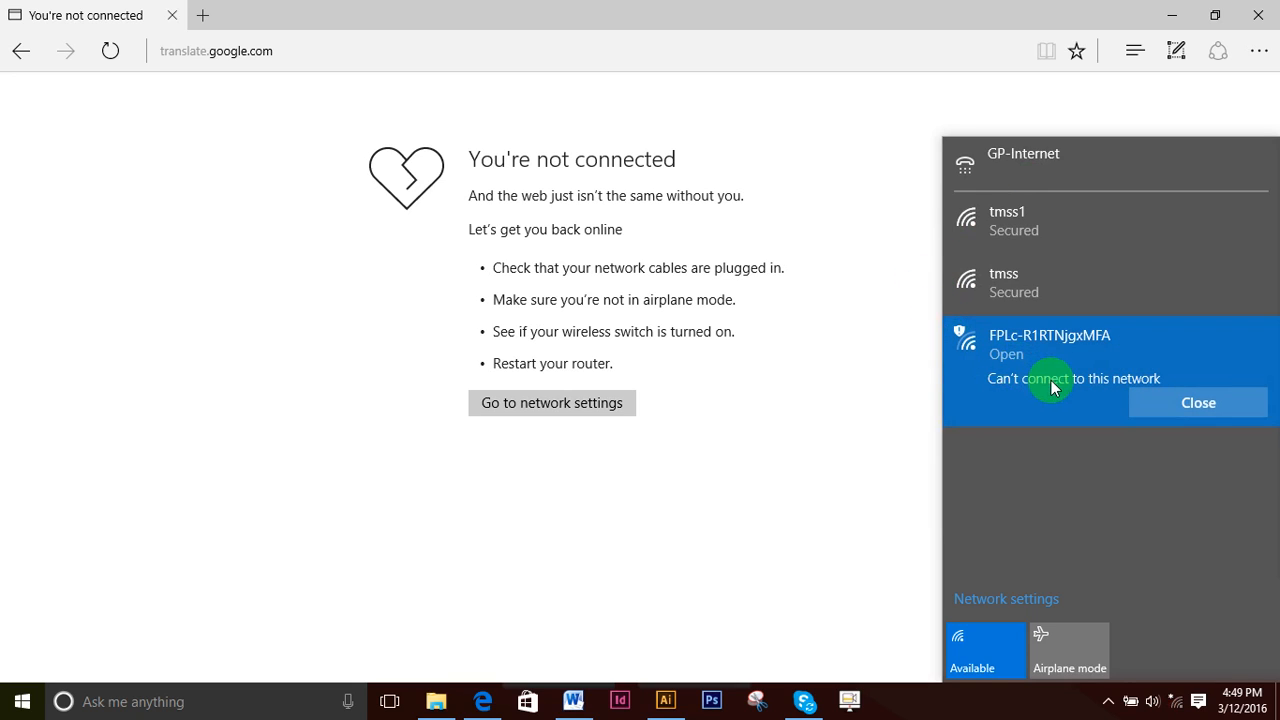
click(1197, 401)
click(876, 388)
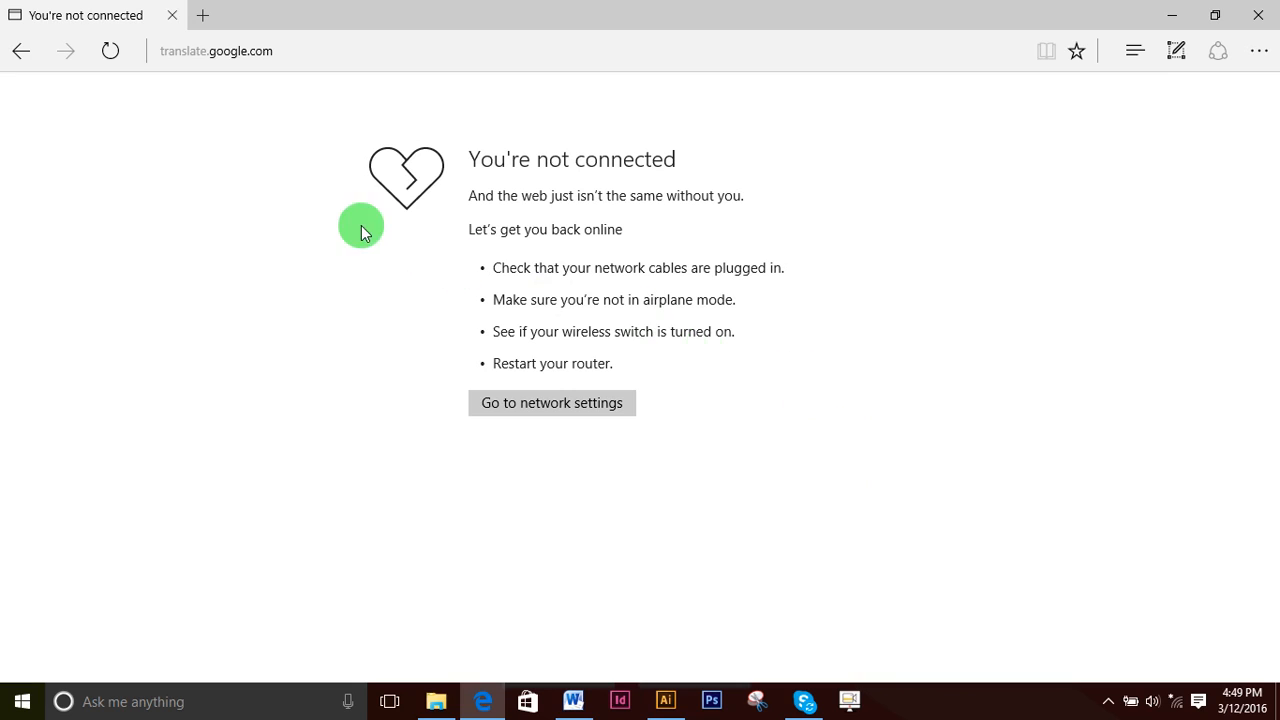
- Close the browser window and refresh the desktop several times
drag(371, 151, 811, 371)
click(826, 357)
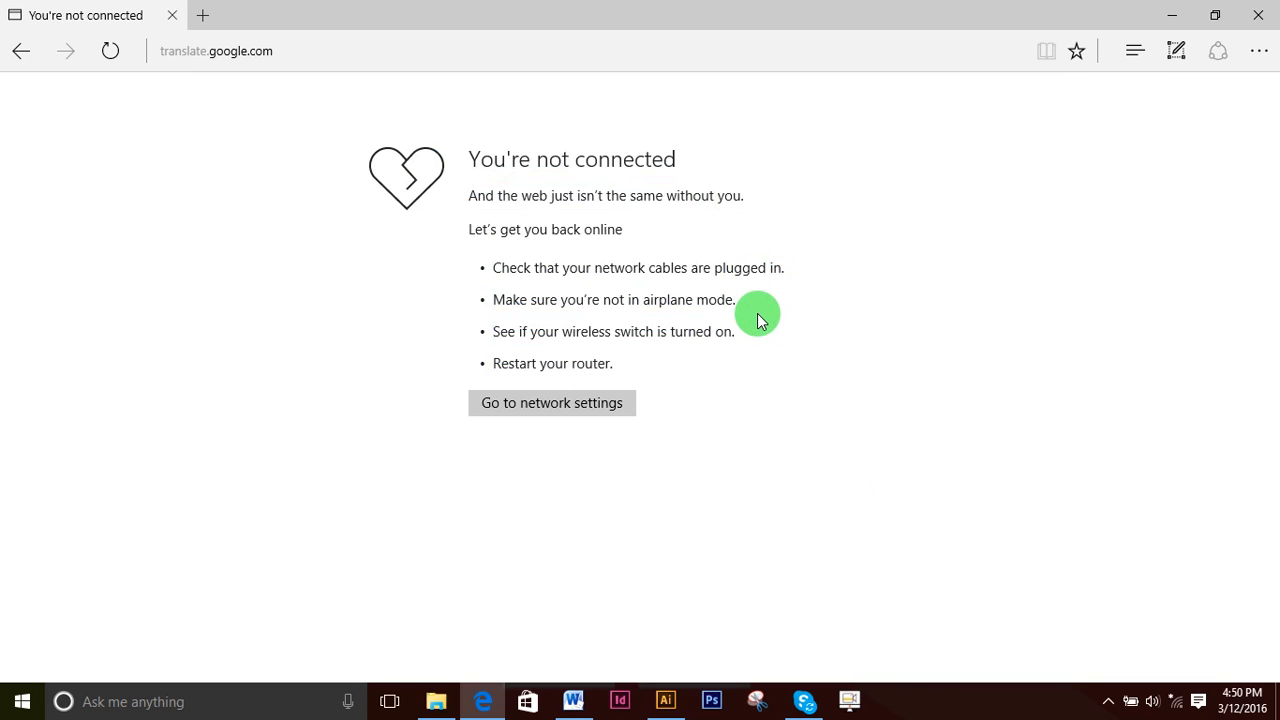
click(598, 55)
click(1258, 15)
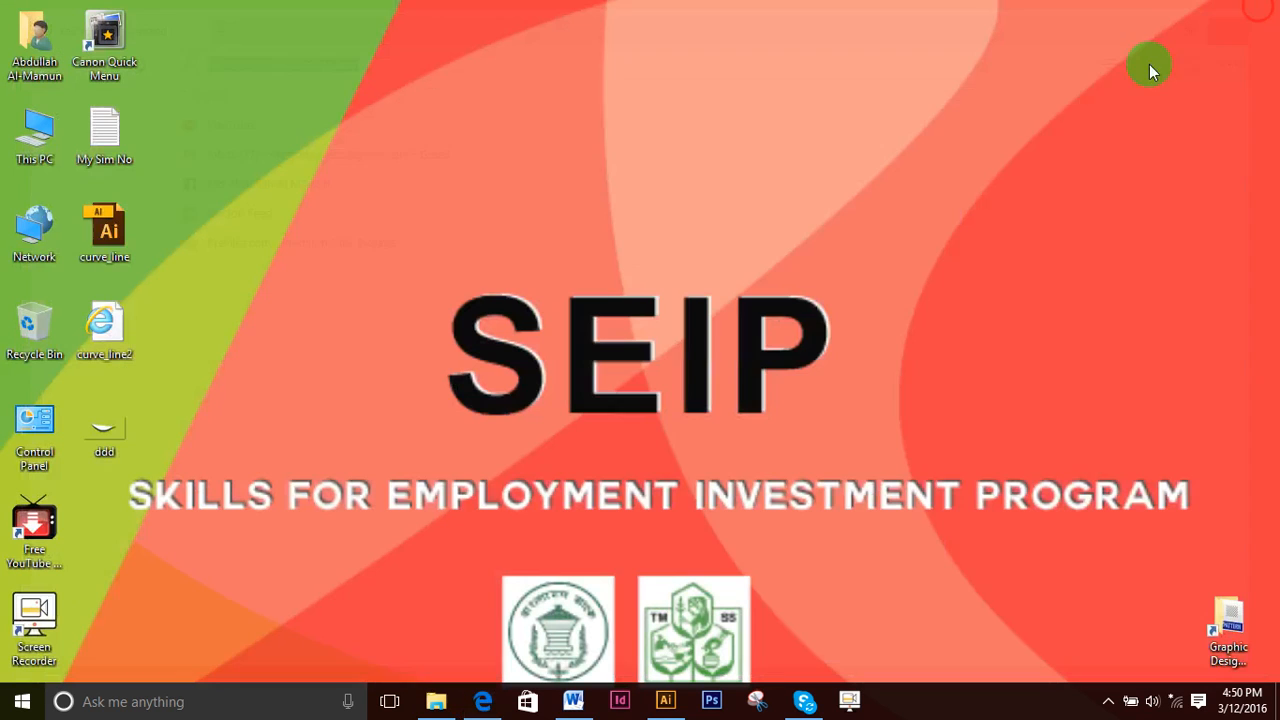
right_click(648, 231)
click(728, 288)
right_click(649, 234)
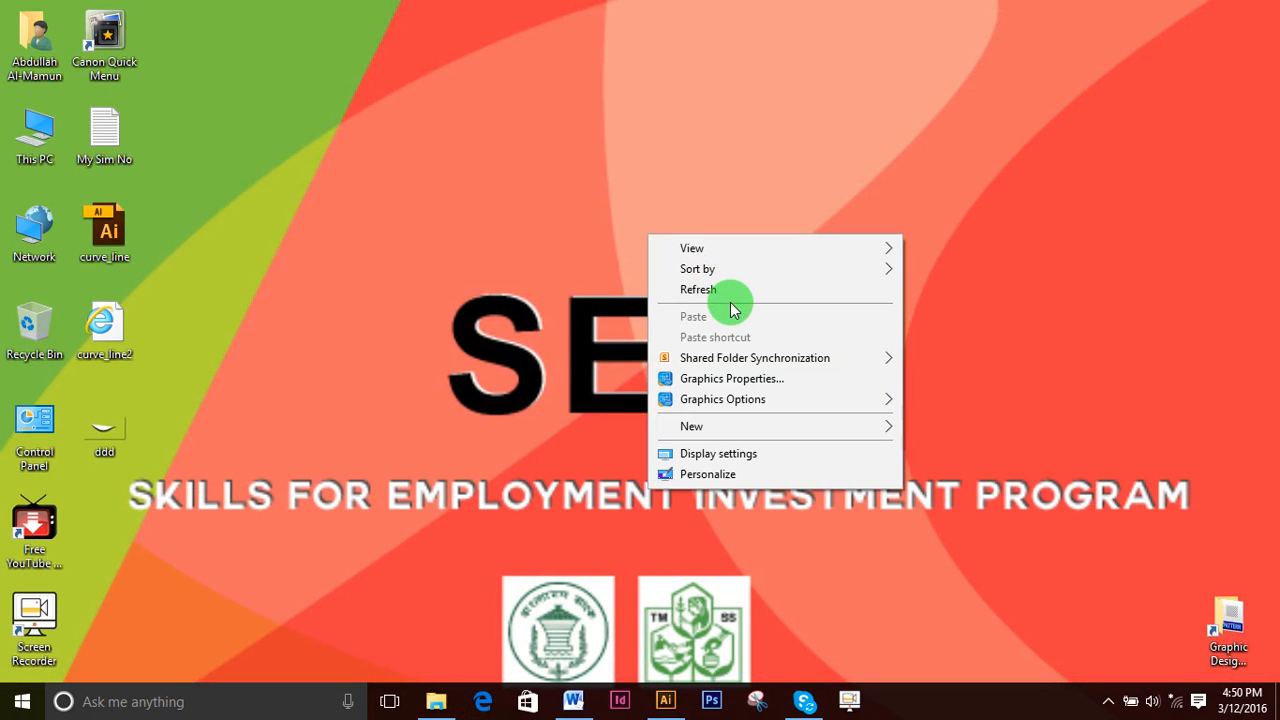
click(733, 288)
right_click(660, 240)
click(729, 287)
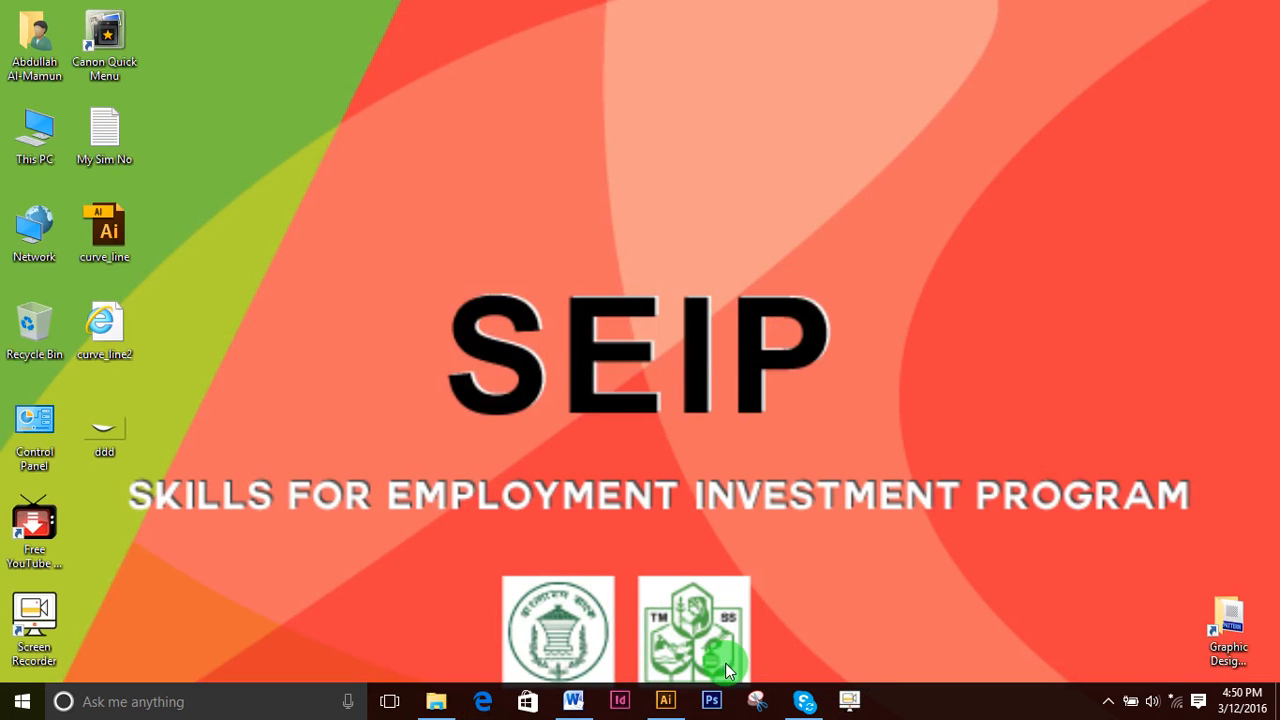
- Switch to Skype, view the group profile of SEIP GROUP, and close the profile
click(805, 698)
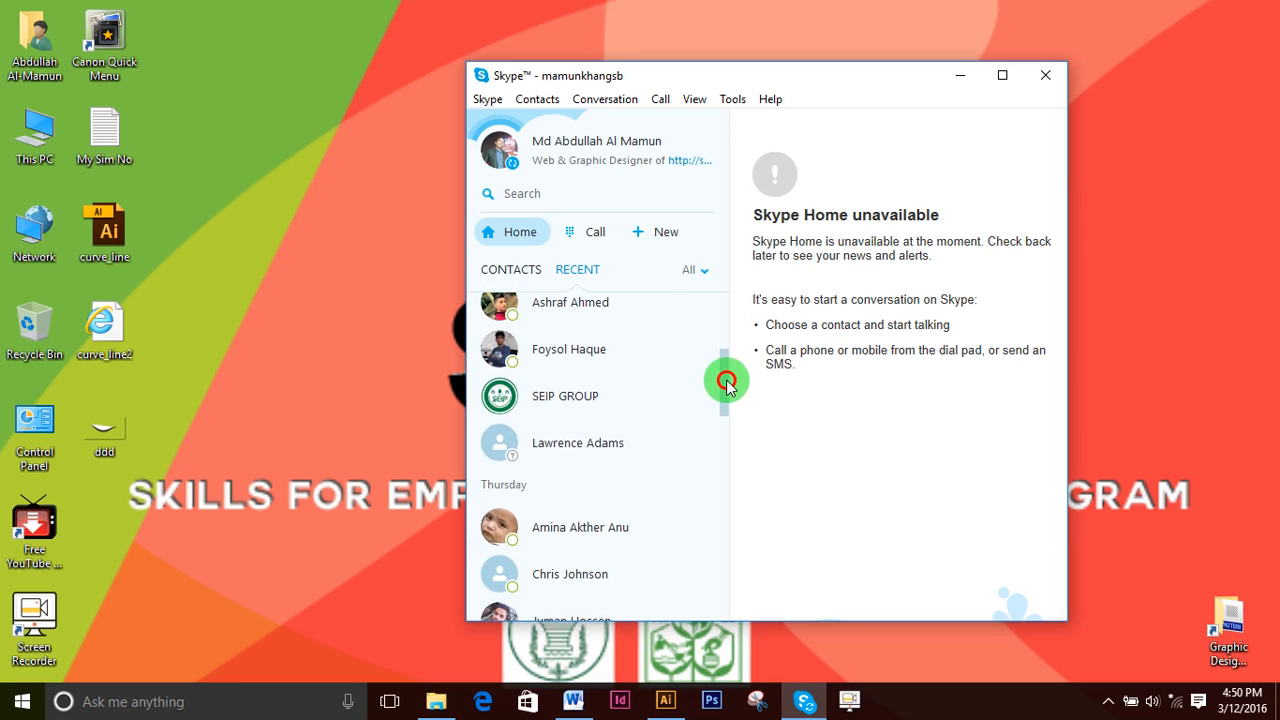
right_click(506, 395)
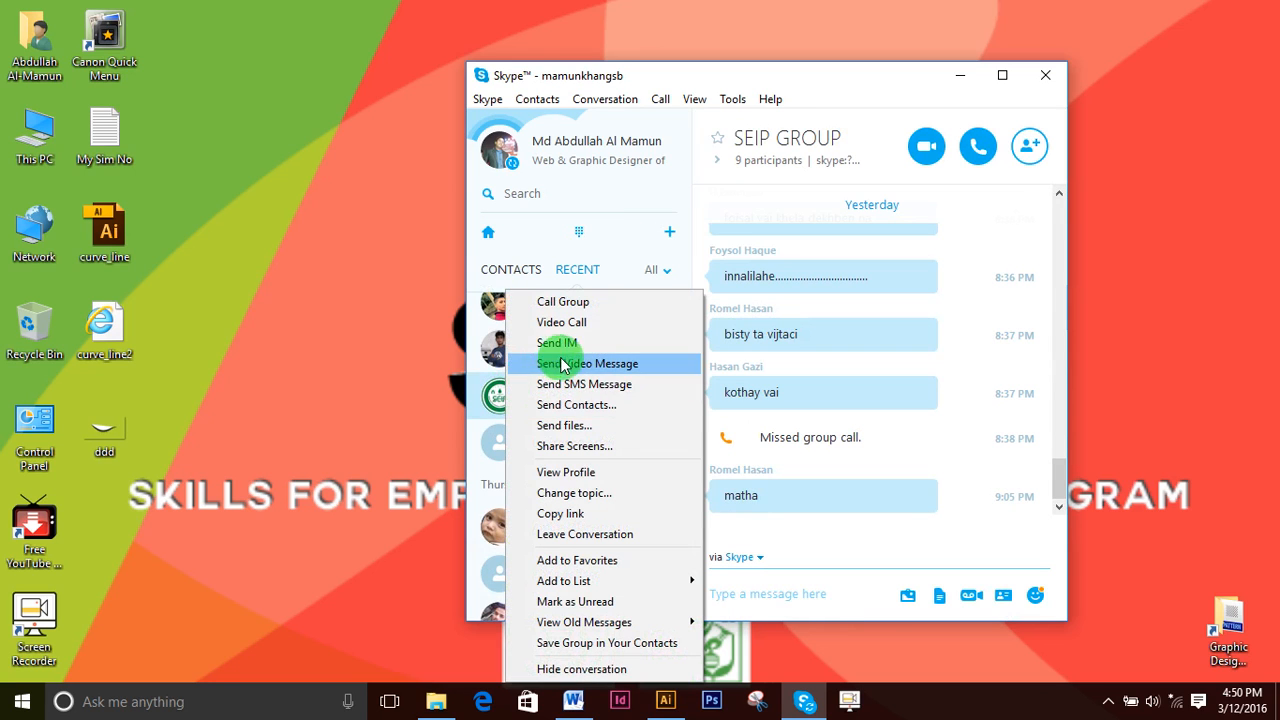
click(571, 473)
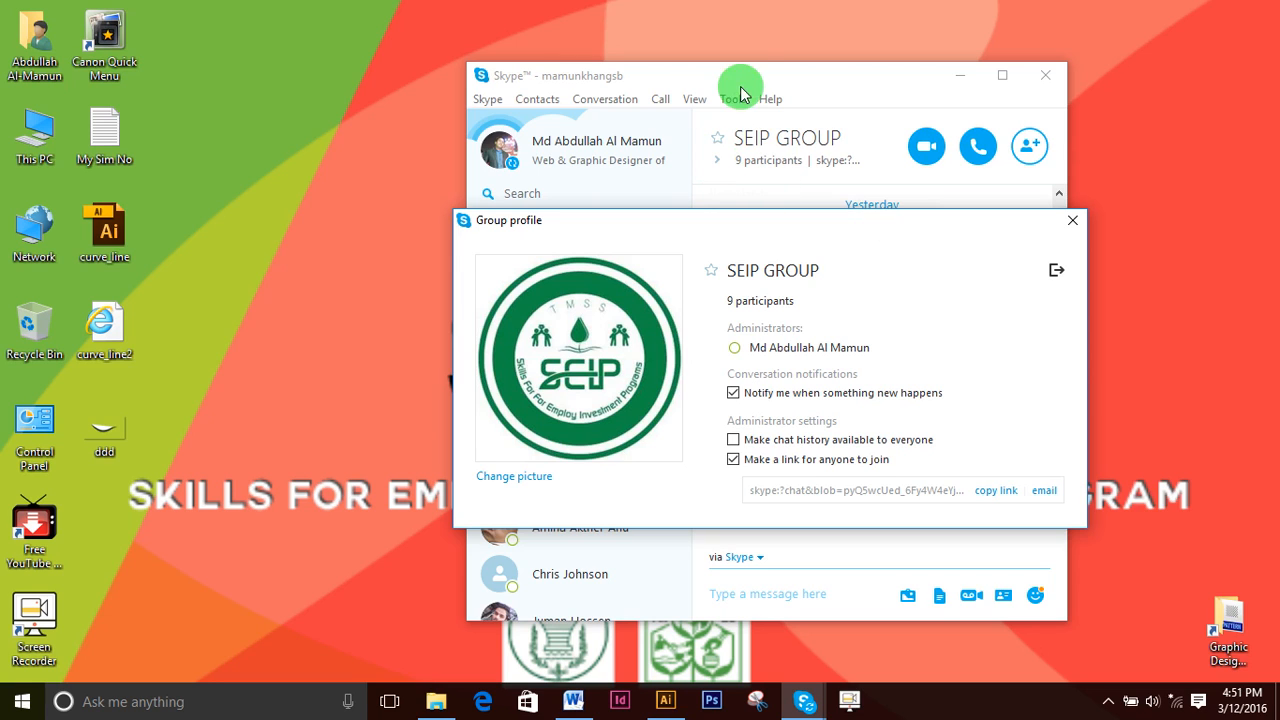
drag(810, 222, 809, 170)
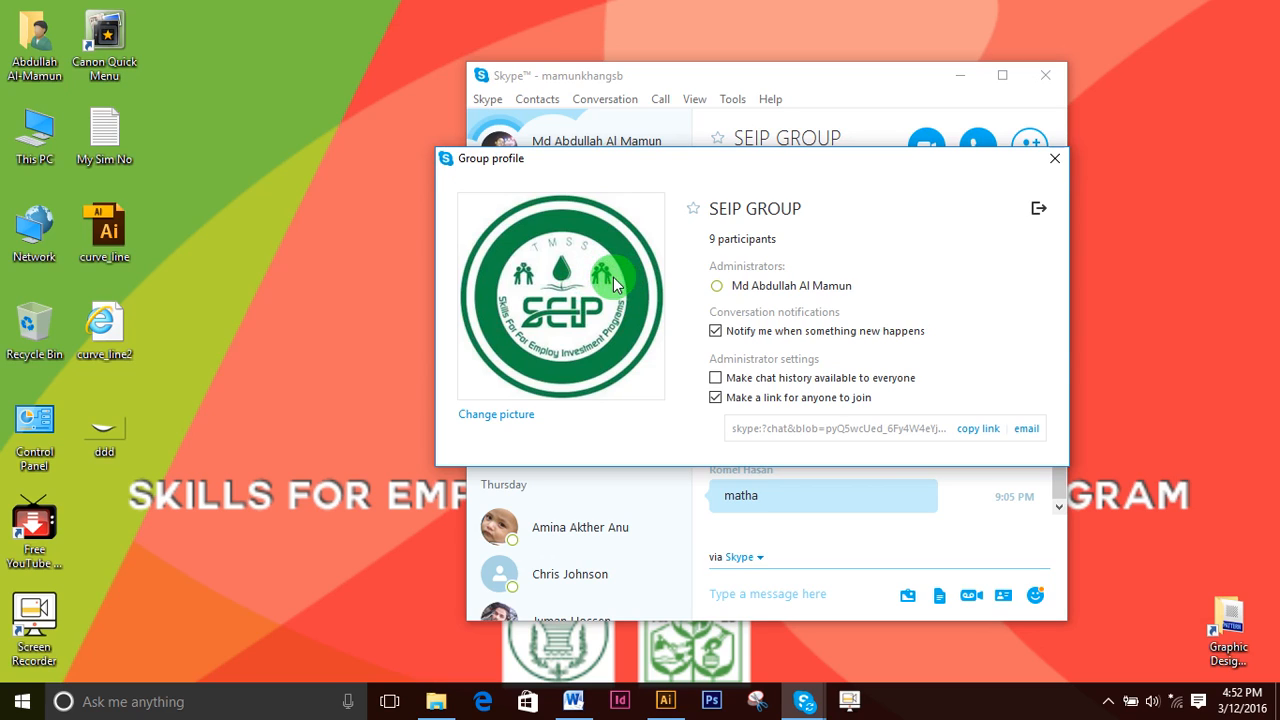
click(1055, 160)
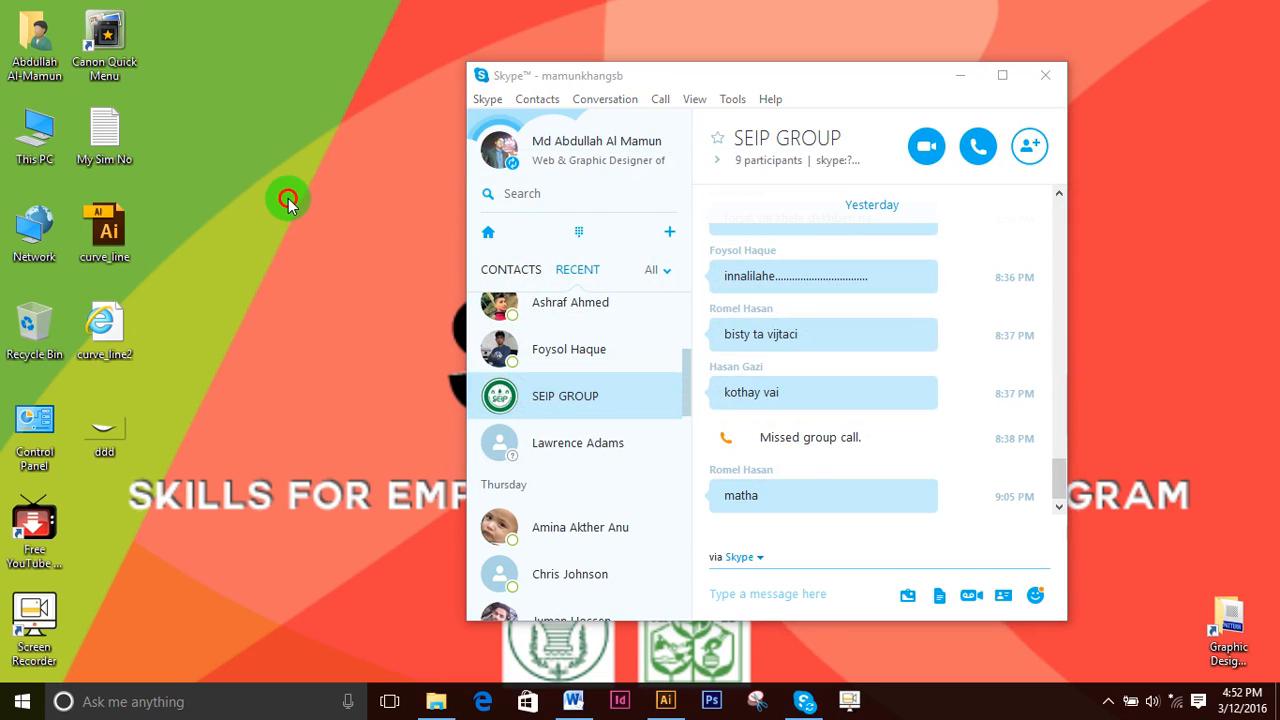
- Look through the older messages and photos in the SEIP GROUP conversation and return to the latest messages
scroll(777, 400, up, 5)
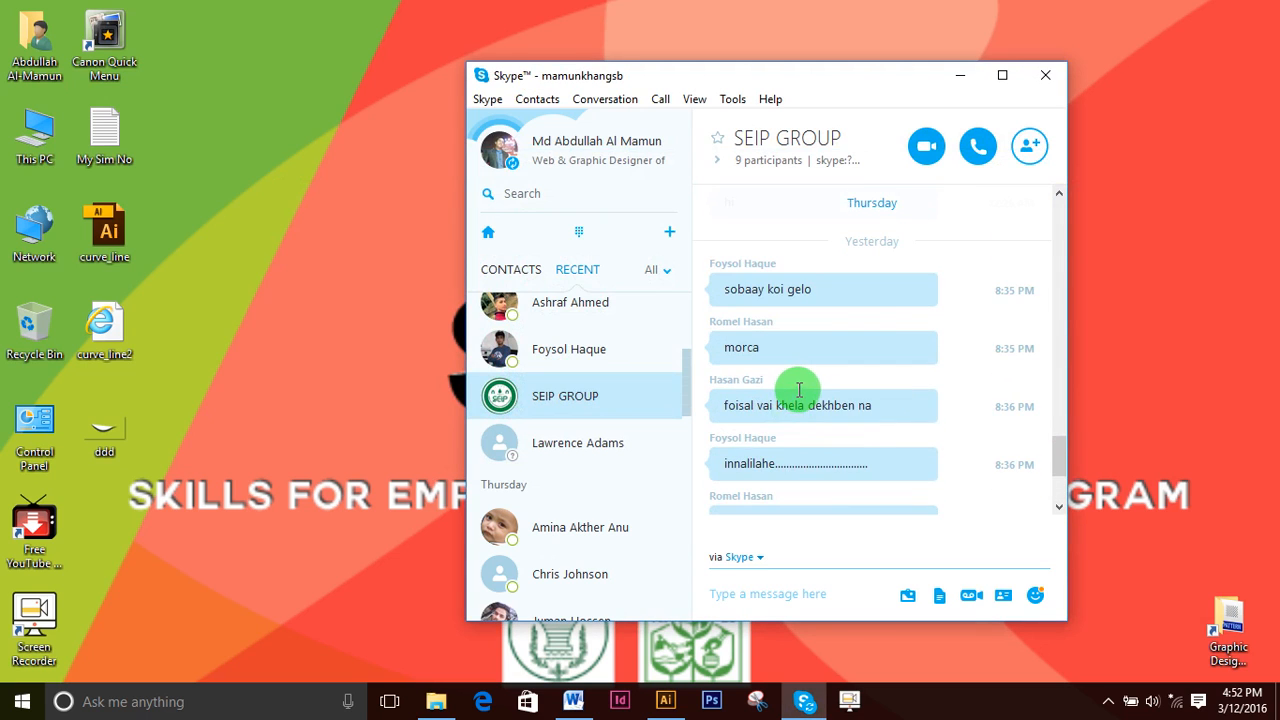
scroll(800, 390, up, 2)
scroll(974, 389, up, 3)
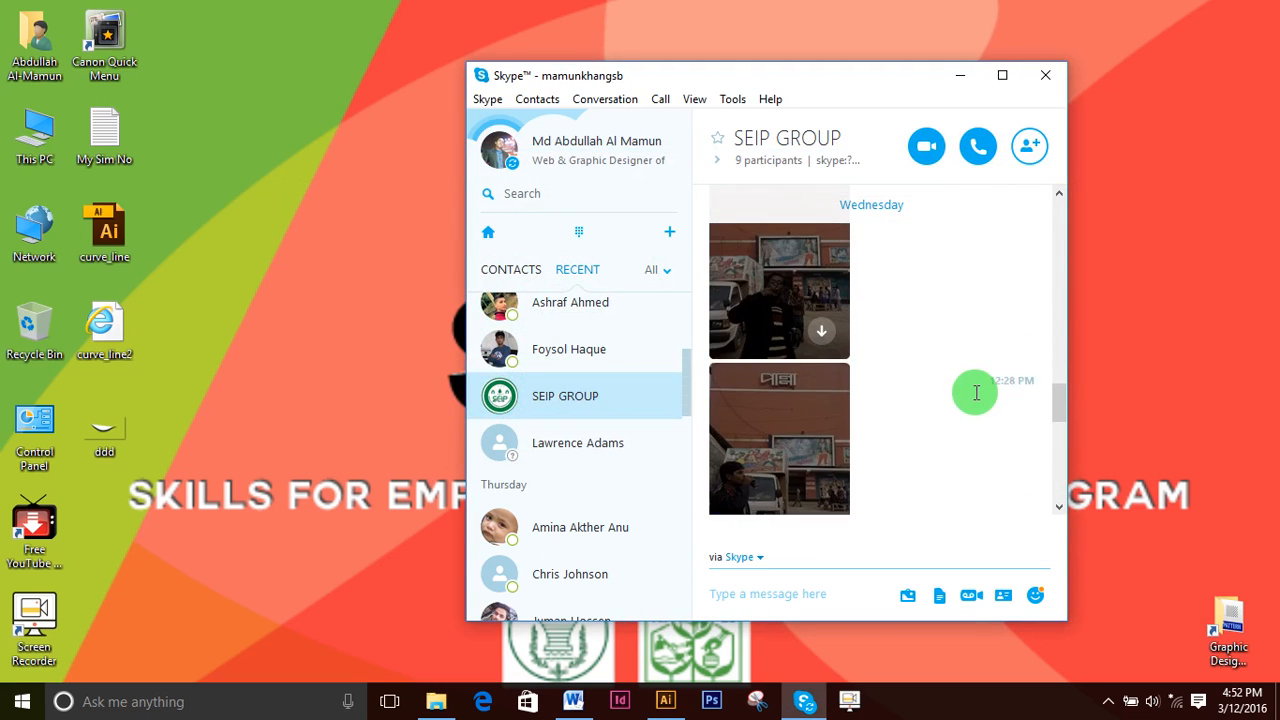
drag(1058, 395, 1068, 482)
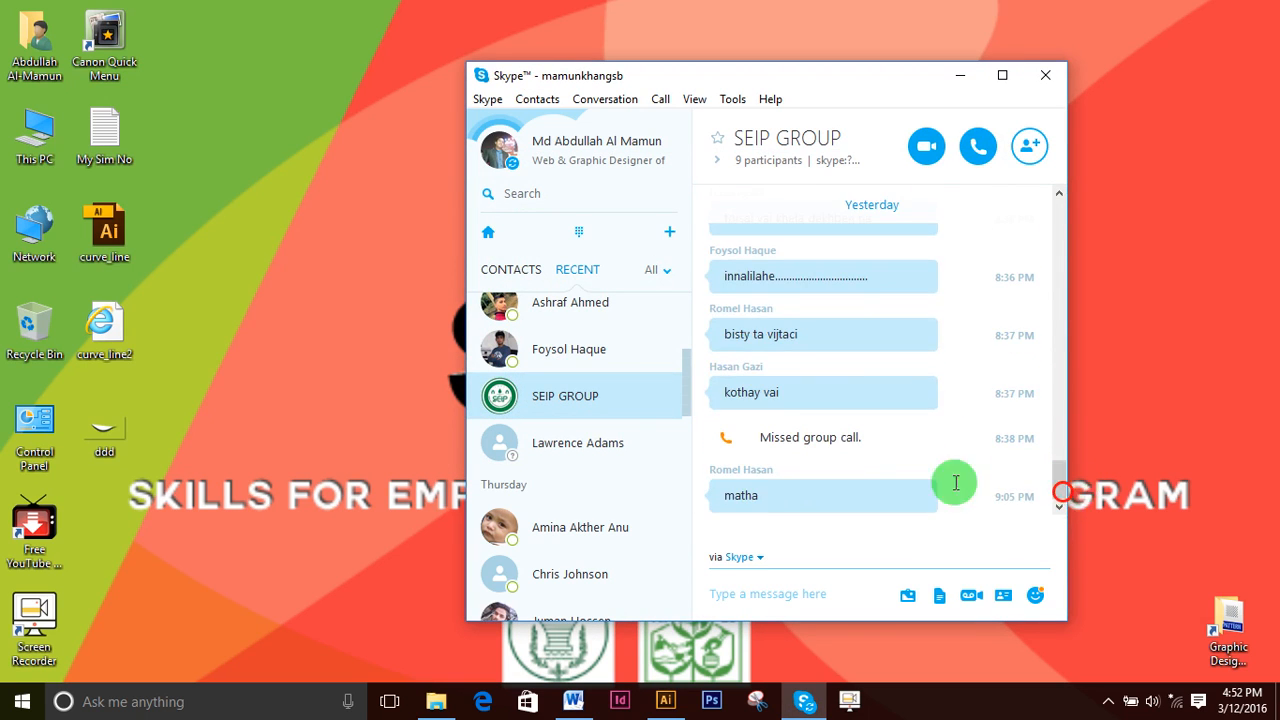
drag(777, 451, 880, 437)
click(880, 437)
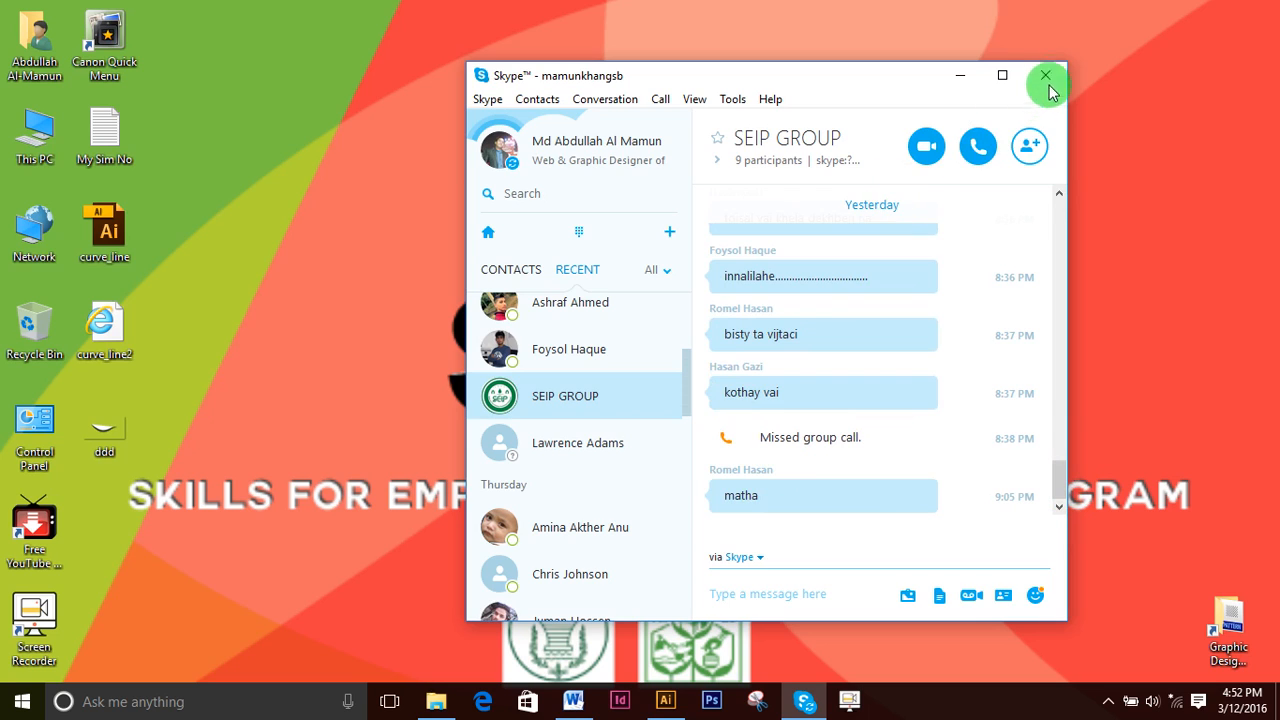
- Close the Skype window and refresh the desktop
click(1045, 75)
right_click(531, 233)
click(603, 286)
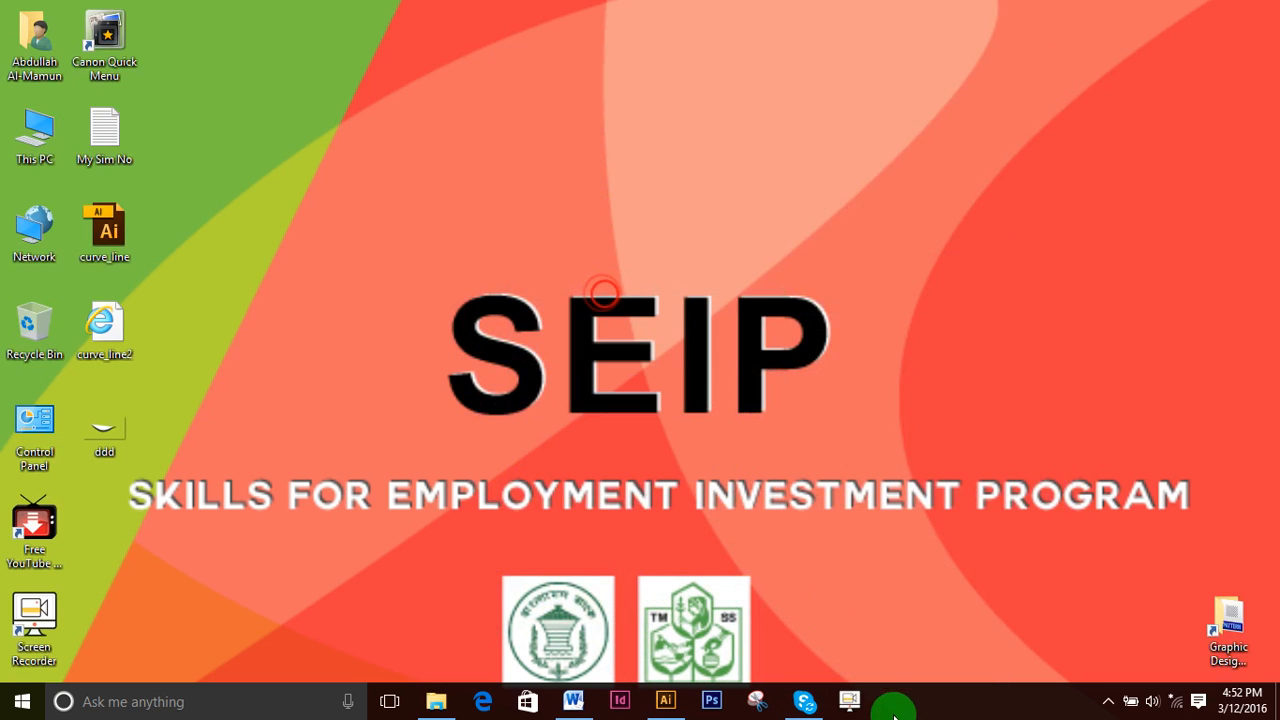
click(808, 704)
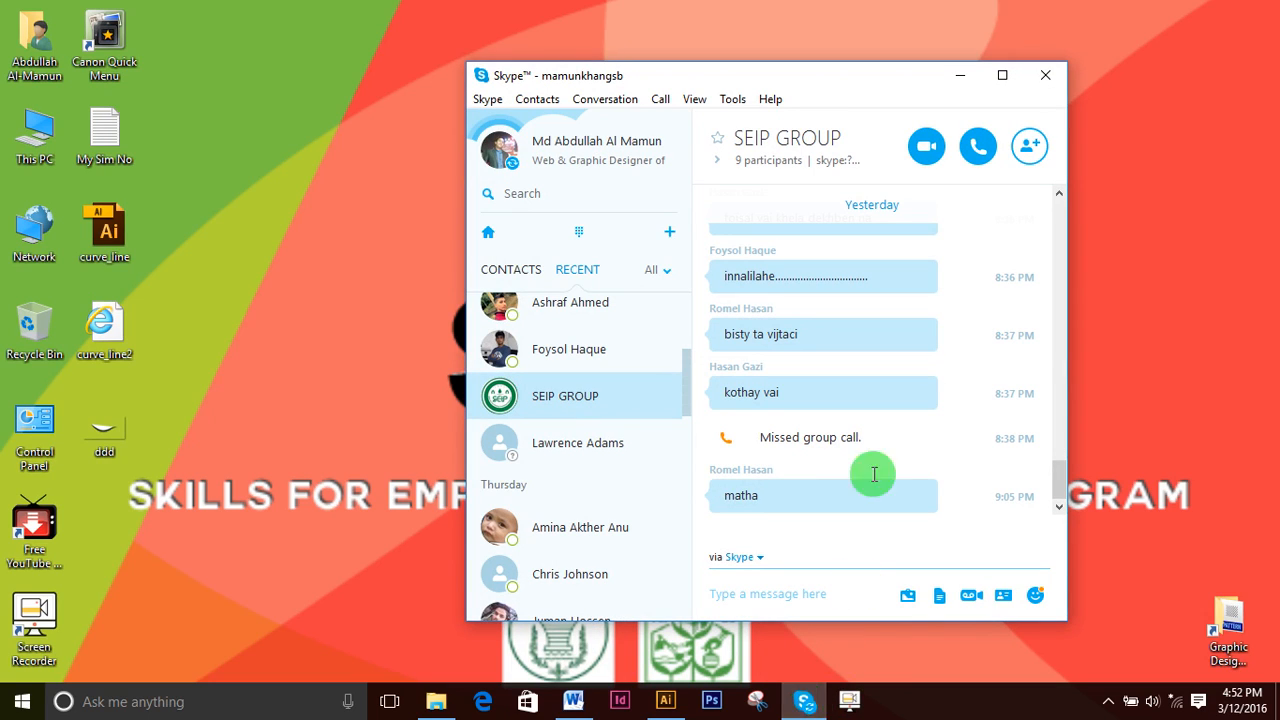
click(1050, 74)
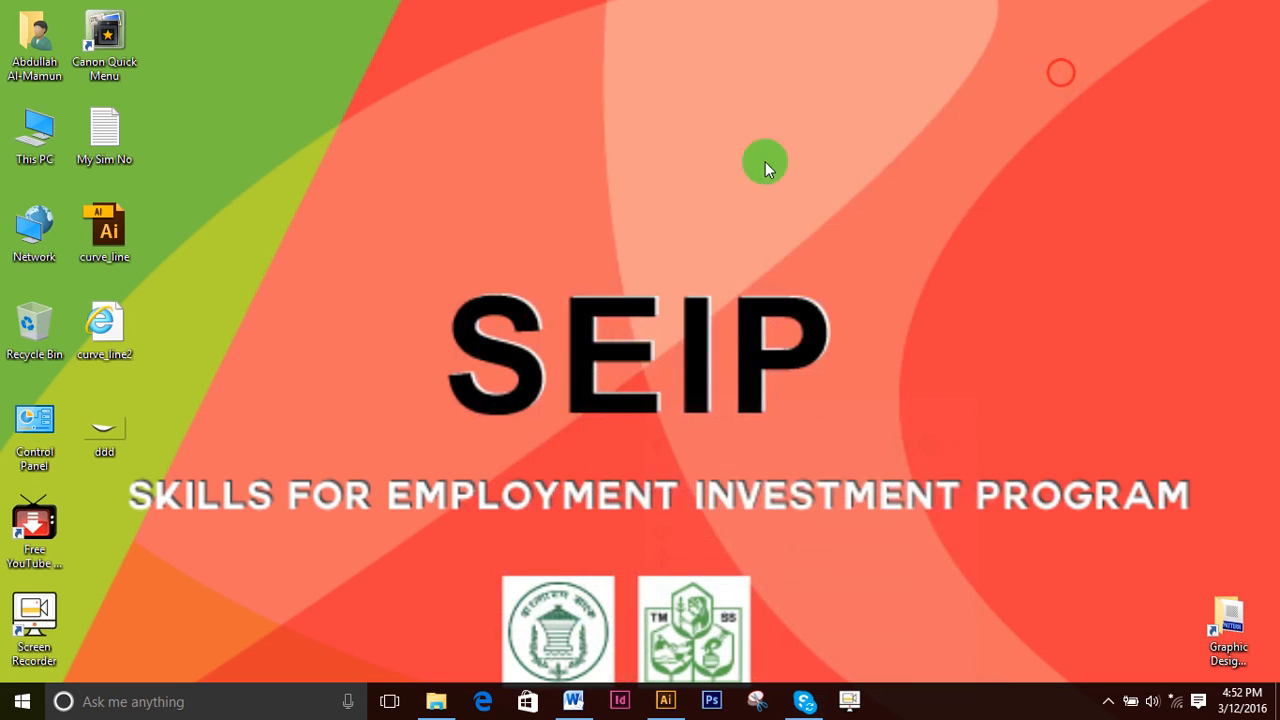
right_click(623, 177)
click(690, 231)
- Switch to Illustrator and draw a black square about 1.1 in wide near the middle of the artboard with the Rectangle tool
click(665, 700)
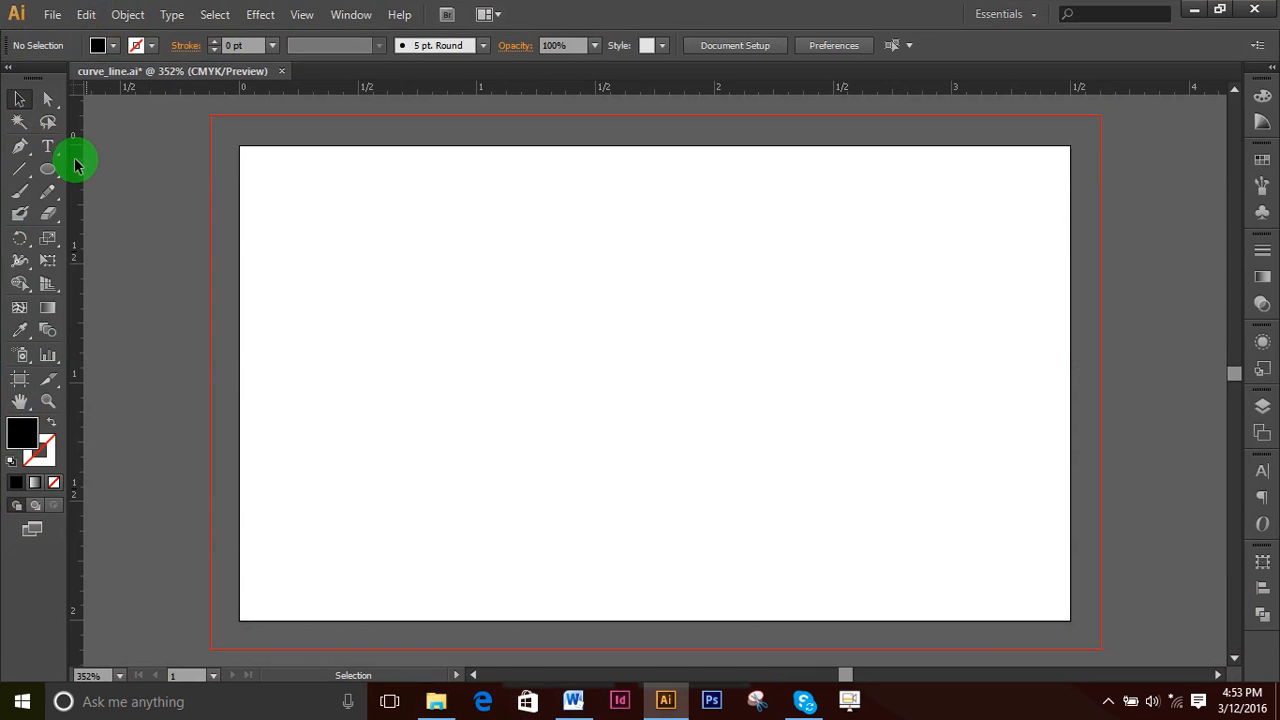
click(21, 191)
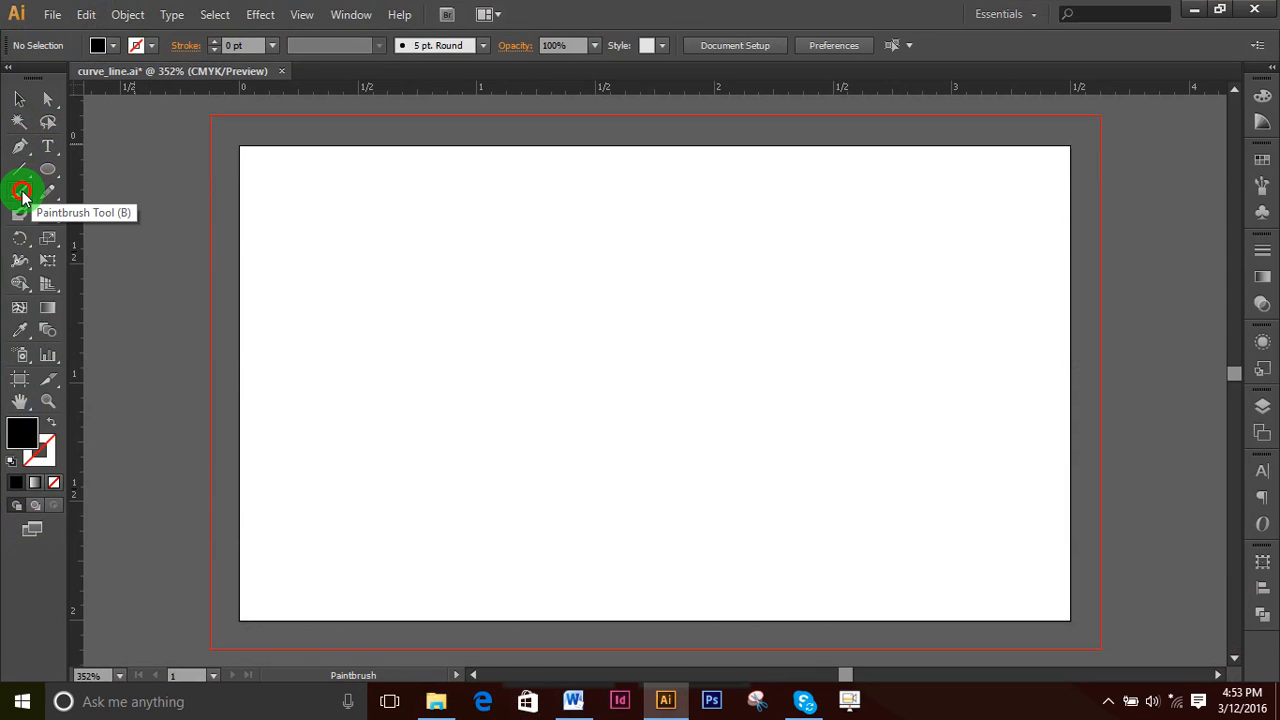
click(21, 169)
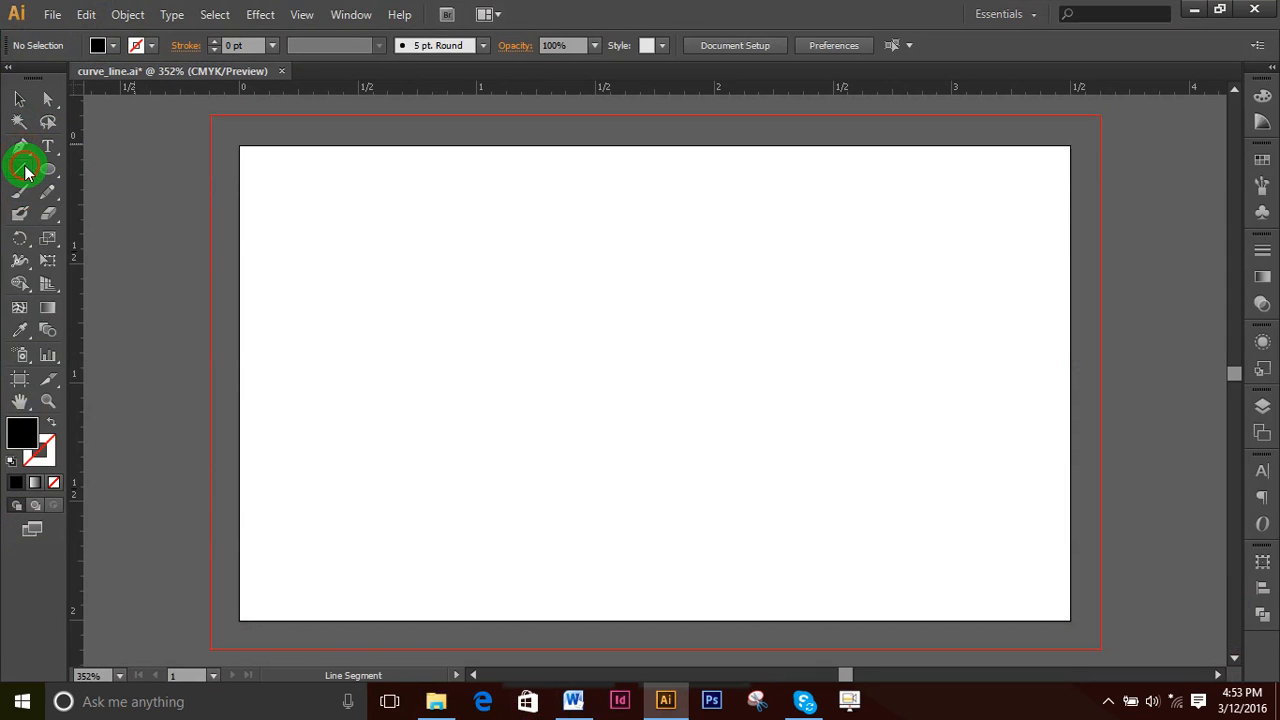
click(48, 170)
click(24, 147)
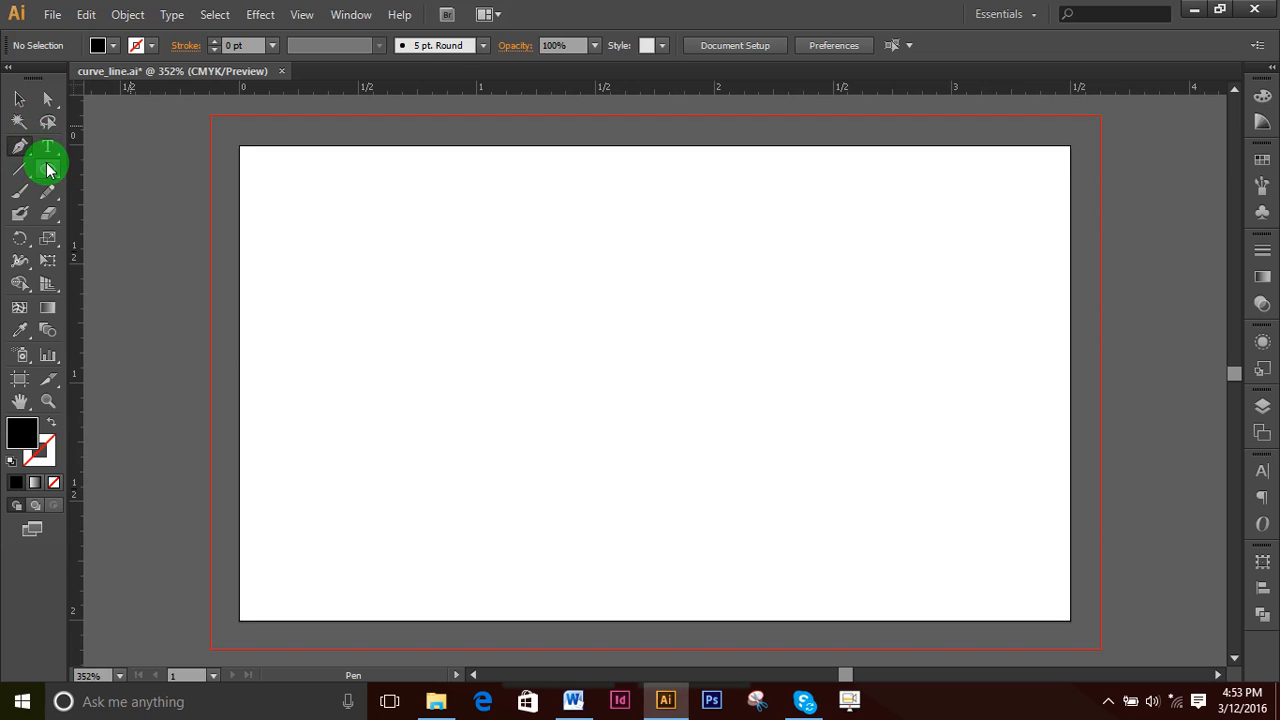
drag(48, 170, 128, 171)
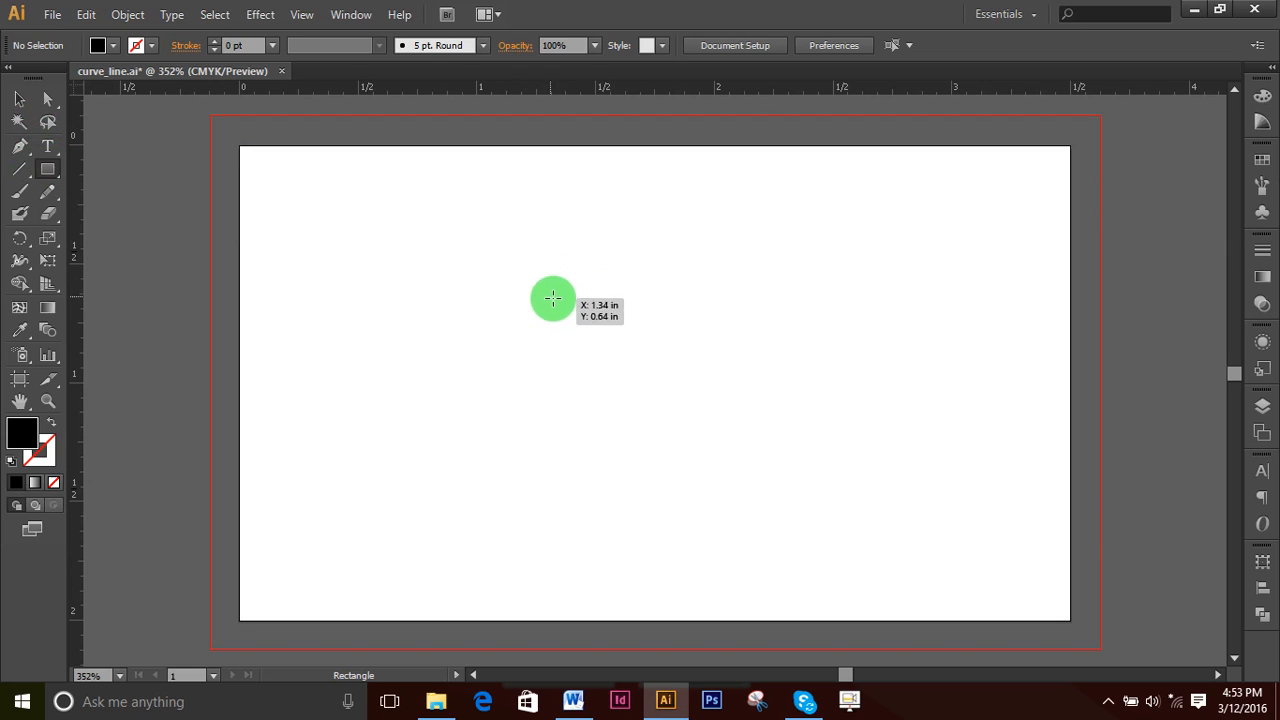
drag(486, 264, 743, 395)
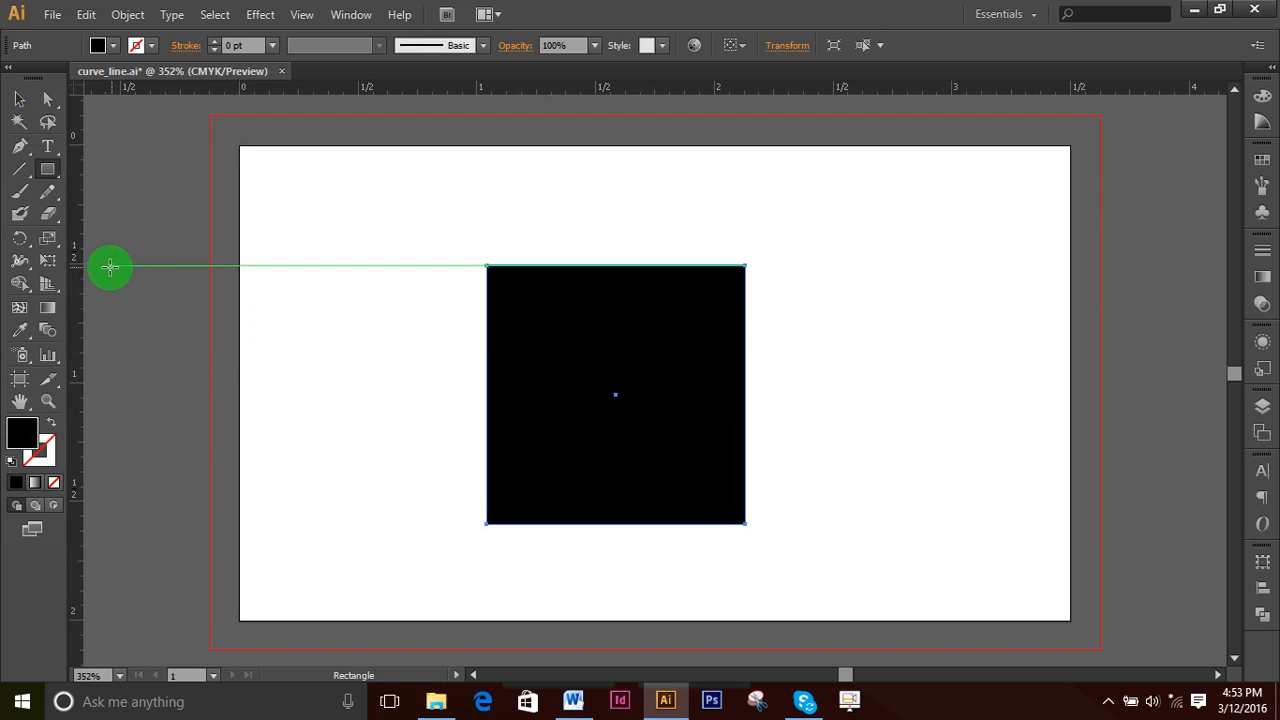
- Convert all four corners of the black square to smooth curves with the Convert Anchor Point tool, forming a rounded blob
click(47, 170)
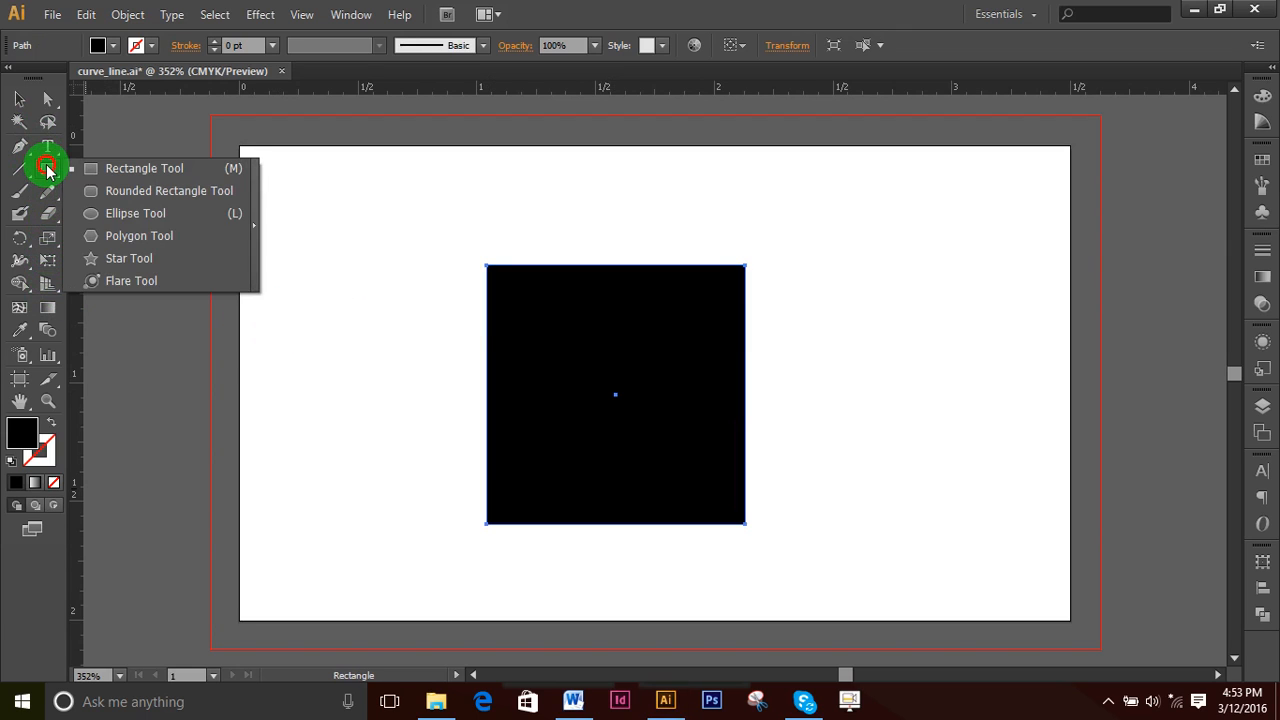
mouse_move(20, 167)
mouse_down()
mouse_move(100, 218)
mouse_move(16, 166)
mouse_move(66, 172)
mouse_move(19, 168)
mouse_up()
click(20, 170)
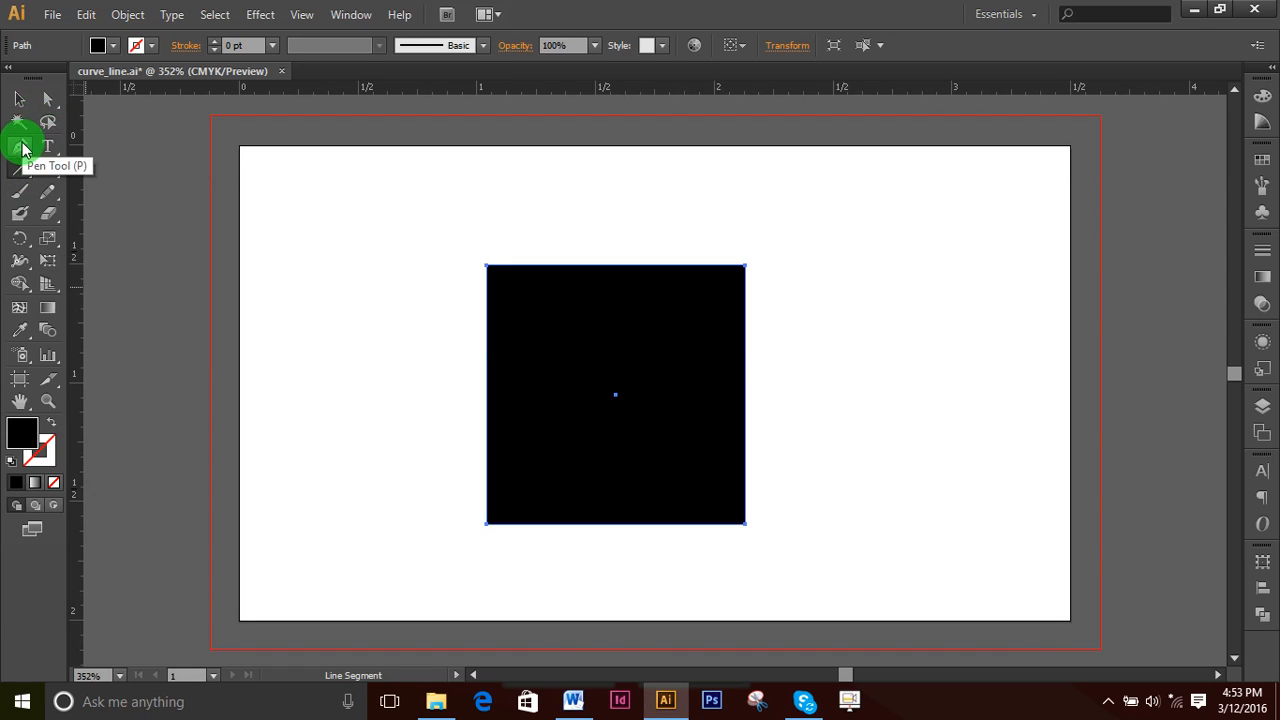
drag(20, 145, 95, 210)
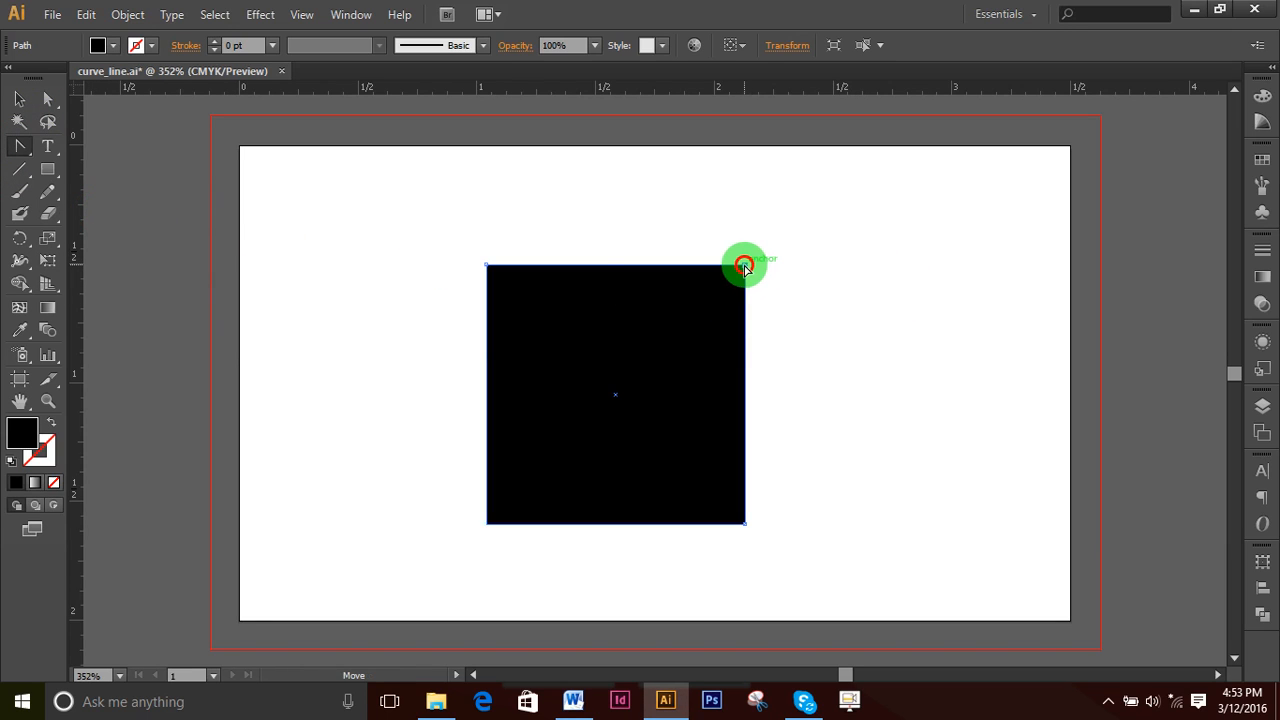
drag(744, 265, 846, 320)
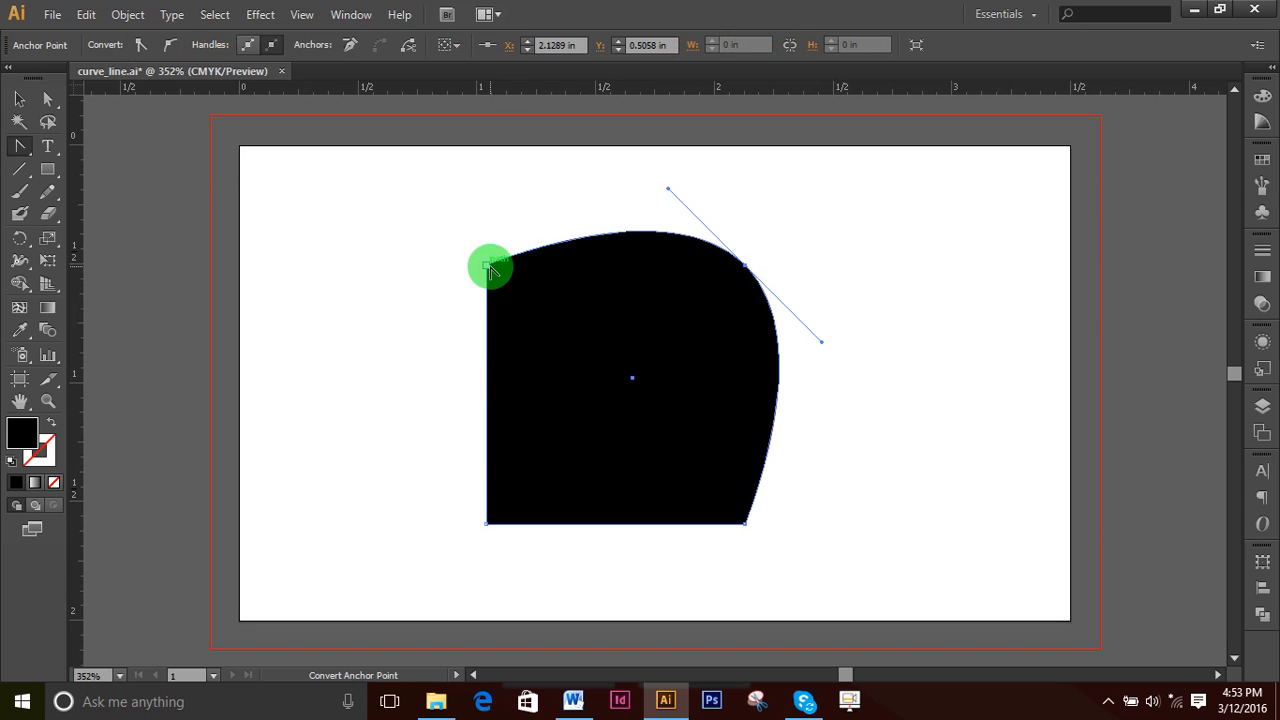
drag(489, 268, 560, 189)
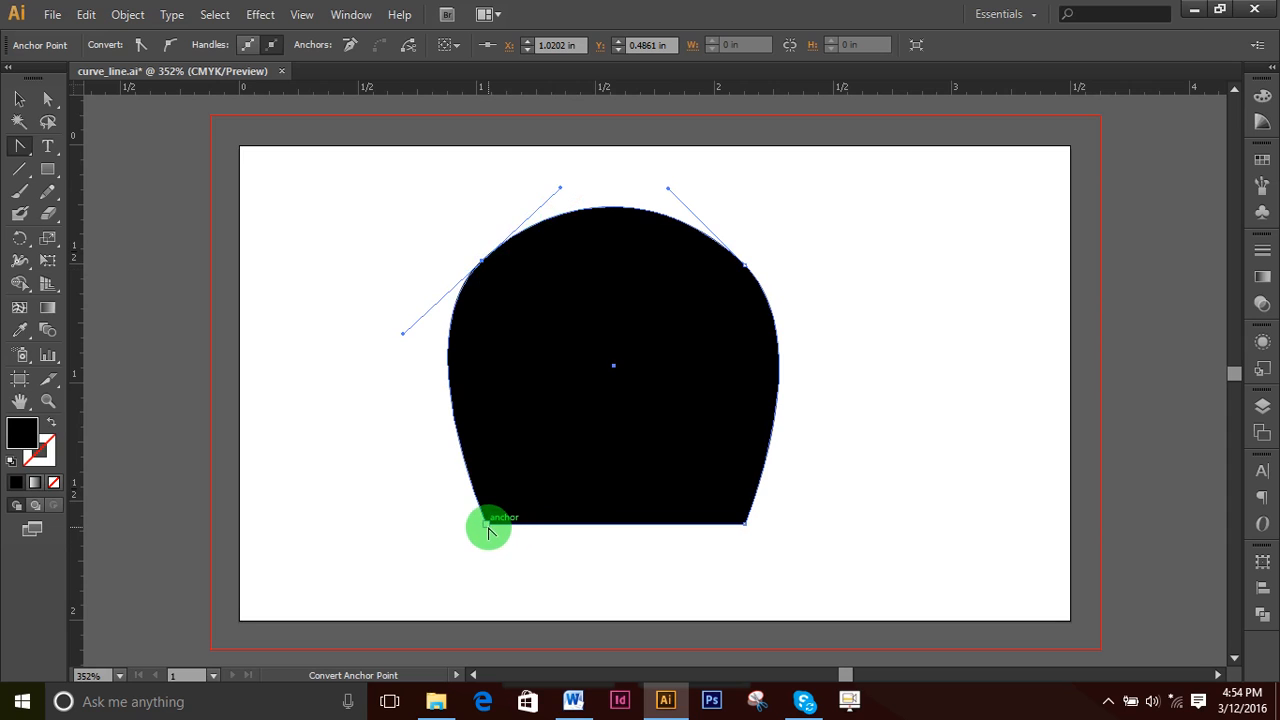
drag(488, 530, 384, 463)
mouse_move(744, 526)
mouse_down()
mouse_move(791, 503)
mouse_move(757, 569)
mouse_move(689, 587)
mouse_up()
- Select the rounded black shape and delete it from the artboard
click(871, 449)
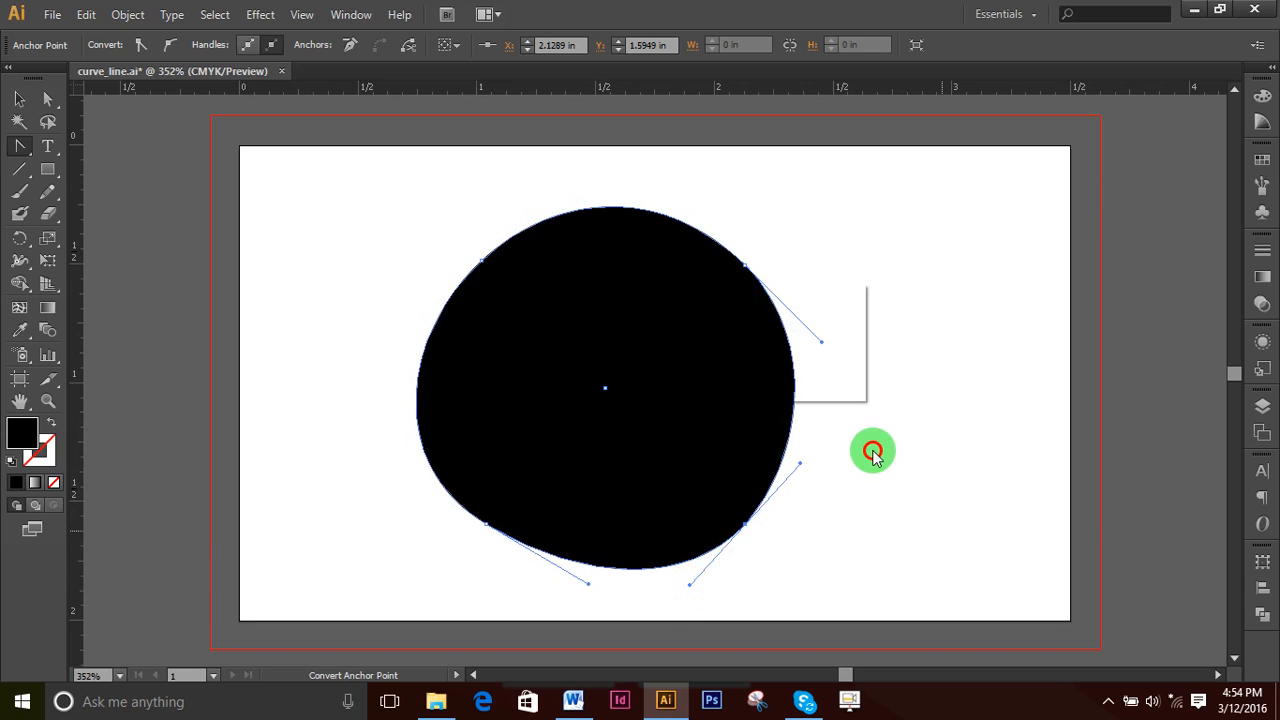
click(449, 217)
click(823, 371)
click(237, 172)
click(19, 99)
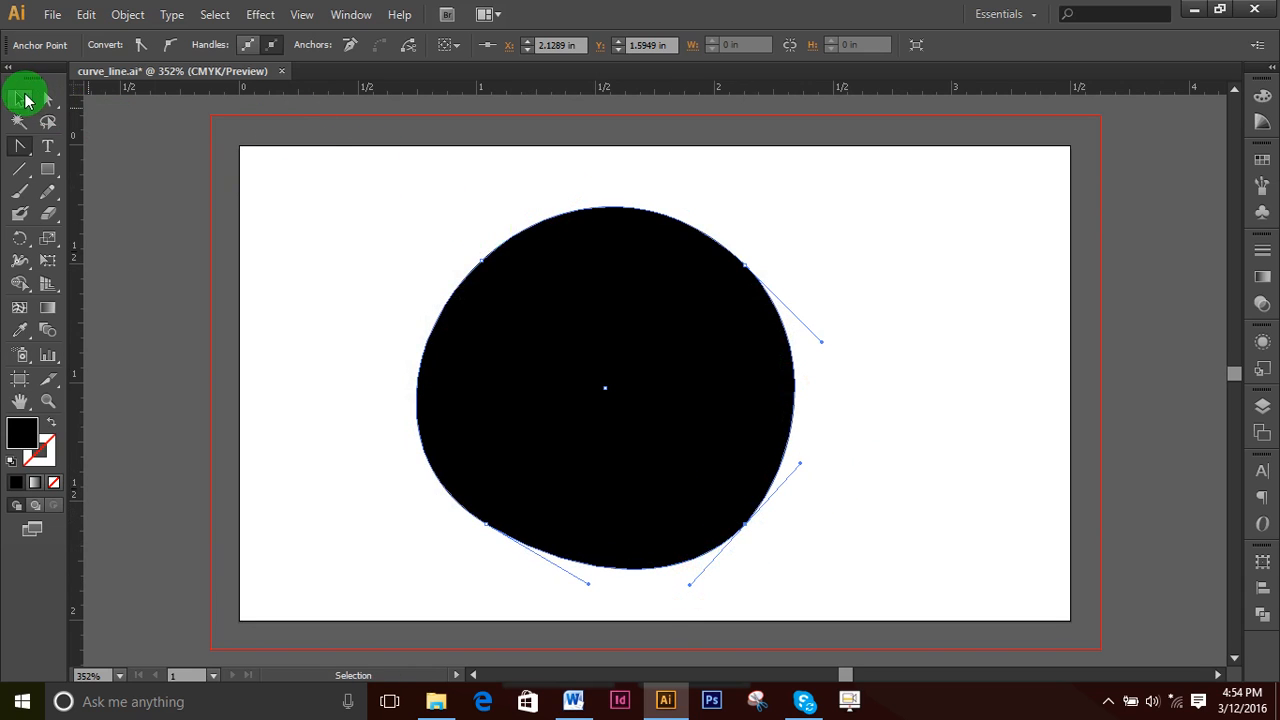
drag(373, 191, 916, 570)
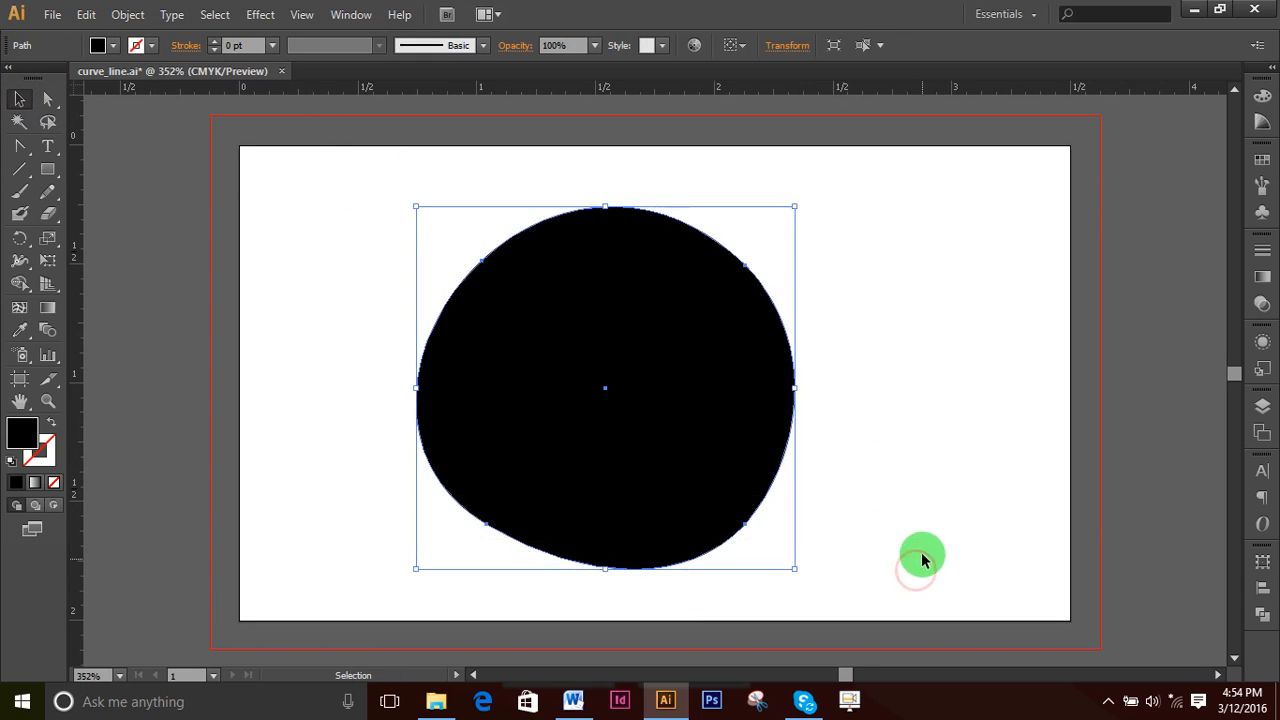
key(Delete)
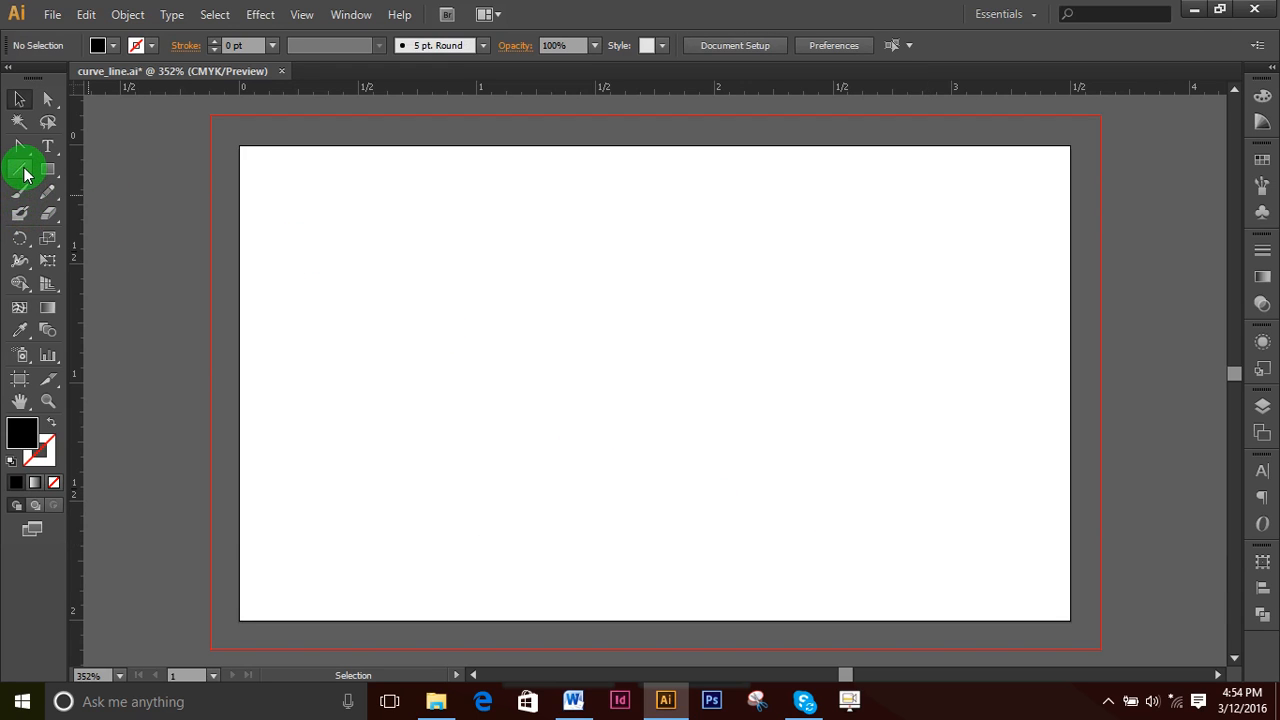
- Draw an open S-shaped Pen path with three anchors, the middle at about X 1.78, Y 0.65 in and the end at about X 3.11, Y 1.44 in
drag(24, 168, 92, 150)
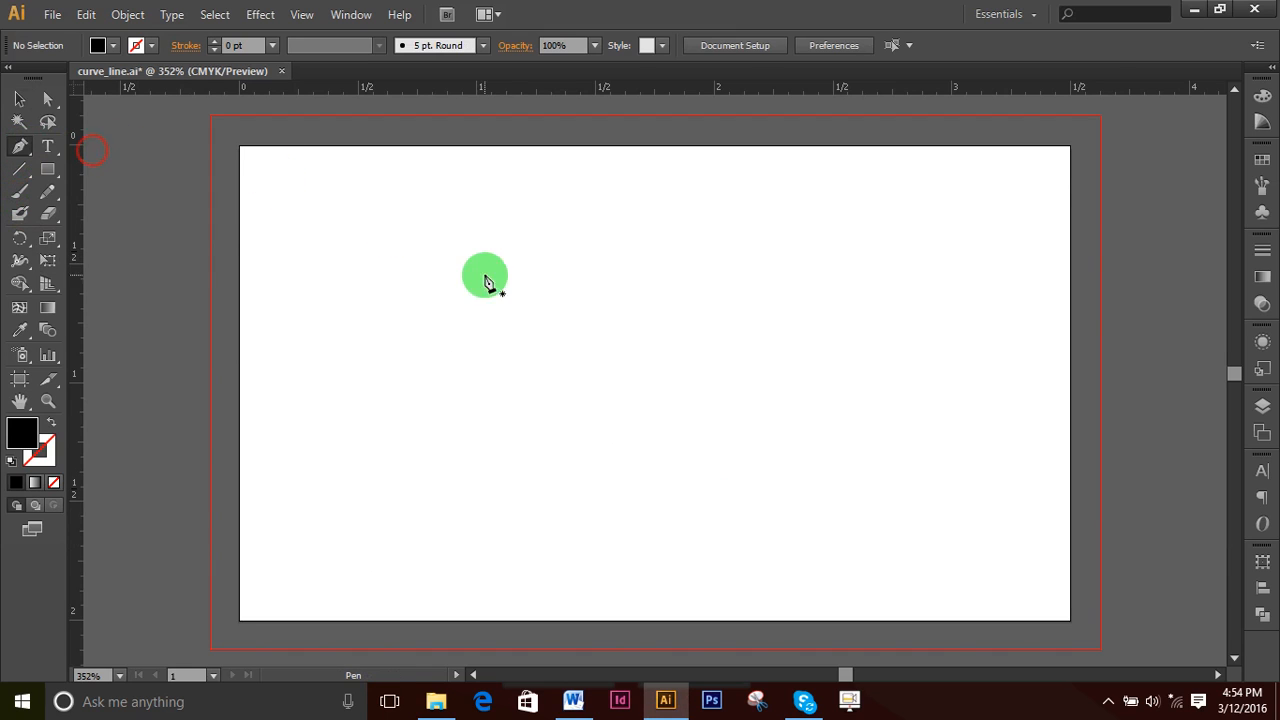
click(352, 299)
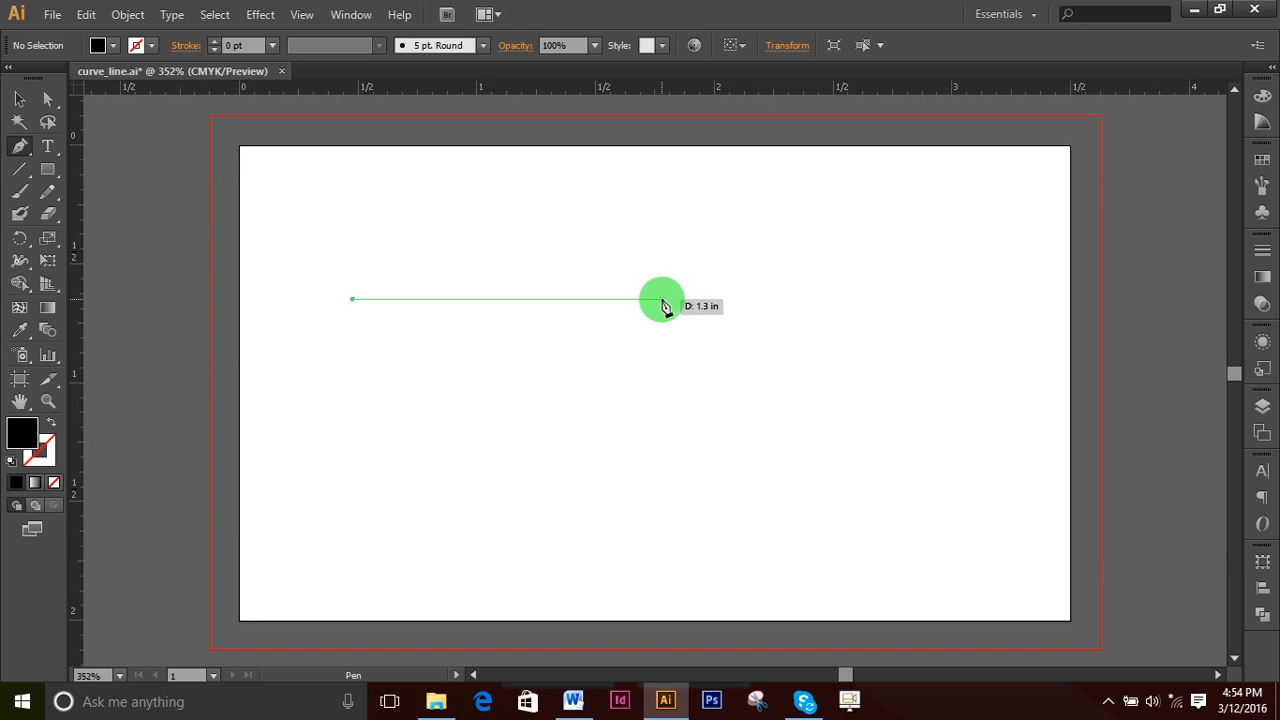
drag(661, 300, 848, 449)
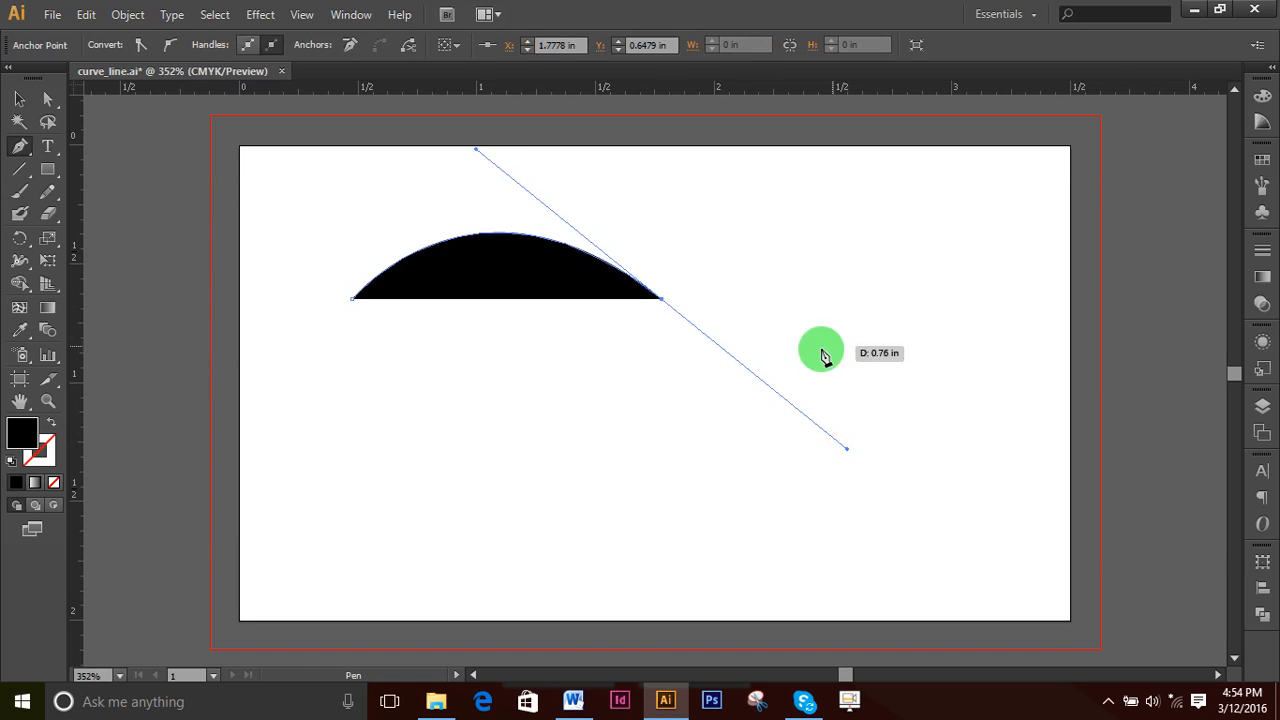
drag(974, 487, 1032, 492)
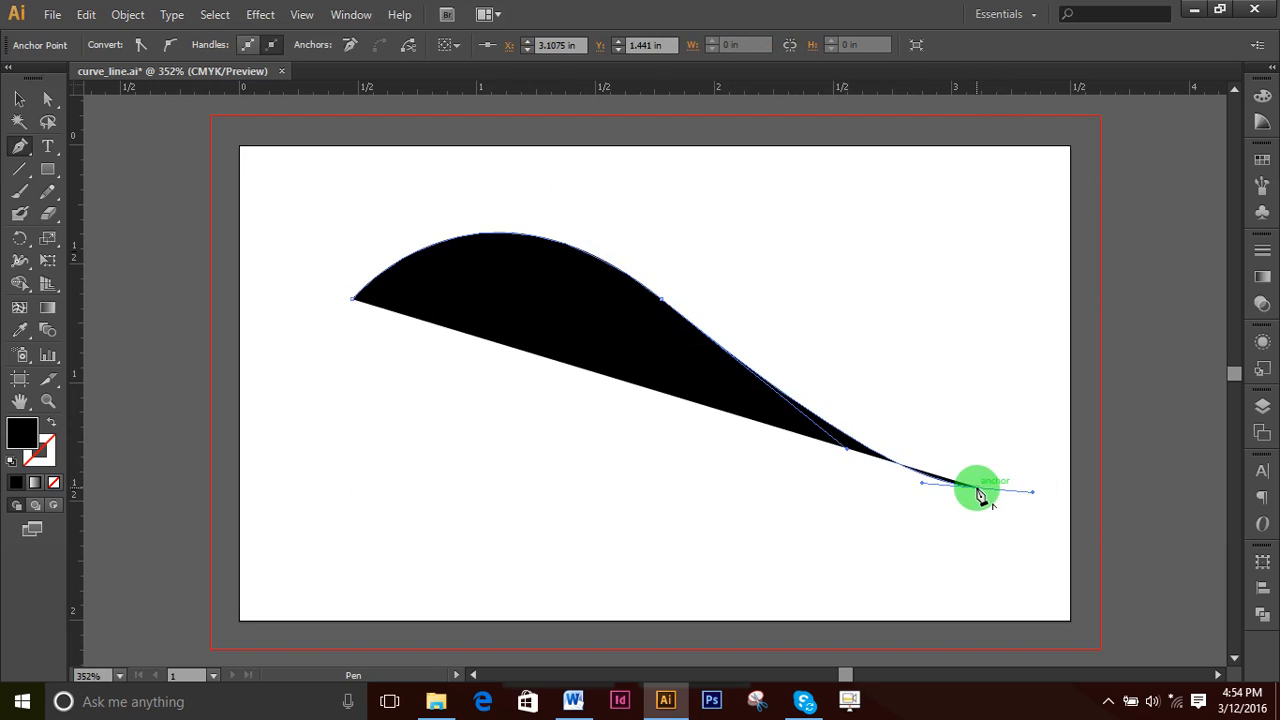
drag(980, 493, 846, 449)
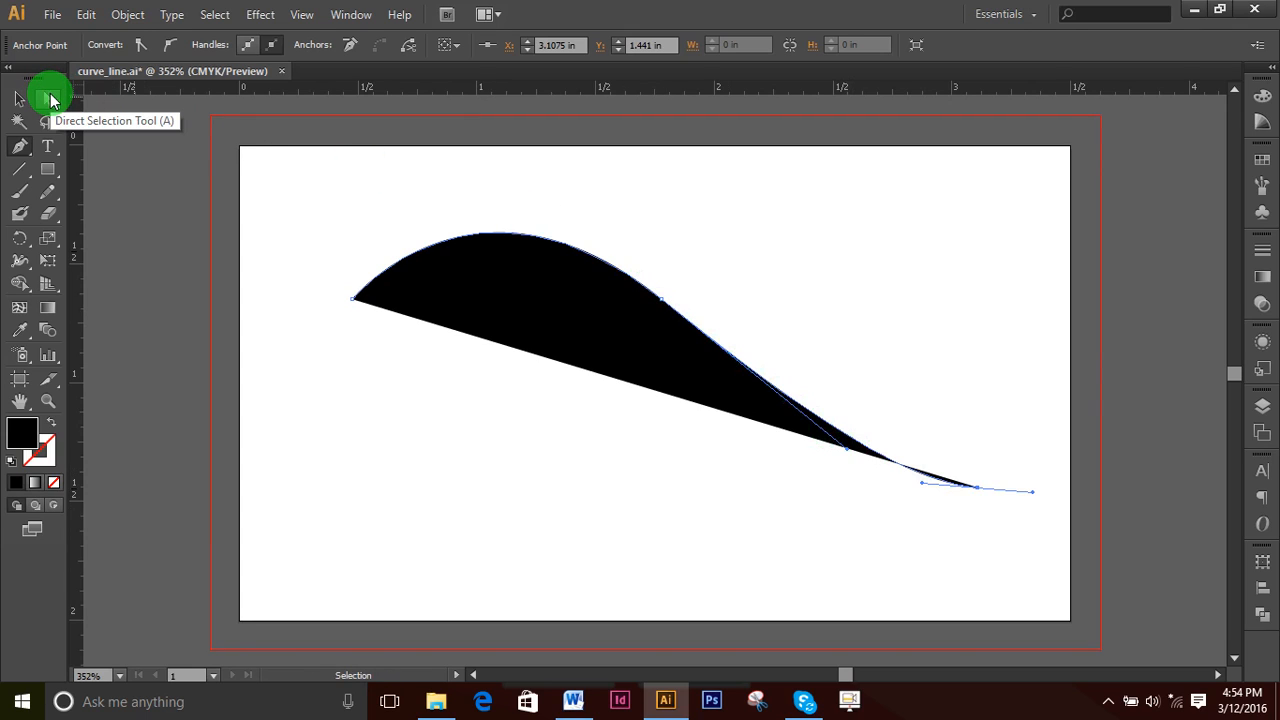
- Use Direct Selection to shift the lower direction handle of the path's middle anchor slightly down and back up
click(48, 99)
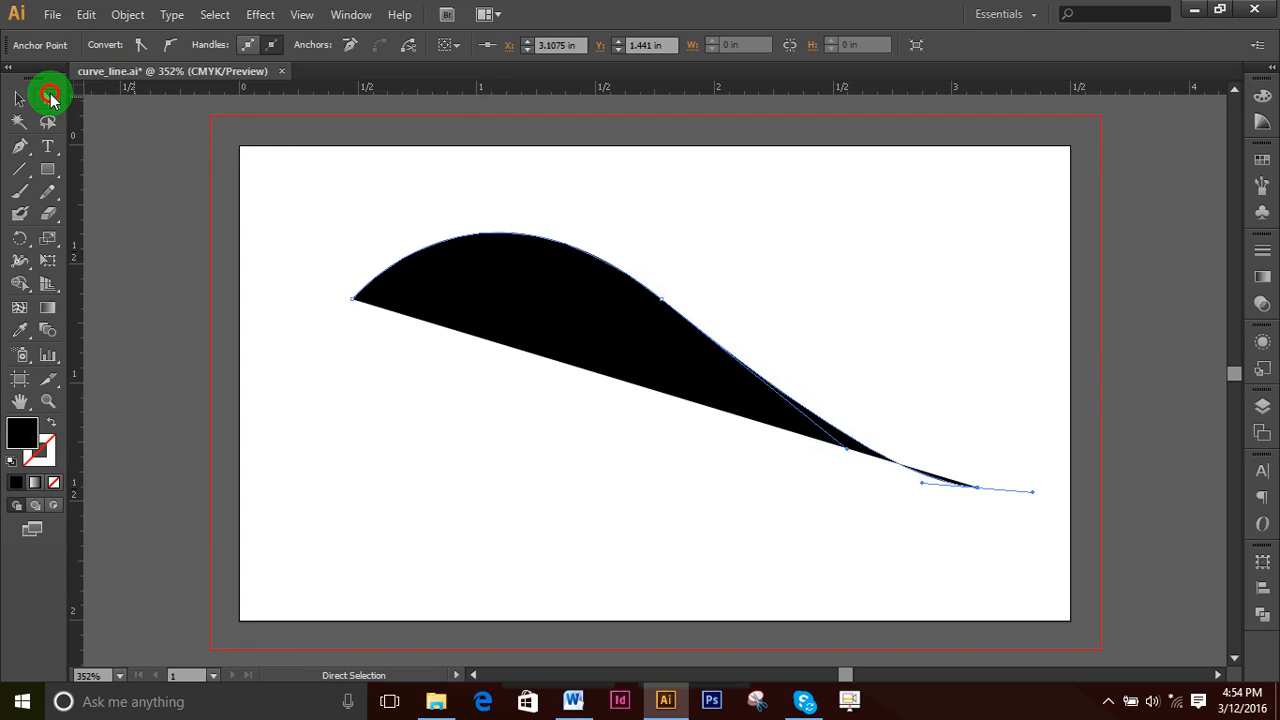
click(663, 303)
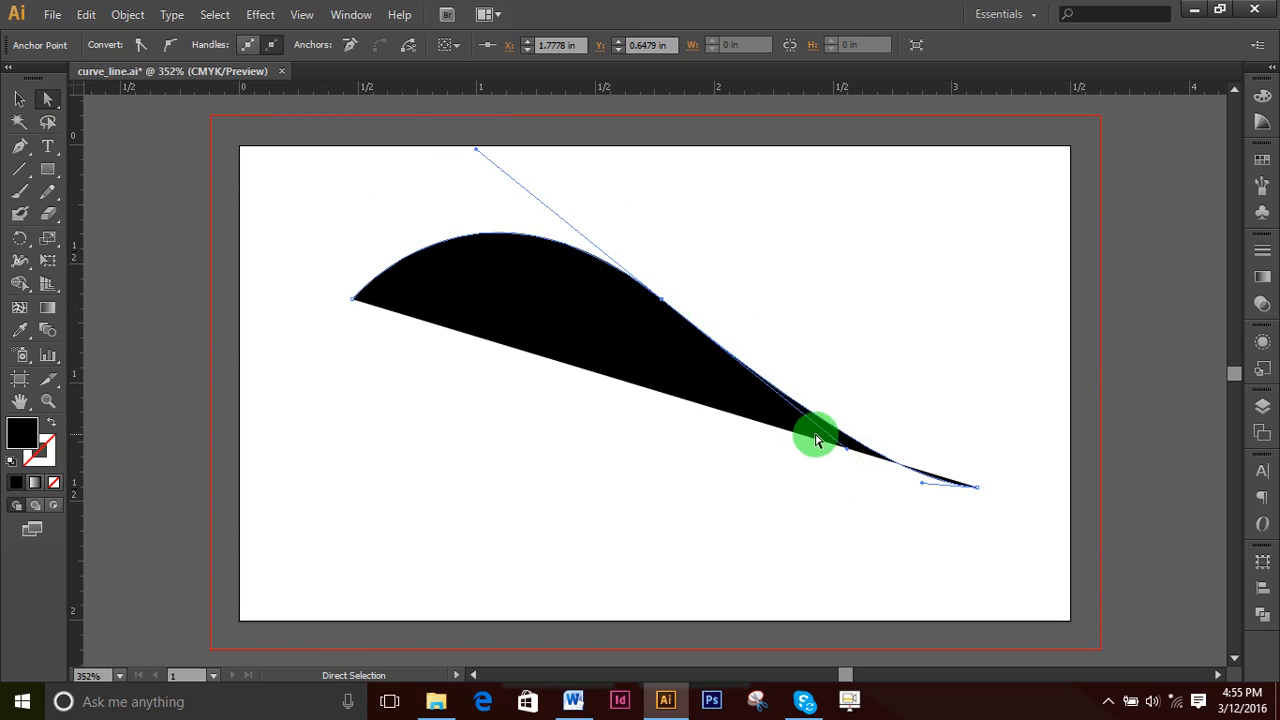
click(728, 300)
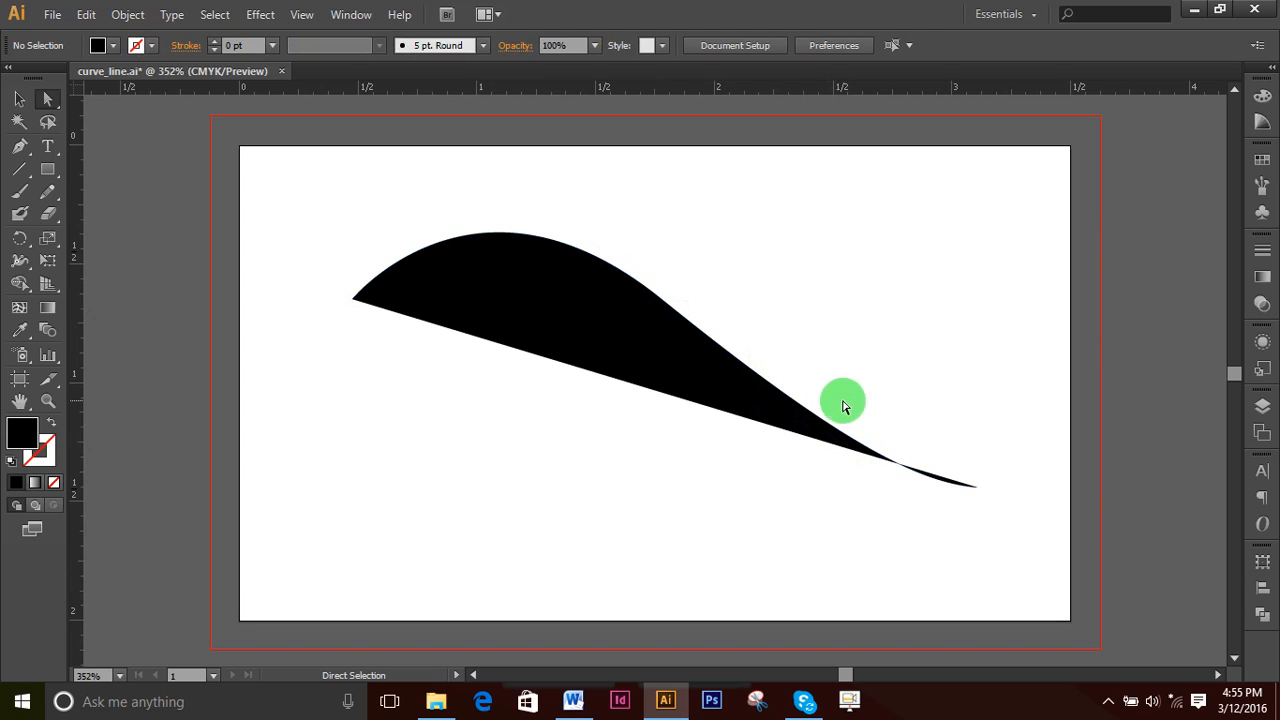
click(979, 490)
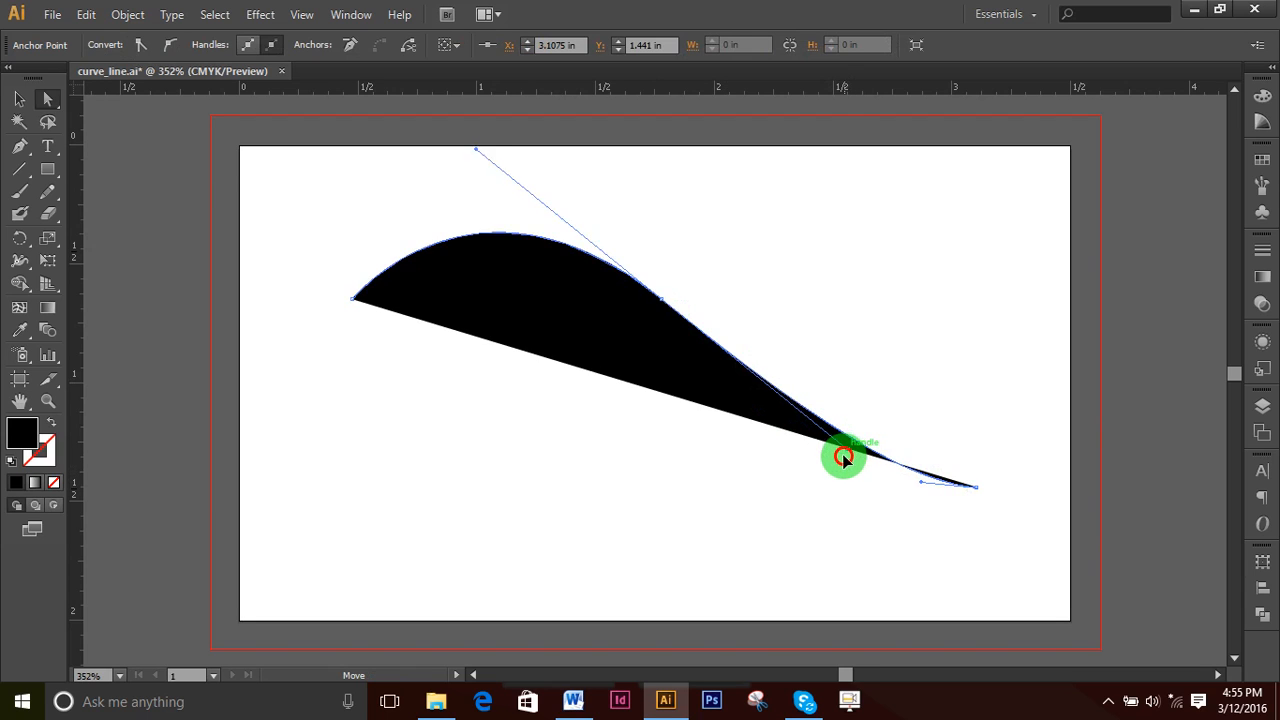
drag(843, 458, 845, 458)
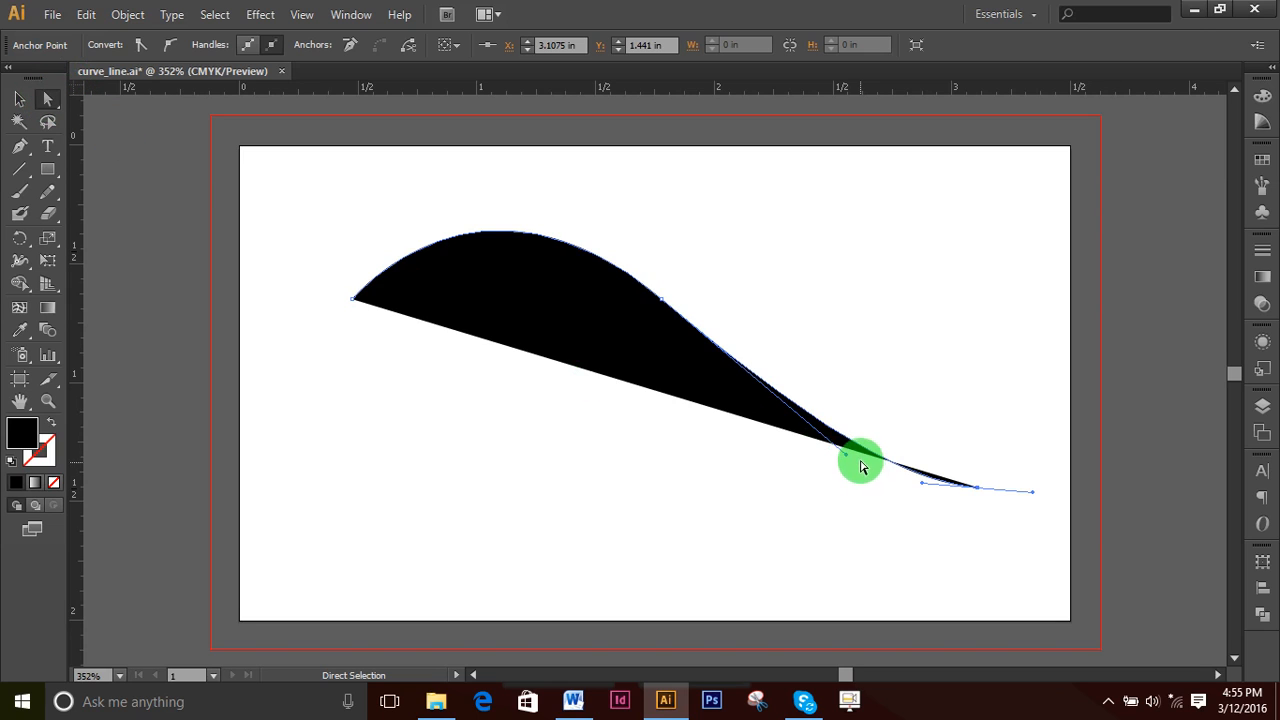
mouse_move(849, 457)
mouse_down()
mouse_move(864, 449)
mouse_move(854, 460)
mouse_move(863, 426)
mouse_move(849, 441)
mouse_up()
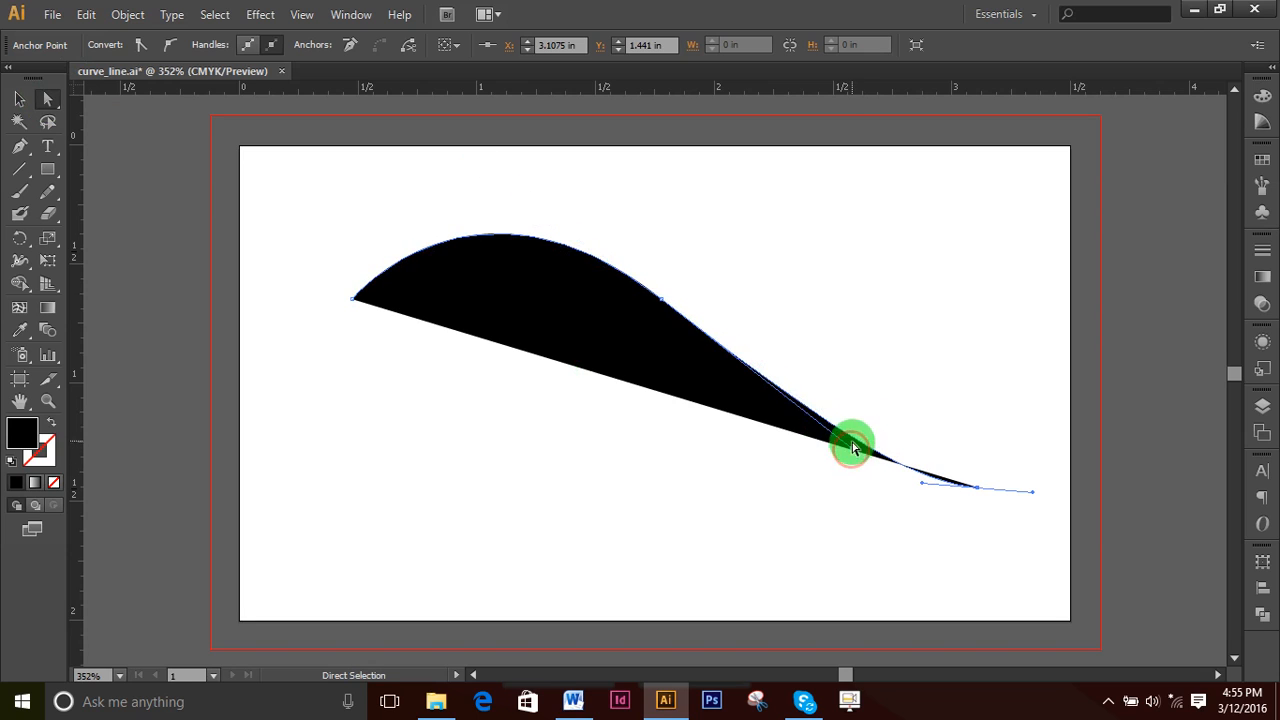
- Fine-tune the lower and upper direction handles of the middle anchor to reshape the curve on both sides
click(661, 300)
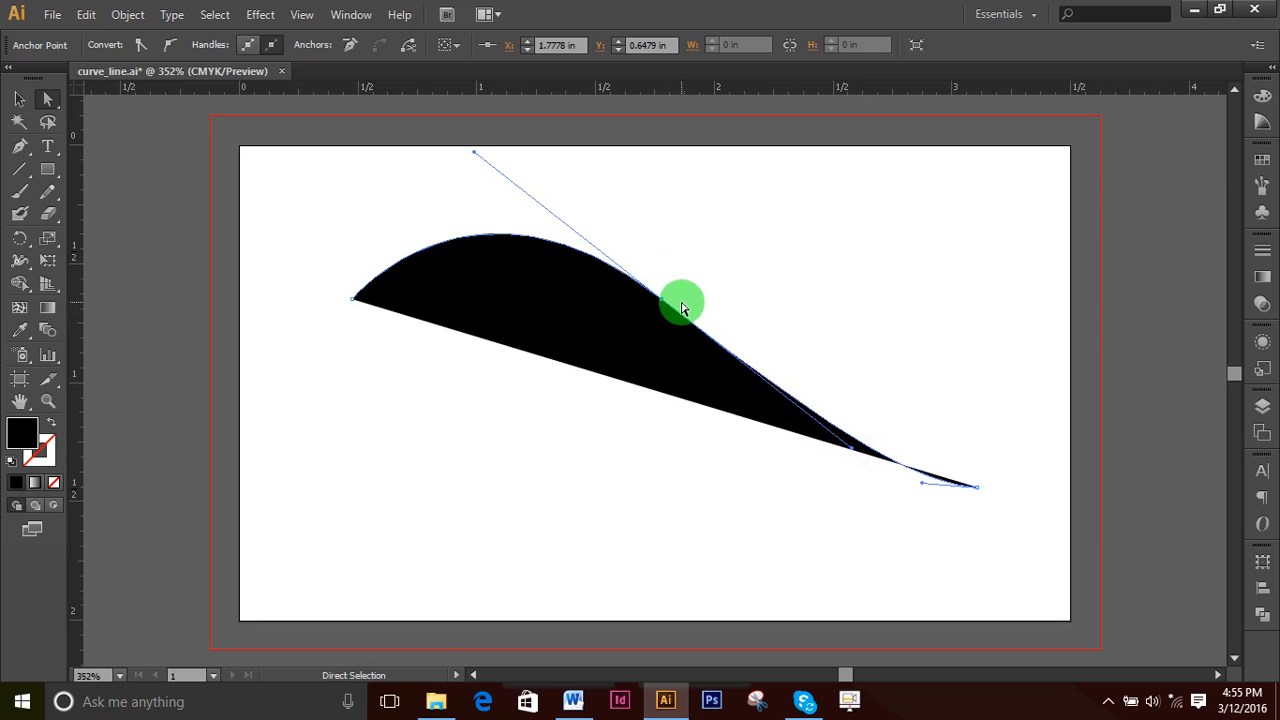
mouse_move(853, 457)
mouse_down()
mouse_move(863, 423)
mouse_move(834, 446)
mouse_move(866, 436)
mouse_up()
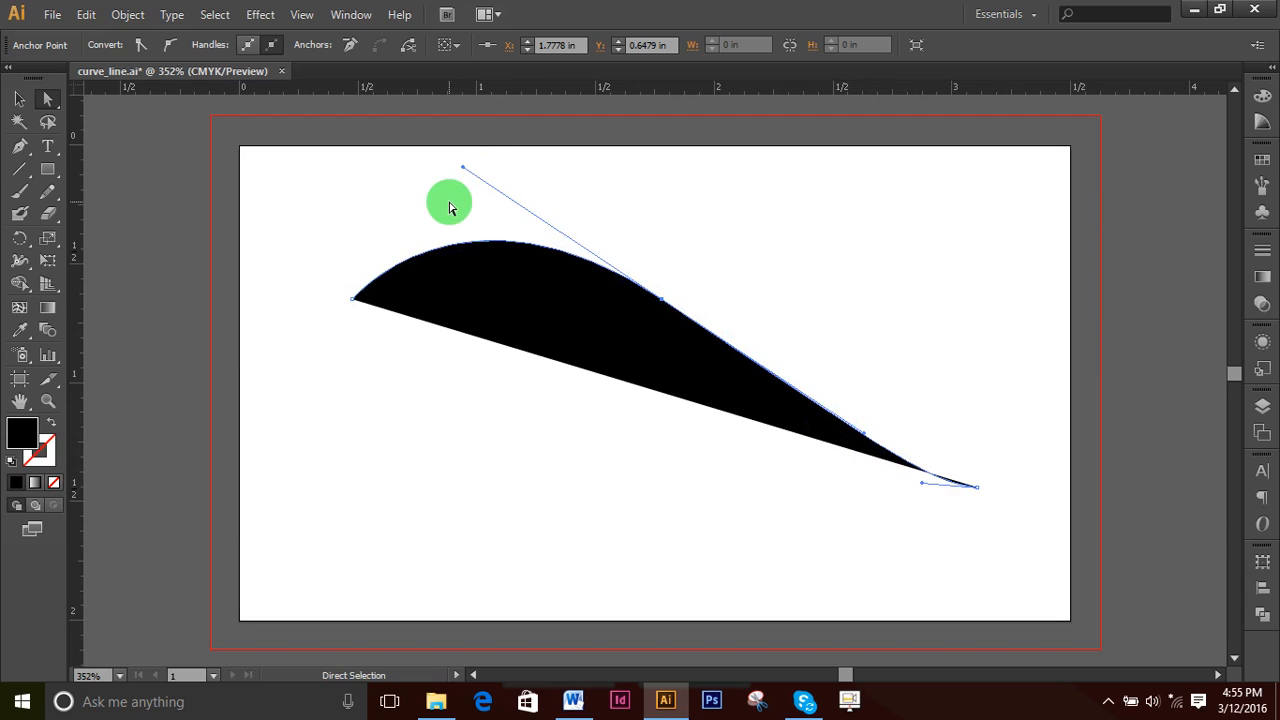
mouse_move(463, 172)
mouse_down()
mouse_move(446, 194)
mouse_move(467, 166)
mouse_up()
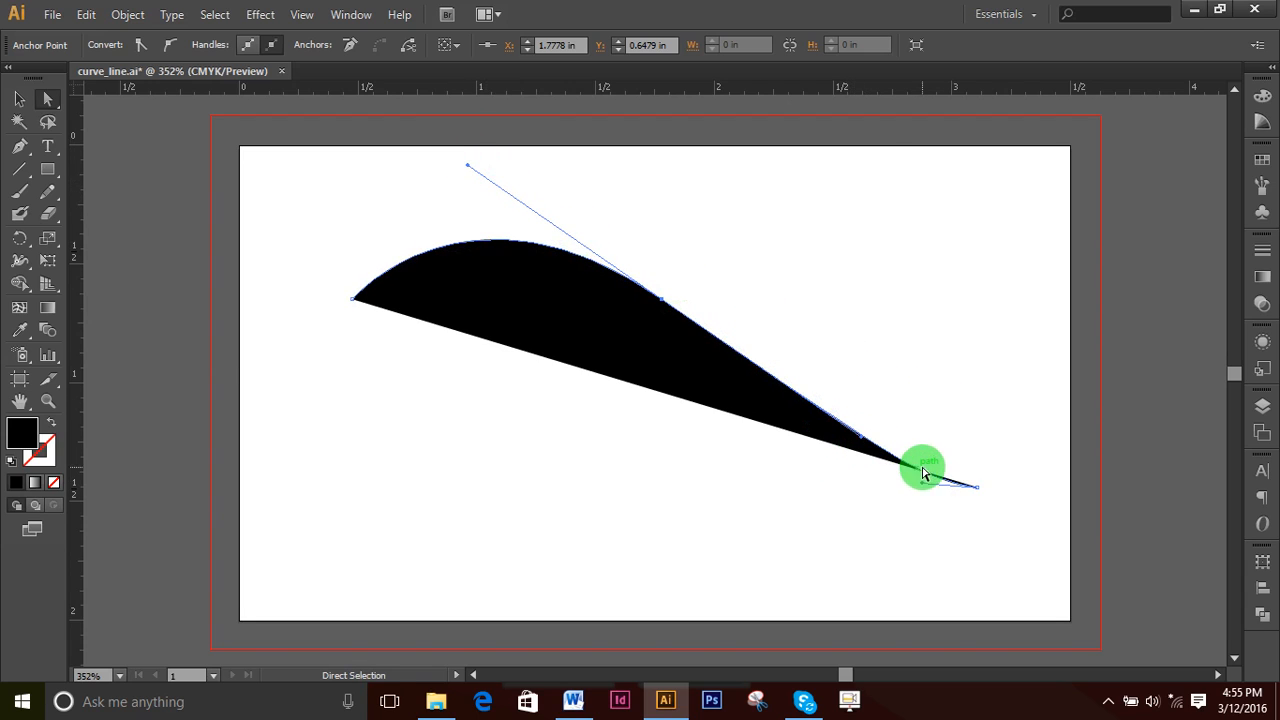
drag(976, 487, 979, 488)
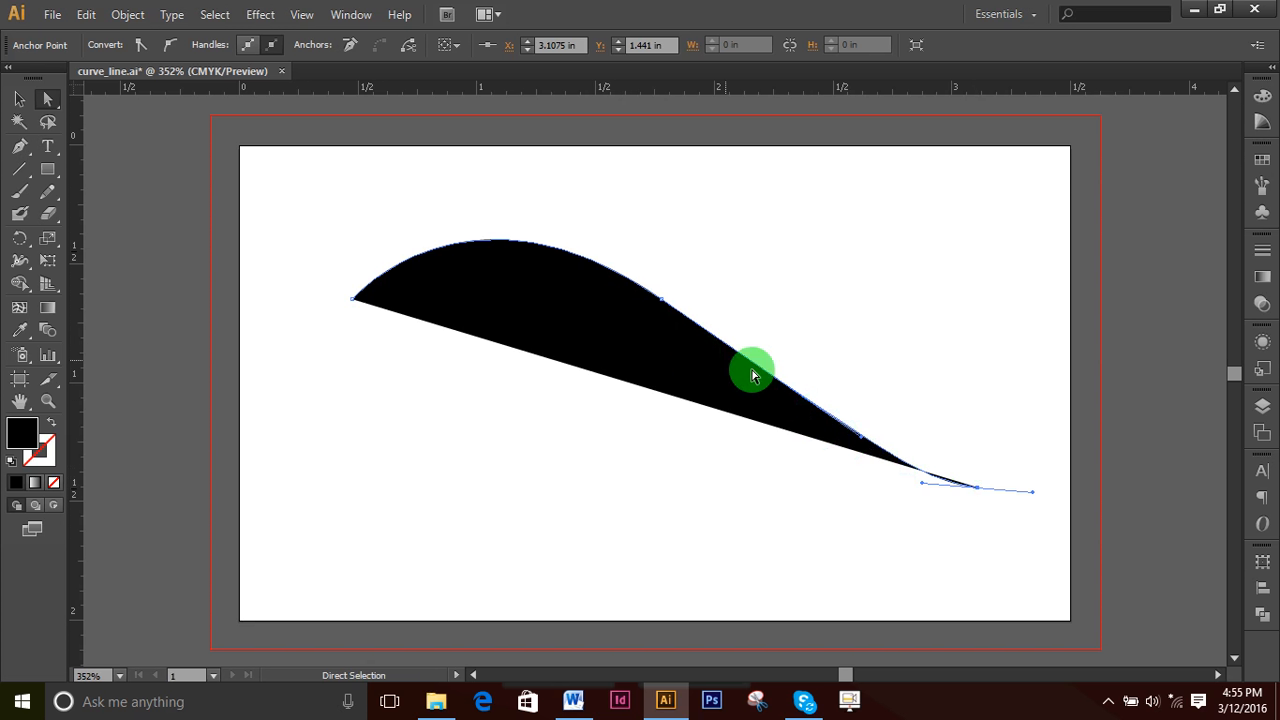
drag(865, 445, 862, 458)
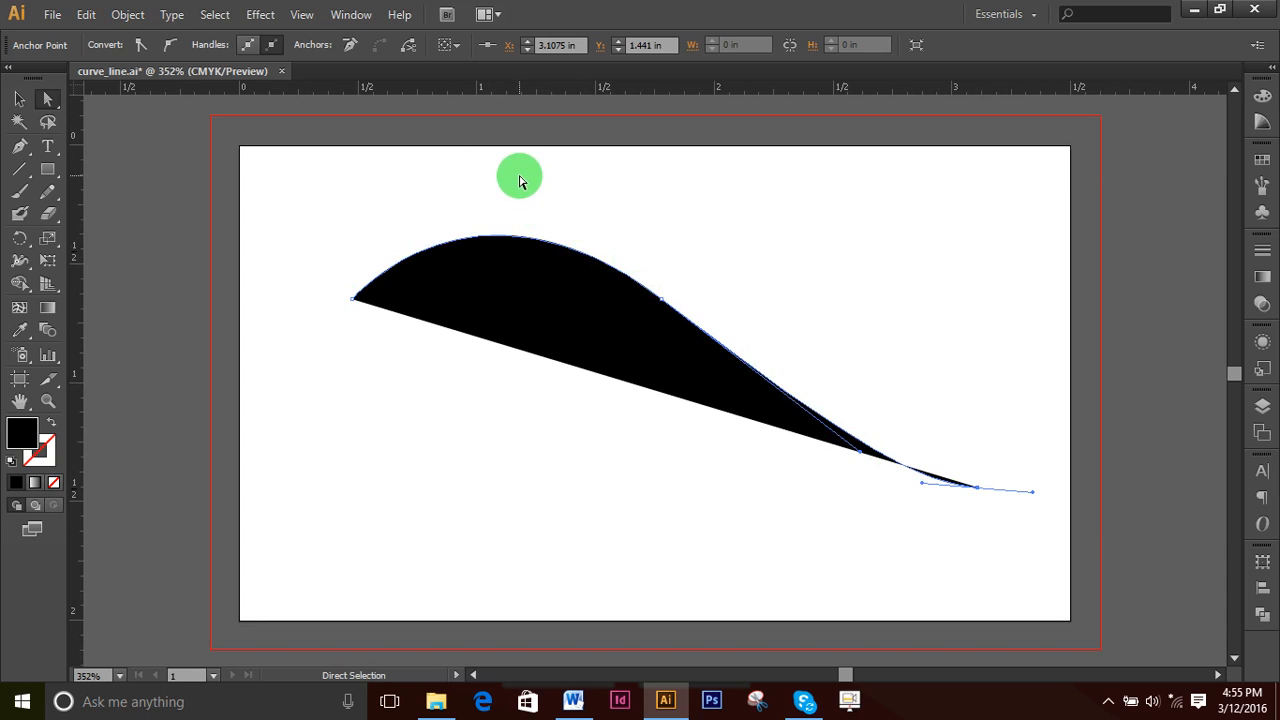
- Raise the middle anchor's lower handle to flatten the curve, try moving its upper handle down toward the shape, and undo that last move
drag(661, 300, 661, 303)
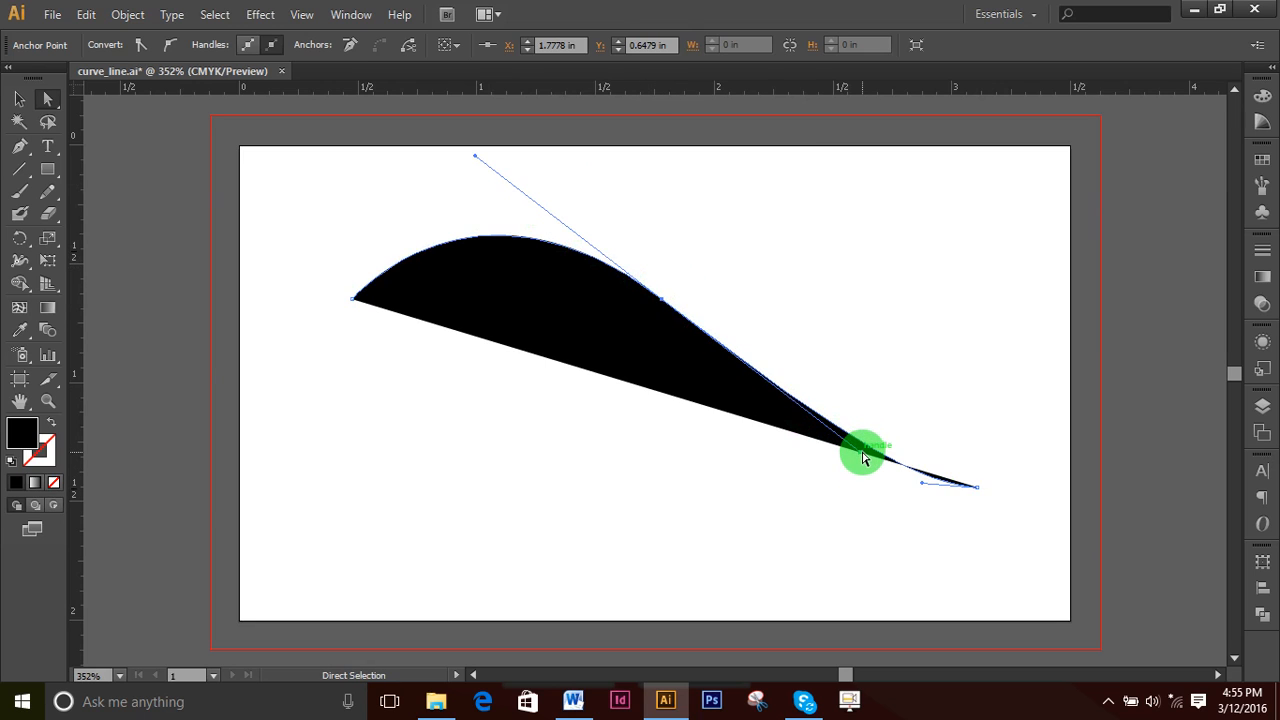
drag(864, 457, 875, 390)
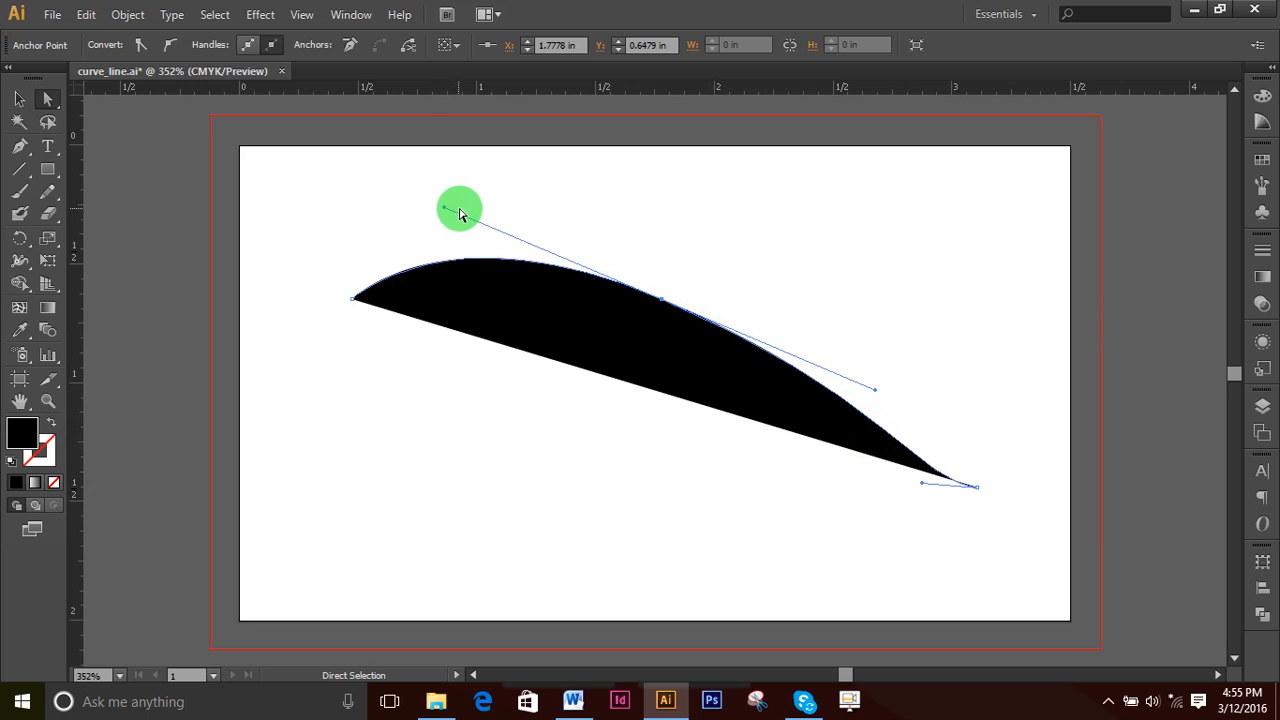
drag(444, 210, 498, 277)
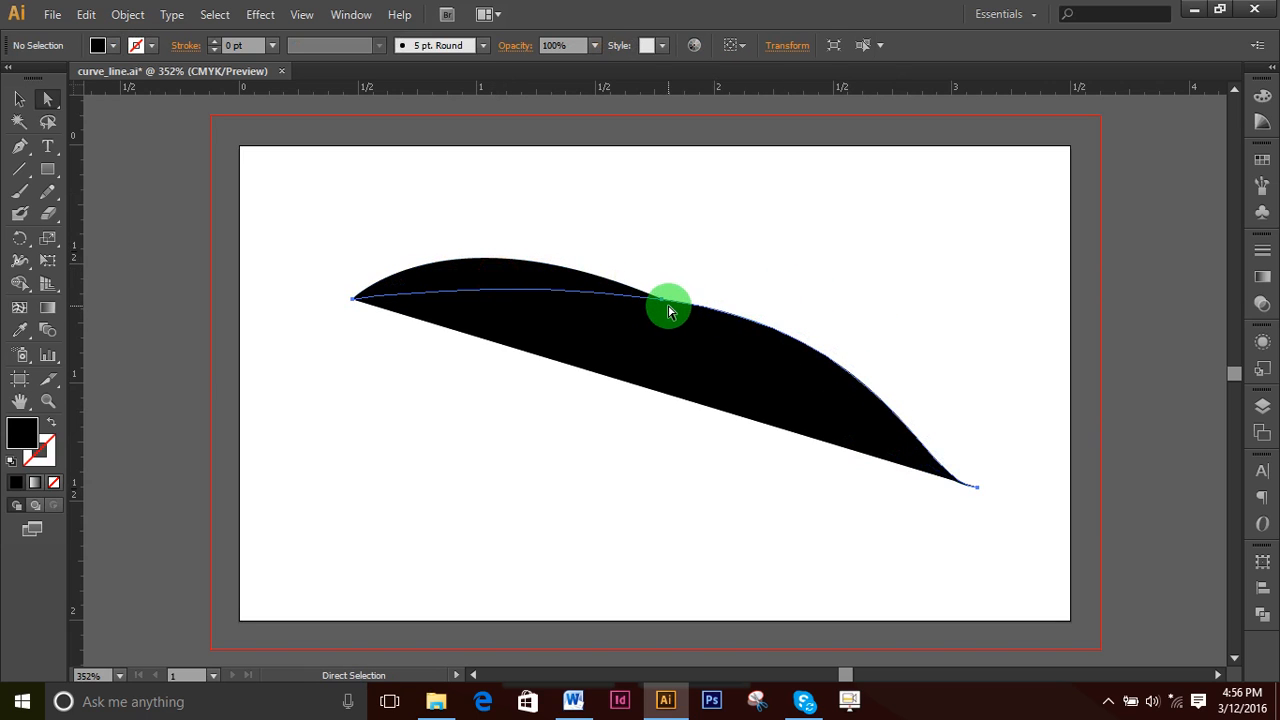
key(ctrl+z)
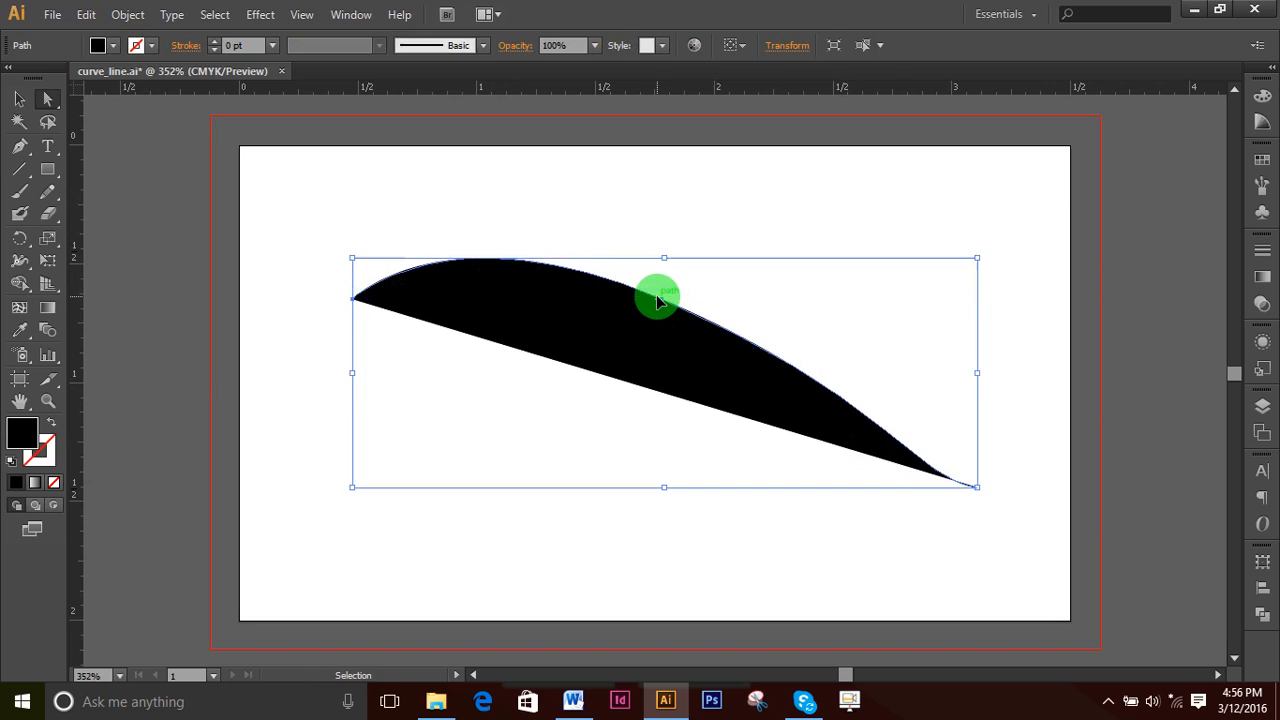
- Swing the middle anchor's lower direction handle independently up above the artboard so the path forms a sharp cusp there
click(662, 299)
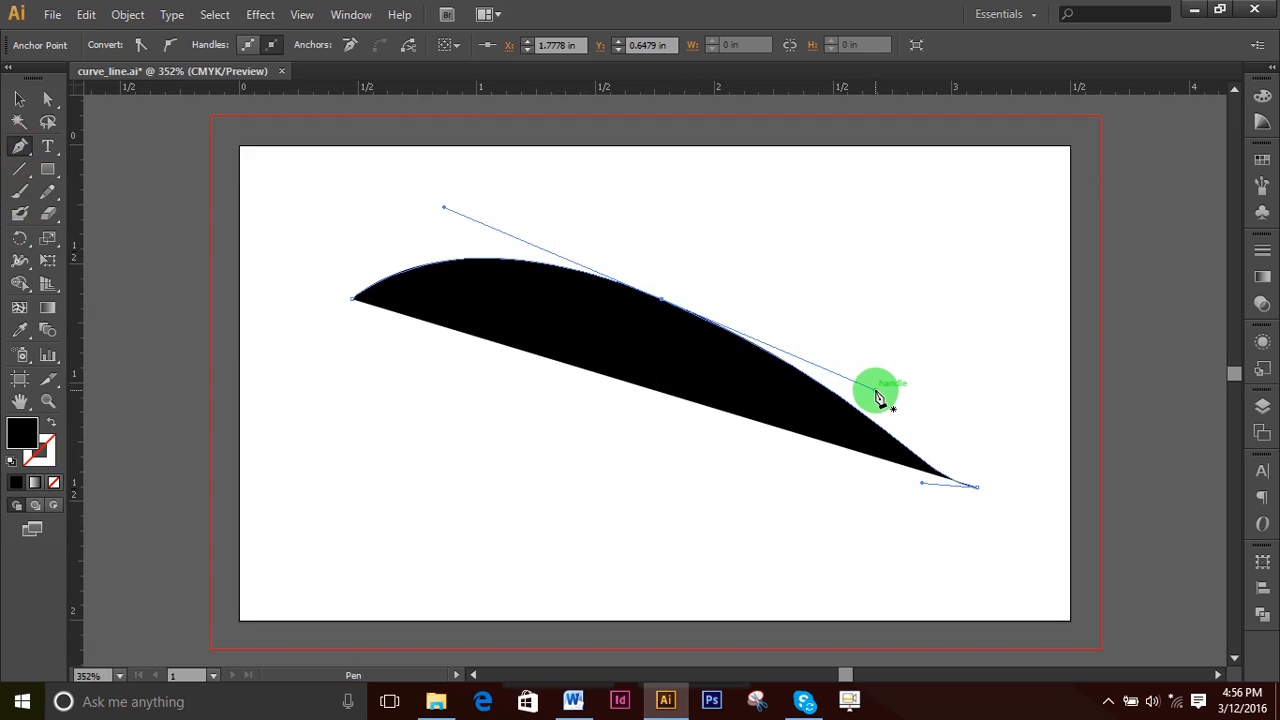
drag(876, 397, 611, 118)
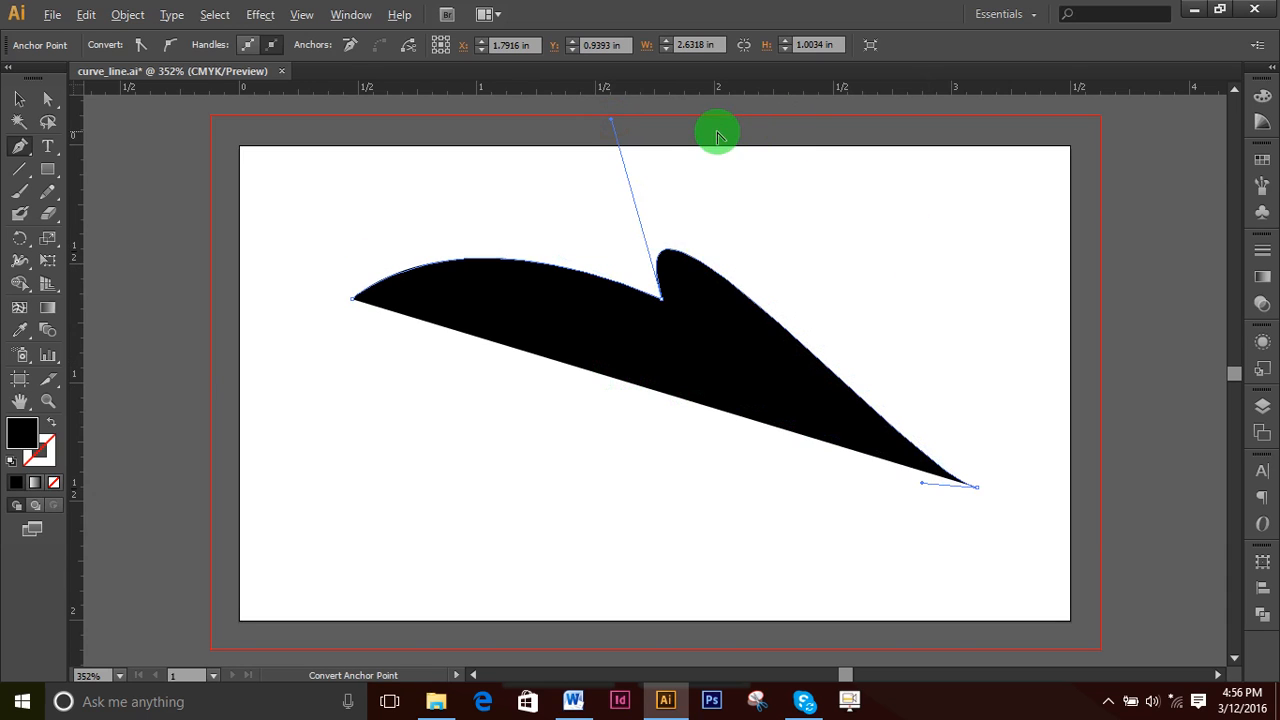
drag(615, 124, 590, 389)
scroll(705, 455, down, 3)
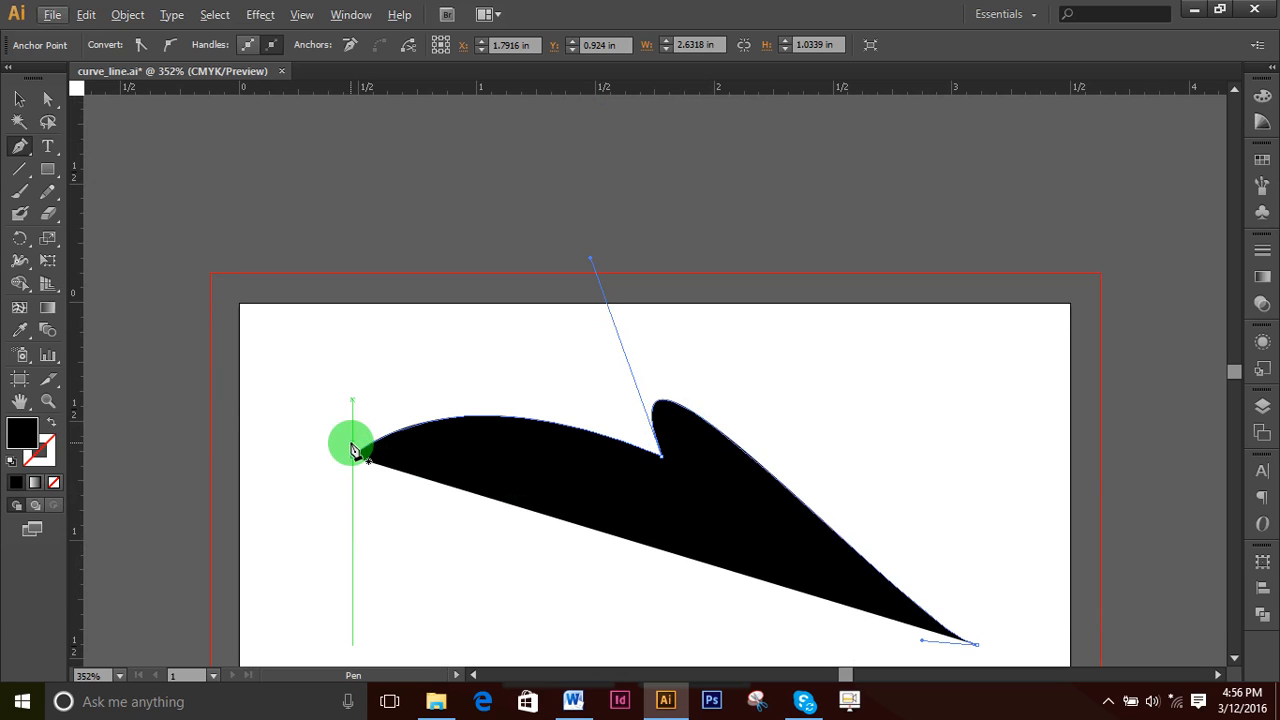
key(space)
drag(636, 545, 614, 411)
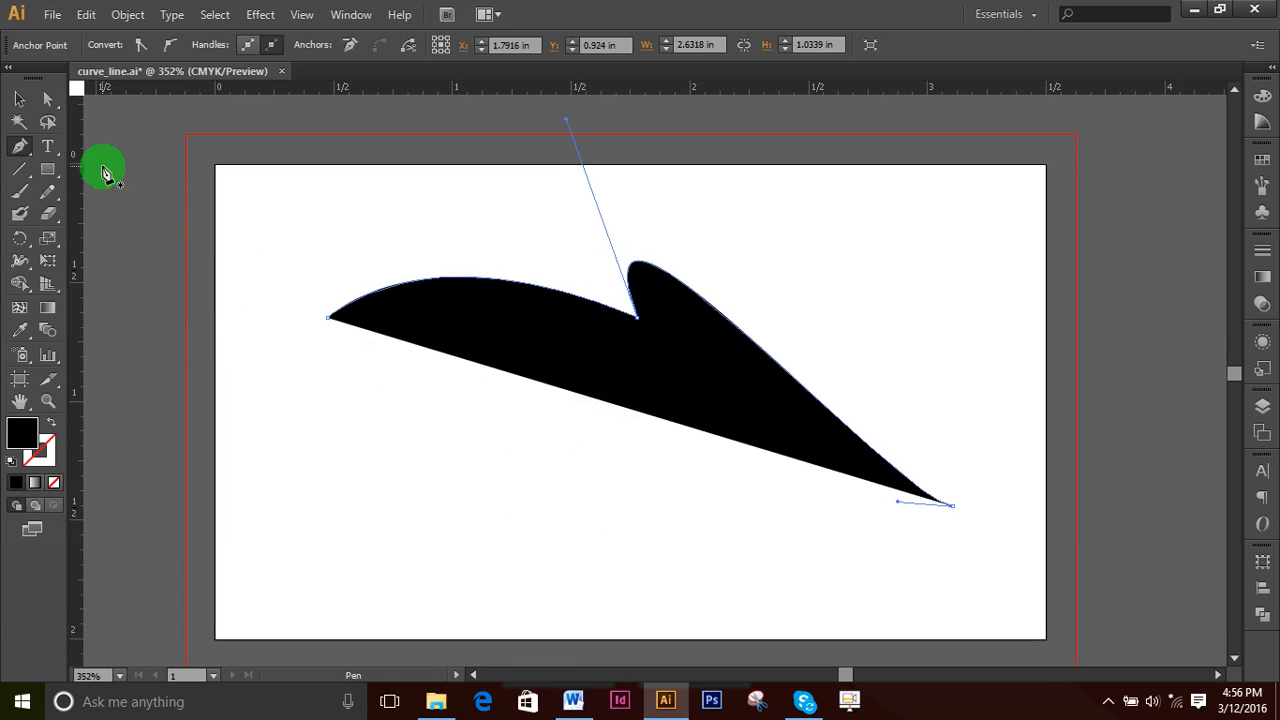
- Try to pull a direction handle down from the path's start anchor with the Convert Anchor Point tool, and undo it
click(48, 98)
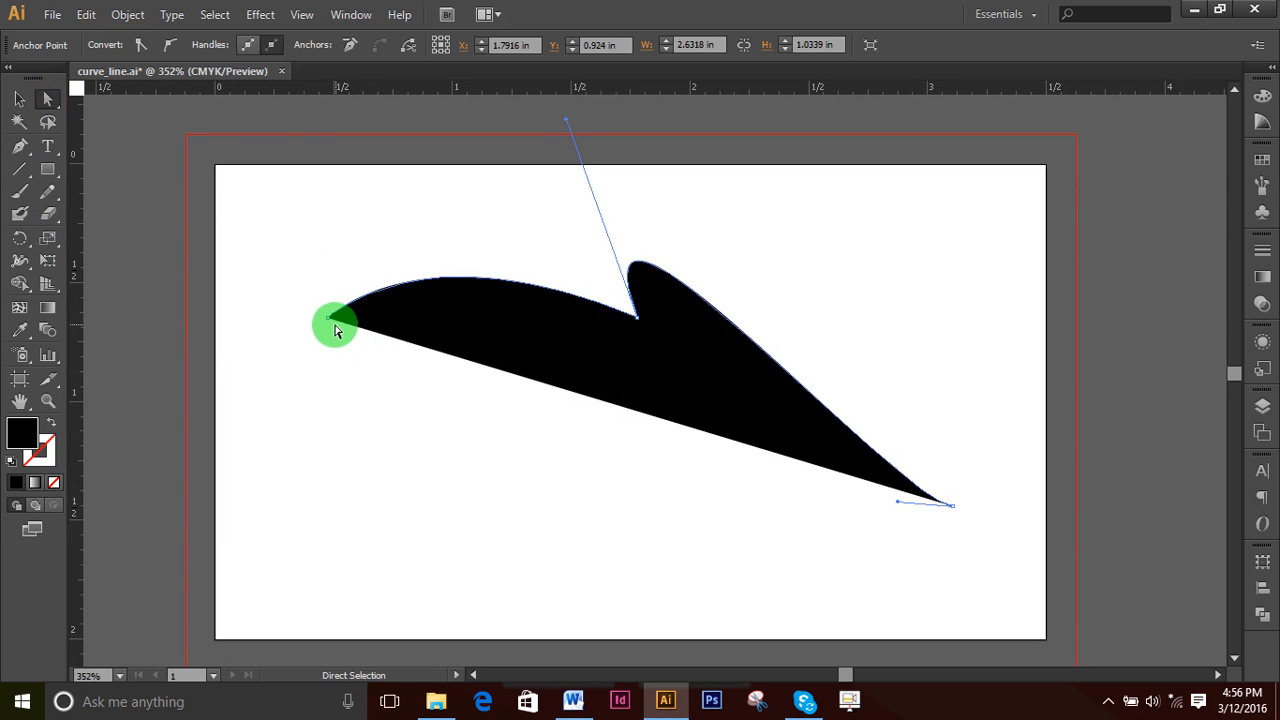
click(331, 320)
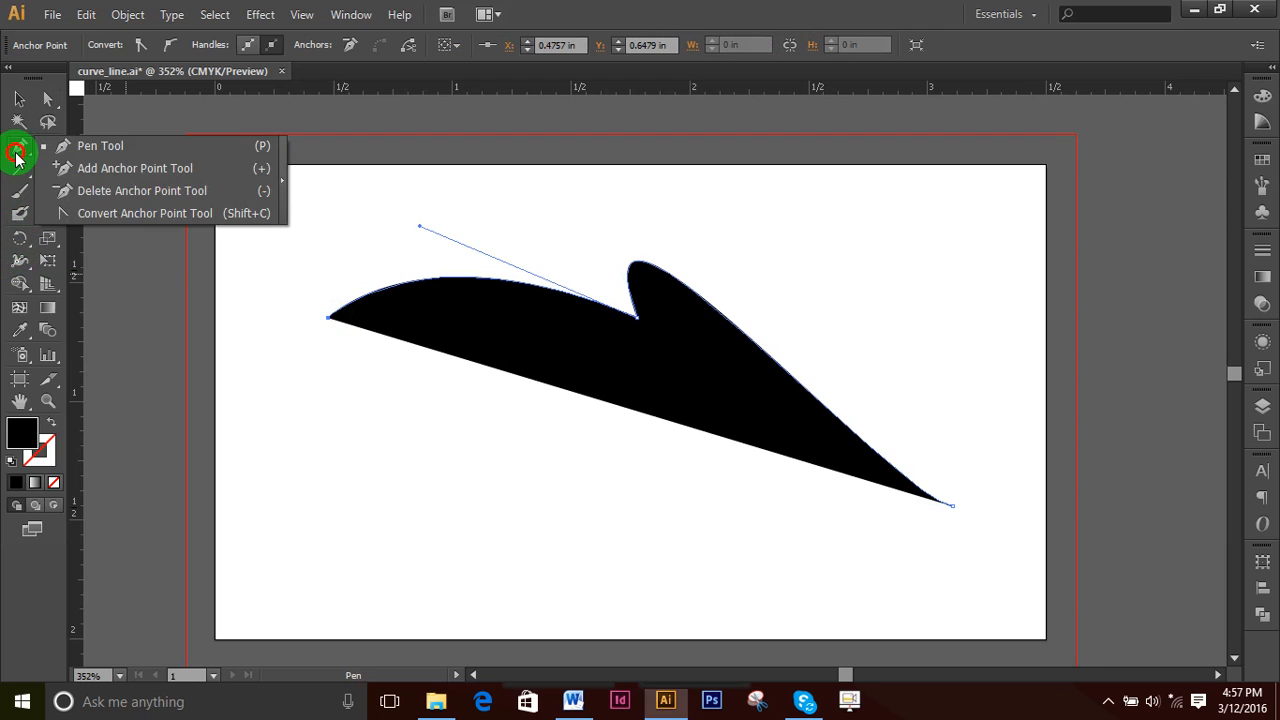
click(95, 212)
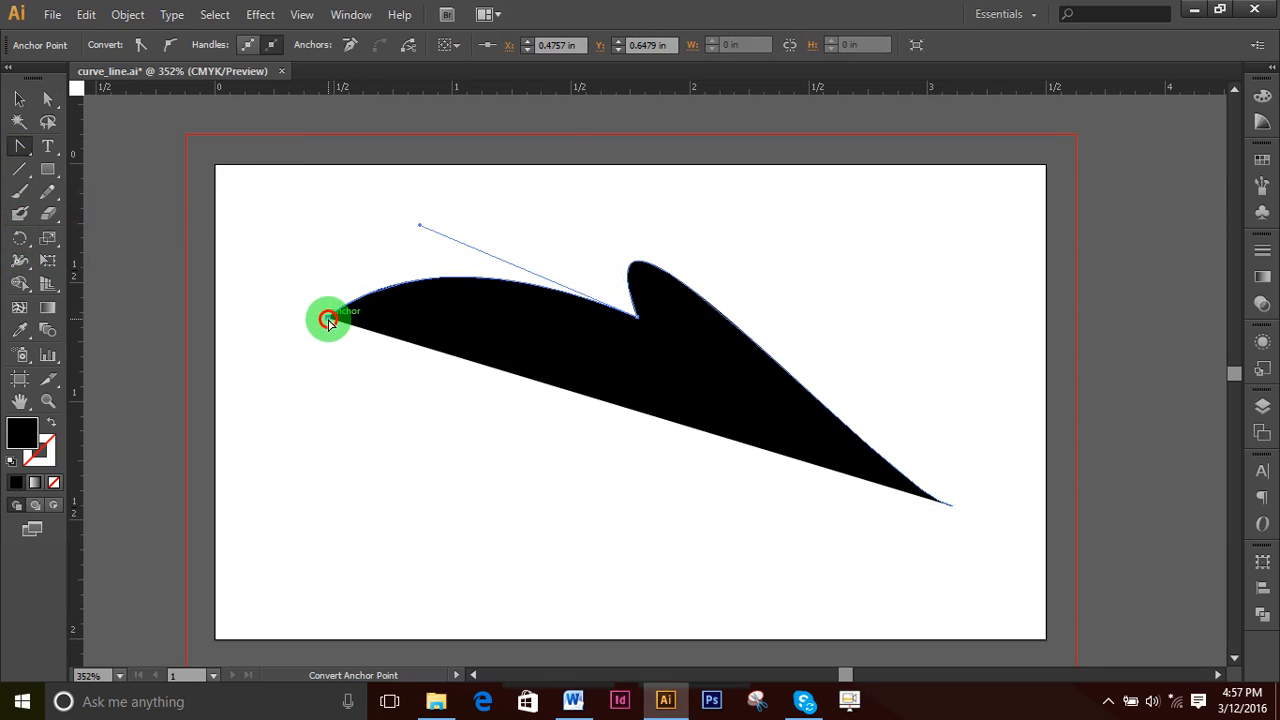
drag(328, 320, 376, 469)
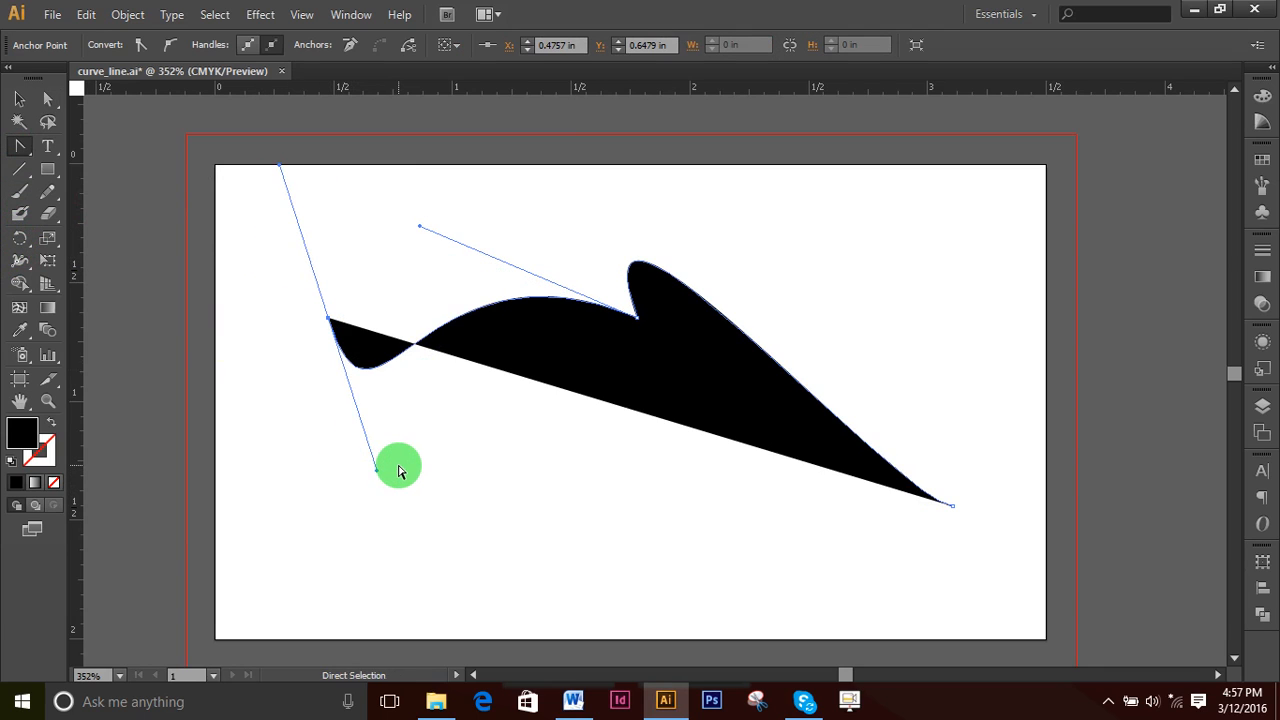
key(ctrl+z)
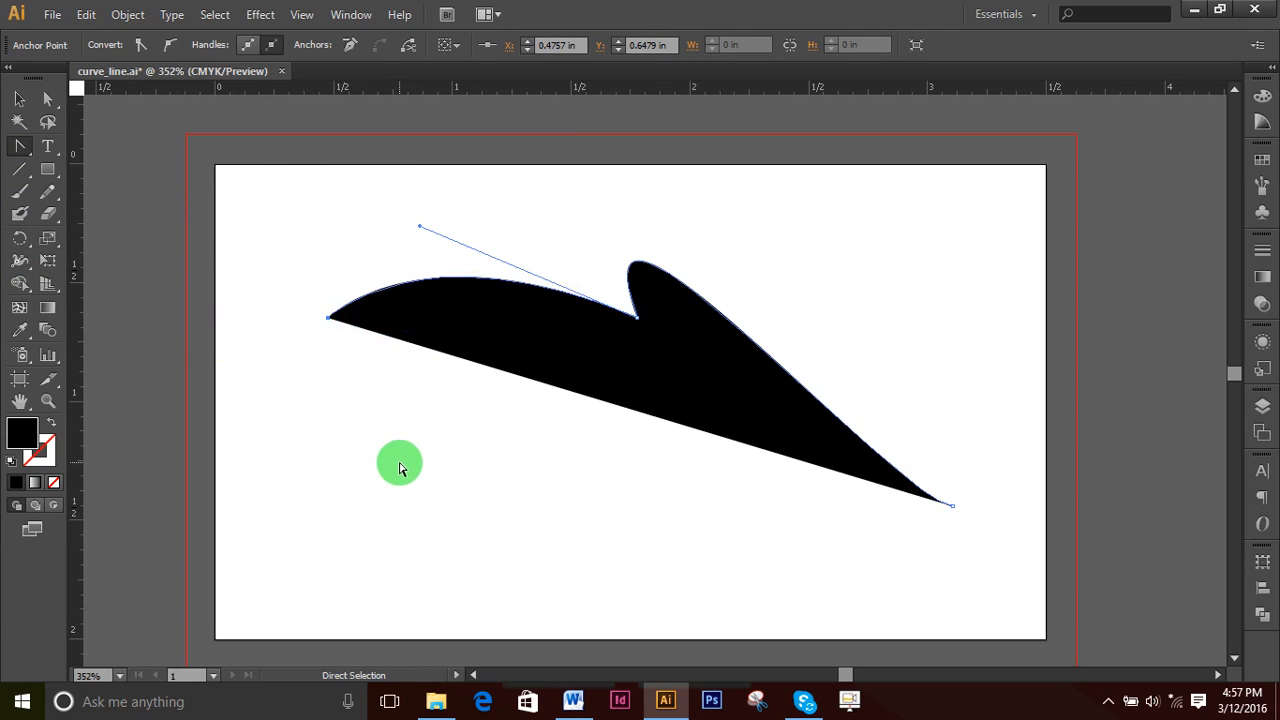
- Pull a long direction handle steeply down and slightly outward from the start anchor with Convert Anchor Point to bend the path's beginning
click(44, 100)
click(330, 318)
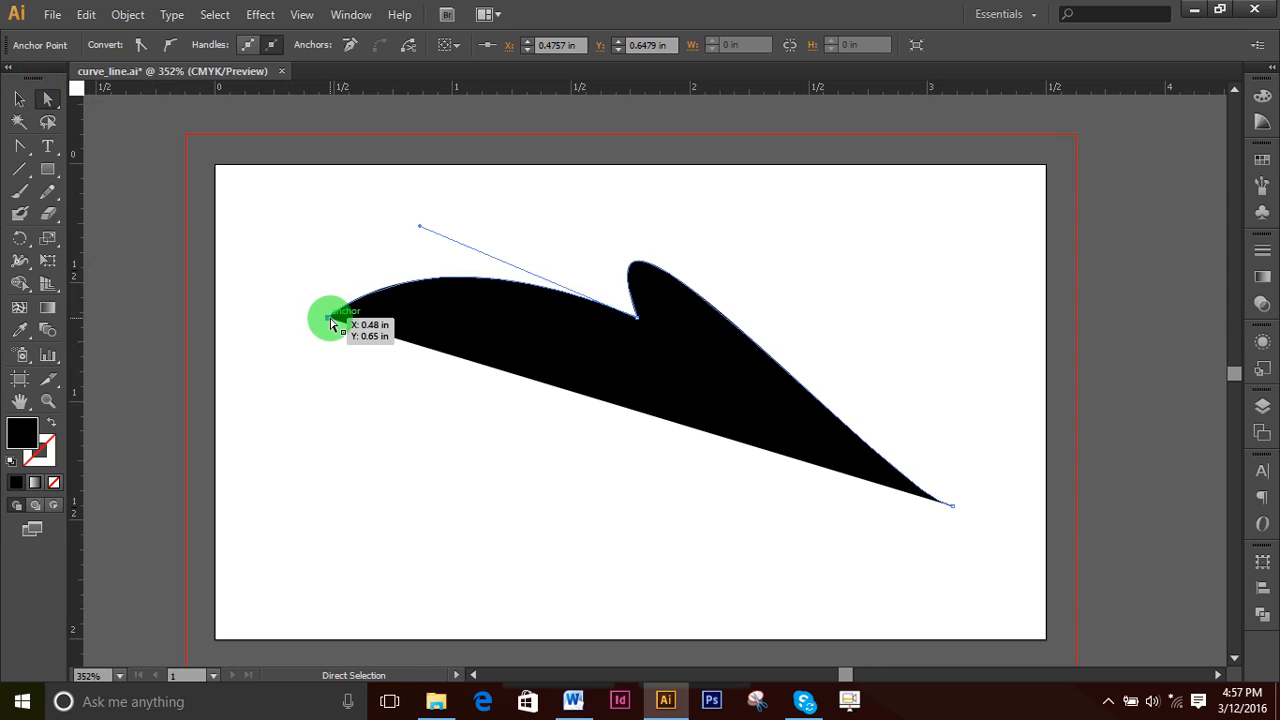
mouse_move(330, 320)
mouse_down()
mouse_move(331, 346)
mouse_move(333, 318)
mouse_up()
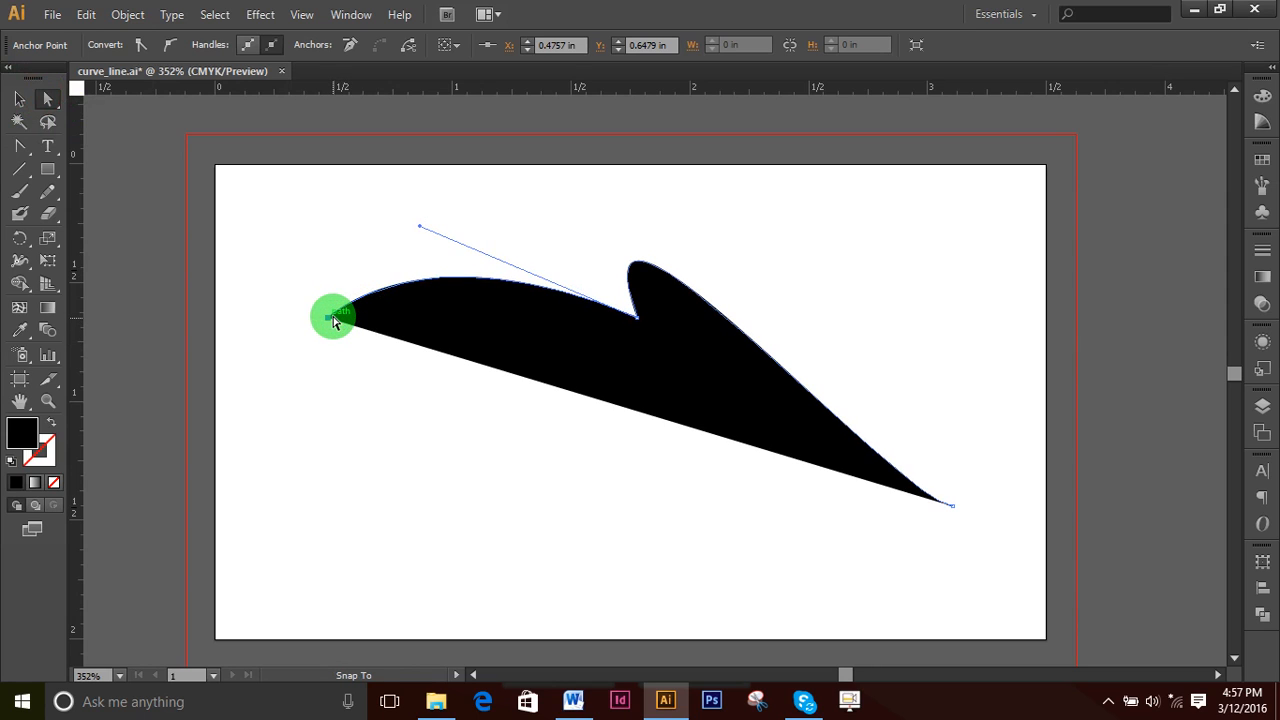
click(20, 145)
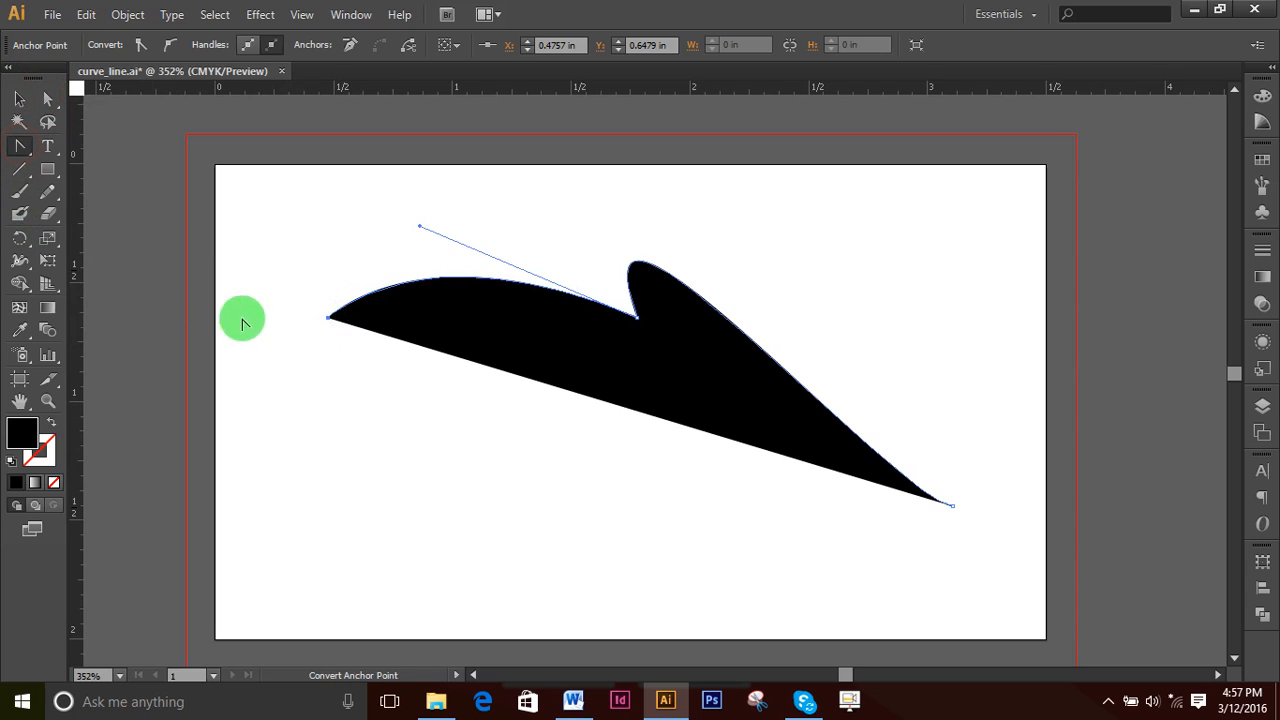
mouse_move(329, 320)
mouse_down()
mouse_move(331, 363)
mouse_move(309, 363)
mouse_move(337, 263)
mouse_move(297, 386)
mouse_move(338, 363)
mouse_move(397, 274)
mouse_move(386, 263)
mouse_move(368, 291)
mouse_move(329, 298)
mouse_move(346, 424)
mouse_move(322, 410)
mouse_move(319, 340)
mouse_up()
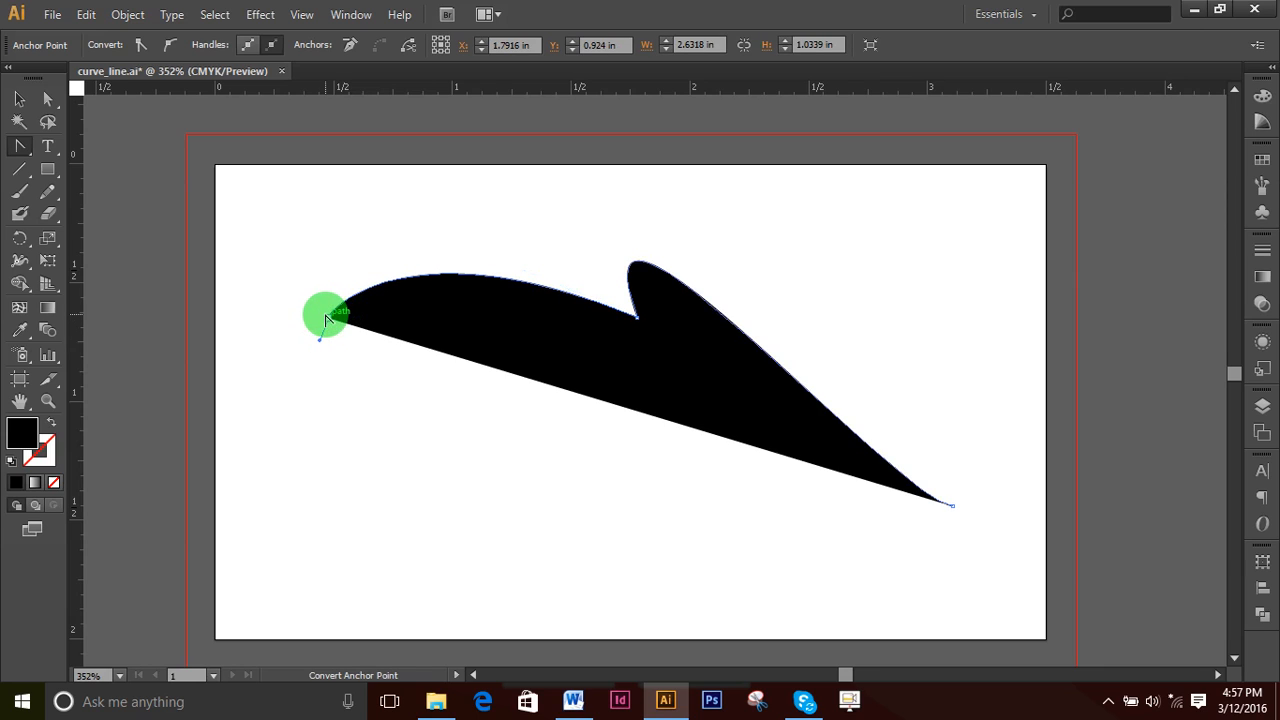
click(329, 321)
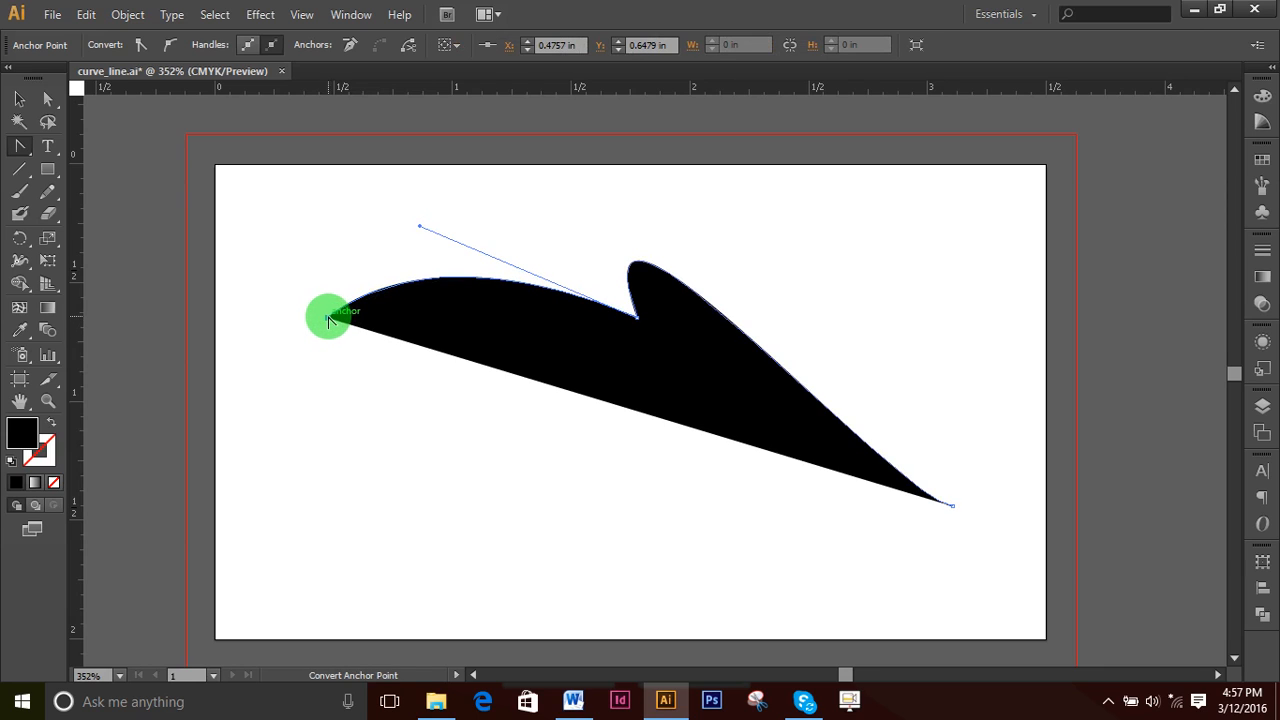
drag(329, 321, 287, 555)
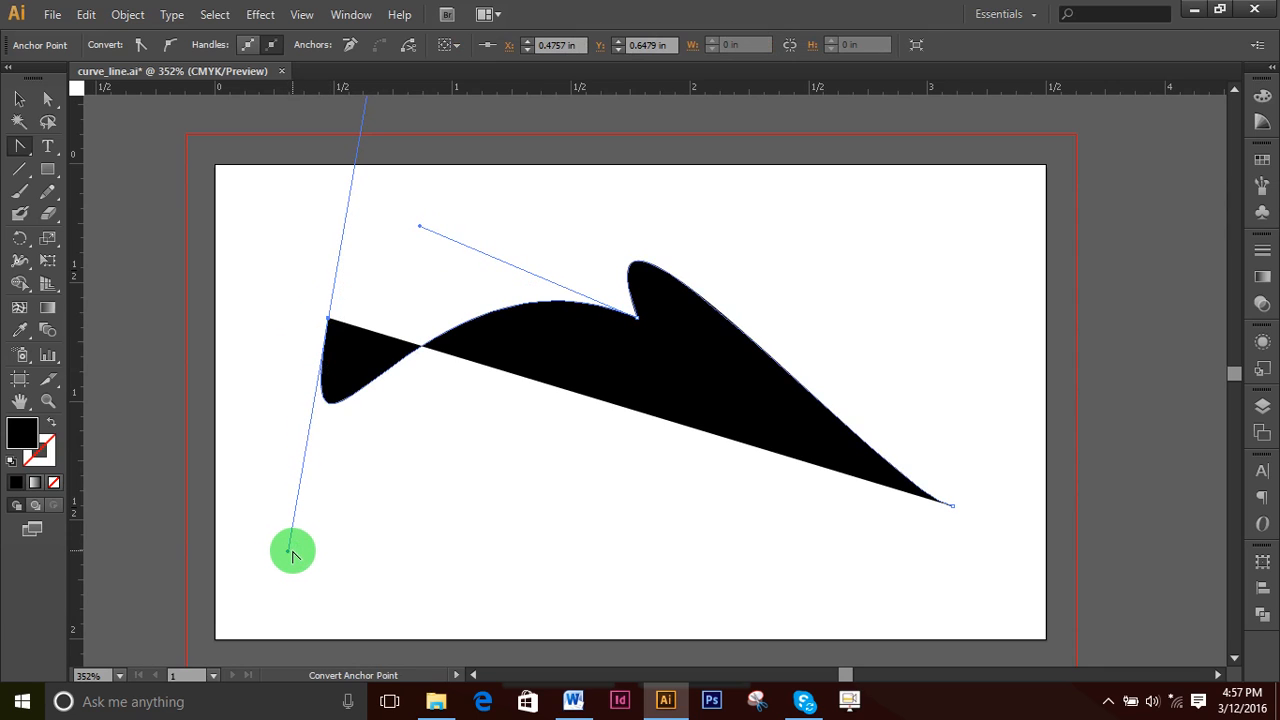
- Select the whole path, swap its fill and stroke, and set the stroke weight to 5 pt
click(19, 98)
click(549, 569)
drag(549, 569, 859, 250)
click(52, 423)
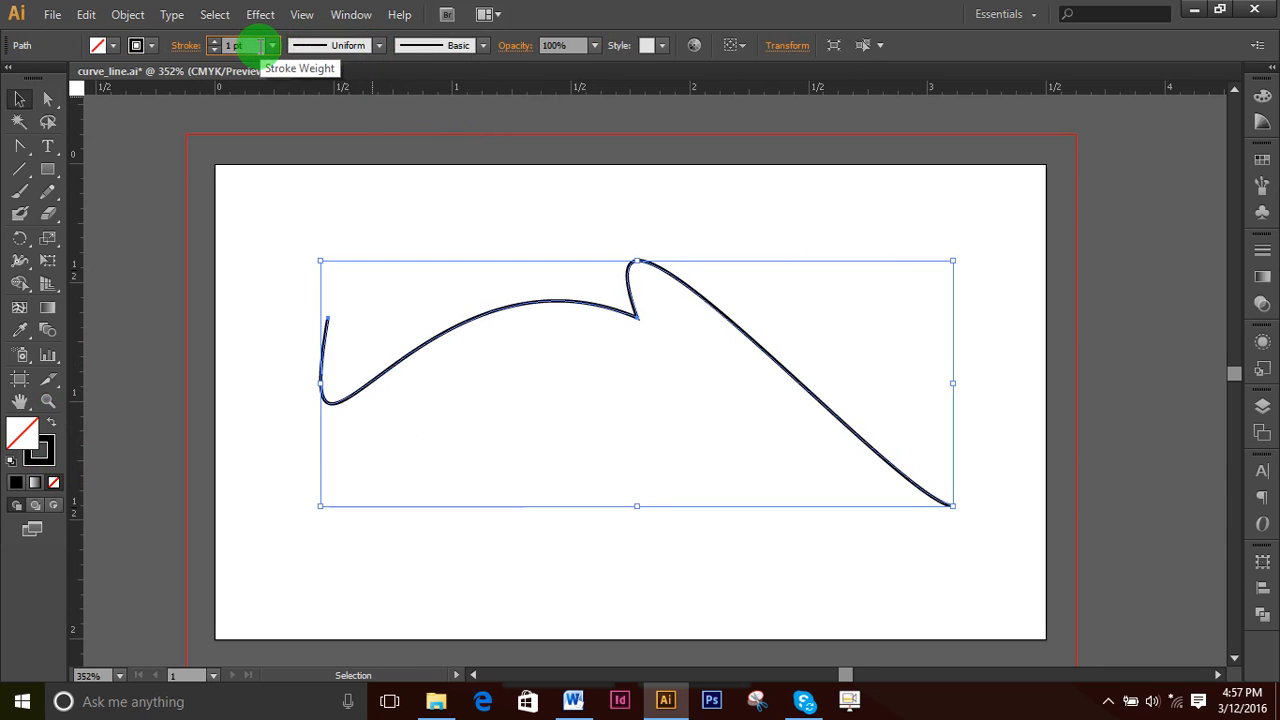
scroll(260, 46, up, 4)
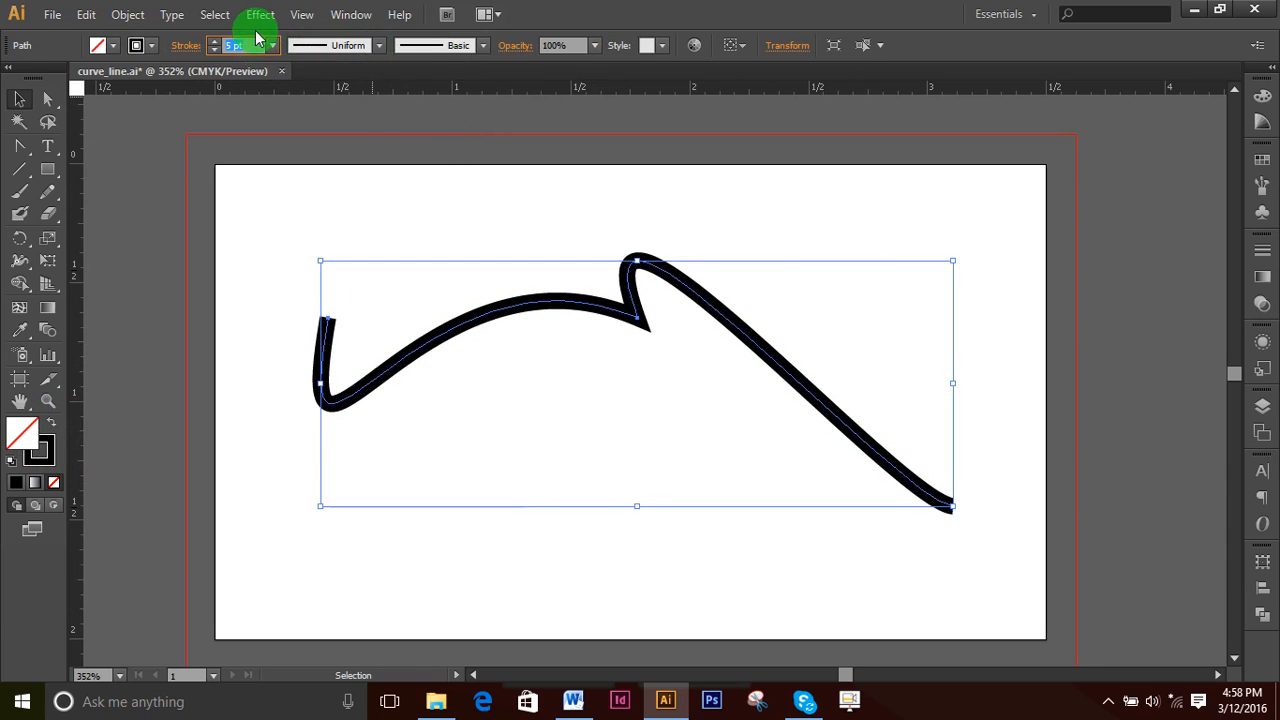
- Apply the lens-shaped variable width profile that tapers both ends of the stroke, and deselect the path
click(380, 45)
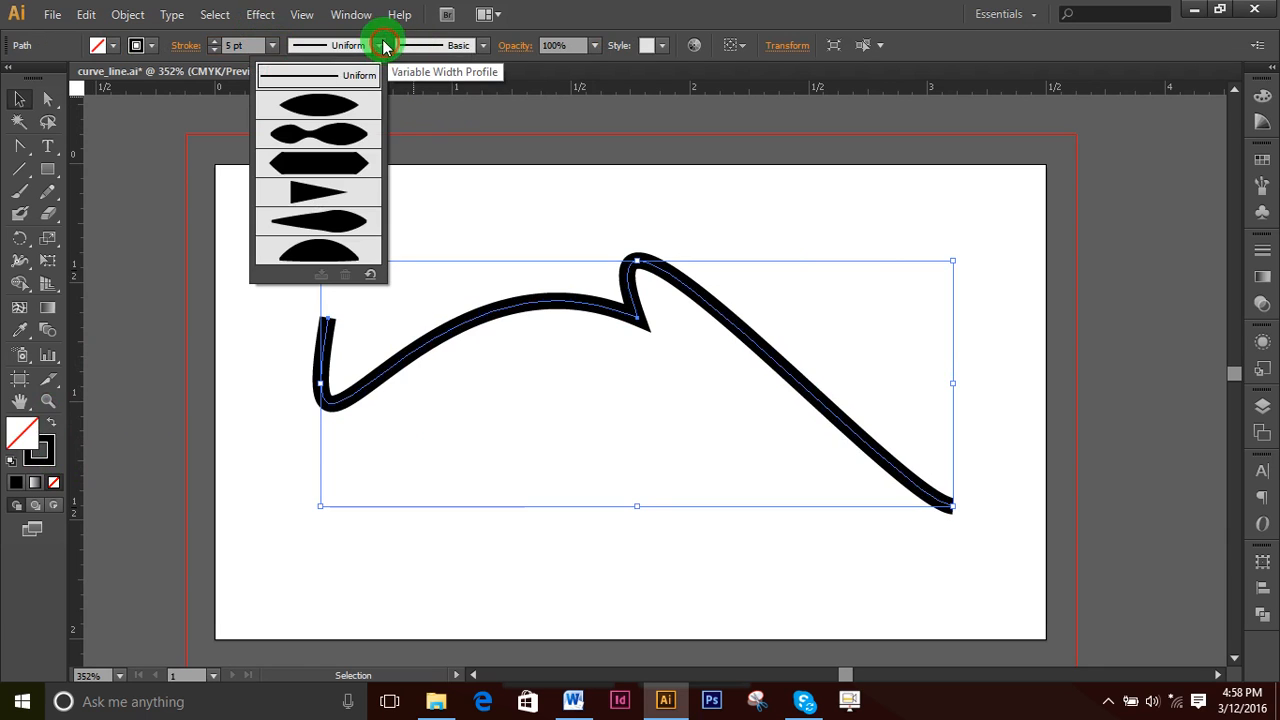
click(336, 106)
click(845, 552)
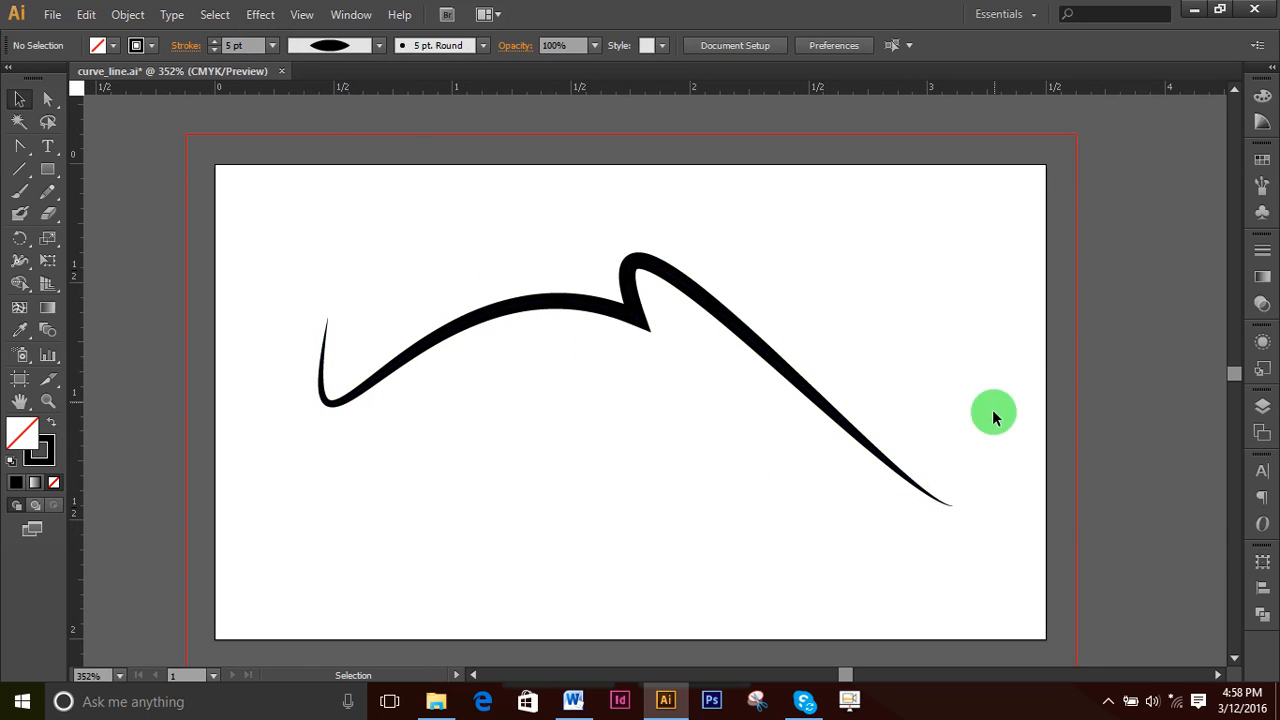
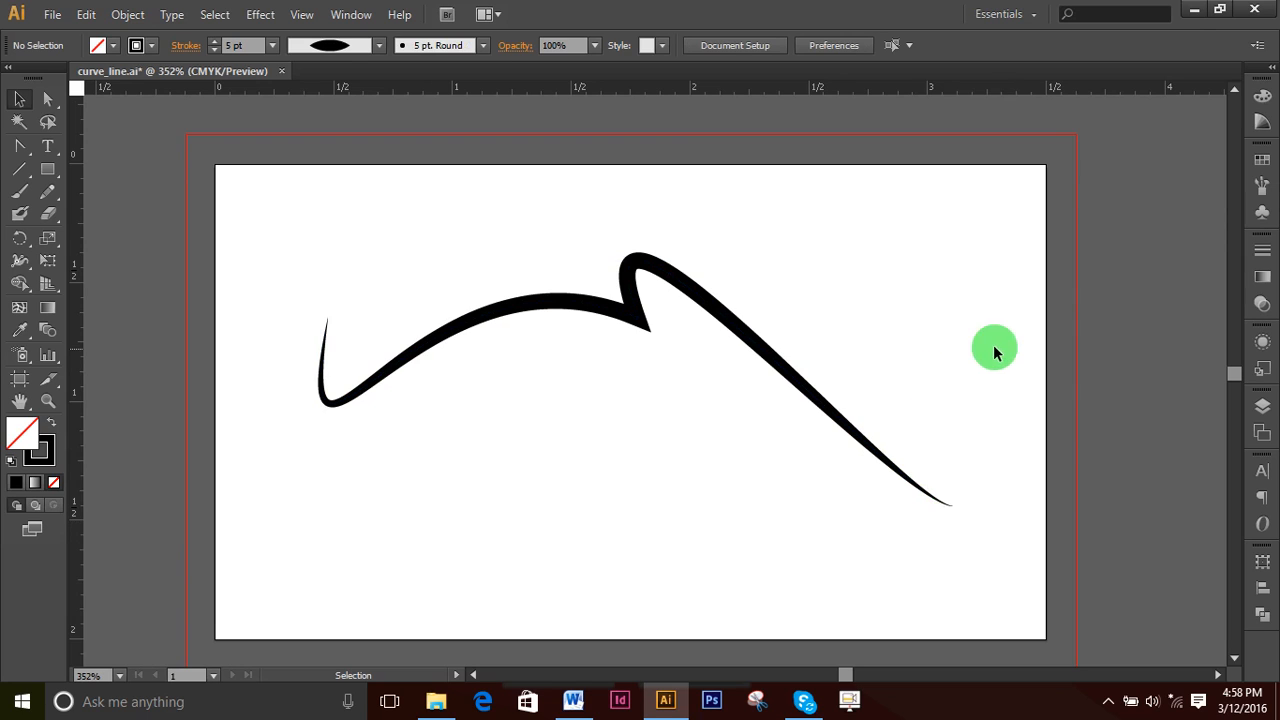
- Select the tapered path and delete it from the artboard
scroll(920, 262, down, 1)
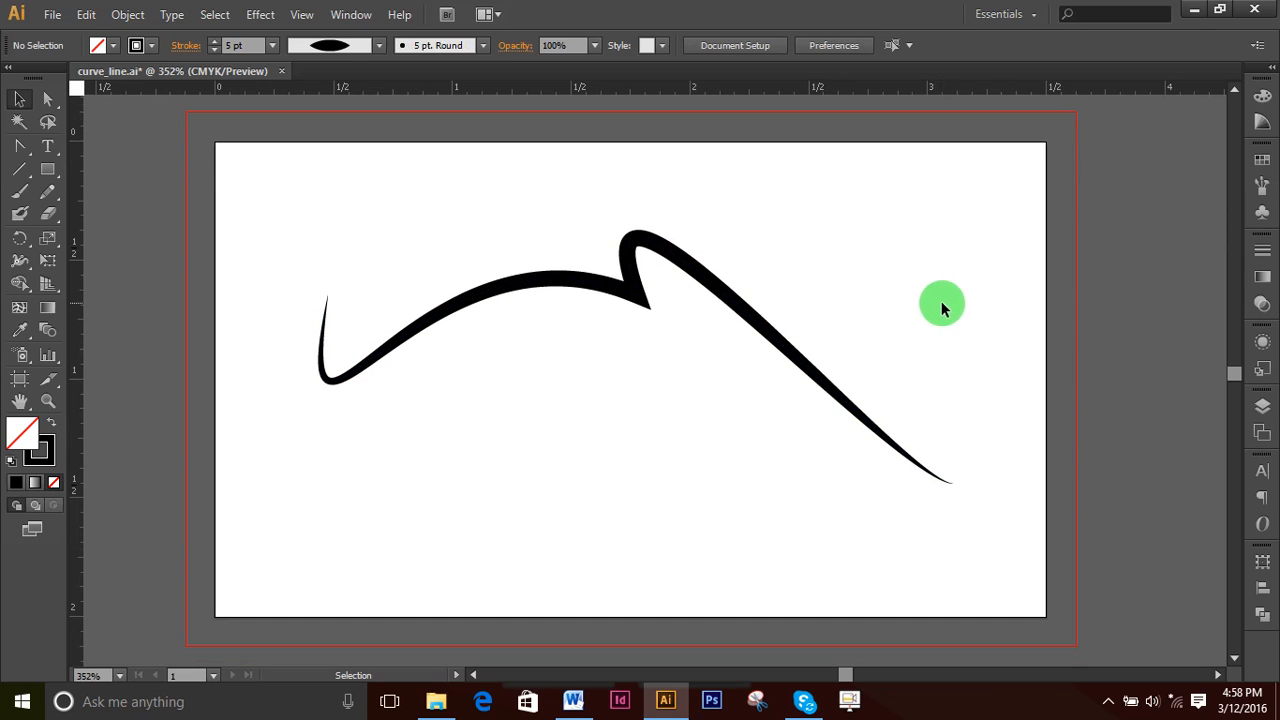
drag(296, 188, 1012, 540)
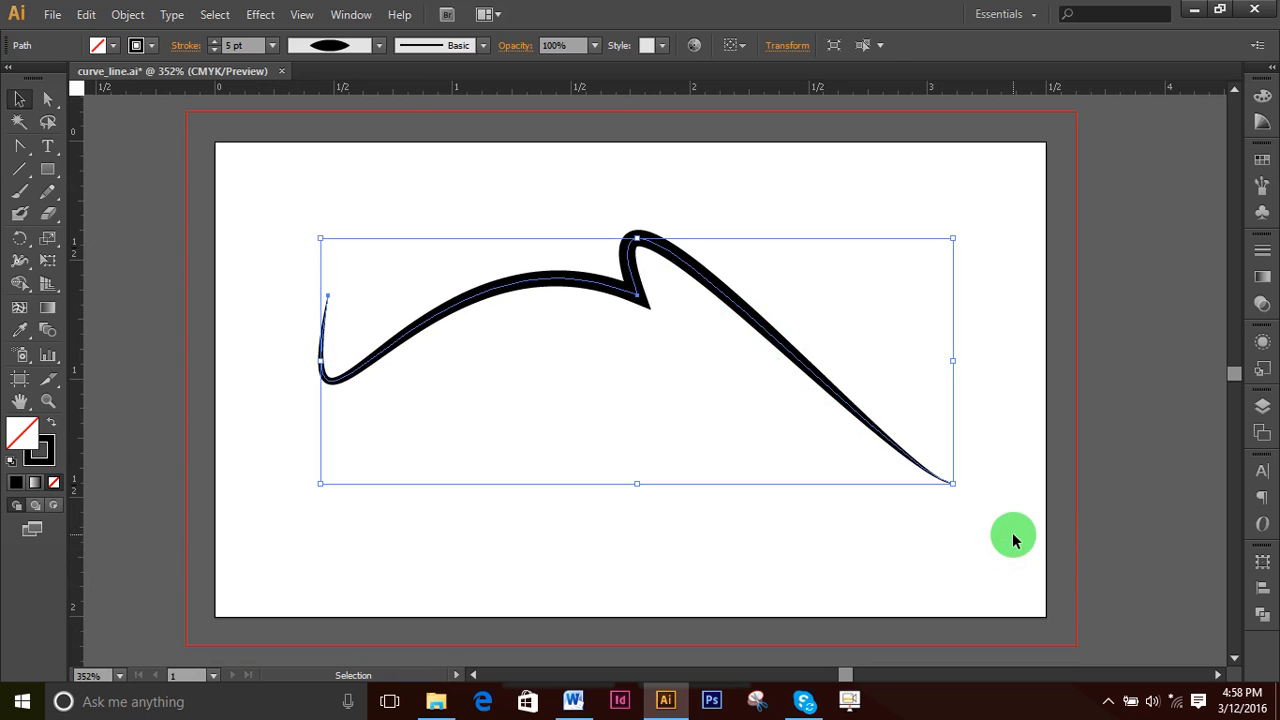
key(Delete)
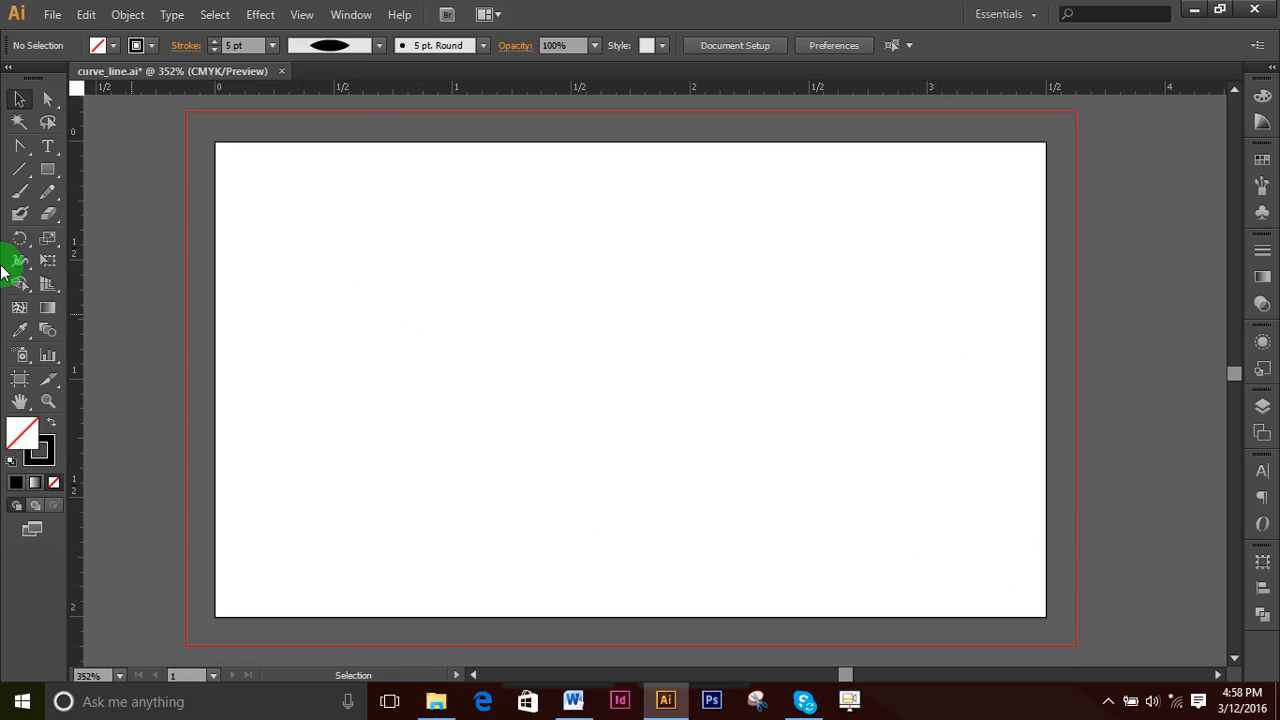
- Use the Arc tool to draw a quarter arc curving down to an end point at about X 2.29, Y 1.66 in
click(19, 191)
click(20, 168)
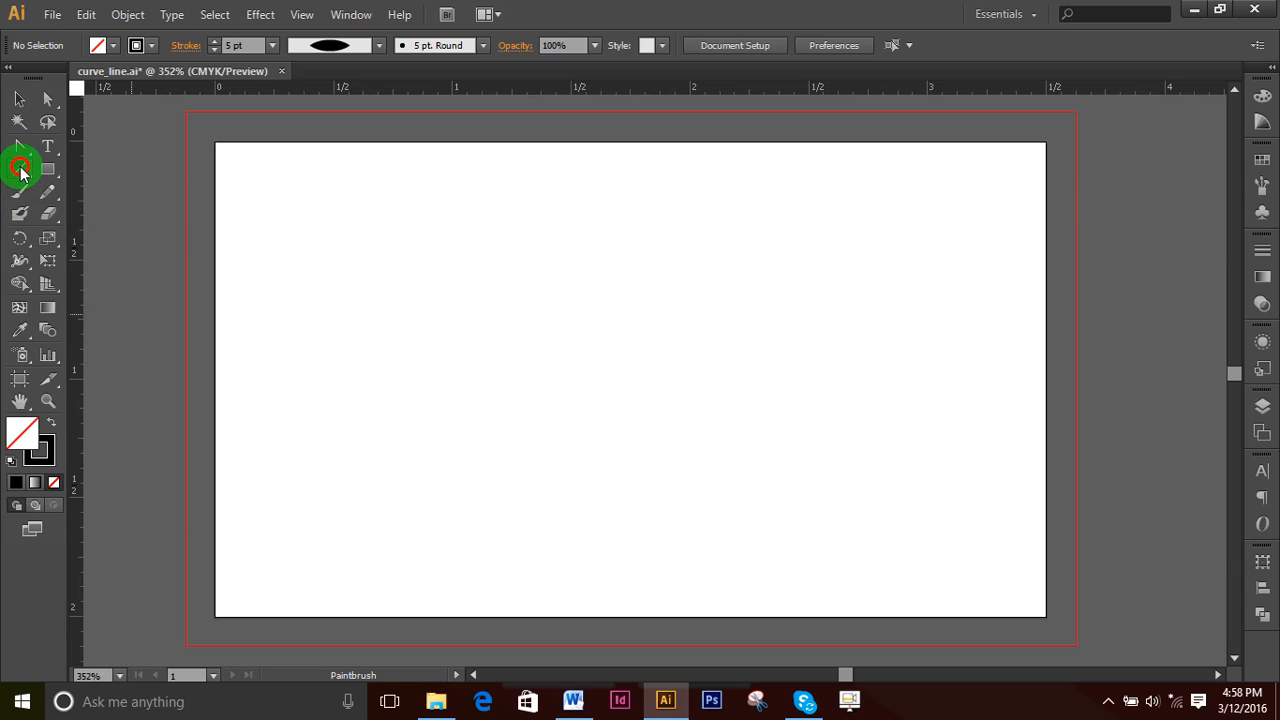
drag(21, 172, 96, 200)
drag(453, 229, 760, 533)
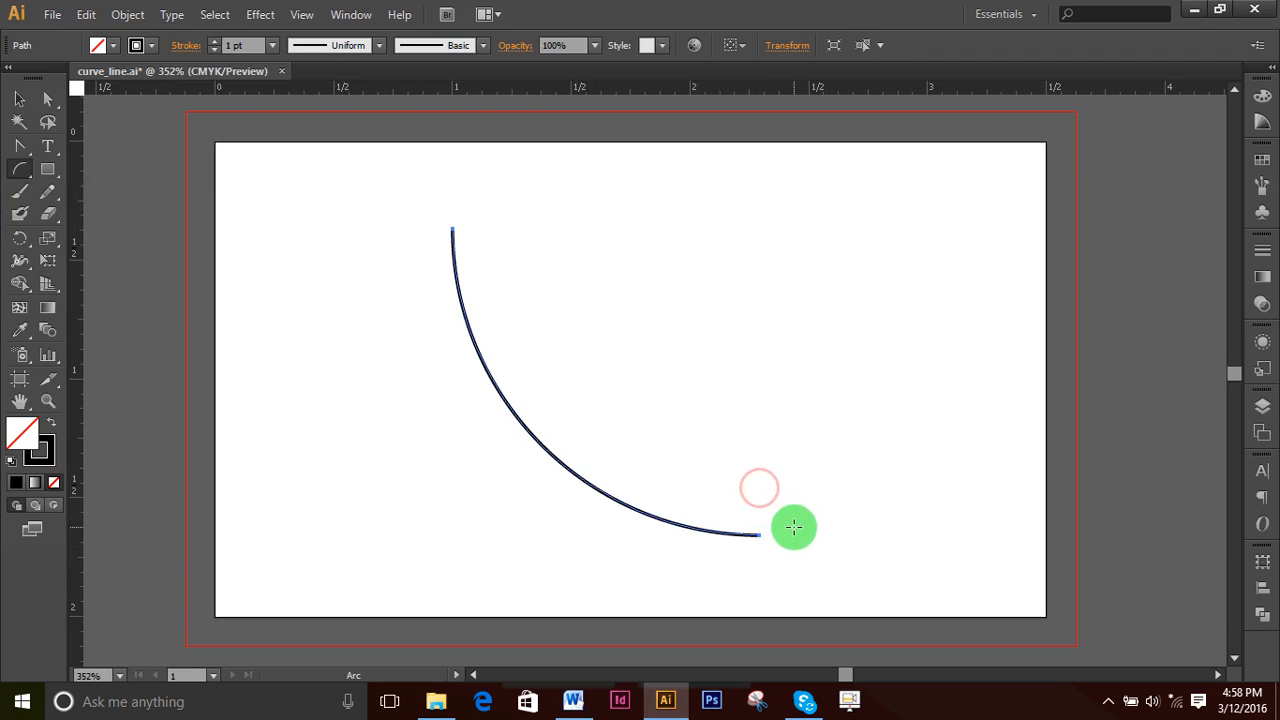
- Reshape the arc into a symmetric S-curve by making both end handles vertical, each reaching the level of the opposite end point
click(47, 98)
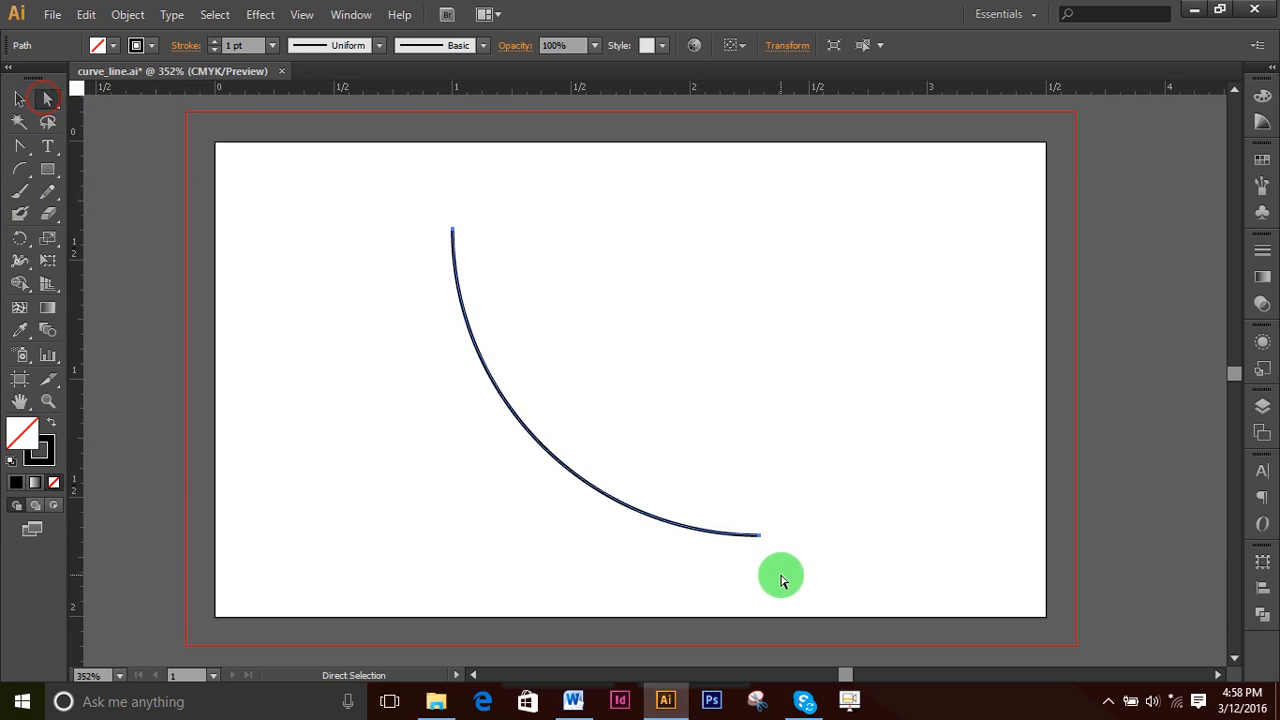
click(757, 538)
click(758, 534)
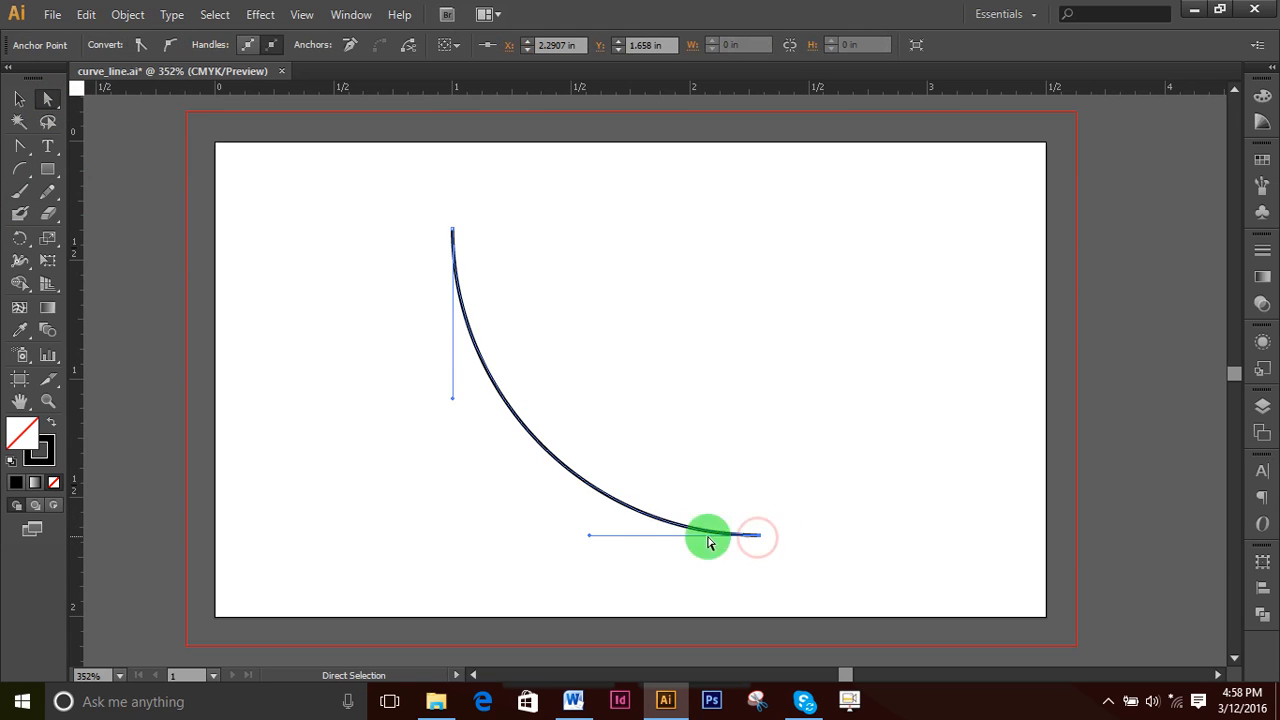
drag(590, 535, 805, 228)
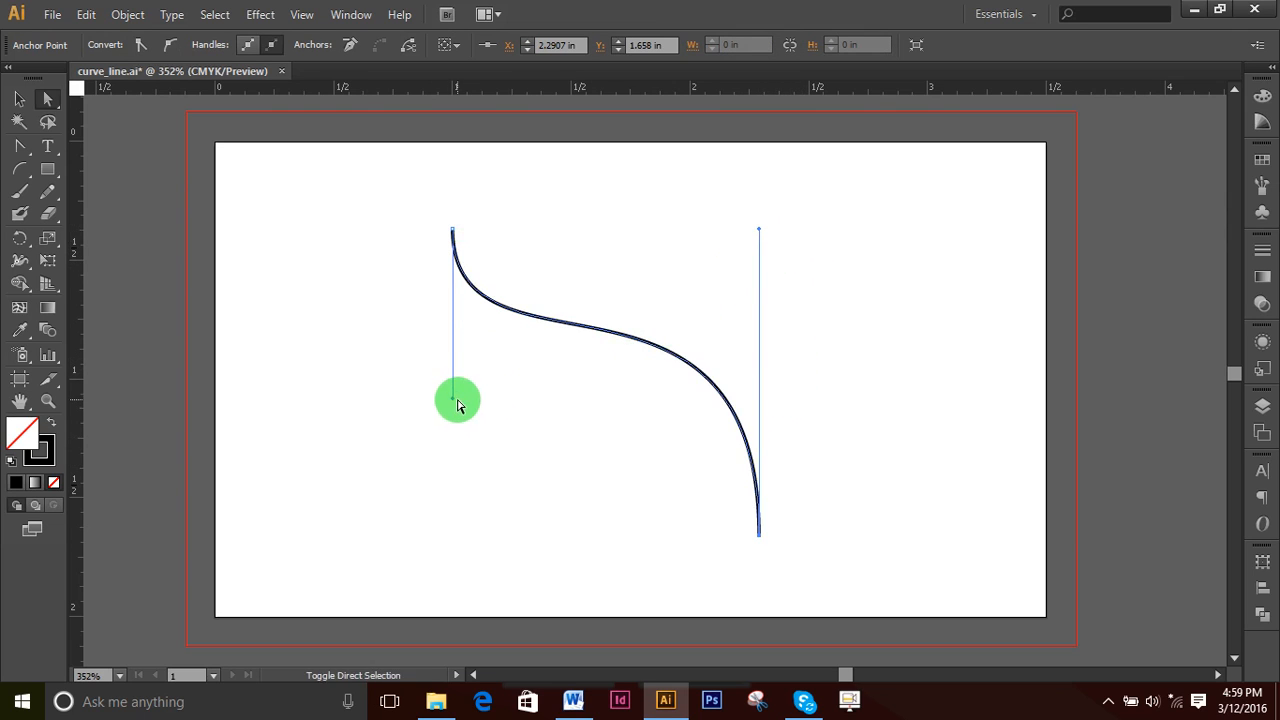
drag(455, 404, 457, 537)
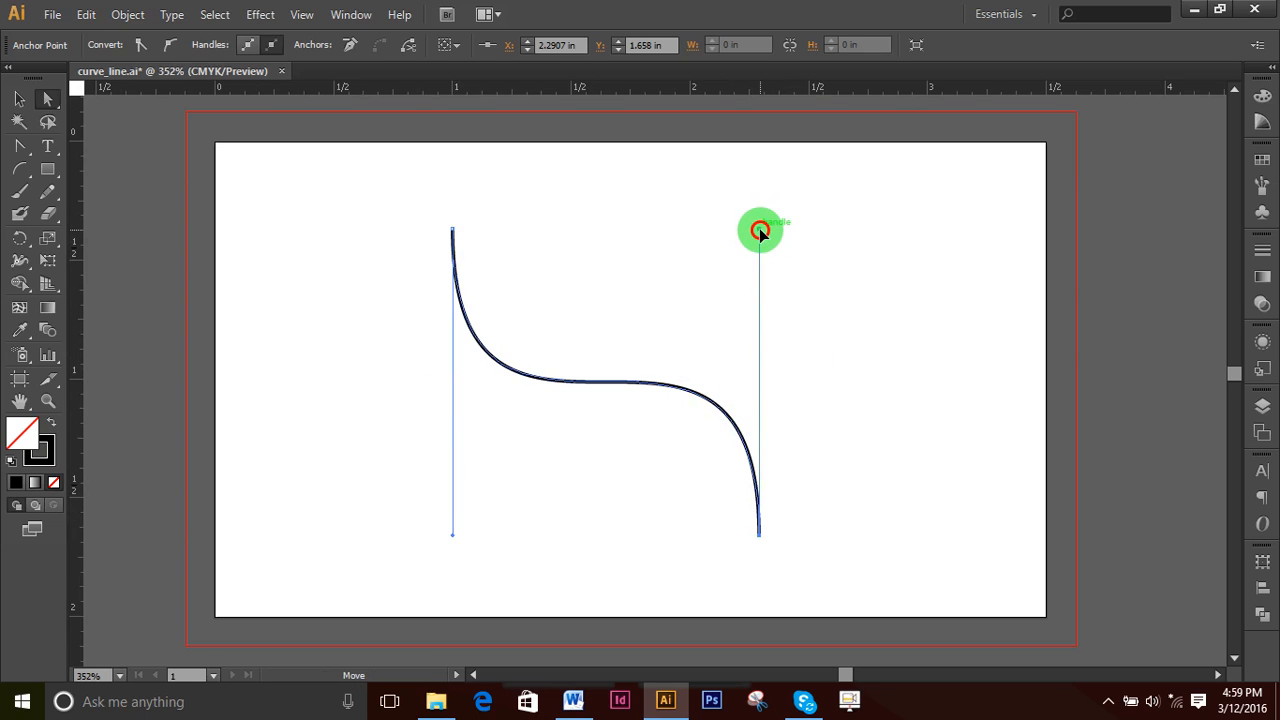
- Try to move the lower end point's direction handle inward to reshape the S-curve, and undo the change and the resulting duplicate
drag(760, 232, 640, 249)
click(640, 249)
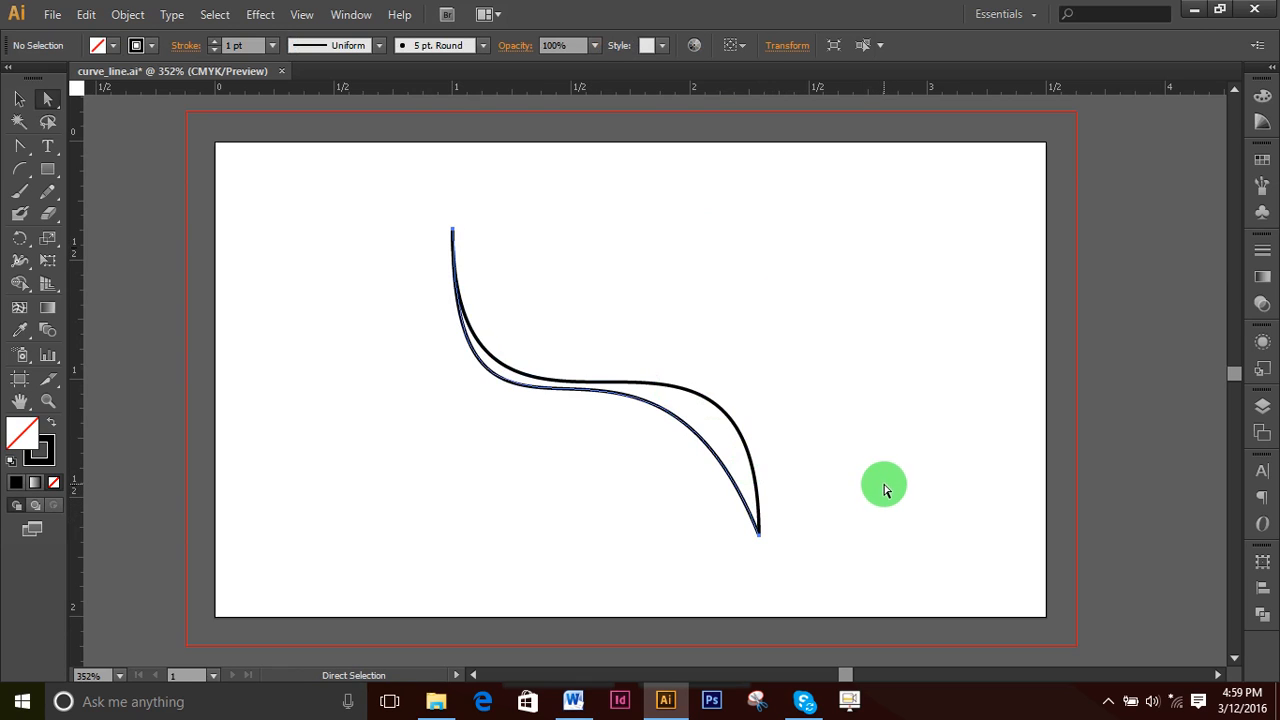
key(ctrl)
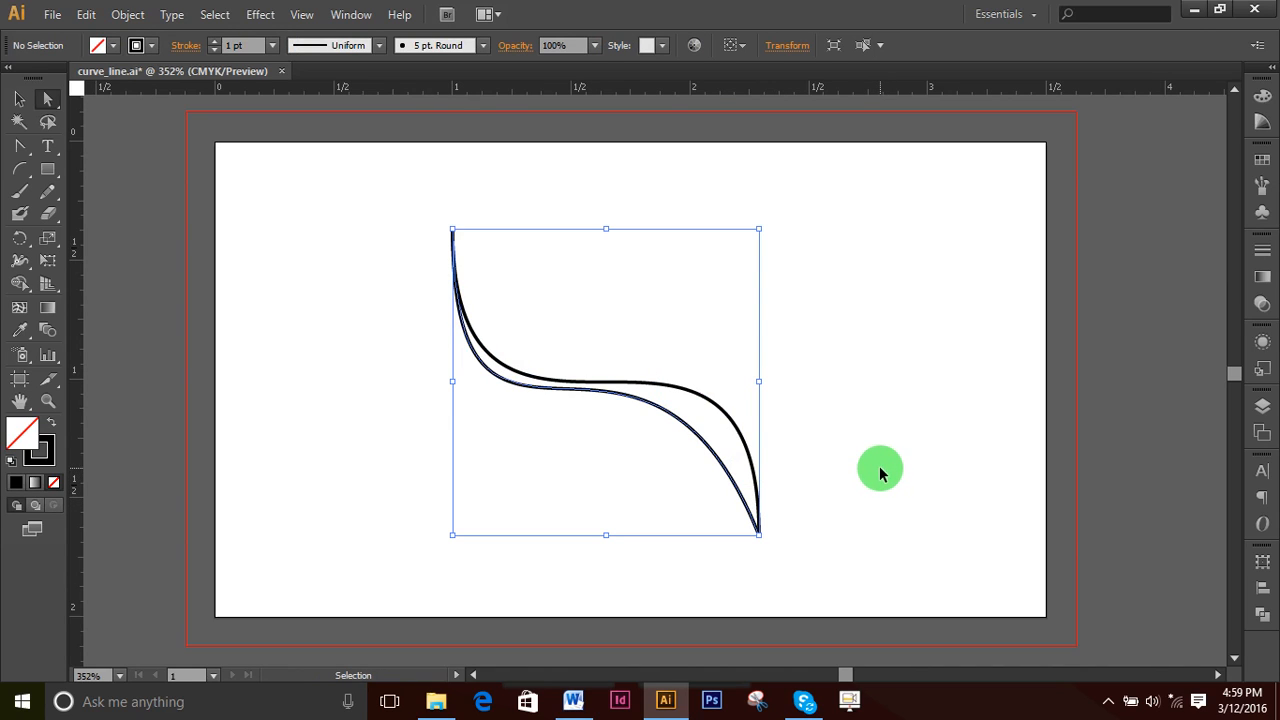
key(ctrl+z)
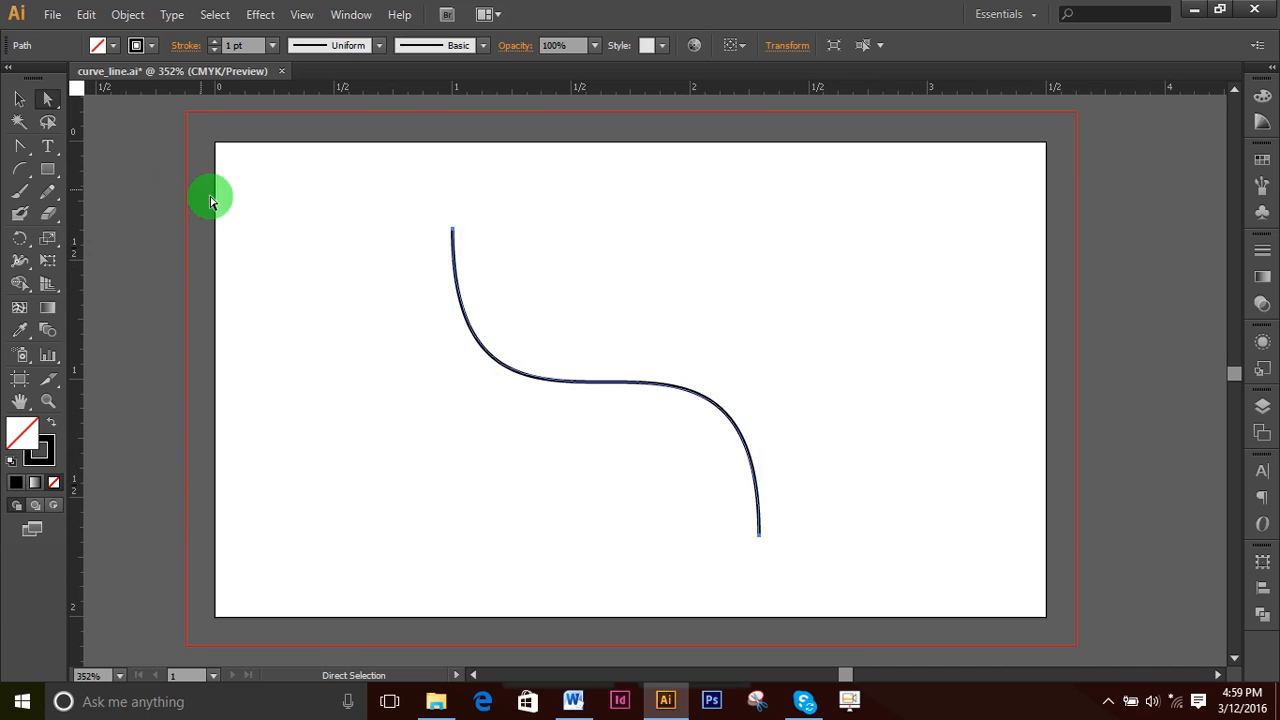
- Place a horizontal guide at about Y 1.01 in and a vertical guide at about X 1.60 in, crossing near the S-curve's middle
click(21, 100)
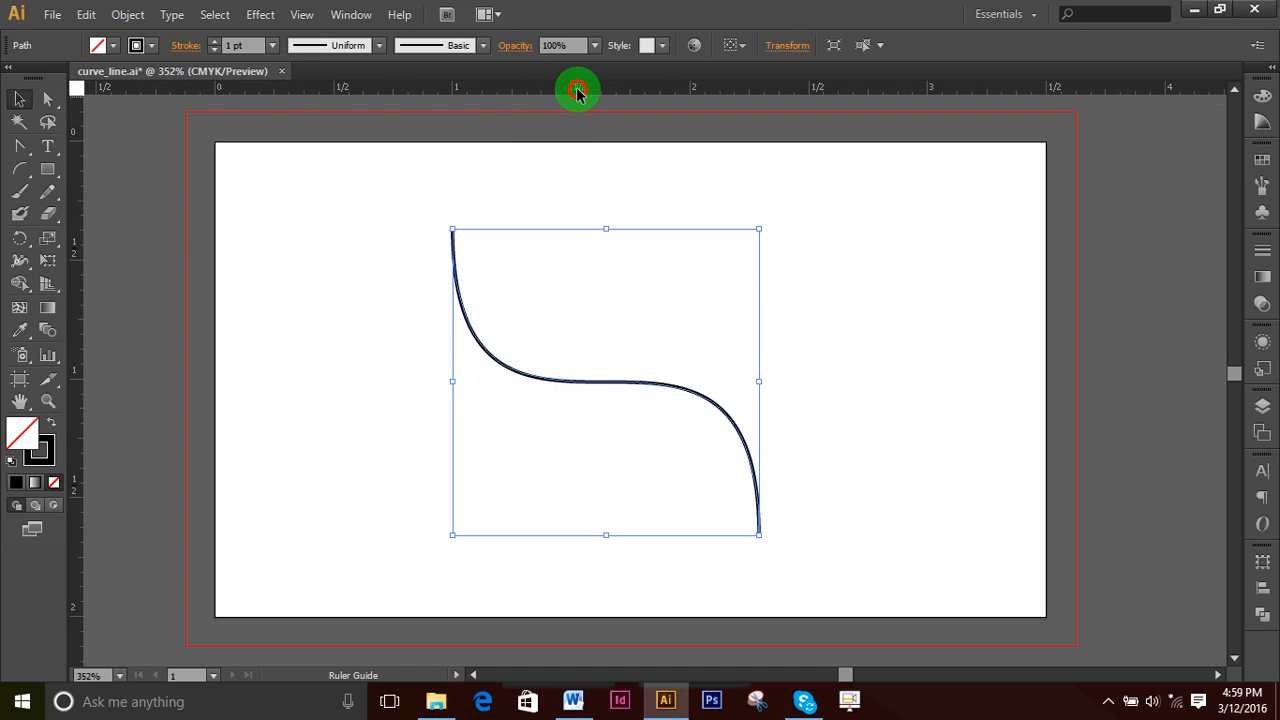
drag(578, 91, 592, 384)
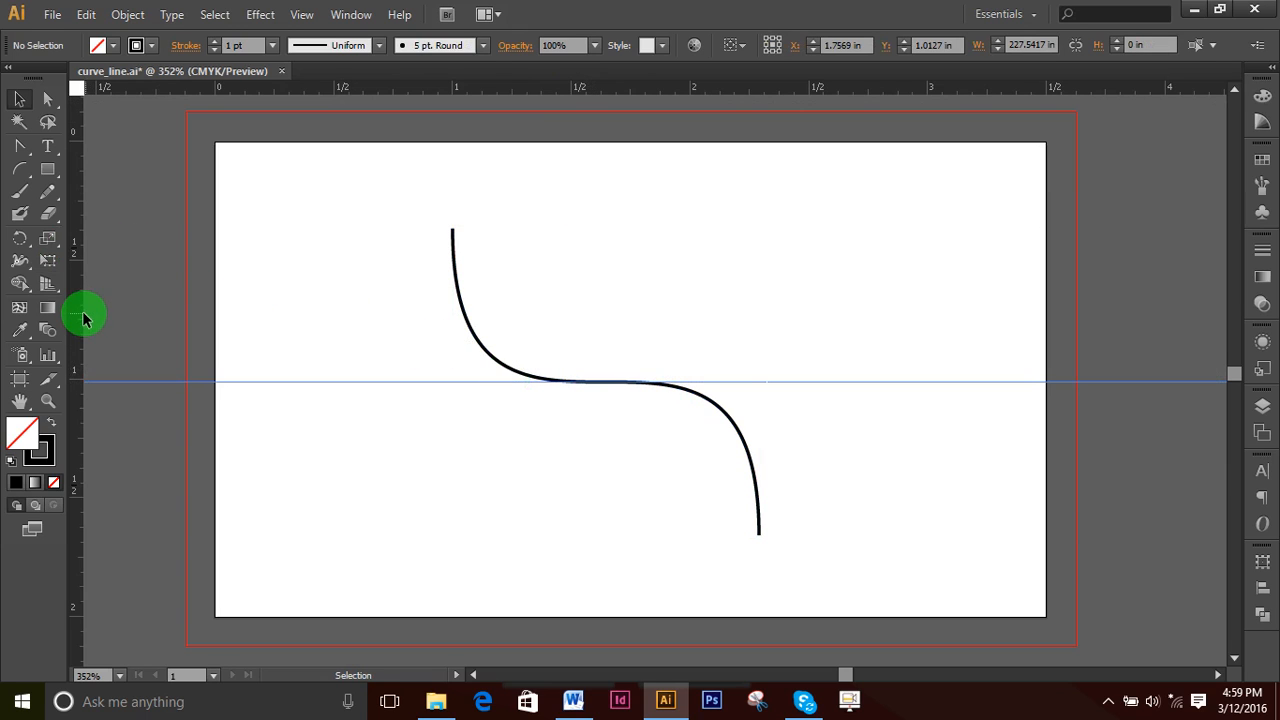
drag(76, 322, 596, 379)
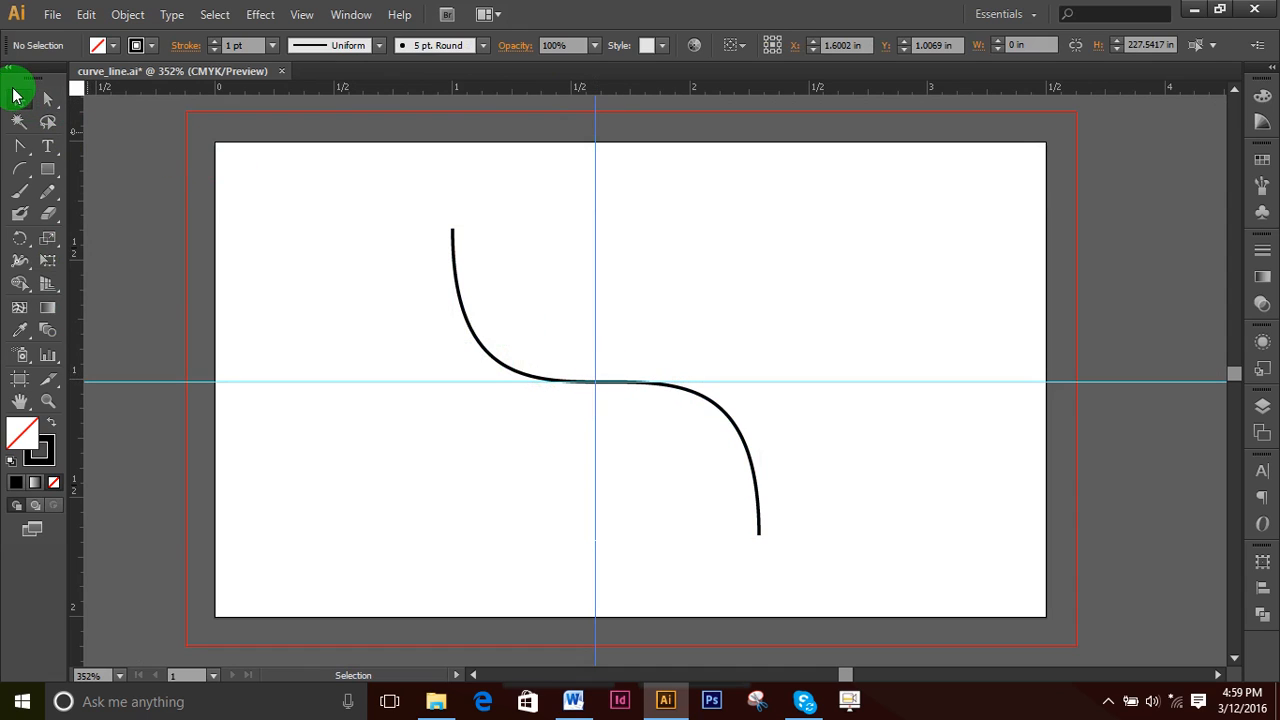
- Select the S-curve and both guides together and align them by their horizontal and vertical centres
click(16, 94)
drag(352, 163, 948, 580)
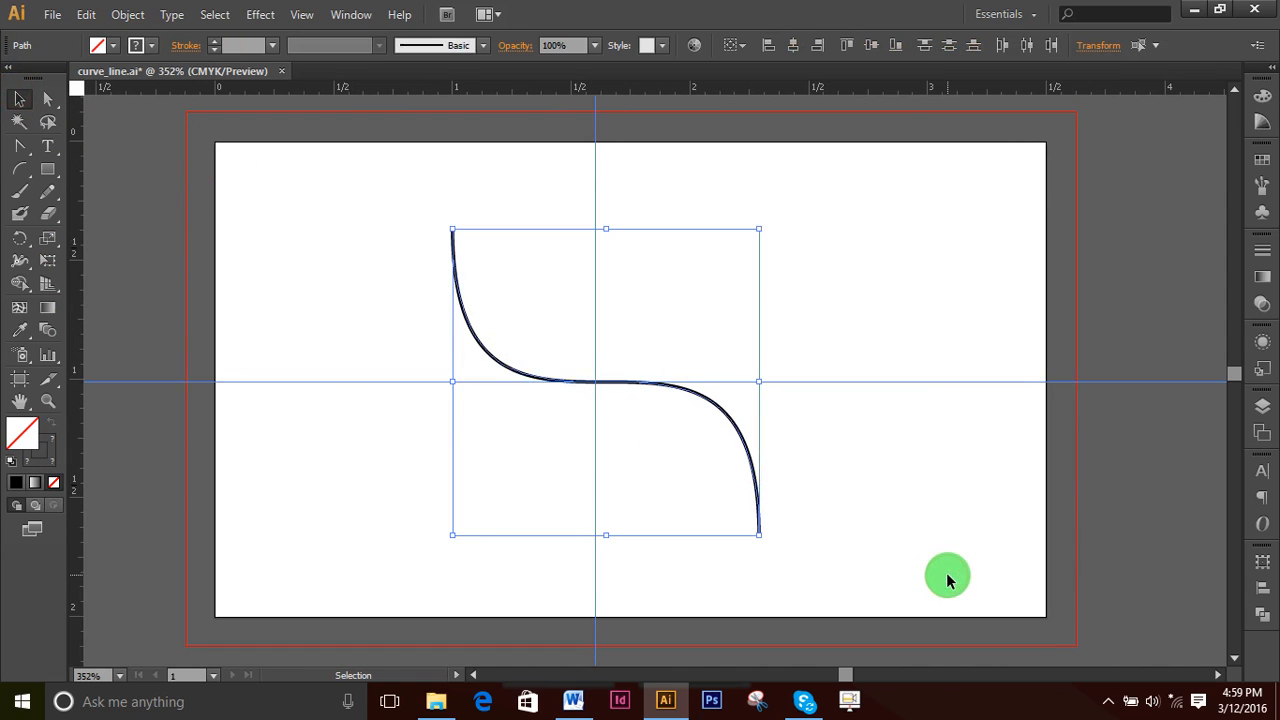
click(794, 46)
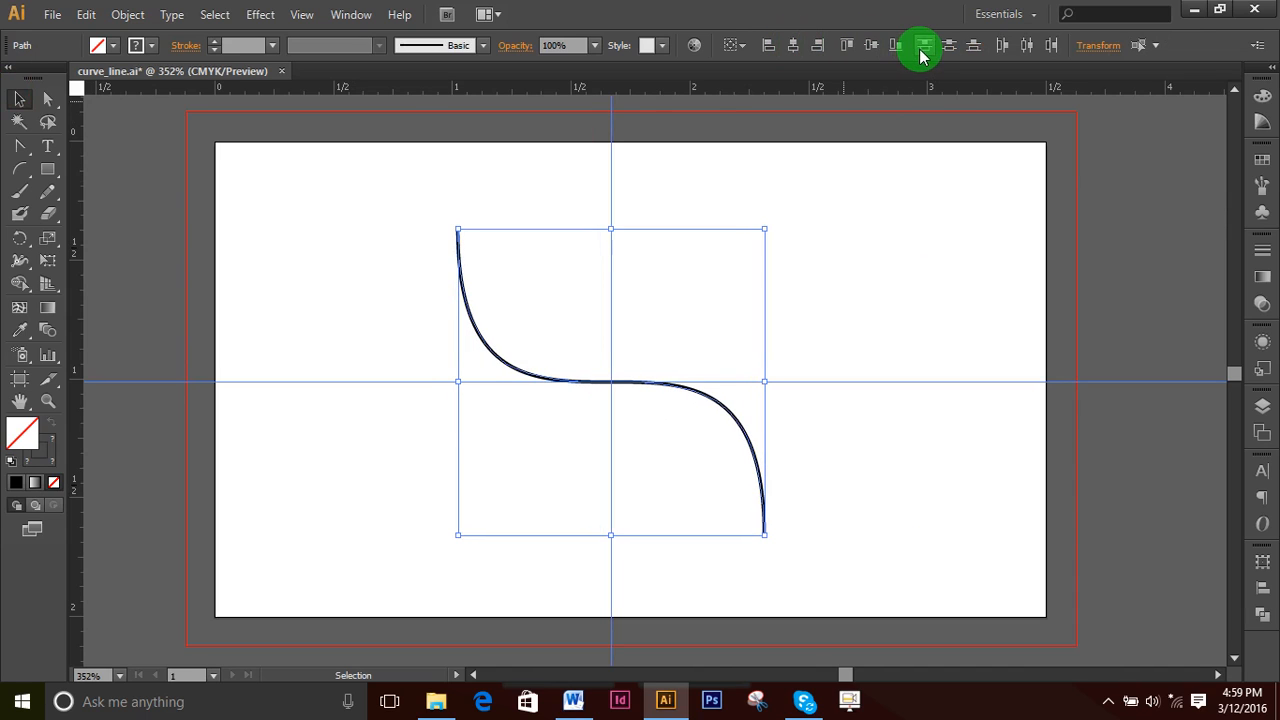
click(872, 46)
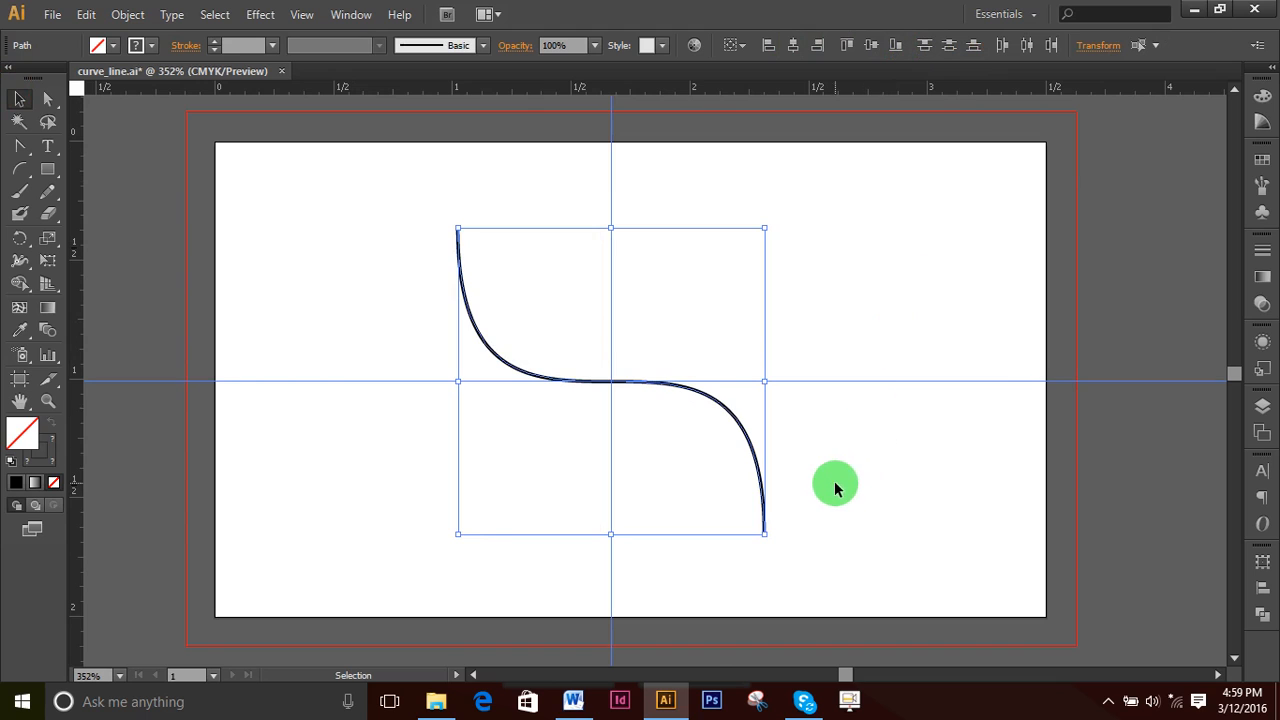
click(861, 453)
- Apply the width profile tapering at both ends to the S-curve's stroke and set its weight to 4 pt
key(z)
click(628, 394)
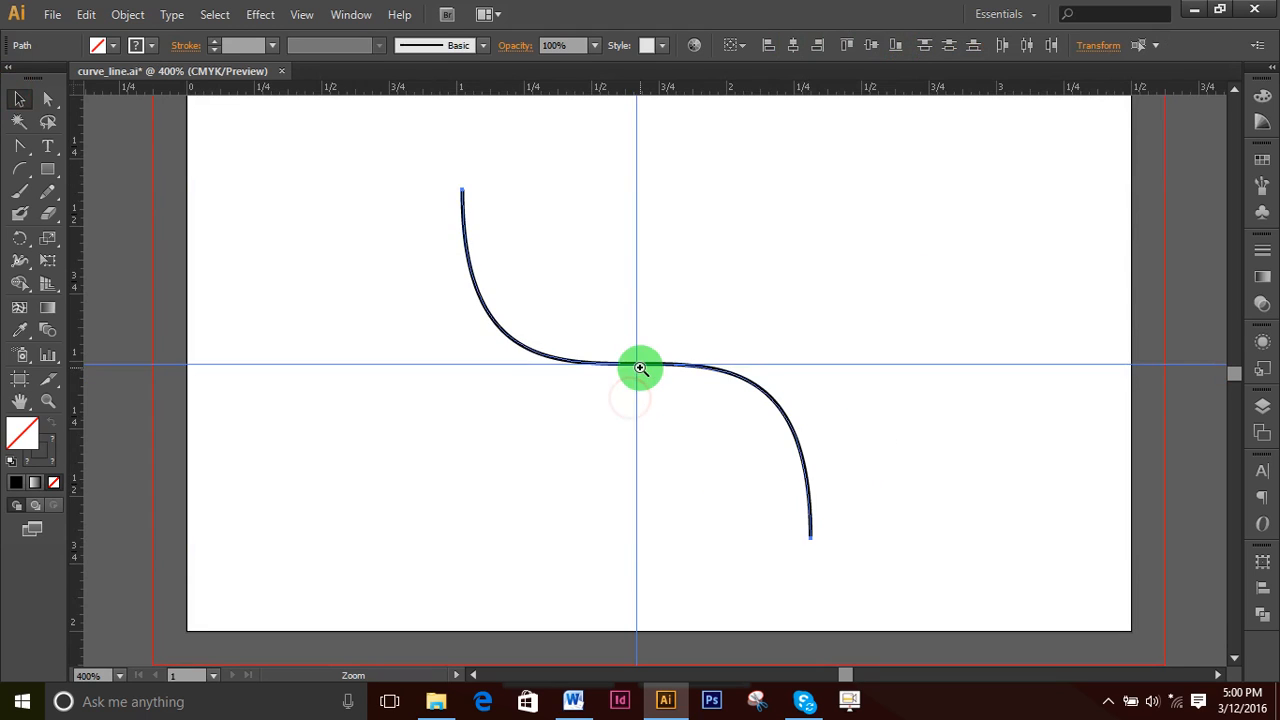
click(640, 368)
key(v)
click(740, 286)
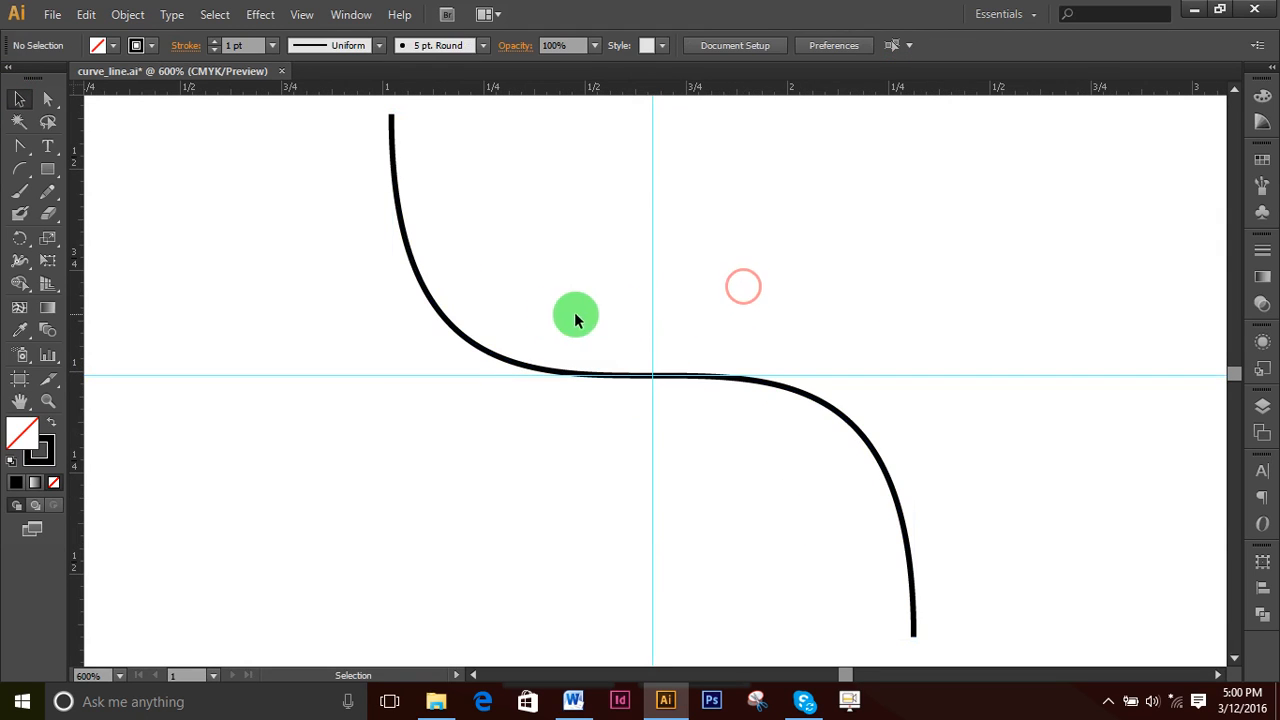
click(490, 351)
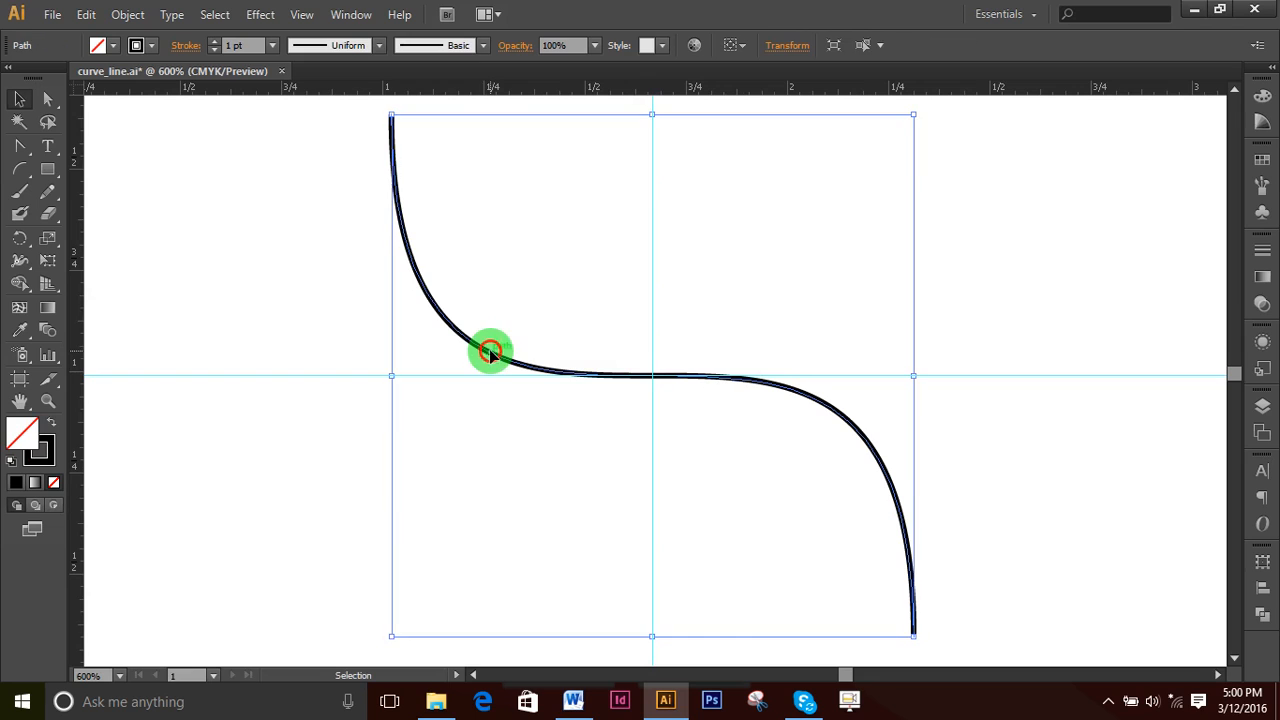
click(379, 46)
click(337, 104)
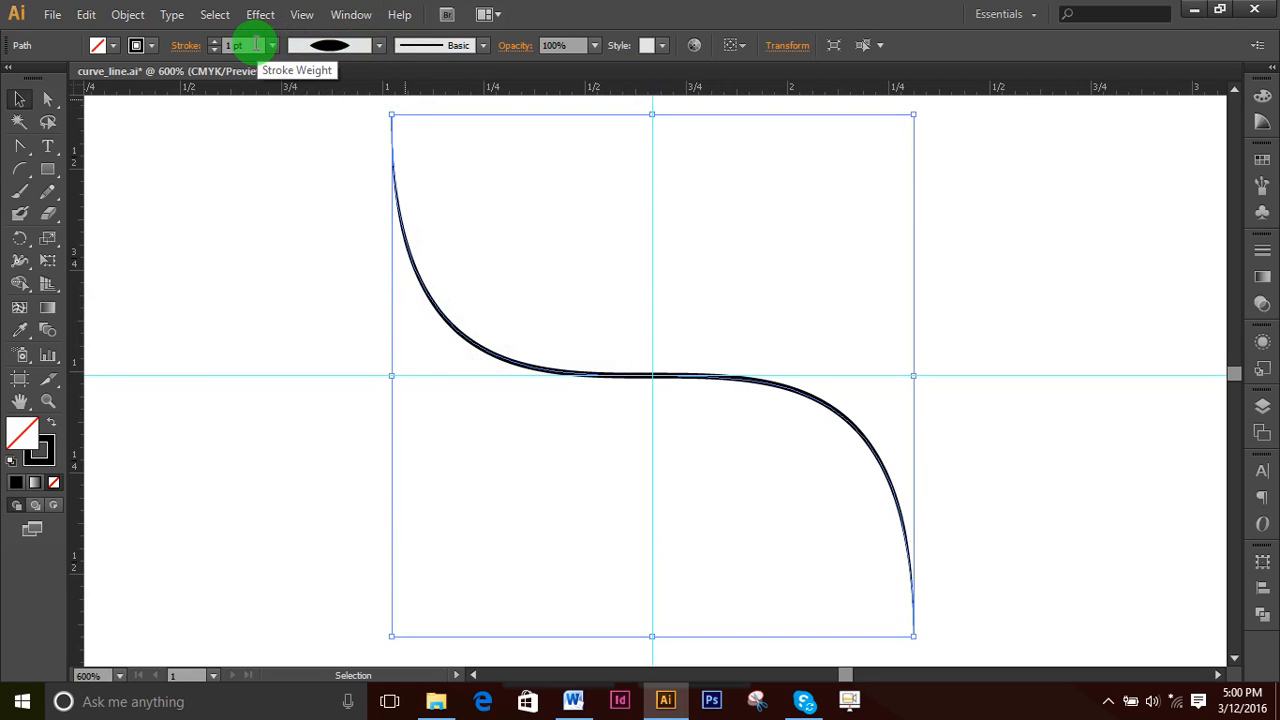
scroll(255, 45, up, 3)
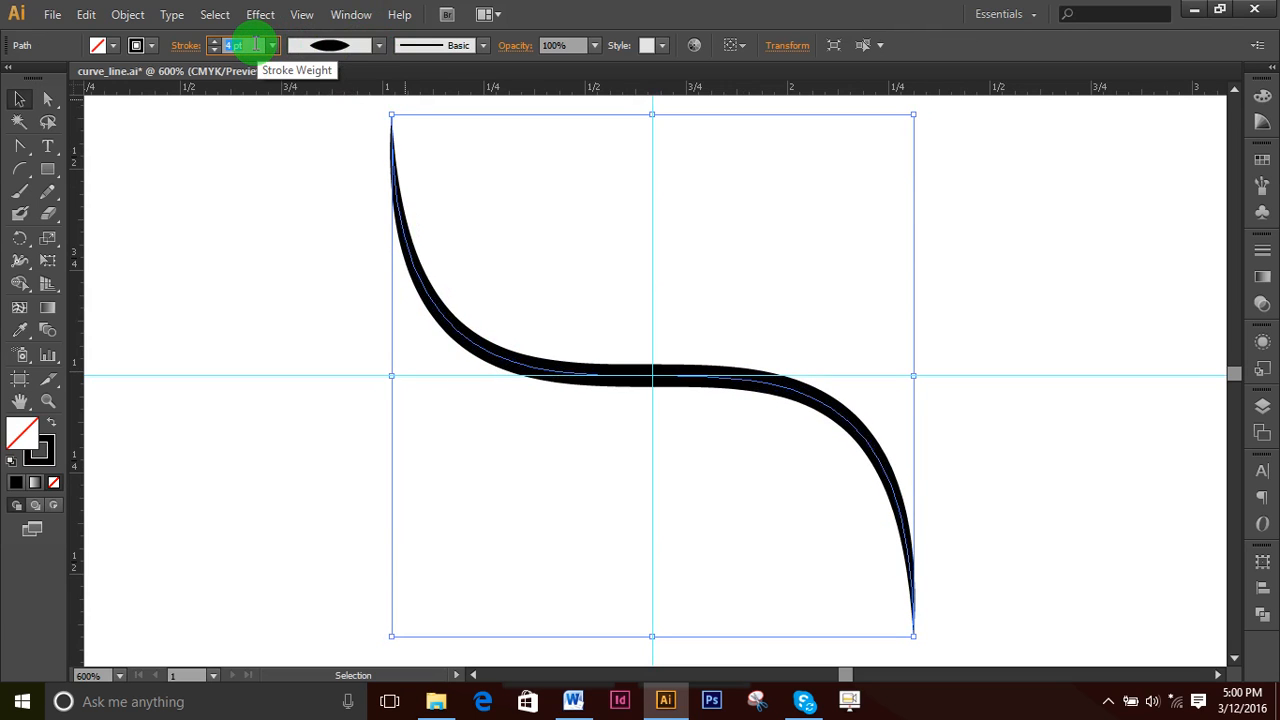
click(1095, 455)
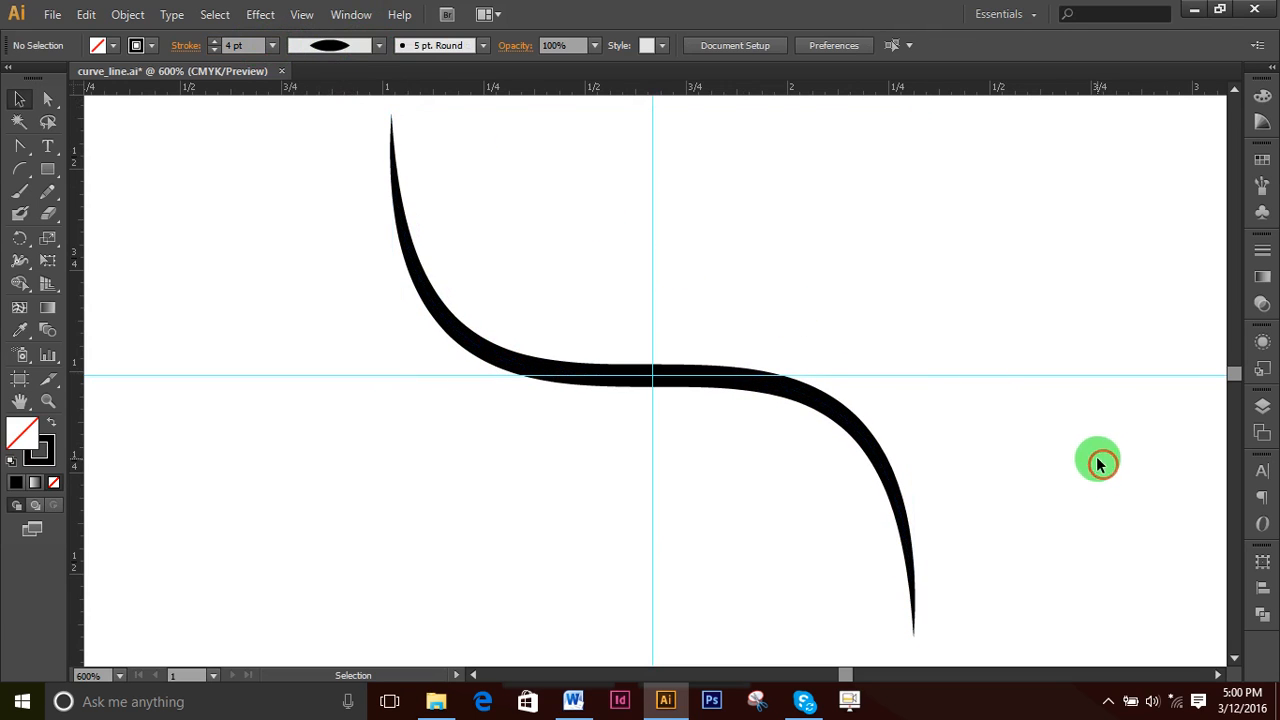
- Expand the appearance of the tapered S-curve so its stroke becomes a filled shape
click(819, 398)
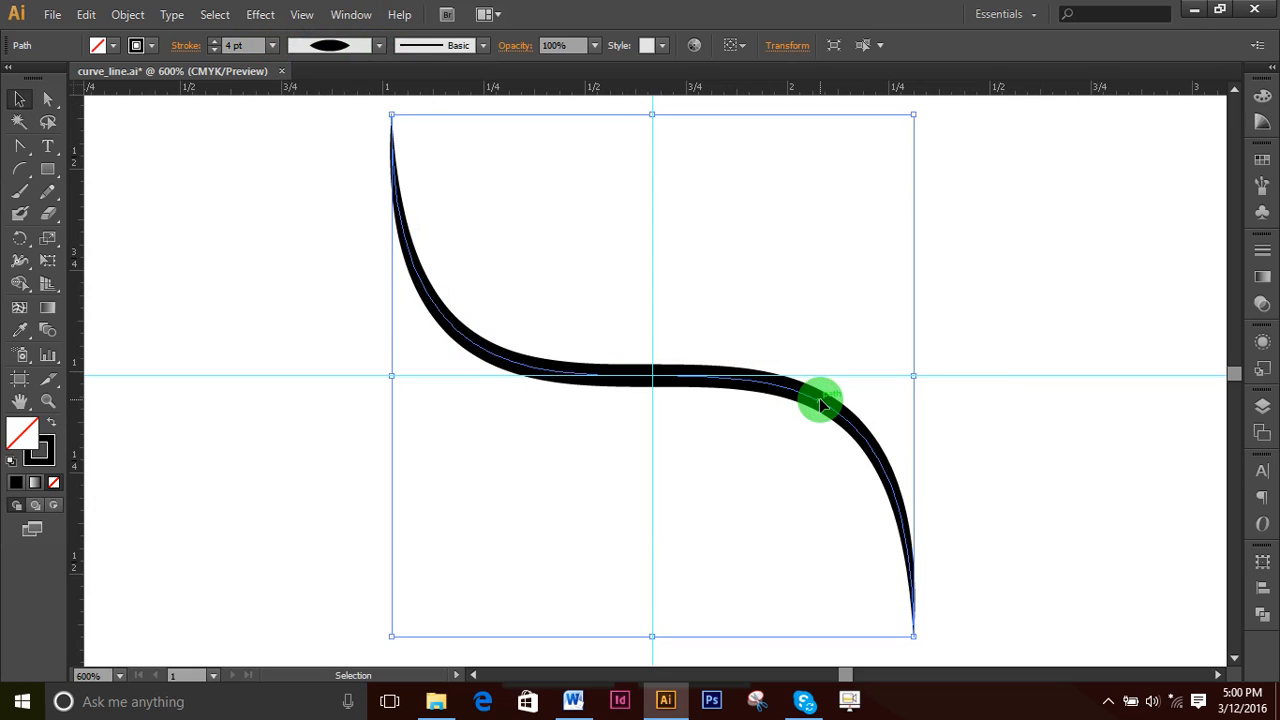
click(127, 14)
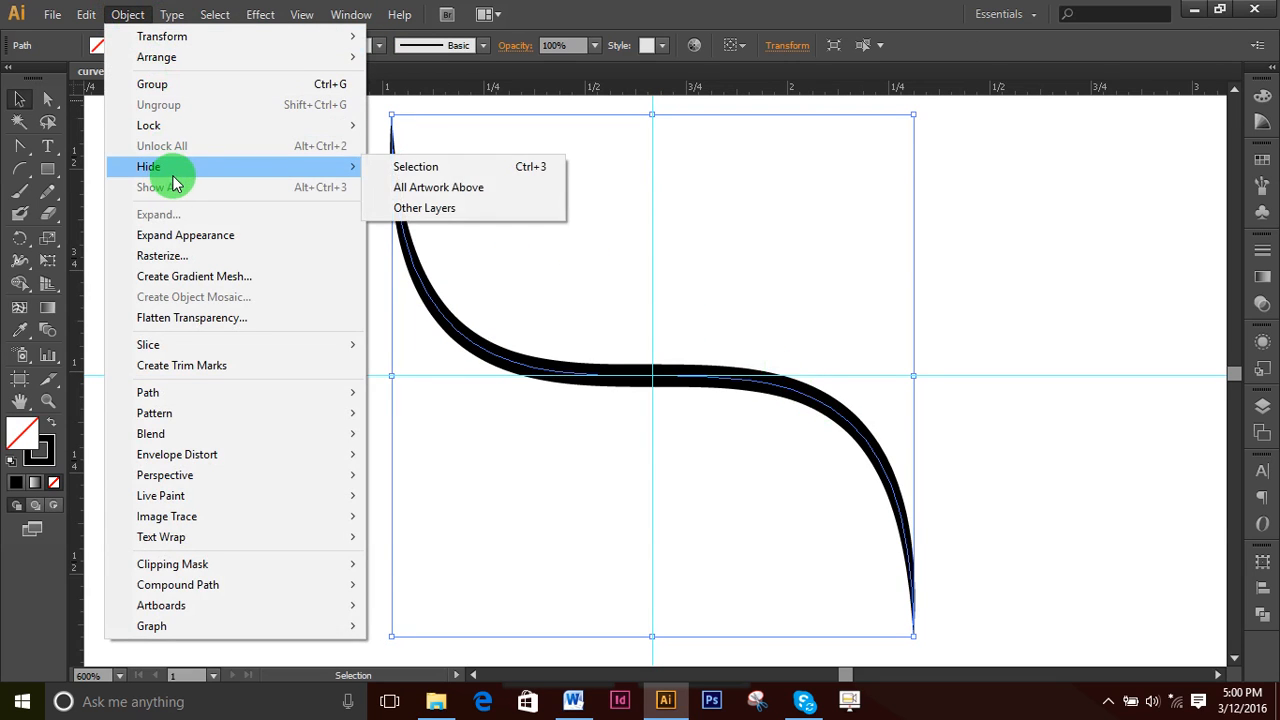
click(198, 240)
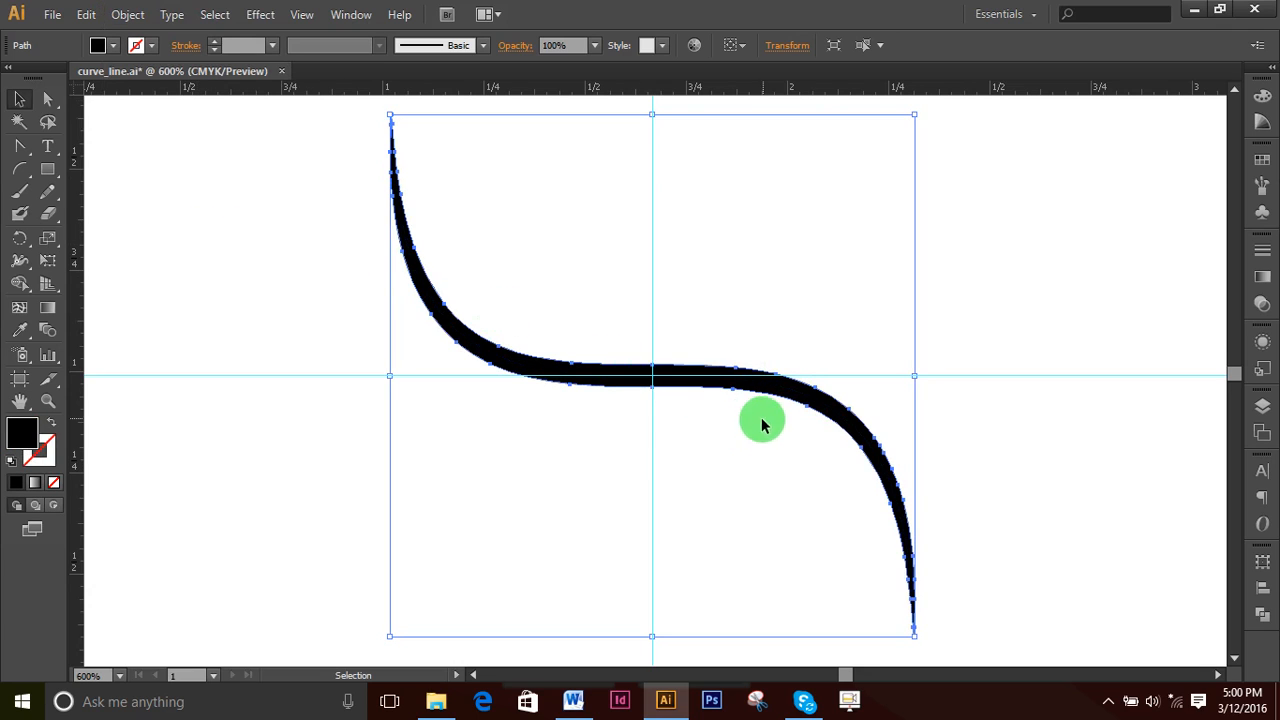
- Set the rotation centre of the expanded S-curve at the guides' intersection and turn on the rotation preview
click(21, 241)
click(660, 372)
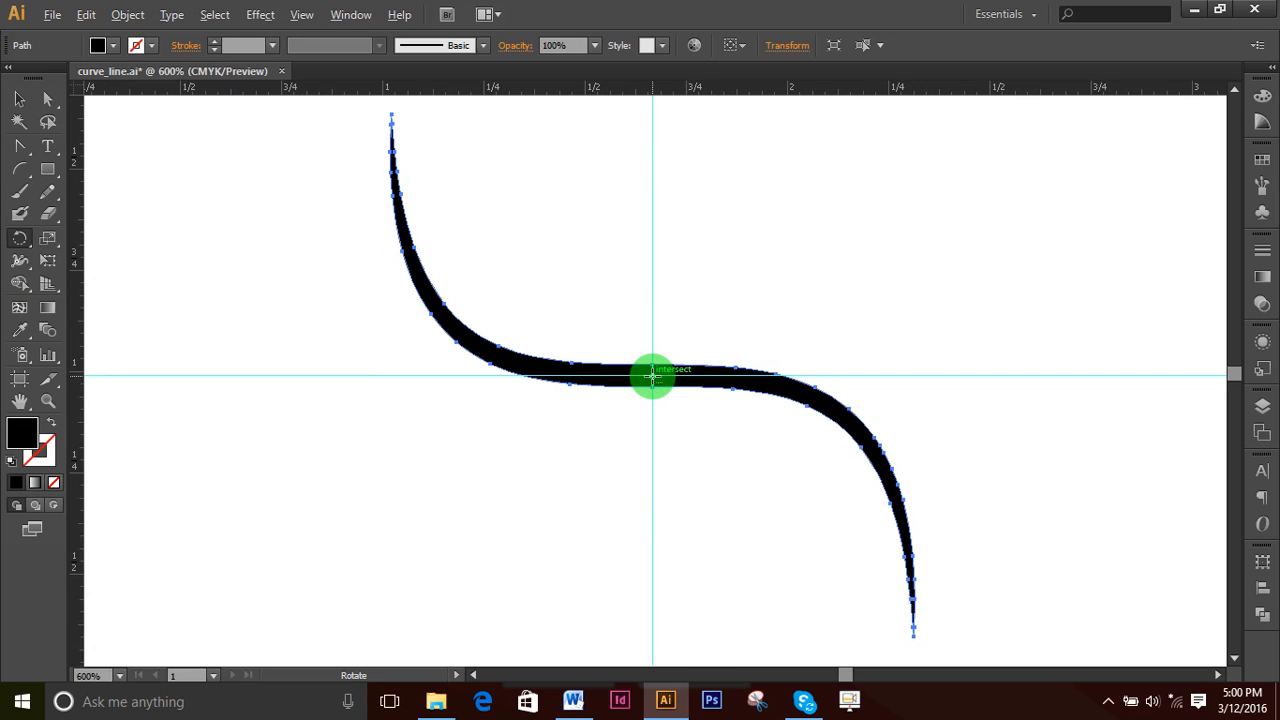
alt+click(652, 375)
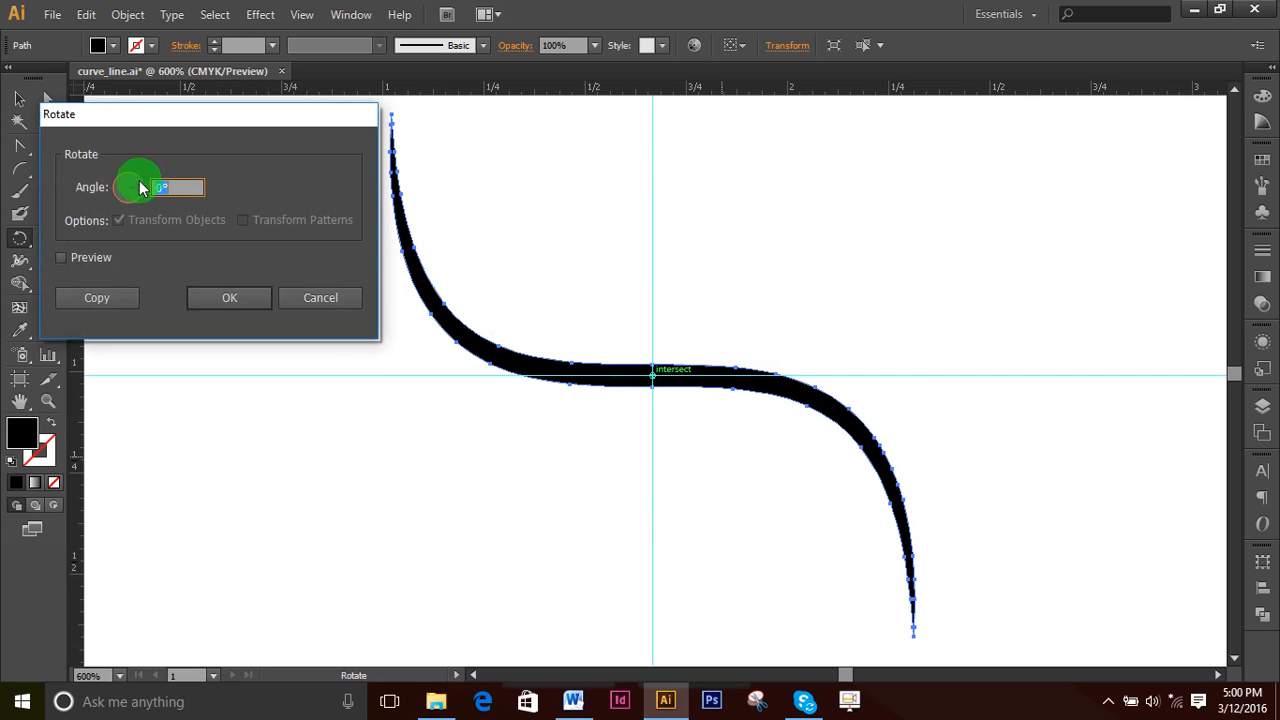
click(61, 257)
- Try different rotation angles for the S-curve, including 56°, 45° and 40°
drag(142, 186, 138, 174)
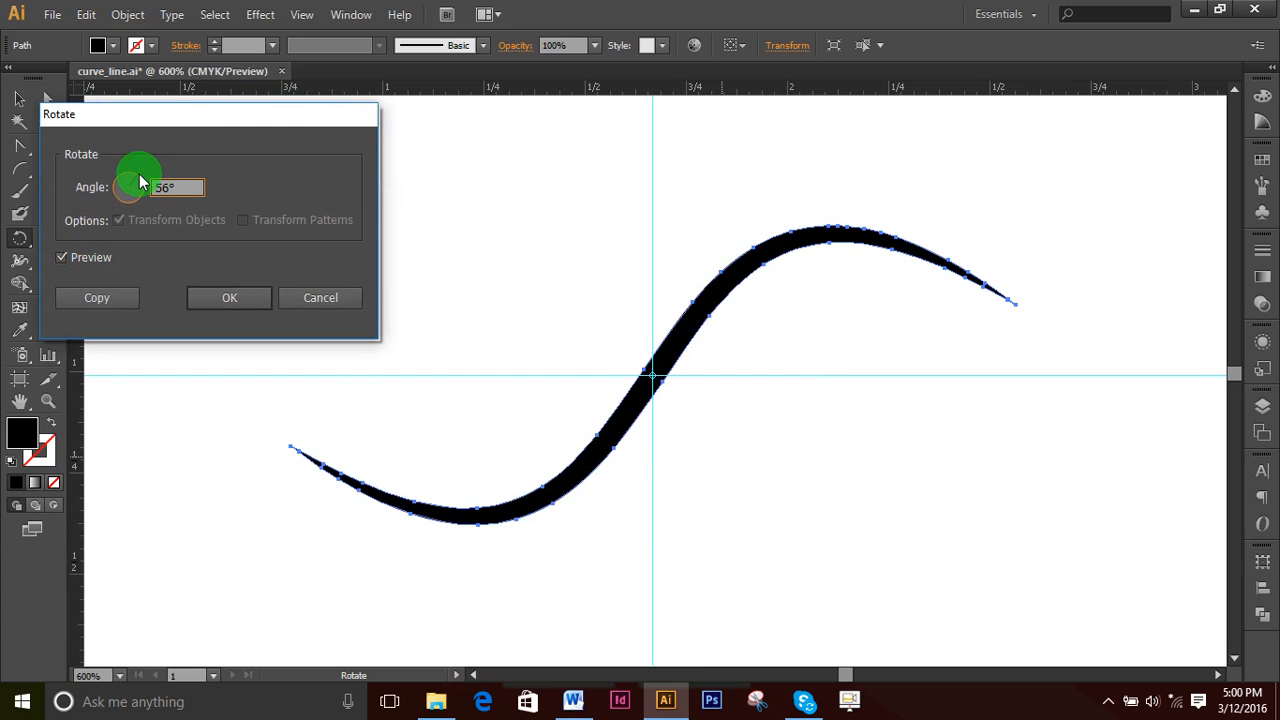
mouse_move(139, 175)
mouse_down()
mouse_move(151, 183)
mouse_move(121, 188)
mouse_up()
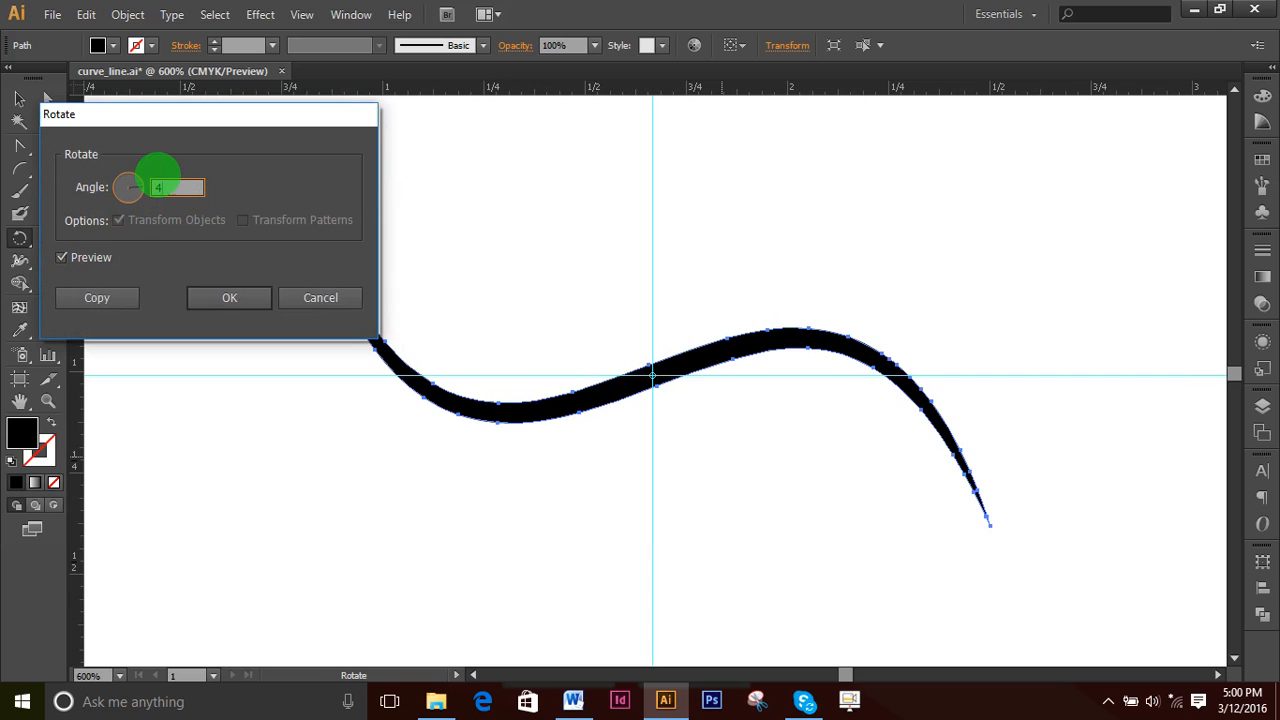
text(45)
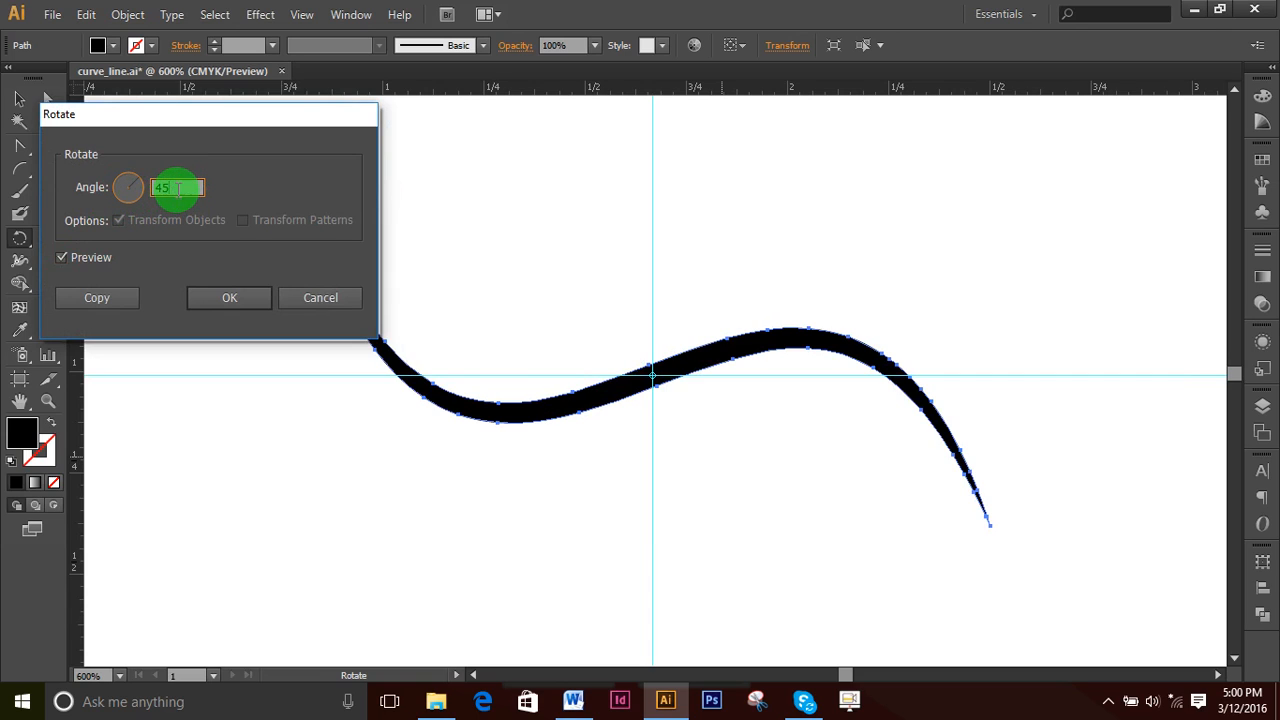
drag(179, 187, 164, 187)
text(0)
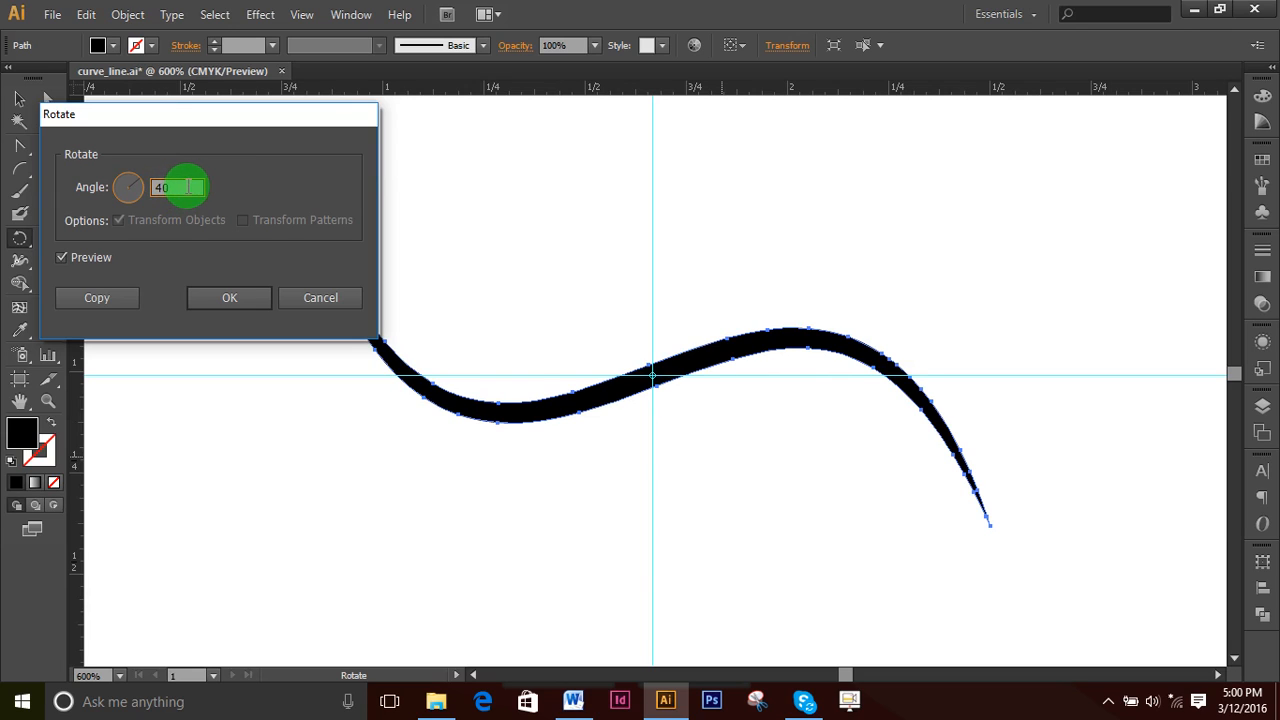
- Set the rotation angle to 36° and create a rotated copy of the S-curve
key(Tab)
text(3)
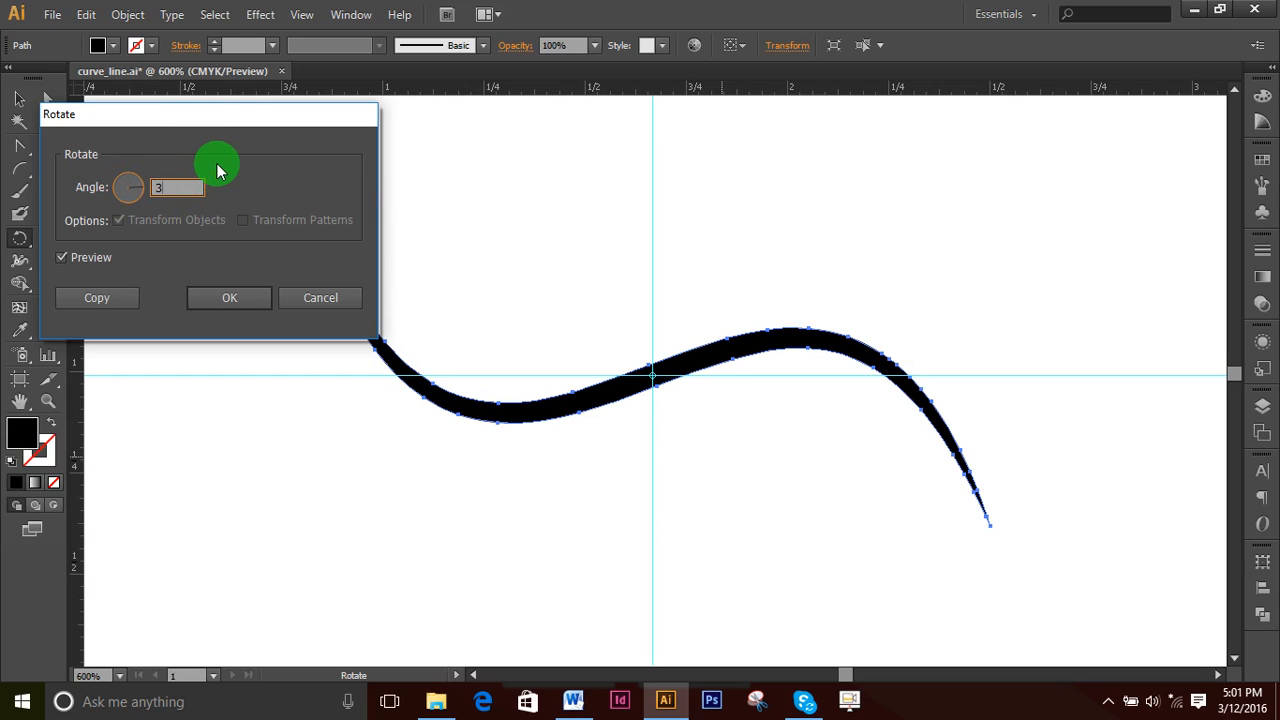
text(6)
click(100, 298)
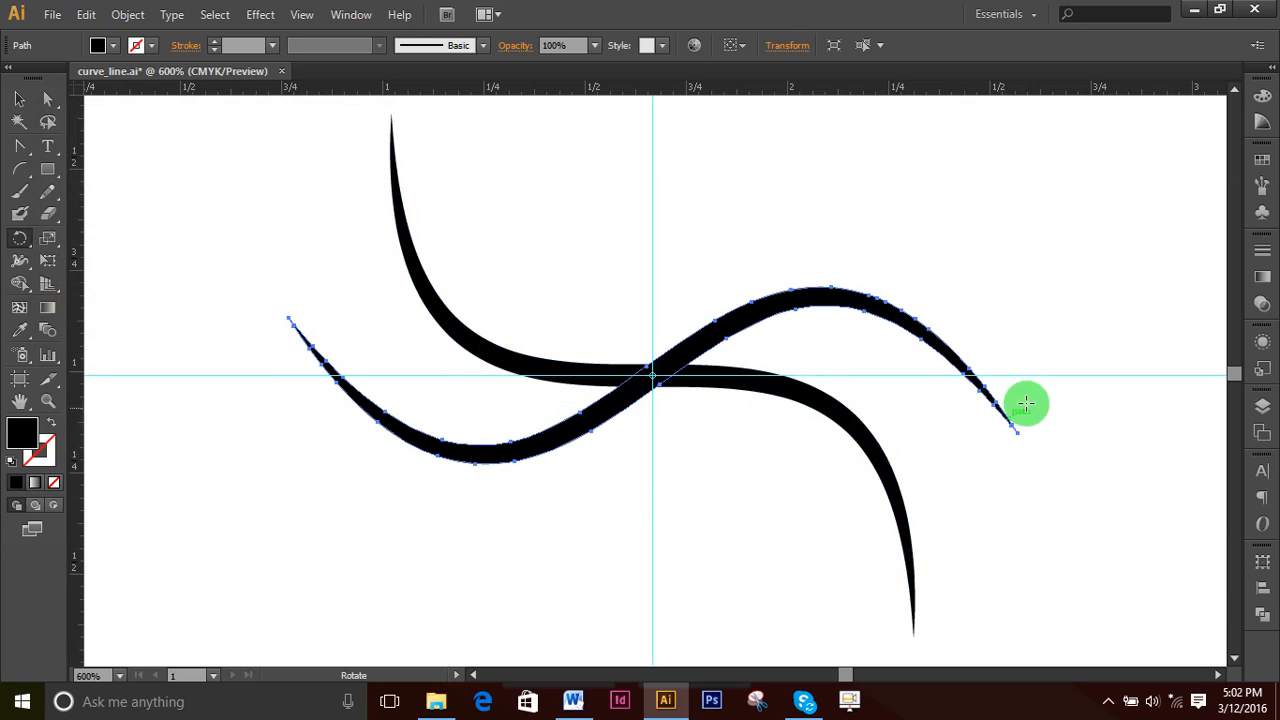
- Repeat the 36° rotated copy around the guides' intersection until the curves form a full pinwheel
key(v)
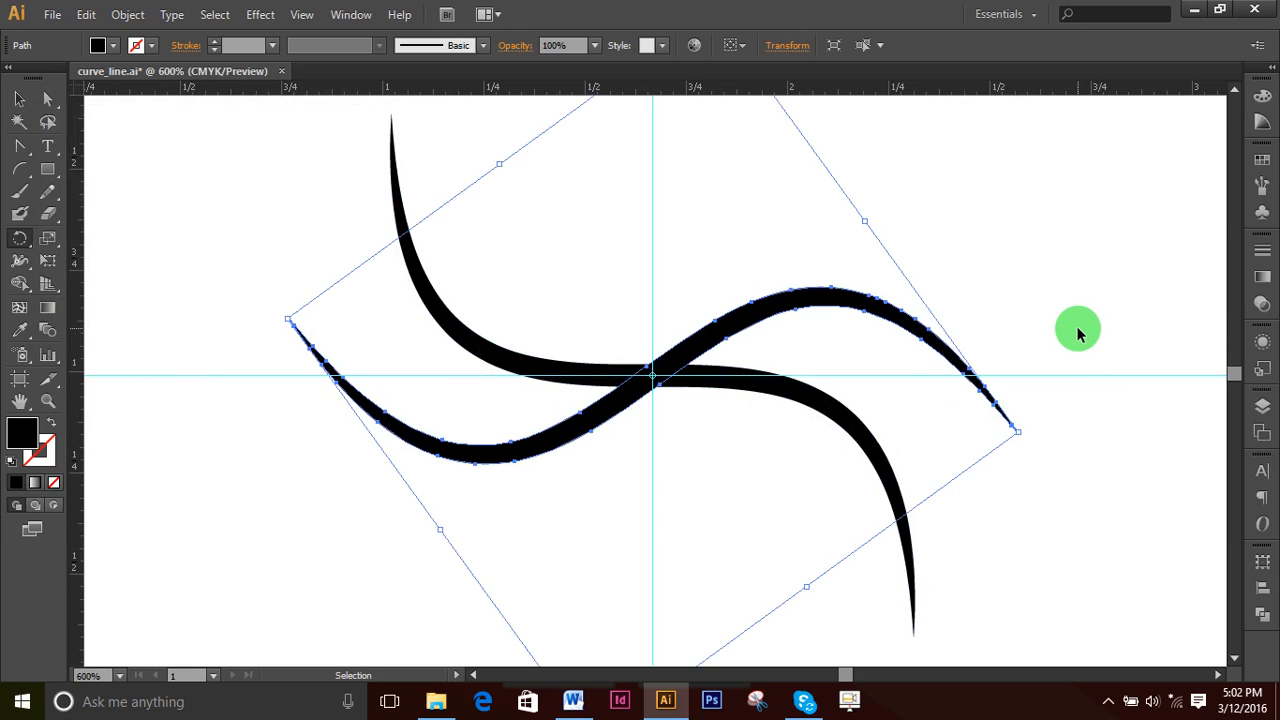
key(ctrl+d)
key(ctrl+d)
key(ctrl+d)
key(ctrl+d)
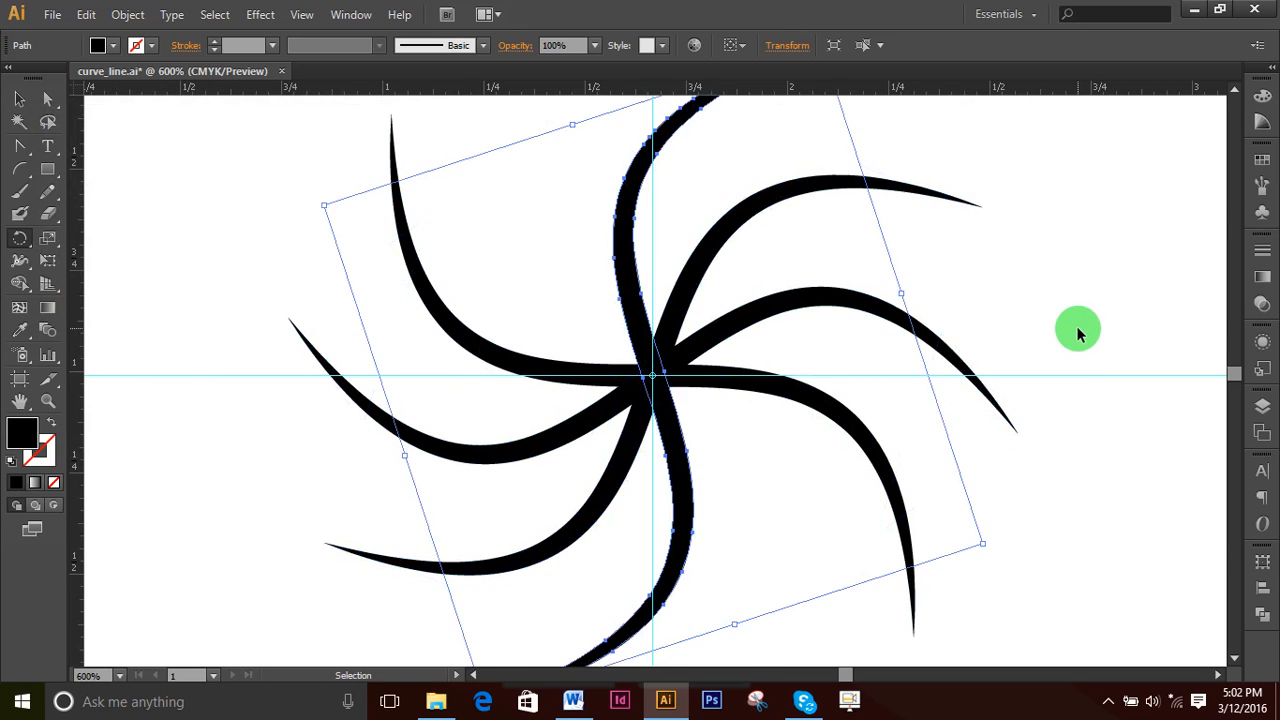
key(ctrl+d)
key(ctrl+d)
key(ctrl+d)
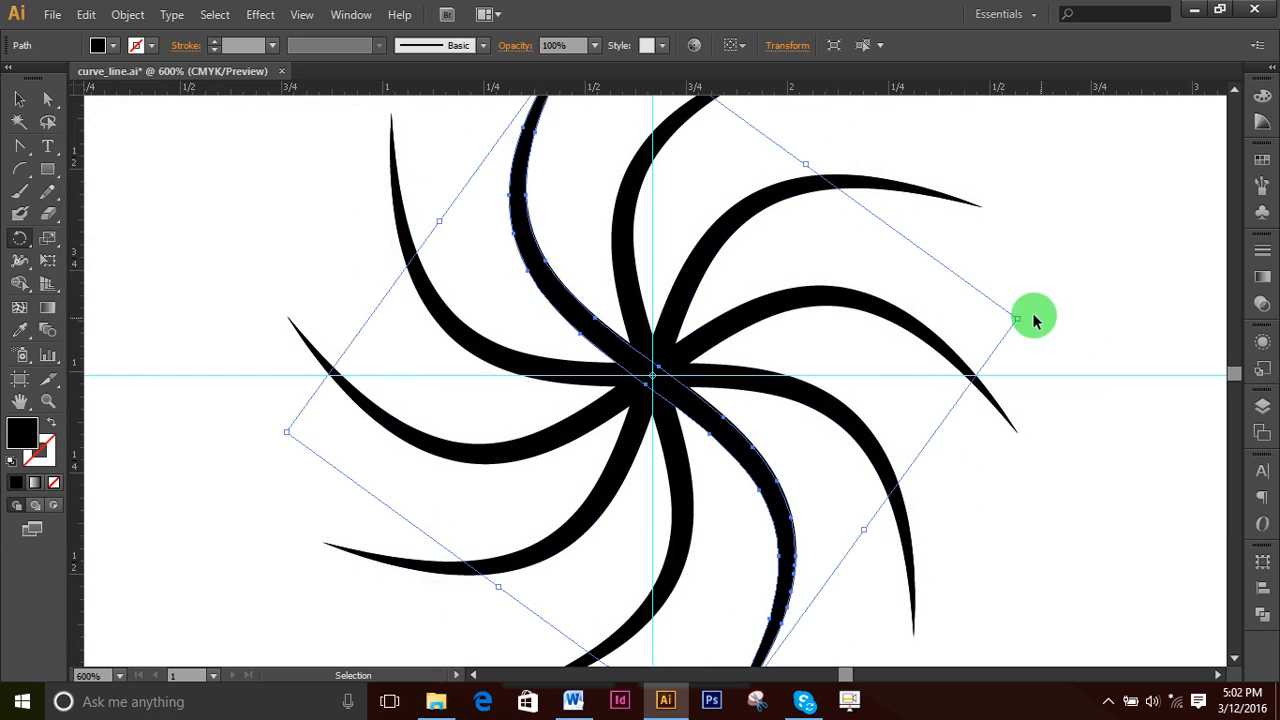
- Copy the selected curve rotated by -36° about the guides' intersection, and repeat that rotated copy once
key(r)
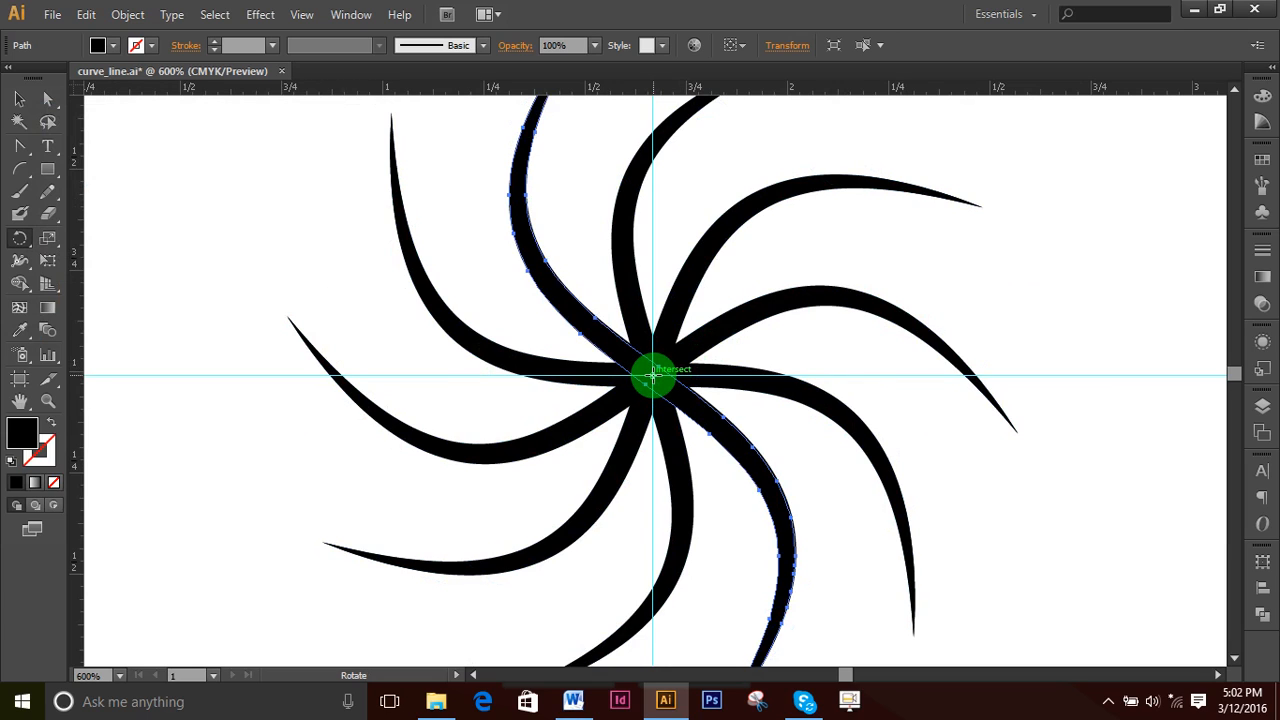
alt+click(652, 373)
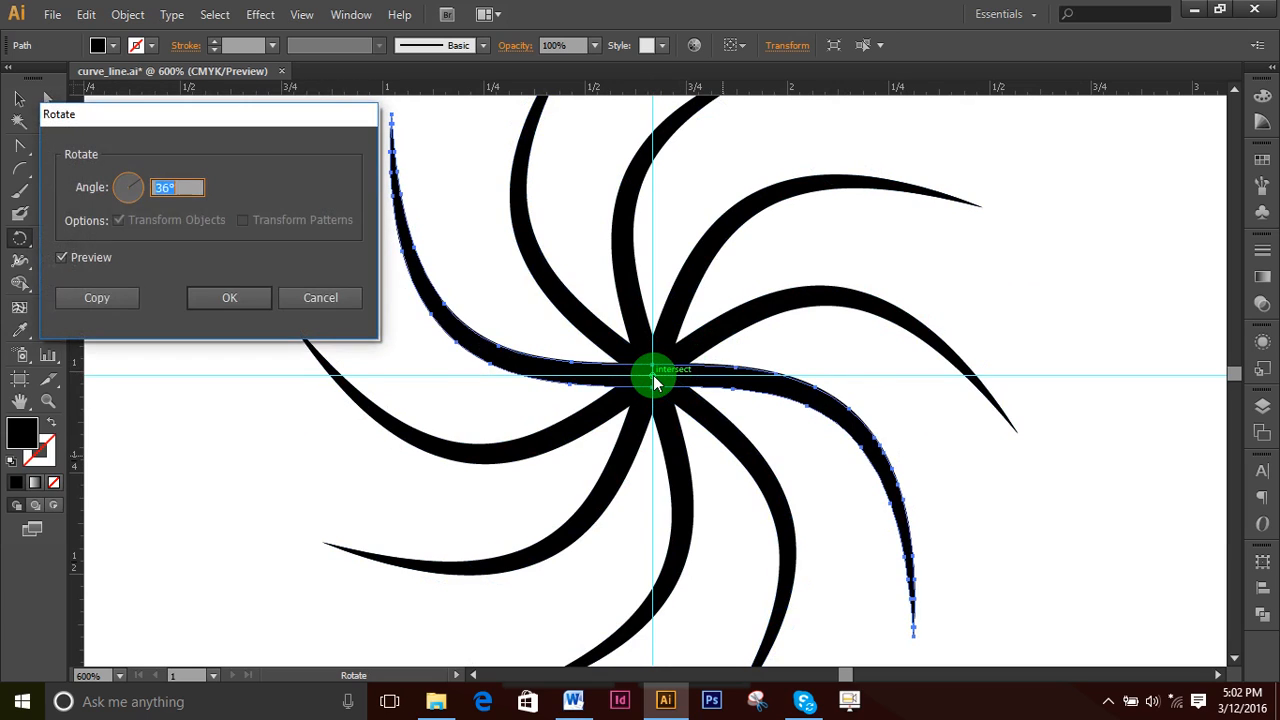
click(161, 190)
text(-)
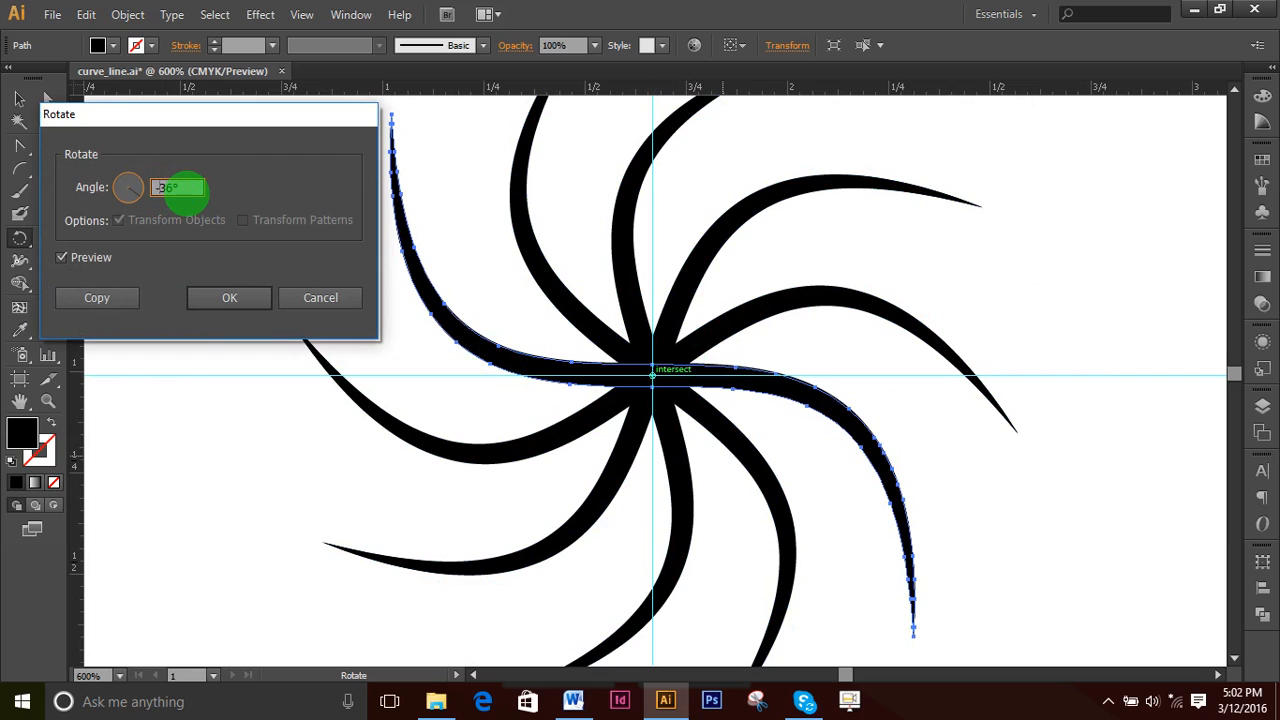
click(63, 258)
click(65, 259)
click(65, 259)
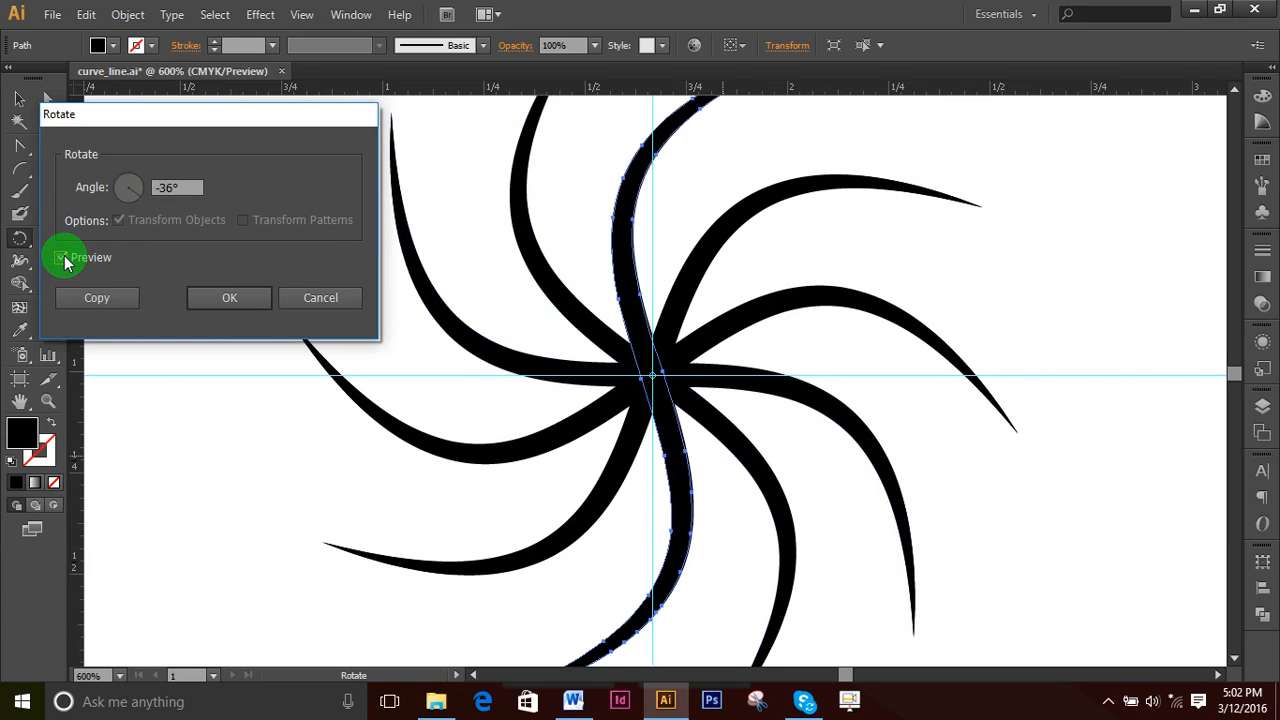
click(120, 293)
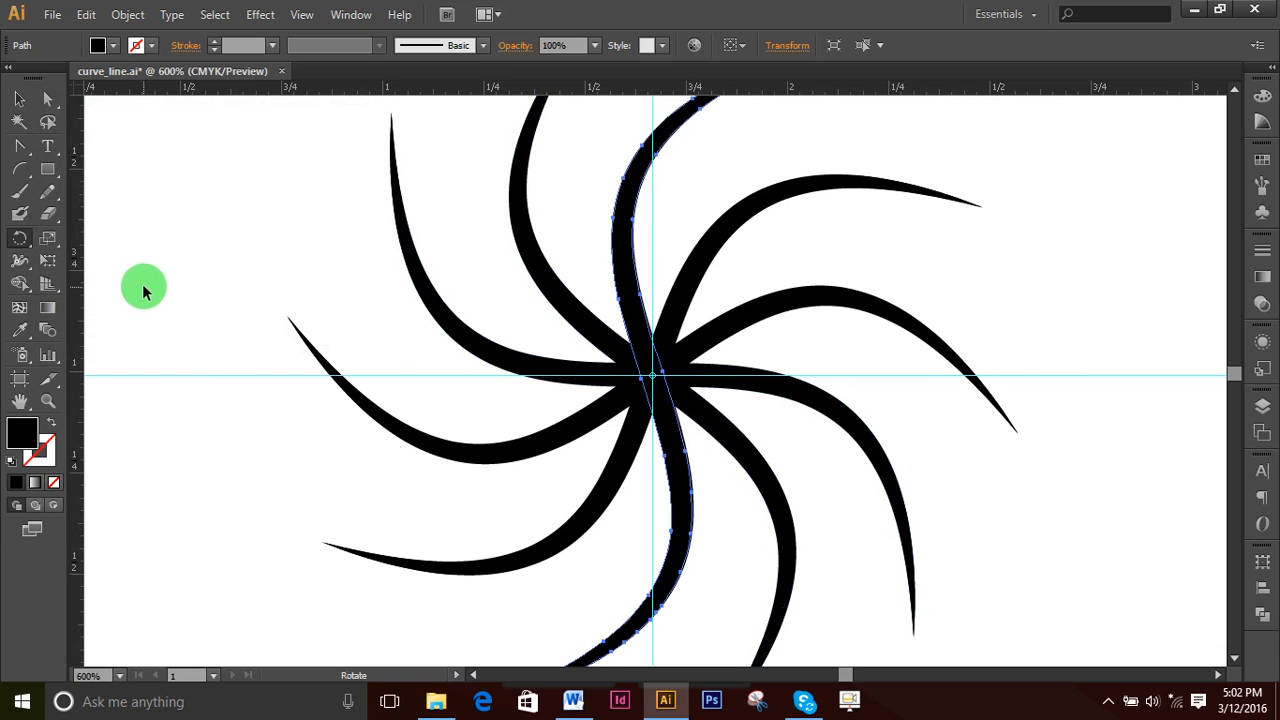
key(v)
key(ctrl+d)
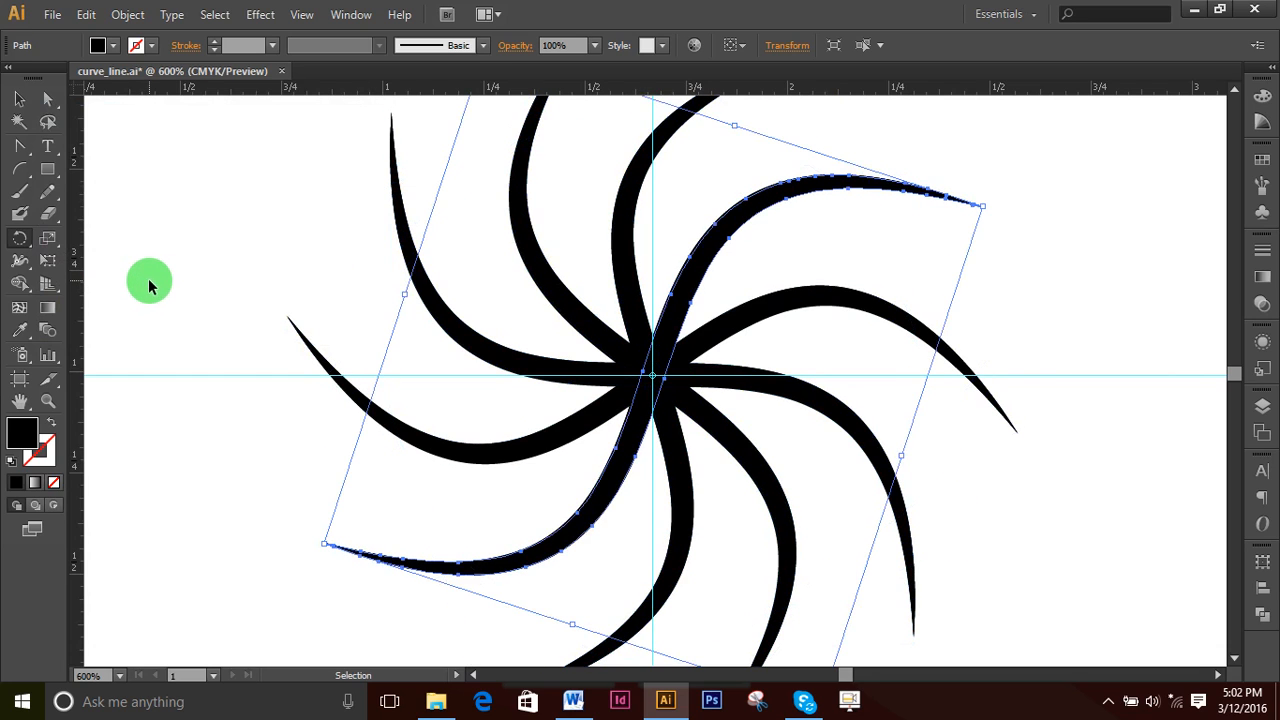
- Select the nearly vertical S-curve of the pinwheel on its own
key(r)
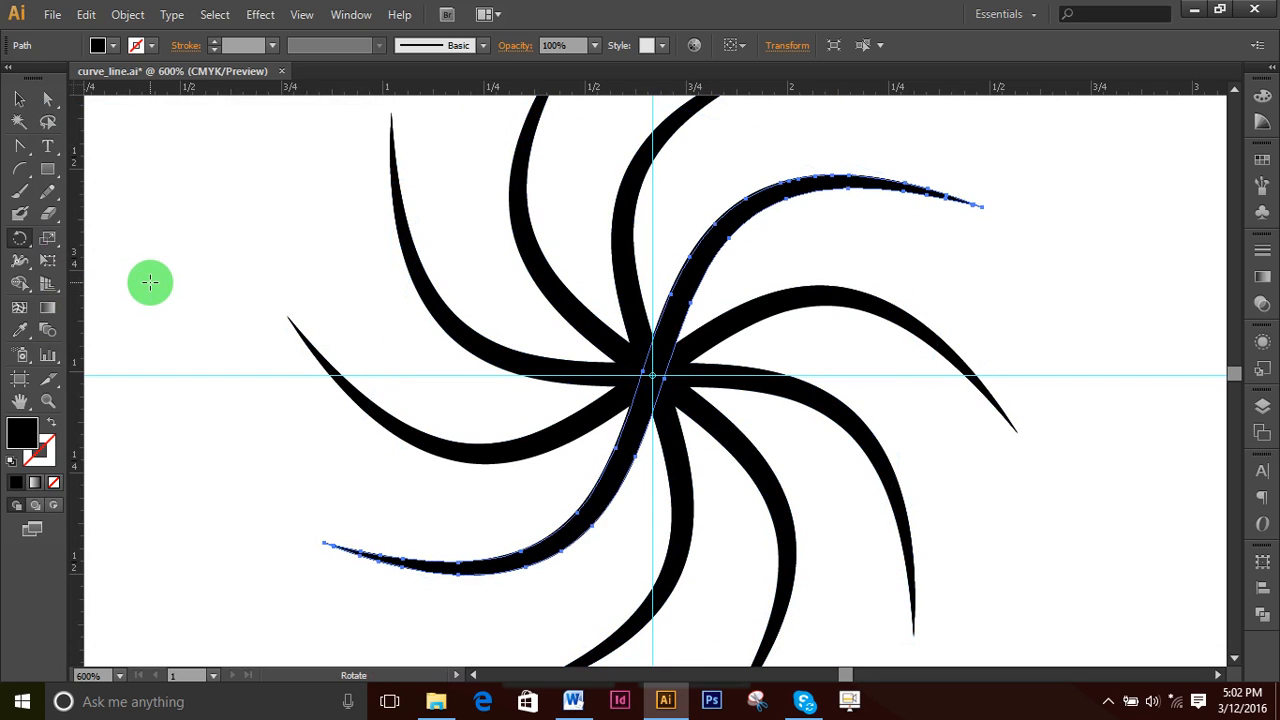
click(47, 98)
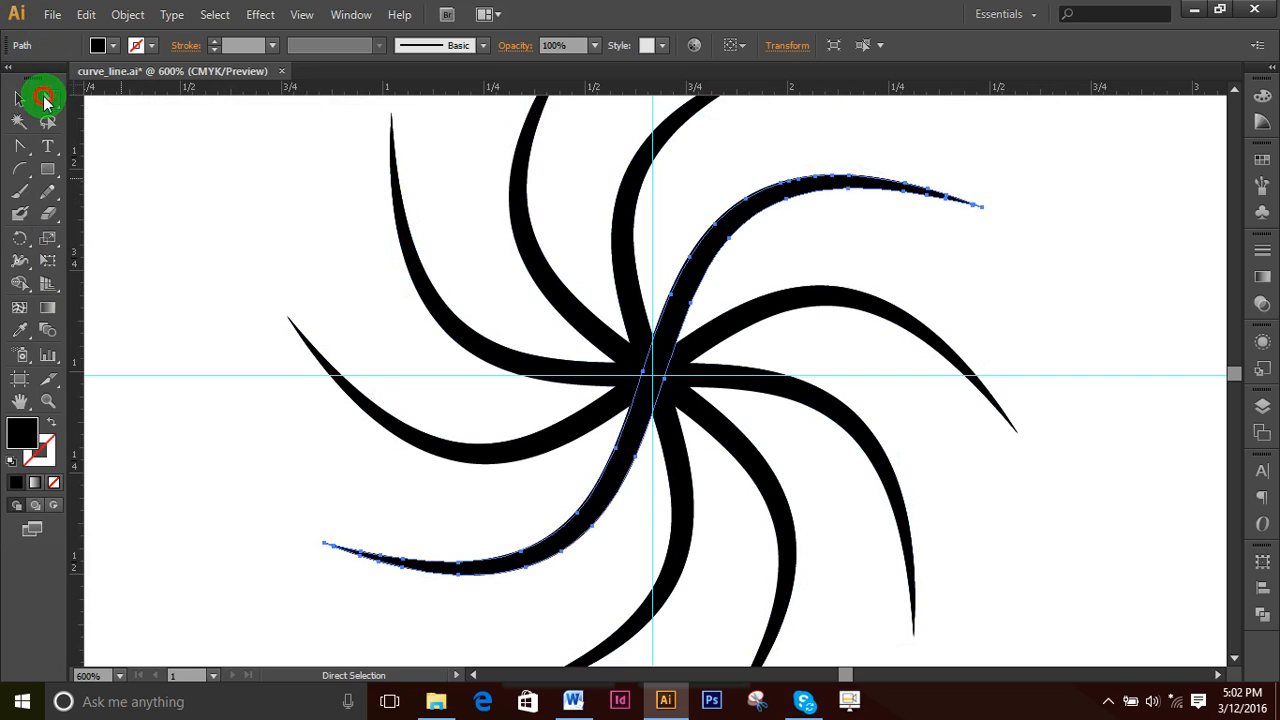
click(623, 226)
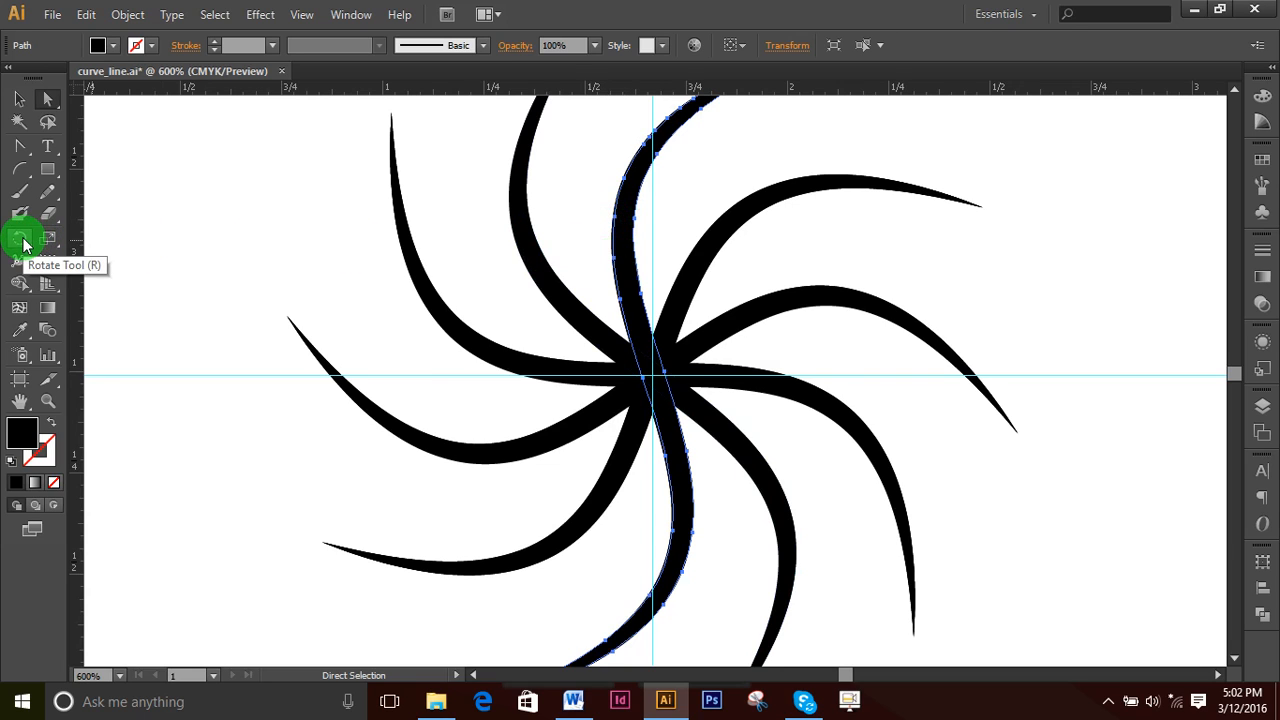
right_click(644, 350)
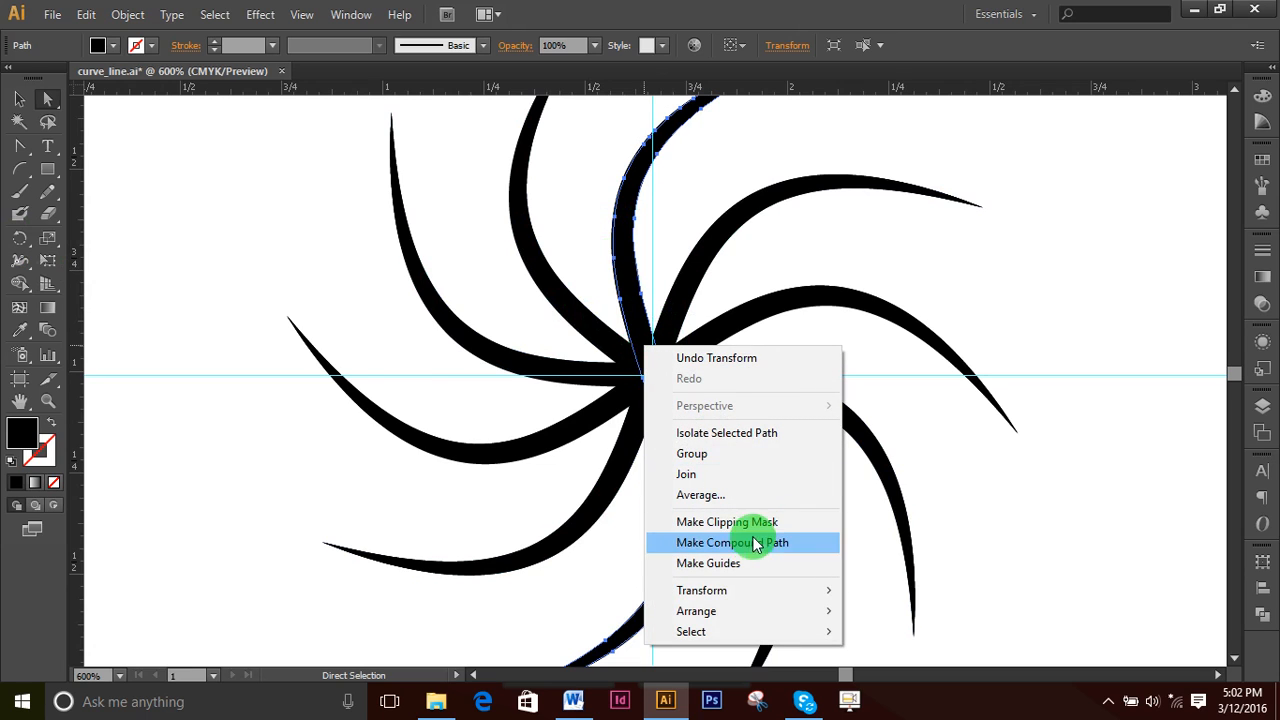
mouse_move(757, 598)
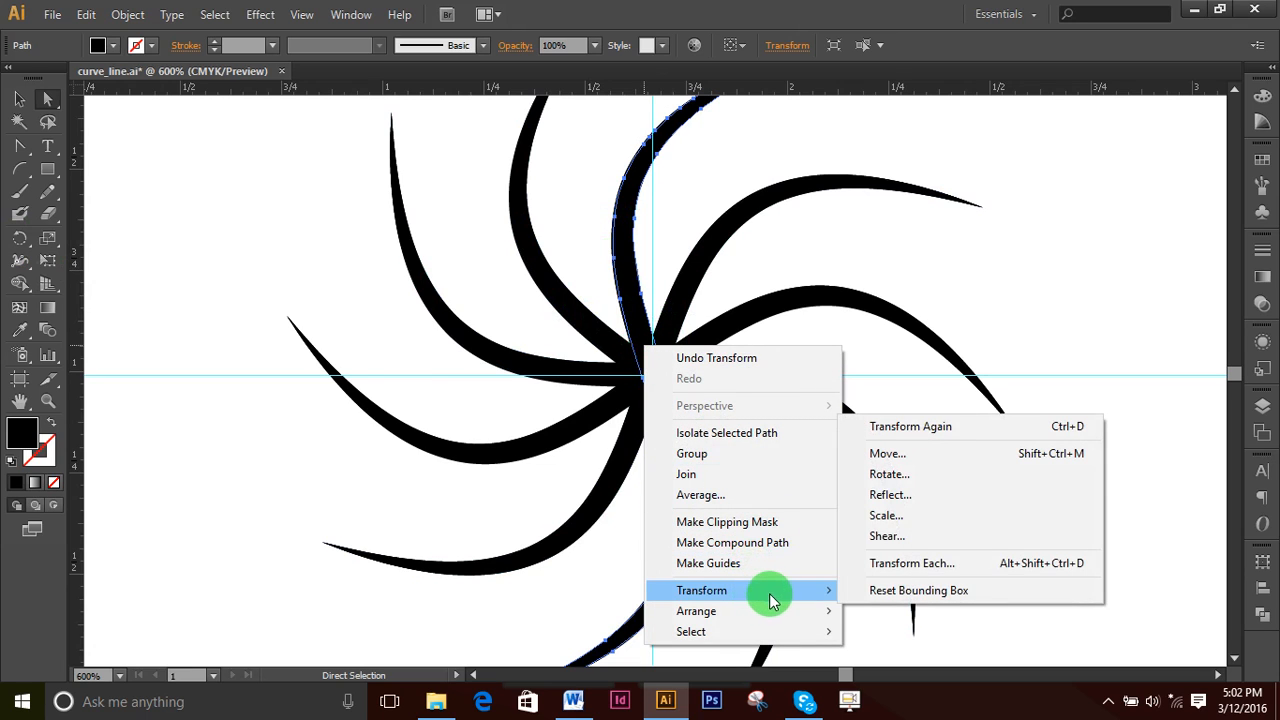
click(908, 499)
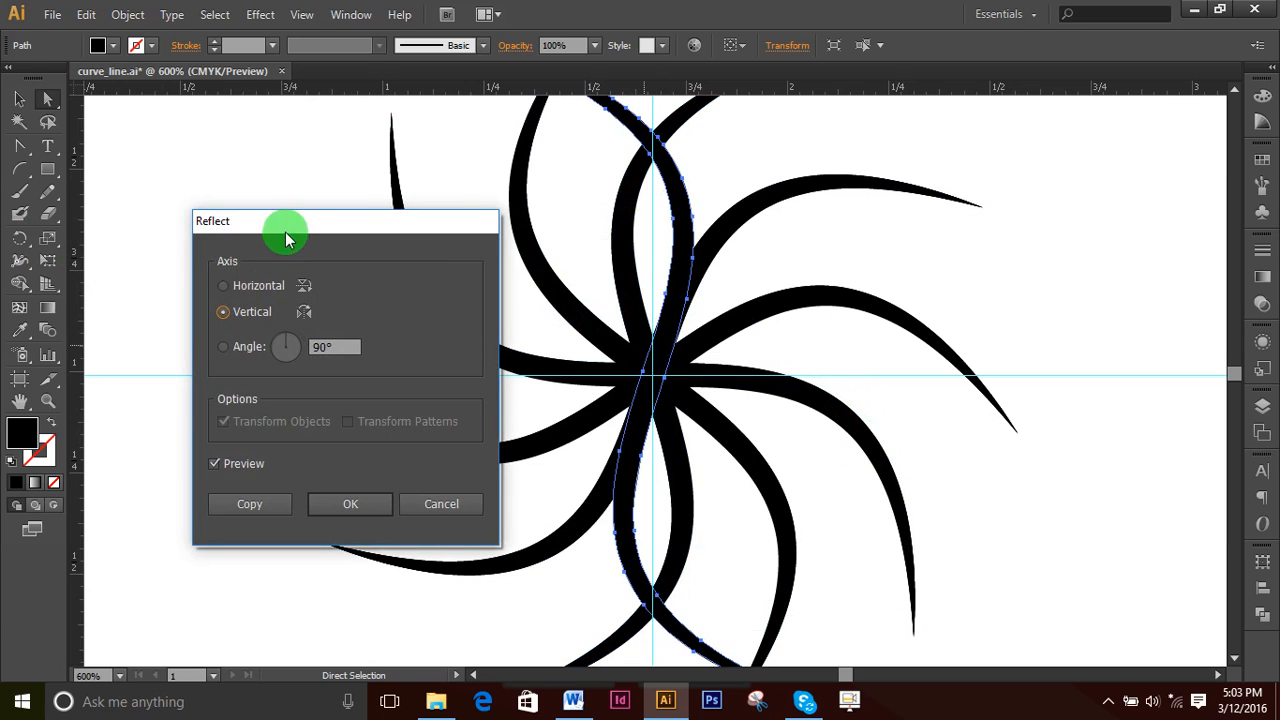
drag(299, 222, 975, 169)
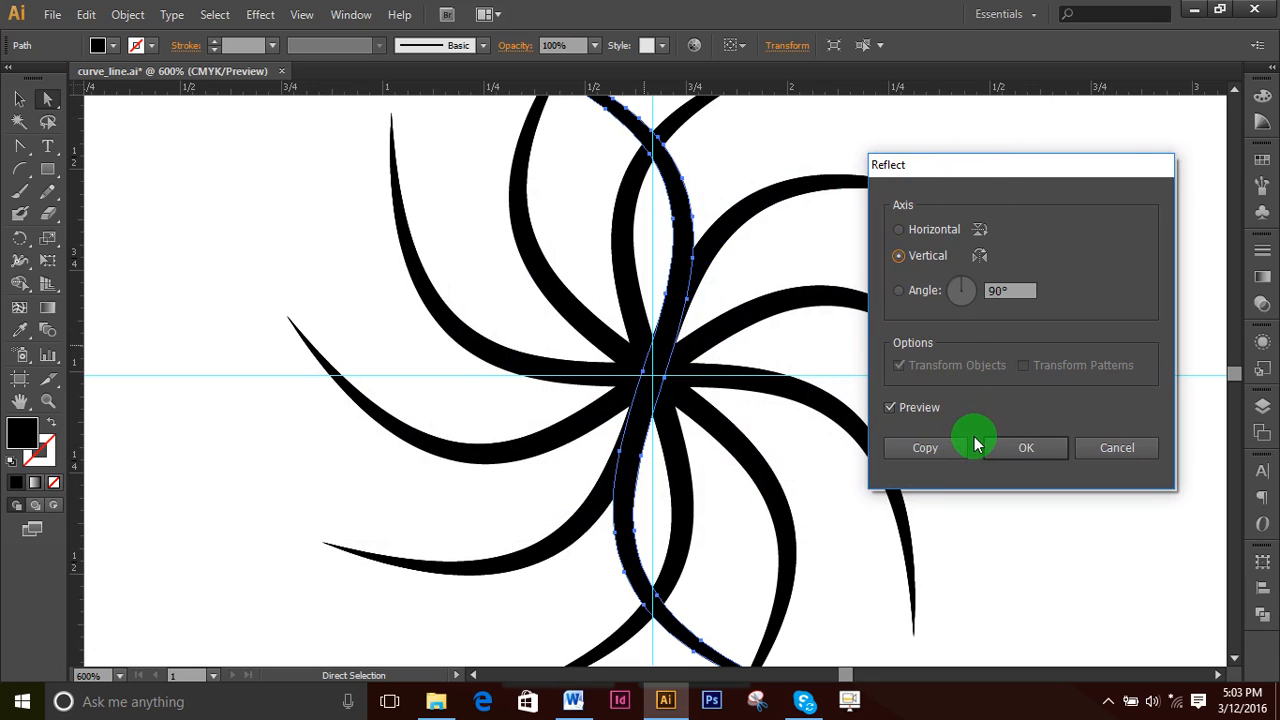
click(1110, 449)
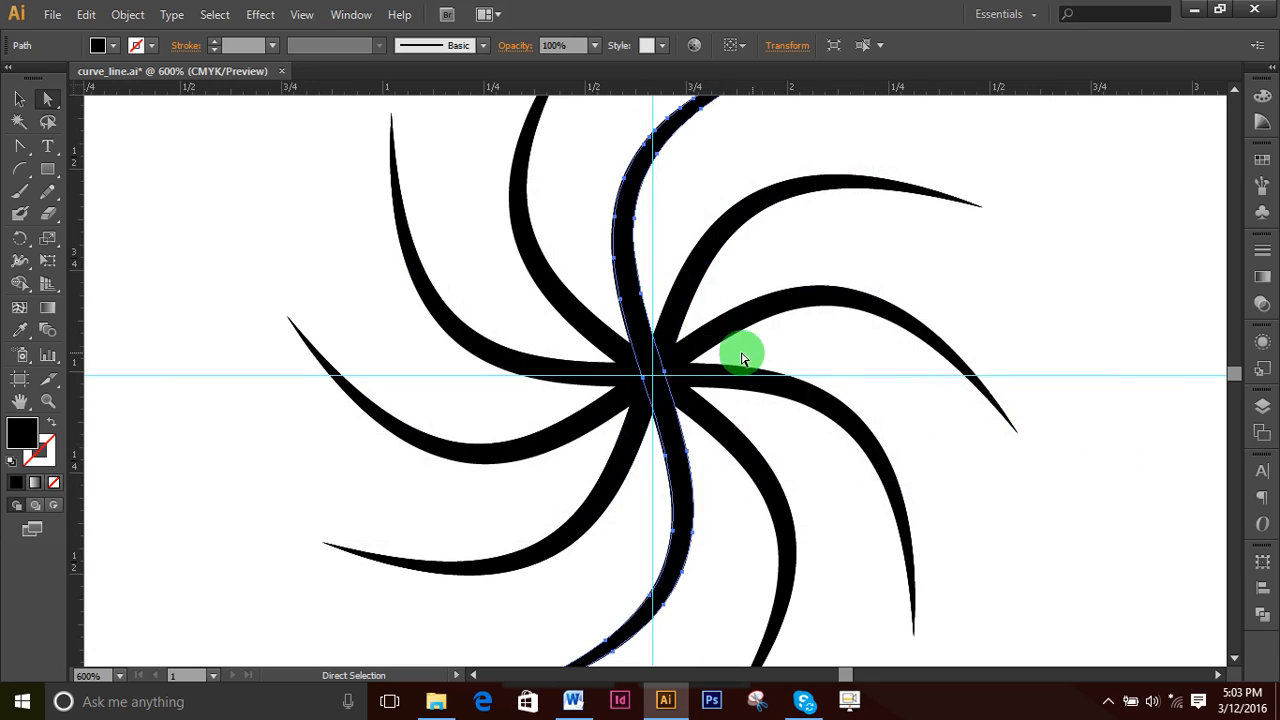
- Compare horizontal and vertical reflection of the selected curve and create a copy reflected across the vertical axis
right_click(643, 335)
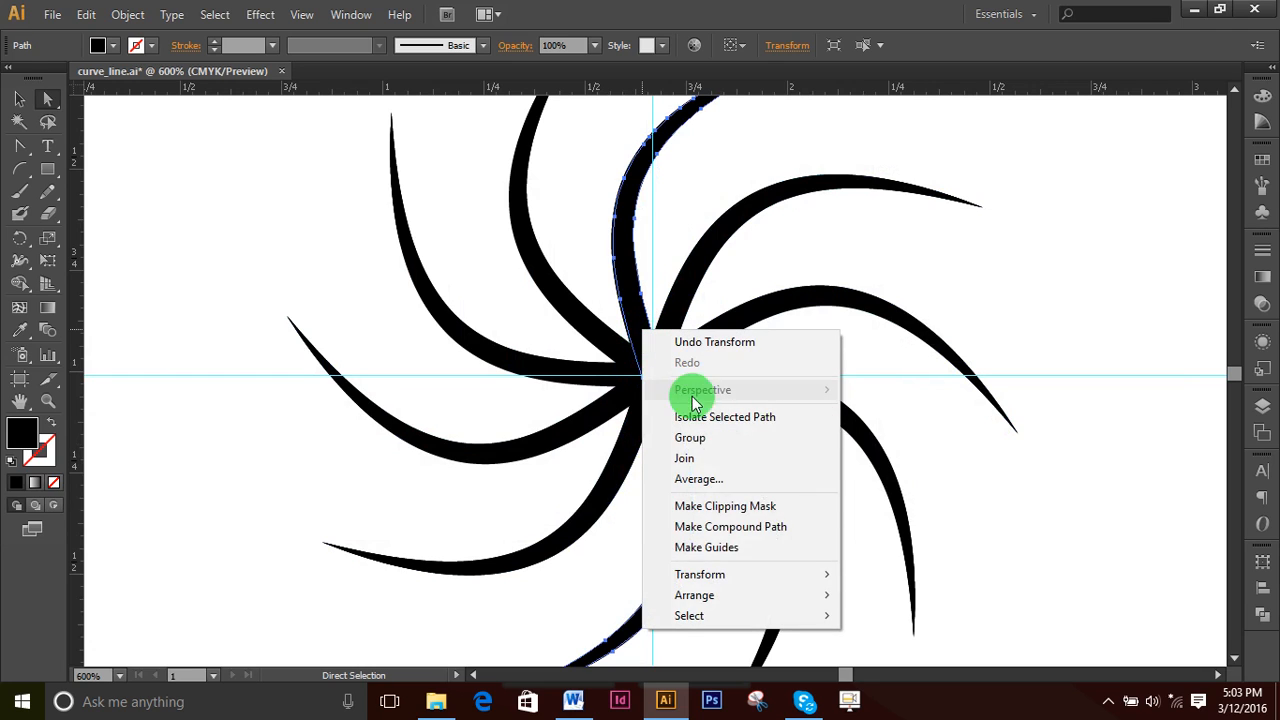
mouse_move(768, 574)
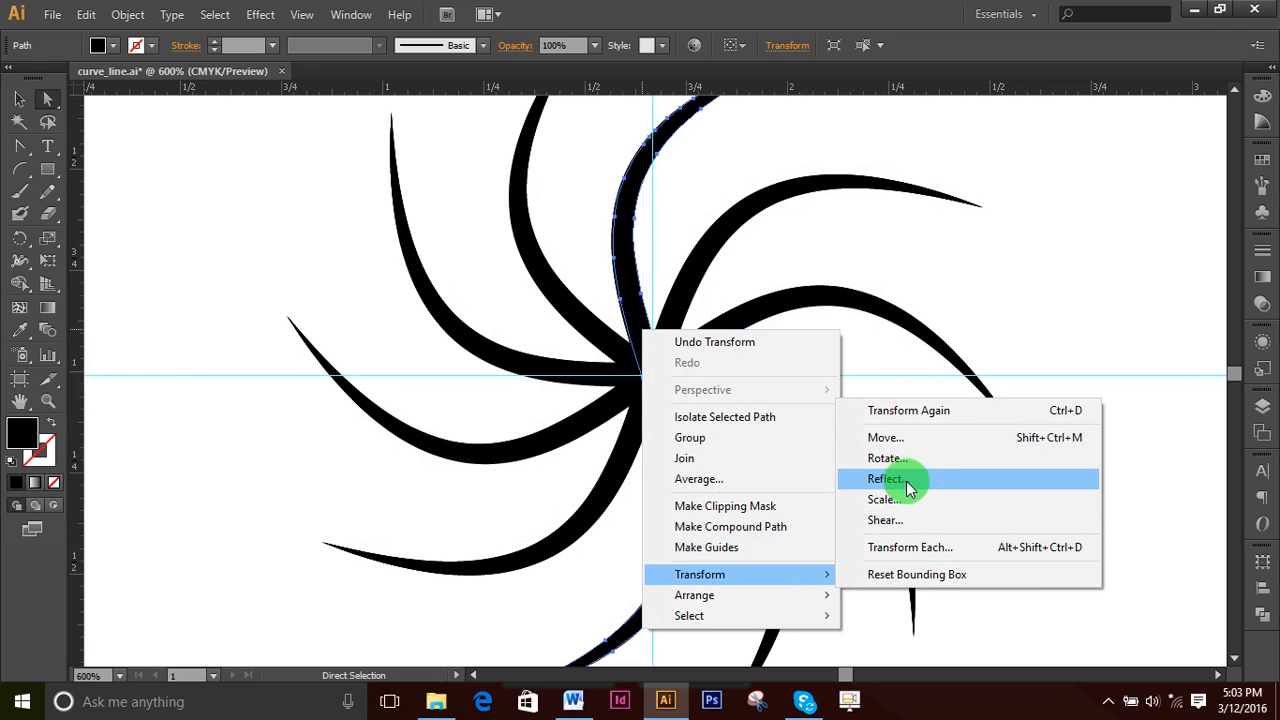
click(905, 481)
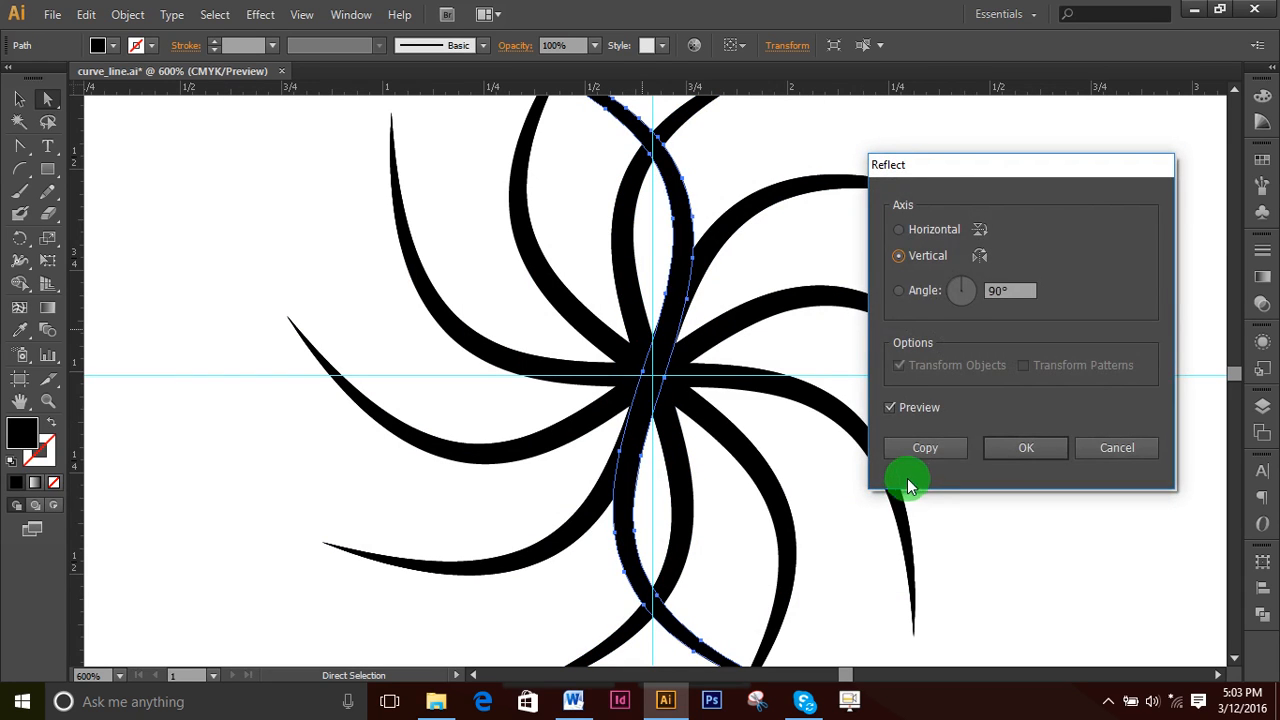
click(1026, 450)
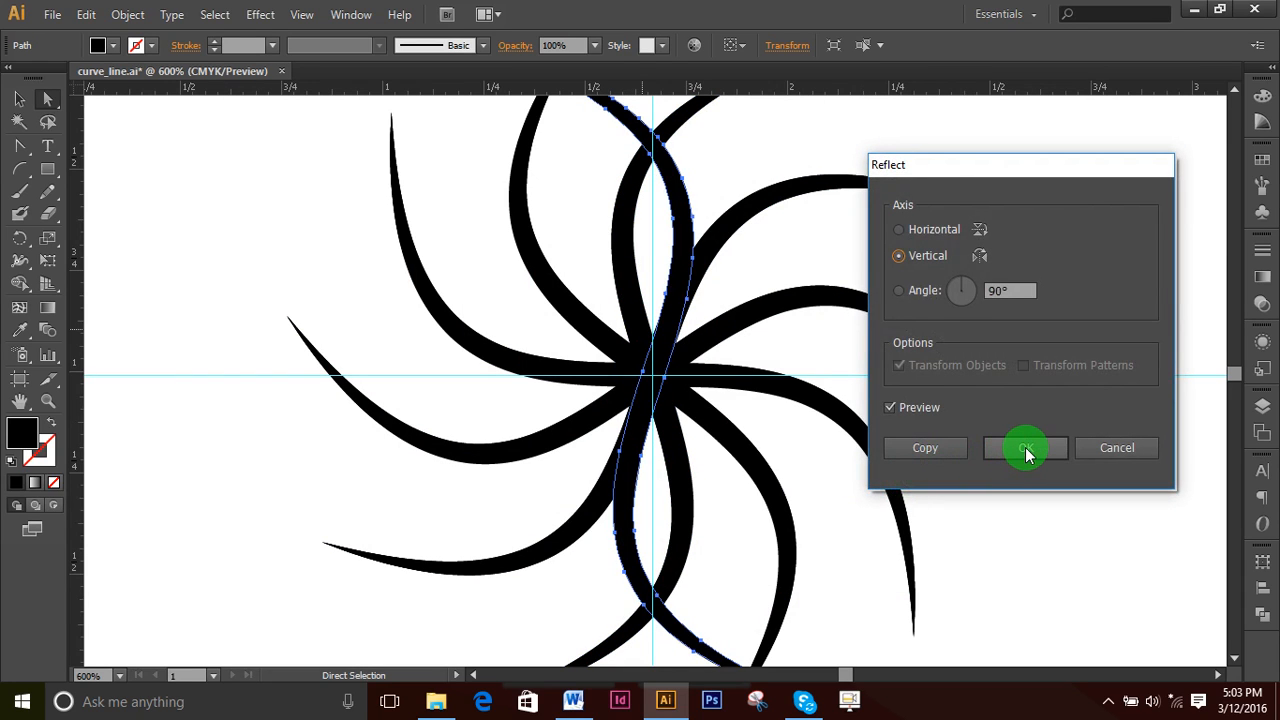
click(898, 228)
click(899, 256)
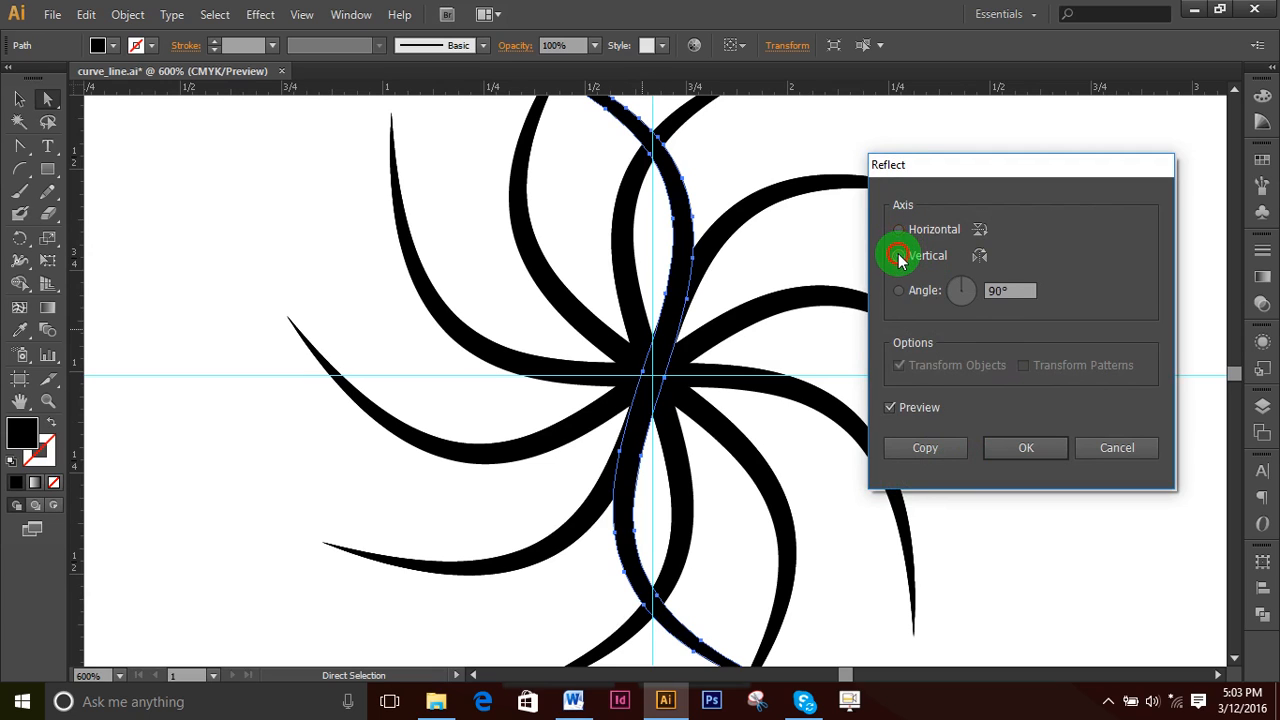
click(898, 231)
click(900, 256)
click(899, 231)
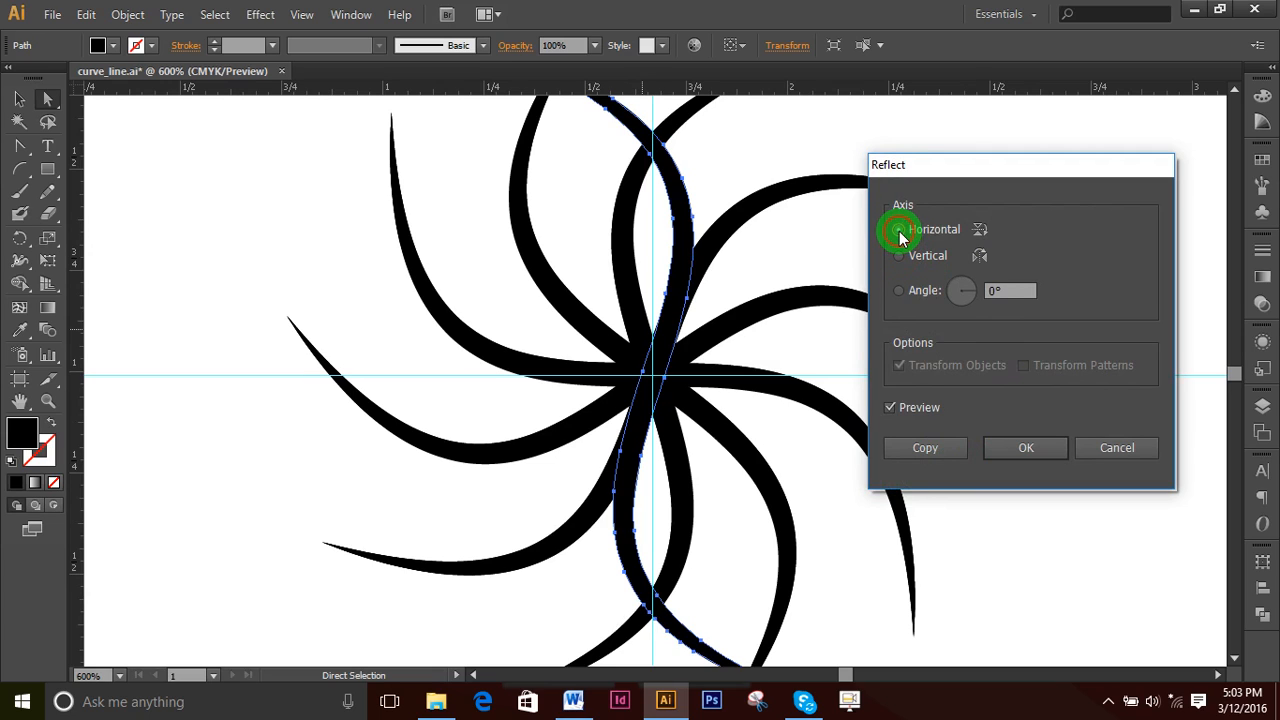
click(900, 257)
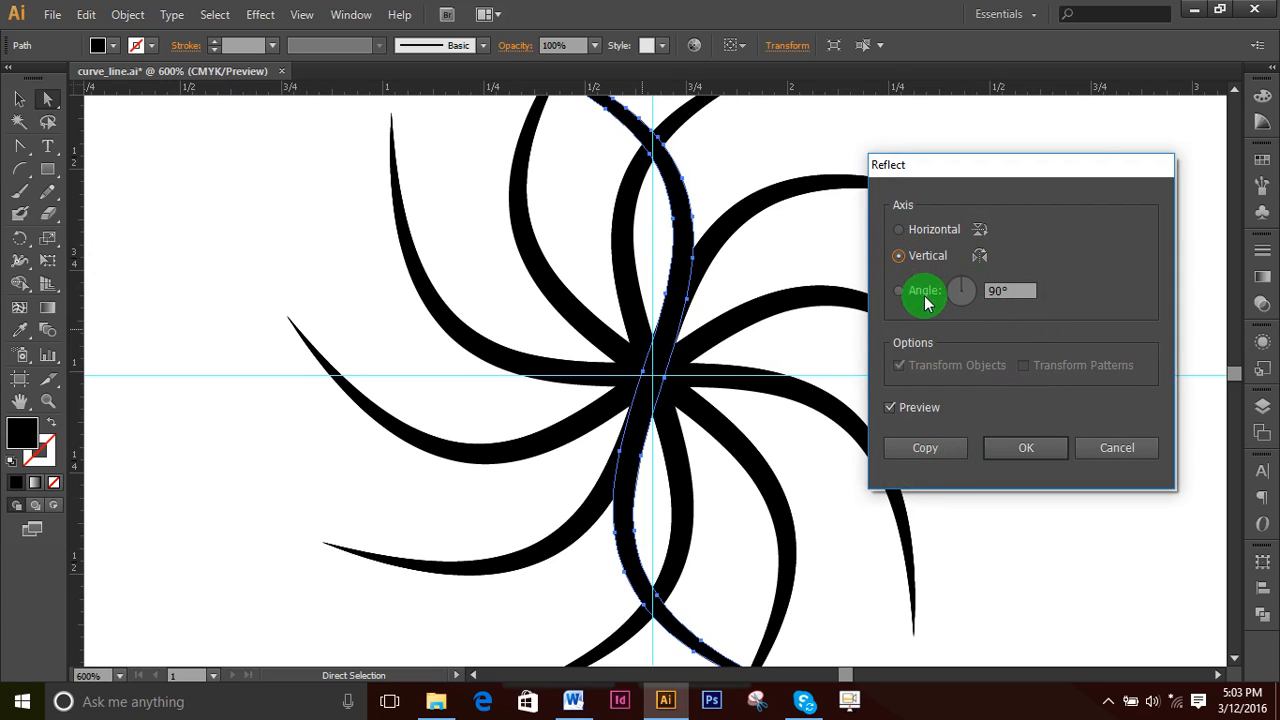
click(1022, 450)
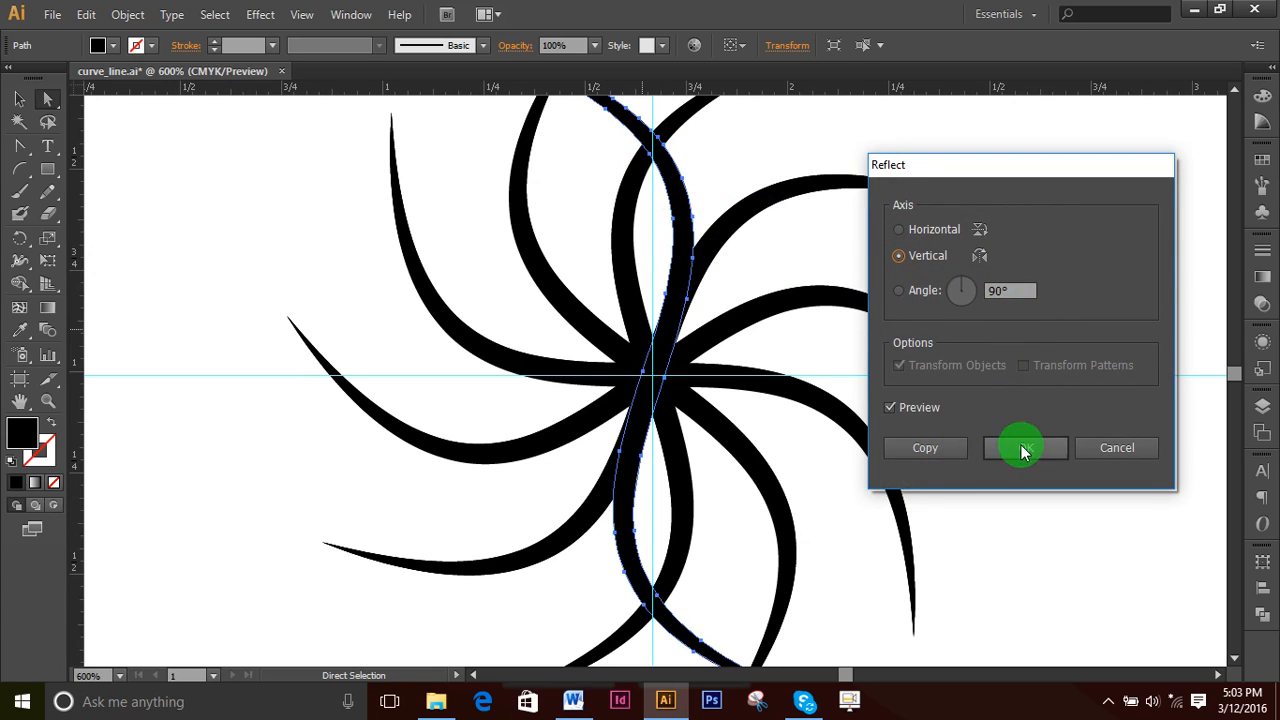
click(925, 449)
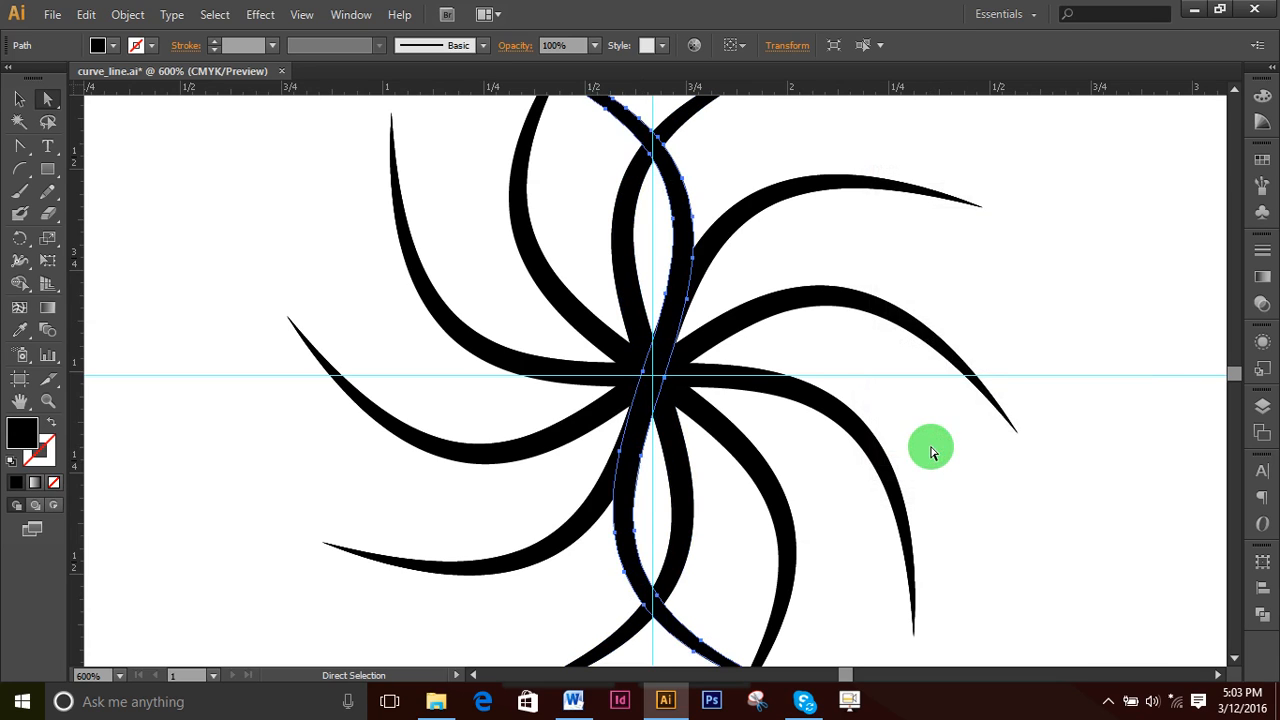
- Try repeating the last reflection on the mirrored curve
key(v)
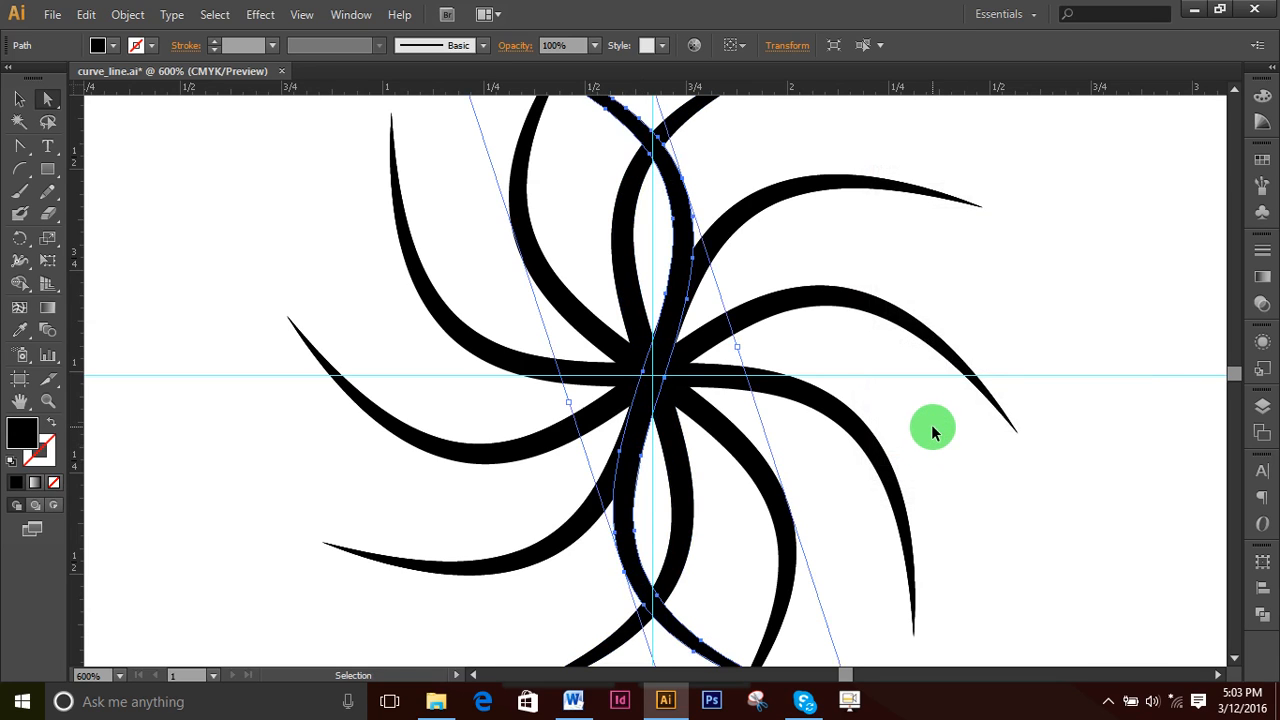
key(ctrl+d)
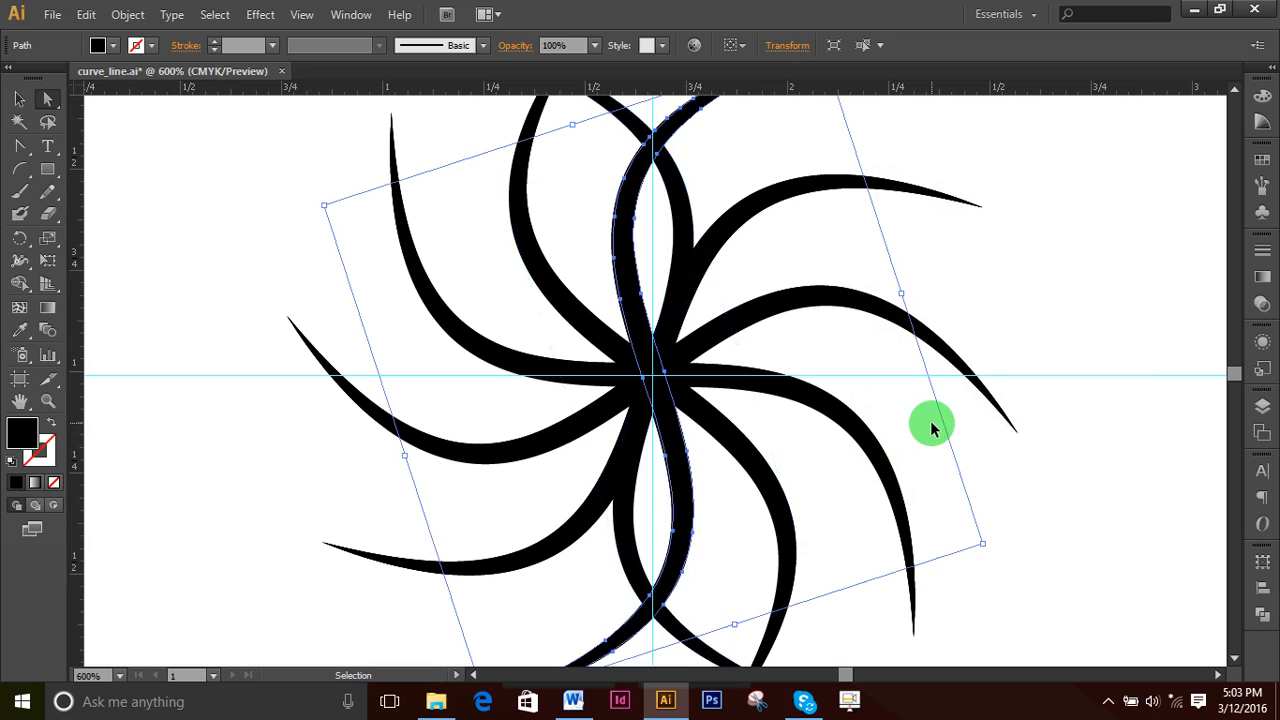
key(ctrl+d)
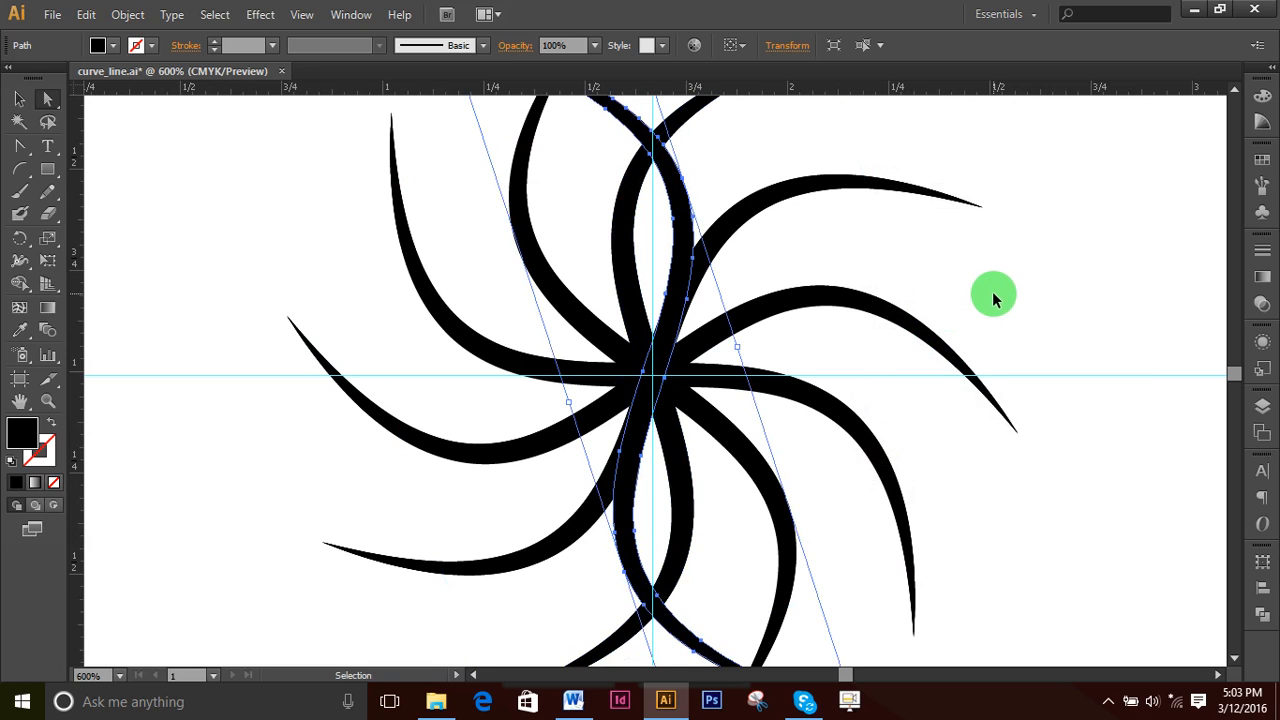
- Create a copy of the mirrored curve rotated by -36° about the guides' intersection
key(a)
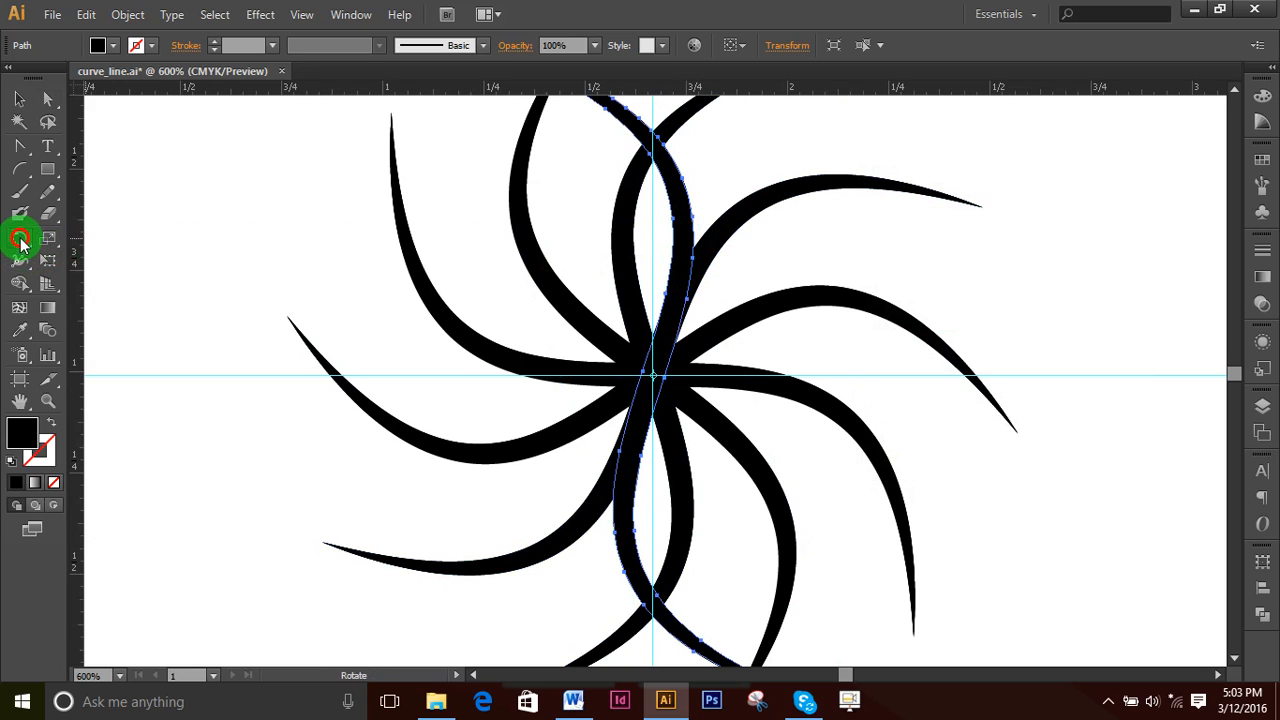
alt+click(652, 375)
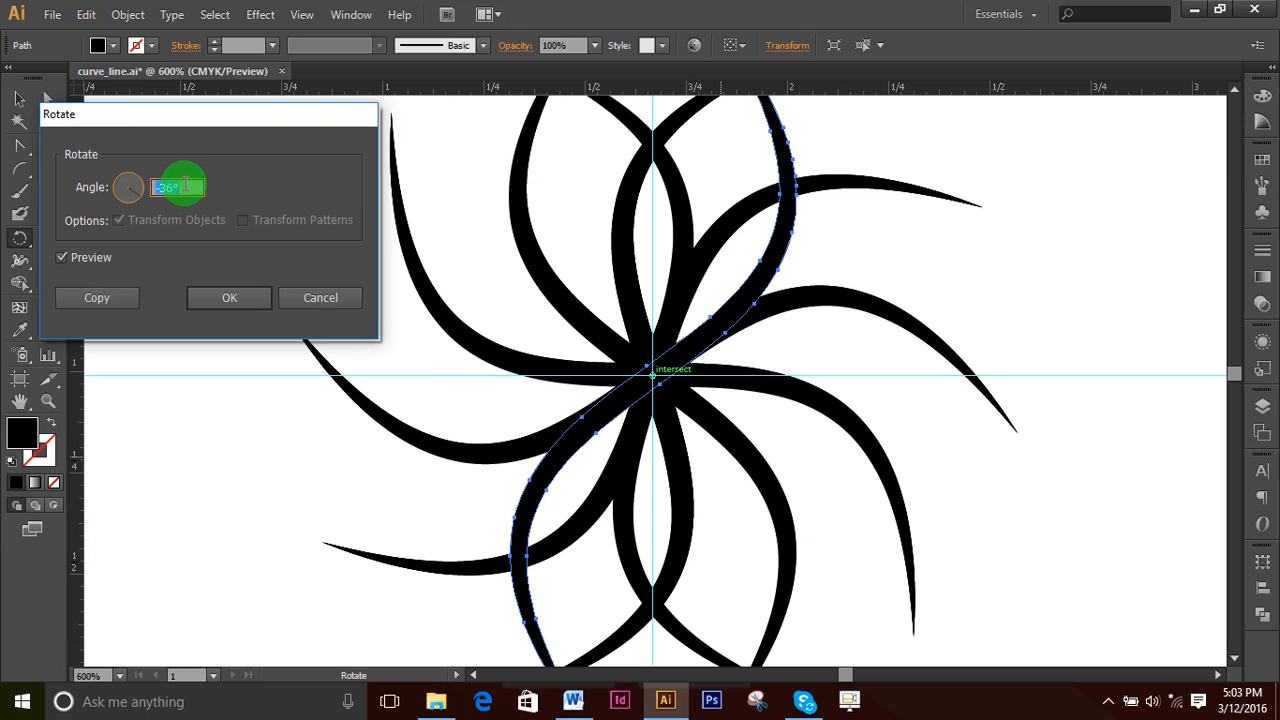
click(99, 298)
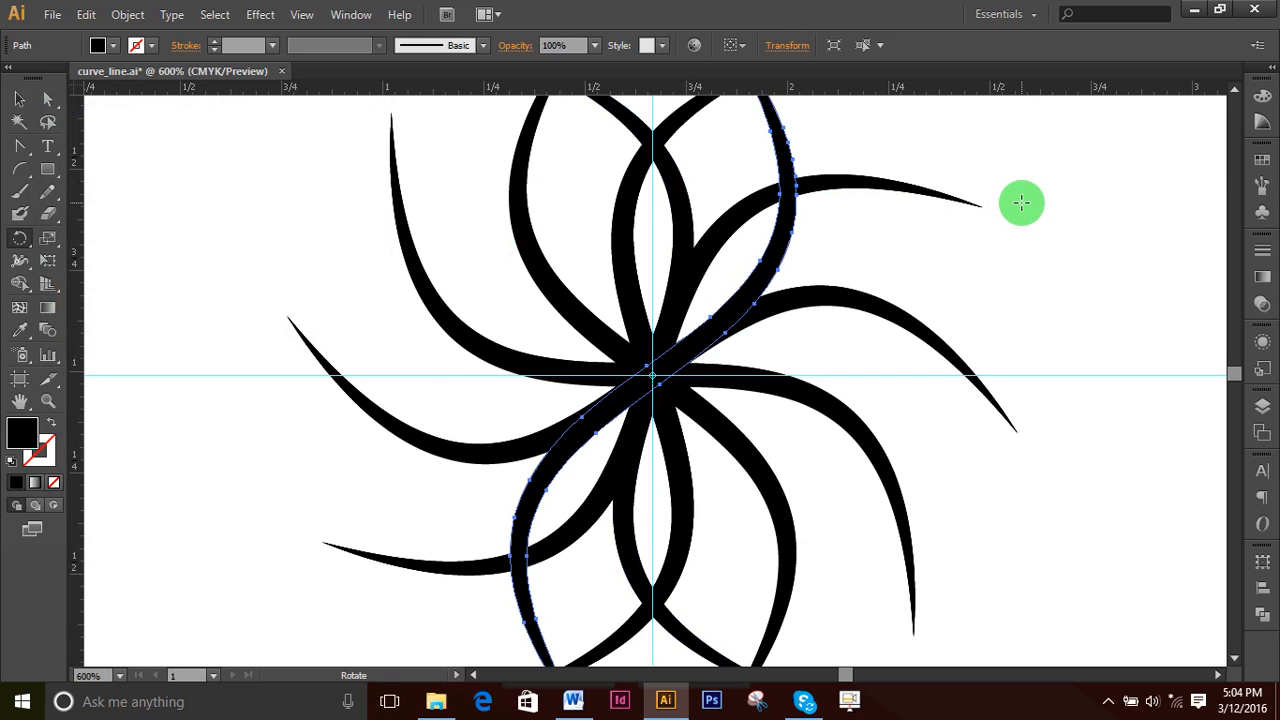
- Repeat the -36° rotated copy of the mirrored curve around the centre until the flower pattern is complete
key(ctrl+d)
key(ctrl+d)
key(ctrl+d)
key(ctrl+d)
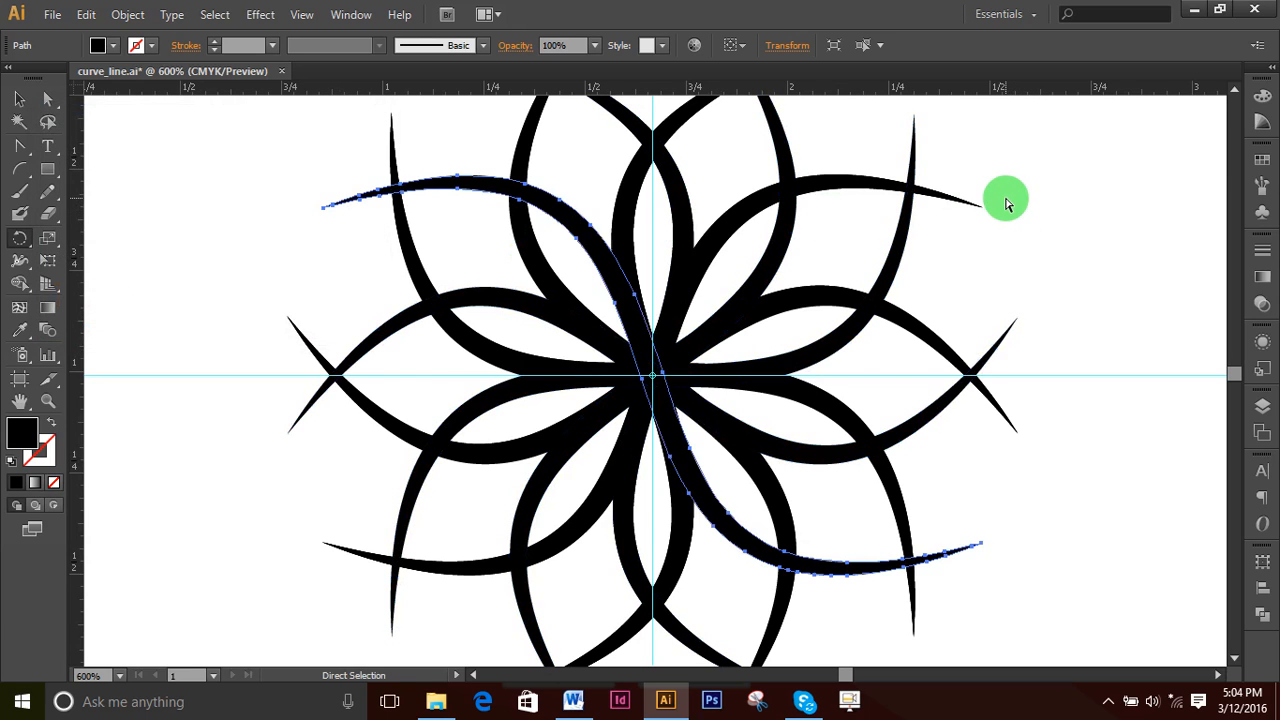
key(ctrl+d)
key(ctrl+d)
key(ctrl+d)
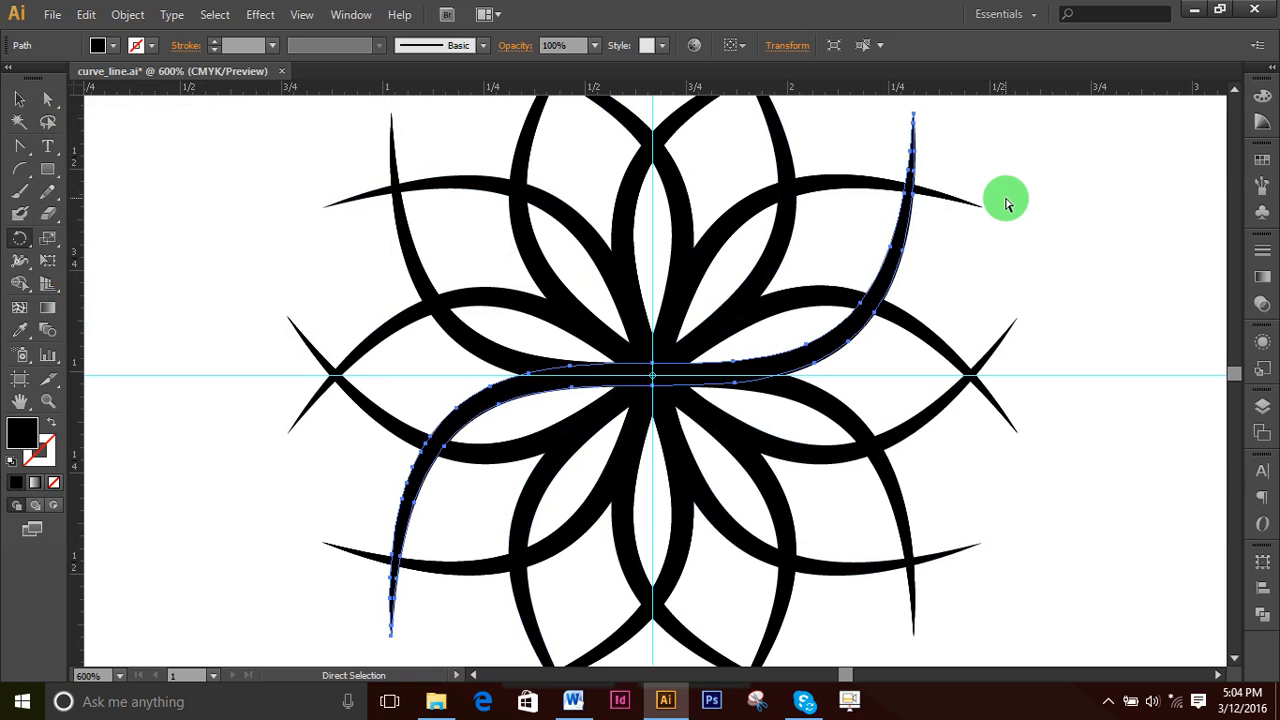
key(ctrl+d)
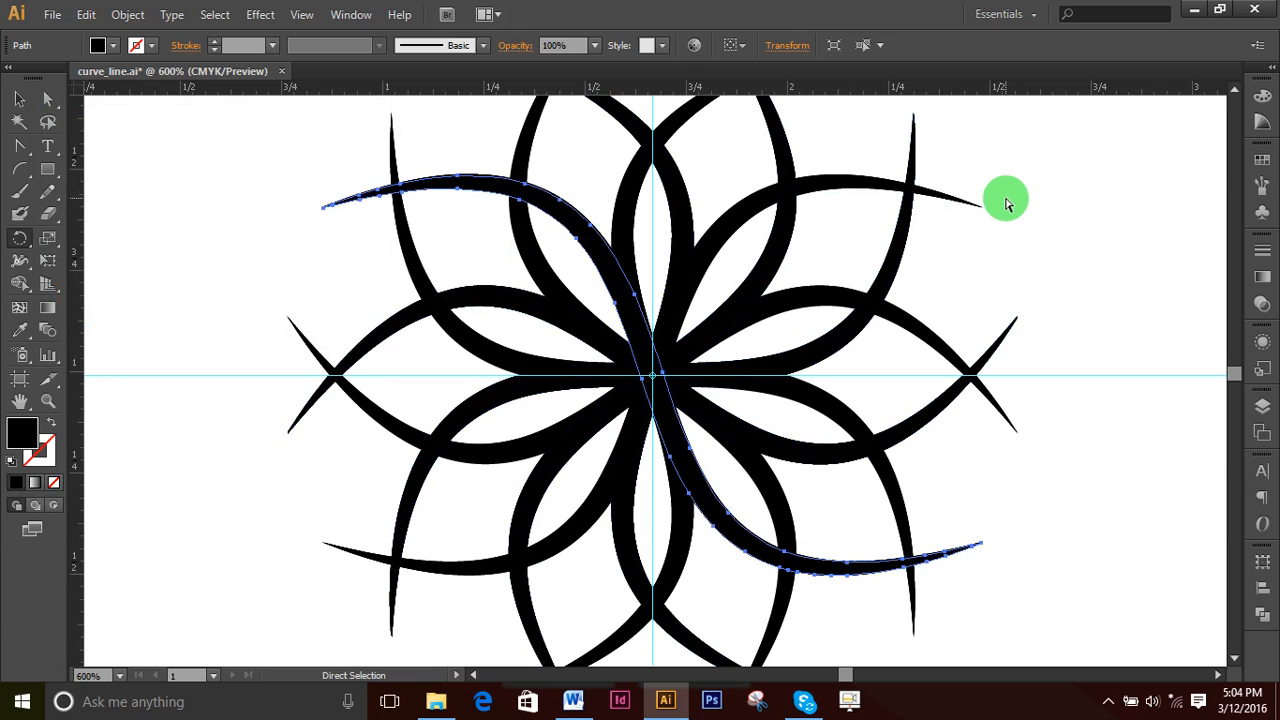
key(ctrl+d)
key(ctrl+d)
key(ctrl+d)
key(ctrl+d)
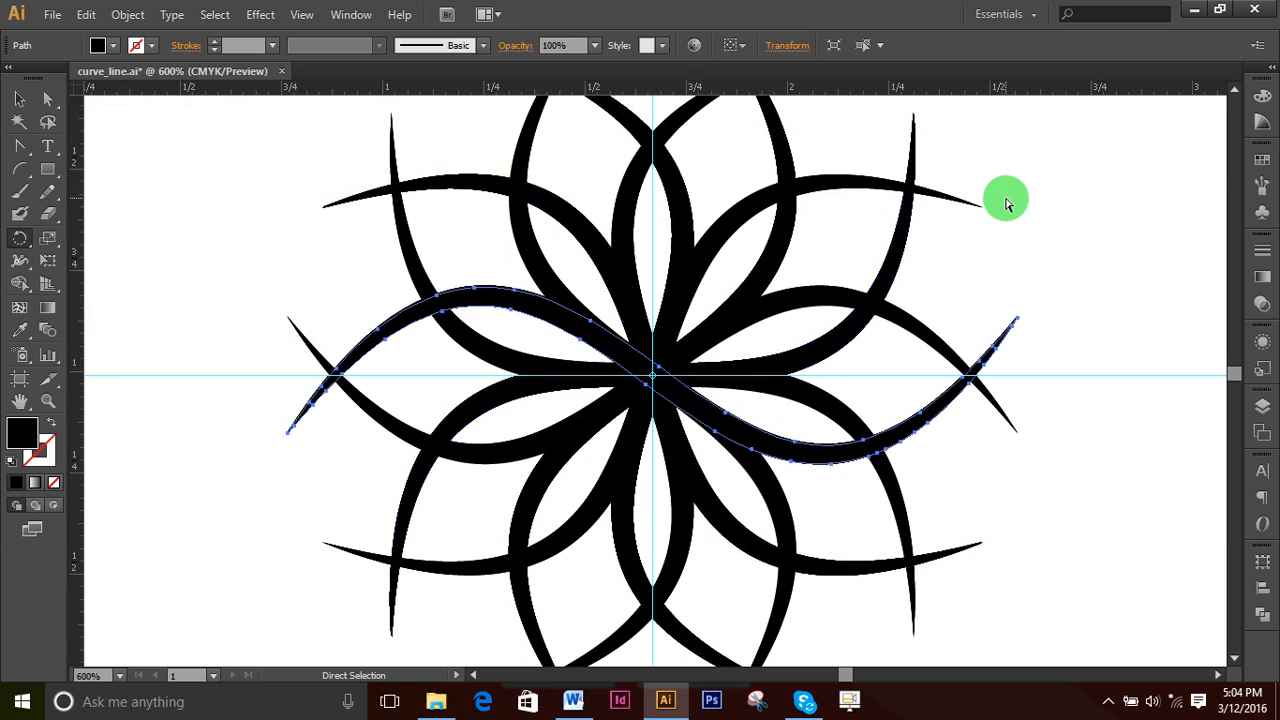
key(ctrl+d)
key(ctrl+d)
key(ctrl+d)
key(ctrl+d)
key(ctrl+d)
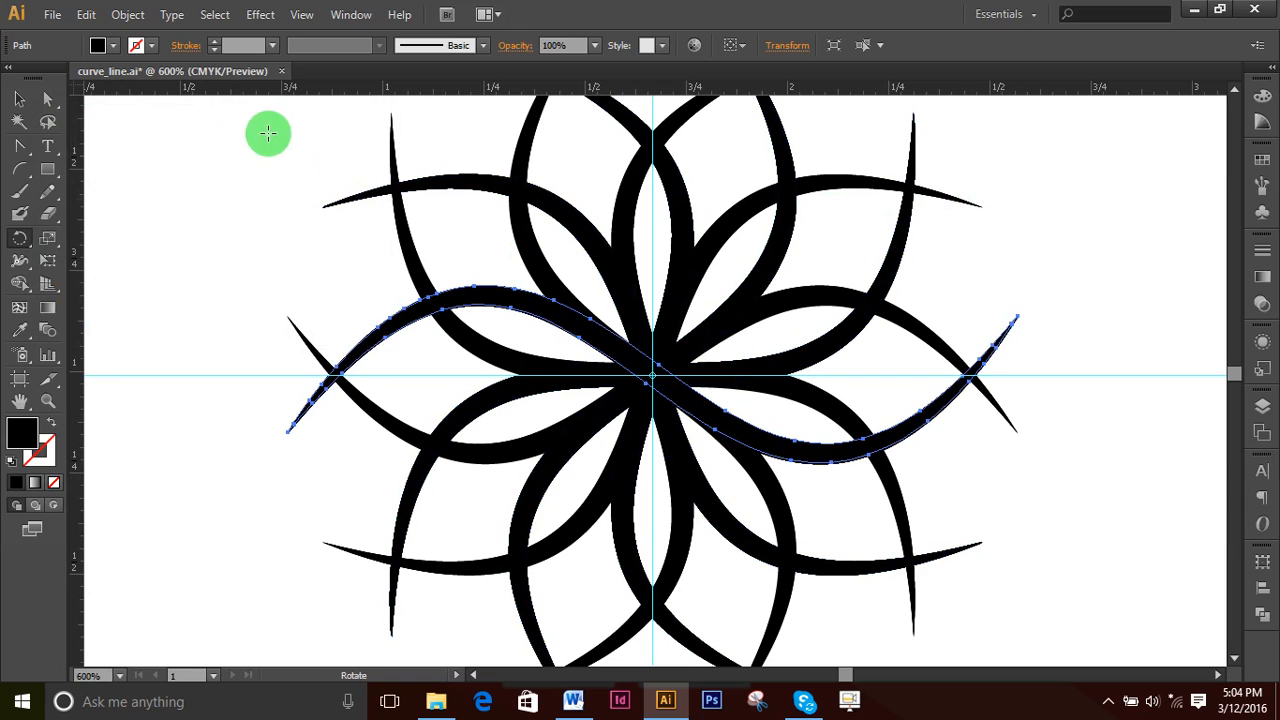
- Select all the curves of the flower pattern together with the guides and apply Expand to them
click(20, 102)
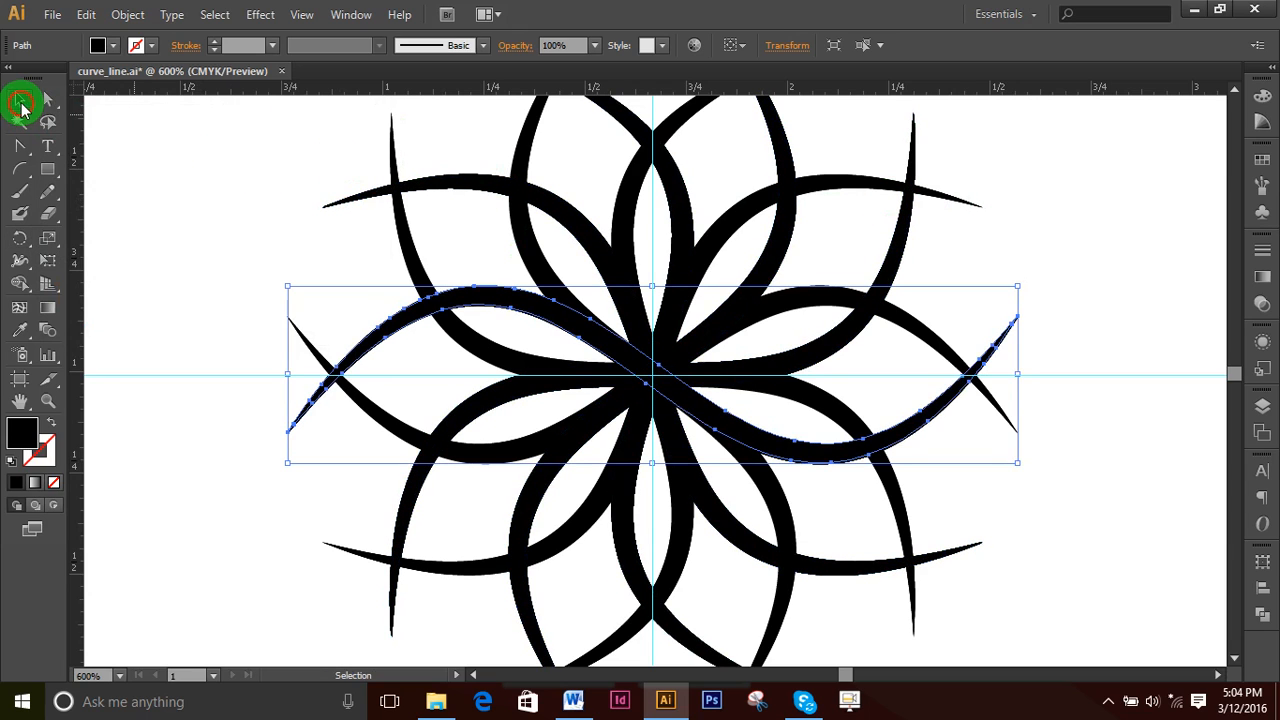
key(ctrl+minus)
key(ctrl+minus)
key(ctrl+minus)
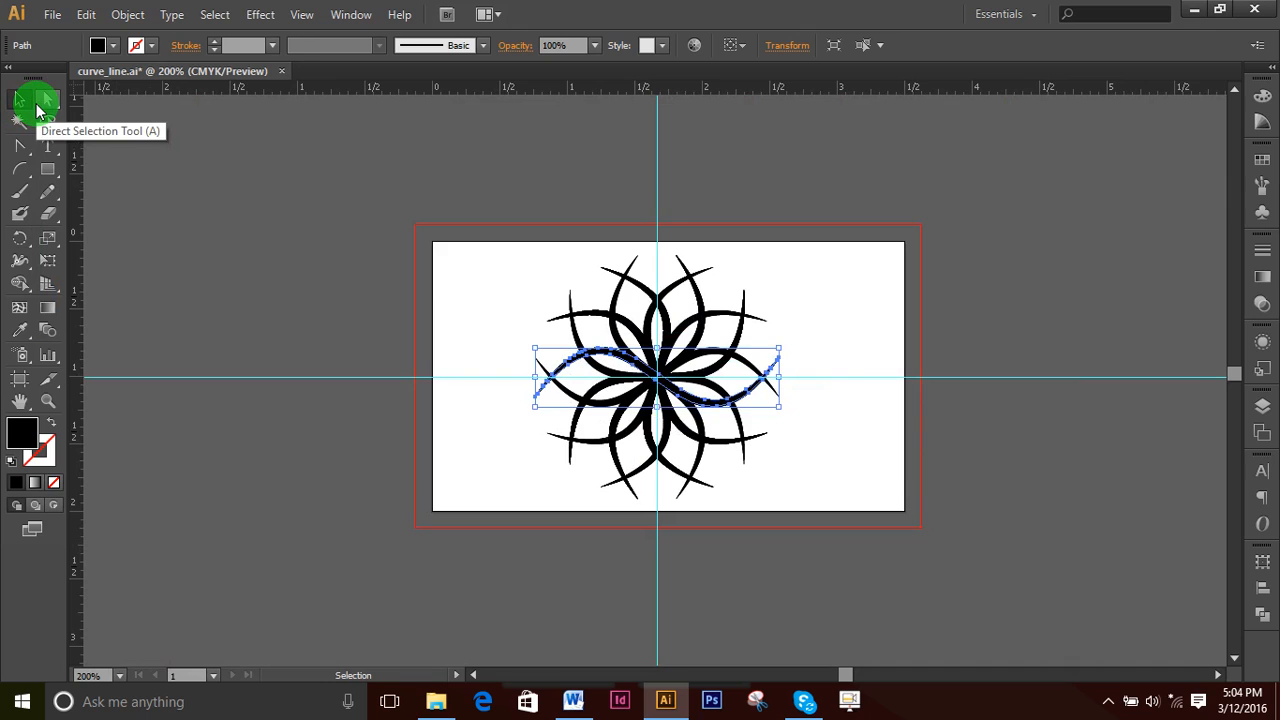
click(1063, 309)
key(ctrl+space)
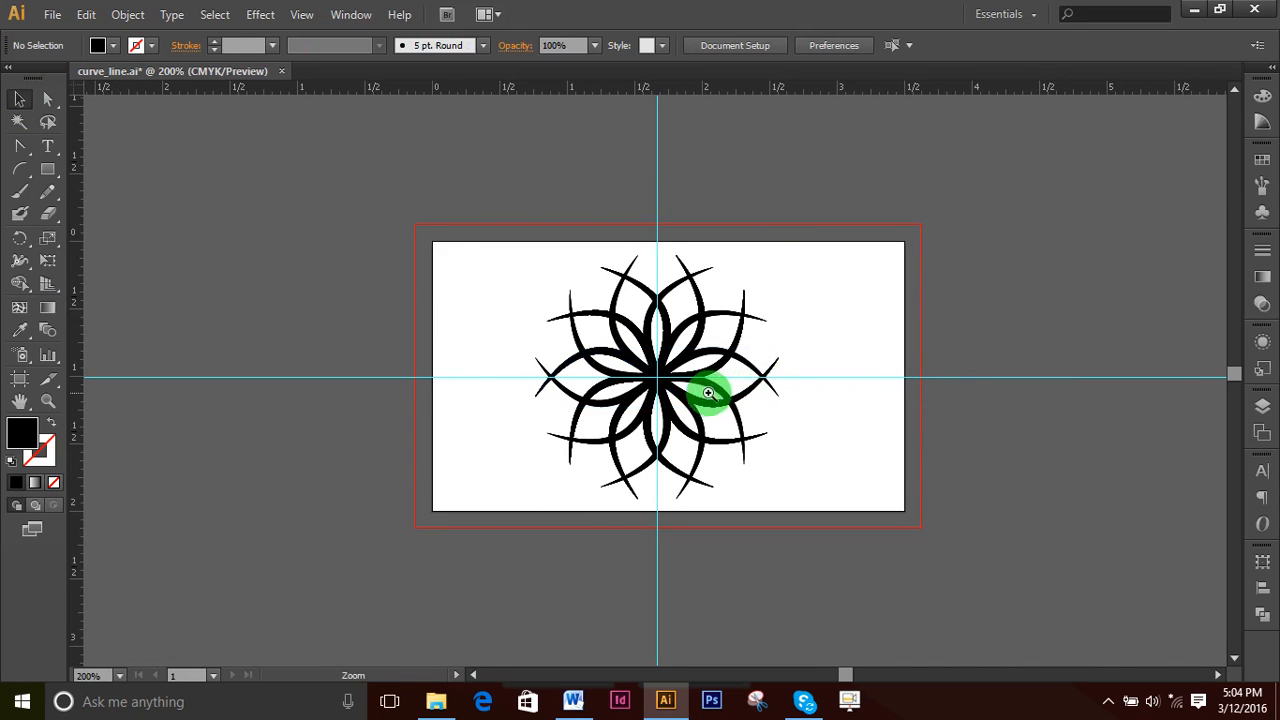
click(708, 393)
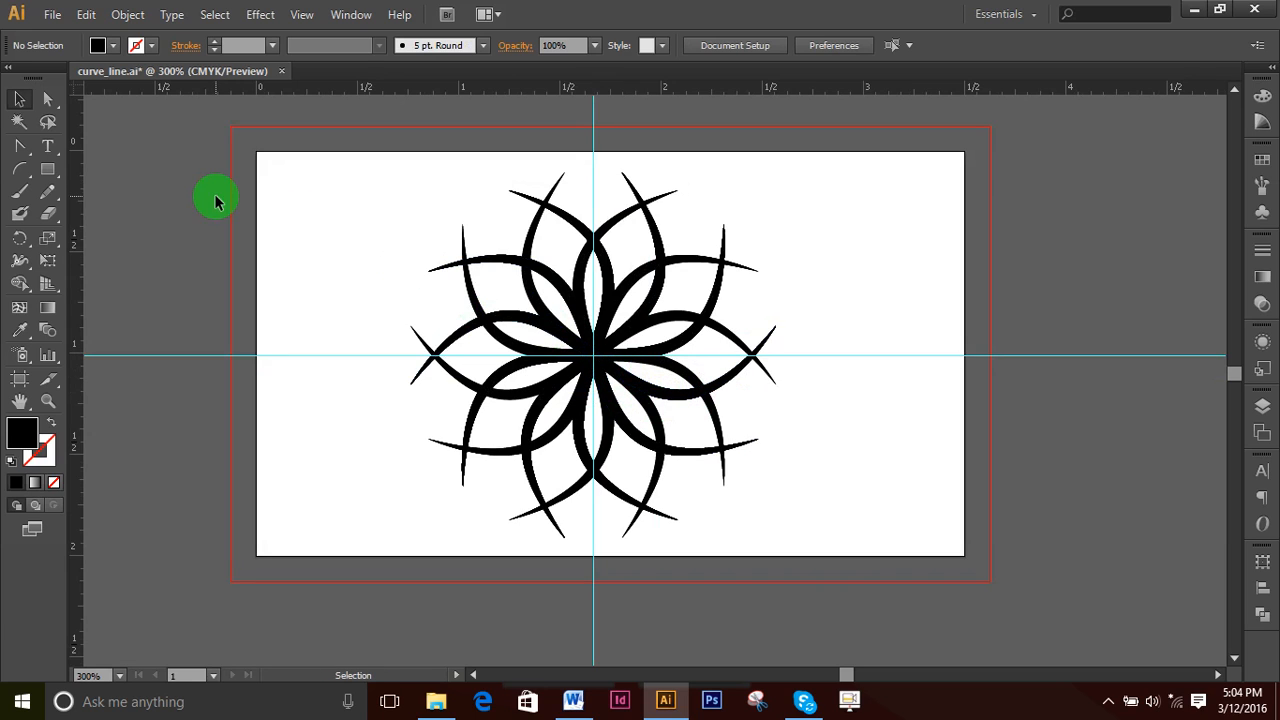
drag(350, 166, 882, 540)
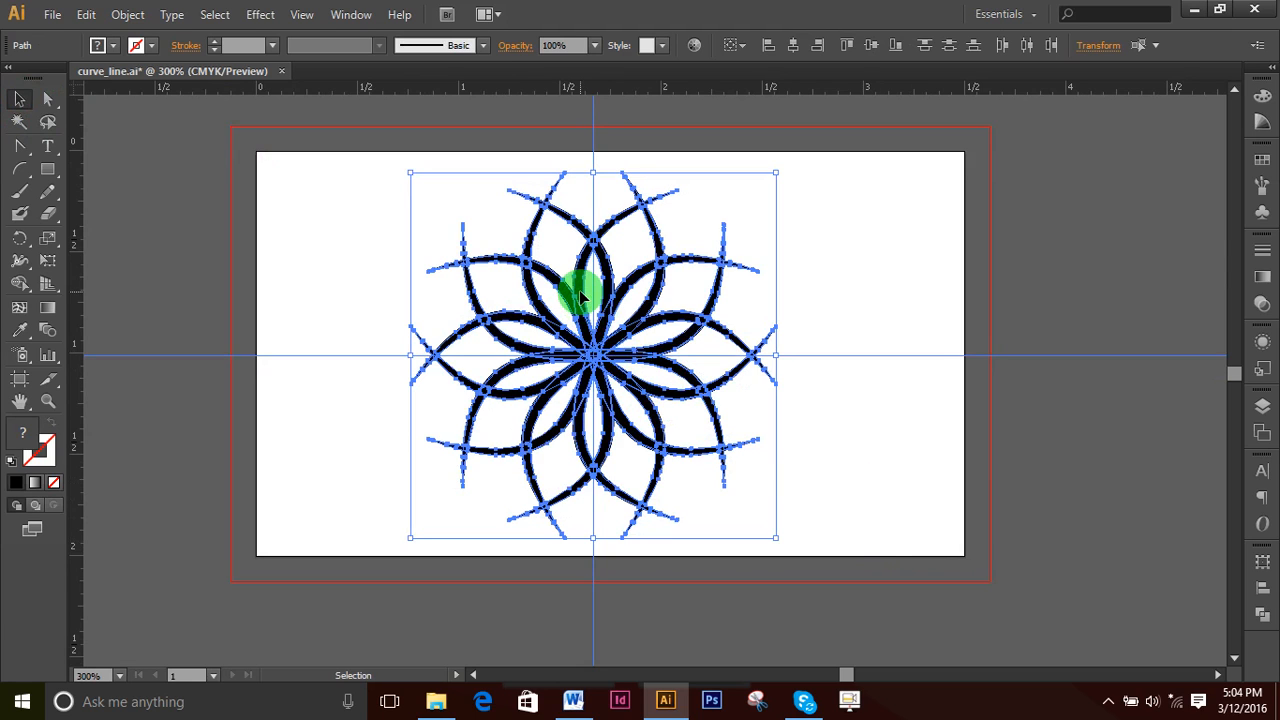
click(127, 14)
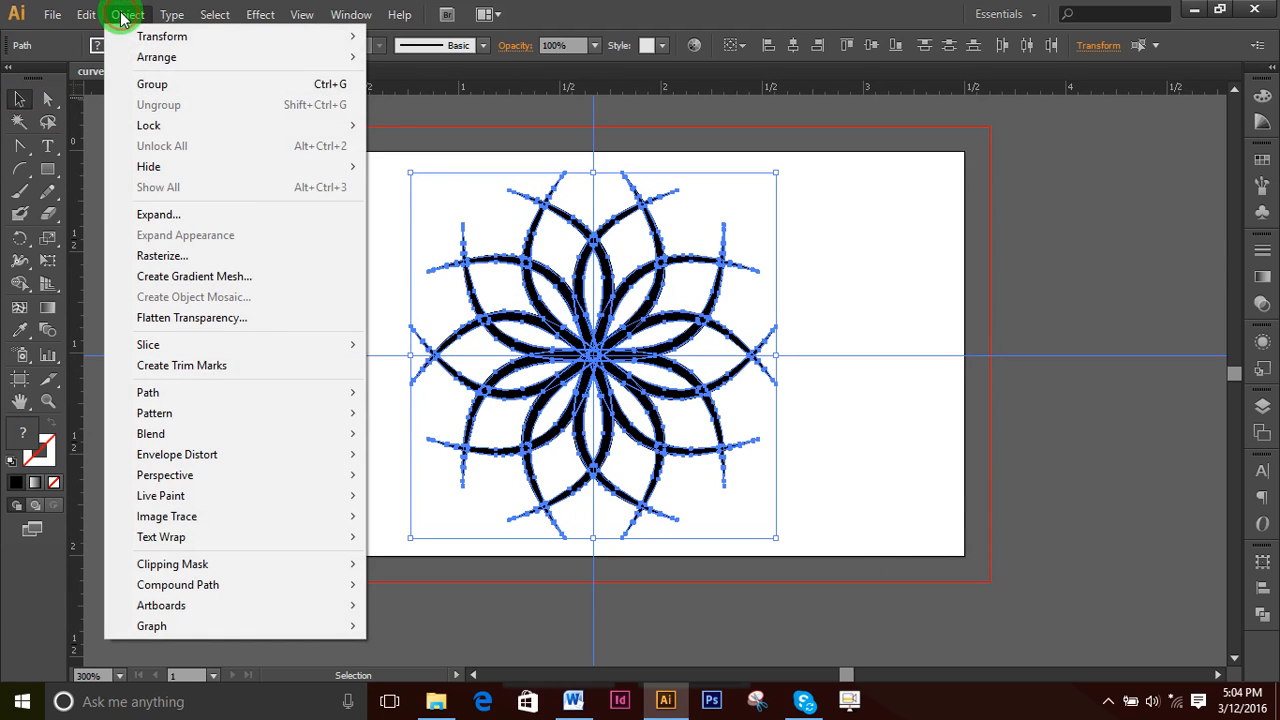
click(177, 218)
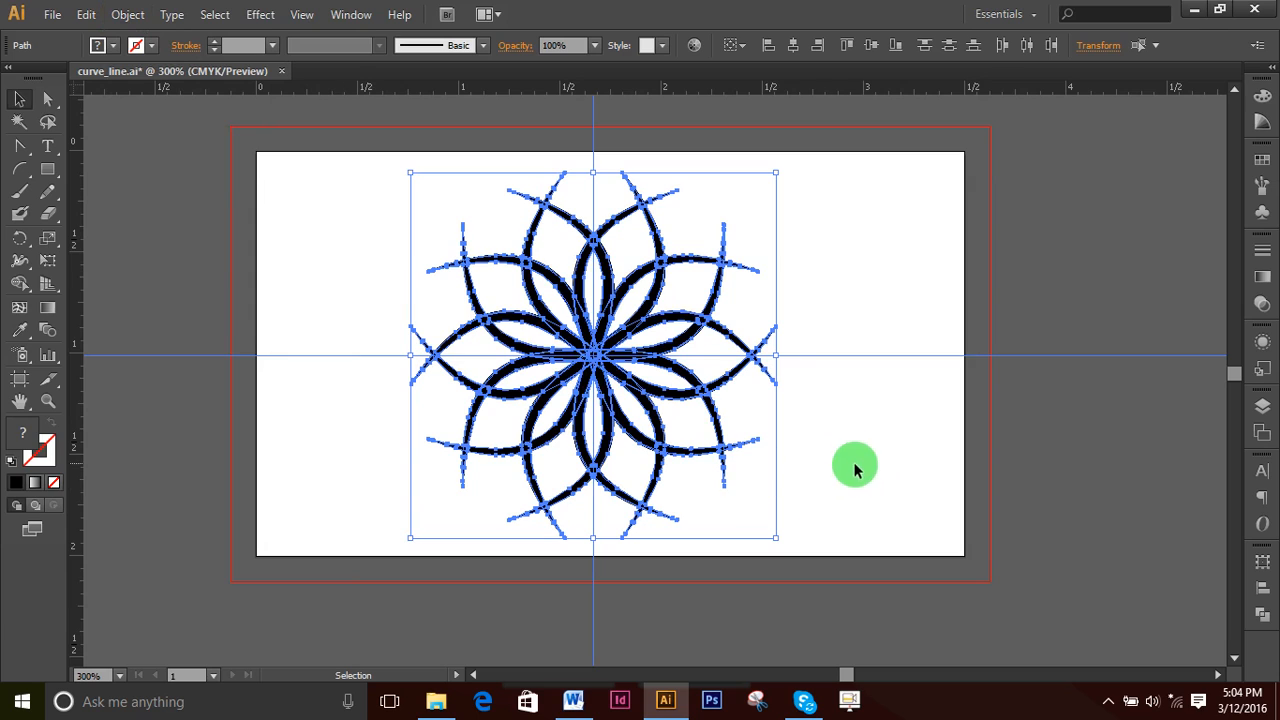
- Delete the horizontal and vertical guides crossing the flower's centre
click(920, 437)
drag(871, 333, 917, 416)
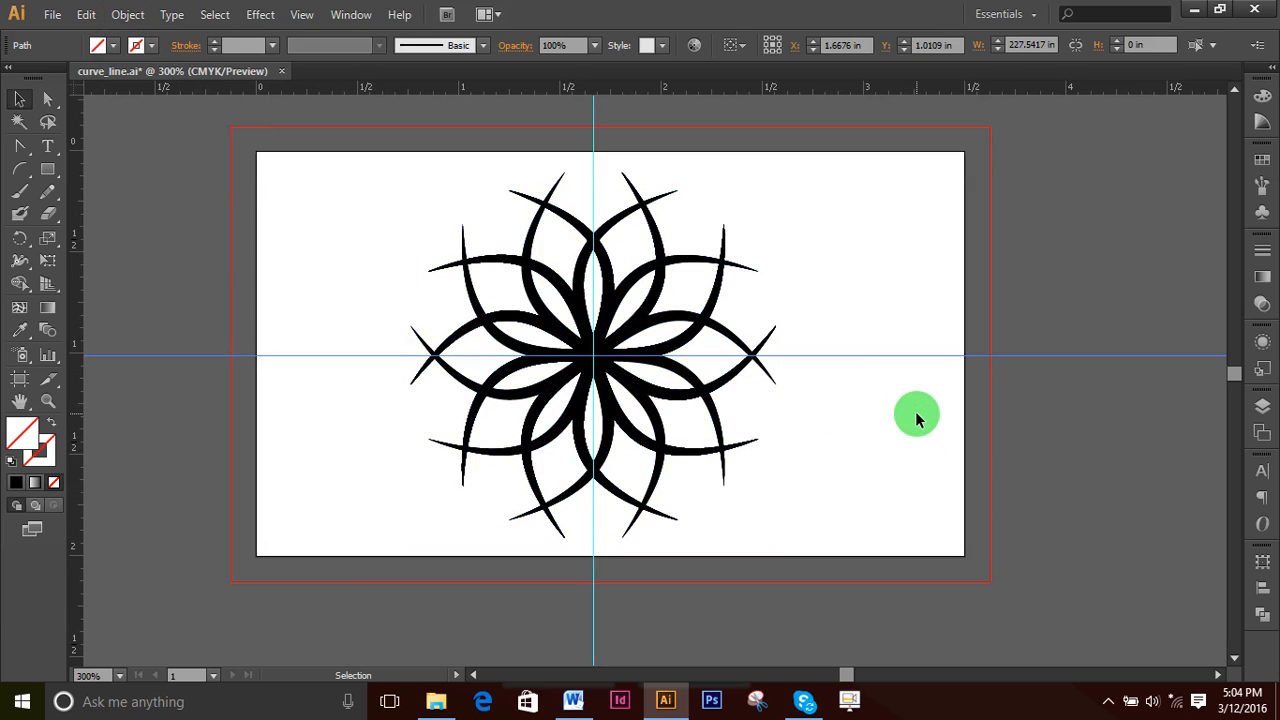
key(Delete)
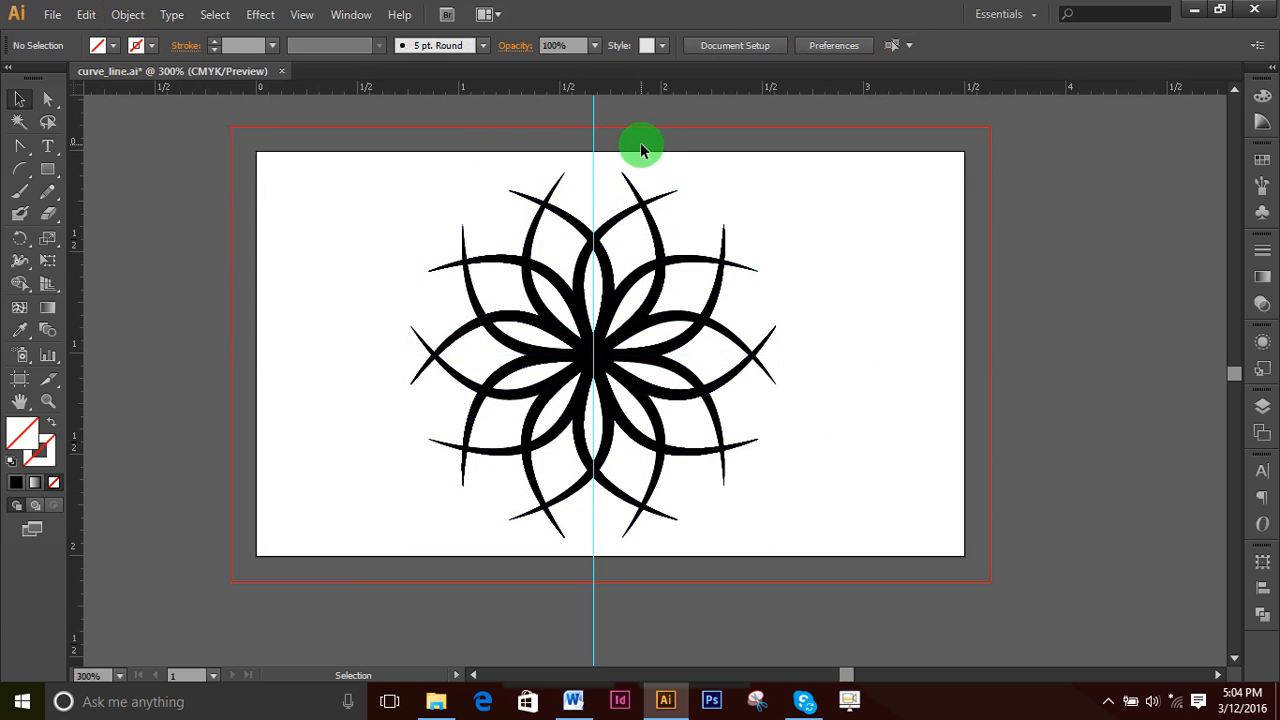
drag(551, 117, 550, 117)
key(Delete)
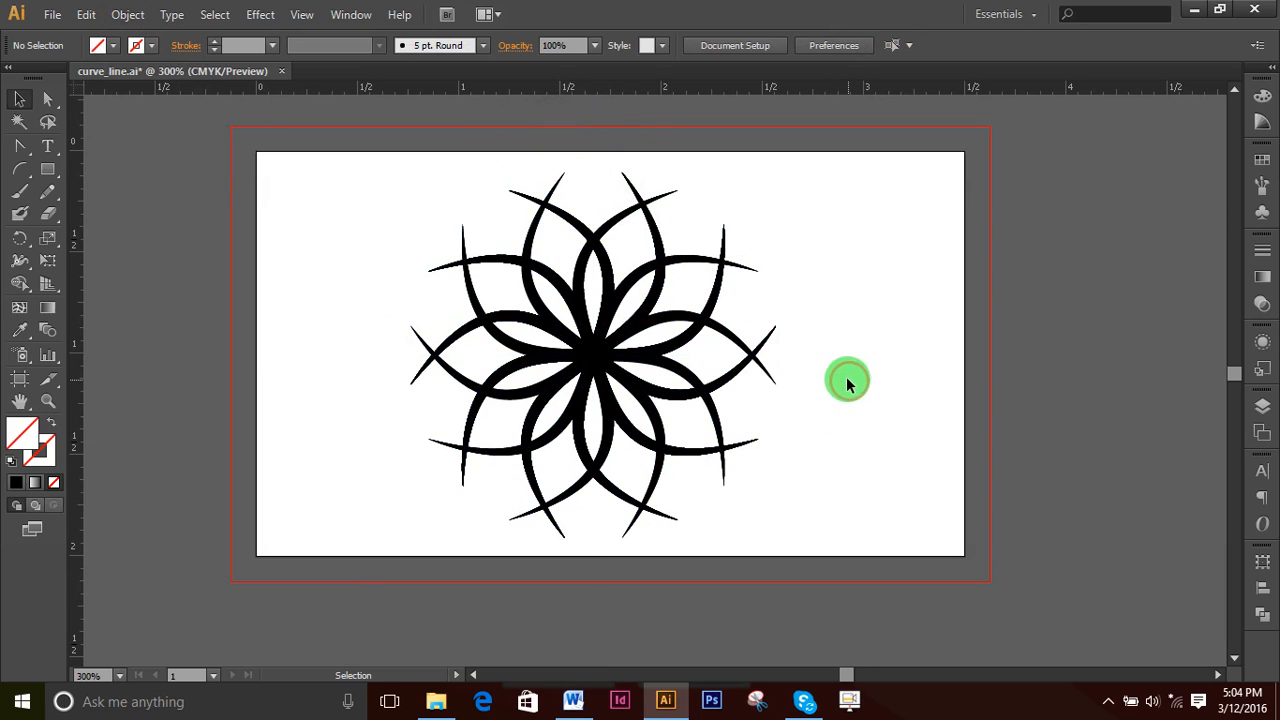
- Examine the overlapping curves at the centre of the flower up close
key(z)
click(605, 350)
click(653, 373)
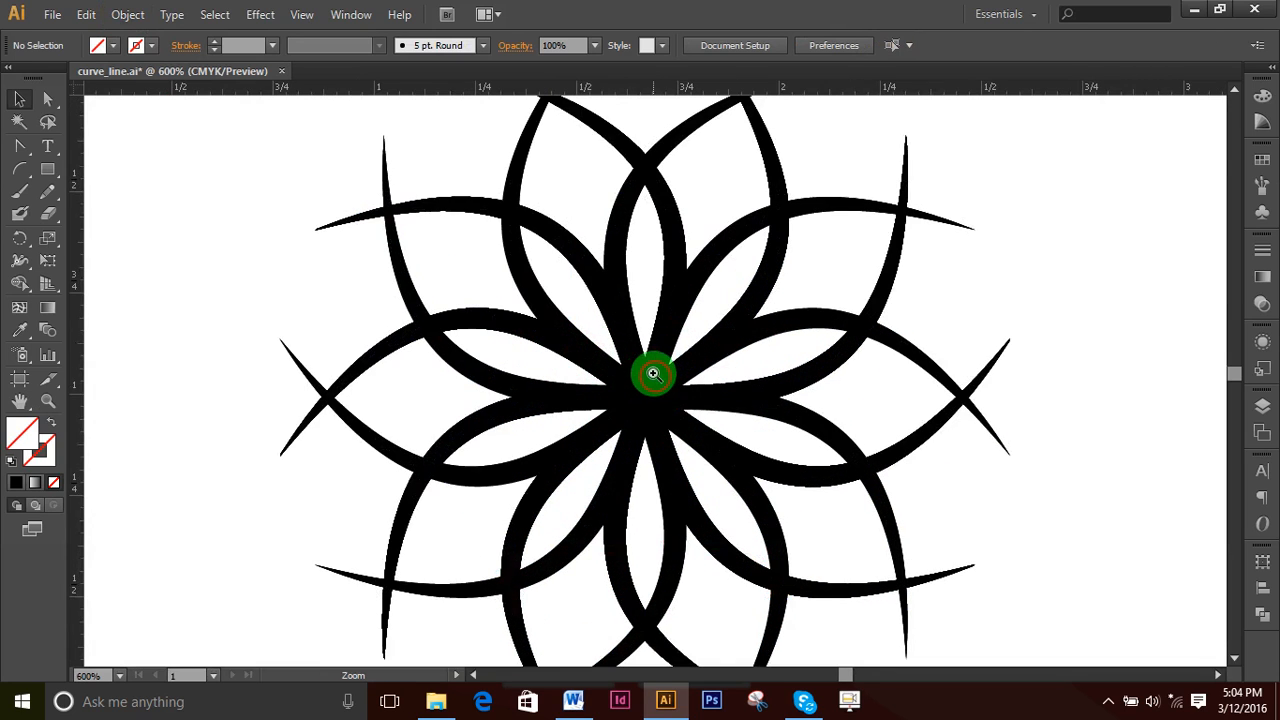
key(v)
scroll(1055, 276, up, 3)
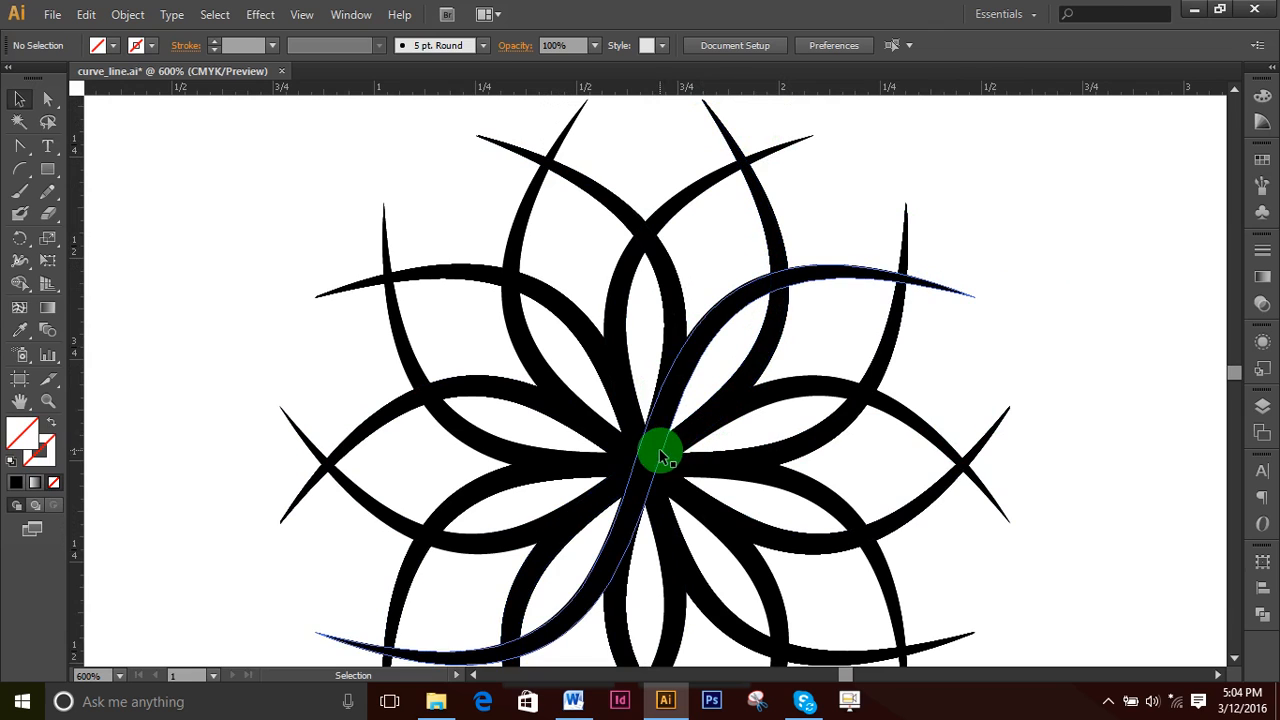
key(ctrl+minus)
key(ctrl+minus)
key(ctrl+minus)
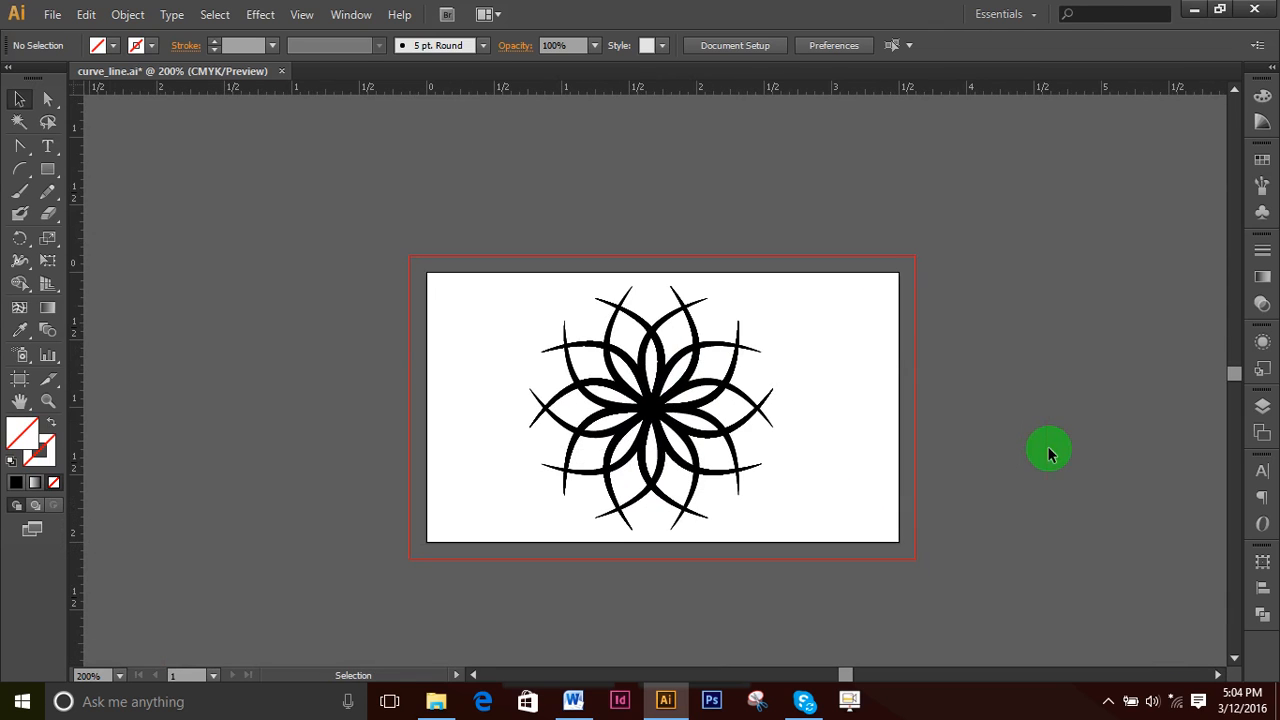
- Select all the curves of the flower and split them at their overlaps with the Divide pathfinder
drag(480, 270, 931, 606)
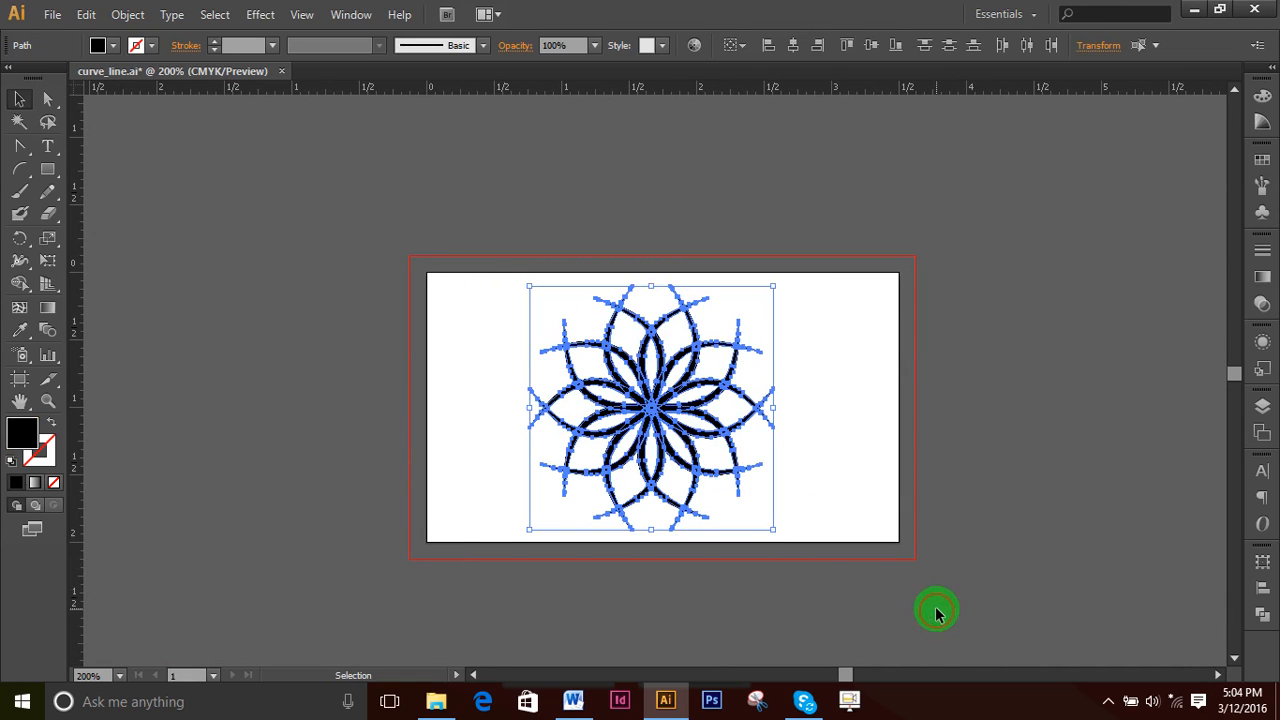
click(1261, 614)
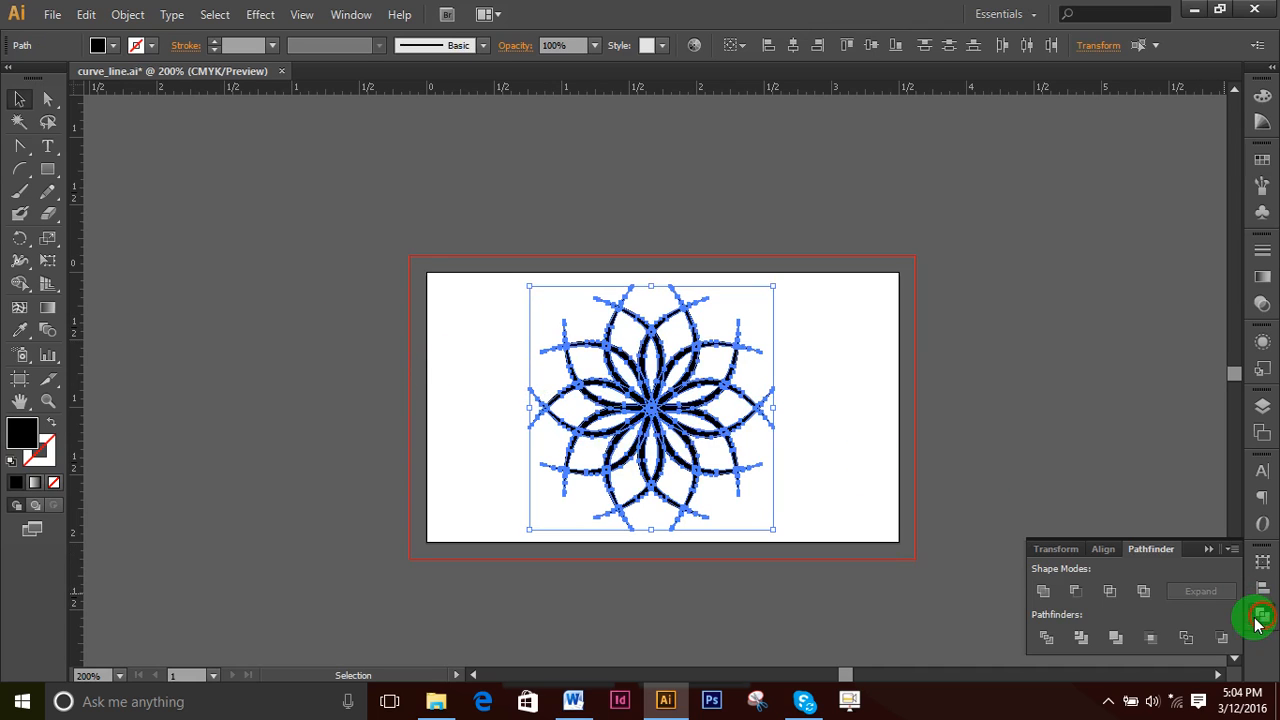
click(1046, 640)
click(1207, 556)
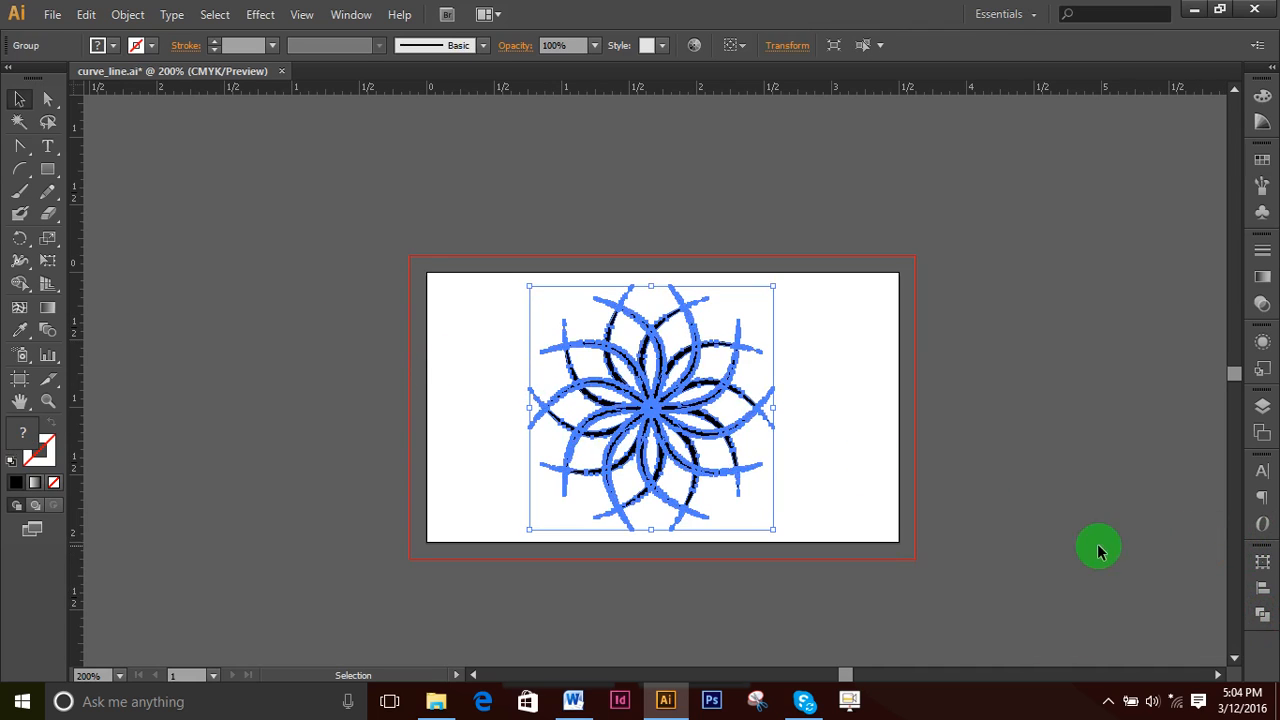
- Try to erase the crossing tips of the upper-left petal with the Shape Builder tool, and deselect the flower
ctrl+click(638, 346)
ctrl+click(714, 390)
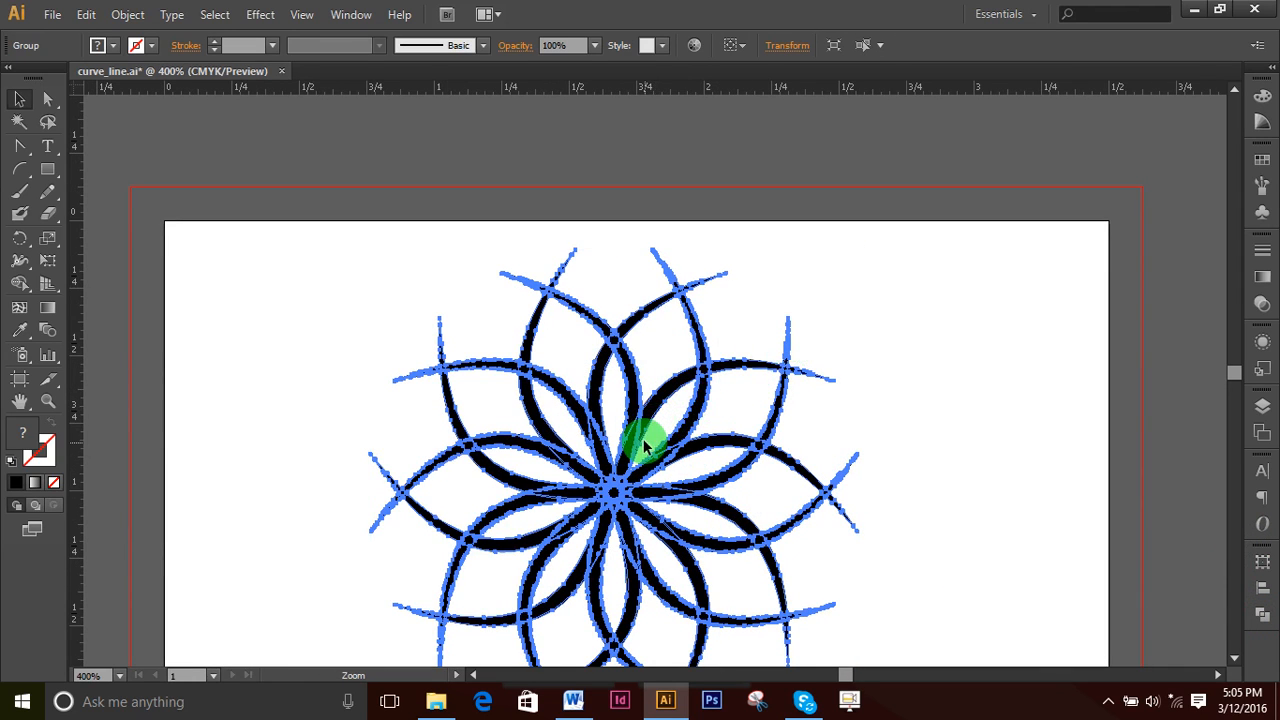
click(47, 97)
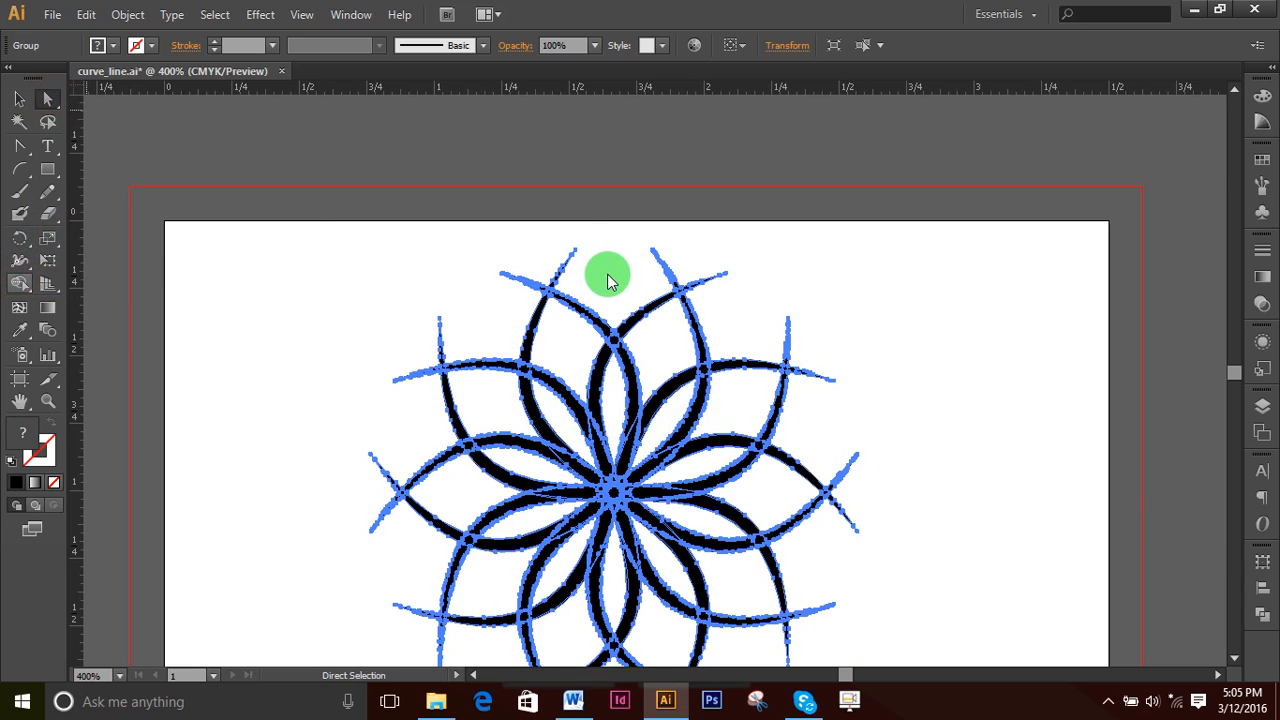
key(shift+m)
key(ctrl+equal)
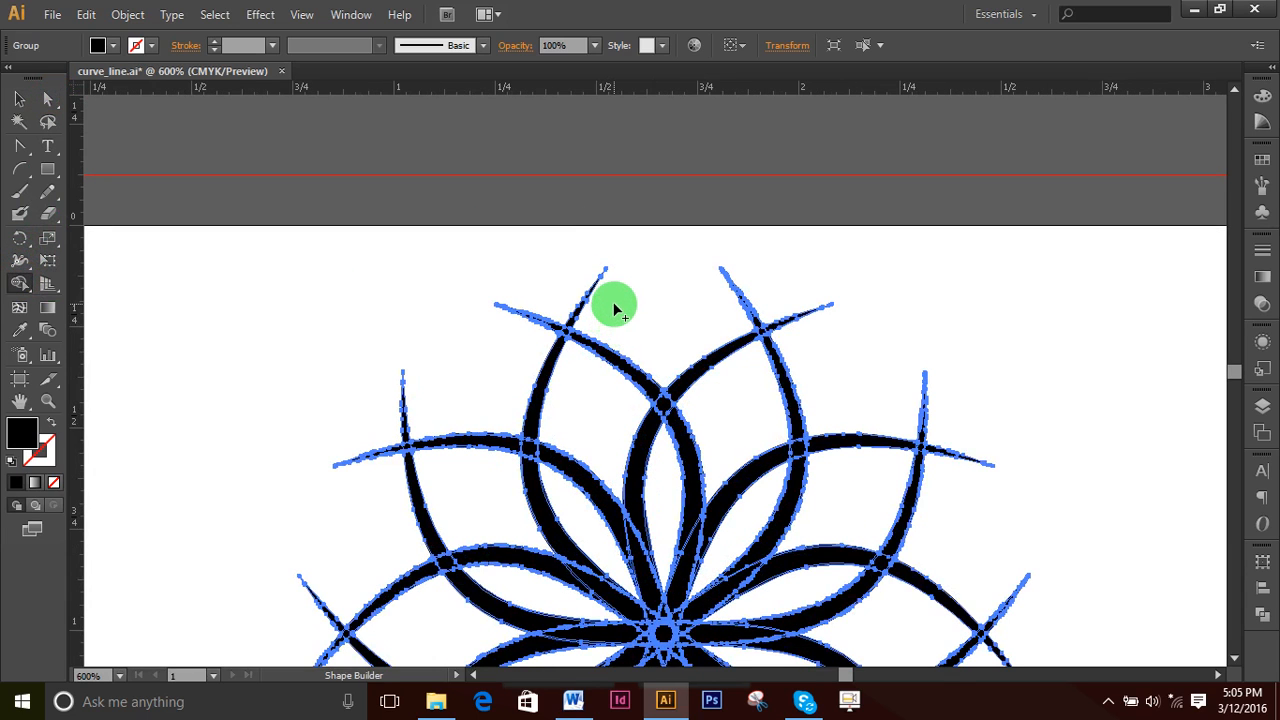
mouse_move(645, 312)
mouse_down()
mouse_move(470, 257)
mouse_move(534, 290)
mouse_up()
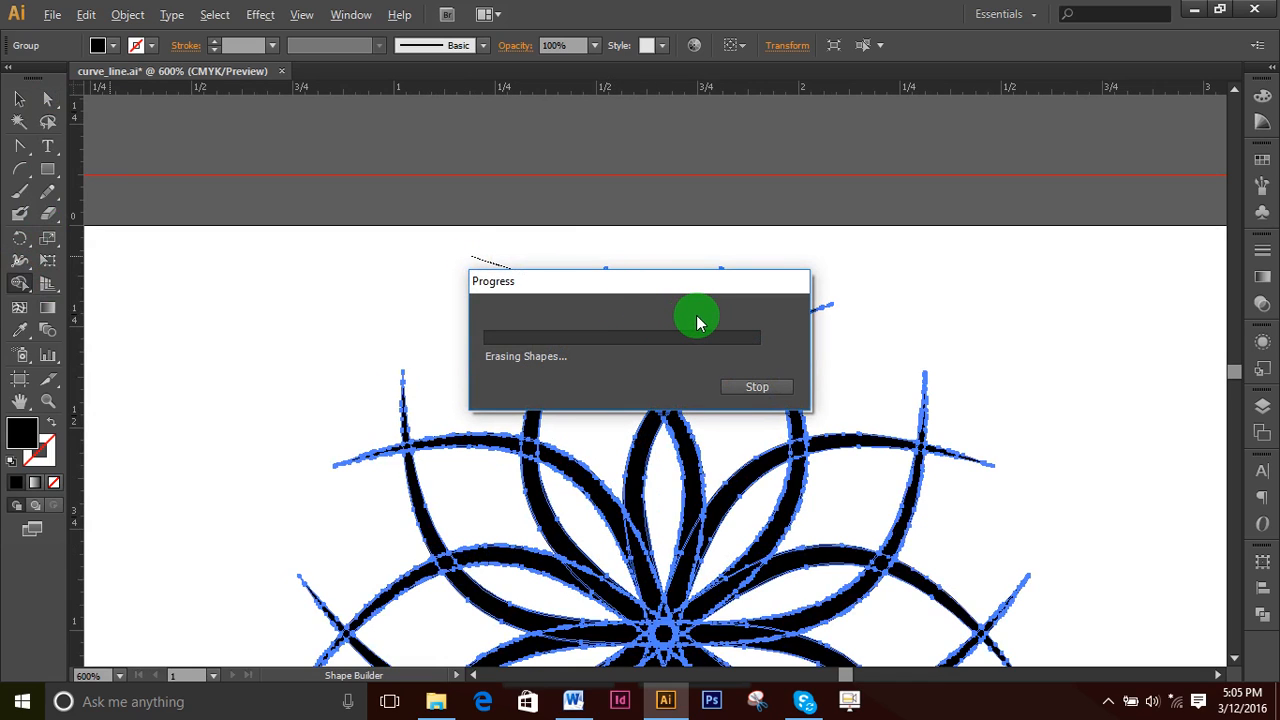
click(770, 390)
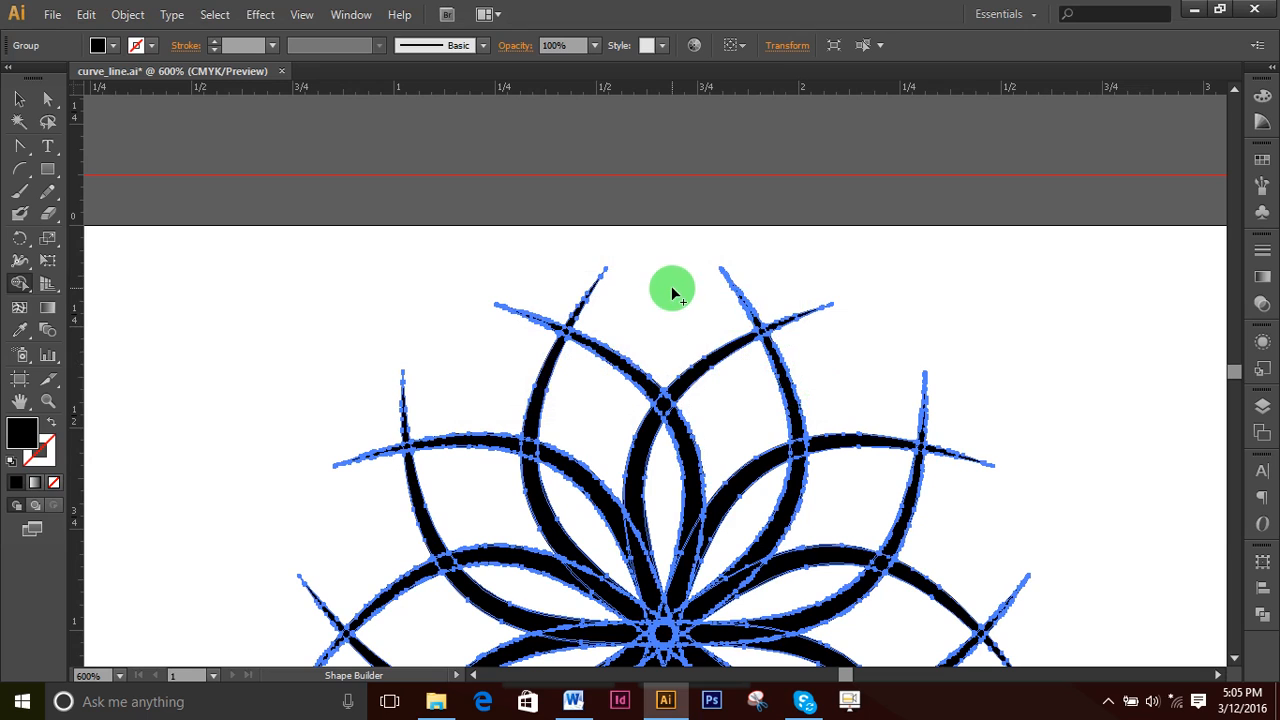
click(20, 100)
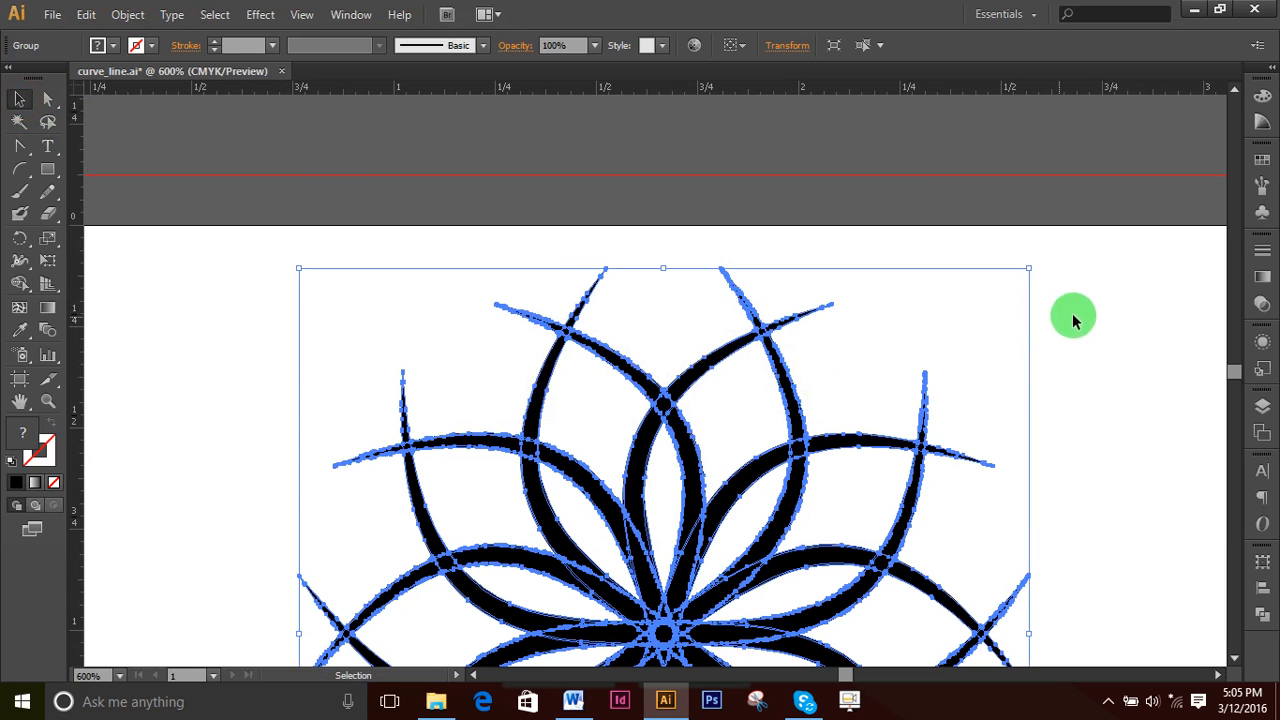
click(1136, 333)
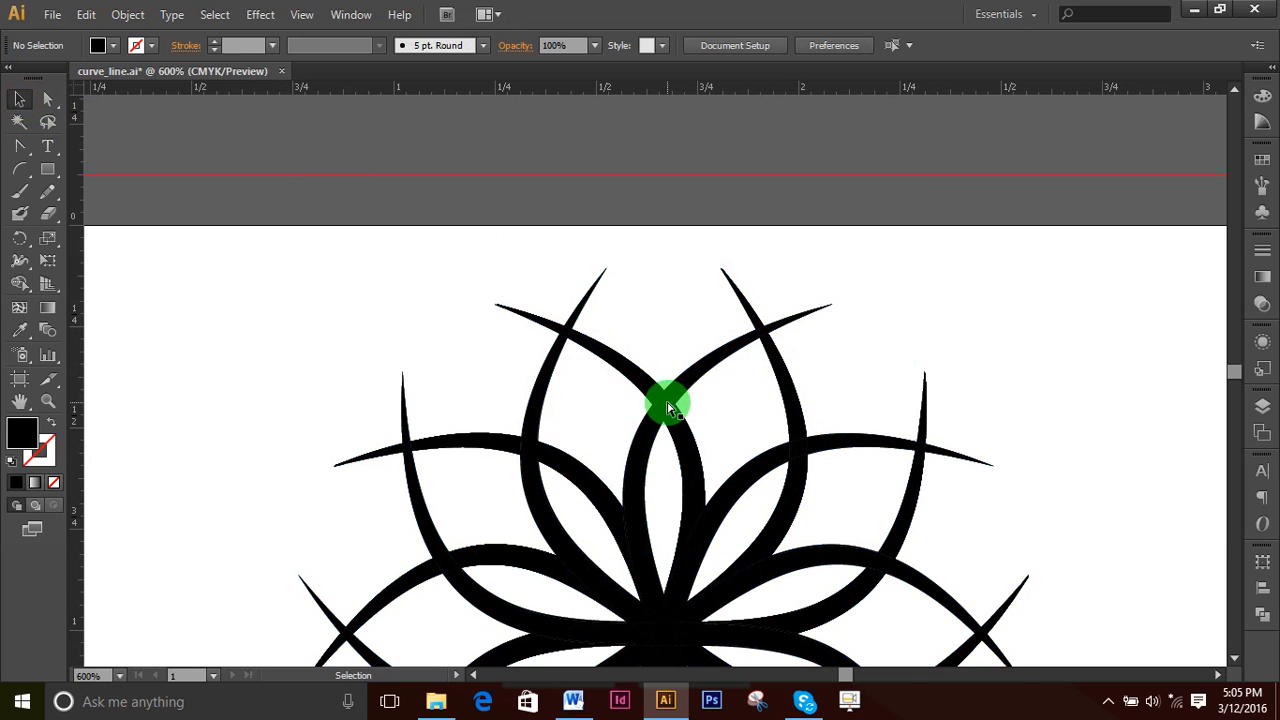
- Delete the upward-pointing tip that extends past the crossing of the petal just left of the flower's vertical axis
ctrl+click(662, 399)
ctrl+click(602, 330)
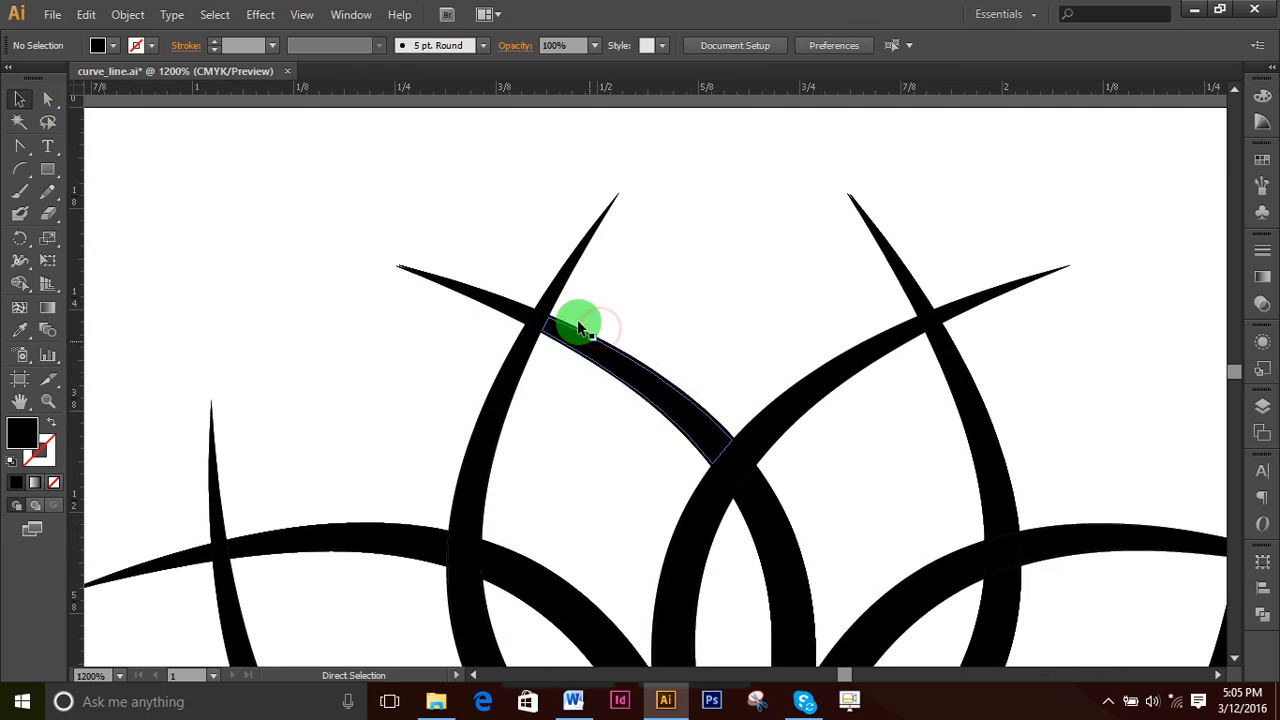
click(48, 99)
drag(654, 274, 429, 129)
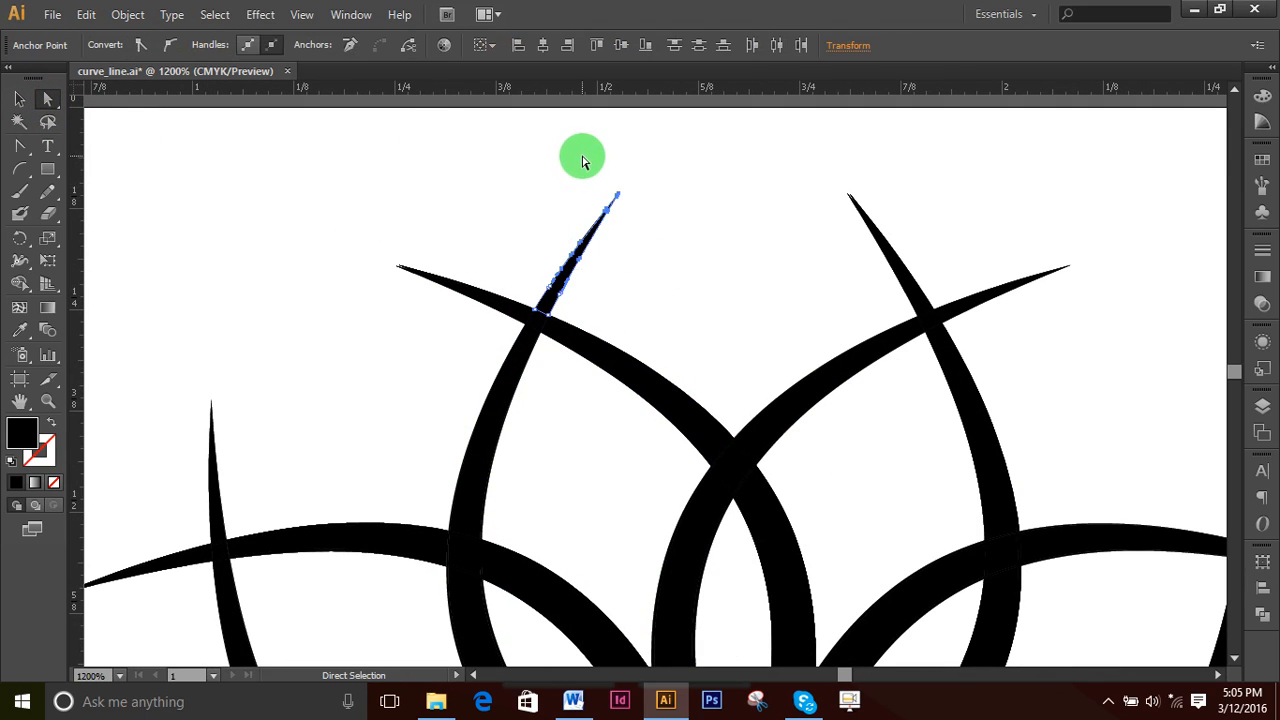
key(Delete)
- Delete the left-pointing tip of the same petal and the small leftover fragments at its point
drag(512, 219, 367, 362)
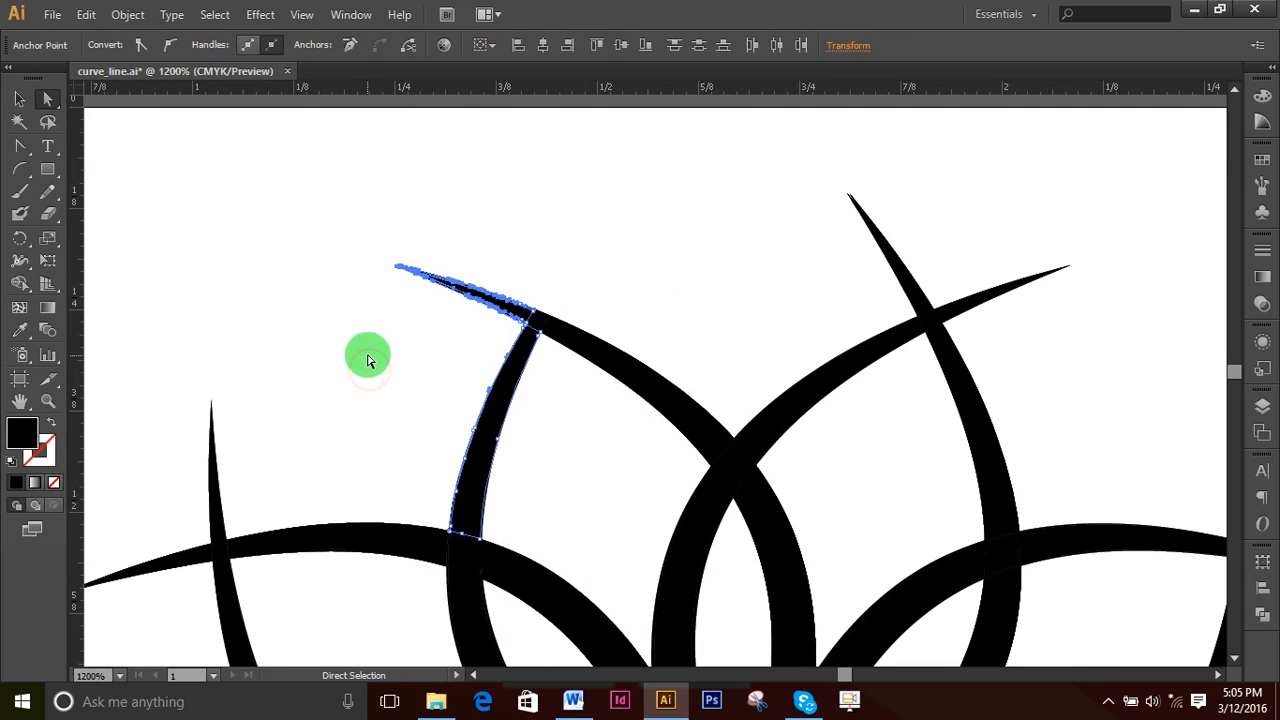
mouse_move(356, 209)
mouse_down()
mouse_move(457, 289)
mouse_move(514, 314)
mouse_move(521, 300)
mouse_move(522, 312)
mouse_up()
key(Delete)
key(Delete)
key(Delete)
click(431, 331)
key(Delete)
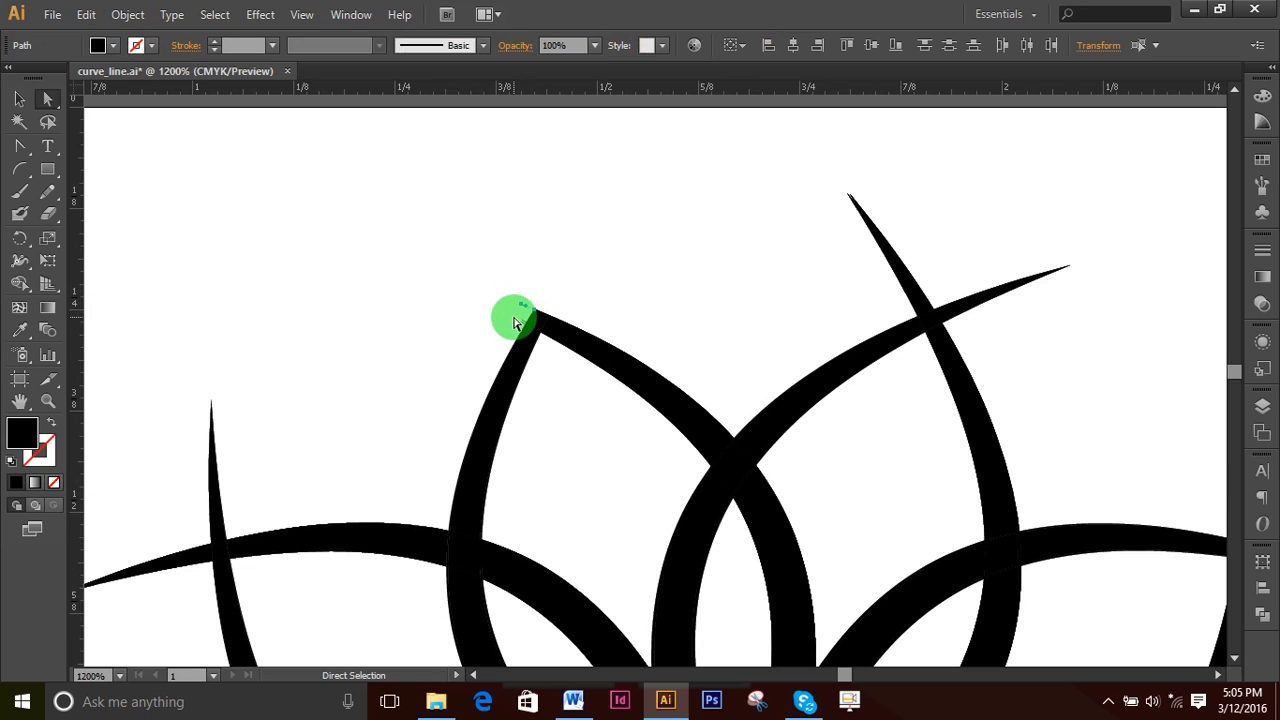
key(Delete)
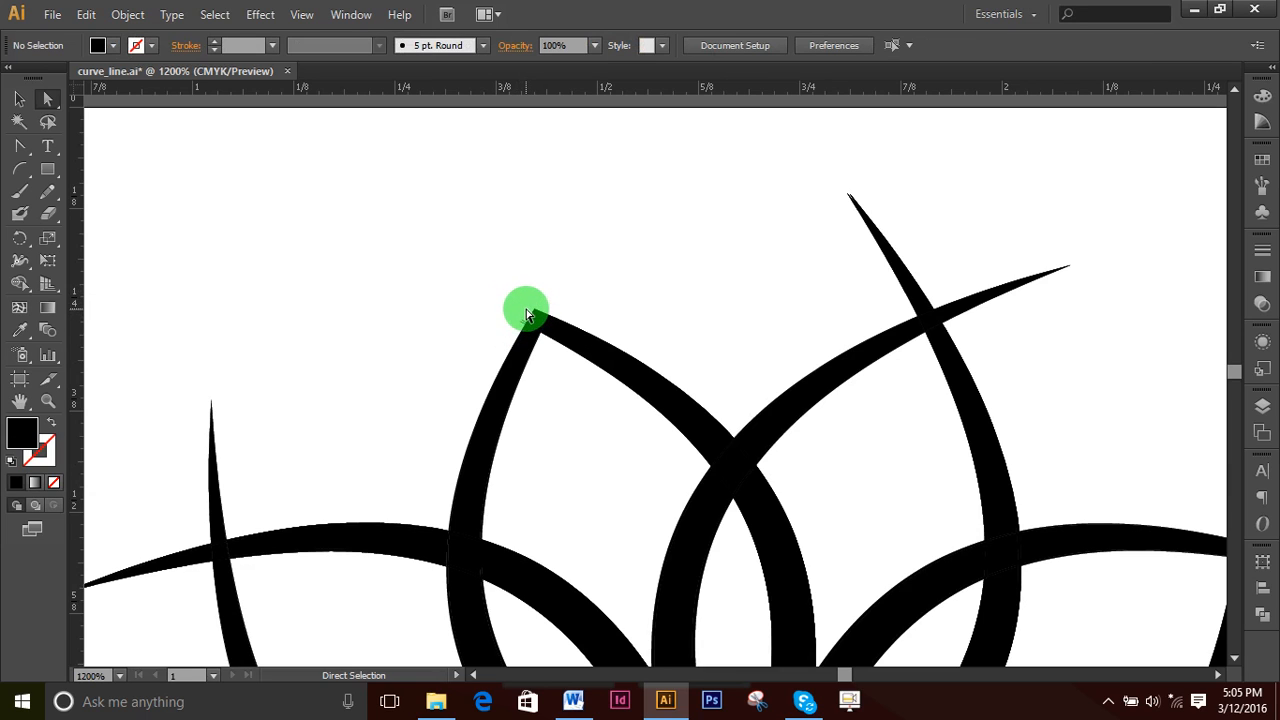
click(512, 323)
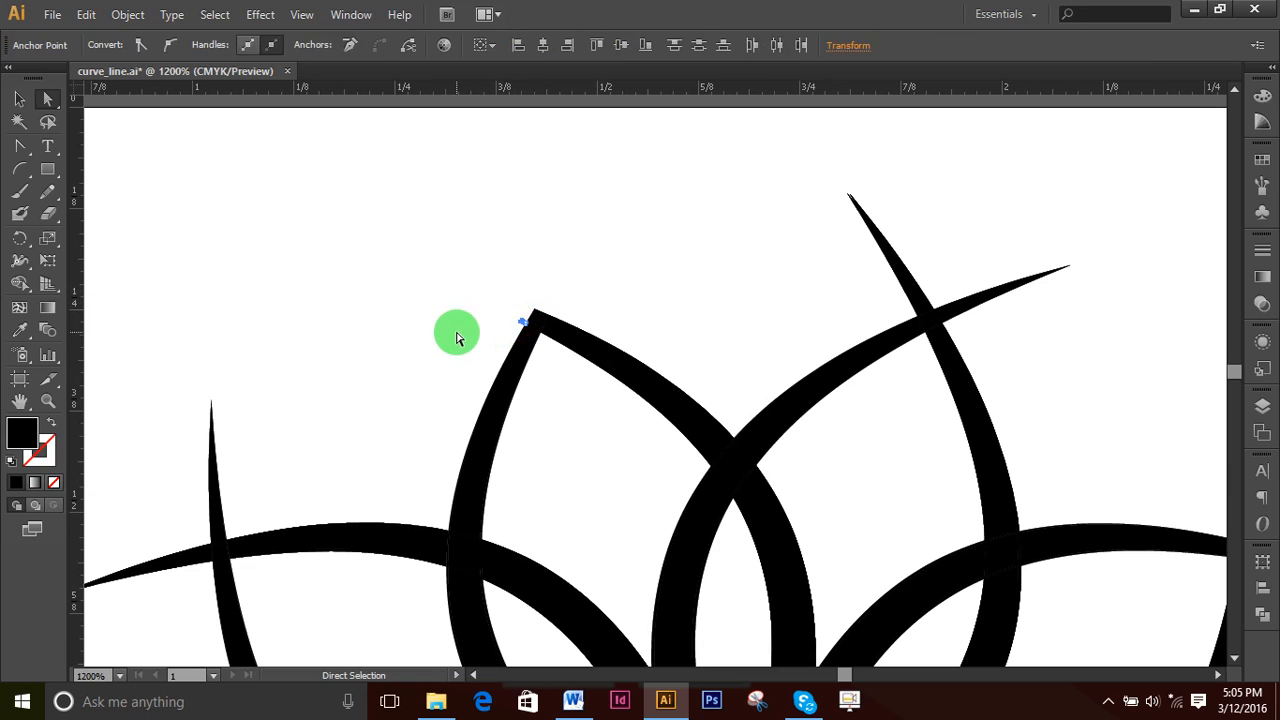
click(457, 334)
scroll(672, 350, down, 2)
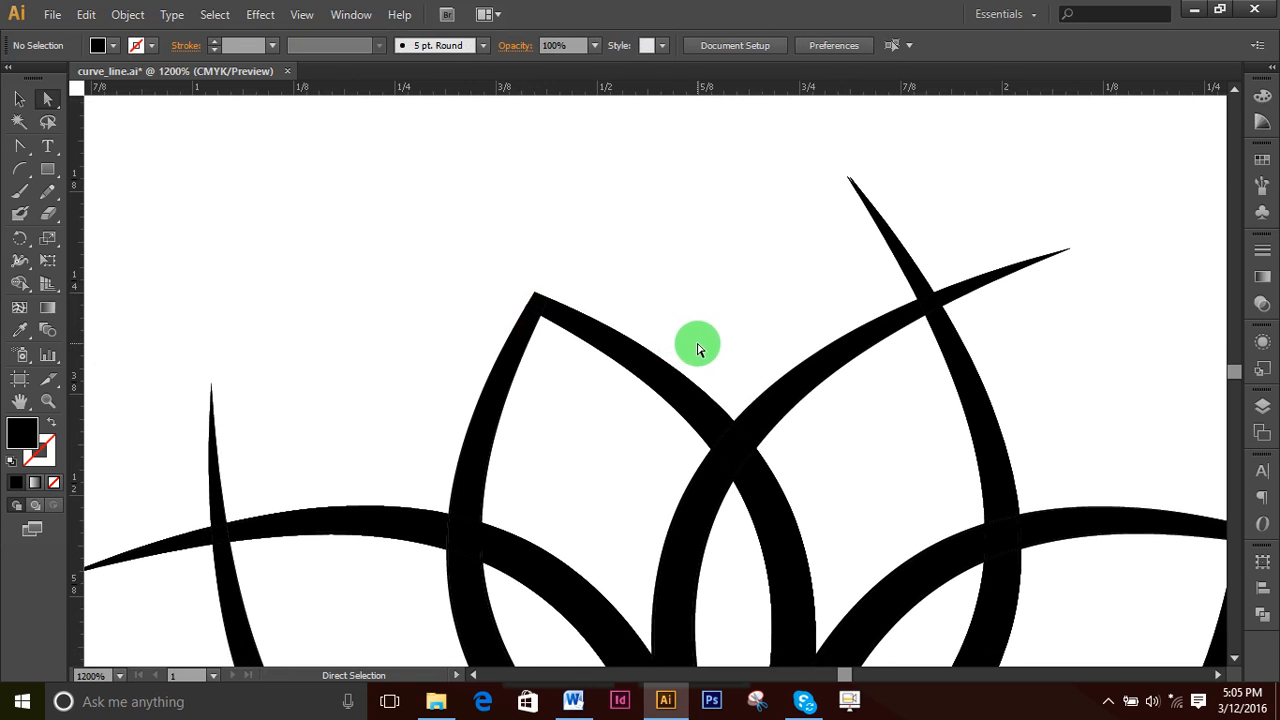
- Delete the two outer arcs of that trimmed petal together with their remaining slivers
key(ctrl+minus)
key(ctrl+minus)
key(ctrl+minus)
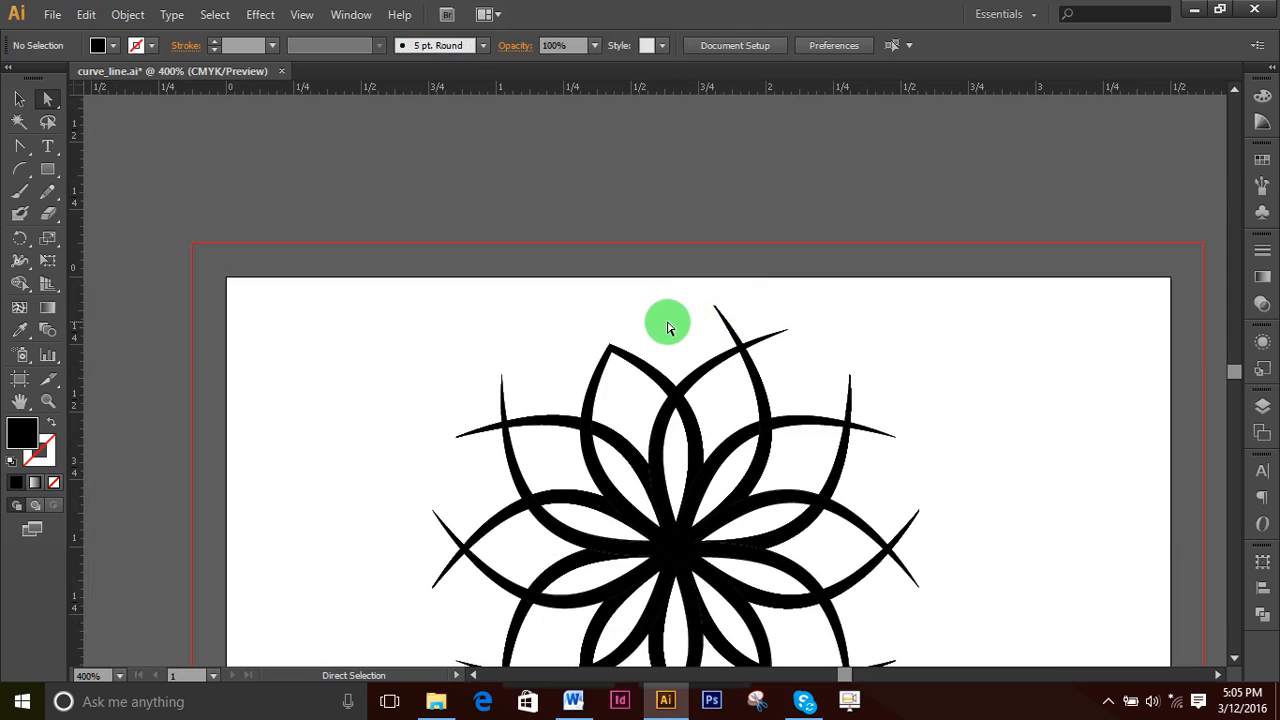
drag(638, 311, 536, 408)
key(Delete)
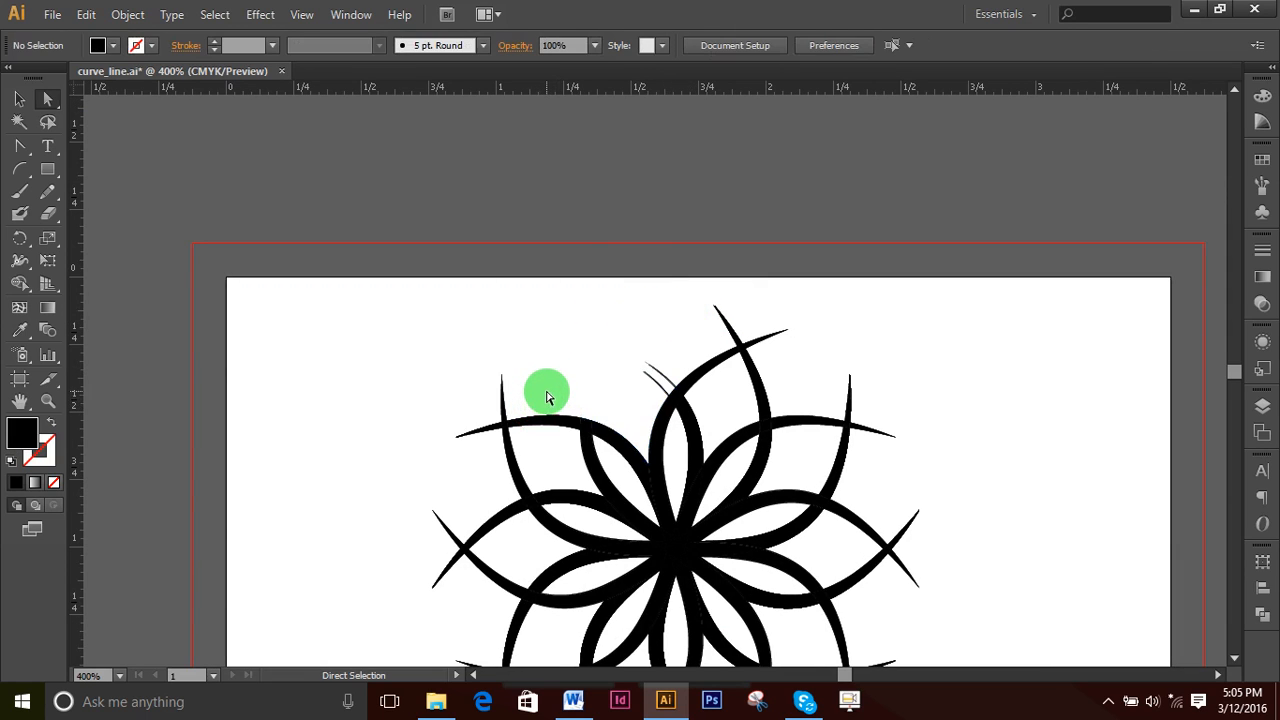
drag(670, 343, 634, 391)
key(Delete)
click(671, 379)
key(Delete)
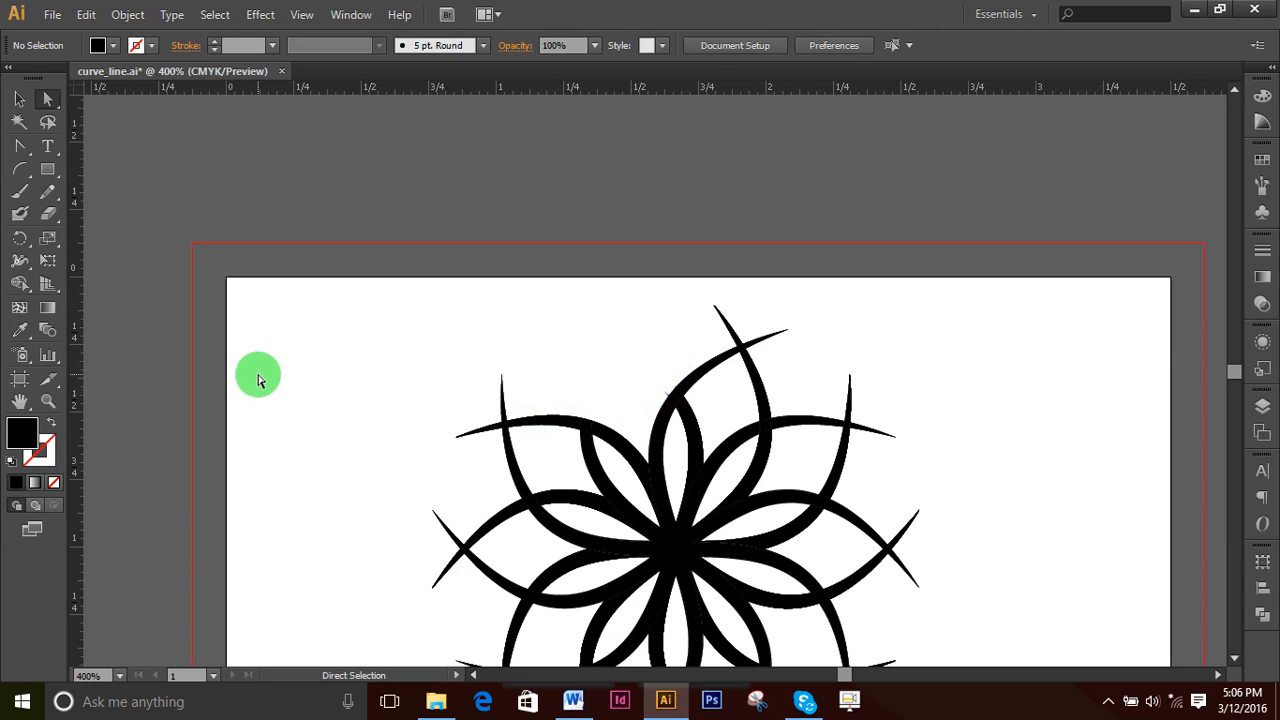
- Reduce the Eraser size and erase the outer curve ends all the way around the flower
click(50, 215)
scroll(414, 309, down, 2)
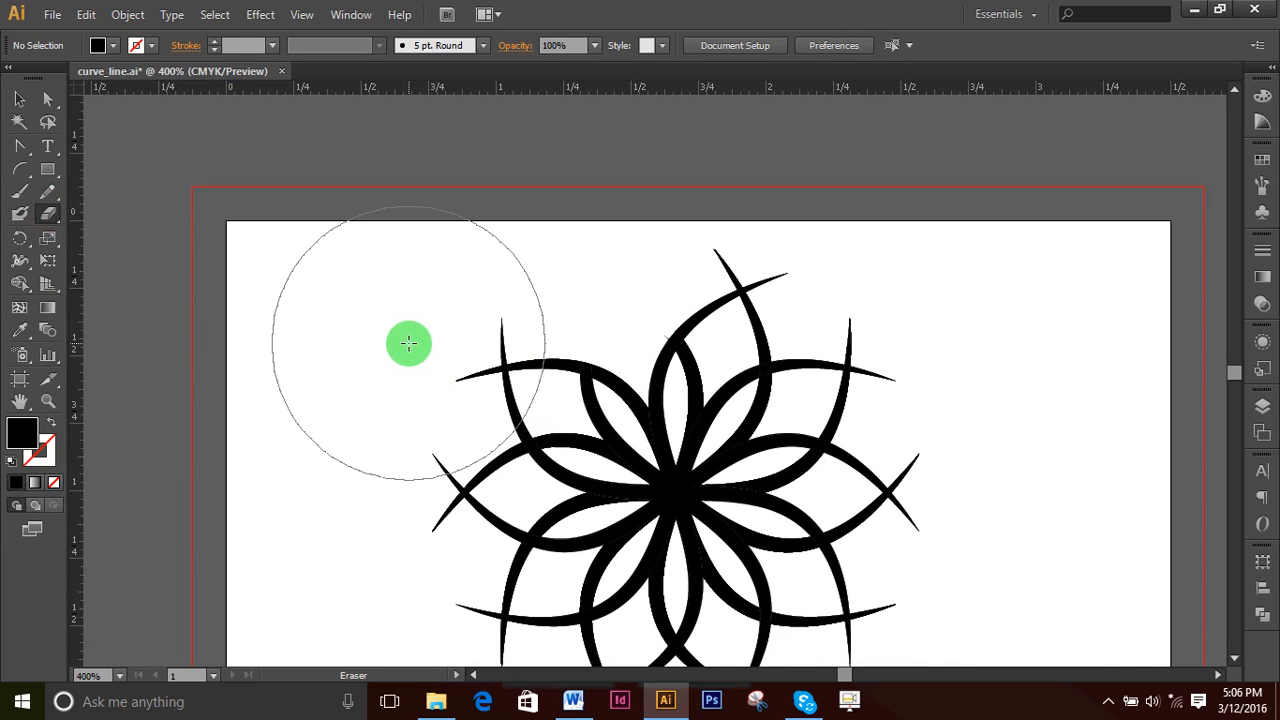
key(bracketleft)
key(bracketleft)
key(bracketleft)
key(bracketleft)
key(bracketleft)
key(bracketleft)
key(bracketleft)
key(bracketleft)
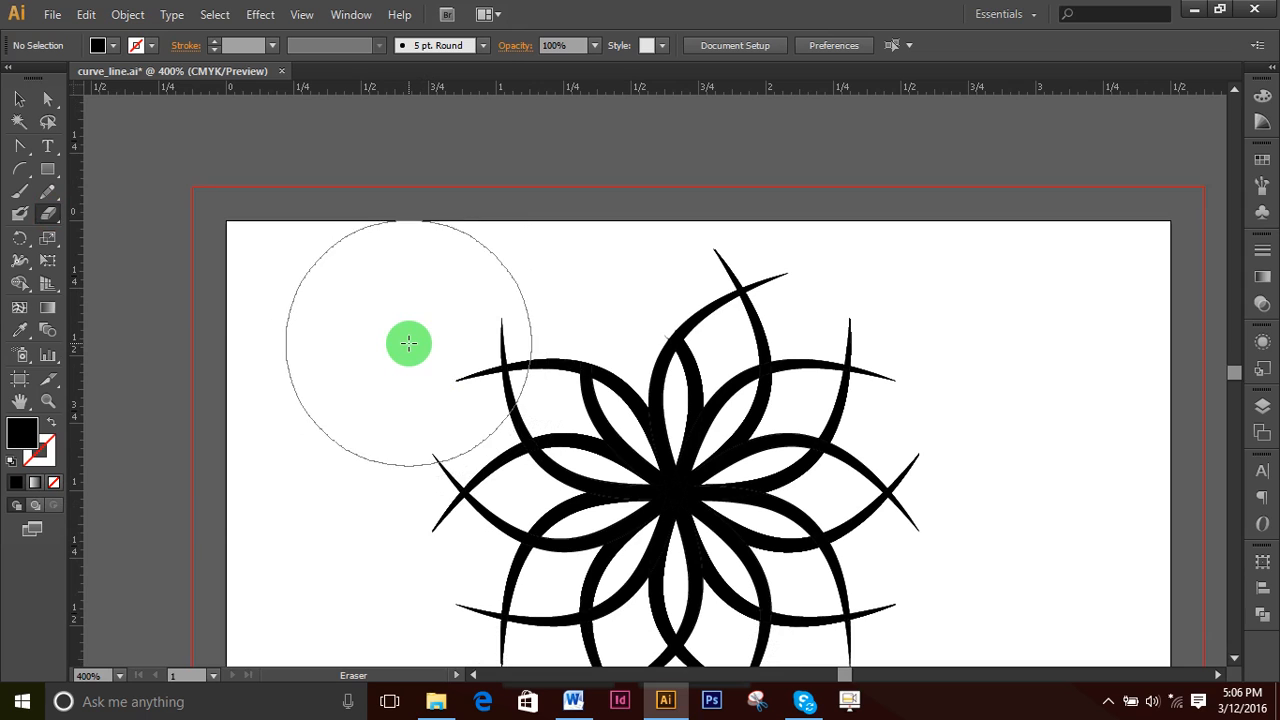
mouse_move(501, 325)
mouse_down()
mouse_move(450, 418)
mouse_move(512, 368)
mouse_move(523, 346)
mouse_move(432, 427)
mouse_move(476, 634)
mouse_up()
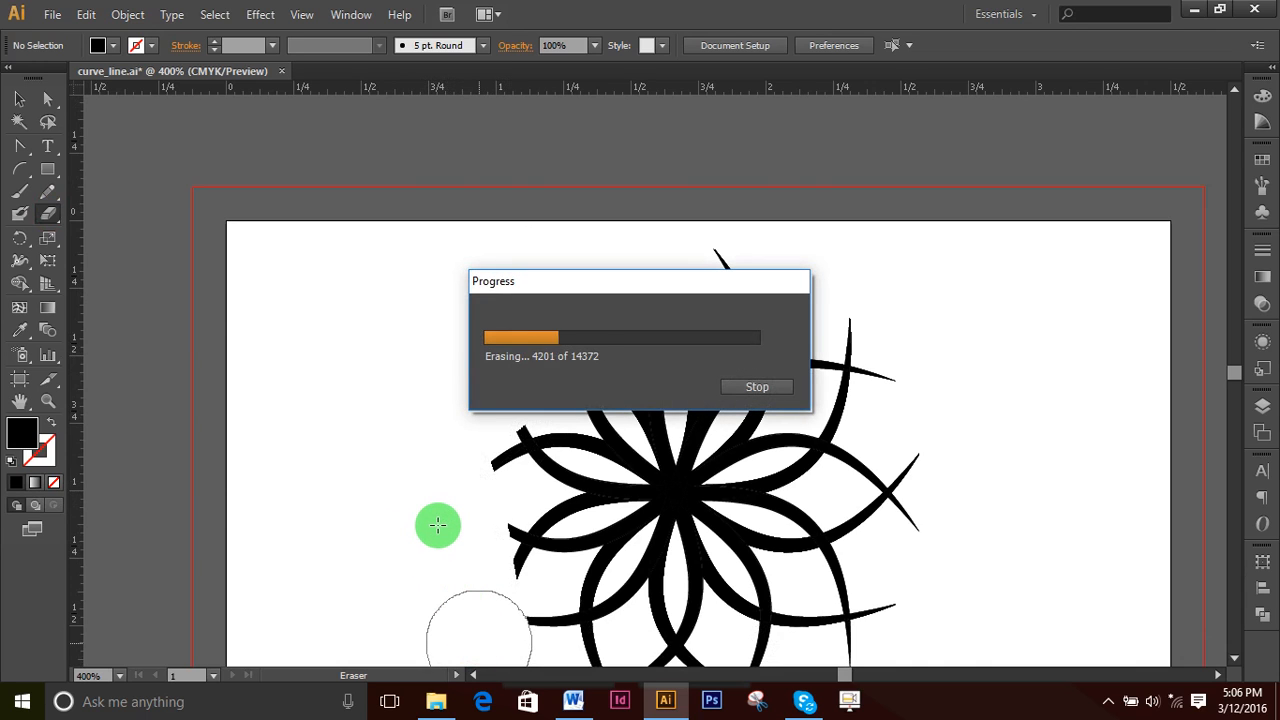
scroll(434, 523, down, 3)
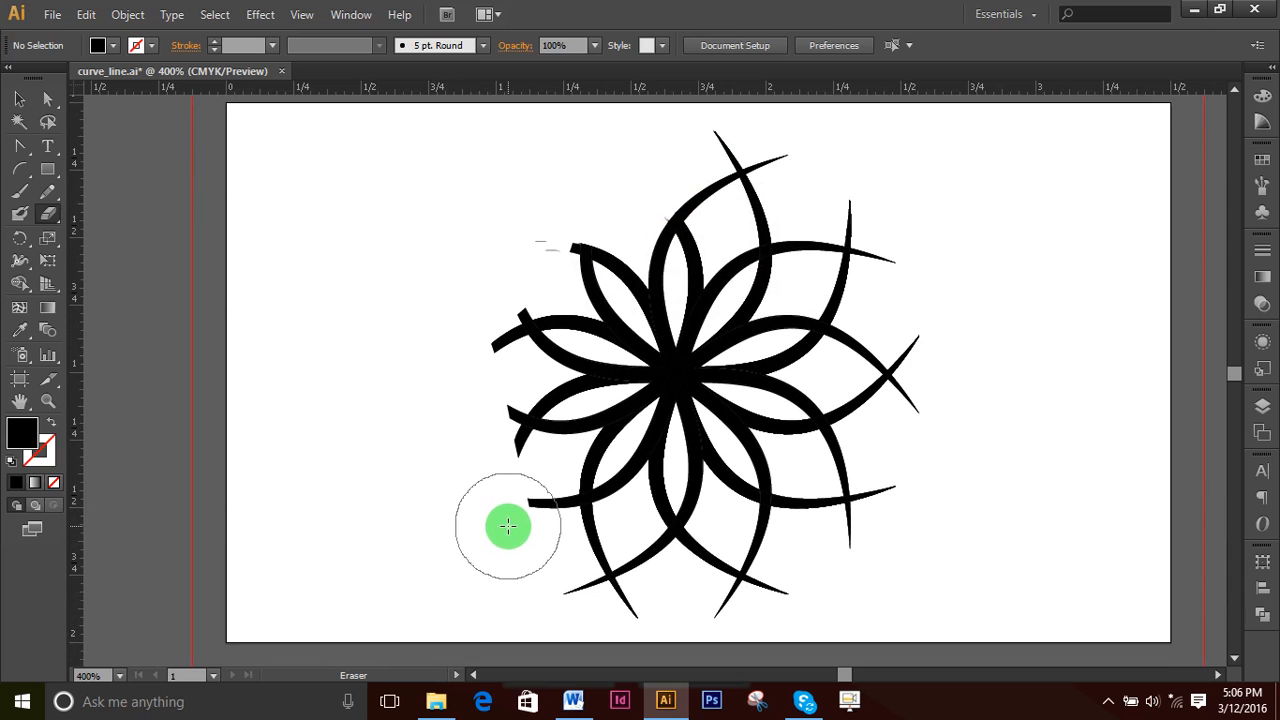
mouse_move(506, 526)
mouse_down()
mouse_move(606, 594)
mouse_move(706, 607)
mouse_move(757, 596)
mouse_move(846, 526)
mouse_move(921, 403)
mouse_move(925, 369)
mouse_move(873, 272)
mouse_move(903, 325)
mouse_move(908, 426)
mouse_move(891, 270)
mouse_move(863, 225)
mouse_move(752, 170)
mouse_move(614, 163)
mouse_move(540, 193)
mouse_move(518, 238)
mouse_up()
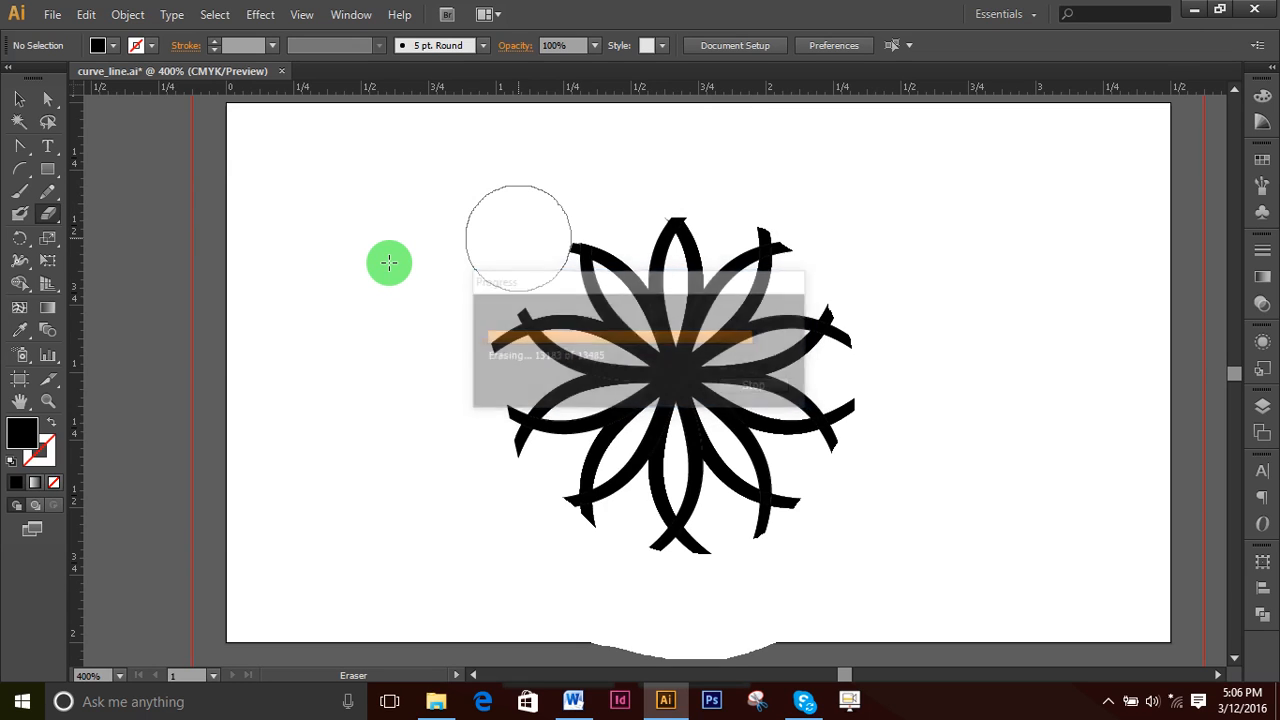
- Delete the right-pointing tip past the crossing of the petal just right of the flower's vertical axis, including its leftover fragments and adjoining outline
click(47, 98)
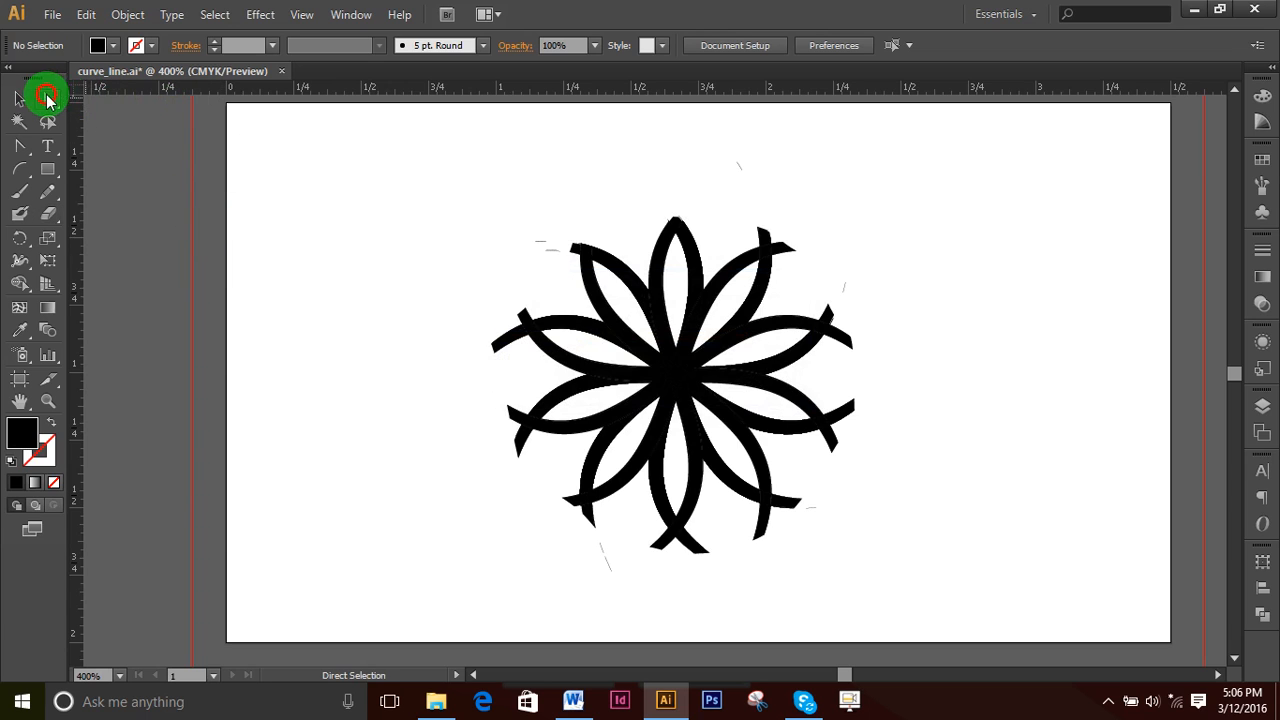
click(1001, 340)
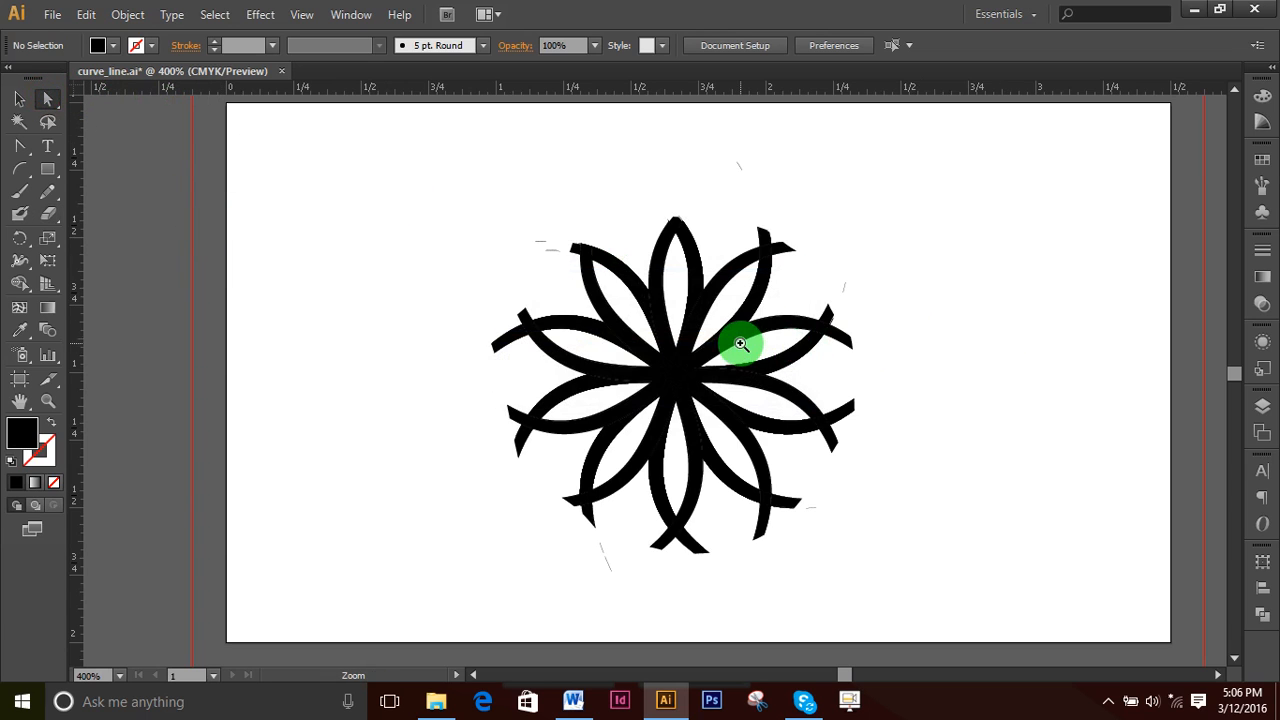
alt+scroll(714, 366, up, 2)
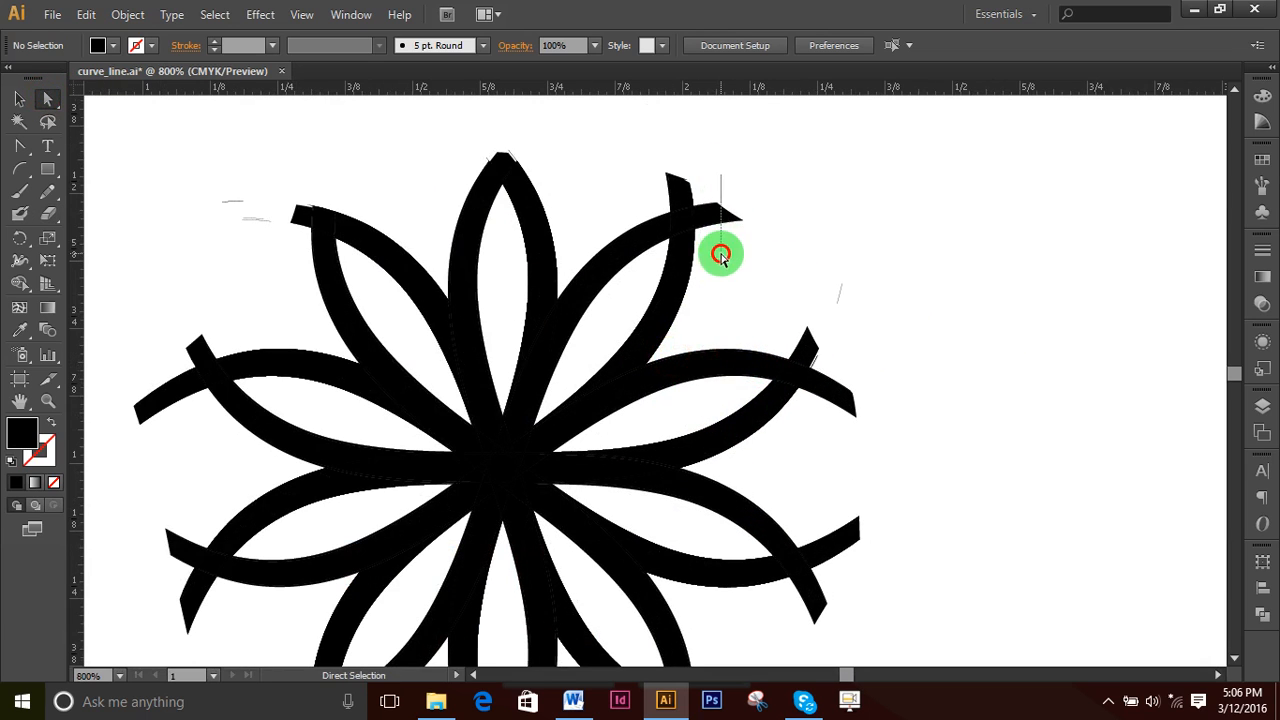
click(712, 214)
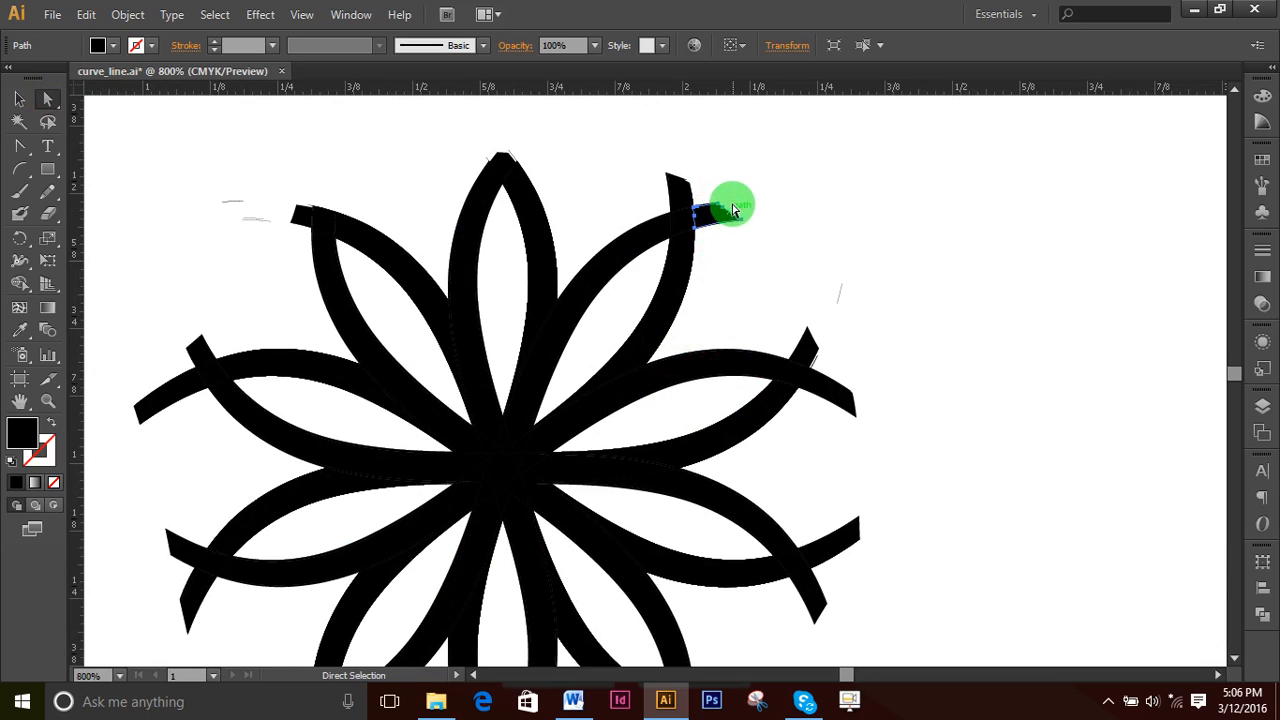
key(Delete)
drag(700, 189, 746, 279)
key(Delete)
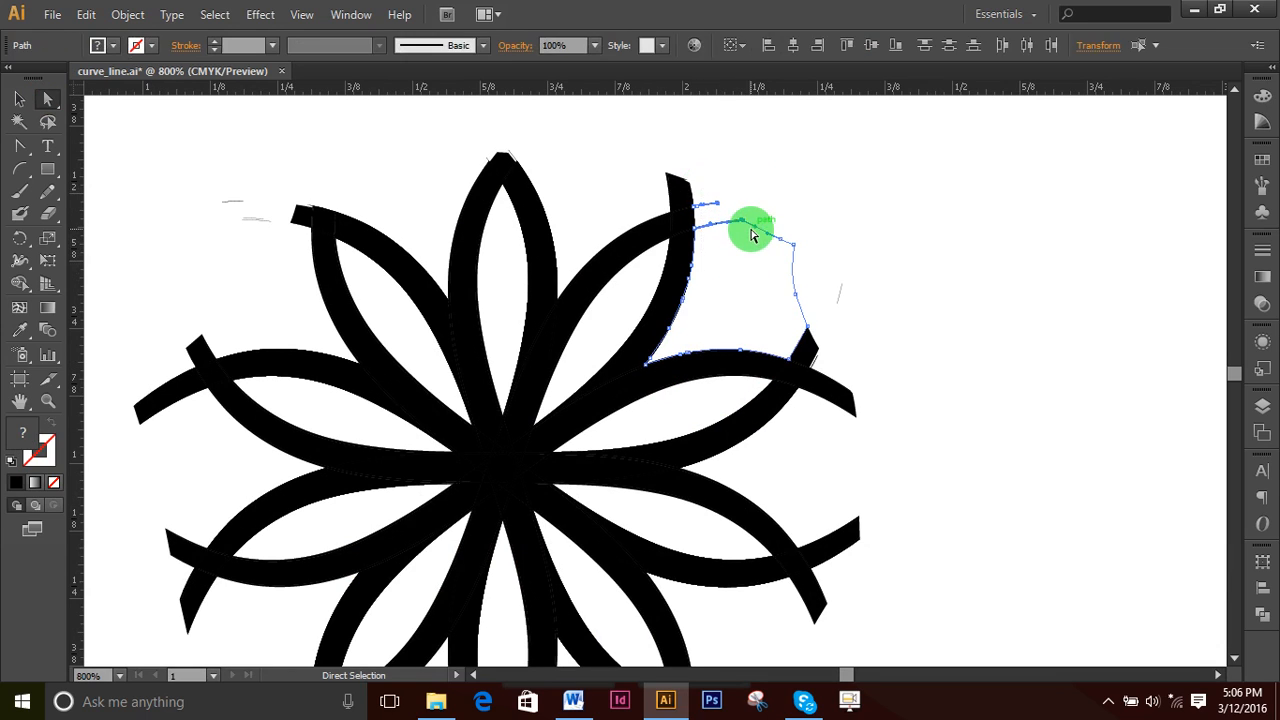
key(Delete)
- Delete the upward-pointing tip and its small leftover fragments at the end of the upper petal on the flower's right side
drag(782, 321, 834, 363)
key(Delete)
key(Delete)
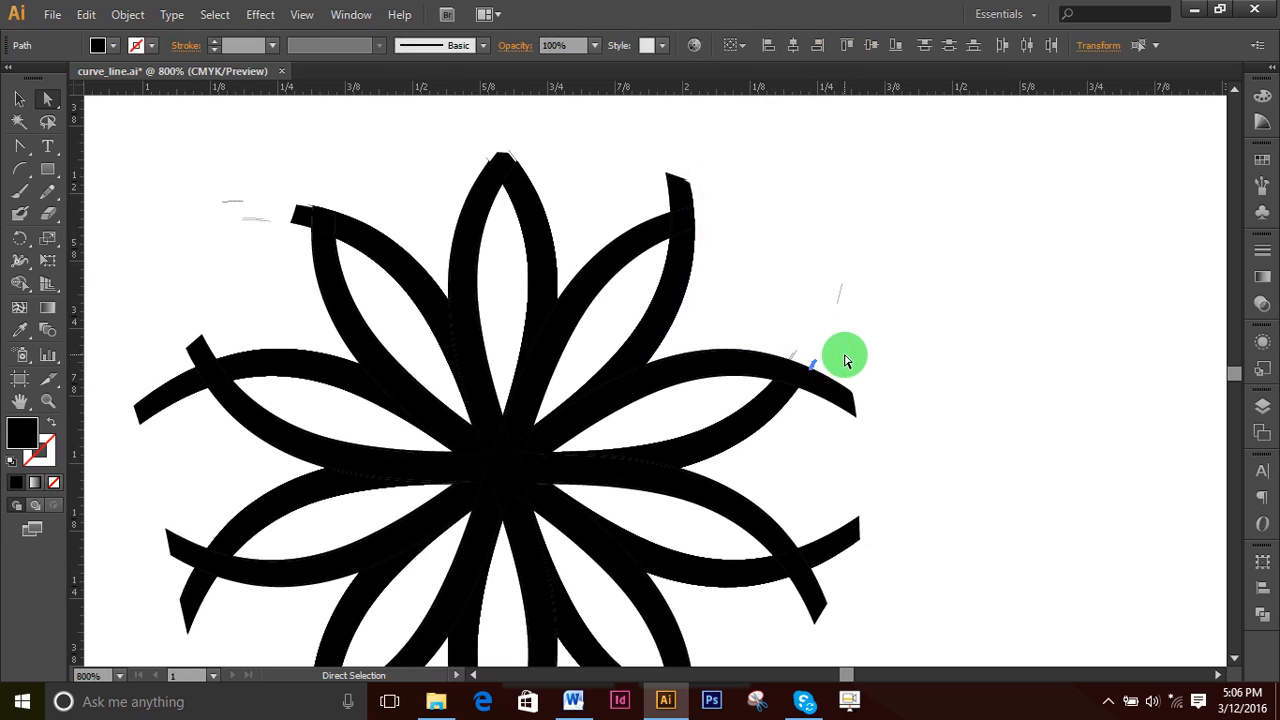
key(Delete)
click(840, 154)
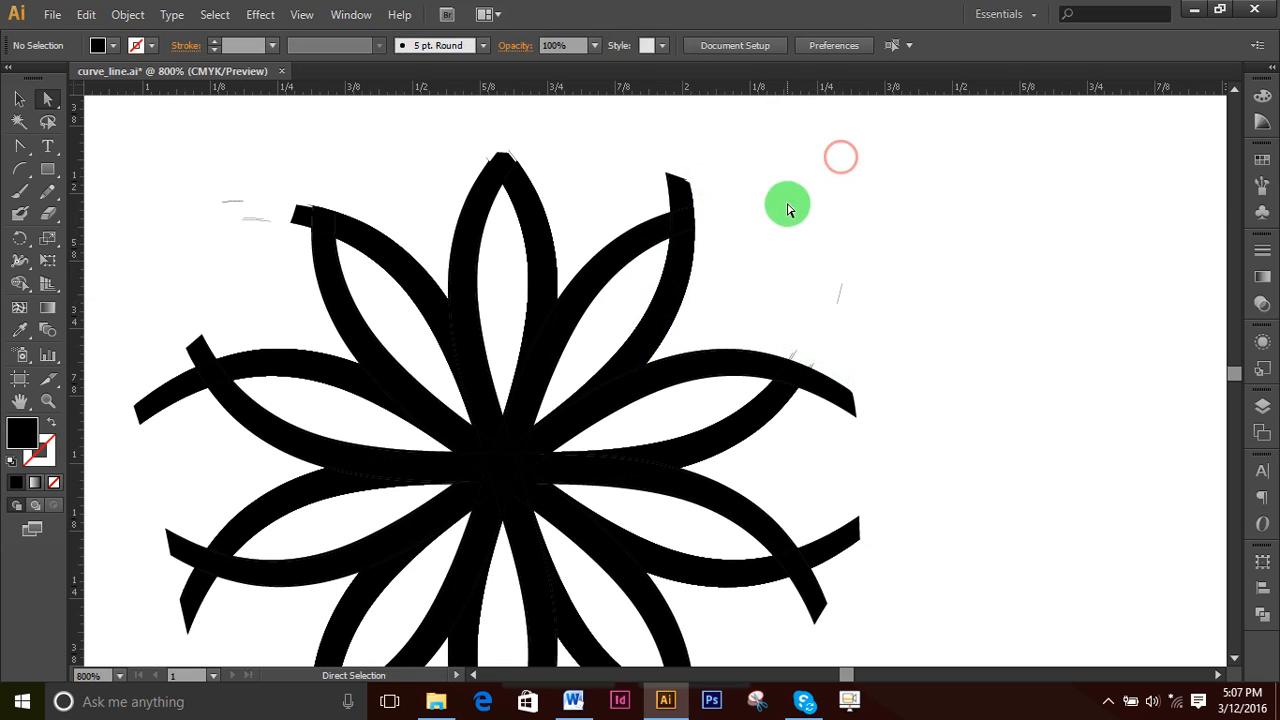
- Select the entire flower with all its stray slivers and delete it to clear the artboard
scroll(800, 260, down, 1)
click(19, 98)
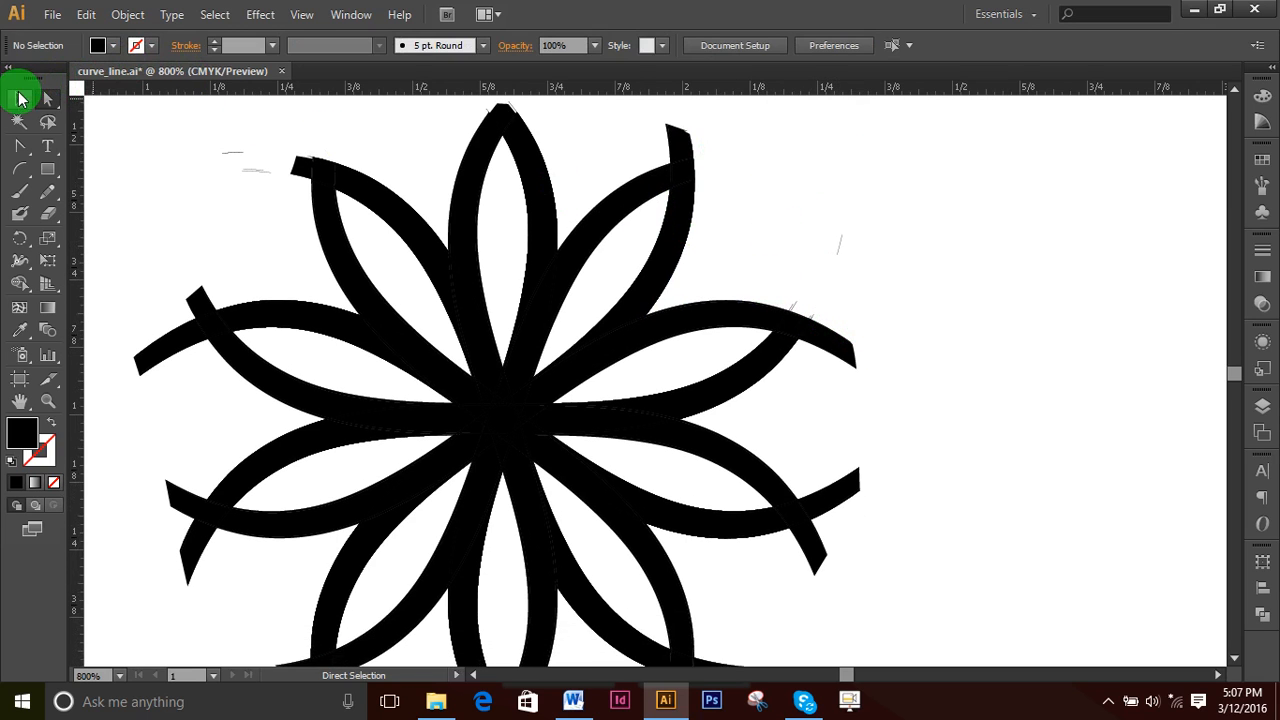
key(ctrl+minus)
key(ctrl+minus)
key(ctrl+minus)
key(ctrl+minus)
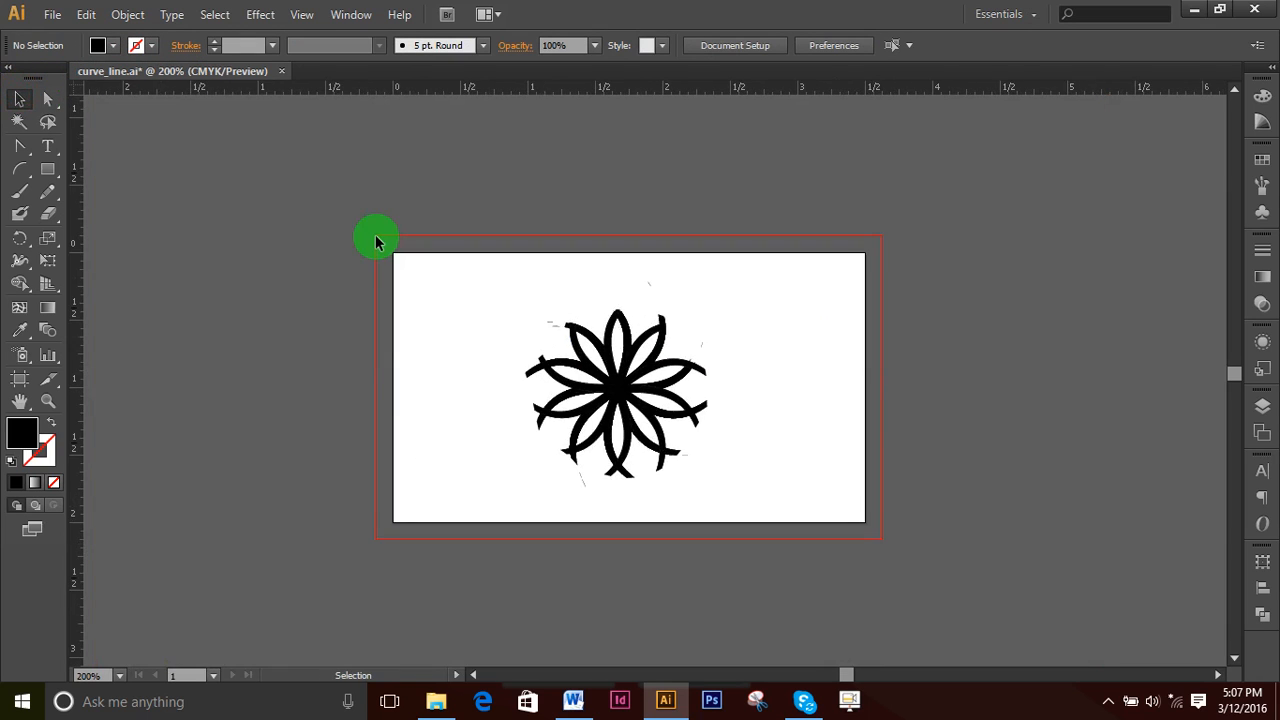
drag(454, 271, 789, 495)
key(Delete)
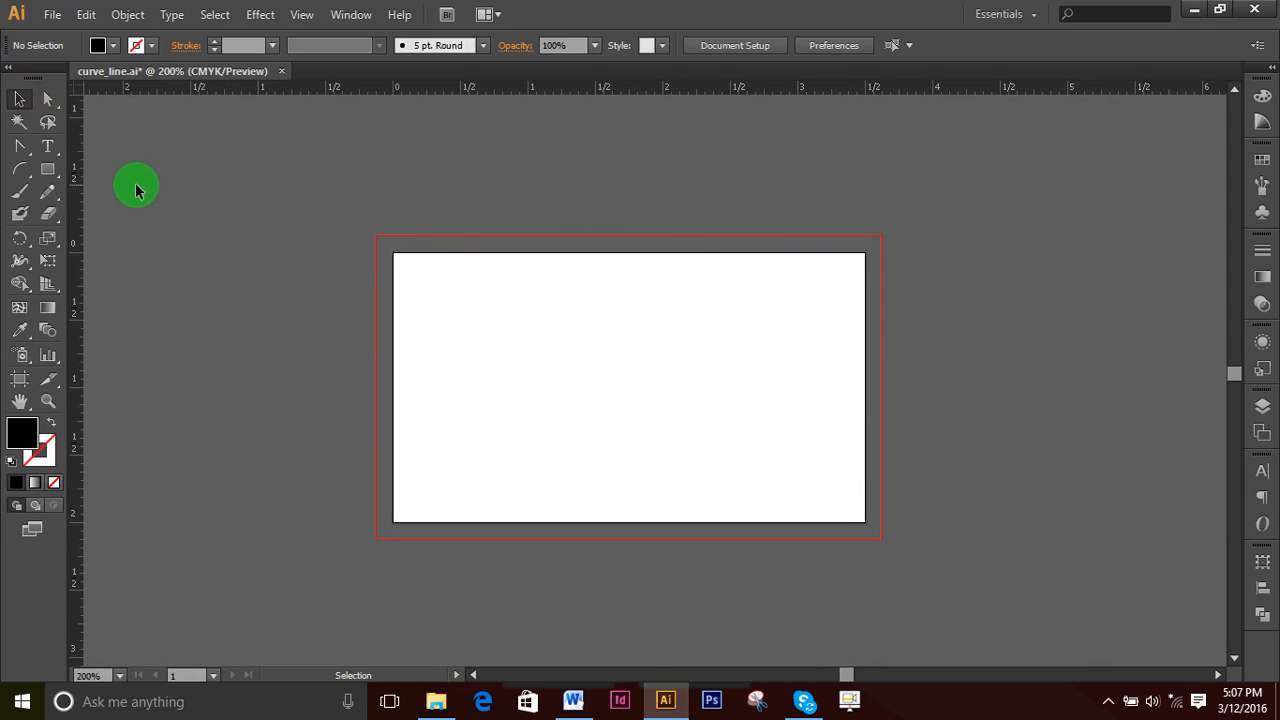
- Draw a spiral with the Spiral tool, centred at about X 1.37 in, Y 0.67 in on the artboard
click(22, 169)
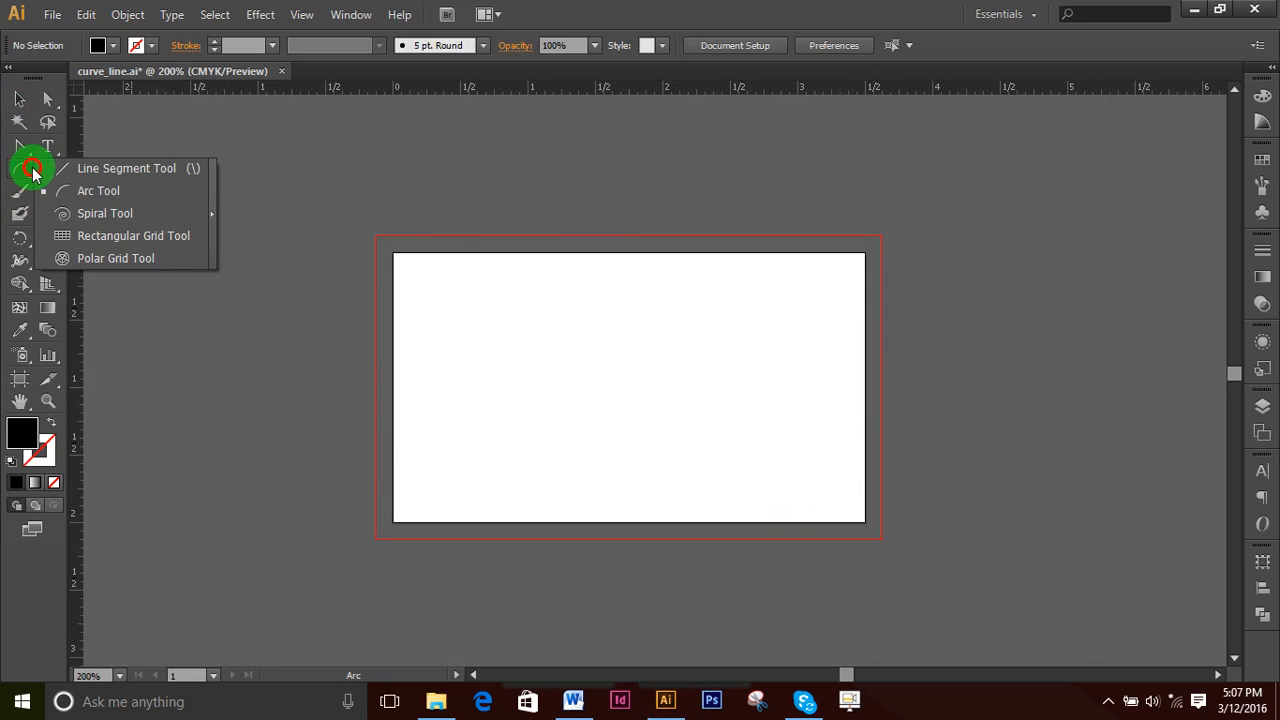
click(95, 213)
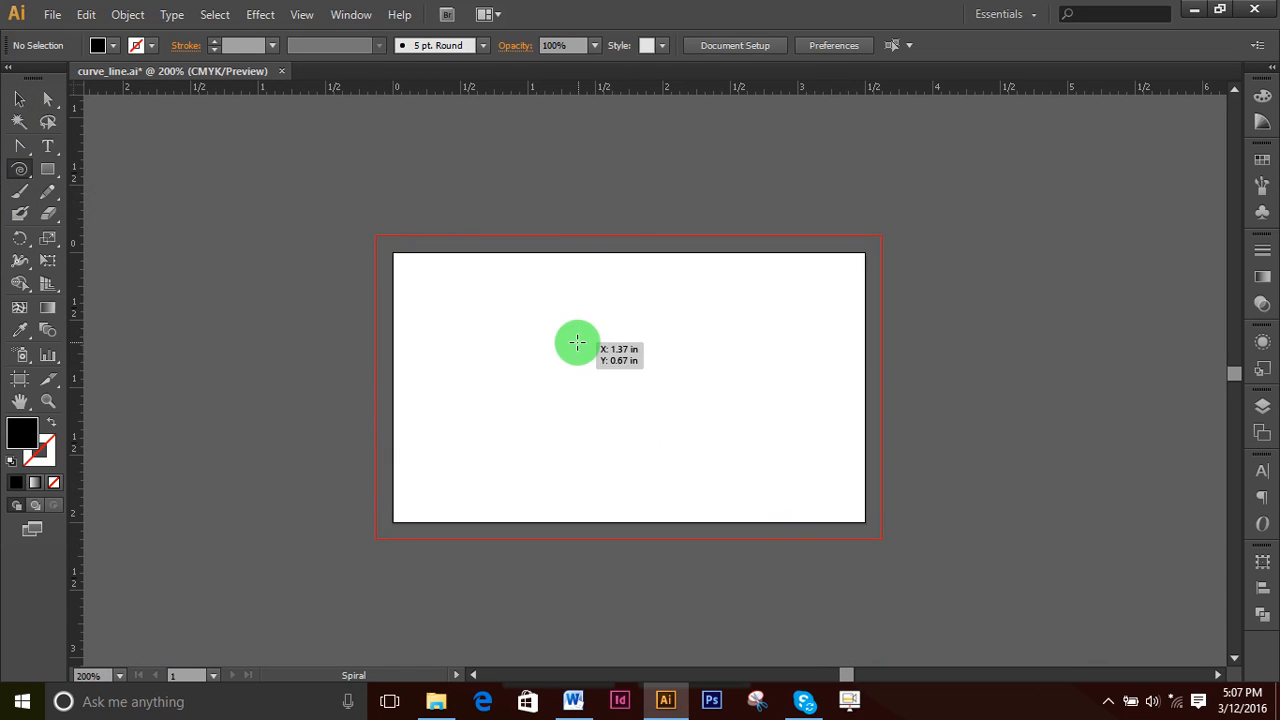
drag(577, 343, 668, 433)
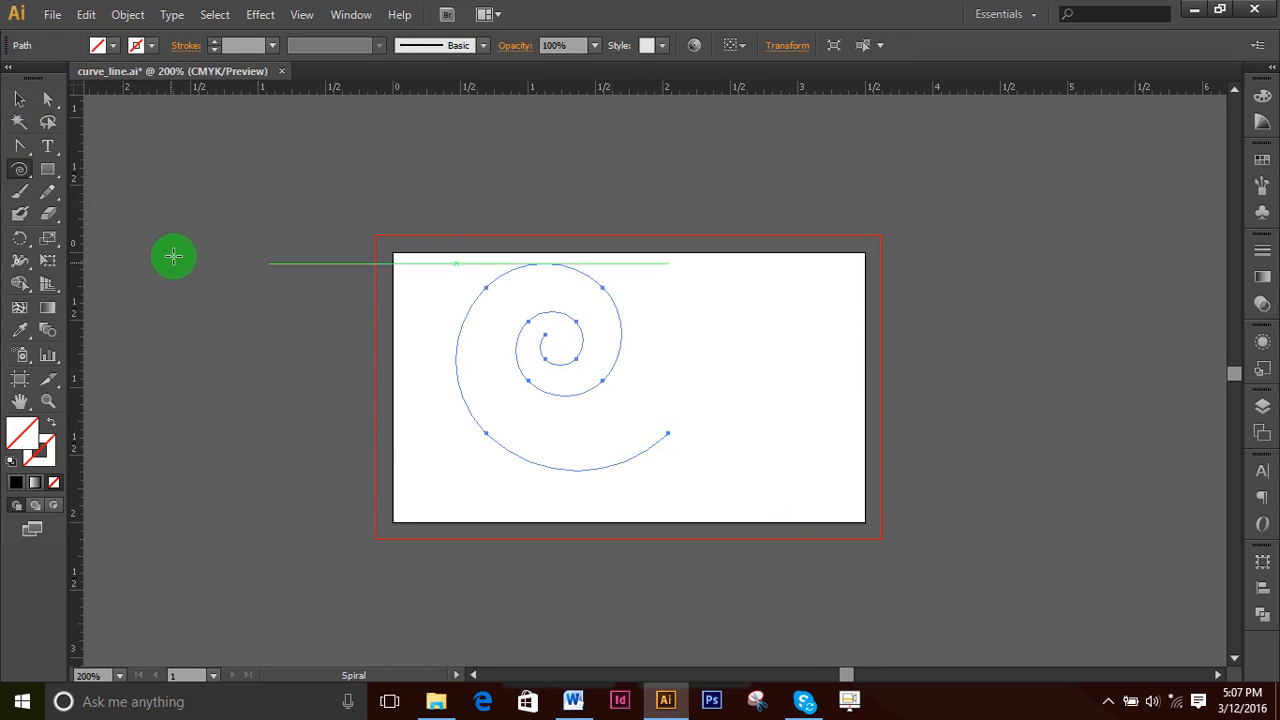
- Inspect the direction handles of several of the spiral's anchor points, including its outer endpoint
click(47, 99)
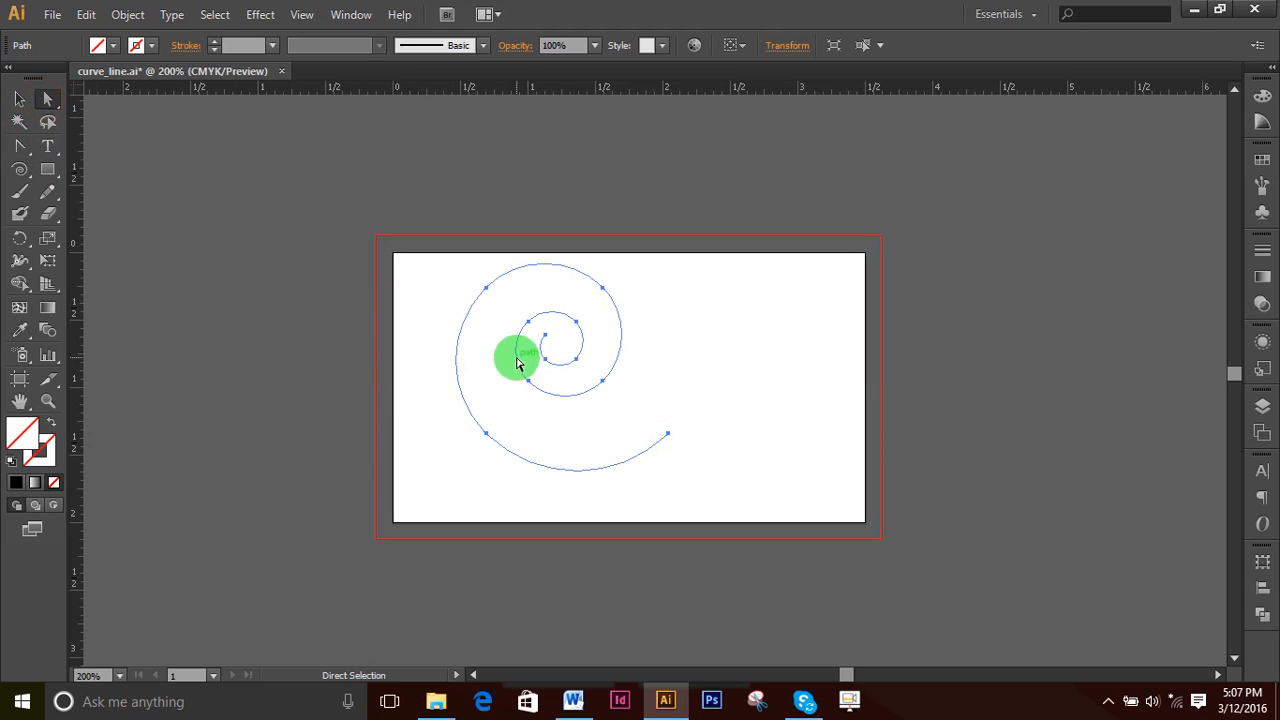
mouse_move(543, 340)
mouse_down()
mouse_move(546, 366)
mouse_move(531, 306)
mouse_move(534, 331)
mouse_move(531, 320)
mouse_up()
click(603, 381)
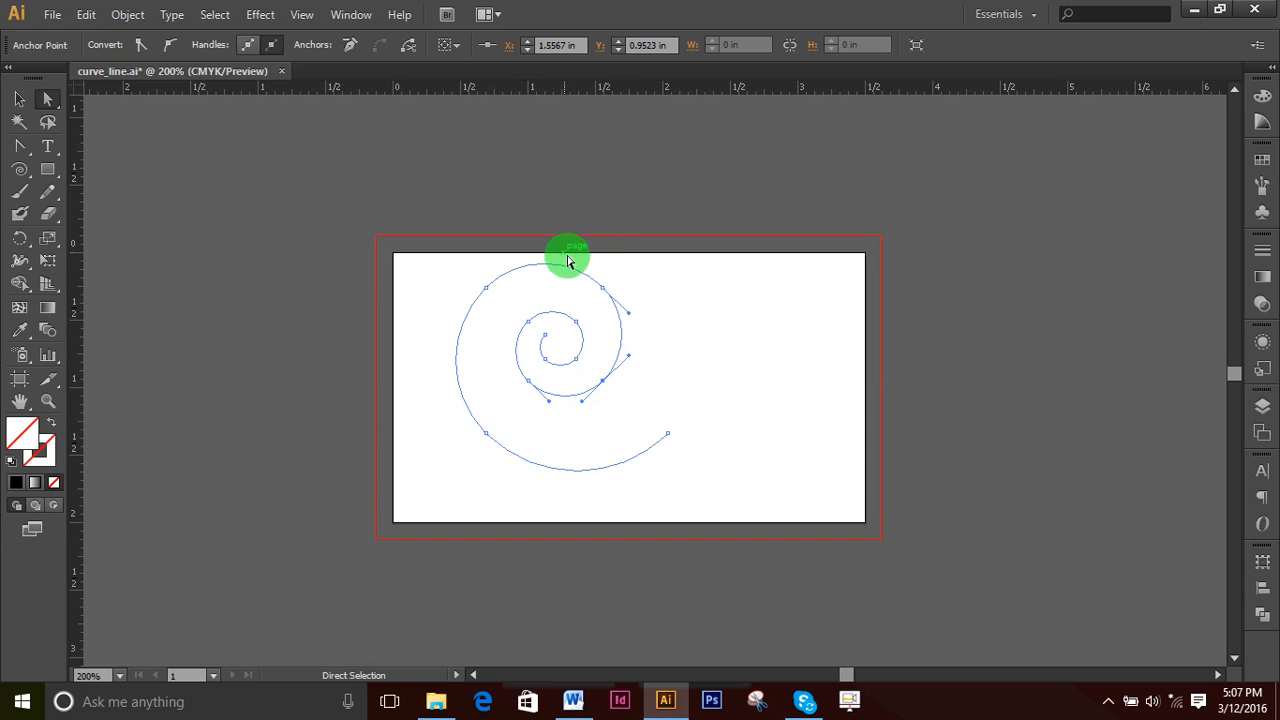
click(488, 287)
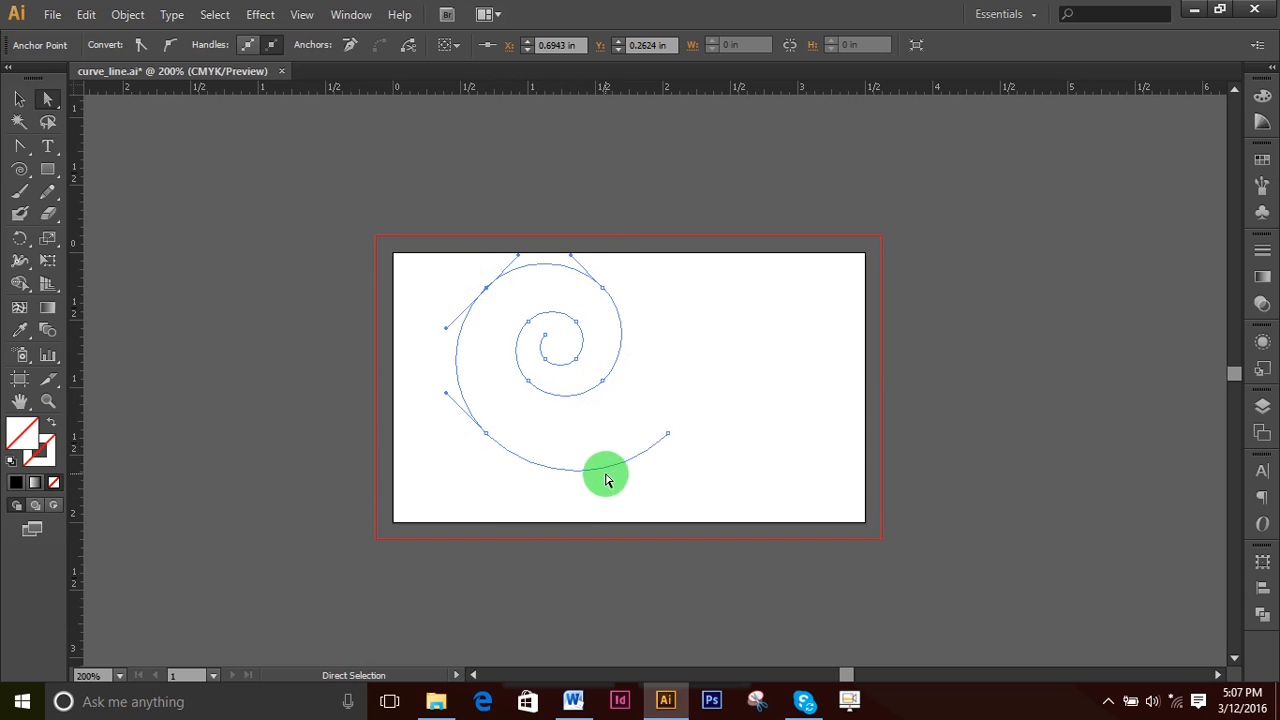
click(667, 435)
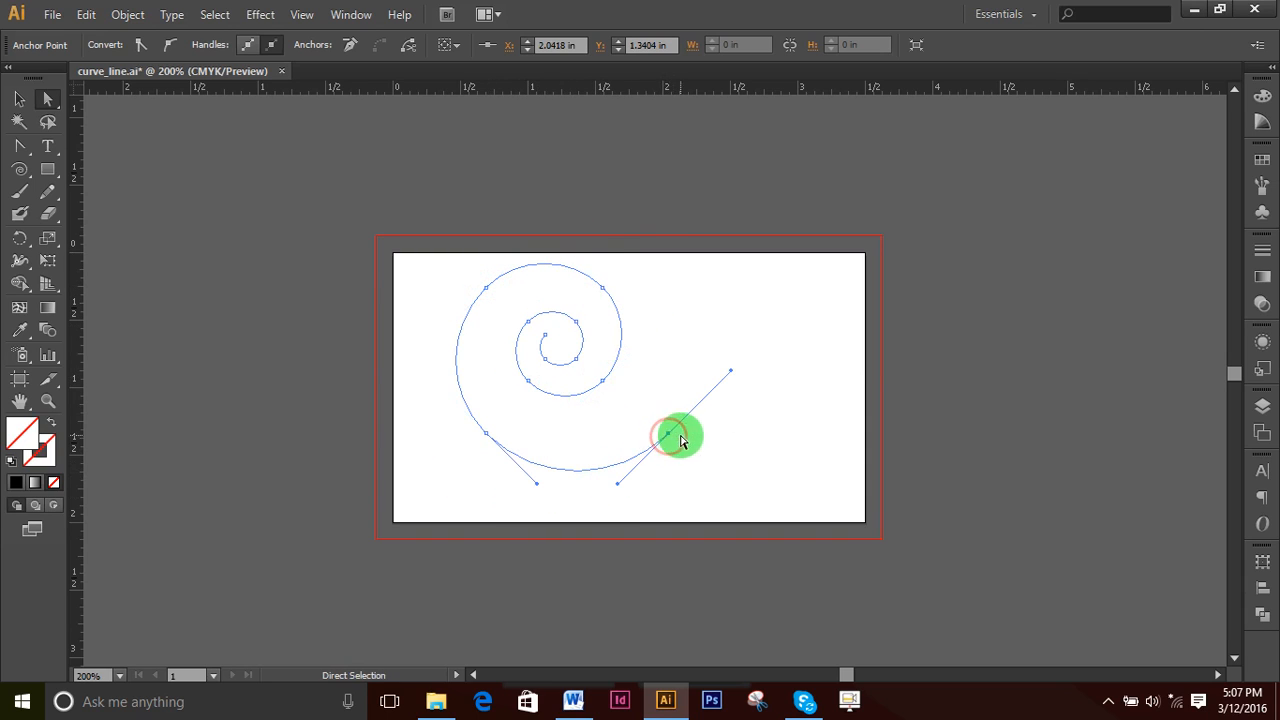
- Select the whole spiral and delete it from the artboard
click(749, 450)
drag(419, 286, 837, 517)
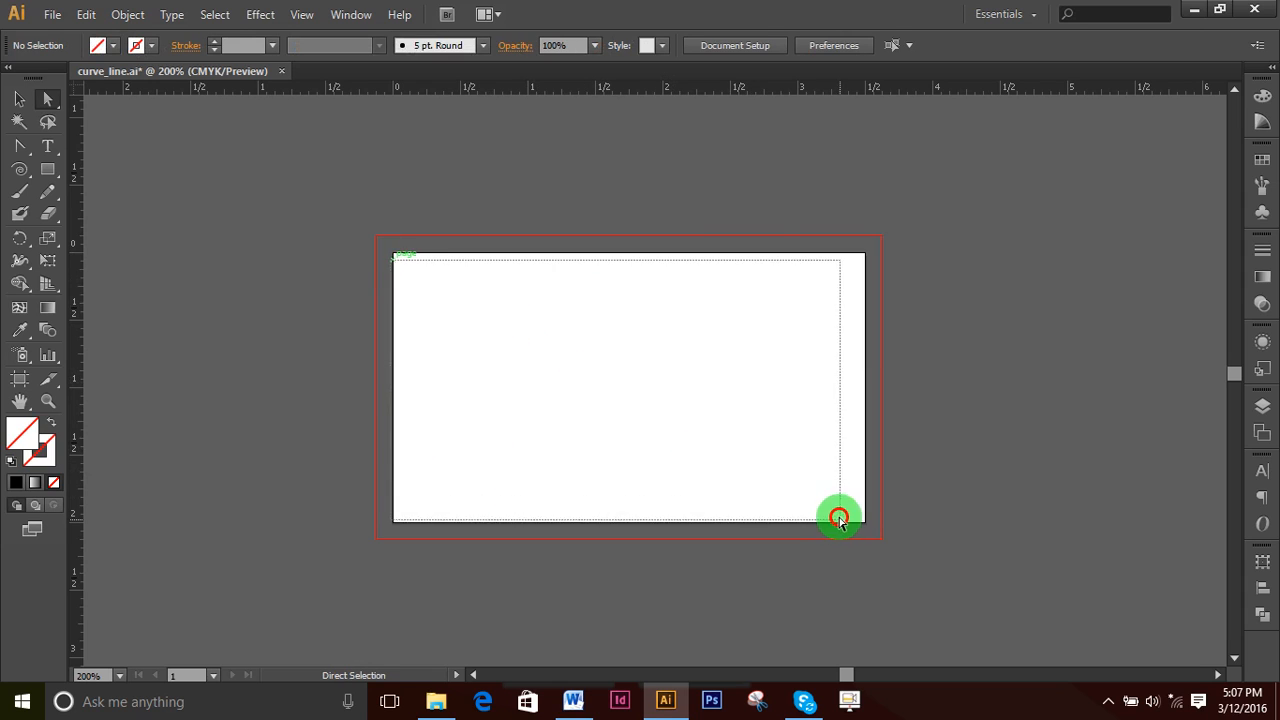
click(169, 253)
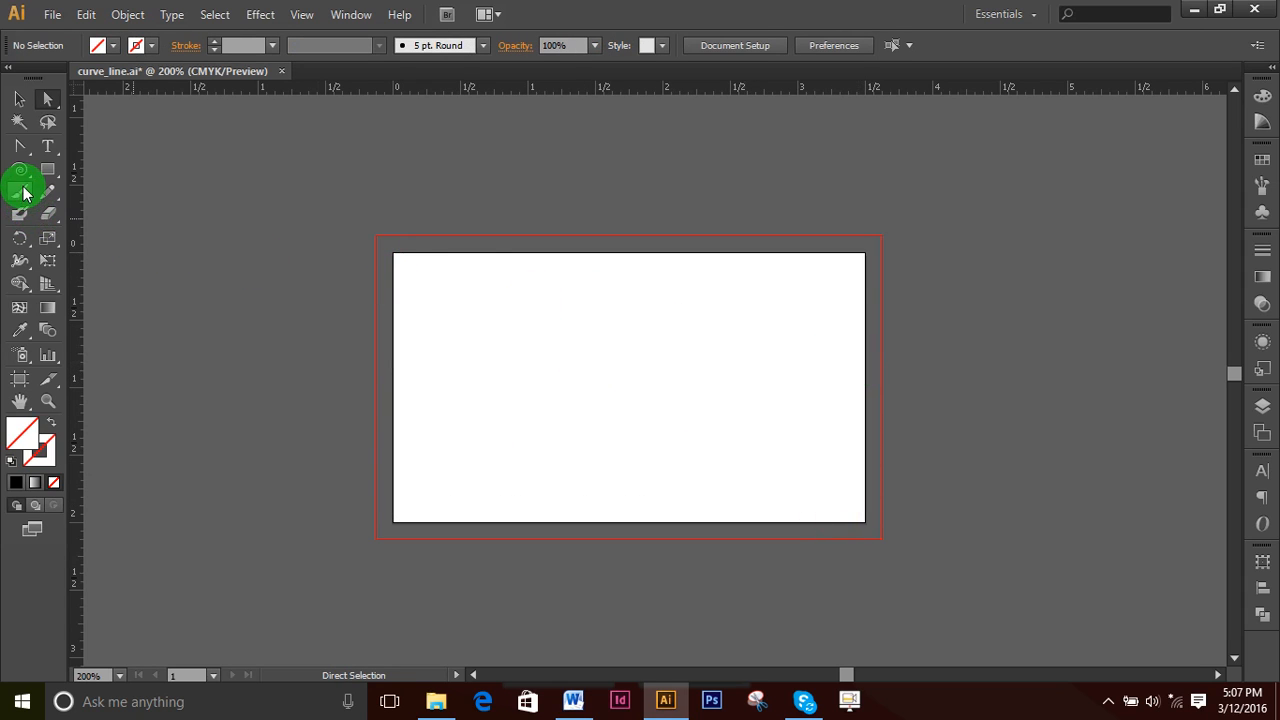
- Create a 1.39 by 1.39 in rectangular grid with 5 horizontal and 5 vertical dividers, starting near the artboard's upper middle
drag(19, 169, 96, 247)
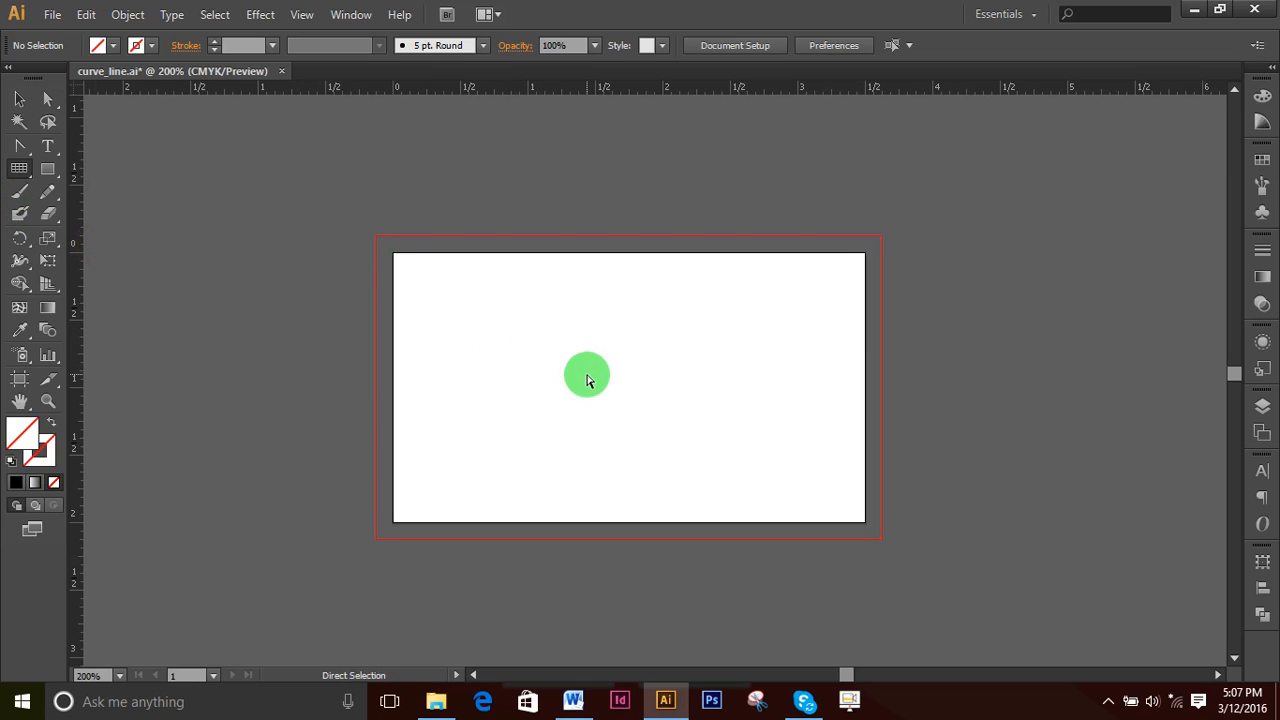
ctrl+space+click(587, 379)
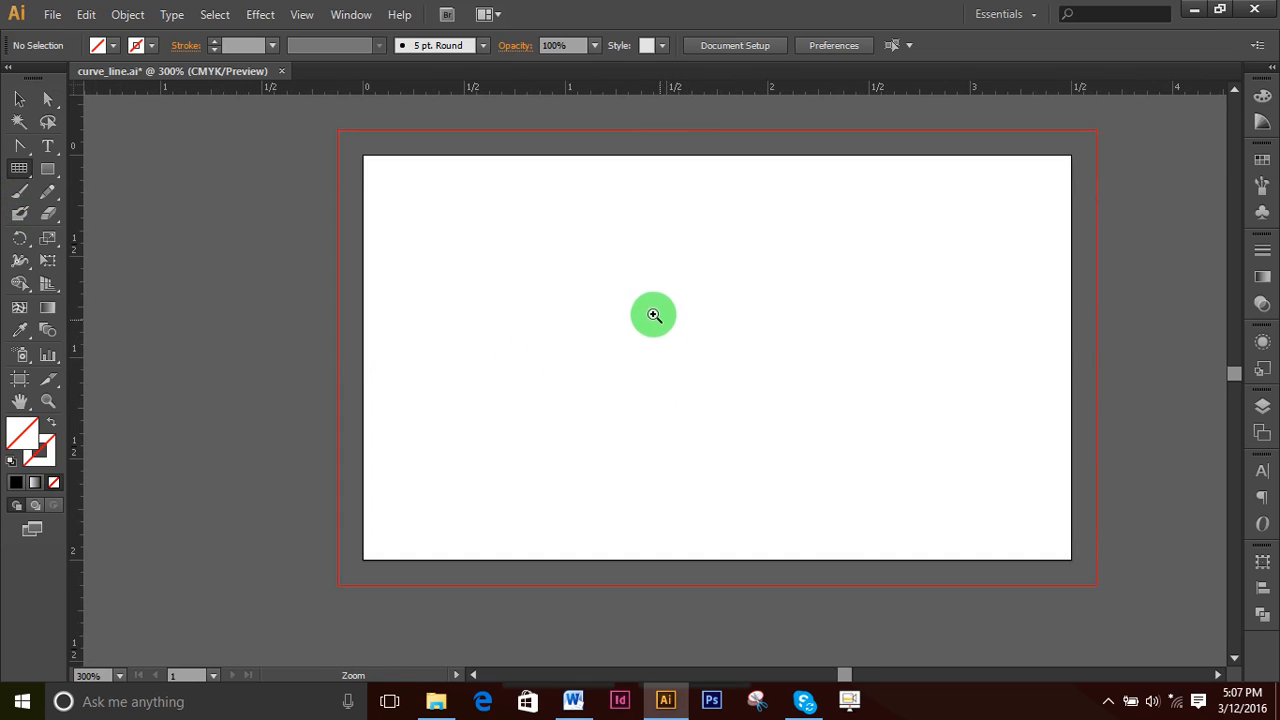
click(648, 271)
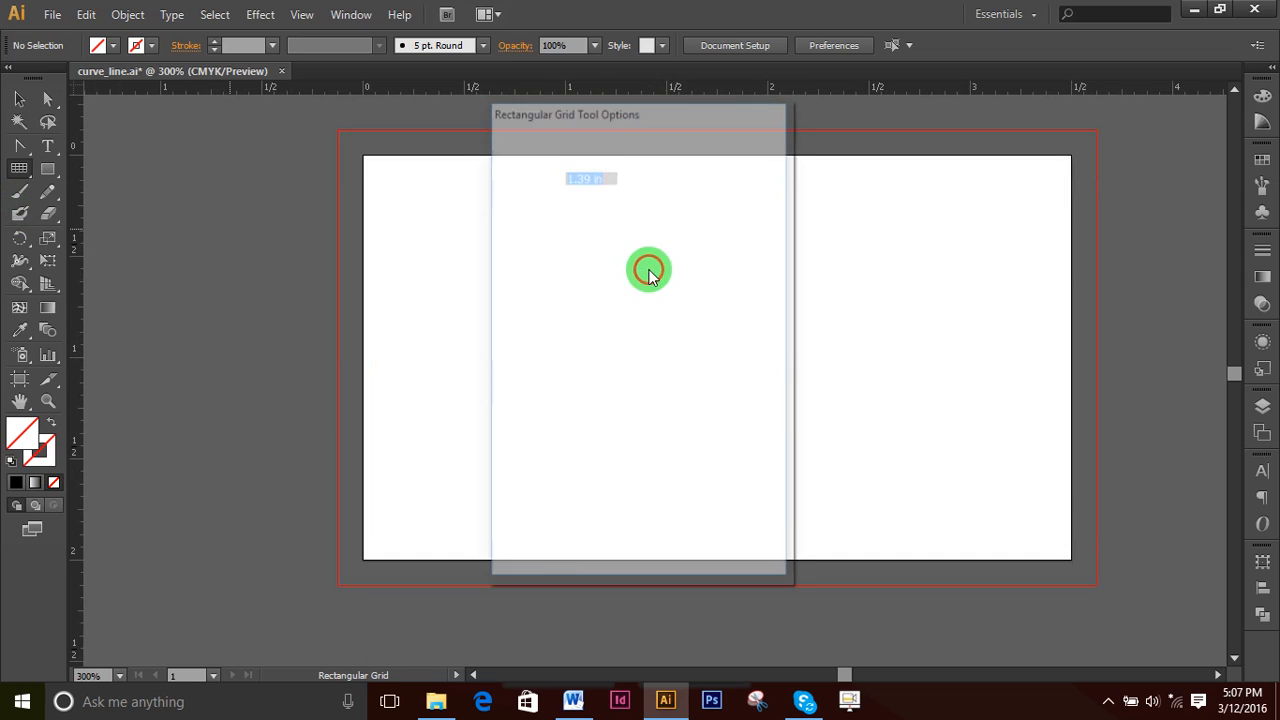
drag(674, 117, 289, 127)
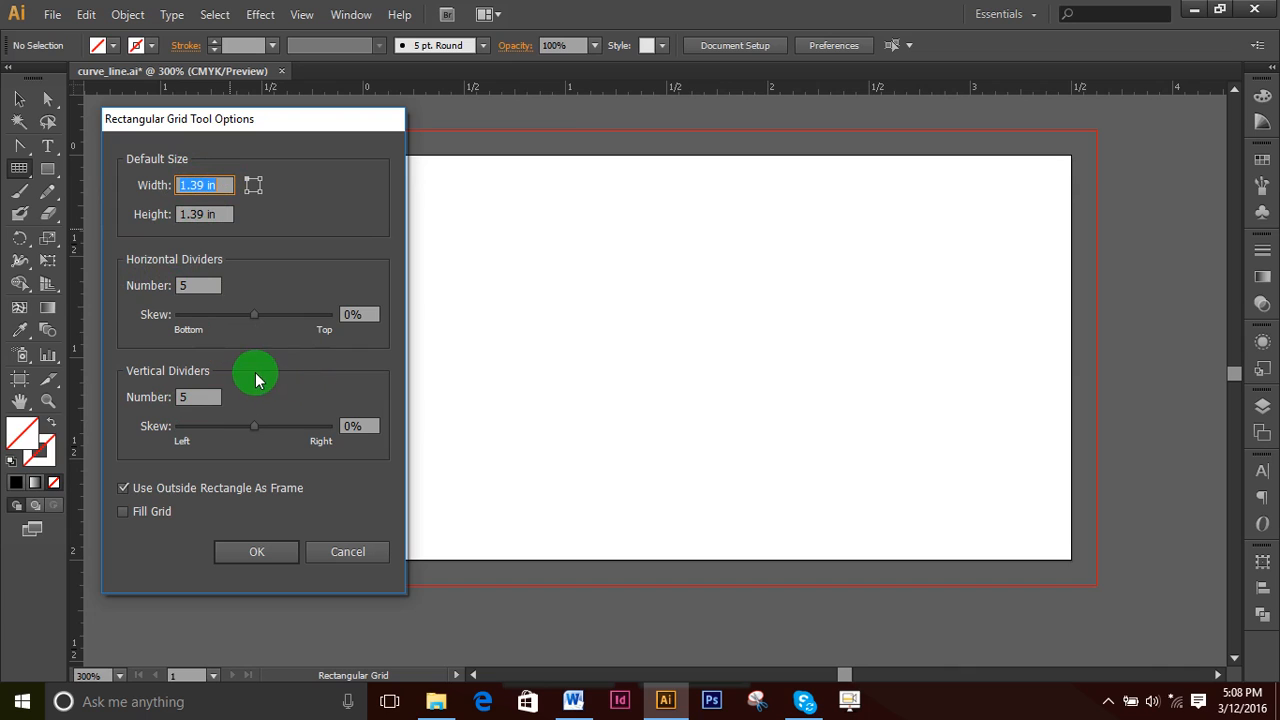
click(276, 558)
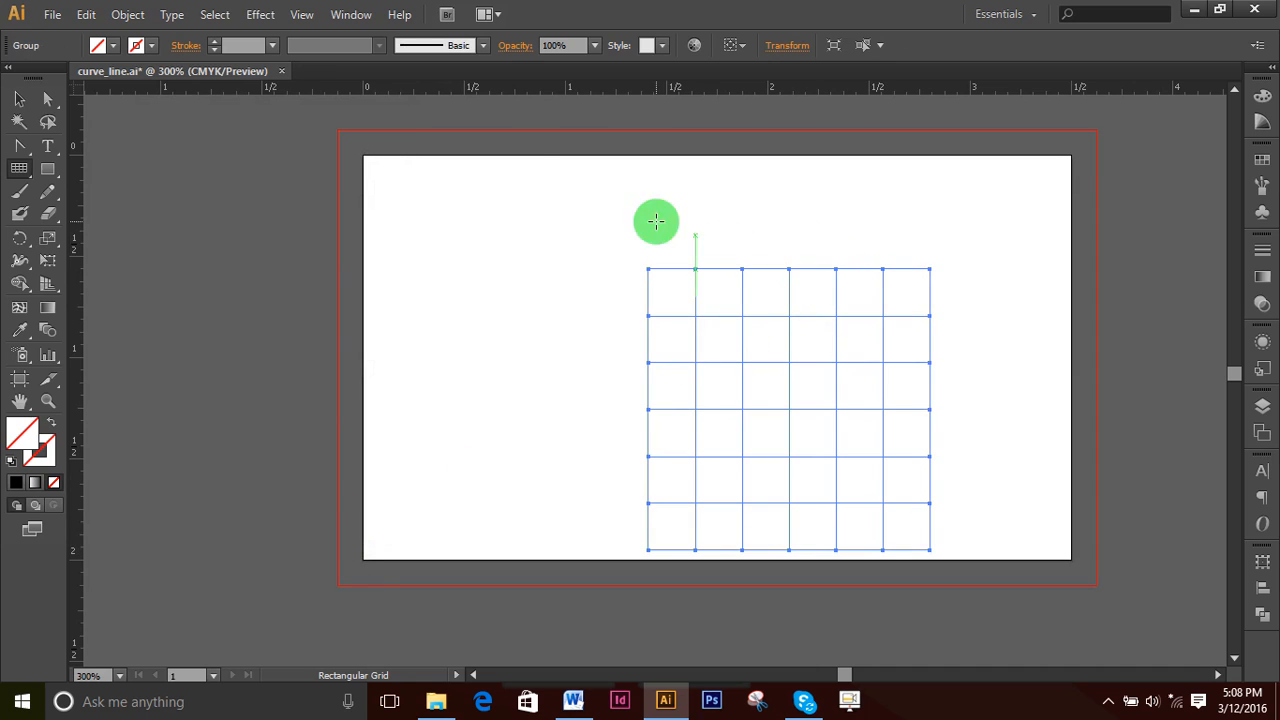
- Apply the default white fill and 1 pt black stroke to the square grid, and delete the grid
click(32, 100)
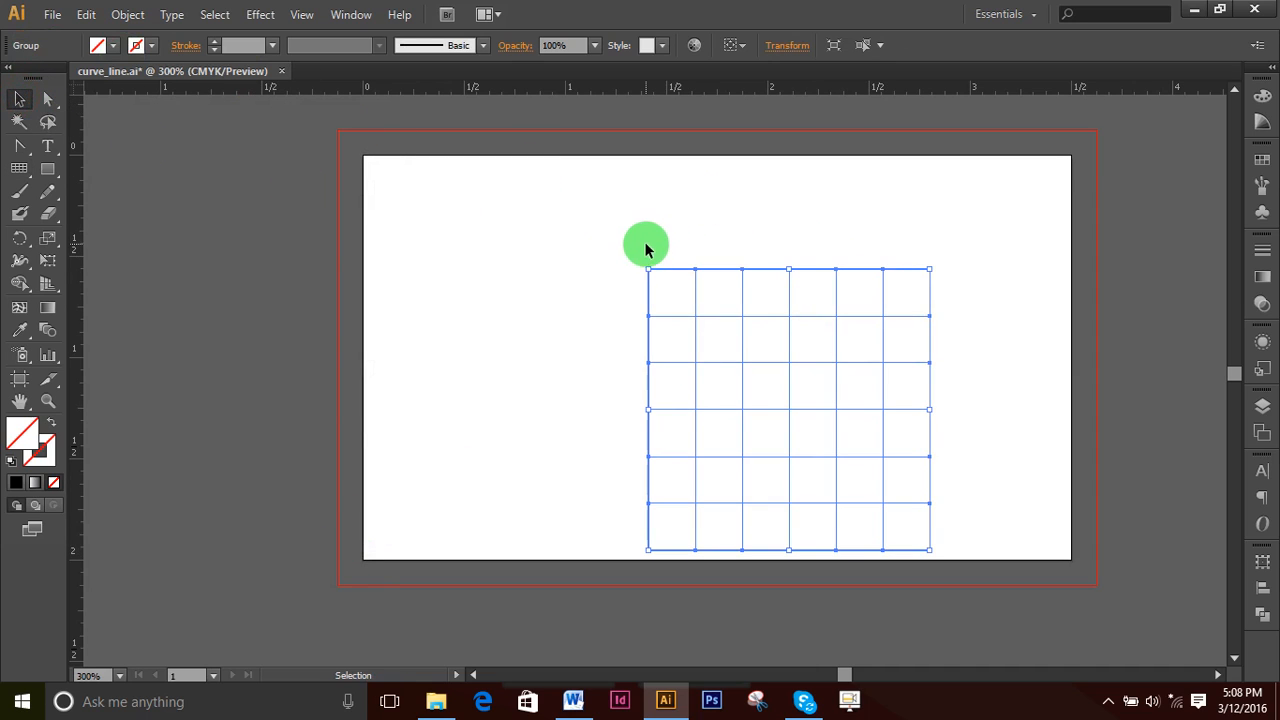
click(10, 462)
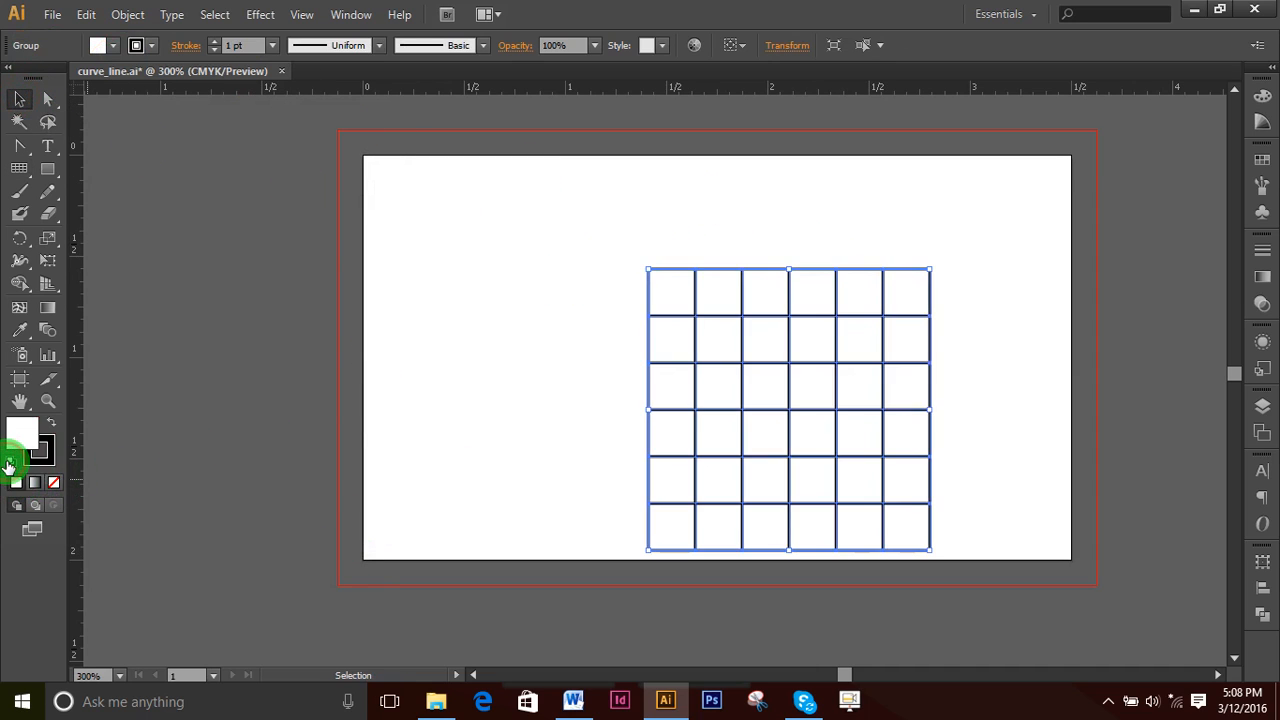
click(516, 275)
mouse_move(557, 232)
mouse_down()
mouse_move(951, 487)
mouse_move(1033, 556)
mouse_up()
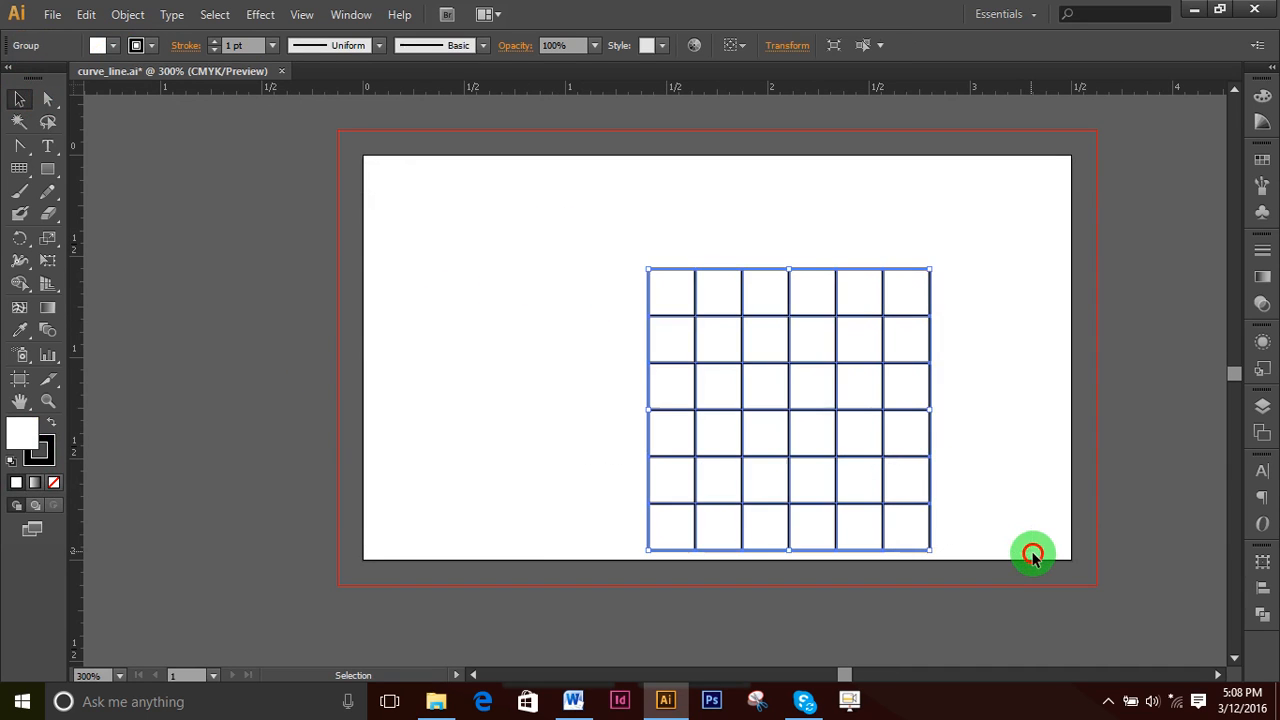
key(Delete)
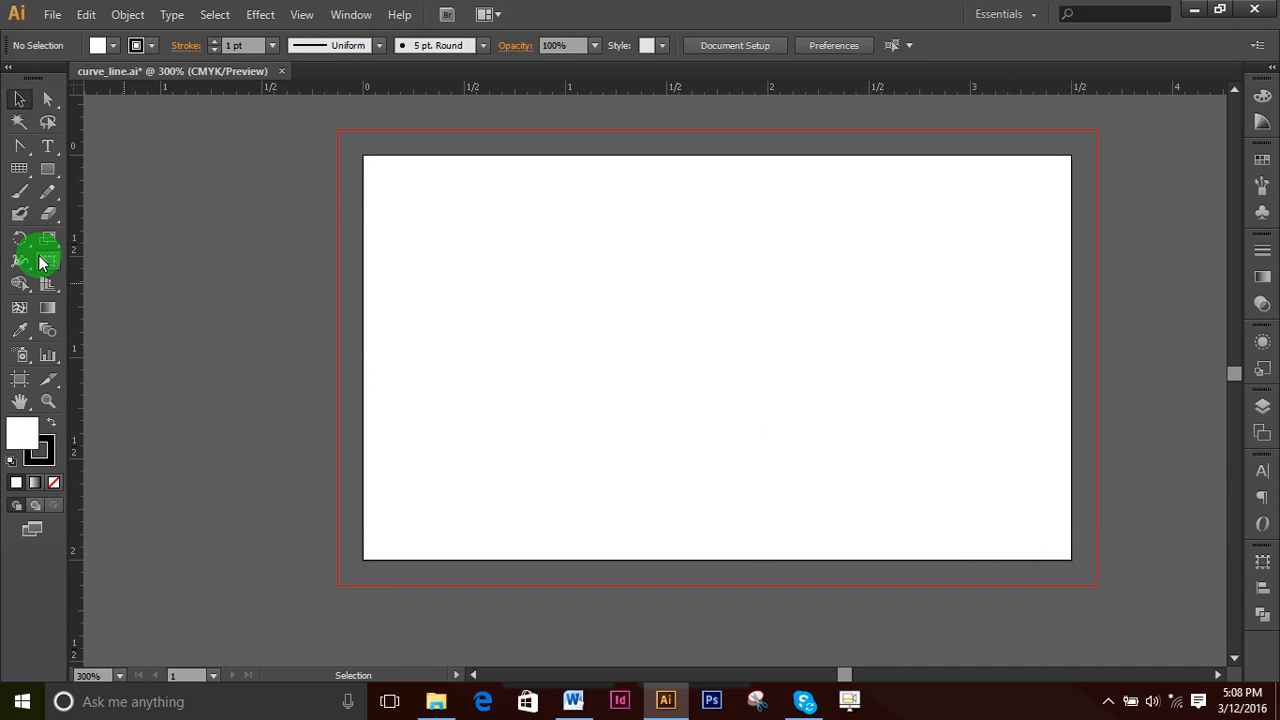
- Draw a wide rectangular grid freehand across the middle of the artboard and delete it
click(20, 168)
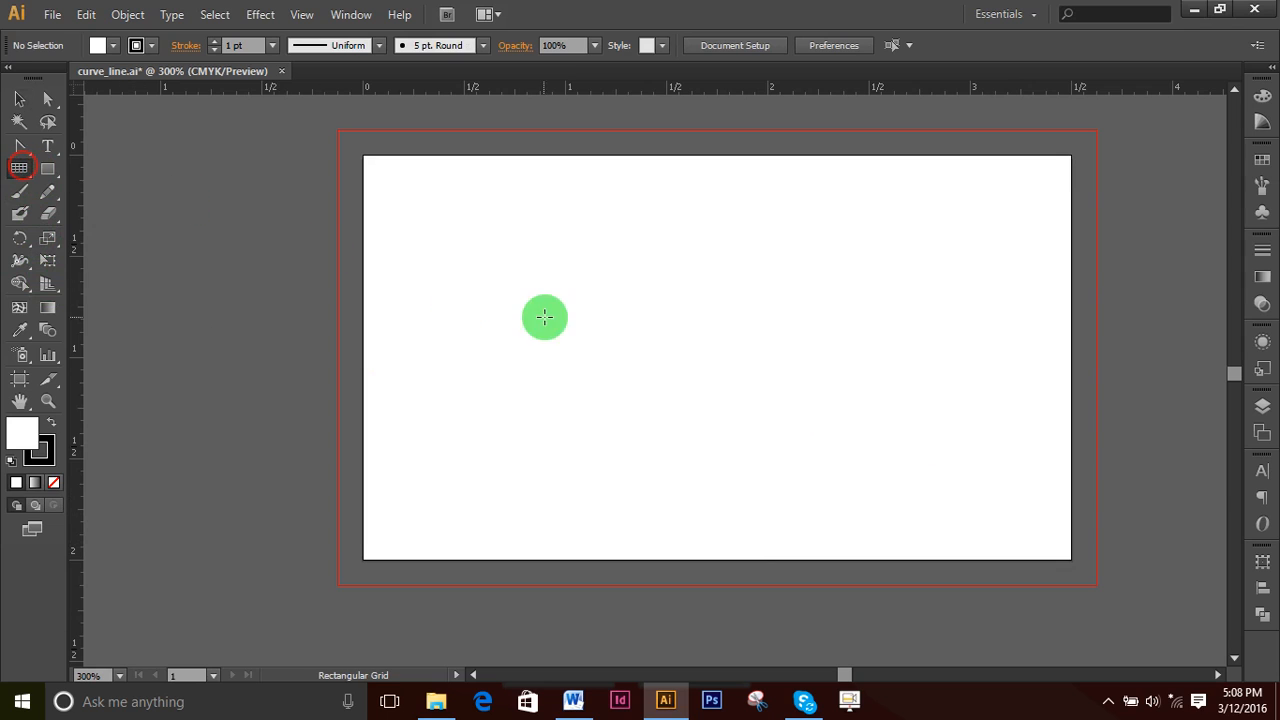
mouse_move(492, 277)
mouse_down()
mouse_move(849, 349)
mouse_move(1029, 427)
mouse_up()
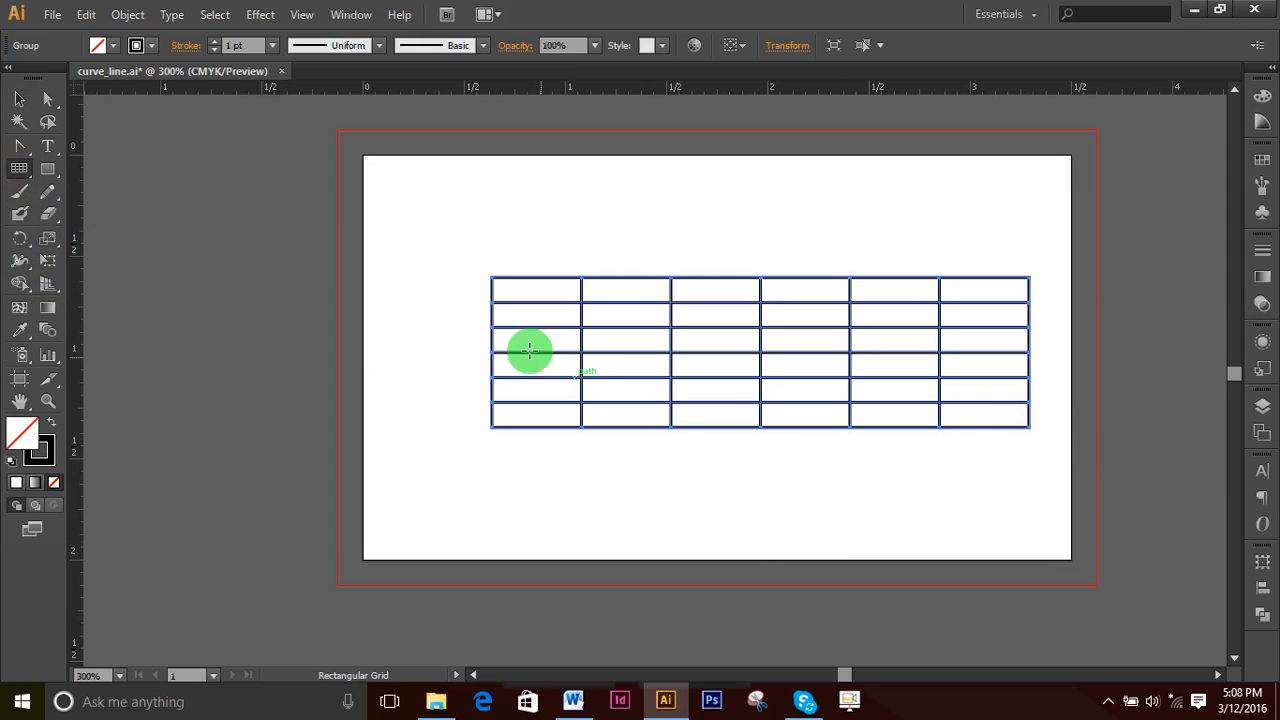
click(20, 98)
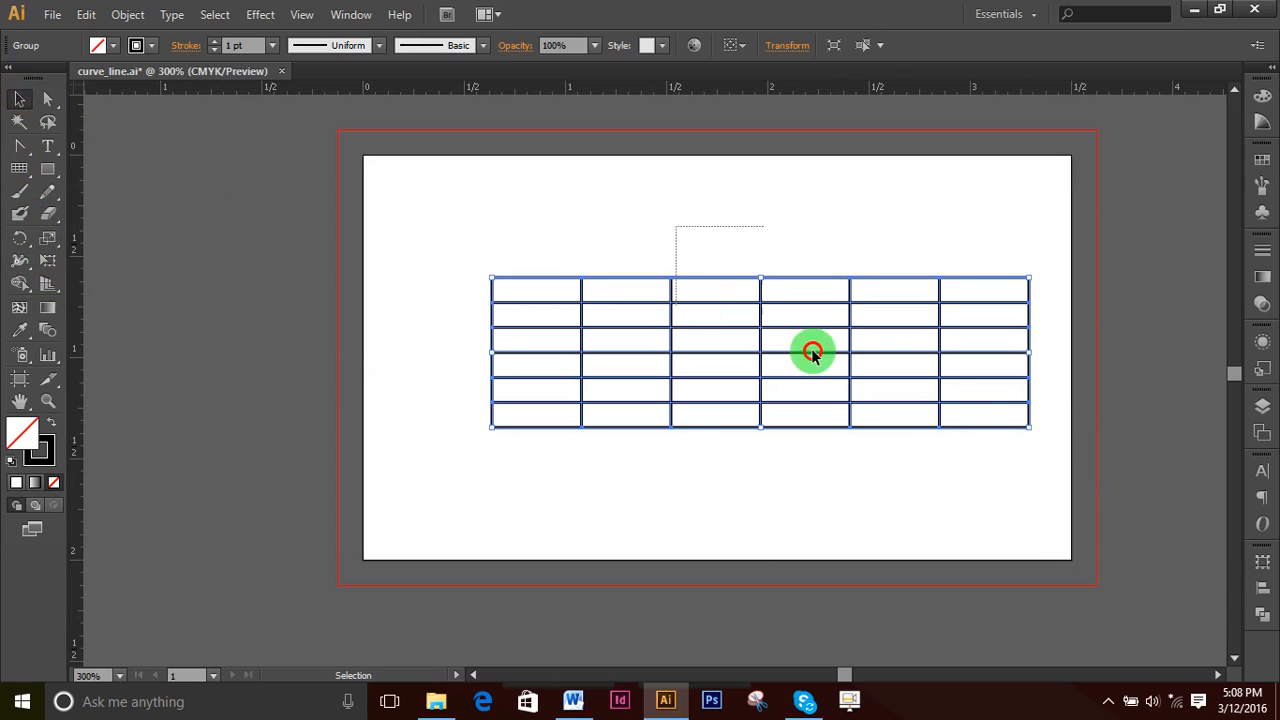
key(Delete)
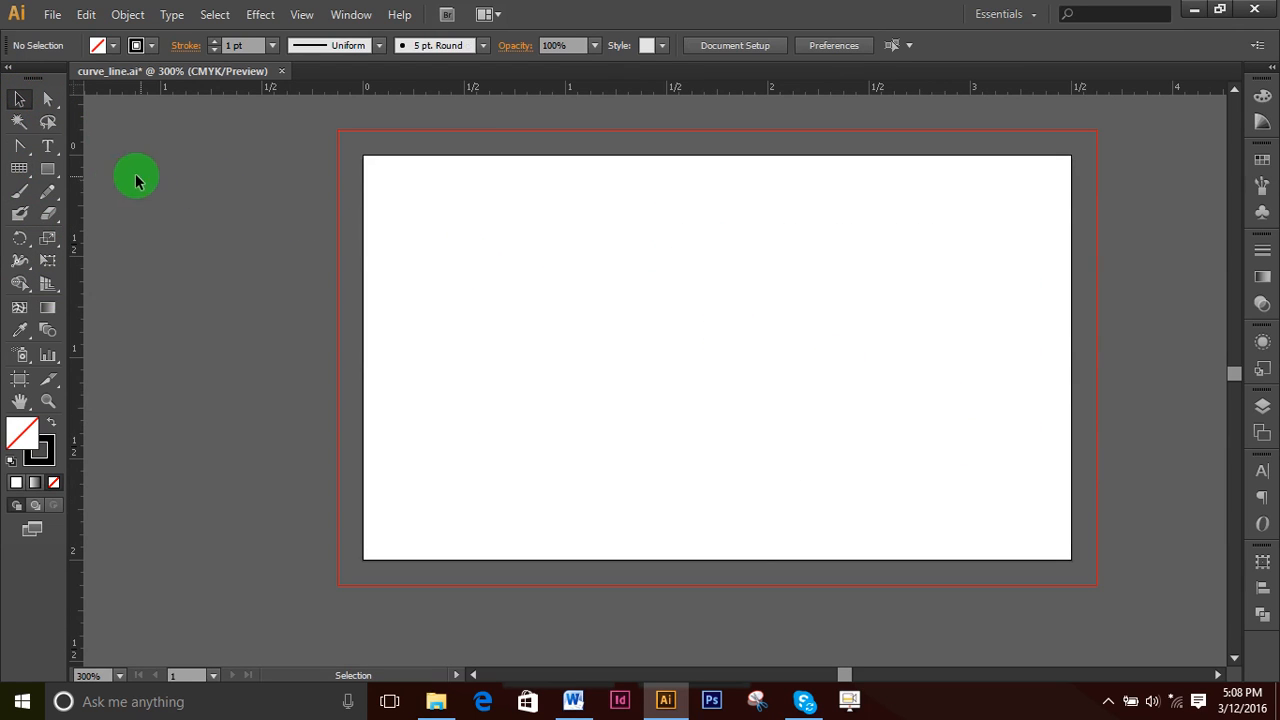
- View the general preferences and the document setup options, cancelling both dialogs
click(20, 168)
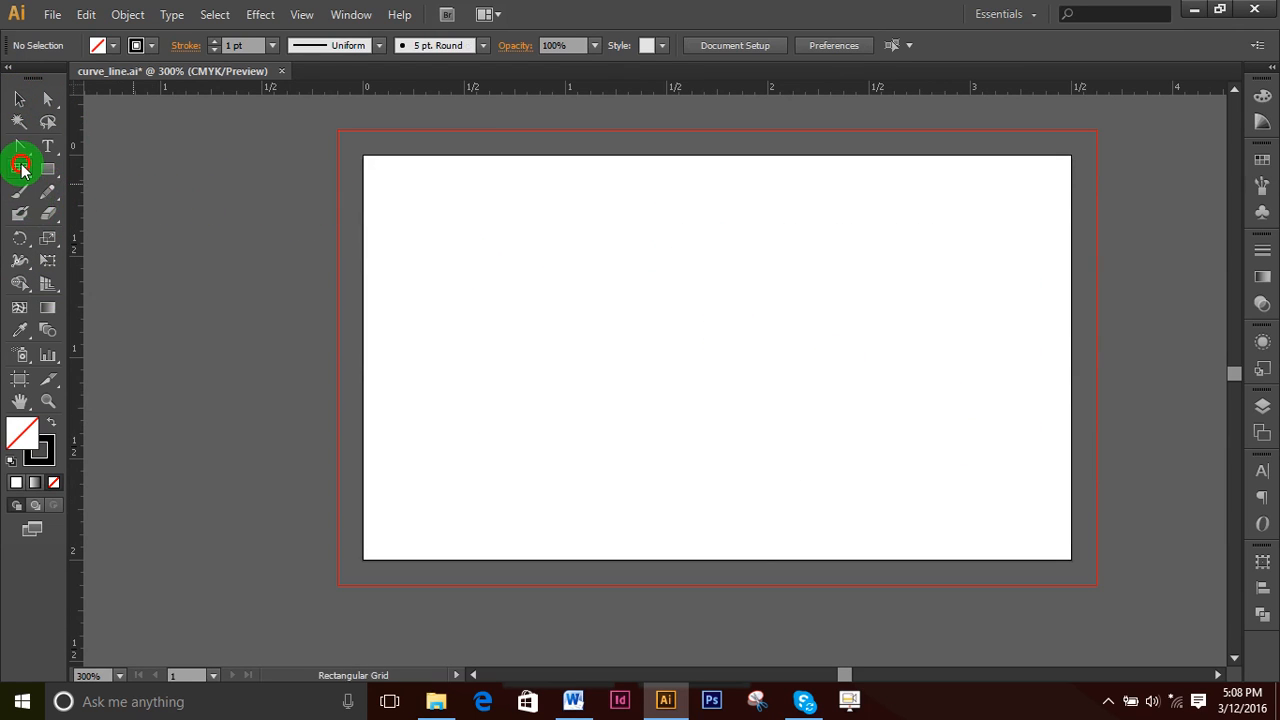
click(836, 47)
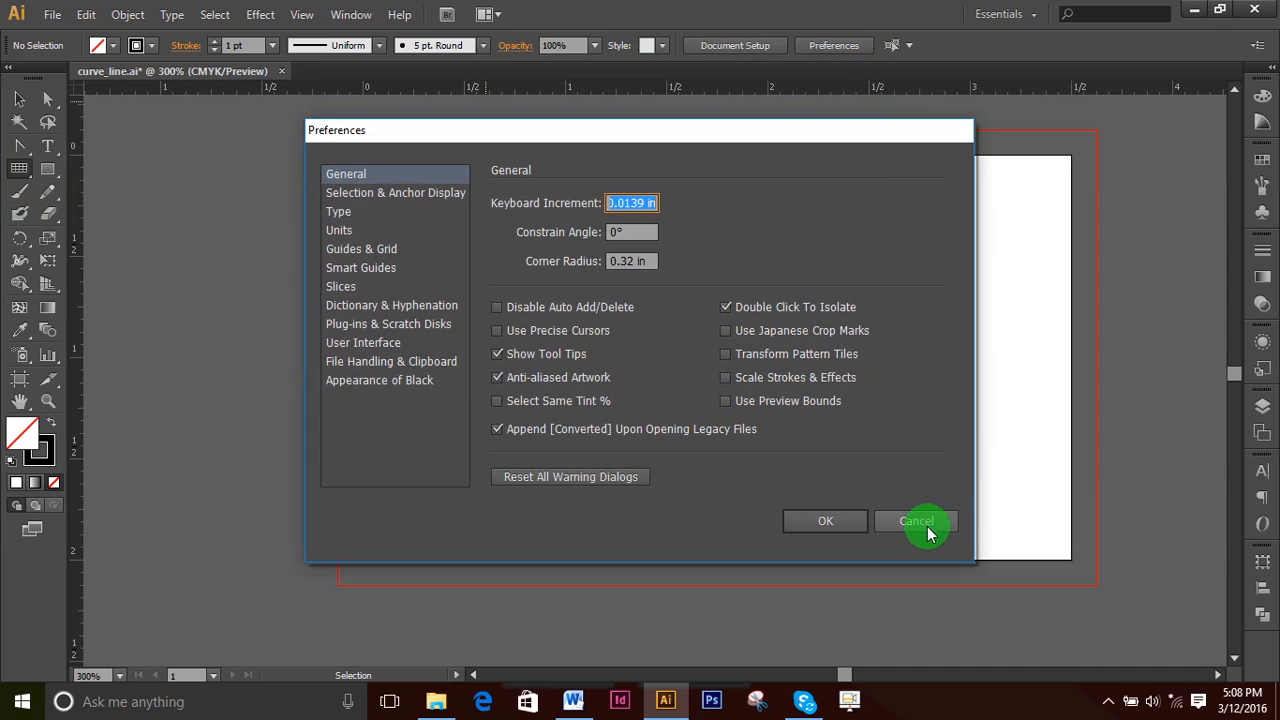
click(927, 530)
click(738, 47)
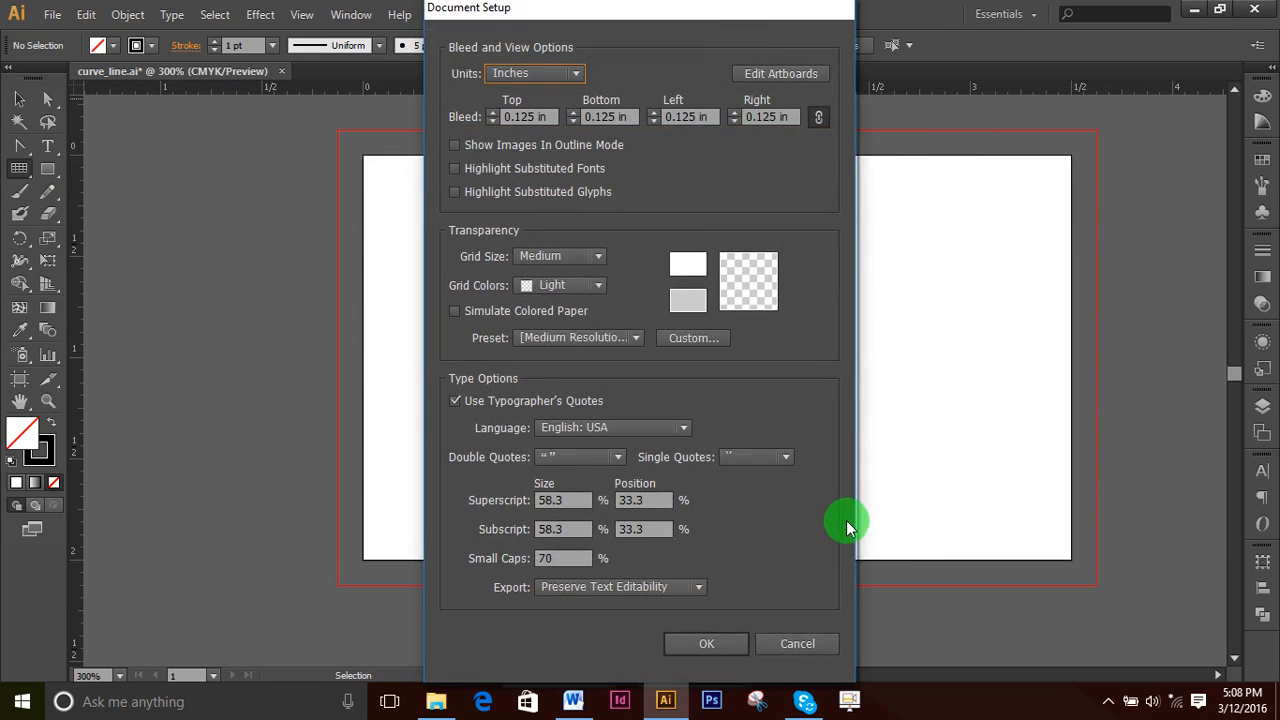
click(798, 644)
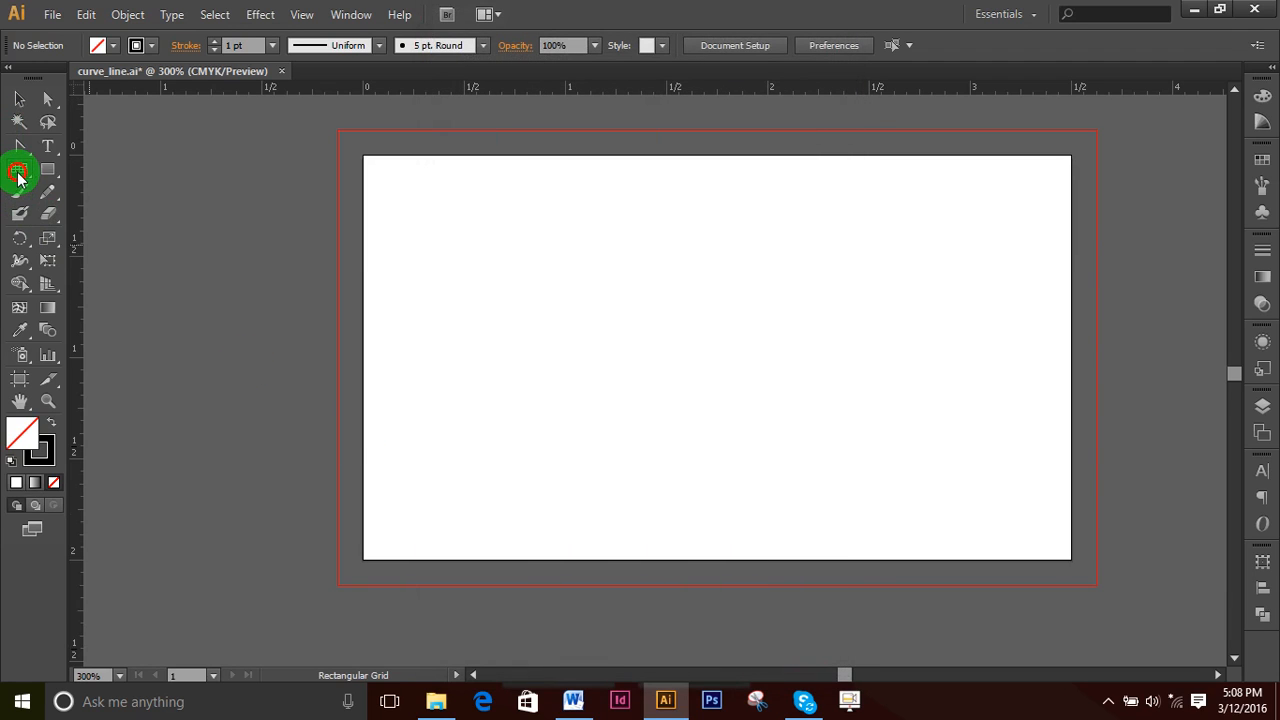
- View the Polar Grid tool's size and divider options for a grid placed near the artboard's center, and cancel
drag(18, 178, 95, 261)
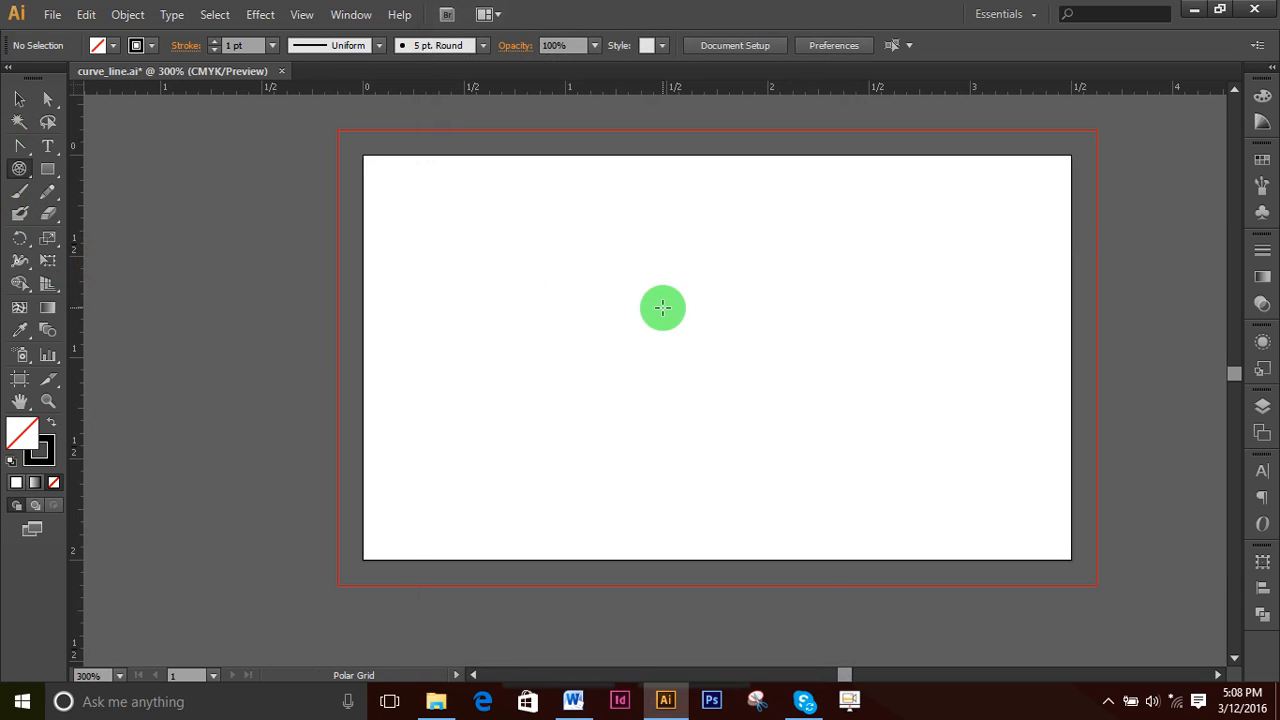
click(662, 307)
drag(226, 119, 699, 144)
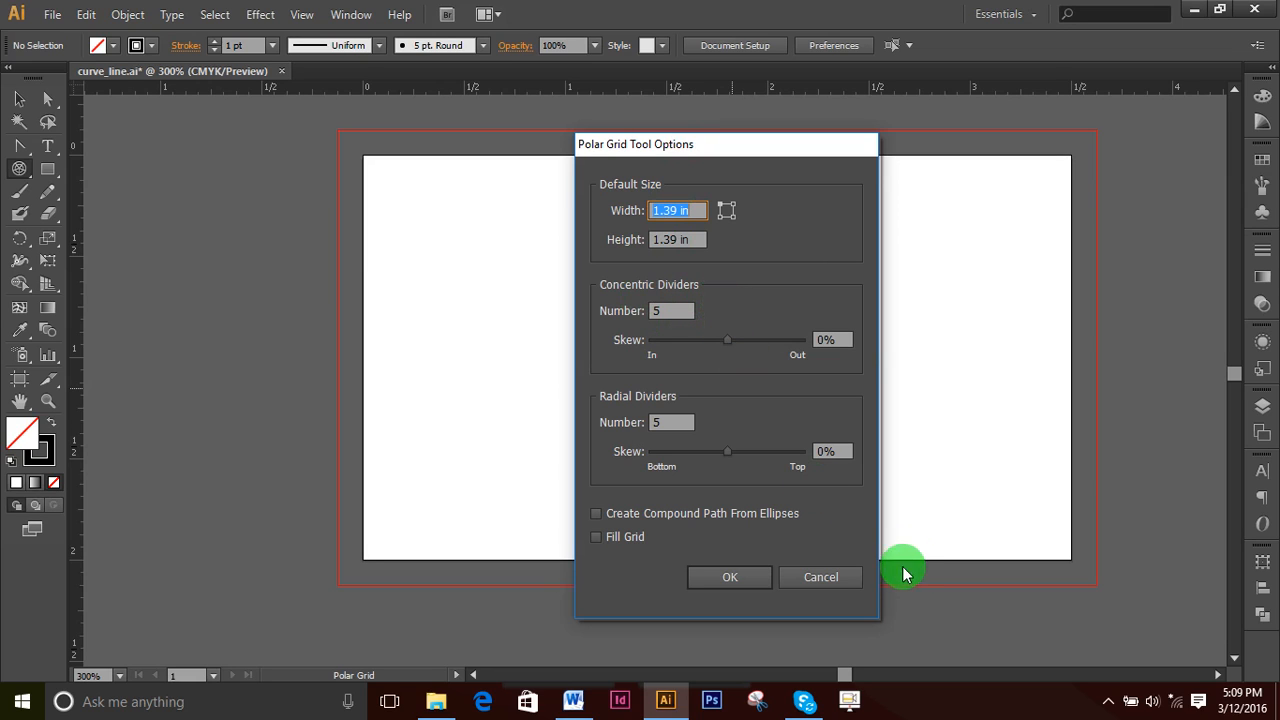
click(818, 579)
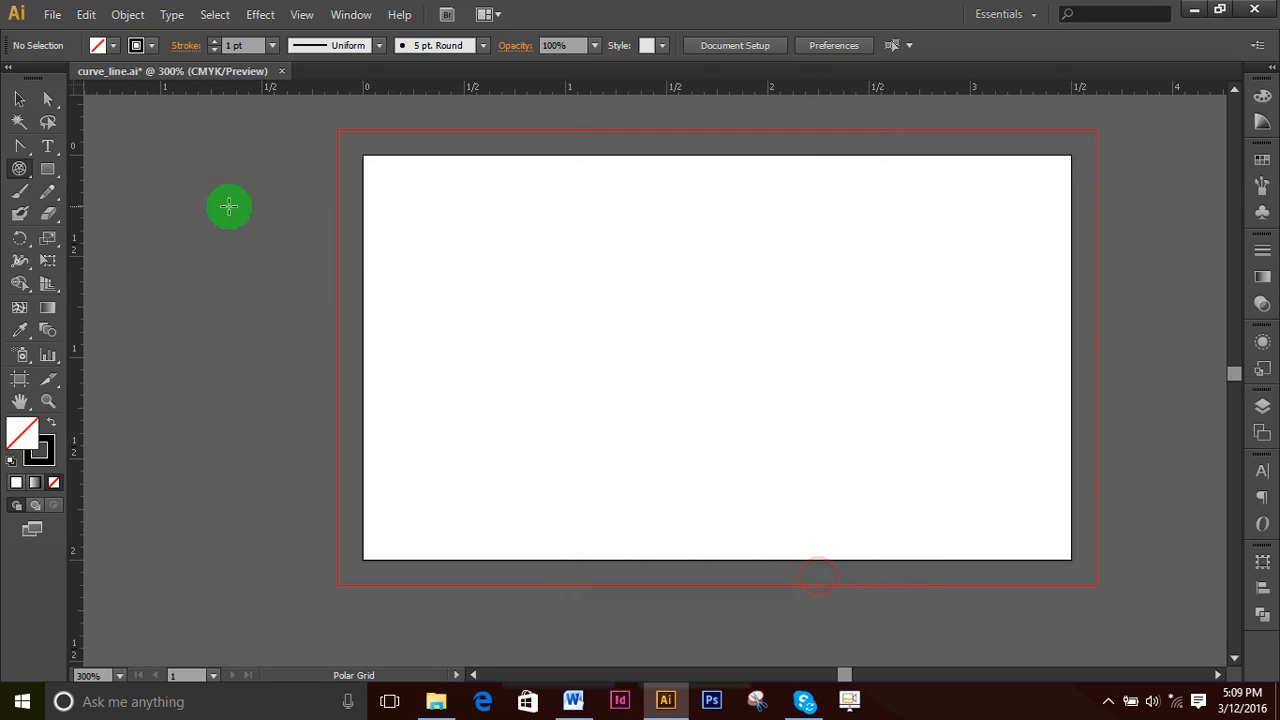
- Paint an upward-arched Paintbrush stroke about 1.6 in wide across the artboard's upper middle, and delete it
click(19, 217)
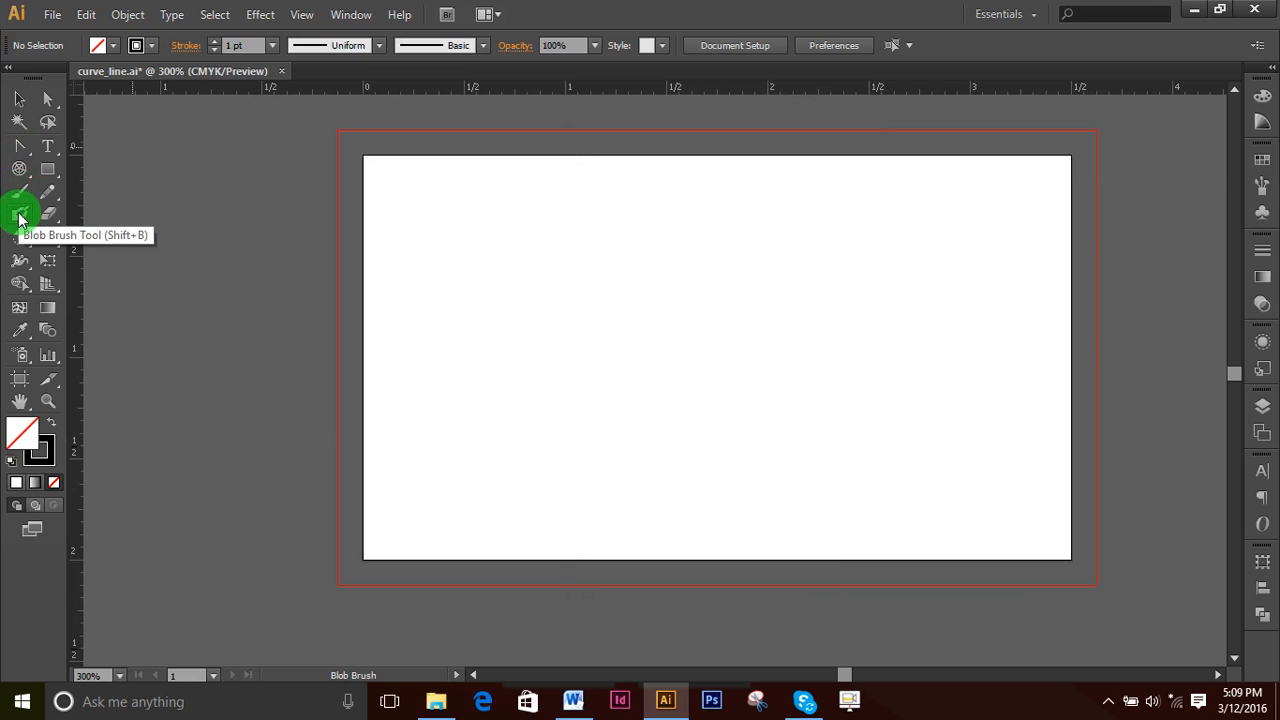
click(19, 192)
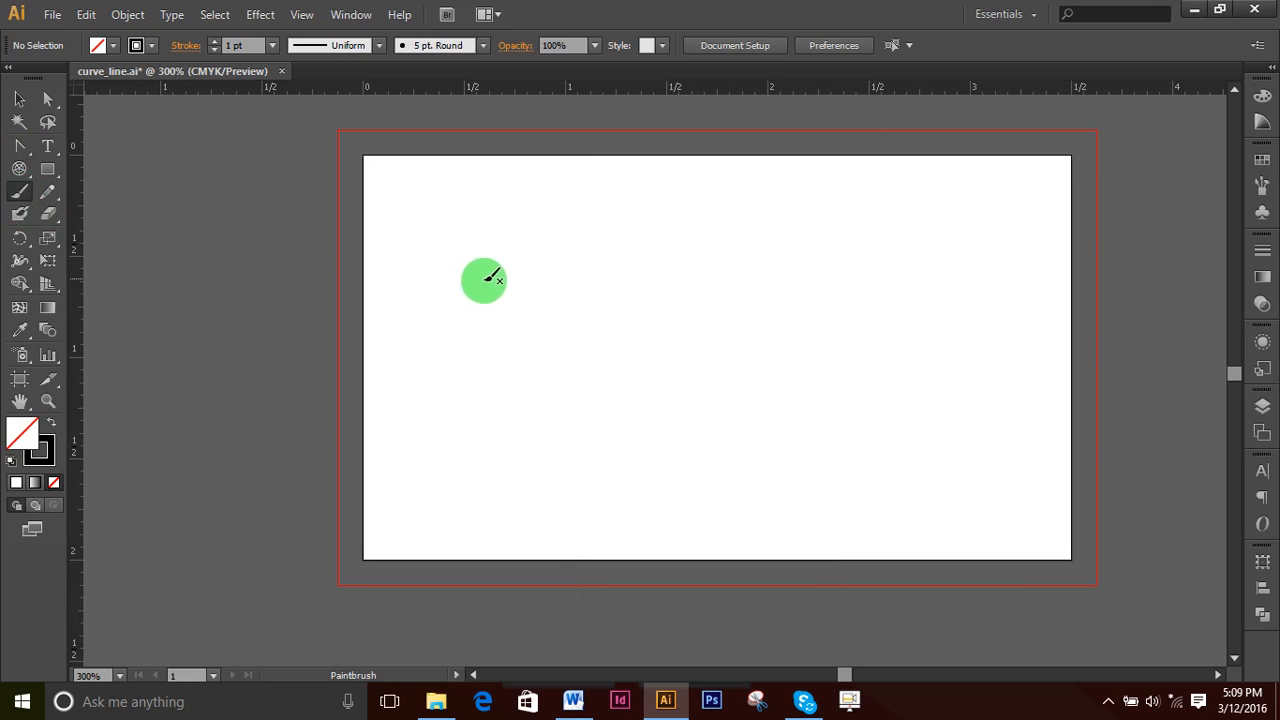
mouse_move(502, 318)
mouse_down()
mouse_move(646, 268)
mouse_move(822, 325)
mouse_up()
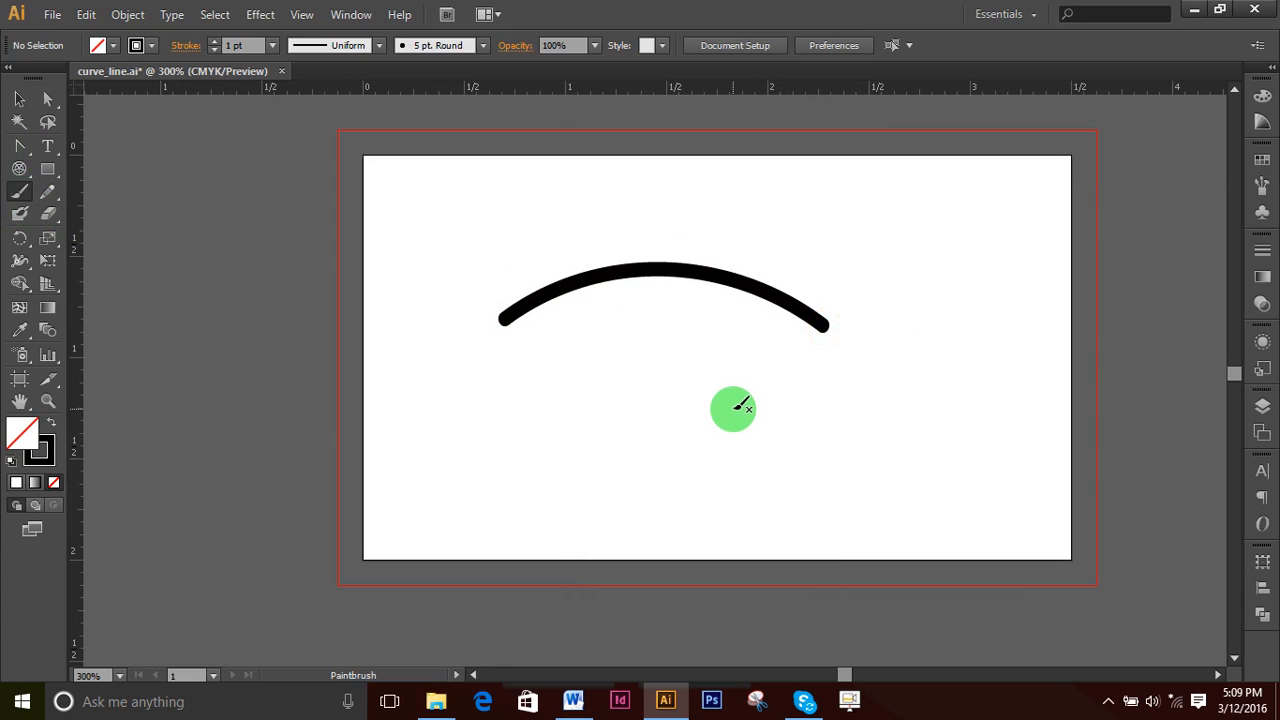
click(16, 97)
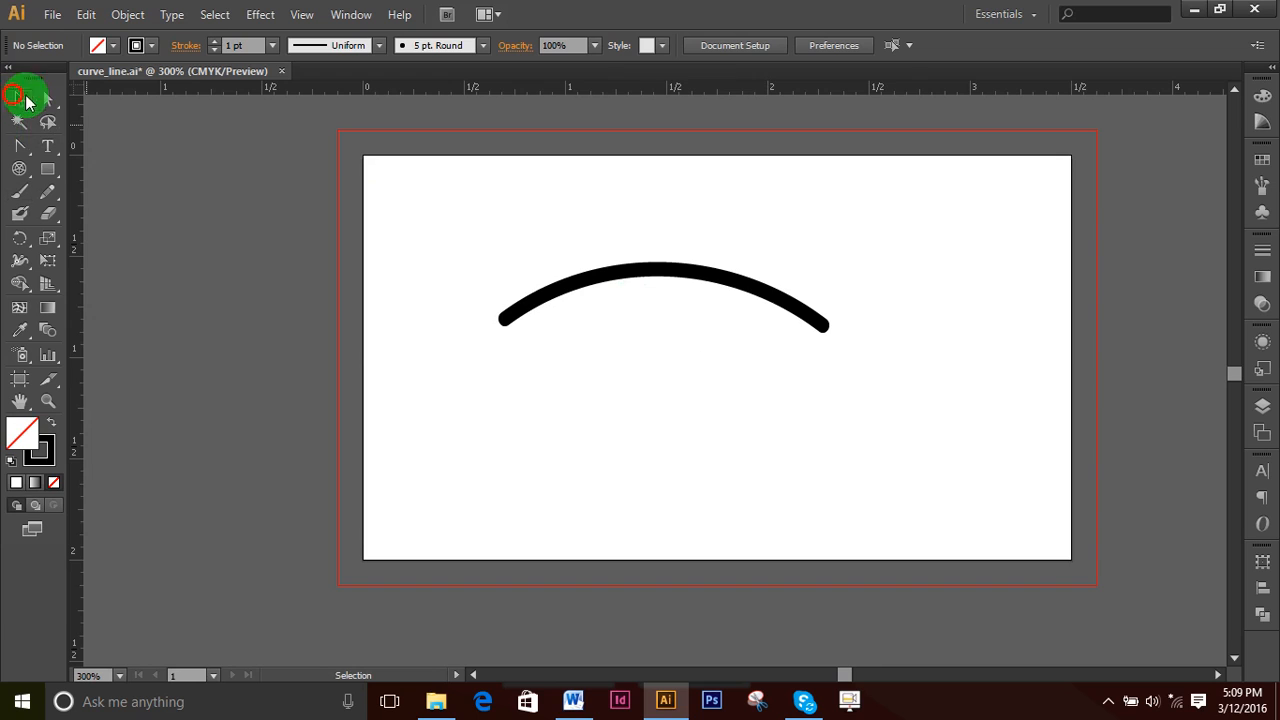
drag(442, 227, 1028, 434)
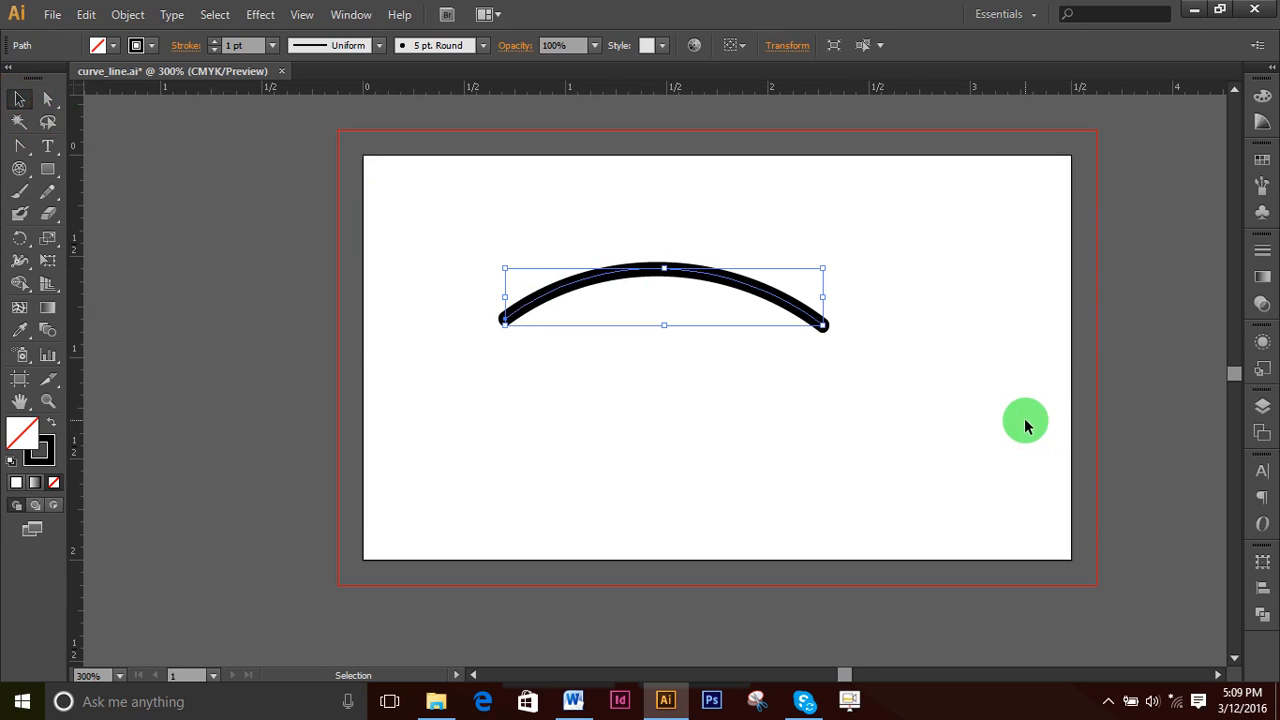
key(Delete)
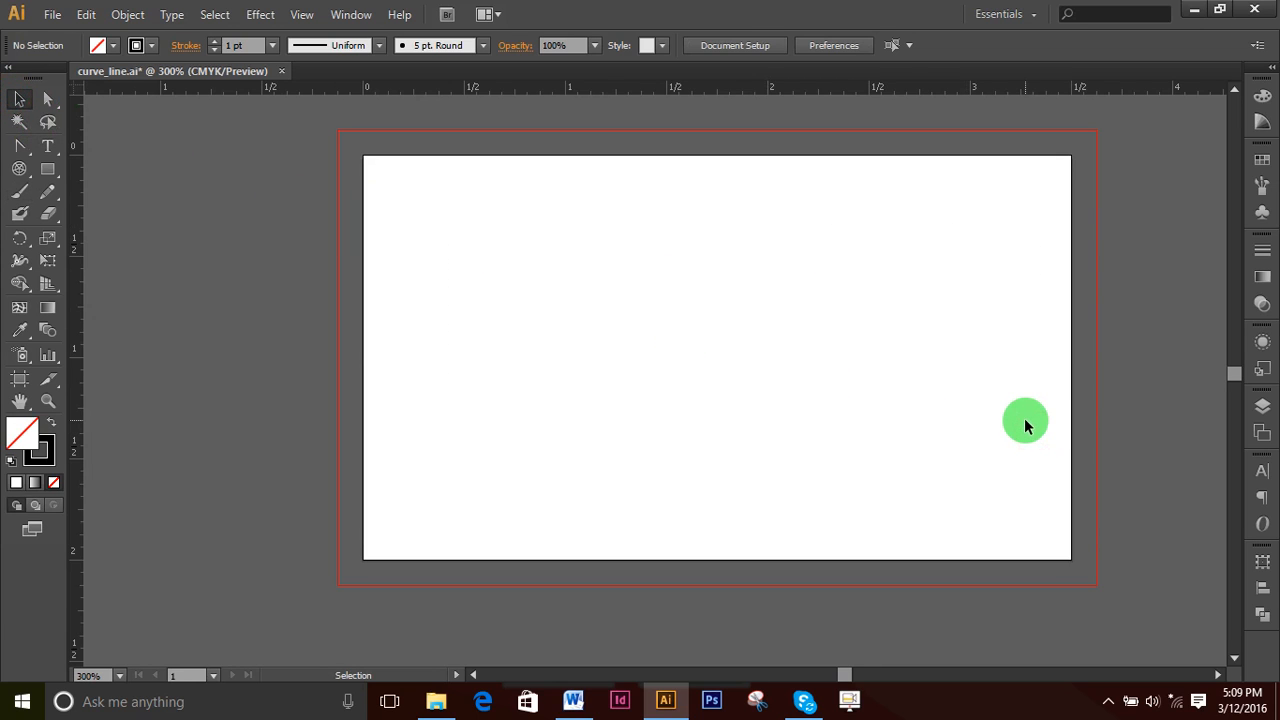
- Paint a long wavy Paintbrush stroke about 3 in wide, curling up into a spiral at its right end, and a branch descending from its underside
click(22, 189)
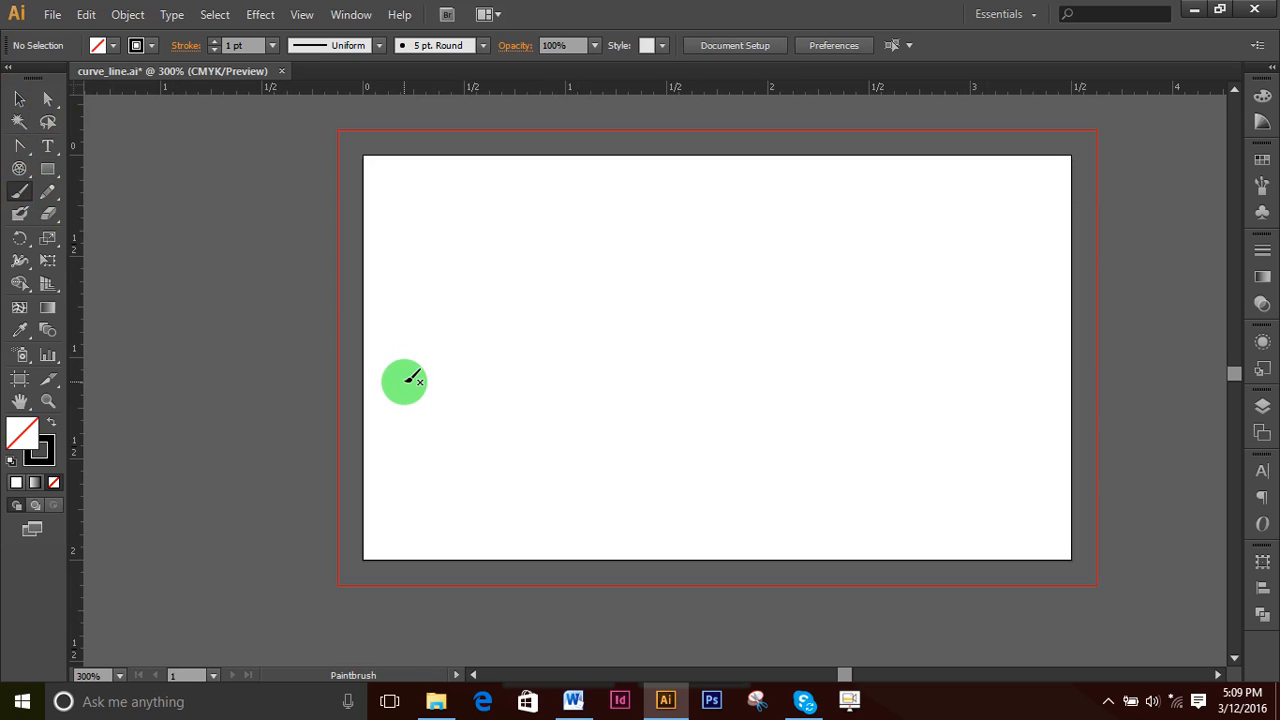
mouse_move(421, 368)
mouse_down()
mouse_move(669, 349)
mouse_move(898, 368)
mouse_up()
mouse_move(1034, 280)
mouse_down()
mouse_move(1030, 244)
mouse_move(983, 216)
mouse_move(953, 229)
mouse_move(970, 272)
mouse_up()
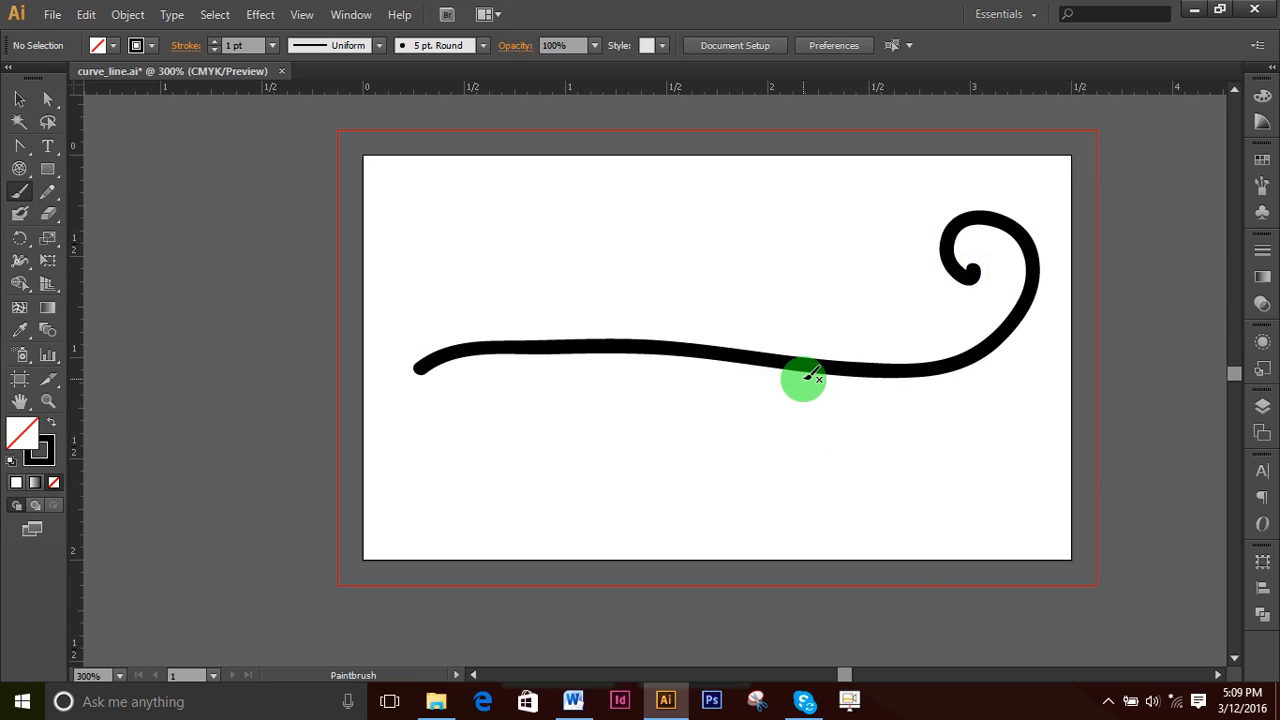
drag(808, 378, 898, 395)
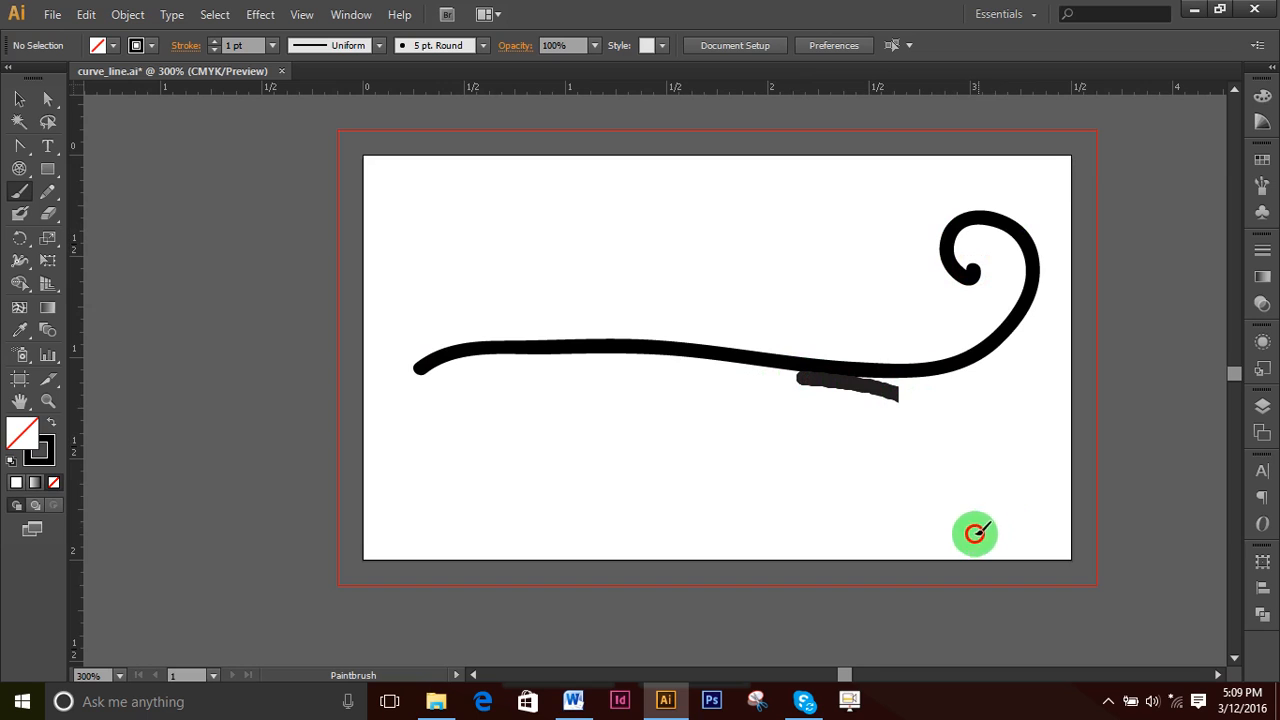
- Paint a curled stroke below the long line's scroll, and delete all strokes from the artboard
mouse_move(897, 519)
mouse_down()
mouse_move(896, 481)
mouse_move(926, 487)
mouse_up()
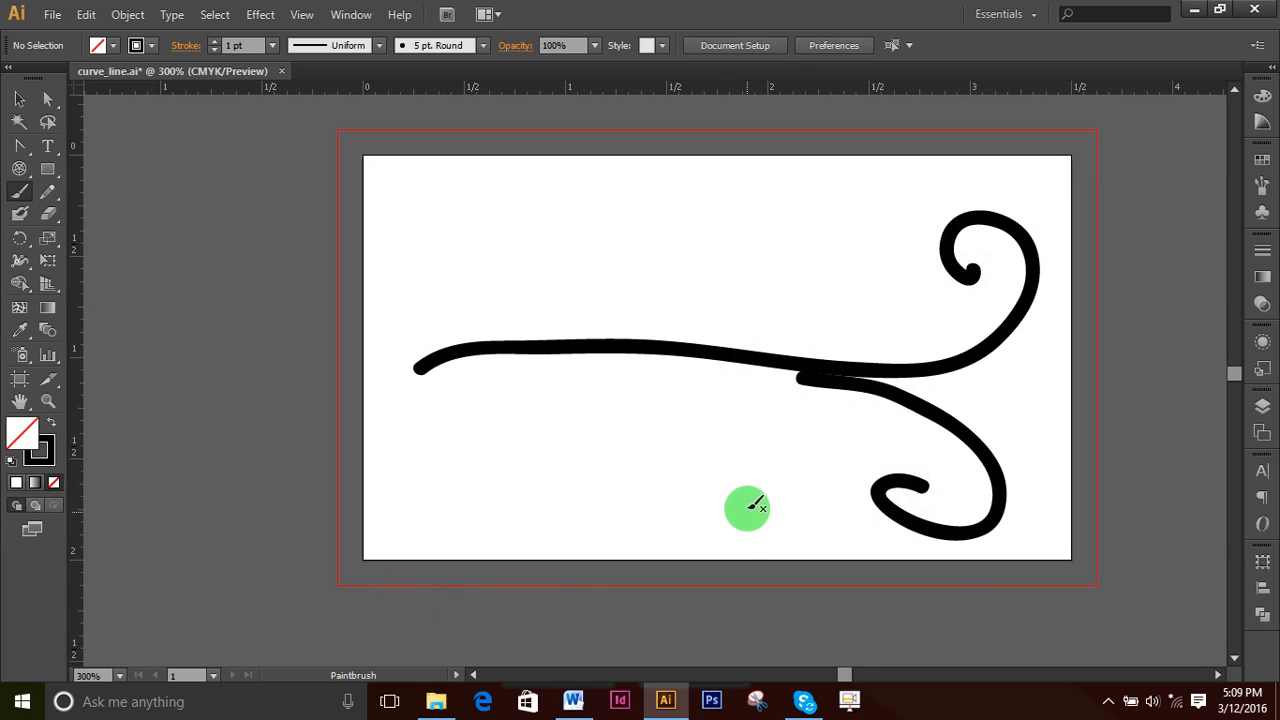
click(17, 98)
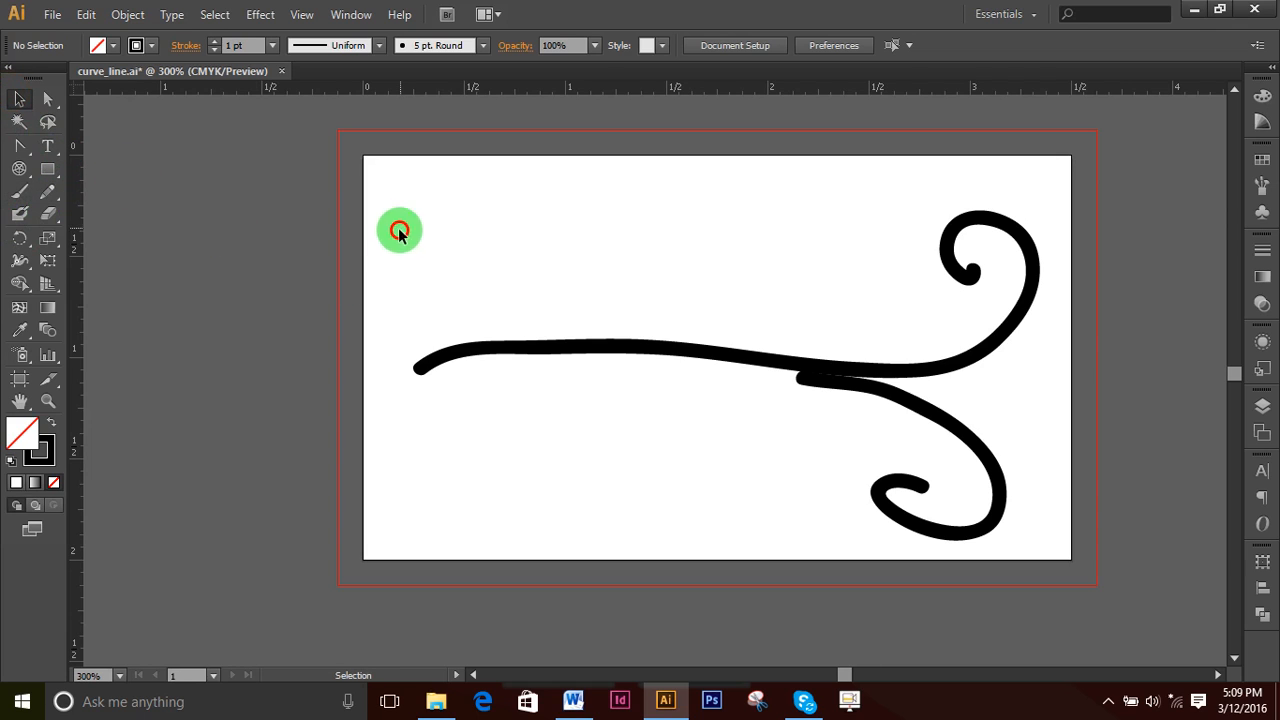
drag(400, 229, 1046, 566)
key(Delete)
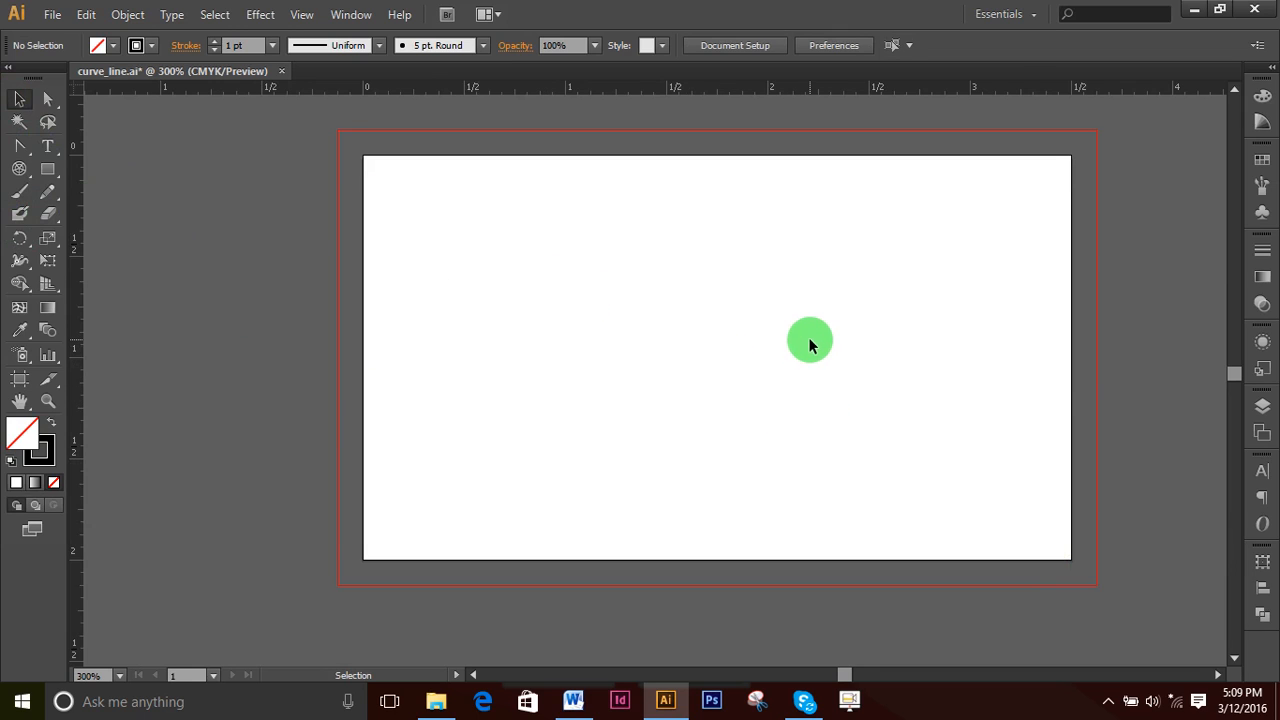
click(810, 344)
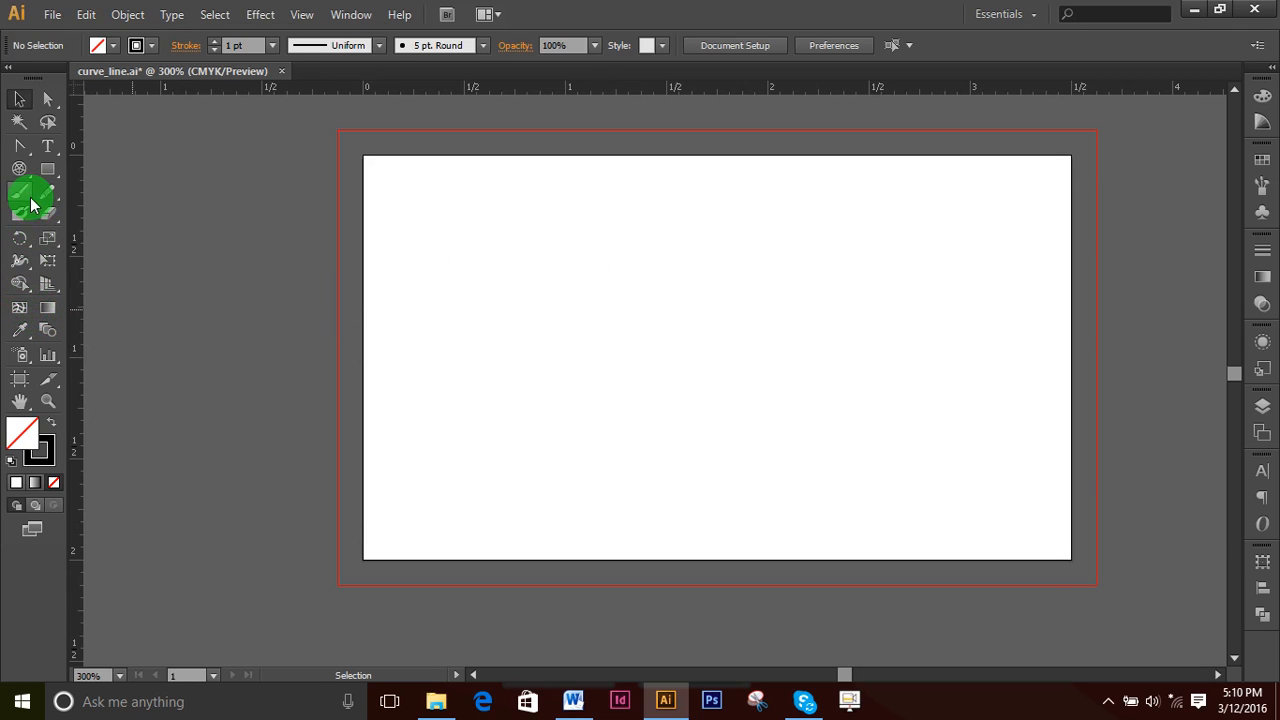
- Paint two crossing curved strokes in the middle of the artboard with the Blob Brush and delete both
mouse_move(518, 392)
mouse_down()
mouse_move(663, 308)
mouse_move(745, 443)
mouse_up()
mouse_move(818, 352)
mouse_down()
mouse_move(646, 450)
mouse_move(690, 447)
mouse_up()
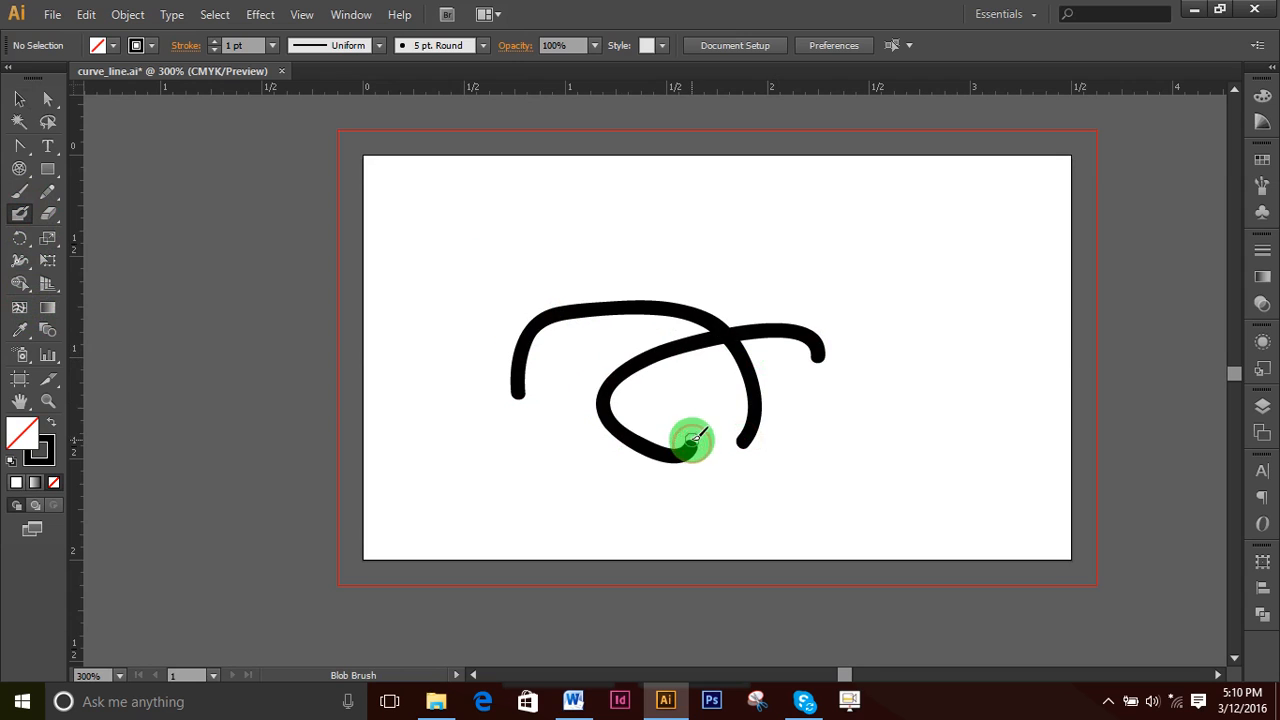
click(18, 98)
drag(432, 357, 867, 490)
key(Delete)
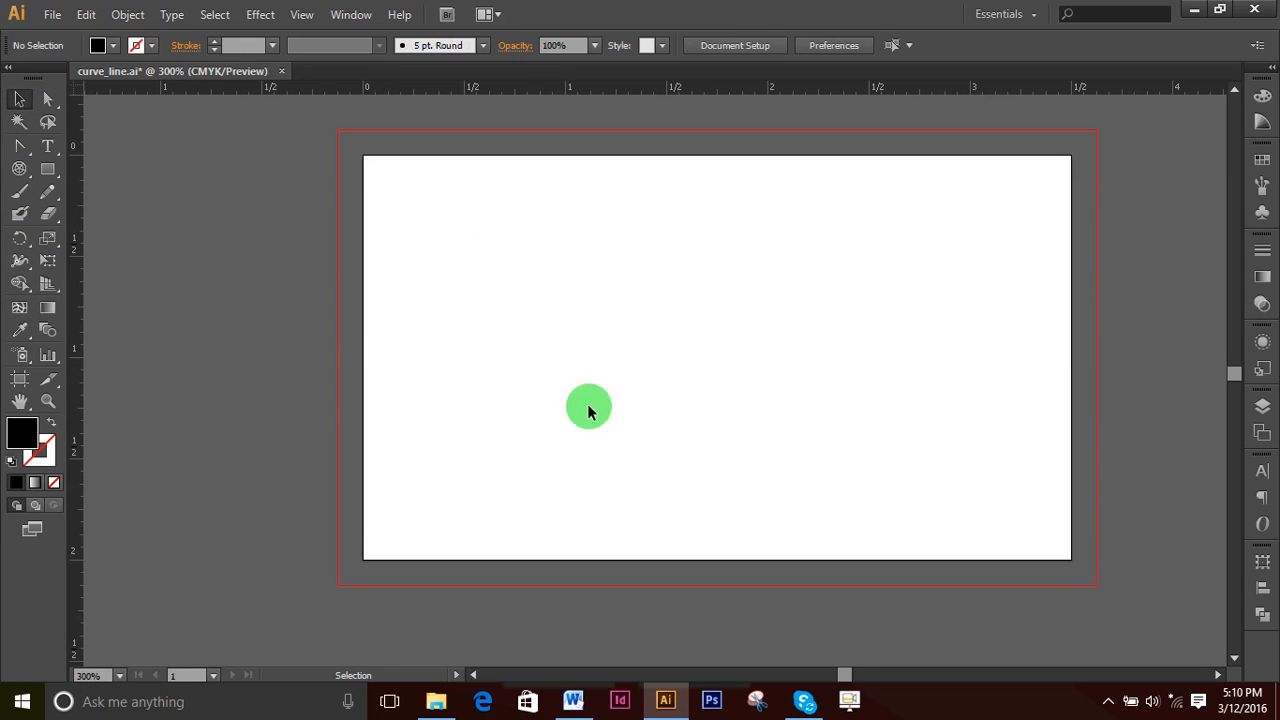
- Paint two arched strokes in the upper-left half of the artboard with the Paintbrush and the 5 pt. Round brush
click(16, 196)
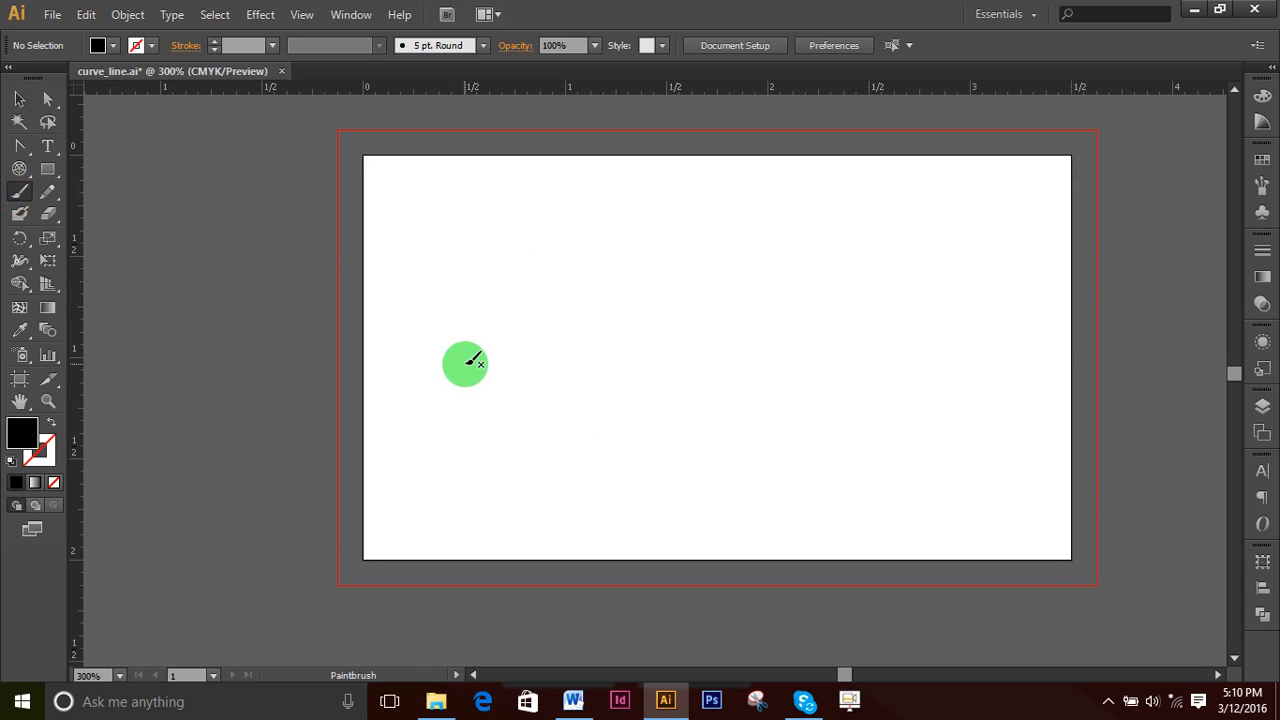
mouse_move(465, 363)
mouse_down()
mouse_move(702, 318)
mouse_move(726, 382)
mouse_up()
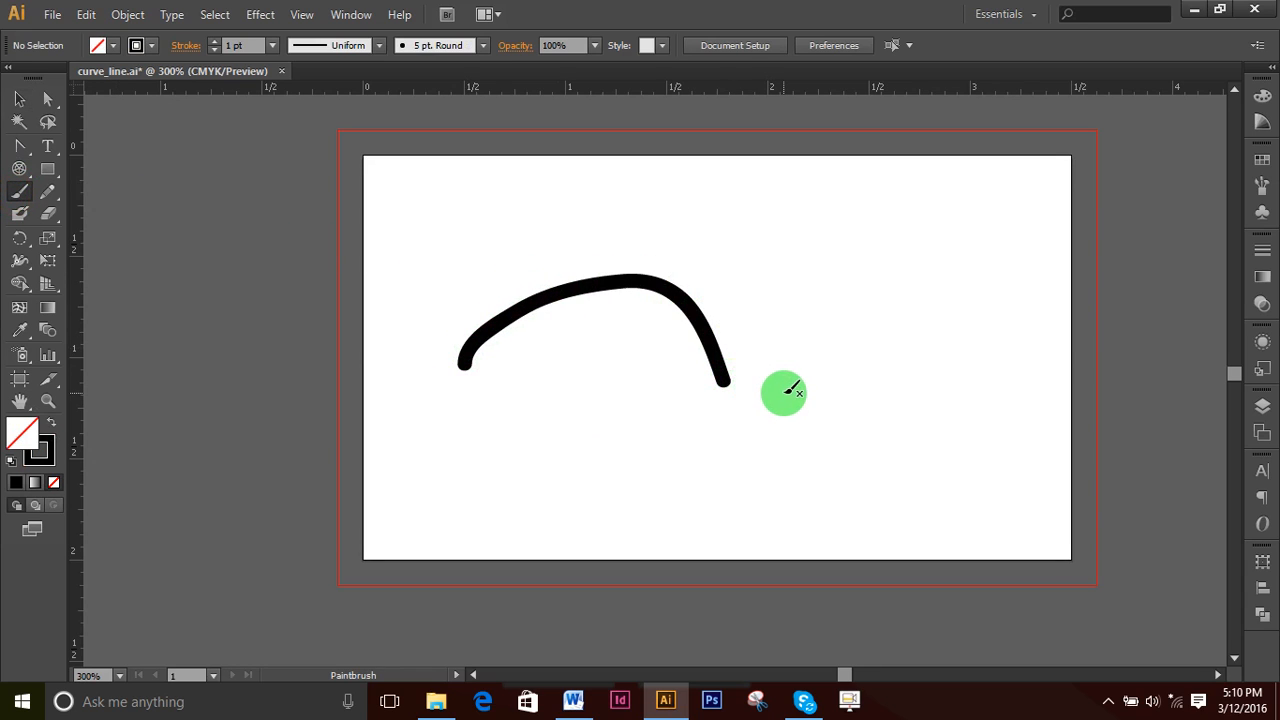
click(383, 47)
click(302, 110)
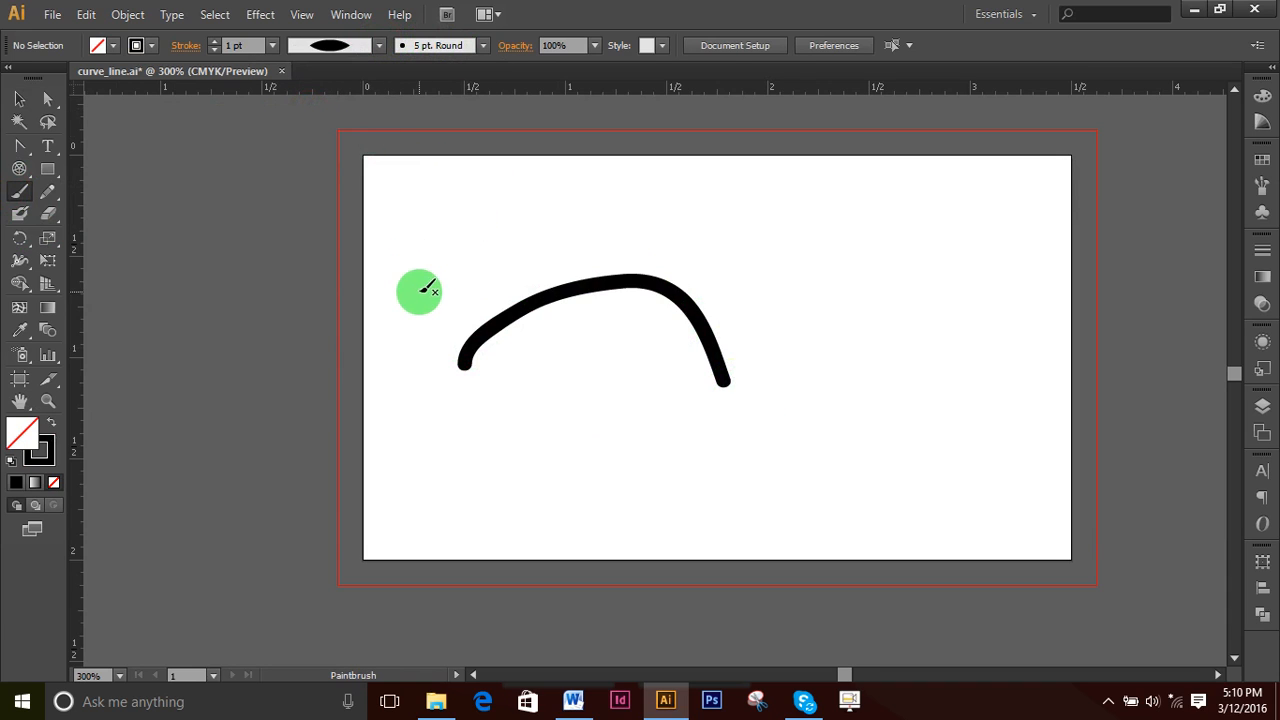
mouse_move(418, 291)
mouse_down()
mouse_move(548, 215)
mouse_move(674, 256)
mouse_up()
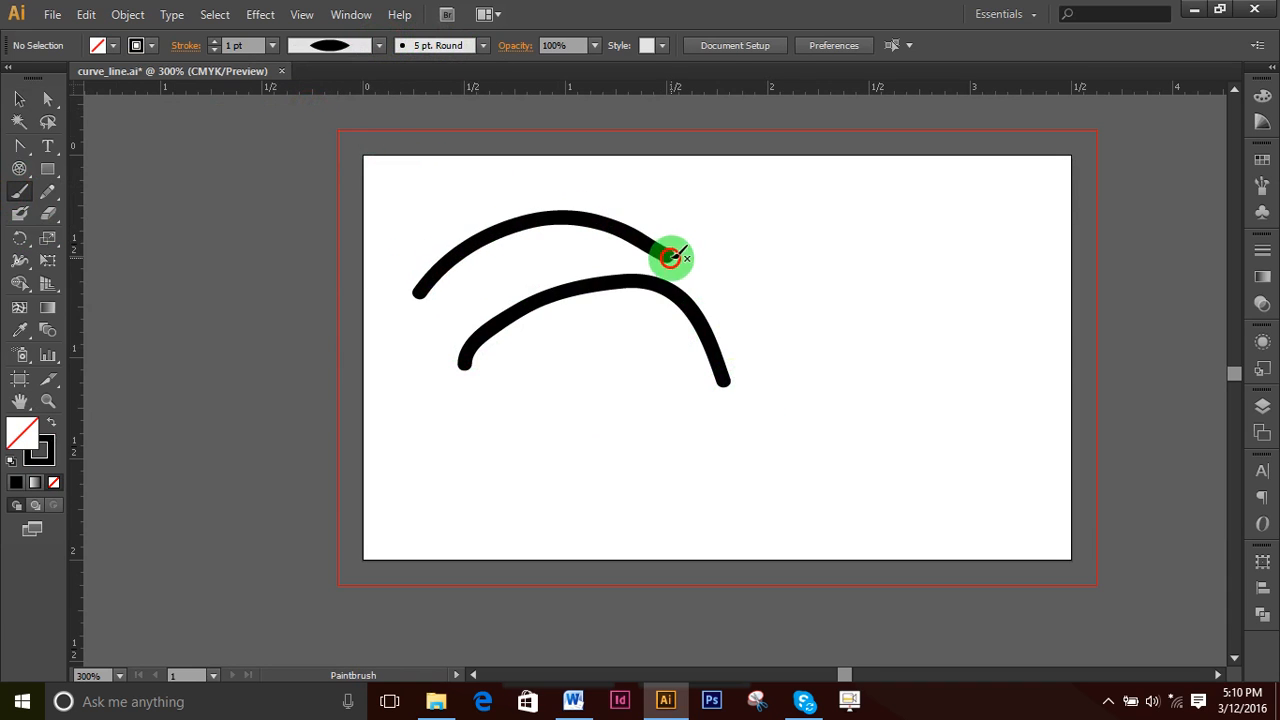
- Choose the rough charcoal-like art brush as the brush definition
click(483, 47)
mouse_move(487, 118)
mouse_down()
mouse_move(483, 134)
mouse_move(483, 114)
mouse_up()
click(432, 130)
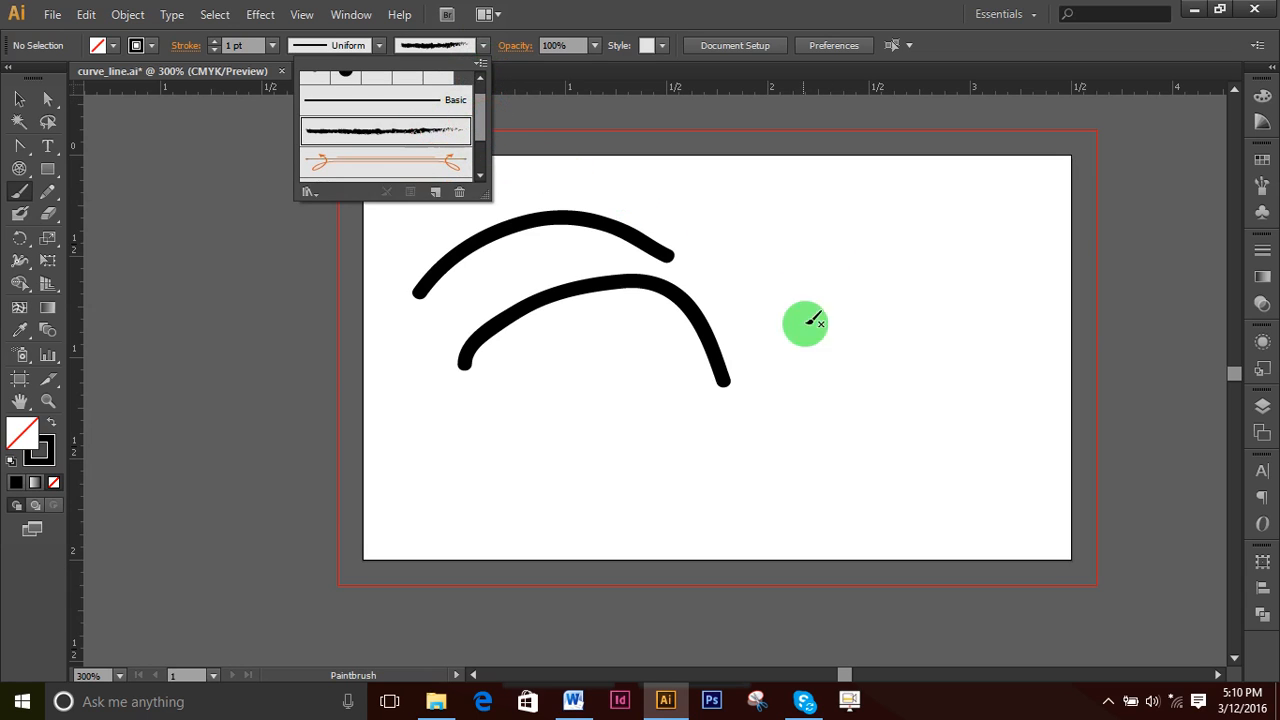
click(914, 297)
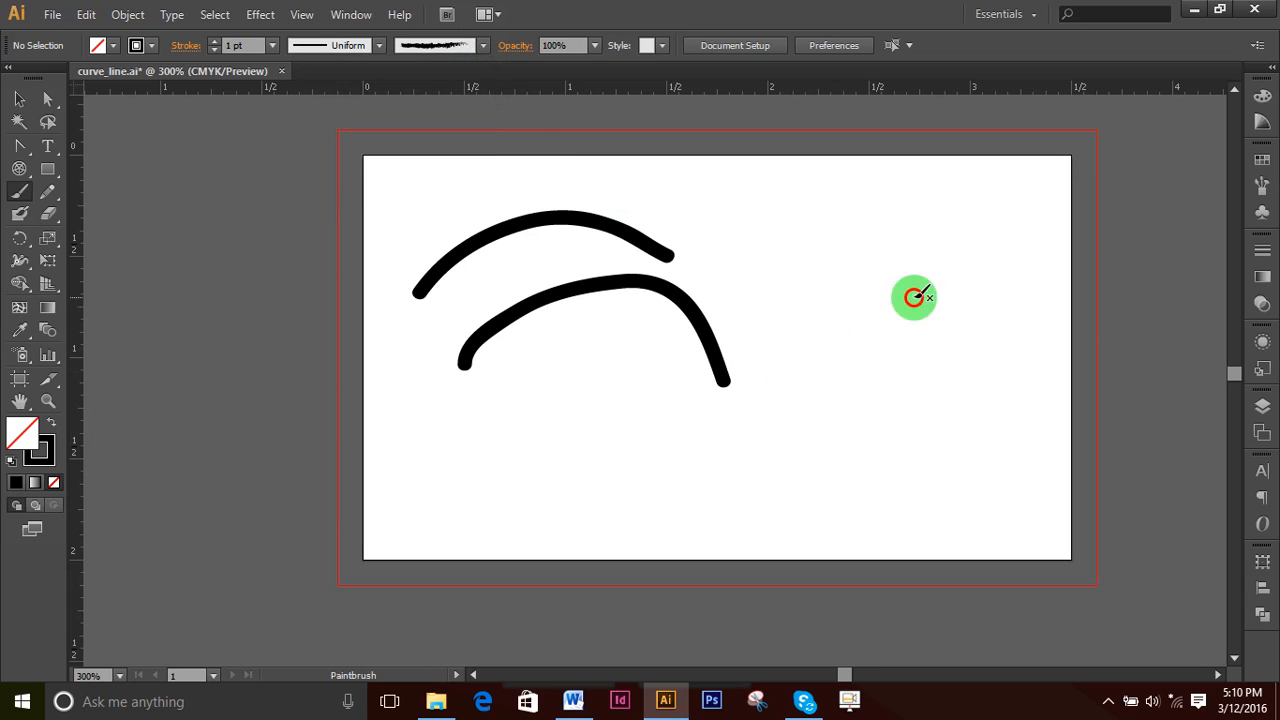
- Paint a thick arched stroke below the two thin arches with the Paintbrush and the 15 pt. Round brush
click(483, 45)
click(345, 74)
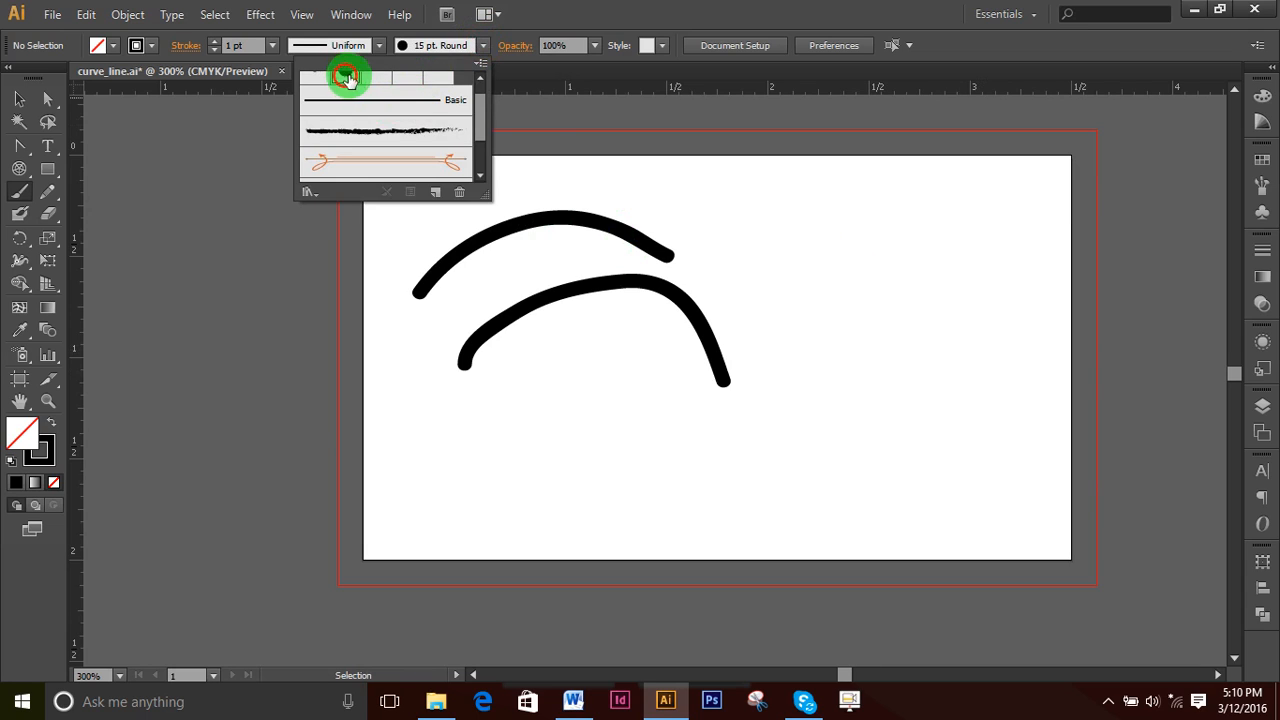
click(900, 222)
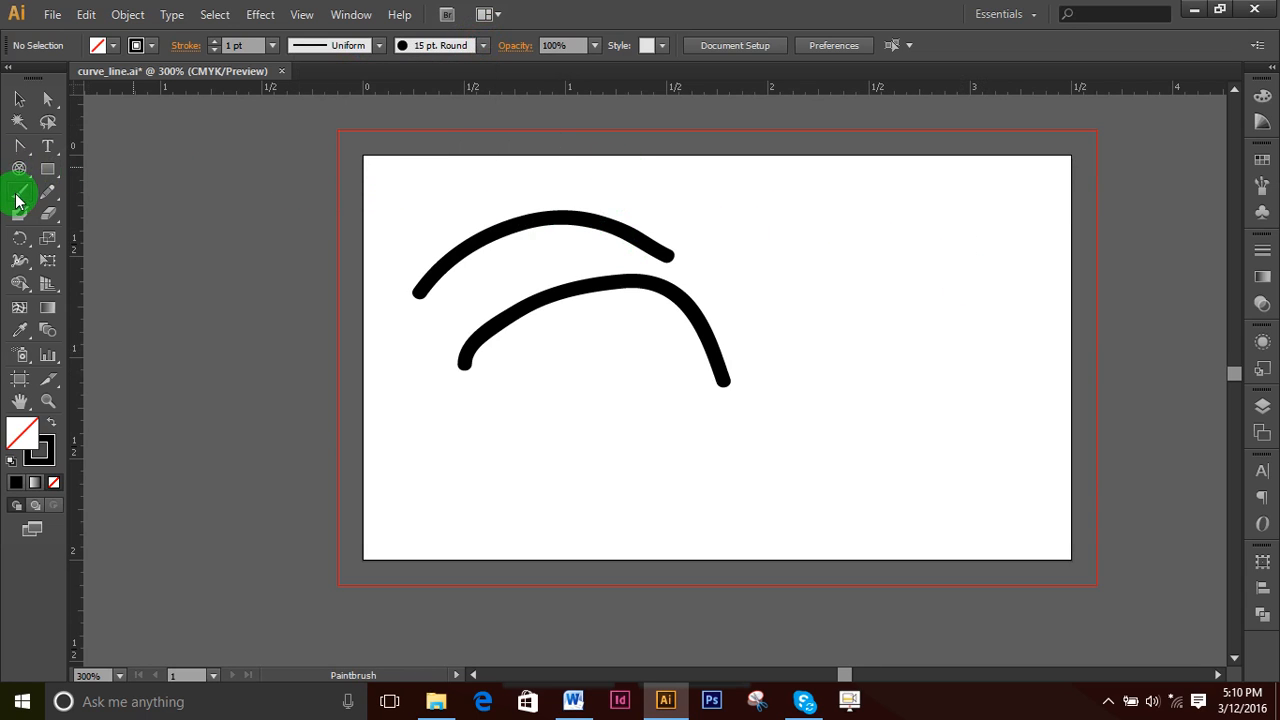
click(19, 98)
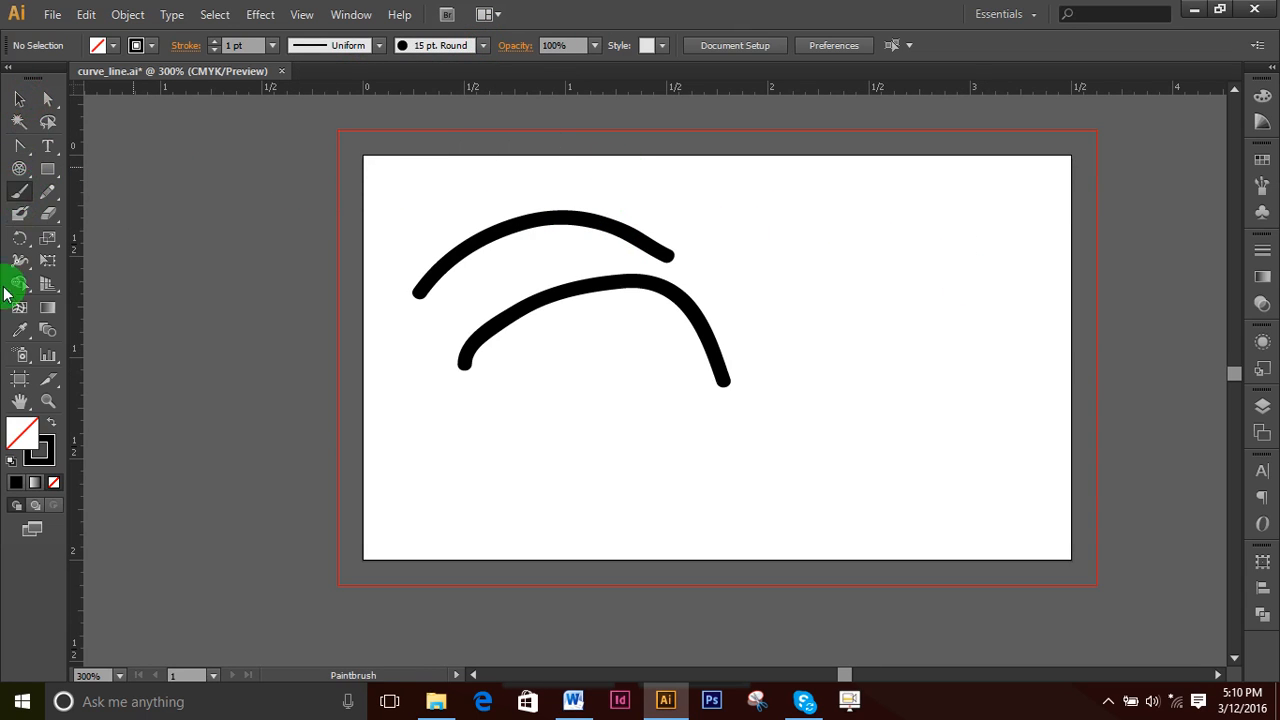
click(51, 422)
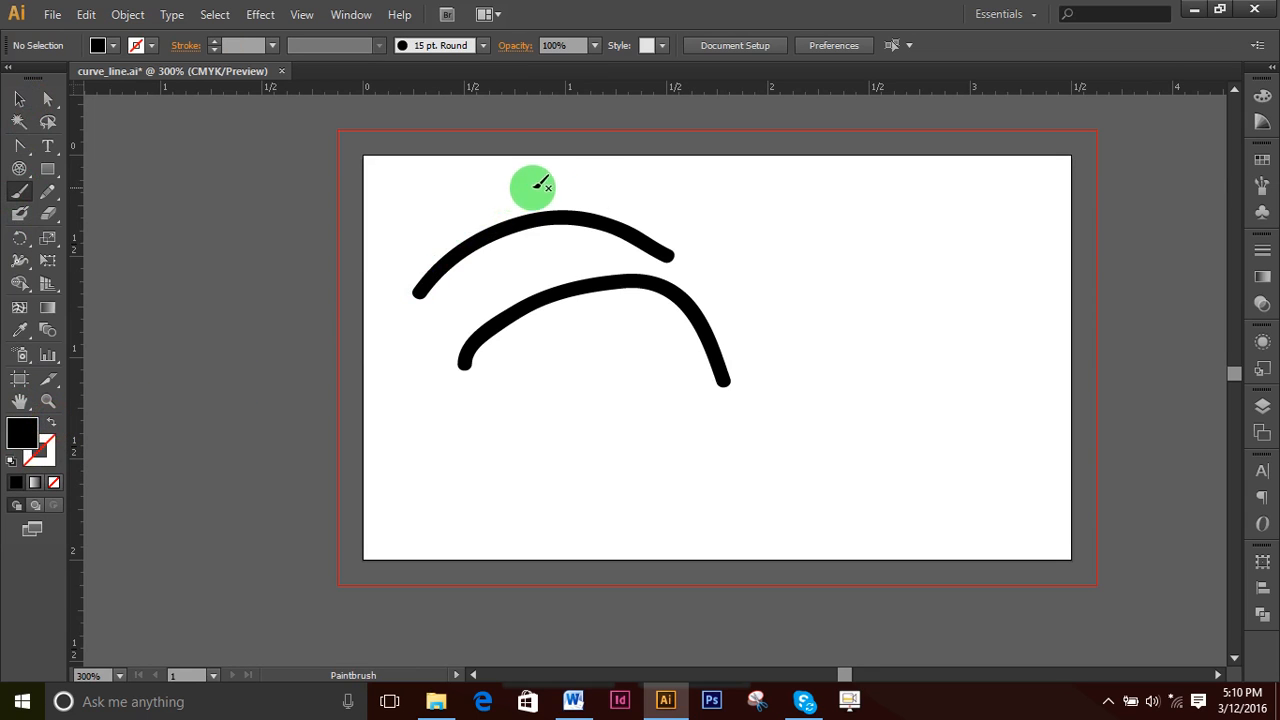
drag(562, 462, 774, 474)
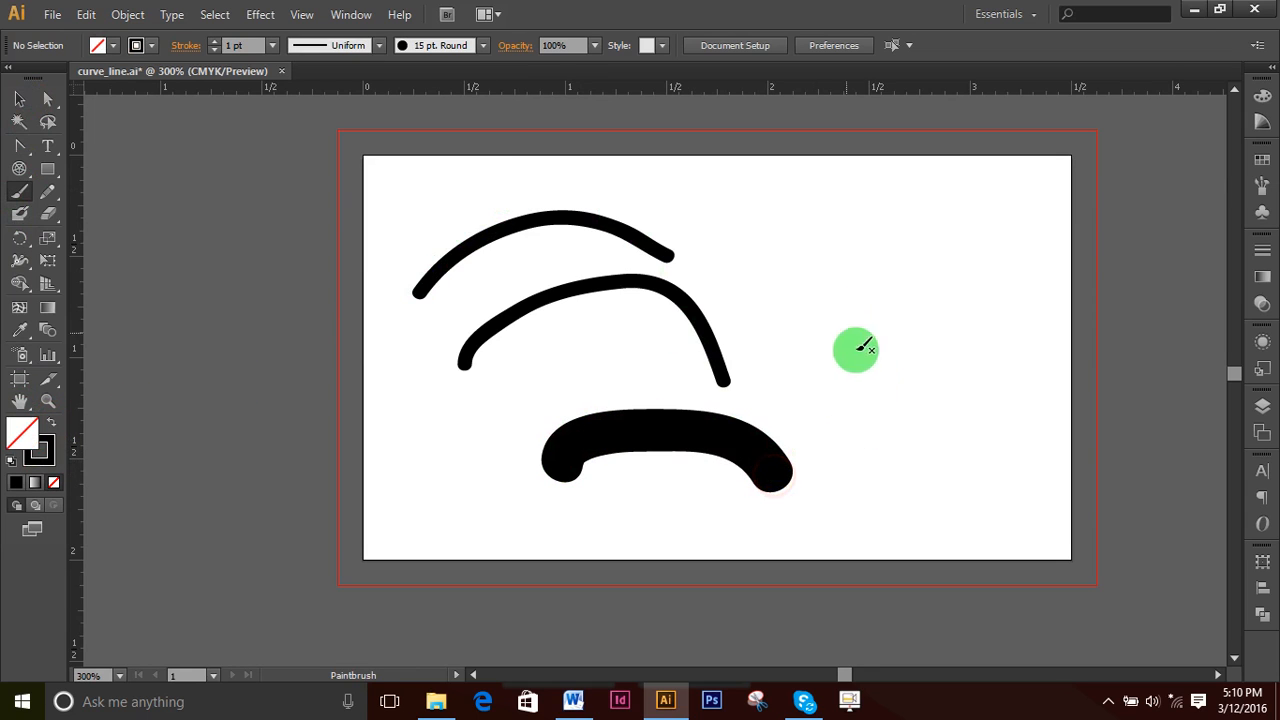
- Paint three arched strokes with the rough charcoal-like art brush in the right half of the artboard
click(483, 51)
click(421, 131)
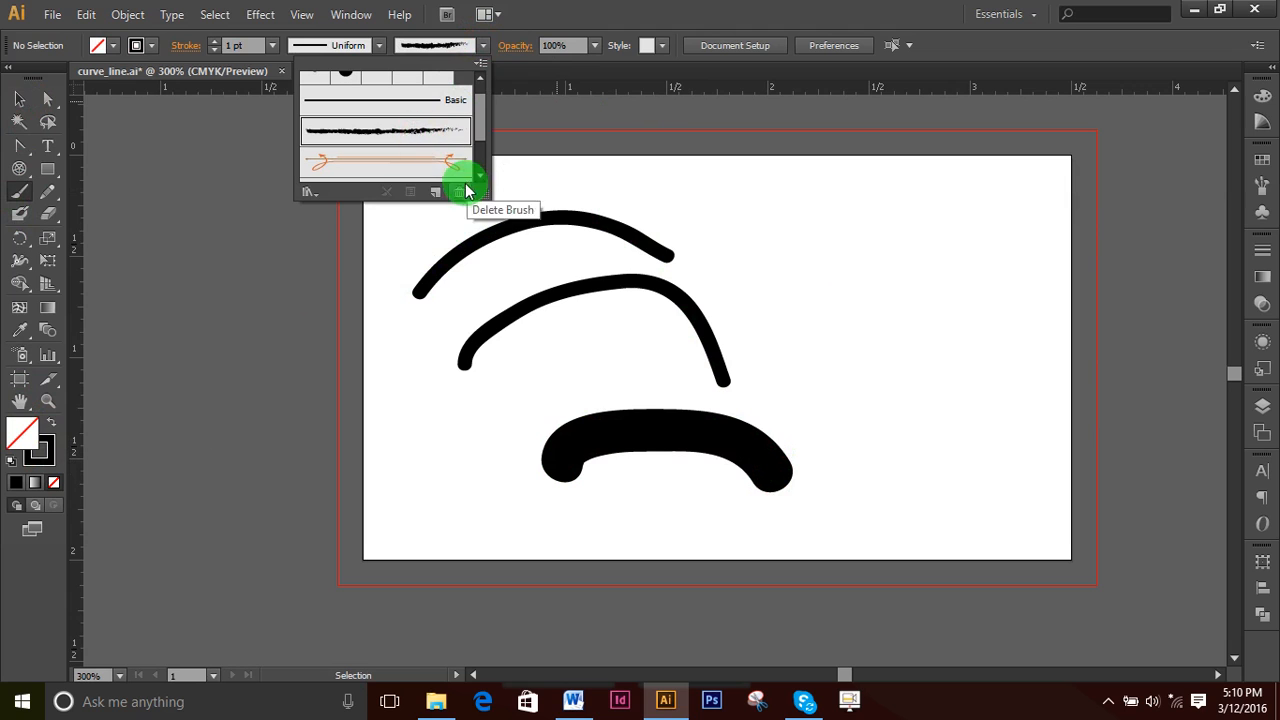
double_click(385, 134)
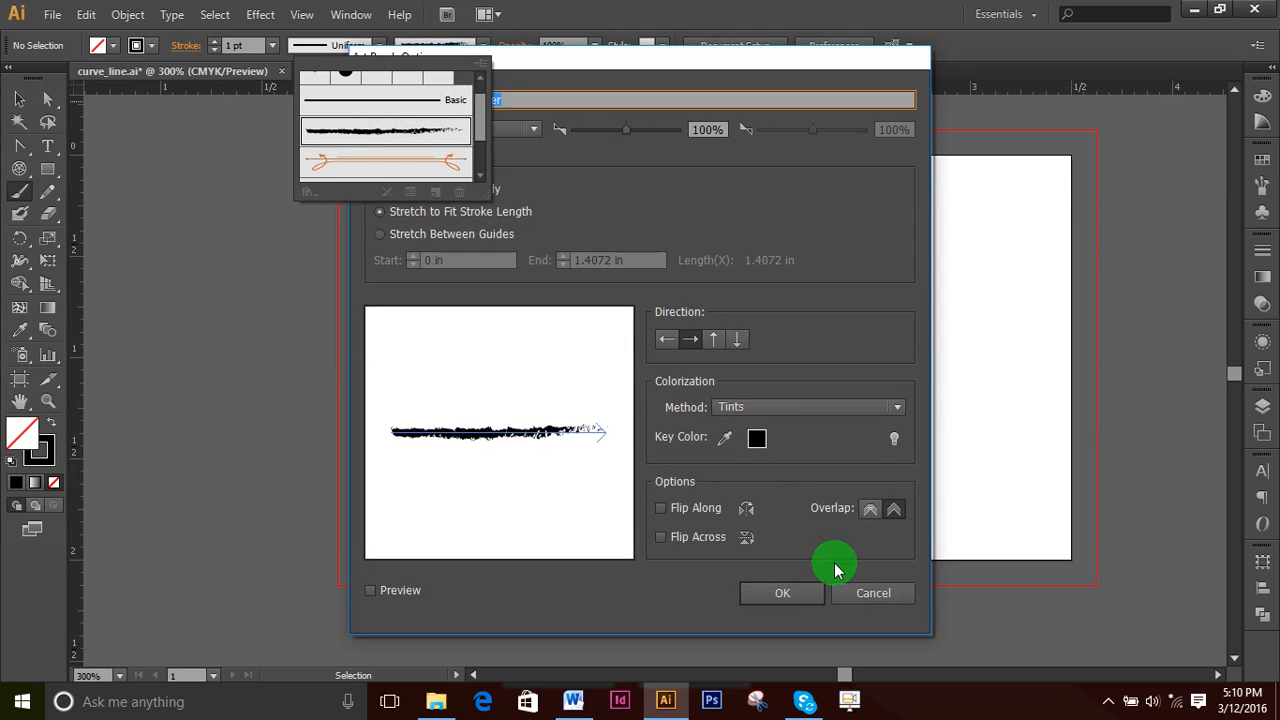
click(876, 597)
click(523, 537)
click(21, 440)
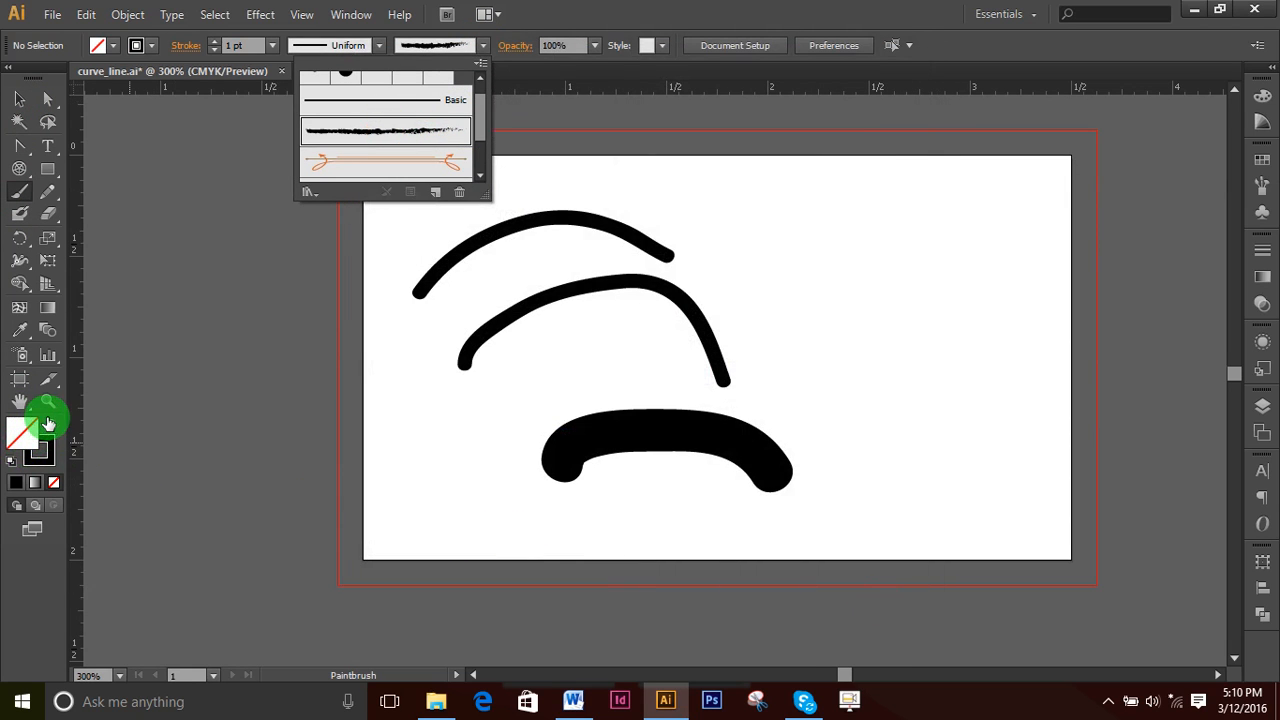
click(171, 420)
mouse_move(765, 280)
mouse_down()
mouse_move(887, 265)
mouse_move(1000, 293)
mouse_up()
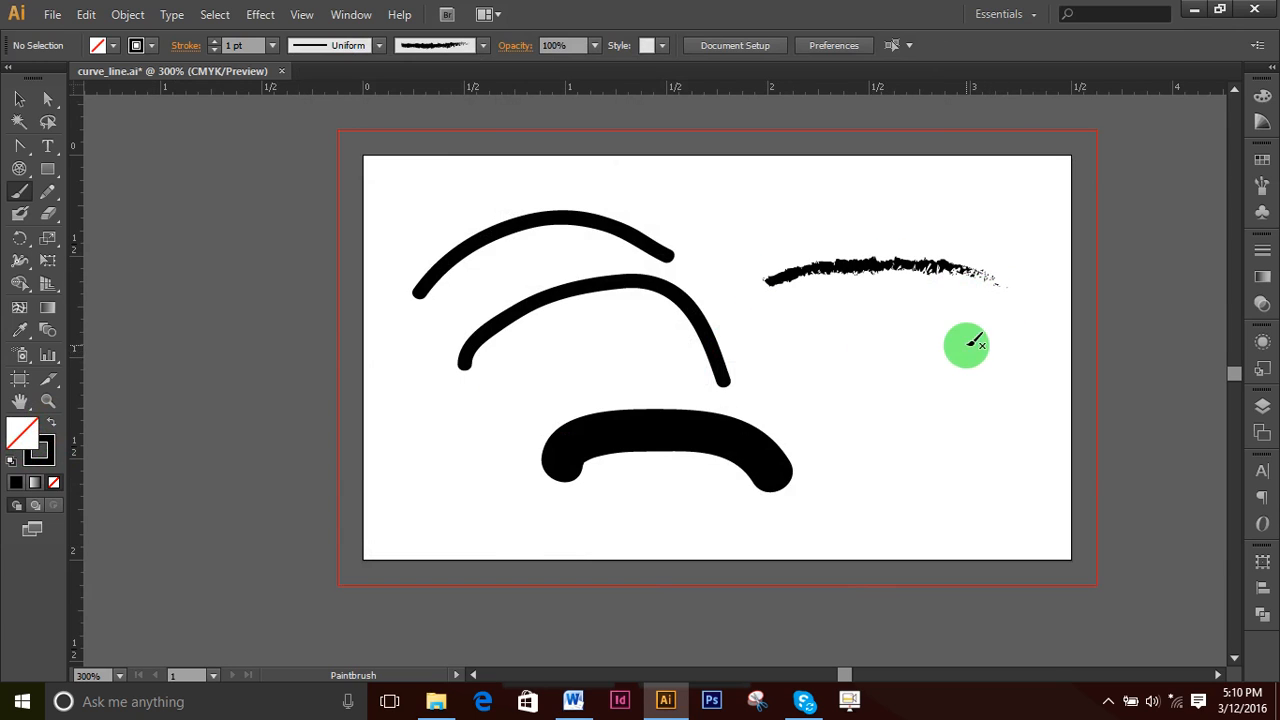
mouse_move(812, 416)
mouse_down()
mouse_move(899, 381)
mouse_move(1078, 393)
mouse_up()
drag(1041, 446, 893, 512)
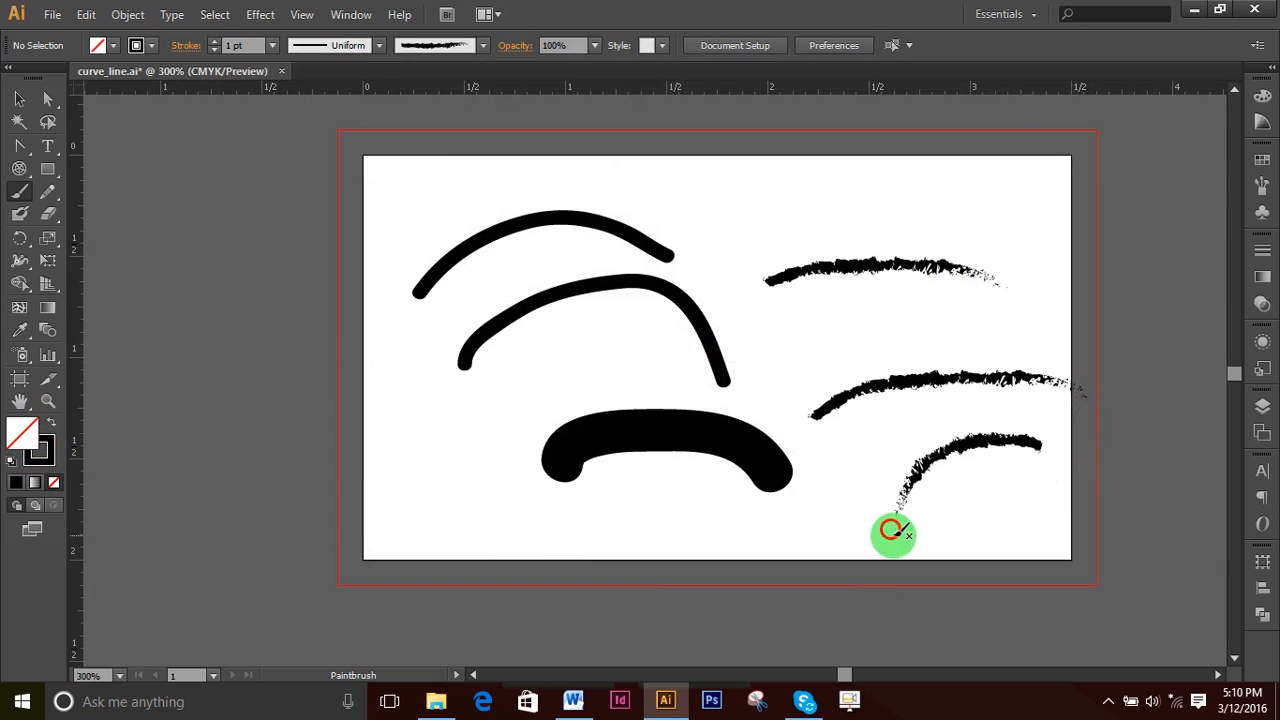
- Paint a long flat arch above the rough strokes with the Blob Brush and select the strokes to inspect their outlines
click(22, 102)
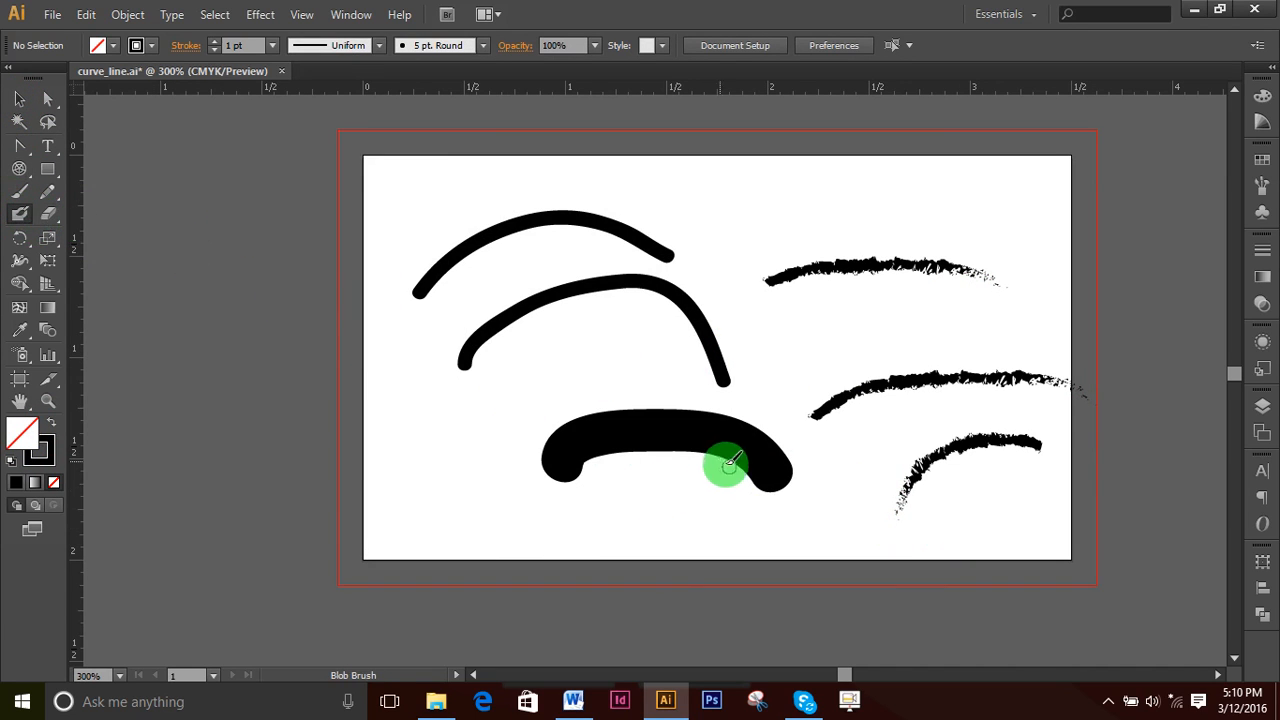
mouse_move(734, 217)
mouse_down()
mouse_move(888, 194)
mouse_move(1030, 212)
mouse_up()
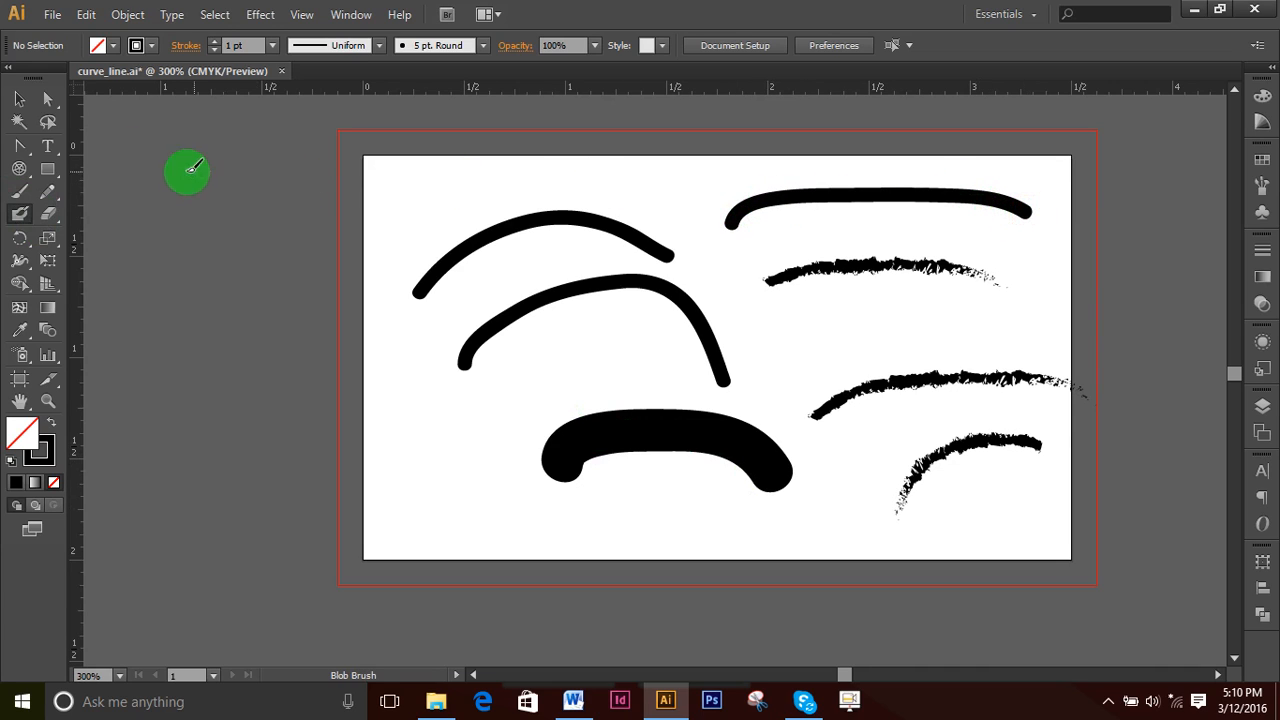
click(31, 100)
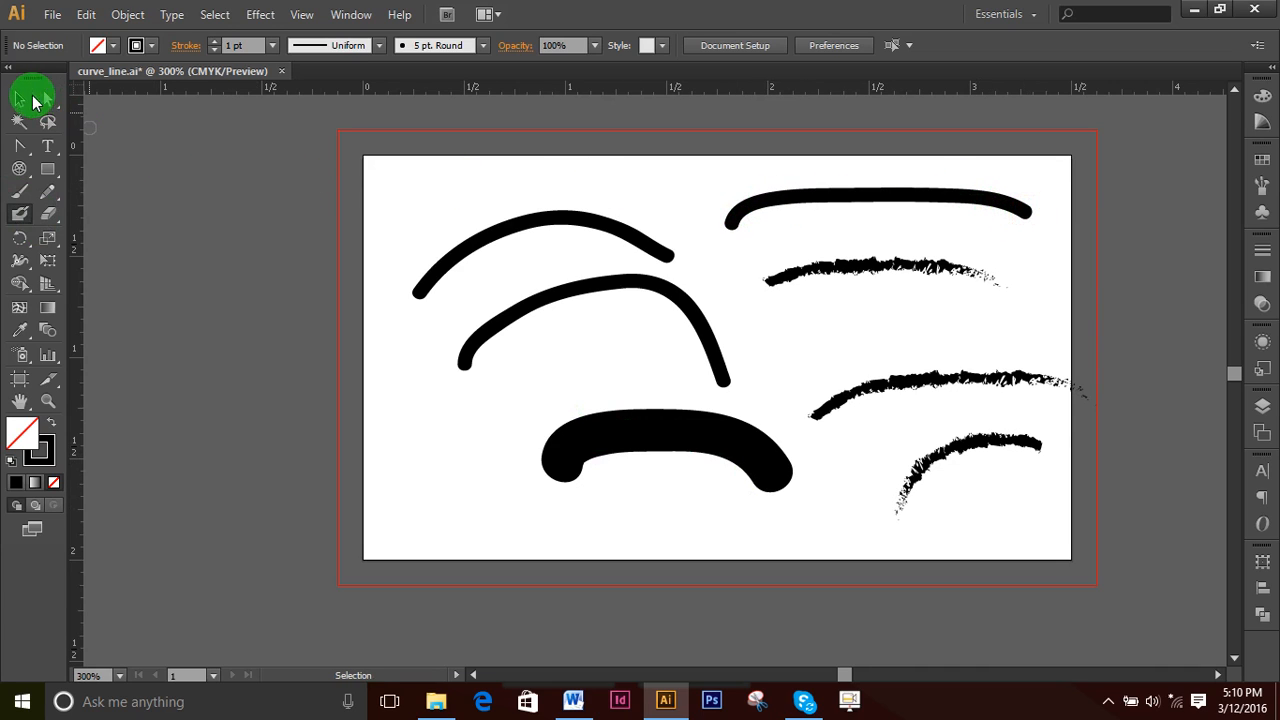
click(873, 201)
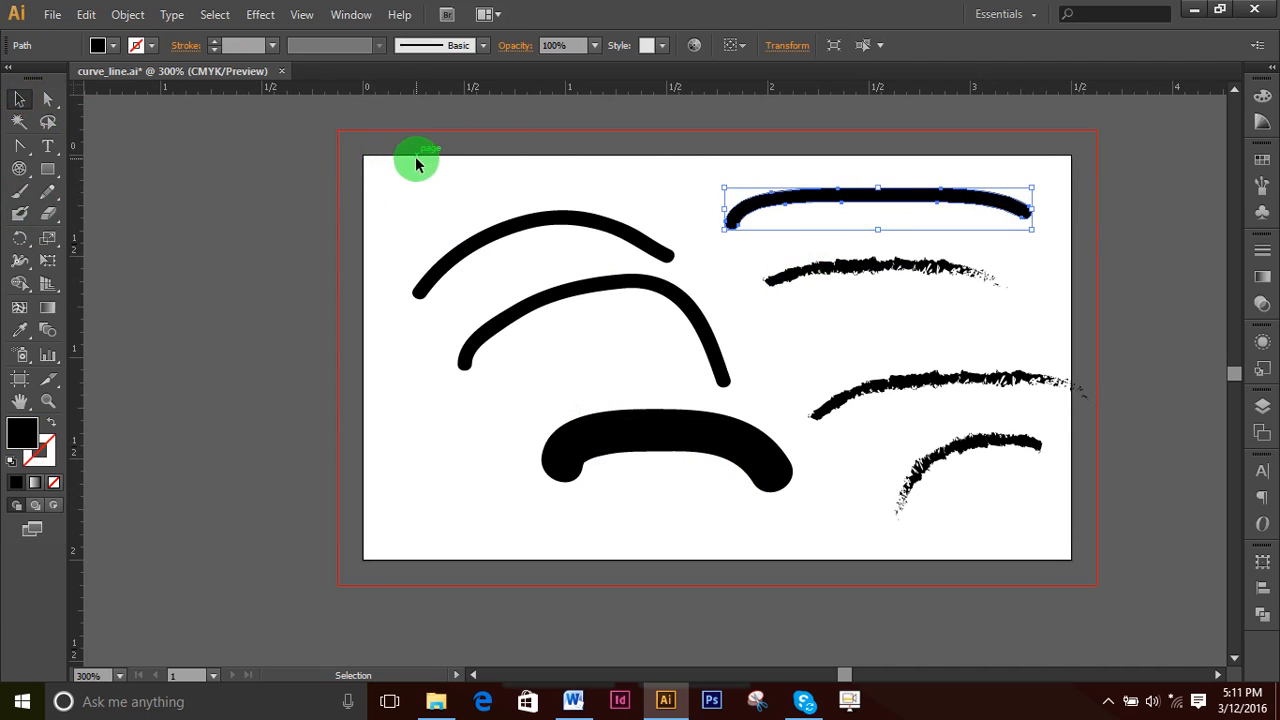
drag(418, 152, 1041, 494)
click(1168, 280)
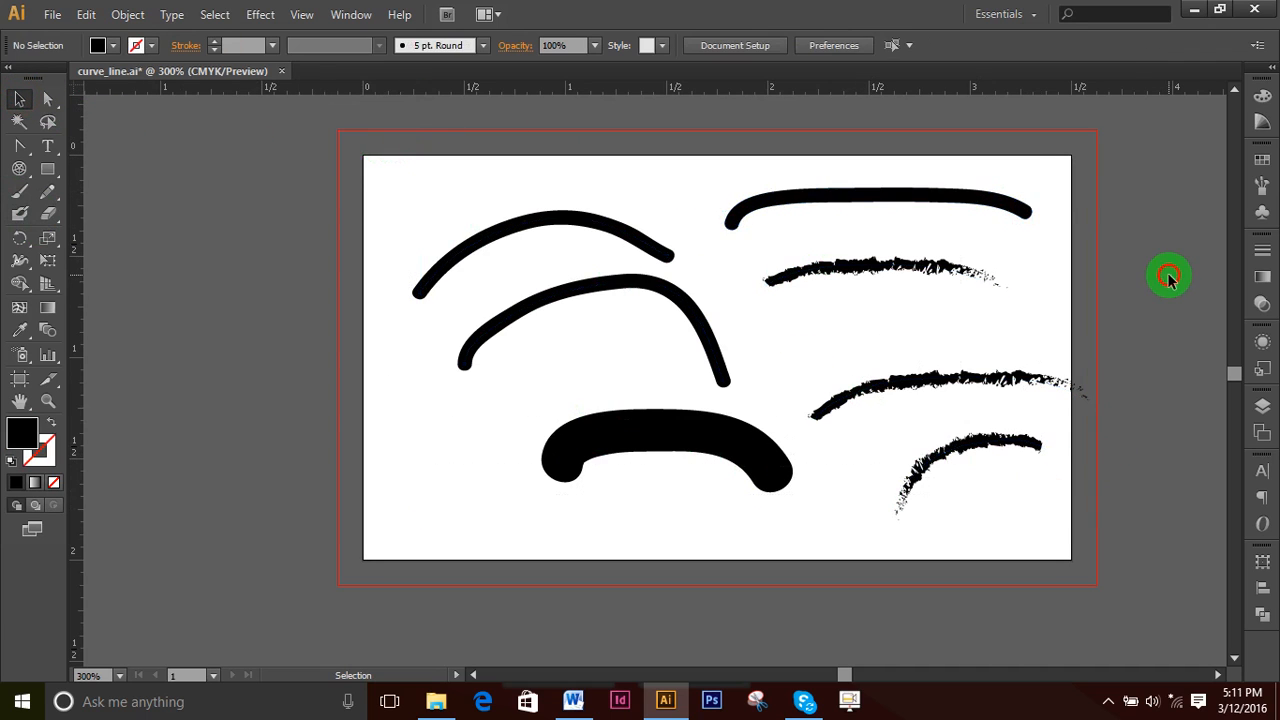
- Paint a rough oval loop across the artboard's upper-left edge with the Paintbrush and select it to inspect its path
click(886, 262)
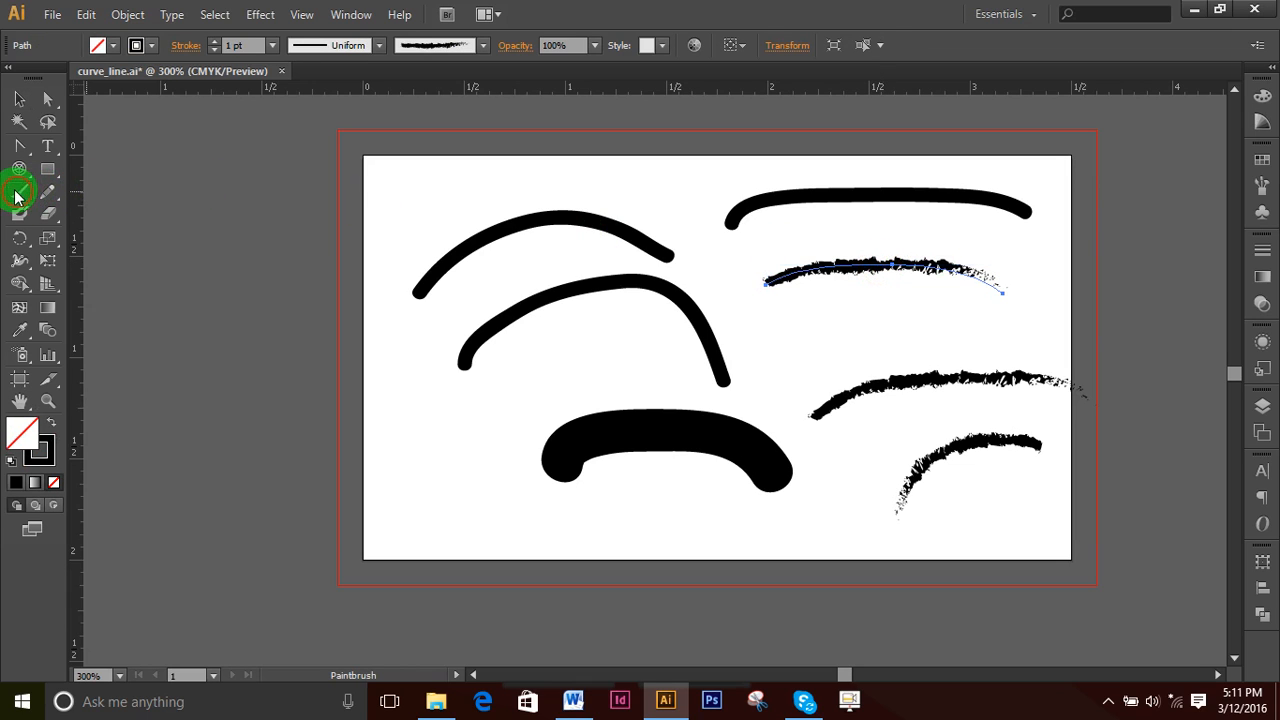
mouse_move(410, 186)
mouse_down()
mouse_move(269, 238)
mouse_move(405, 205)
mouse_up()
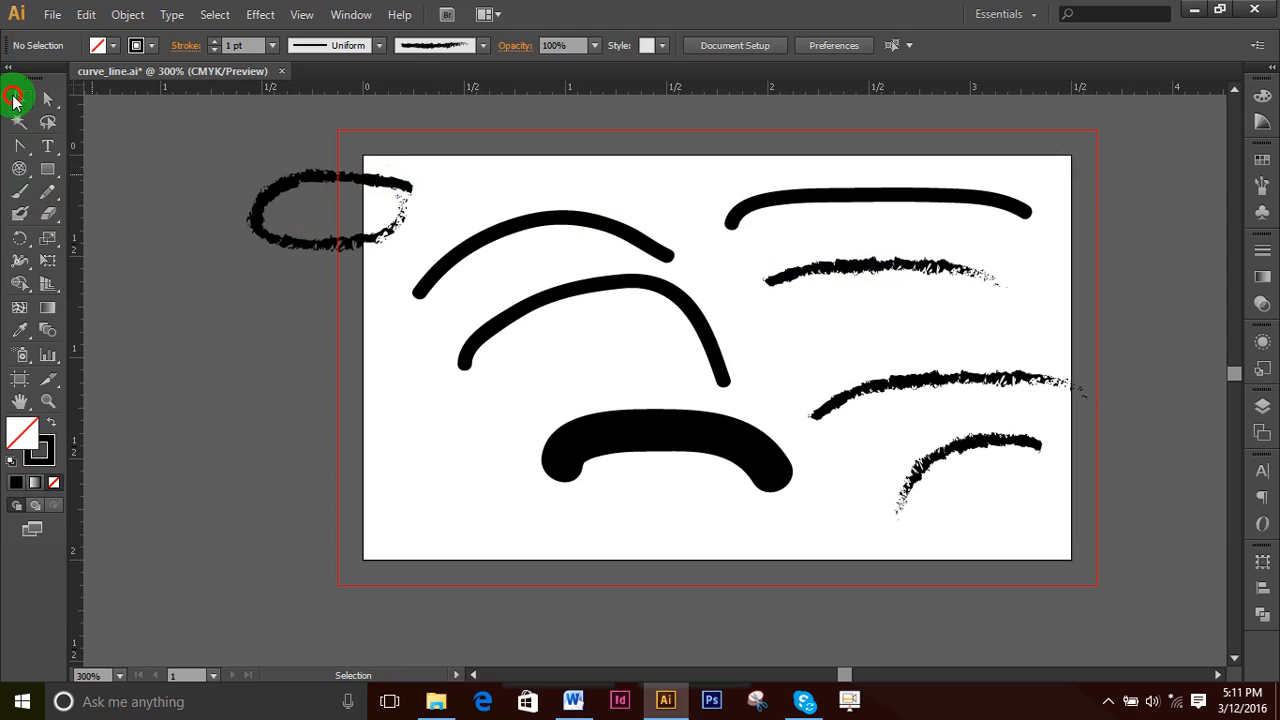
click(334, 177)
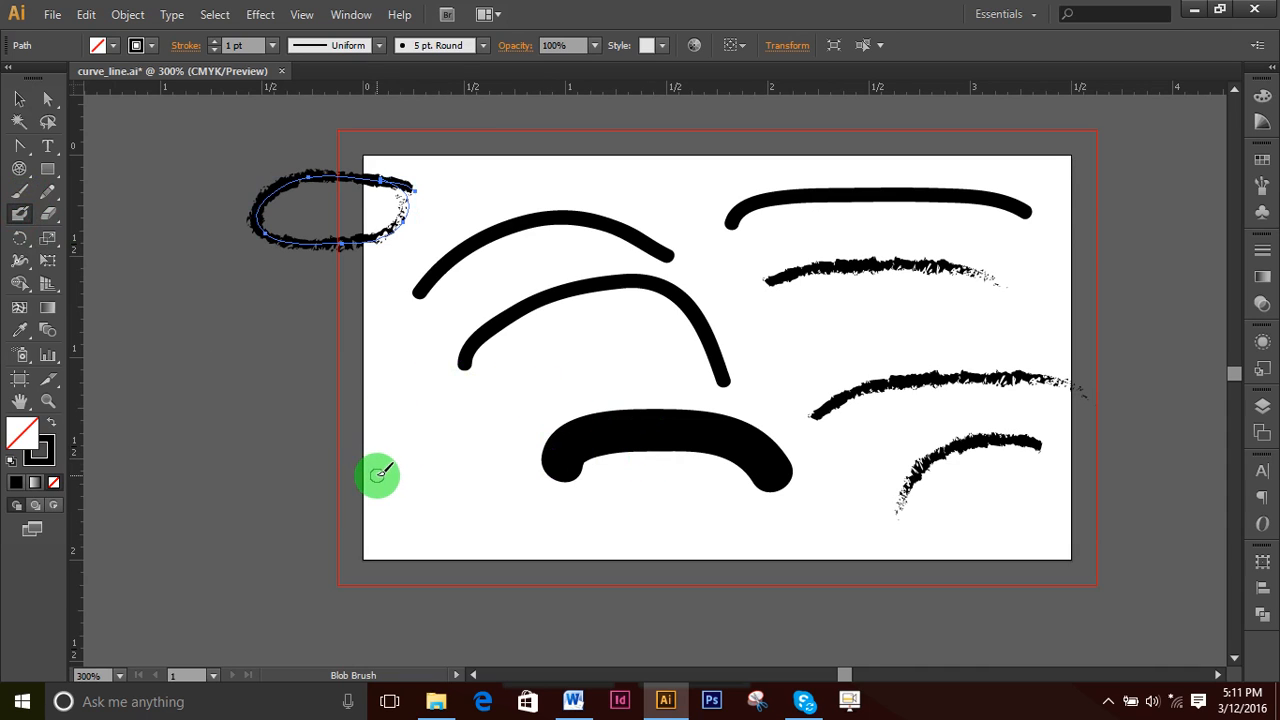
- Paint a spiral in the artboard's lower-left corner with the Blob Brush and extend it with an arched branch from its upper curve
mouse_move(378, 475)
mouse_down()
mouse_move(494, 427)
mouse_move(448, 515)
mouse_move(449, 482)
mouse_up()
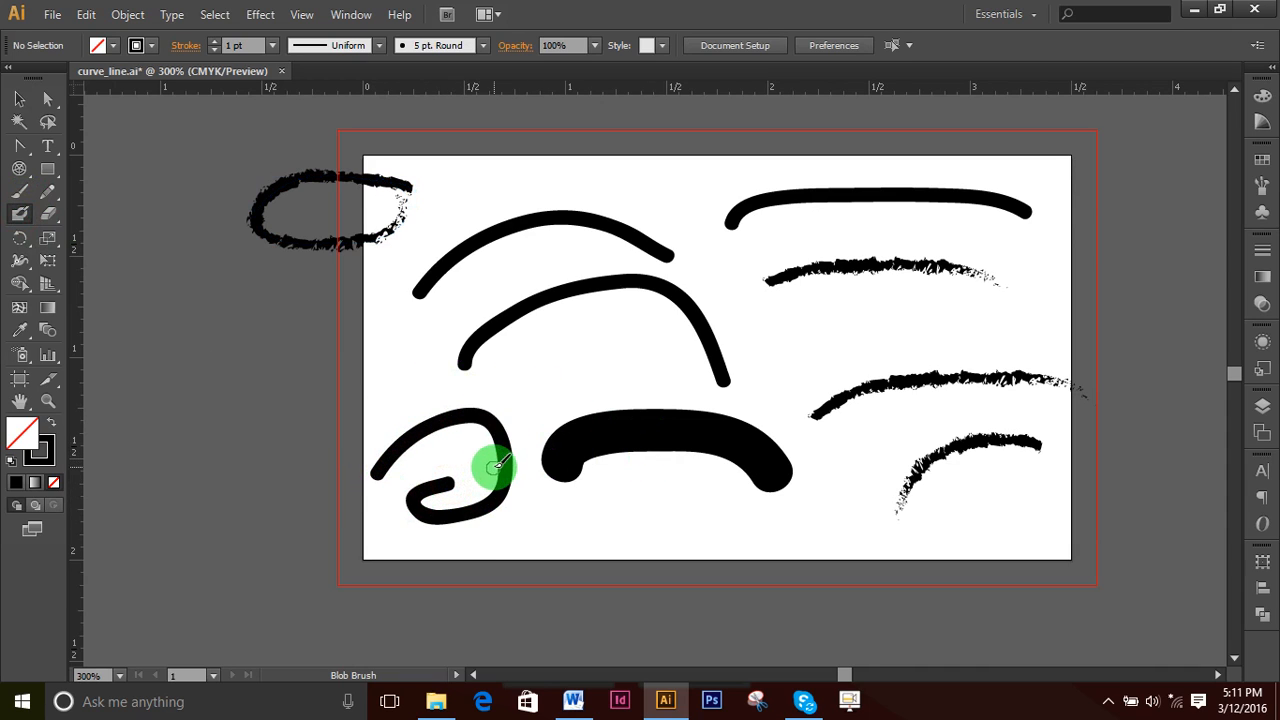
click(18, 98)
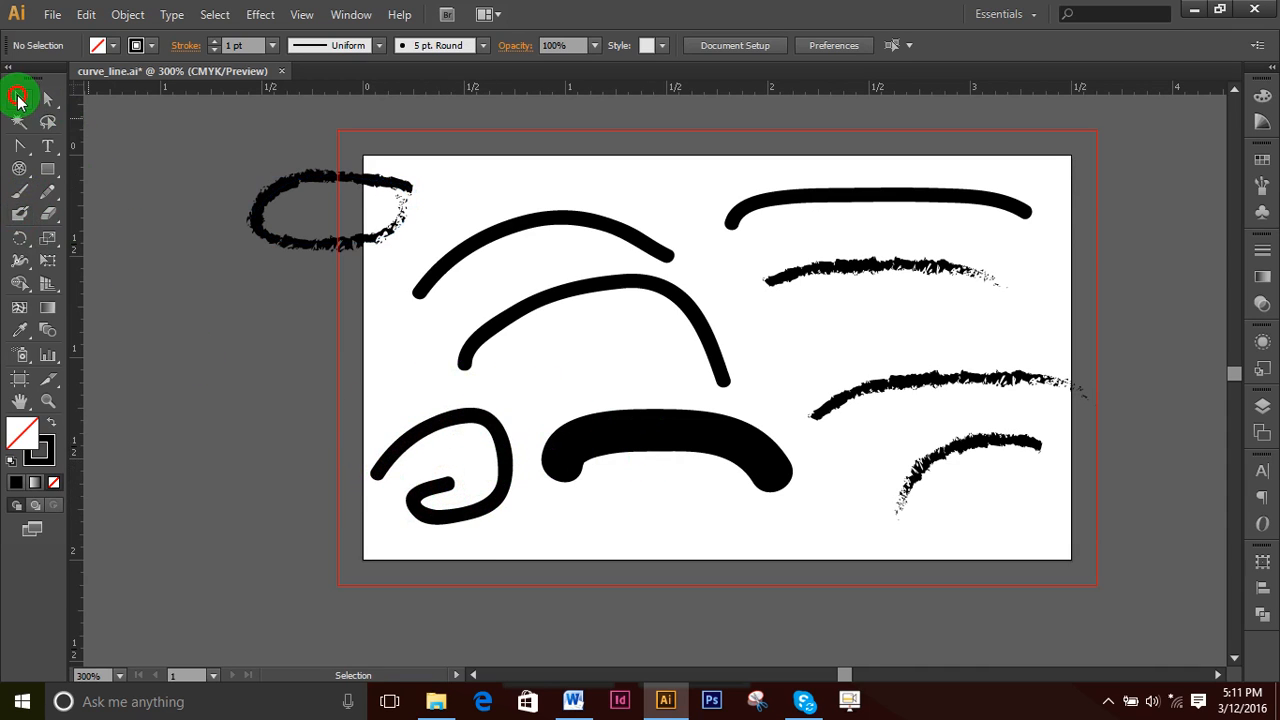
click(492, 459)
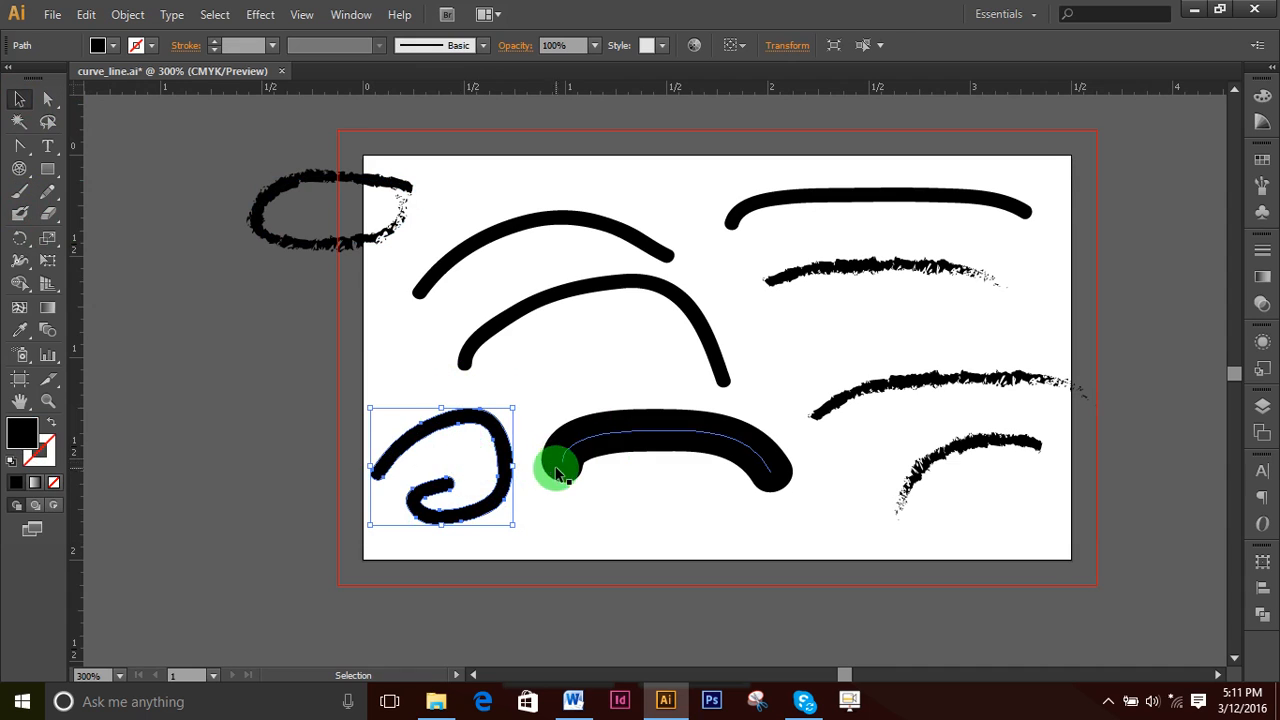
click(22, 214)
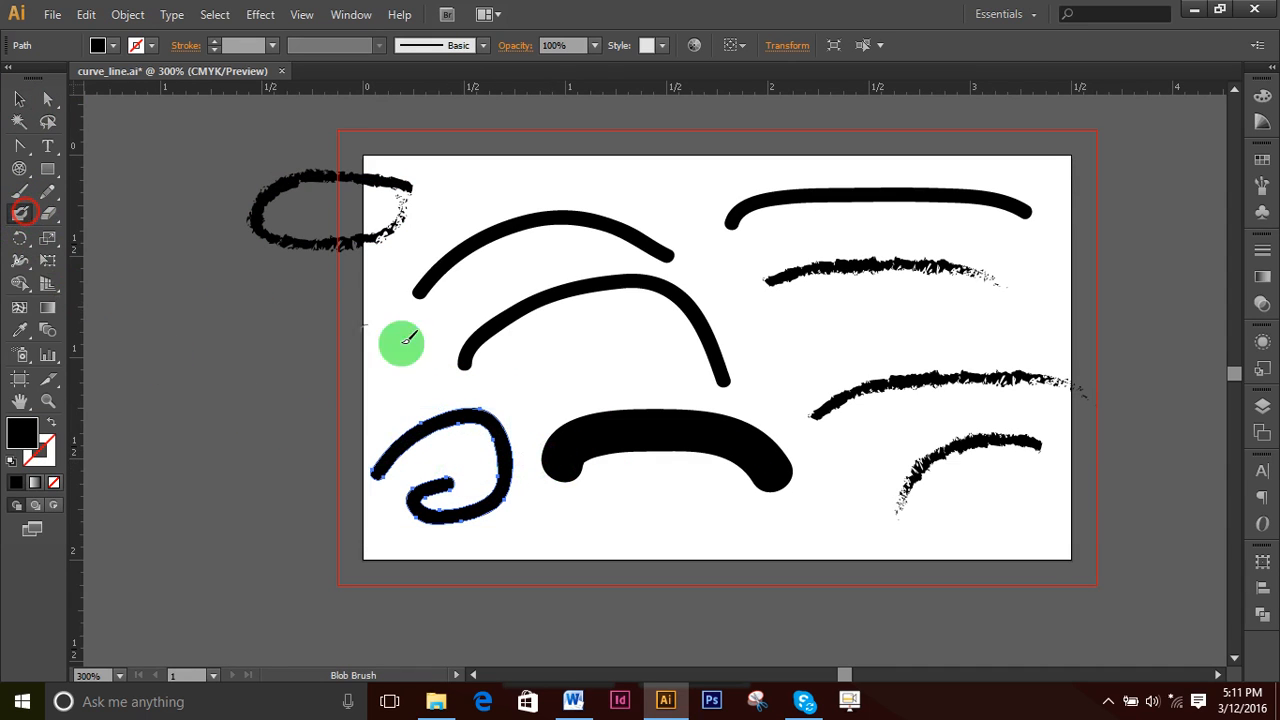
mouse_move(495, 412)
mouse_down()
mouse_move(540, 377)
mouse_move(645, 375)
mouse_up()
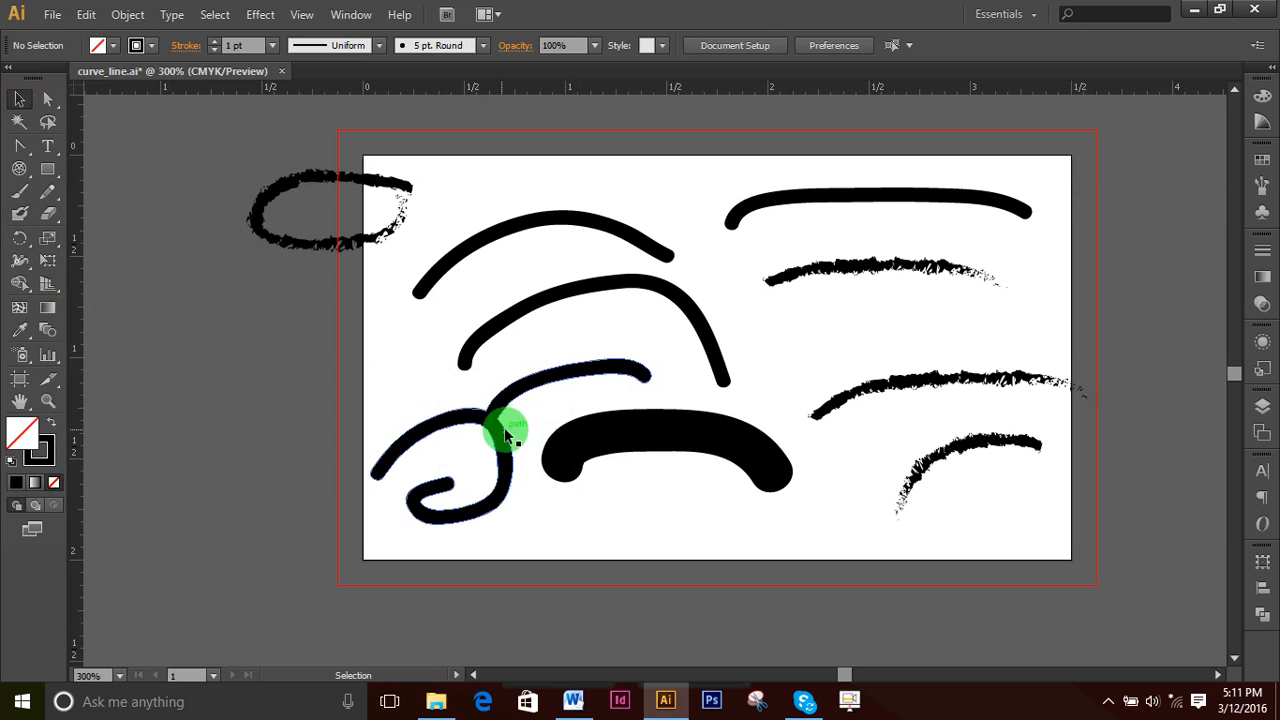
- Select the spiral with its arched branch to inspect its outline, and deselect it
click(504, 427)
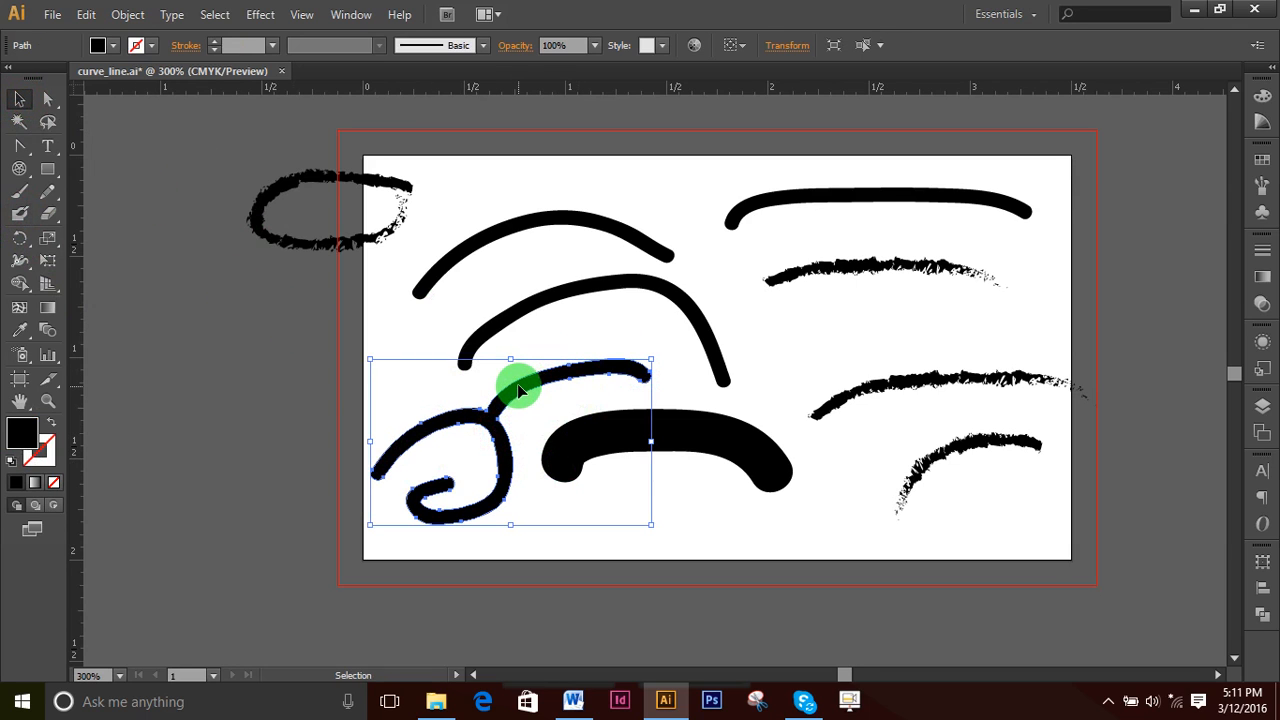
click(673, 397)
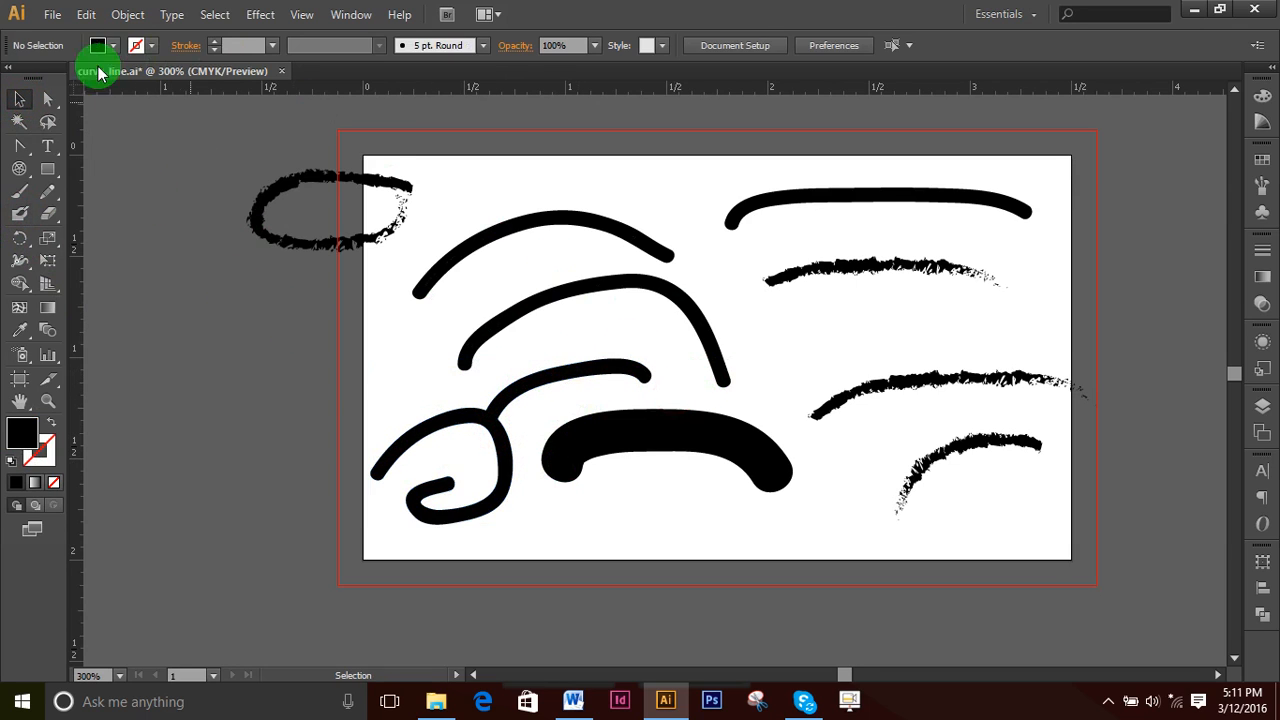
- Paint two separate arches along the artboard's upper edge with the Blob Brush and select them to check their outlines
click(20, 210)
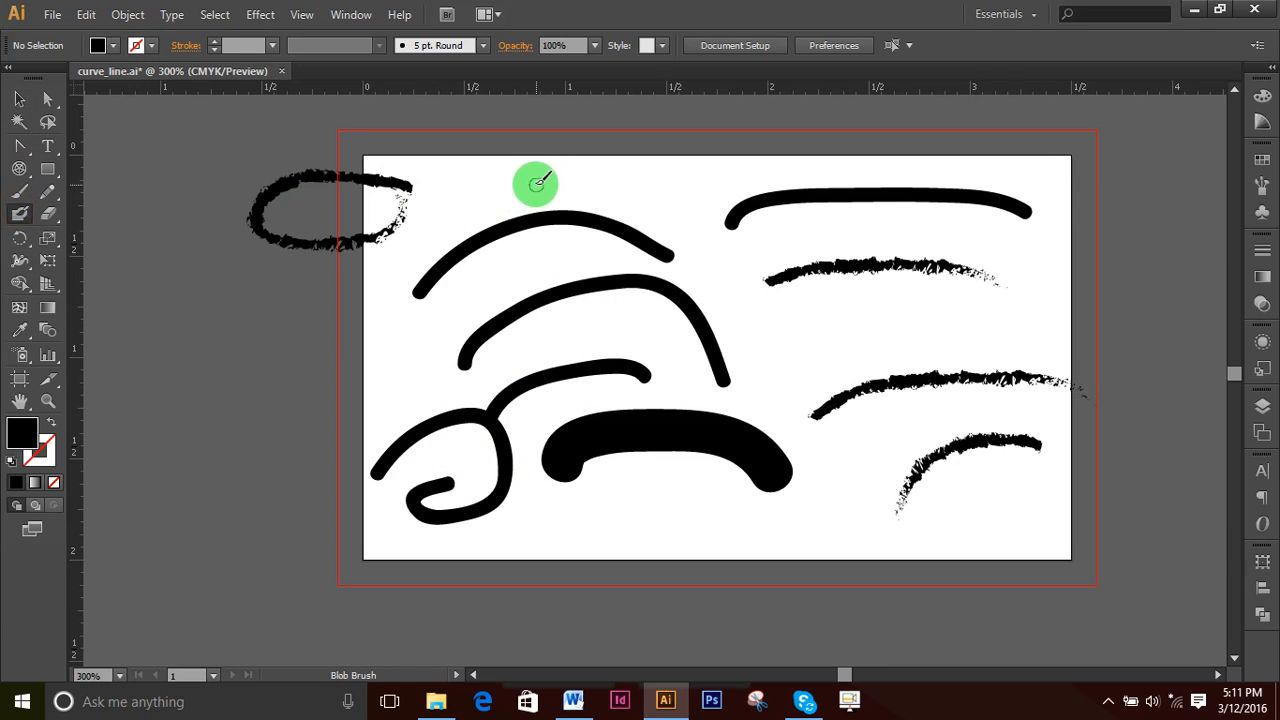
mouse_move(531, 183)
mouse_down()
mouse_move(627, 154)
mouse_move(700, 179)
mouse_up()
mouse_move(838, 162)
mouse_down()
mouse_move(961, 151)
mouse_move(1040, 170)
mouse_up()
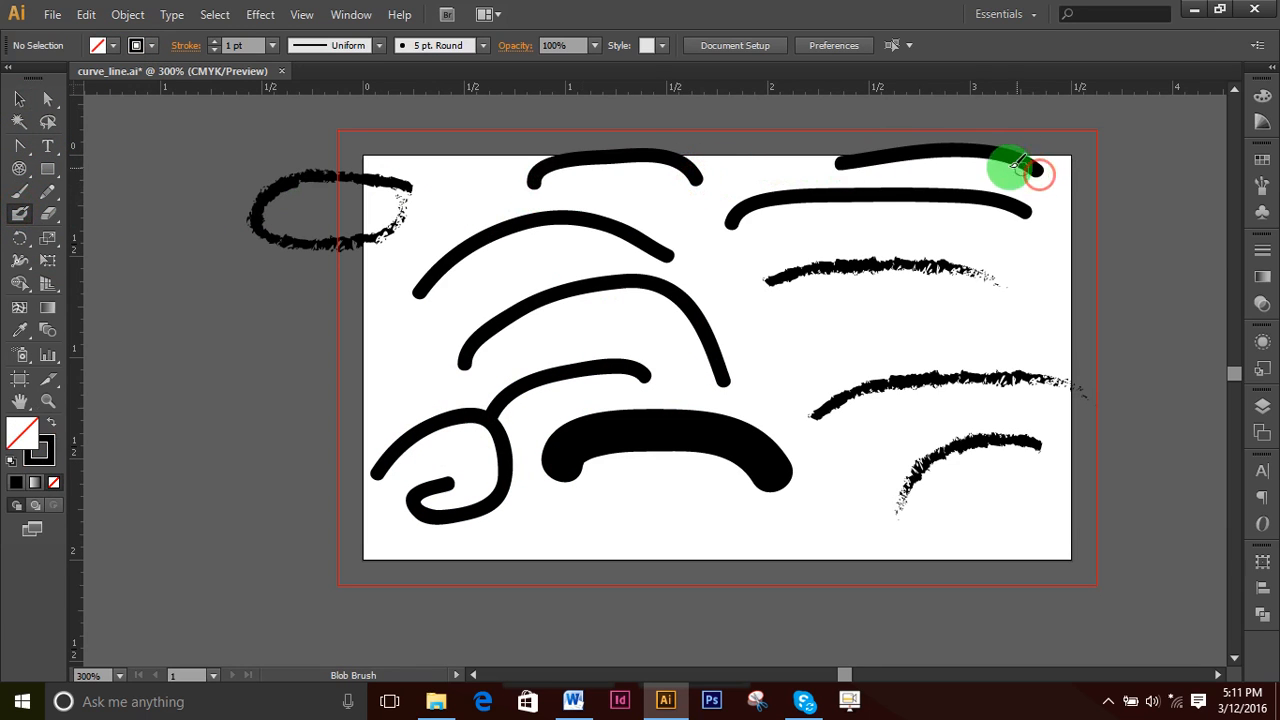
click(18, 98)
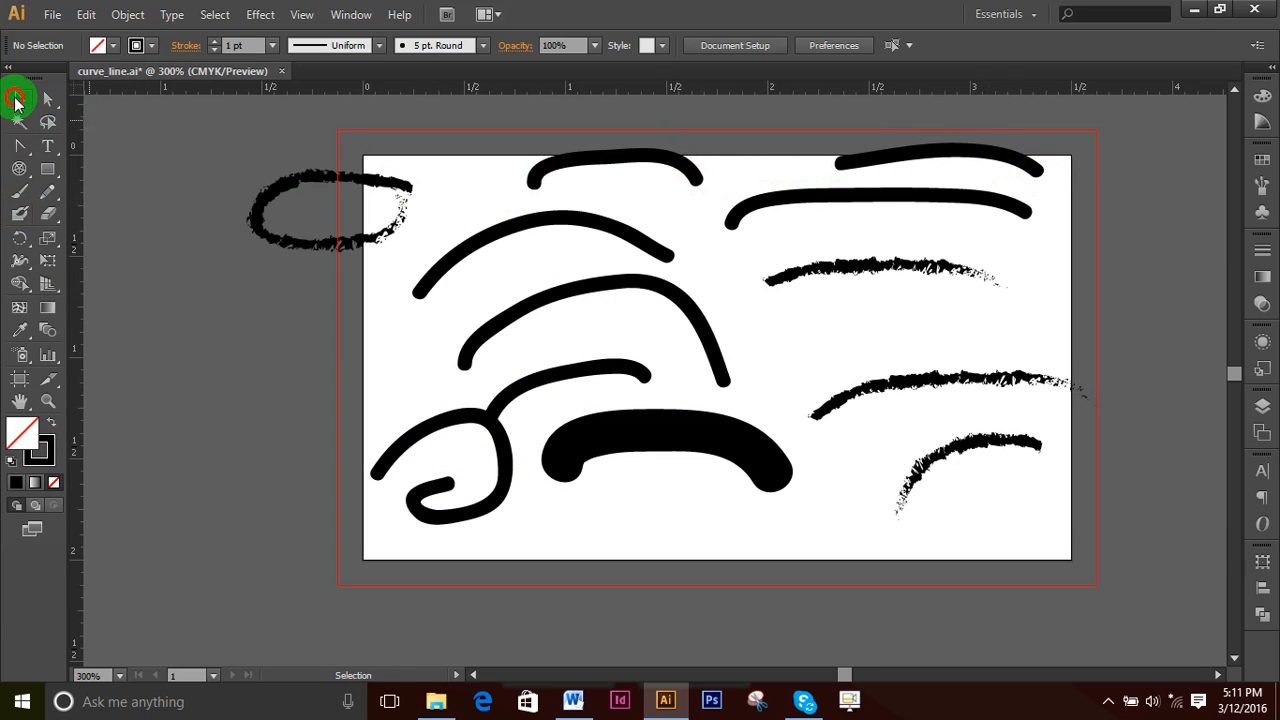
click(661, 163)
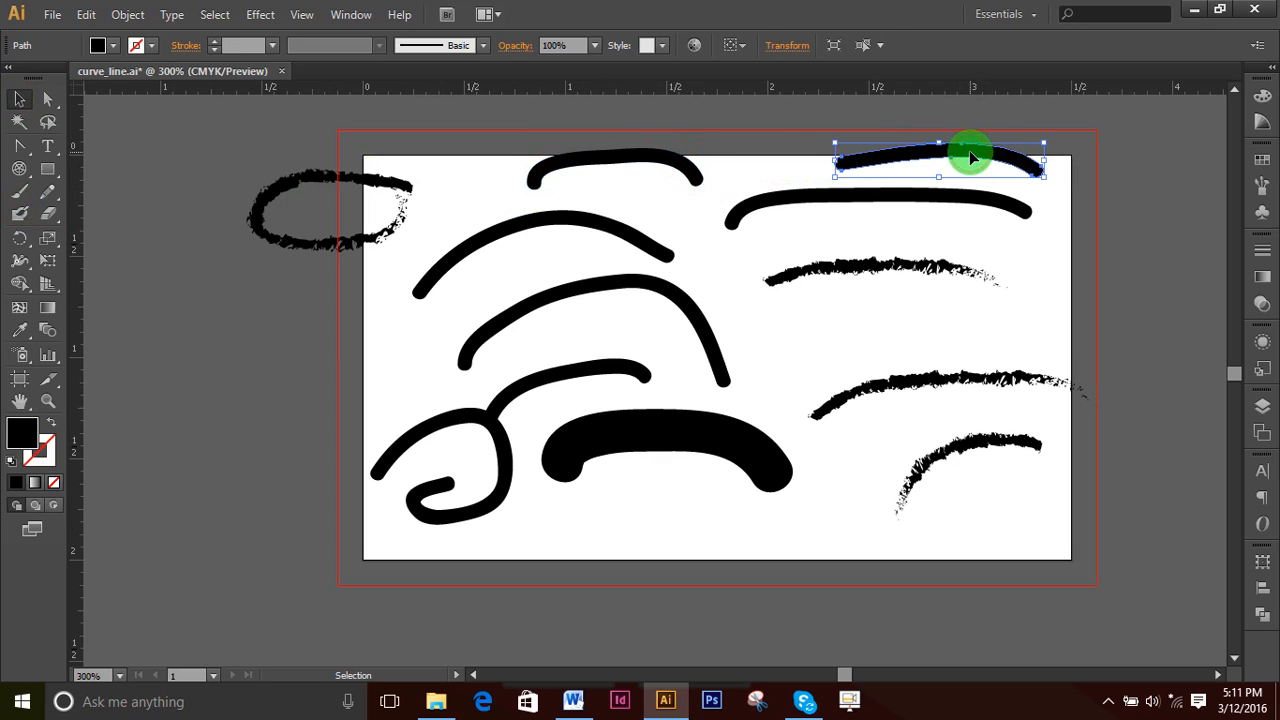
click(757, 157)
- Bridge the gap between the two upper arches with a Blob Brush stroke and shift the joined shape slightly down and right
click(18, 215)
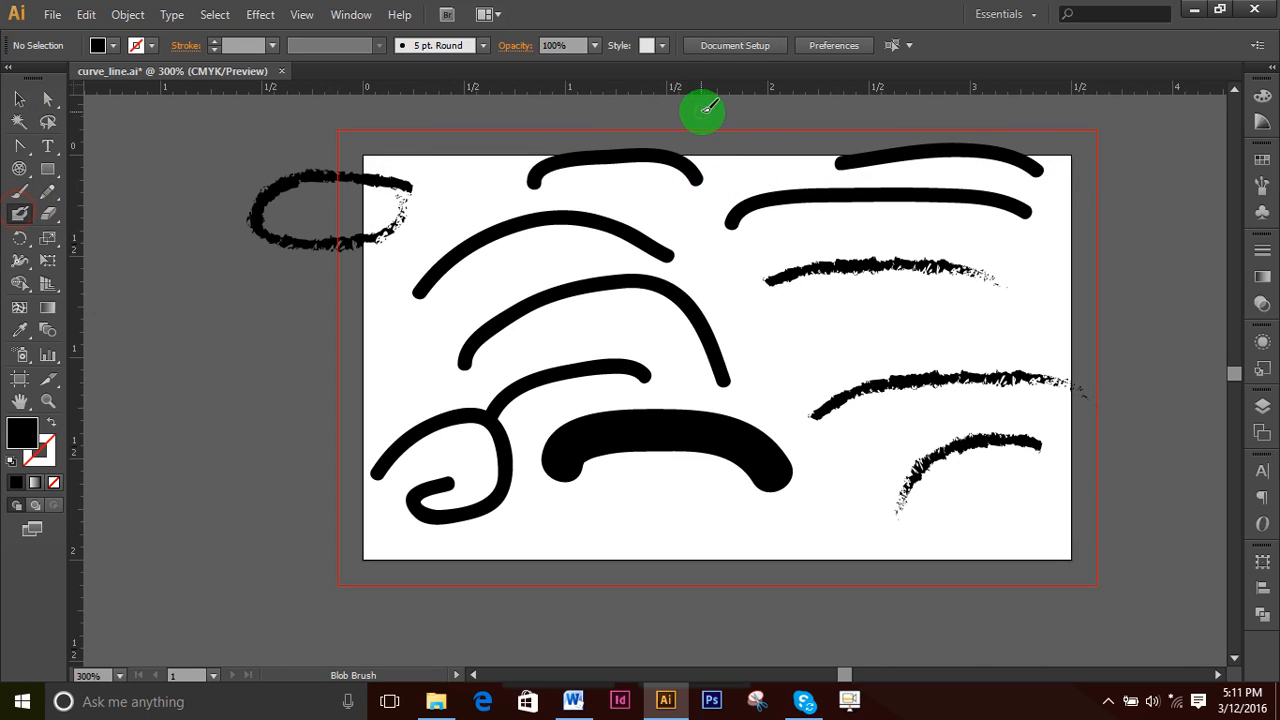
mouse_move(690, 179)
mouse_down()
mouse_move(739, 161)
mouse_move(849, 151)
mouse_up()
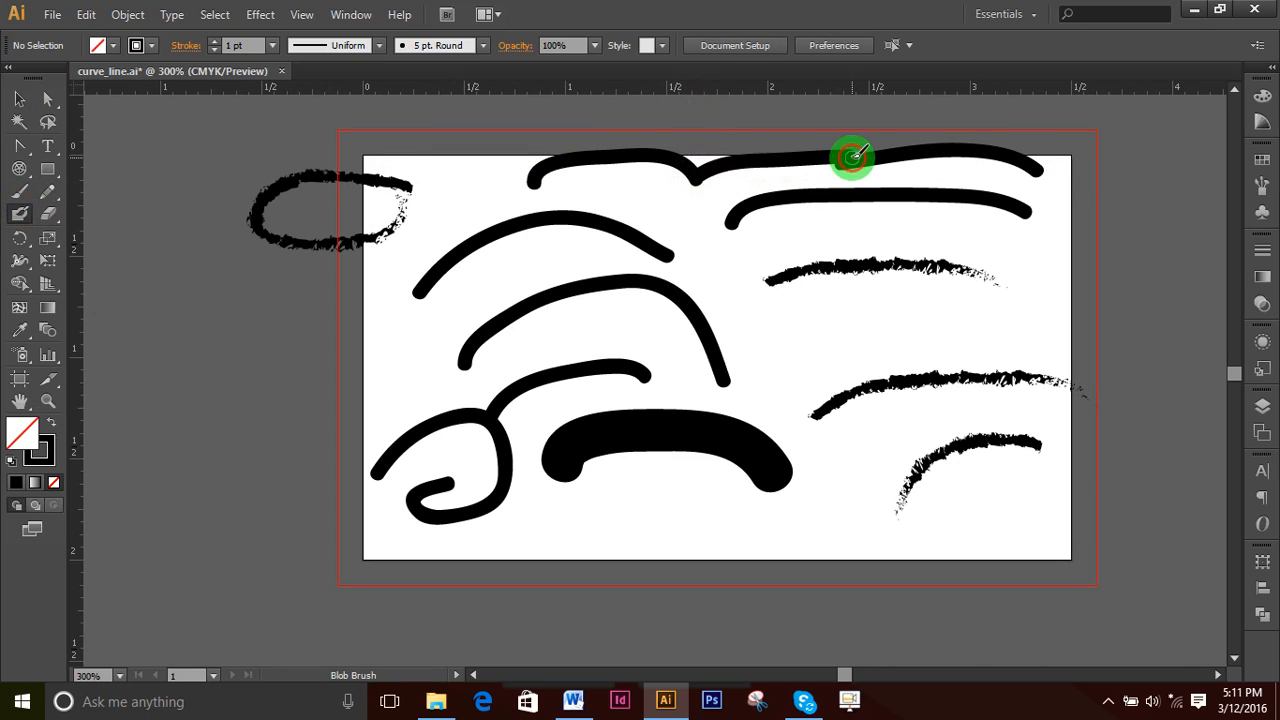
click(18, 98)
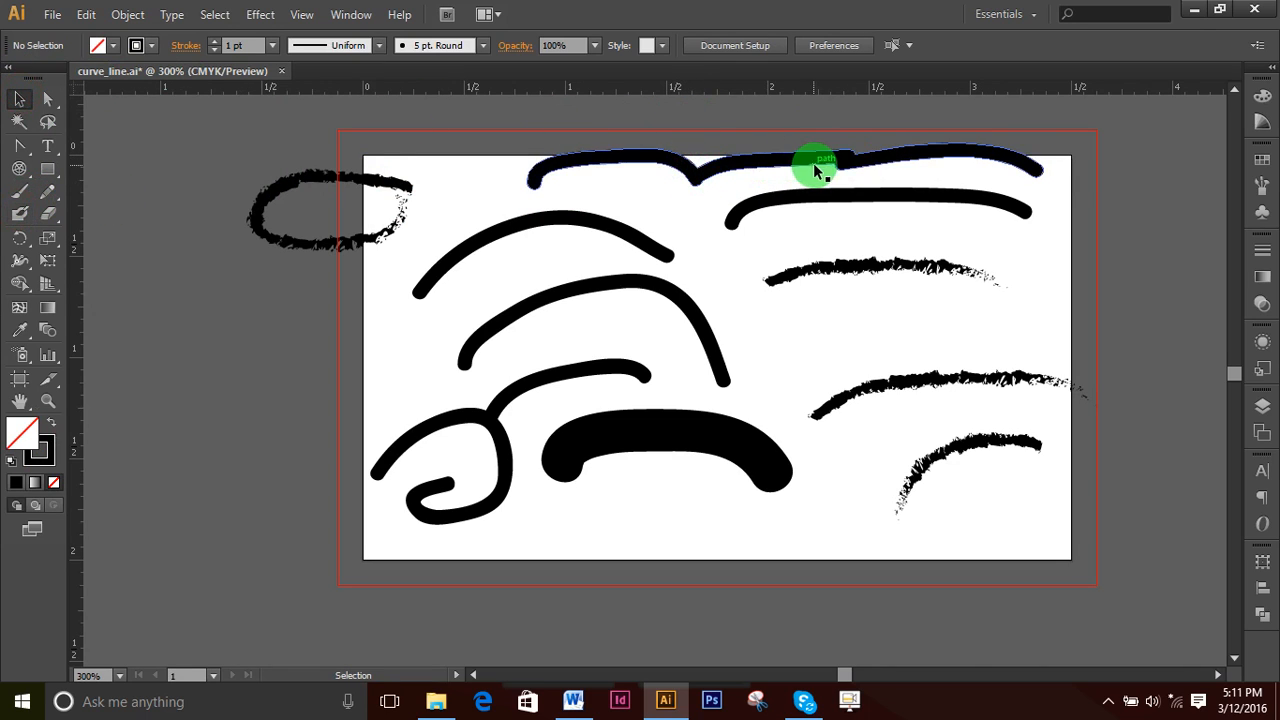
click(821, 160)
mouse_move(903, 165)
mouse_down()
mouse_move(960, 166)
mouse_move(933, 170)
mouse_up()
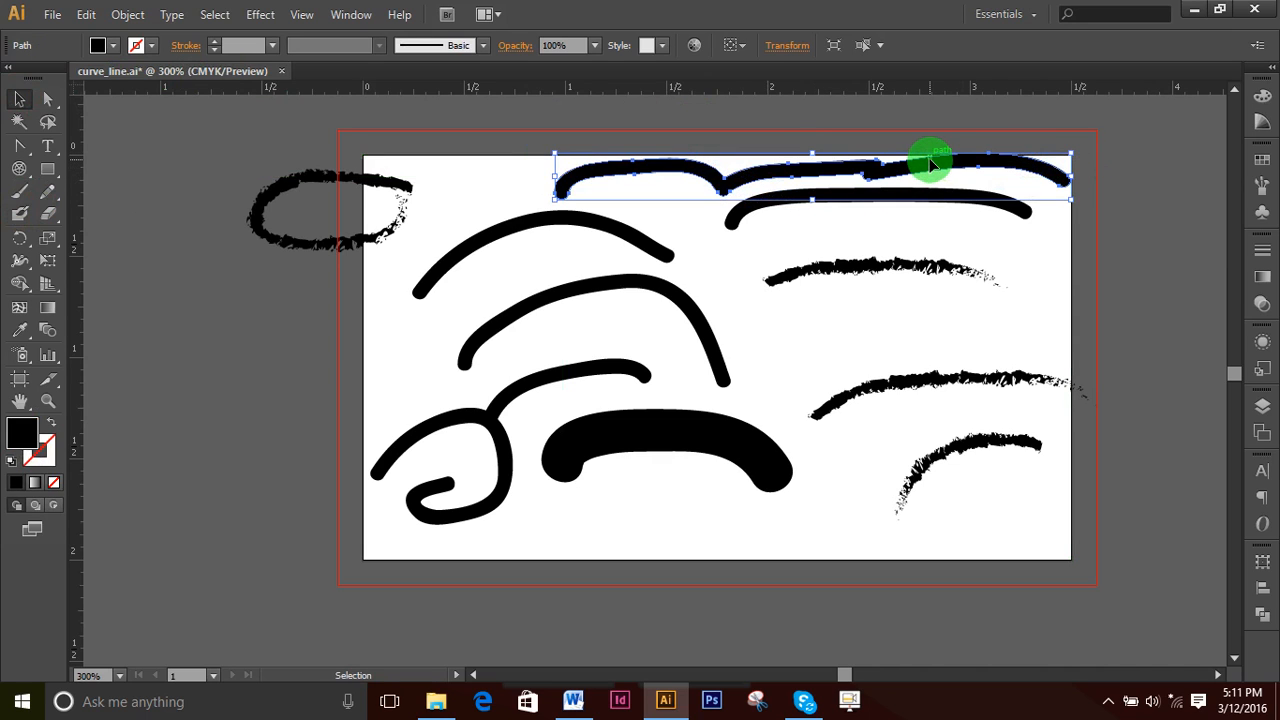
- Delete all the brush strokes from the artboard and activate the Blob Brush
drag(1106, 132, 229, 558)
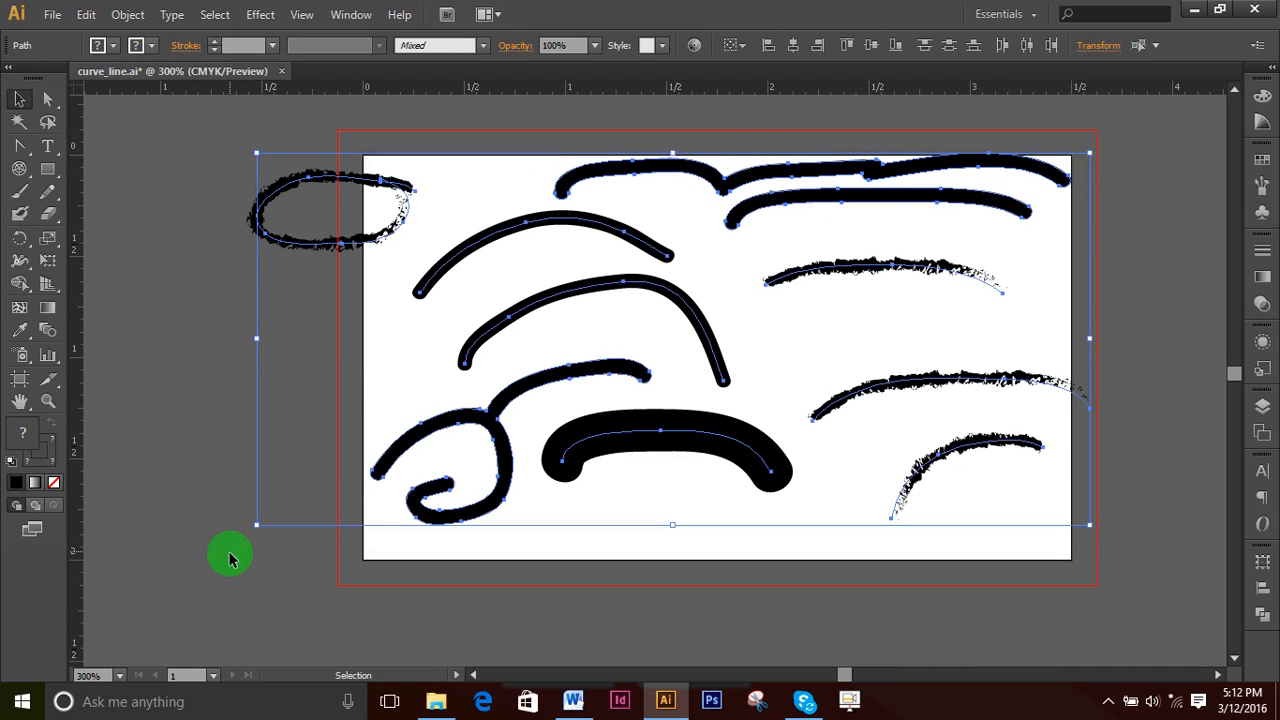
key(Delete)
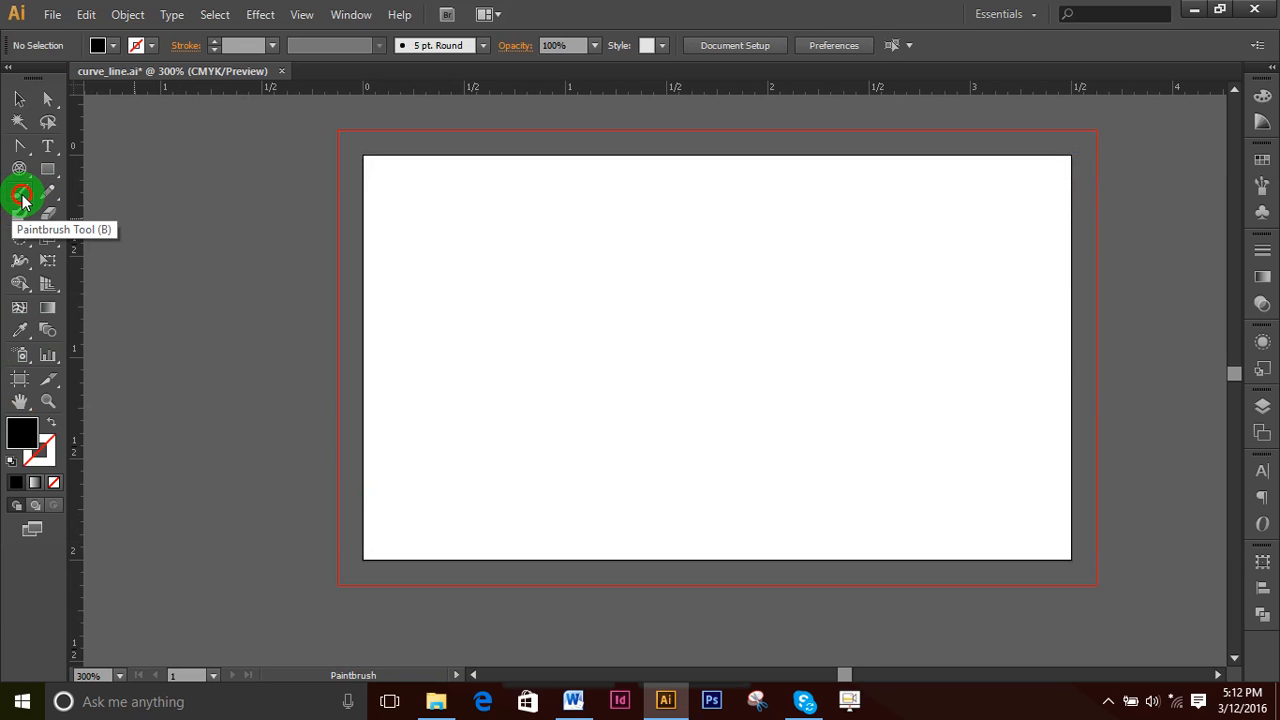
click(20, 213)
- Show the document's brushes, open the Arrows_Special brush library and place it just below the Brushes panel
click(305, 14)
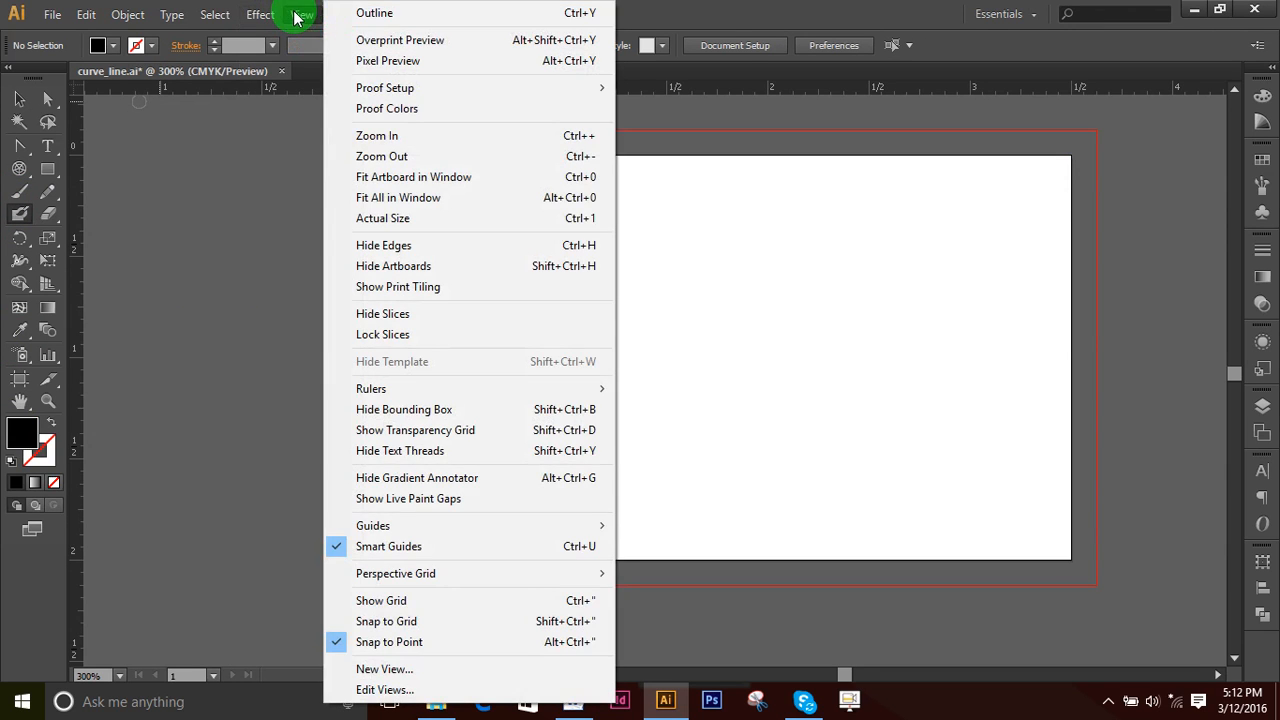
click(300, 14)
click(348, 14)
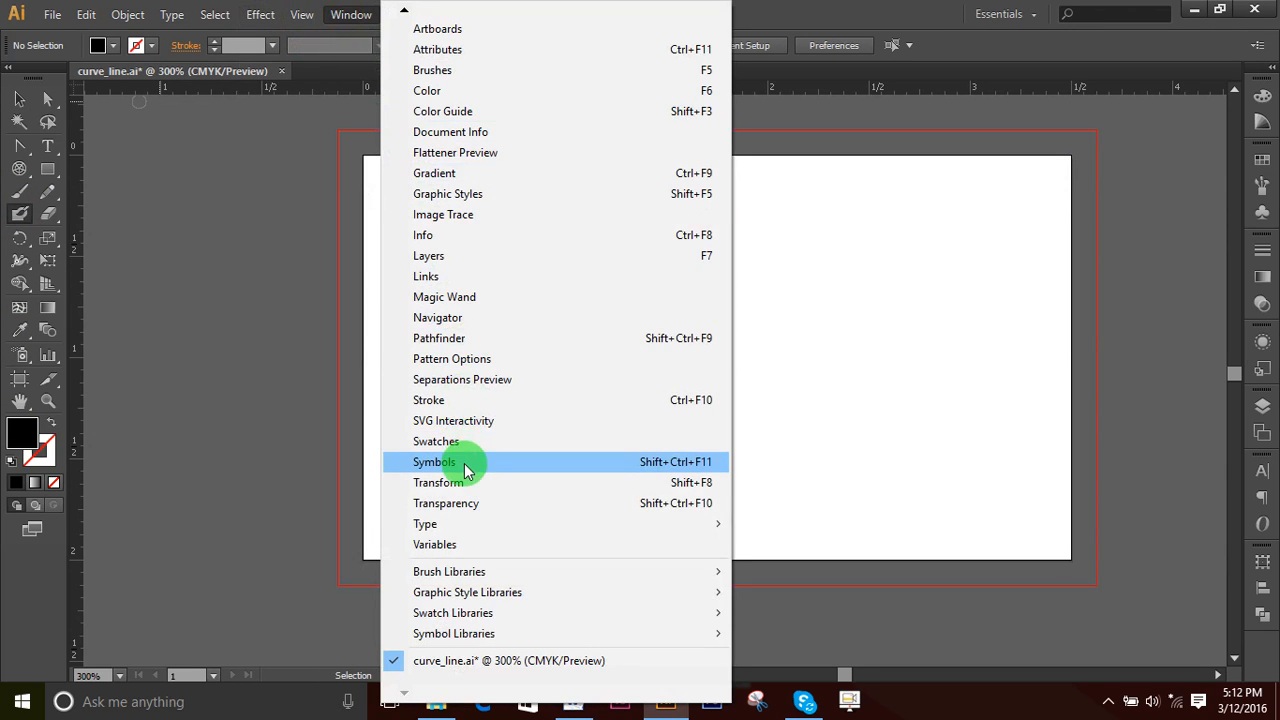
click(1265, 185)
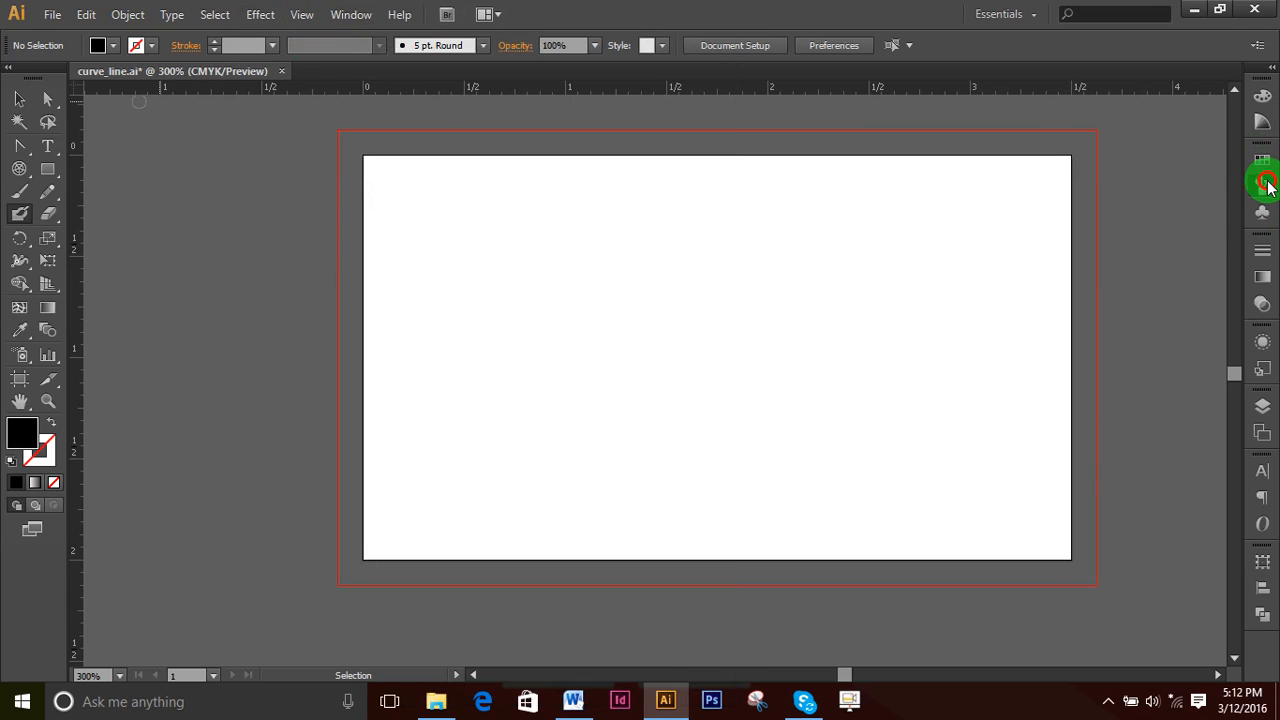
scroll(1165, 180, down, 3)
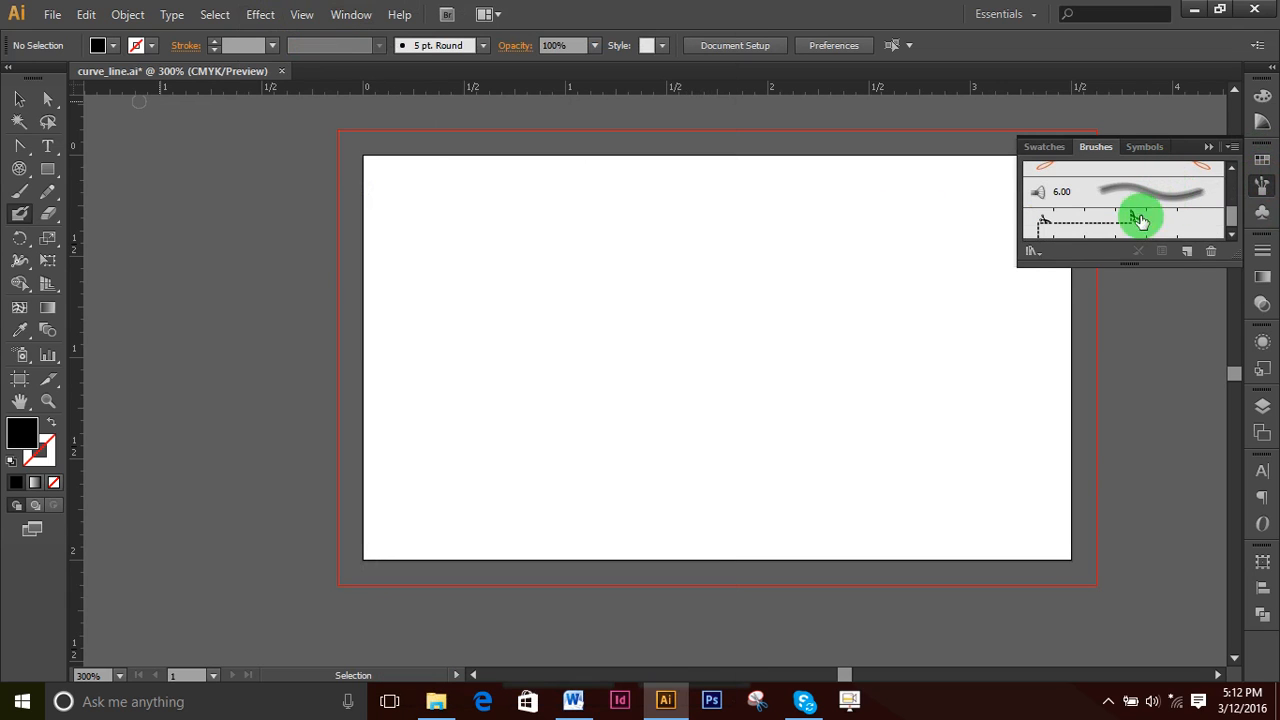
click(1038, 258)
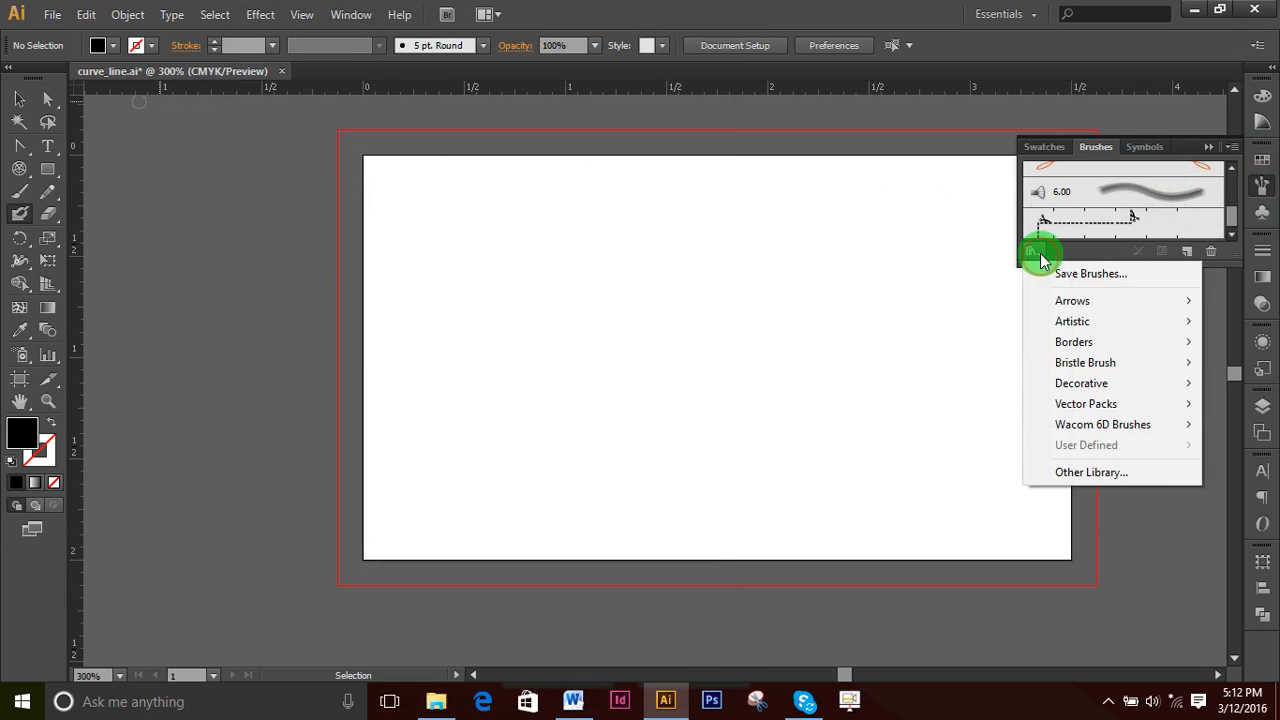
click(1105, 312)
click(927, 301)
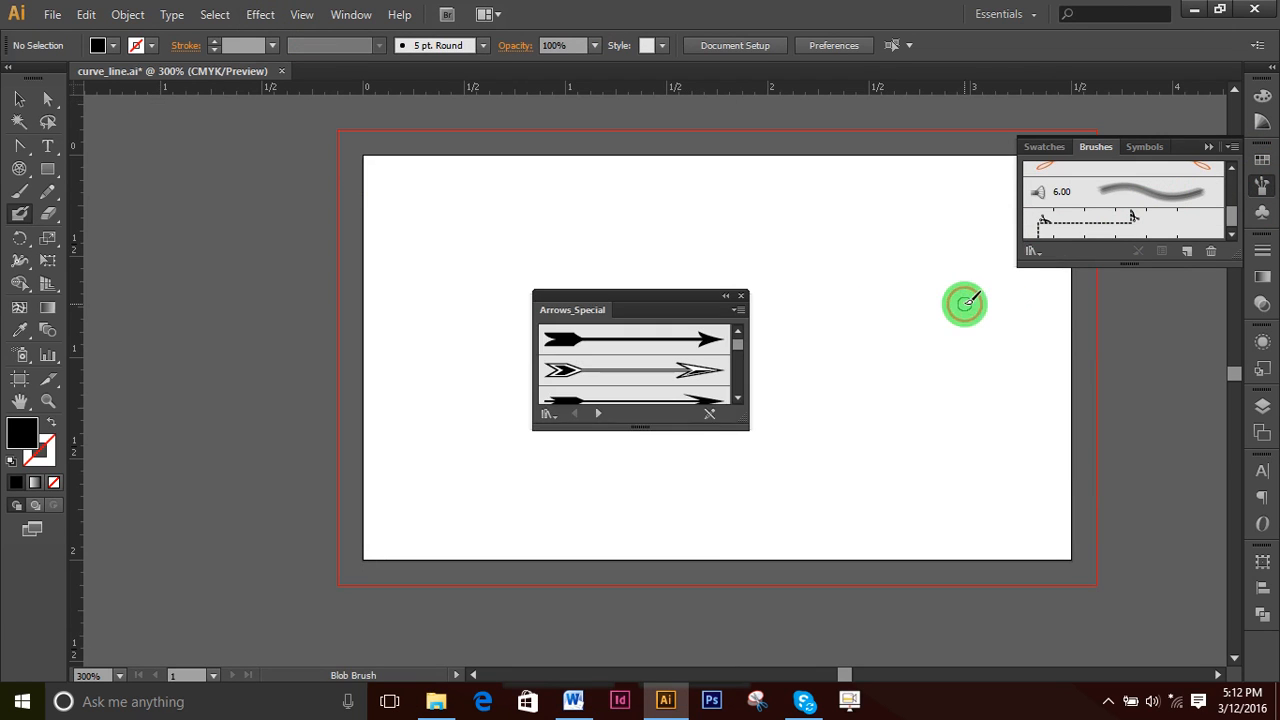
drag(634, 298, 1082, 292)
- Browse the brush libraries from Arrows_Special through the artistic and border sets up to Borders_Primitive
click(1043, 415)
click(1043, 415)
click(1043, 415)
click(1043, 415)
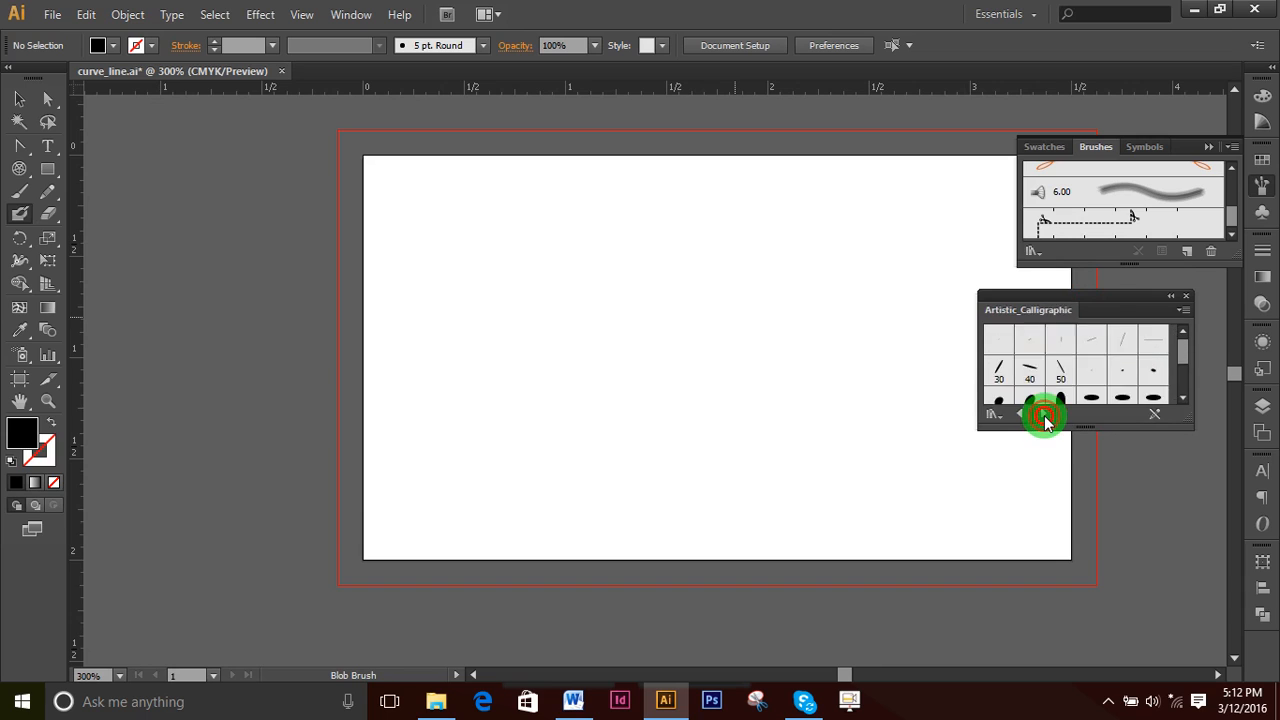
click(1043, 415)
click(1043, 415)
click(1043, 415)
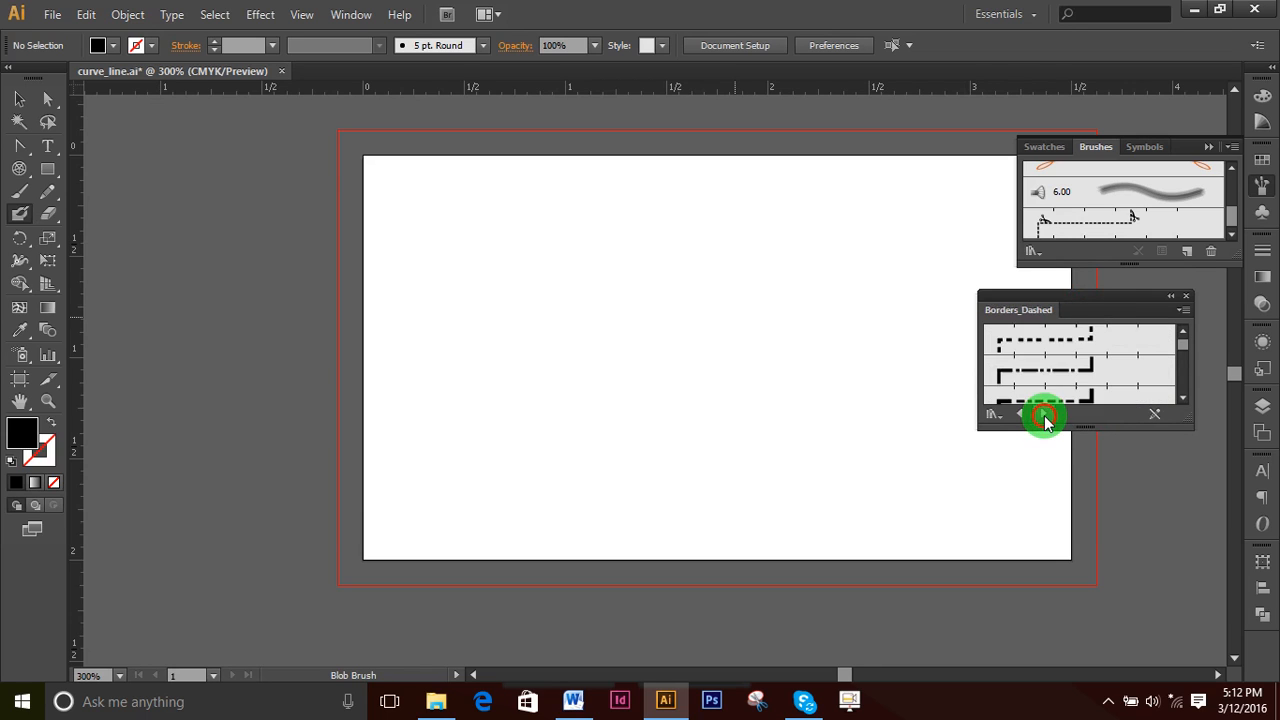
click(1043, 415)
click(1043, 415)
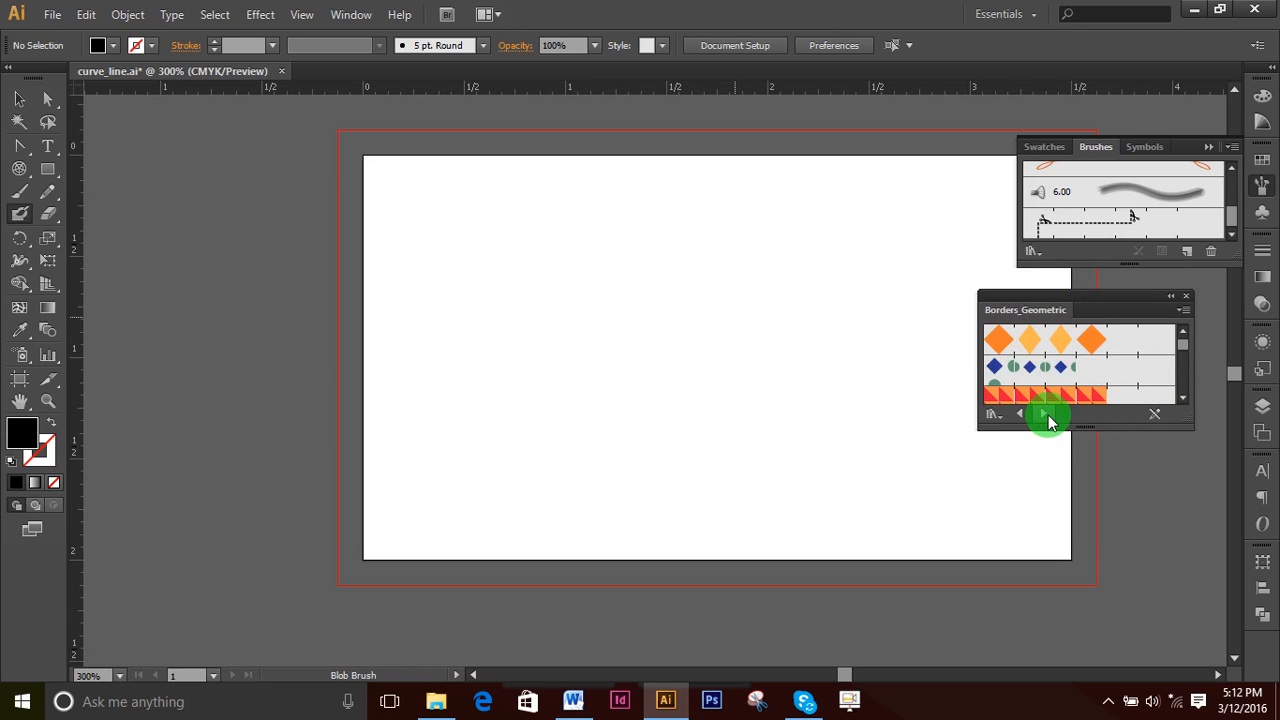
click(1045, 415)
click(1045, 415)
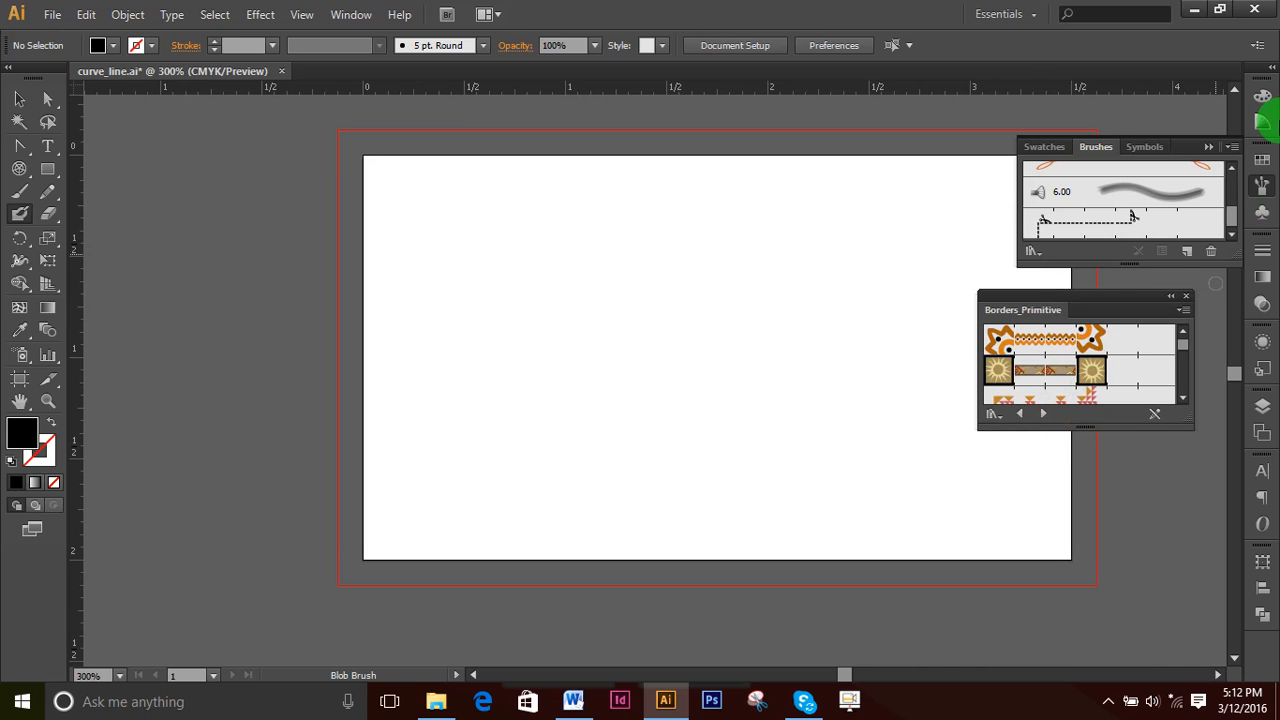
- View the Swatches and bring the Brushes back into view
click(1262, 212)
click(1264, 186)
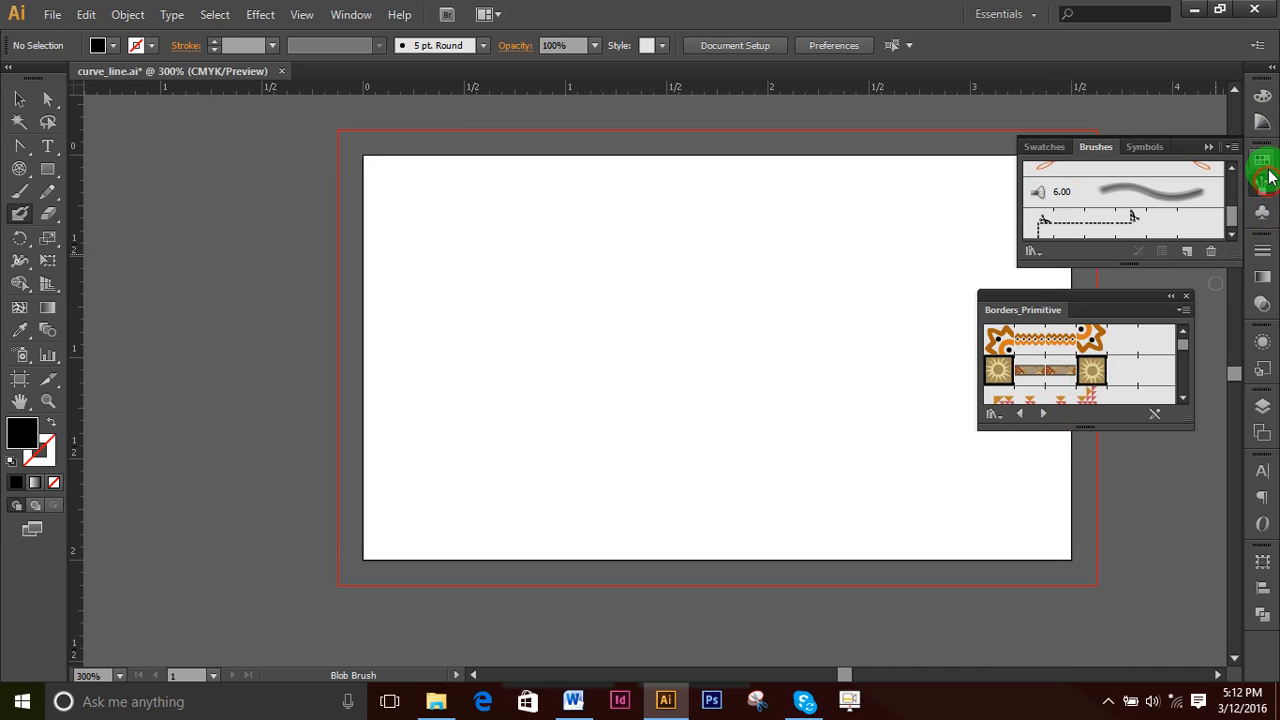
click(1264, 161)
click(348, 14)
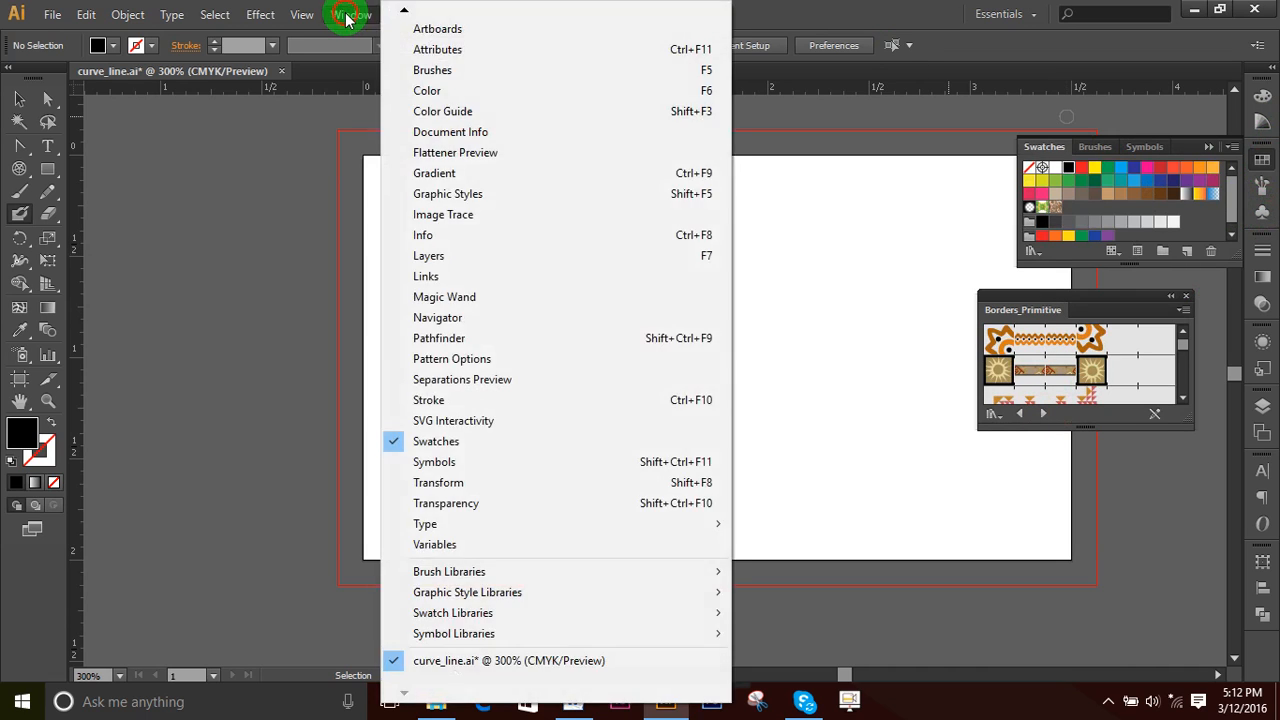
click(455, 70)
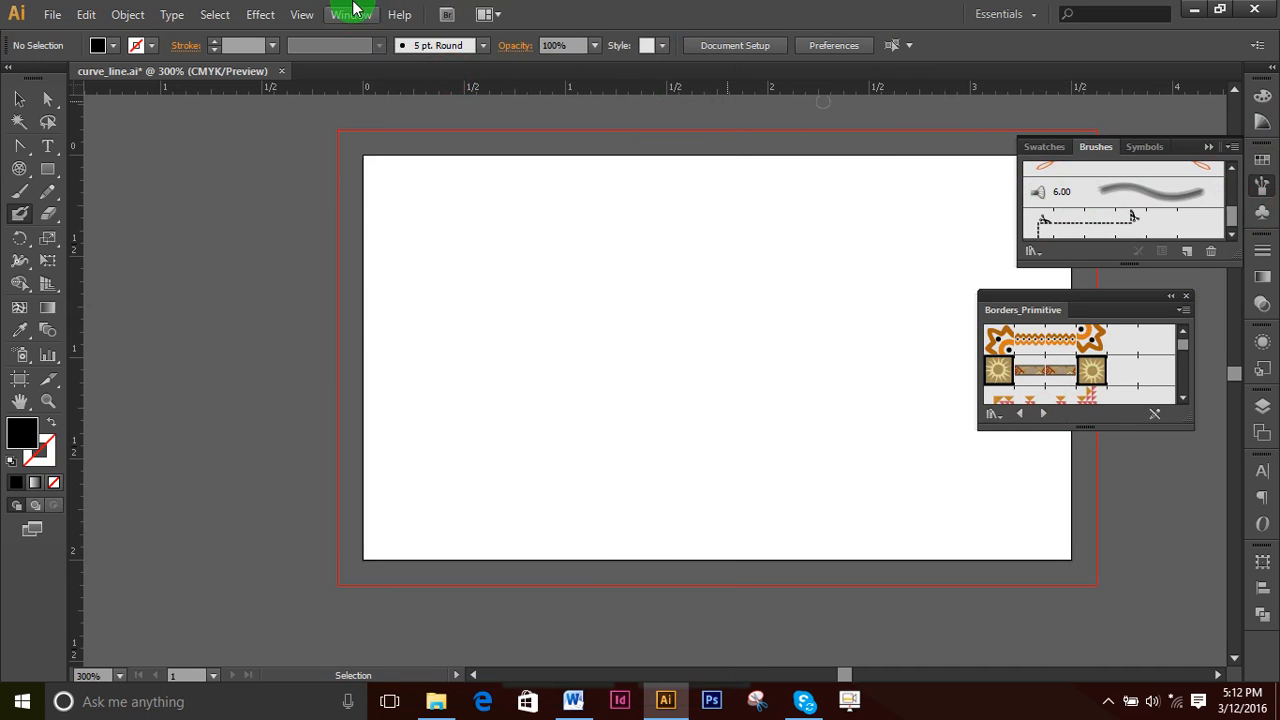
- Open the Arrows_Standard brush library, advance to Artistic_Paintbrush and choose Brush 2
click(346, 15)
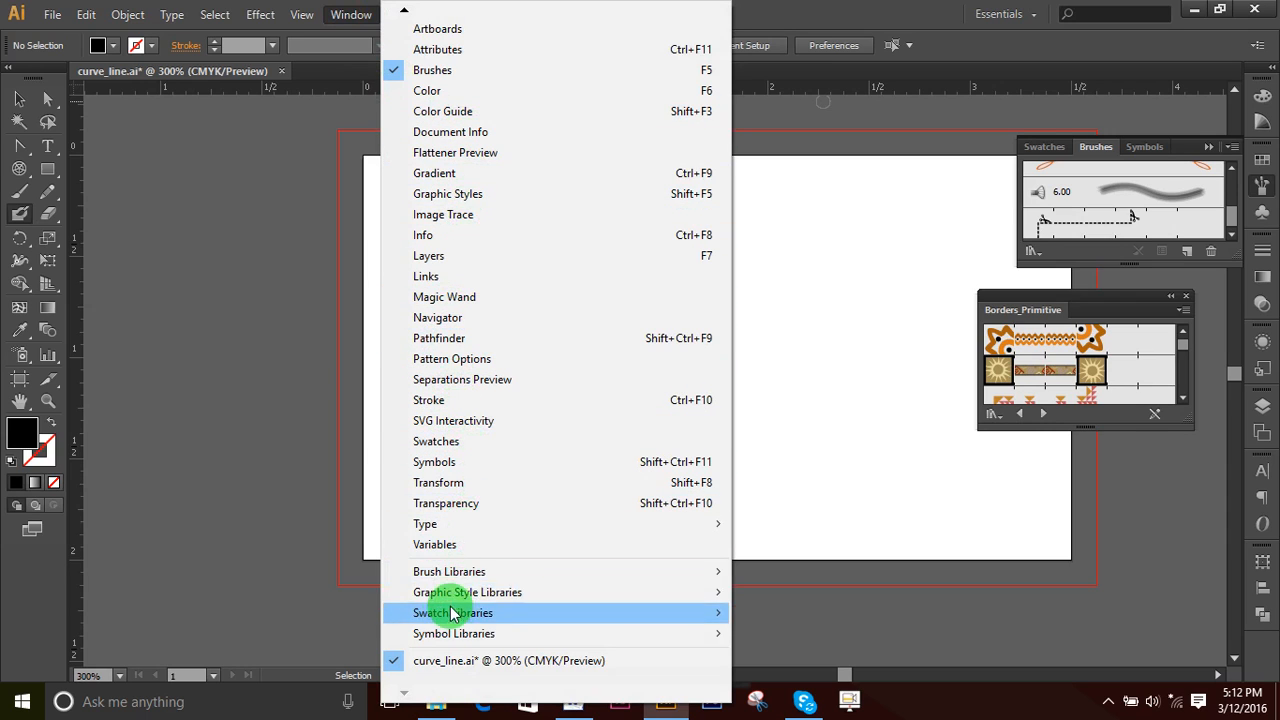
mouse_move(465, 575)
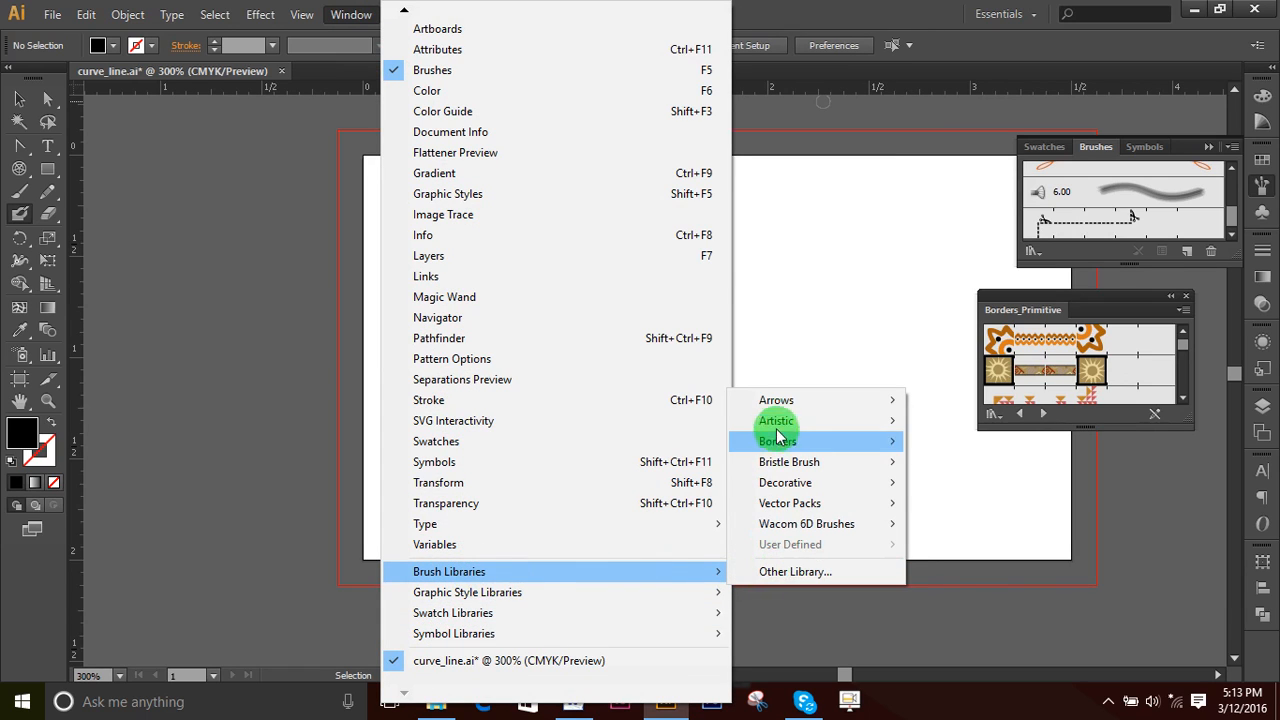
mouse_move(848, 405)
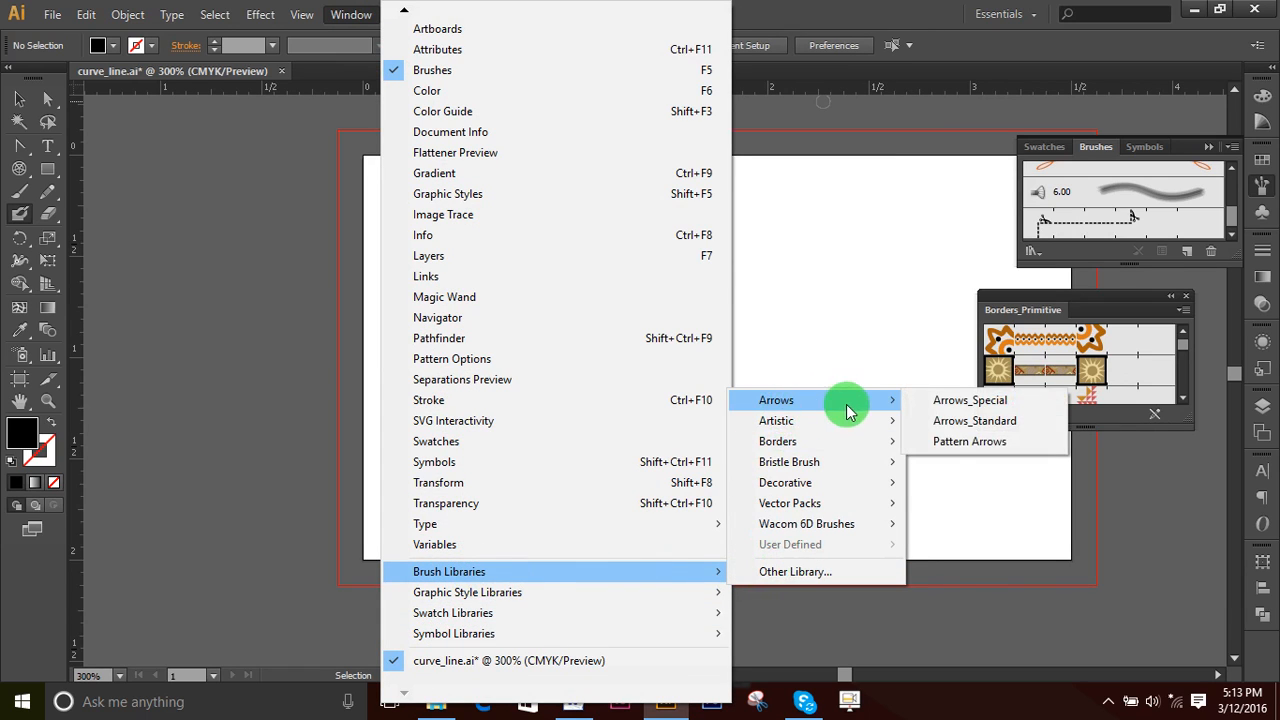
click(973, 421)
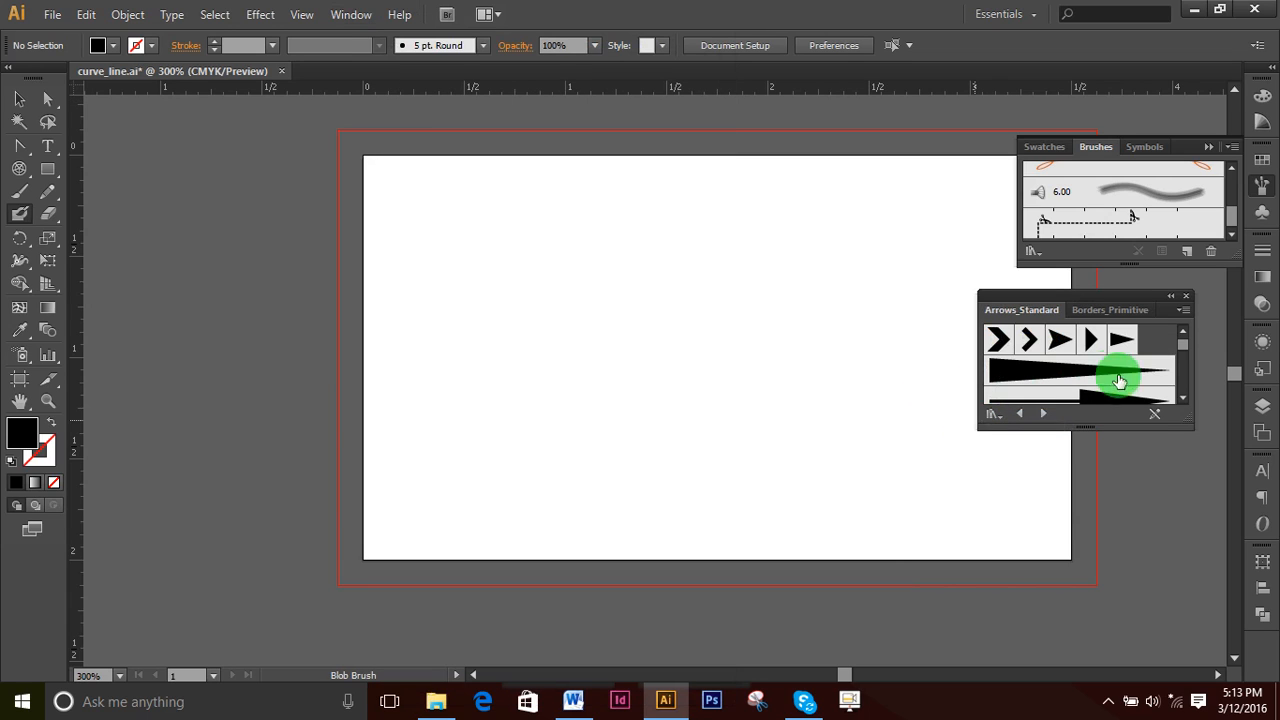
click(1044, 414)
click(1044, 414)
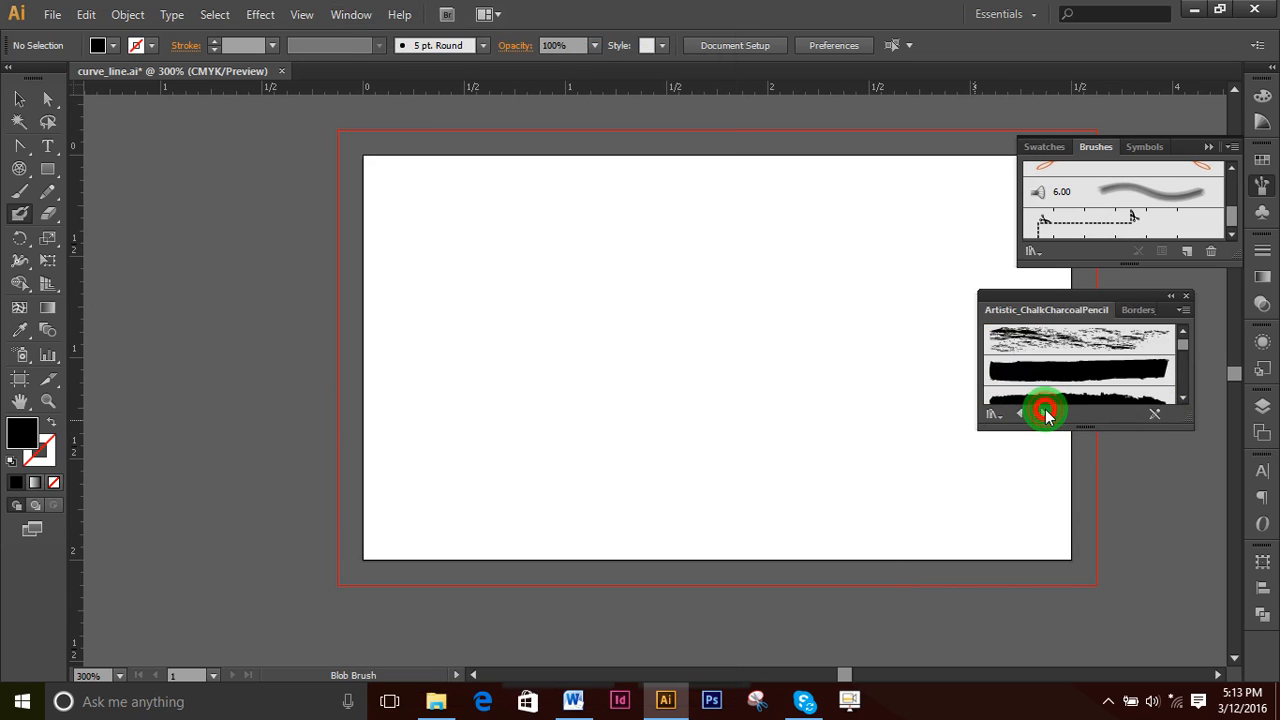
click(1044, 414)
click(1095, 370)
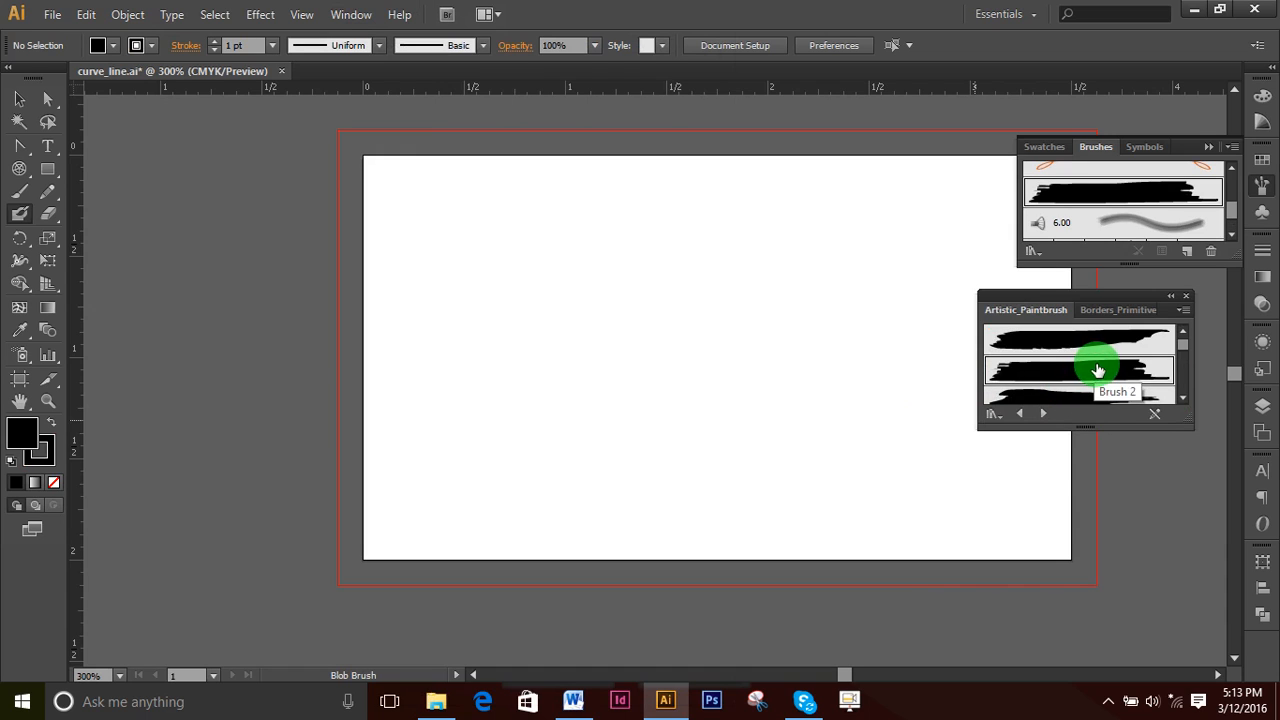
- Close the floating brush libraries and enlarge the Brushes panel to show all the document's brushes
click(1263, 97)
click(1264, 124)
click(1262, 162)
click(1261, 190)
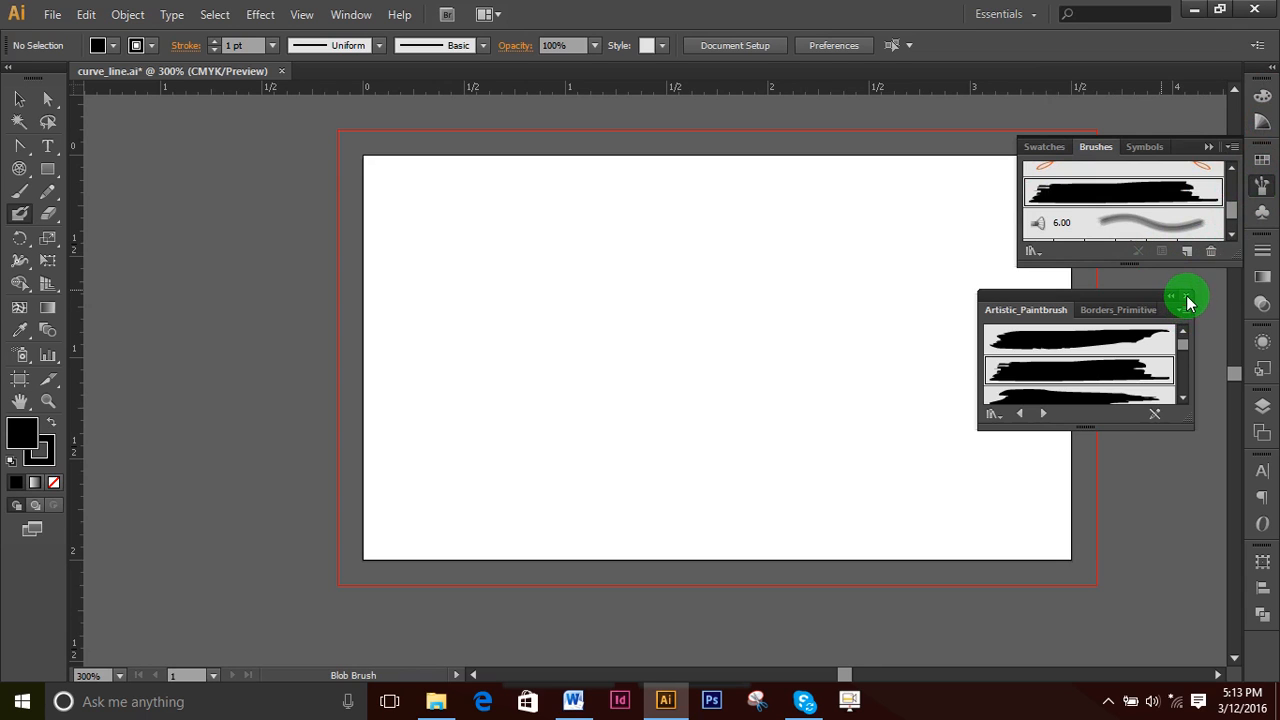
click(1188, 300)
mouse_move(1128, 267)
mouse_down()
mouse_move(1114, 549)
mouse_move(1125, 478)
mouse_up()
click(345, 16)
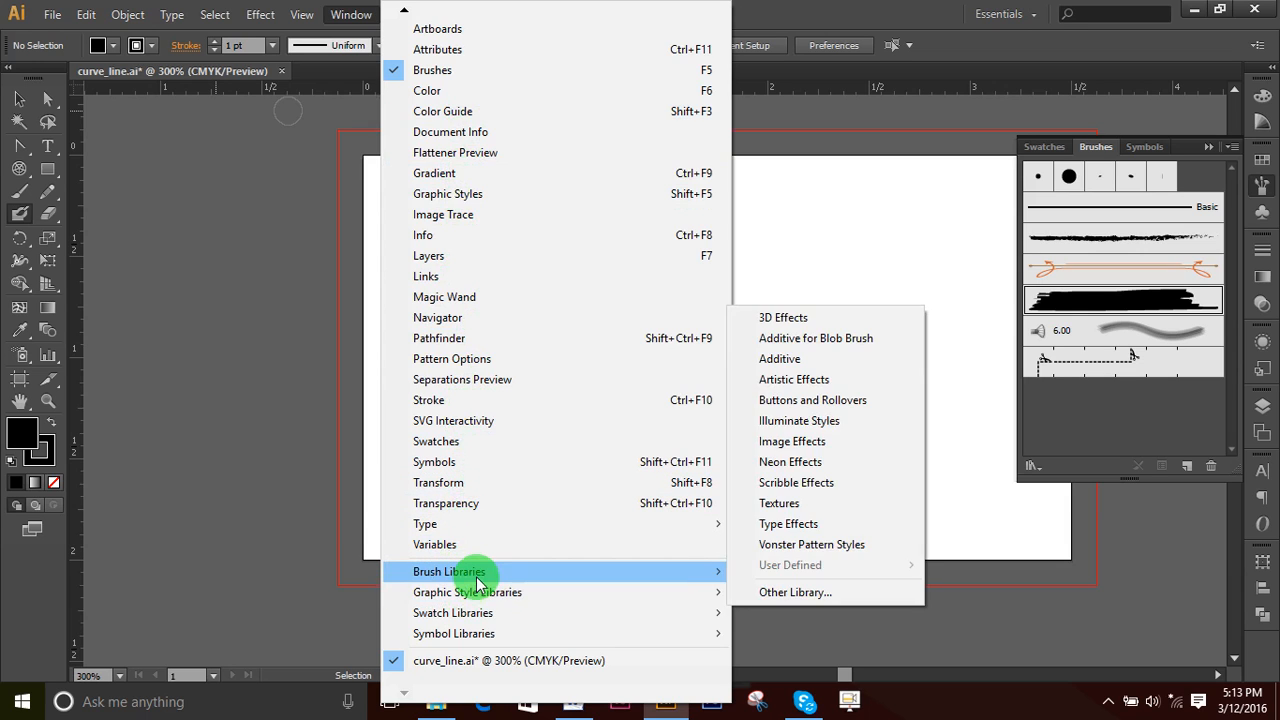
mouse_move(480, 628)
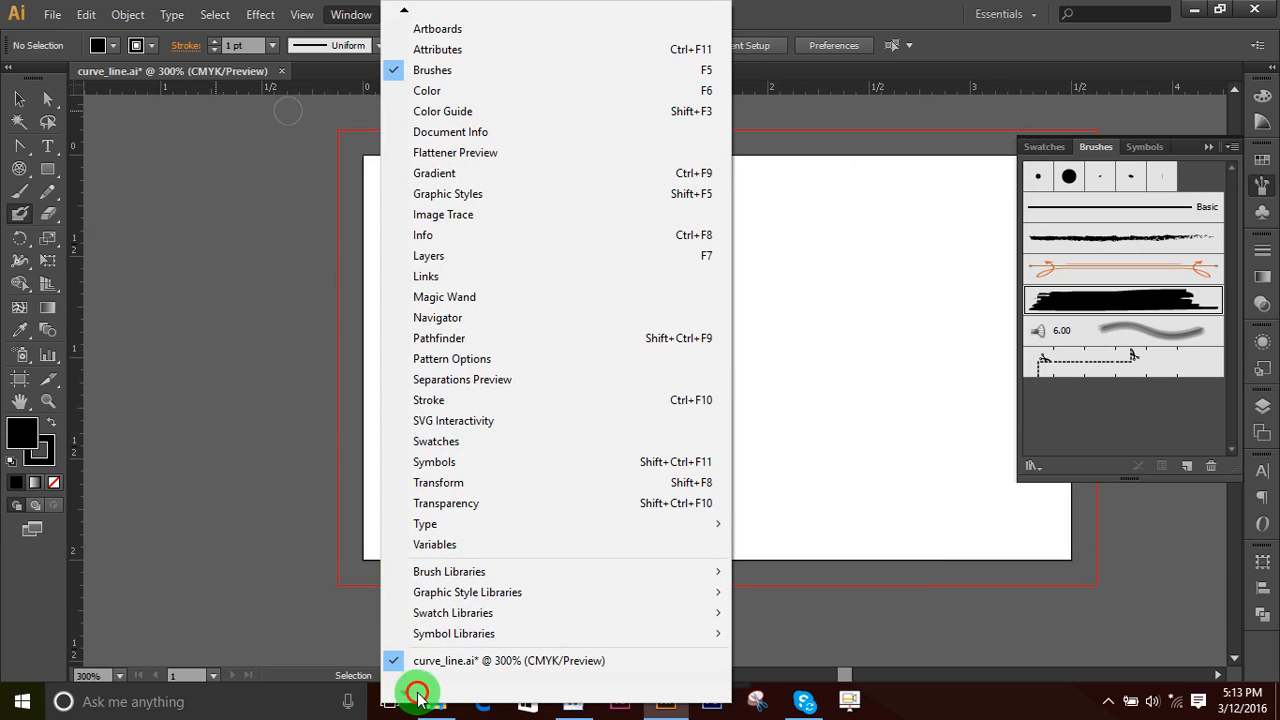
click(404, 14)
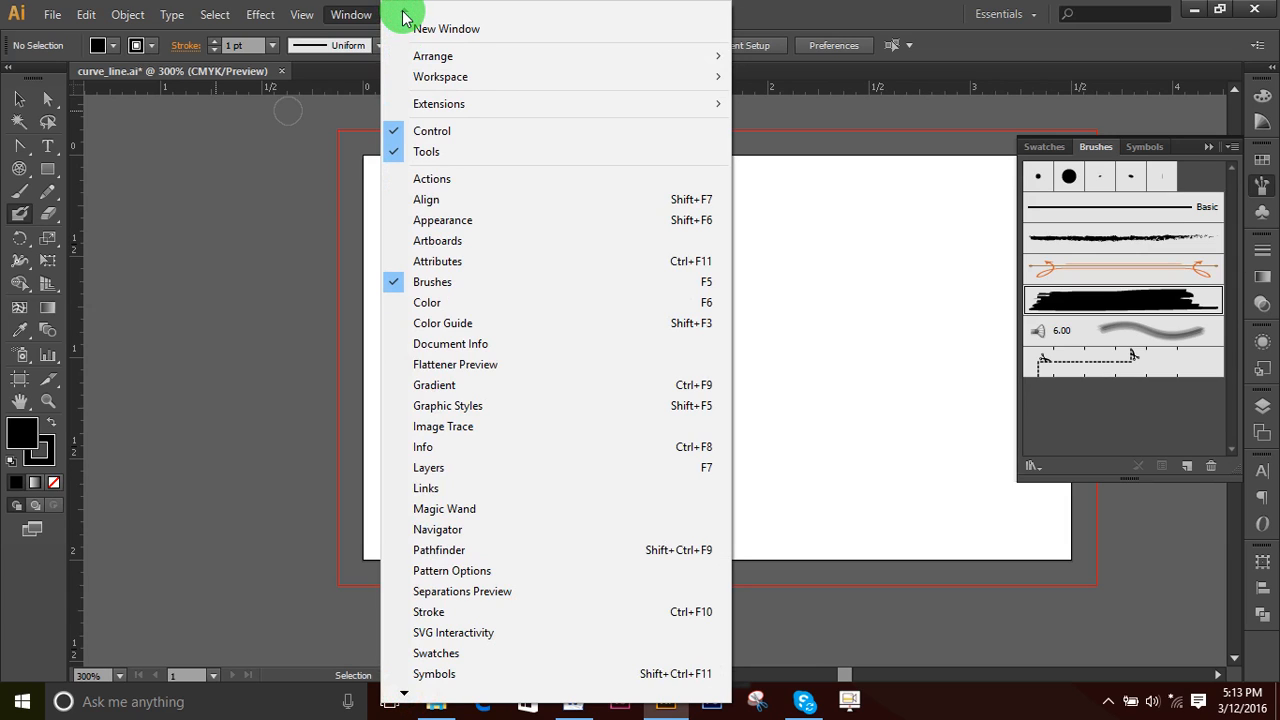
- View the document's symbols and bring the brush list back into view
click(1158, 298)
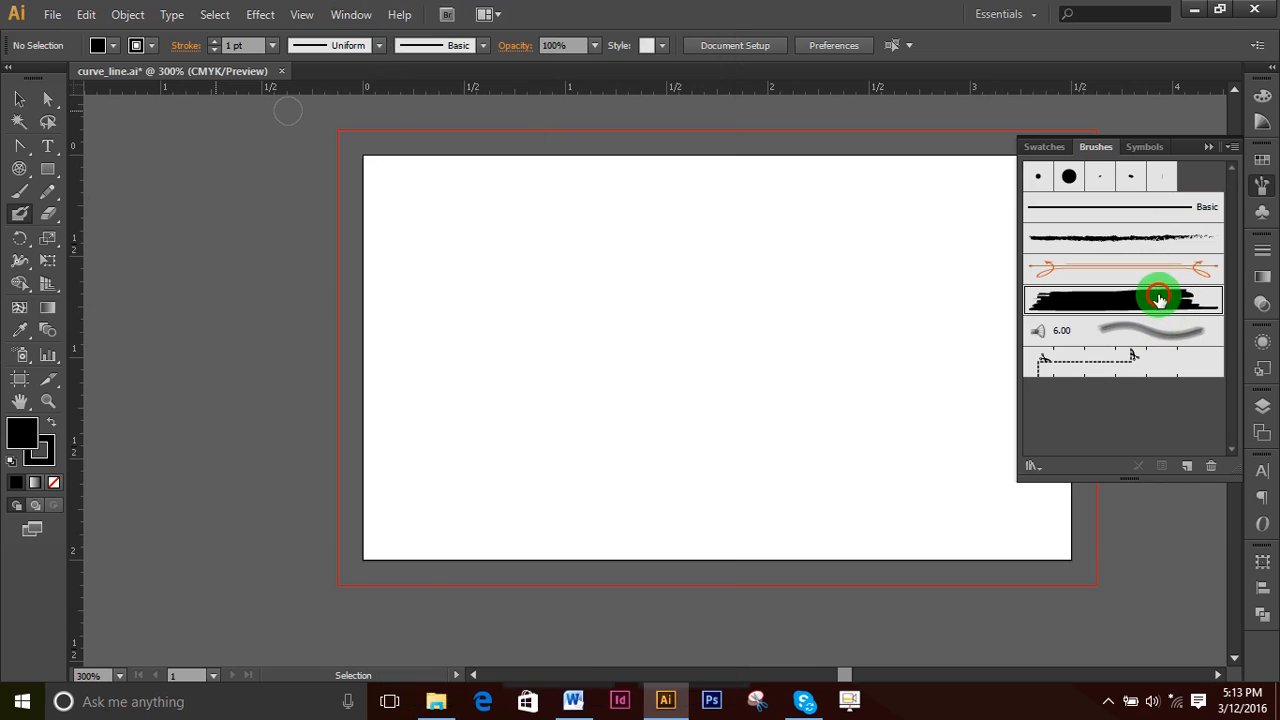
click(1160, 155)
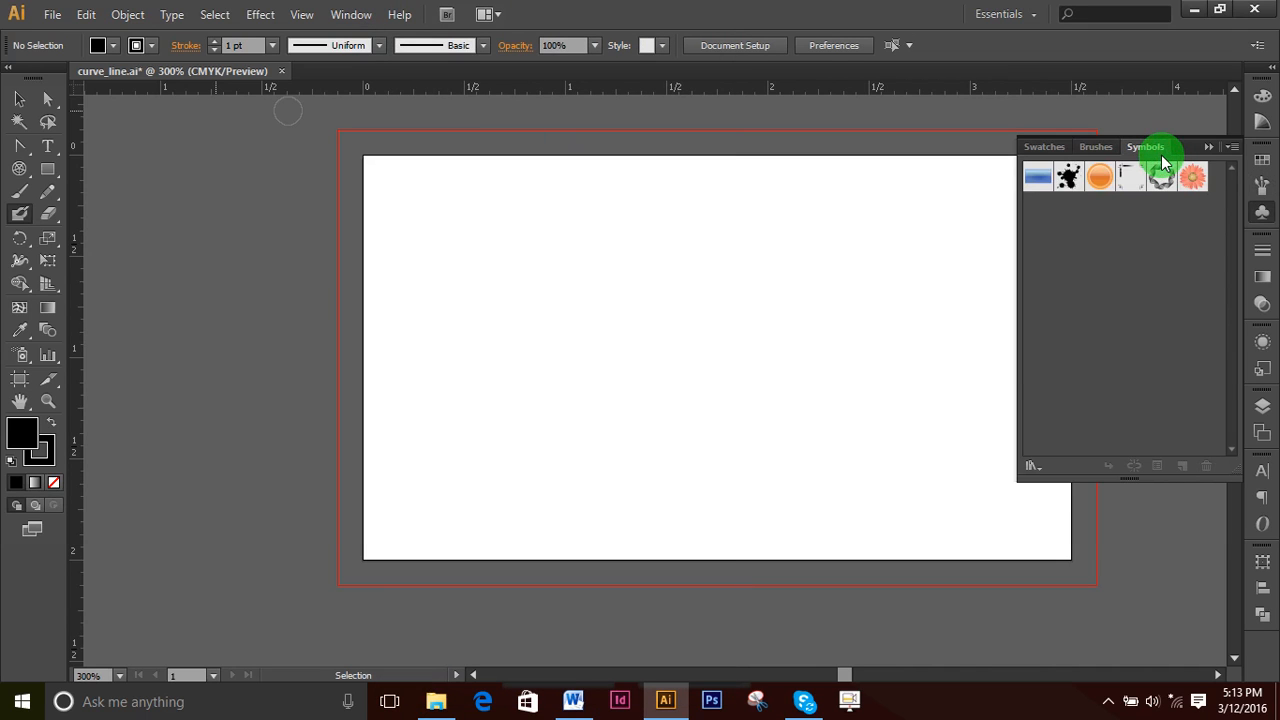
click(1092, 147)
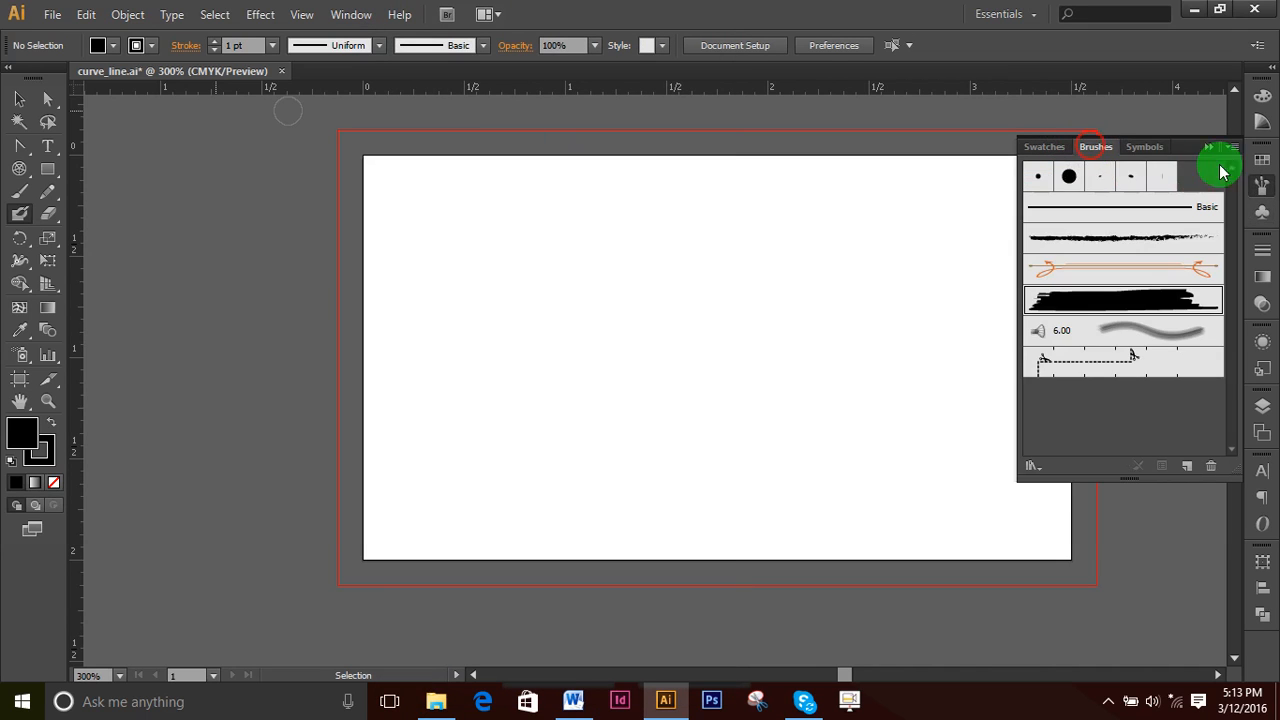
- Start a new Bristle Brush, look over its size, length, density, thickness, opacity and stiffness options, and cancel it
click(1231, 147)
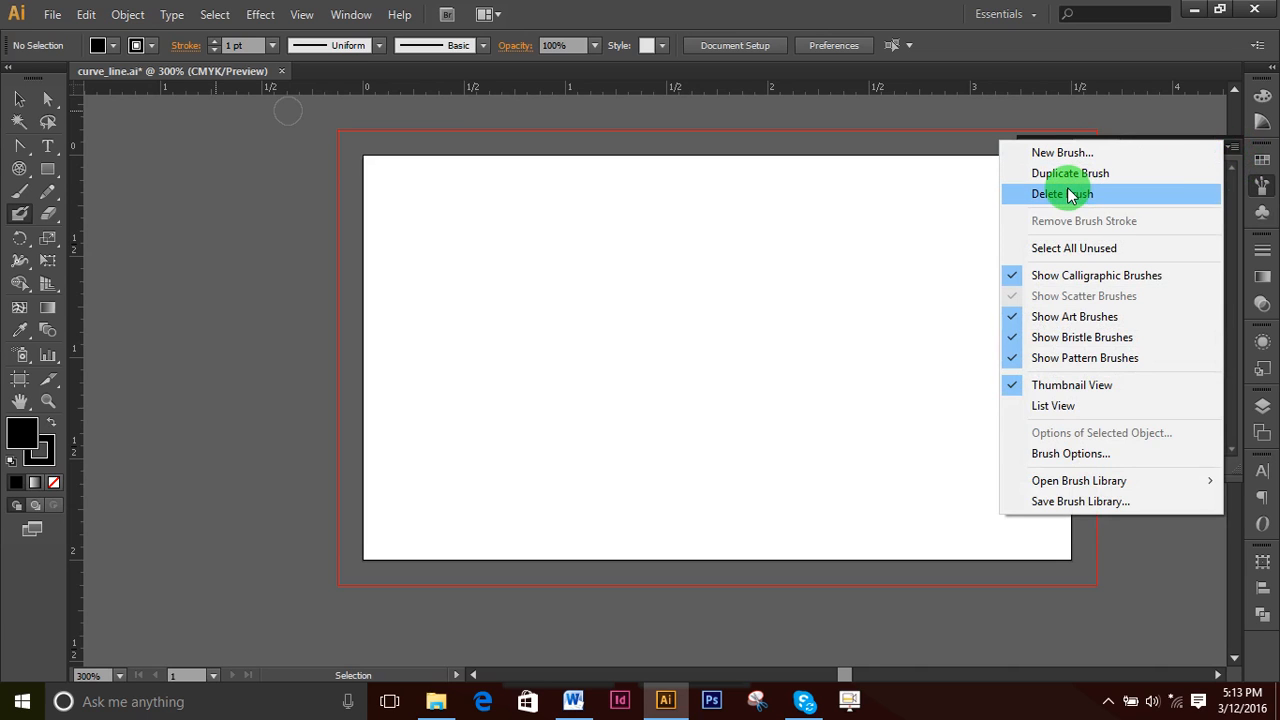
click(1062, 153)
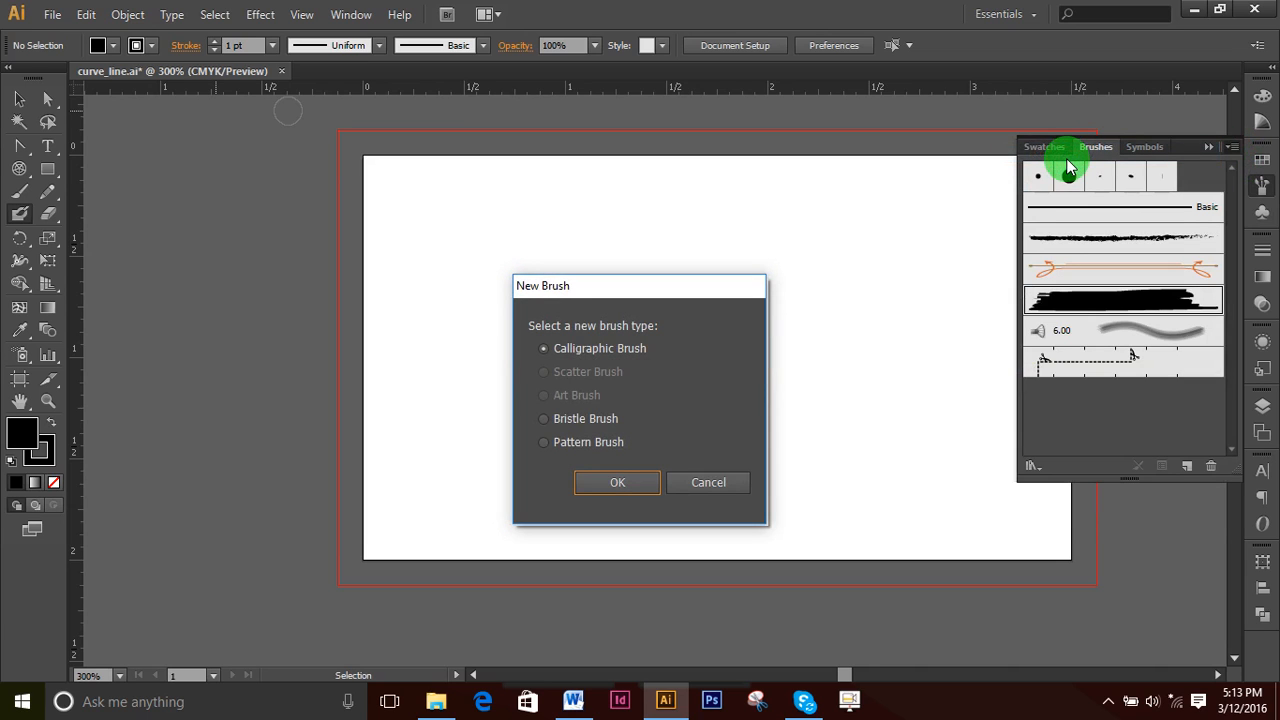
mouse_move(614, 302)
mouse_down()
mouse_move(891, 220)
mouse_move(818, 205)
mouse_up()
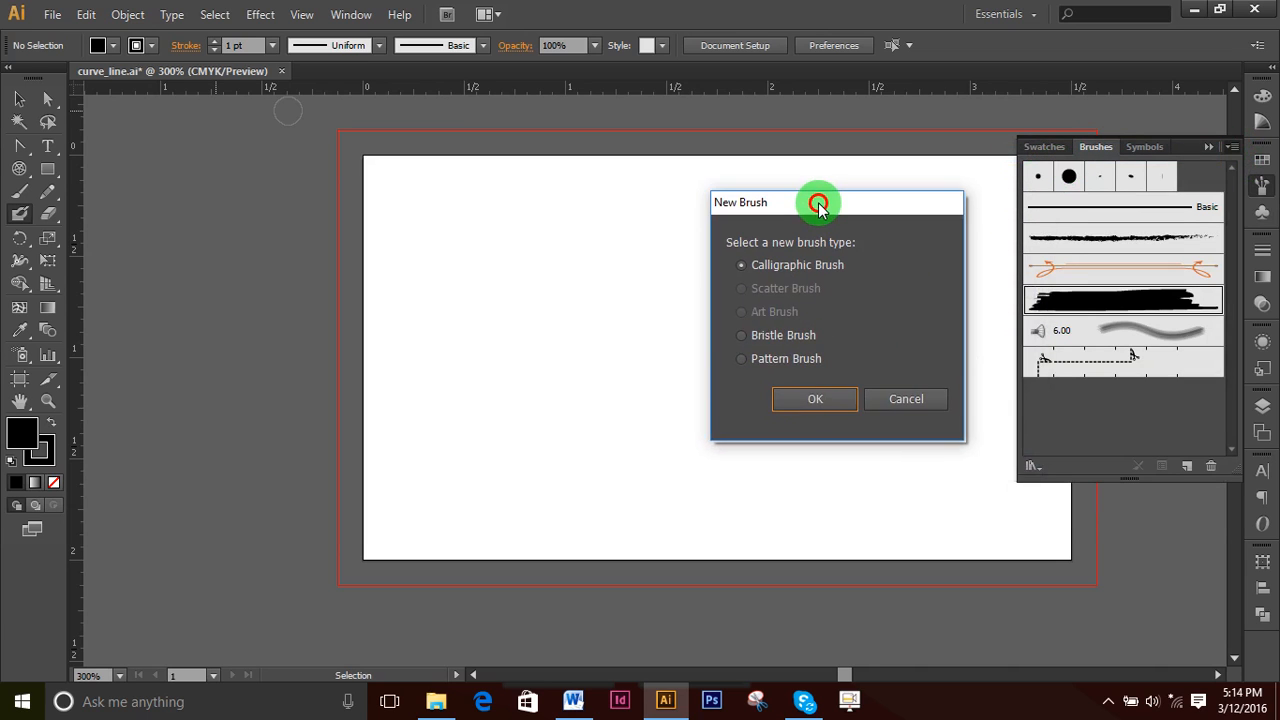
click(742, 335)
click(826, 402)
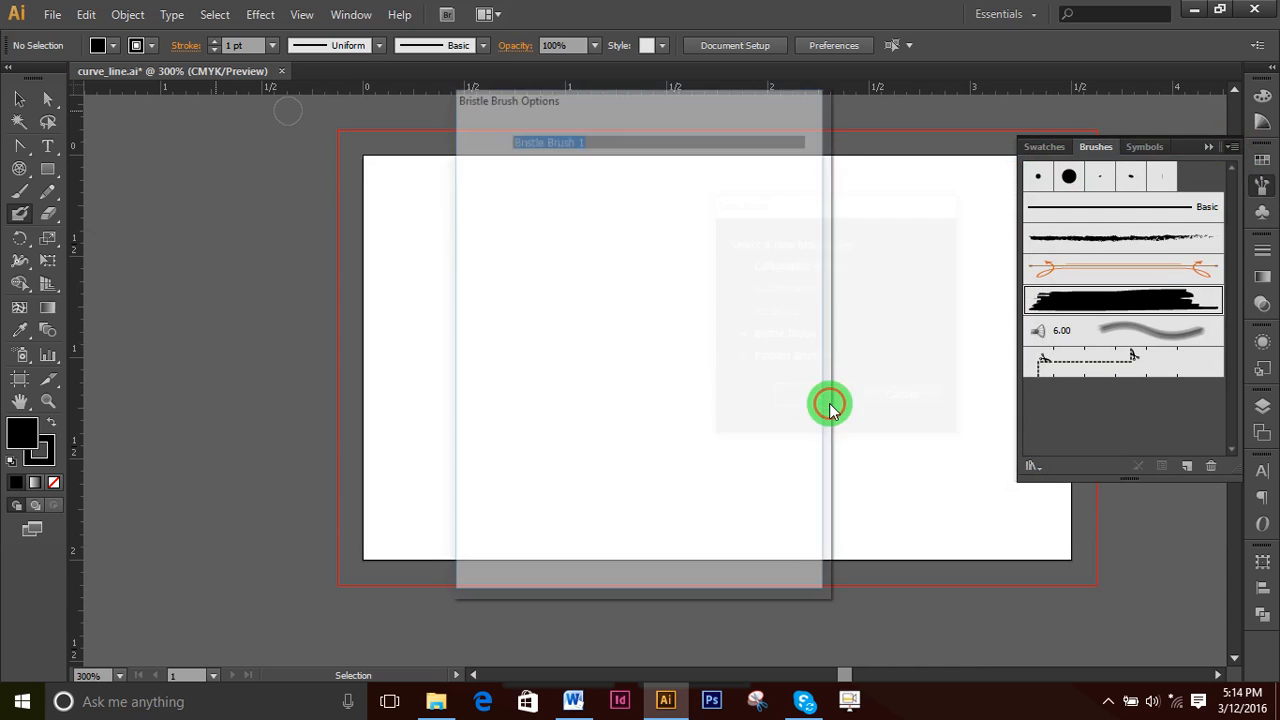
mouse_move(624, 92)
mouse_down()
mouse_move(696, 104)
mouse_move(902, 96)
mouse_move(726, 120)
mouse_up()
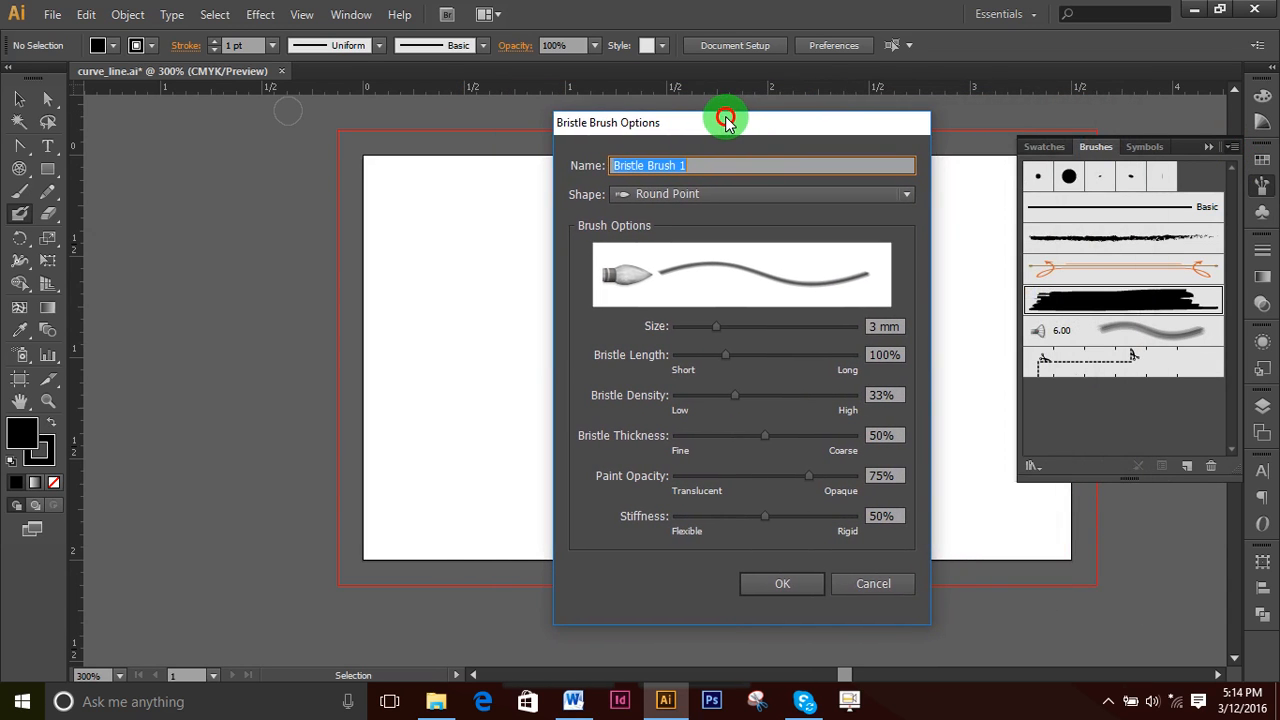
click(886, 588)
- Draw a closed, filled lens shape about 1.25 in wide and 0.3 in high on the artboard with the Pen tool
click(19, 97)
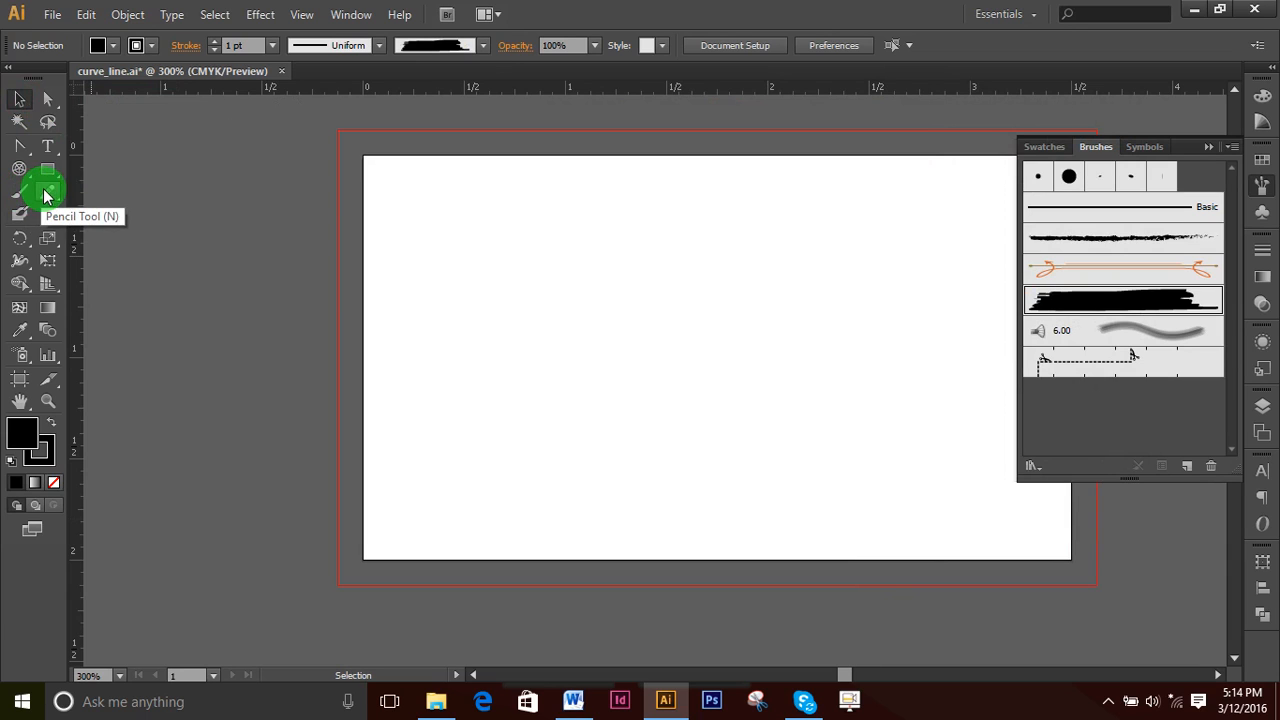
click(22, 146)
drag(24, 149, 98, 143)
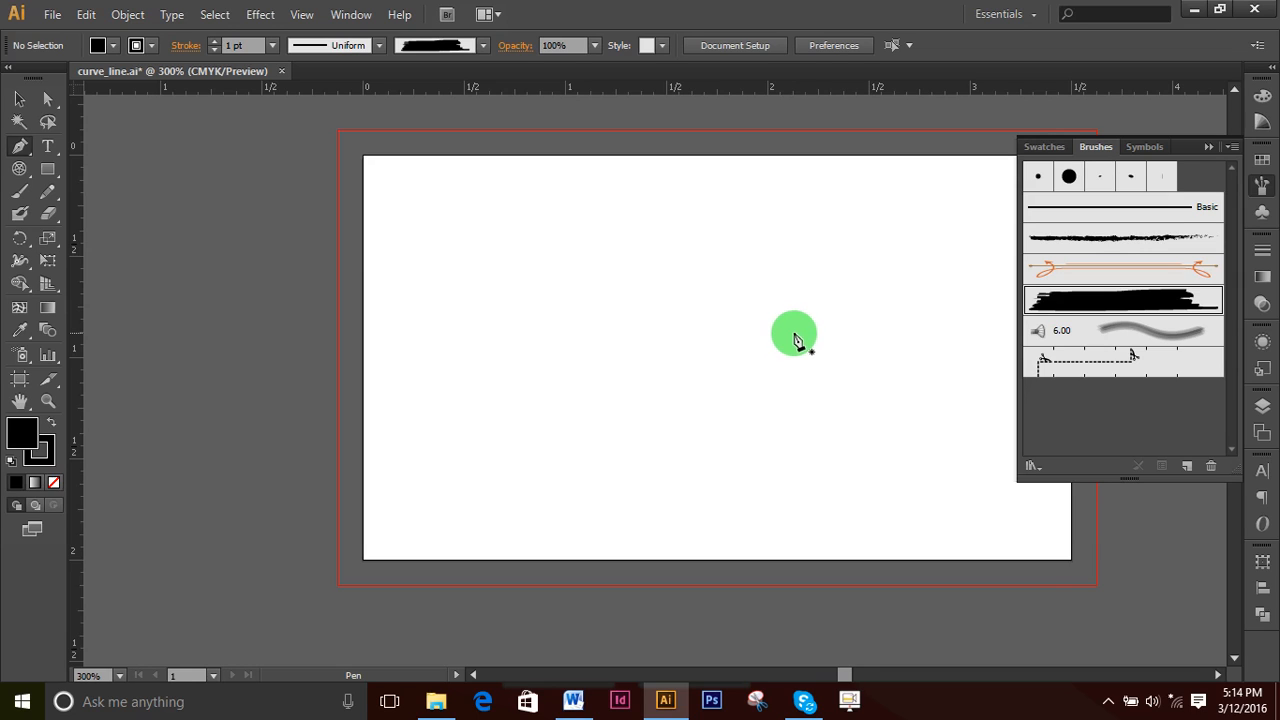
click(447, 307)
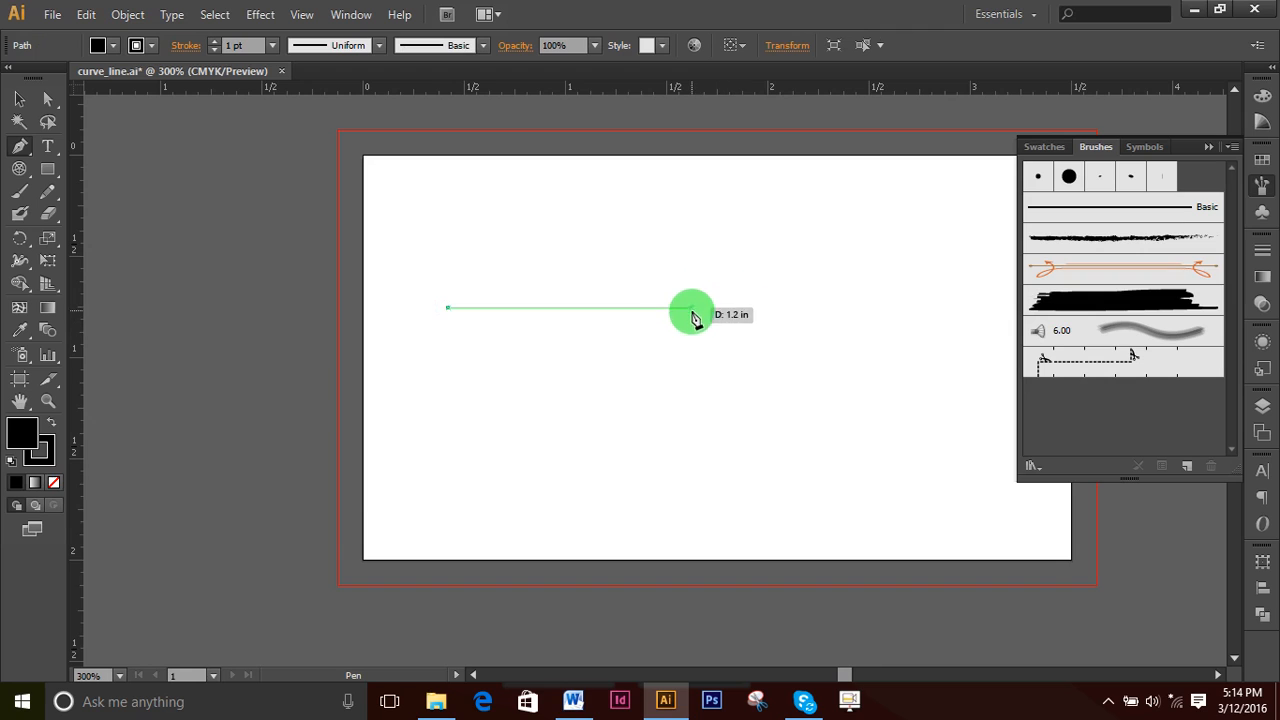
drag(699, 307, 827, 387)
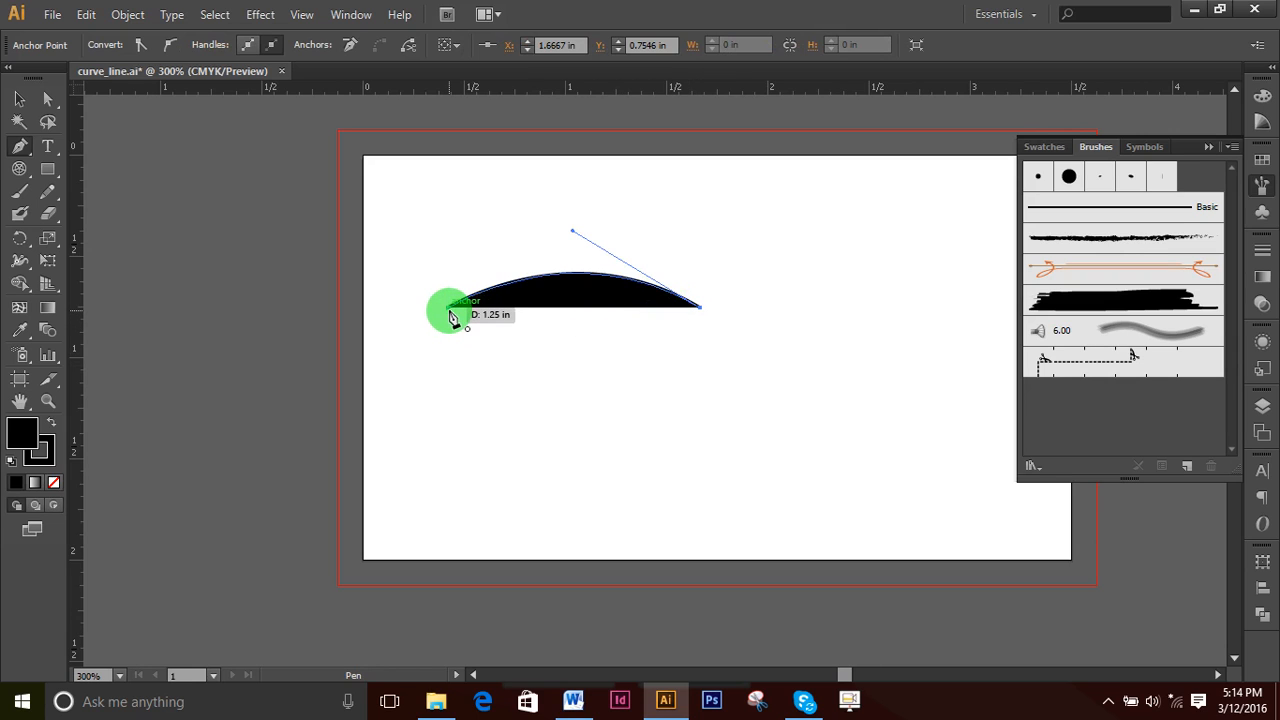
drag(448, 312, 325, 247)
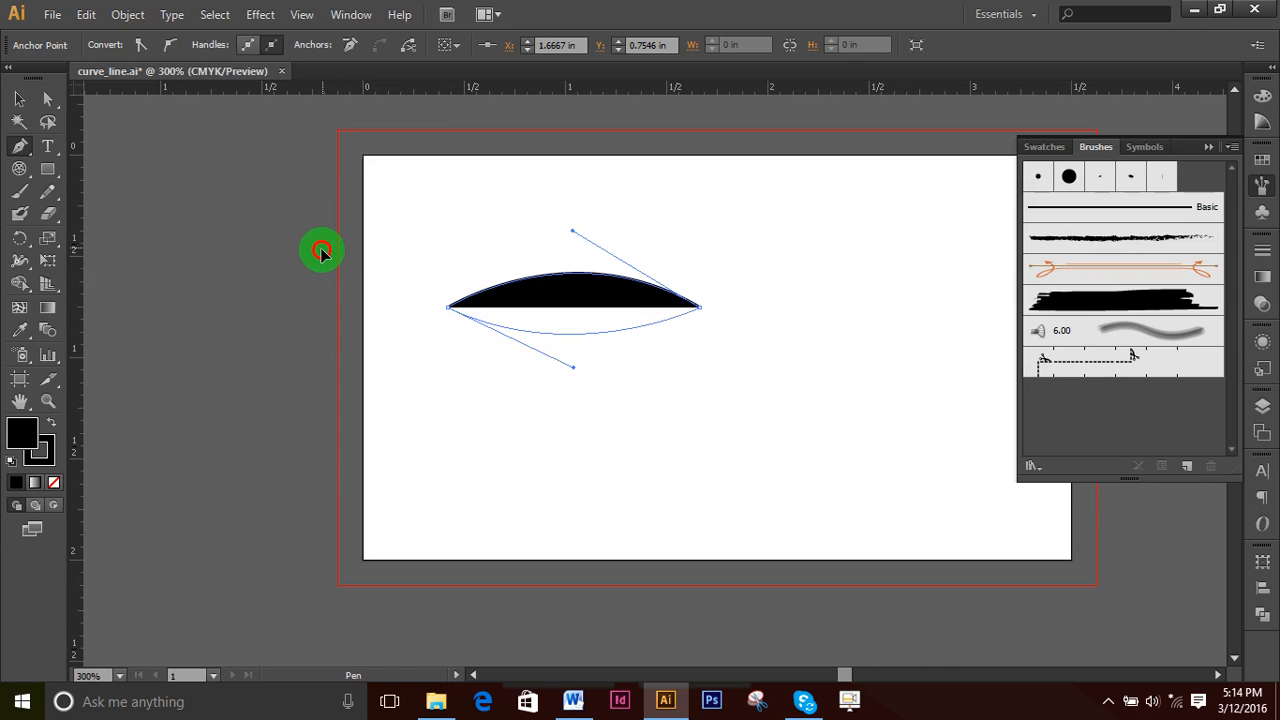
drag(320, 252, 322, 253)
- Move the black lens shape down and right toward the artboard's centre and remove its stroke
click(19, 98)
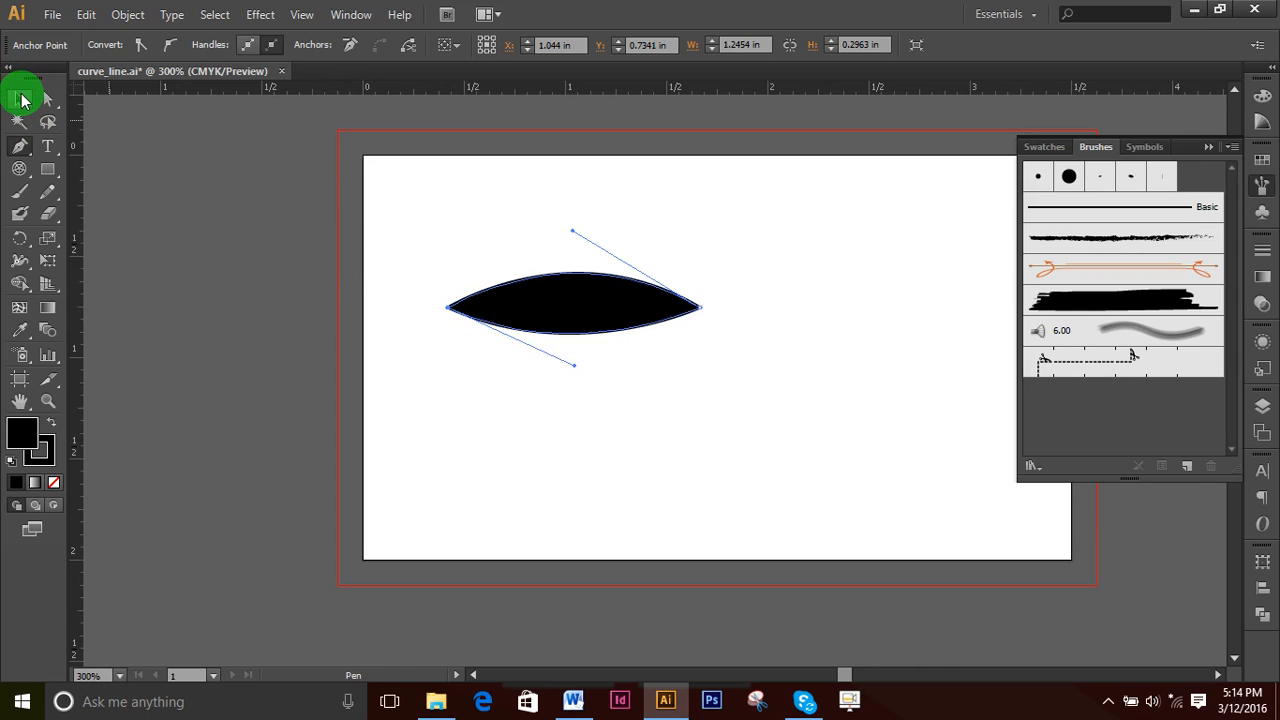
click(524, 270)
drag(434, 202, 837, 443)
drag(651, 303, 726, 375)
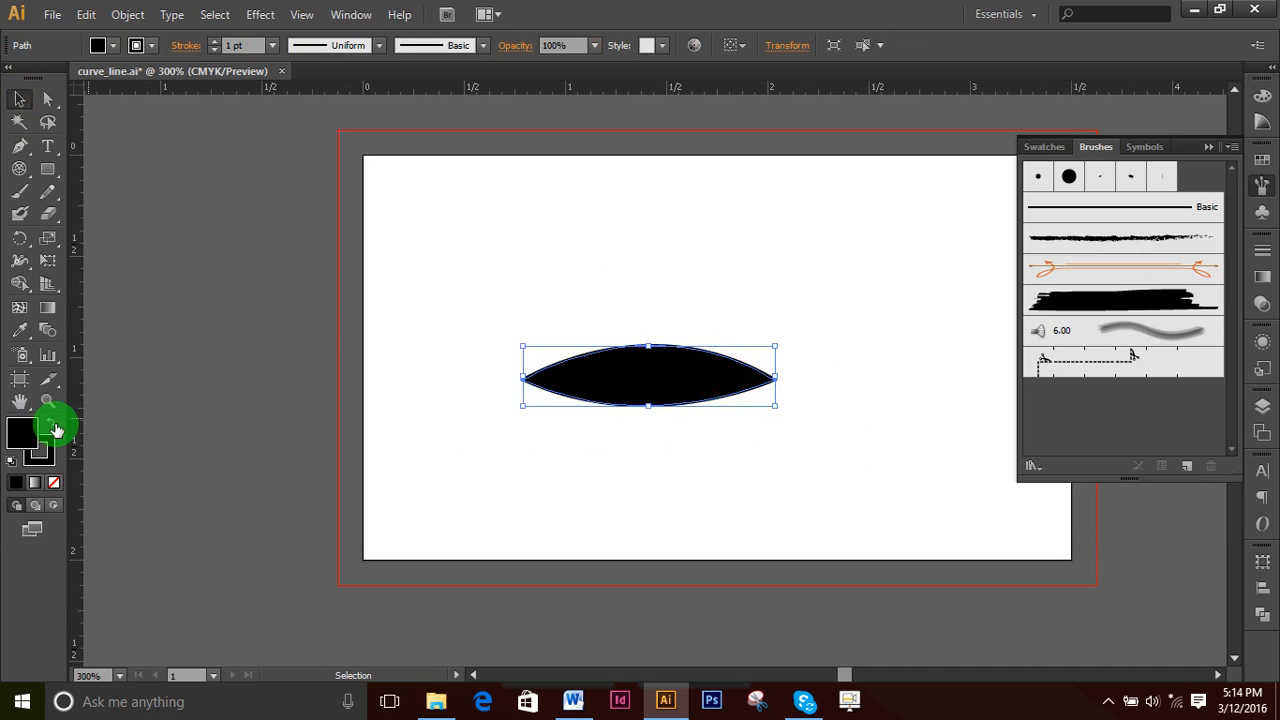
click(44, 448)
click(54, 482)
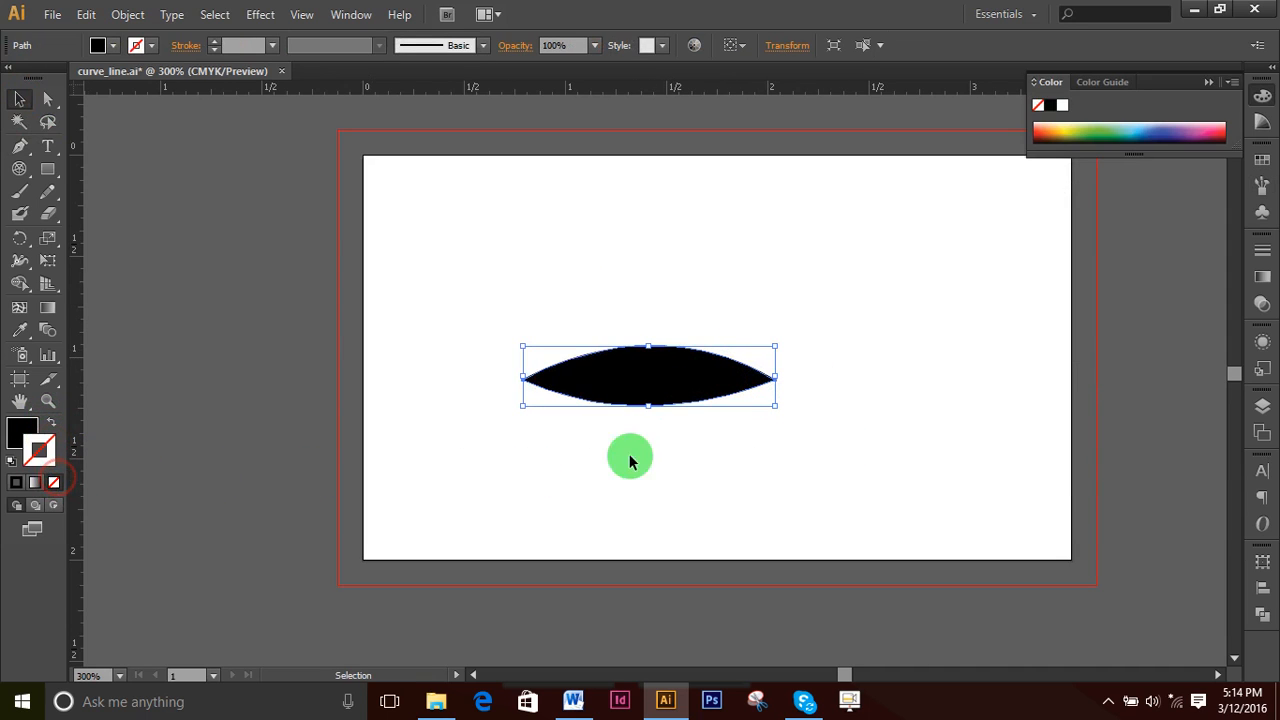
click(867, 342)
click(742, 385)
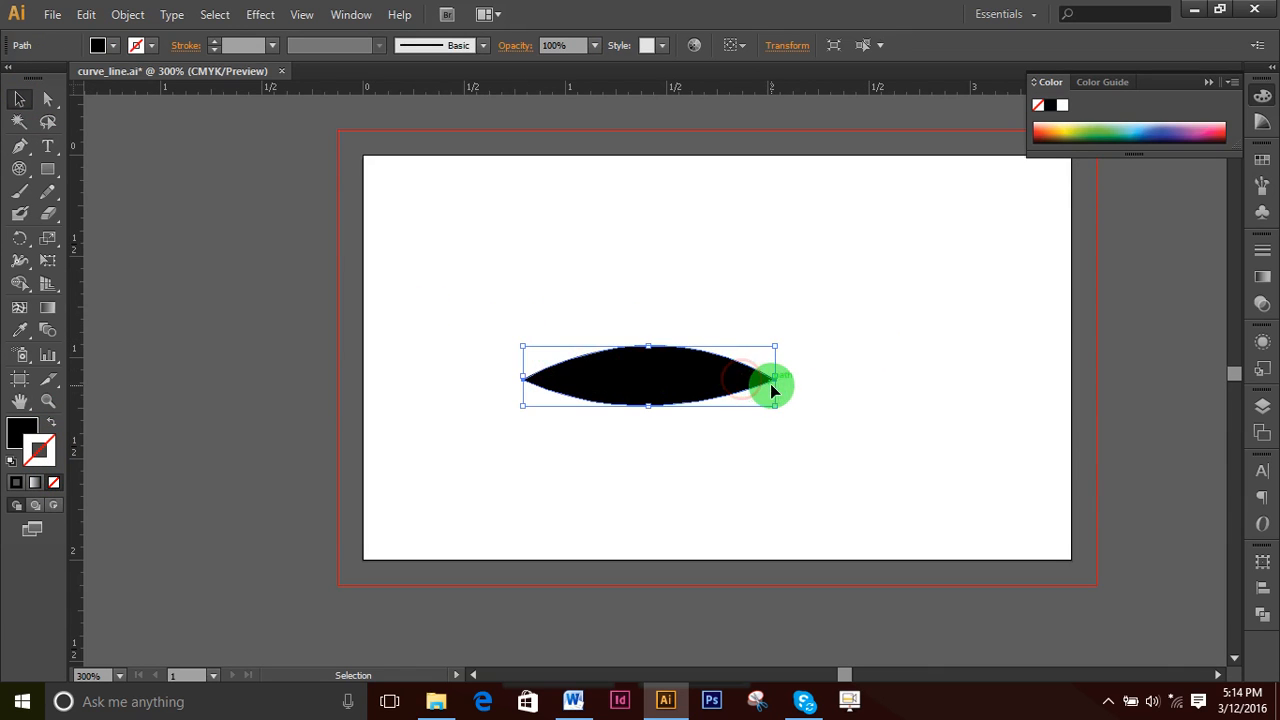
- Create a new Art Brush from the lens shape, keeping the default name Art Brush 1 and the default options
click(1259, 186)
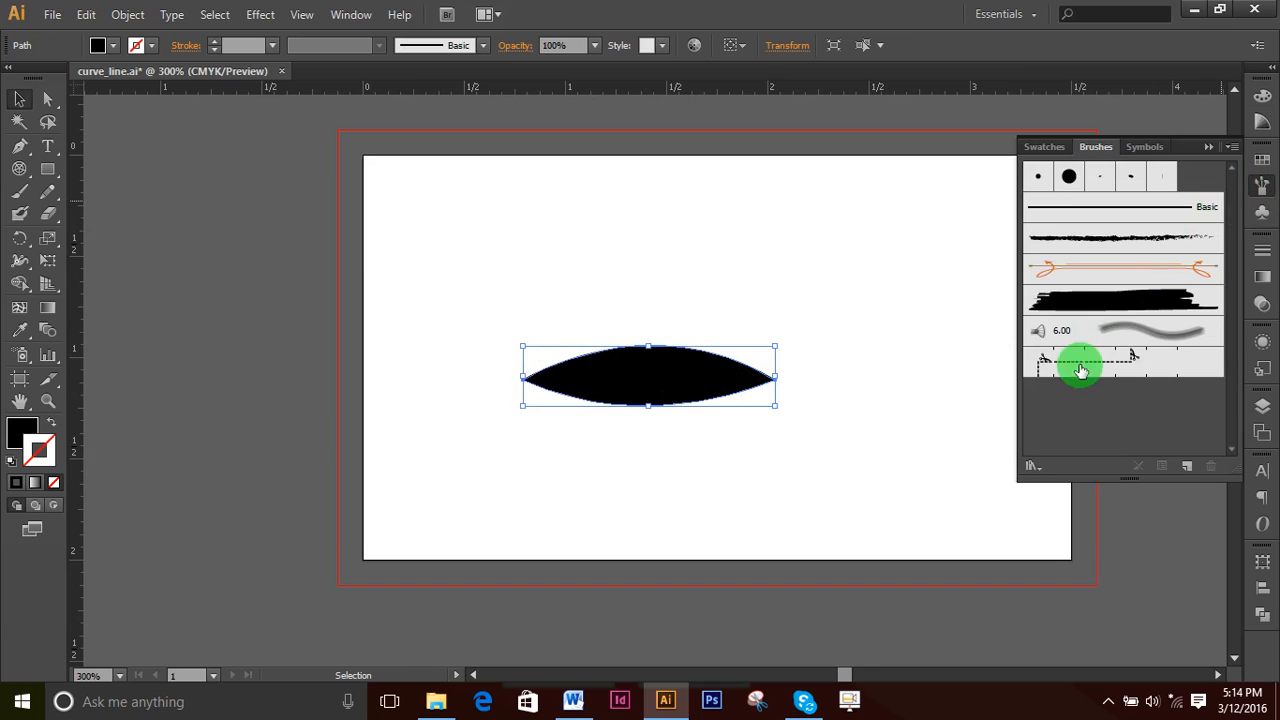
click(706, 378)
drag(706, 378, 1150, 405)
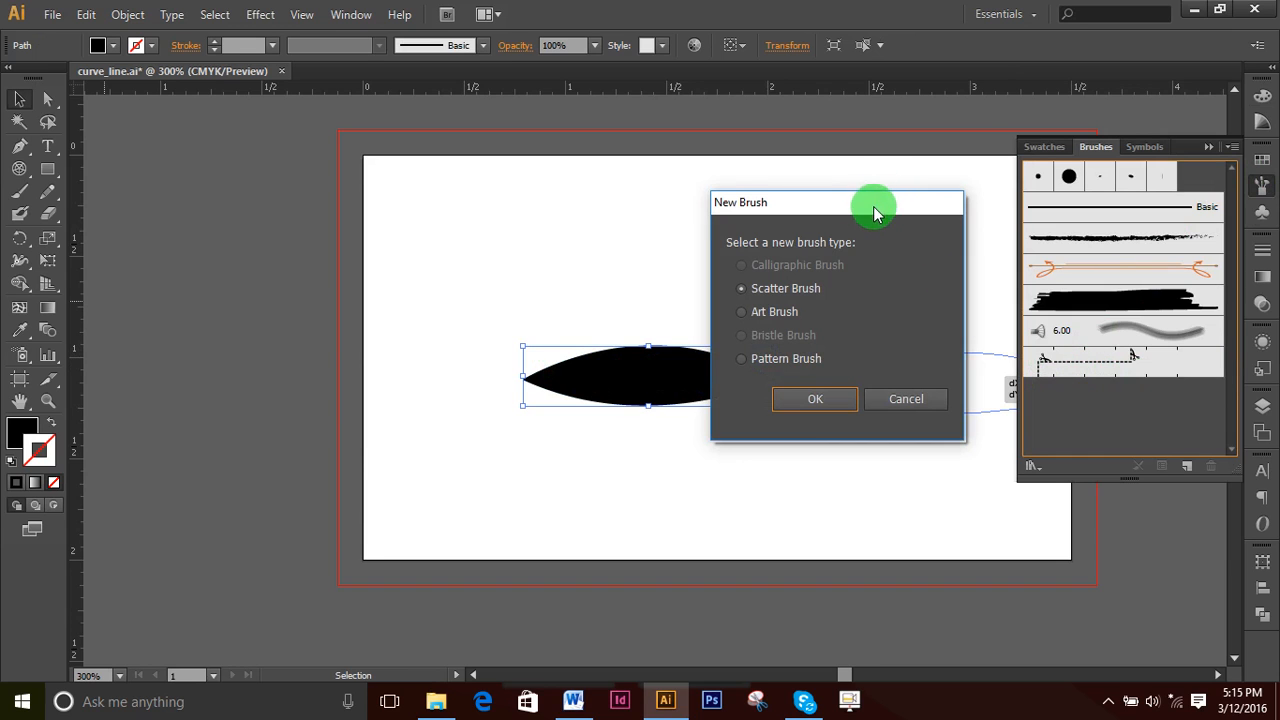
drag(873, 210, 423, 197)
click(287, 300)
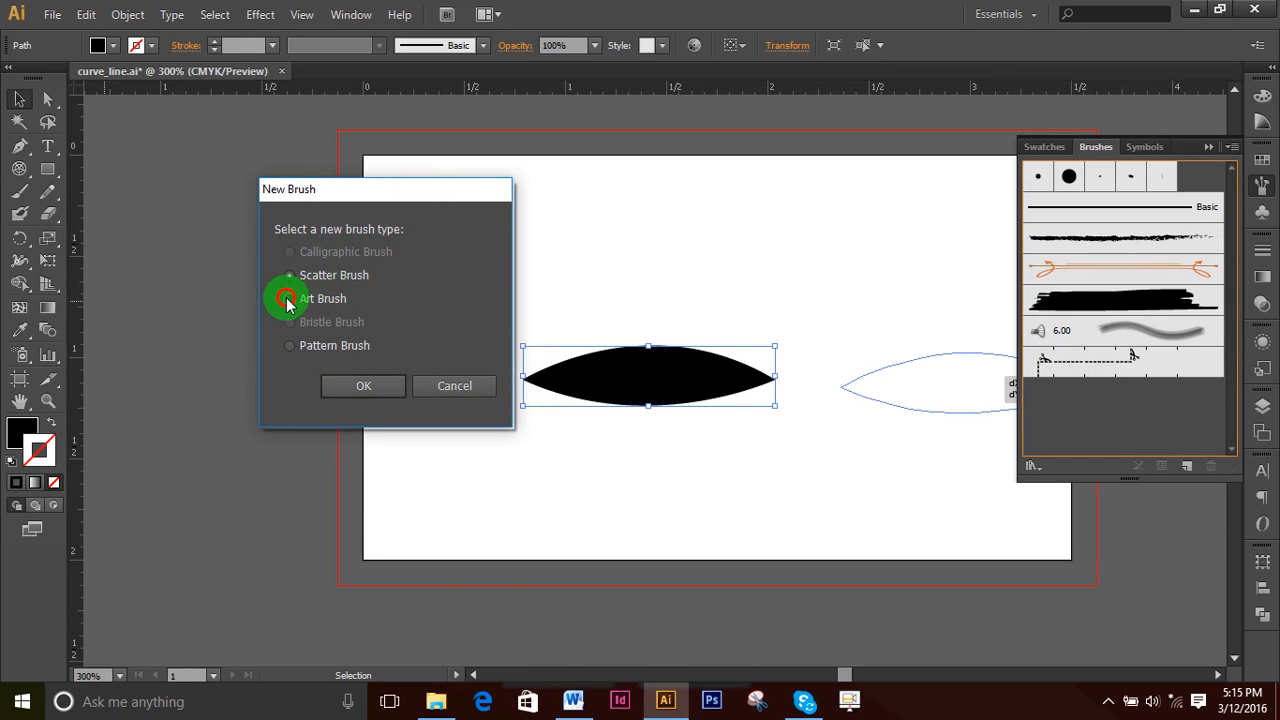
click(366, 388)
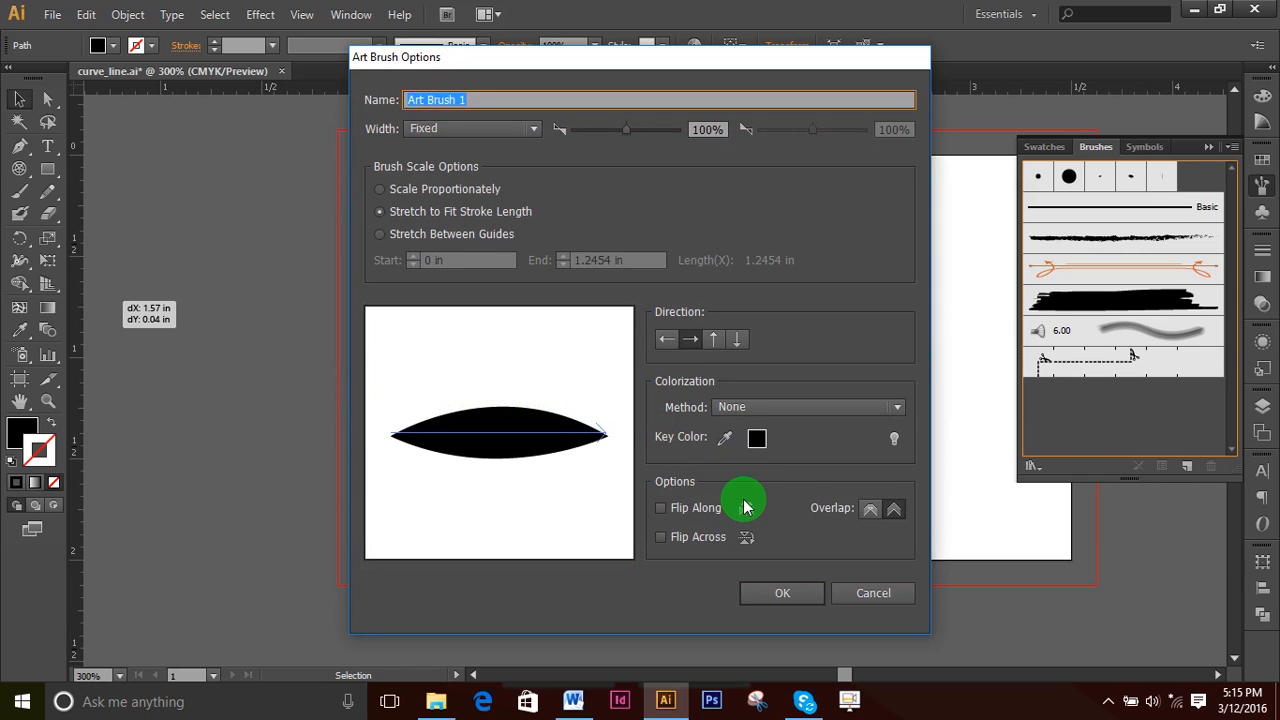
click(818, 600)
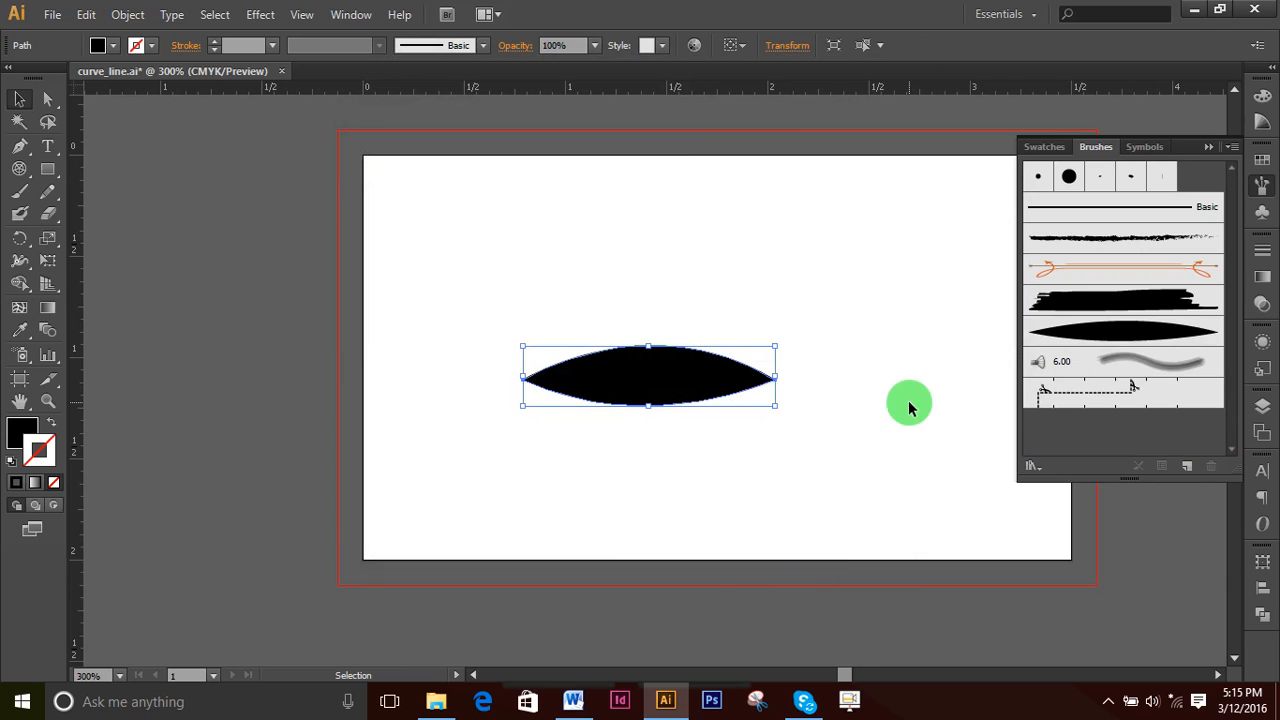
- Paint several curved and straight strokes around the lens shape with the Paintbrush, using the new lens-shaped art brush
click(531, 207)
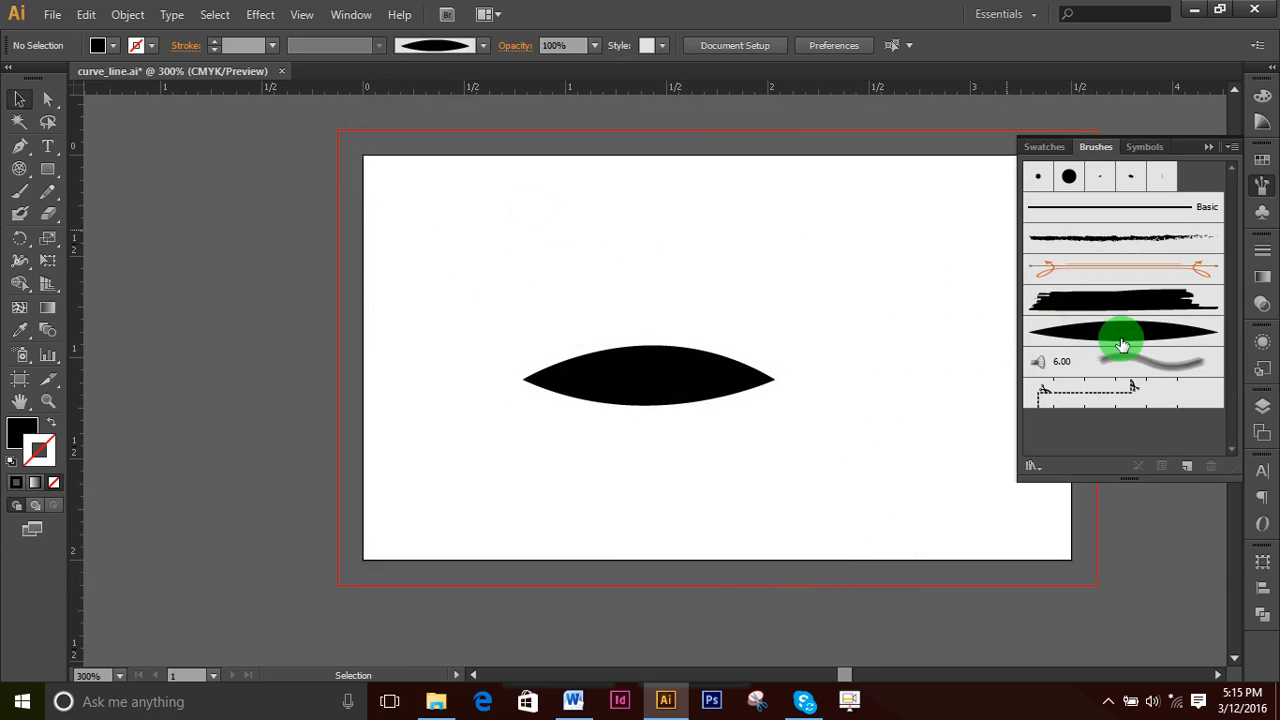
click(1126, 334)
click(19, 191)
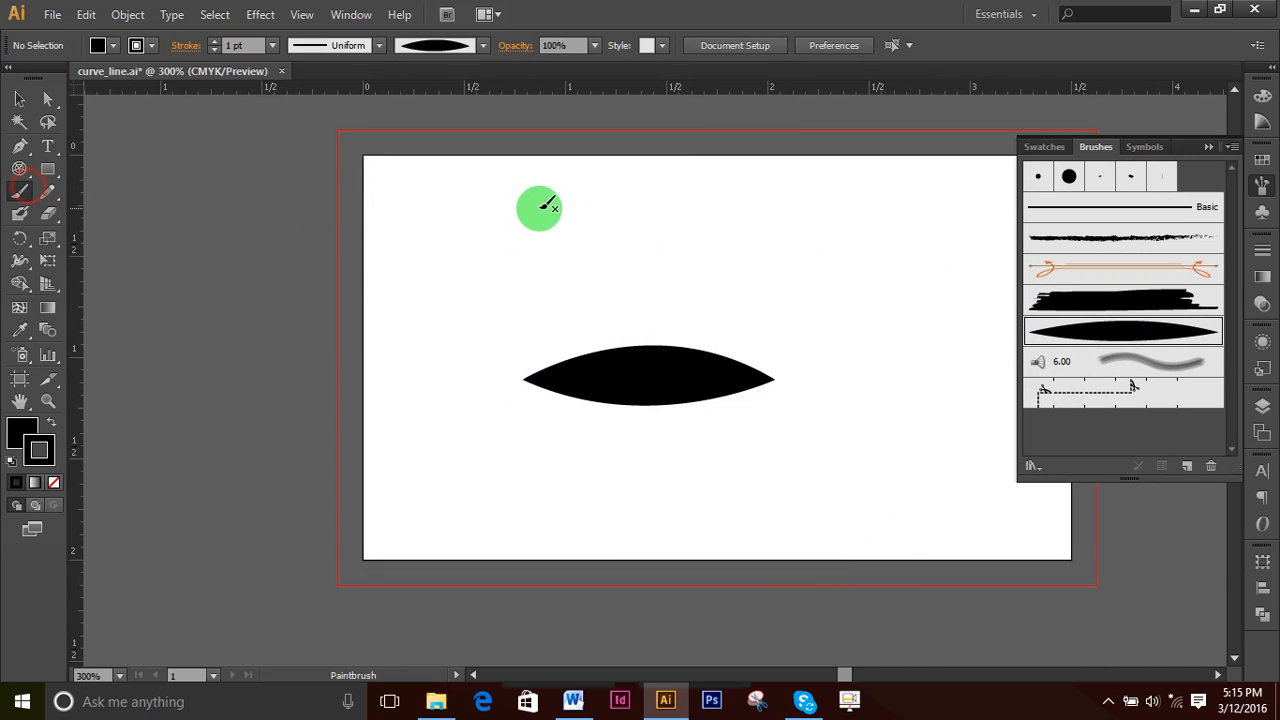
mouse_move(471, 245)
mouse_down()
mouse_move(534, 261)
mouse_move(934, 274)
mouse_up()
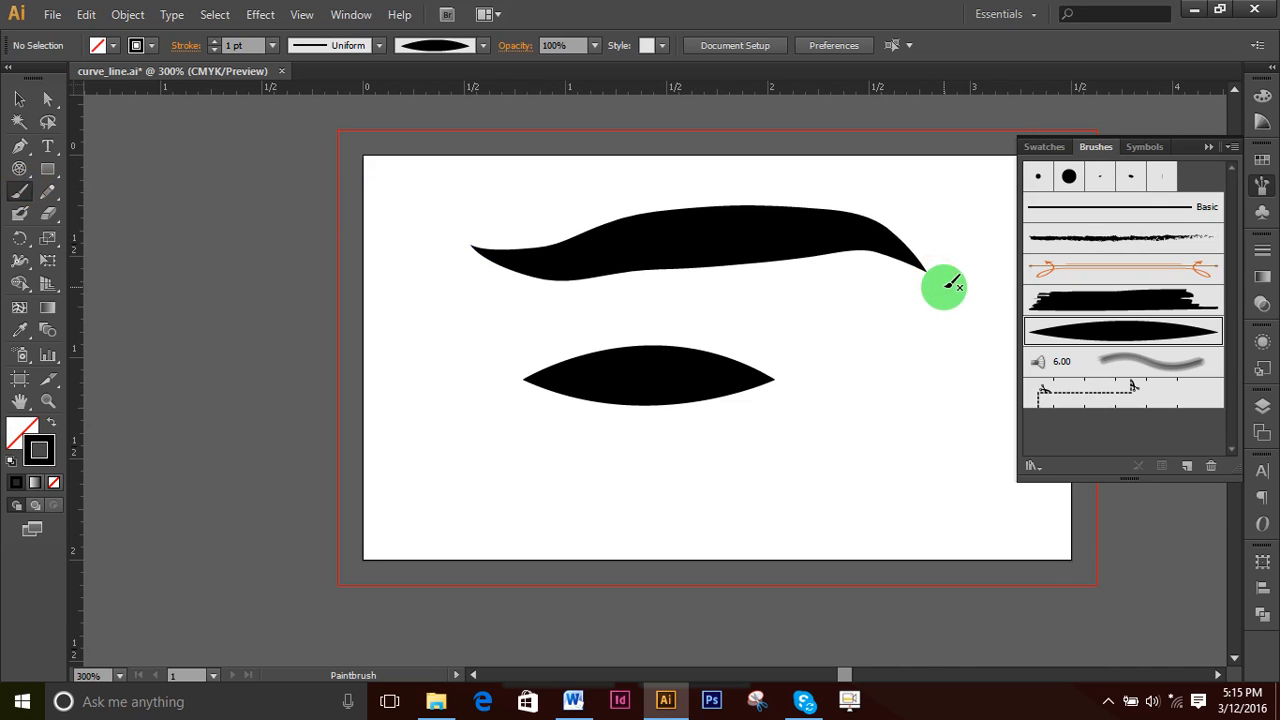
mouse_move(452, 491)
mouse_down()
mouse_move(533, 500)
mouse_move(837, 426)
mouse_move(889, 430)
mouse_up()
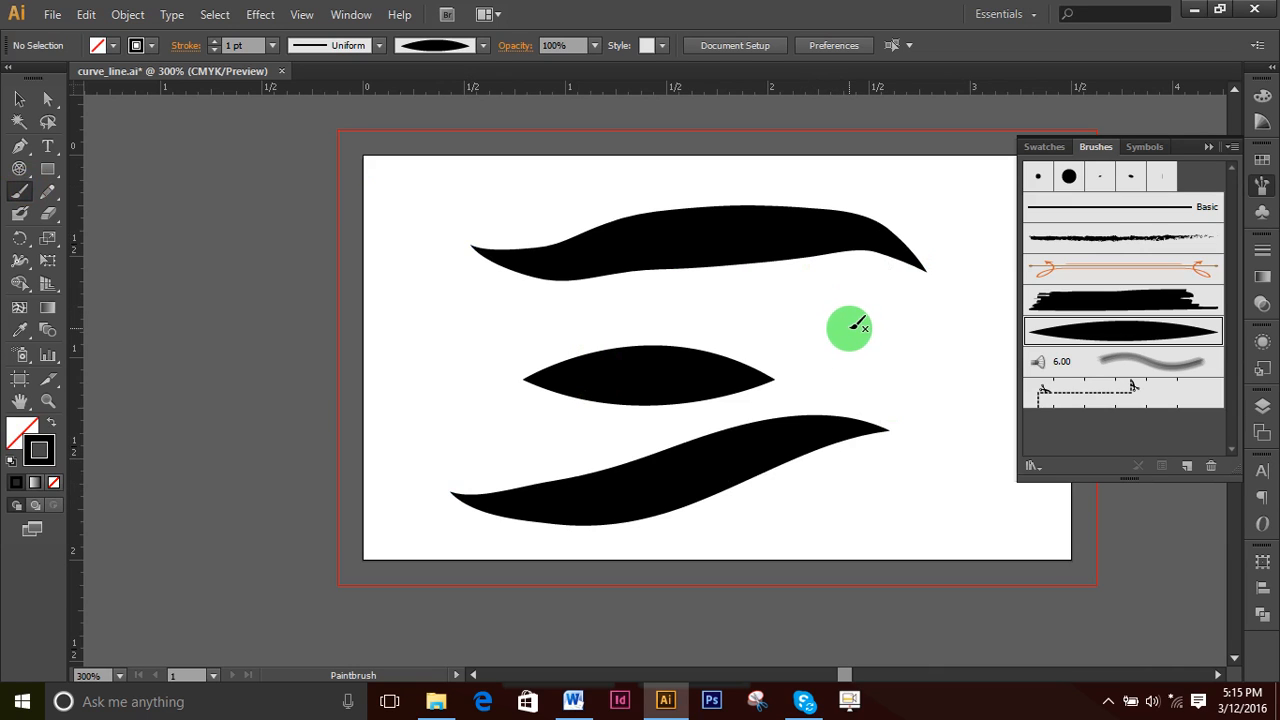
mouse_move(852, 308)
mouse_down()
mouse_move(888, 311)
mouse_move(941, 356)
mouse_move(966, 489)
mouse_move(924, 506)
mouse_move(385, 563)
mouse_up()
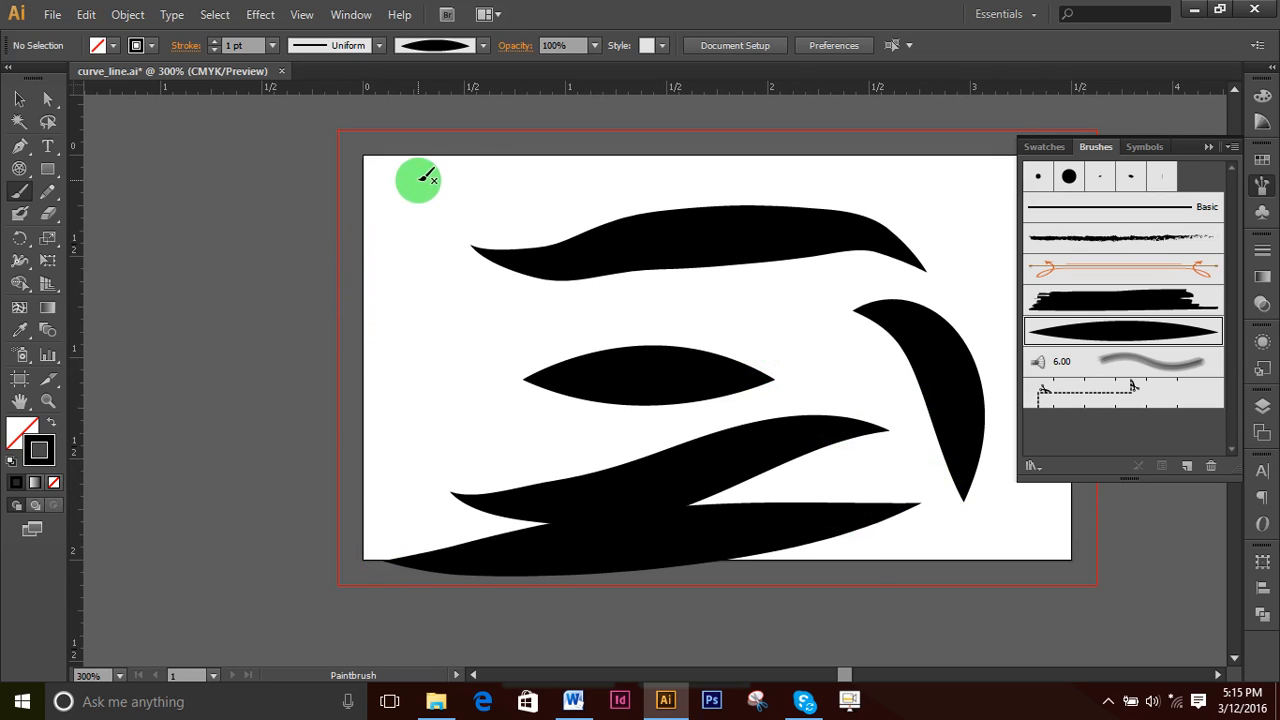
drag(393, 172, 738, 175)
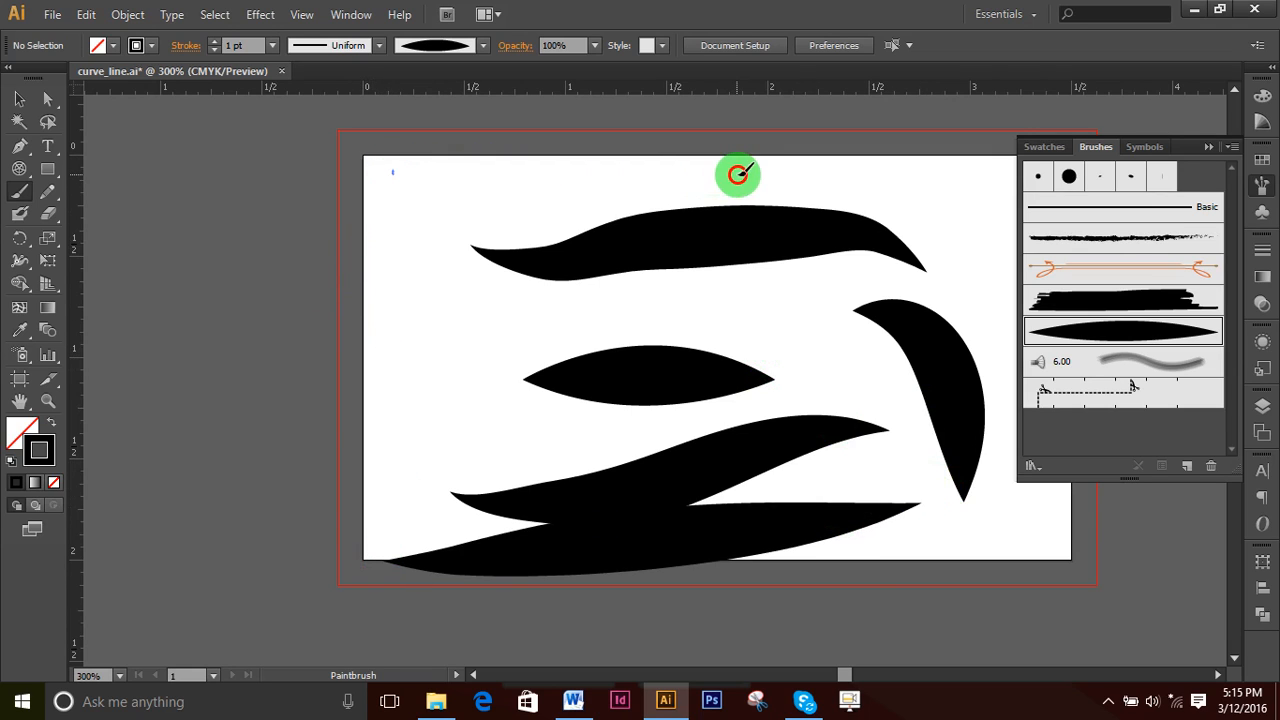
click(19, 98)
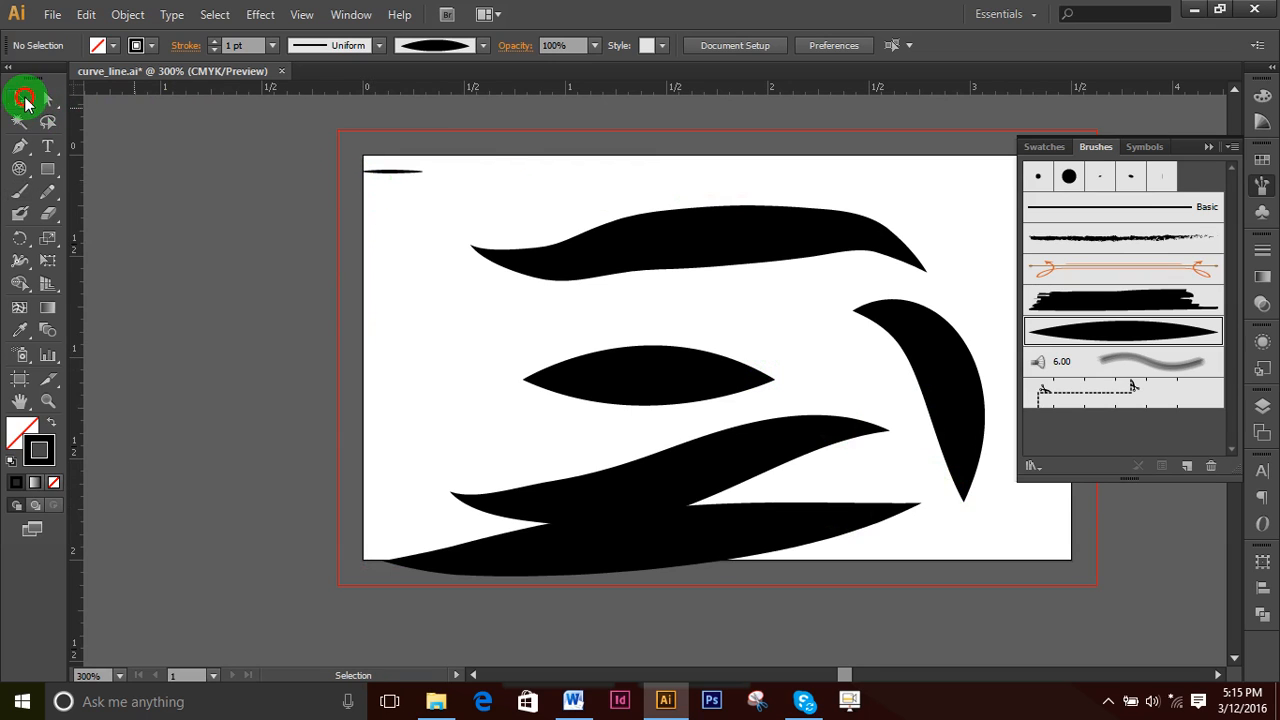
click(19, 197)
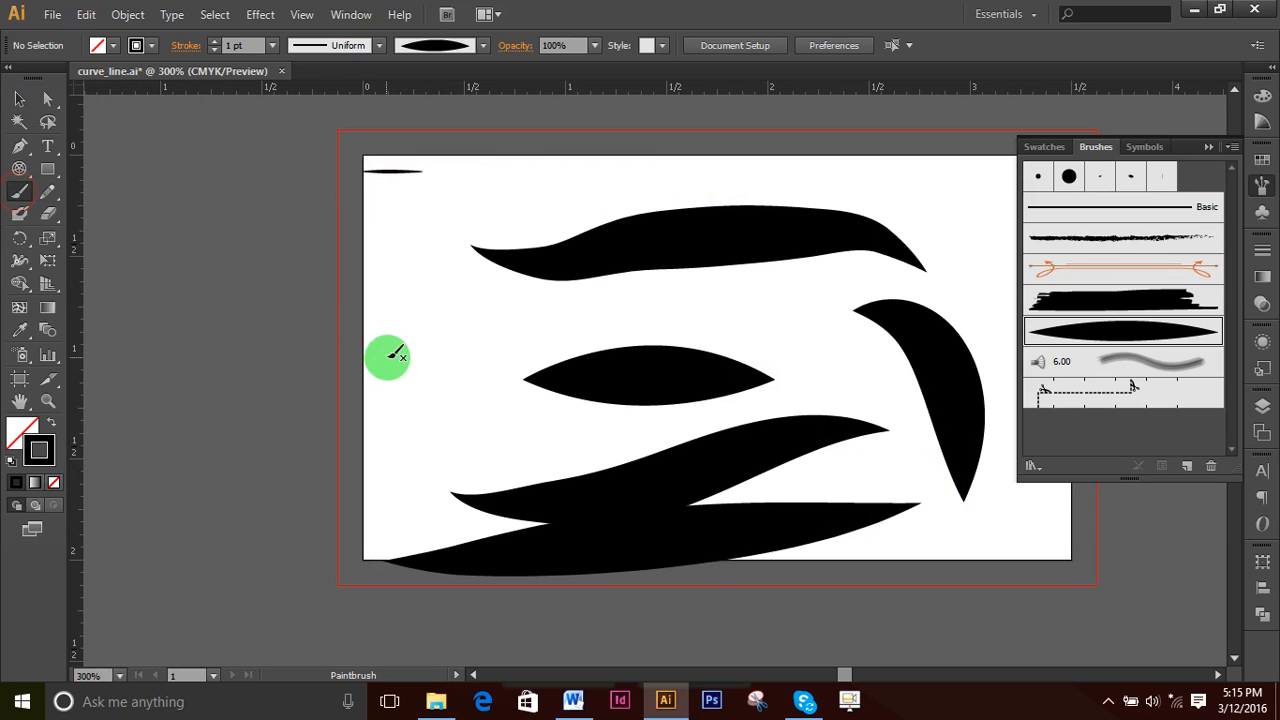
drag(388, 330, 670, 315)
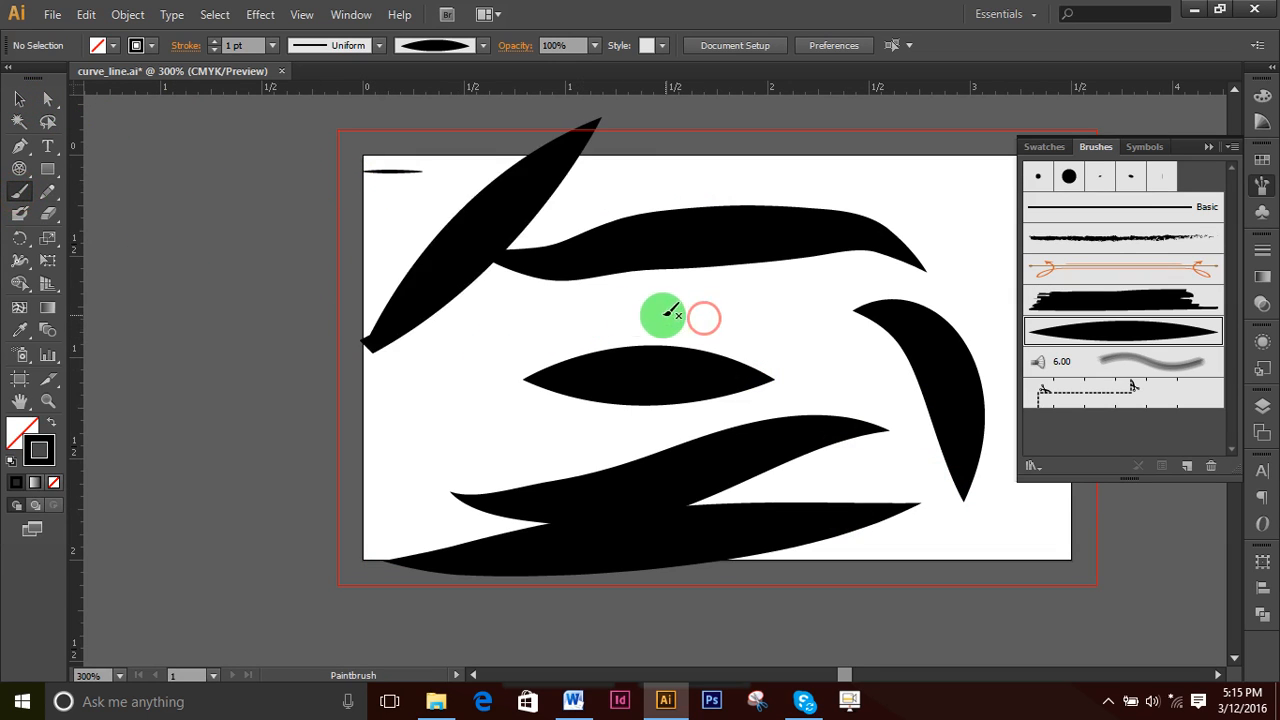
drag(392, 362, 514, 490)
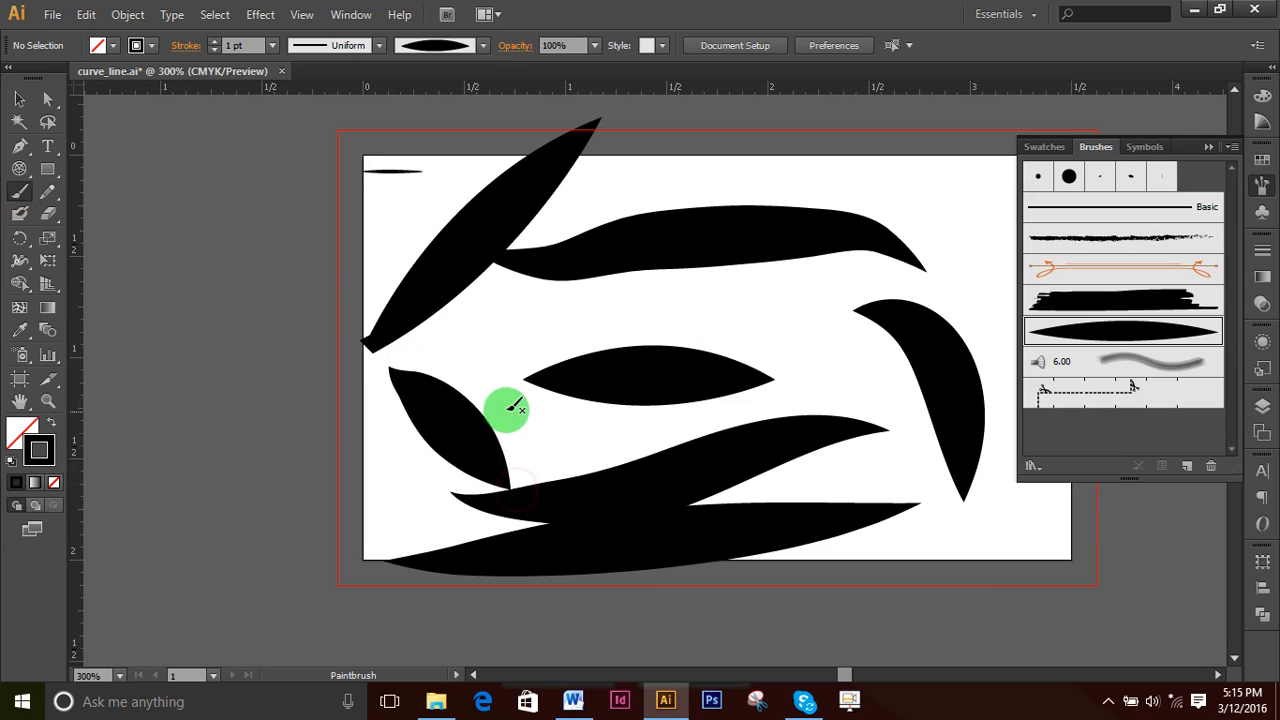
drag(516, 336, 829, 284)
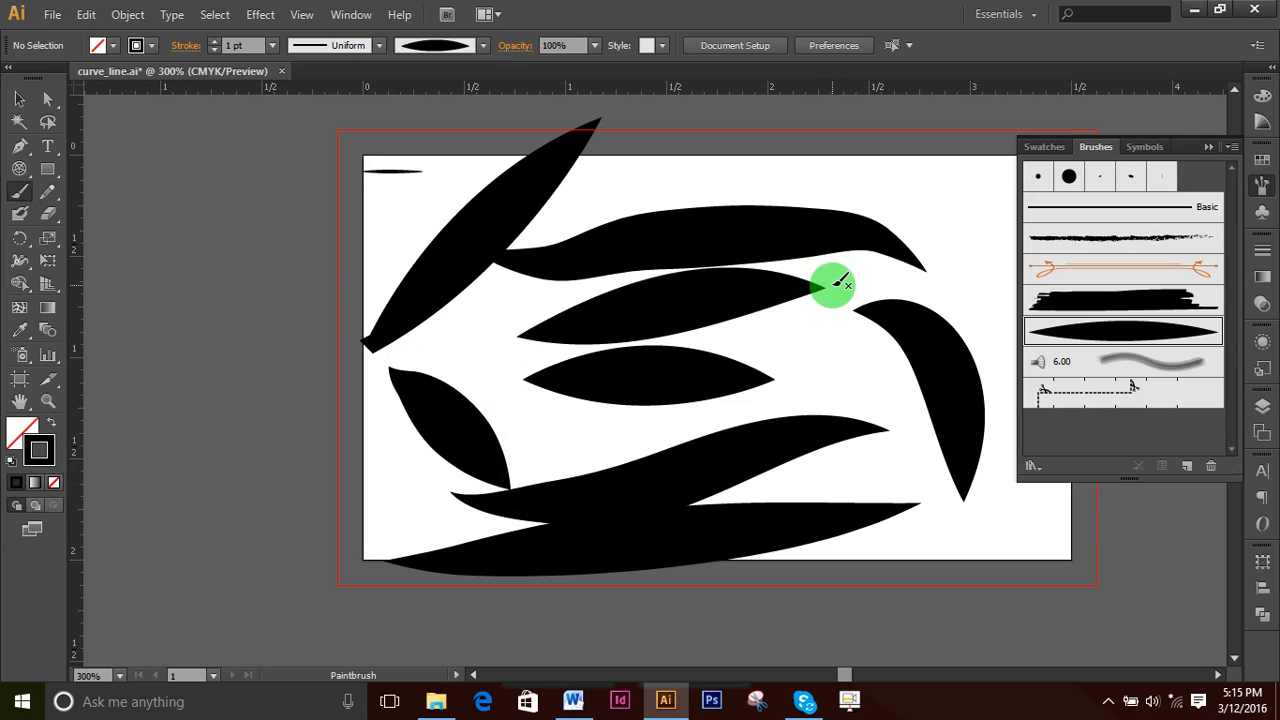
- Delete the lens shape and all the painted strokes from the artboard
click(19, 99)
mouse_move(325, 140)
mouse_down()
mouse_move(407, 218)
mouse_move(993, 566)
mouse_up()
key(Delete)
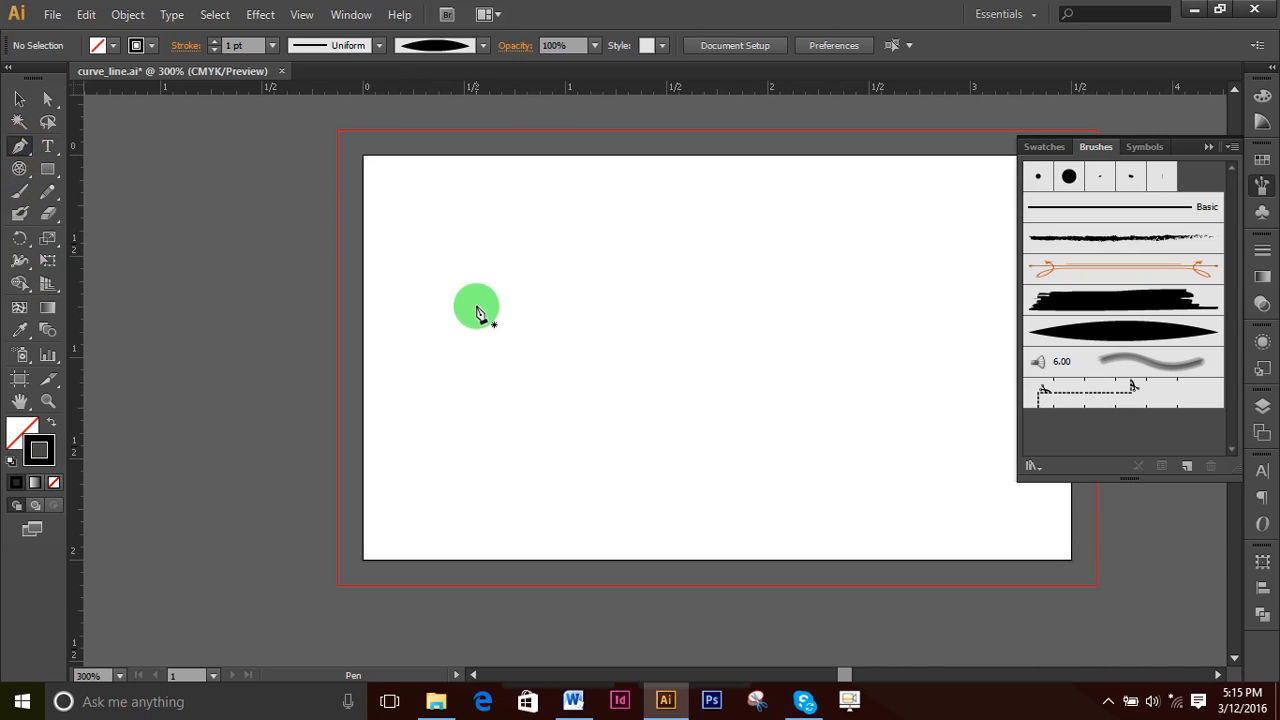
- Draw a wavy open path with the Pen tool across the artboard, ending in a small inward spiral near the lower edge
click(430, 307)
drag(615, 397, 743, 395)
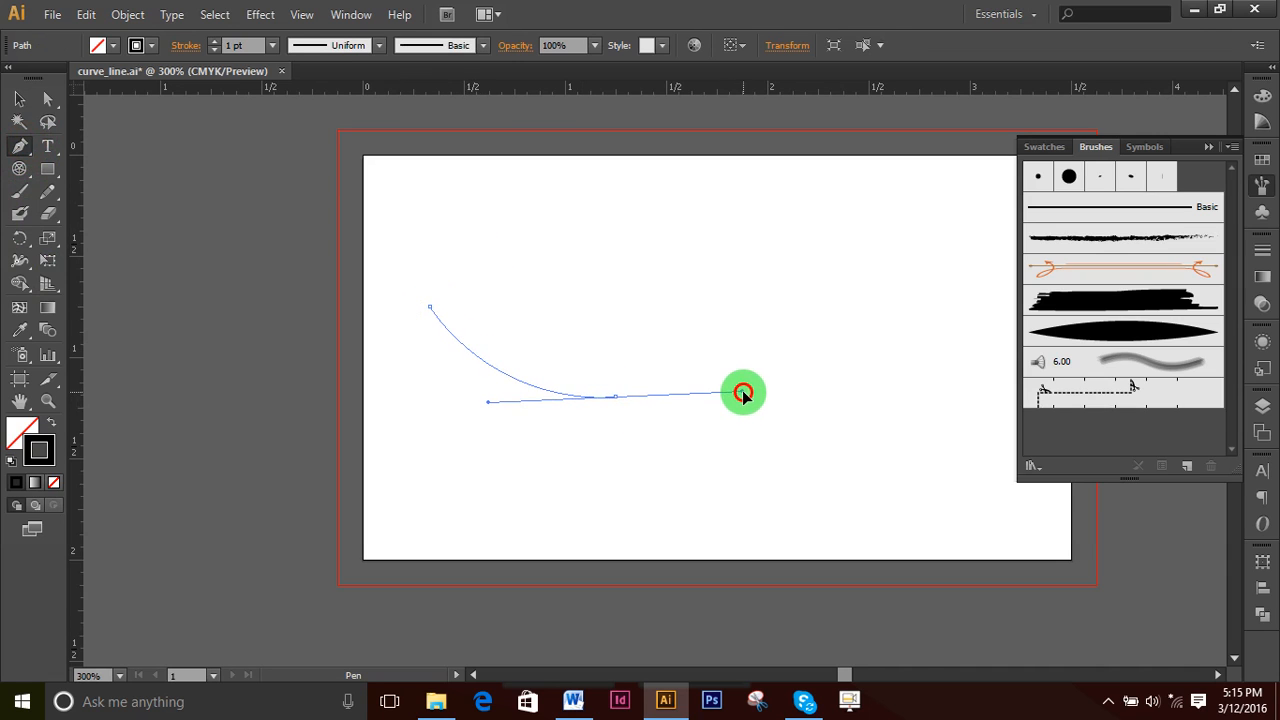
drag(880, 414, 980, 457)
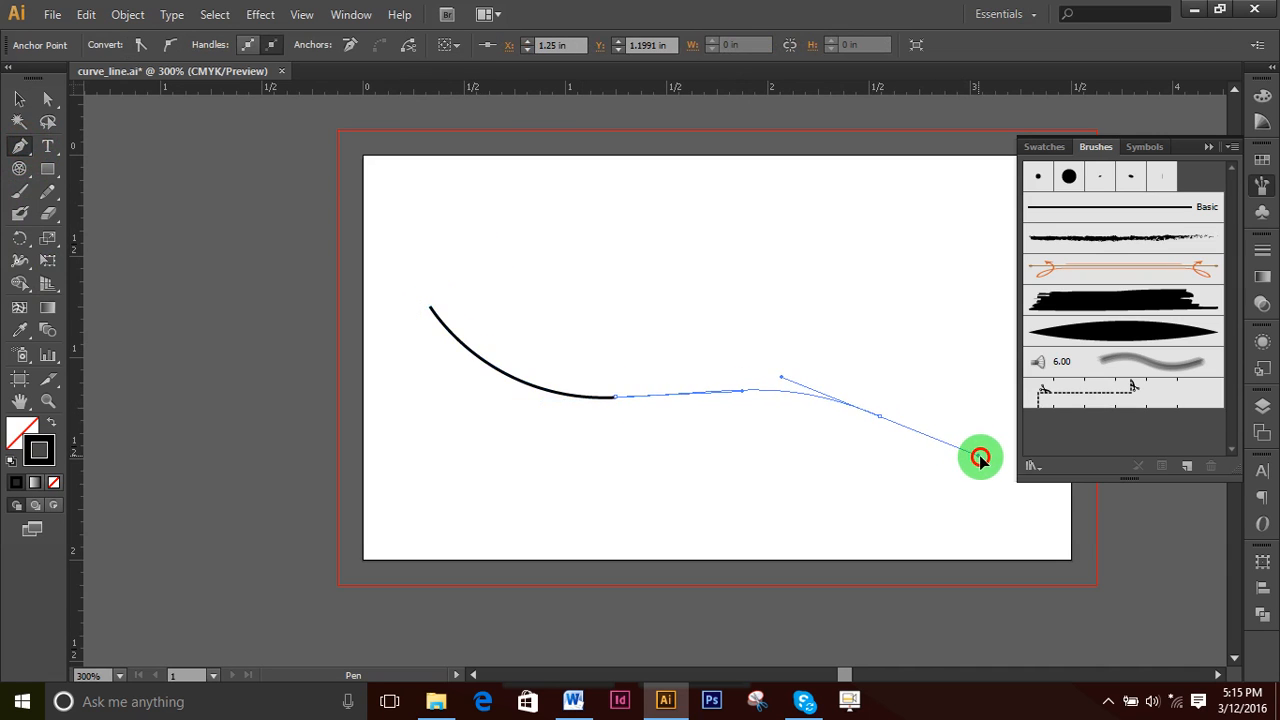
drag(937, 551, 885, 548)
mouse_move(866, 464)
mouse_down()
mouse_move(900, 460)
mouse_move(923, 486)
mouse_up()
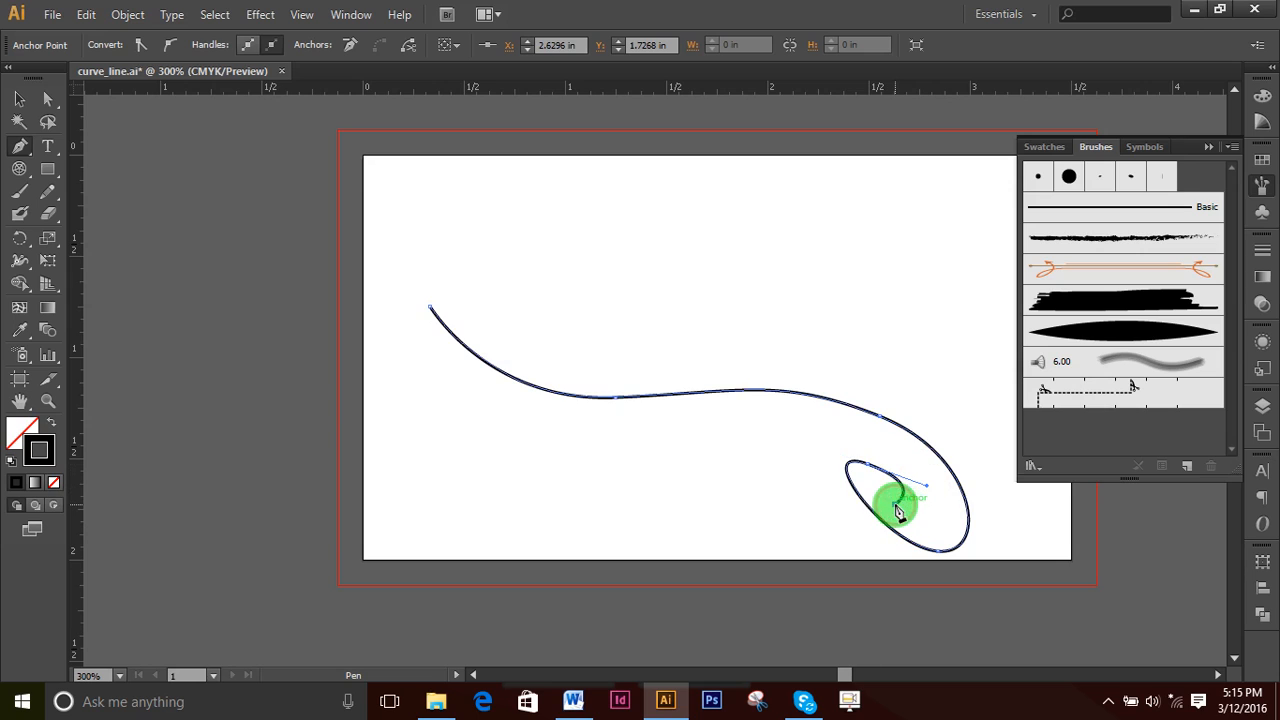
click(889, 486)
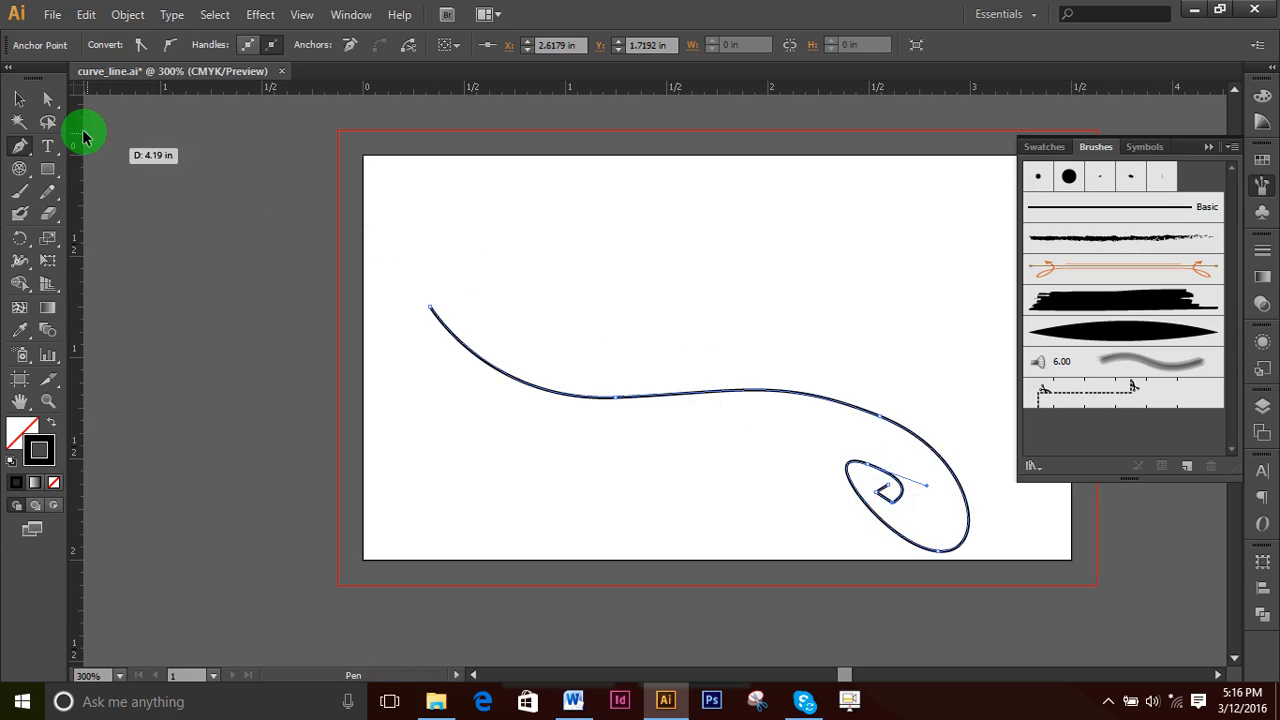
- Expand the wavy spiral path into a filled outline shape, then deselect it
click(19, 99)
click(955, 535)
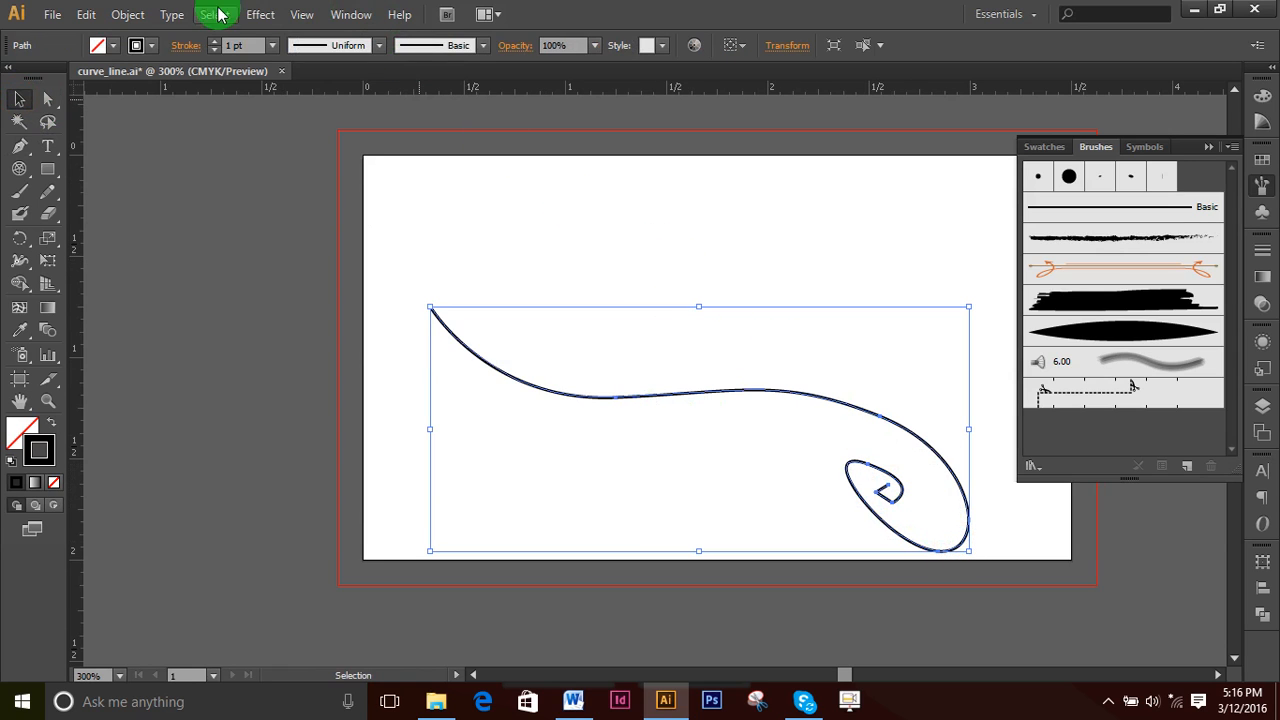
click(140, 14)
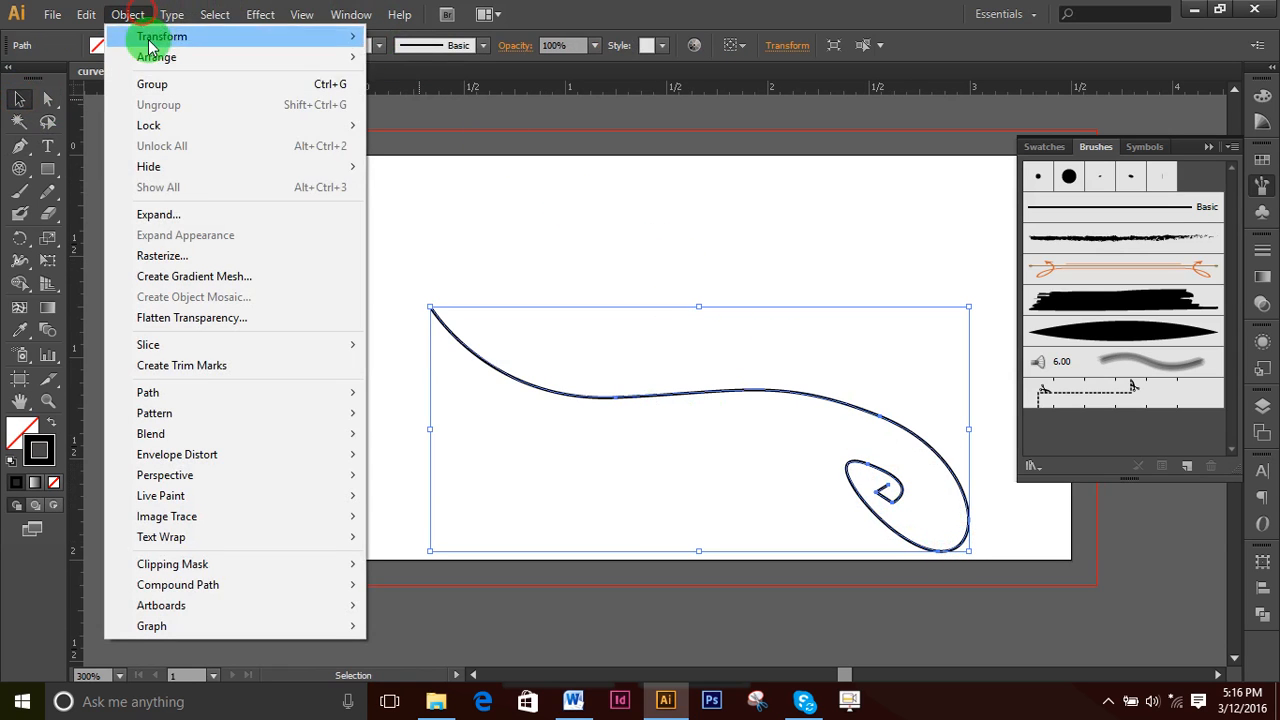
click(198, 213)
click(364, 453)
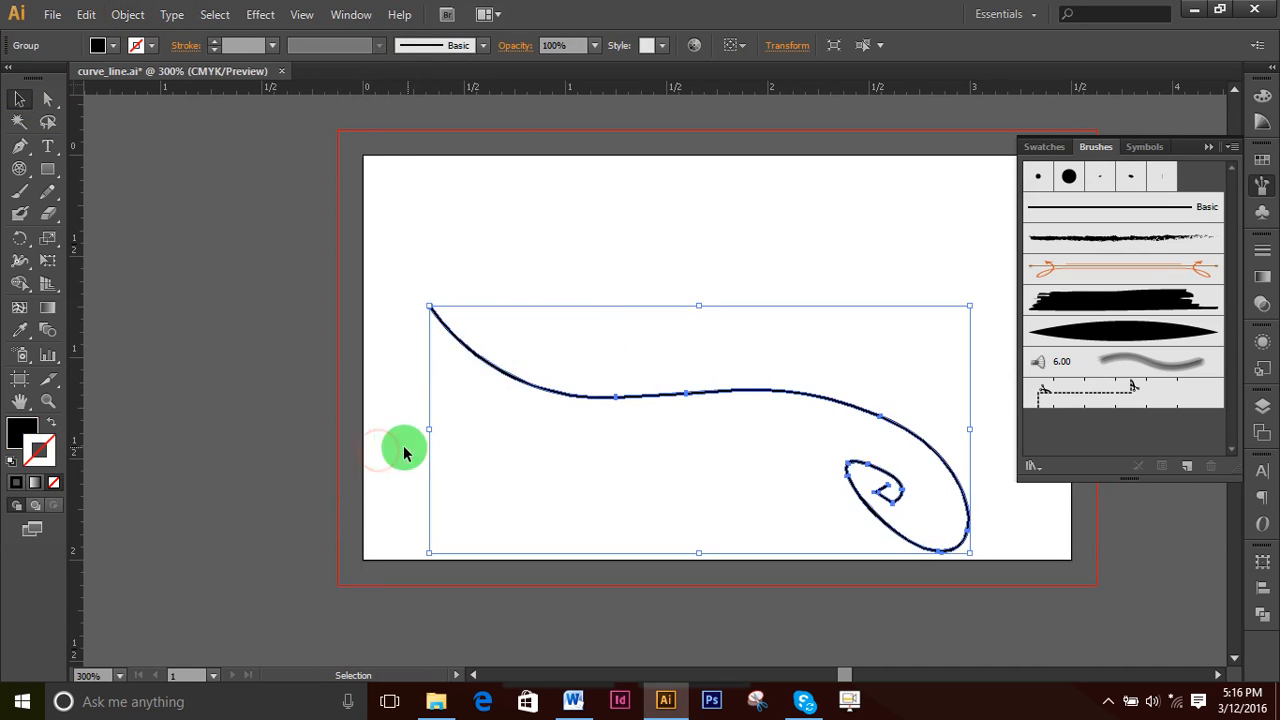
click(751, 249)
mouse_move(787, 377)
mouse_down()
mouse_move(771, 400)
mouse_move(1070, 360)
mouse_move(835, 425)
mouse_move(1143, 354)
mouse_move(1181, 403)
mouse_move(1165, 425)
mouse_up()
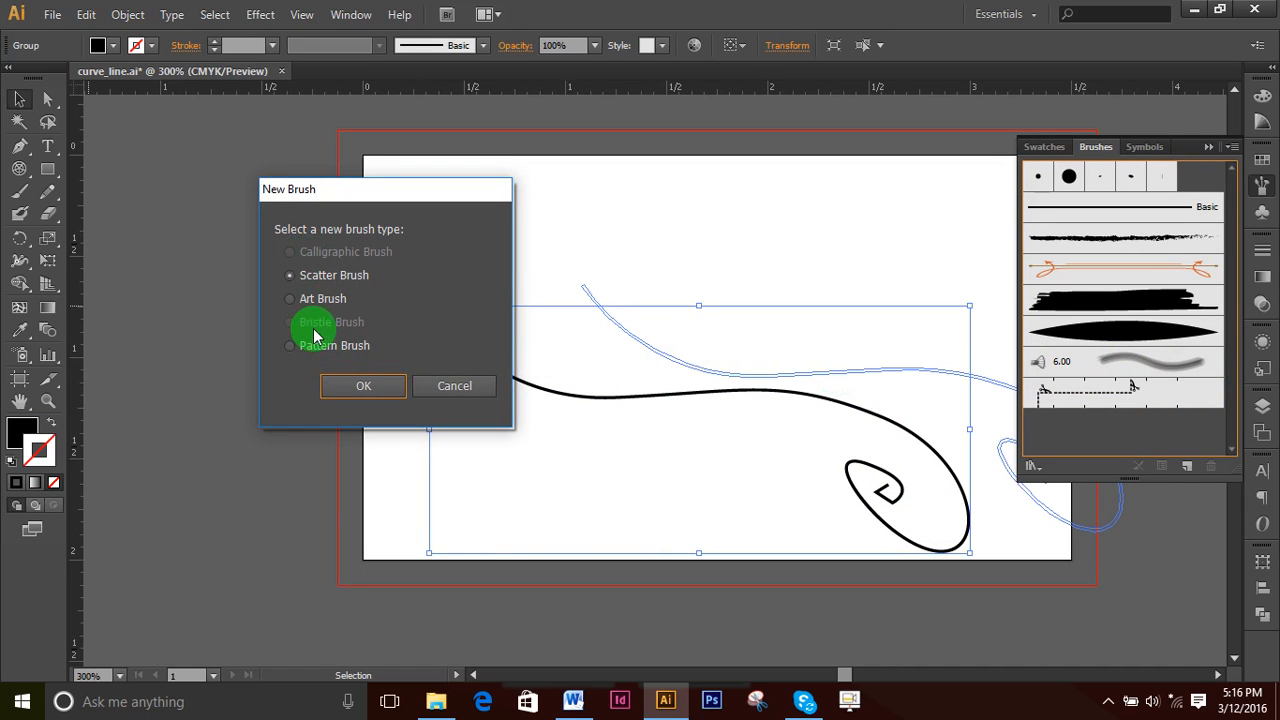
click(300, 302)
click(386, 382)
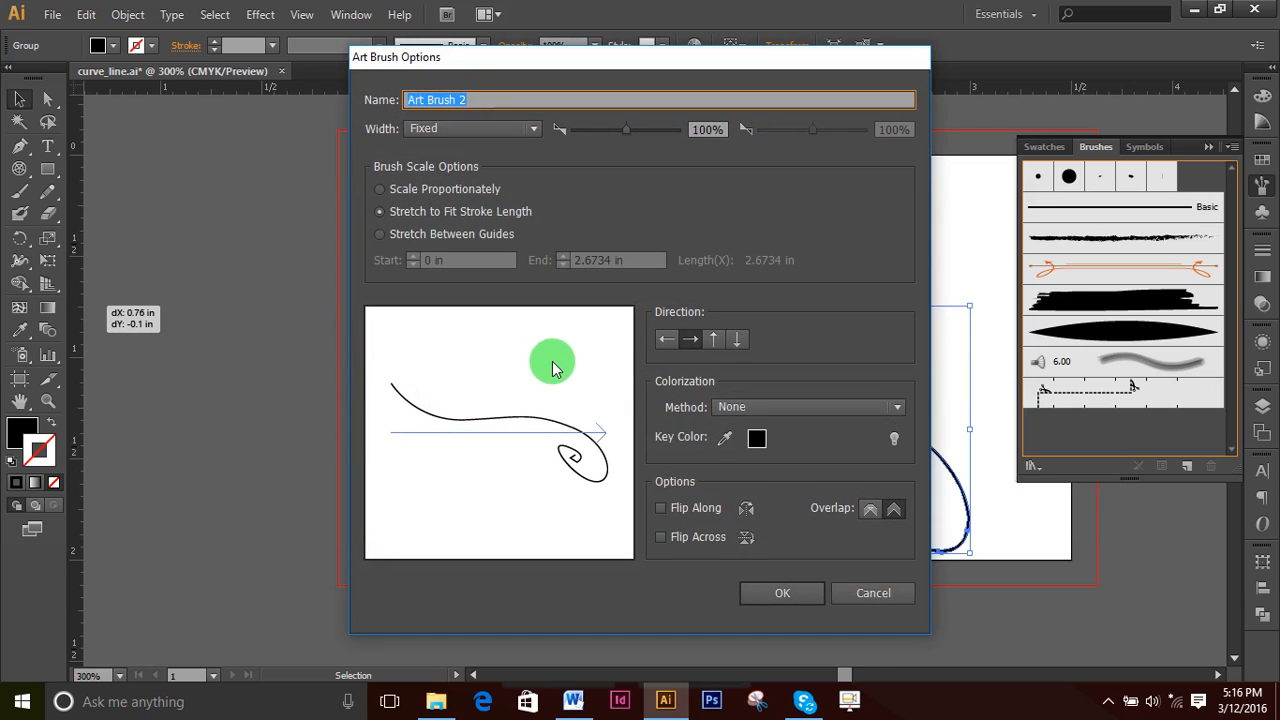
click(872, 592)
right_click(830, 413)
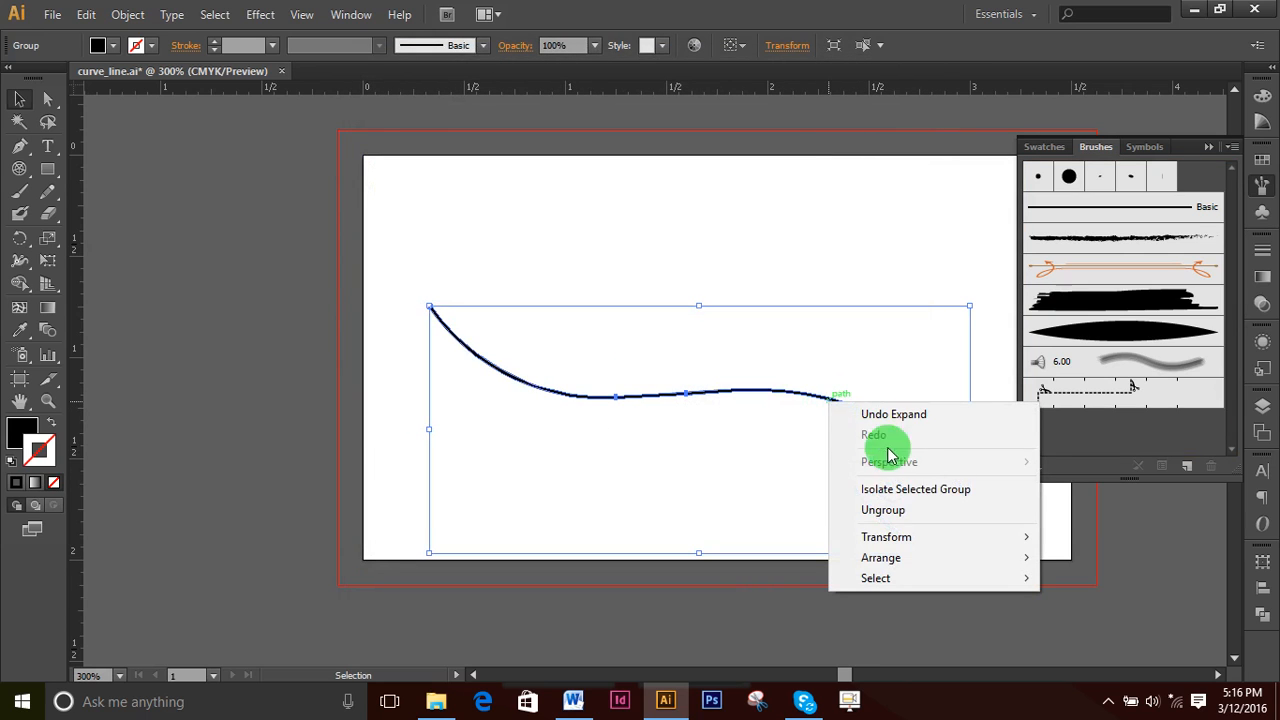
click(766, 386)
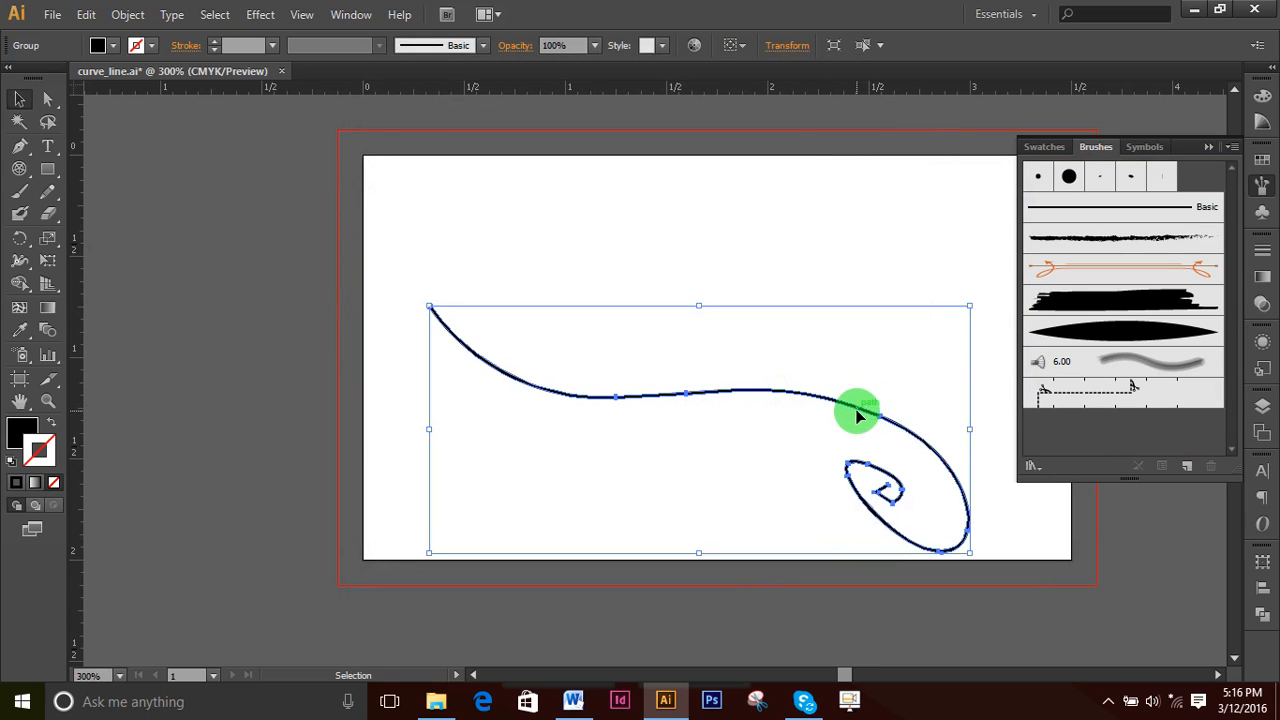
- Try to create a new Pattern Brush from the expanded swirl, trying the Pompadour, Original and Foliage tiles and accepting Foliage
mouse_move(857, 415)
mouse_down()
mouse_move(1194, 360)
mouse_move(1166, 425)
mouse_up()
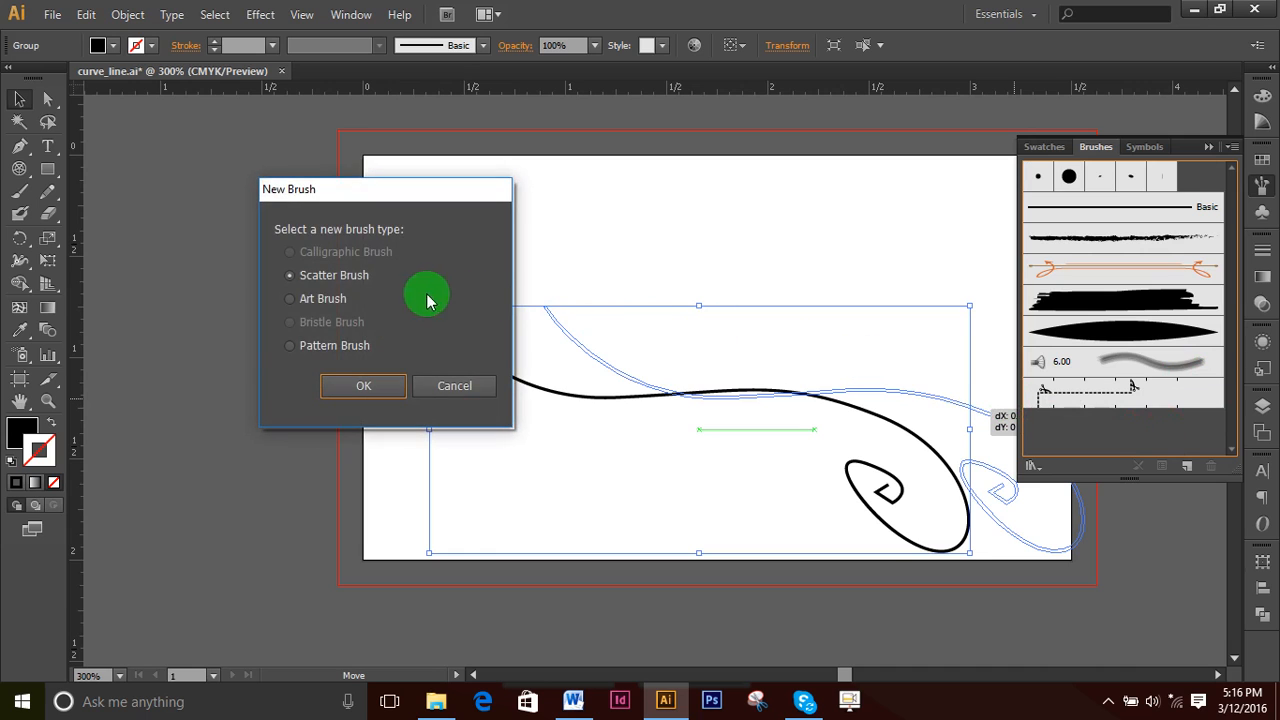
click(294, 345)
click(365, 385)
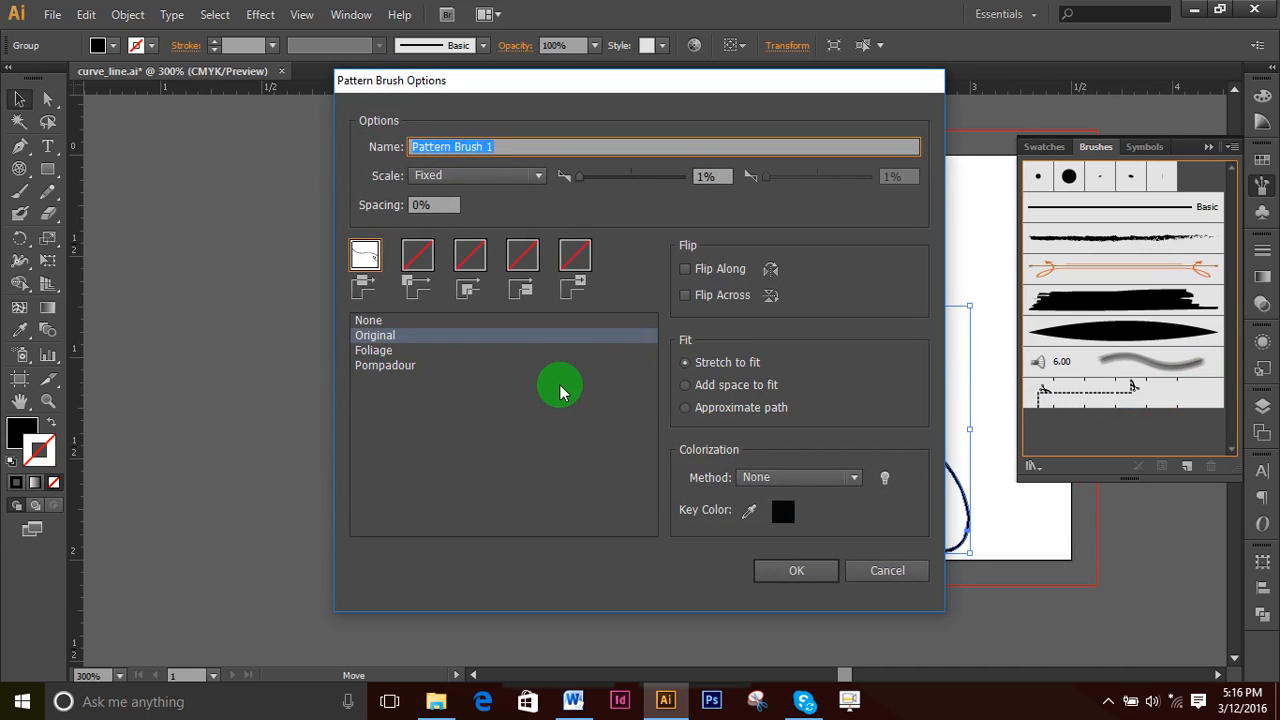
click(372, 353)
click(379, 367)
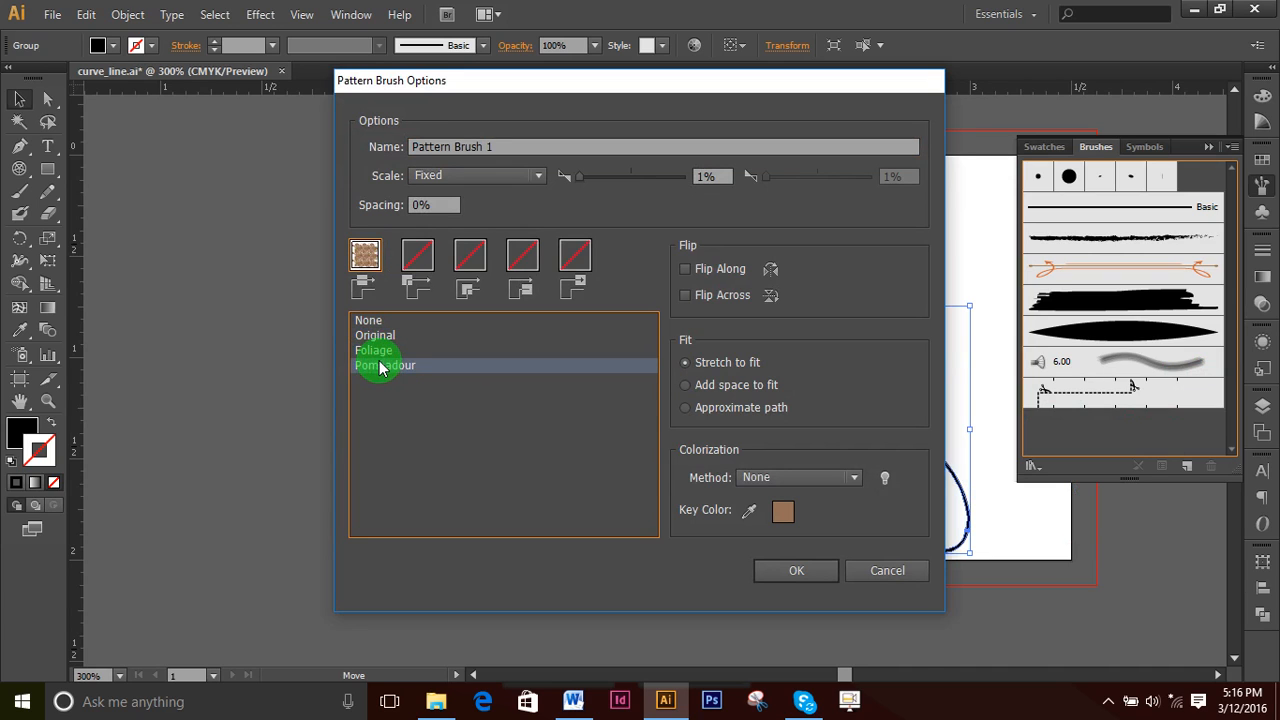
click(374, 352)
click(383, 335)
click(383, 354)
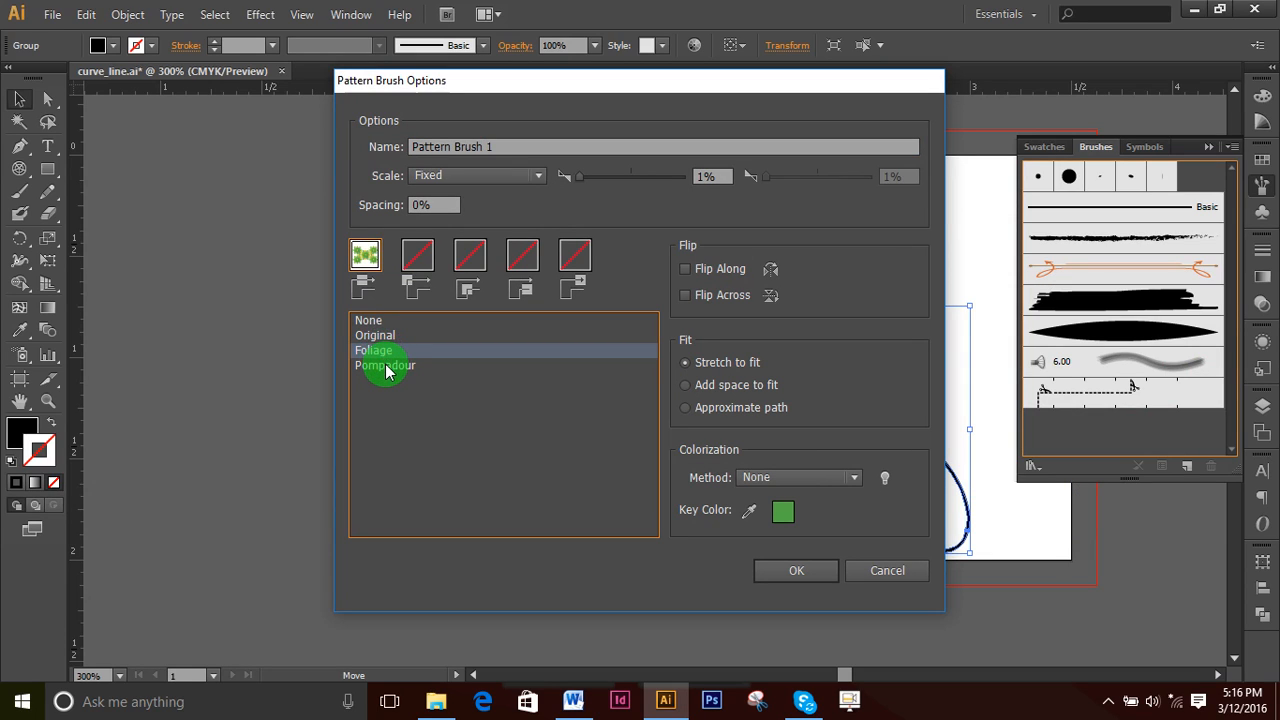
click(808, 571)
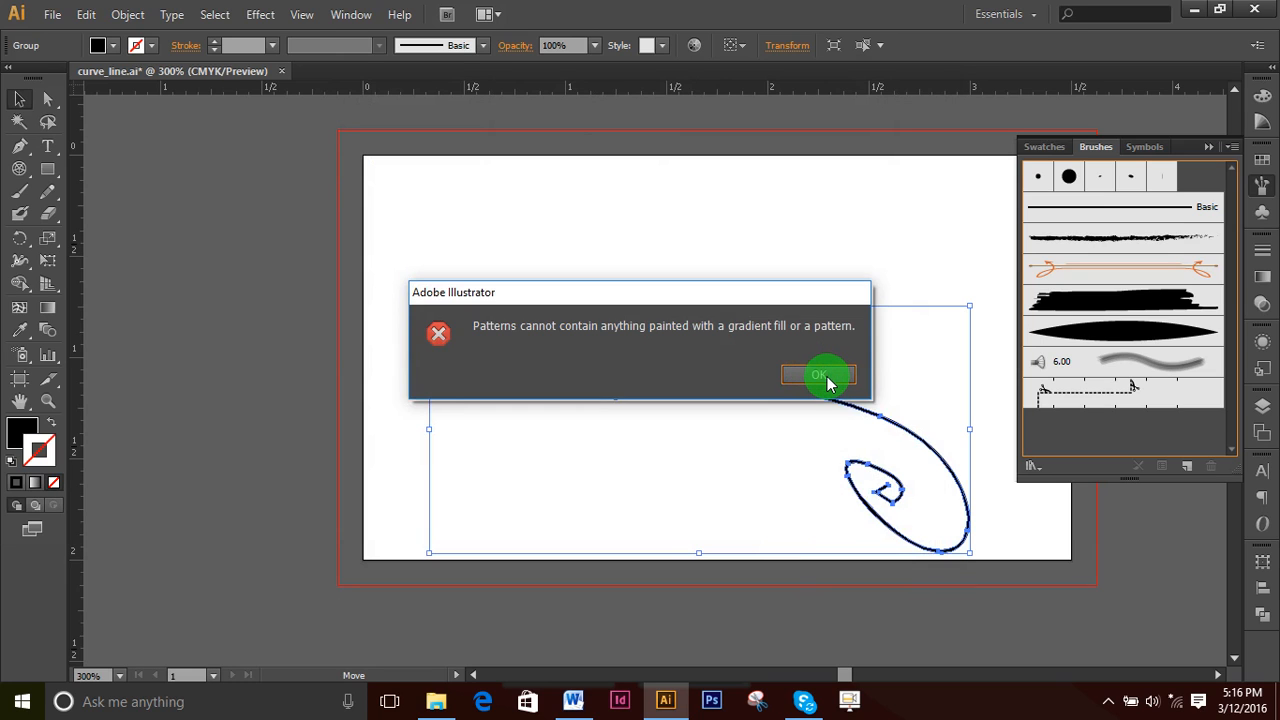
click(828, 380)
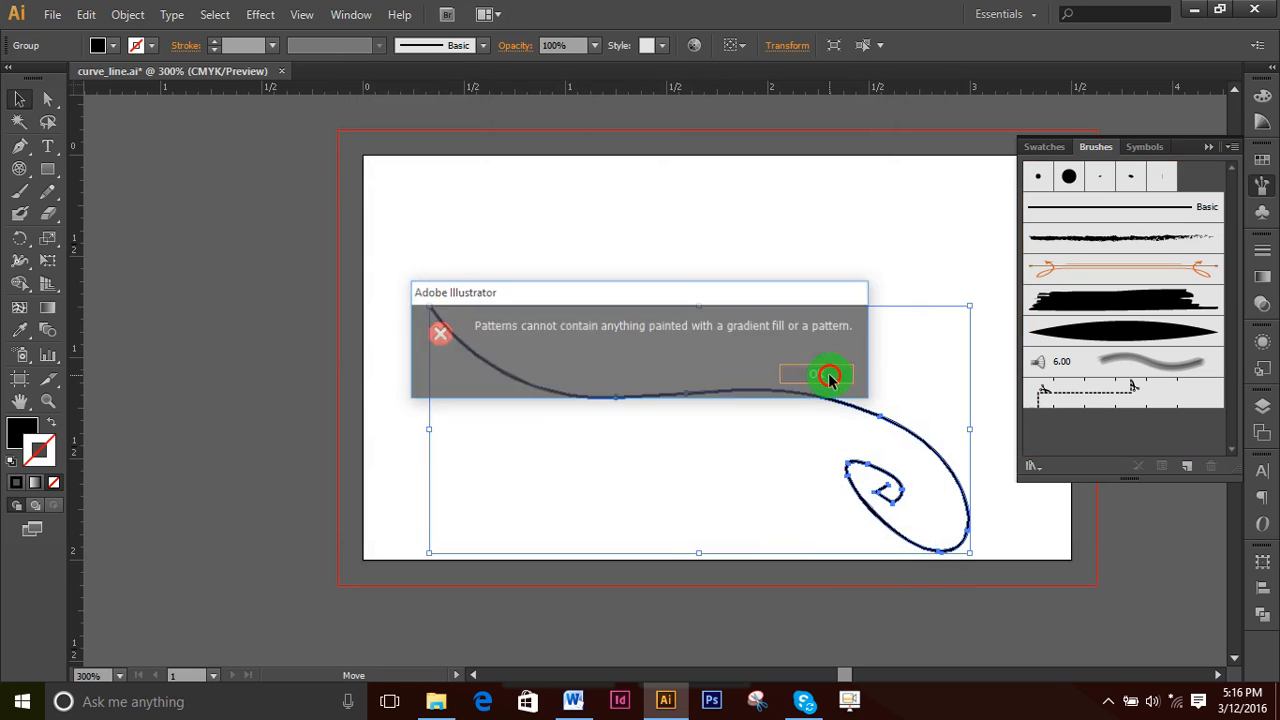
click(784, 222)
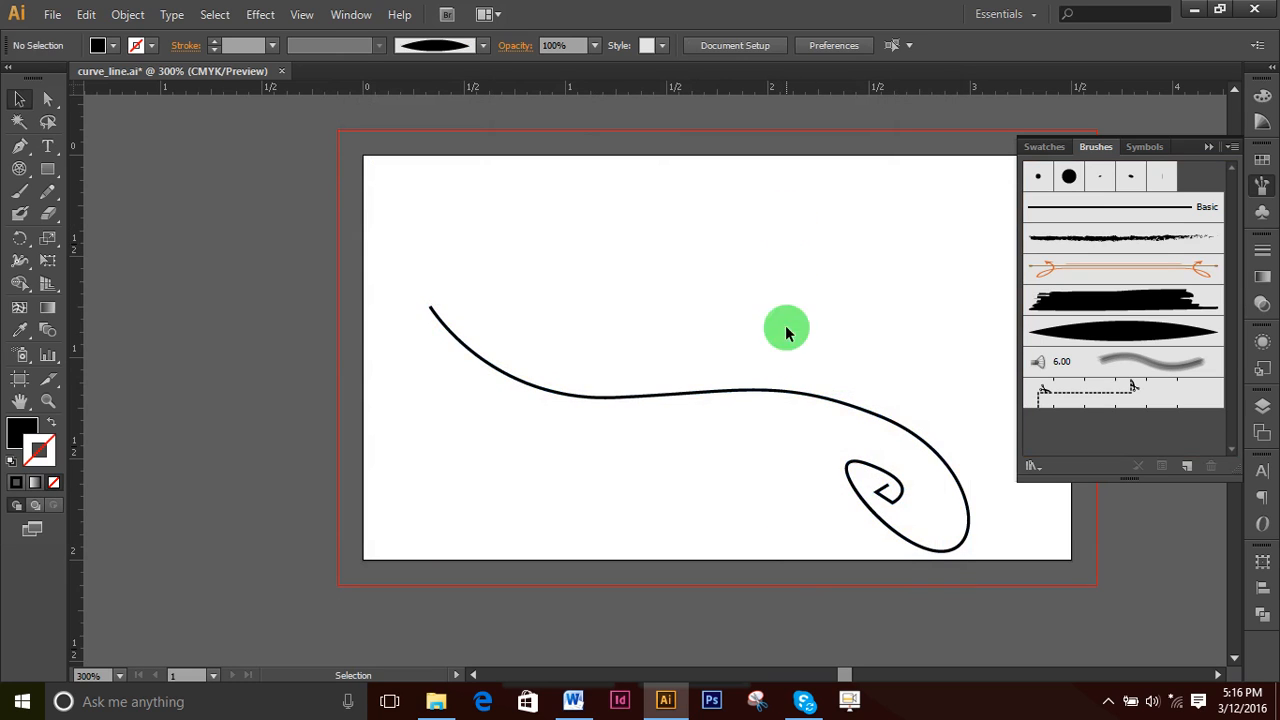
- Delete the swirl from the artboard and collapse the Brushes panel
click(1203, 390)
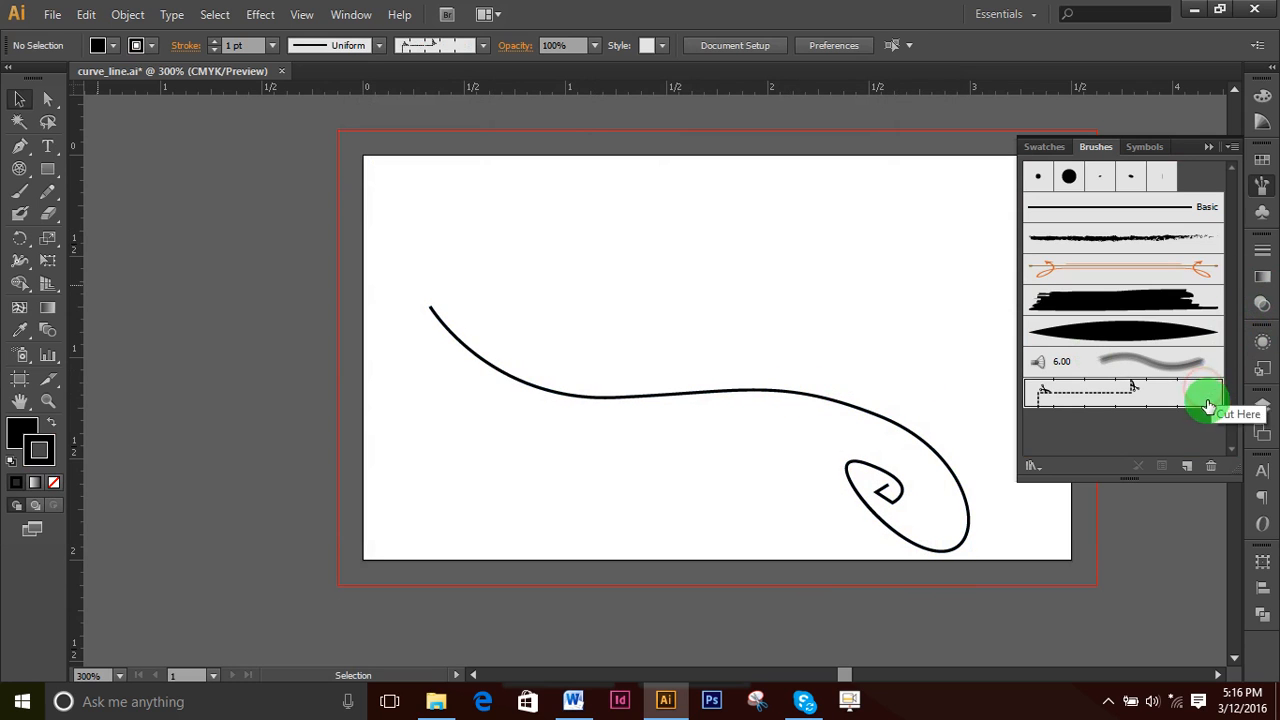
click(886, 541)
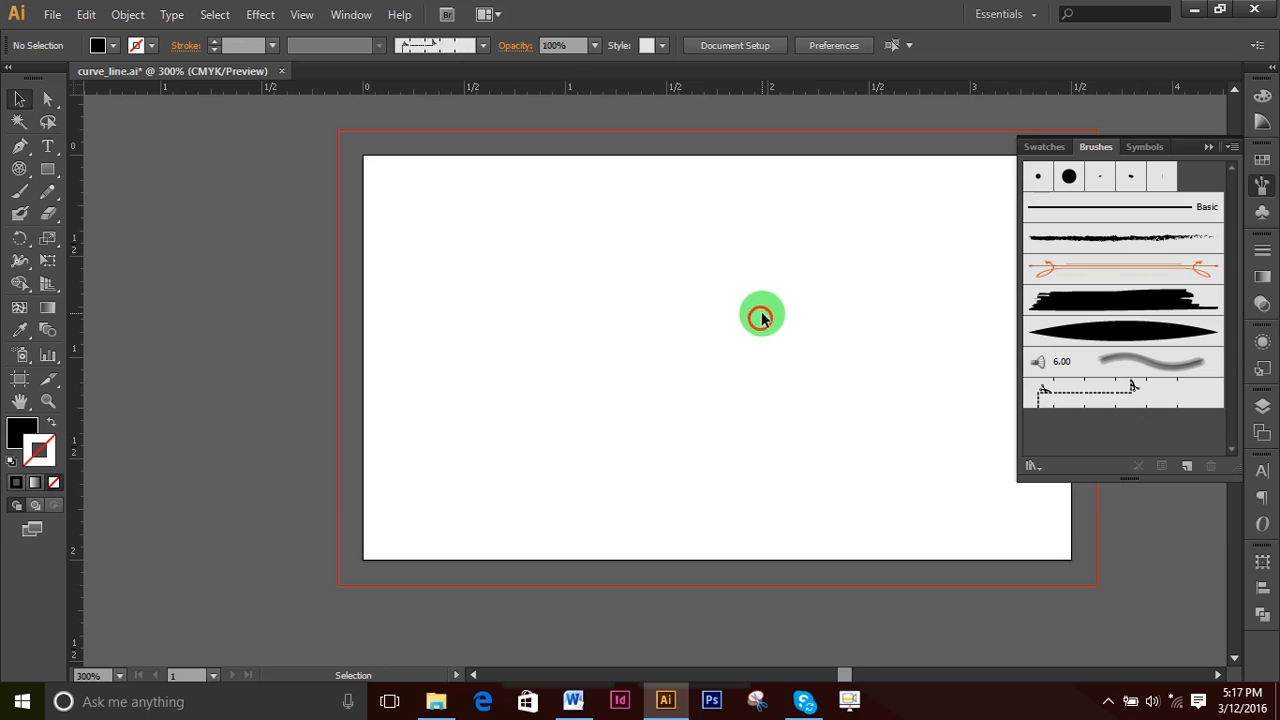
click(1209, 147)
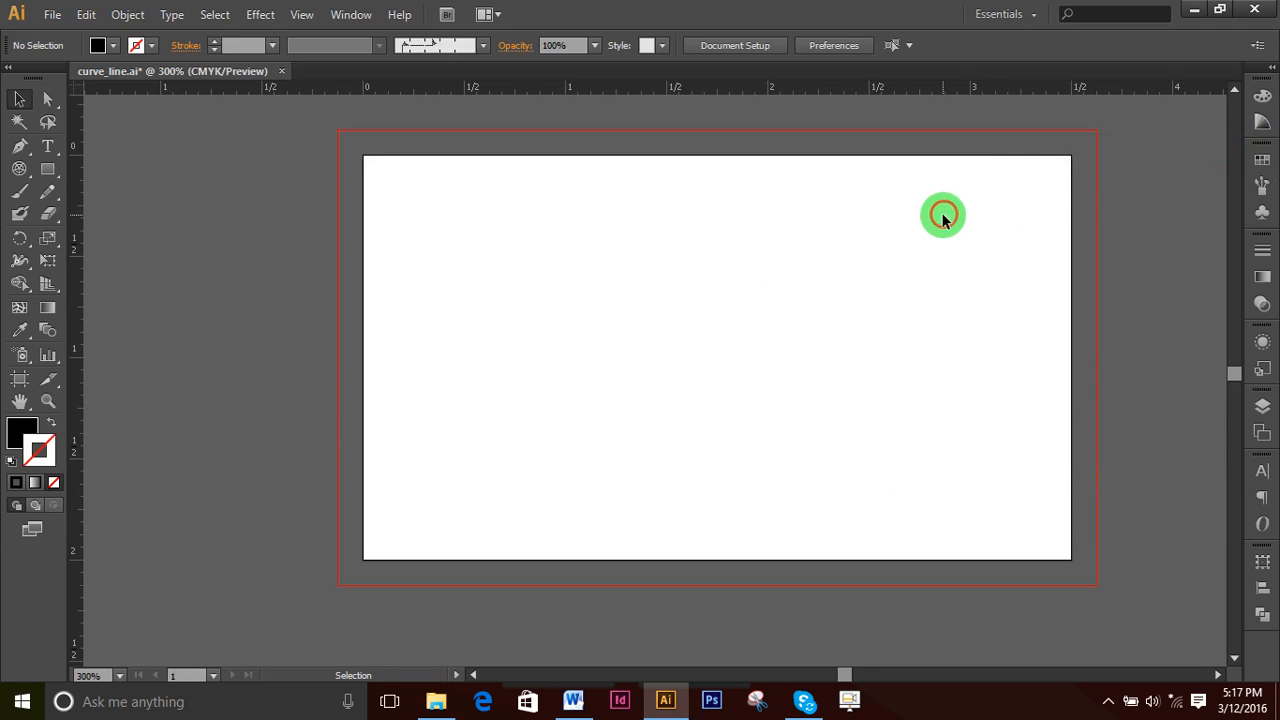
scroll(943, 214, up, 1)
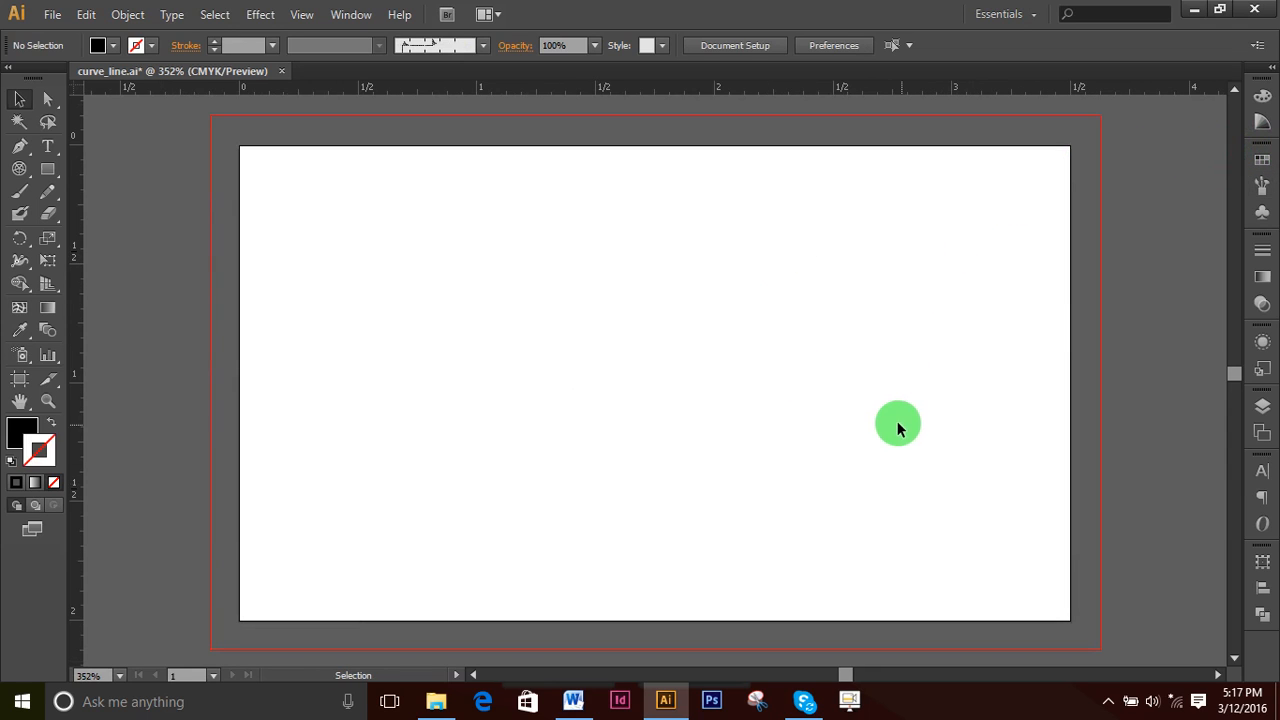
click(812, 383)
- Minimize Illustrator and refresh the Windows desktop twice
click(1196, 10)
right_click(806, 180)
click(863, 240)
right_click(741, 184)
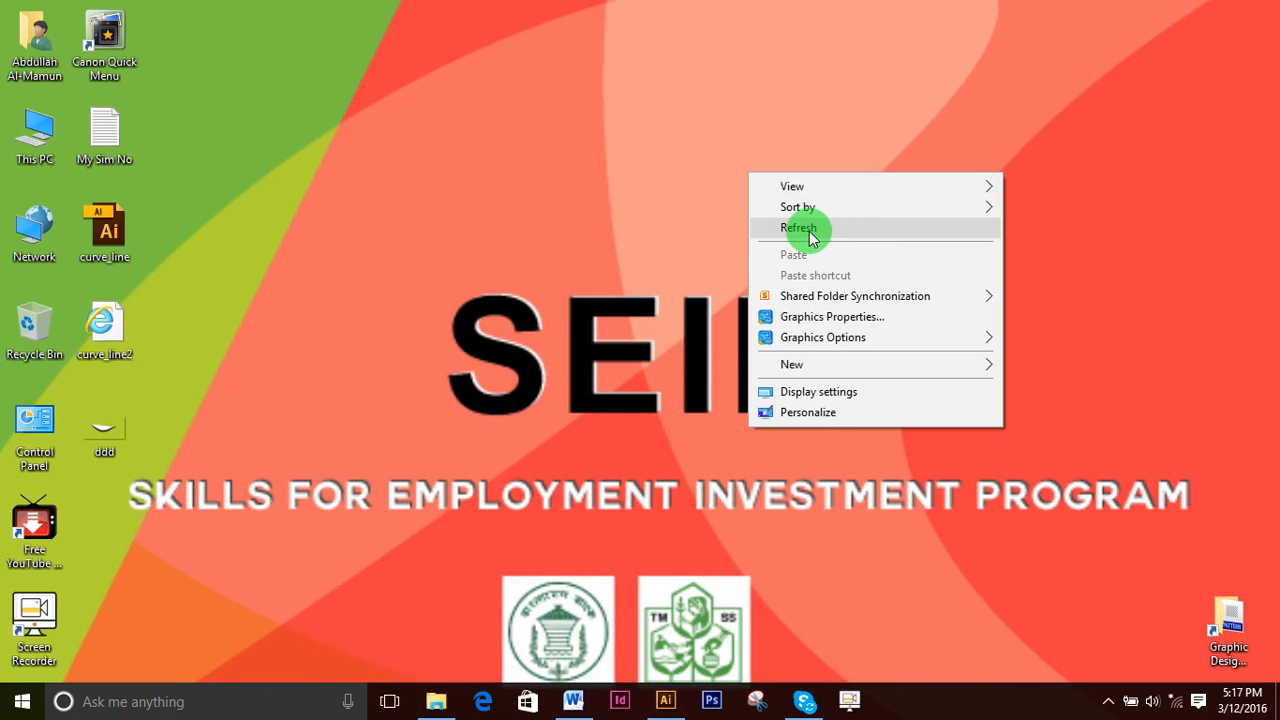
click(819, 241)
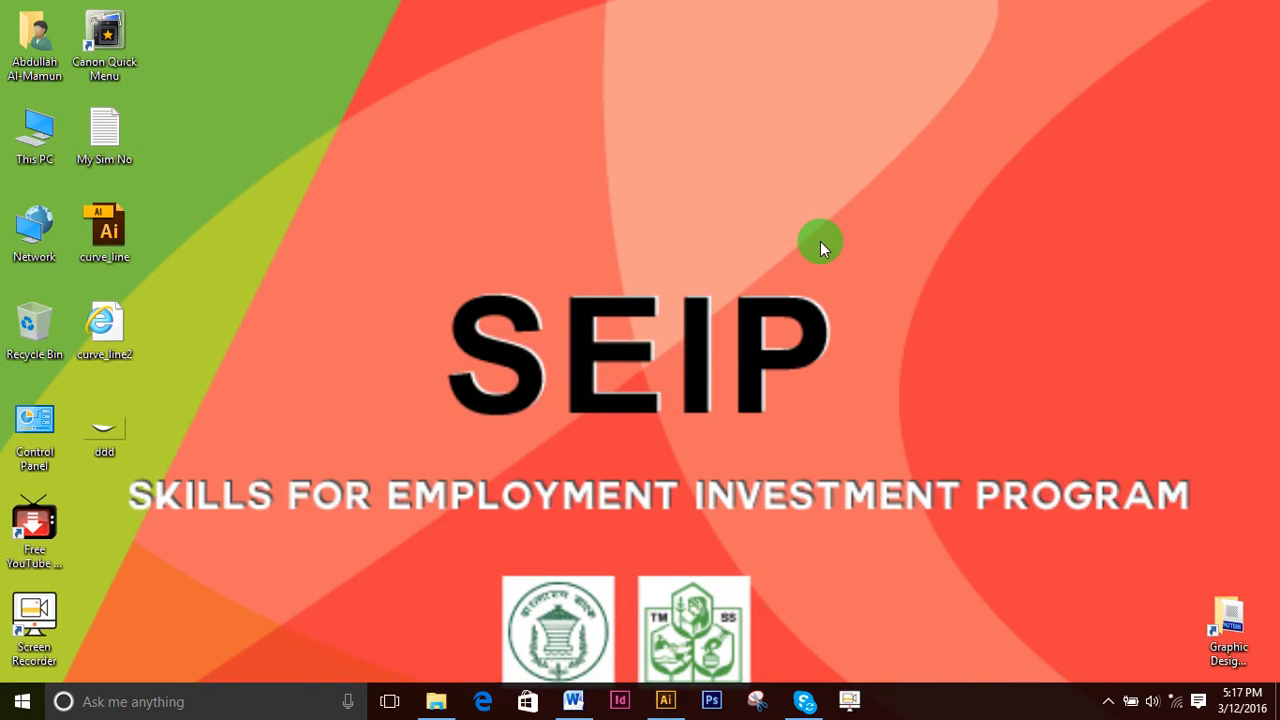
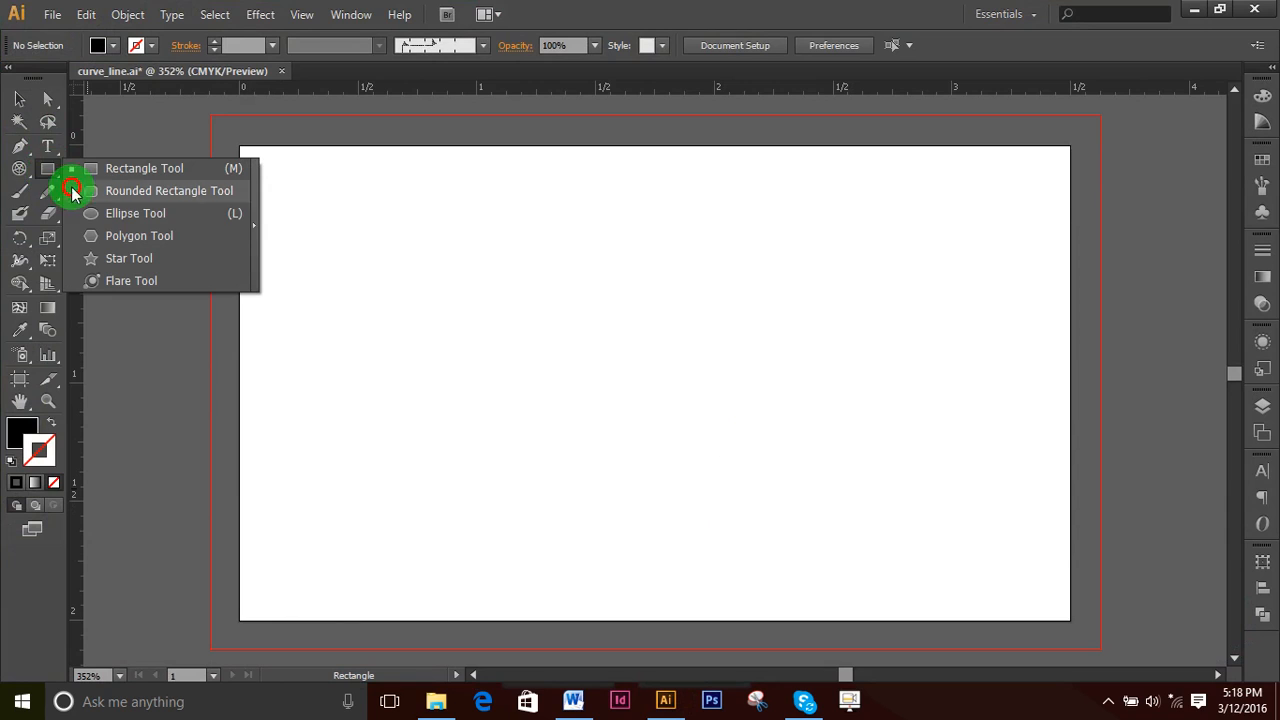
- Draw a black circle in the middle of the artboard with the Ellipse tool and move it toward the artboard's left side
click(143, 211)
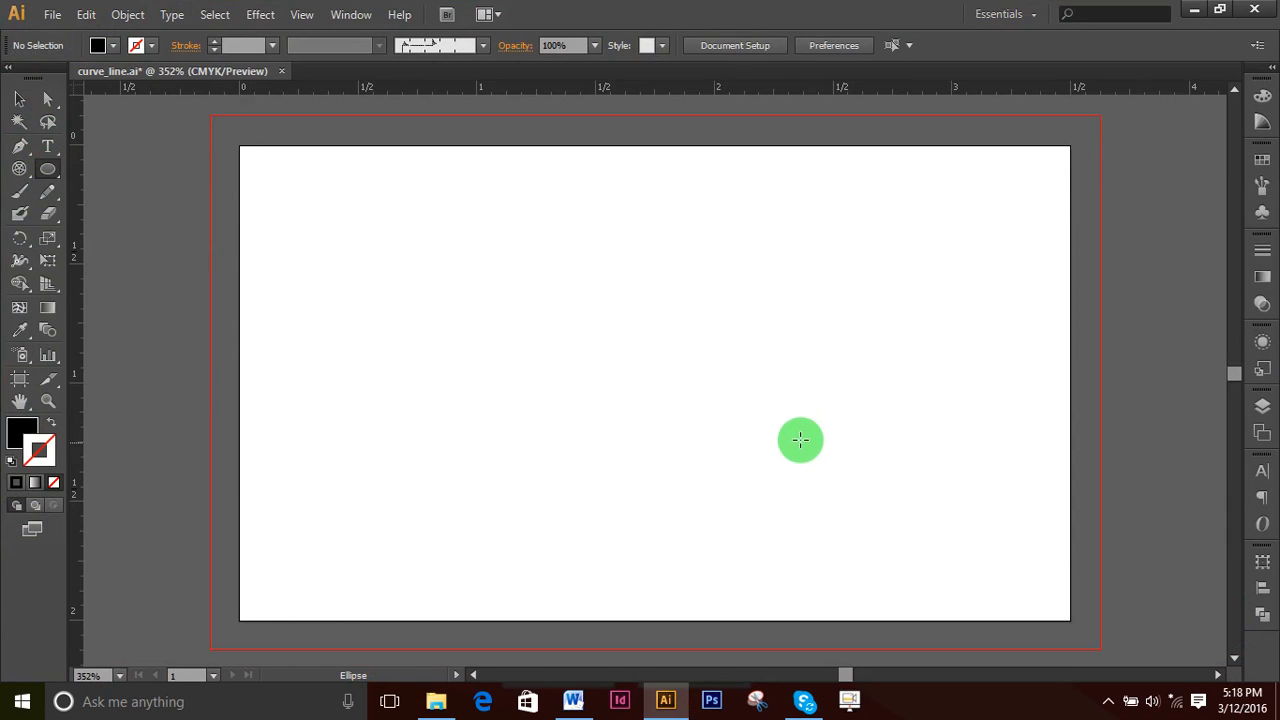
drag(569, 275, 783, 451)
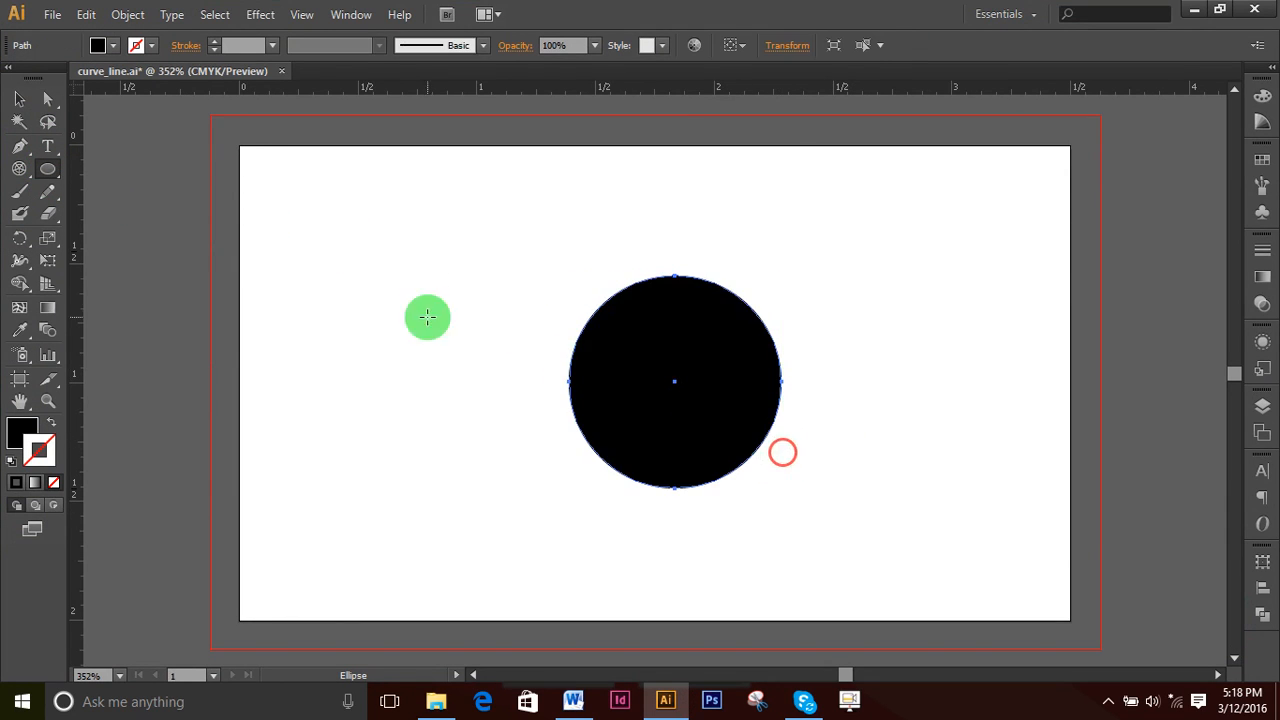
click(20, 99)
drag(614, 362, 546, 348)
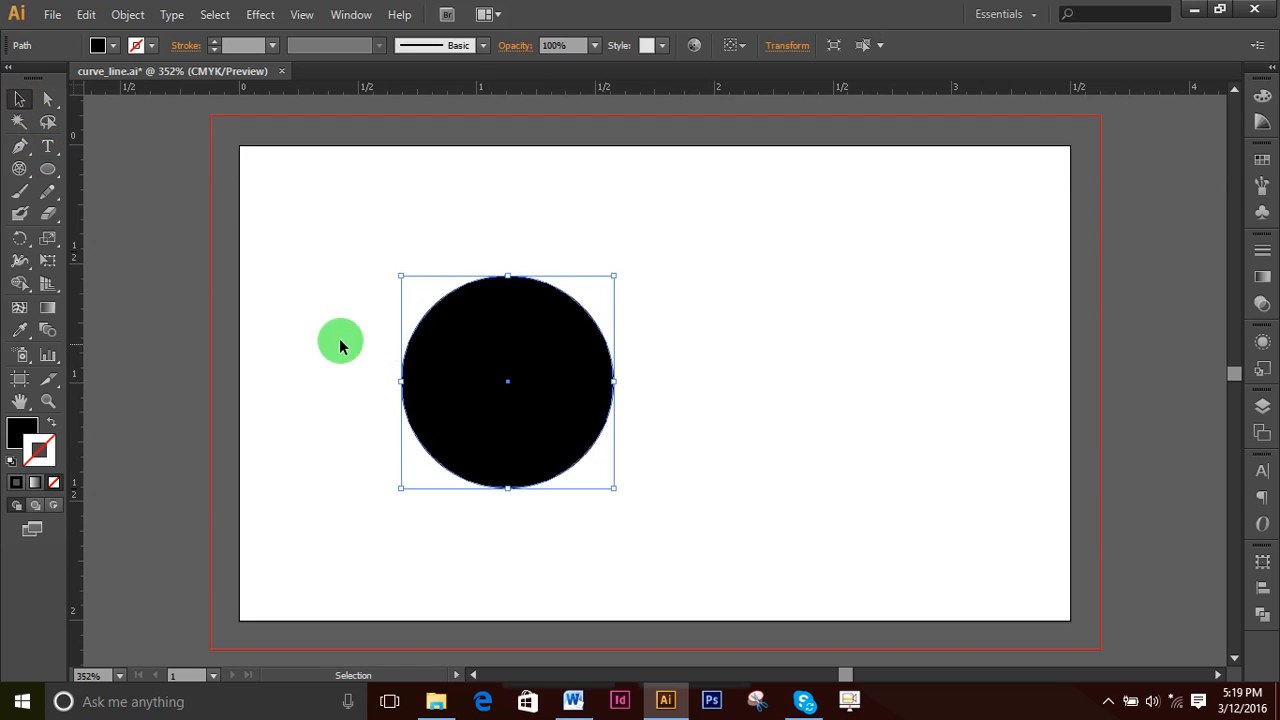
- Delete the black circle from the artboard
click(48, 170)
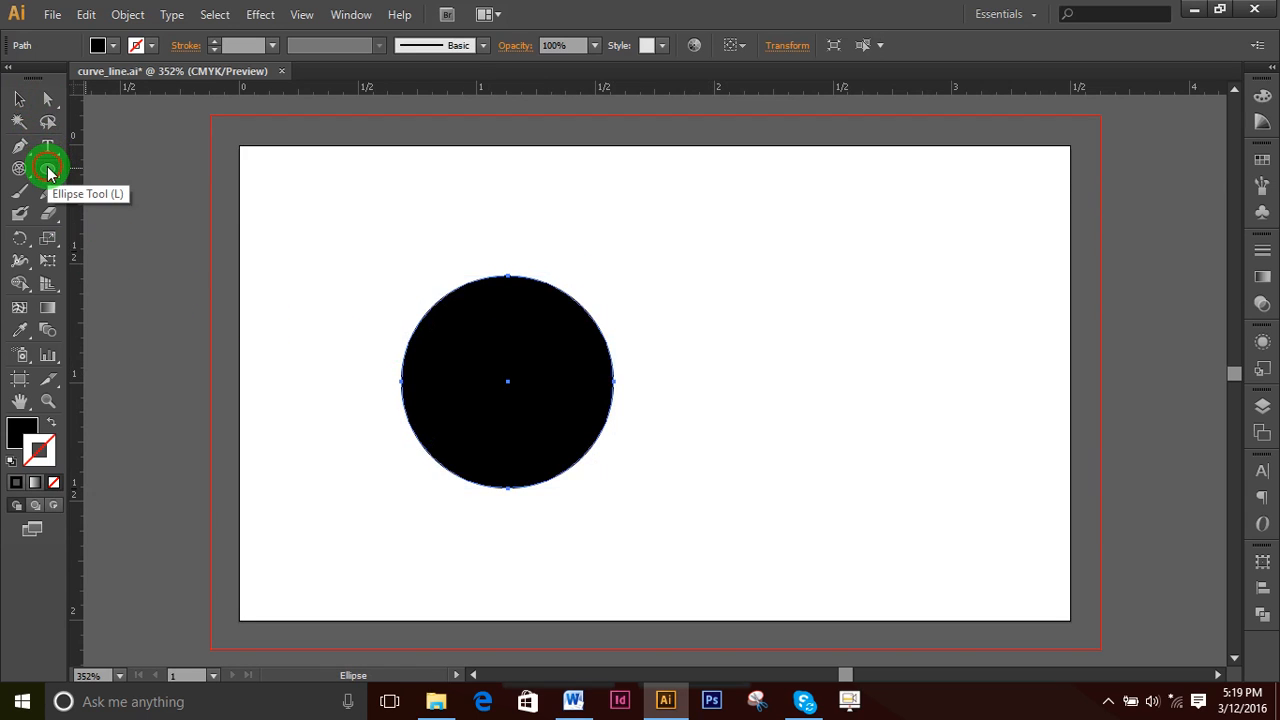
click(47, 145)
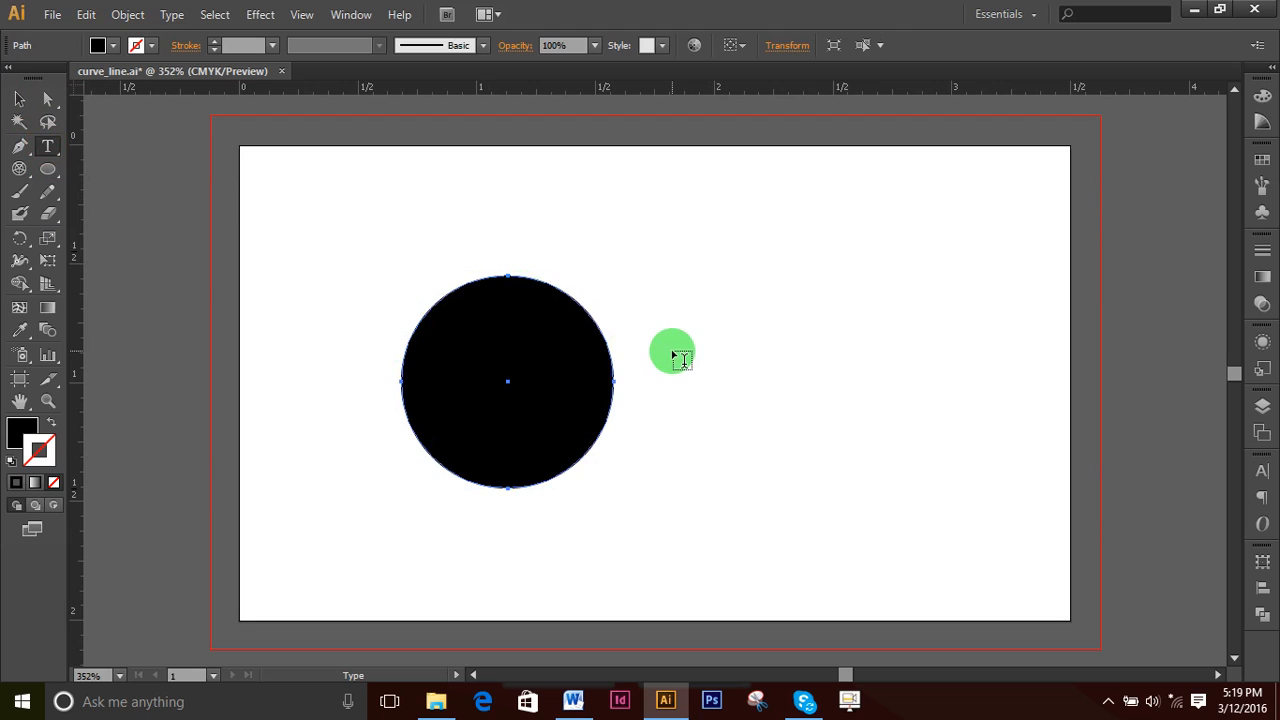
click(19, 99)
drag(341, 241, 750, 525)
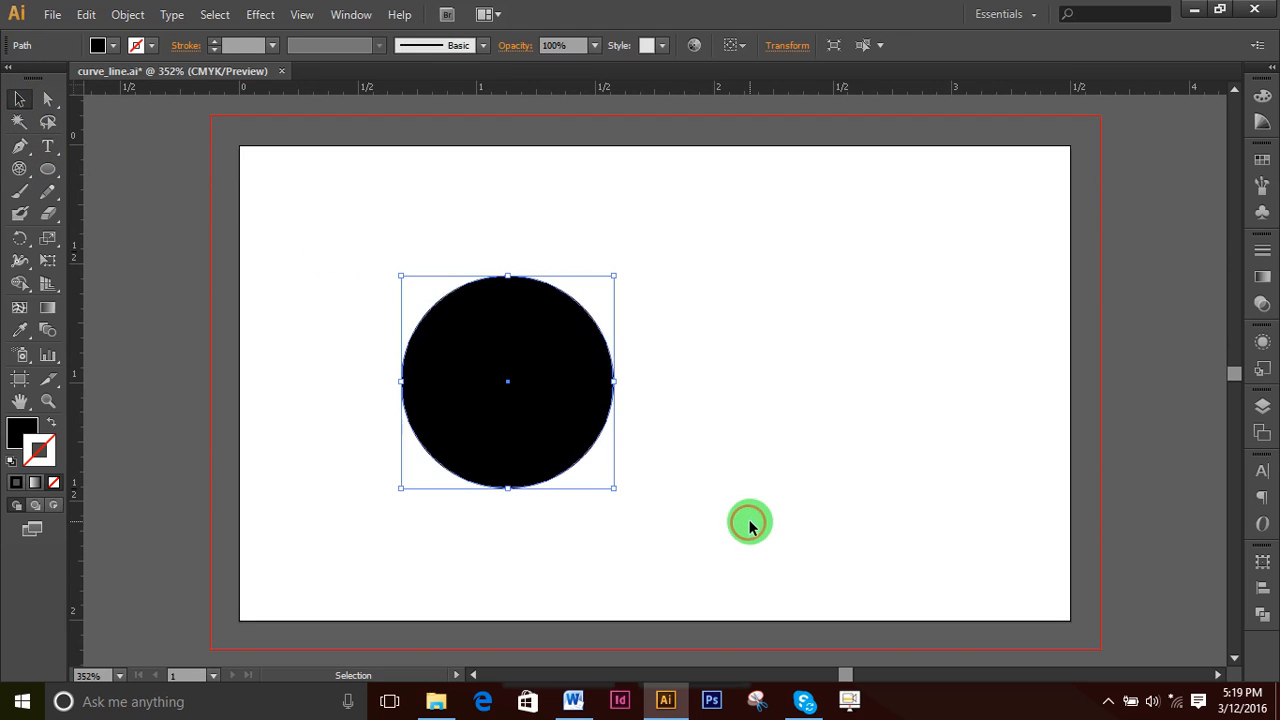
key(Delete)
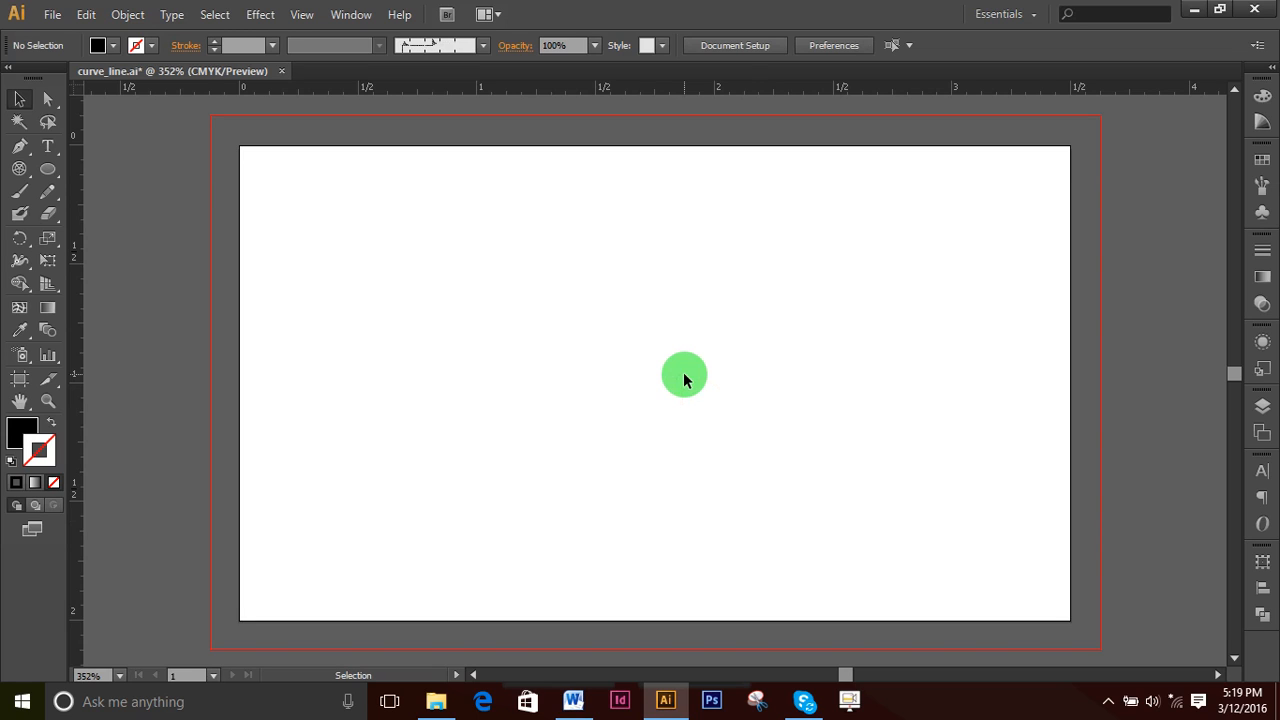
- Add a line of point text reading "sdfs" slightly above the artboard's centre
click(47, 146)
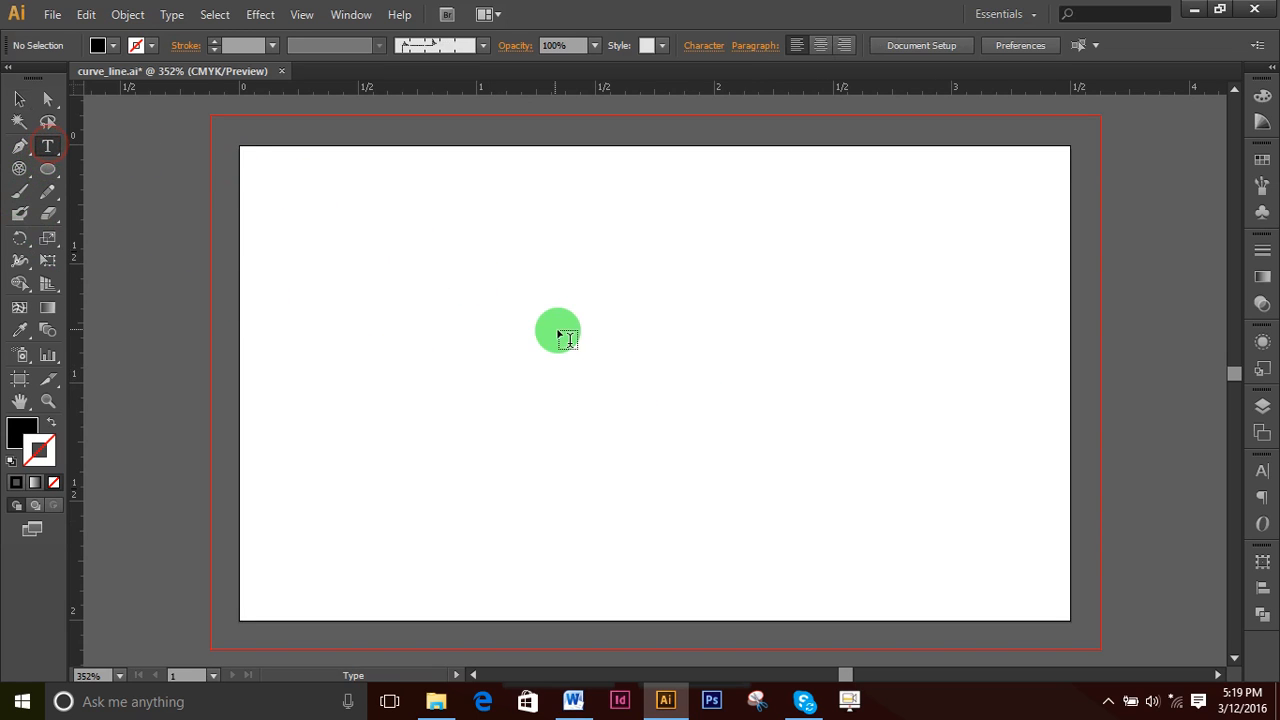
click(556, 335)
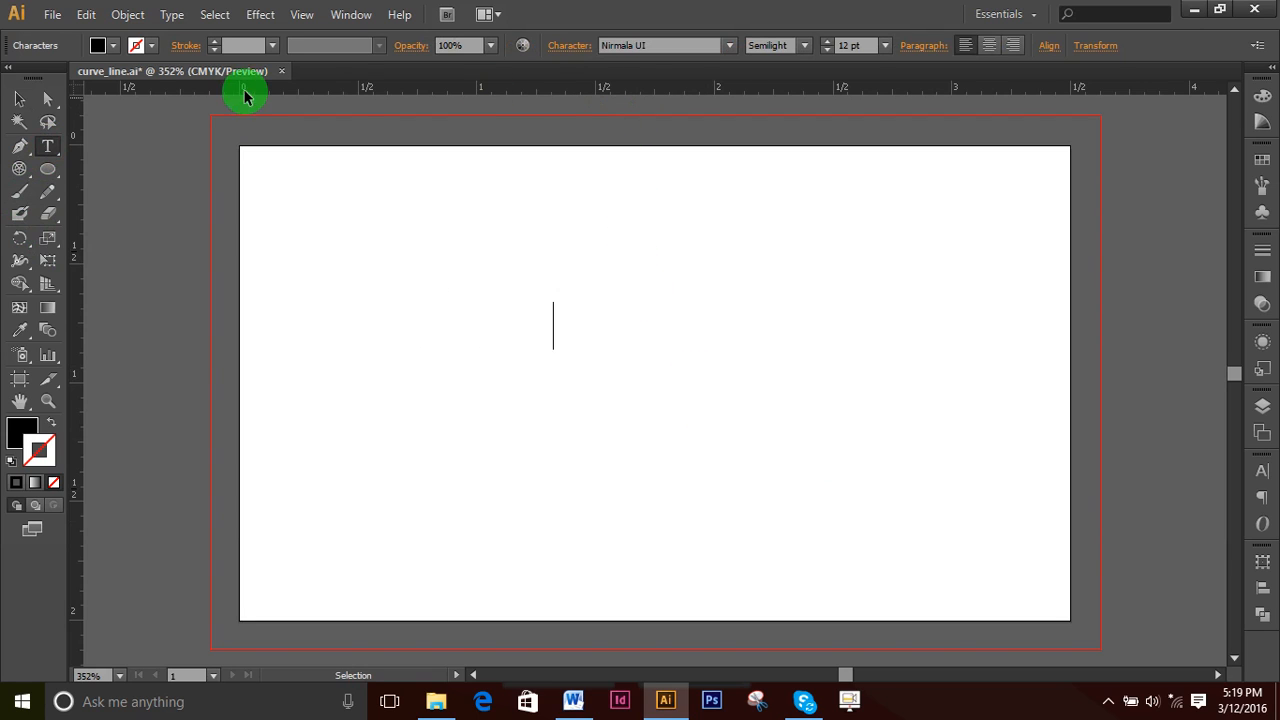
text(sdfs)
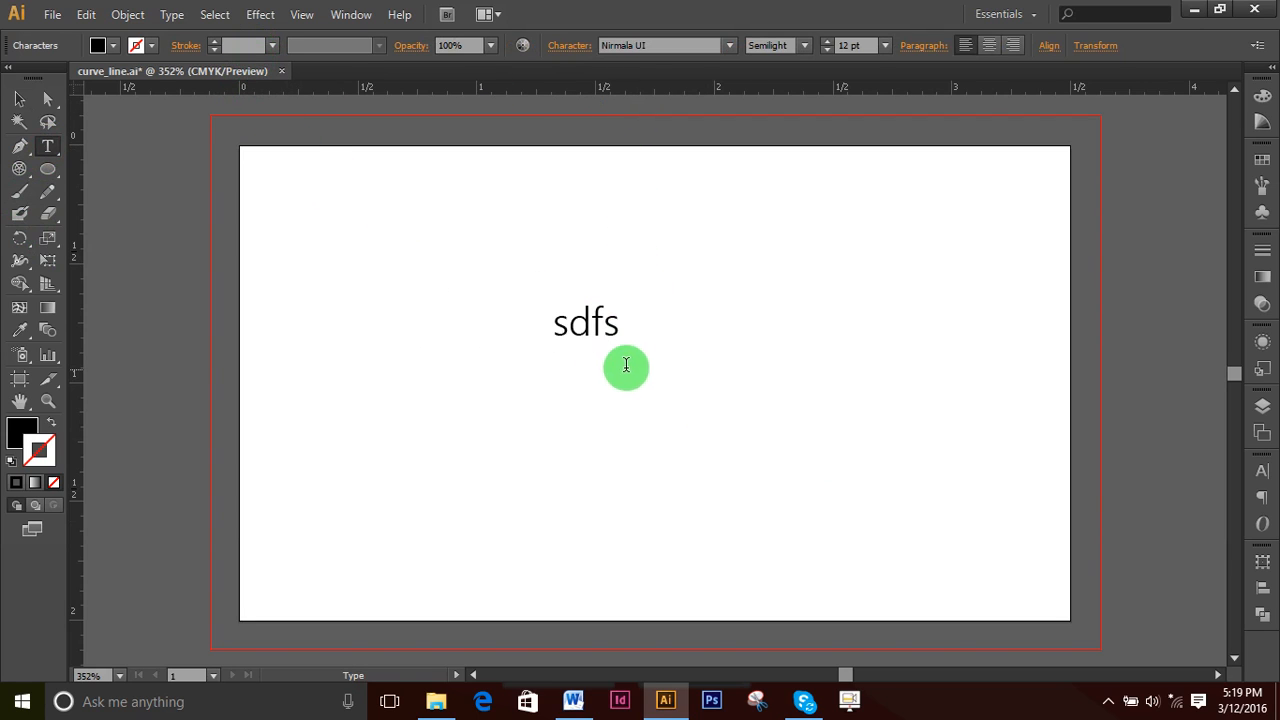
- Try the word "sdfs" in SutonnyEMJ and in the neighbouring fonts up to Snap ITC
double_click(572, 322)
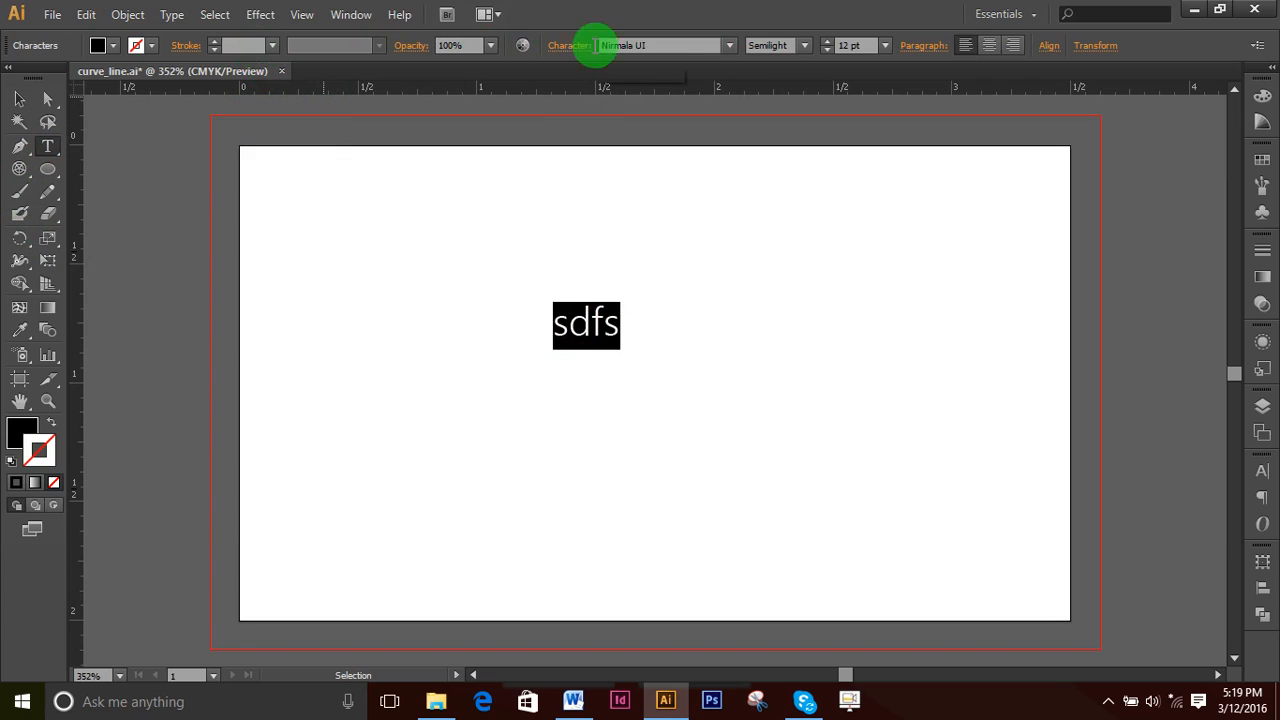
click(671, 45)
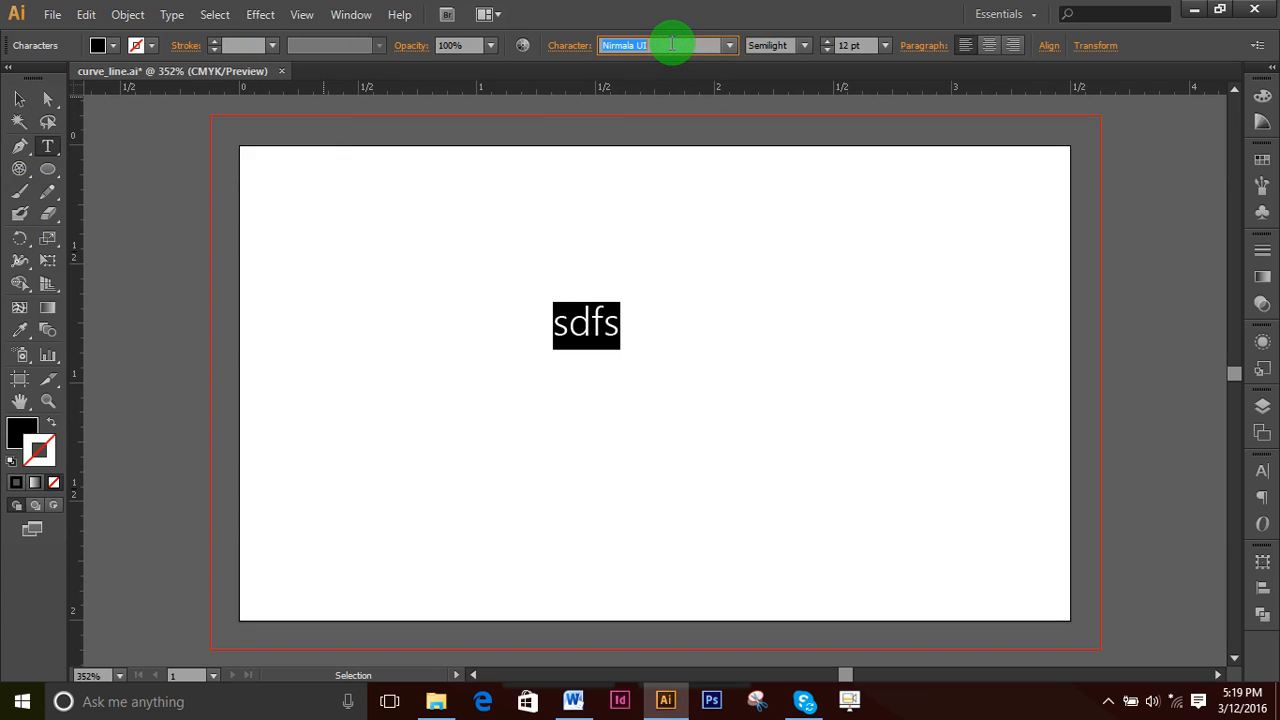
text(SutonnyEMJ)
key(Down)
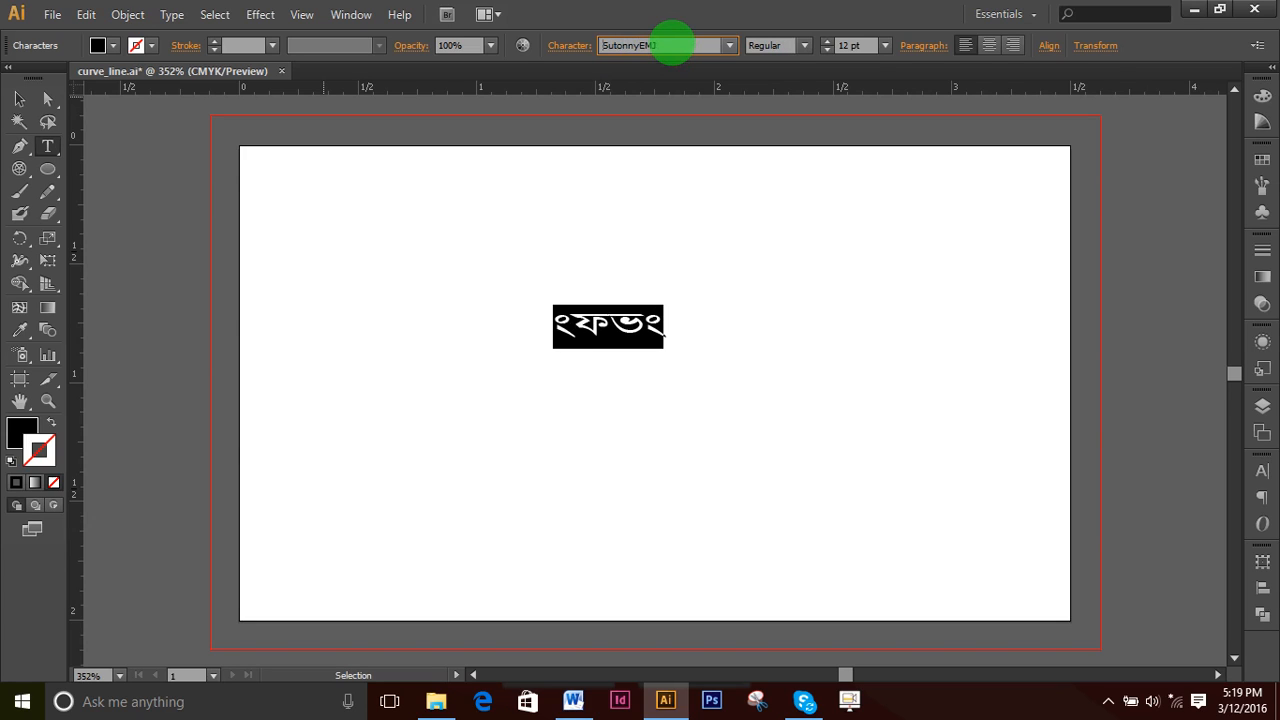
key(Down)
key(Up)
key(Up)
key(Up)
key(Up)
key(Up)
key(Up)
key(Up)
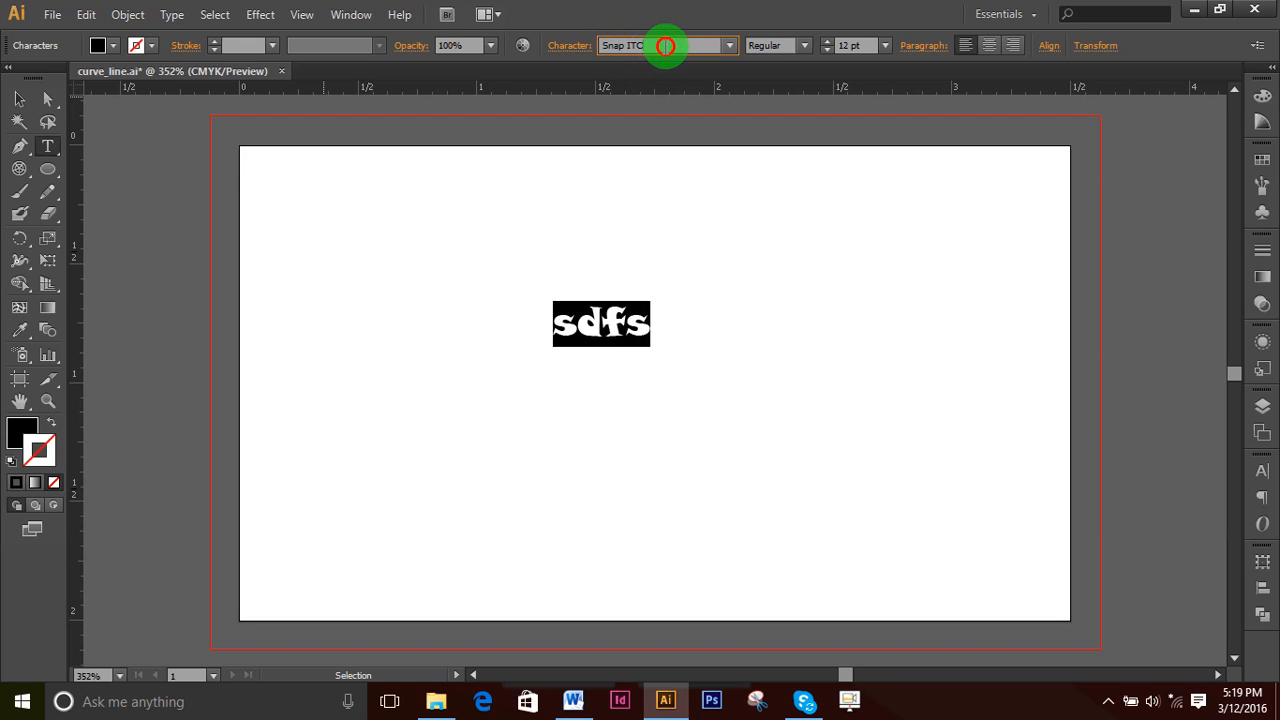
- Set the font of the word "sdfs" to SutonnyMJ
click(552, 48)
text(Sutonny)
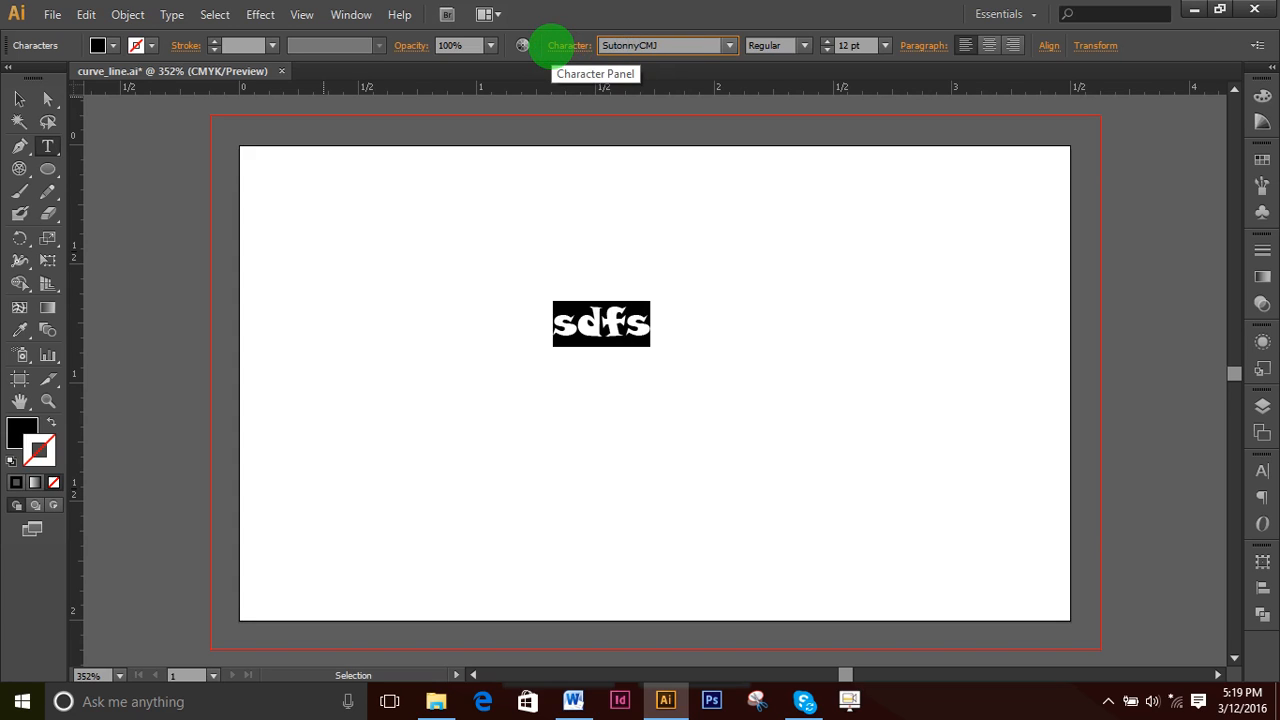
text(MJ)
key(Return)
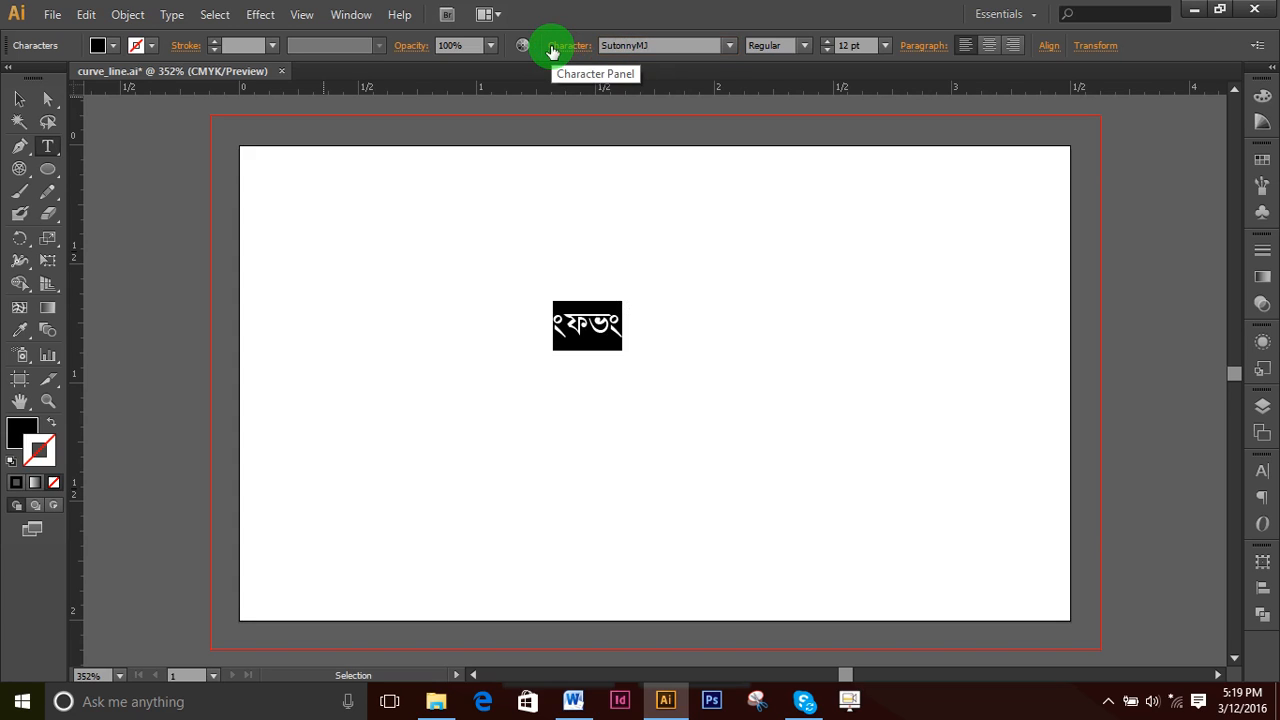
- Replace the sample word with the Bengali text "গল্পনী", using the Bengali keyboard layout
double_click(585, 331)
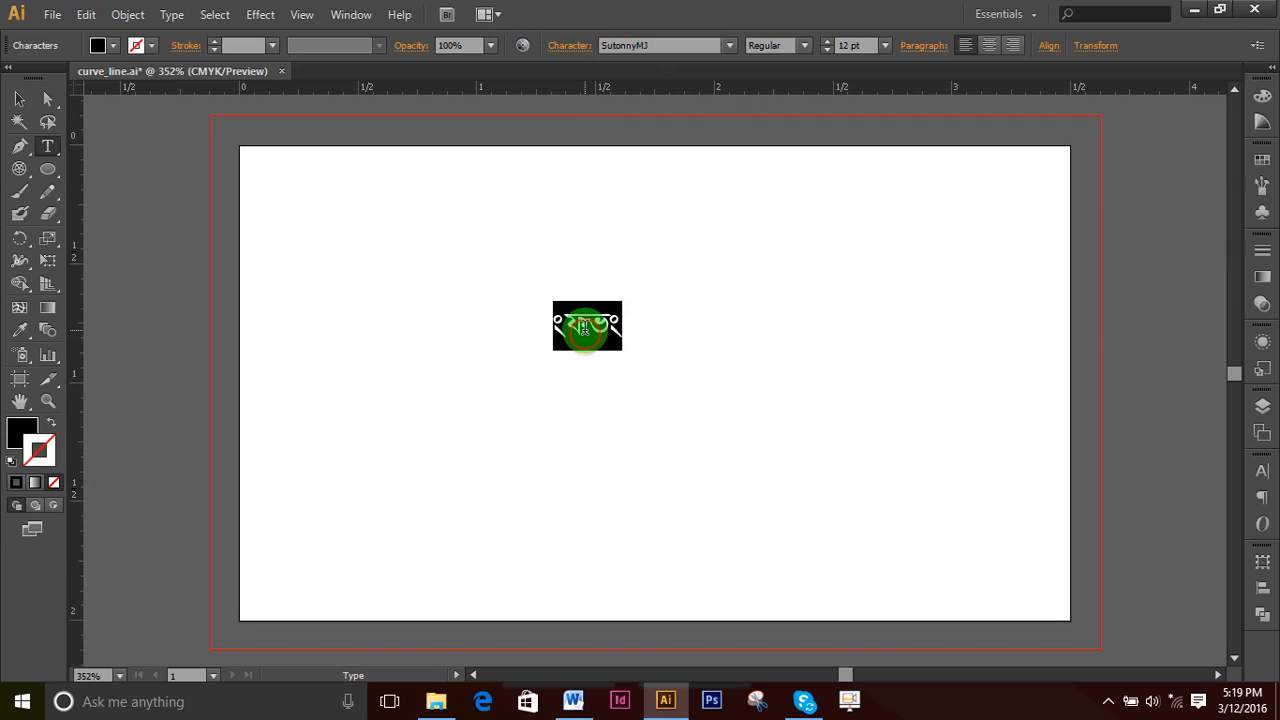
key(BackSpace)
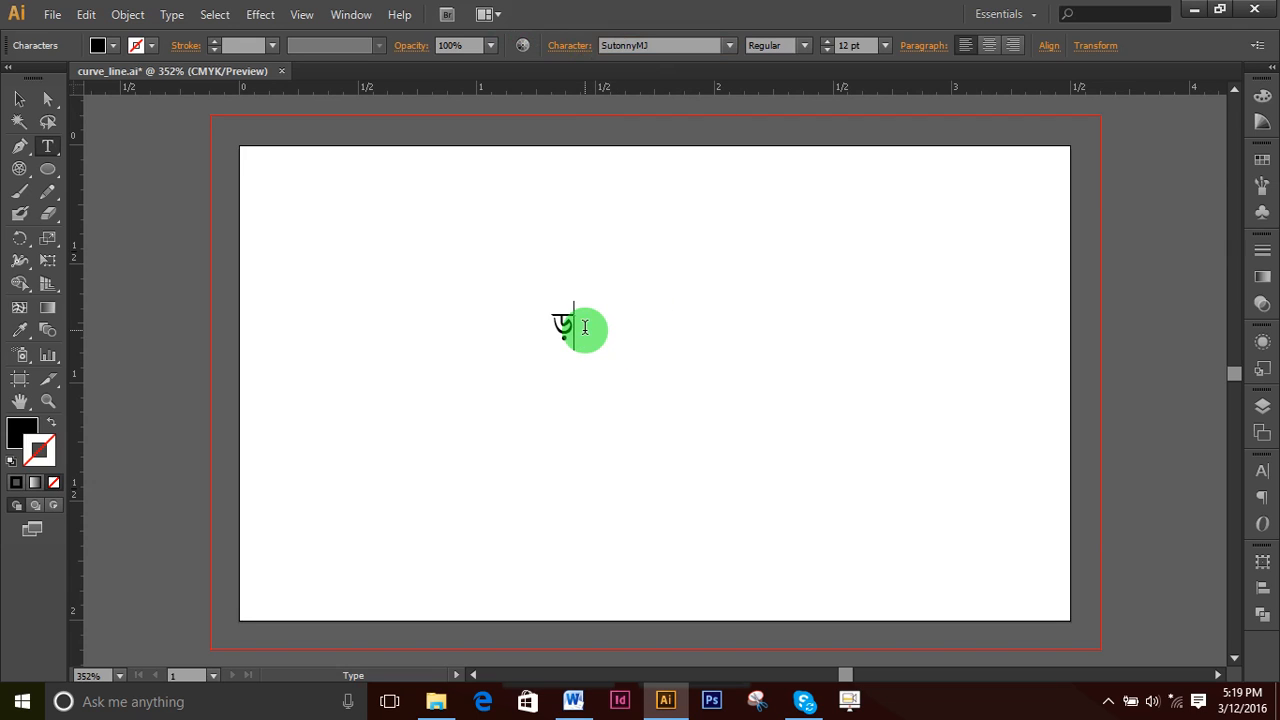
key(Escape)
key(ctrl+alt+b)
text(o)
key(BackSpace)
key(Escape)
key(ctrl+alt+b)
text(গল্পীঢ)
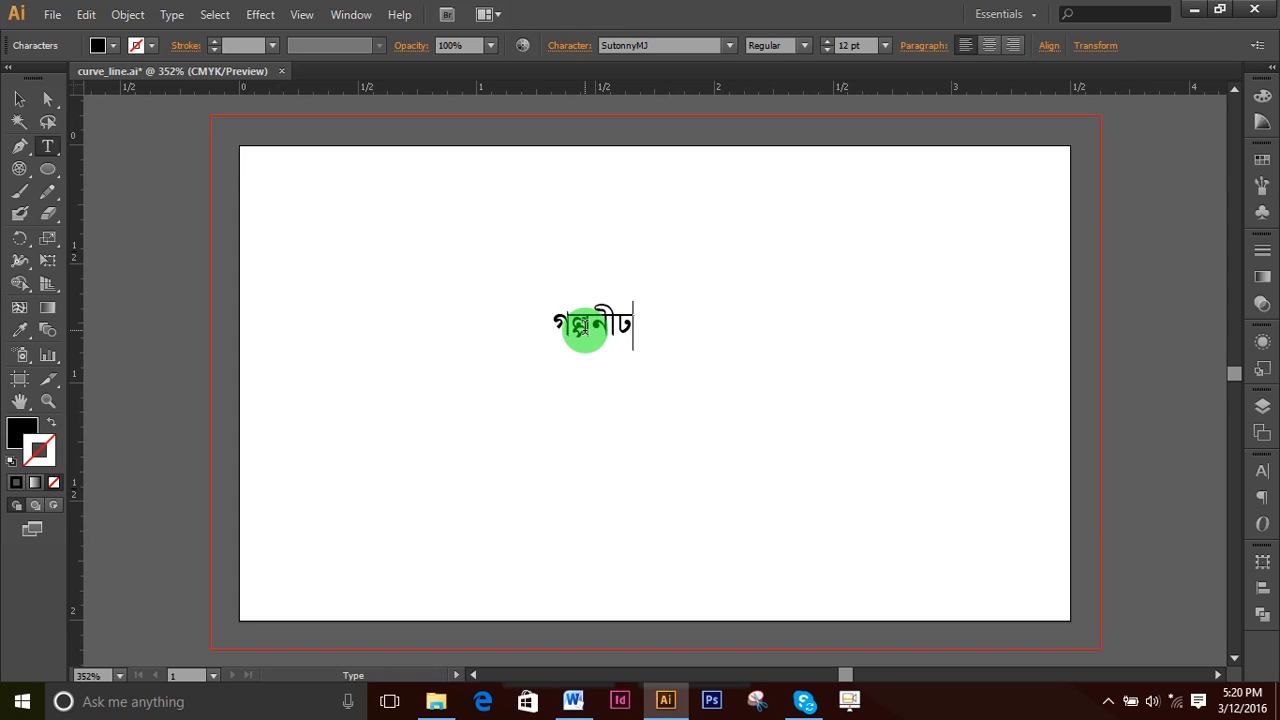
key(BackSpace)
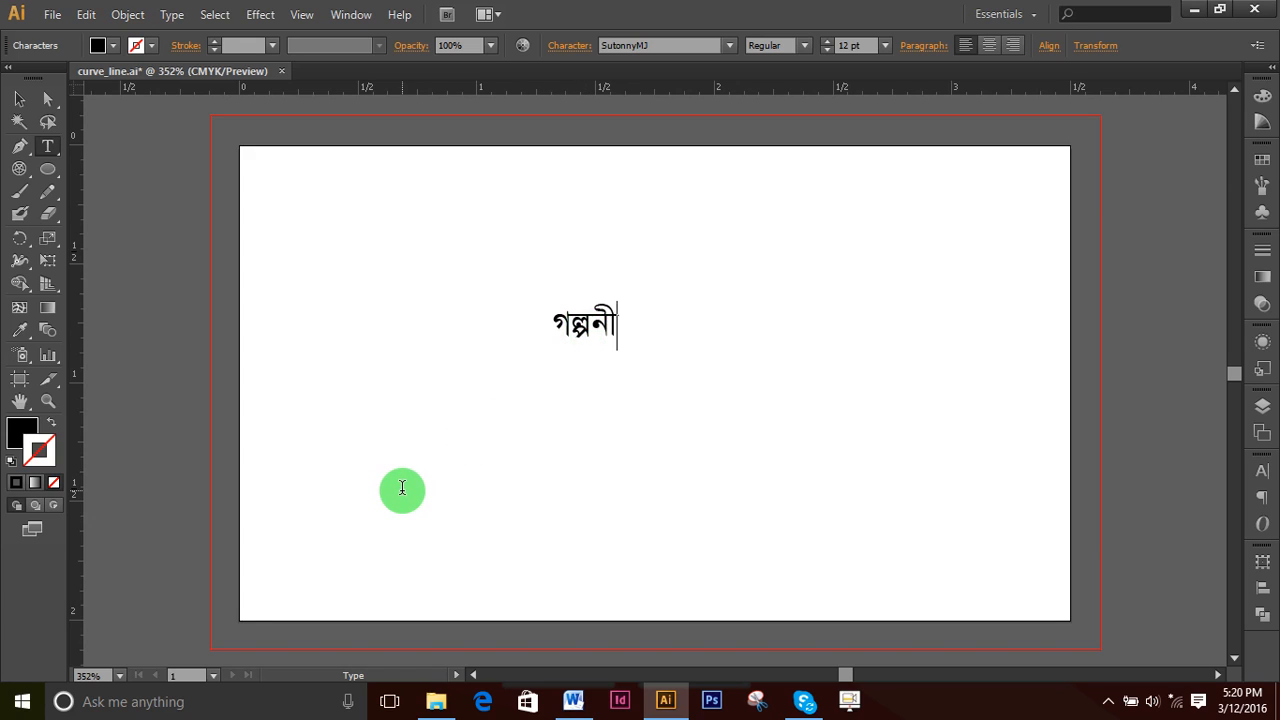
- Try several Bengali letters at the end of the word and "ঘ" at its start, removing each one
text(য়)
key(BackSpace)
text(ঙ)
key(BackSpace)
text(য)
key(BackSpace)
text(ঢ)
key(BackSpace)
text(ড)
key(BackSpace)
key(BackSpace)
key(Home)
text(ঘ)
key(Escape)
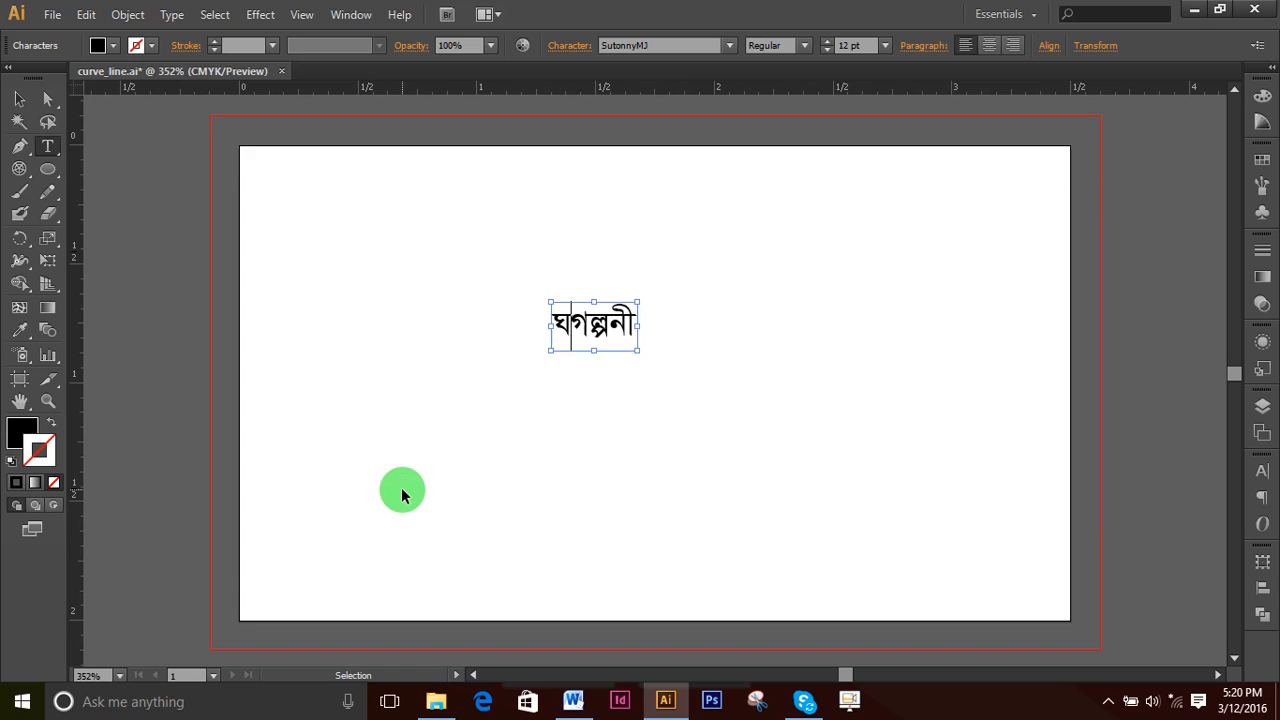
key(ctrl+z)
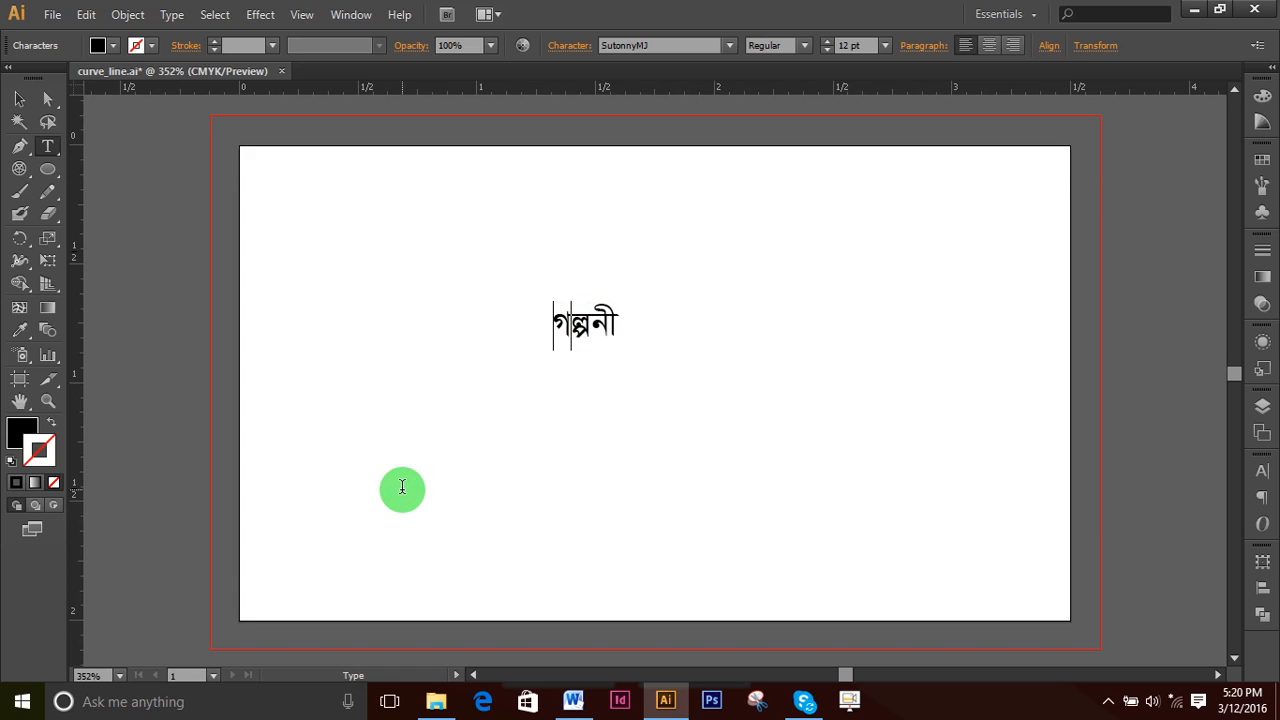
- Complete the Bengali word as "গল্পনীড়" by adding "ড়" at its end, and leave it deselected
key(Right)
key(Right)
key(Right)
text(ঢ়)
key(BackSpace)
text(ড়)
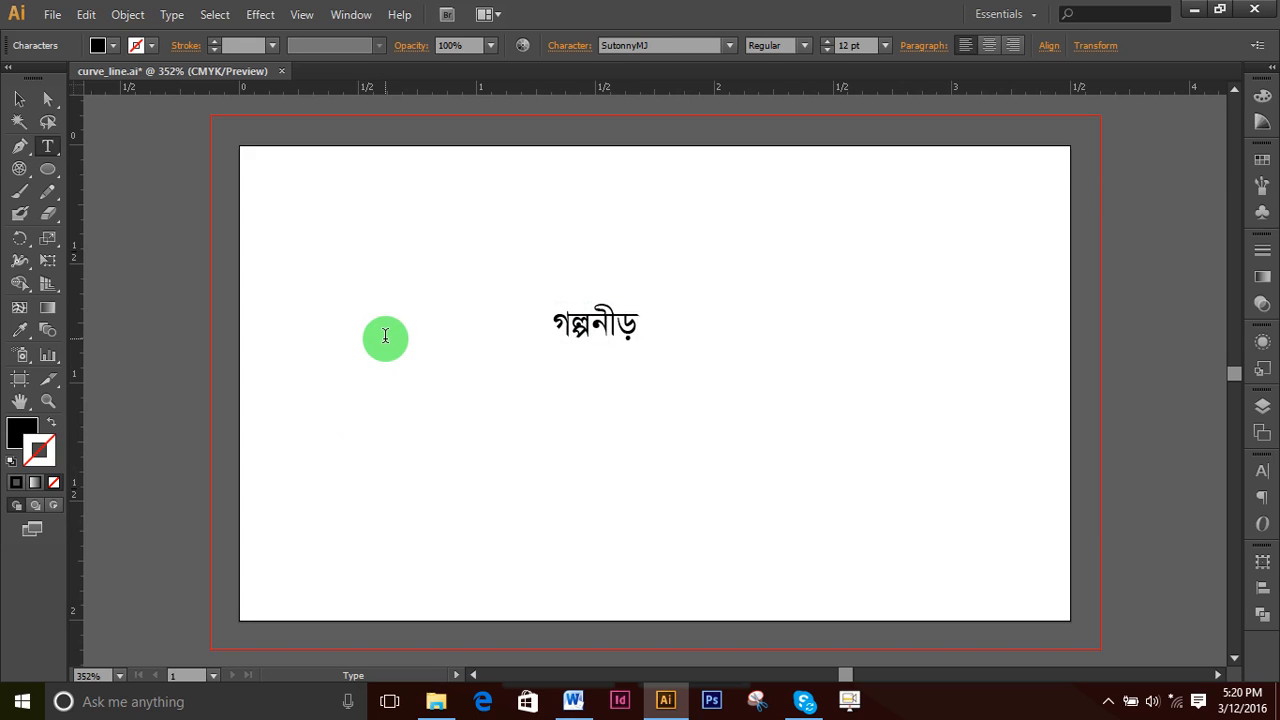
click(18, 102)
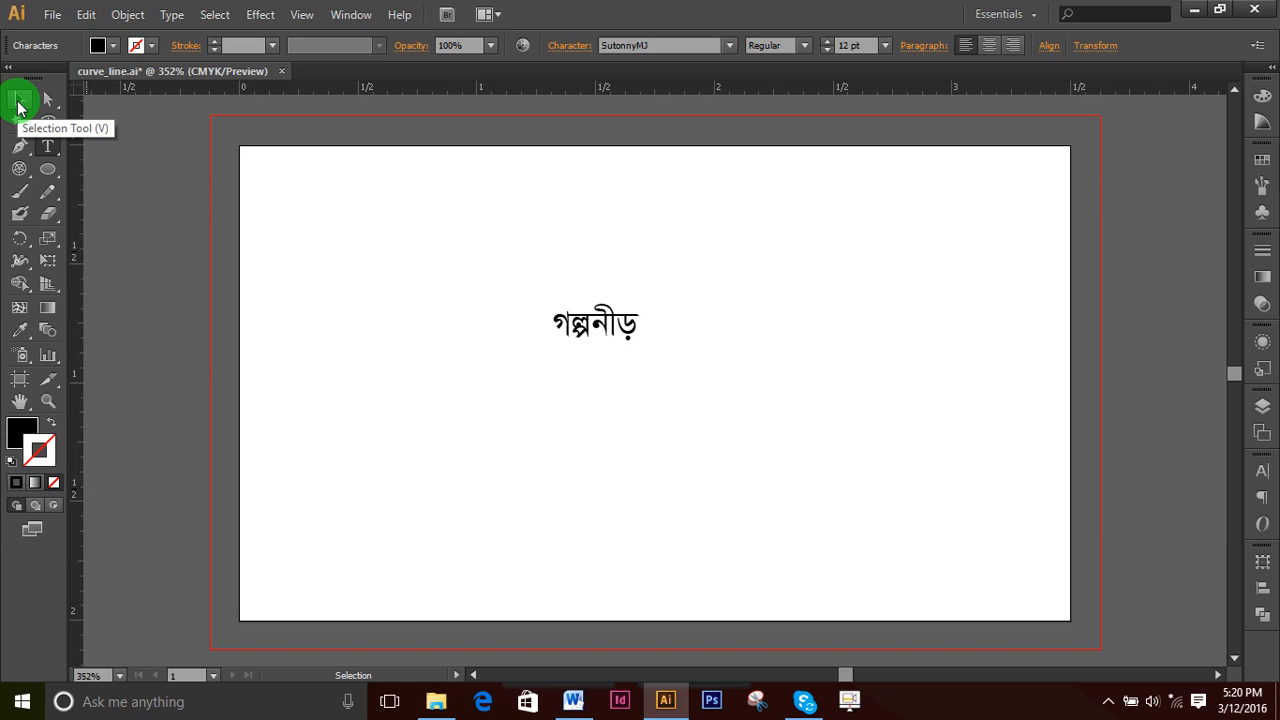
click(18, 103)
click(799, 341)
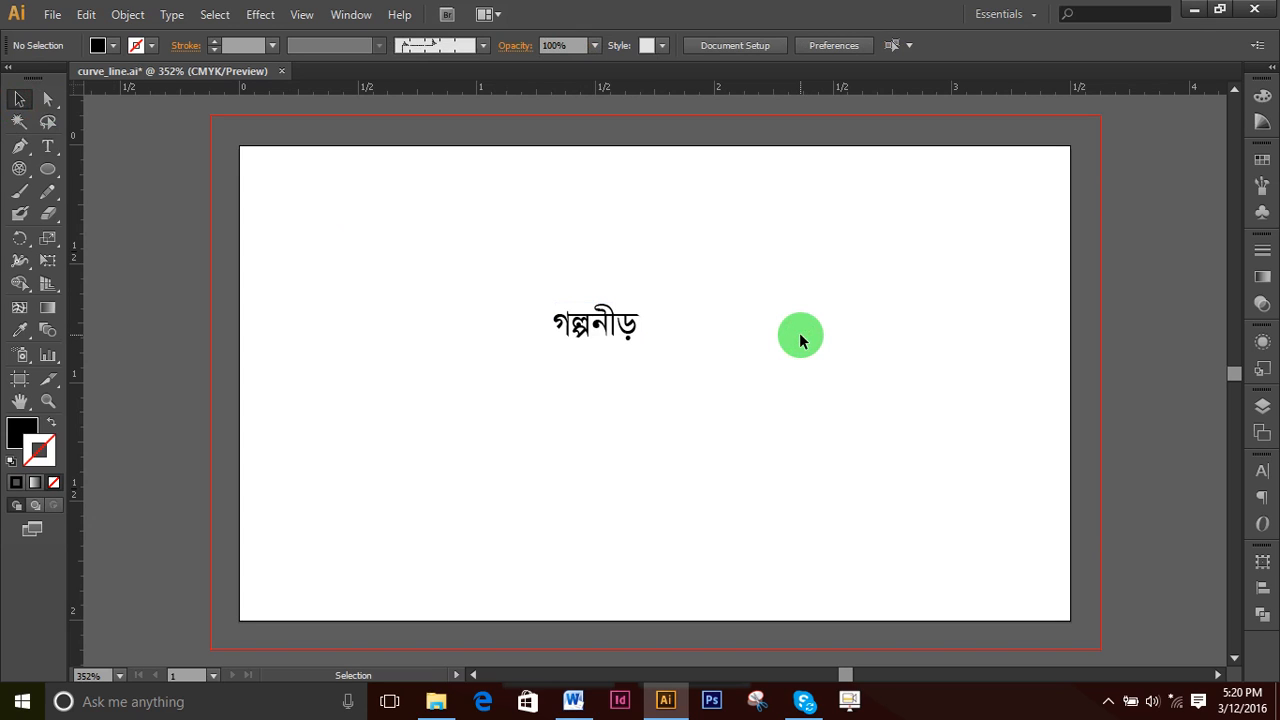
click(800, 335)
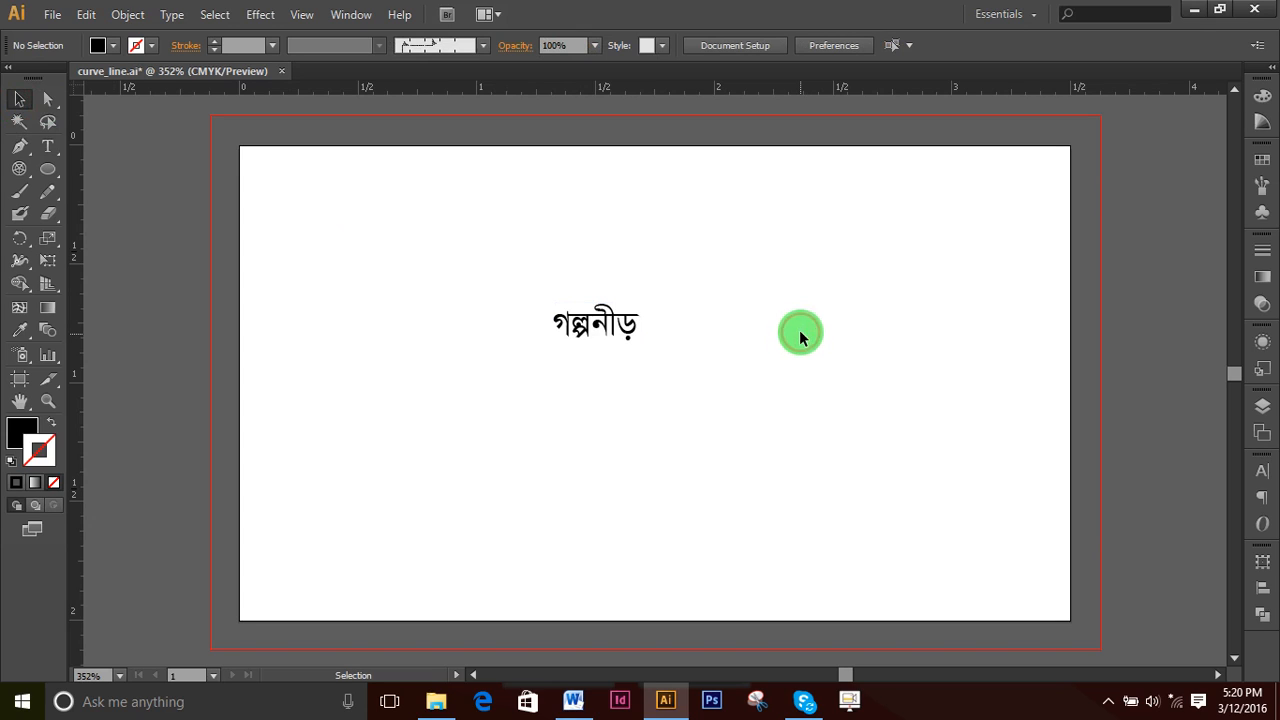
- Enlarge the Bengali word proportionally from its centre to about 35.66 pt and deselect it
ctrl+click(619, 341)
ctrl+click(619, 341)
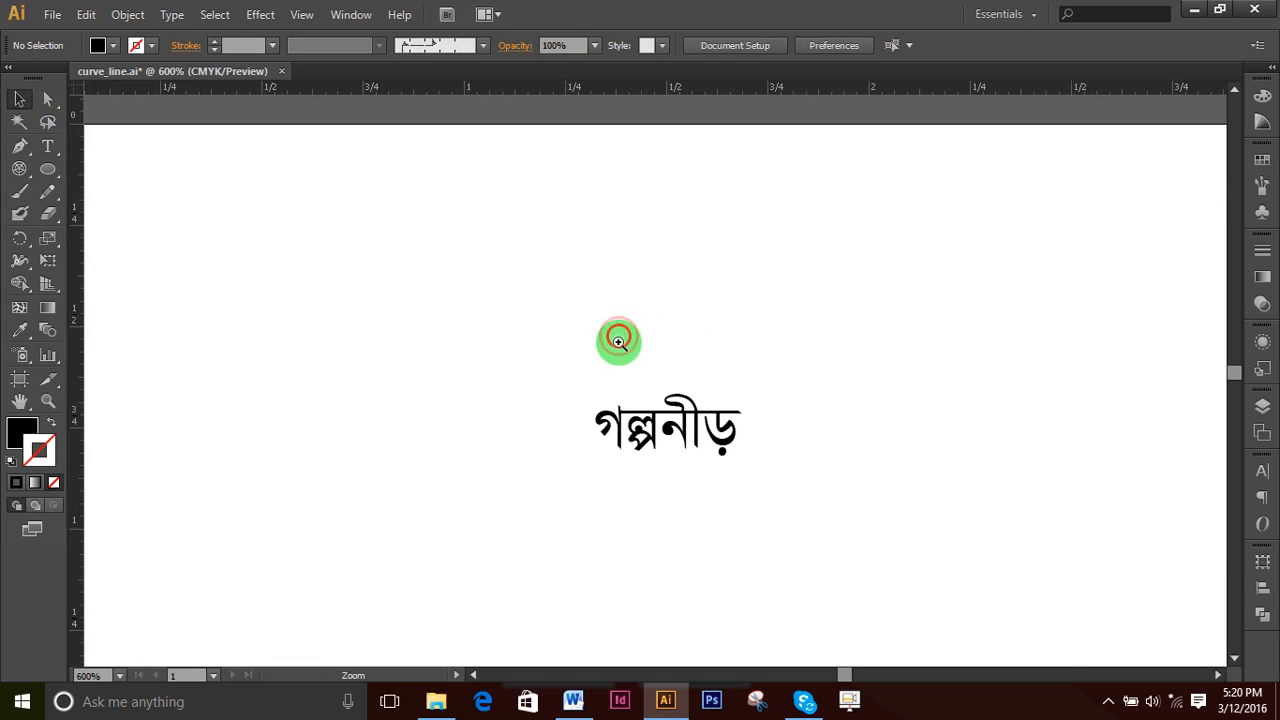
click(504, 363)
drag(504, 363, 920, 534)
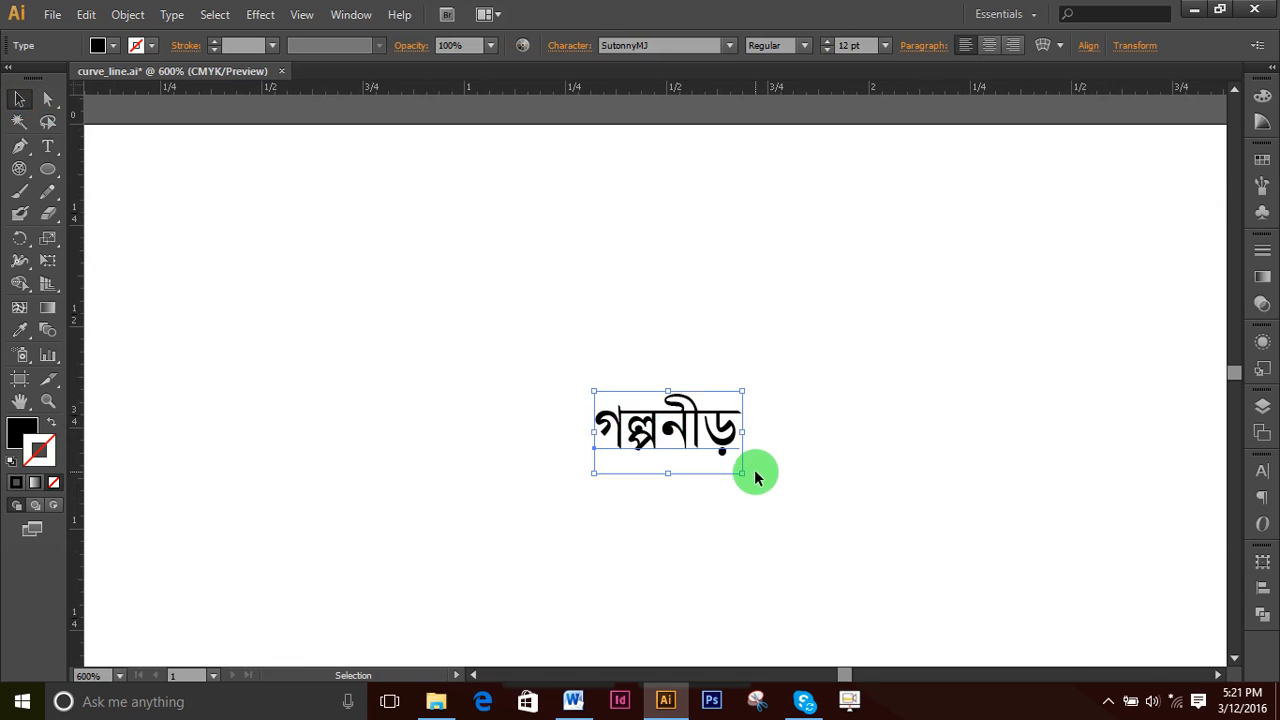
drag(741, 475, 910, 549)
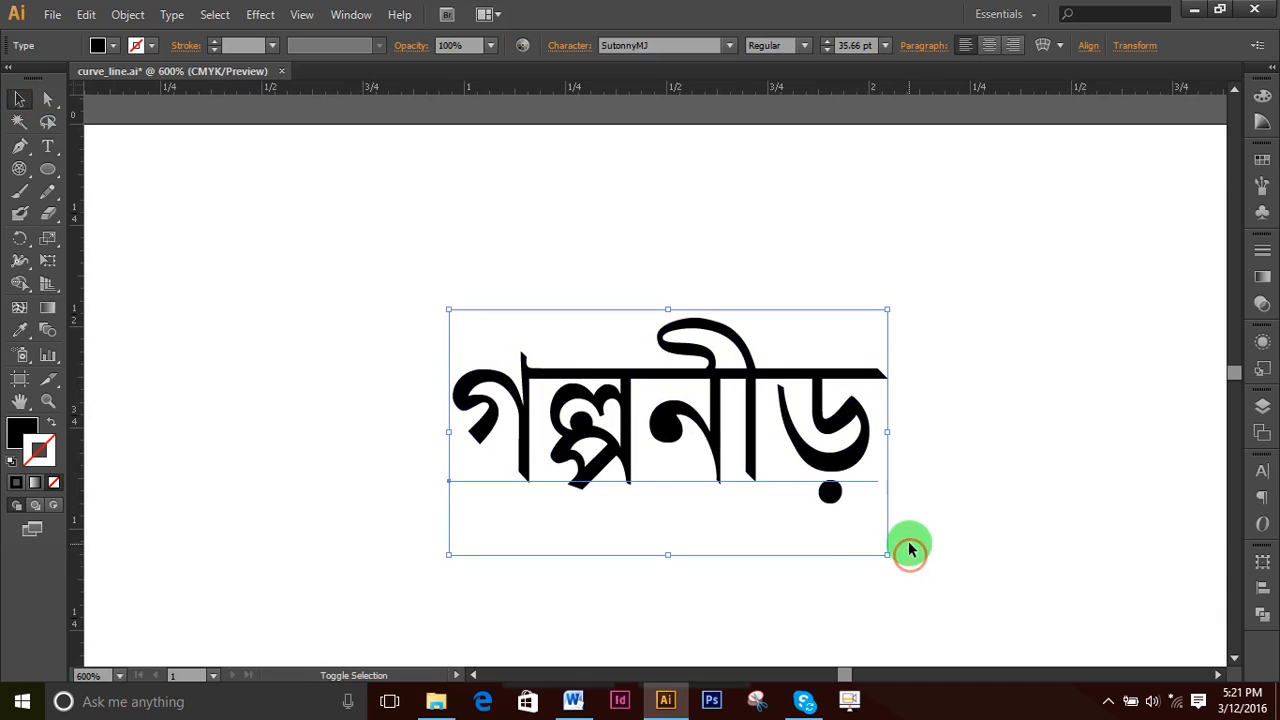
click(972, 418)
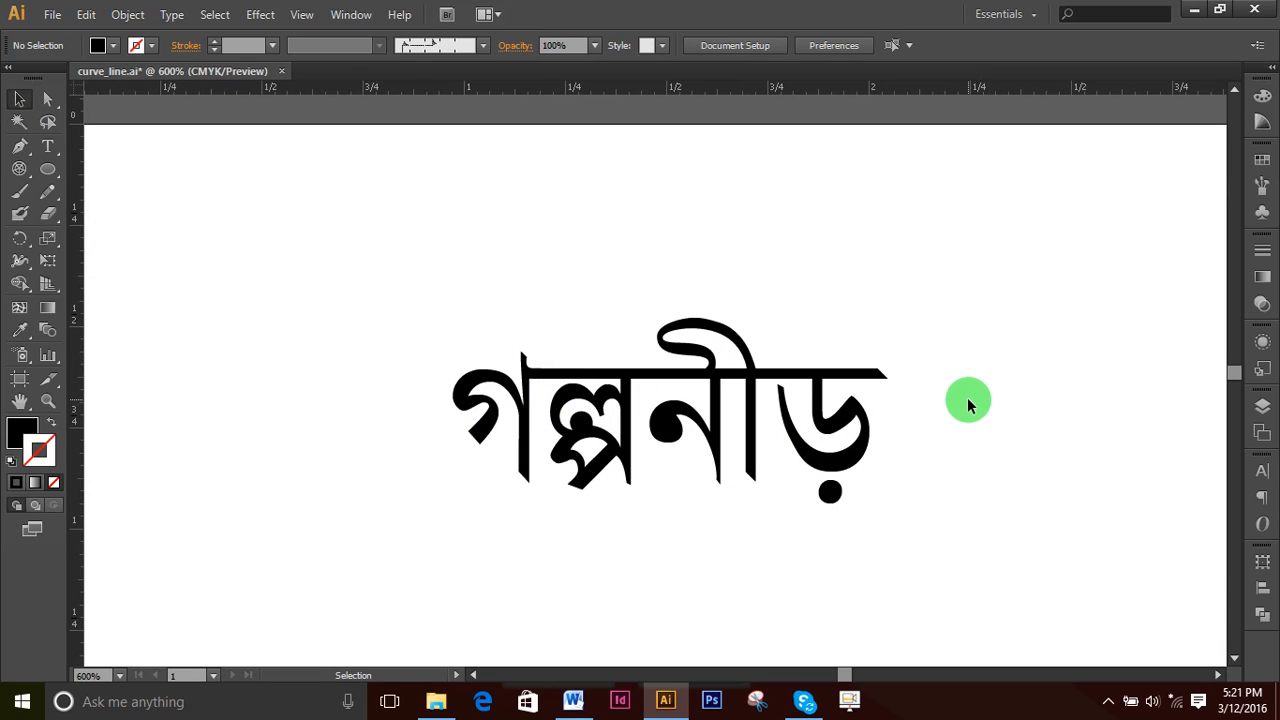
- Change the font of the Bengali word to SutonnyCMJ
click(631, 390)
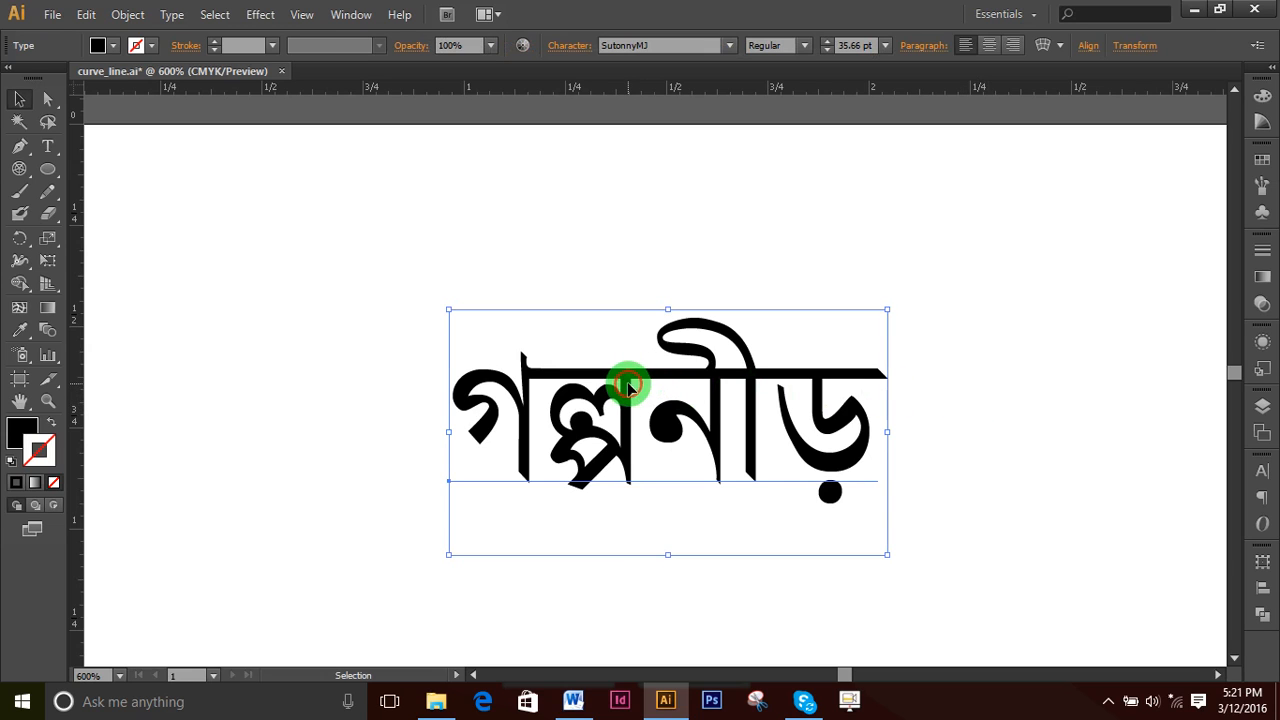
click(731, 47)
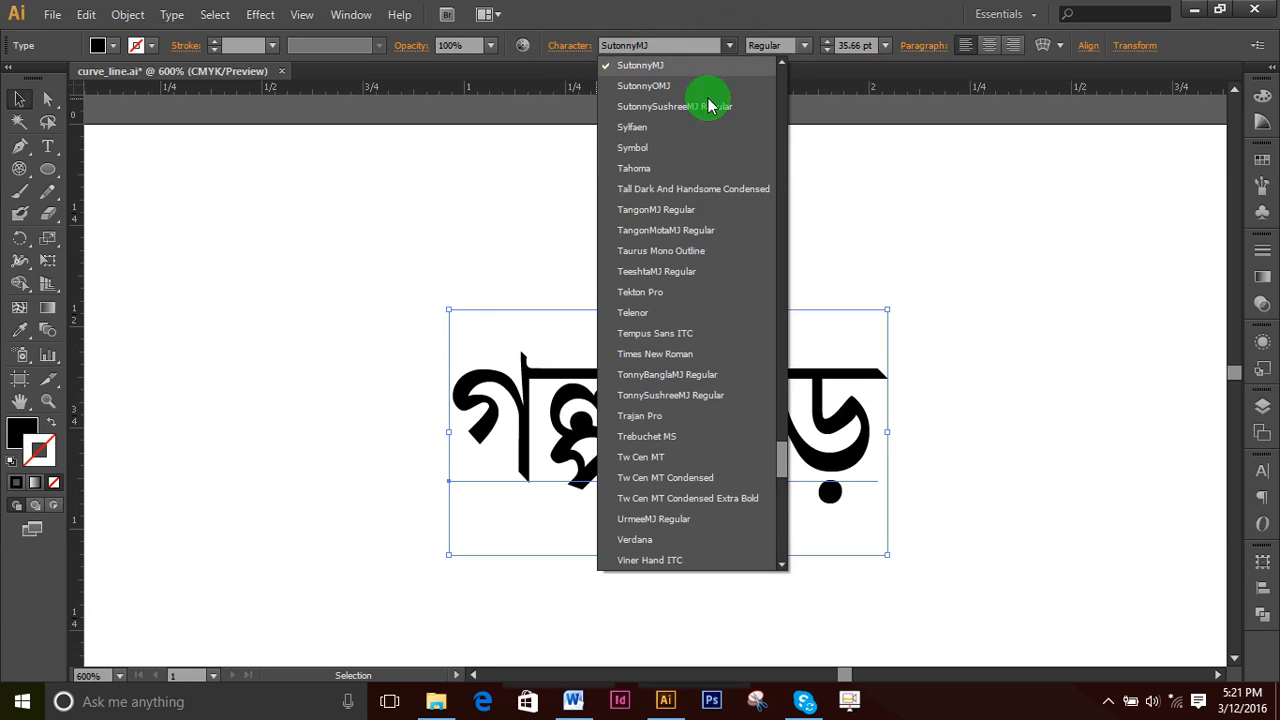
scroll(709, 100, up, 15)
scroll(690, 325, down, 13)
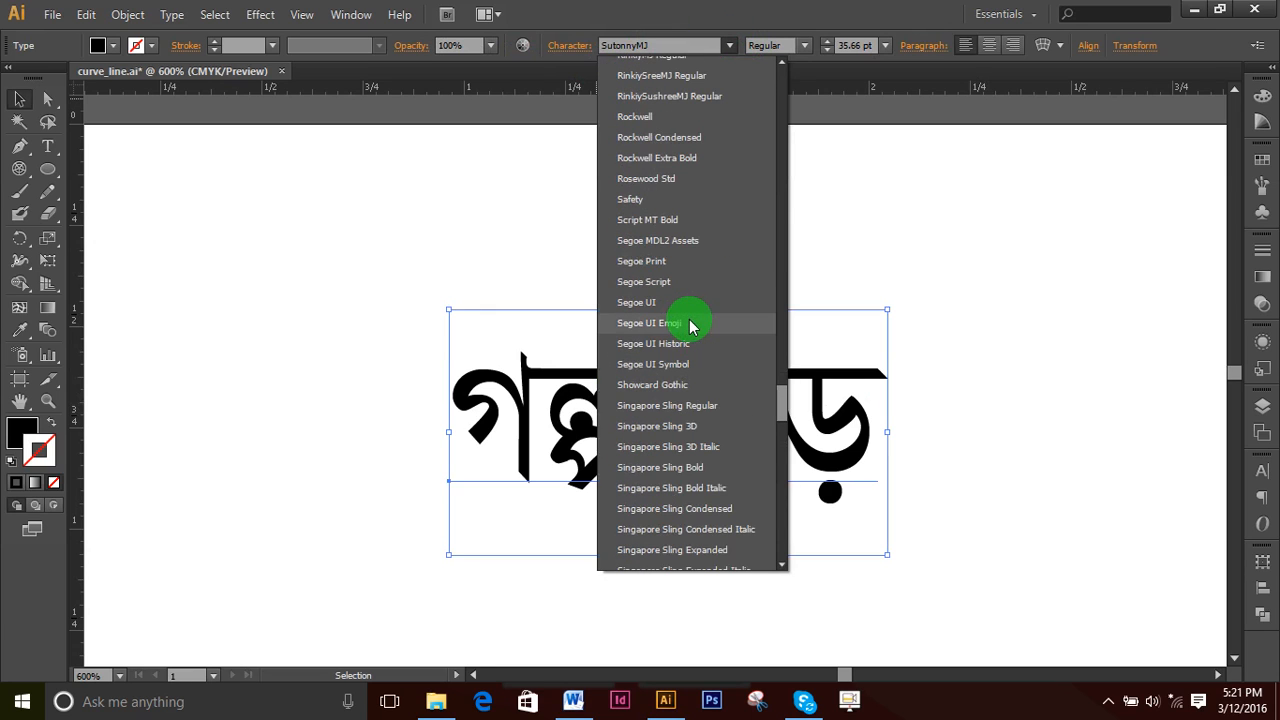
scroll(690, 325, down, 10)
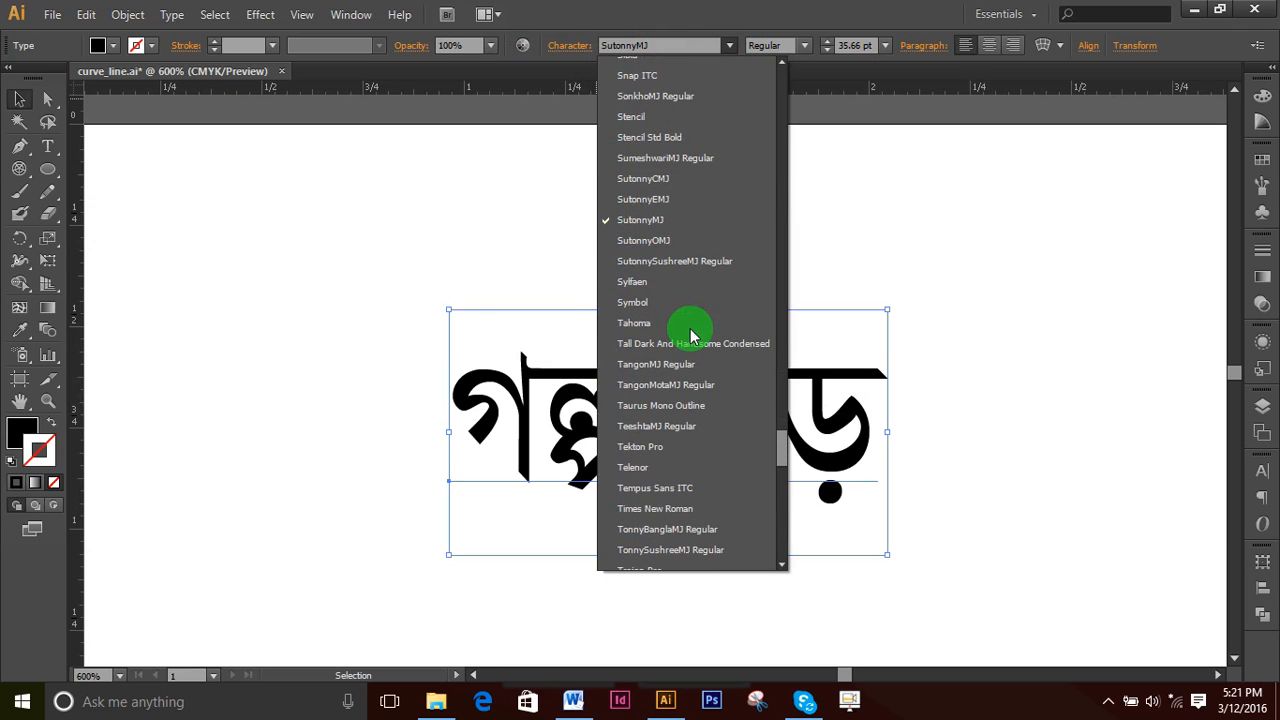
click(675, 180)
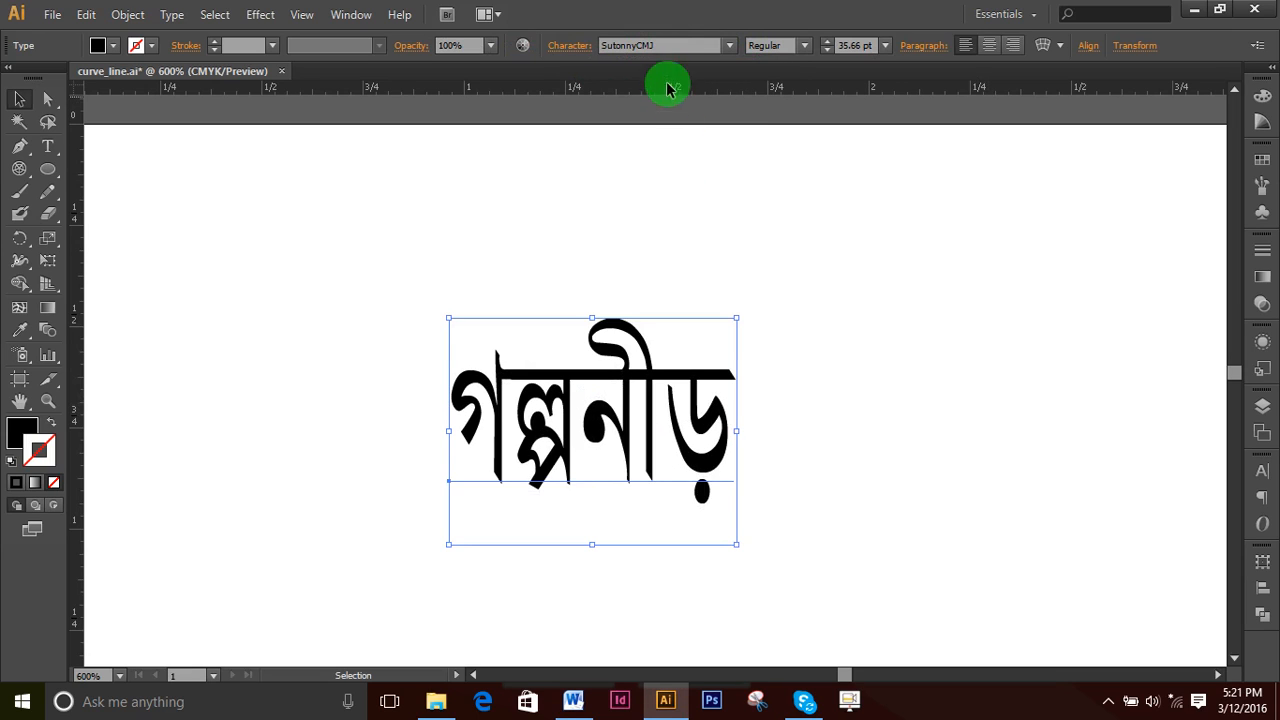
- Preview the Bengali word in SumeshwariMJ Regular, SutonnyEMJ and SutonnyMJ, and return it to SutonnyCMJ
click(672, 45)
key(Up)
key(Down)
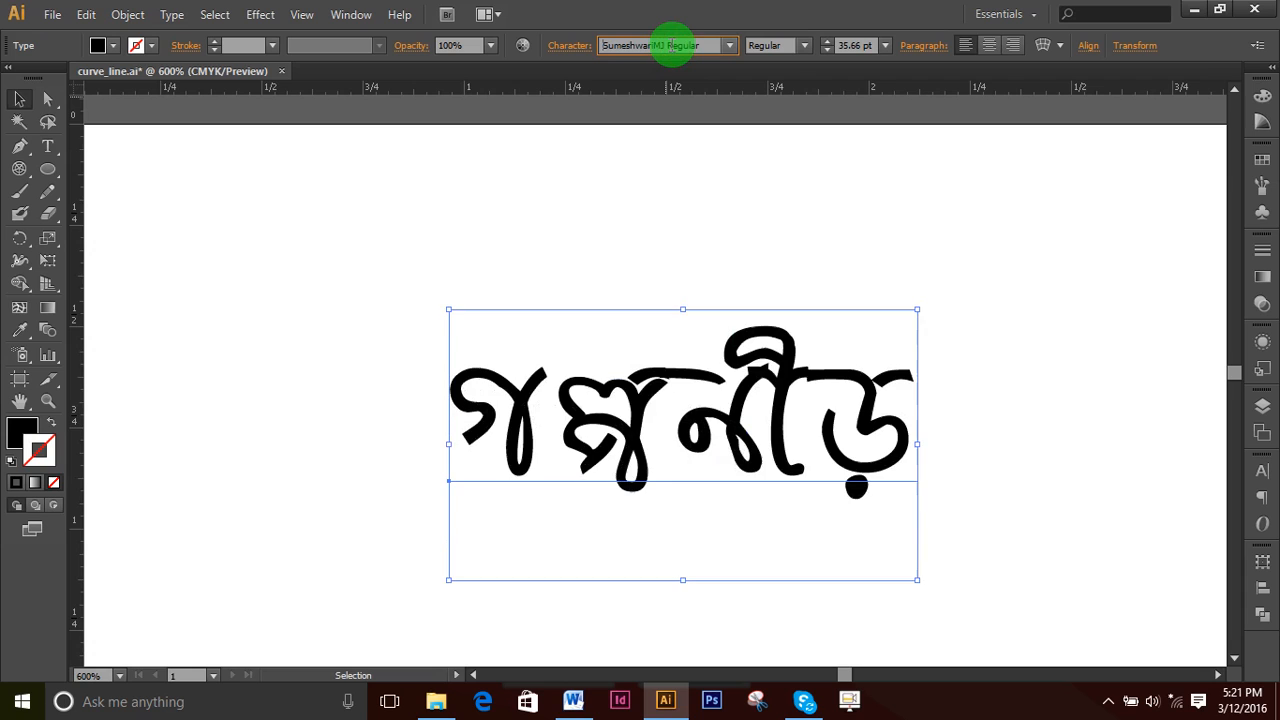
key(Down)
key(Up)
key(Down)
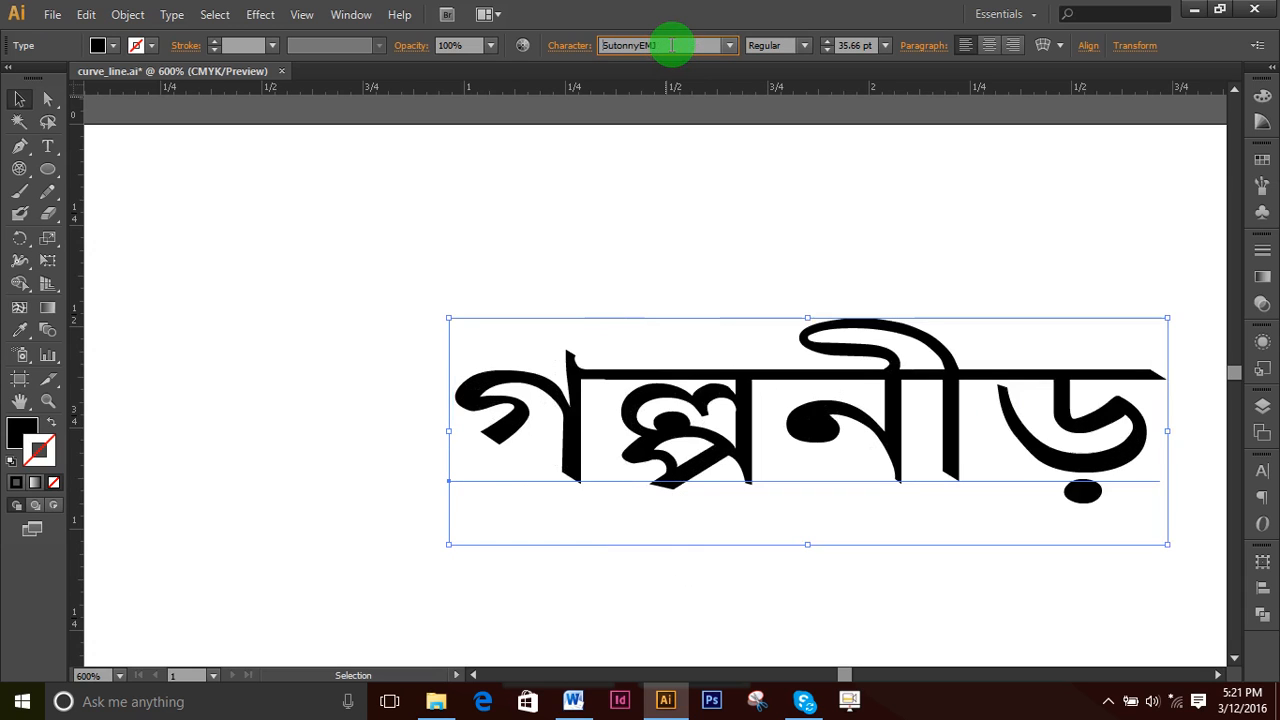
key(Down)
key(Up)
key(Down)
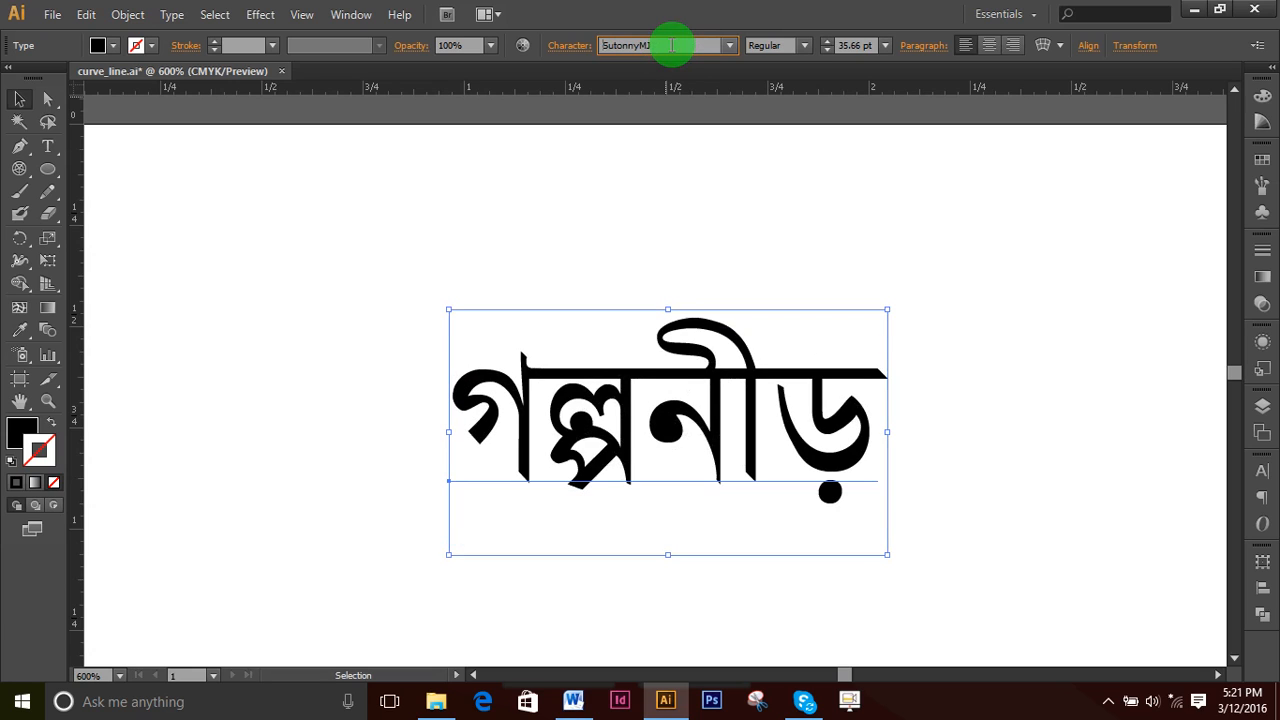
key(Up)
key(Up)
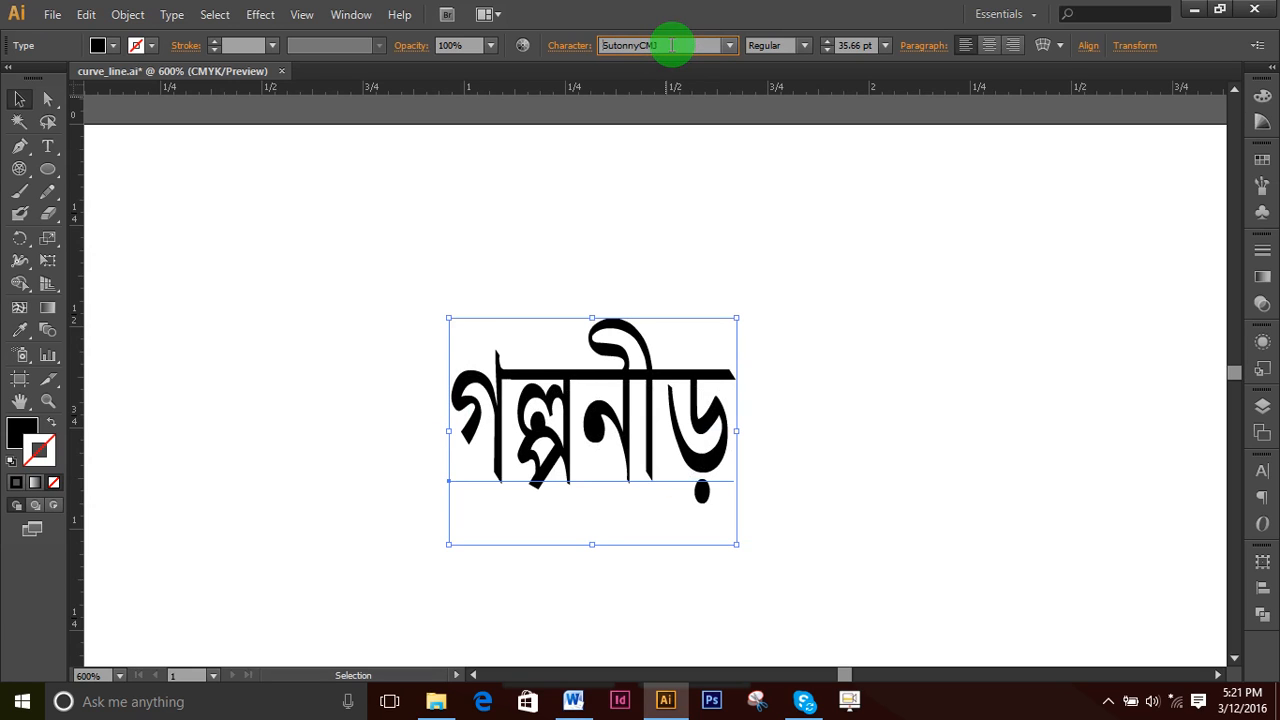
- Preview the word in the preceding fonts of the list, including Snap ITC, SonkhoMJ Regular and Singapore Sling Outline
key(Up)
key(Up)
key(Up)
key(Up)
key(Up)
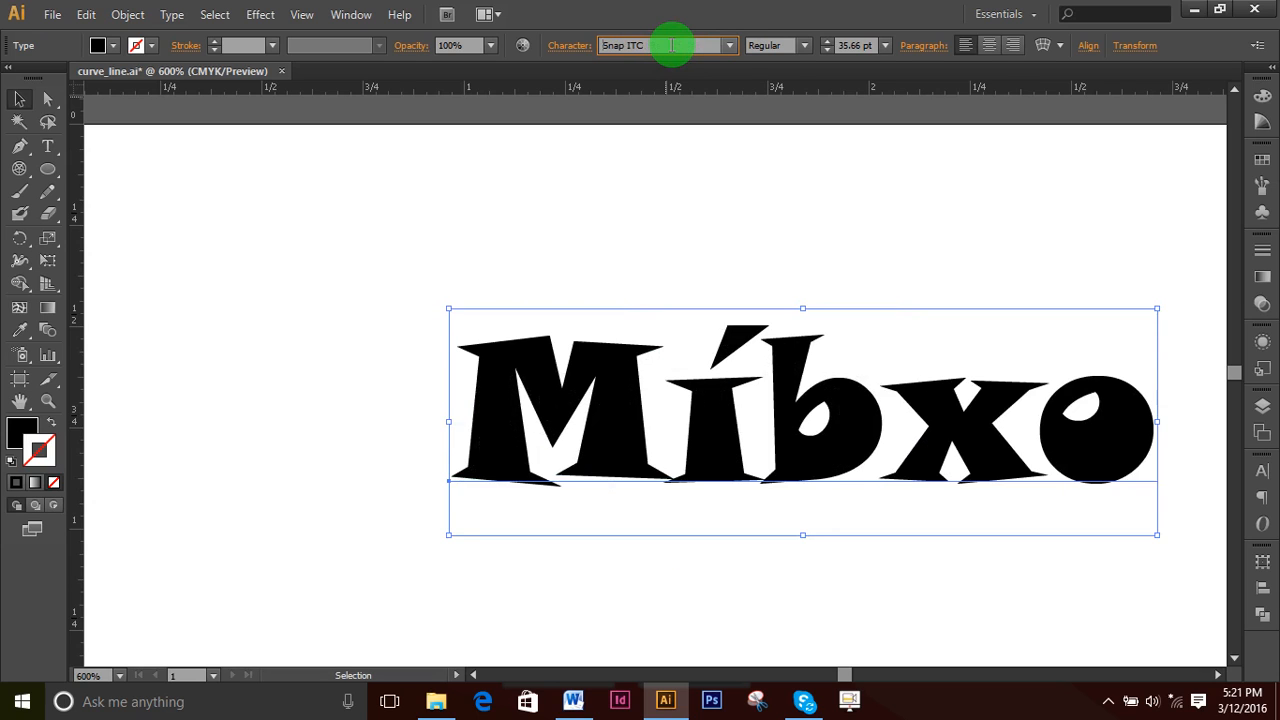
key(Up)
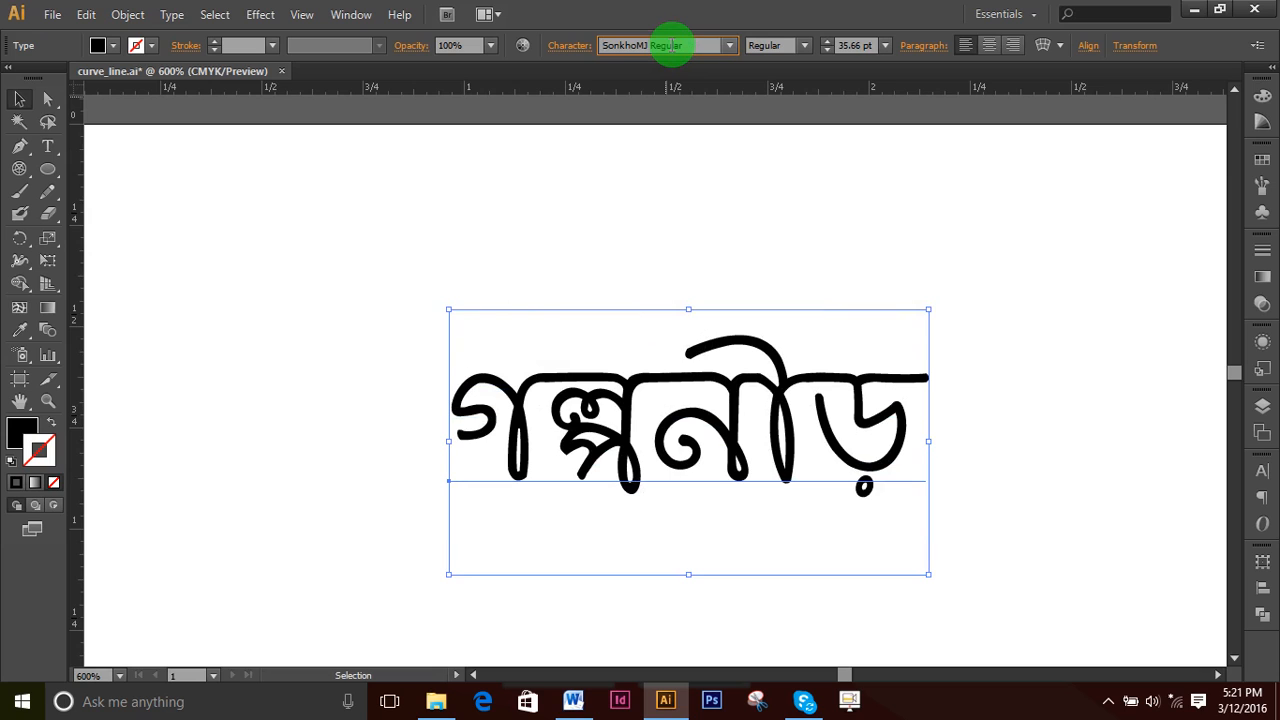
key(Up)
key(Up)
key(Up)
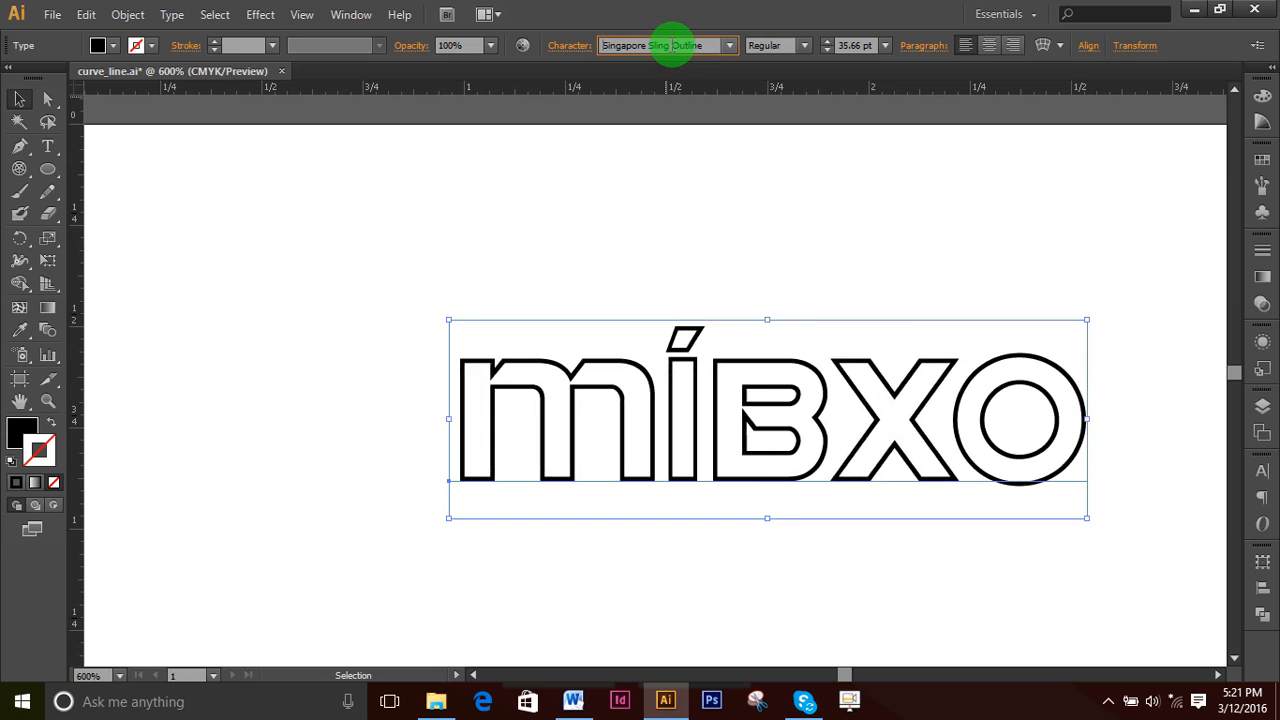
key(Up)
key(Up)
- Step the word's font forward through Singapore Sling Outline Italic and SonkhoMJ Regular back to SutonnyCMJ
key(Down)
key(Down)
key(Down)
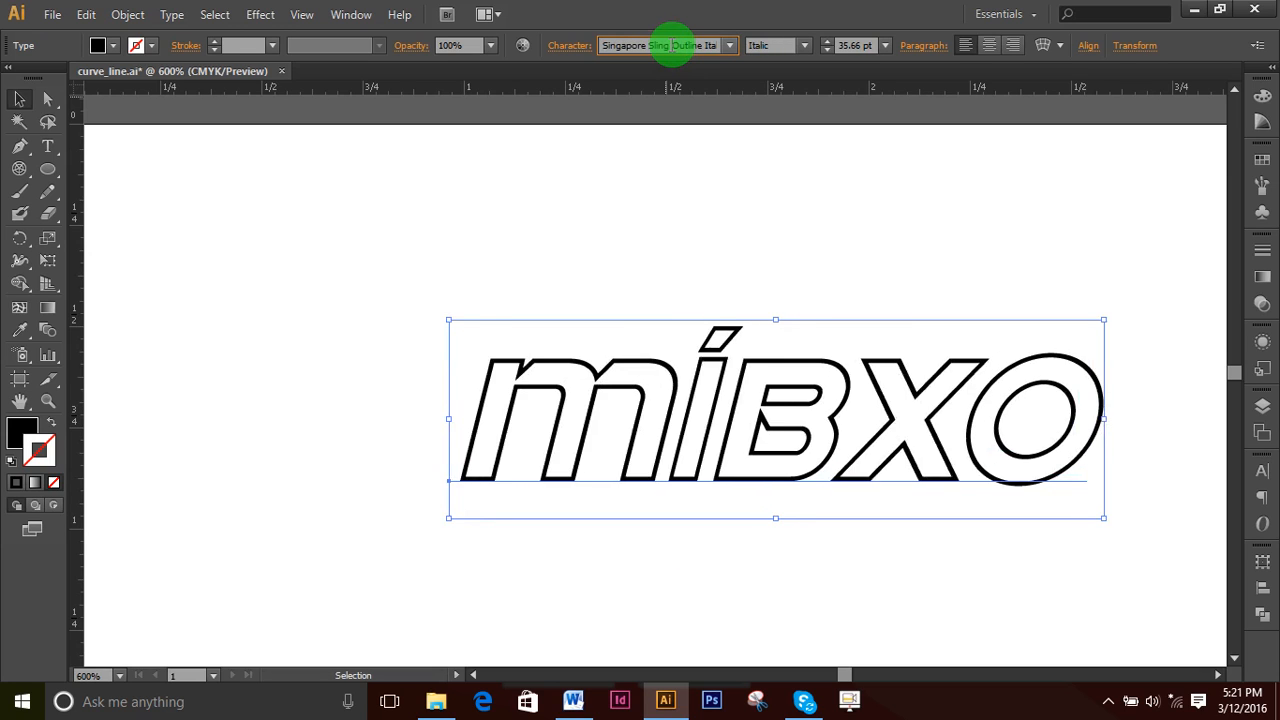
key(Down)
key(Down)
key(Down)
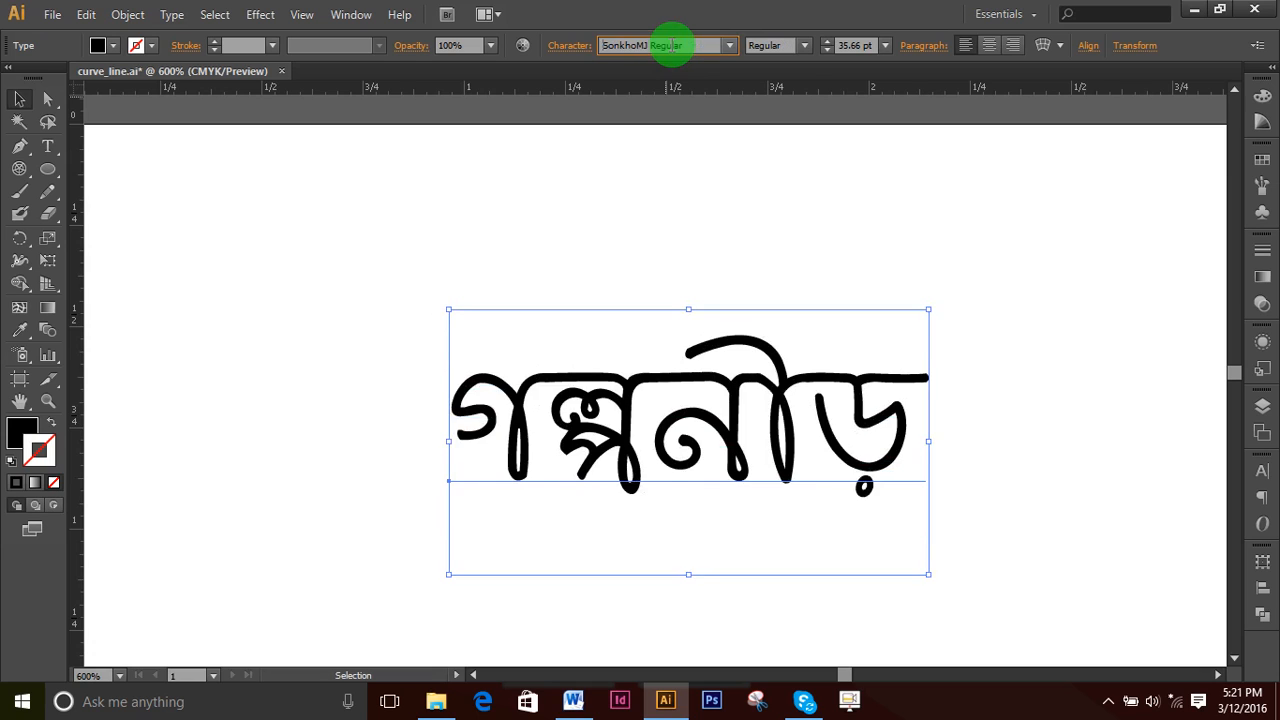
key(Down)
key(Down)
key(Down)
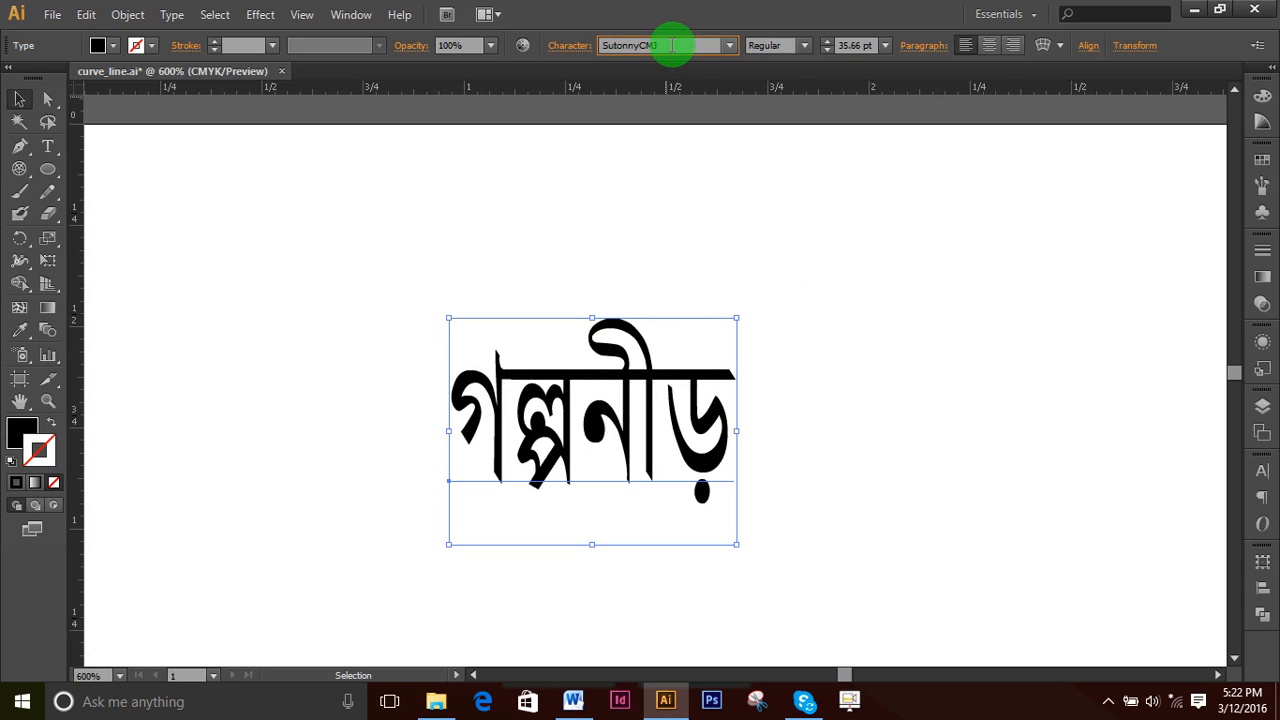
- Compare the Bengali word in SutonnyEMJ, SutonnyMJ and SumeshwariMJ Regular, and return it to SutonnyCMJ
key(Down)
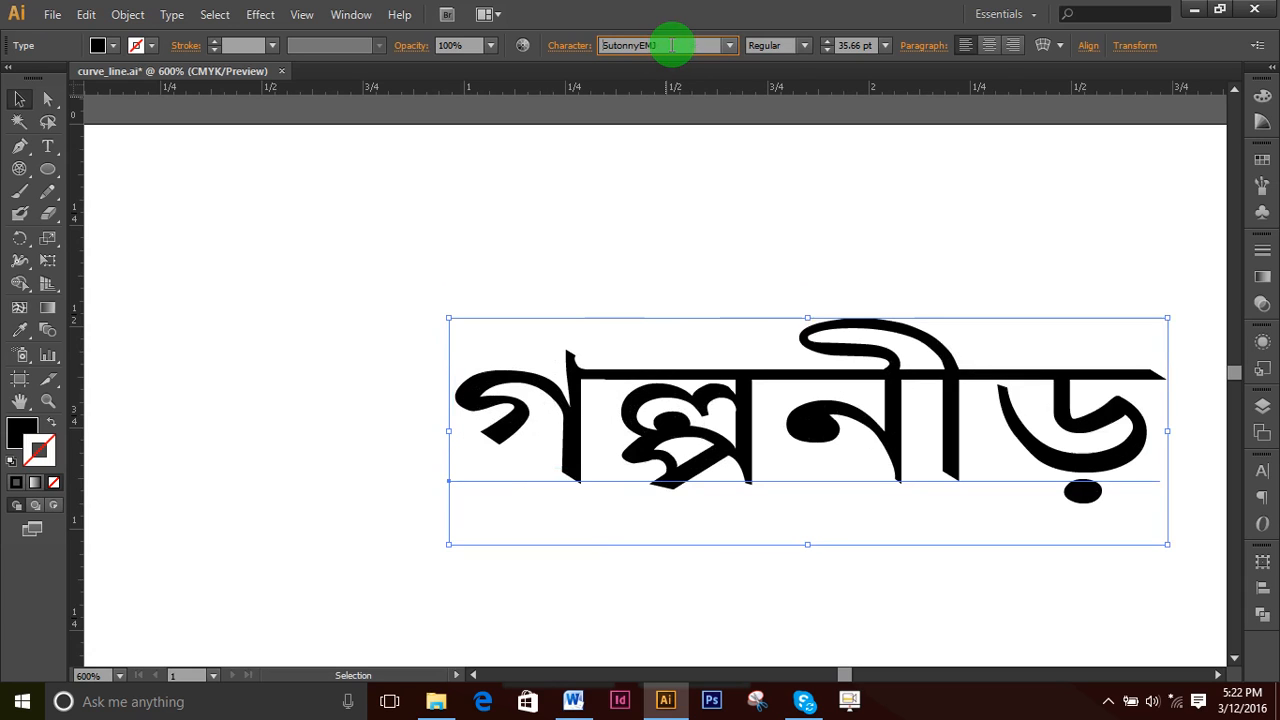
key(Down)
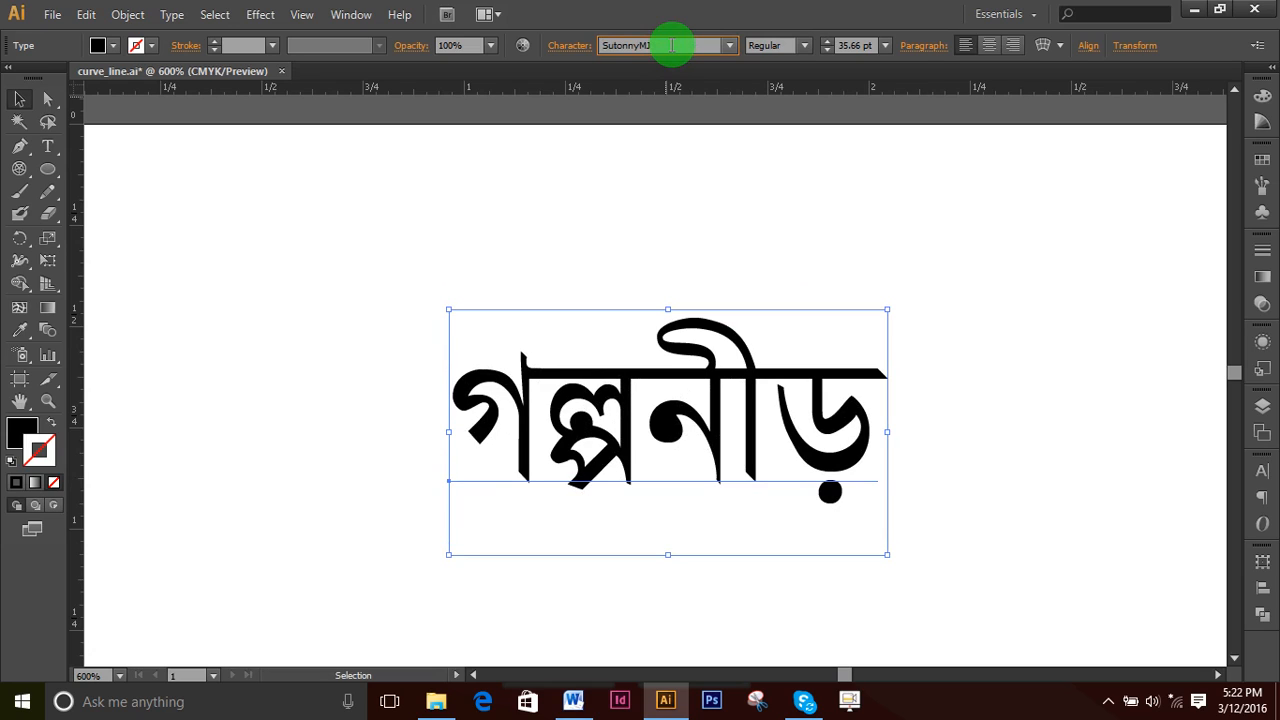
key(Up)
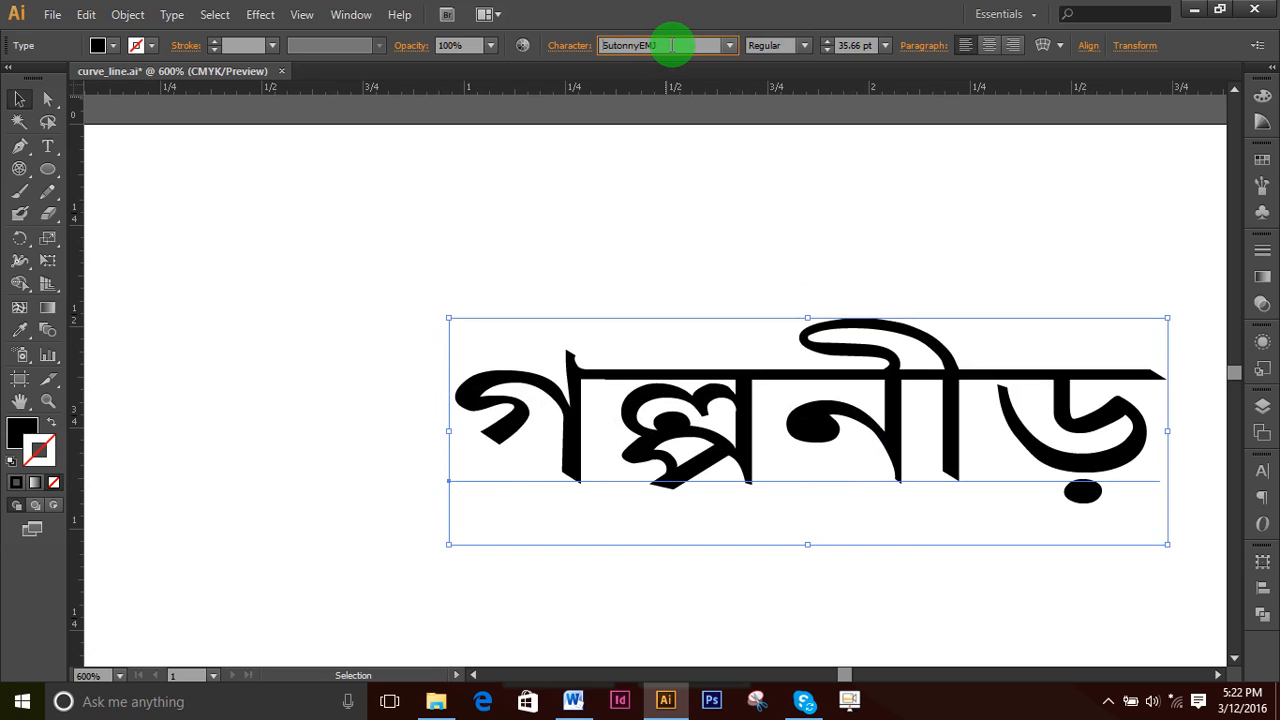
key(Down)
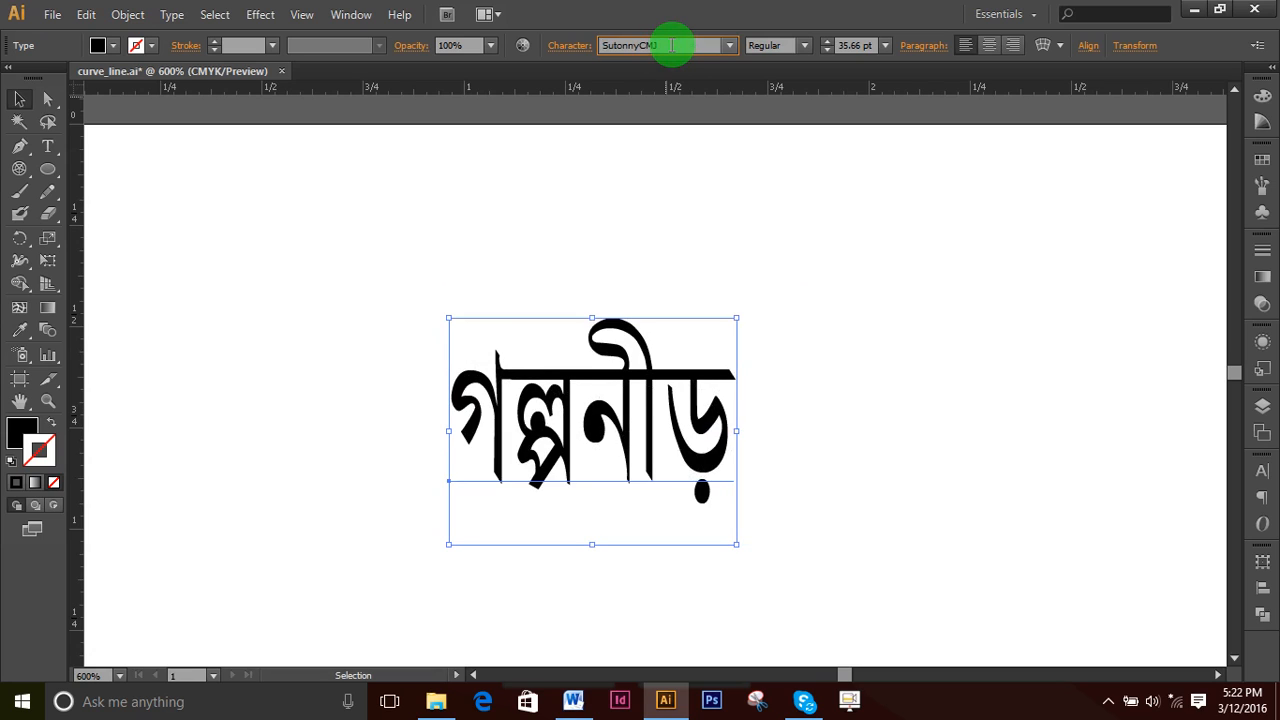
key(Down)
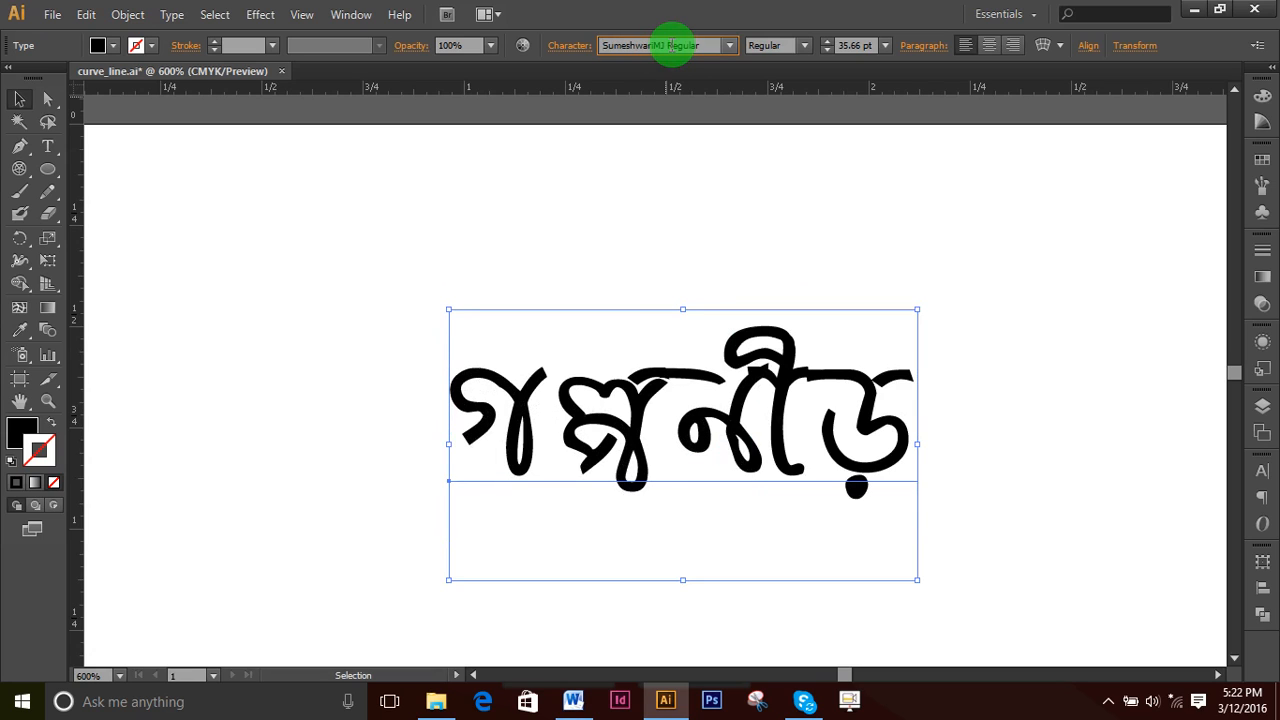
key(Down)
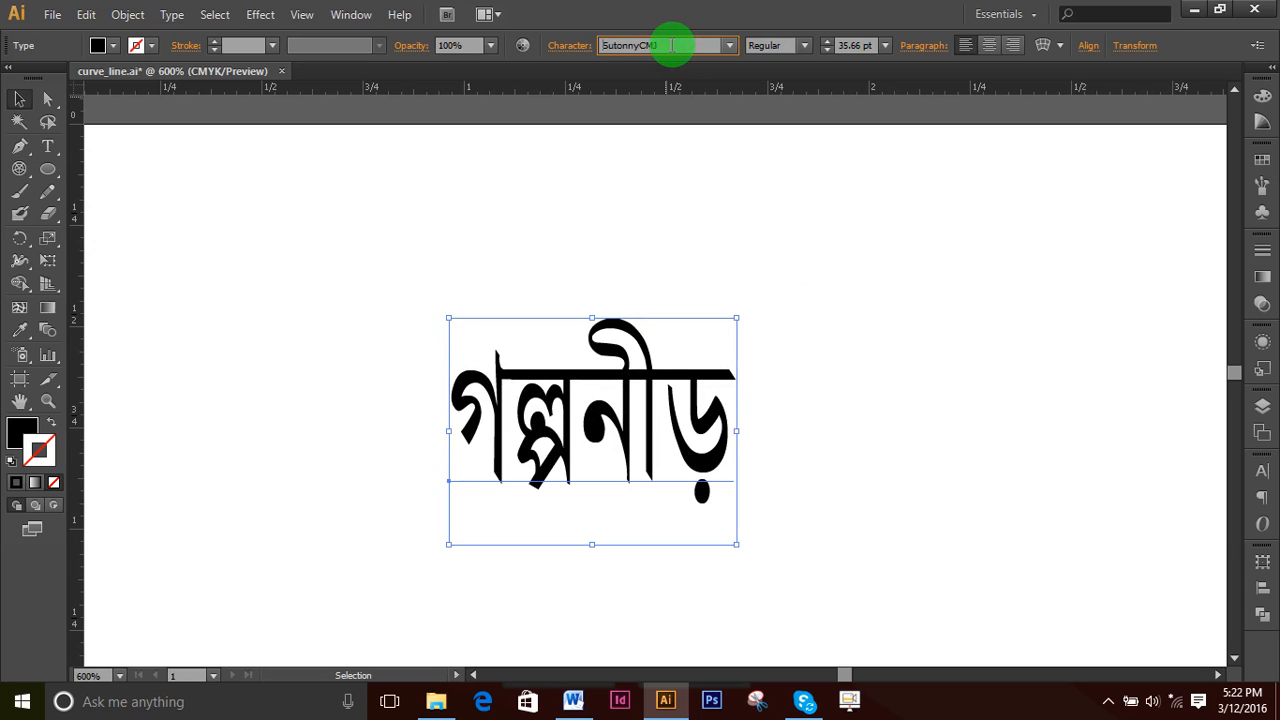
- Step the word's font back through the preceding list entries and forward again past SutonnyEMJ to SutonnyMJ
key(Up)
key(Up)
key(Up)
key(Down)
key(Down)
key(Down)
key(Down)
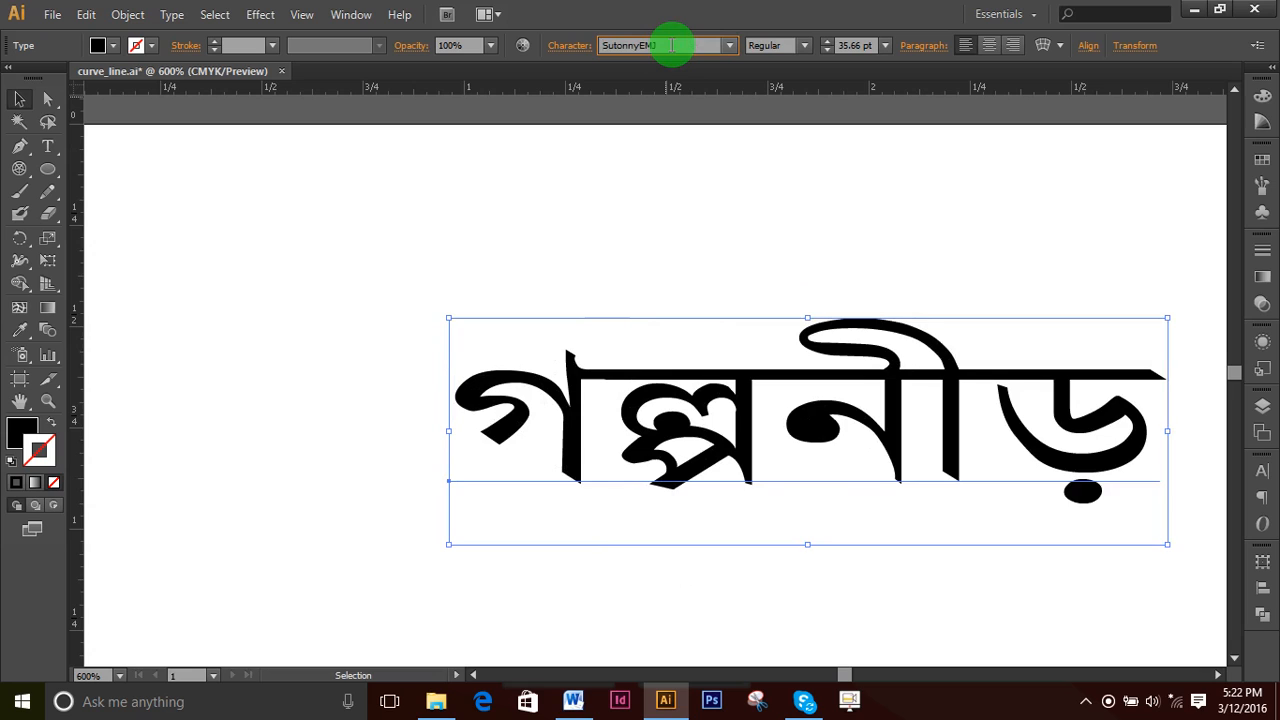
key(Down)
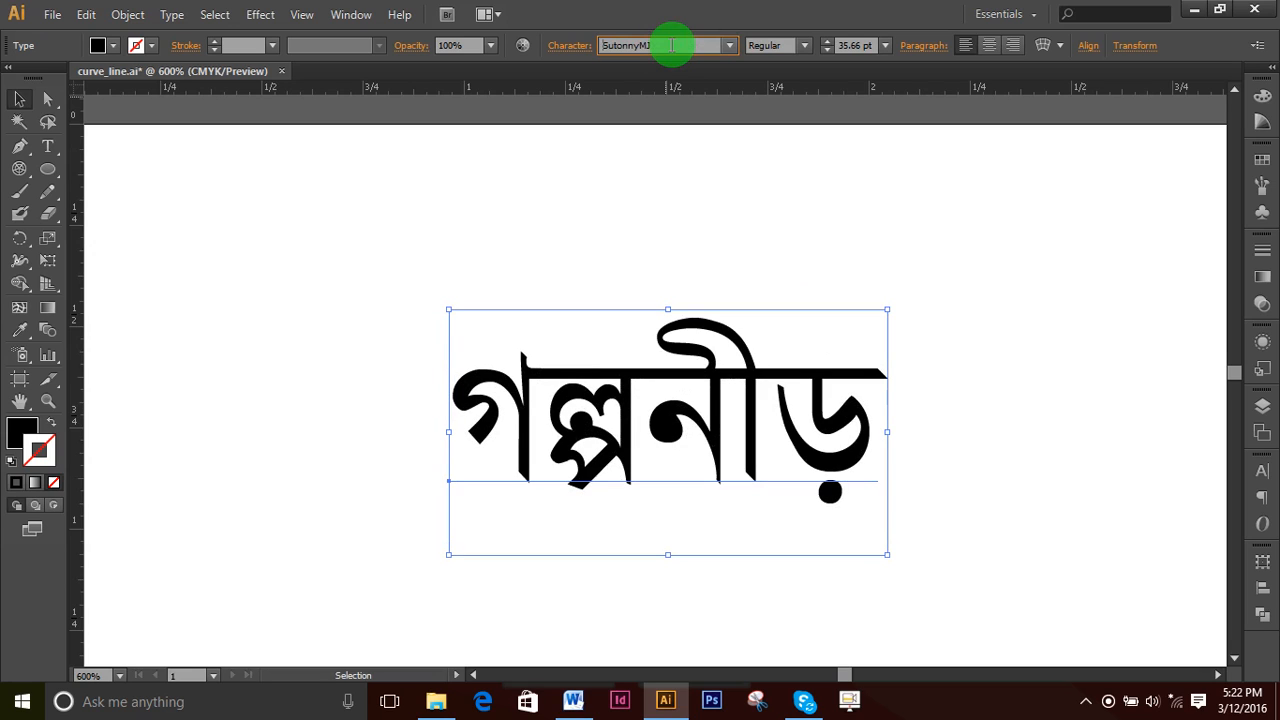
- Check the word in SumeshwariMJ Regular and Stencil Std Bold, and set its font to SutonnyMJ
key(Up)
key(Up)
key(Up)
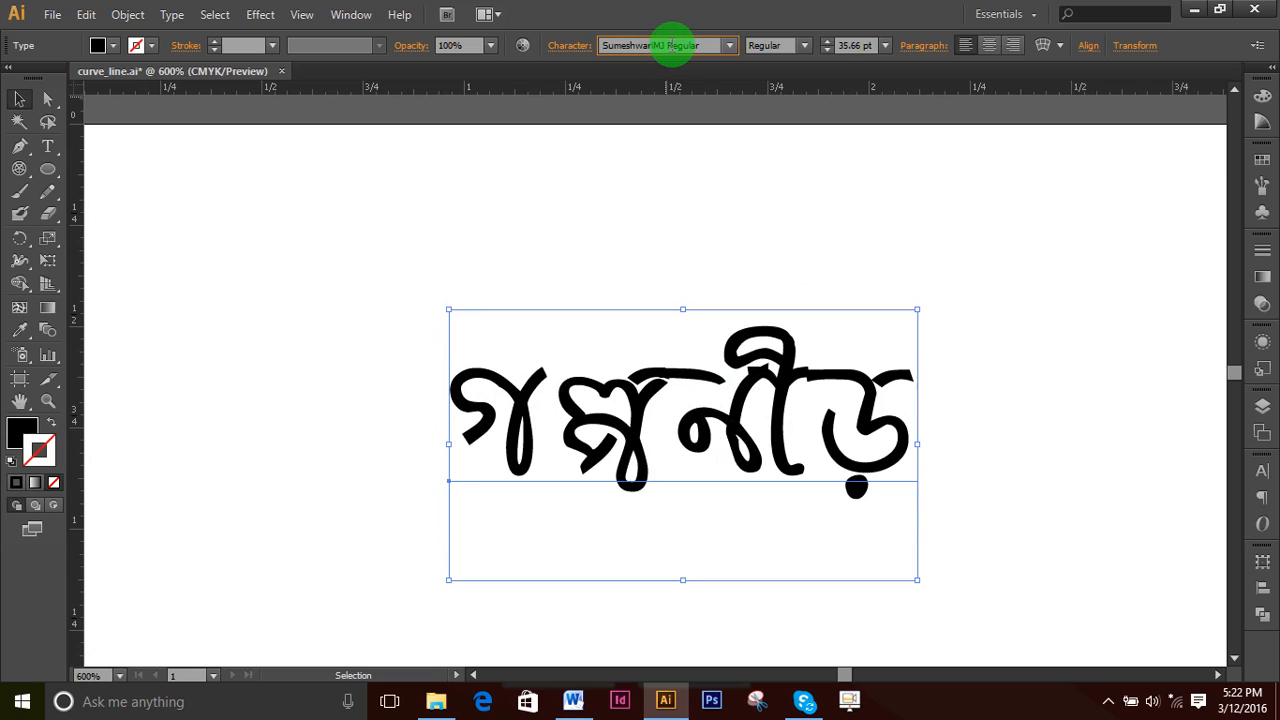
key(Up)
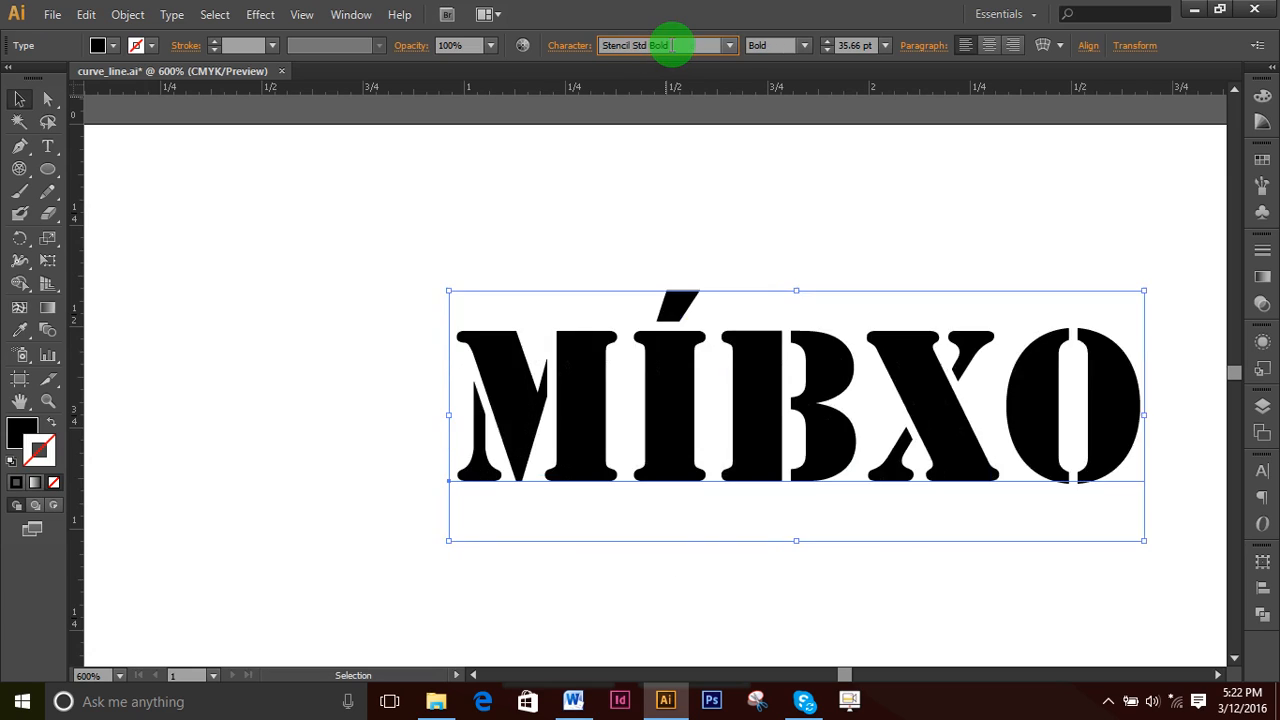
key(Down)
key(Down)
key(Down)
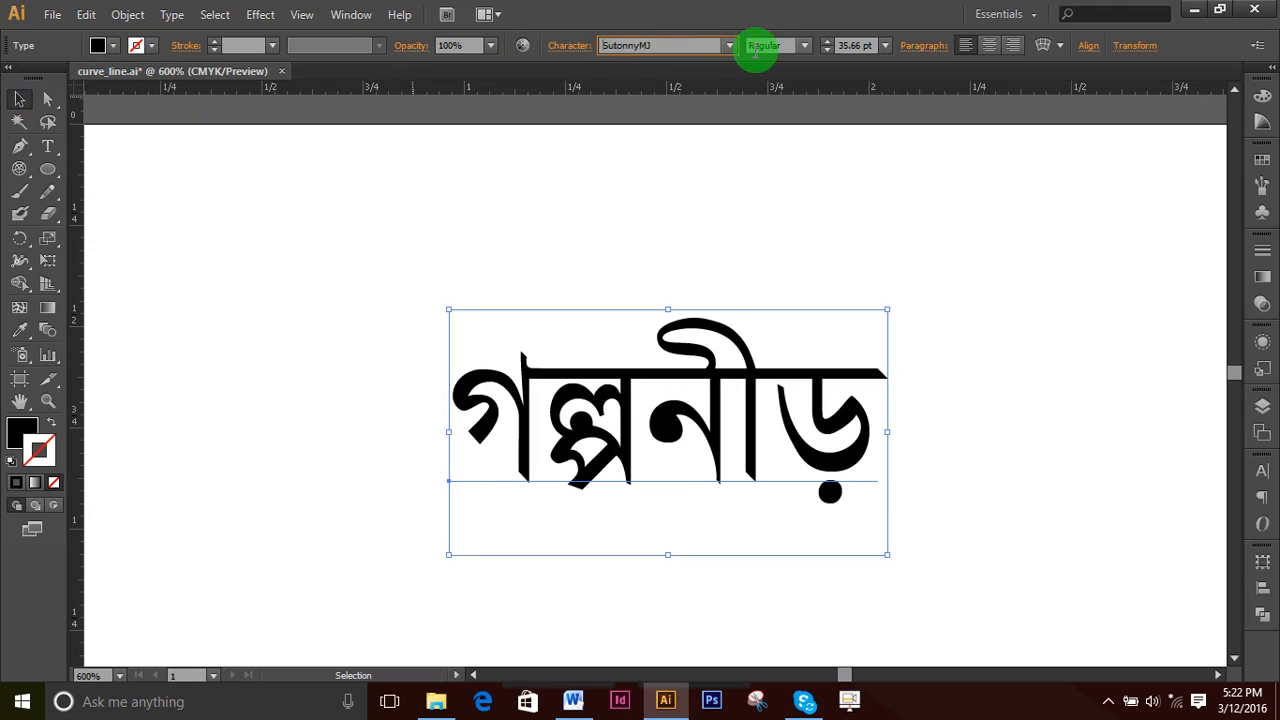
- Try the Bold style on the SutonnyMJ word and set it back to Regular
click(808, 47)
click(764, 110)
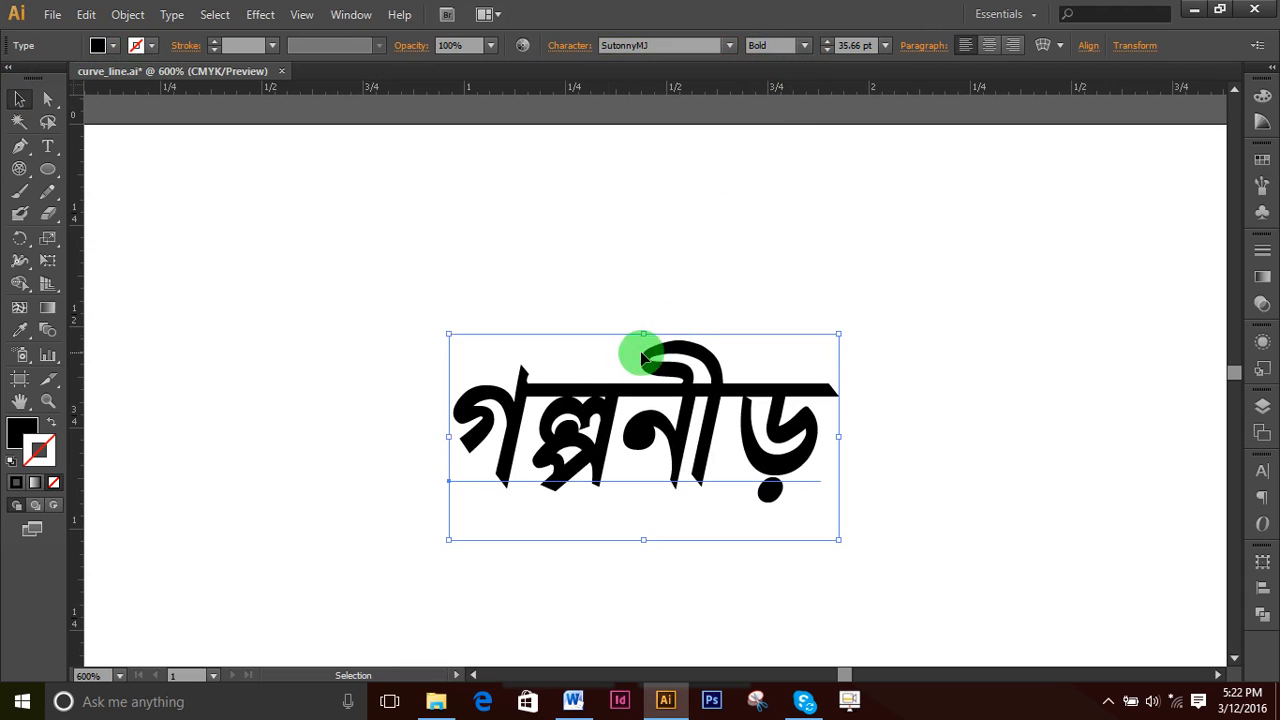
click(808, 47)
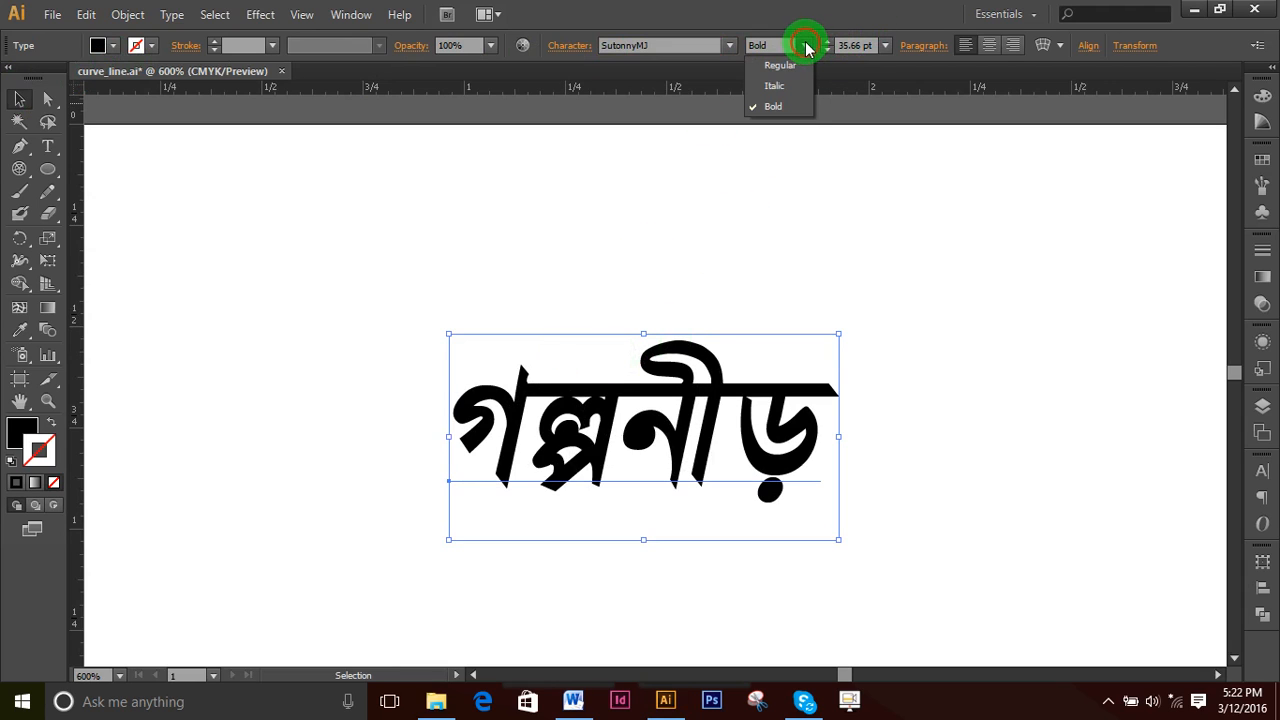
click(779, 66)
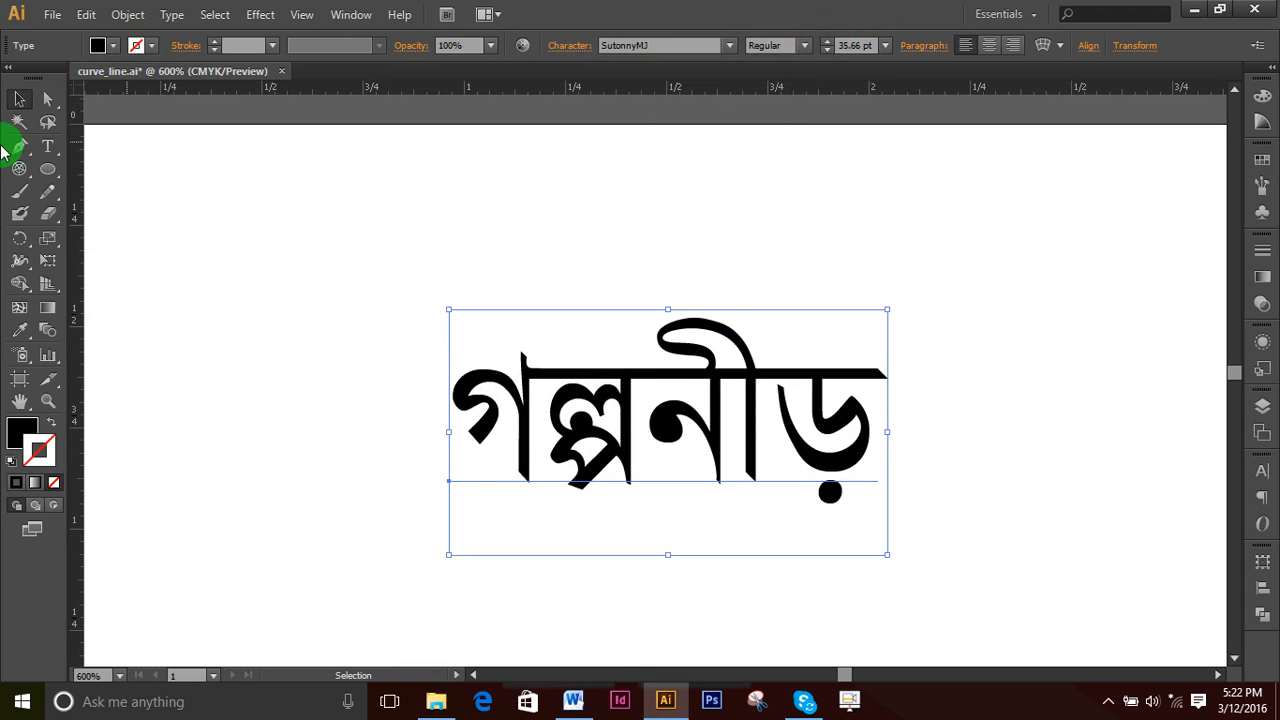
- Expand the Bengali word into outlines with both Object and Fill included
click(995, 419)
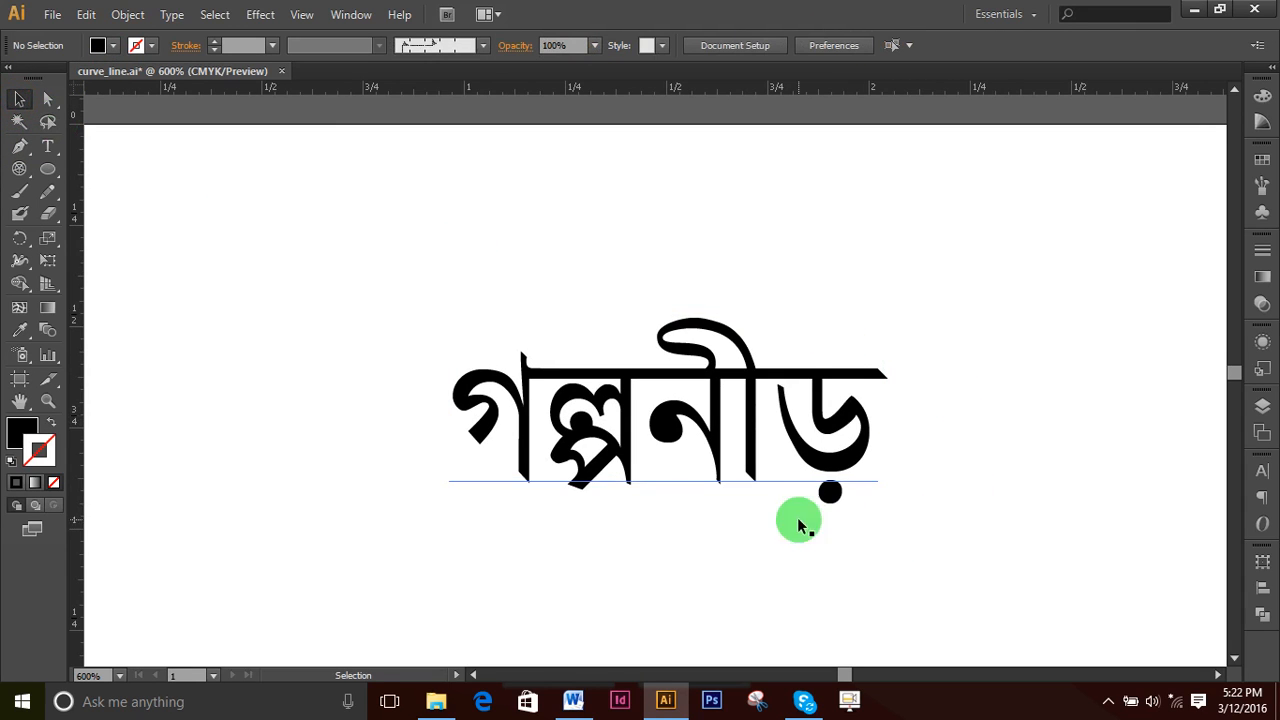
click(712, 449)
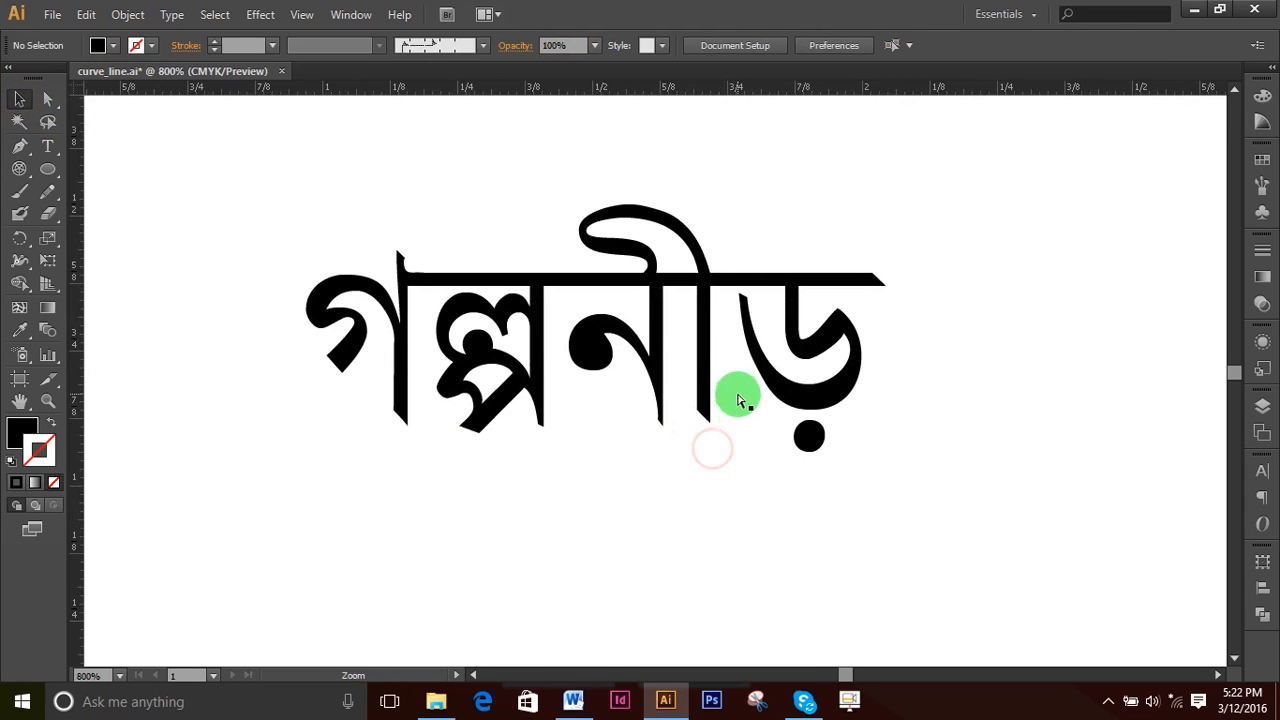
click(640, 248)
click(169, 240)
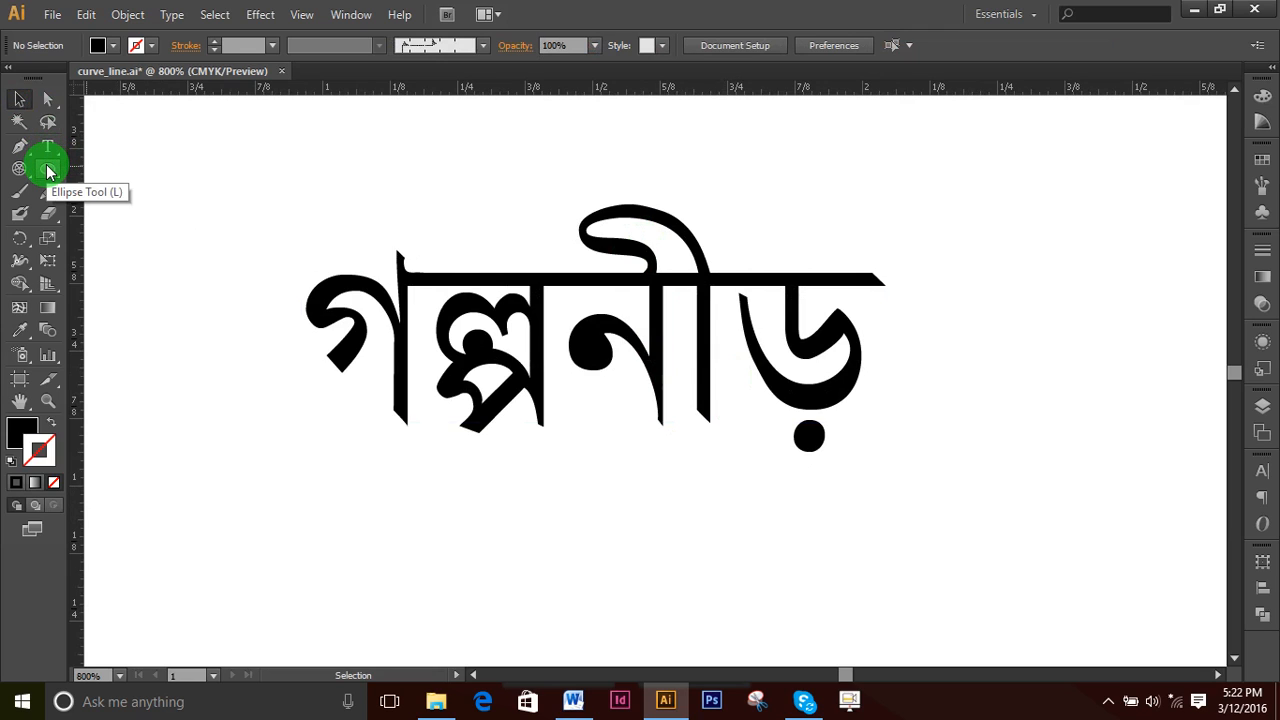
click(563, 277)
click(135, 17)
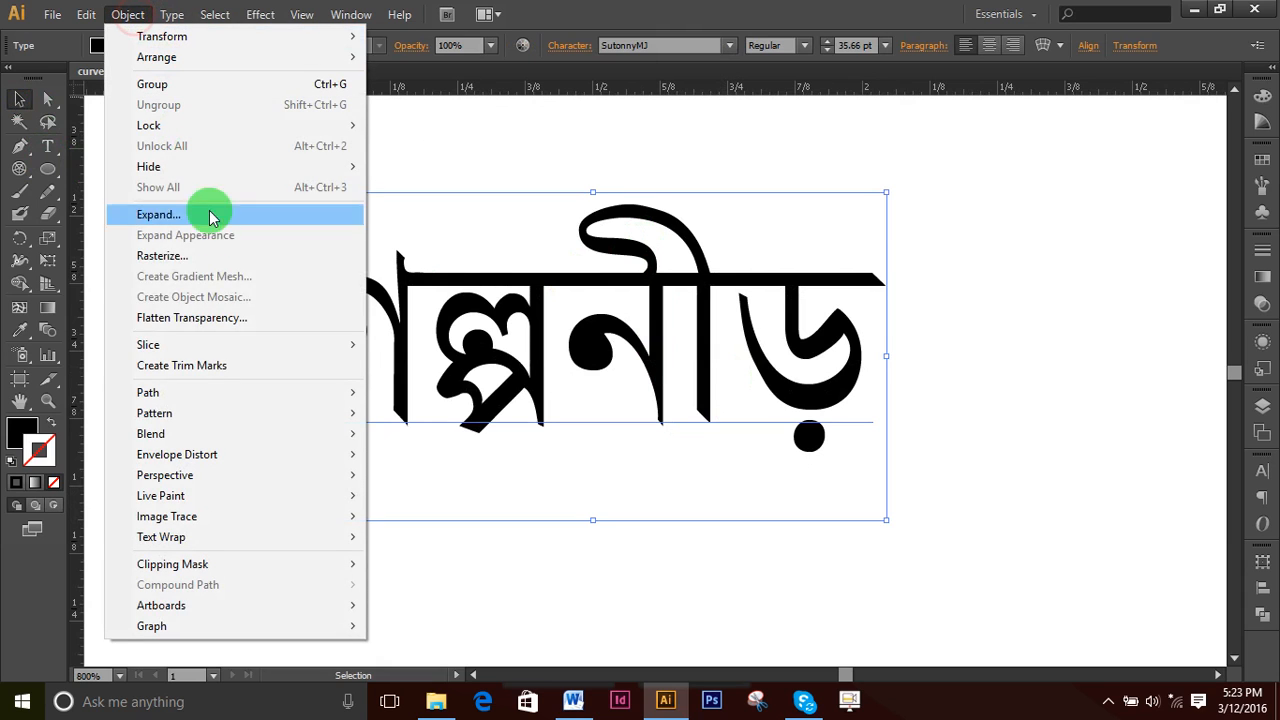
click(194, 218)
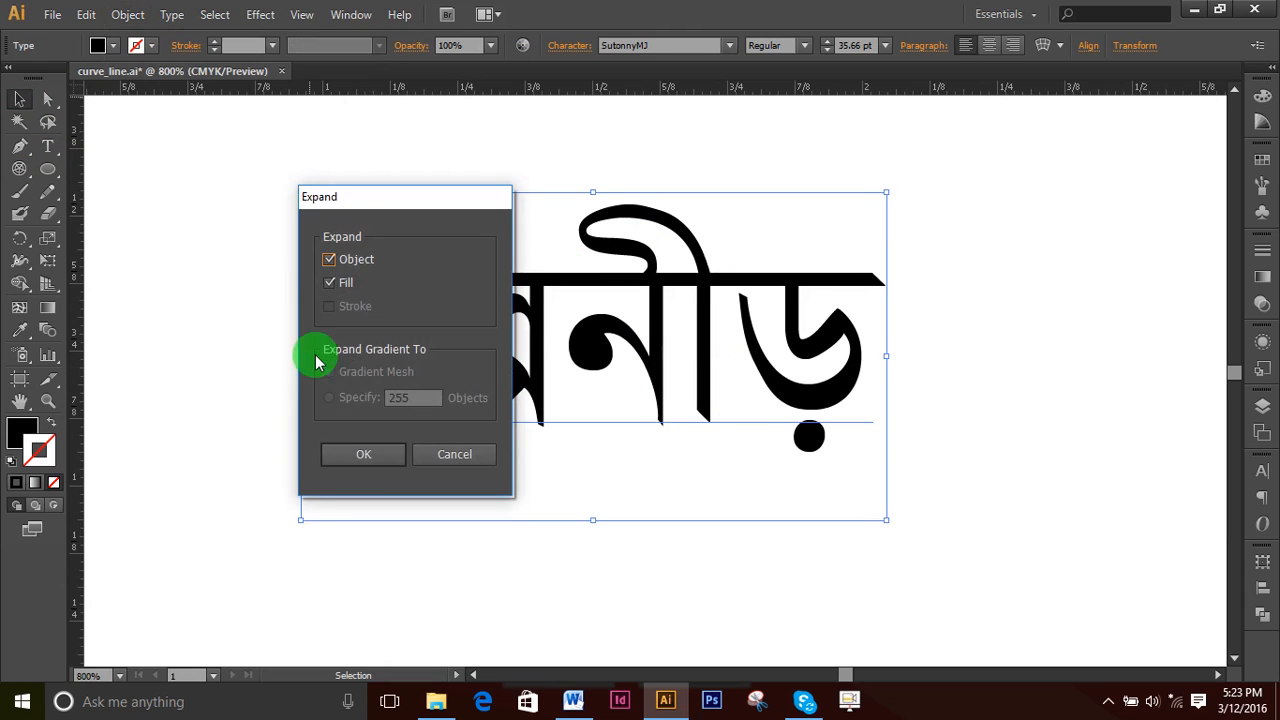
click(369, 451)
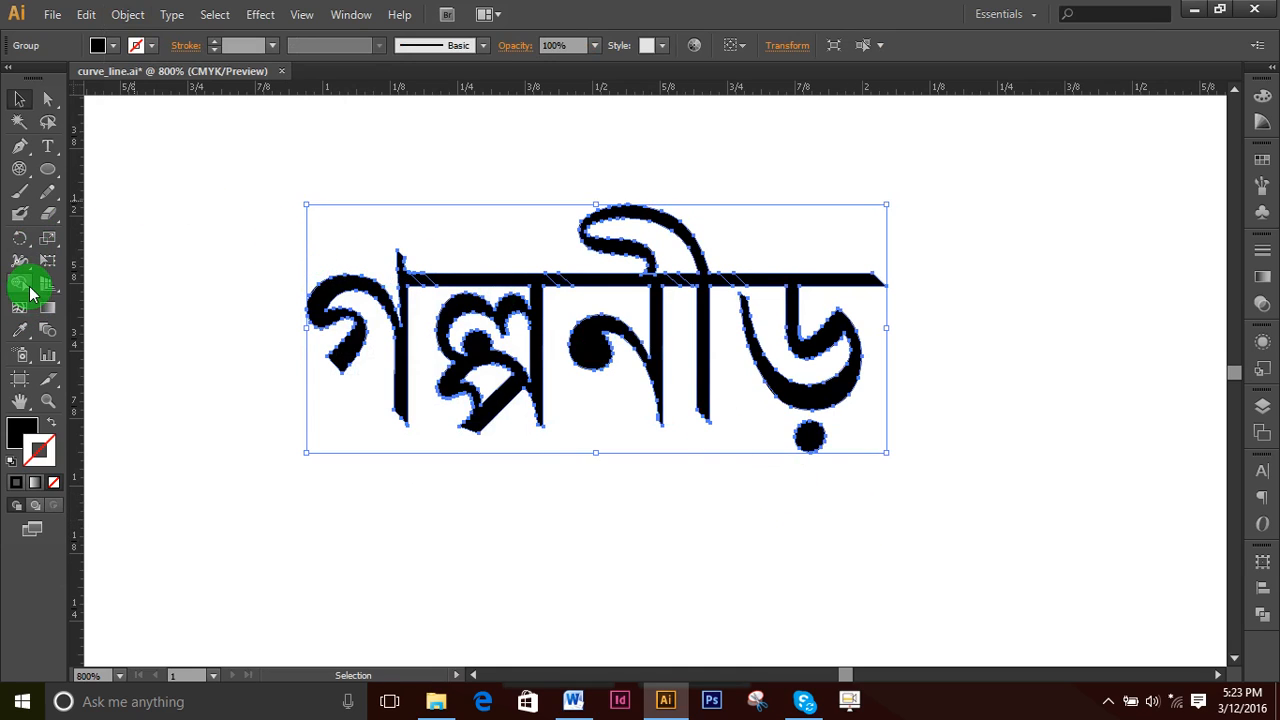
- Merge the overlapping letters, headline and upper vowel sign into one shape with the Shape Builder, and deselect the word
click(30, 290)
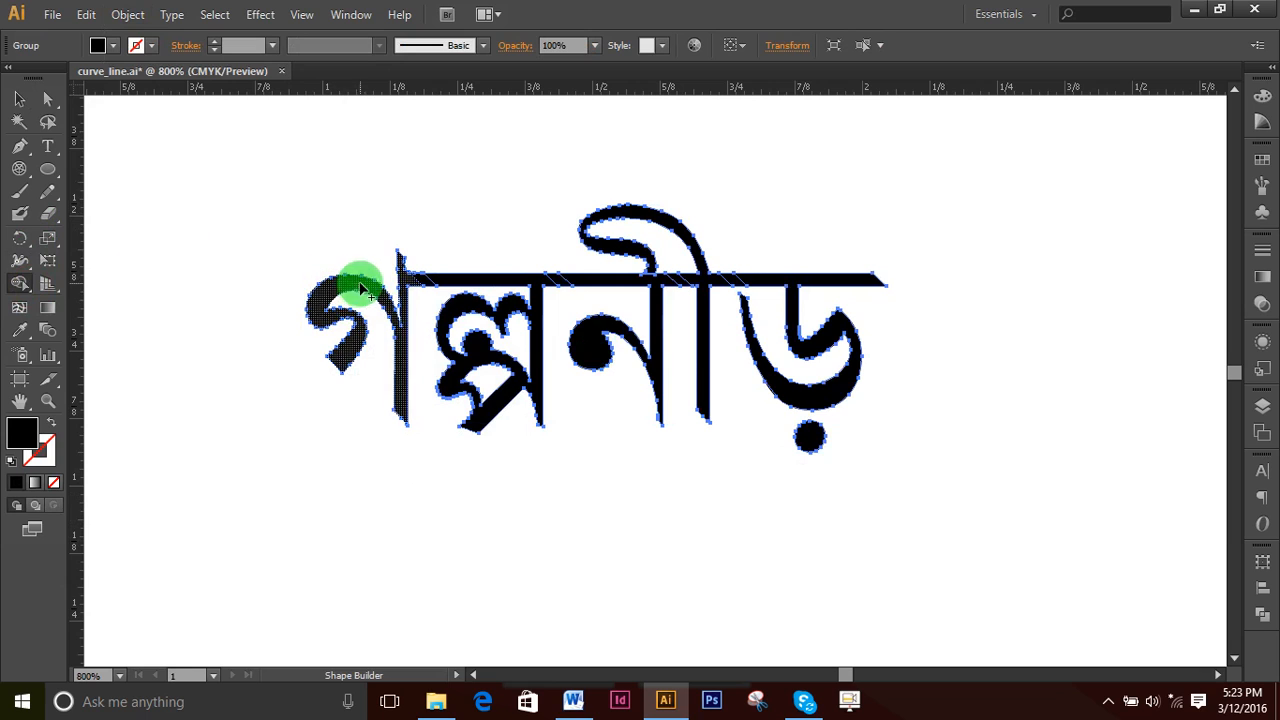
drag(404, 279, 764, 279)
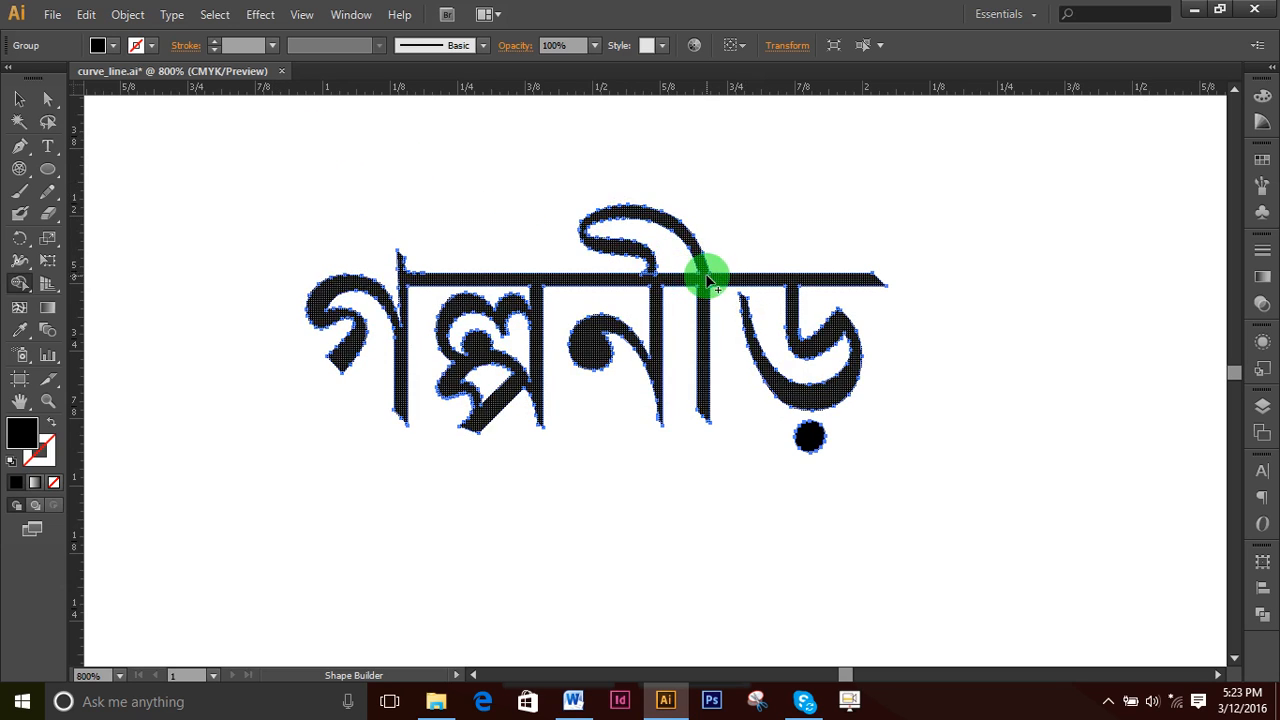
mouse_move(702, 266)
mouse_down()
mouse_move(692, 238)
mouse_move(655, 212)
mouse_move(686, 229)
mouse_up()
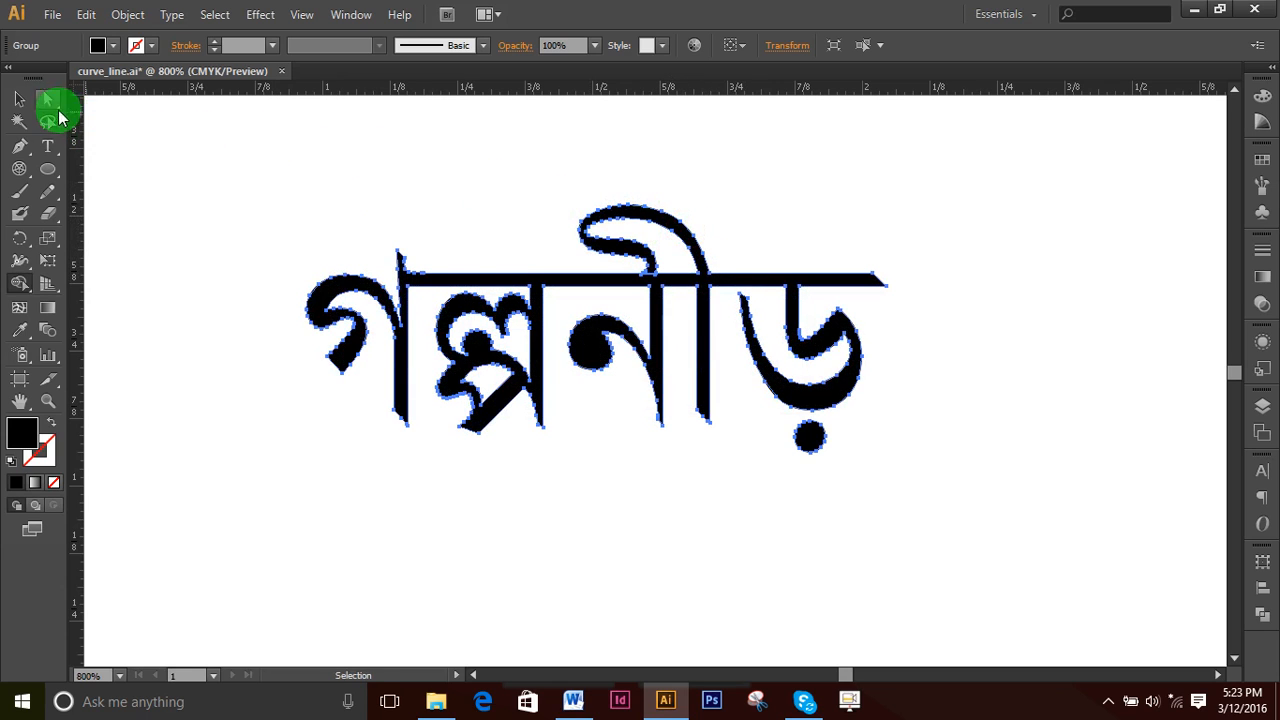
click(652, 511)
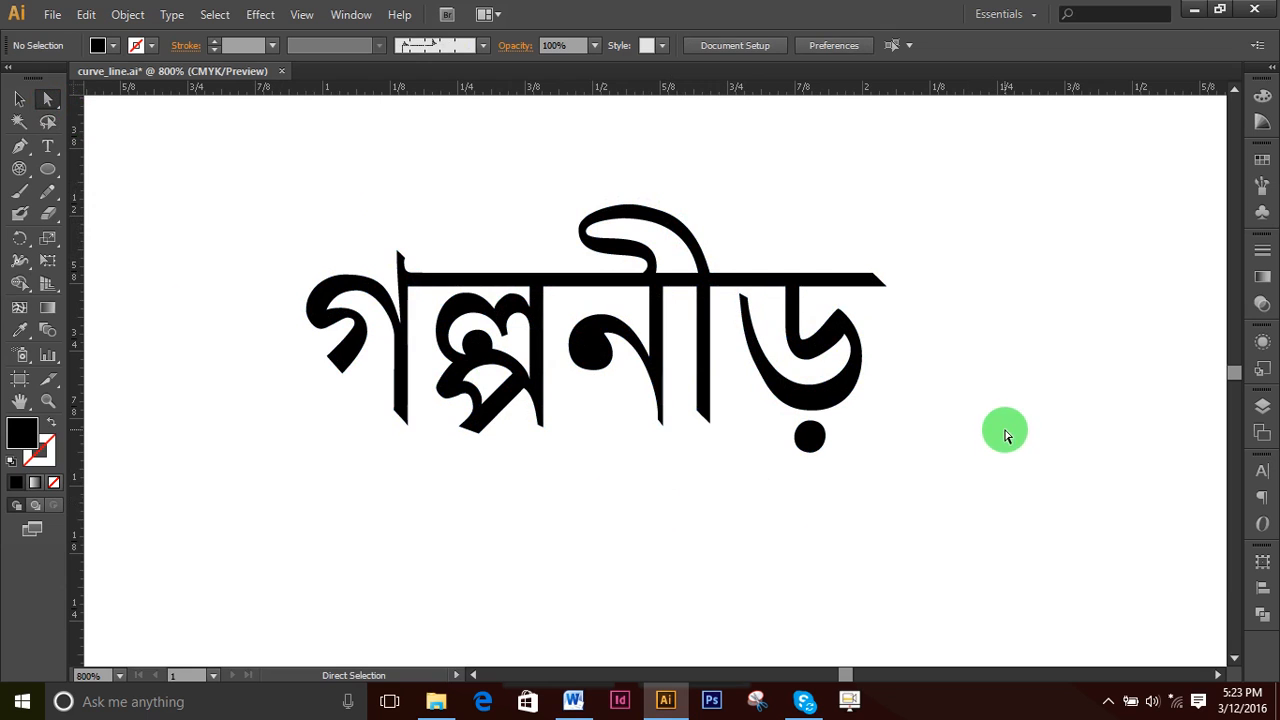
- Draw a large rectangle covering the upper vowel sign, with its lower edge along the top of the word's headline
click(728, 343)
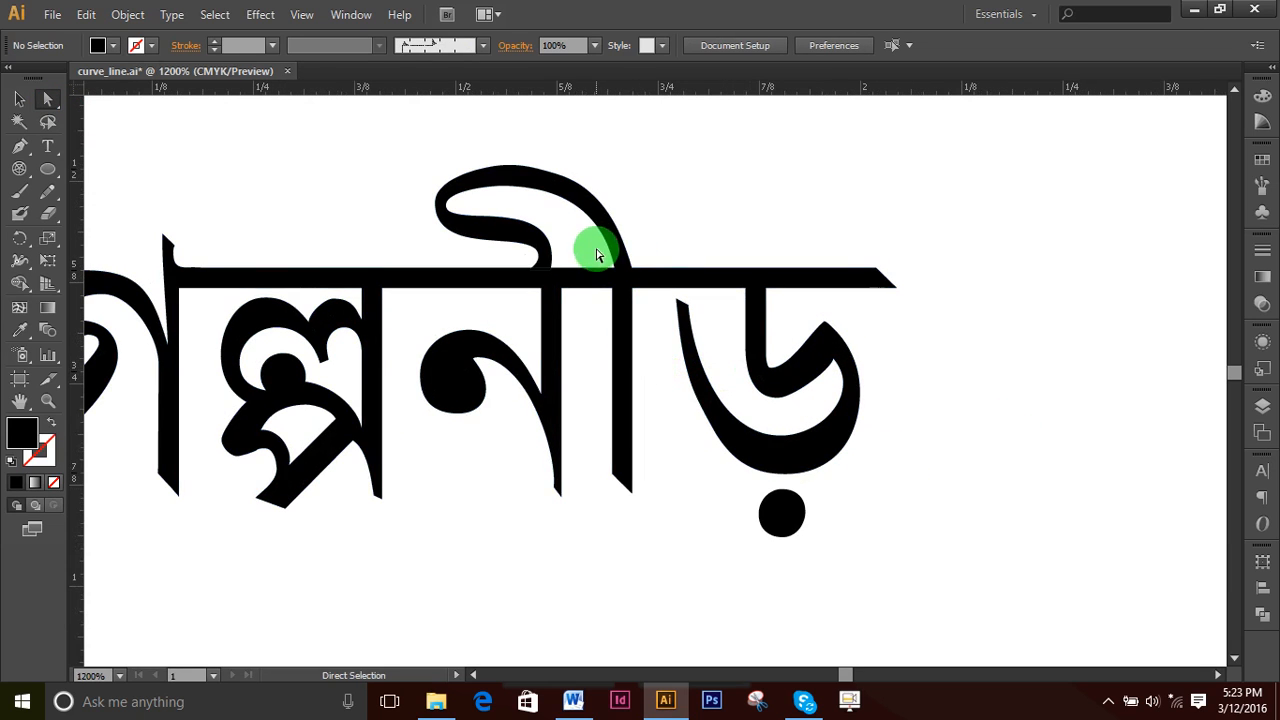
click(48, 168)
click(135, 168)
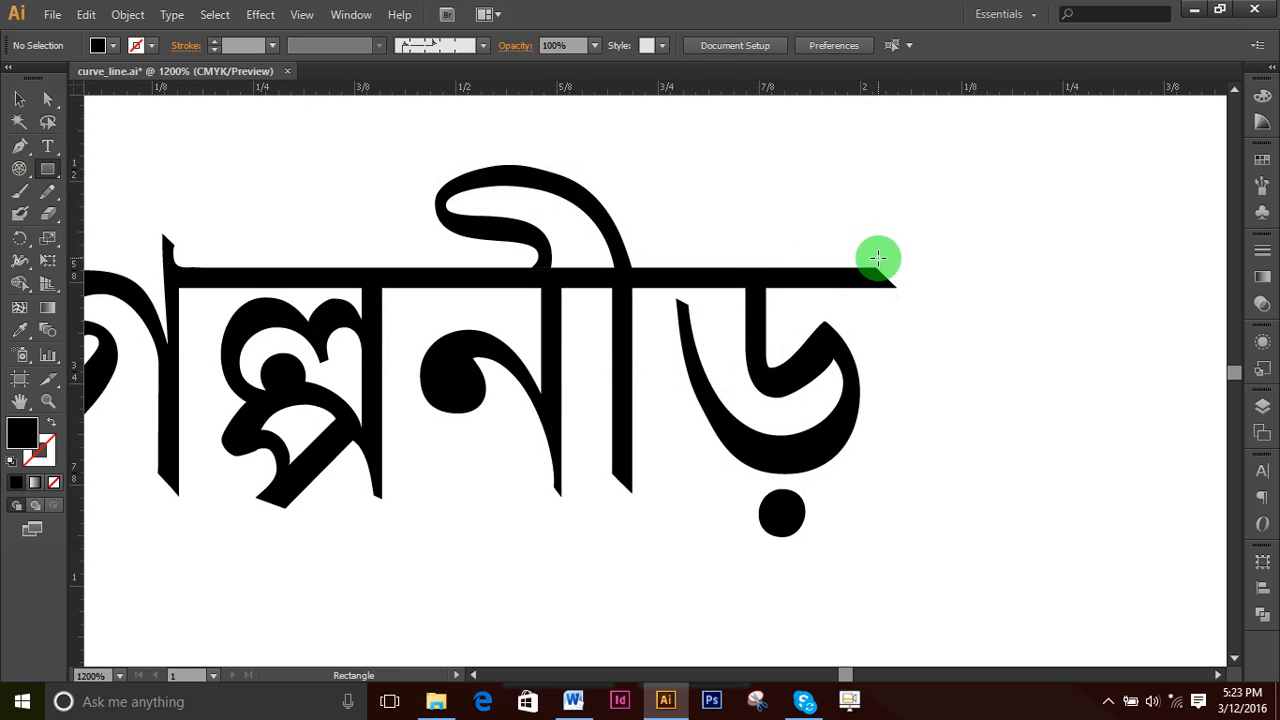
drag(874, 265, 298, 194)
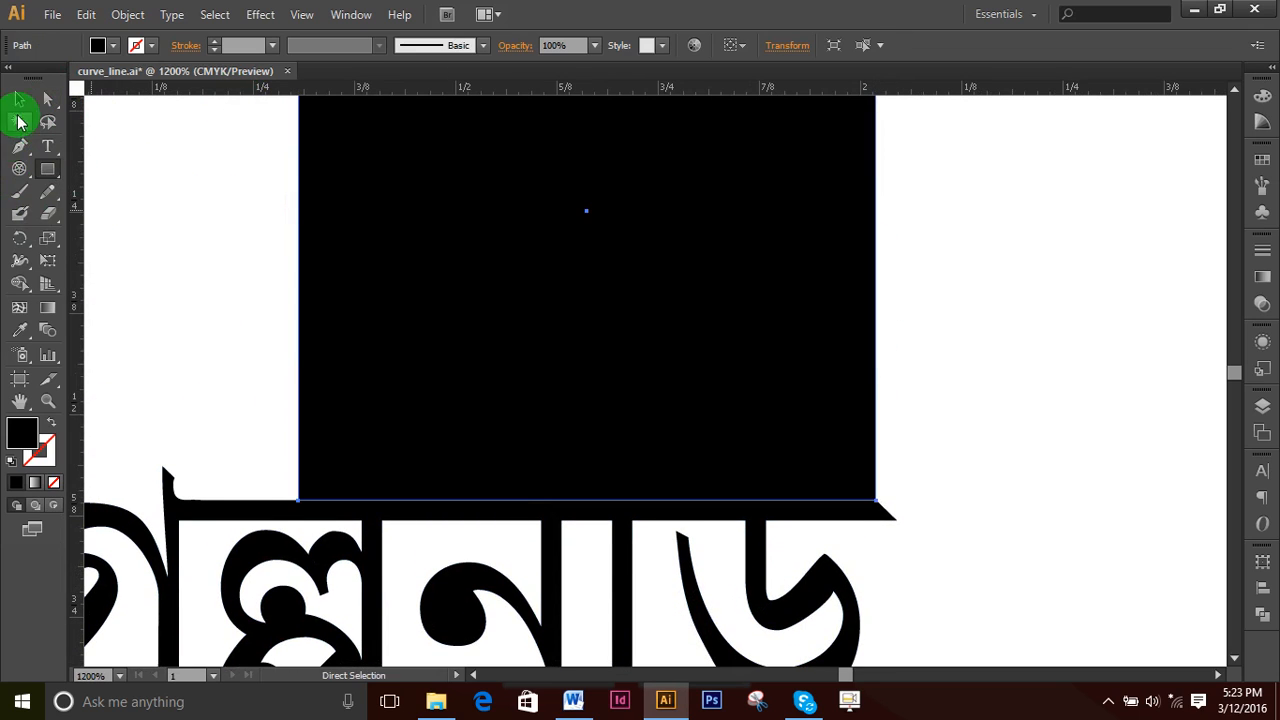
- Remove the rectangle and the vowel sign above the headline with the Shape Builder, clean up the leftover sliver, and deselect the word
click(19, 99)
drag(194, 303, 830, 588)
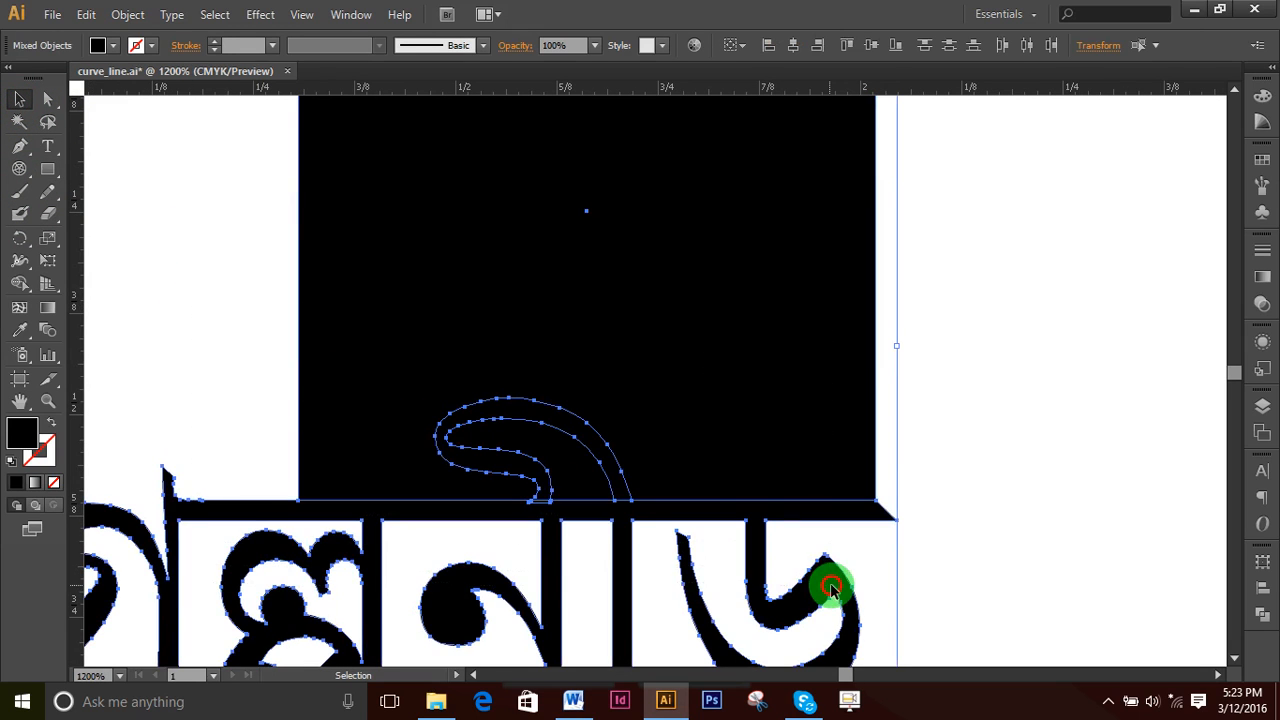
click(19, 283)
mouse_move(926, 393)
mouse_down()
mouse_move(402, 464)
mouse_move(266, 460)
mouse_up()
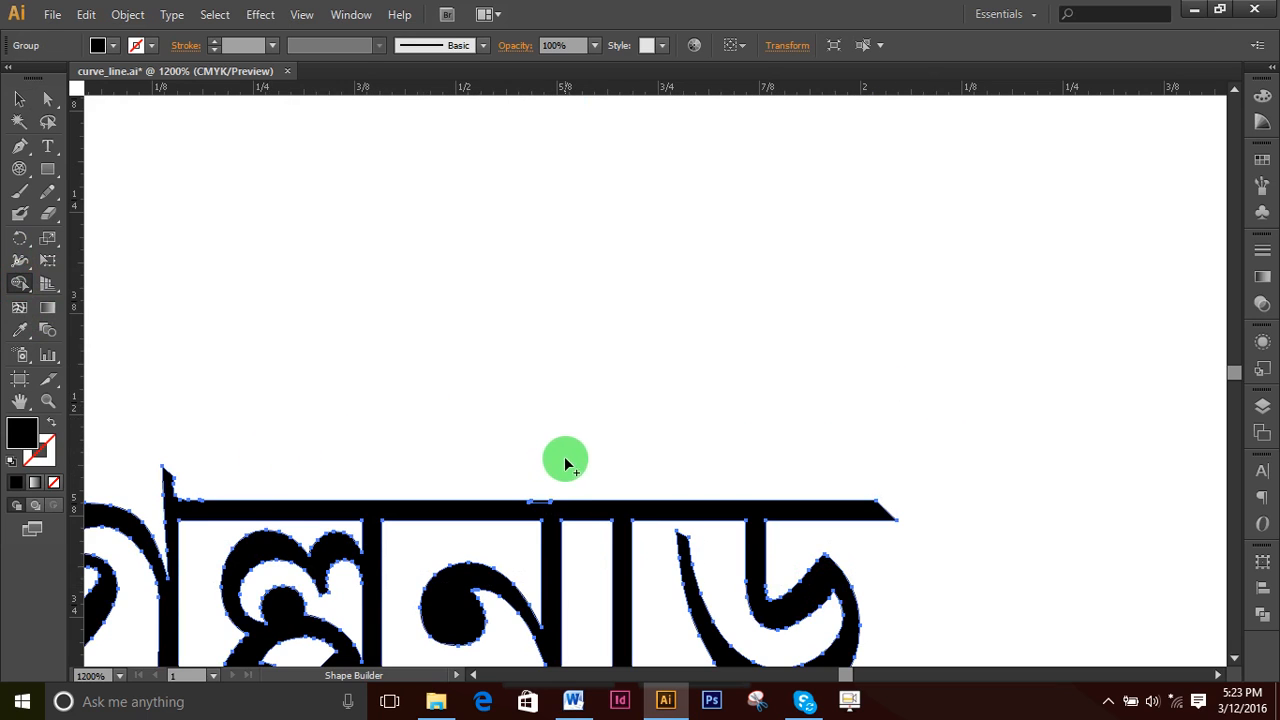
click(538, 506)
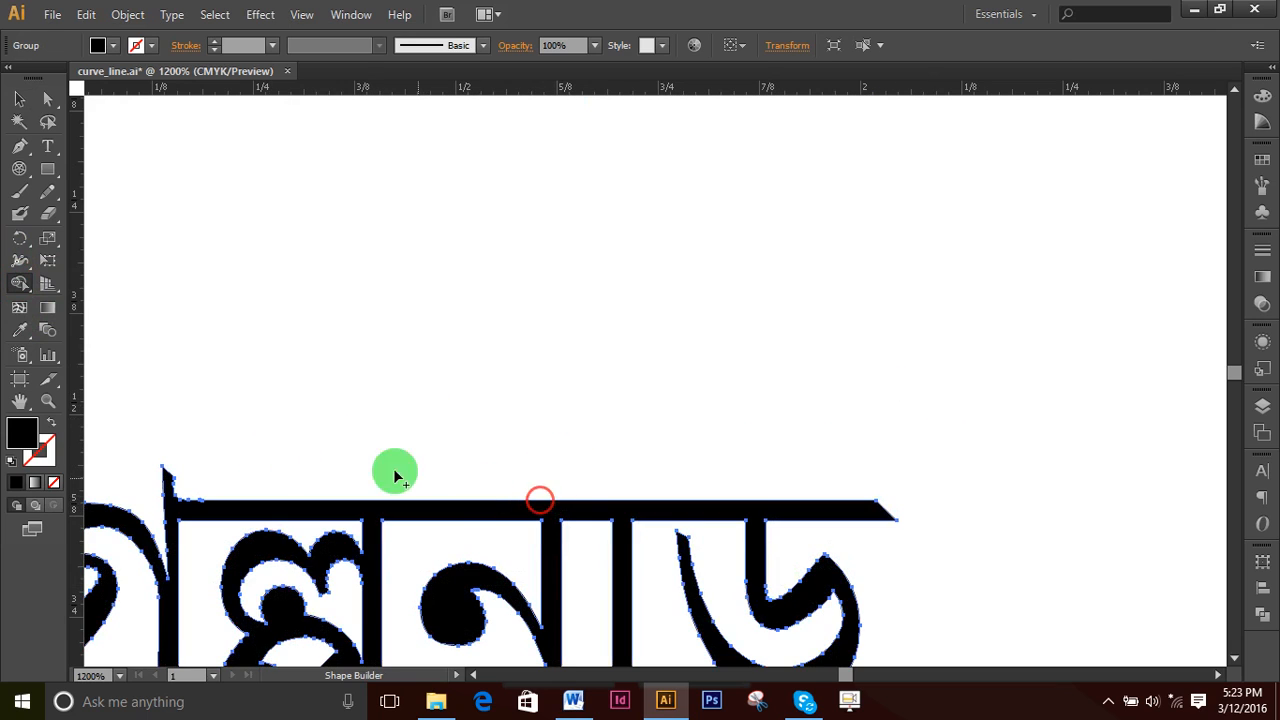
click(20, 99)
click(775, 345)
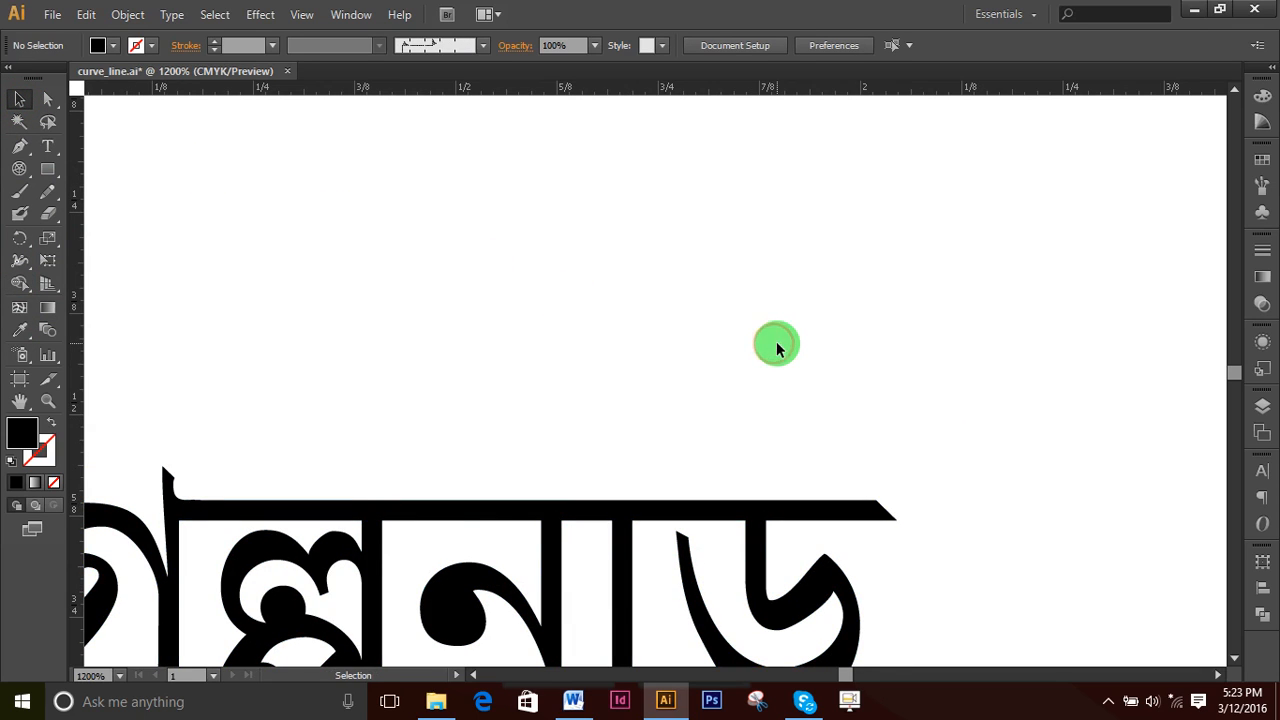
- Draw a black square just above the headline, over the word's second and third letters, ready for transforming
key(ctrl+minus)
key(ctrl+minus)
key(ctrl+minus)
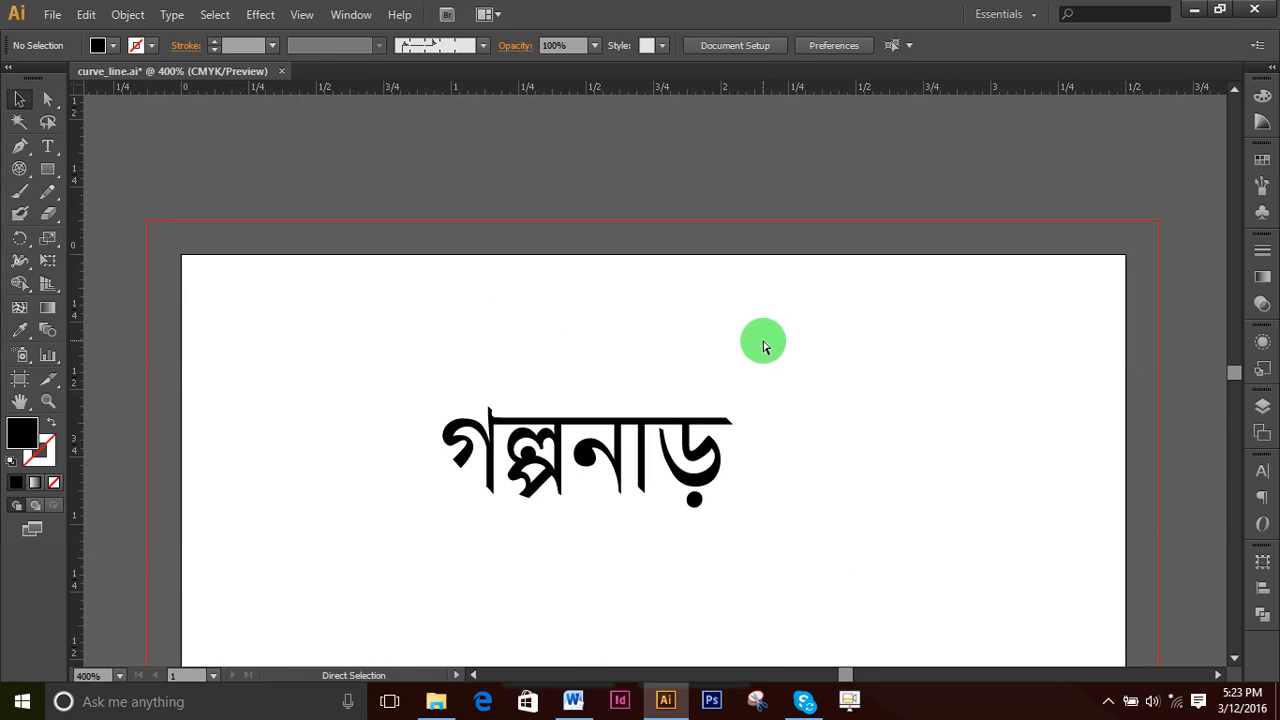
ctrl+click(620, 445)
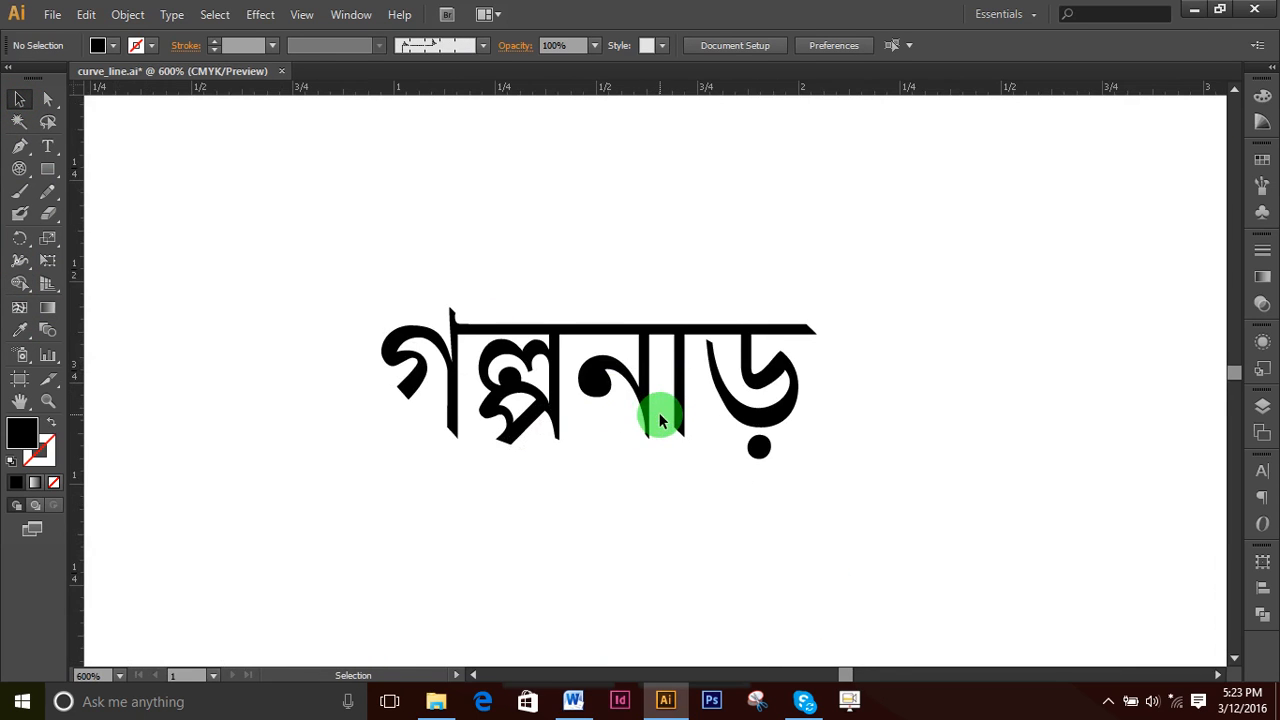
click(47, 168)
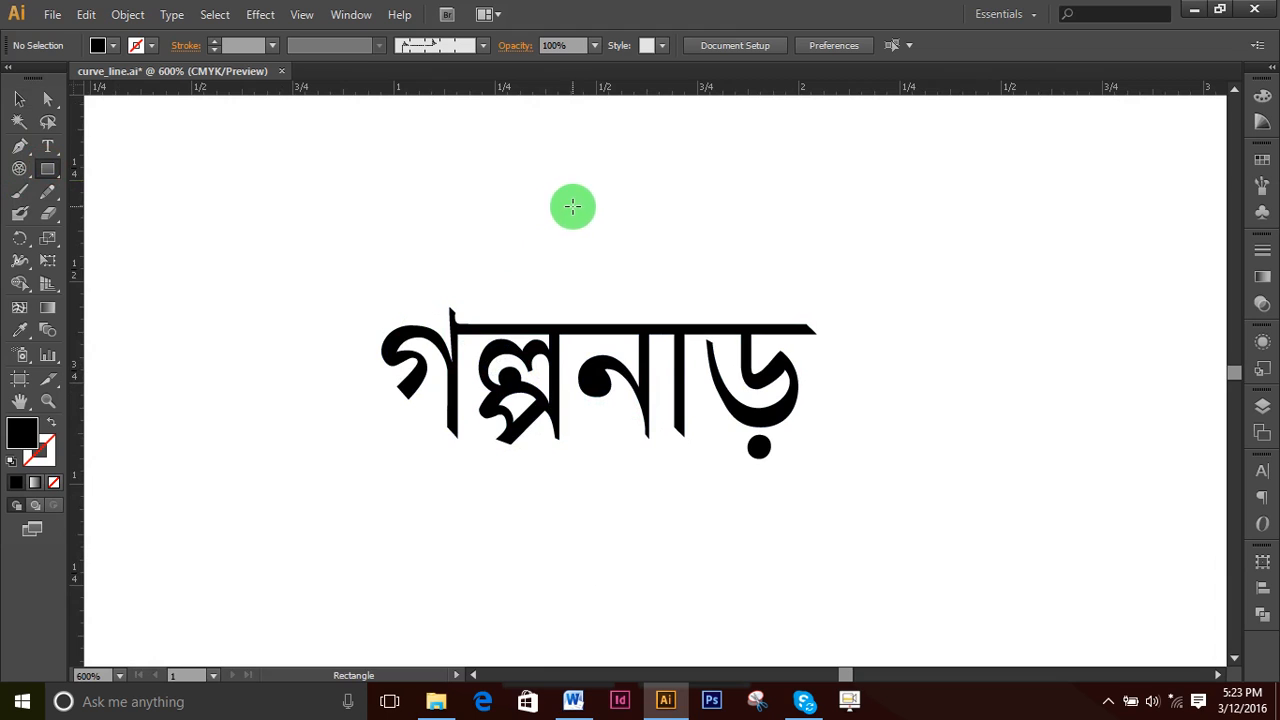
drag(511, 166, 667, 252)
click(20, 100)
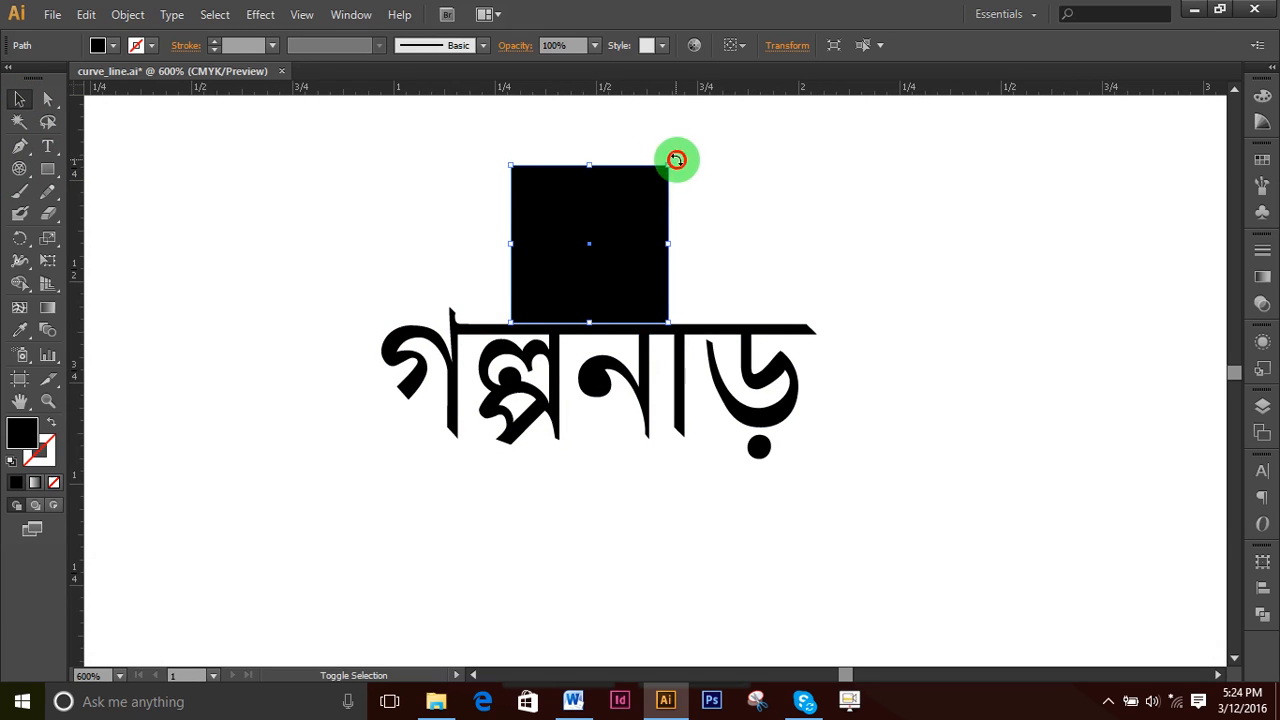
- Rotate the square 45 degrees into a diamond, delete its lowest anchor point, and place the remaining triangle above the headline
drag(676, 160, 562, 161)
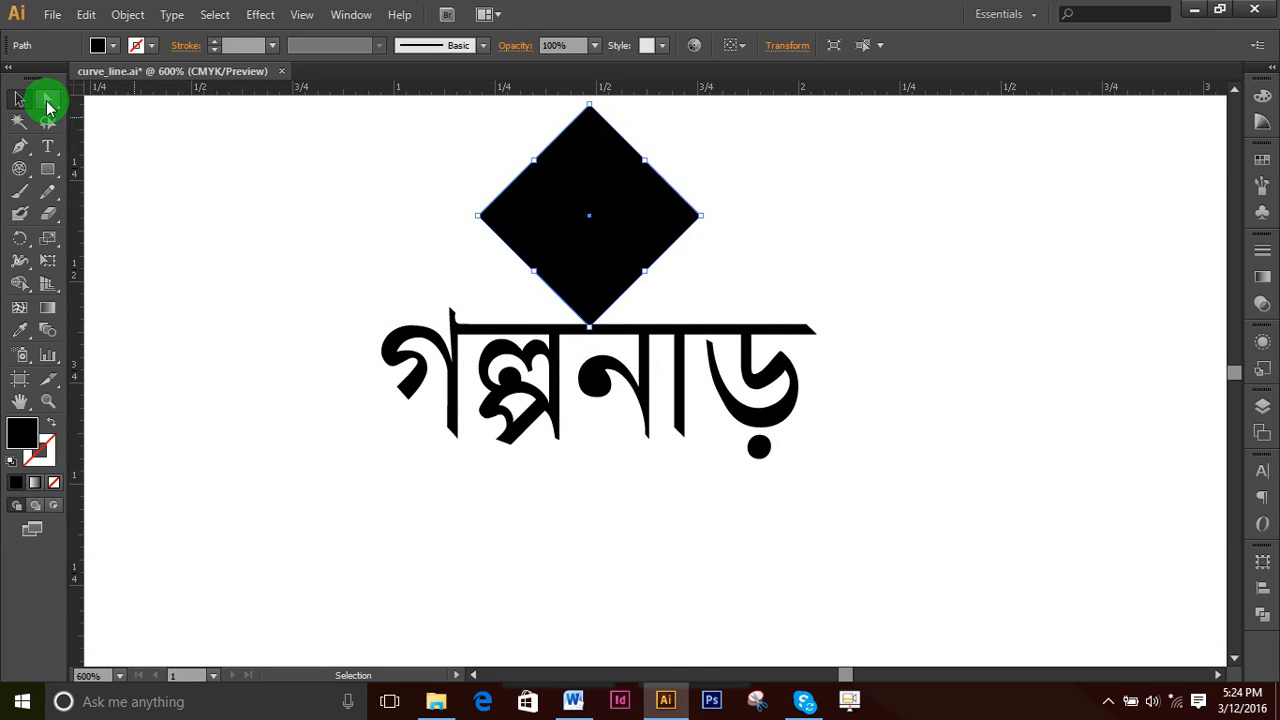
click(47, 100)
click(343, 226)
drag(602, 229, 606, 202)
drag(518, 275, 647, 320)
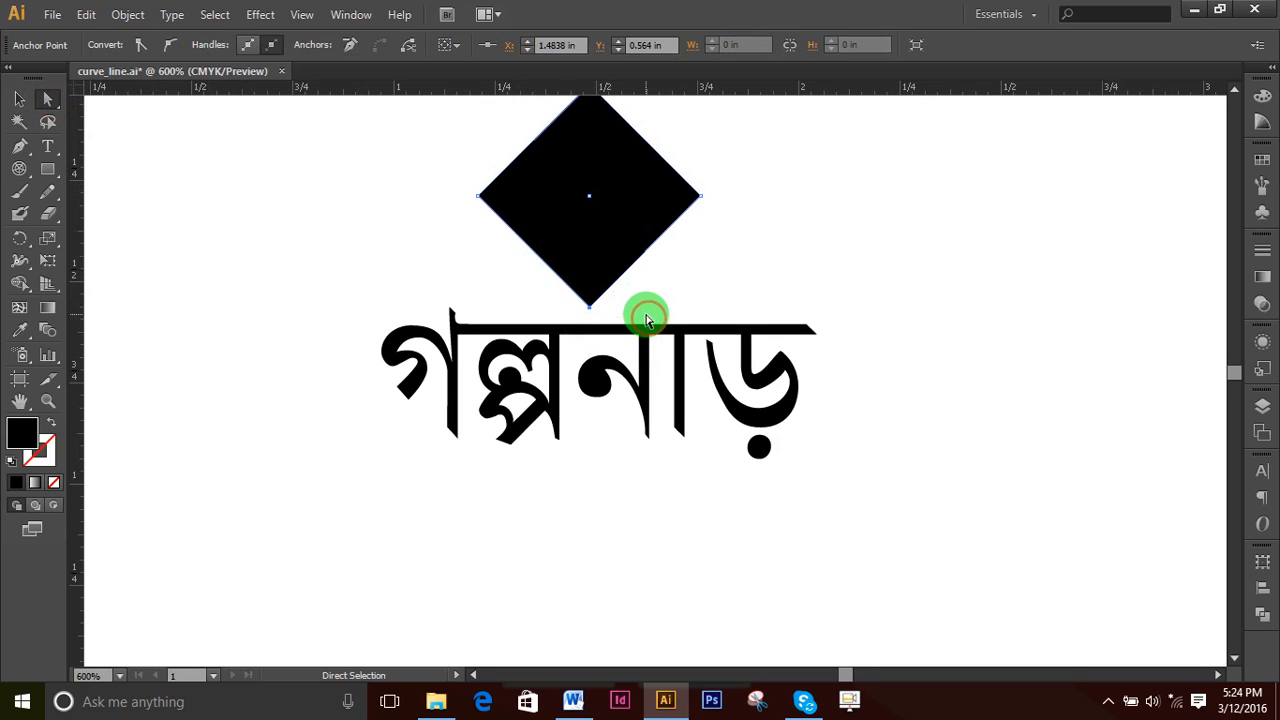
key(Delete)
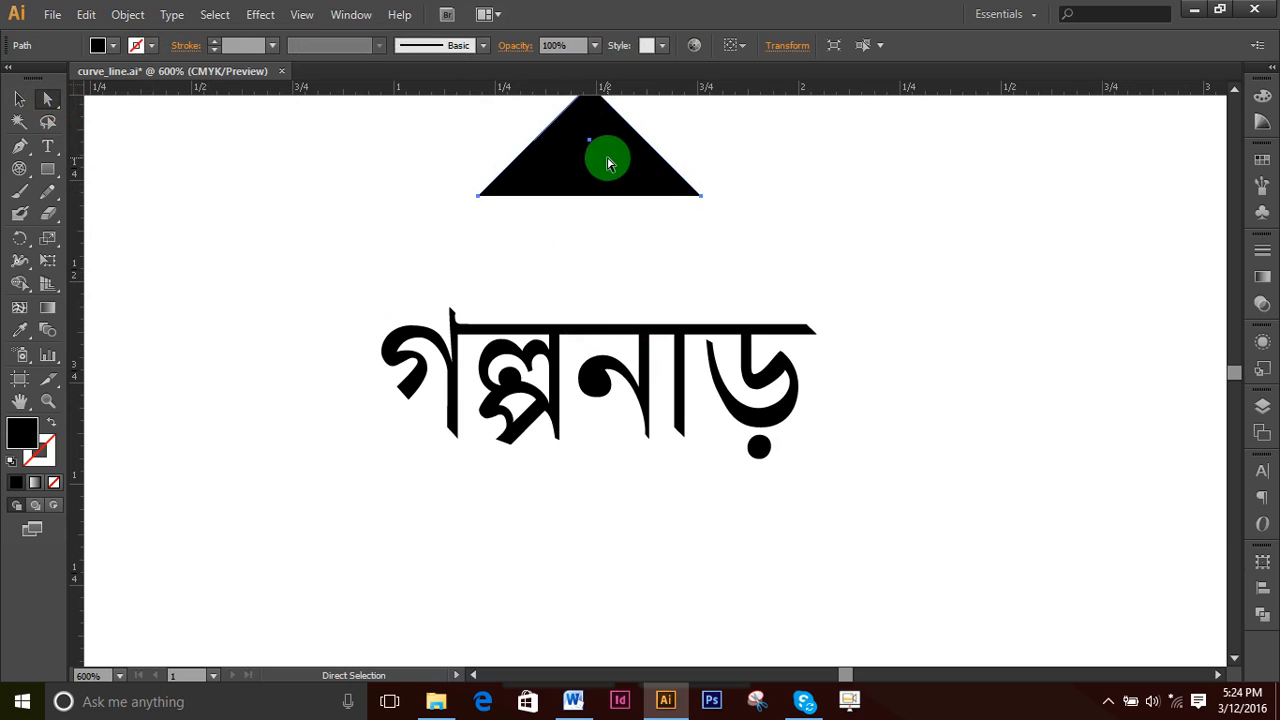
drag(604, 165, 593, 253)
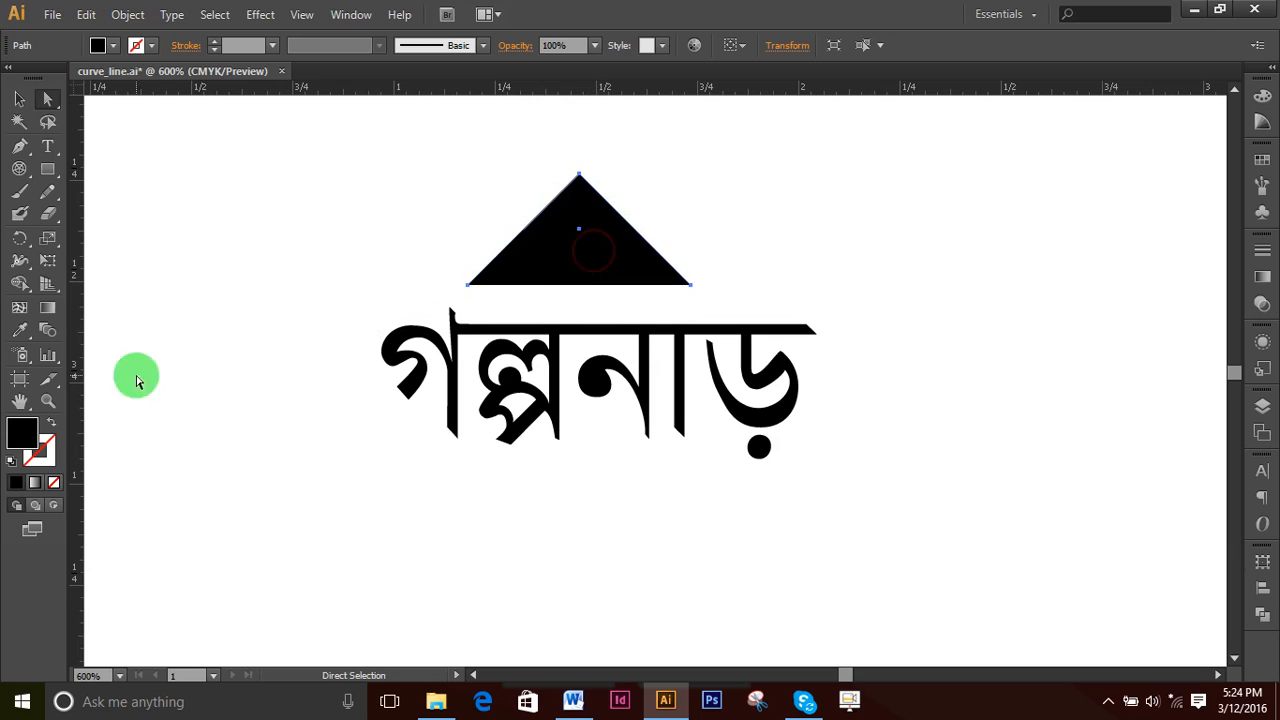
- Swap the triangle's fill and stroke, apply the width profile tapered at both ends, and set the stroke weight to 2 pt
click(51, 423)
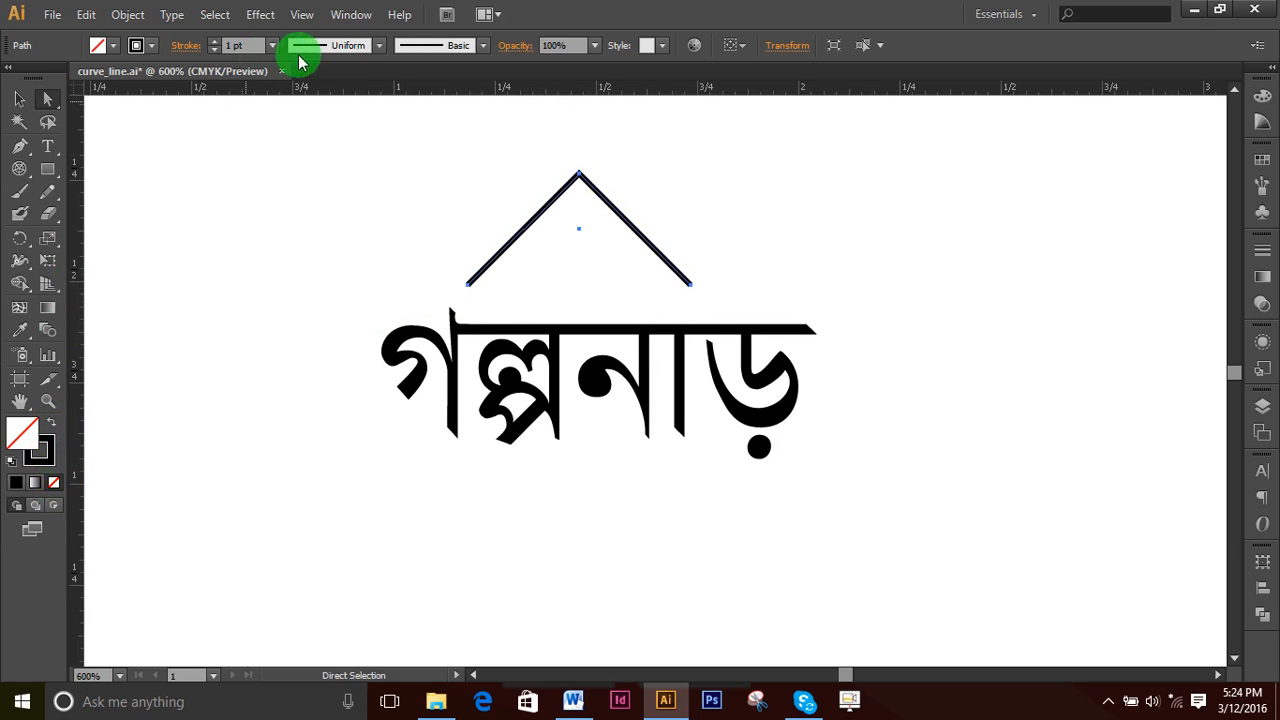
click(381, 45)
click(334, 106)
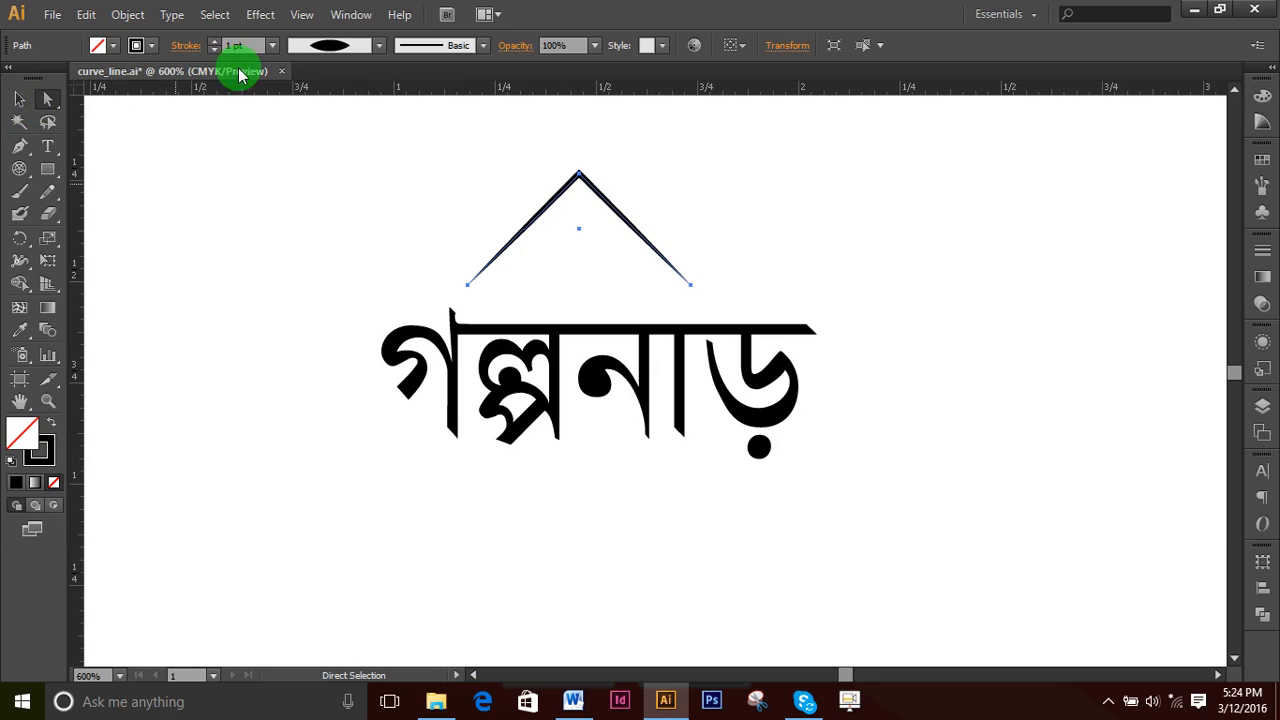
scroll(259, 43, up, 1)
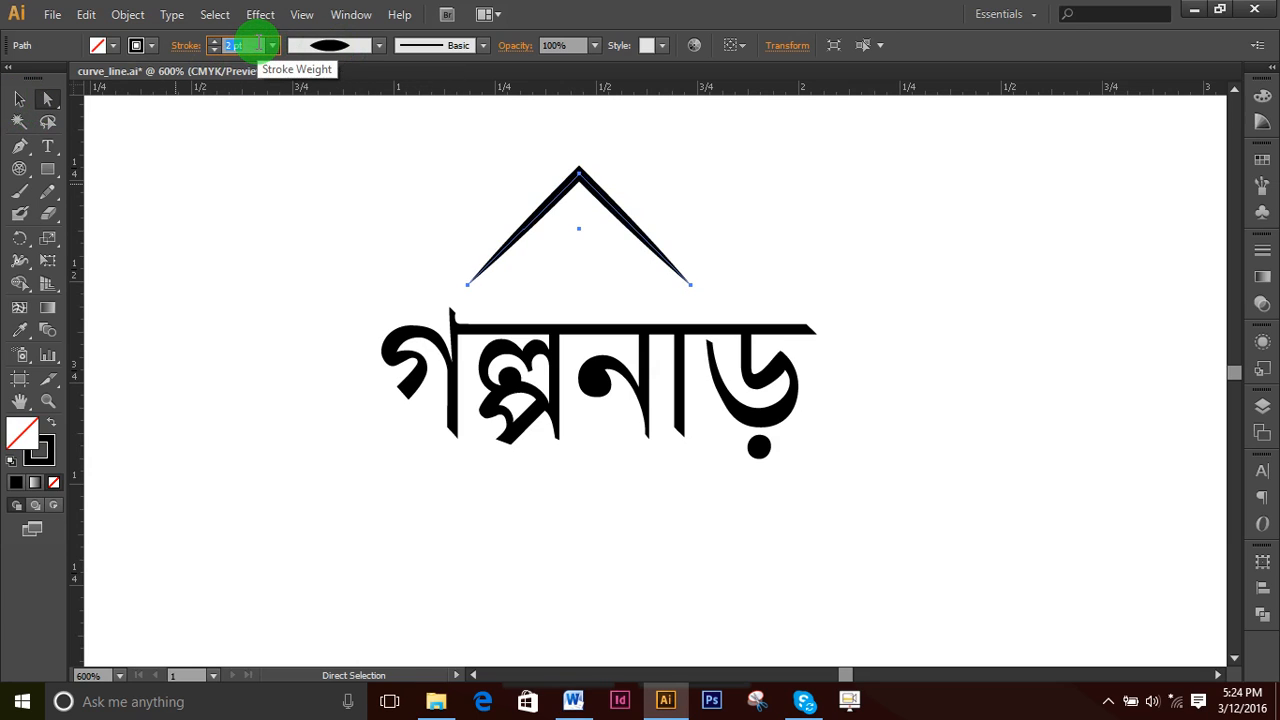
click(204, 162)
- Scale down the roof-shaped stroke and place it just above the headline, over the word's middle letters
click(20, 99)
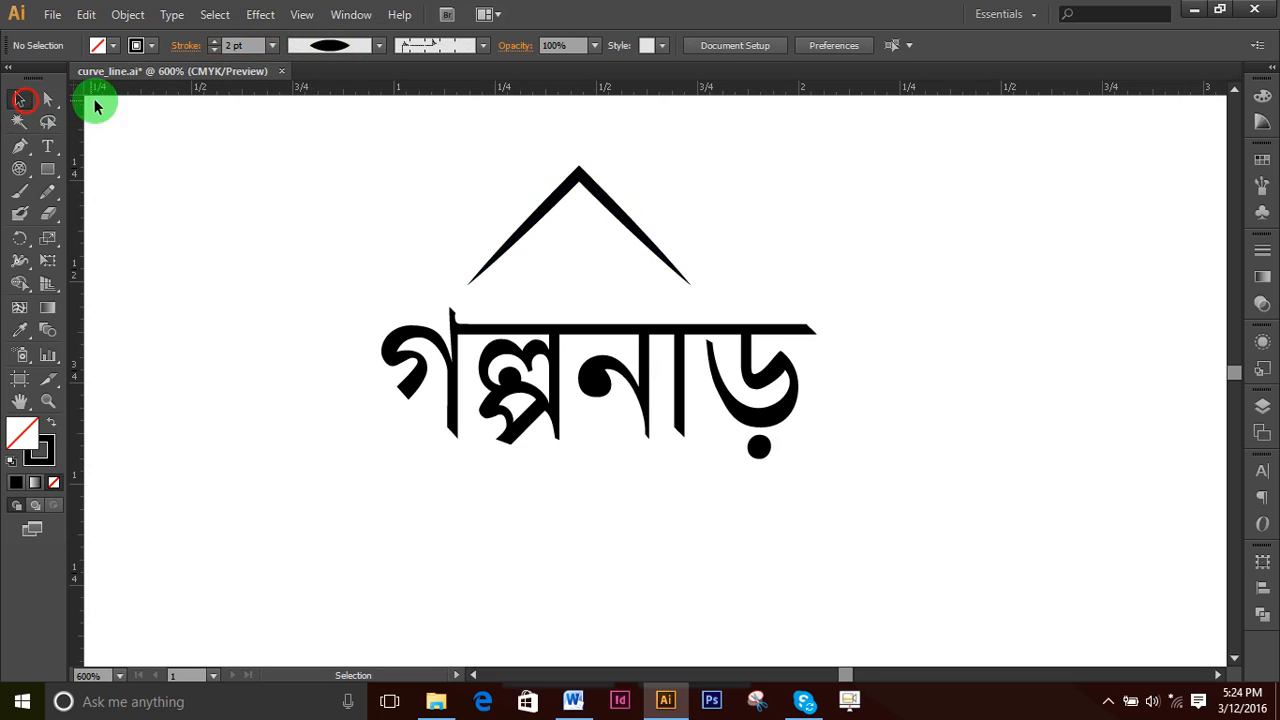
click(596, 191)
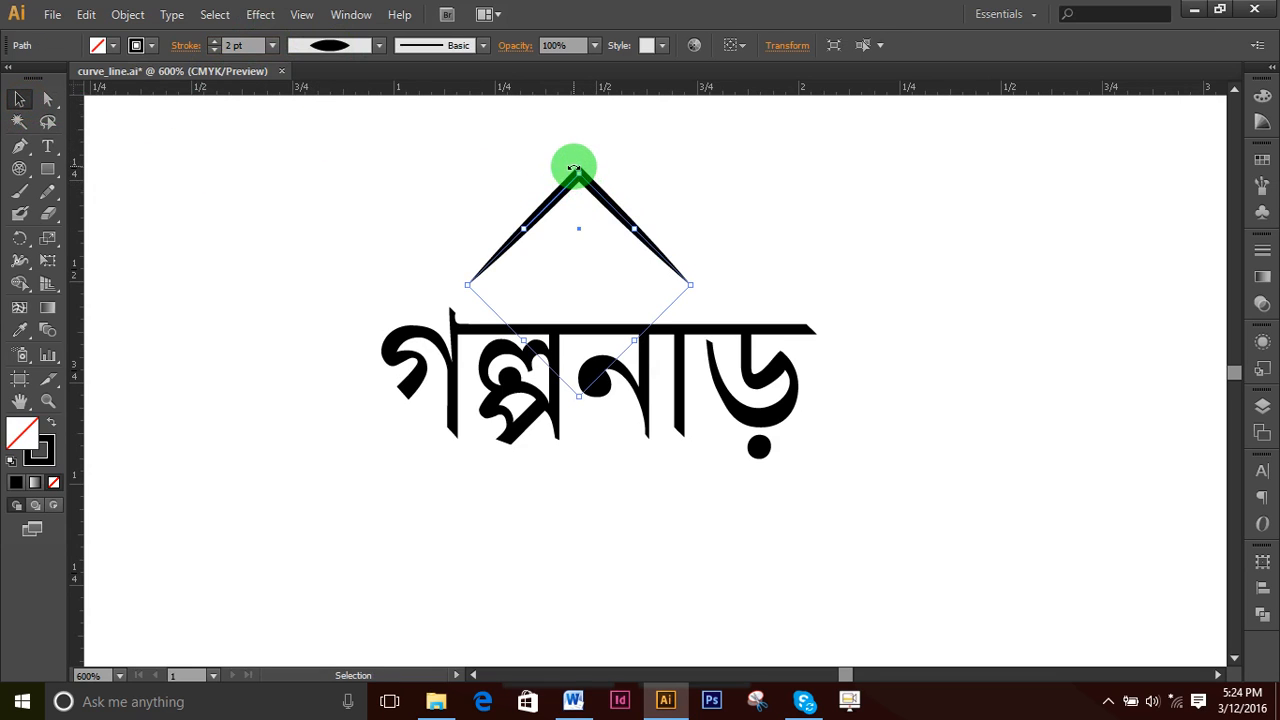
drag(579, 172, 621, 266)
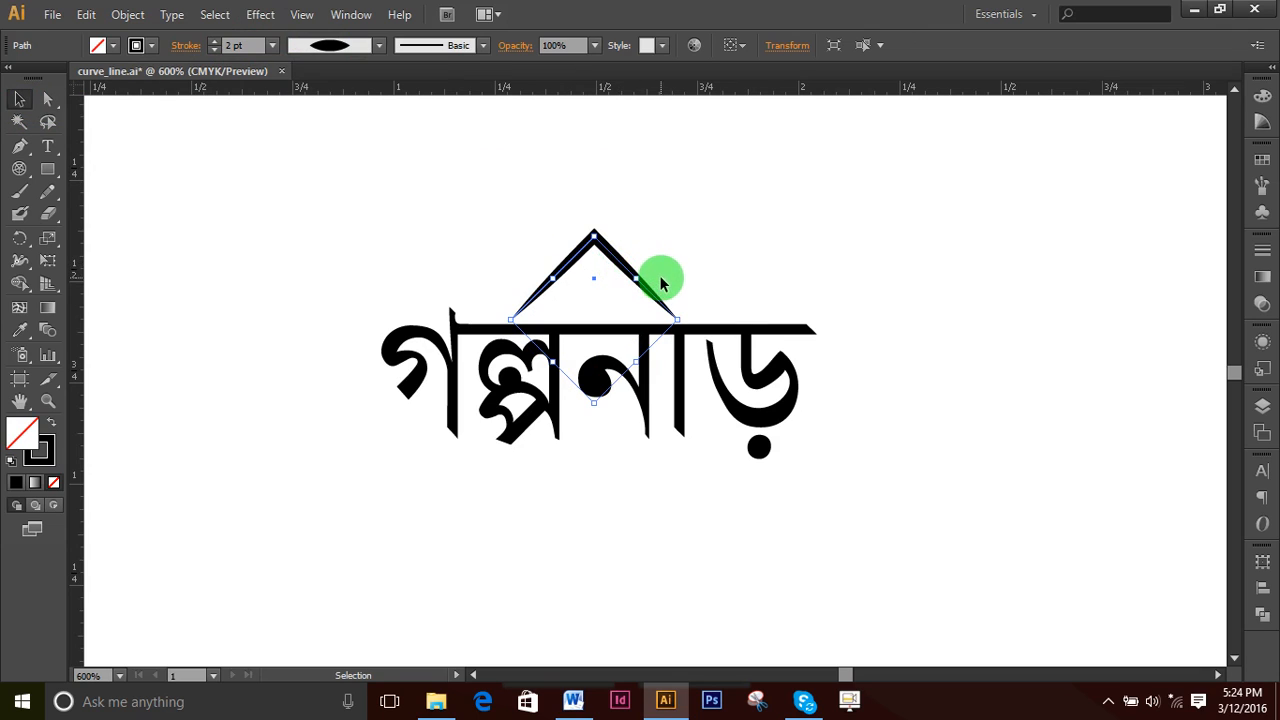
- Shift the roof's peak anchor point to the left to make its two slopes unequal, and deselect the path
click(47, 97)
click(396, 165)
drag(571, 206, 618, 250)
key(Left)
key(Left)
key(Left)
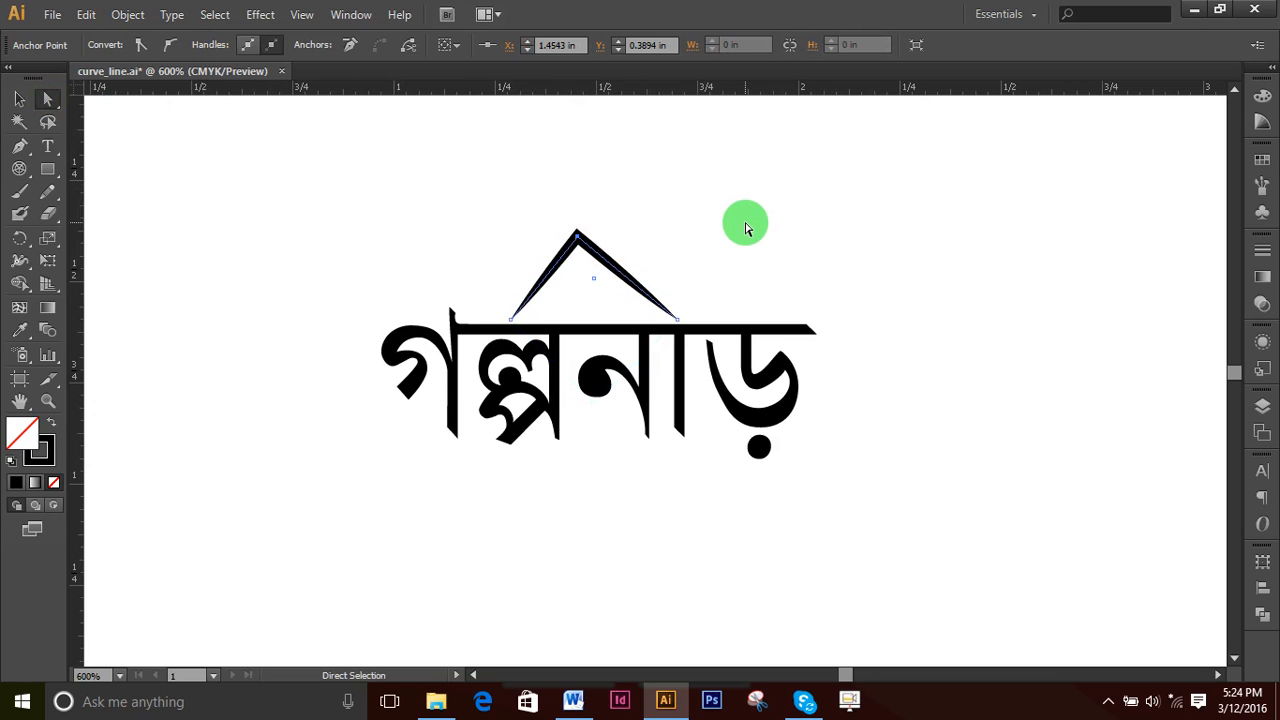
key(Left)
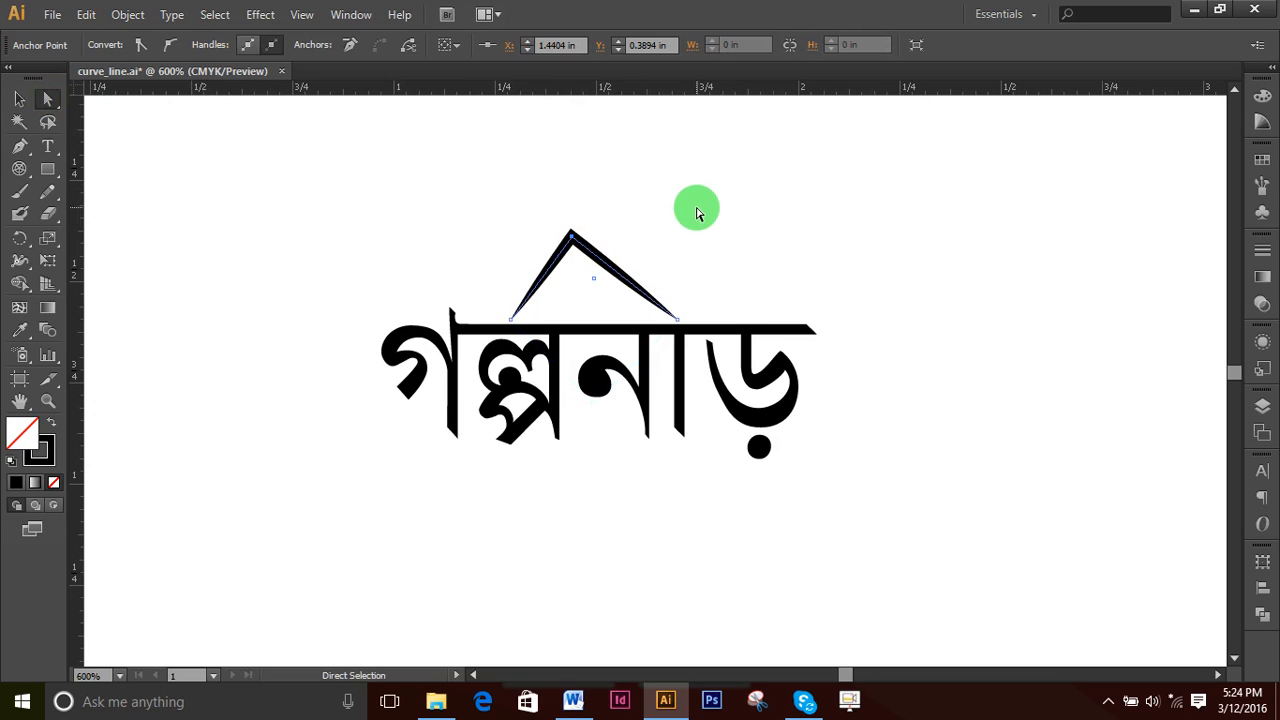
click(660, 215)
drag(494, 206, 631, 283)
click(757, 263)
- Change the roof stroke's width profile to the wedge that is thick at one end and tapers to a point
key(z)
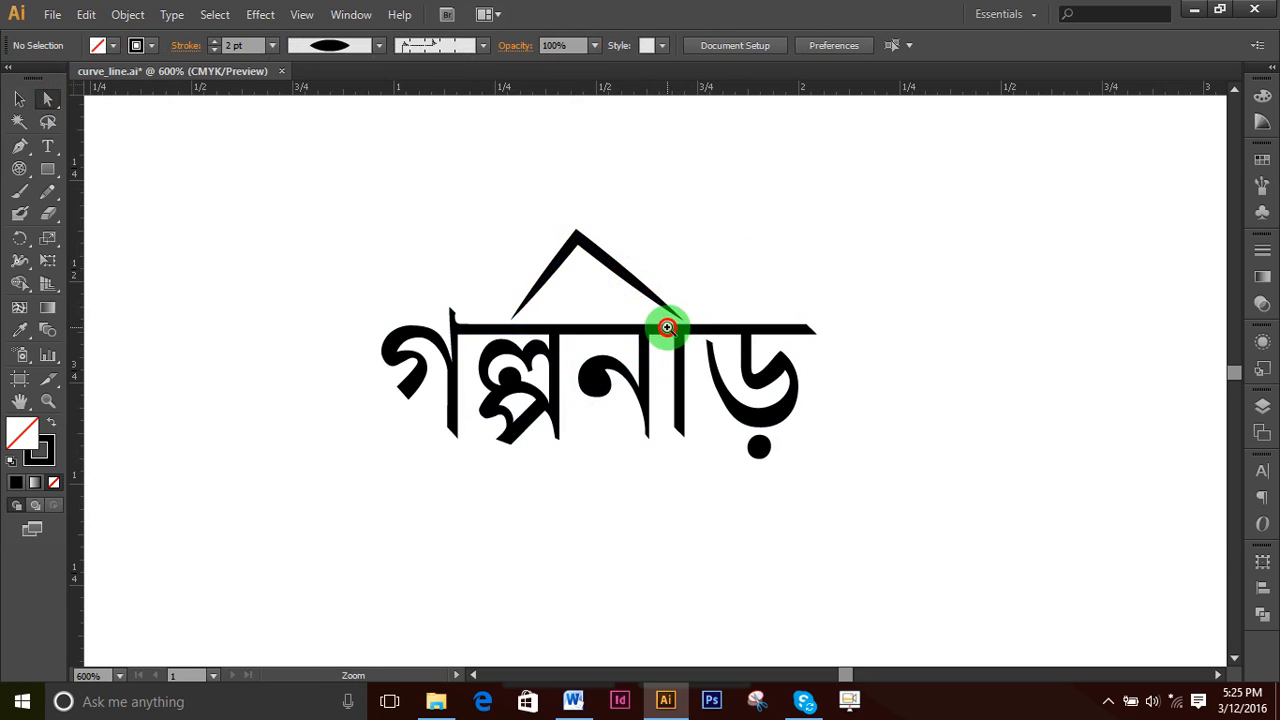
click(668, 327)
click(678, 405)
key(a)
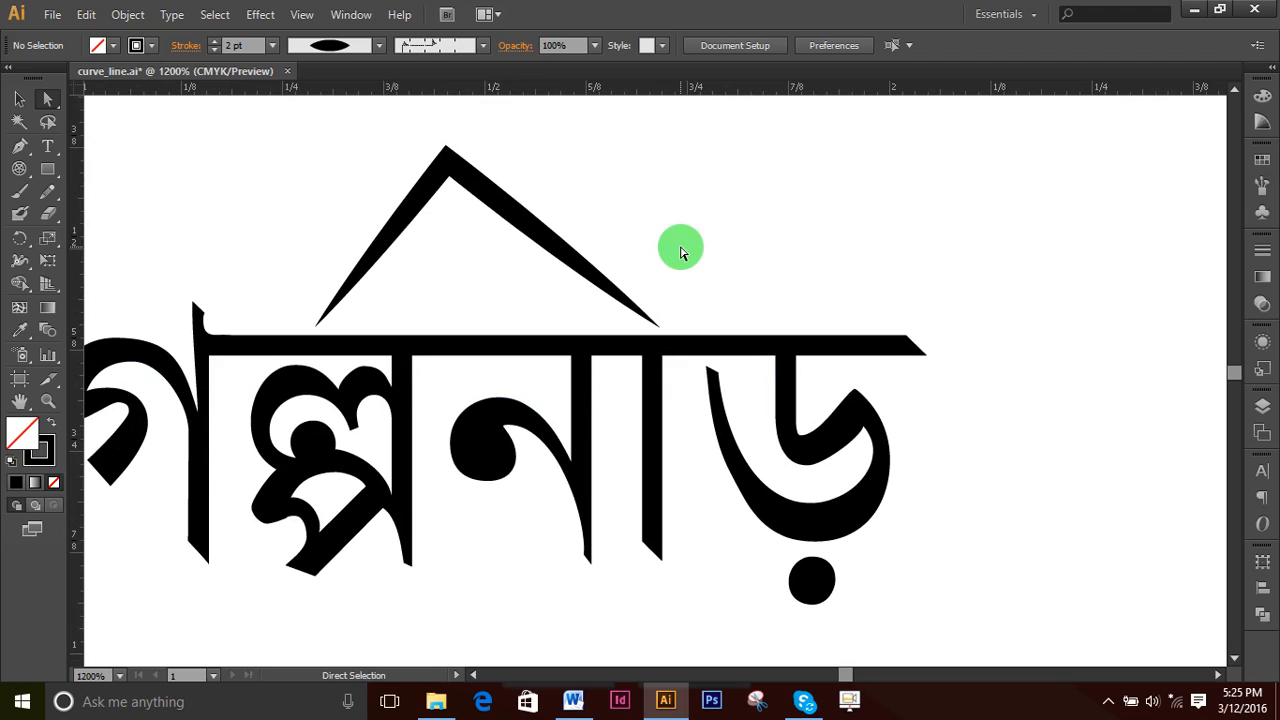
click(546, 235)
click(19, 98)
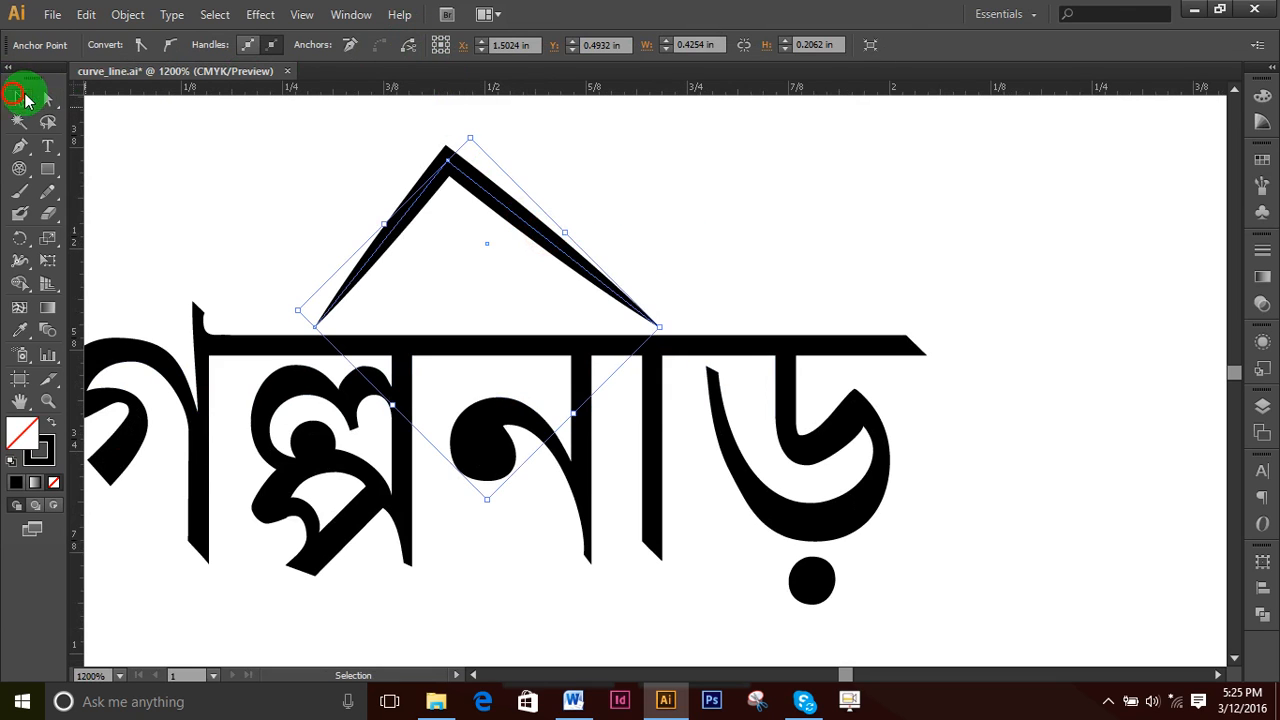
click(687, 147)
click(529, 214)
click(380, 45)
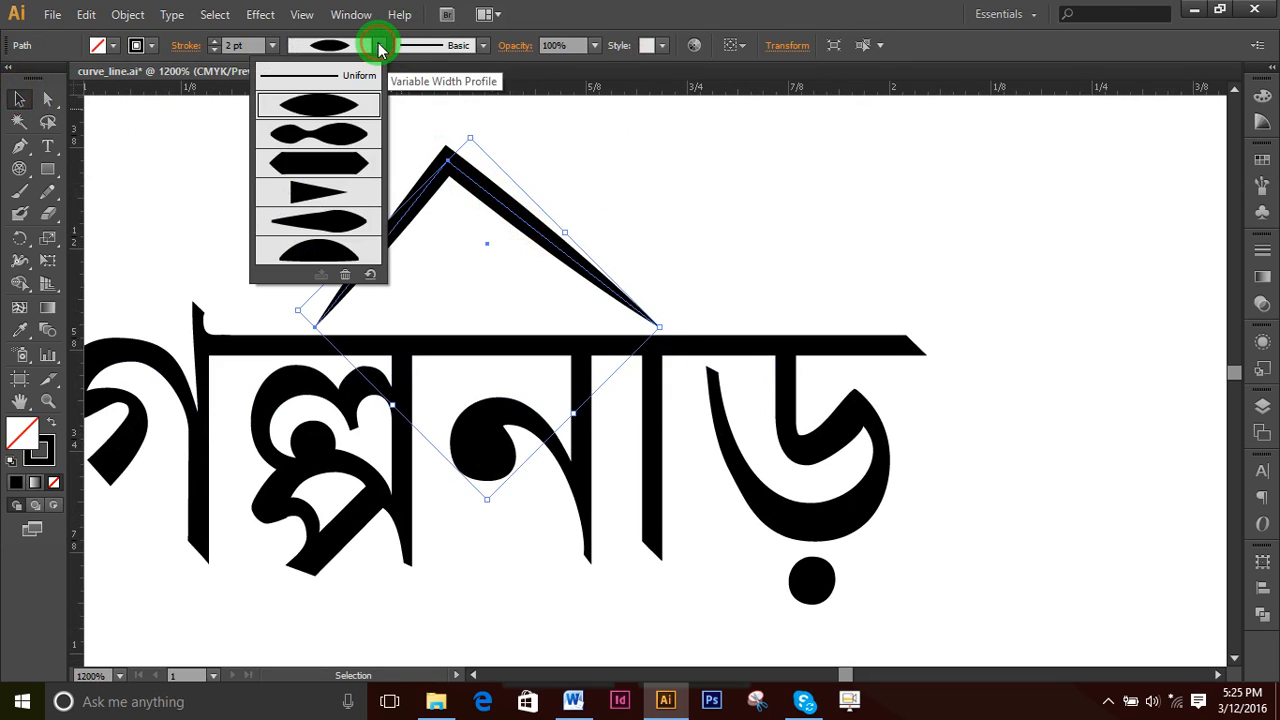
click(336, 222)
click(380, 45)
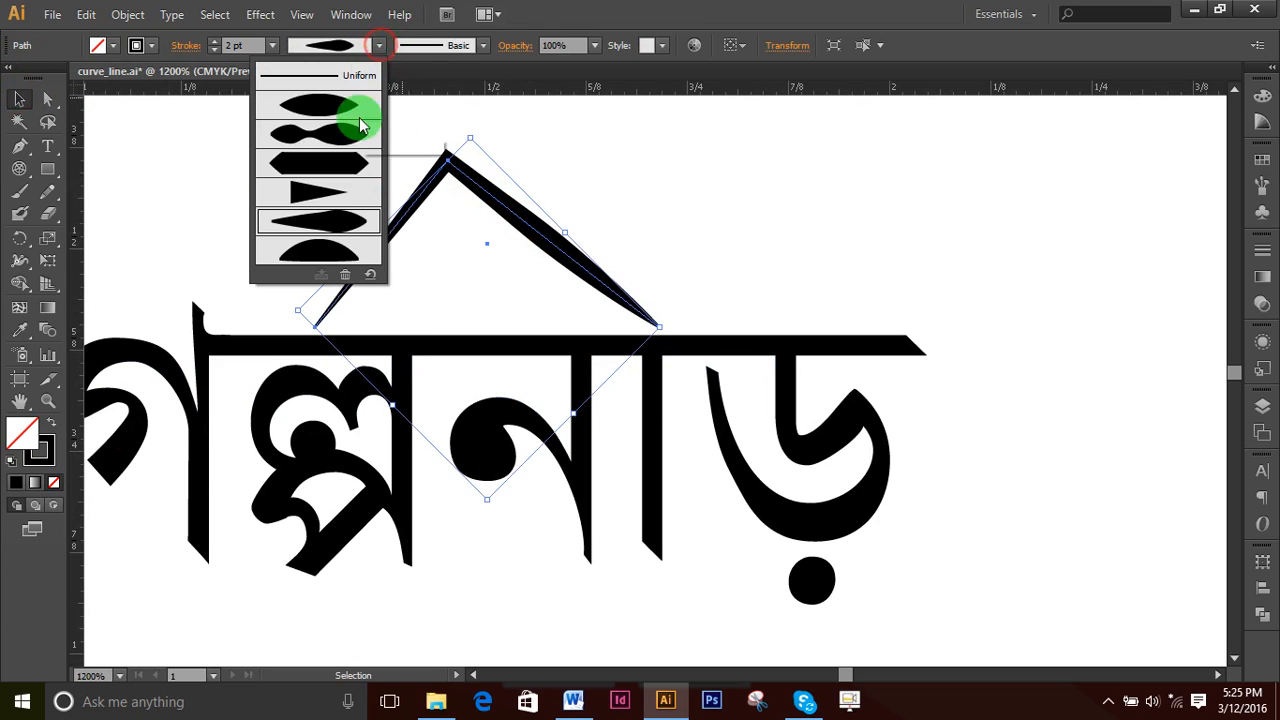
click(330, 192)
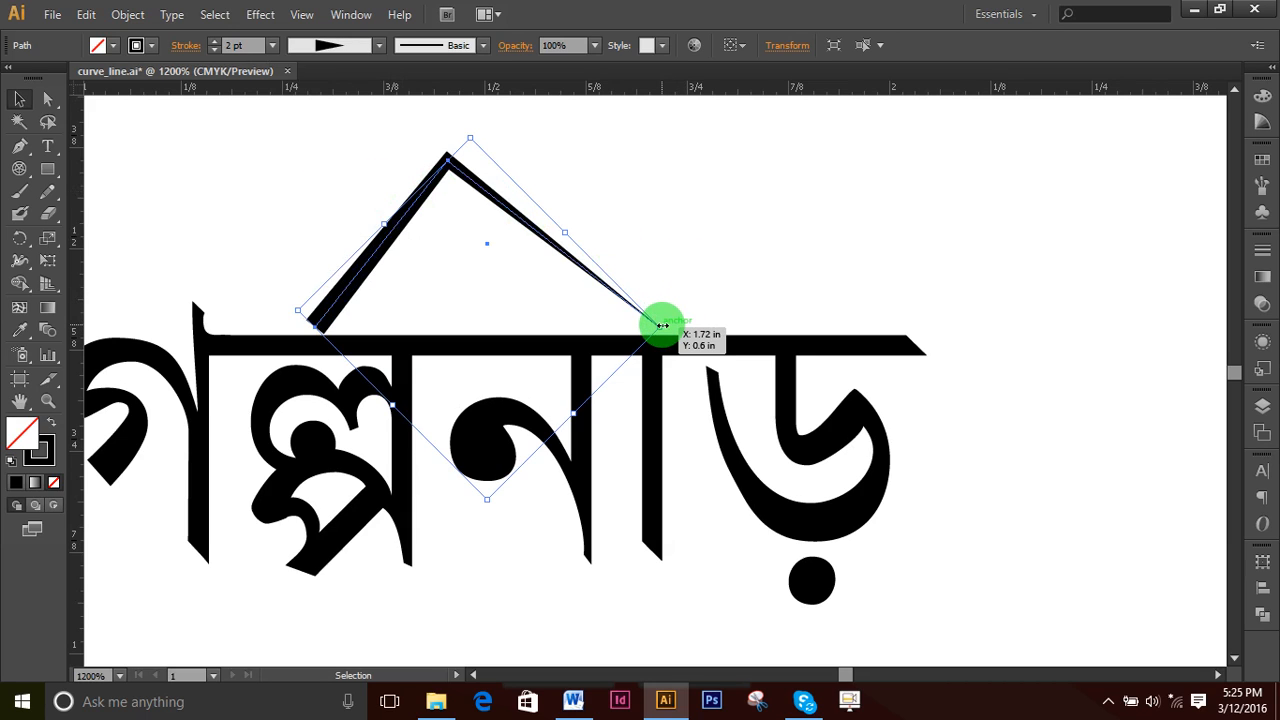
- Flip, rotate and resize the roof so its thick end faces right and meets the headline above the vertical vowel stem
drag(662, 325, 168, 295)
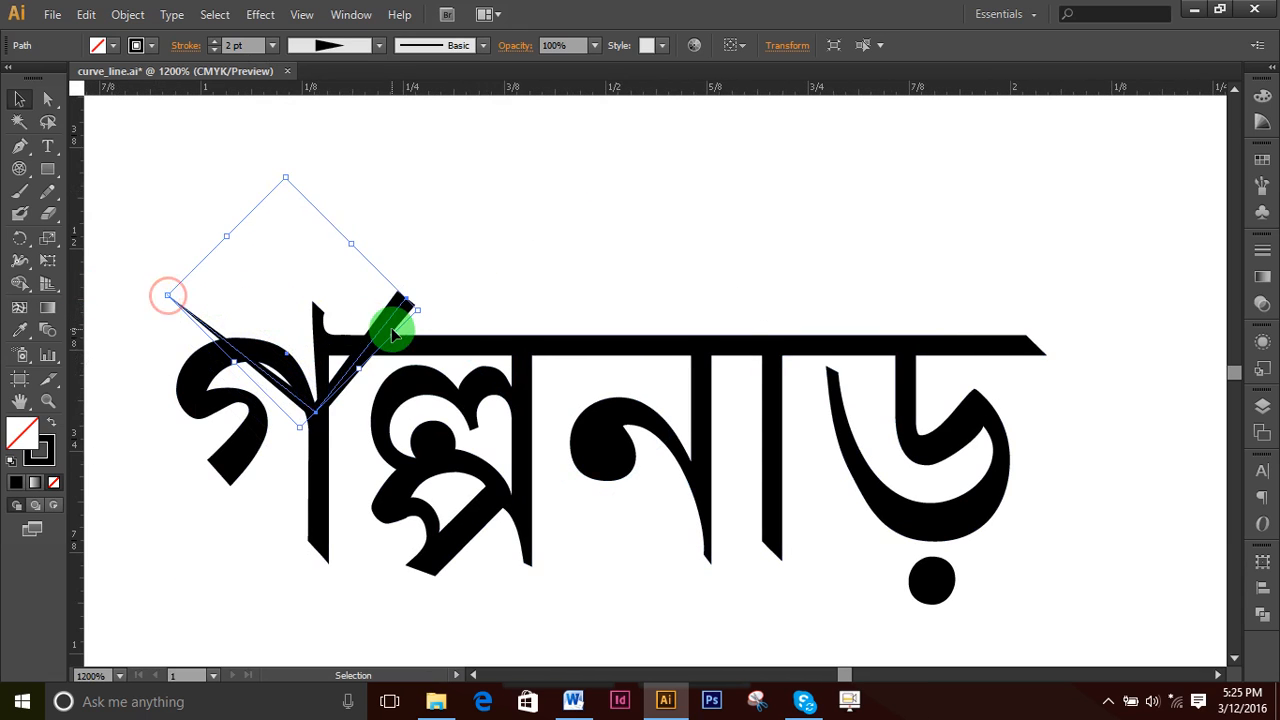
drag(297, 428, 243, 160)
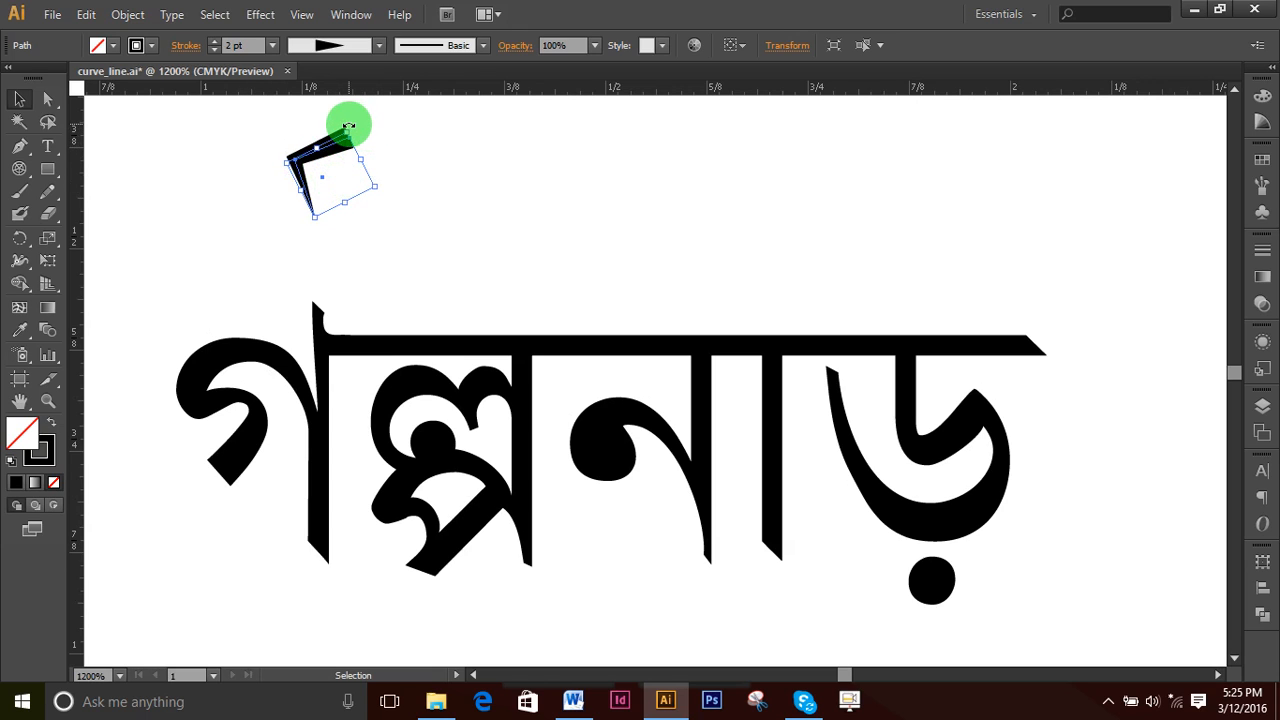
drag(352, 124, 587, 260)
click(353, 163)
drag(694, 288, 741, 304)
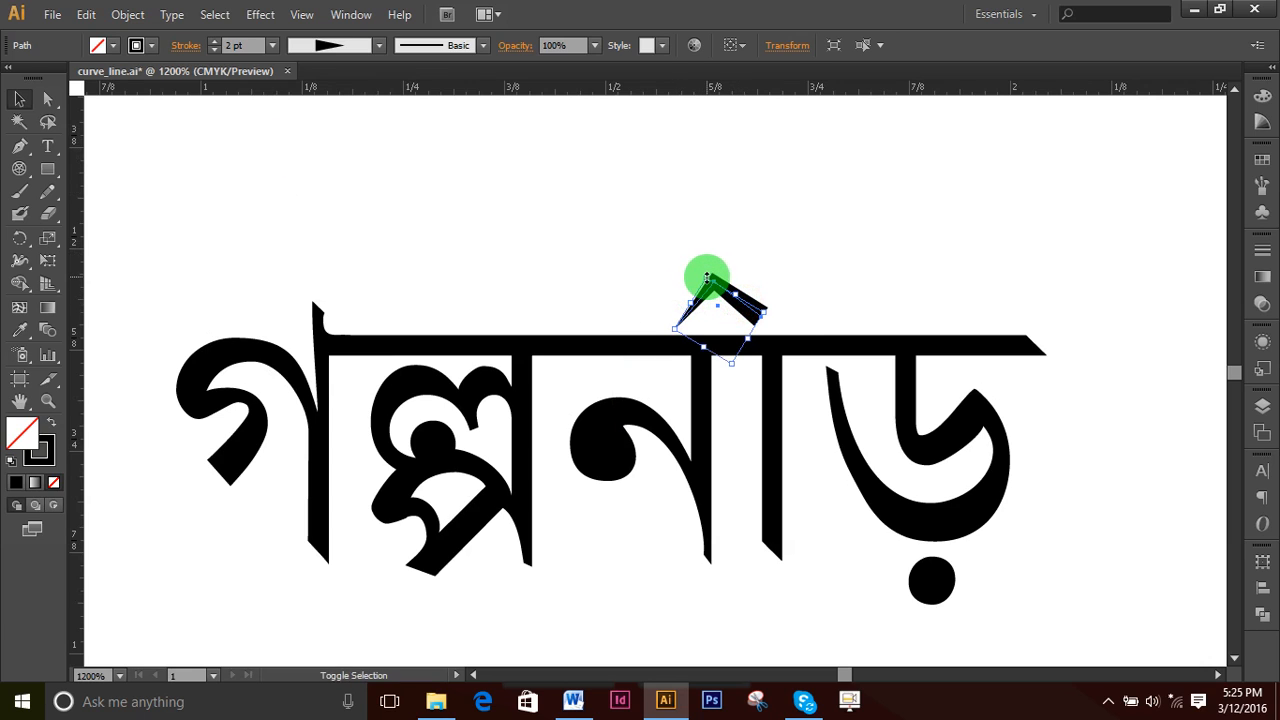
drag(707, 277, 452, 303)
drag(786, 289, 772, 334)
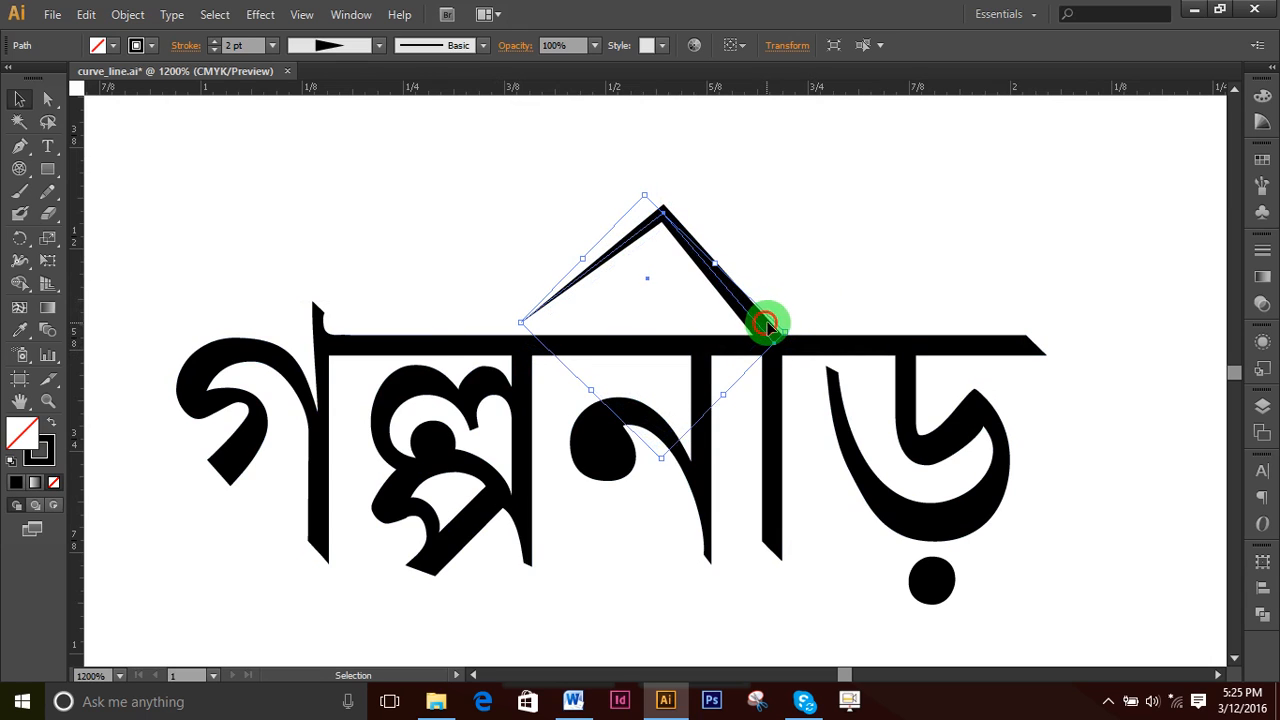
click(818, 286)
- Enlarge the roof slightly and nudge it so its thick right end rests on the headline above the vowel stem
scroll(826, 262, down, 1)
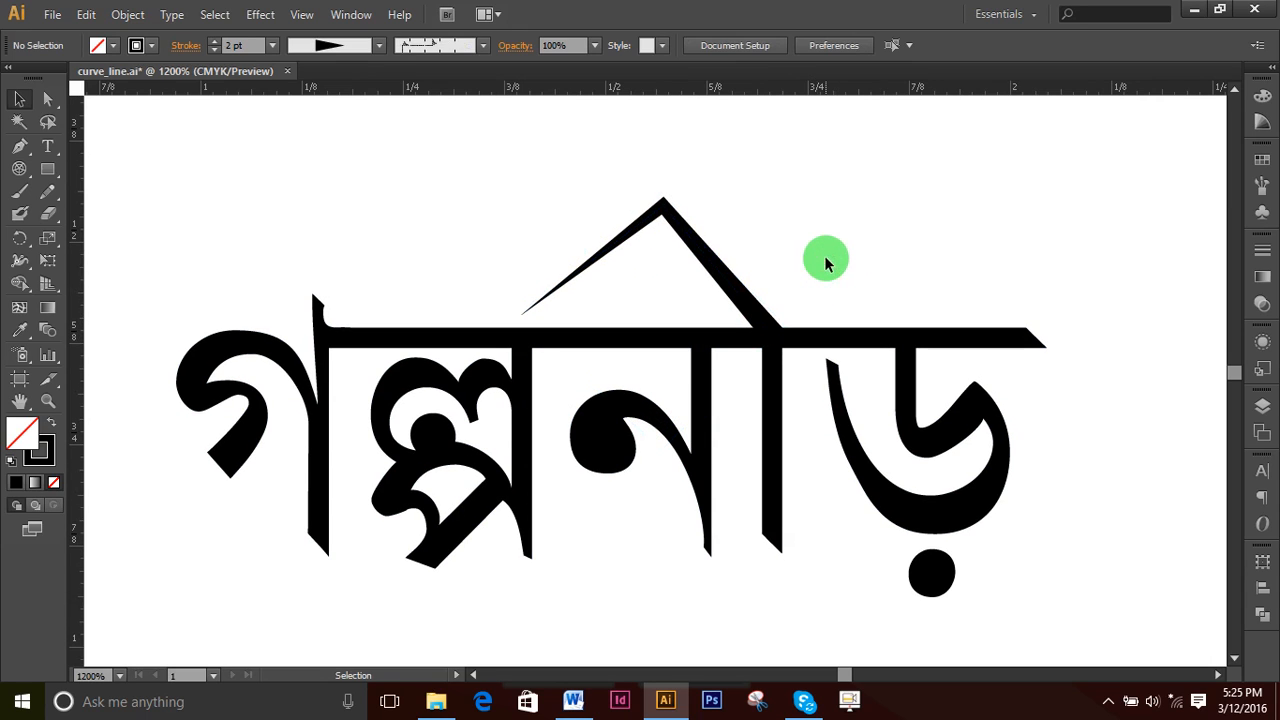
click(686, 230)
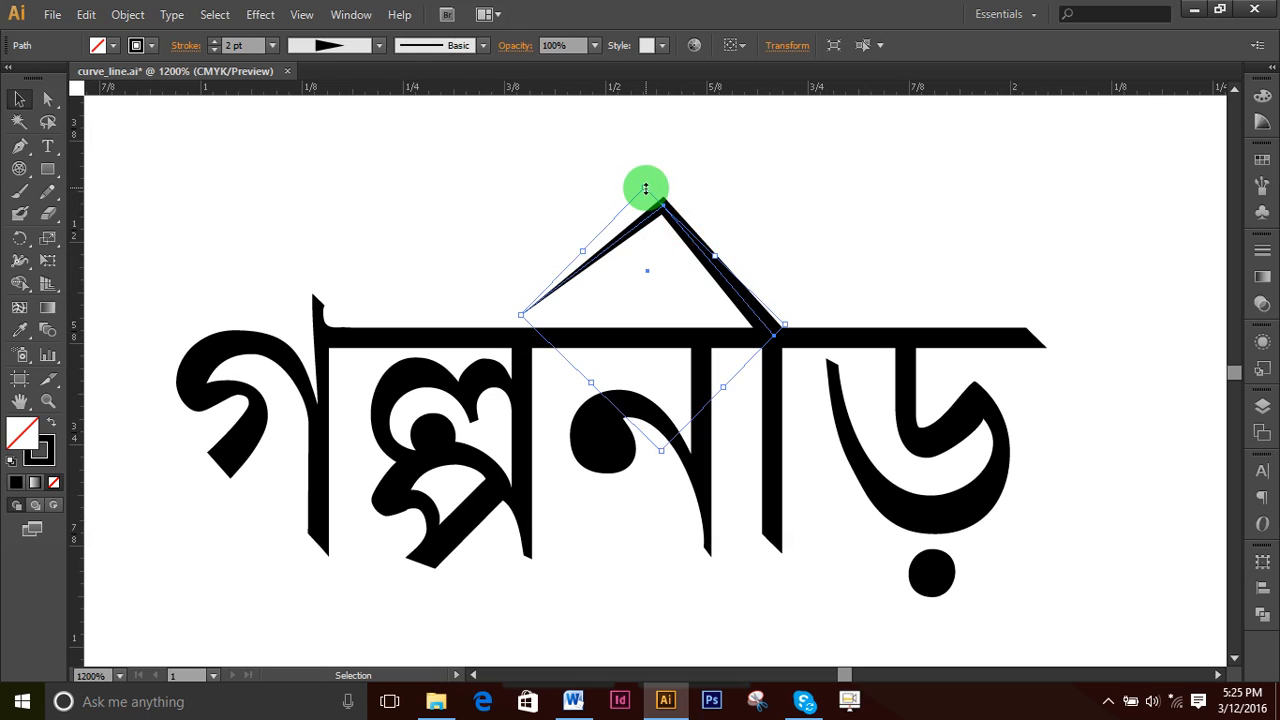
drag(645, 188, 600, 114)
drag(760, 277, 763, 318)
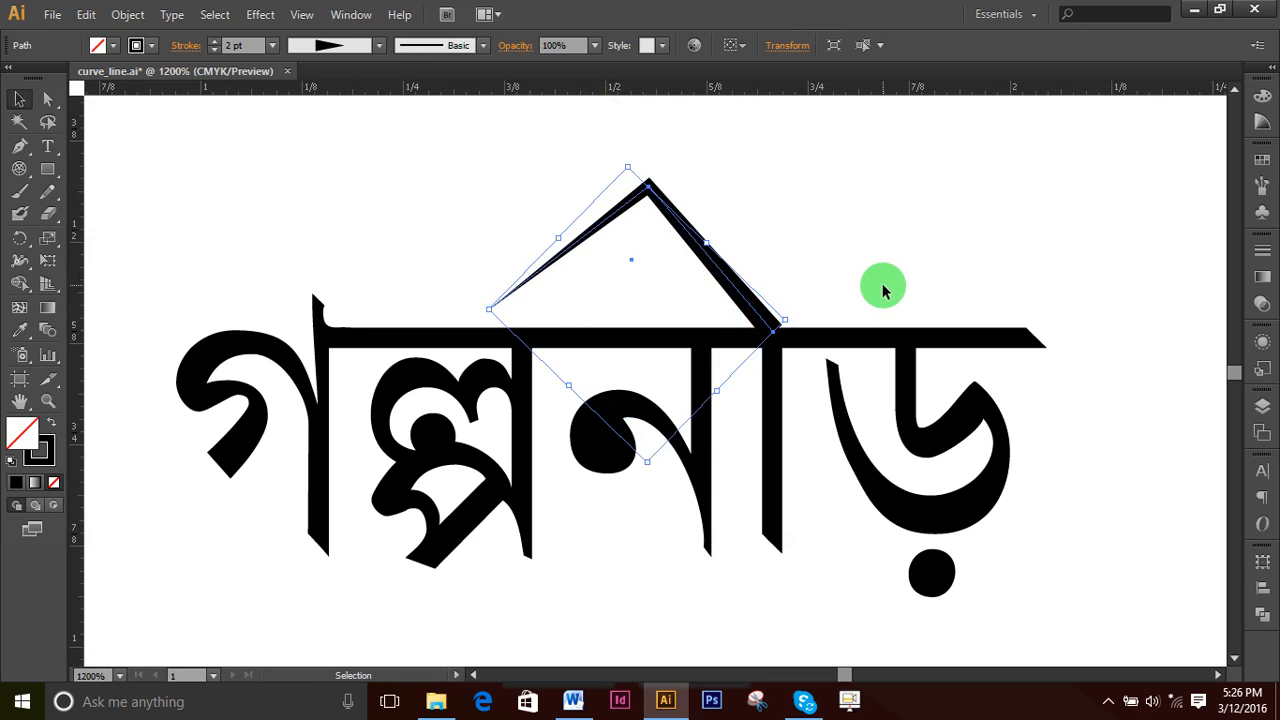
key(Down)
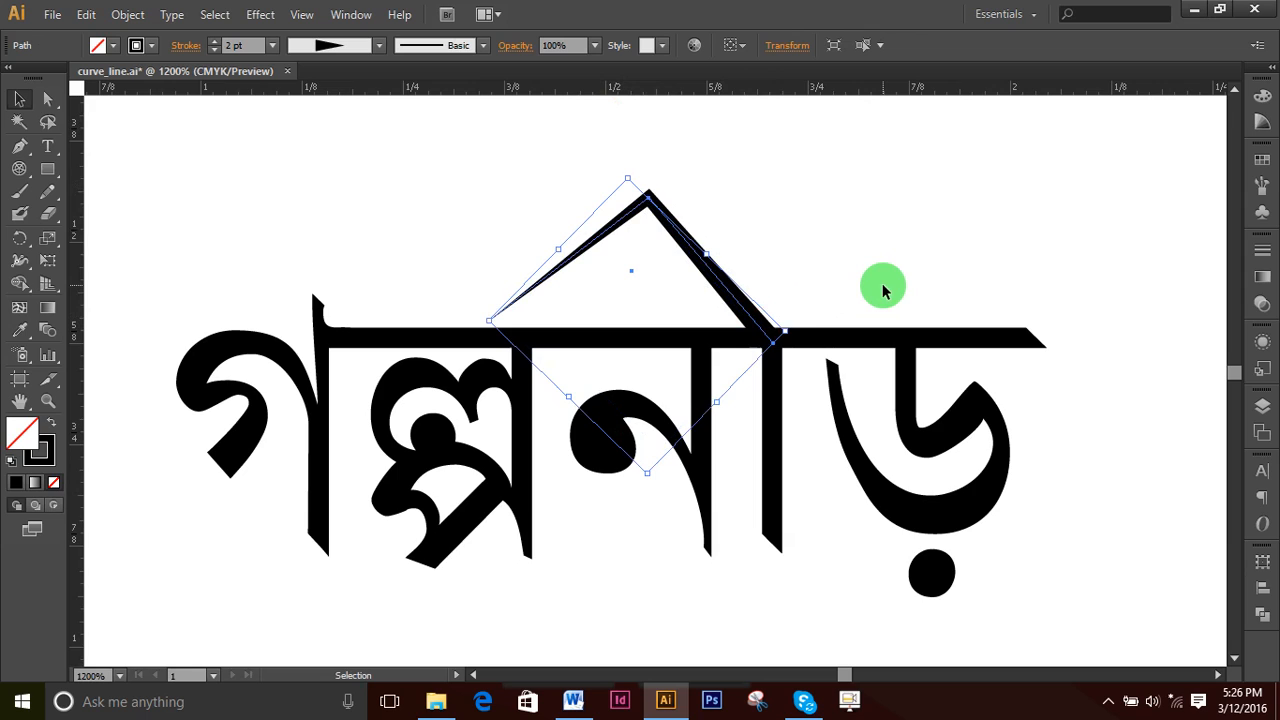
key(Right)
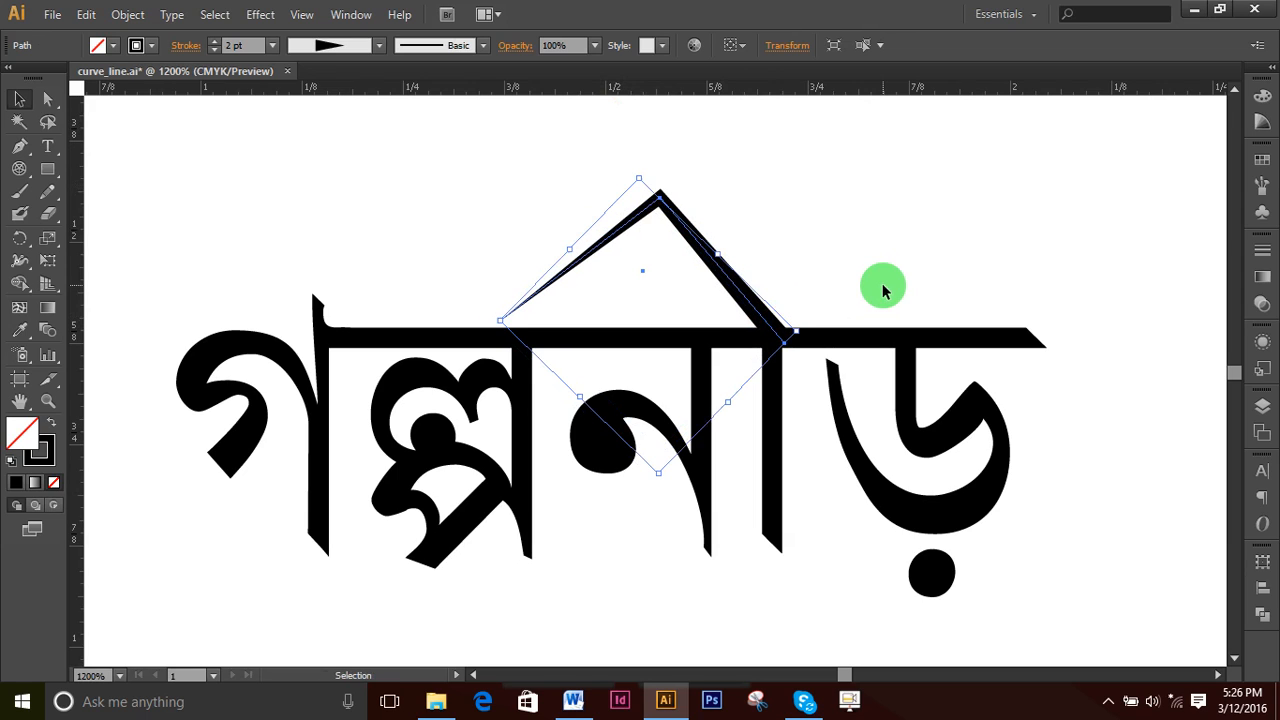
key(Up)
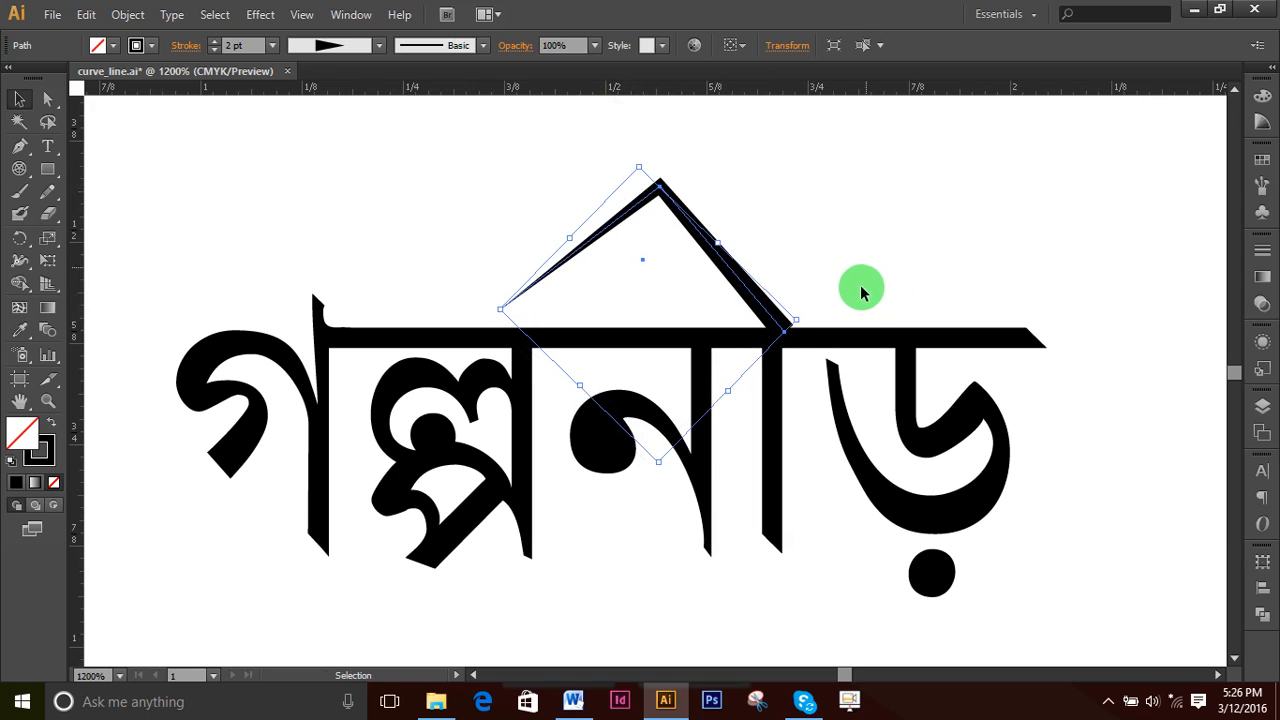
- Expand the roof stroke's appearance into a filled shape and align its thick end with the vowel stem's right edge
ctrl+click(759, 357)
click(679, 336)
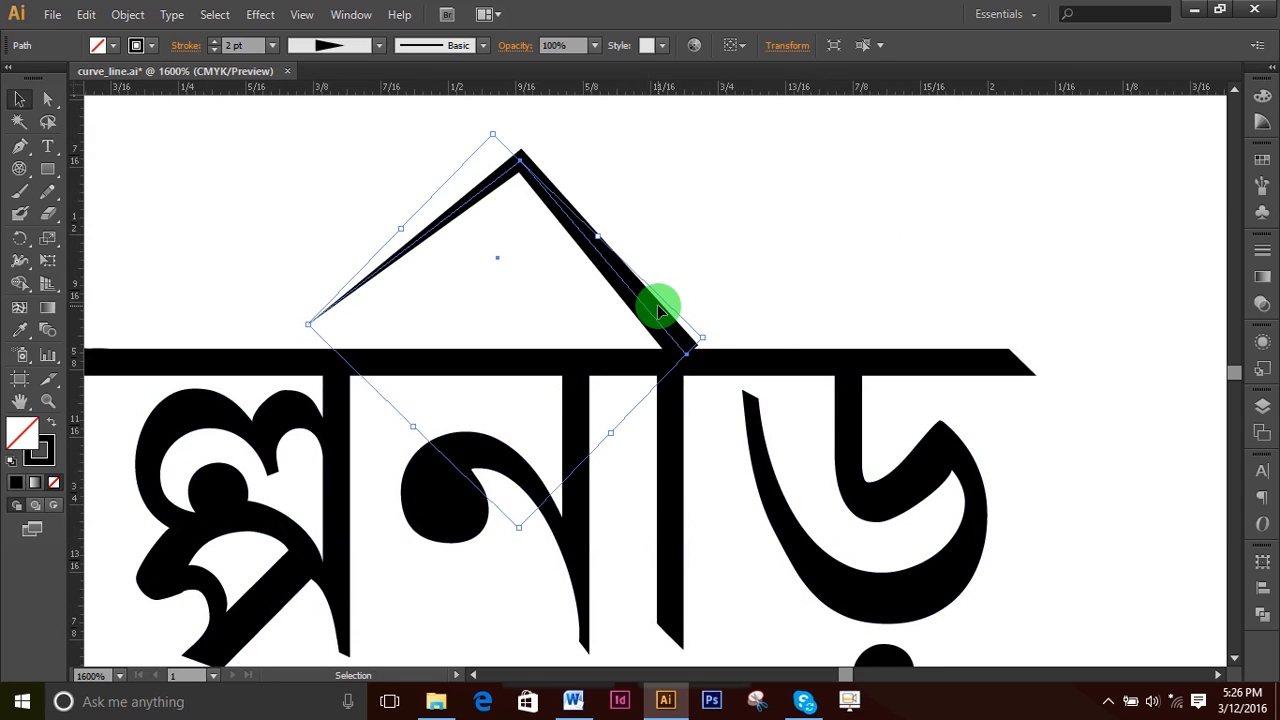
click(127, 14)
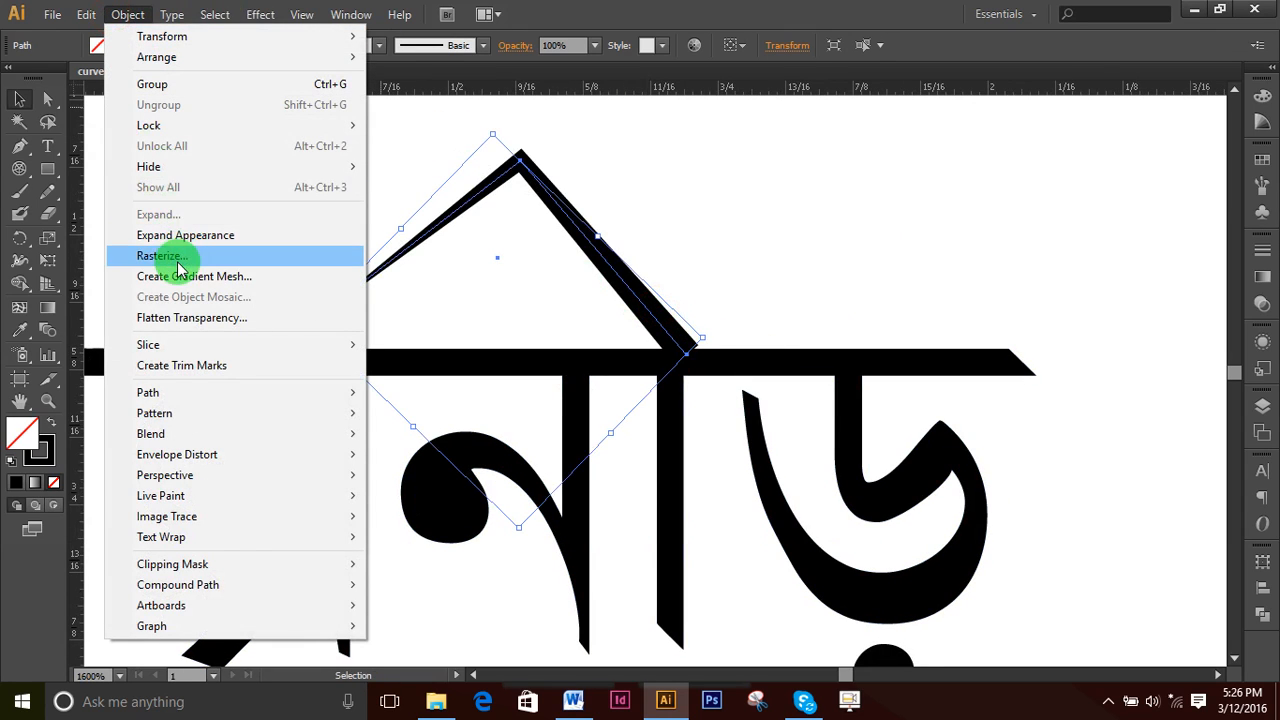
click(195, 237)
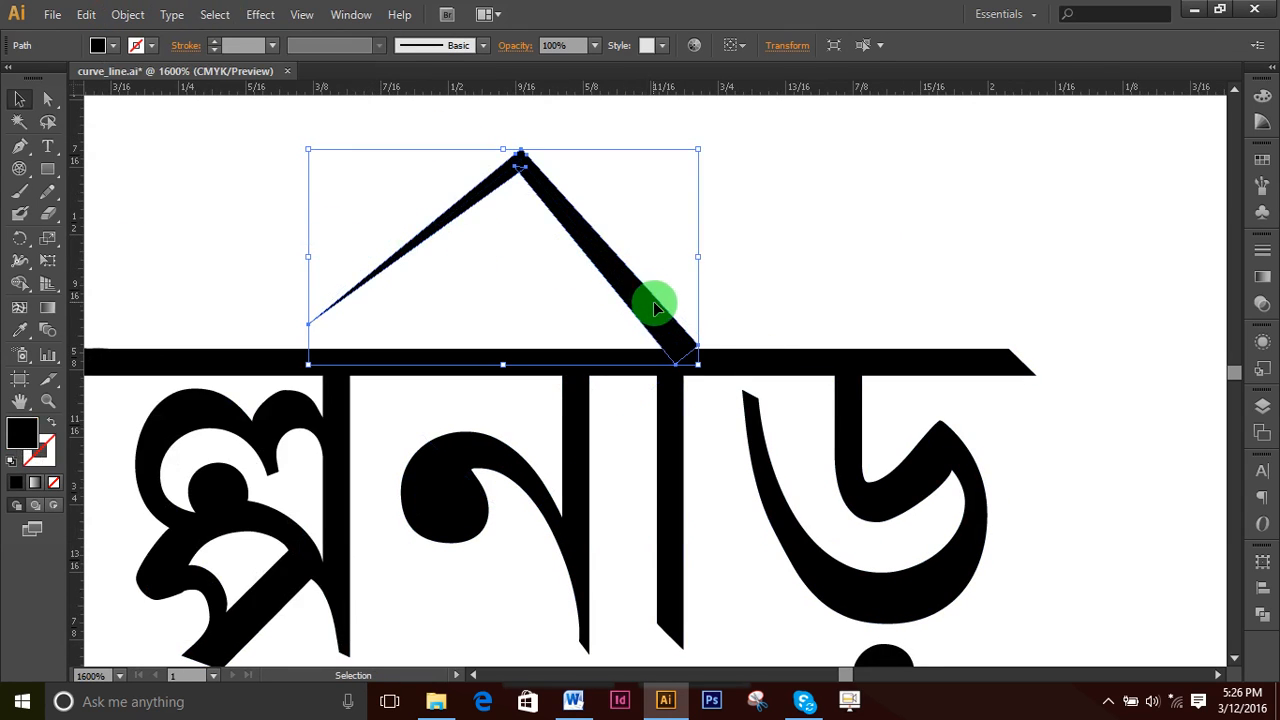
drag(674, 333, 667, 333)
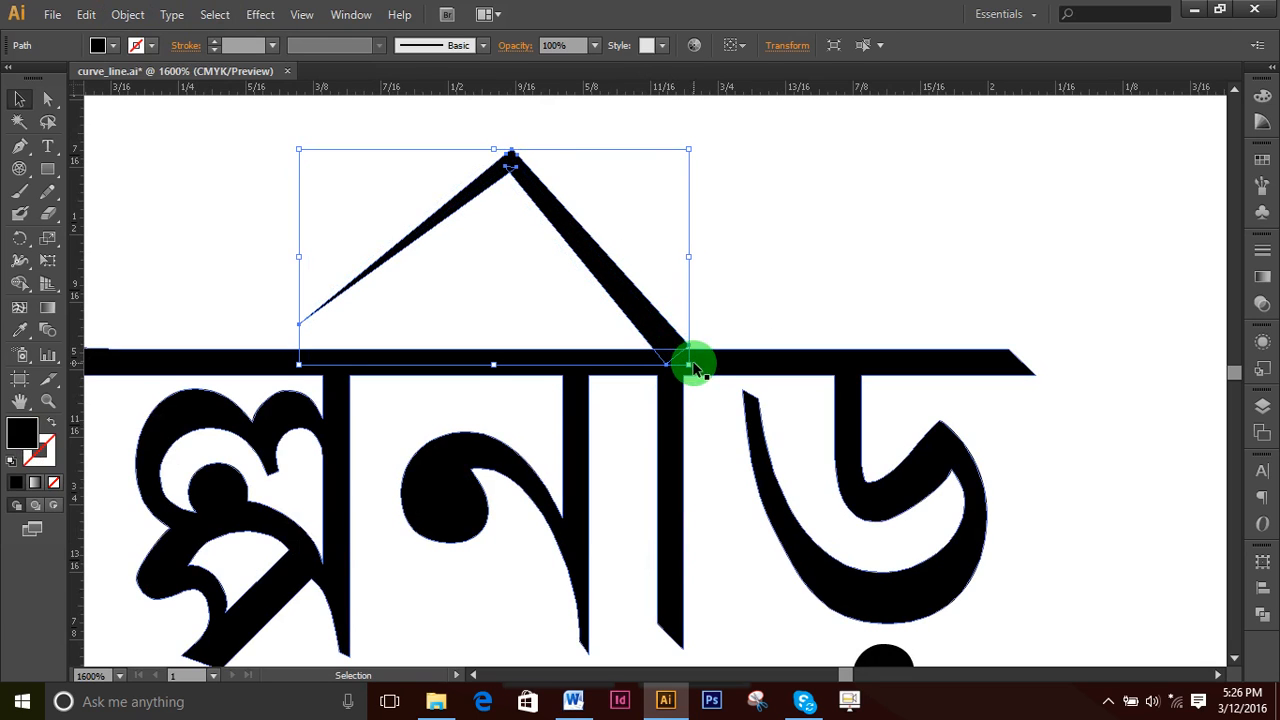
click(813, 214)
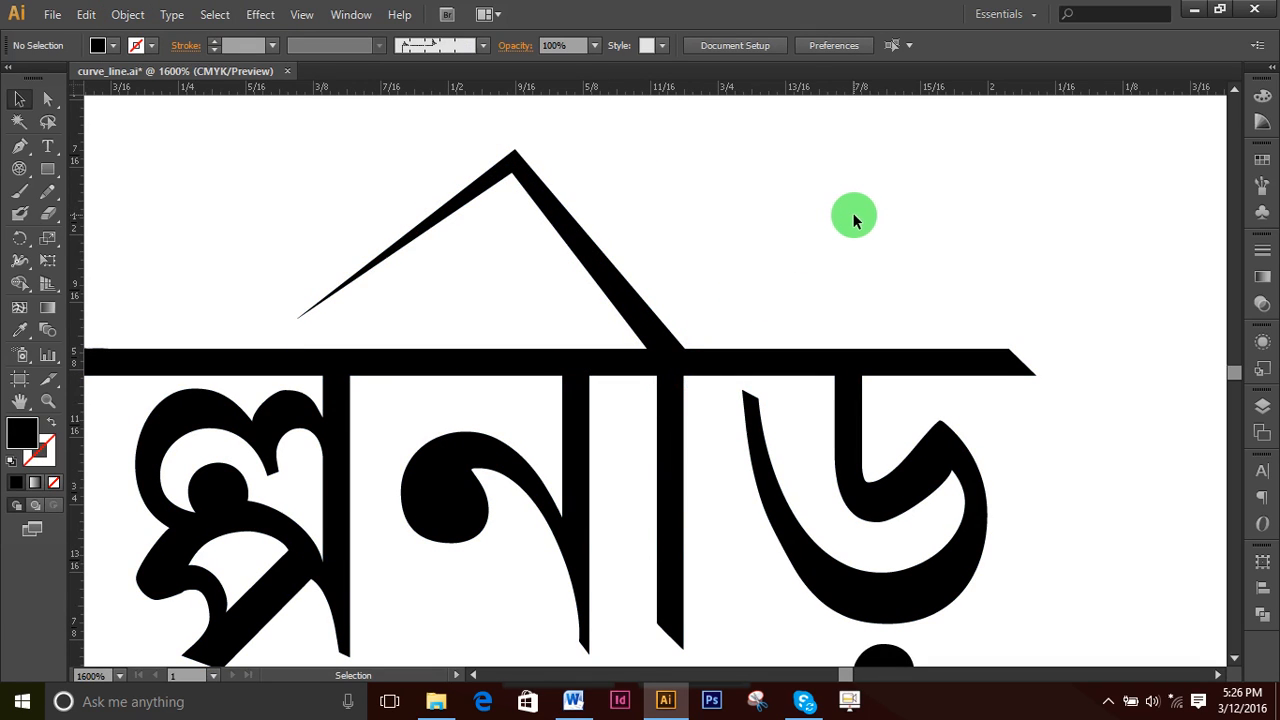
- Shift only the roof's peak anchor points left until the peak sits about midway between the tapered tip and the thick end
click(47, 100)
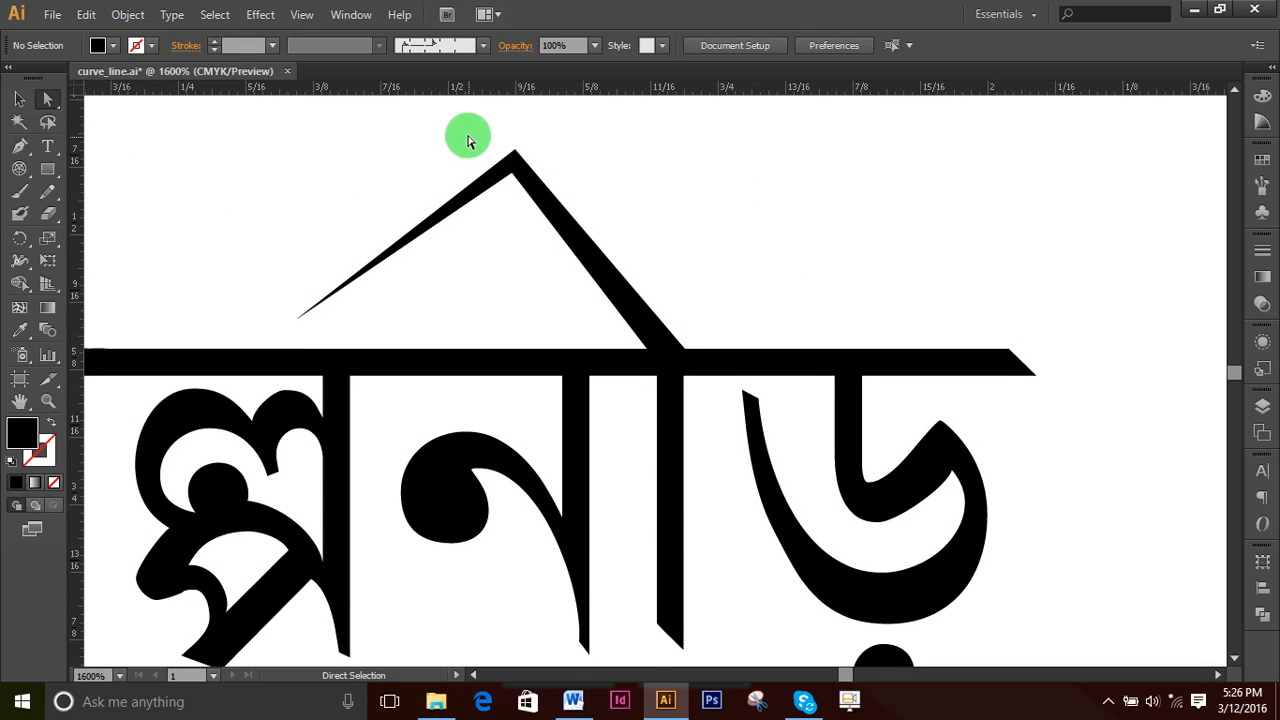
drag(468, 141, 553, 178)
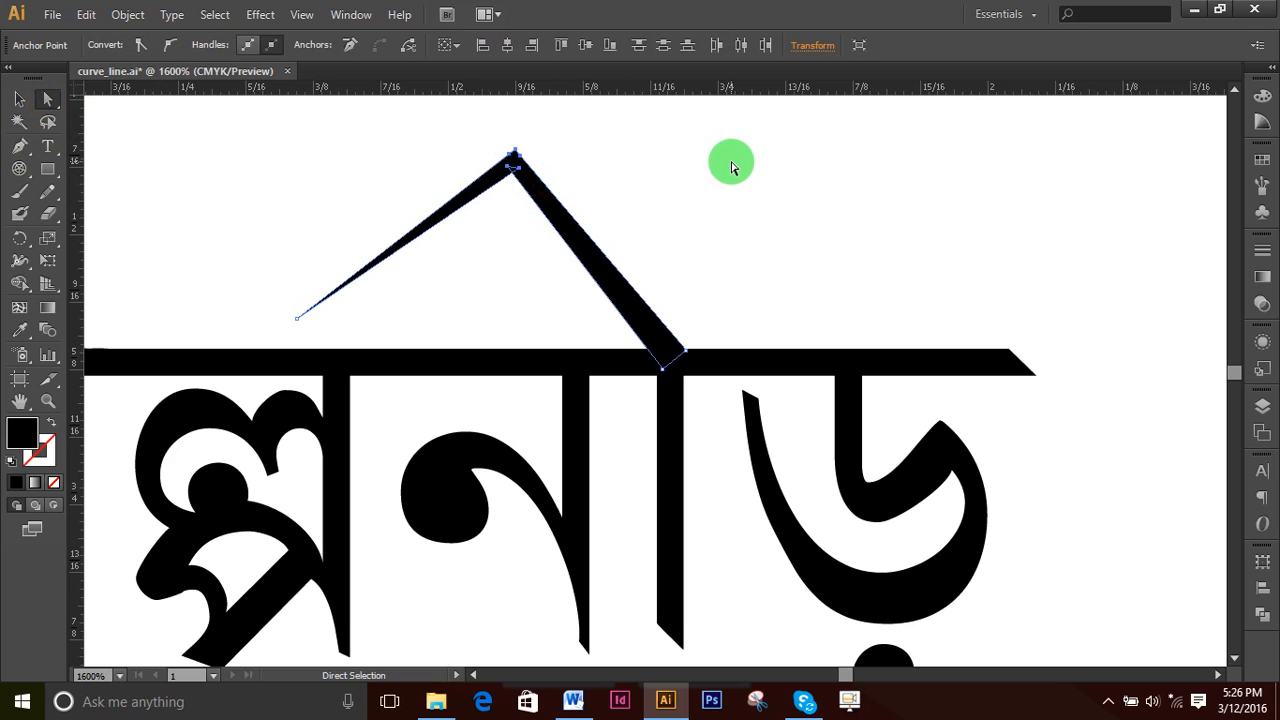
key(Left)
key(Left)
key(Left)
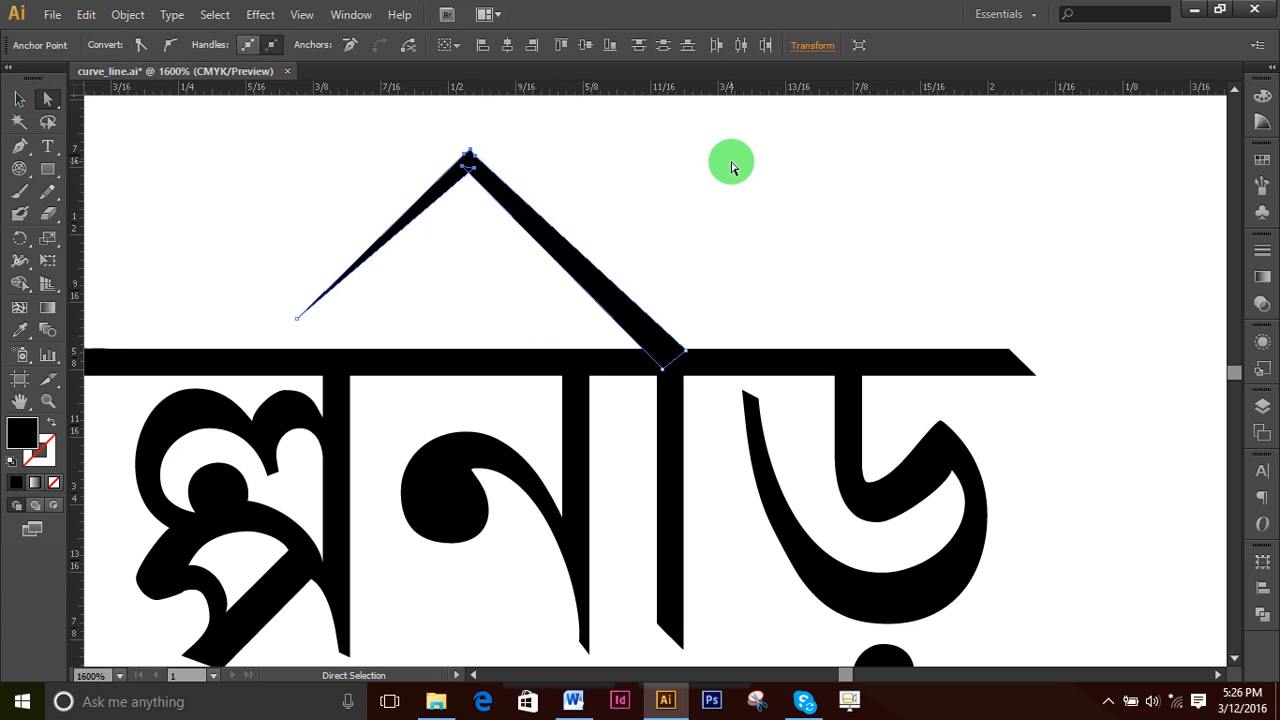
key(Left)
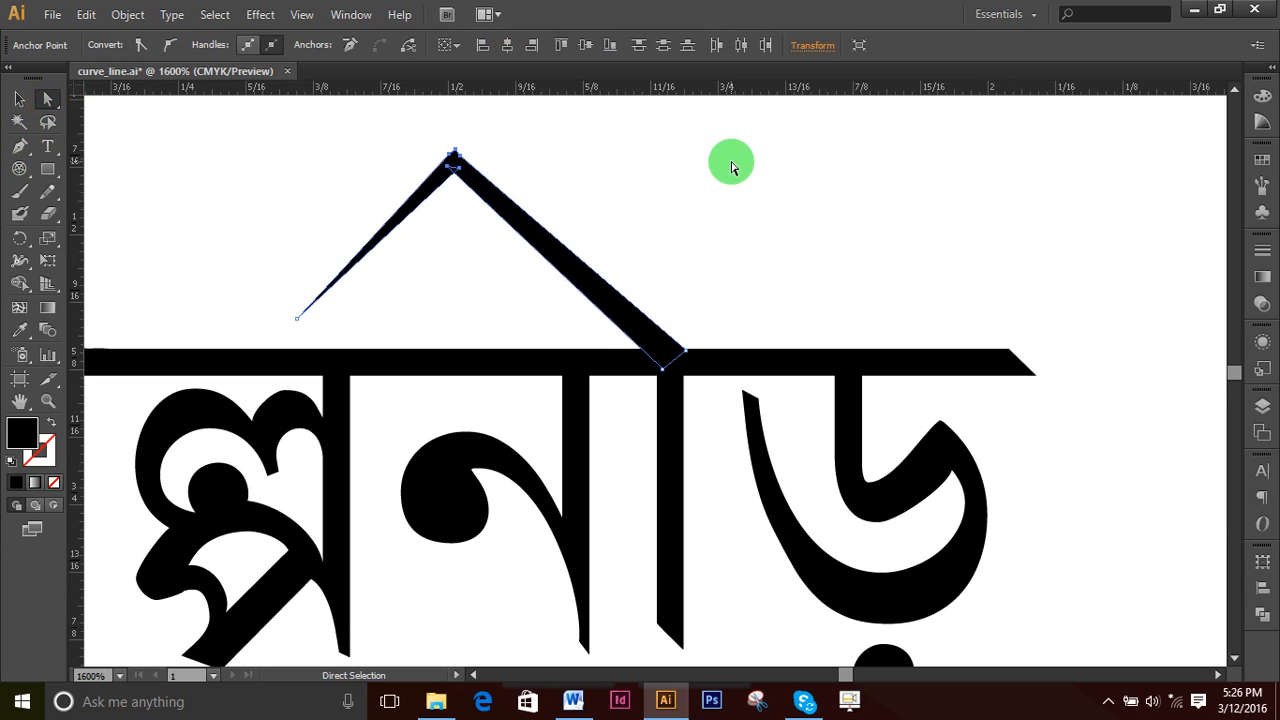
key(Right)
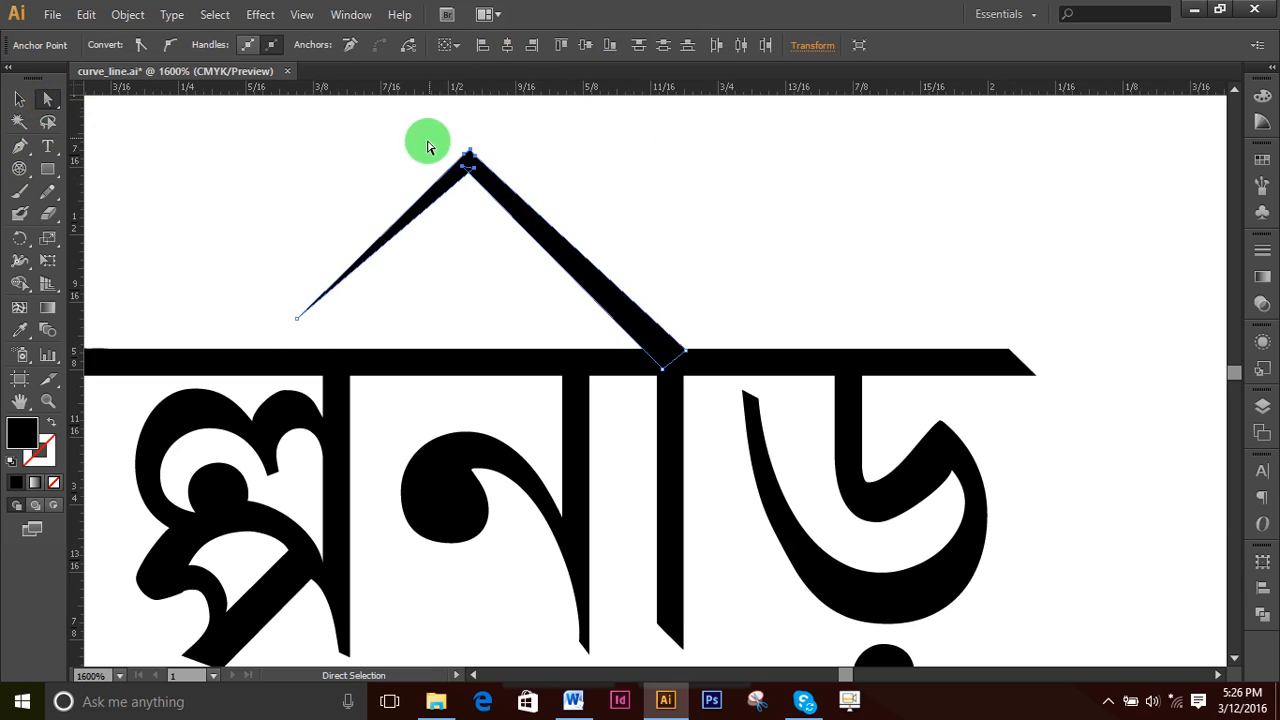
- Move the roof's peak and tapered tip points together to the right by two nudges, keeping the thick end in place
click(322, 183)
drag(220, 107, 552, 323)
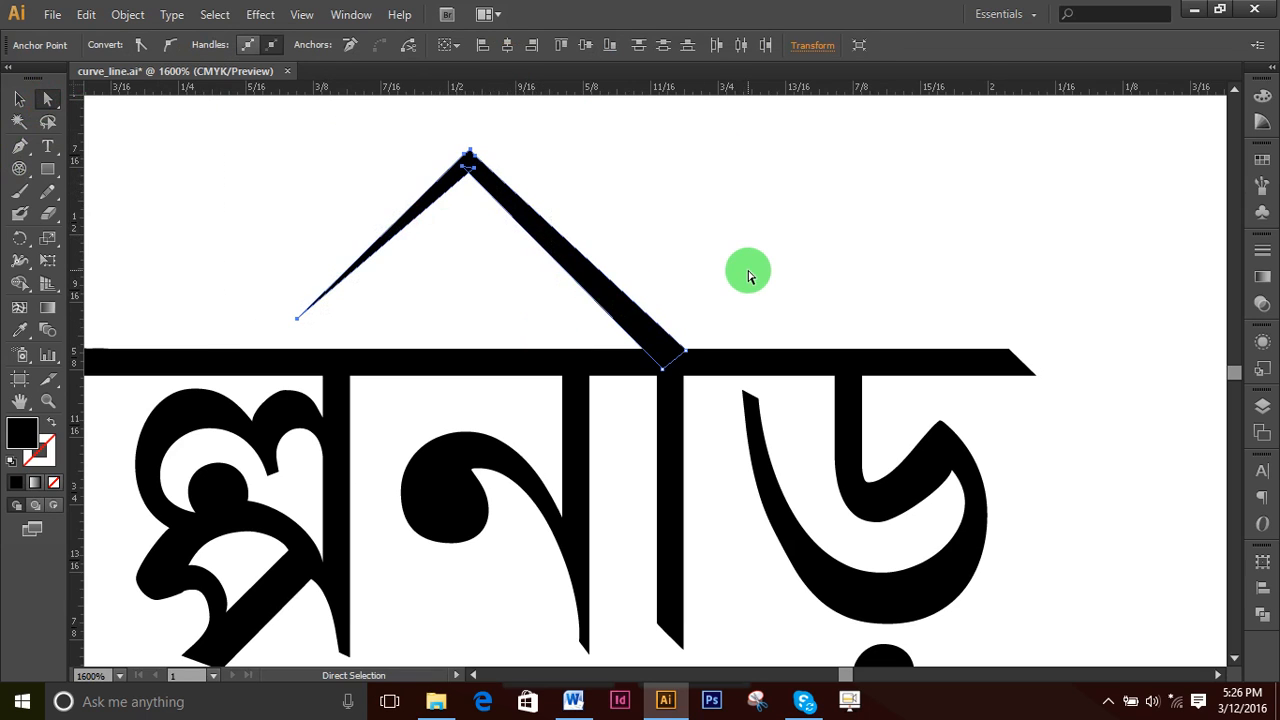
key(Right)
key(Right)
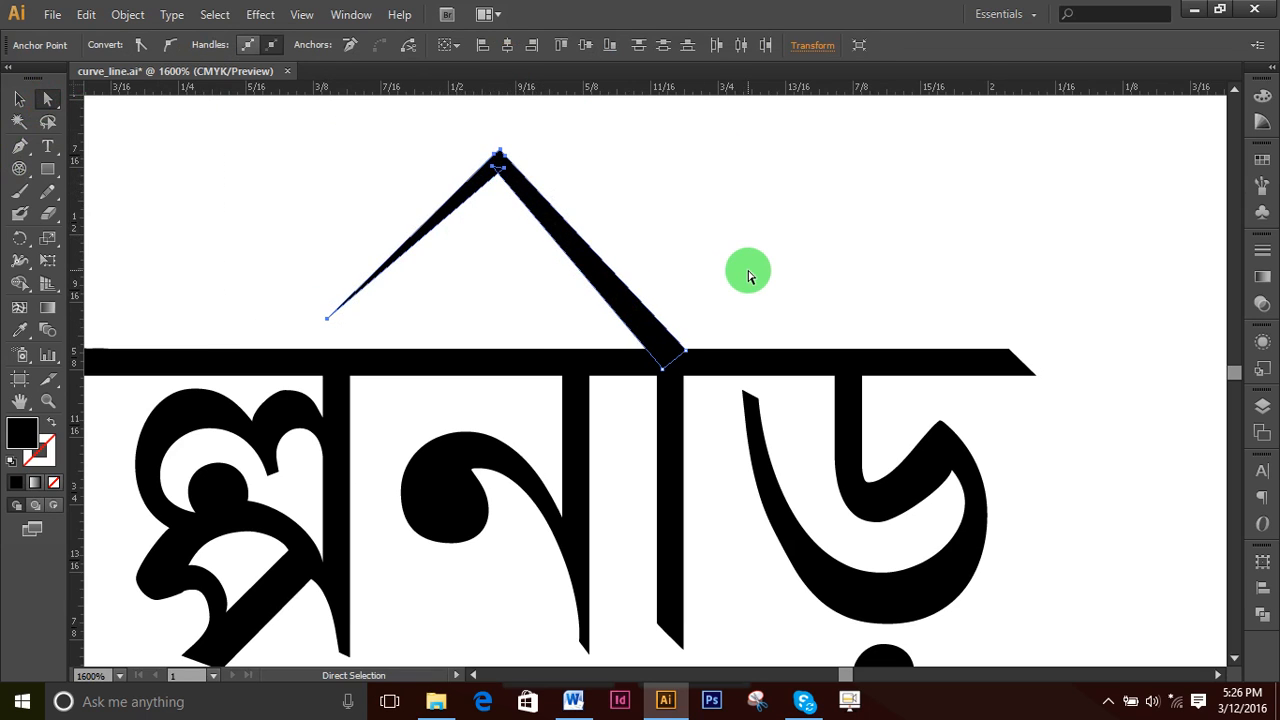
- Lower the roof's peak points by two nudges to flatten the roof
click(606, 143)
drag(527, 125, 417, 228)
key(Down)
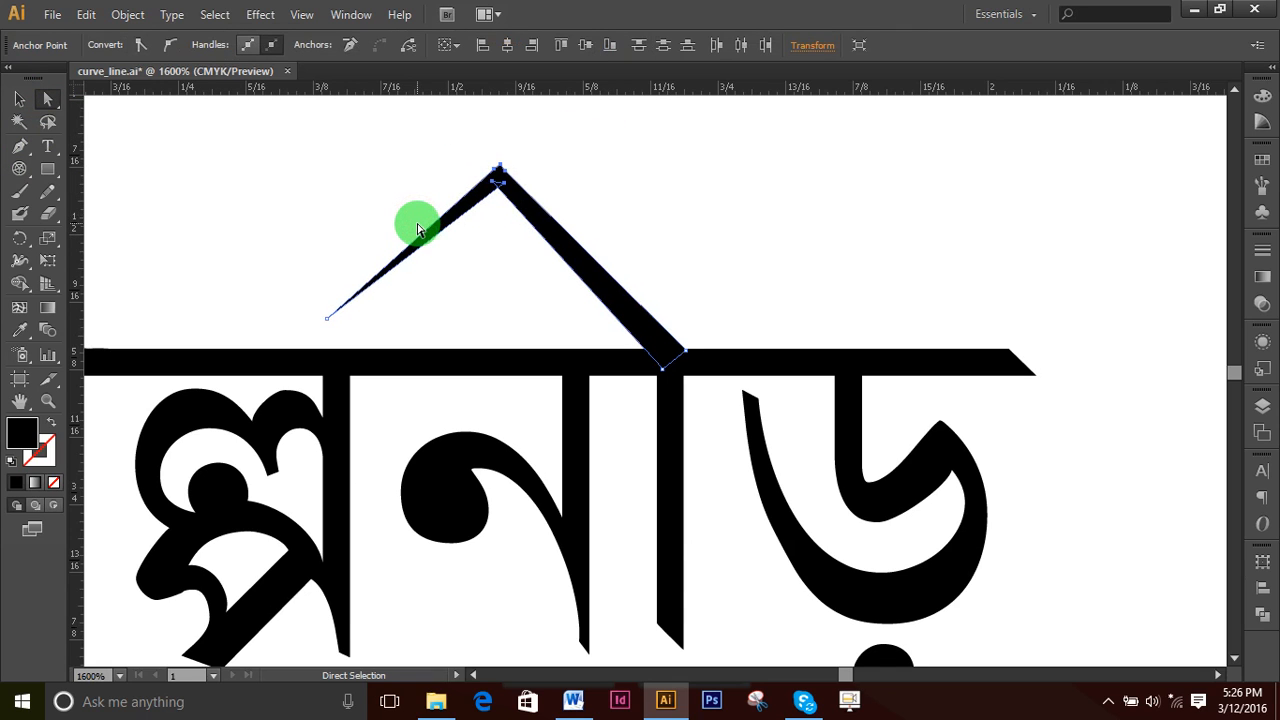
key(Down)
click(646, 183)
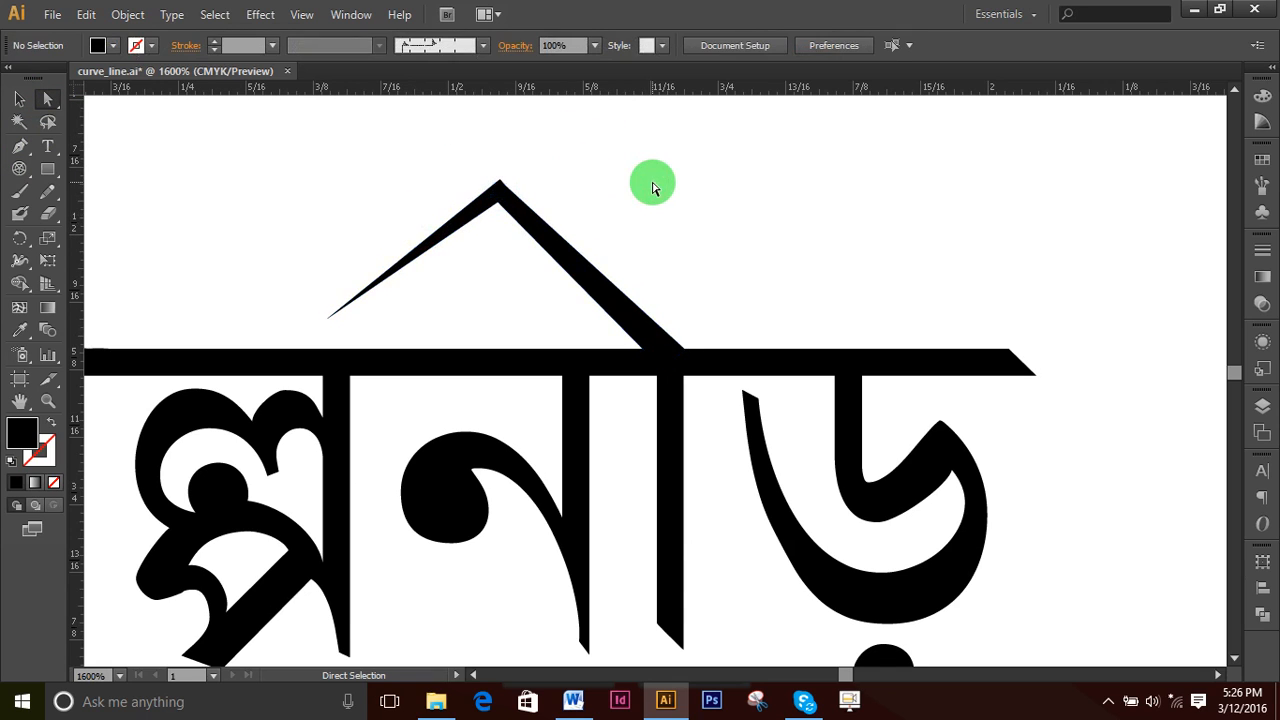
key(ctrl+minus)
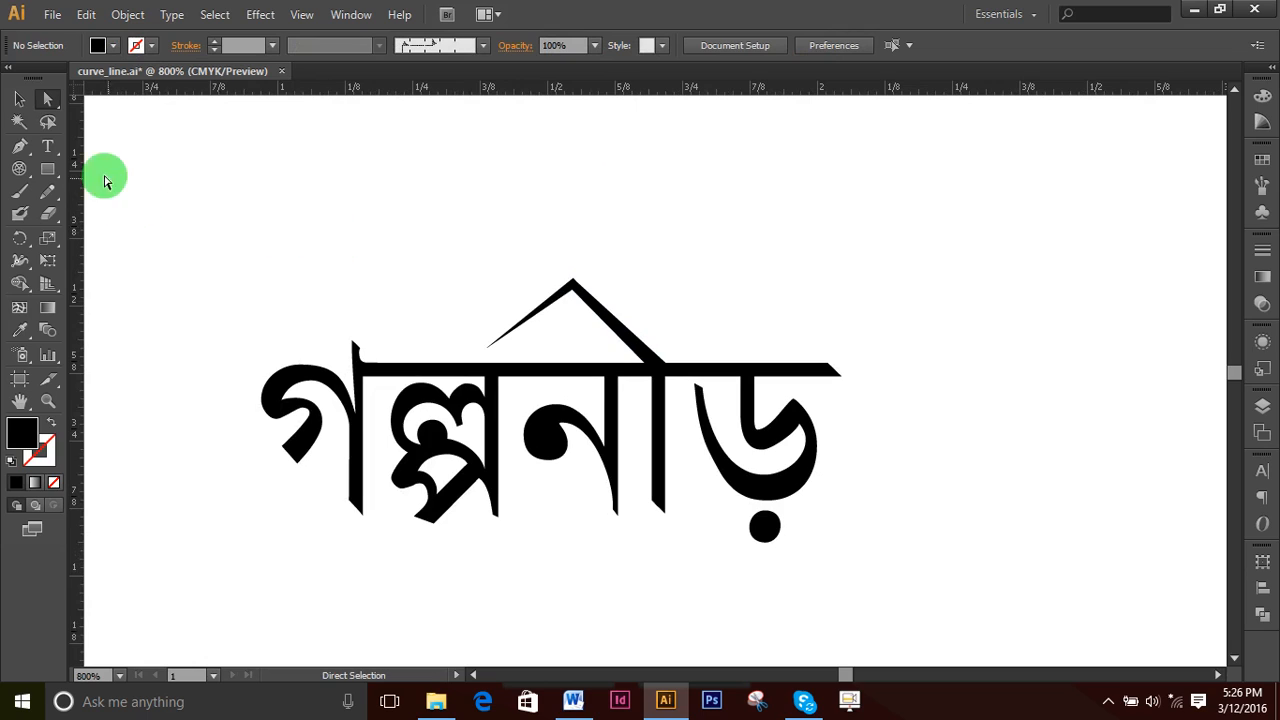
click(48, 168)
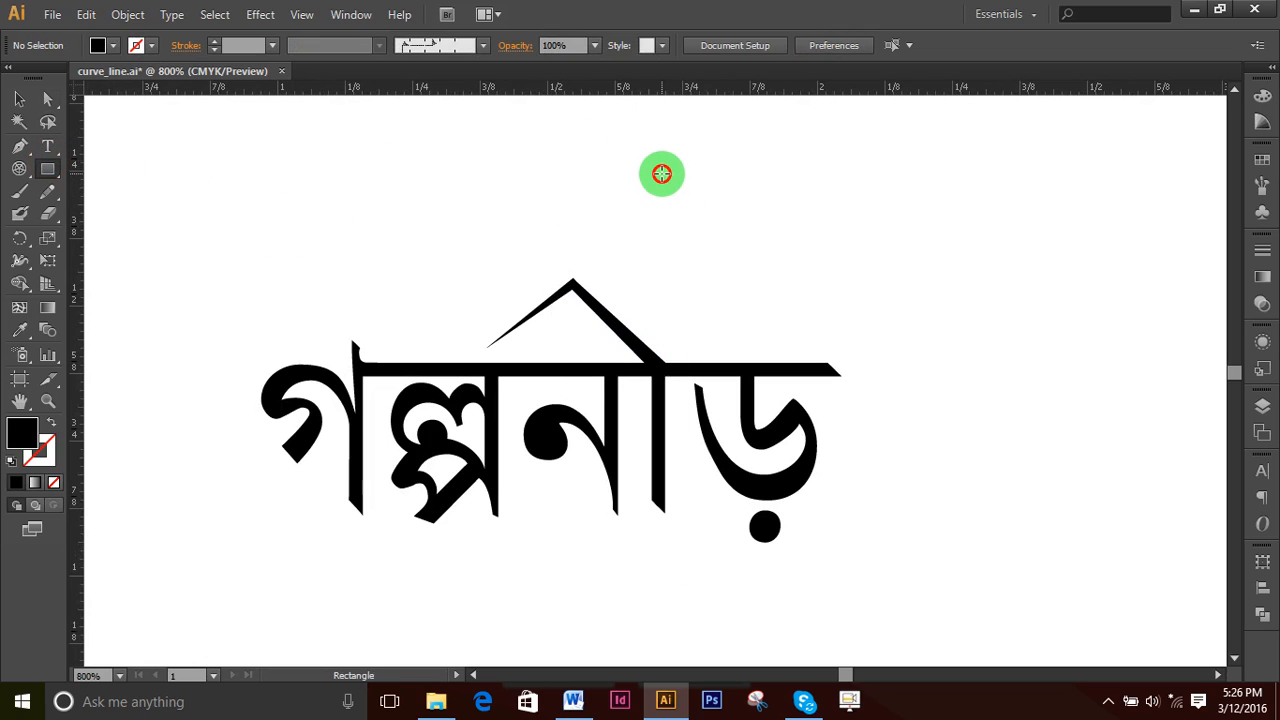
drag(661, 174, 676, 186)
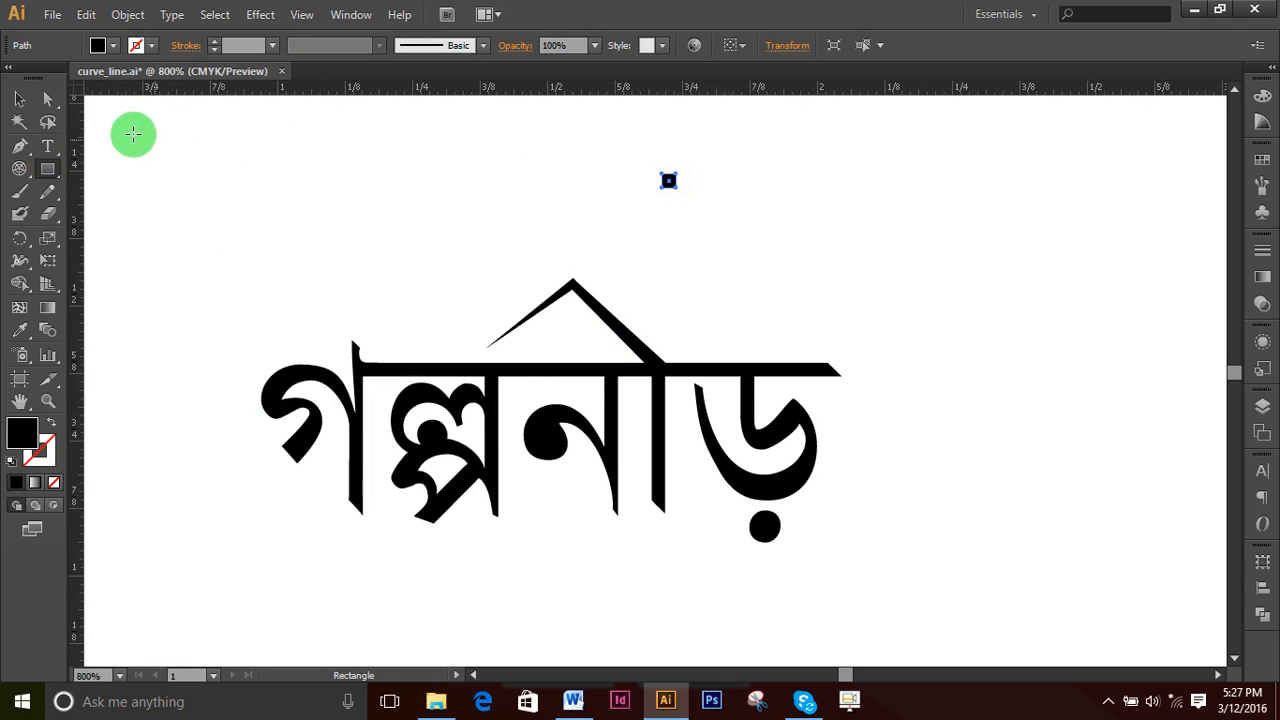
click(20, 99)
key(Delete)
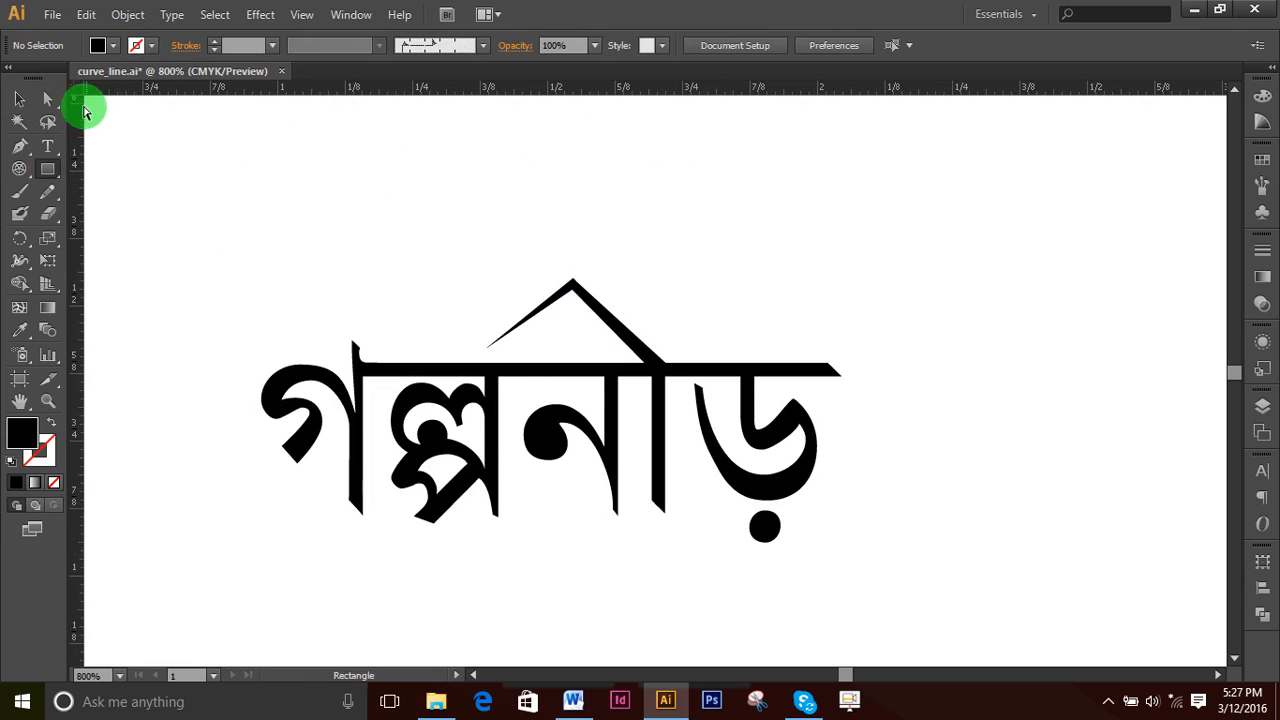
- Draw a large black rounded rectangle over the right part of the artboard with the Rounded Rectangle tool
click(48, 170)
drag(47, 168, 117, 189)
drag(493, 152, 1190, 662)
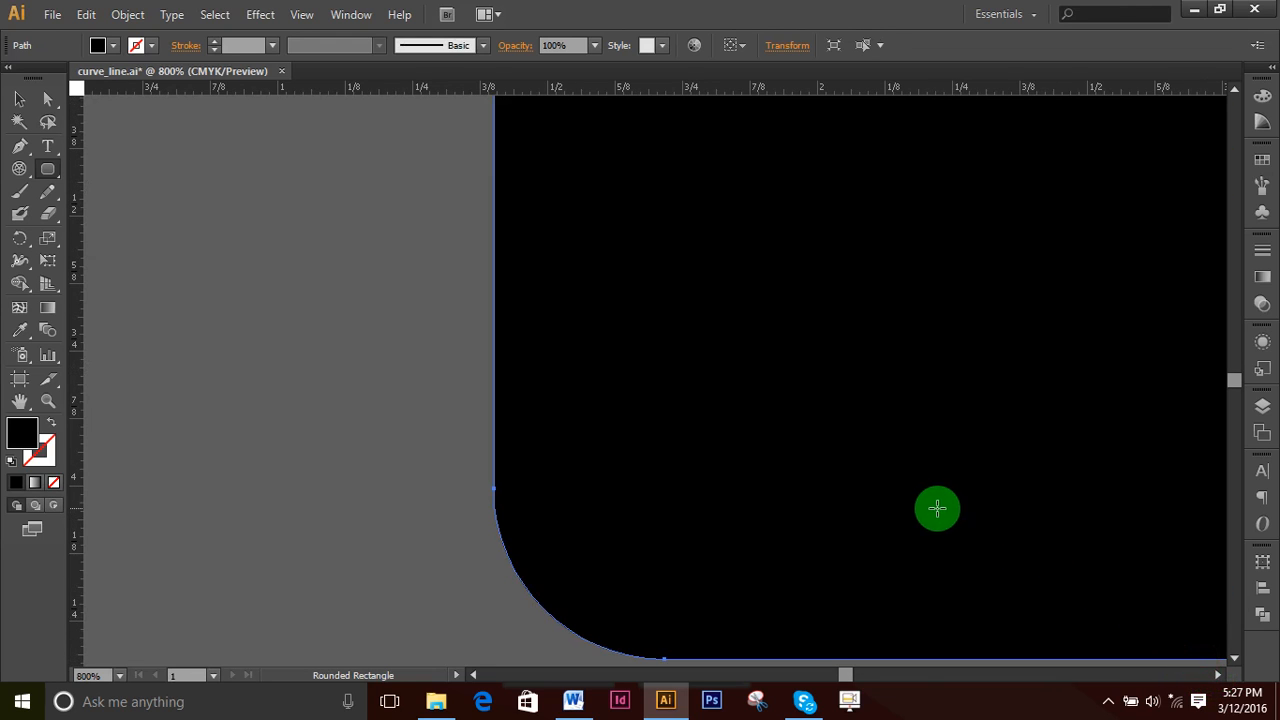
key(ctrl+0)
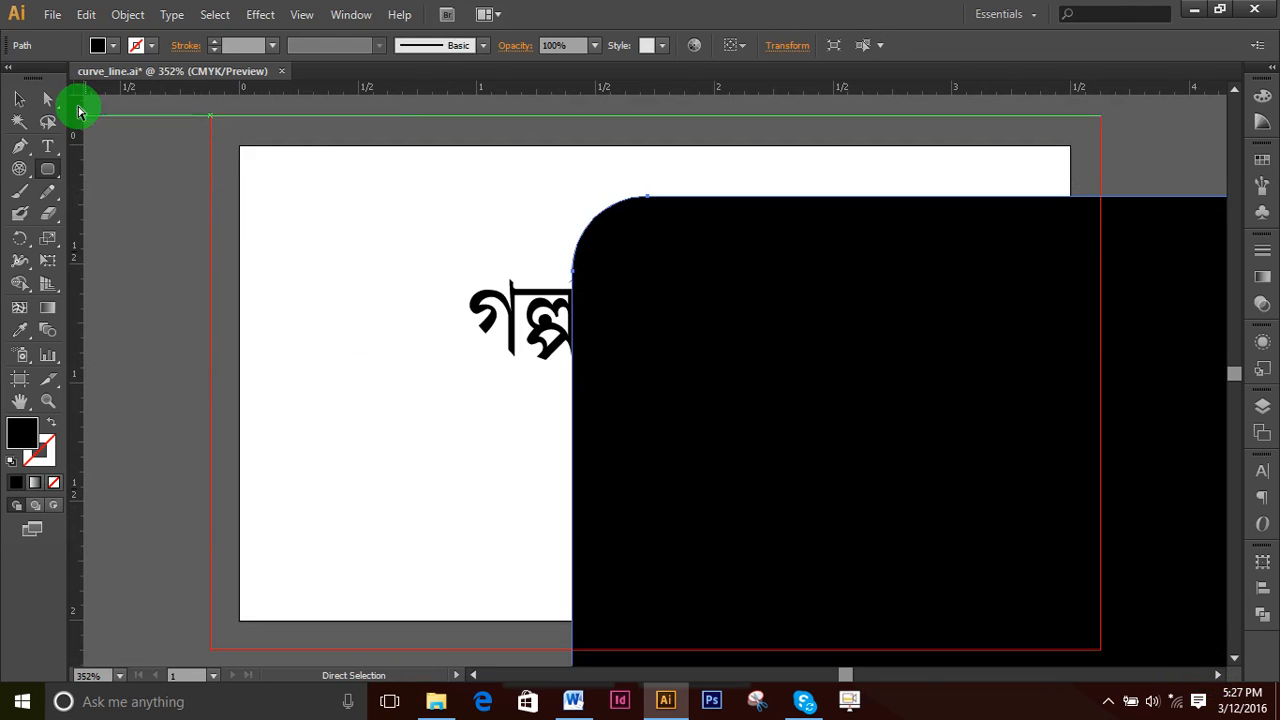
- Scale the rounded rectangle down to a tiny square and place it just above the roof's right slope
click(19, 98)
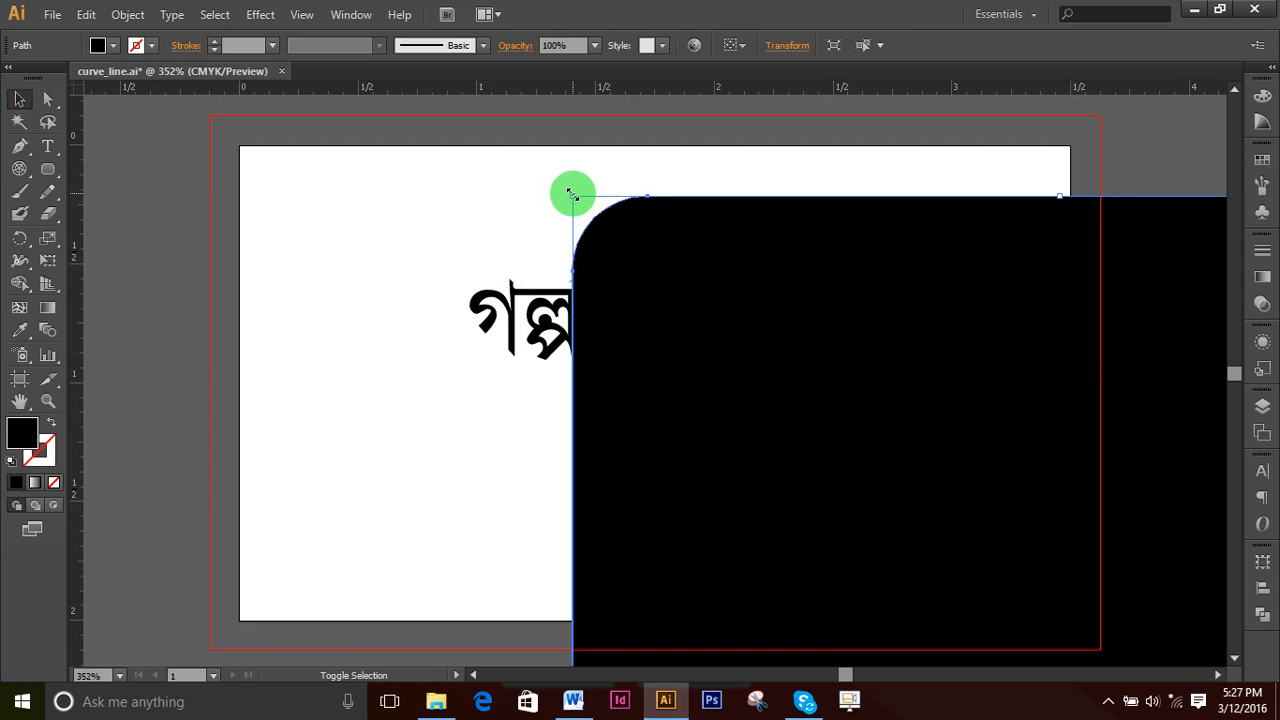
drag(572, 195, 866, 257)
drag(776, 218, 641, 252)
click(945, 354)
click(736, 277)
- Shrink the small rounded square further and move it into the space under the roof
ctrl+click(641, 284)
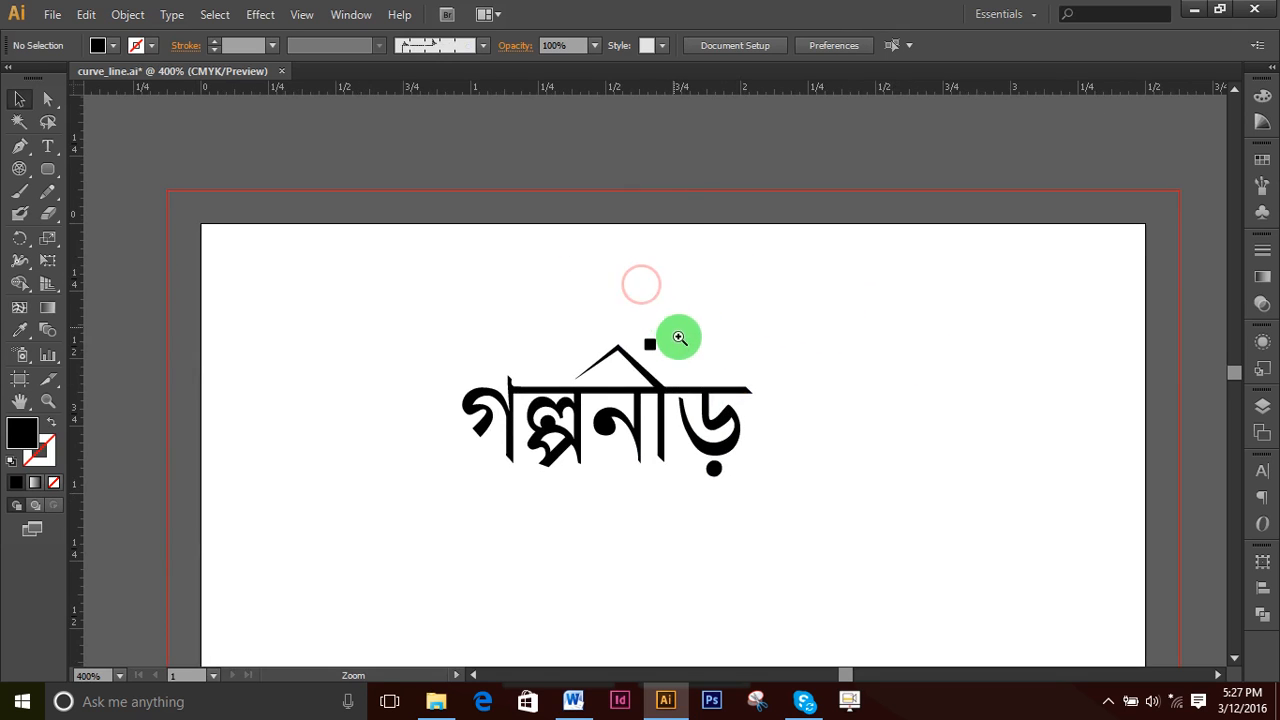
ctrl+click(641, 369)
ctrl+click(676, 386)
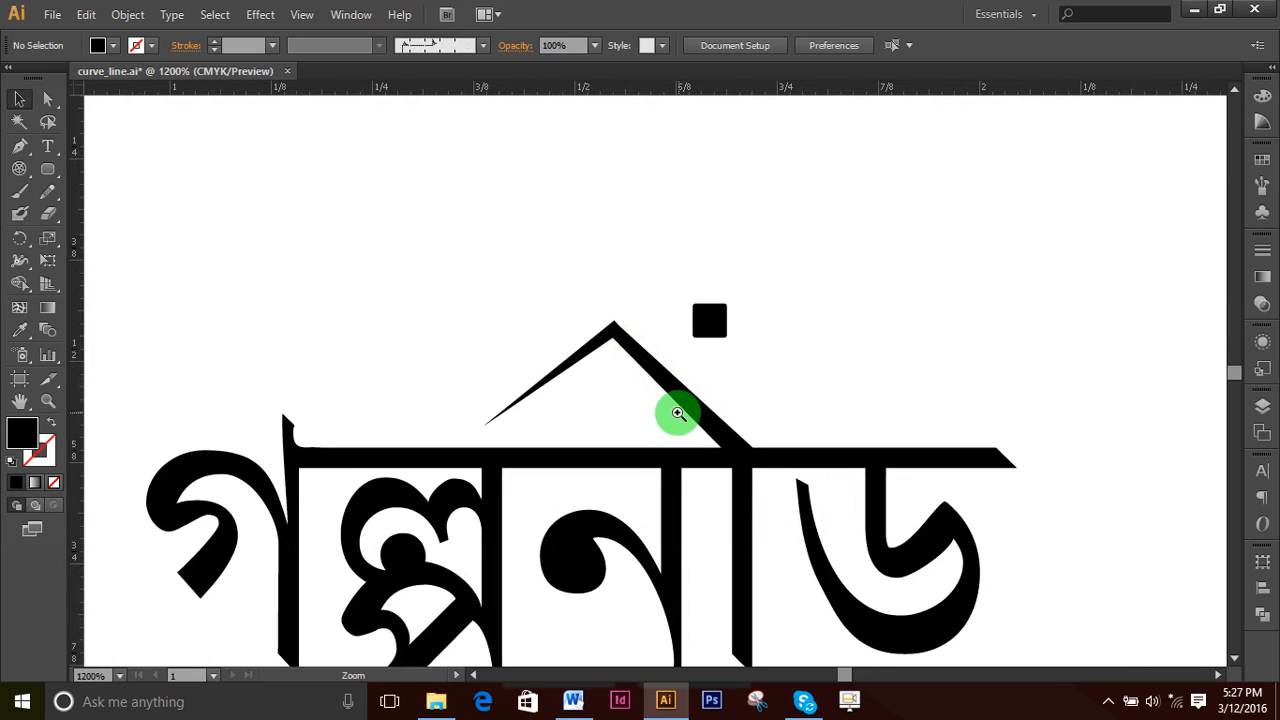
drag(706, 263, 536, 363)
click(769, 286)
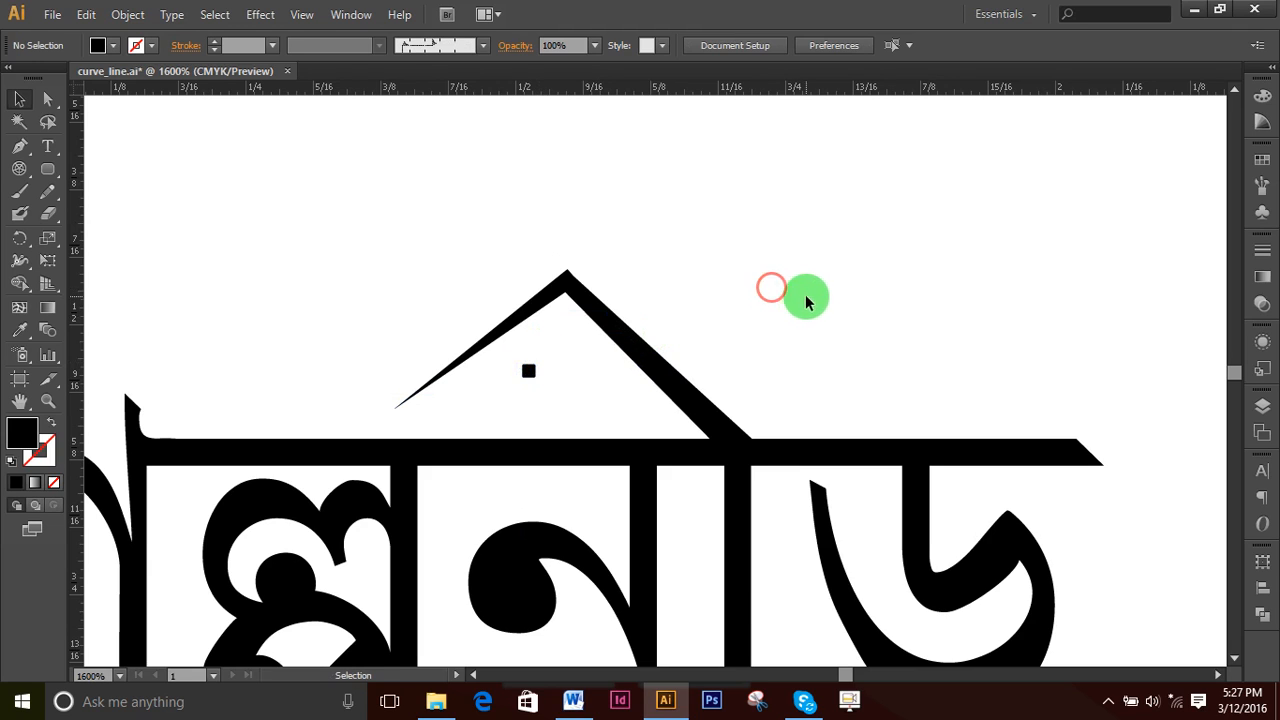
- Duplicate the small square into a two-by-two group that forms a window under the roof
click(567, 426)
click(714, 328)
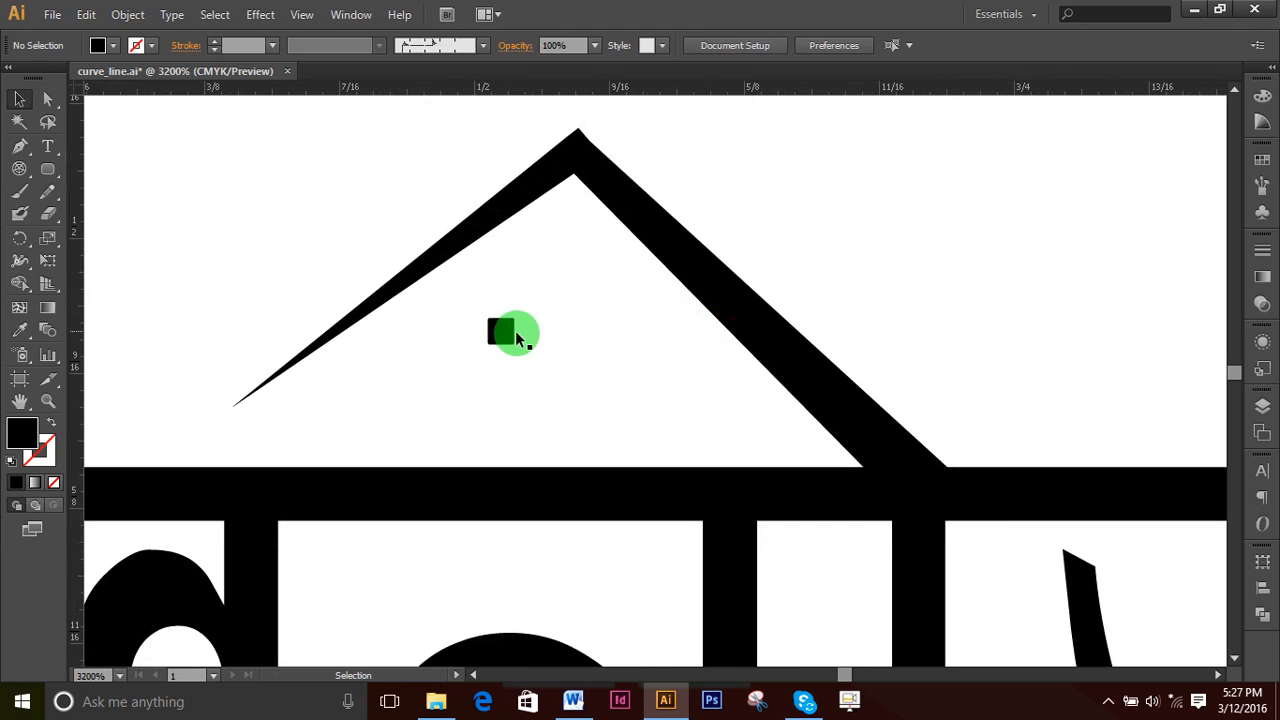
drag(507, 337, 561, 375)
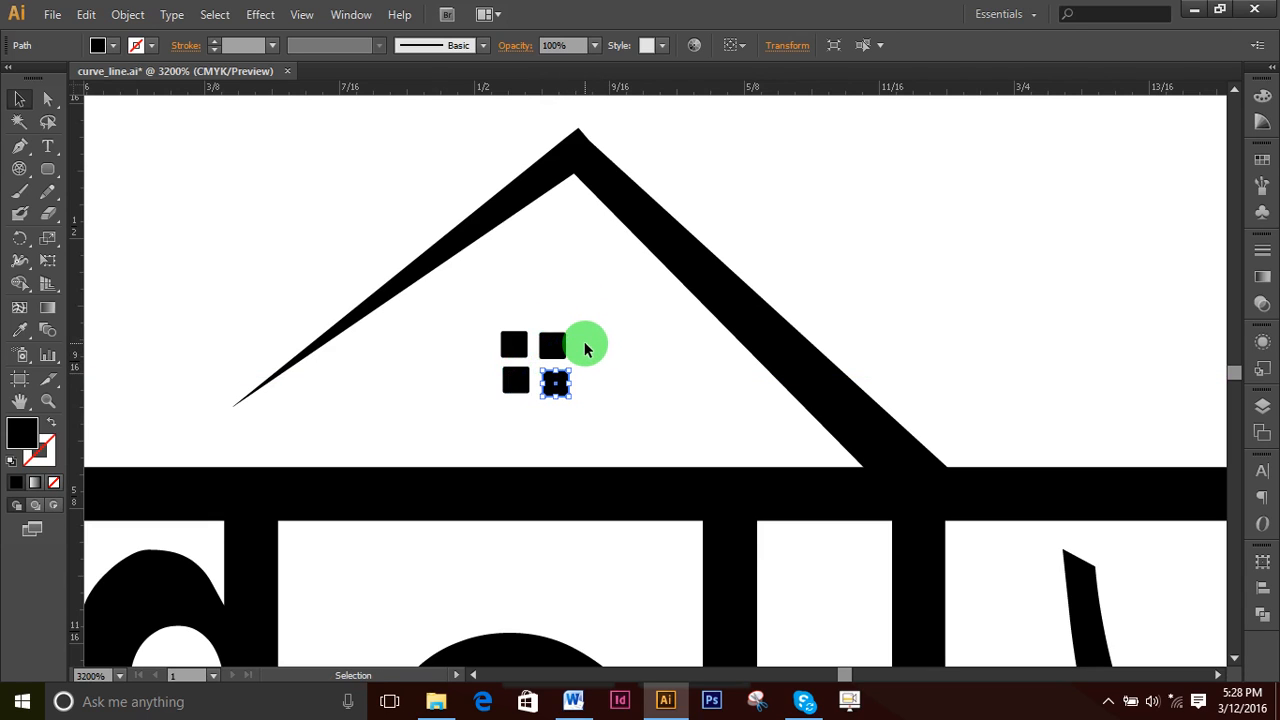
click(855, 244)
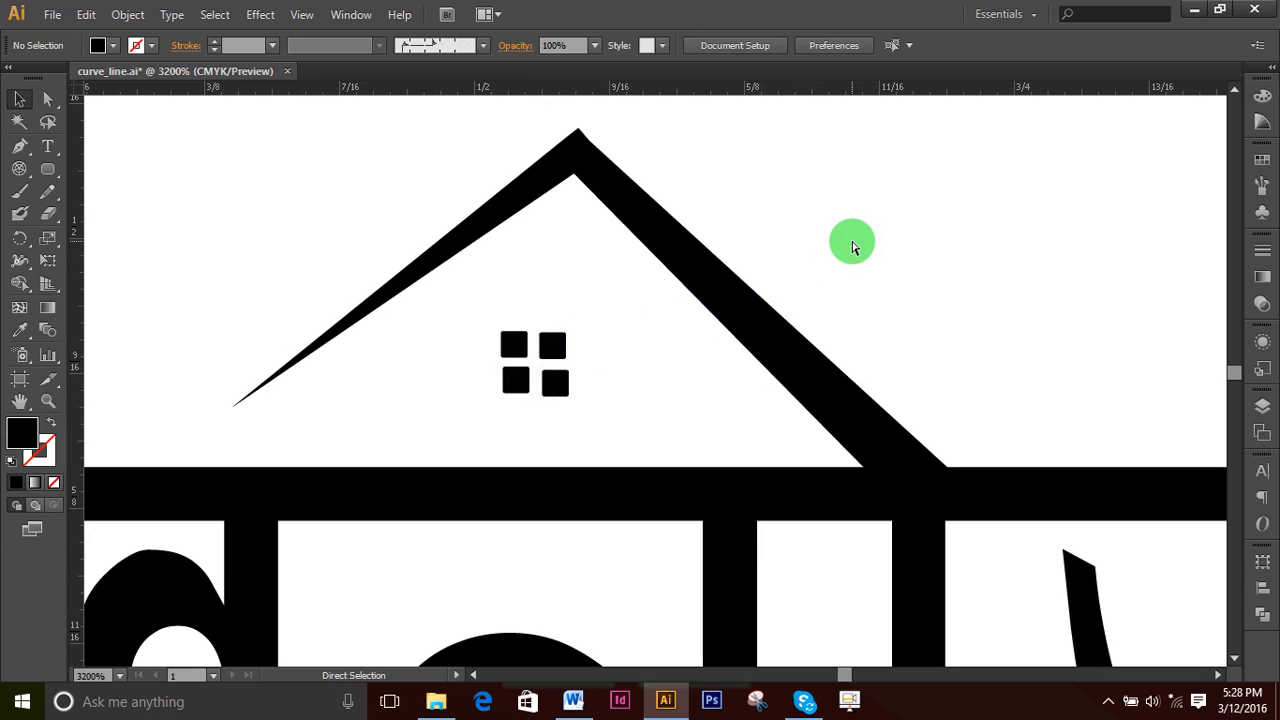
- Select the whole word with its roof and window and enlarge it to span most of the artboard's width
key(ctrl+0)
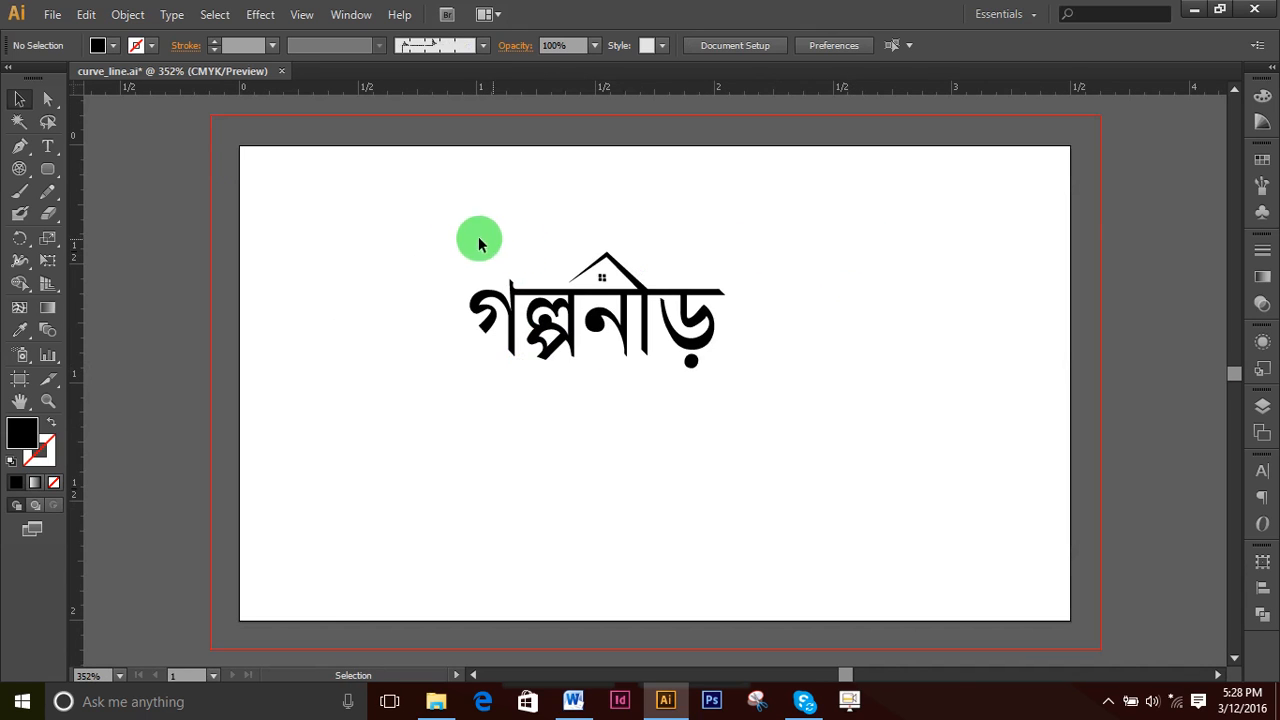
drag(406, 217, 826, 422)
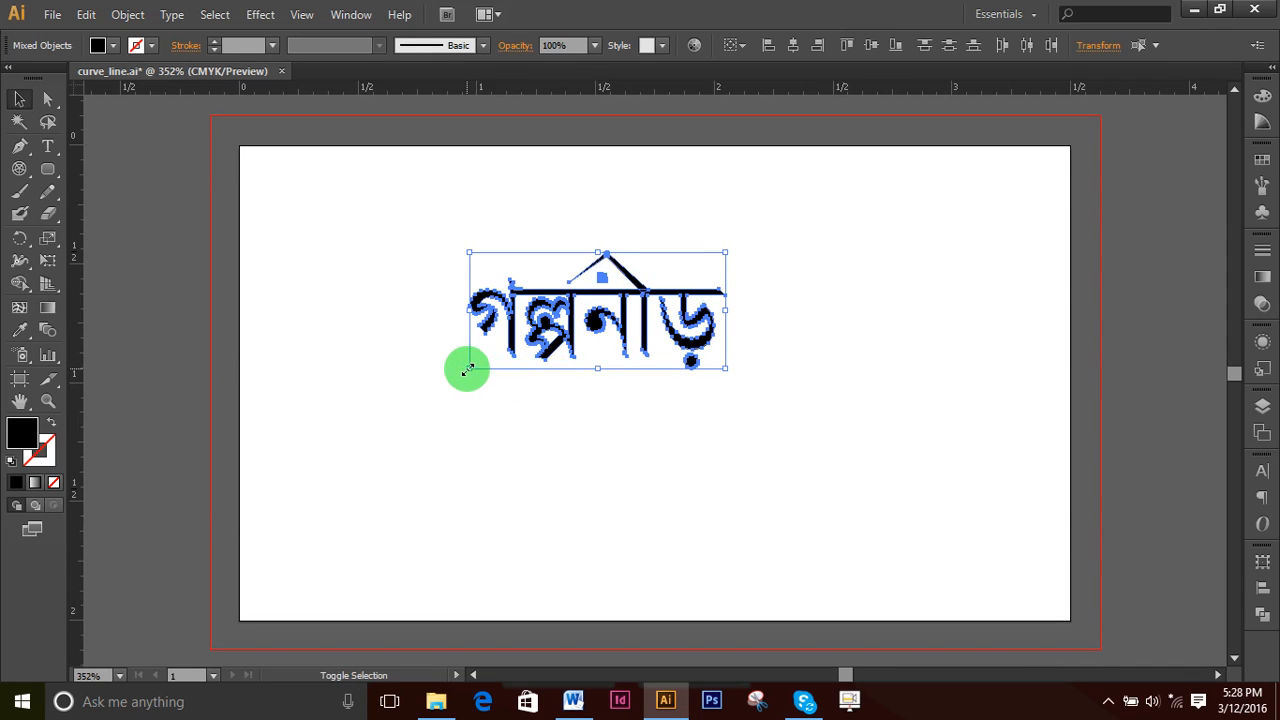
drag(468, 368, 284, 484)
drag(726, 451, 902, 530)
click(985, 365)
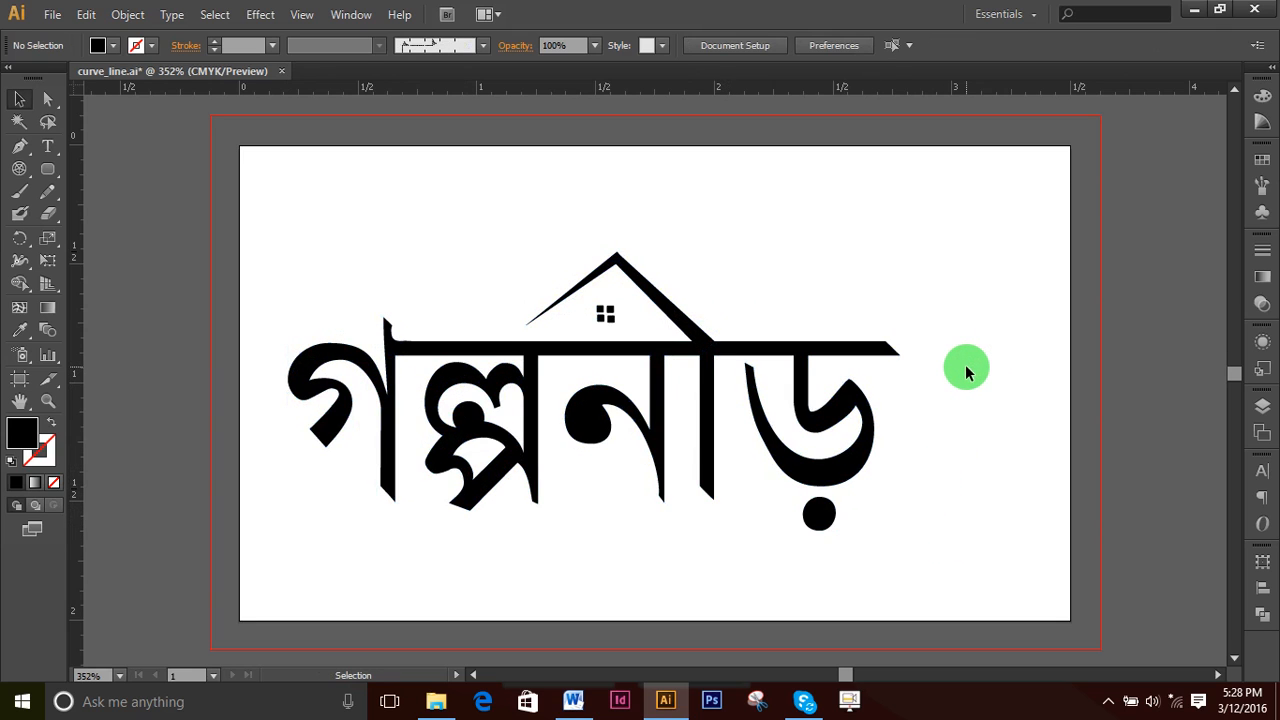
- Align the window's lower pair of squares by their bottom edges and the upper pair by their top edges
click(600, 360)
click(665, 362)
click(676, 358)
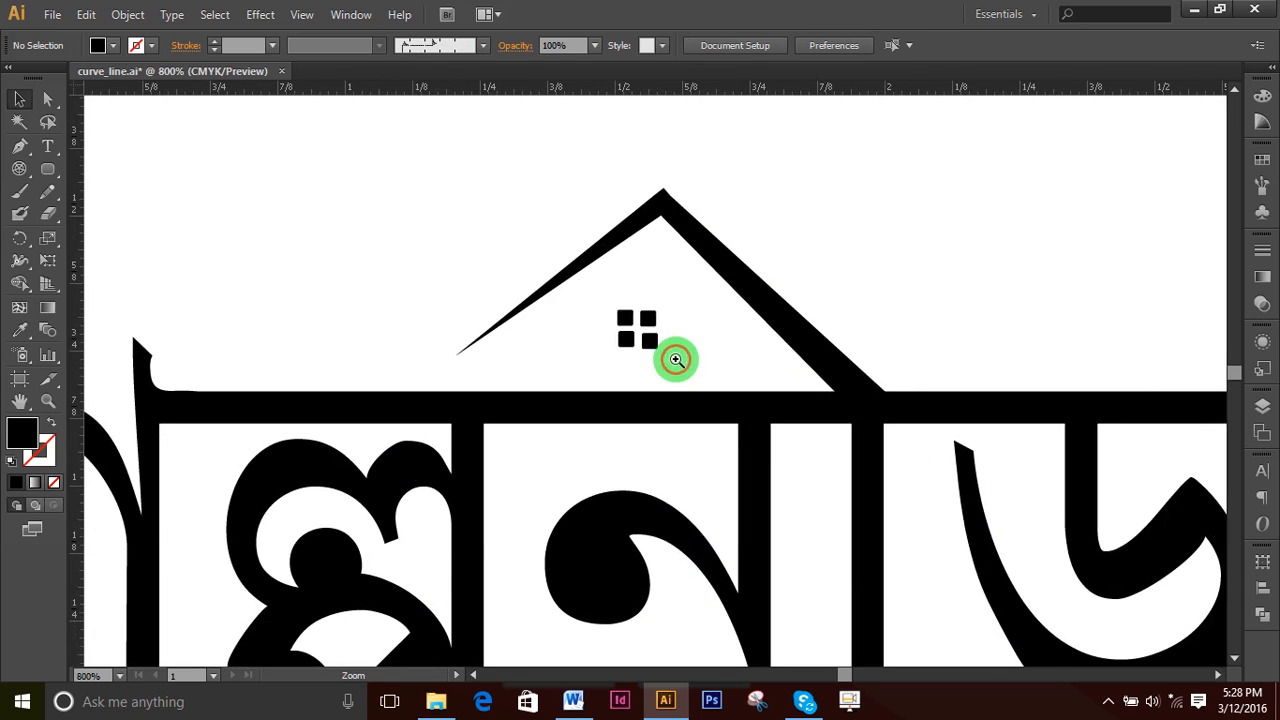
drag(667, 361, 589, 338)
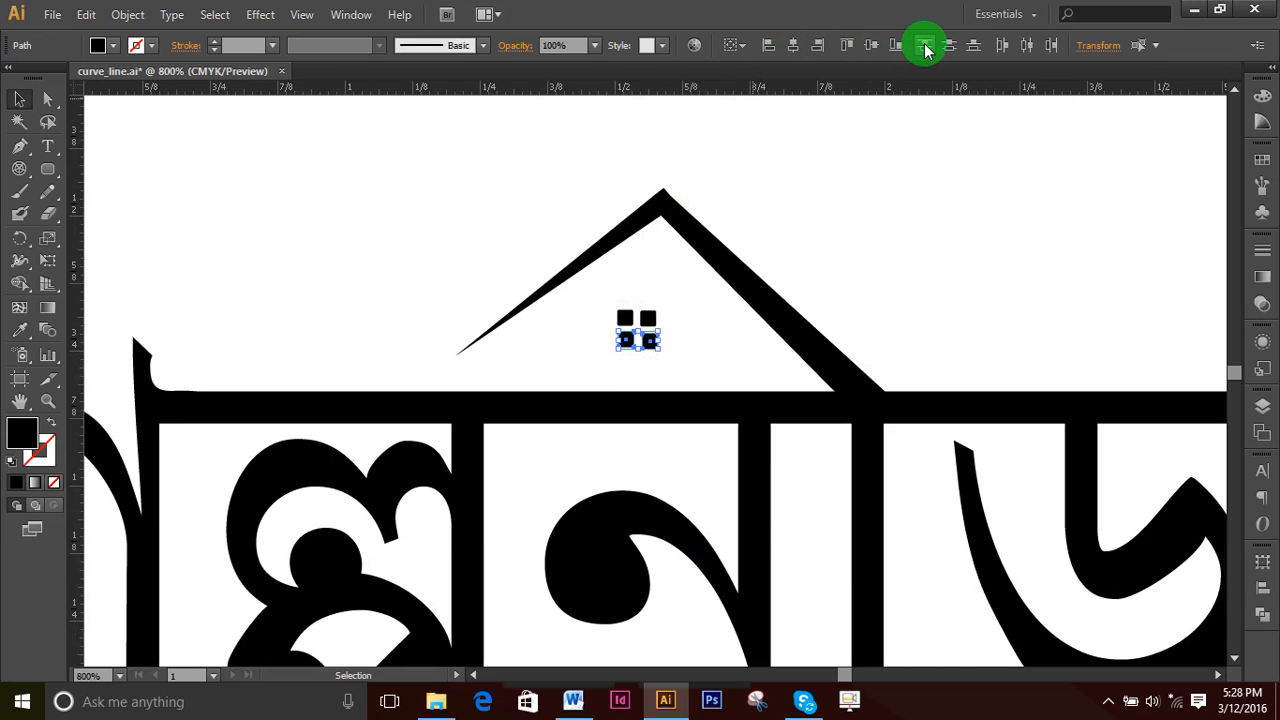
click(893, 46)
drag(611, 293, 673, 317)
click(846, 45)
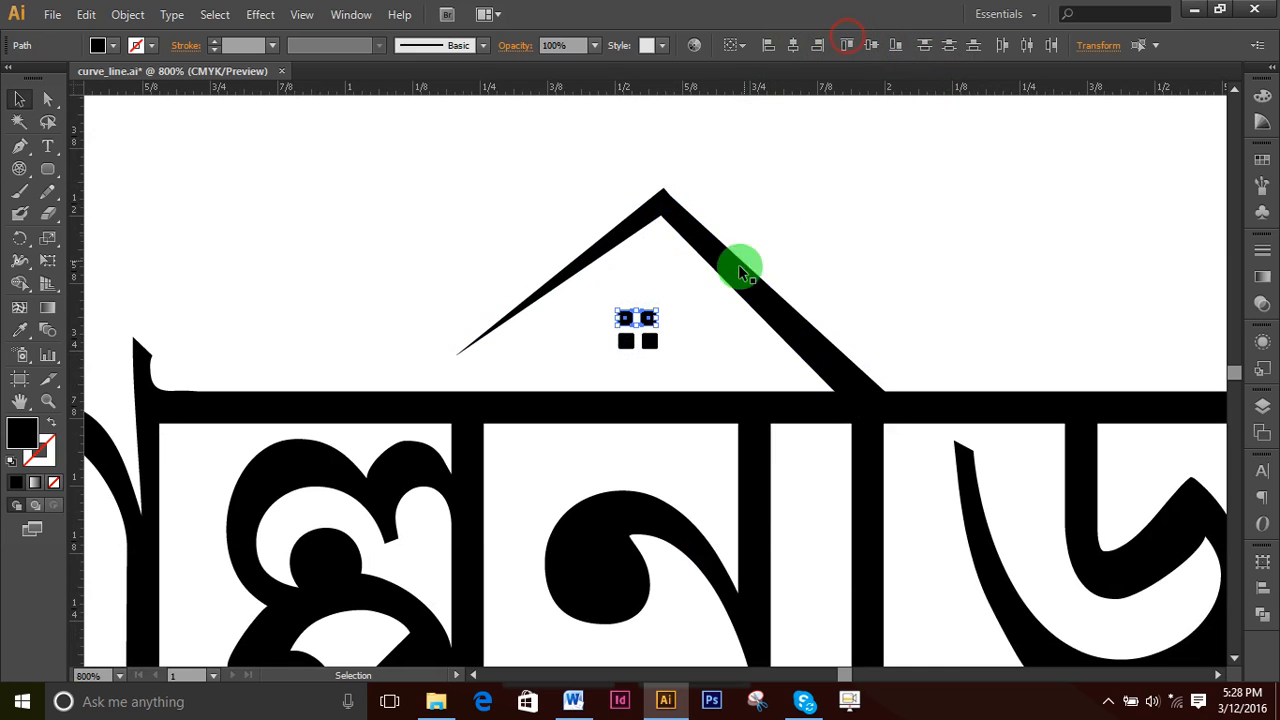
- Align the window's left column of squares by their left edges and the right column by their right edges
click(684, 318)
drag(602, 294, 630, 358)
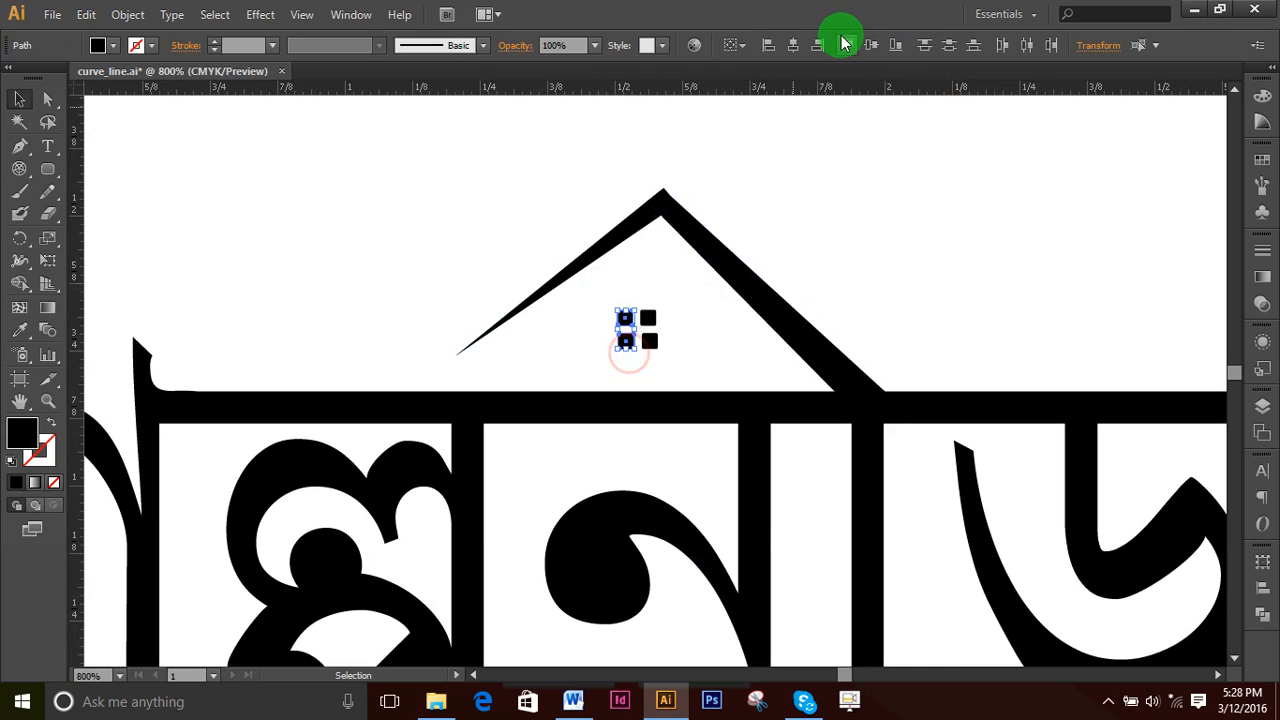
click(769, 45)
drag(673, 293, 647, 354)
click(818, 45)
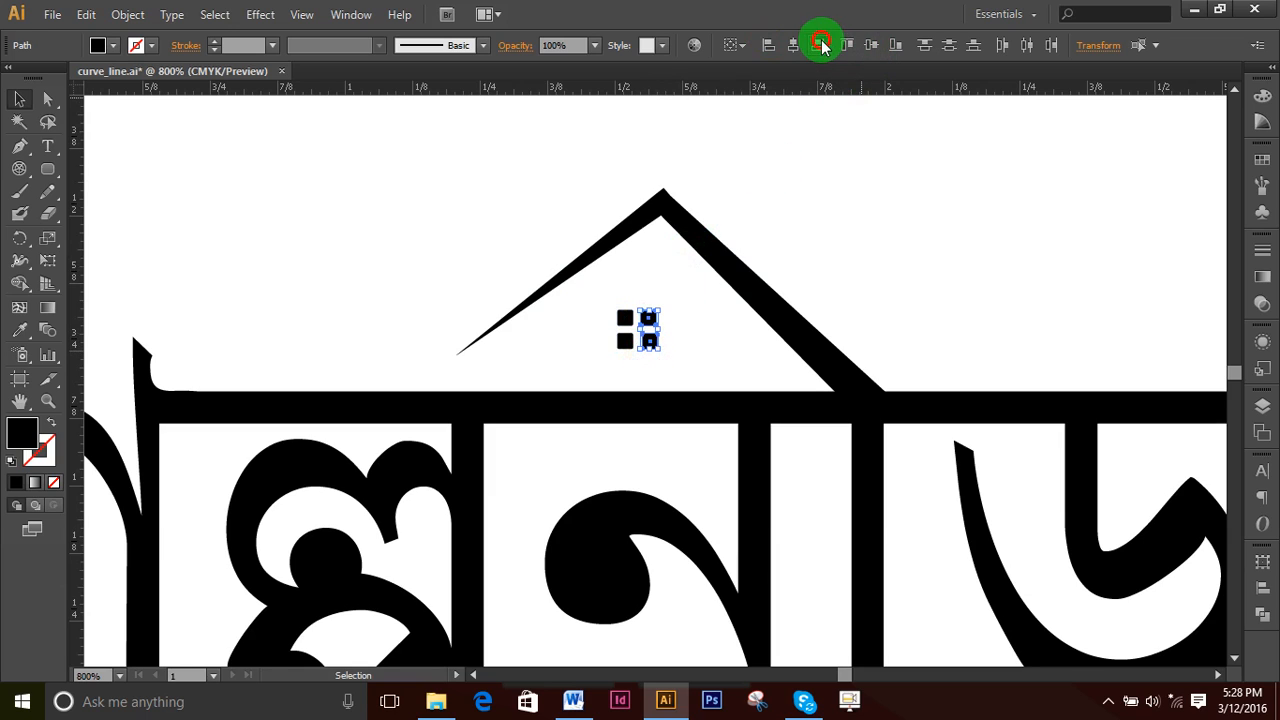
click(691, 322)
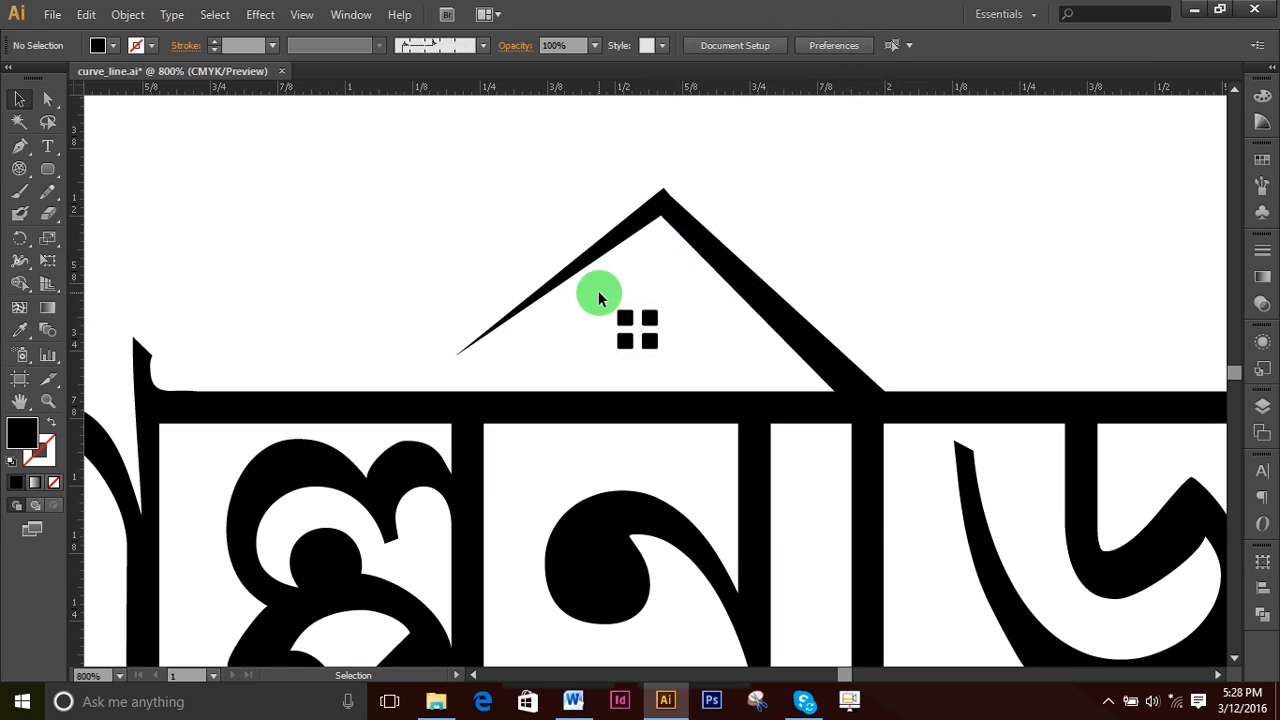
- Move the window's upper pair of squares down to narrow the gap to the lower pair
drag(598, 300, 670, 324)
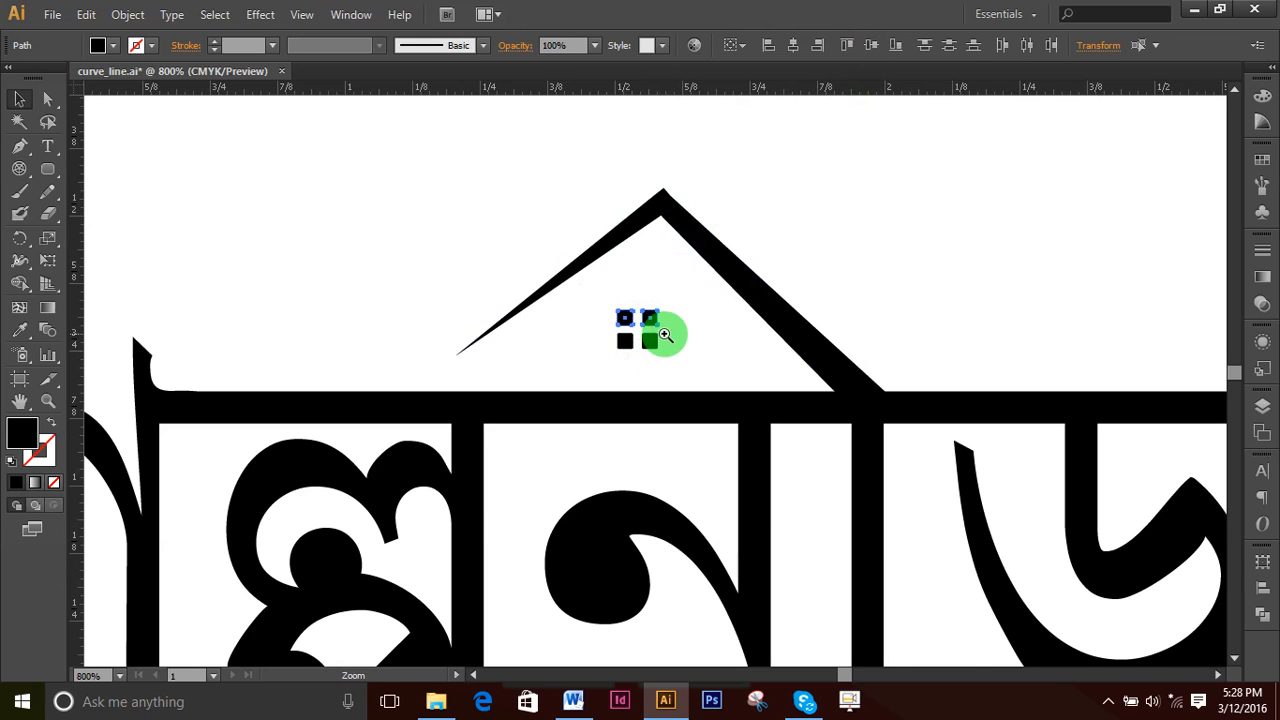
ctrl+click(664, 332)
ctrl+click(613, 390)
ctrl+click(673, 364)
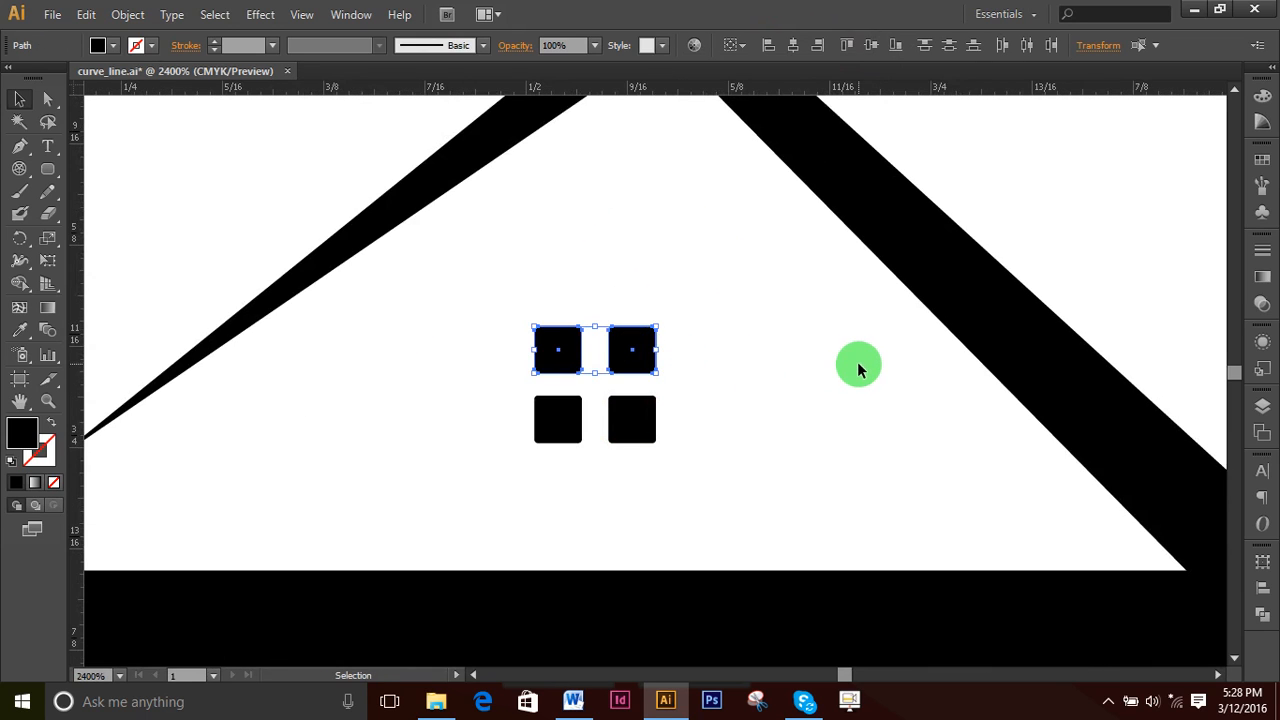
key(Down)
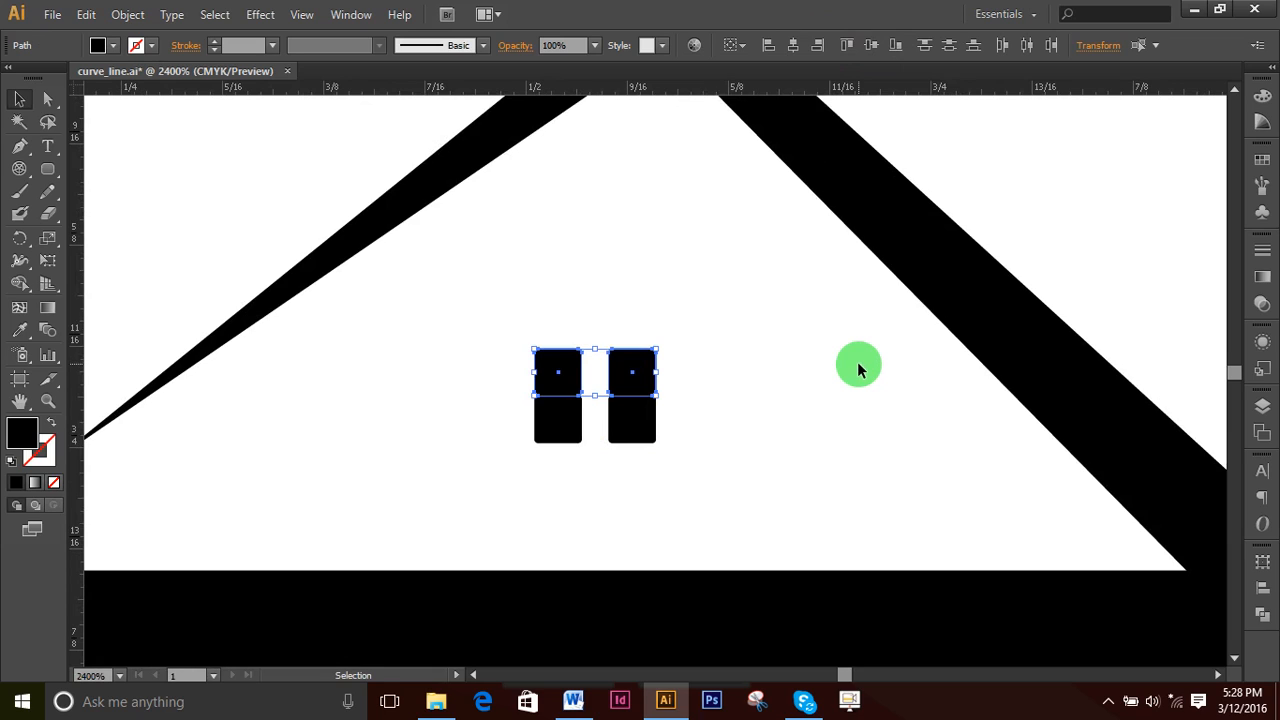
key(Up)
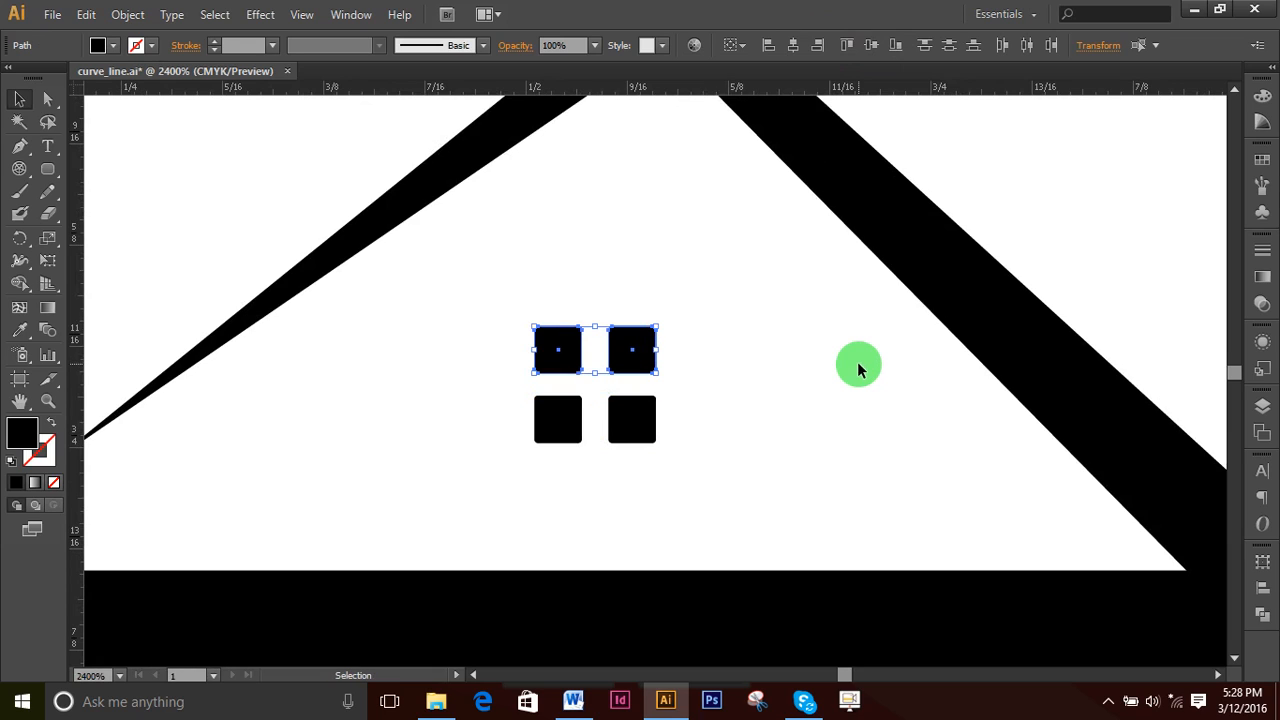
drag(639, 339, 643, 357)
click(720, 369)
- Shift the window's right column about 0.01 in toward the left column and raise the upper pair slightly to even the gaps
drag(698, 313, 591, 464)
drag(640, 364, 633, 371)
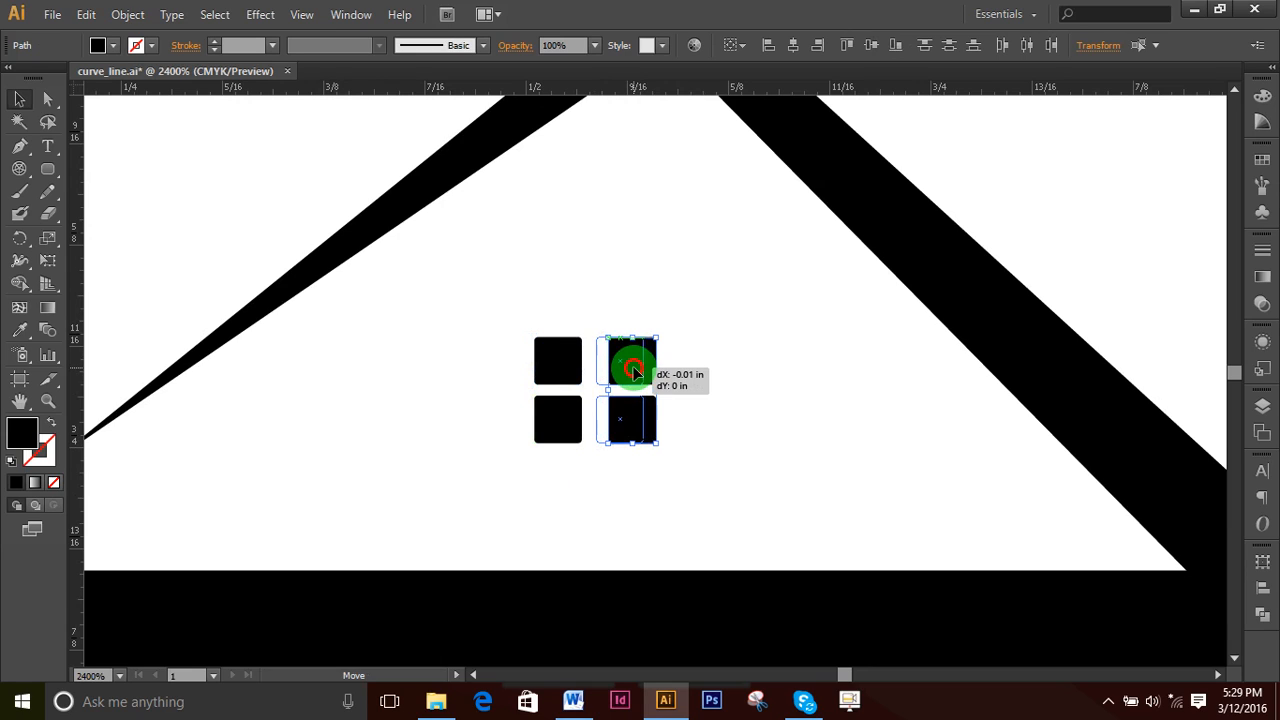
drag(633, 371, 630, 366)
click(700, 343)
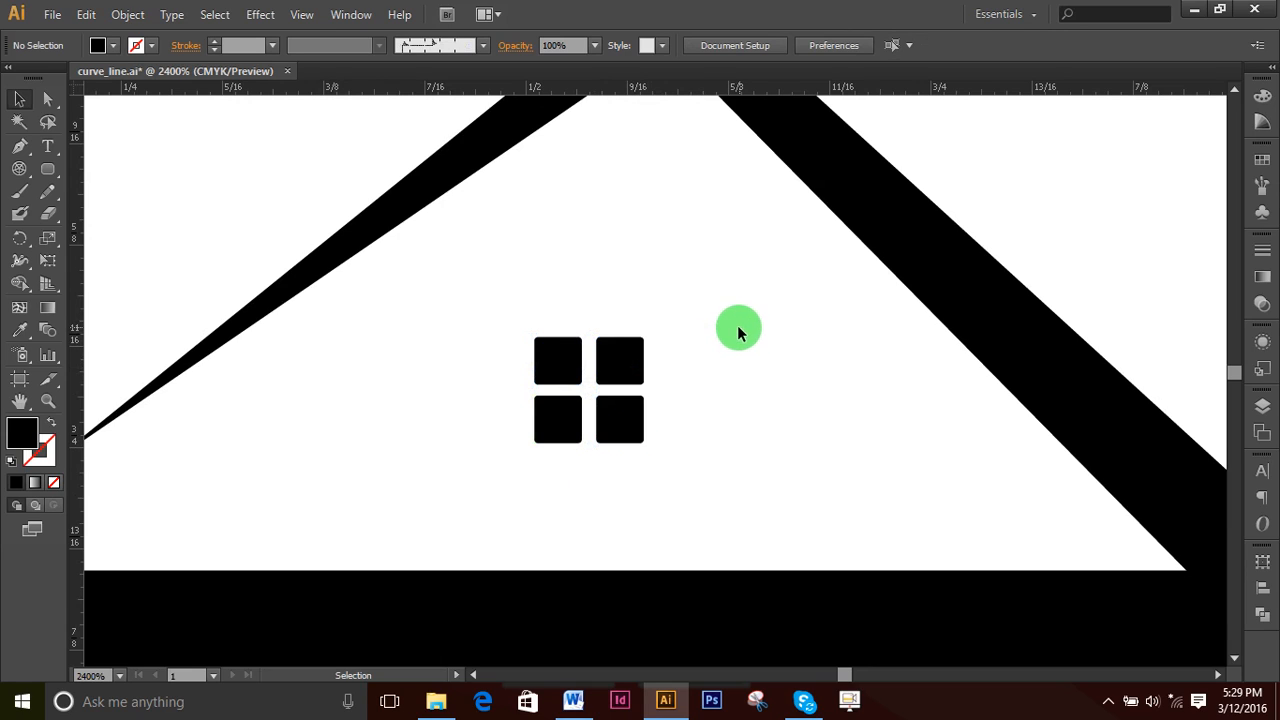
drag(520, 315, 634, 348)
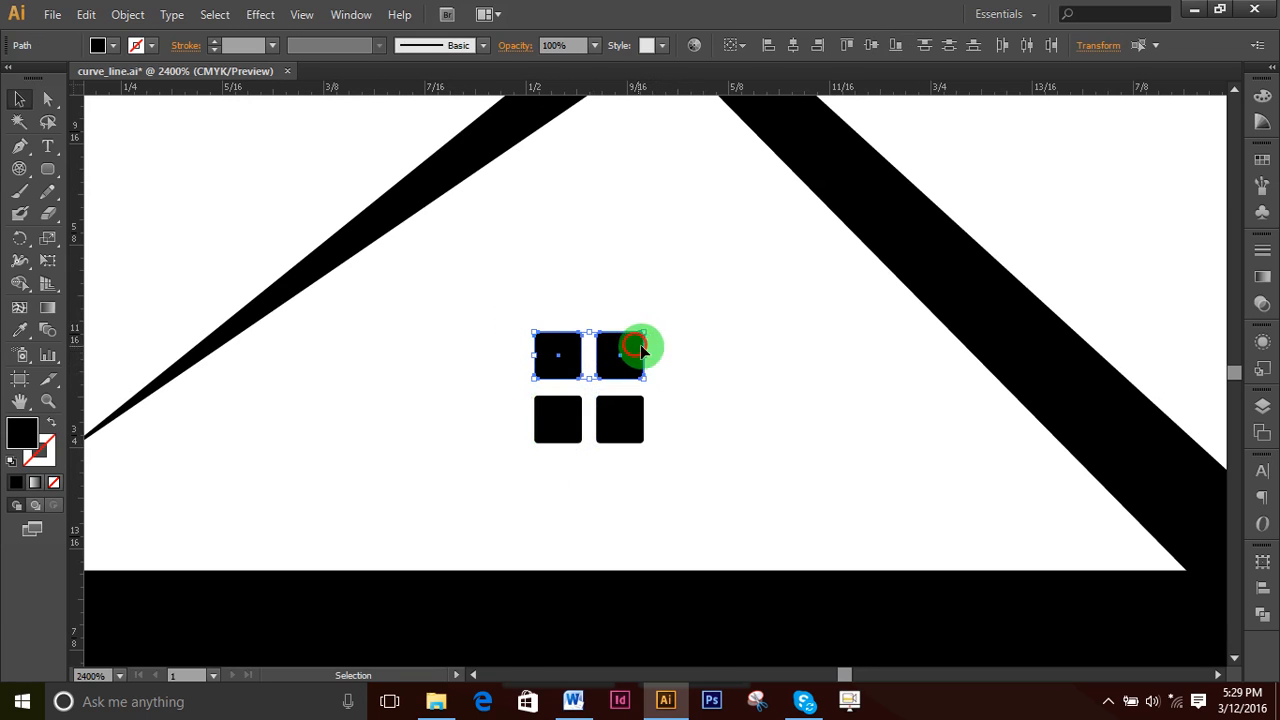
click(751, 361)
- Select all four window squares and nudge them slightly up and to the right to centre the window under the roof's peak
key(a)
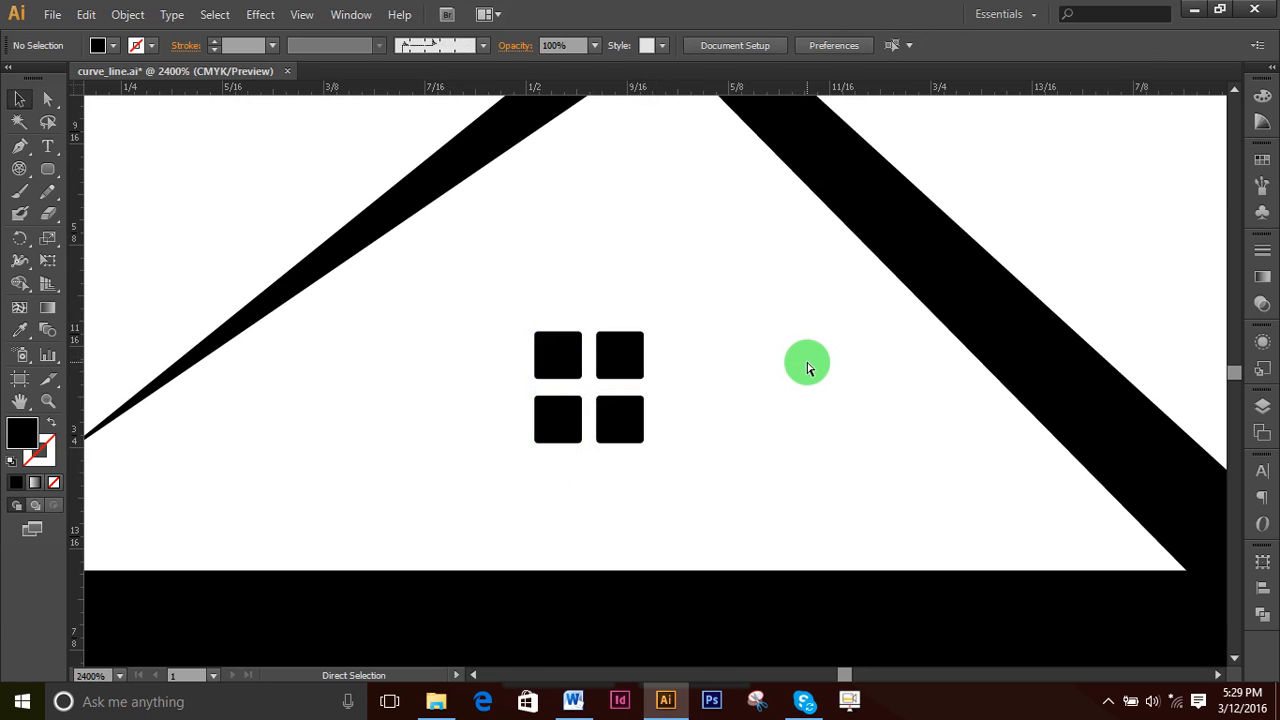
key(ctrl+0)
key(v)
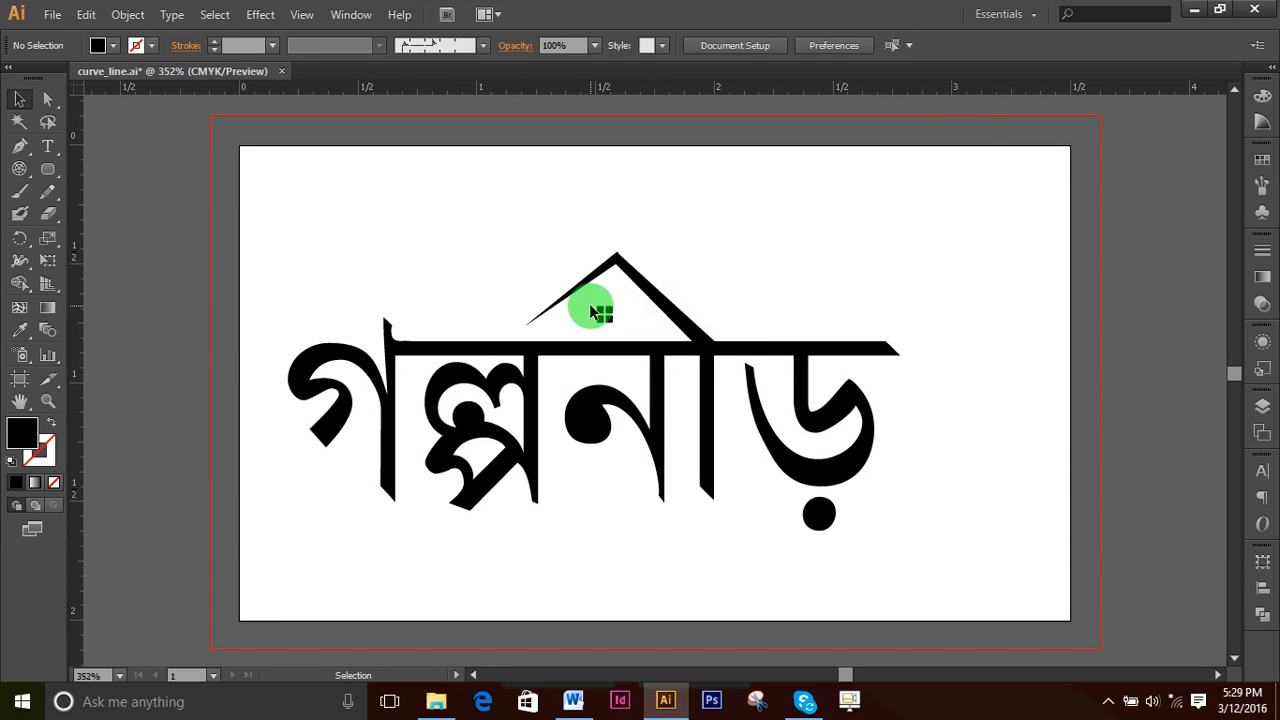
drag(588, 302, 627, 328)
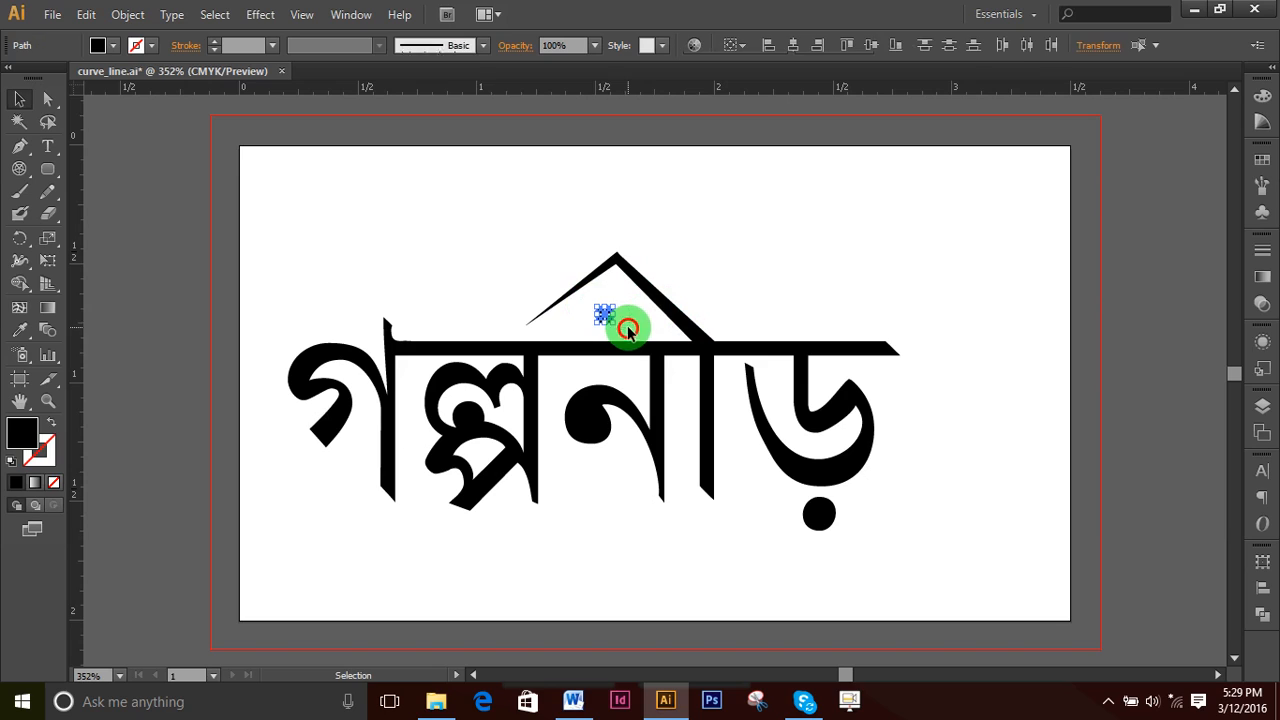
key(Up)
key(Up)
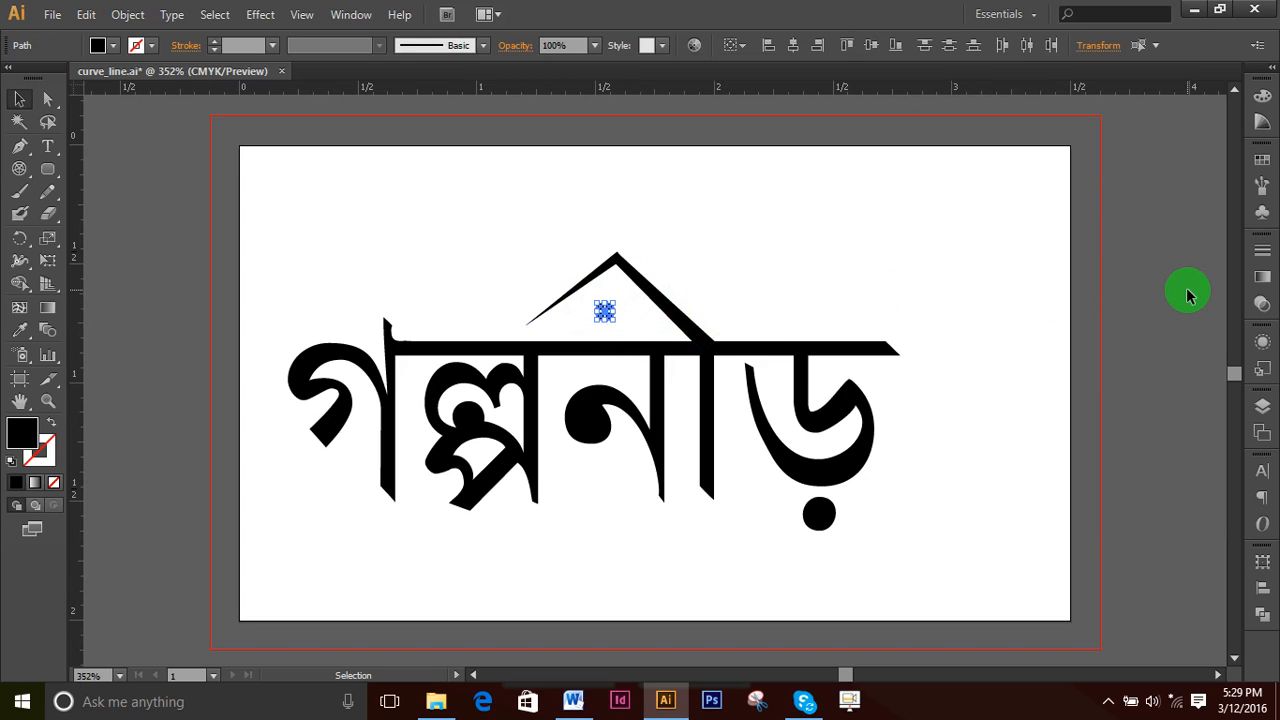
key(Right)
key(Down)
key(Right)
click(955, 268)
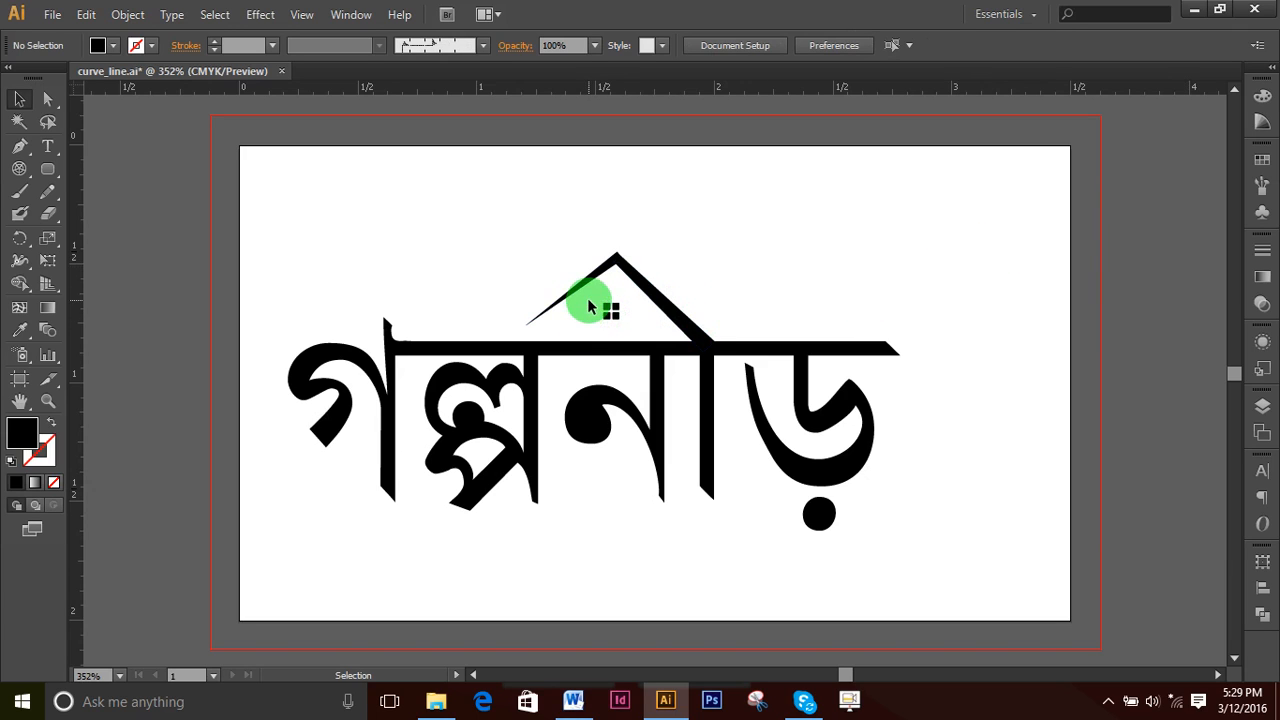
drag(589, 301, 641, 330)
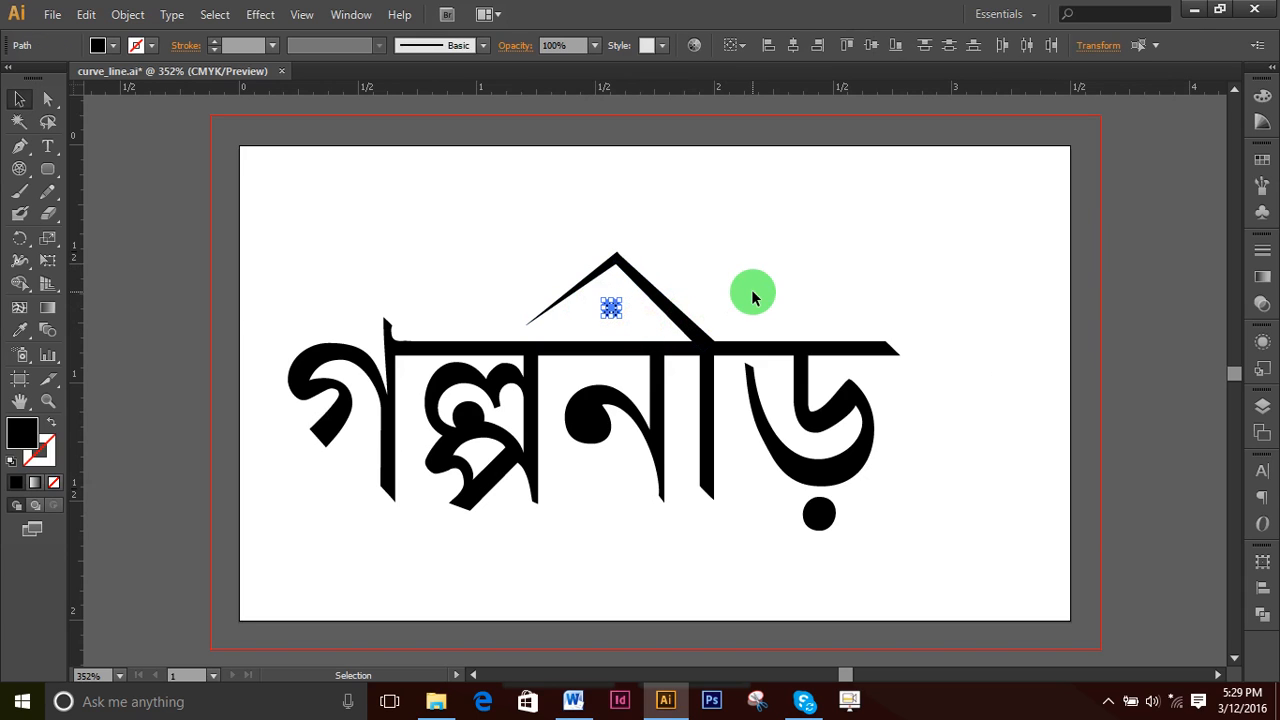
key(Right)
key(Down)
click(766, 285)
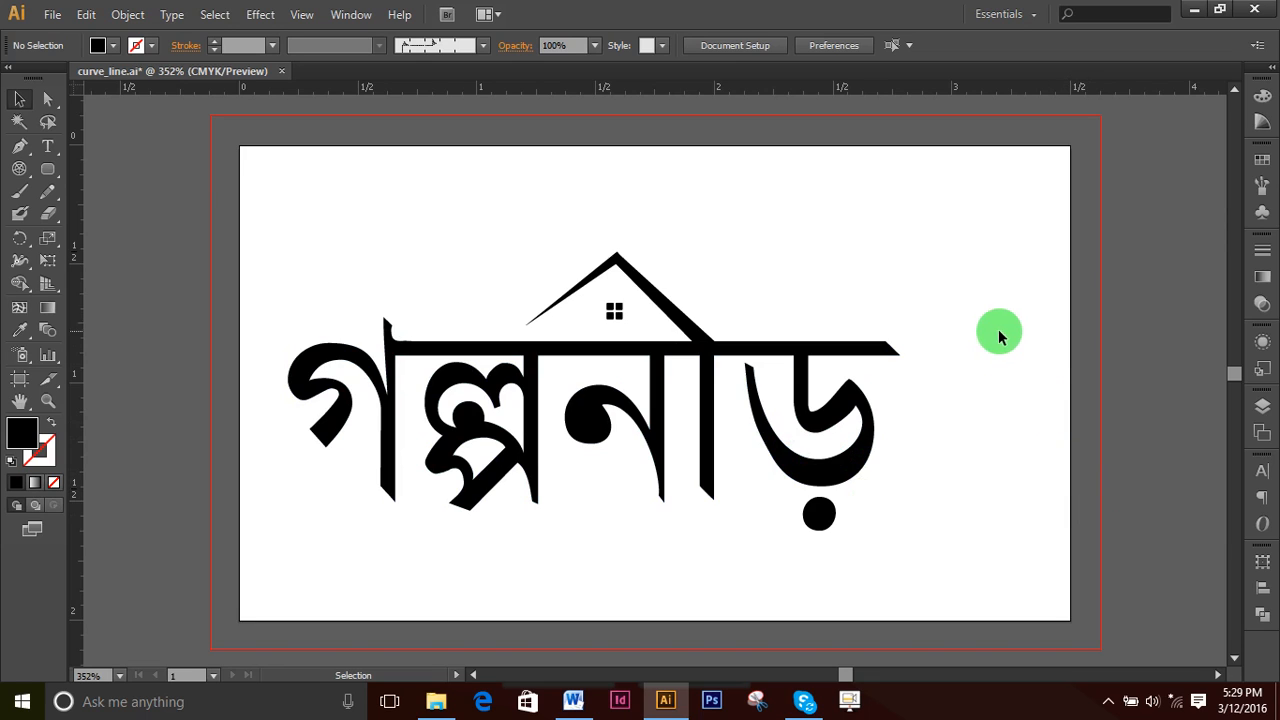
- Draw a smaller two-segment roof path with the Pen tool off the left slope, peaking at about X 1.39 in, Y 0.45 in, and adjust its lower end
click(20, 146)
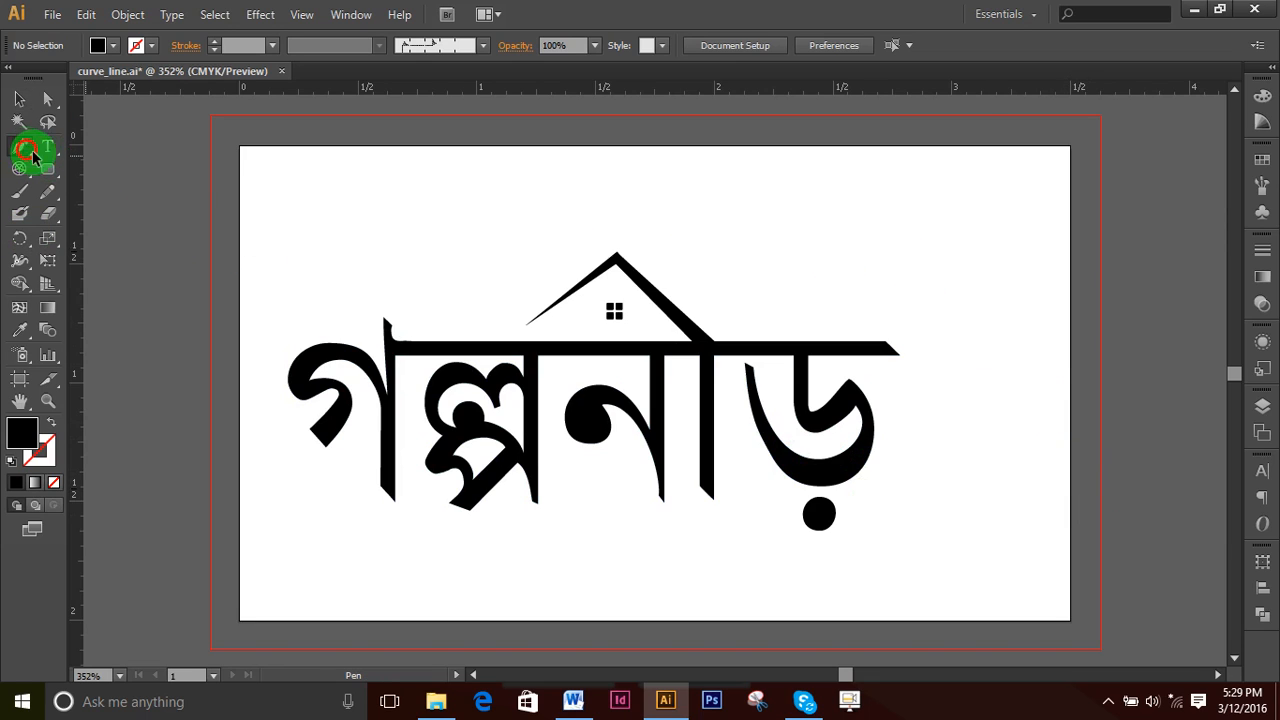
click(600, 276)
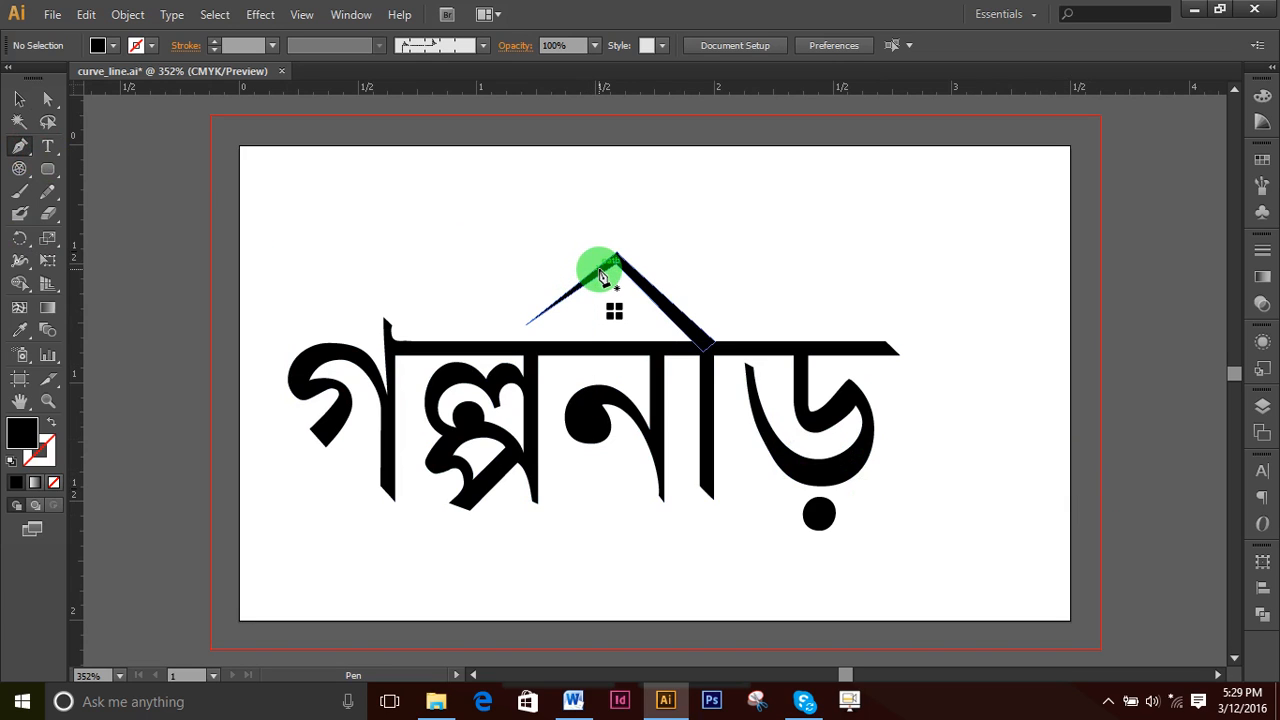
drag(600, 272, 572, 258)
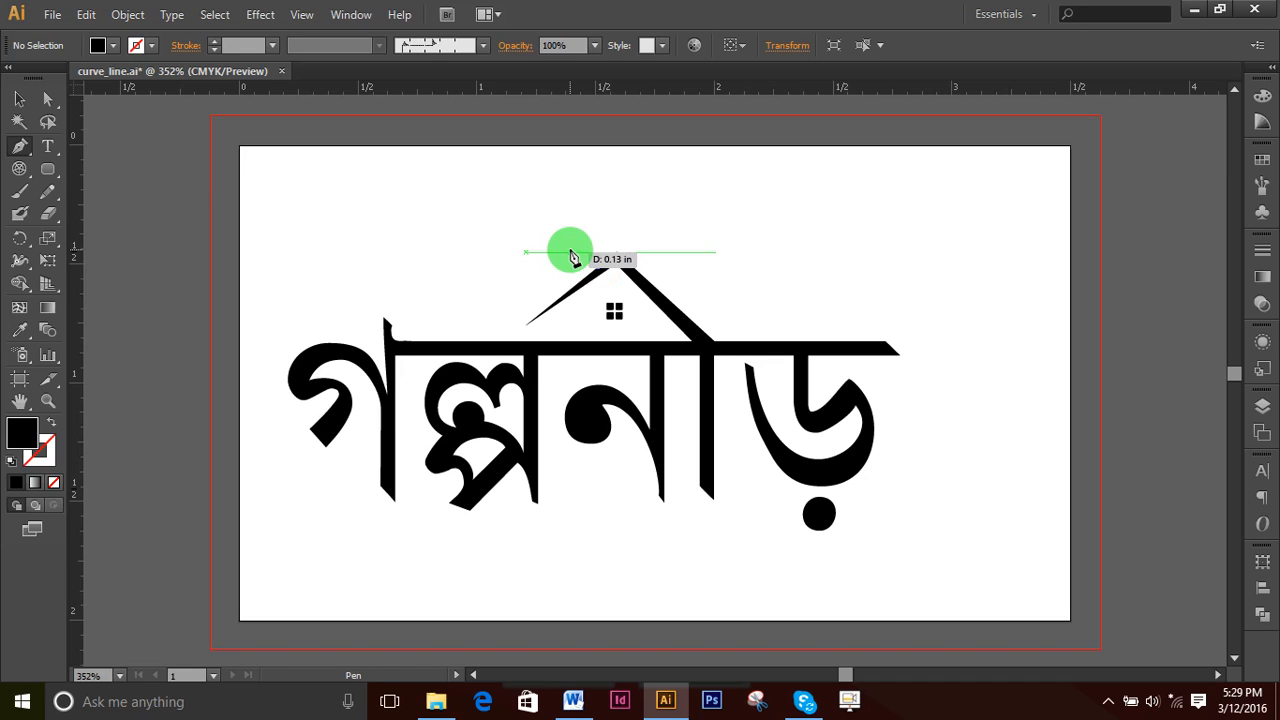
click(570, 252)
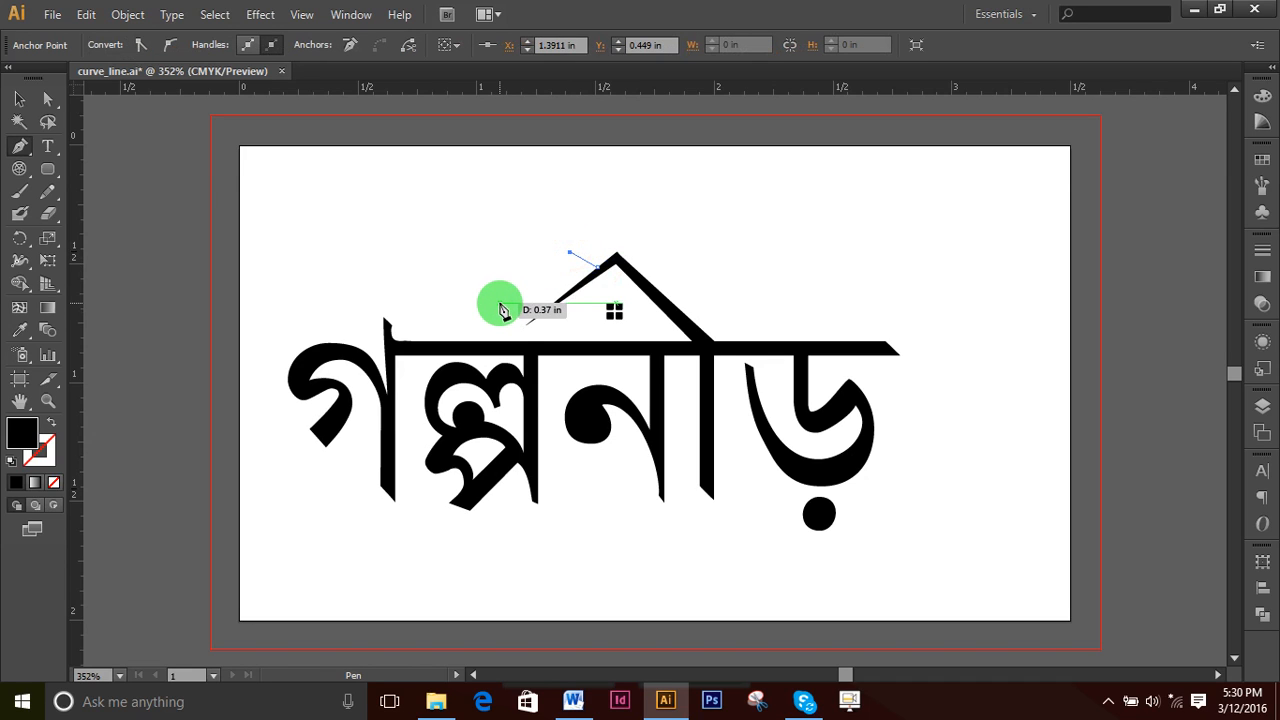
click(501, 304)
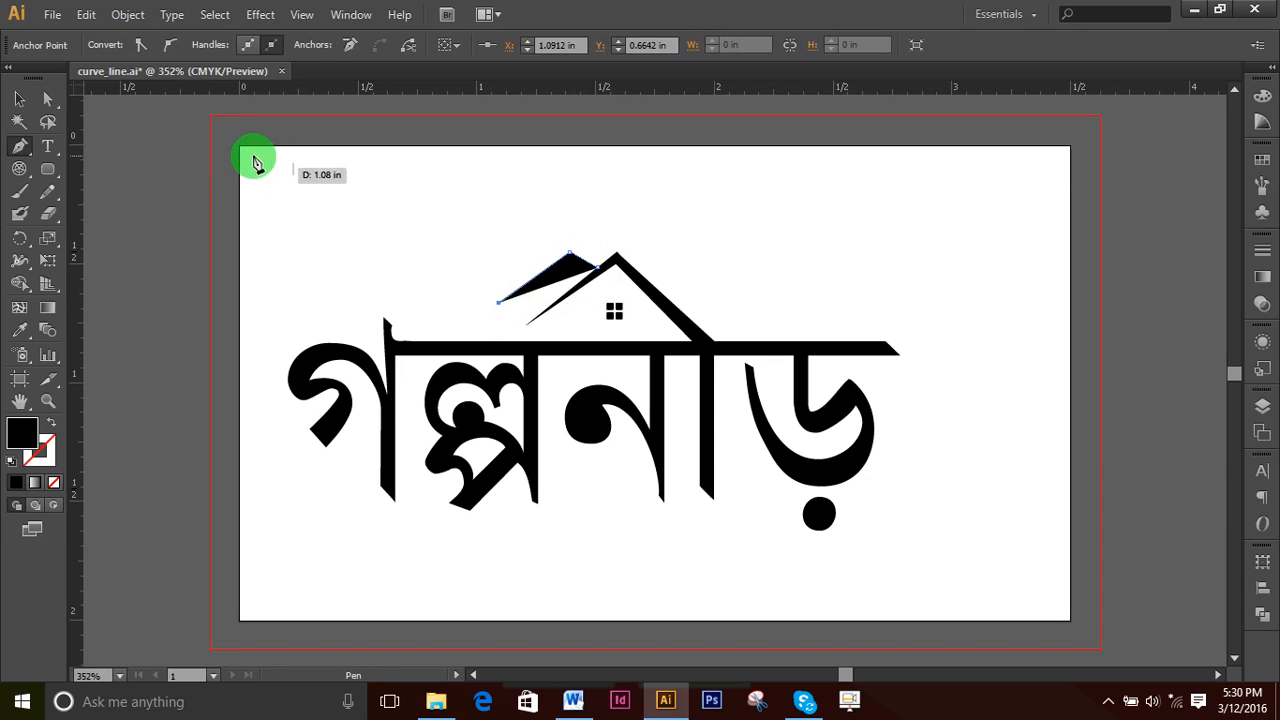
click(47, 98)
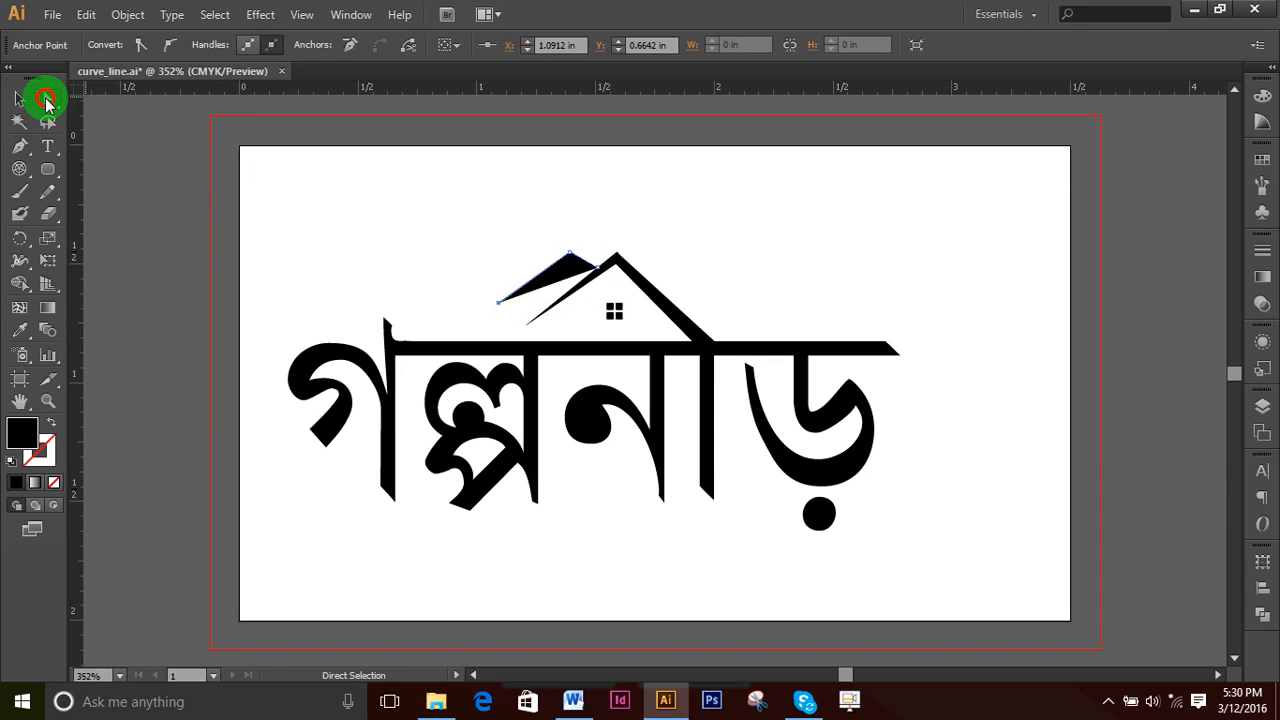
click(502, 307)
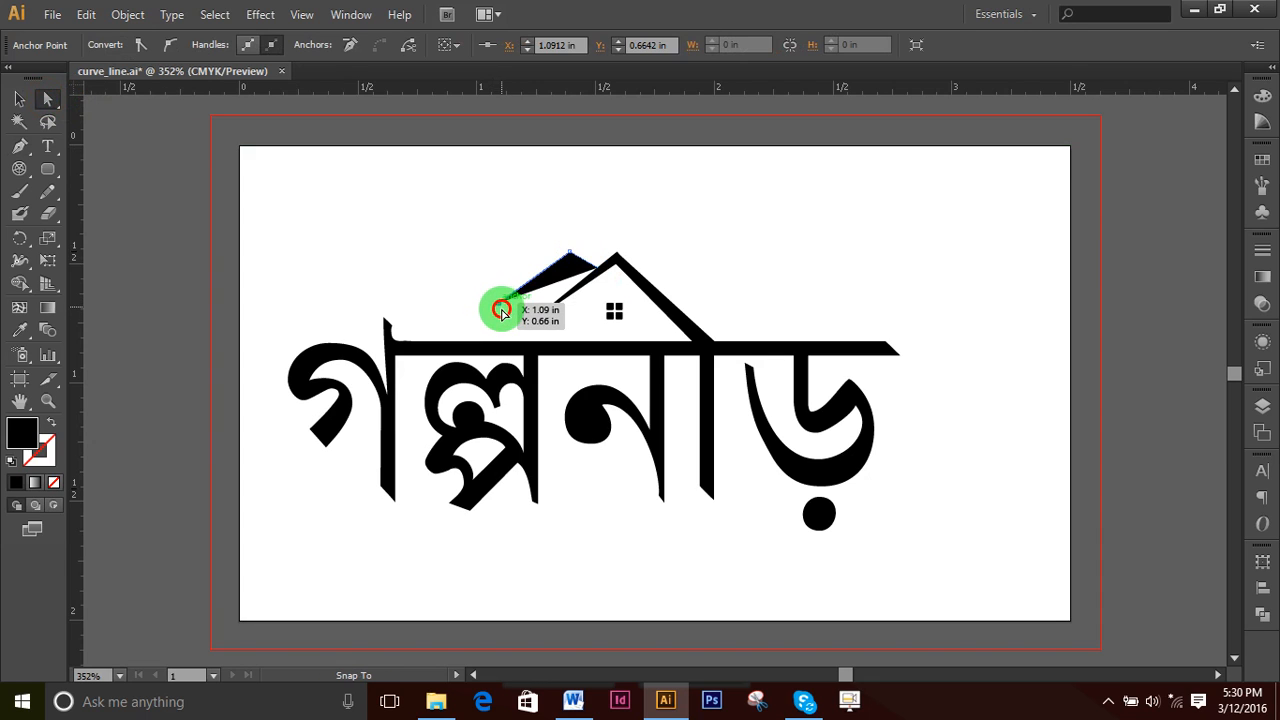
click(471, 269)
drag(502, 303, 503, 304)
click(709, 210)
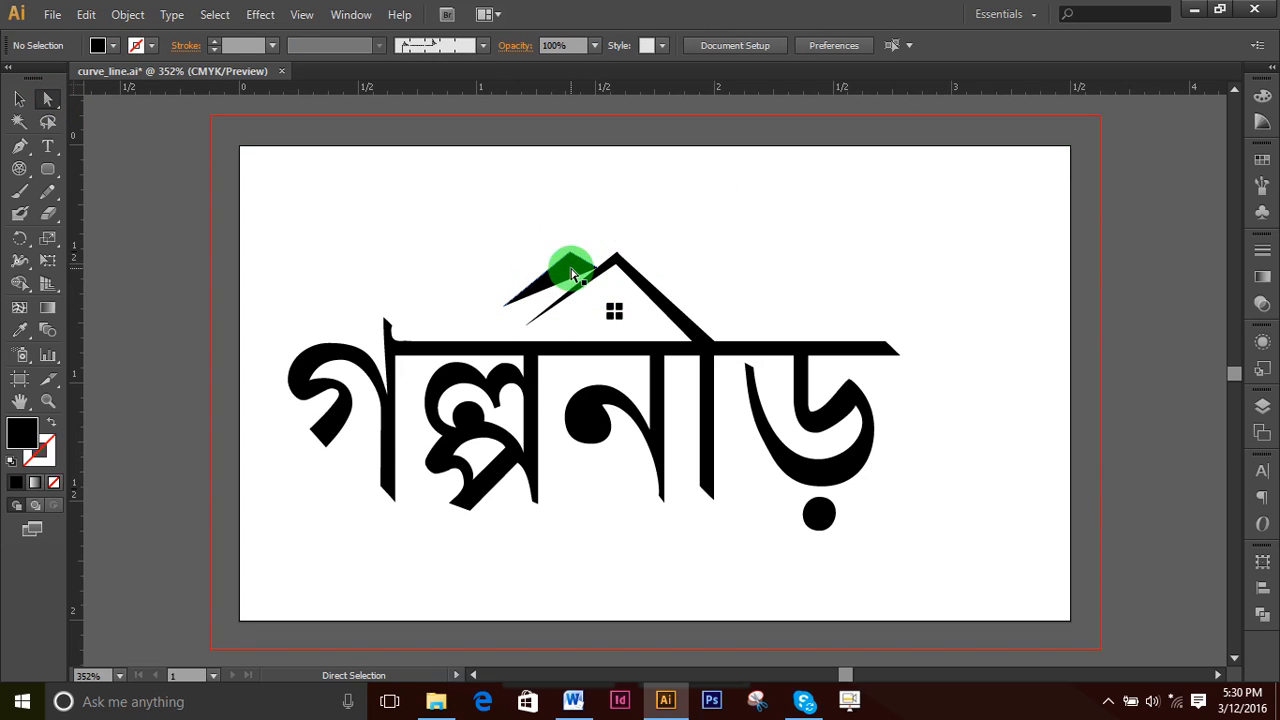
- Swap the small roof path's black fill for a 1 pt stroke, try the elliptical width profile, and apply the triangular tapered one
click(572, 274)
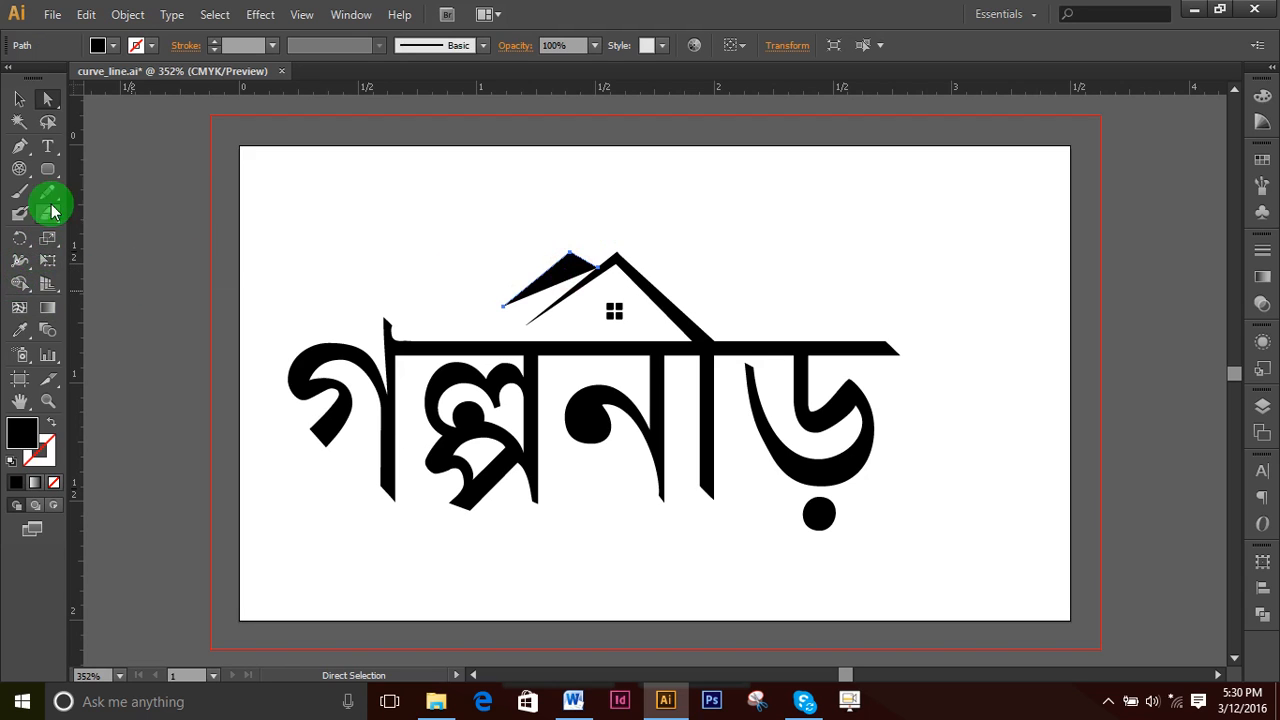
click(51, 423)
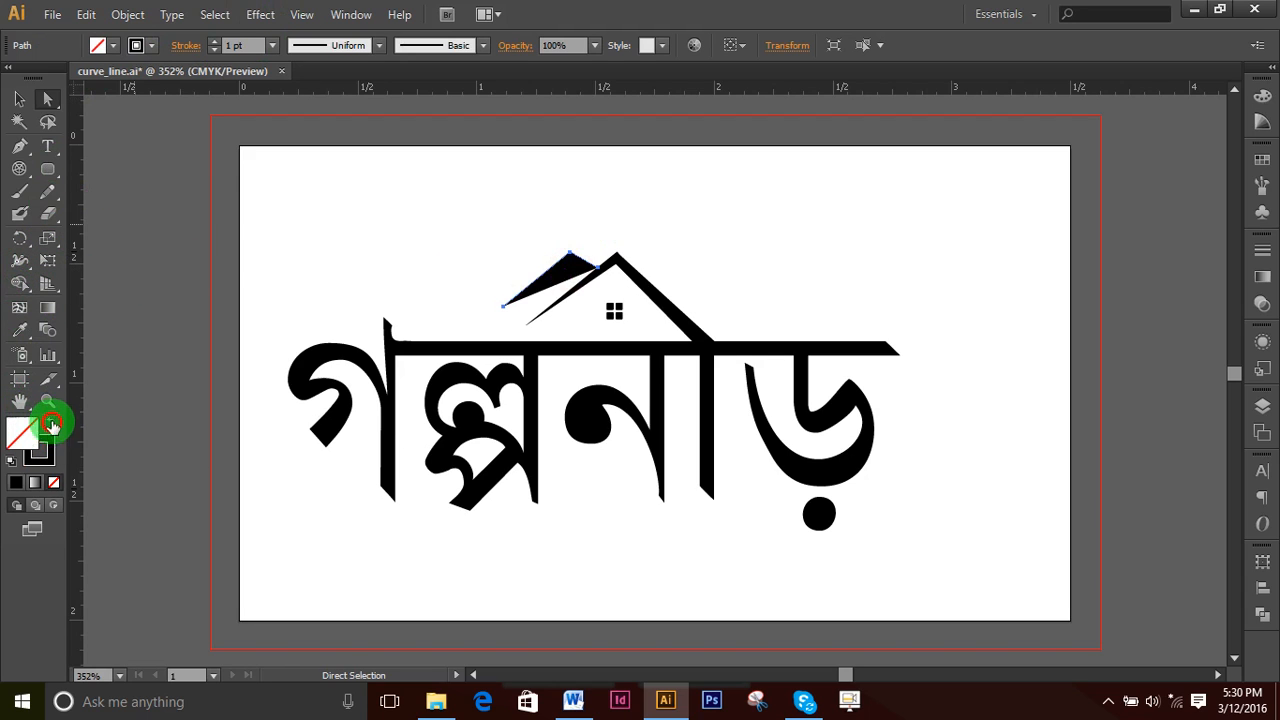
click(381, 47)
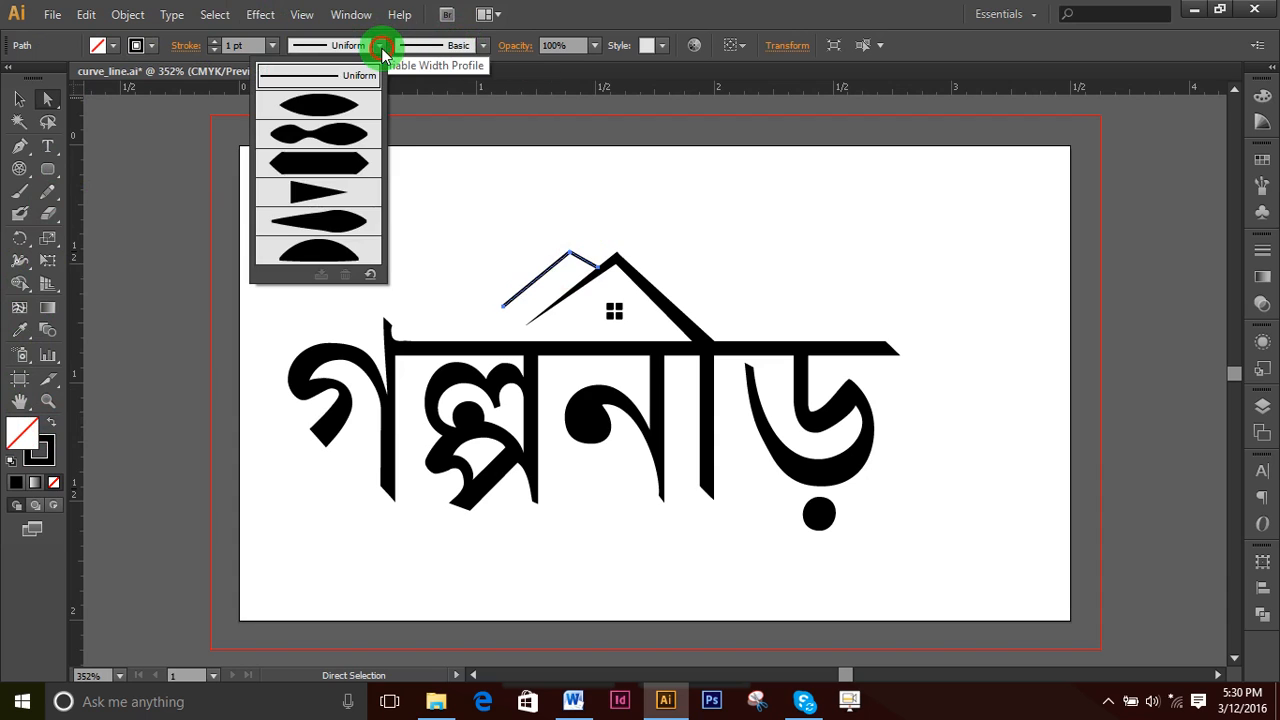
click(344, 120)
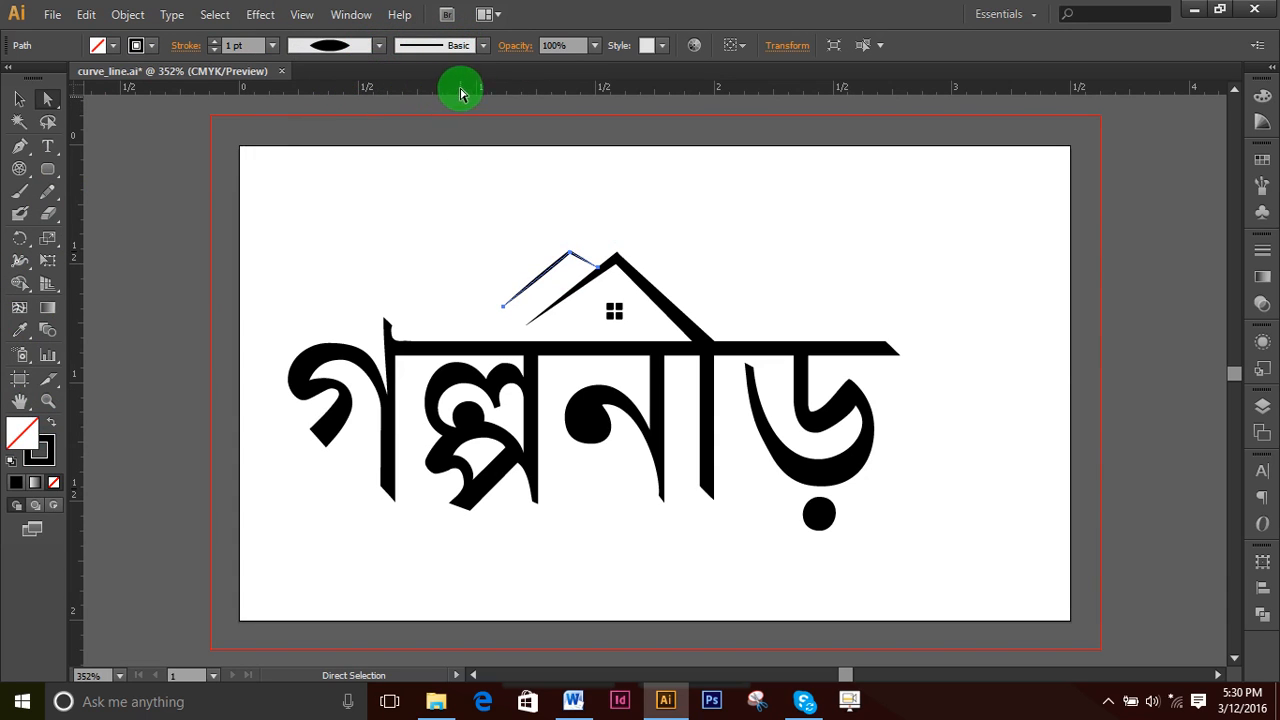
click(380, 47)
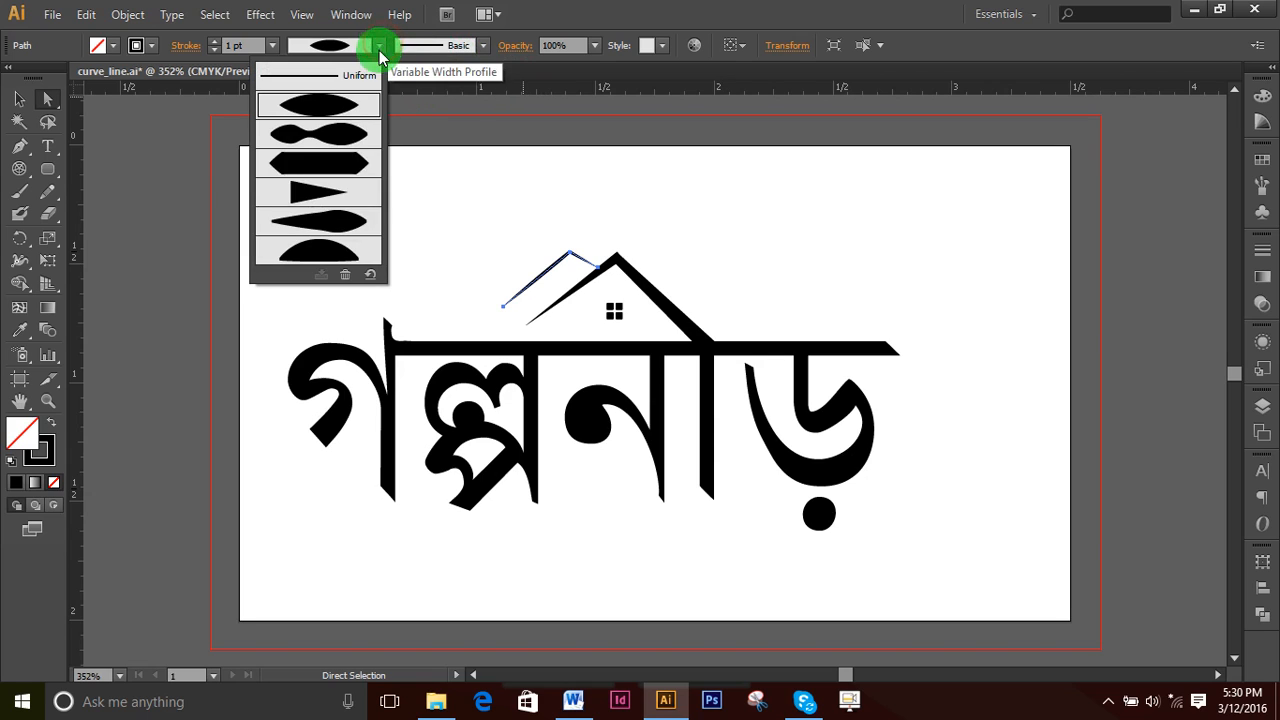
click(332, 196)
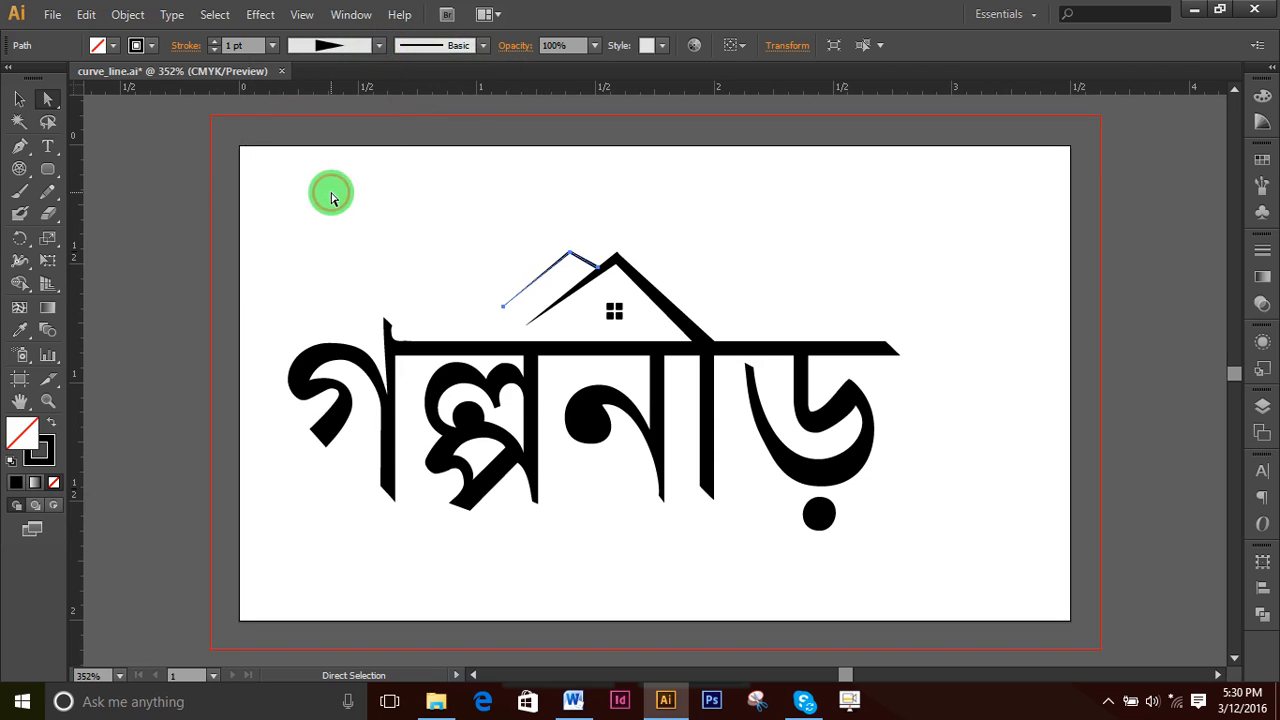
click(842, 256)
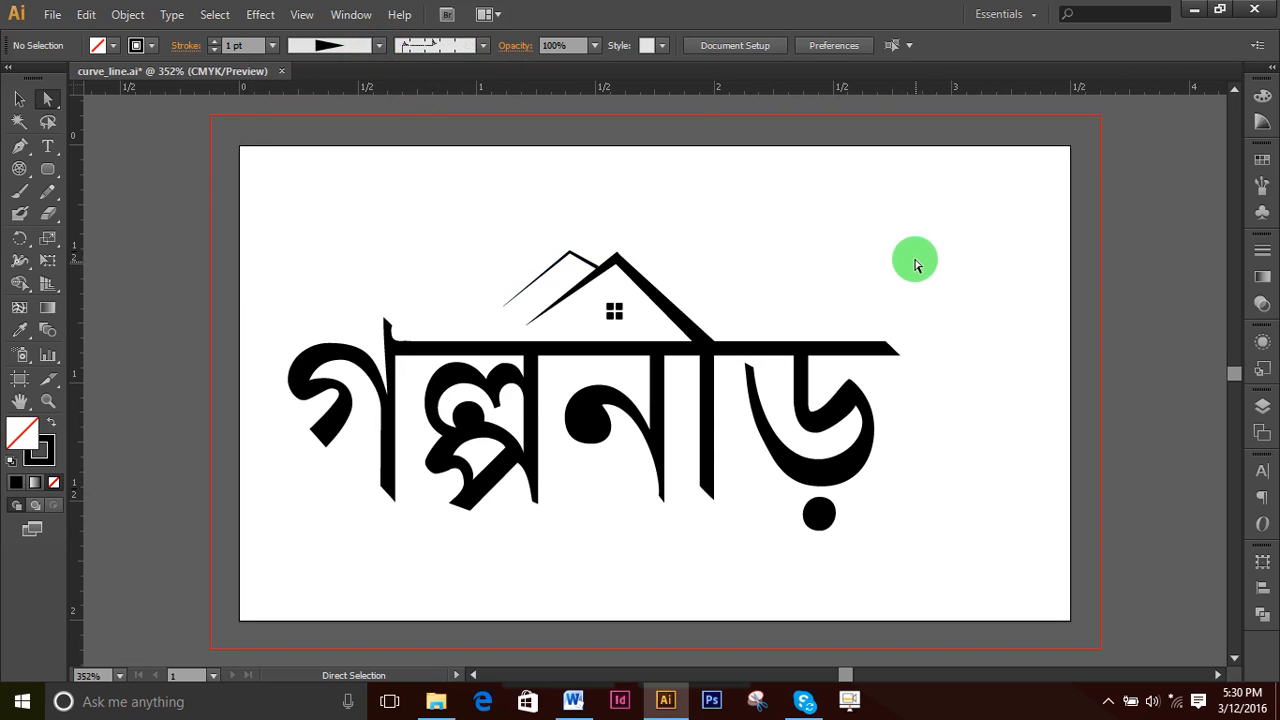
- Delete the small second roof line beside the main roof's left slope
drag(590, 236, 547, 266)
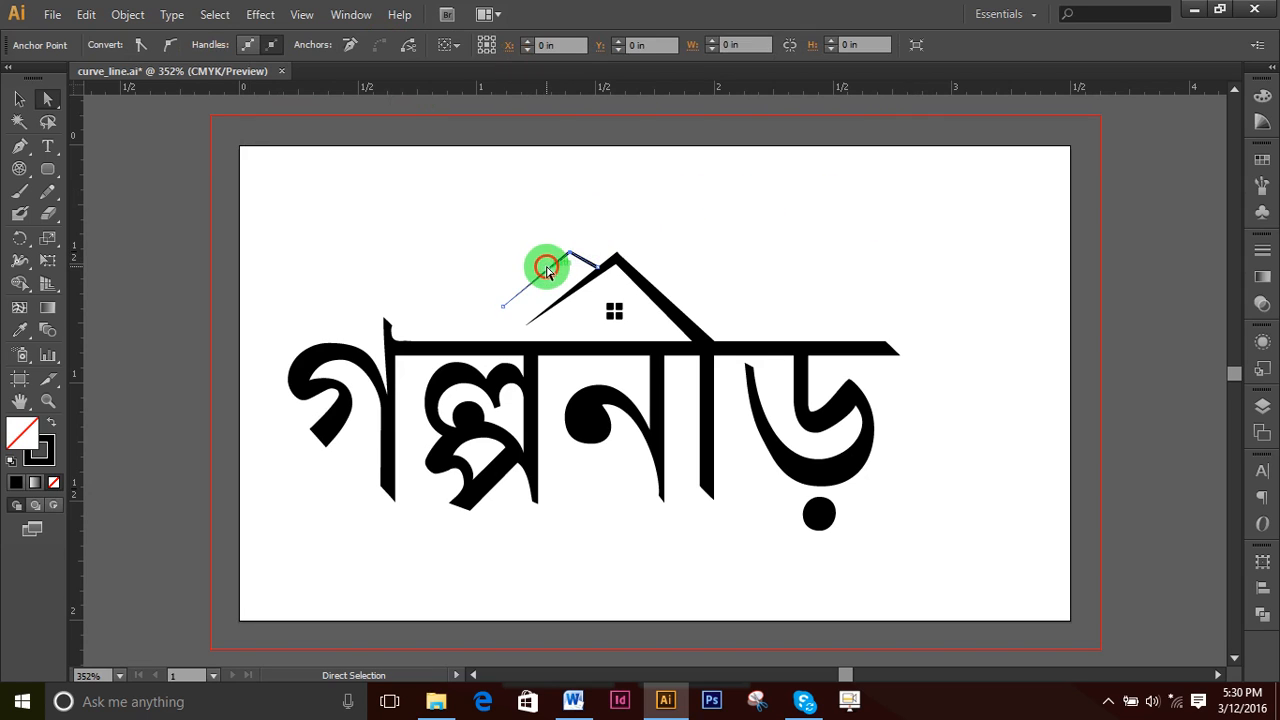
key(Delete)
key(Delete)
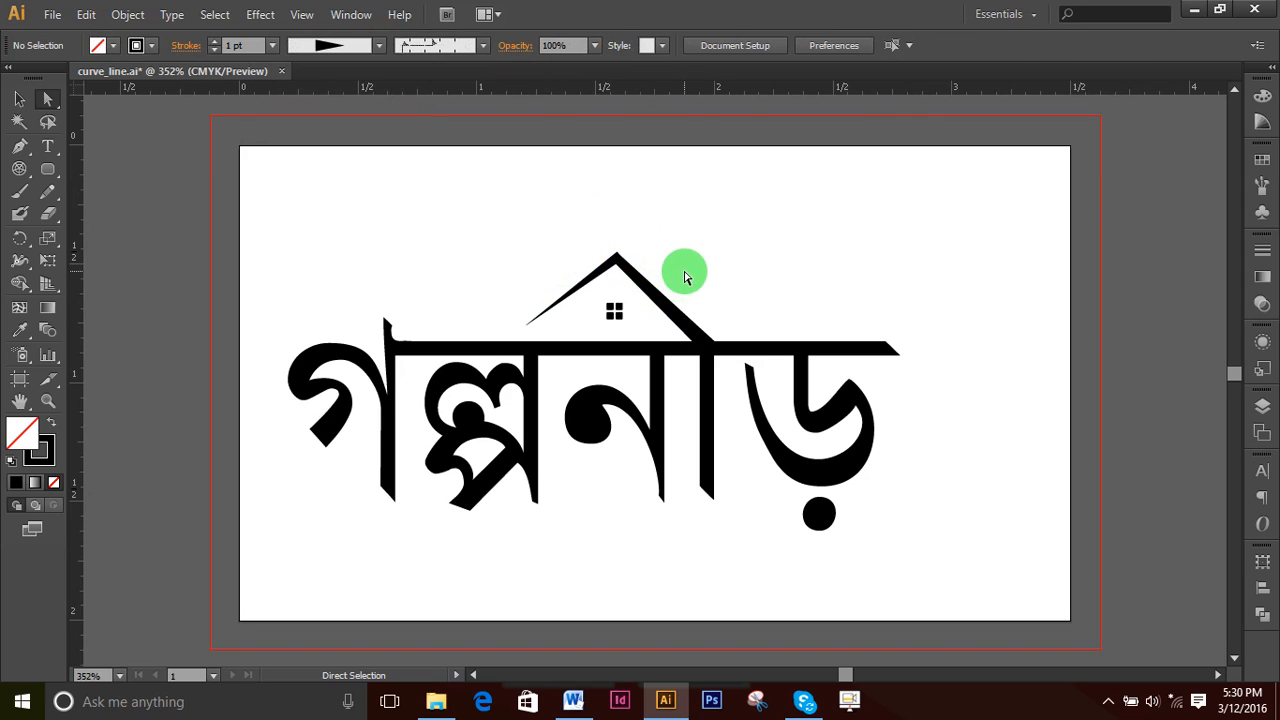
click(874, 272)
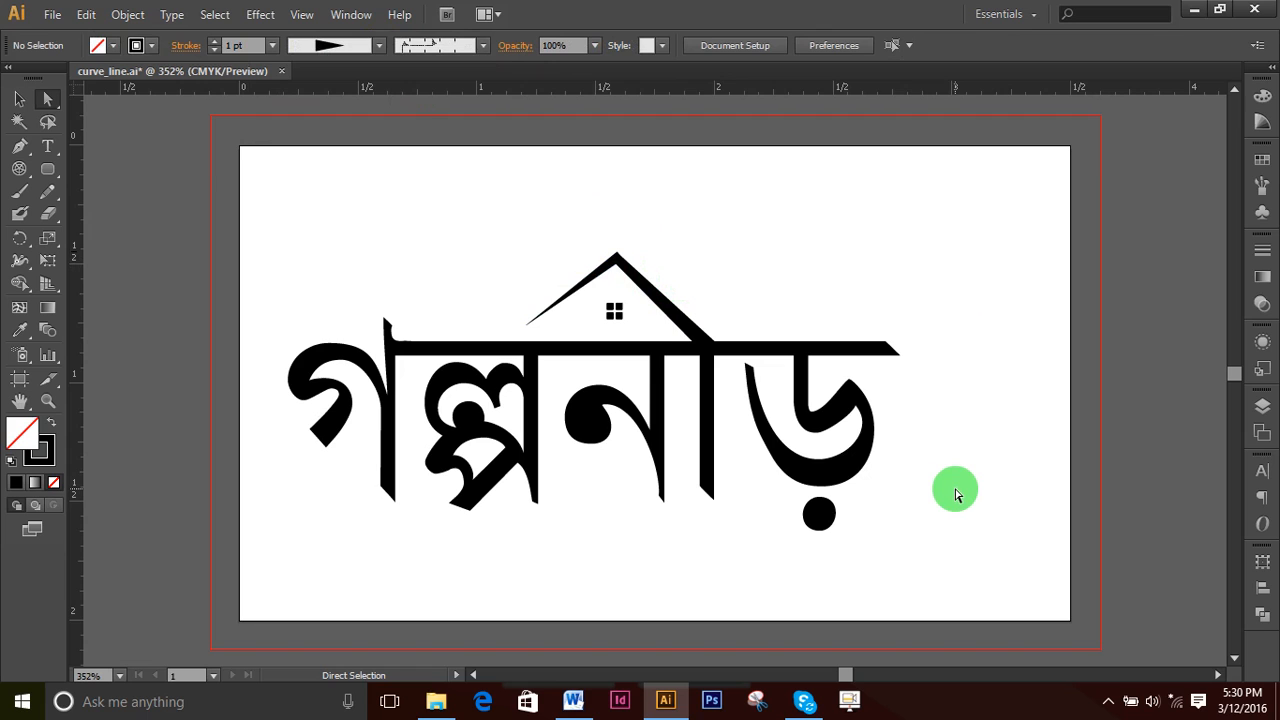
key(ctrl+minus)
key(ctrl+minus)
key(ctrl+minus)
click(924, 421)
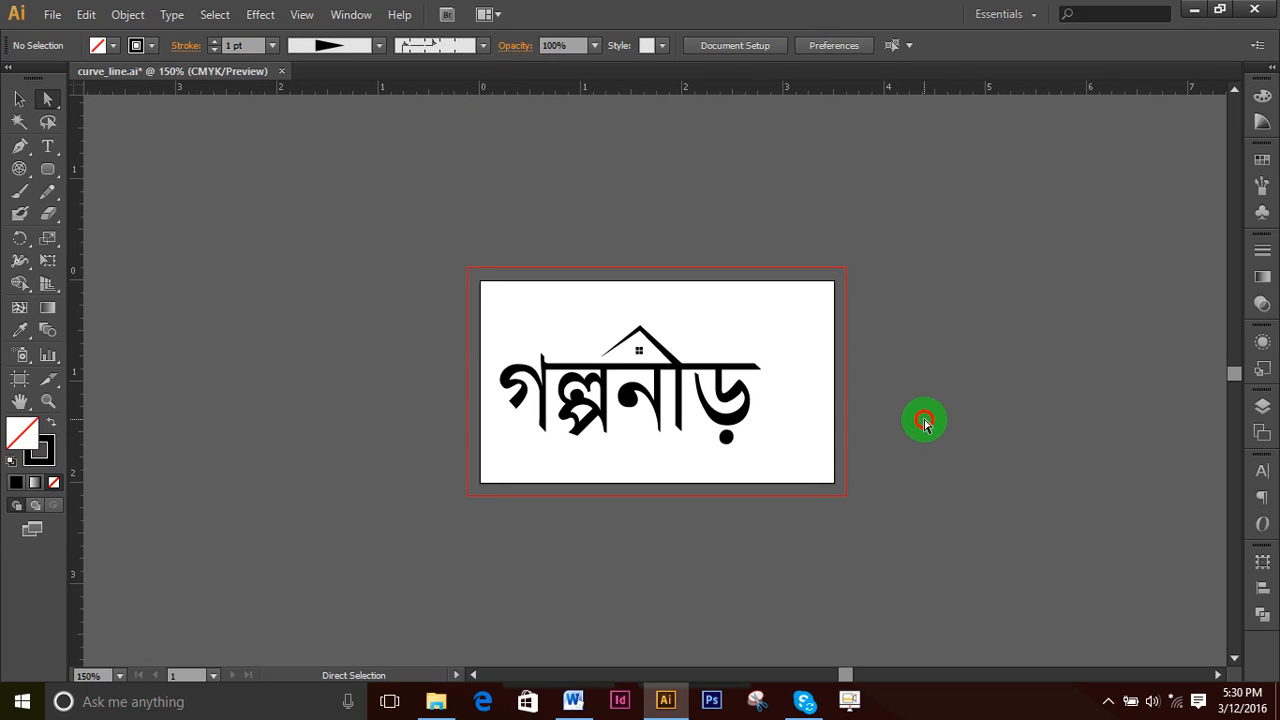
key(ctrl+space)
click(629, 403)
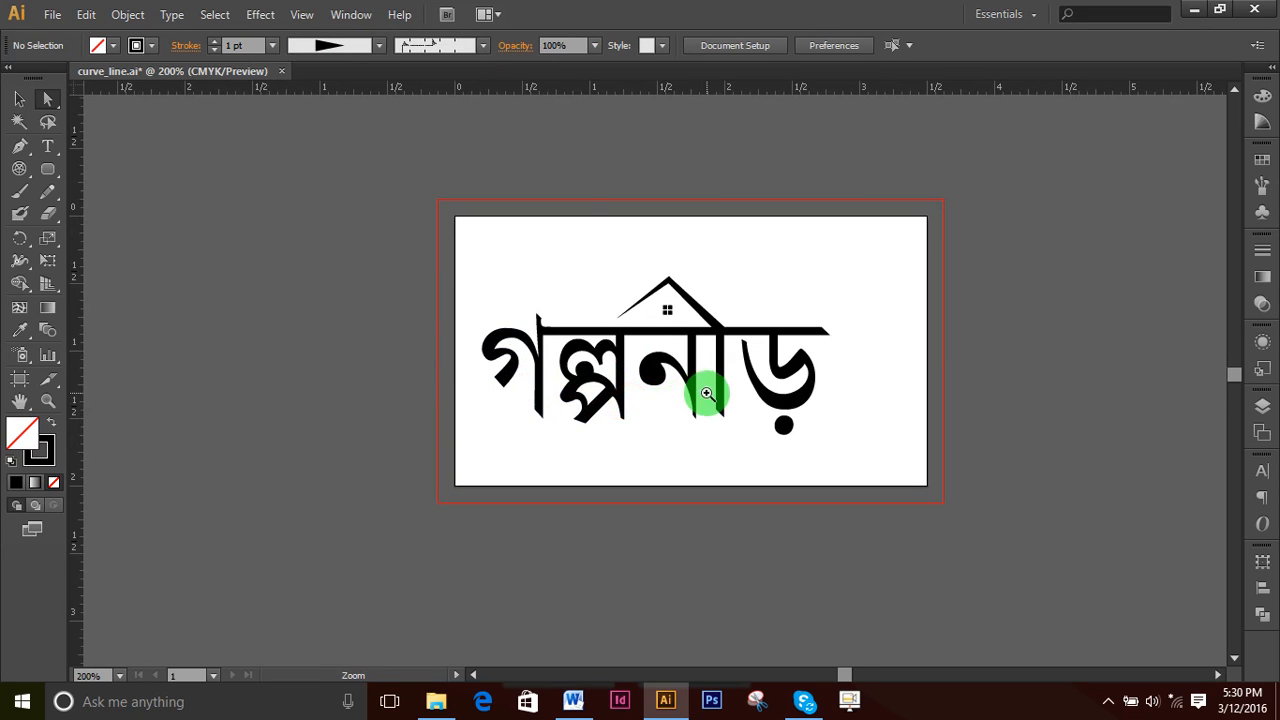
click(707, 393)
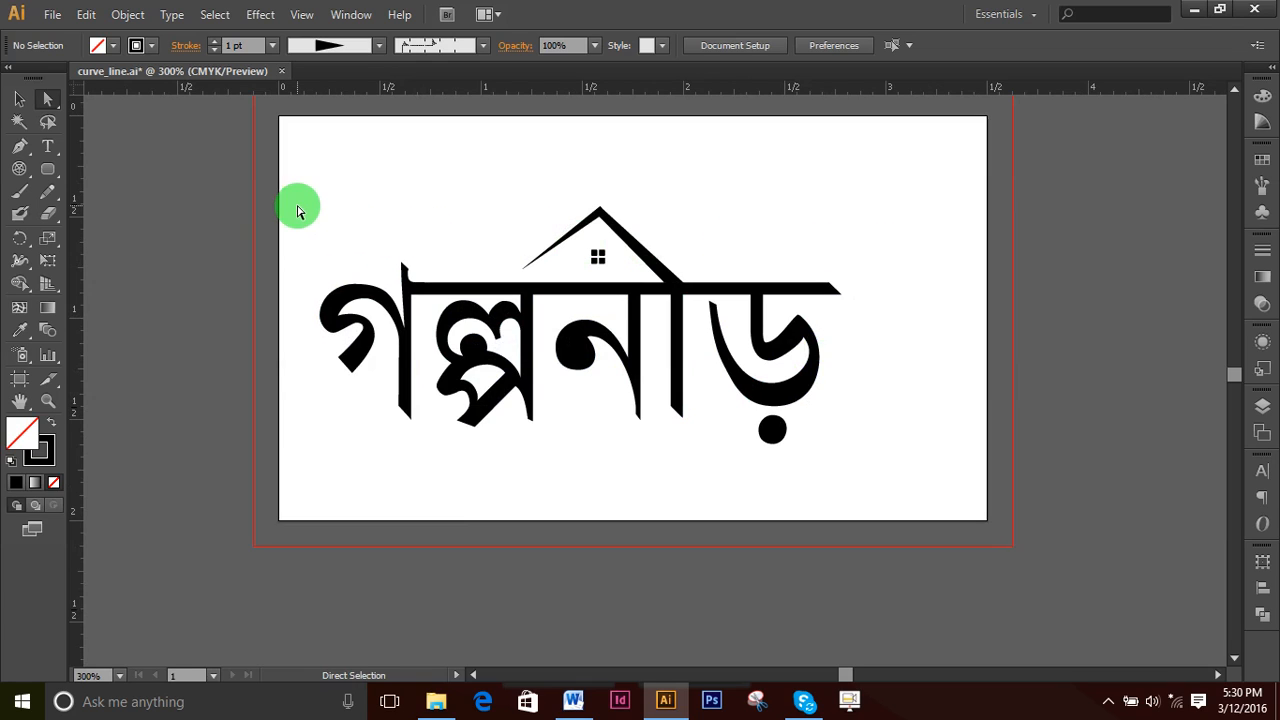
- Select the whole logotype, including the roof and window squares, and merge the overlapping shapes with Pathfinder Unite
drag(289, 171, 944, 464)
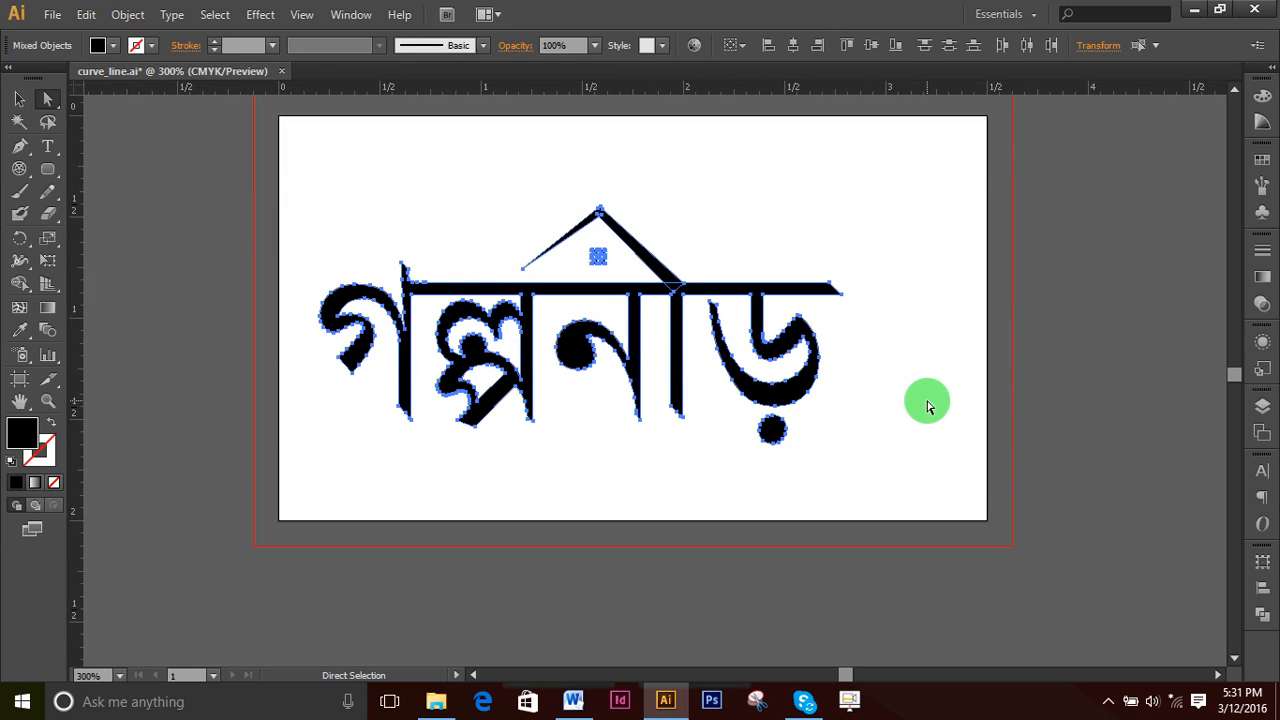
click(1262, 614)
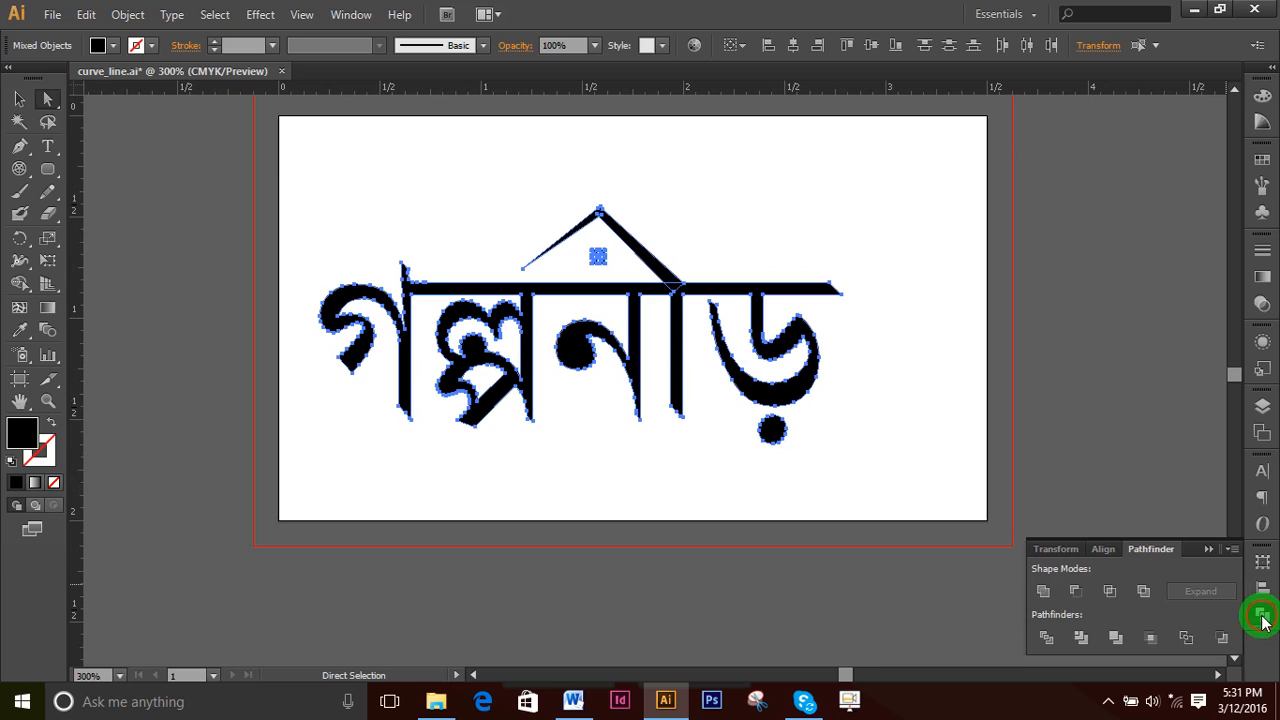
click(1043, 590)
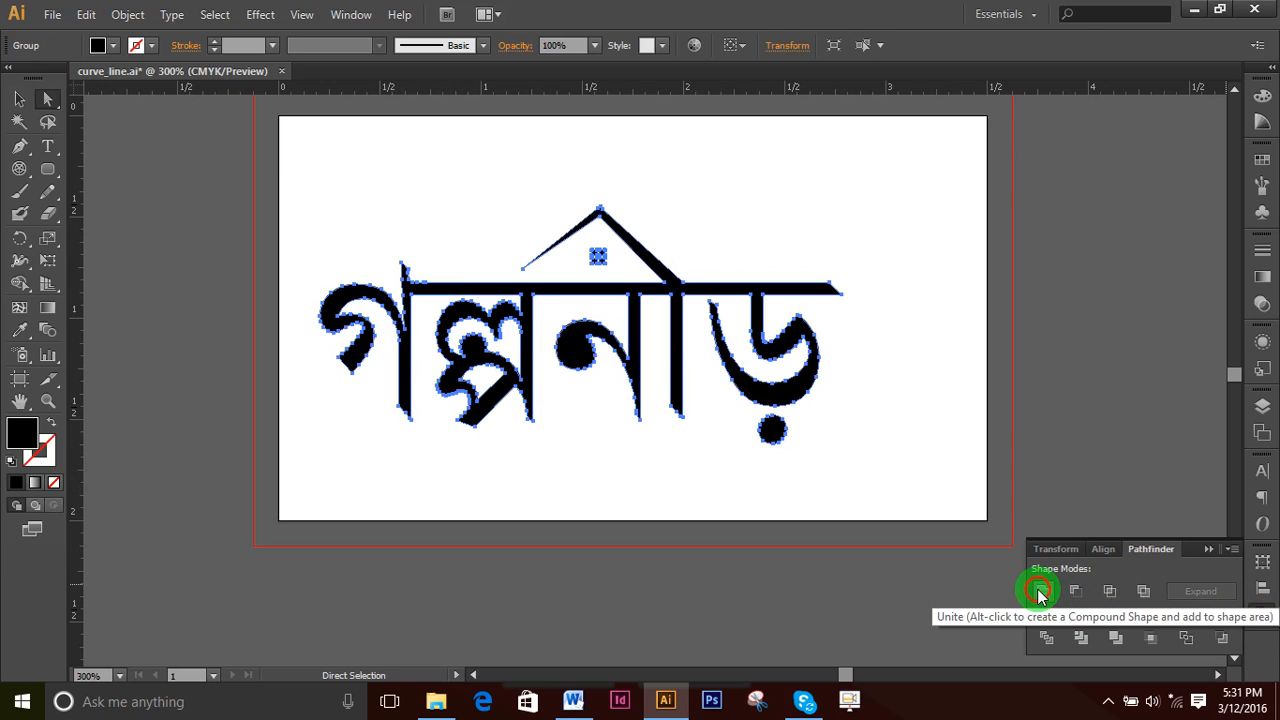
click(1208, 549)
click(967, 338)
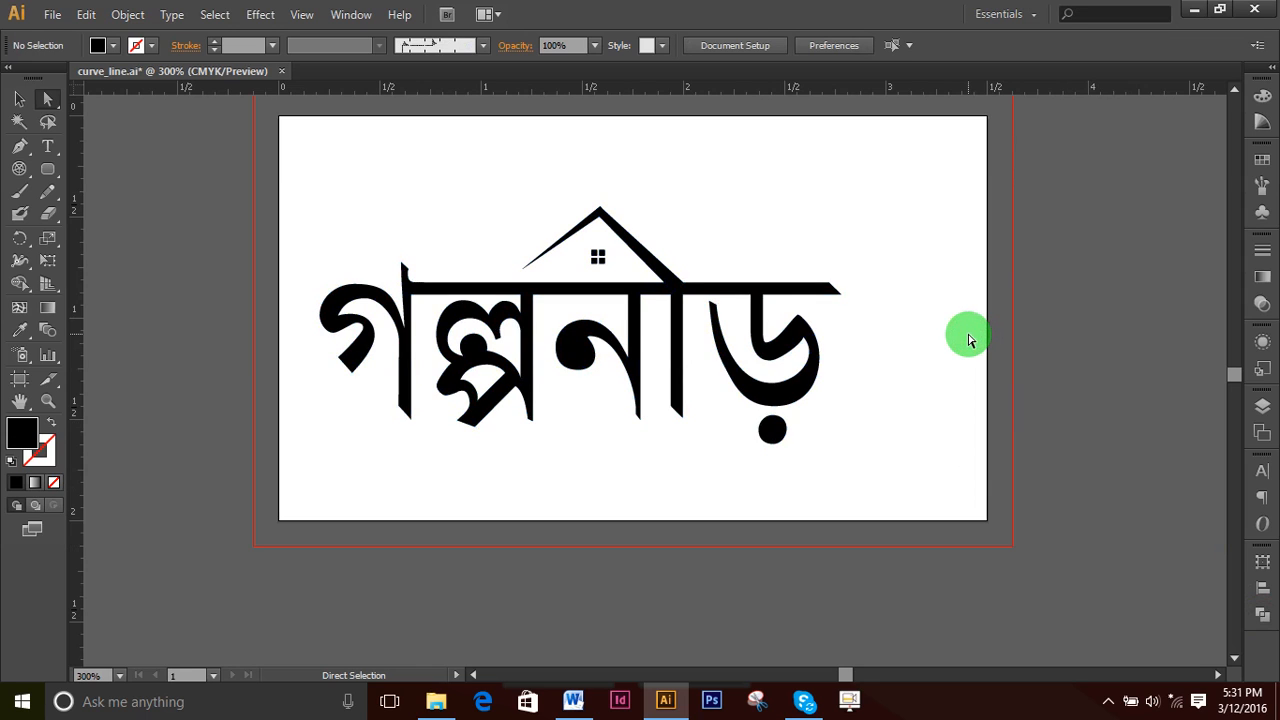
- Select the four window squares under the roof and enlarge them slightly about their centre
key(ctrl)
key(ctrl+minus)
key(ctrl+minus)
key(ctrl+minus)
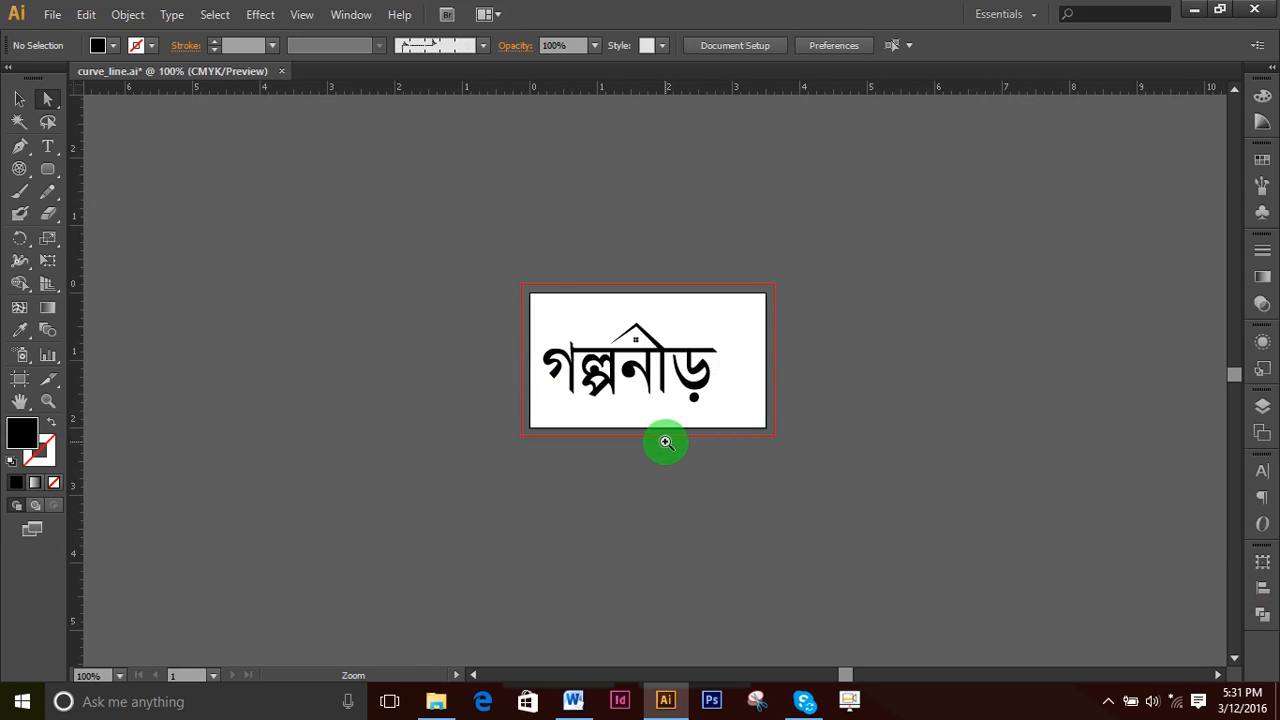
ctrl+click(672, 387)
ctrl+click(669, 384)
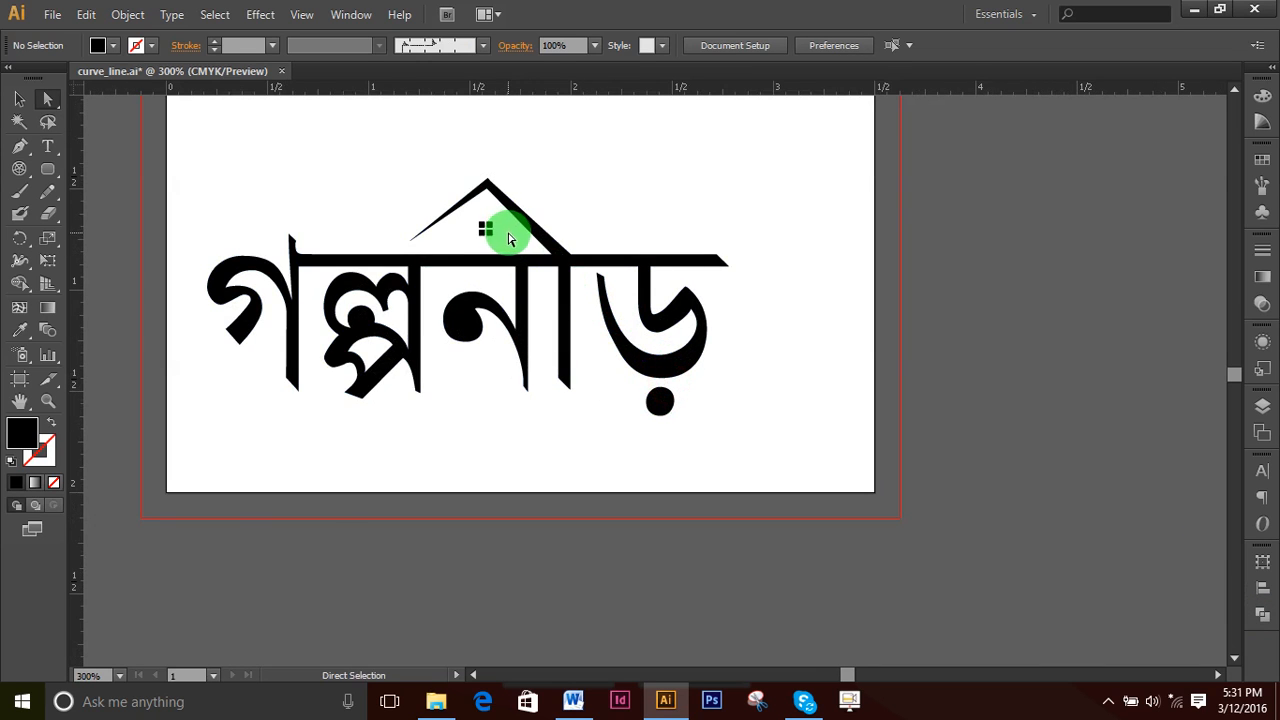
click(467, 217)
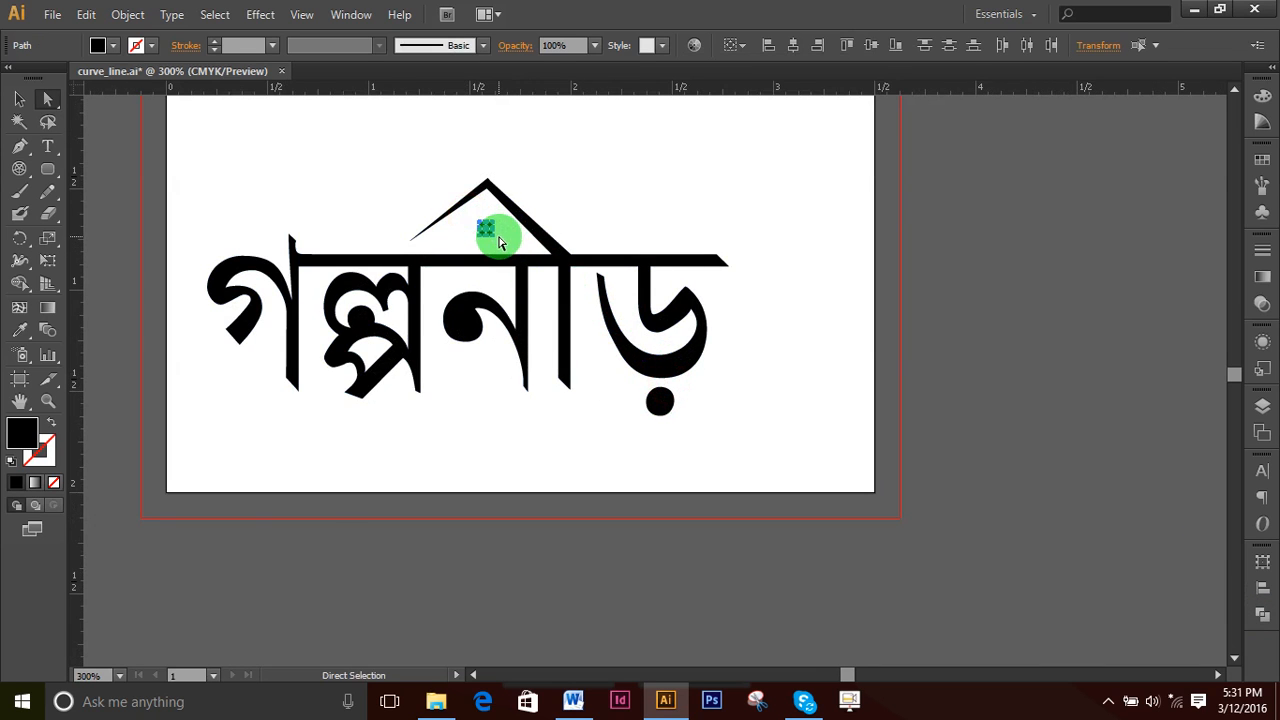
click(19, 99)
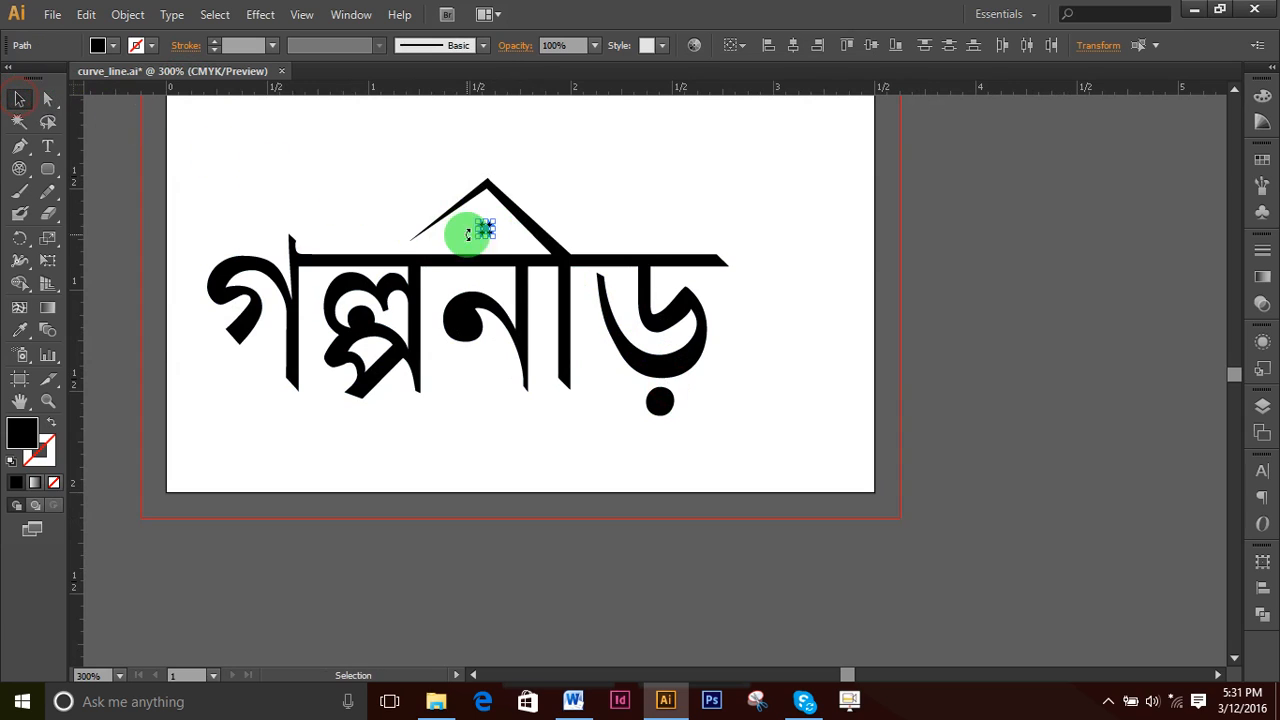
drag(487, 231, 500, 238)
click(824, 232)
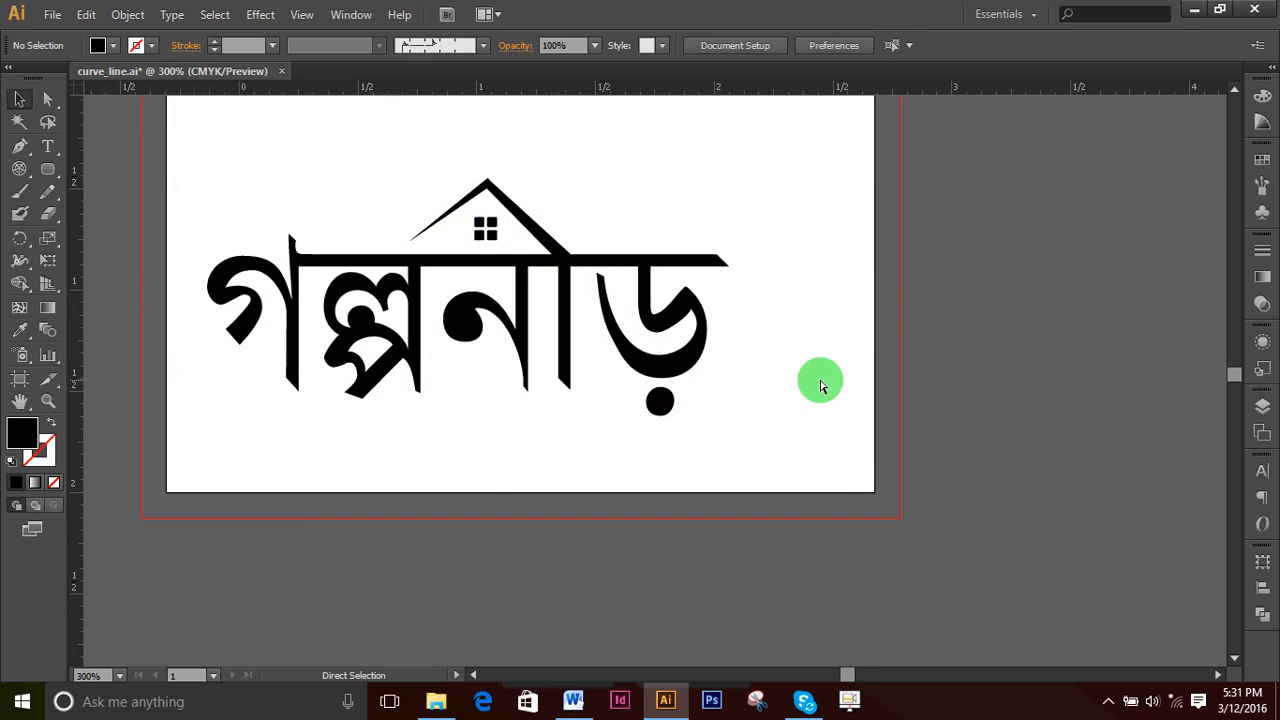
key(ctrl+0)
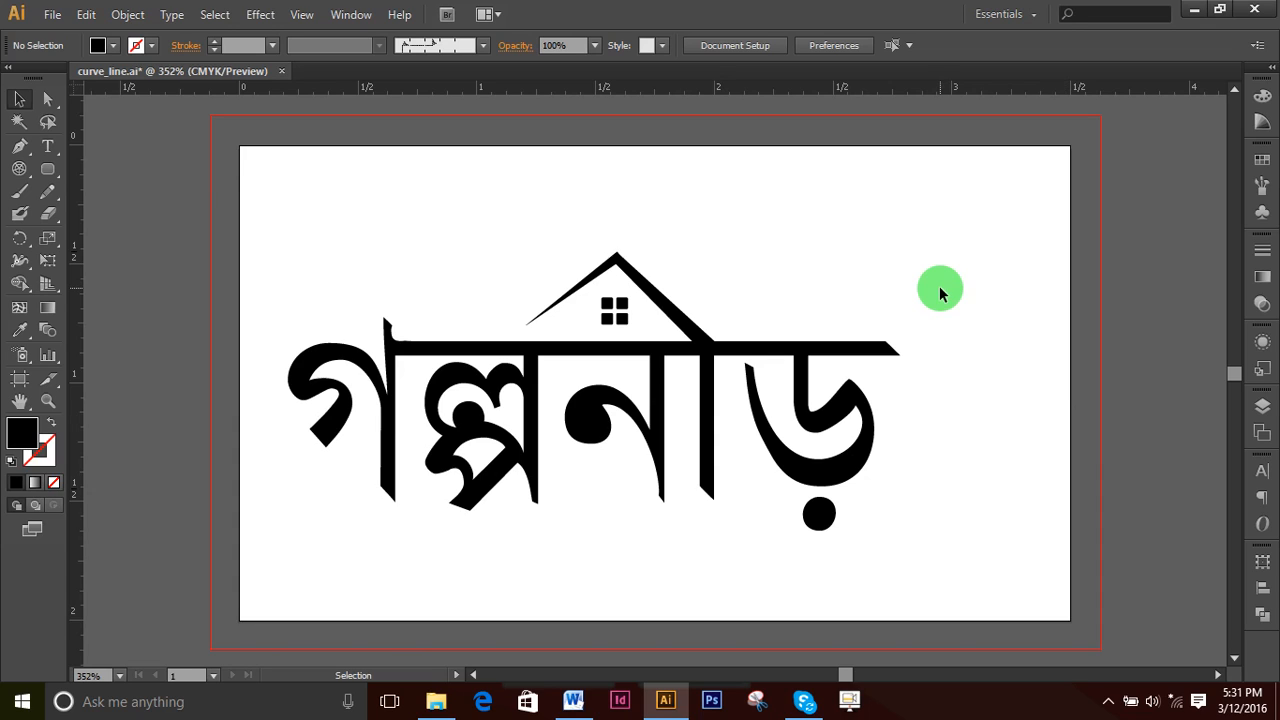
click(914, 426)
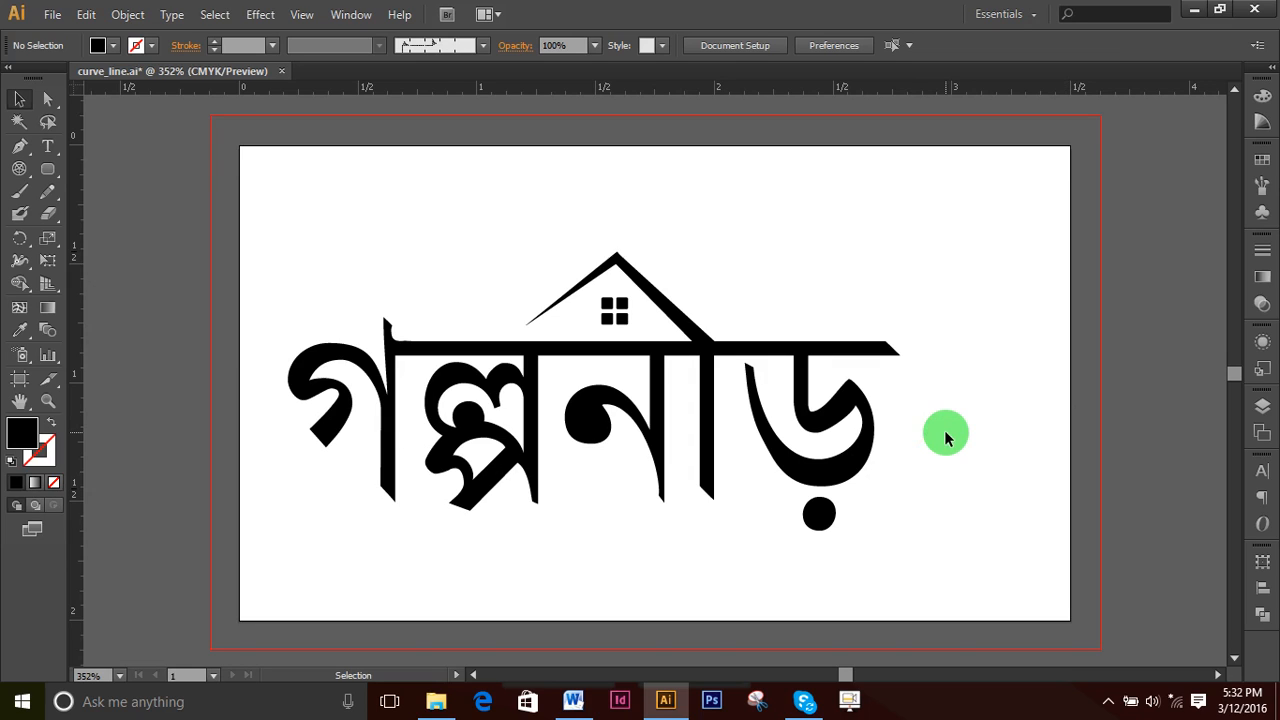
drag(563, 533, 508, 486)
click(612, 555)
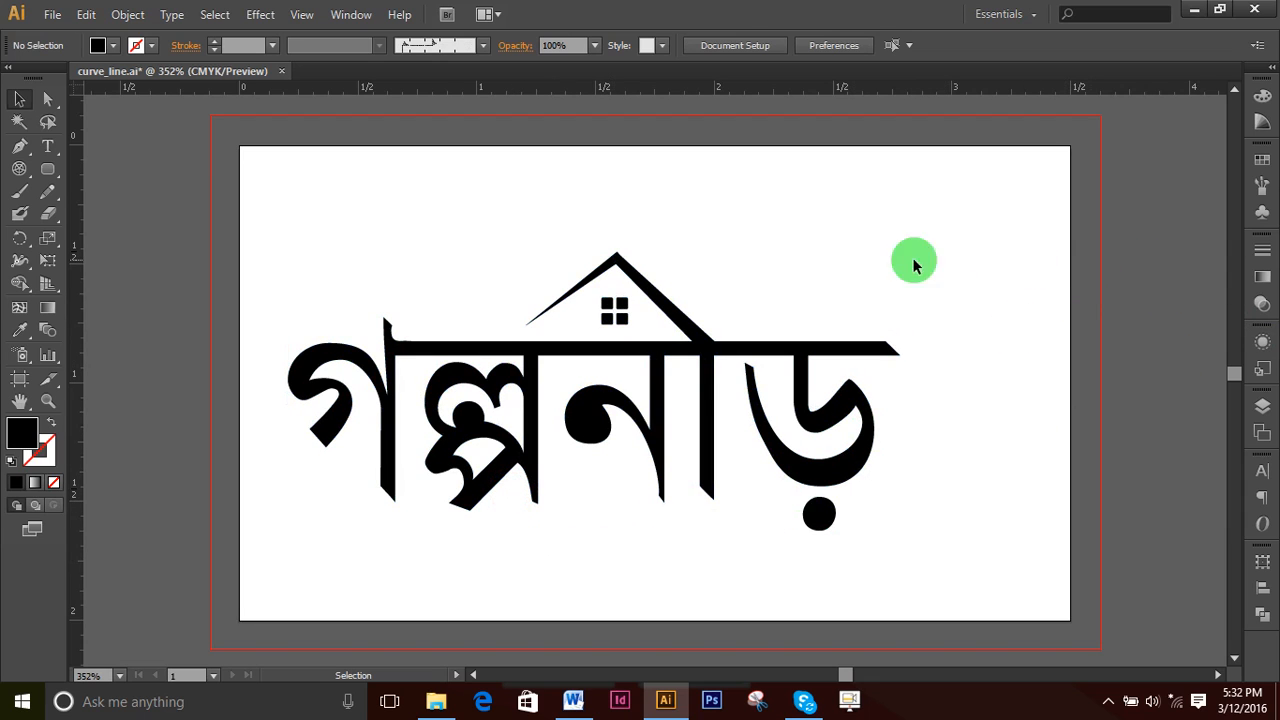
drag(240, 205, 1000, 574)
click(1010, 475)
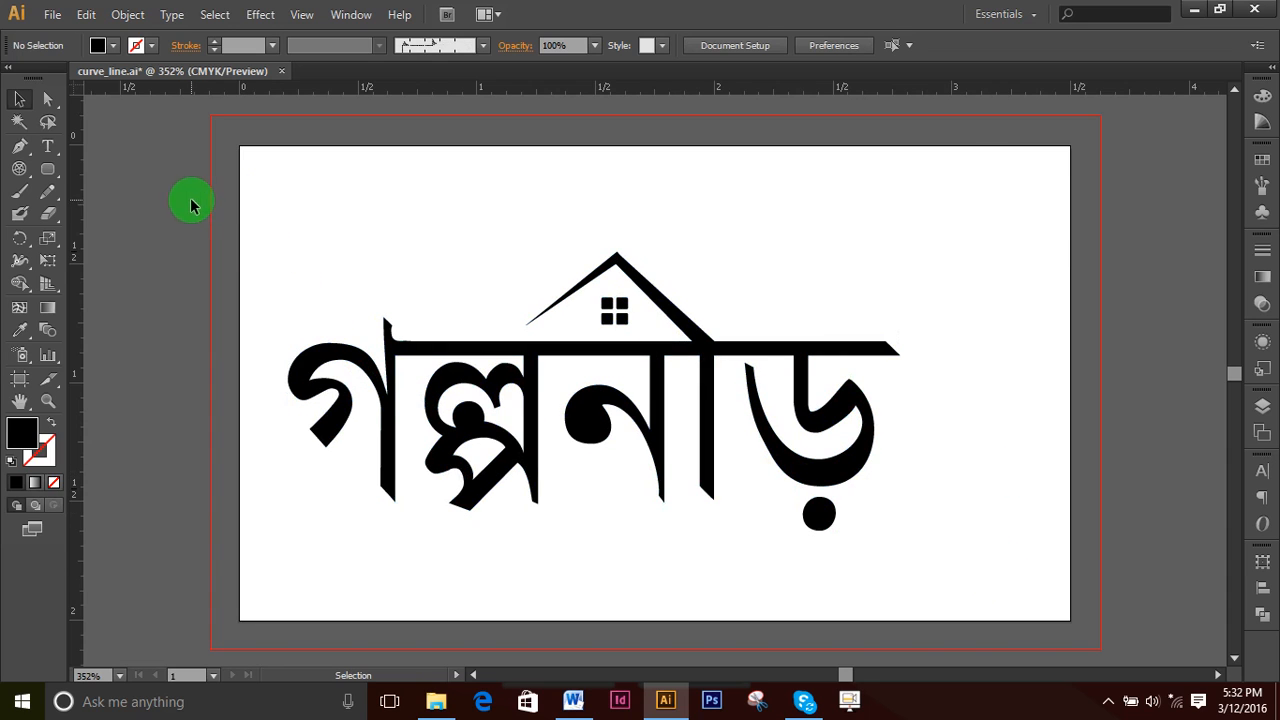
drag(243, 200, 990, 557)
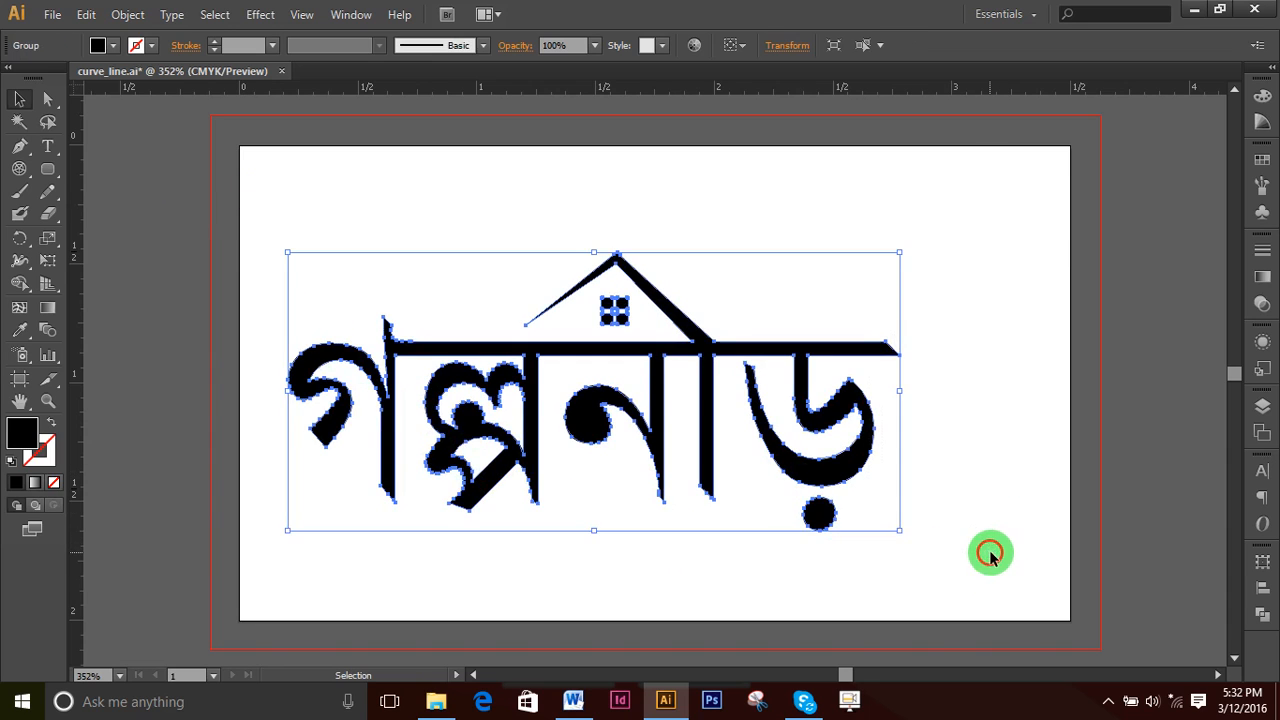
click(1000, 471)
click(47, 170)
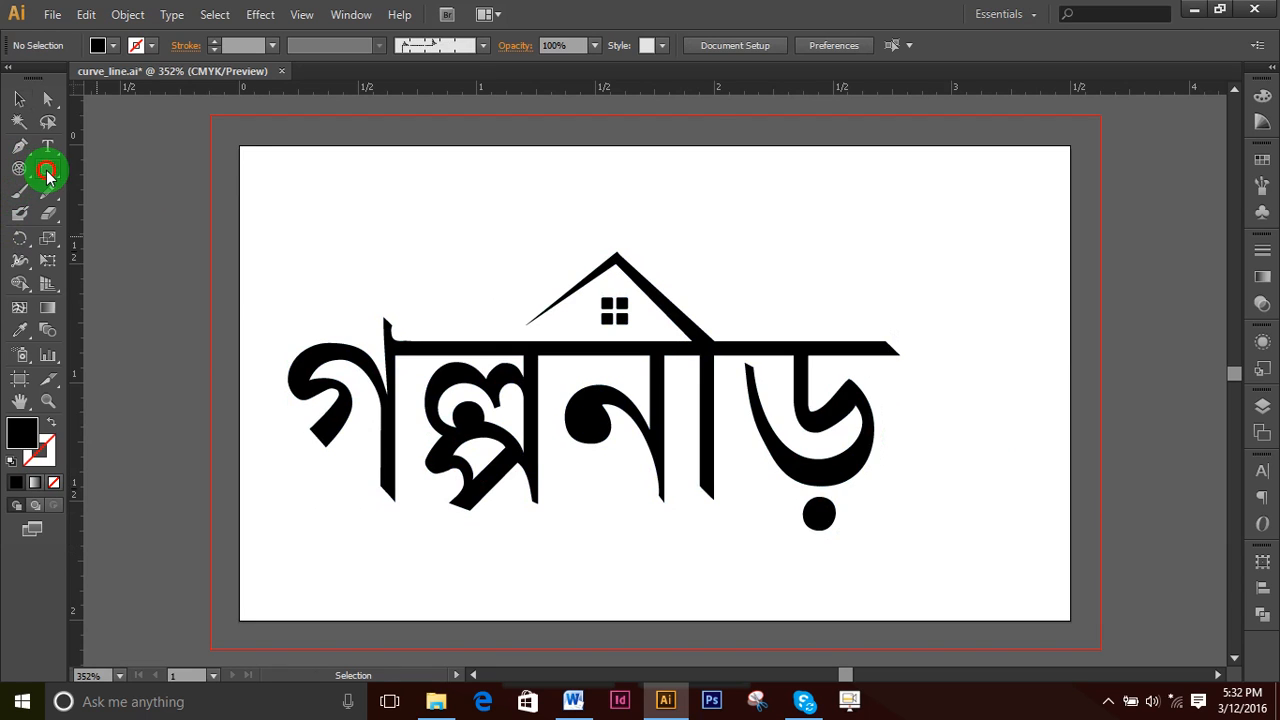
click(19, 98)
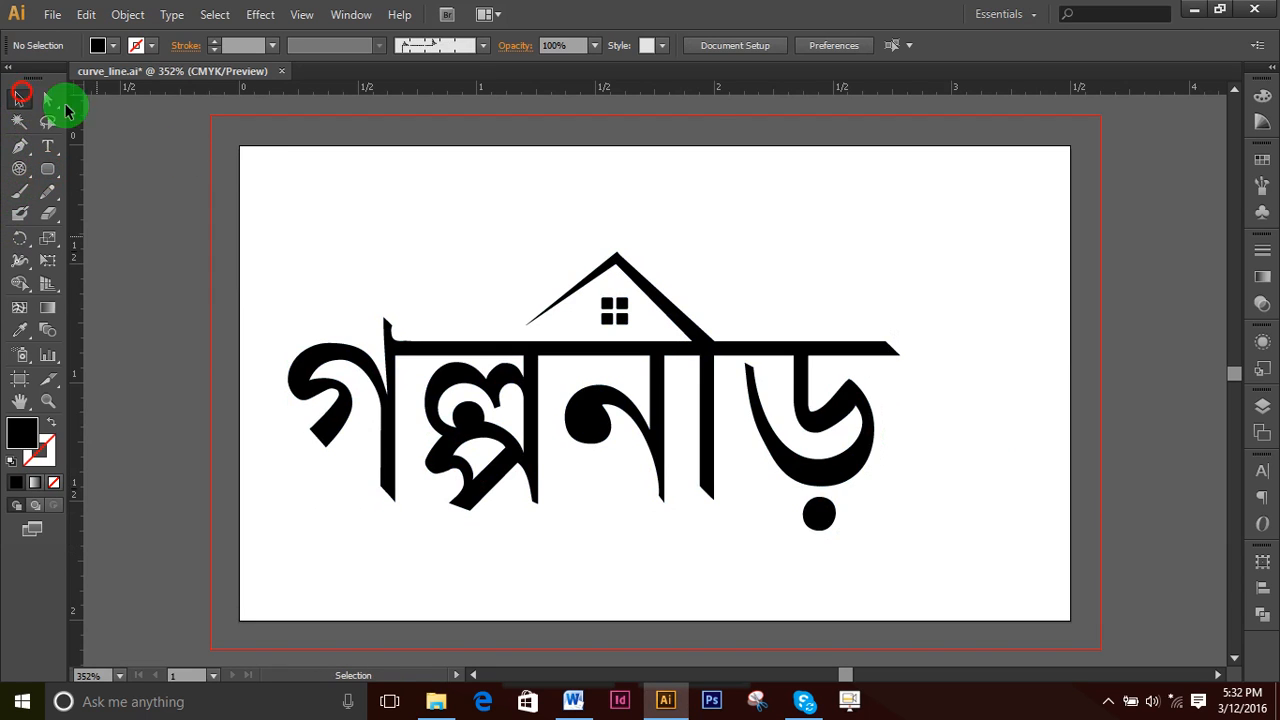
- Select the whole logotype and change its fill to blue 0066CC
key(ctrl+minus)
key(ctrl+minus)
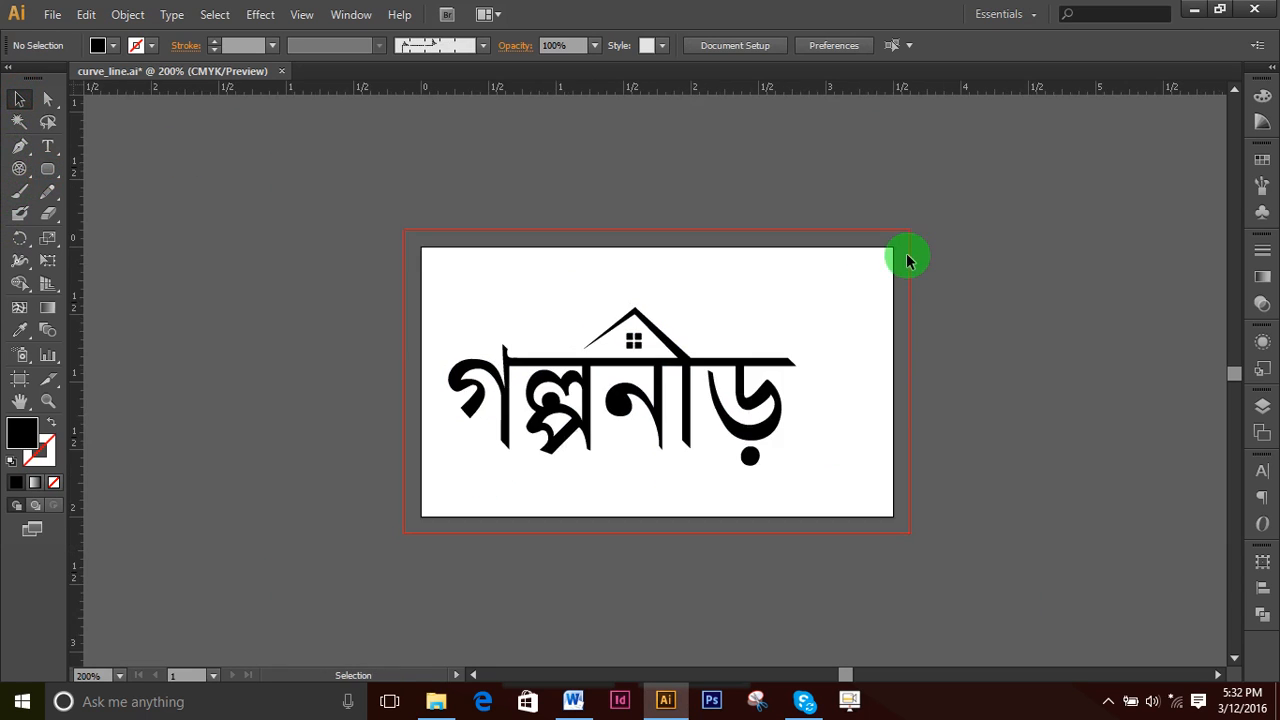
drag(423, 280, 869, 500)
double_click(19, 437)
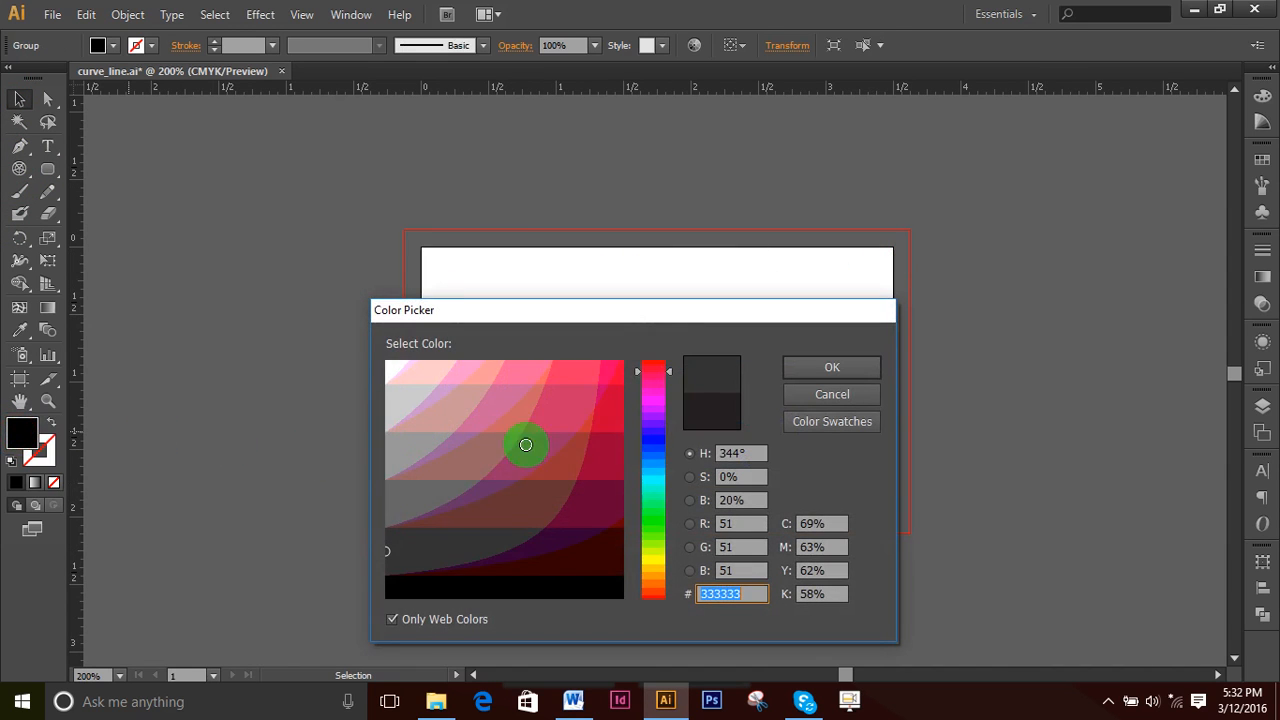
click(667, 456)
click(620, 404)
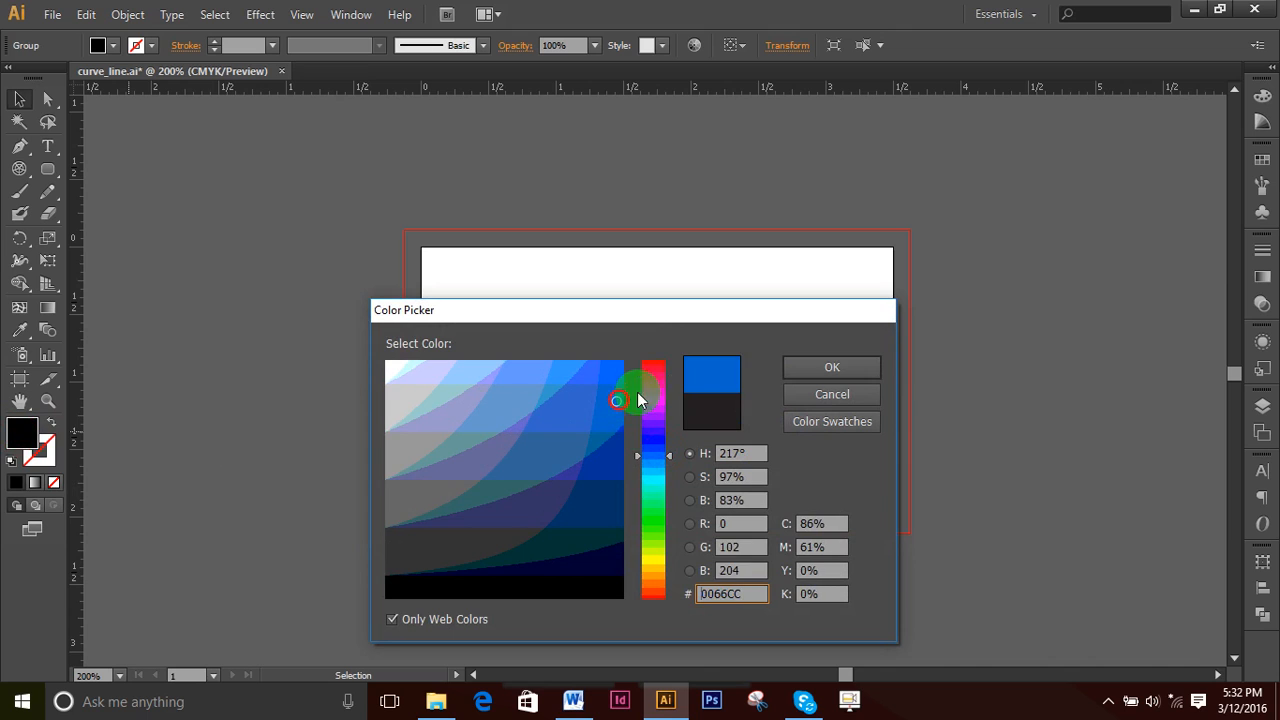
click(830, 367)
click(1043, 451)
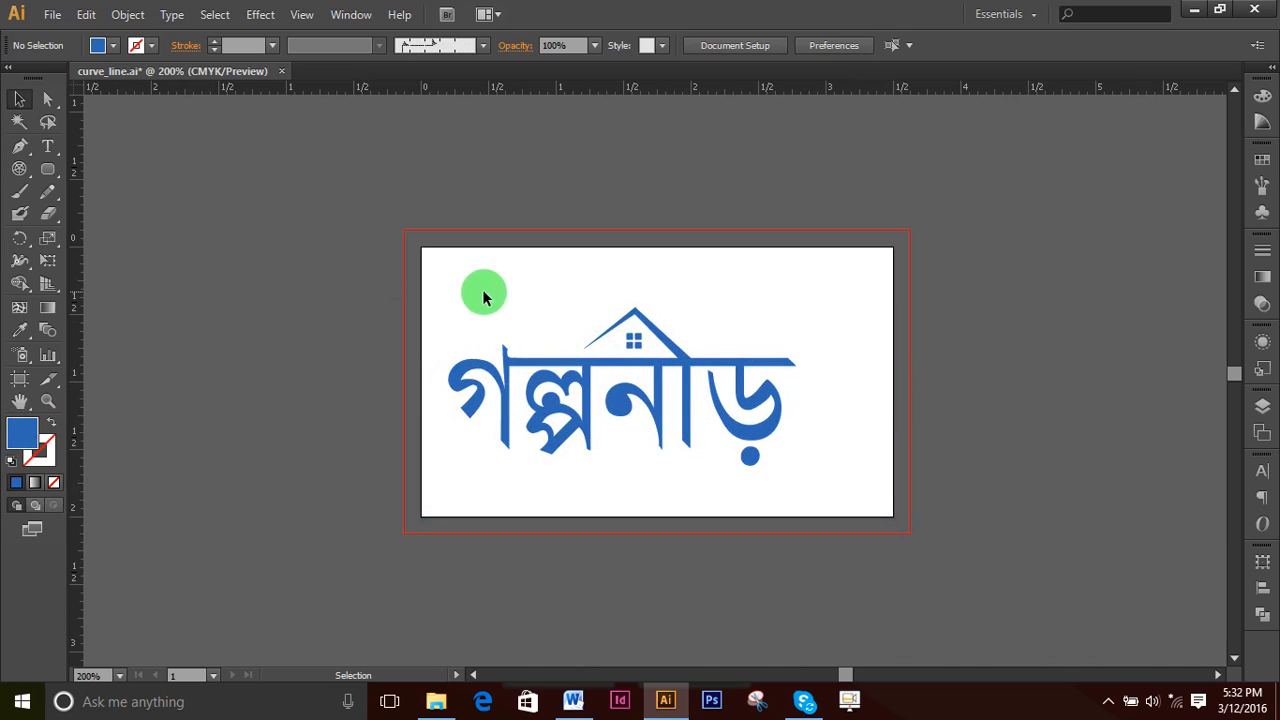
- Select the blue logotype and nudge it horizontally to the right until it sits roughly centred on the artboard
drag(428, 282, 851, 494)
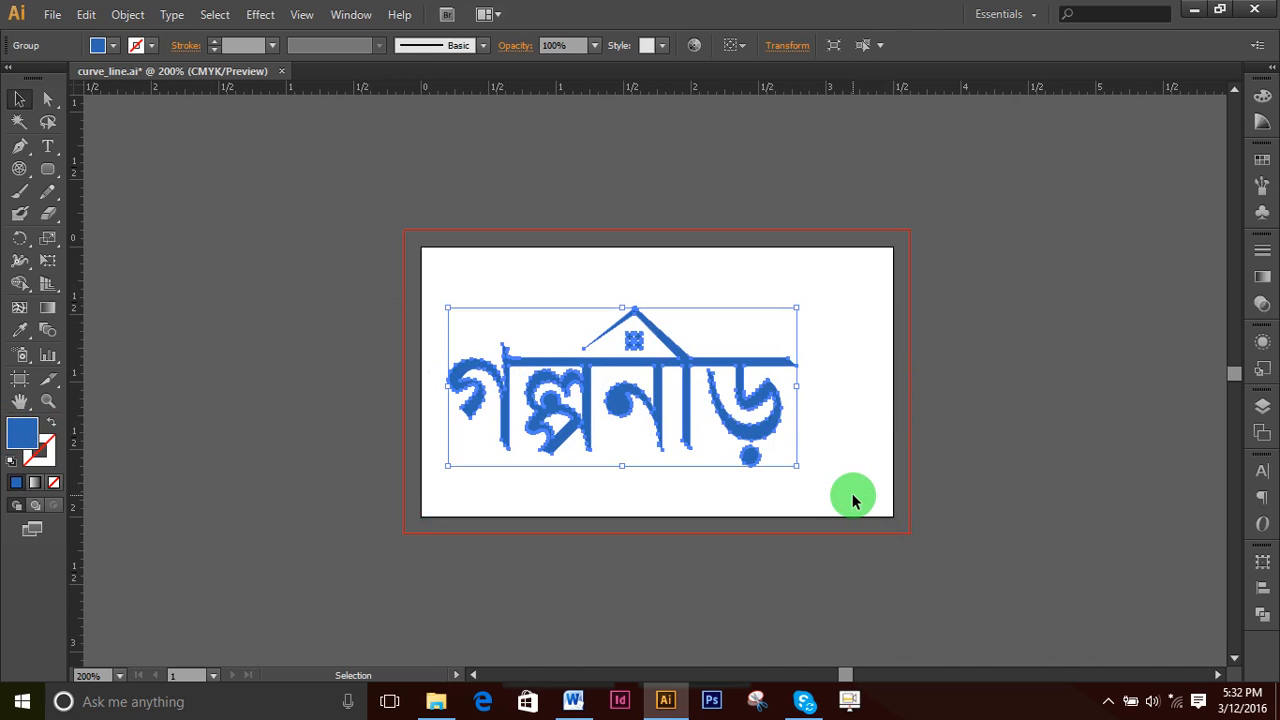
key(Right)
key(Right)
key(Right)
key(Right)
key(Right)
key(Right)
key(Right)
key(Right)
key(Right)
key(Right)
key(Right)
key(Right)
key(Right)
key(Right)
key(Right)
key(Right)
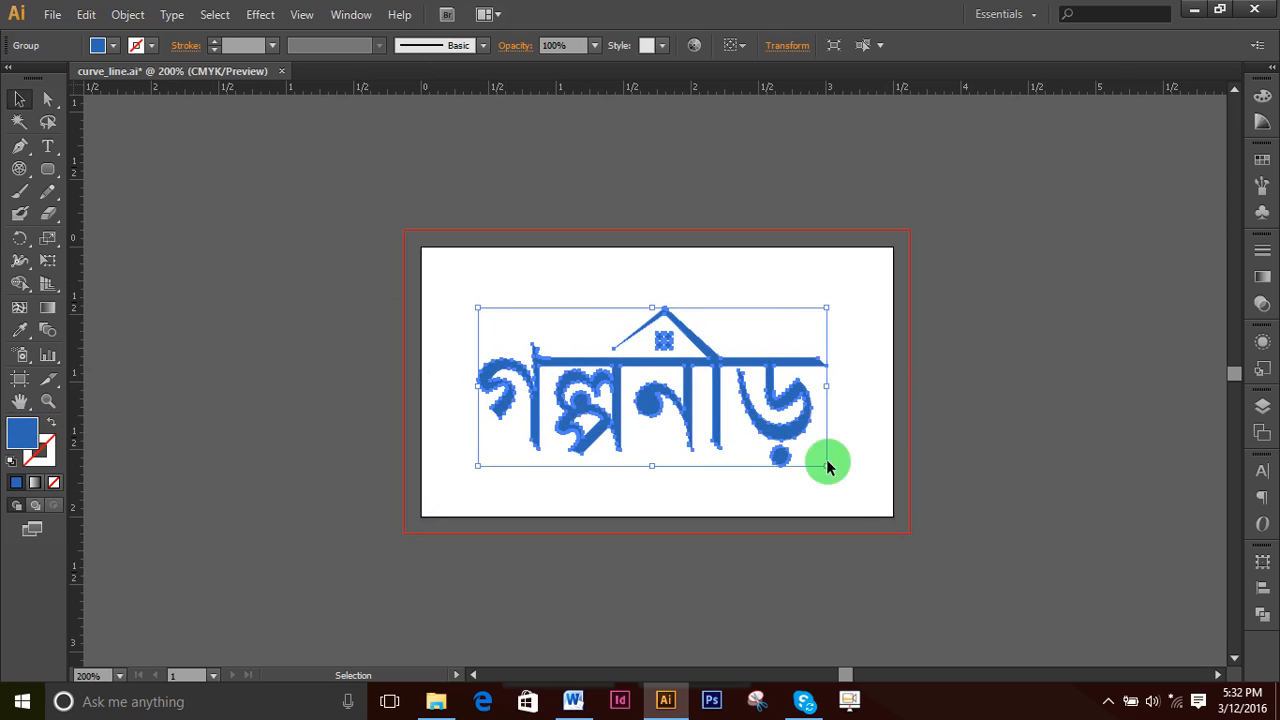
click(1046, 493)
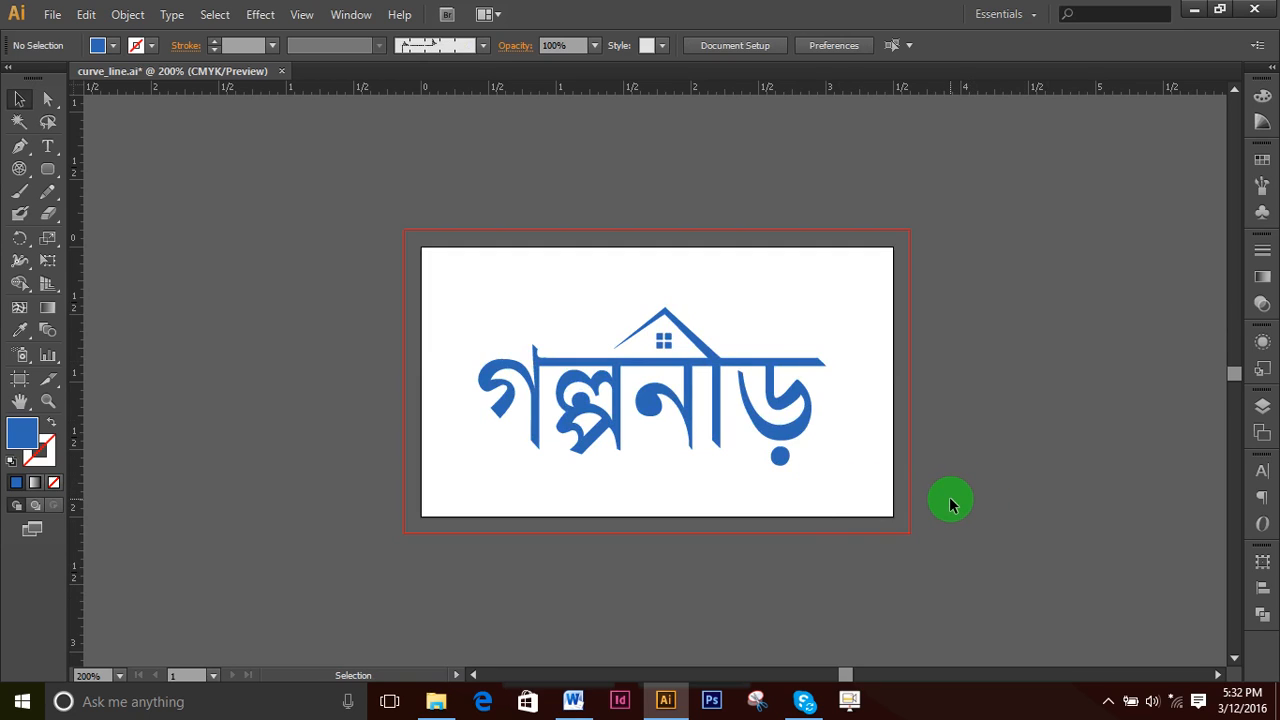
- Delete the entire blue logotype, leaving the artboard empty
key(ctrl+space)
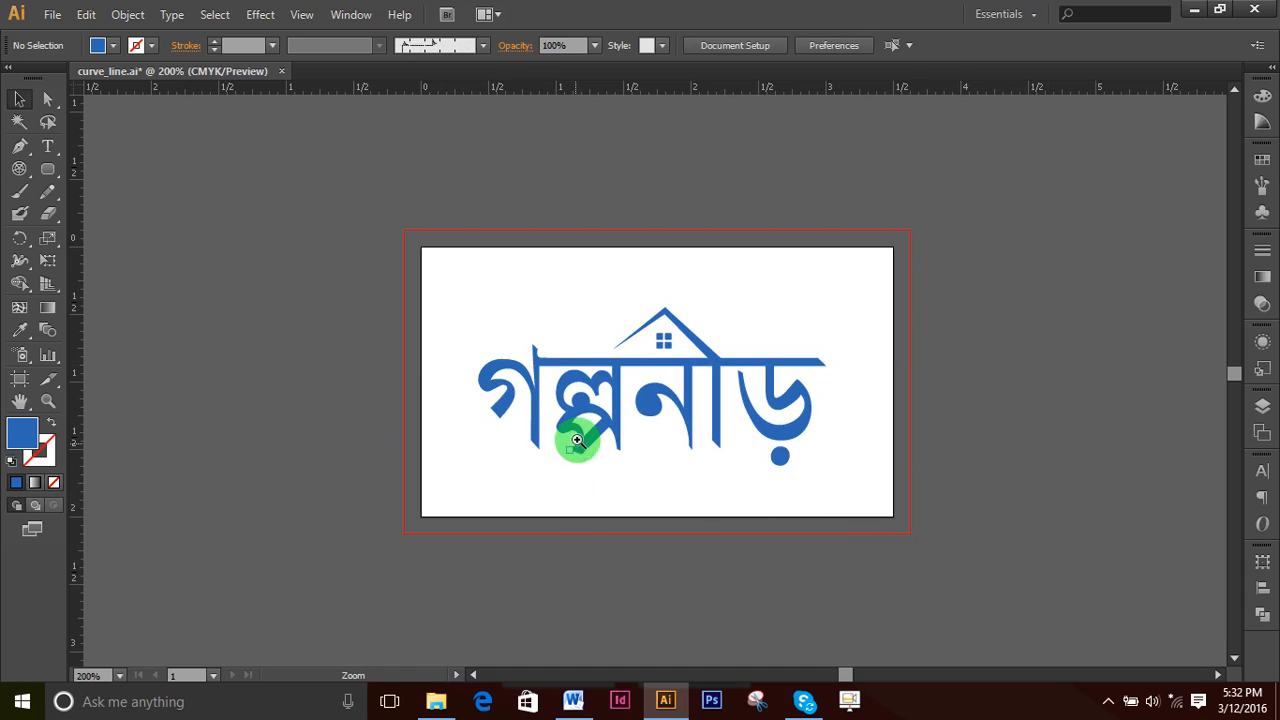
click(689, 386)
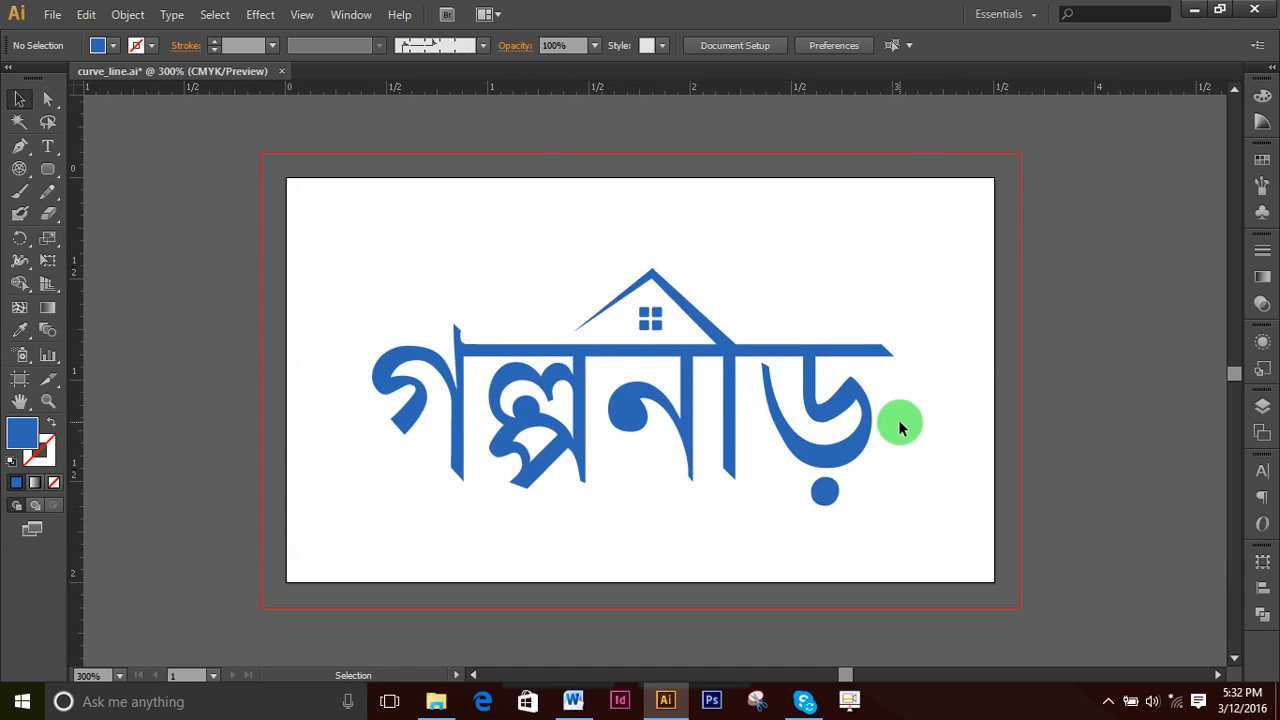
drag(314, 222, 966, 537)
key(Delete)
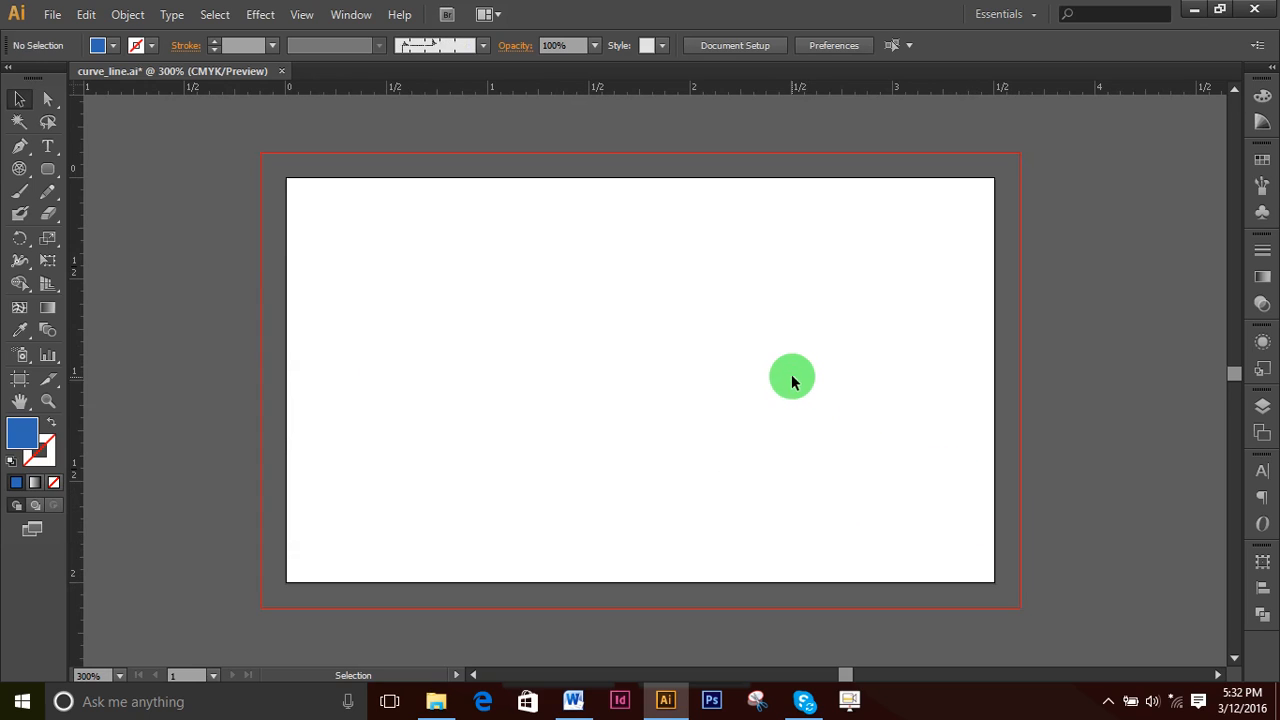
click(792, 379)
click(735, 341)
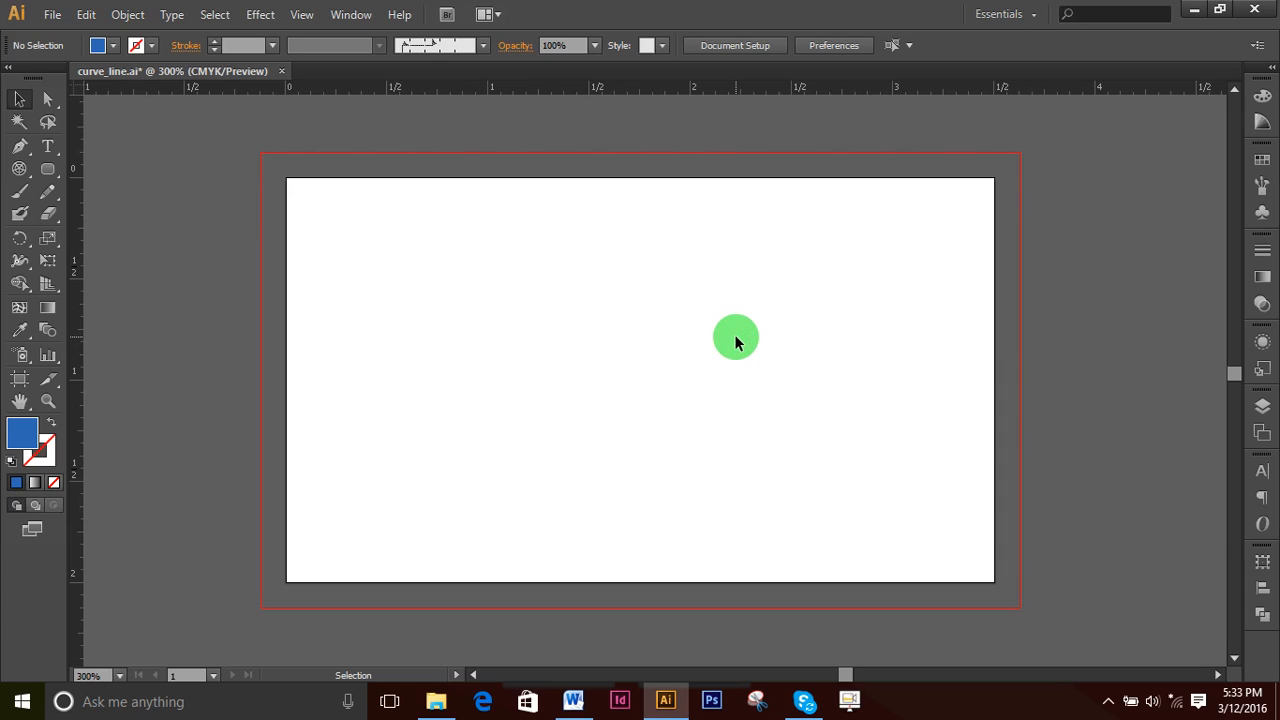
- Place a line of point text on the empty artboard with the Type tool, entering "ুিাউিা" in SutonnyMJ Regular 12 pt
drag(47, 170, 46, 166)
click(47, 145)
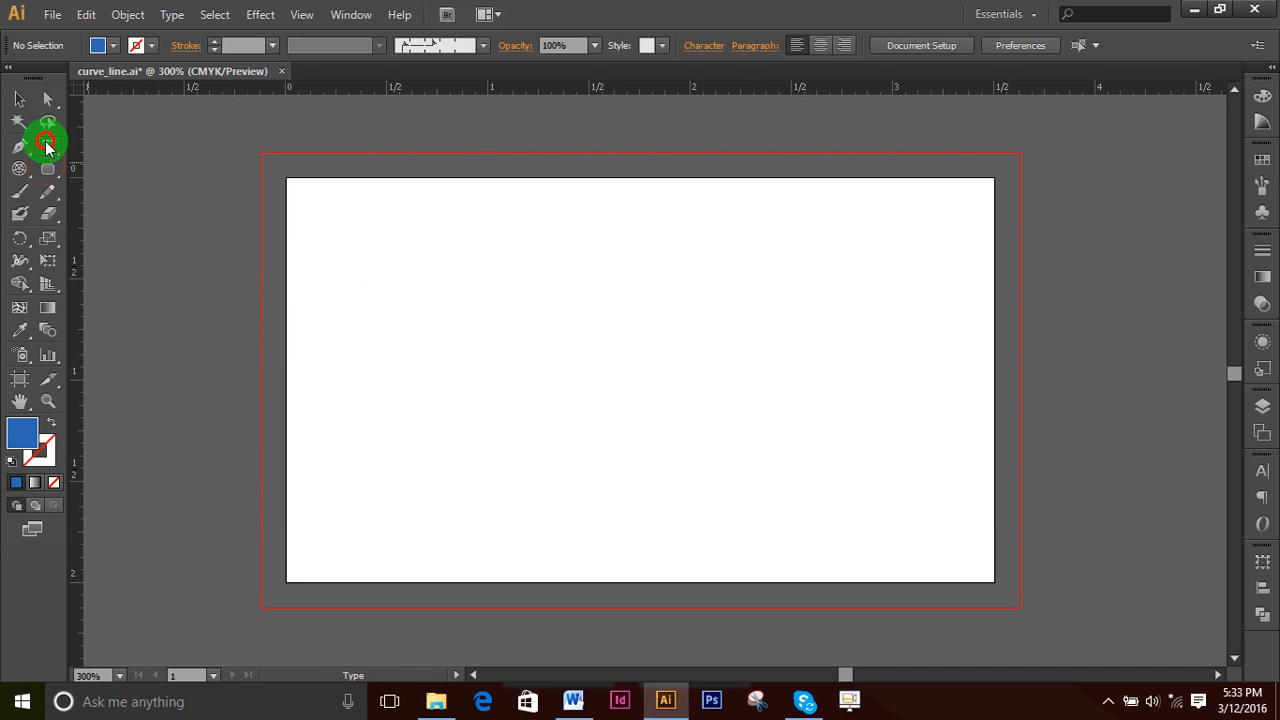
click(471, 338)
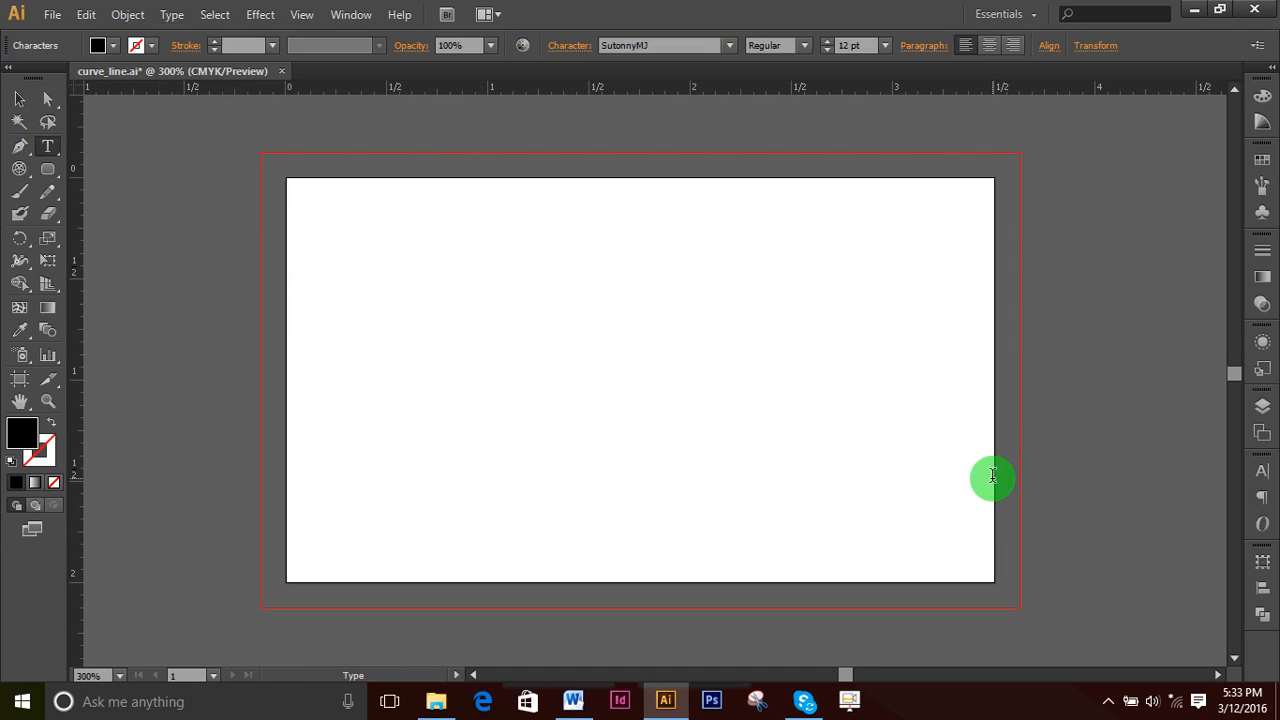
text(ুিাউিা)
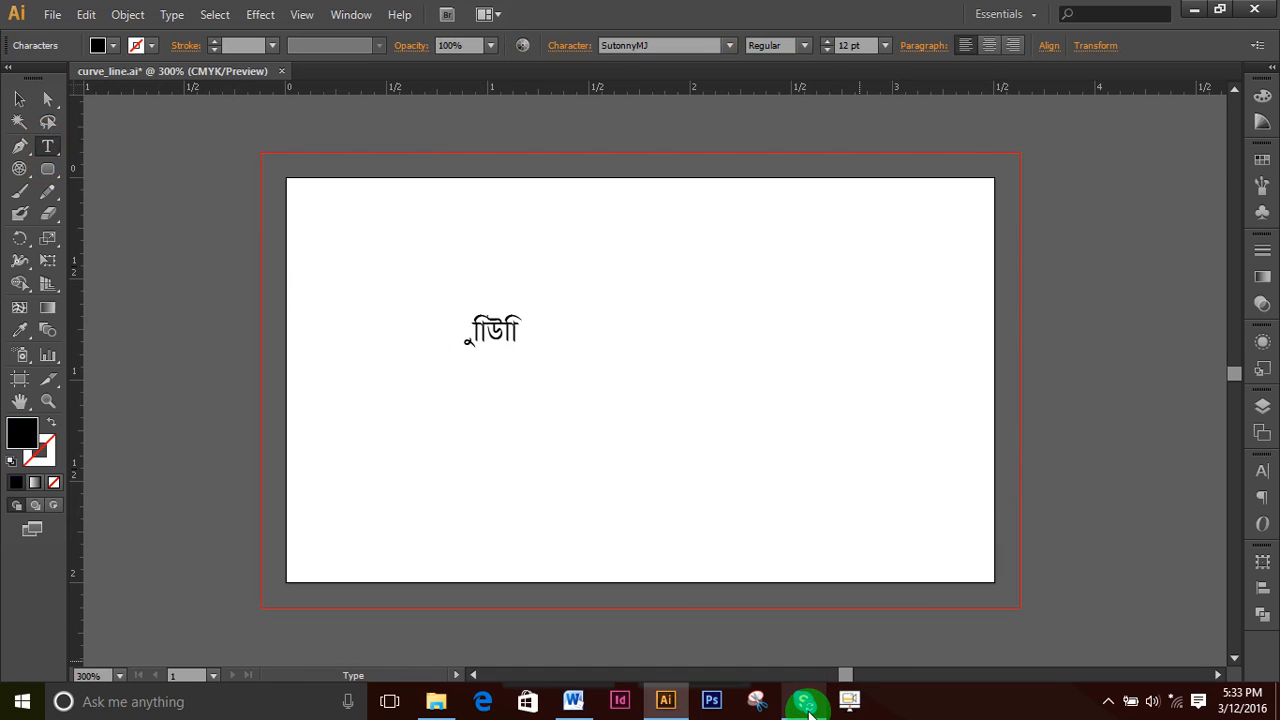
- Minimize Illustrator, refresh the desktop, and open the mmm JPG from the Training Doc folder in Photos
click(808, 703)
click(808, 703)
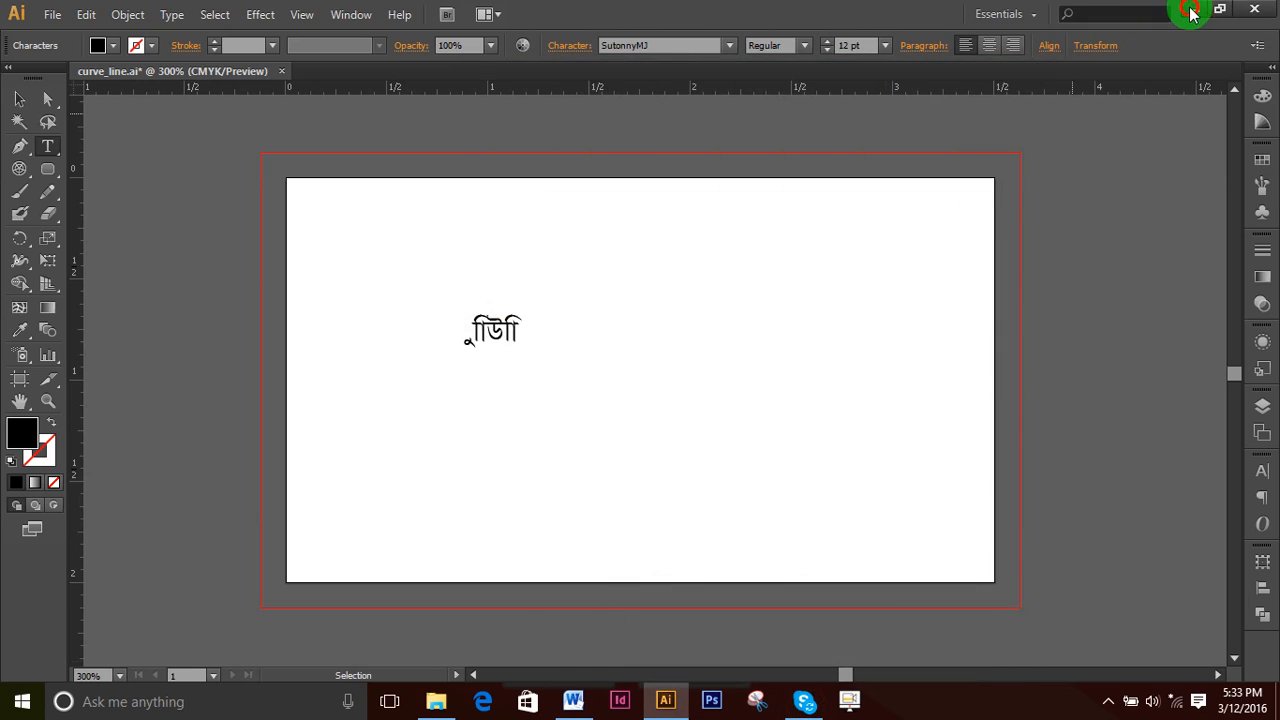
click(1190, 12)
right_click(217, 195)
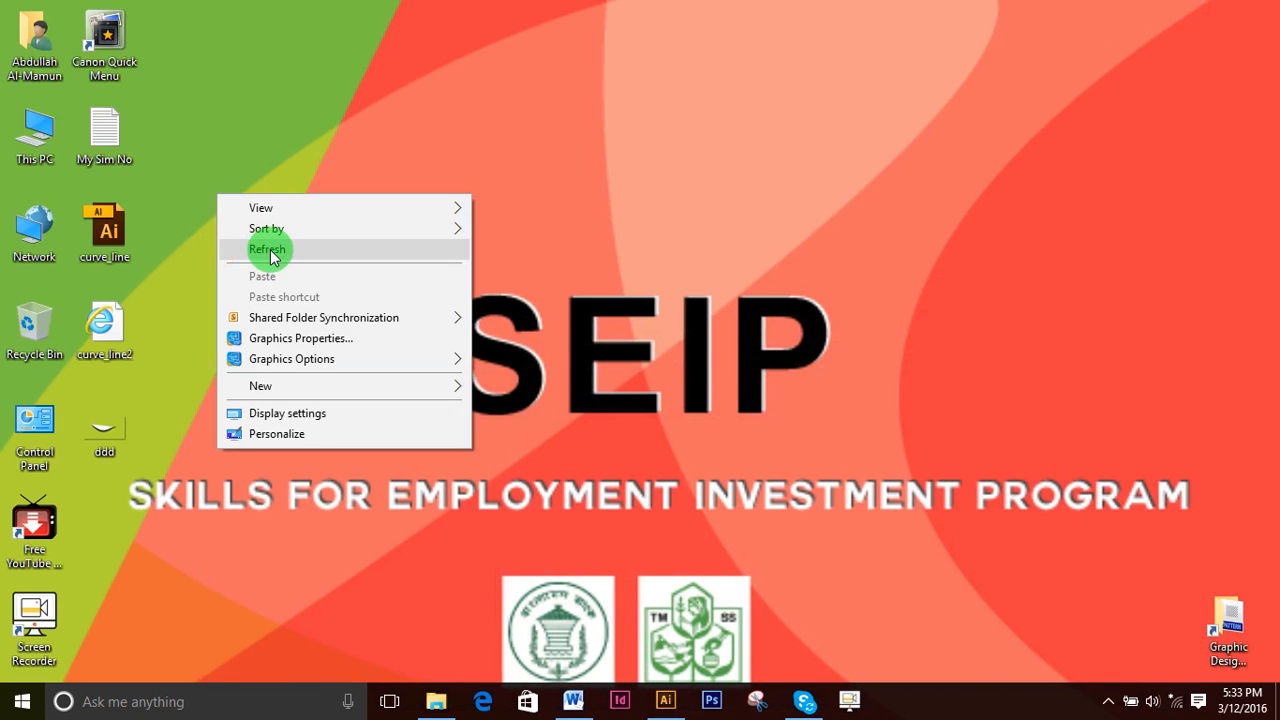
click(315, 251)
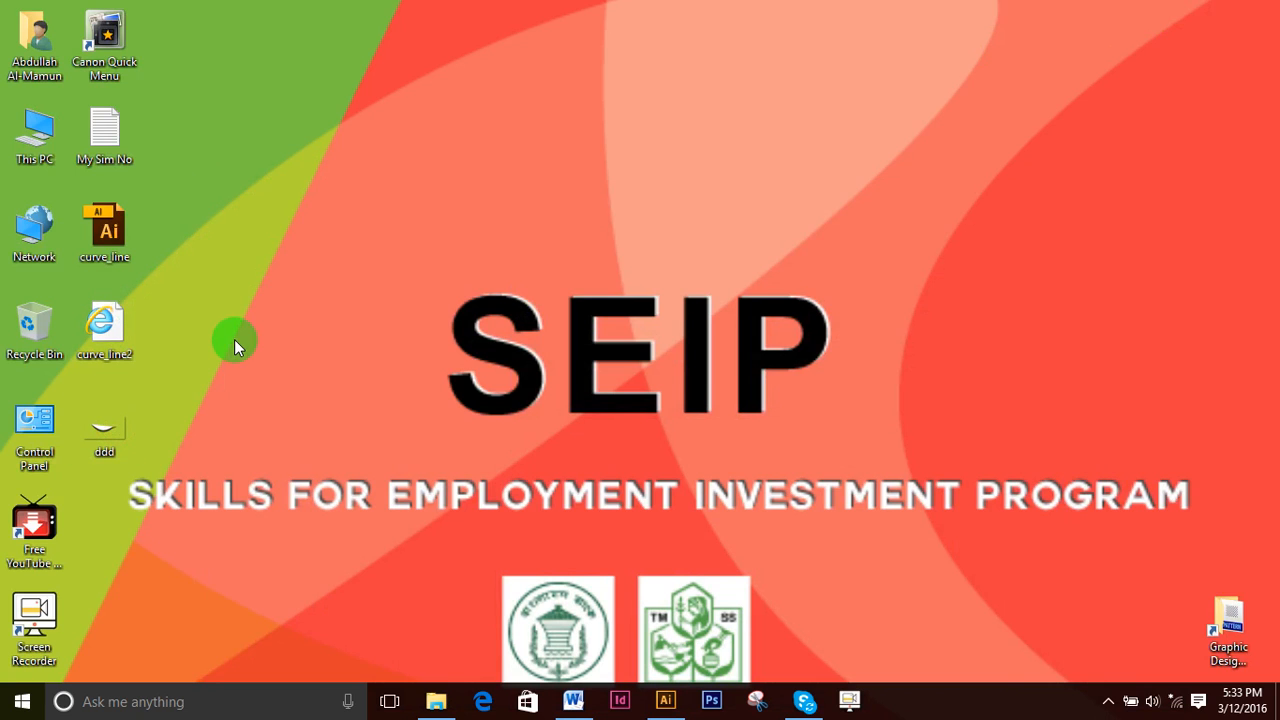
double_click(1224, 615)
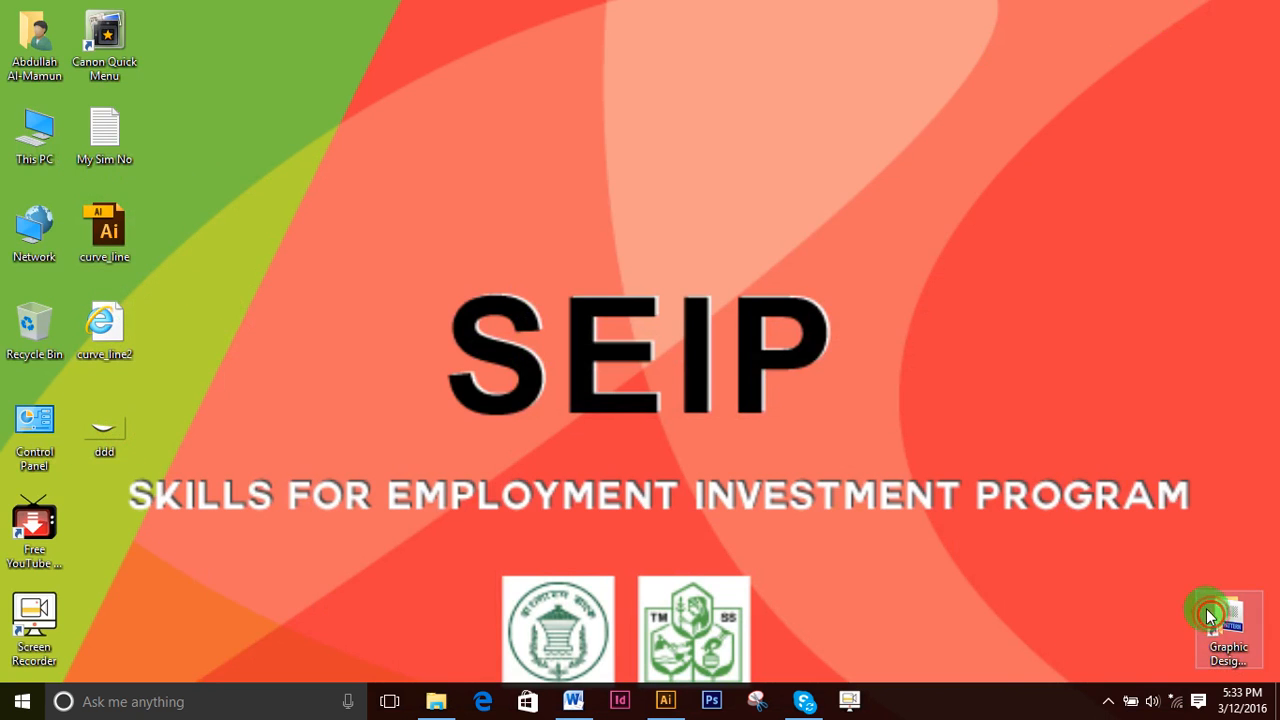
click(508, 527)
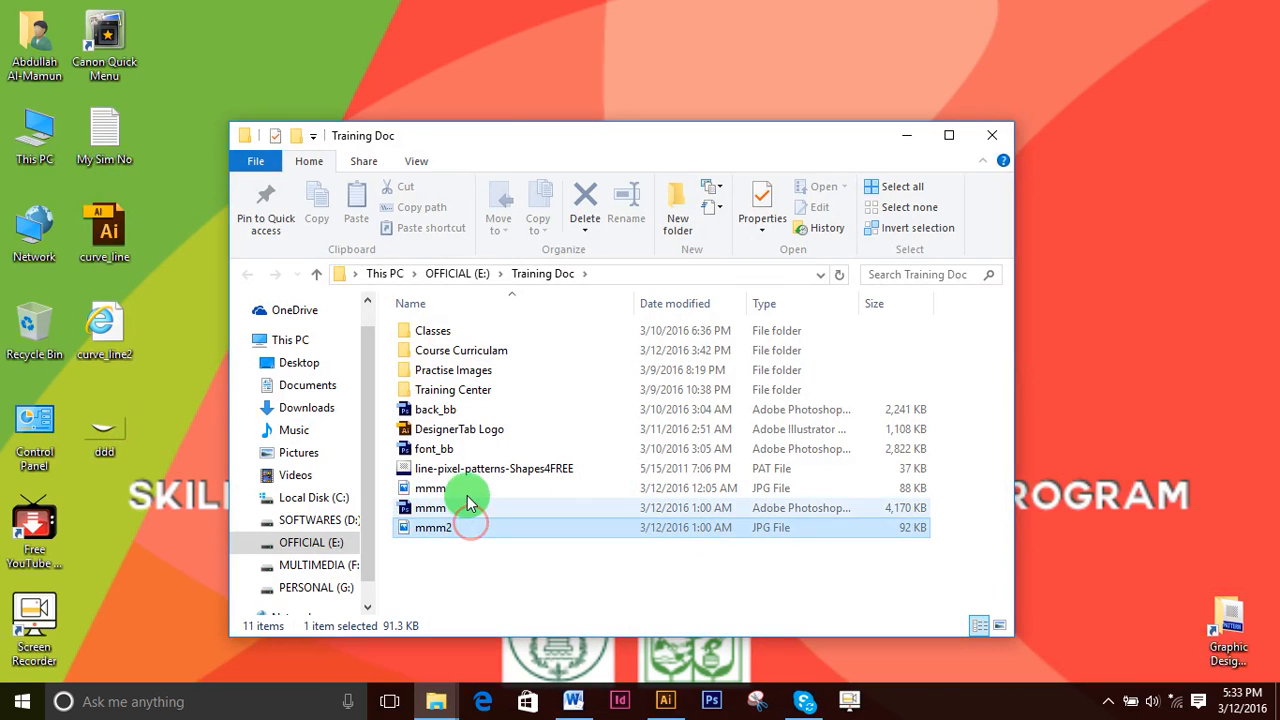
click(465, 490)
double_click(465, 489)
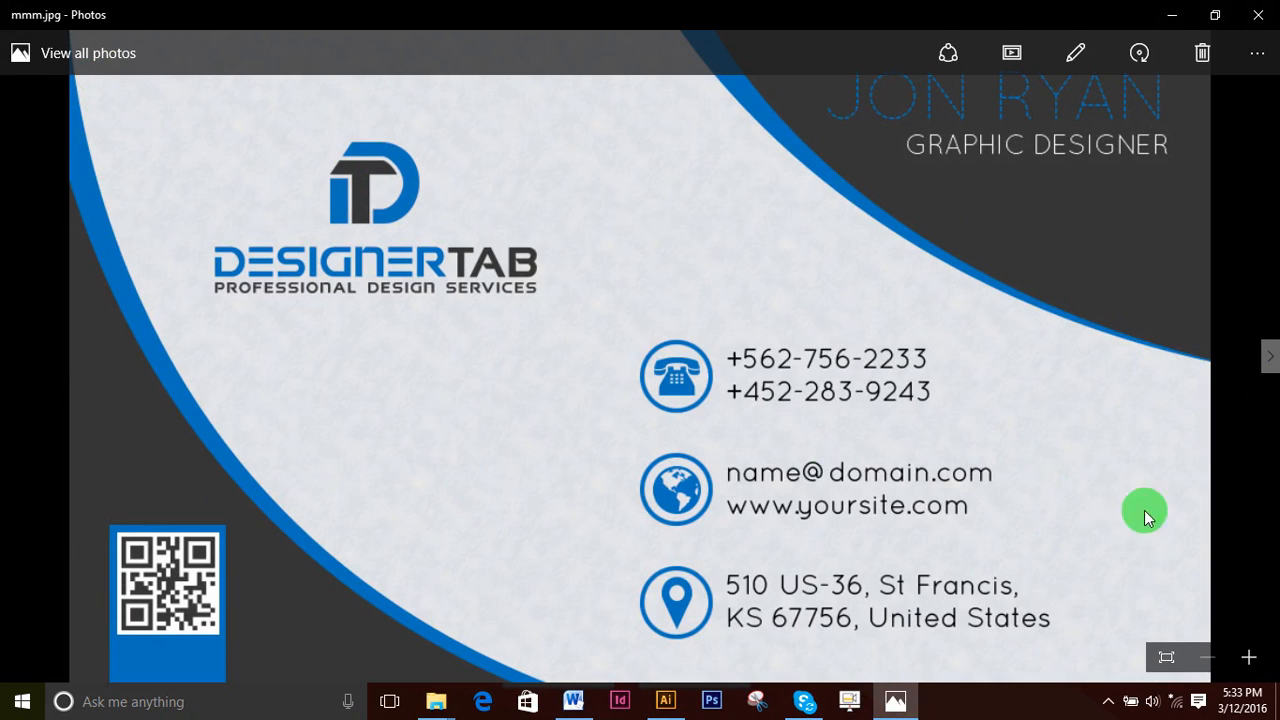
- Restore and enlarge the Photos window to examine the mmm.jpg business card, and close it
click(1215, 27)
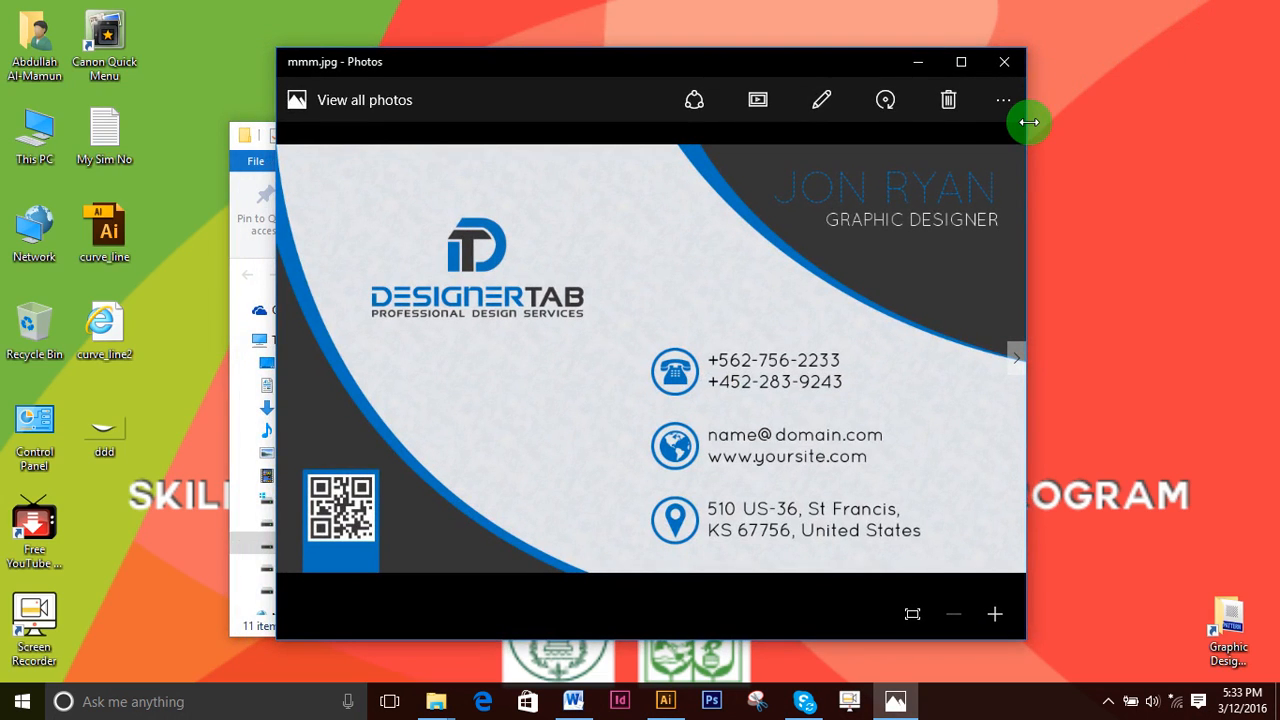
drag(1029, 121, 1107, 122)
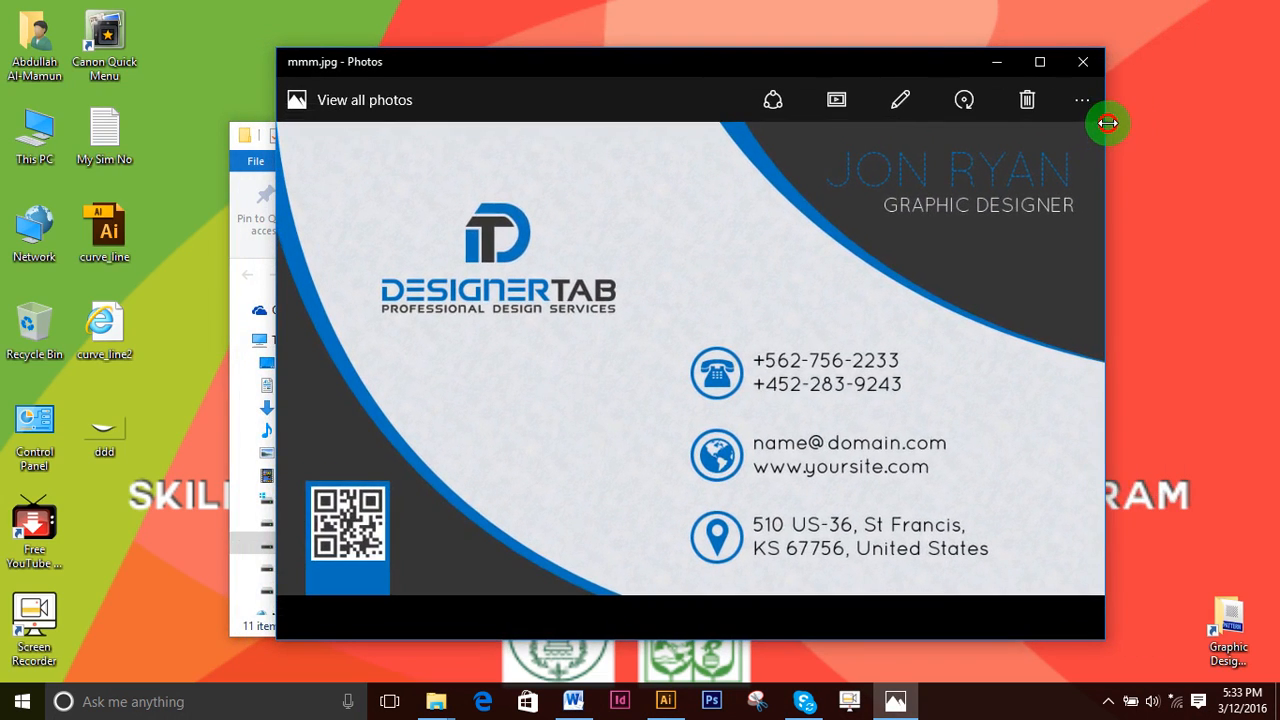
drag(1104, 48, 1199, 14)
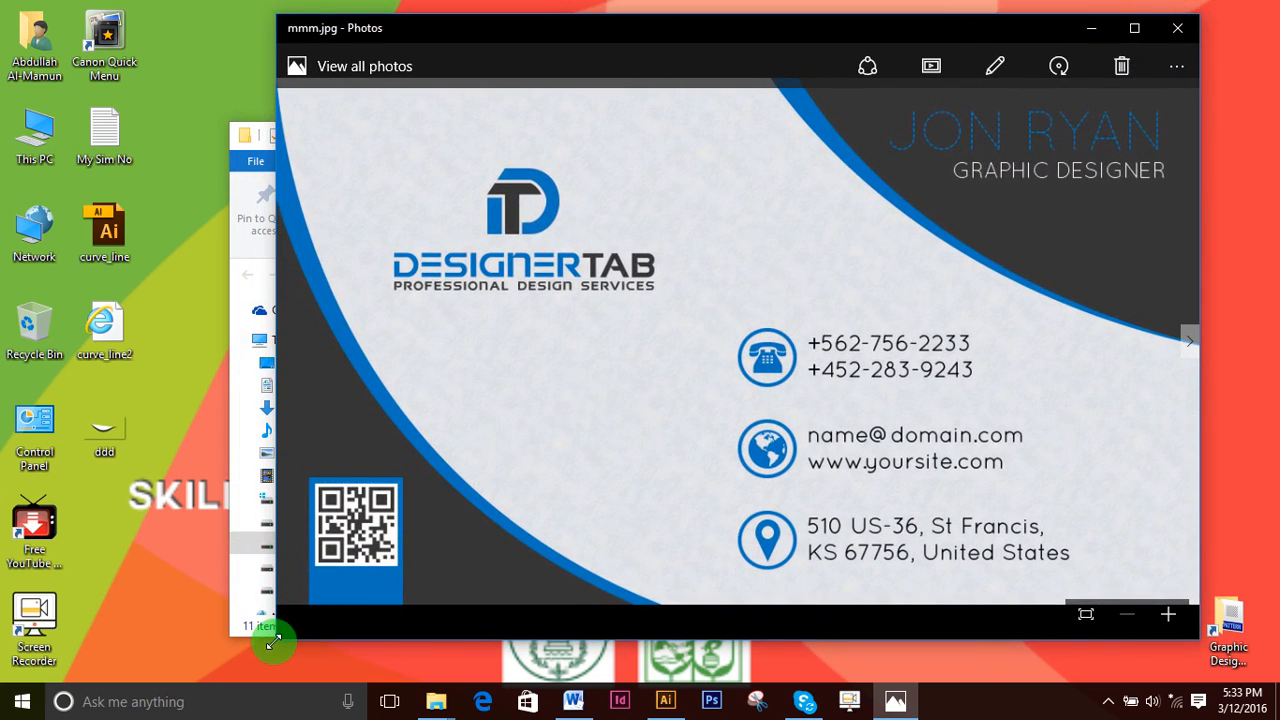
drag(273, 641, 125, 695)
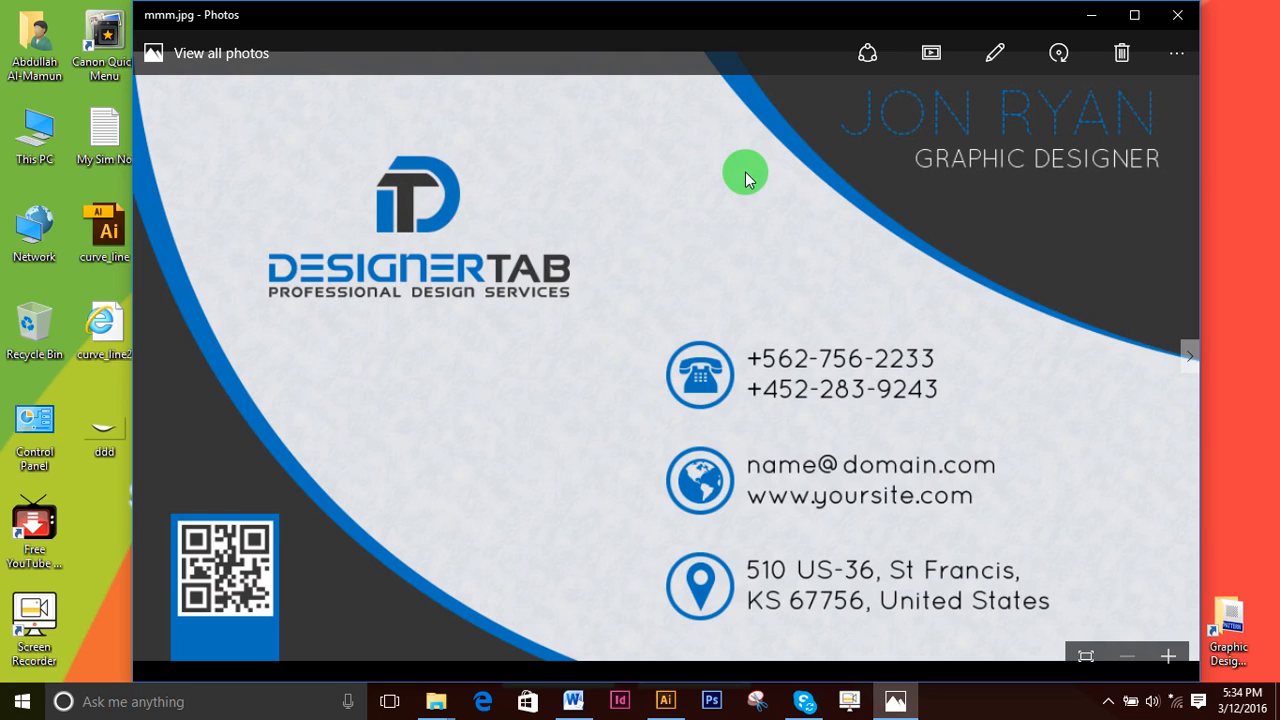
click(1180, 16)
- Open mmm2.jpg in a maximized Photos window and flip repeatedly between it and mmm.jpg to compare the two business card layouts
double_click(445, 527)
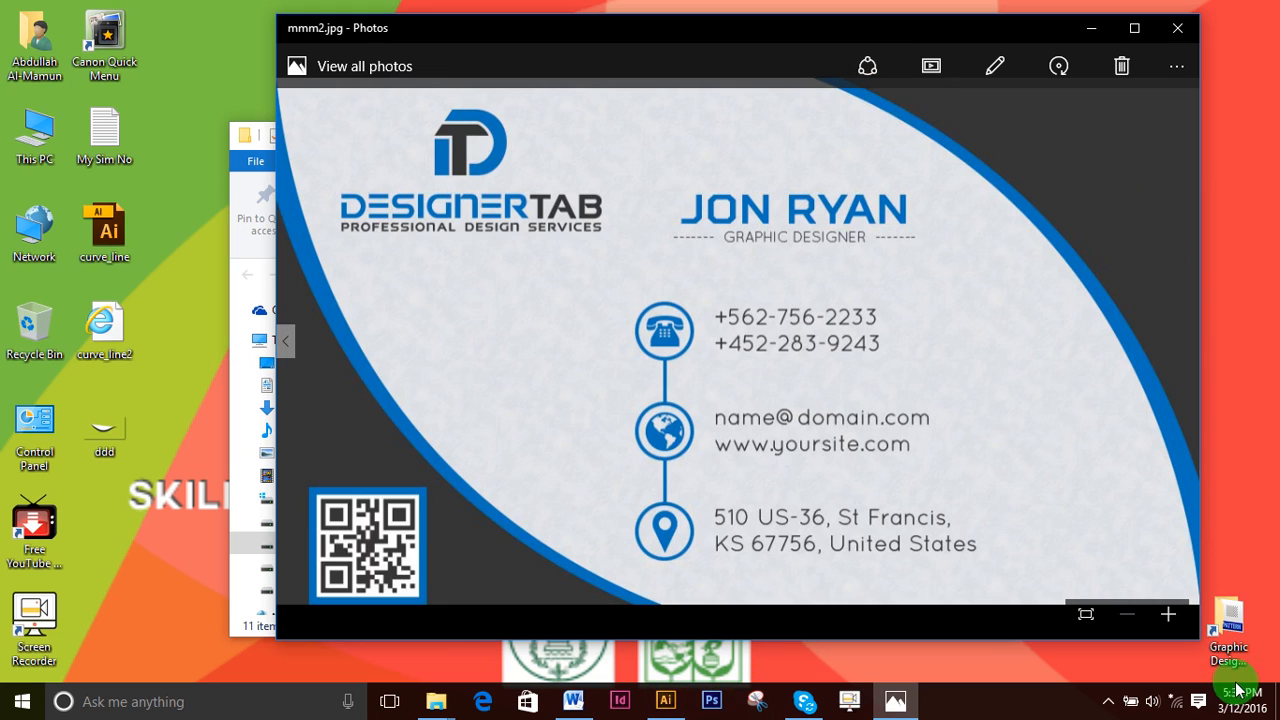
click(1134, 28)
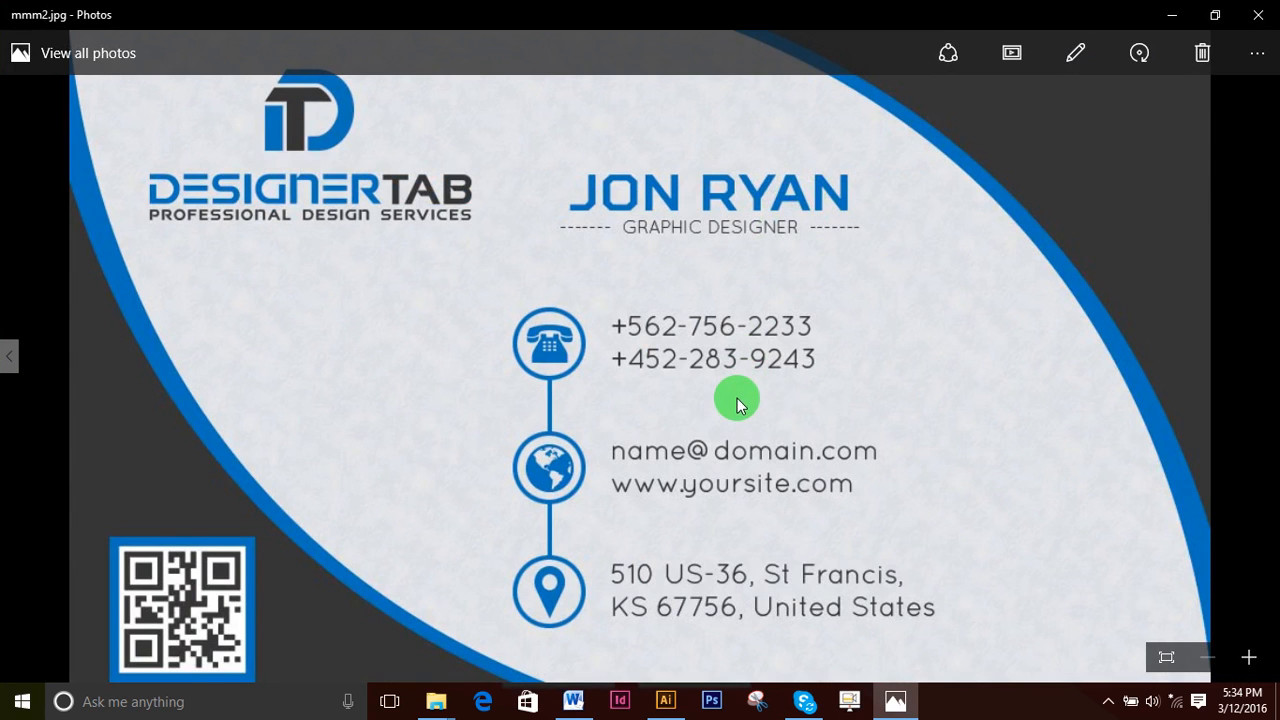
key(Left)
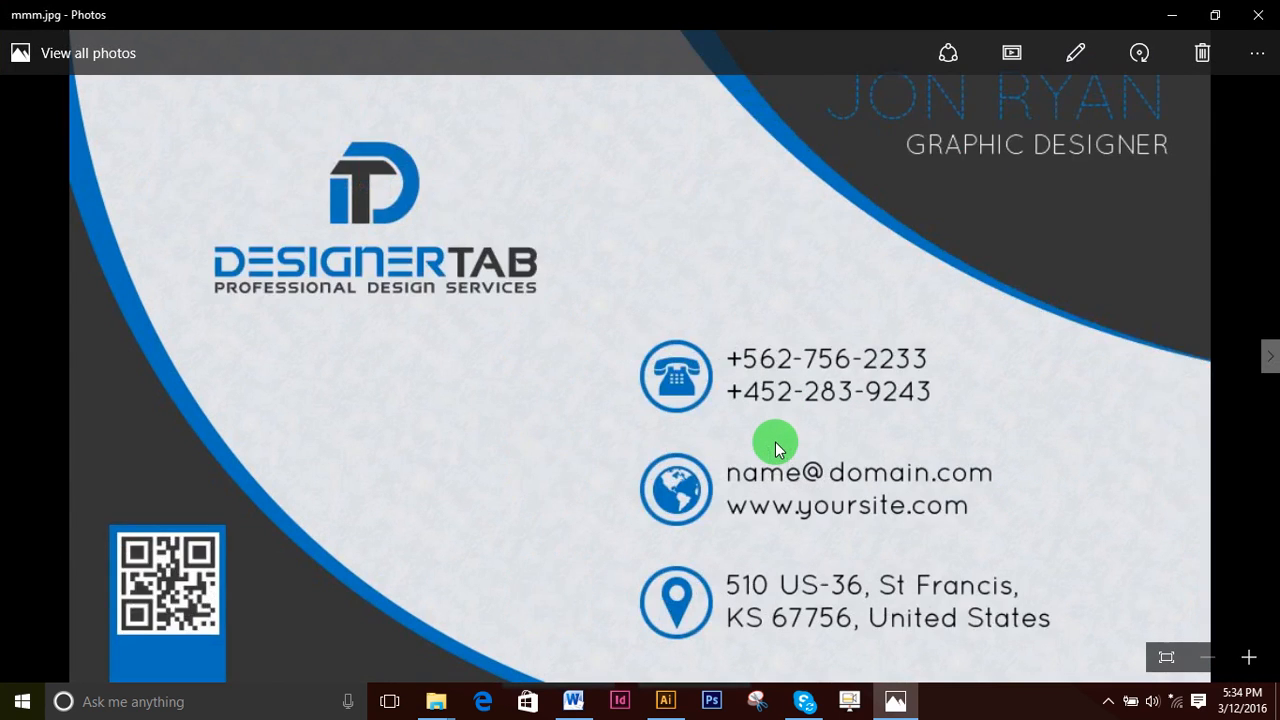
key(Left)
key(Right)
key(Left)
key(Right)
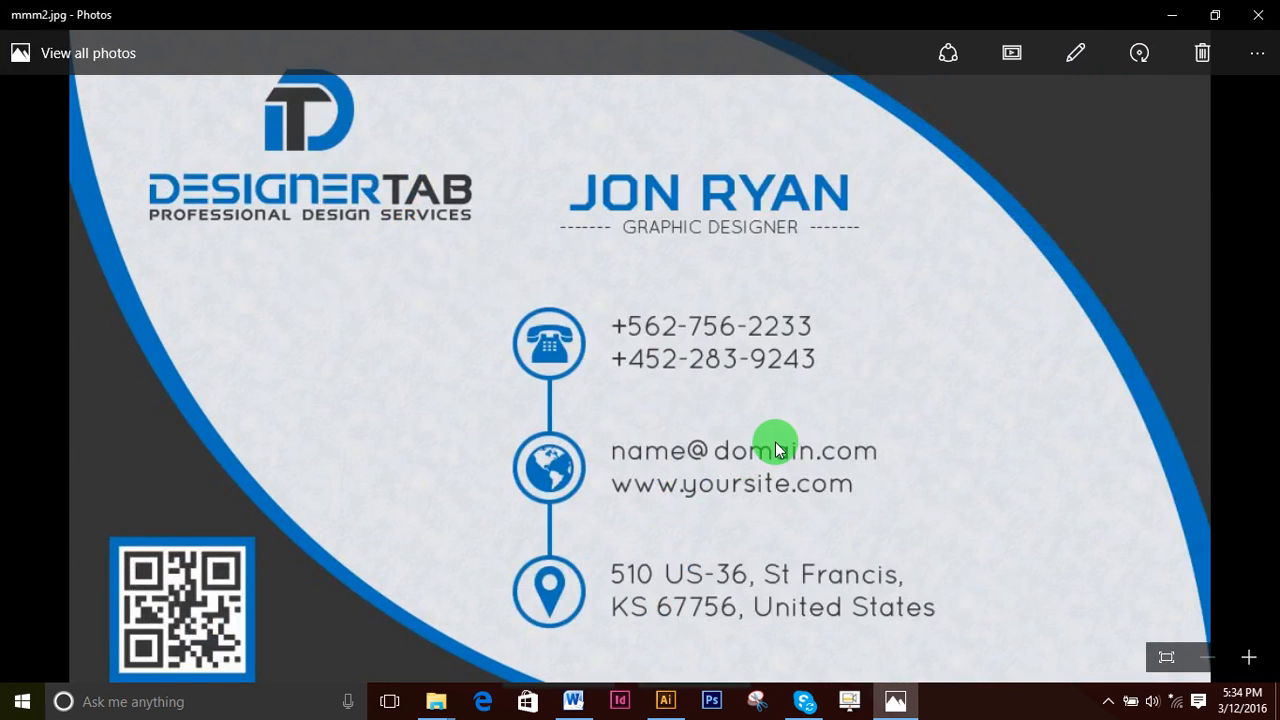
key(Left)
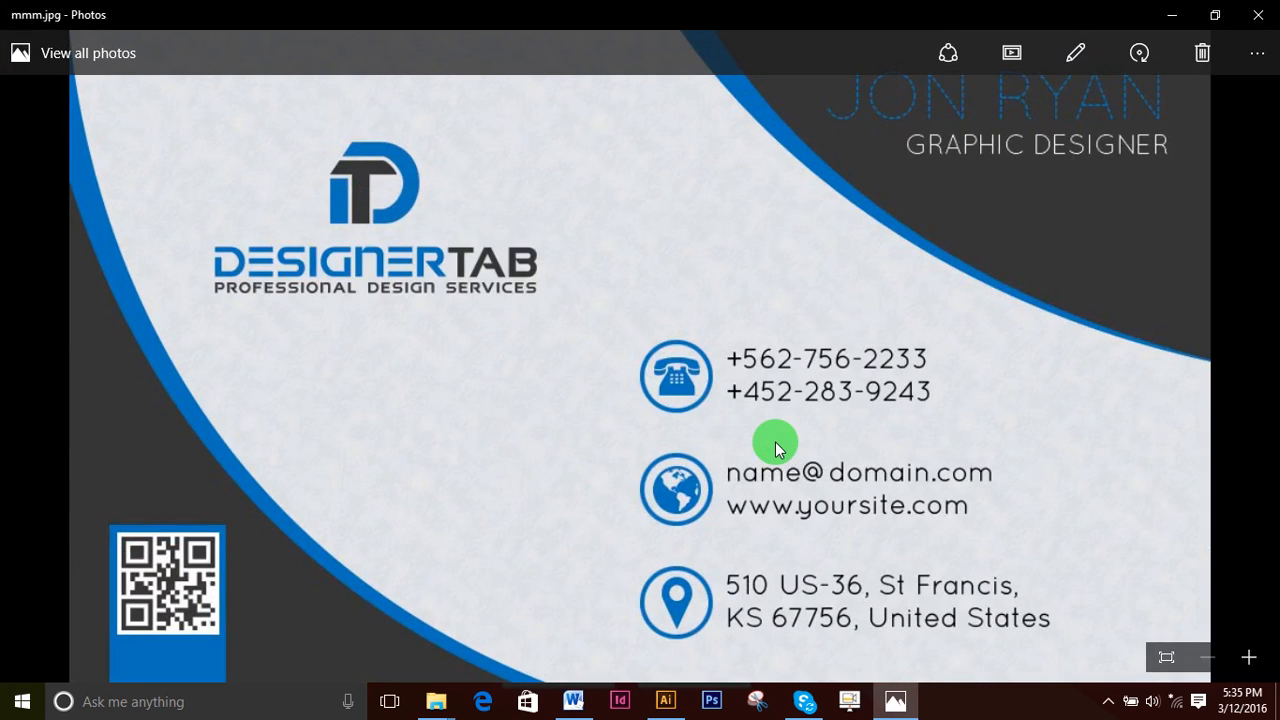
key(Right)
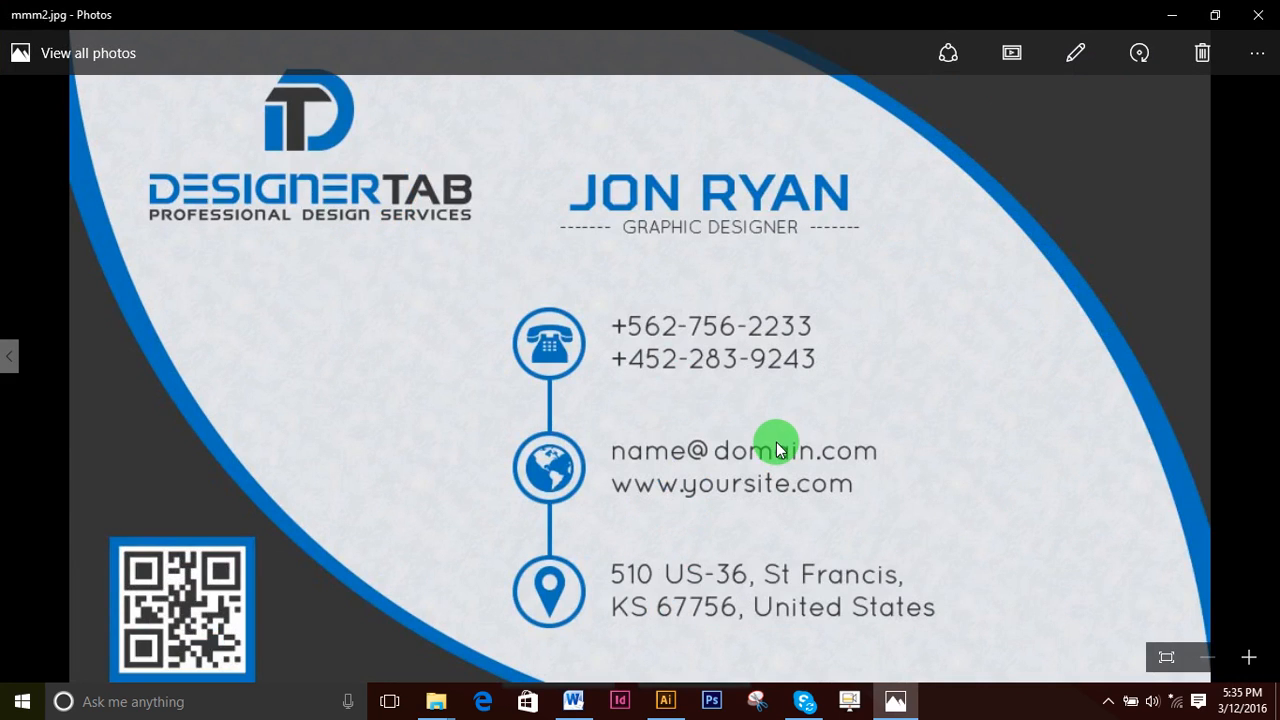
key(Left)
key(Right)
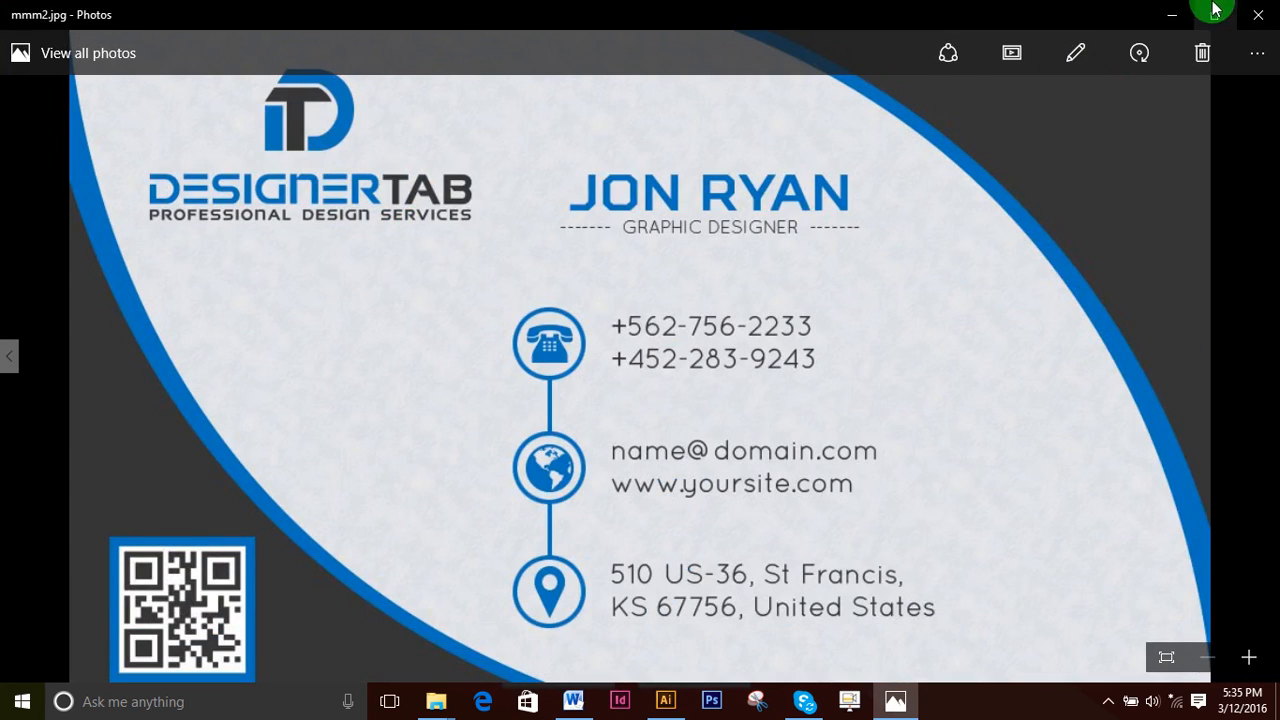
- Close Photos, reposition the Training Doc window, and reopen mmm2.jpg to examine the business card again
click(1260, 18)
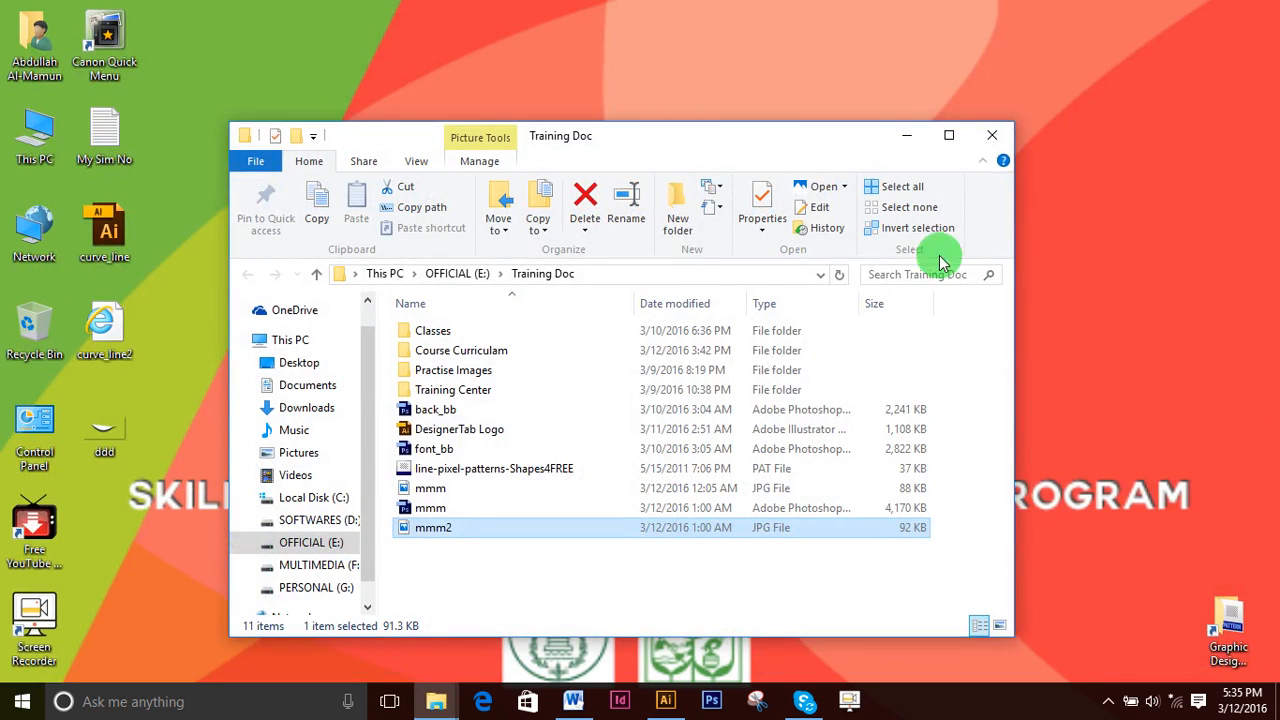
drag(749, 140, 785, 113)
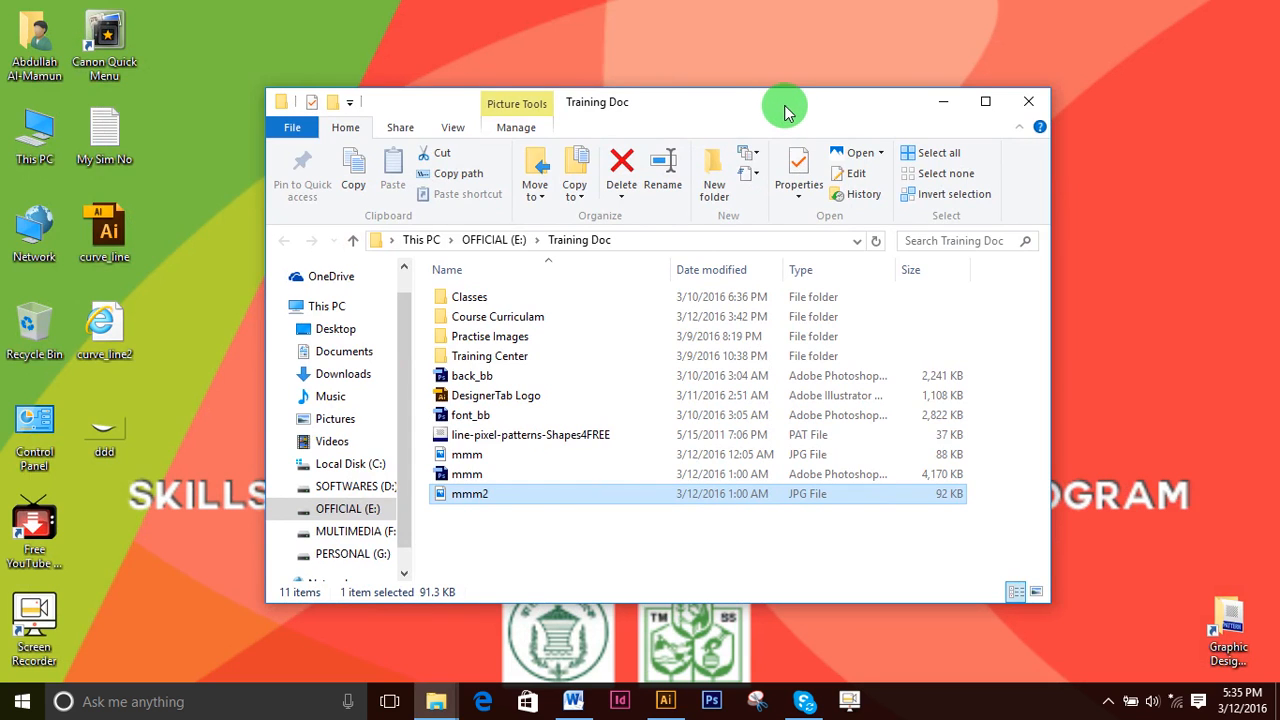
drag(780, 106, 733, 97)
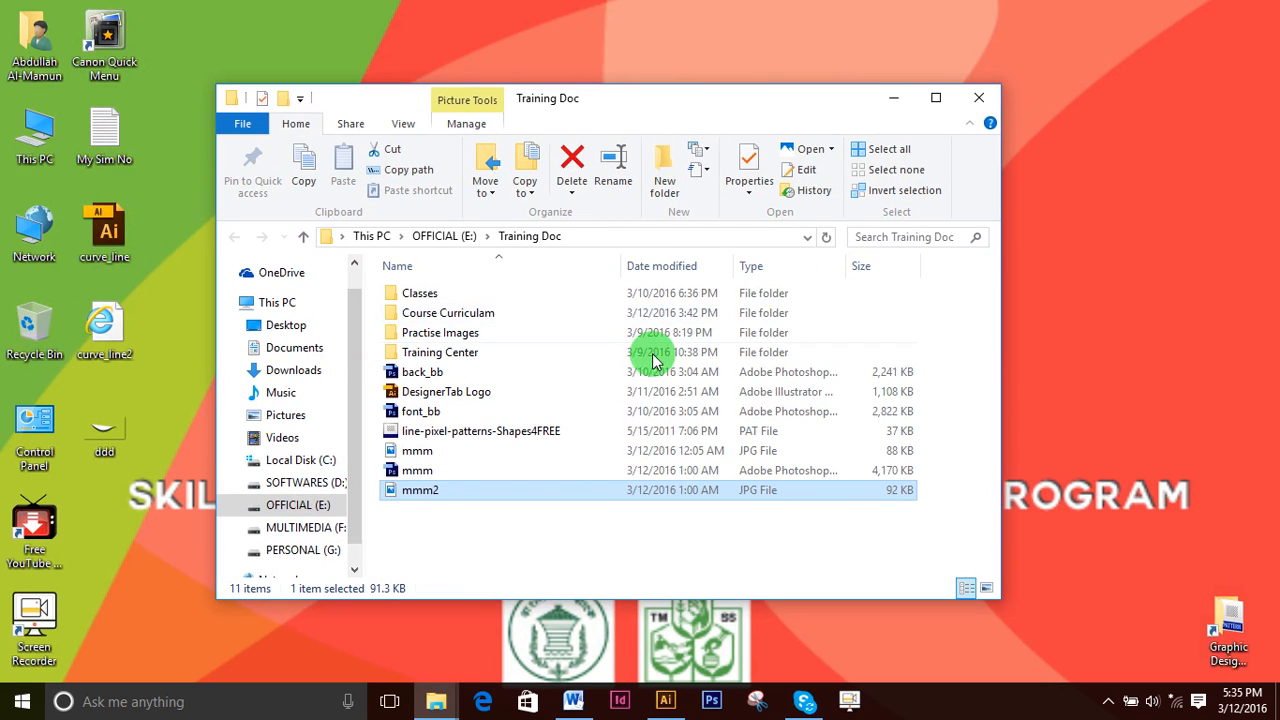
double_click(445, 490)
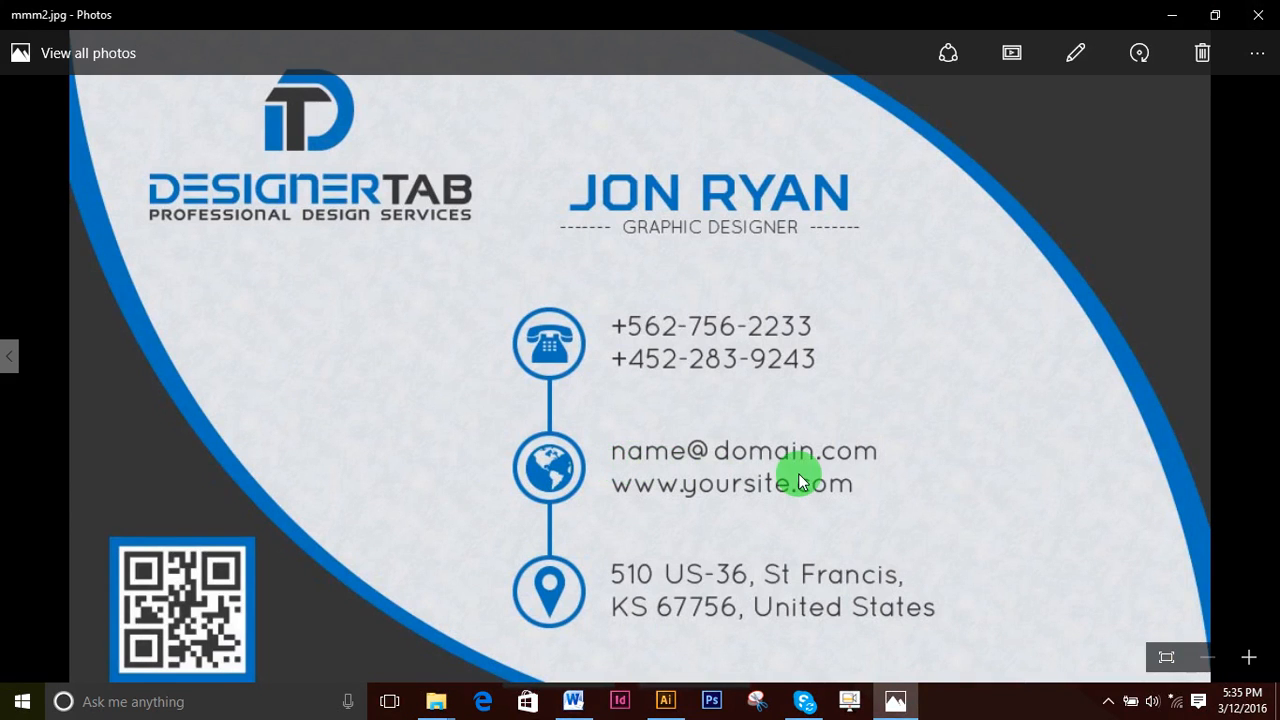
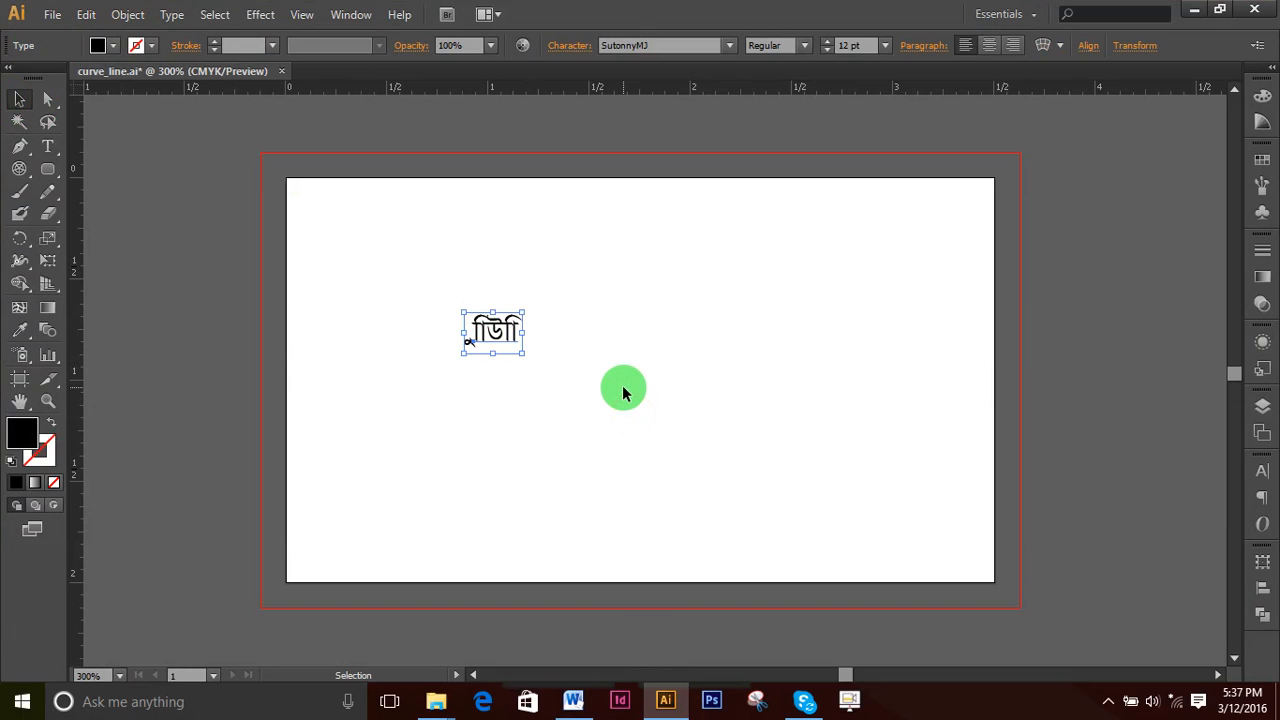
- Back in Illustrator, replace the small Bengali text with new point text "Designertab" on the artboard
key(Delete)
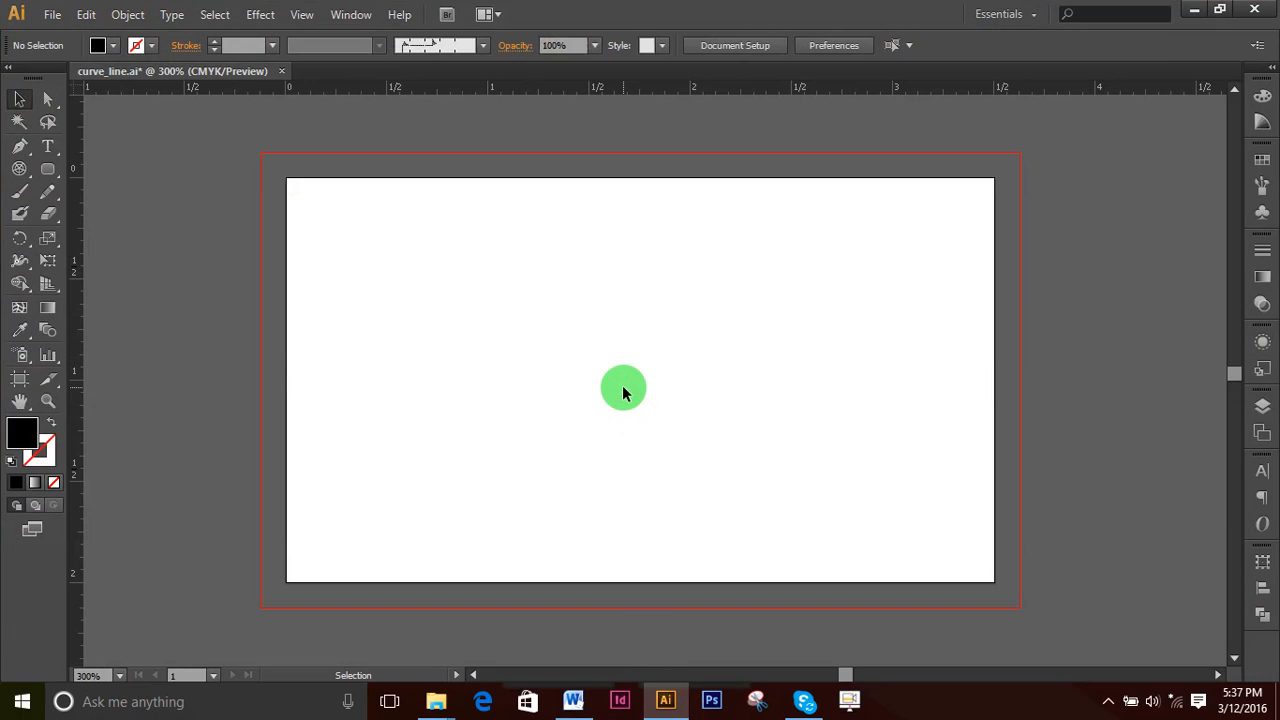
click(48, 148)
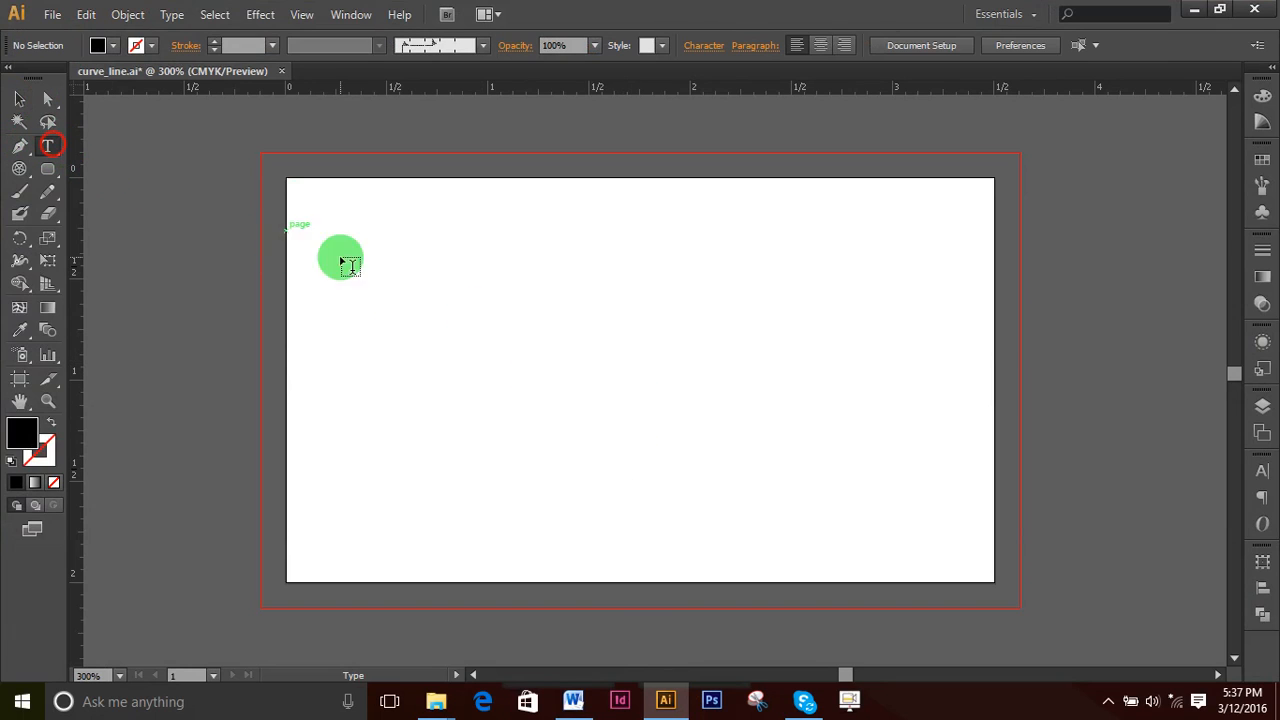
click(497, 320)
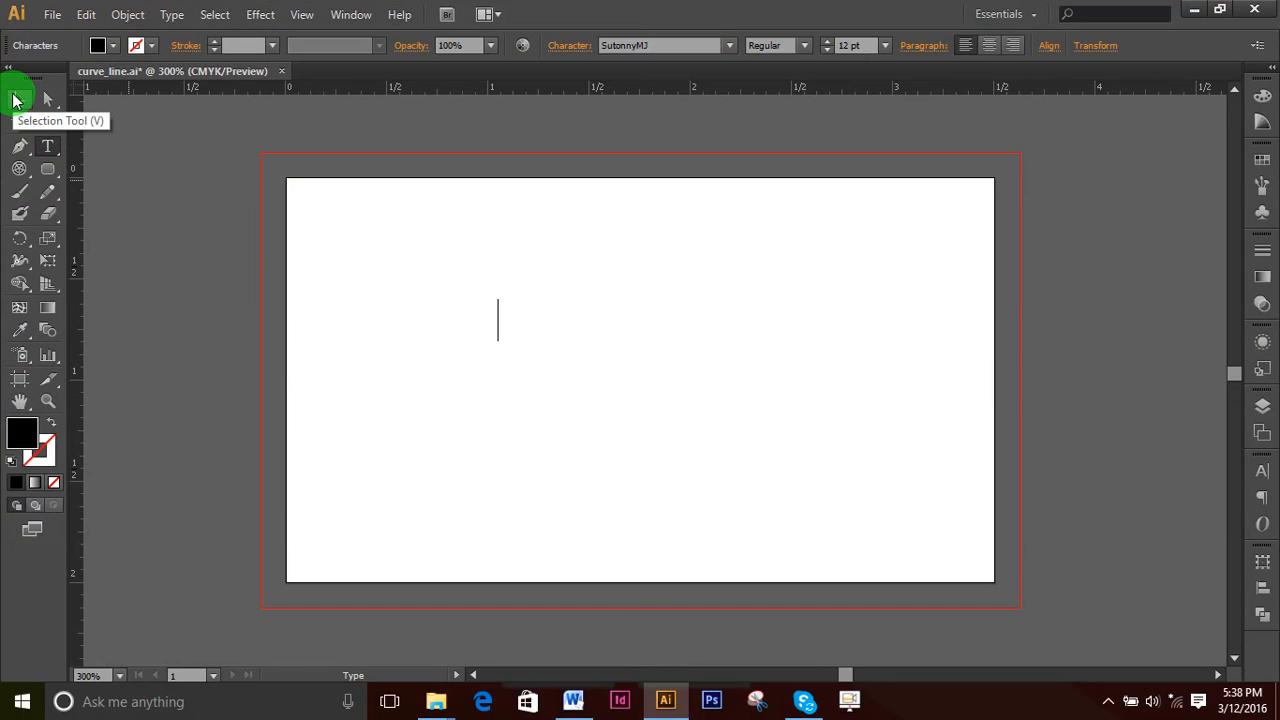
text(উবংরমহবৎধন)
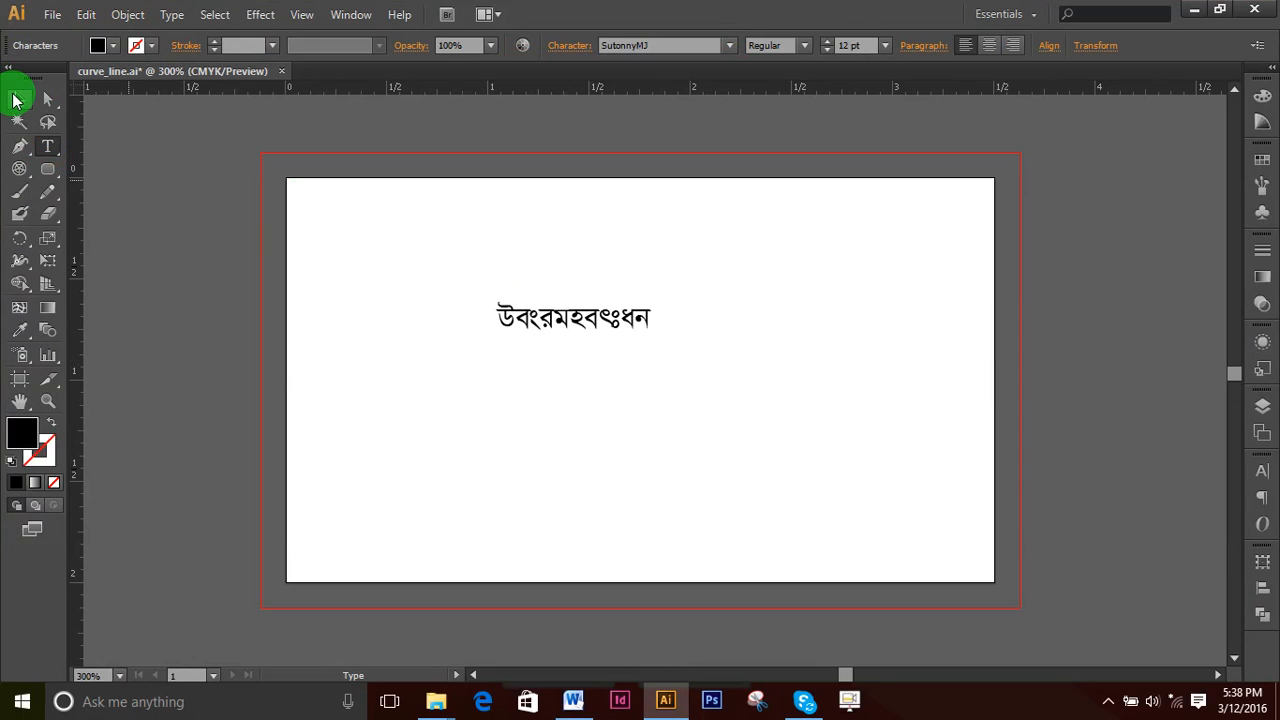
- Select all of the new text and set its font to Times New Roman
key(ctrl+a)
click(676, 46)
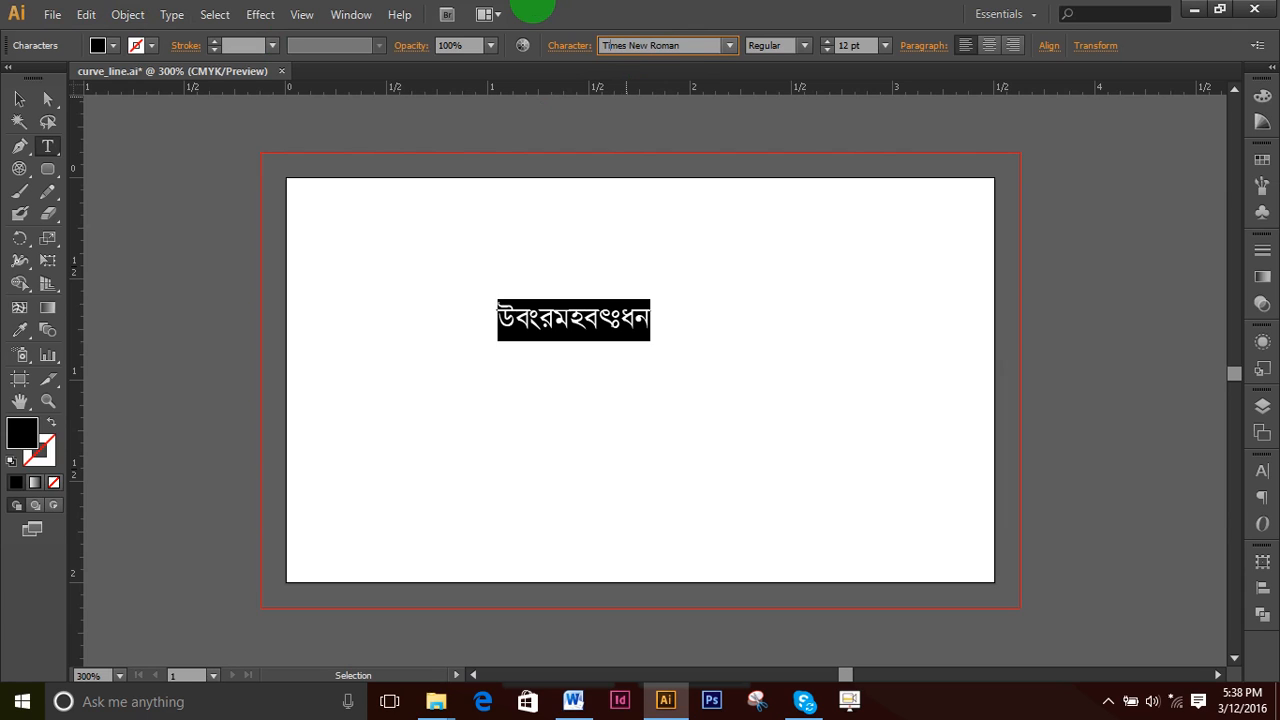
key(Return)
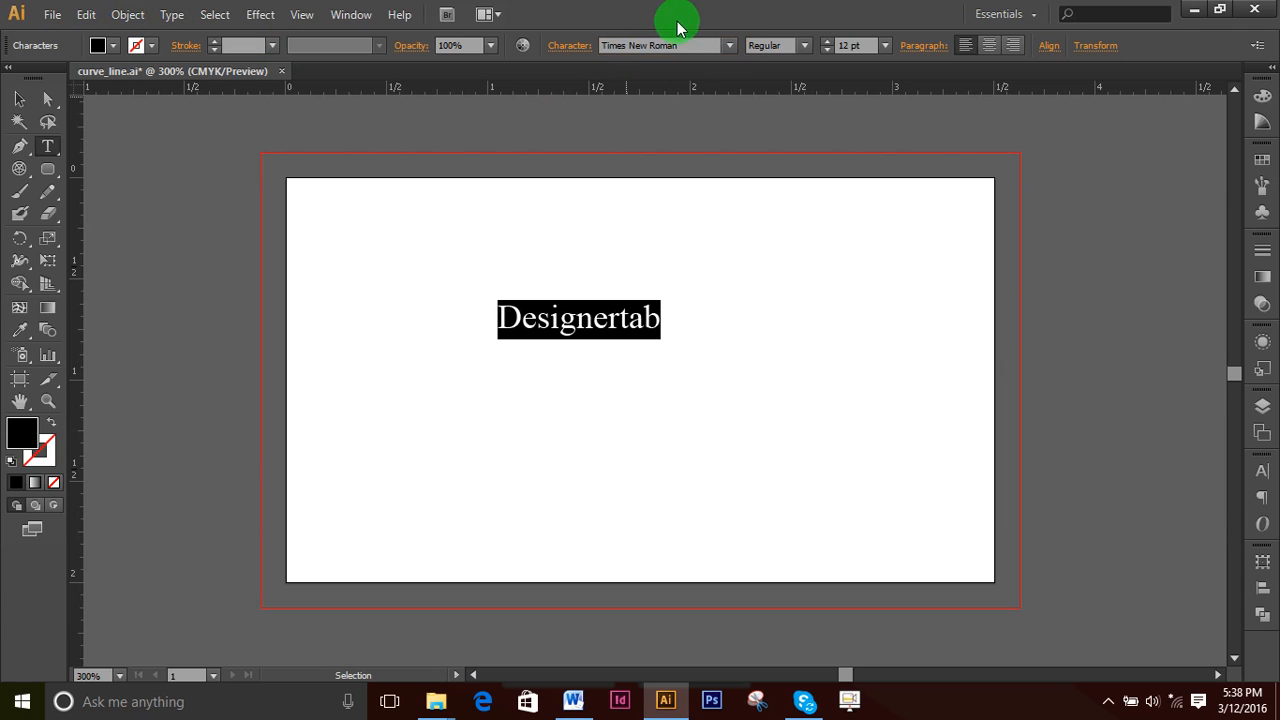
- Try successive fonts on the selected "Designertab" text, going forward from Times New Roman to Adobe 黑体 Std R
click(692, 46)
key(Down)
key(Down)
key(Down)
key(Down)
key(Down)
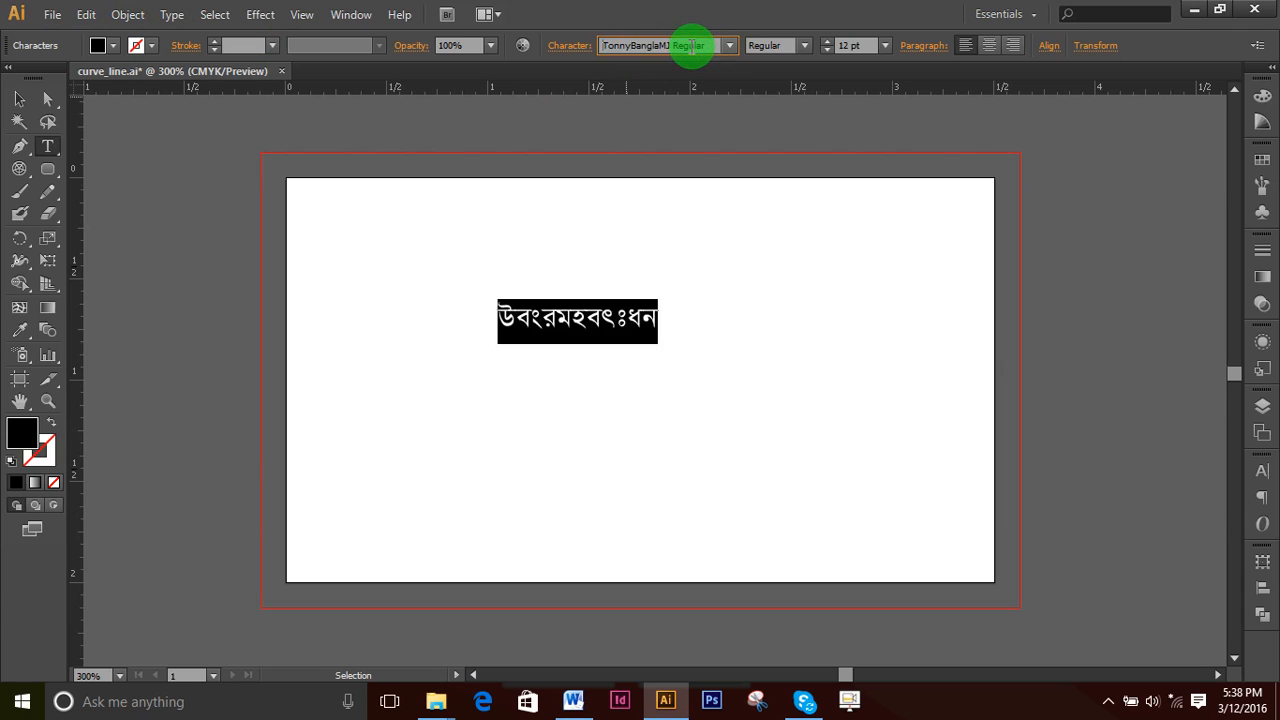
key(Down)
key(Down)
key(Down)
key(Down)
key(Down)
key(Down)
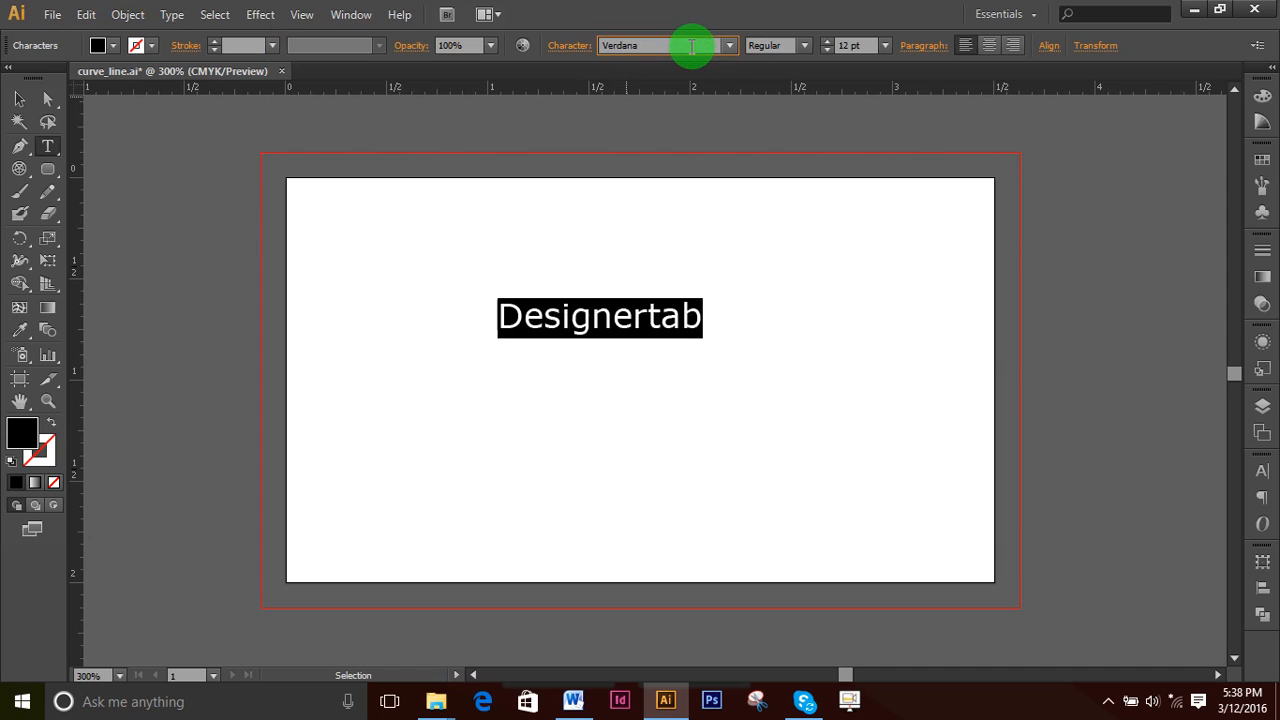
key(Down)
key(Down)
key(Down)
key(Down)
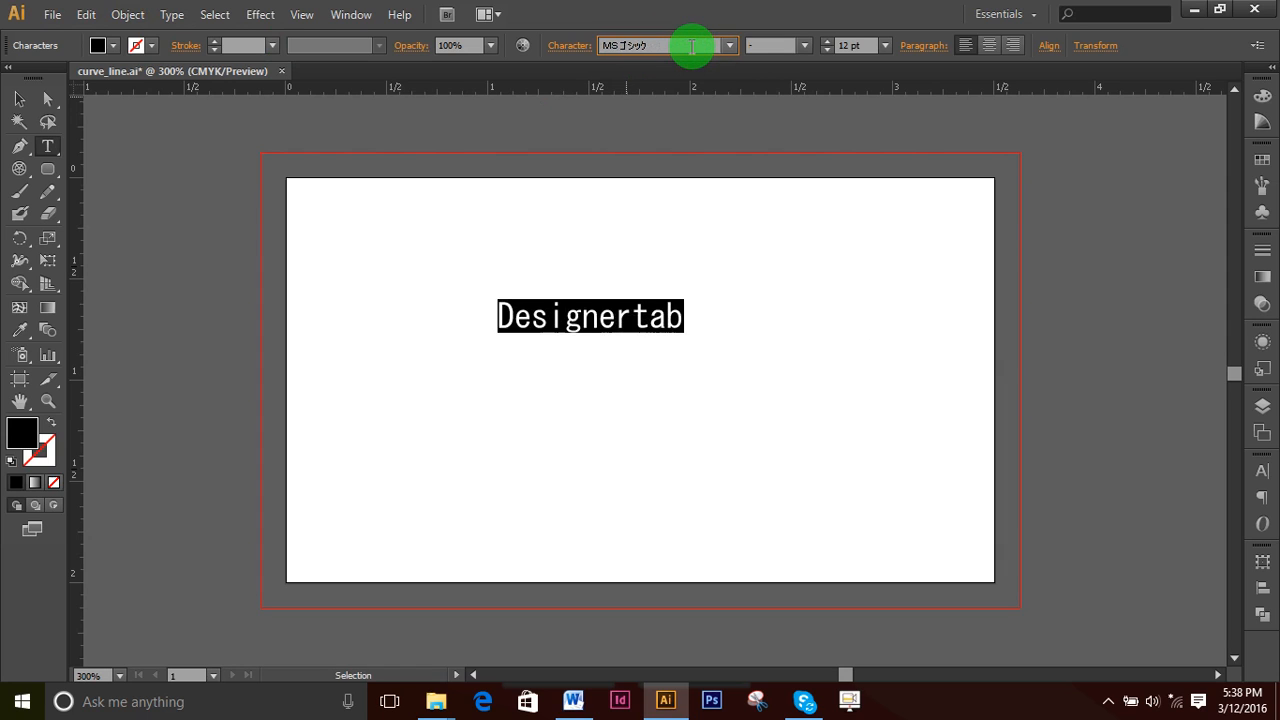
key(Down)
key(Down)
key(Down)
key(Down)
key(Down)
key(Down)
key(Down)
key(Down)
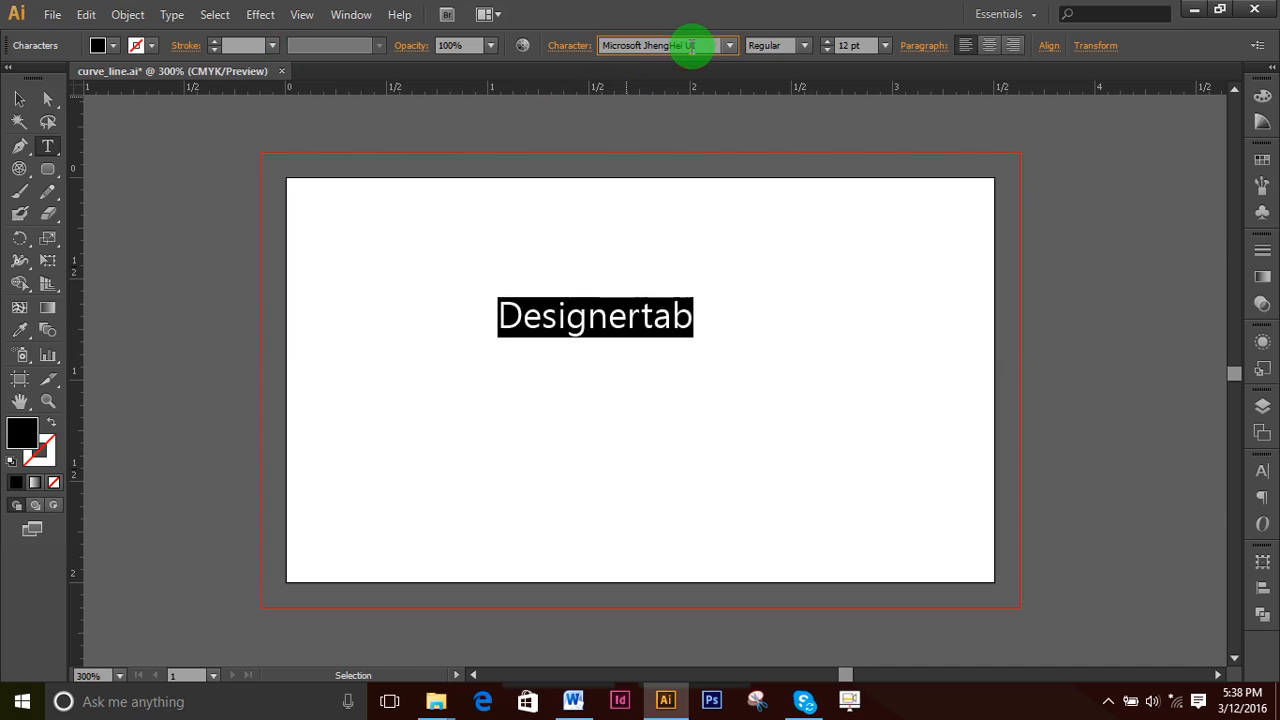
key(Down)
key(Down)
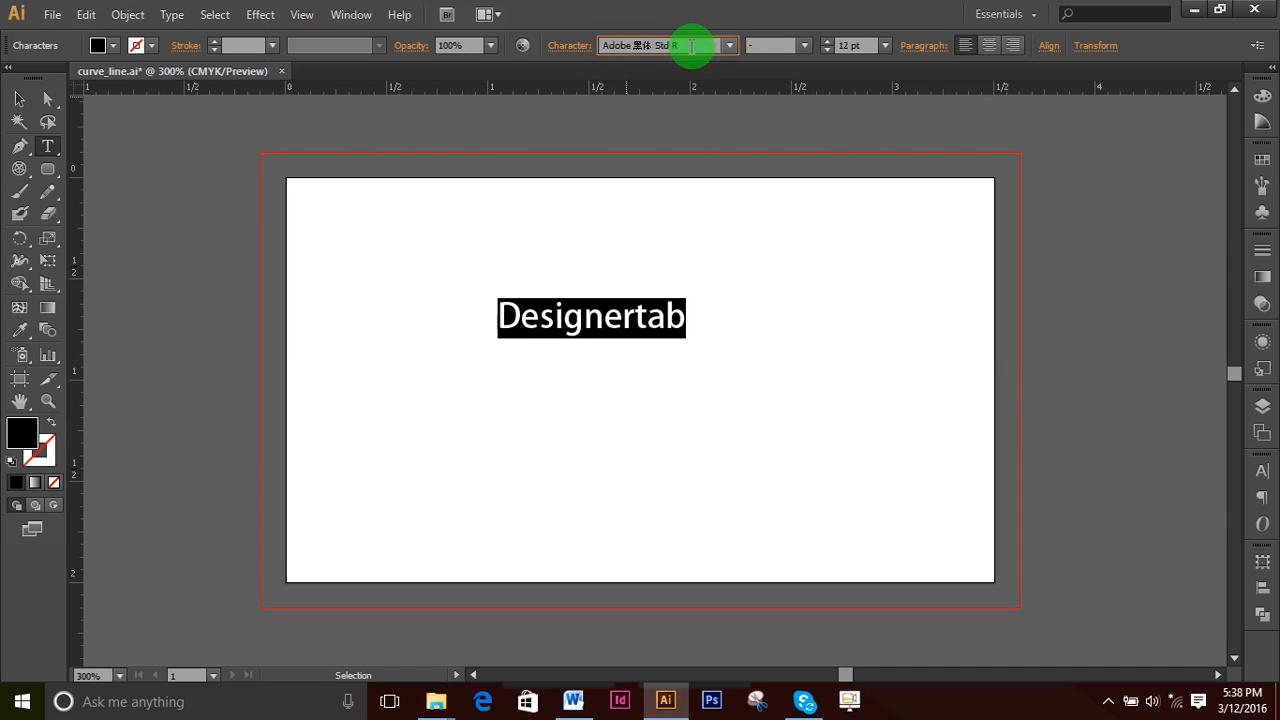
- Set the font of the selected "Designertab" text to Calibri
click(731, 46)
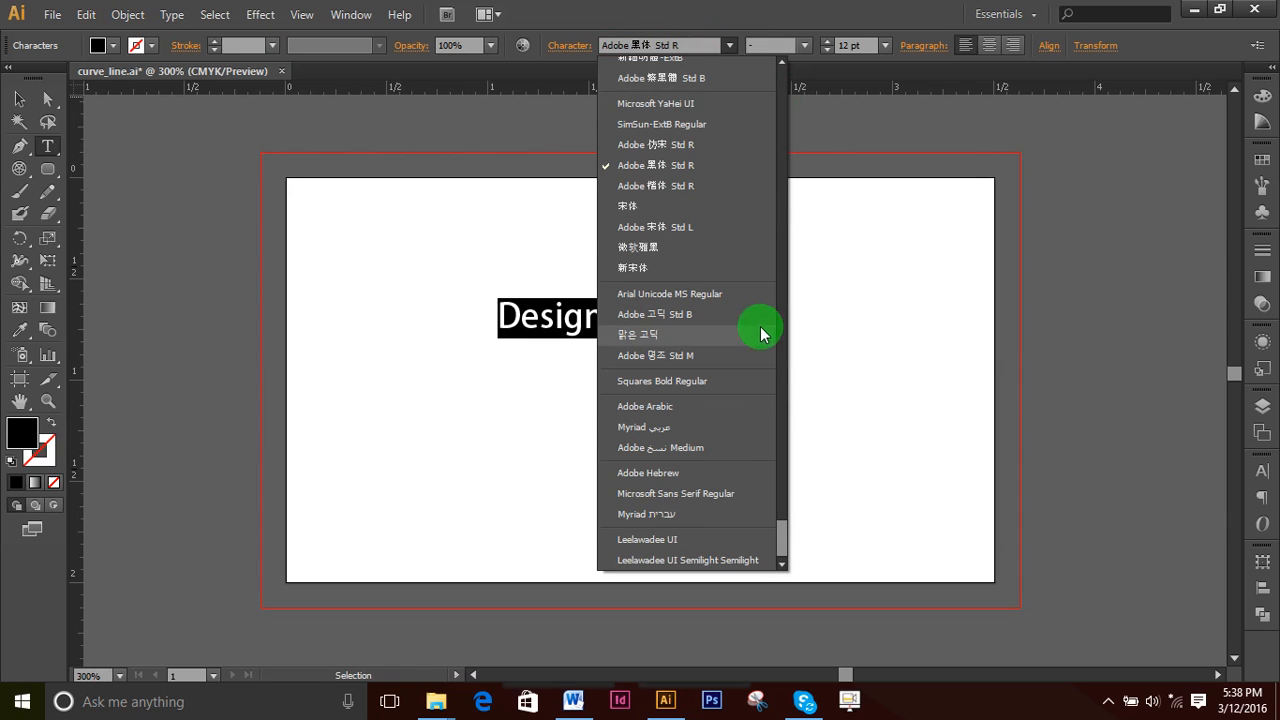
drag(780, 548, 798, 56)
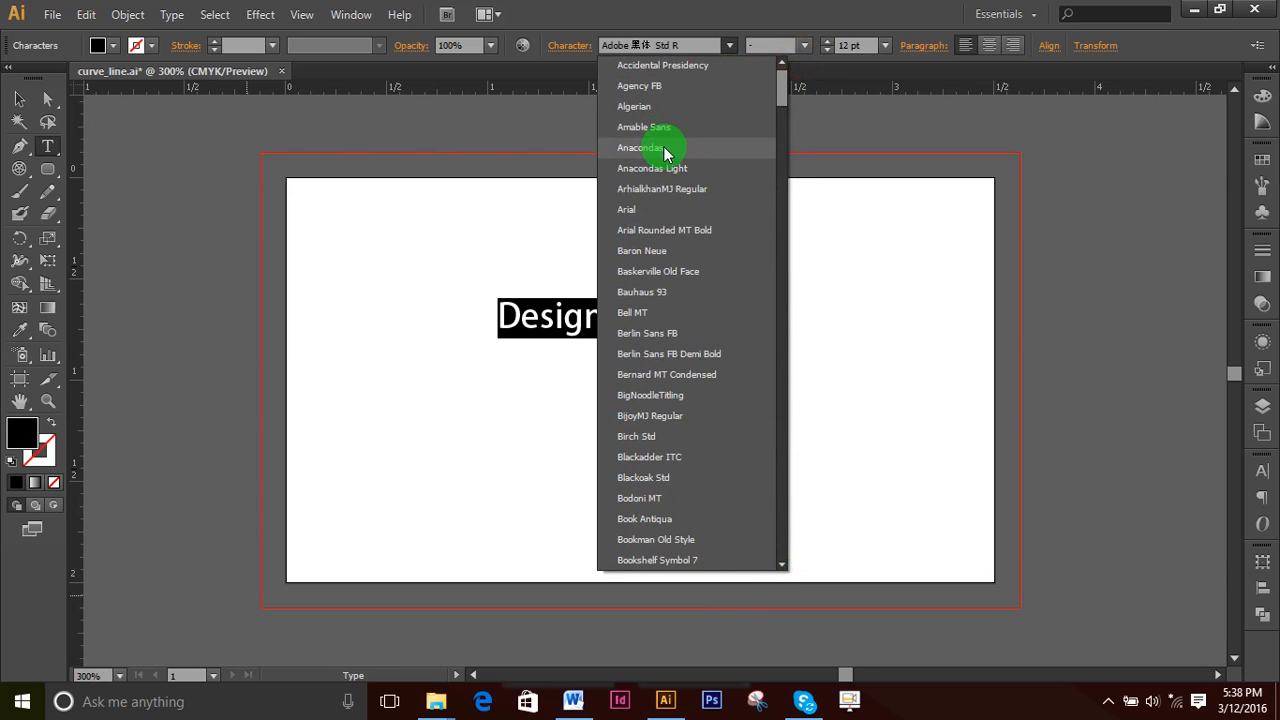
scroll(665, 390, down, 5)
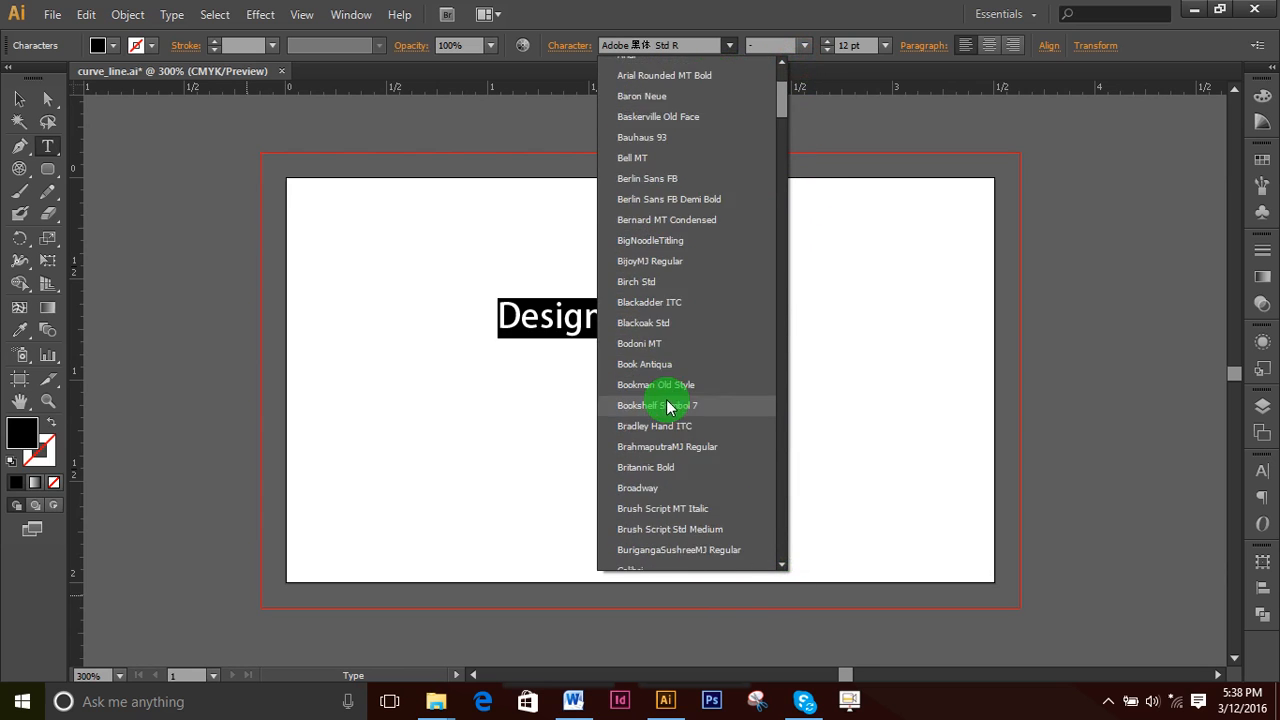
click(664, 418)
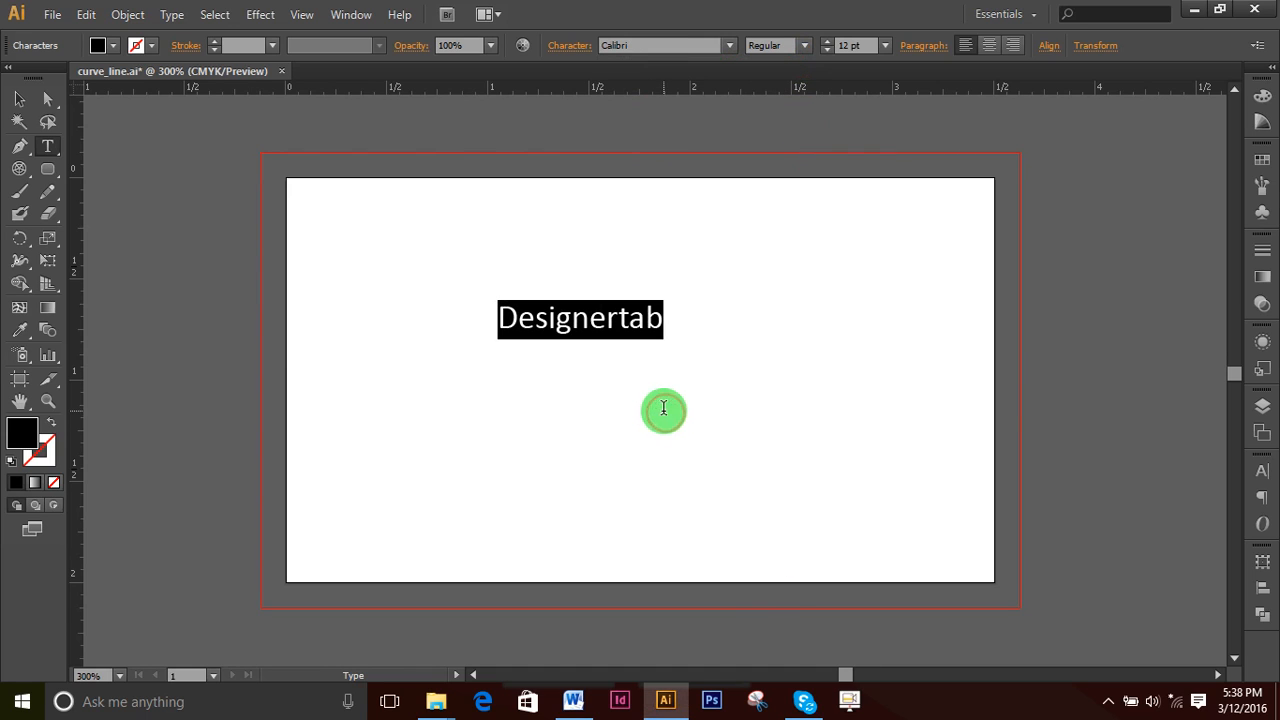
- Try successive font families on the selected "Designertab" text, going forward from Calibri through Century Schoolbook and Continuum Bold to DholeshwariMJ Regular
click(1262, 470)
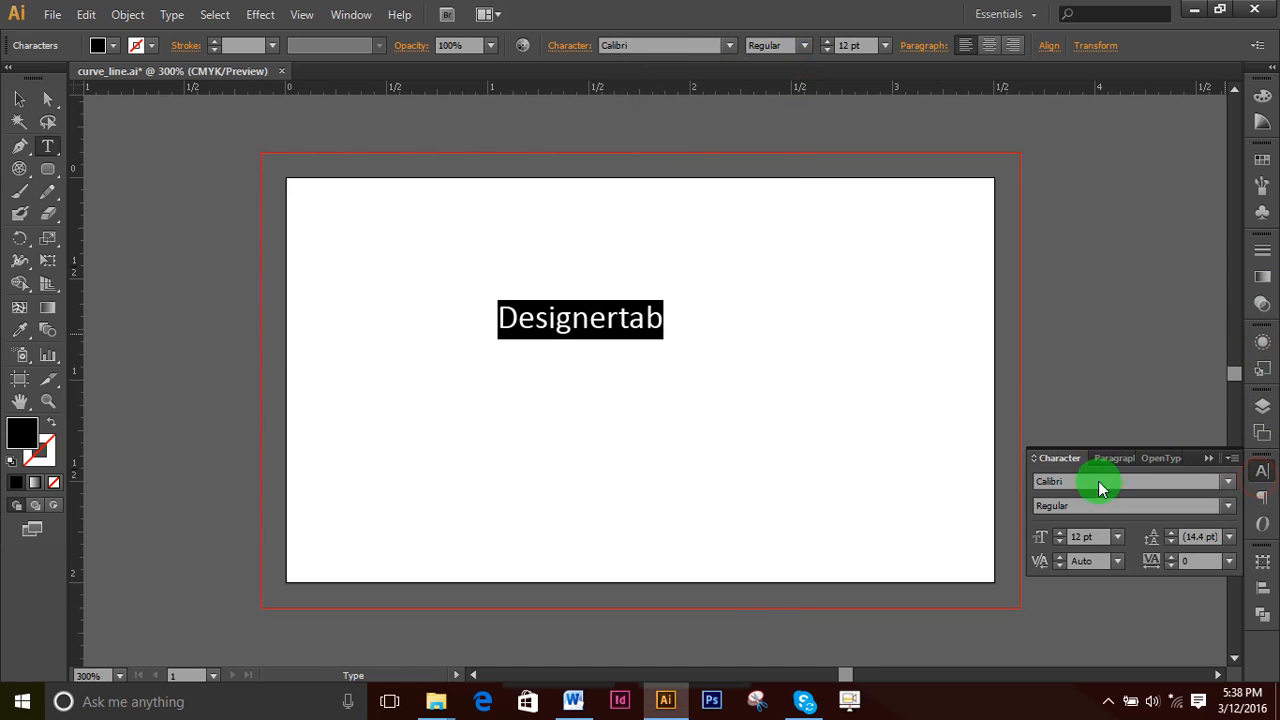
click(1090, 481)
key(Down)
key(Down)
key(Down)
key(Down)
key(Down)
key(Down)
key(Down)
key(Down)
key(Down)
key(Down)
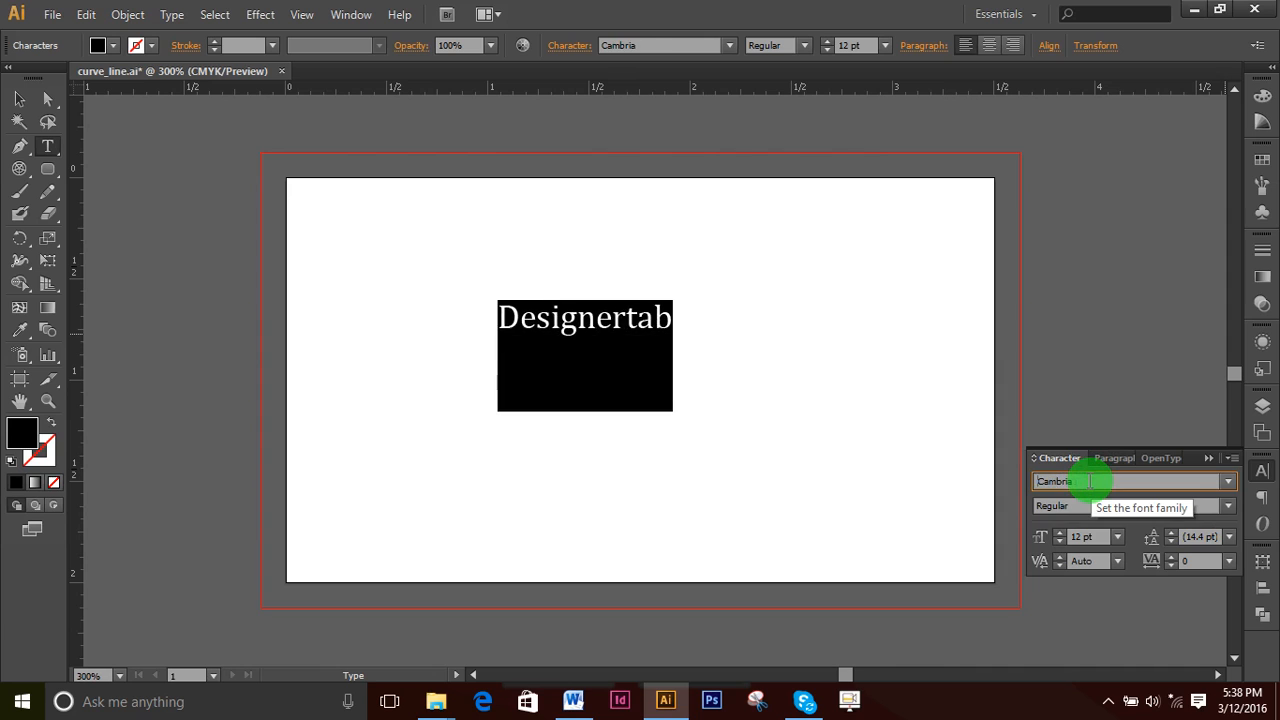
key(Down)
key(Down)
key(Down)
key(Down)
key(Down)
key(Down)
key(Down)
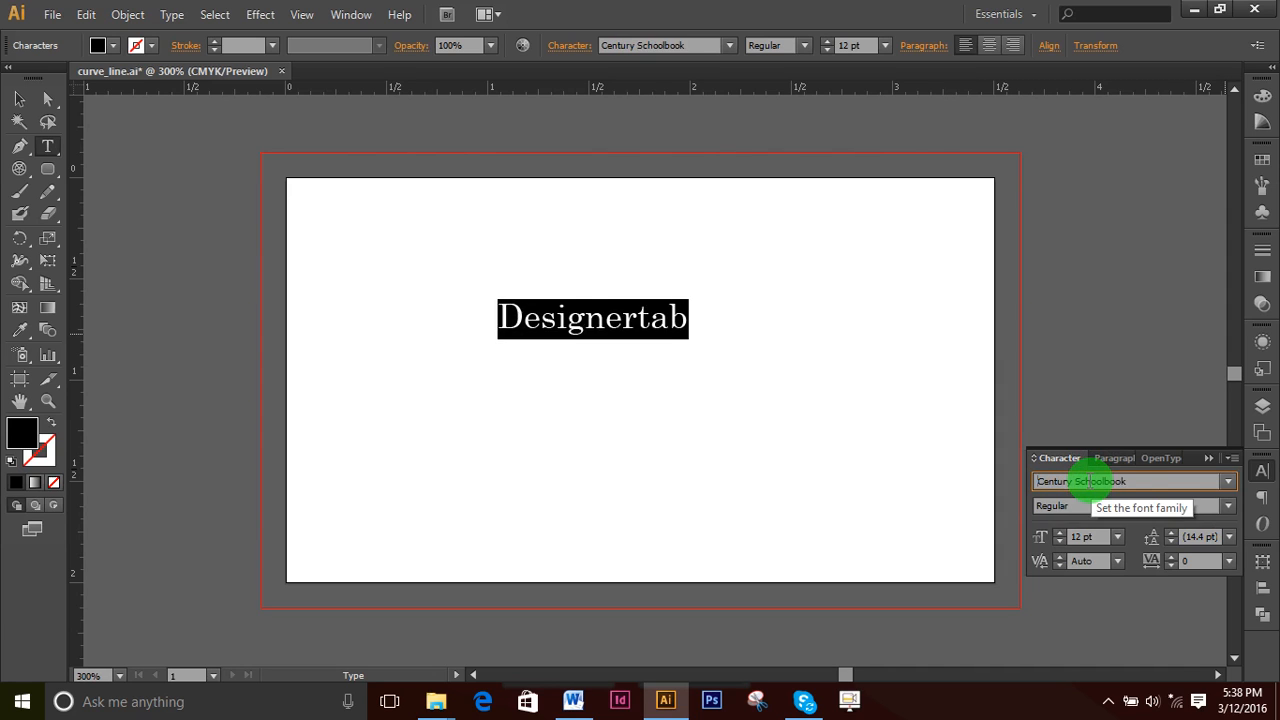
key(Down)
key(Down)
key(Down)
key(Down)
key(Down)
key(Down)
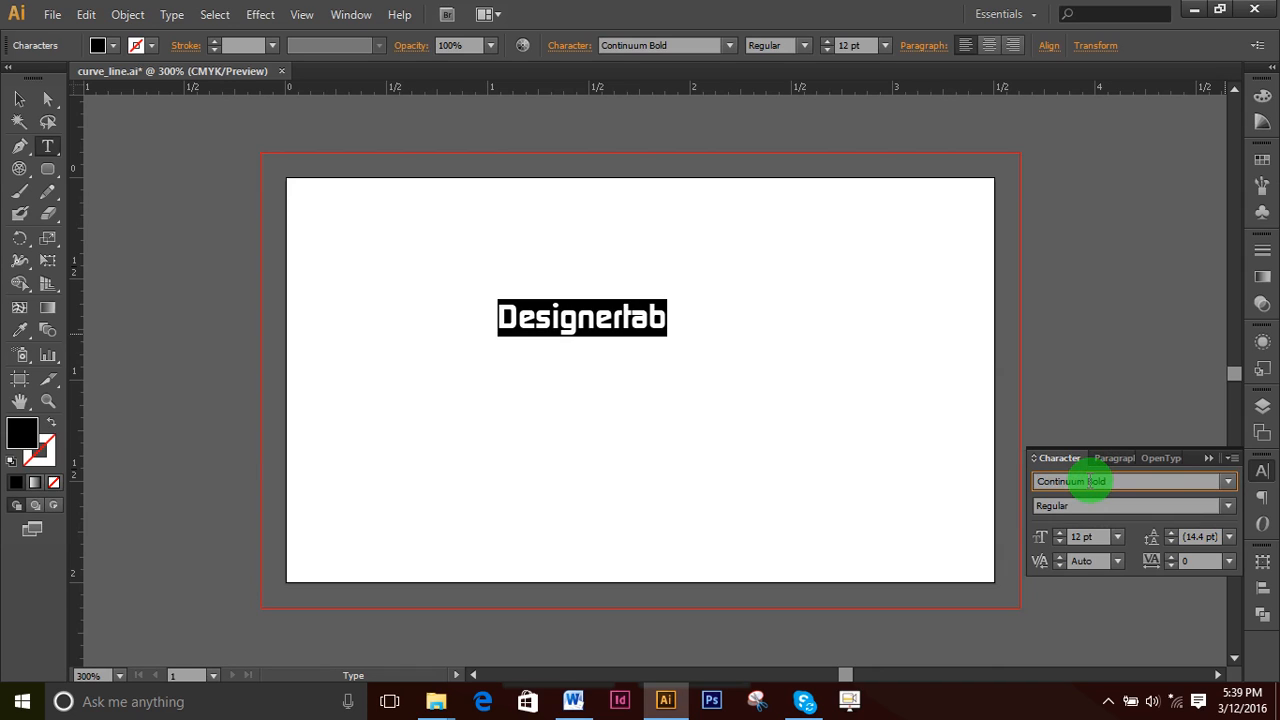
scroll(1087, 481, down, 4)
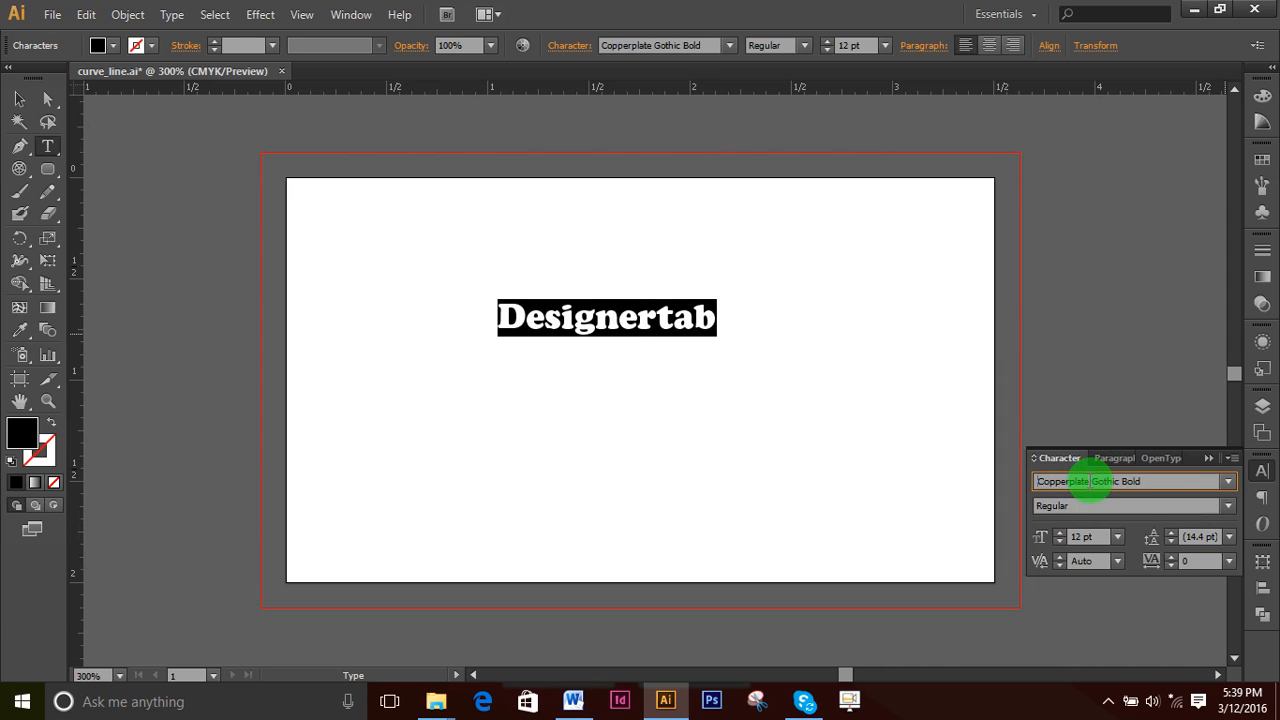
scroll(1087, 481, down, 8)
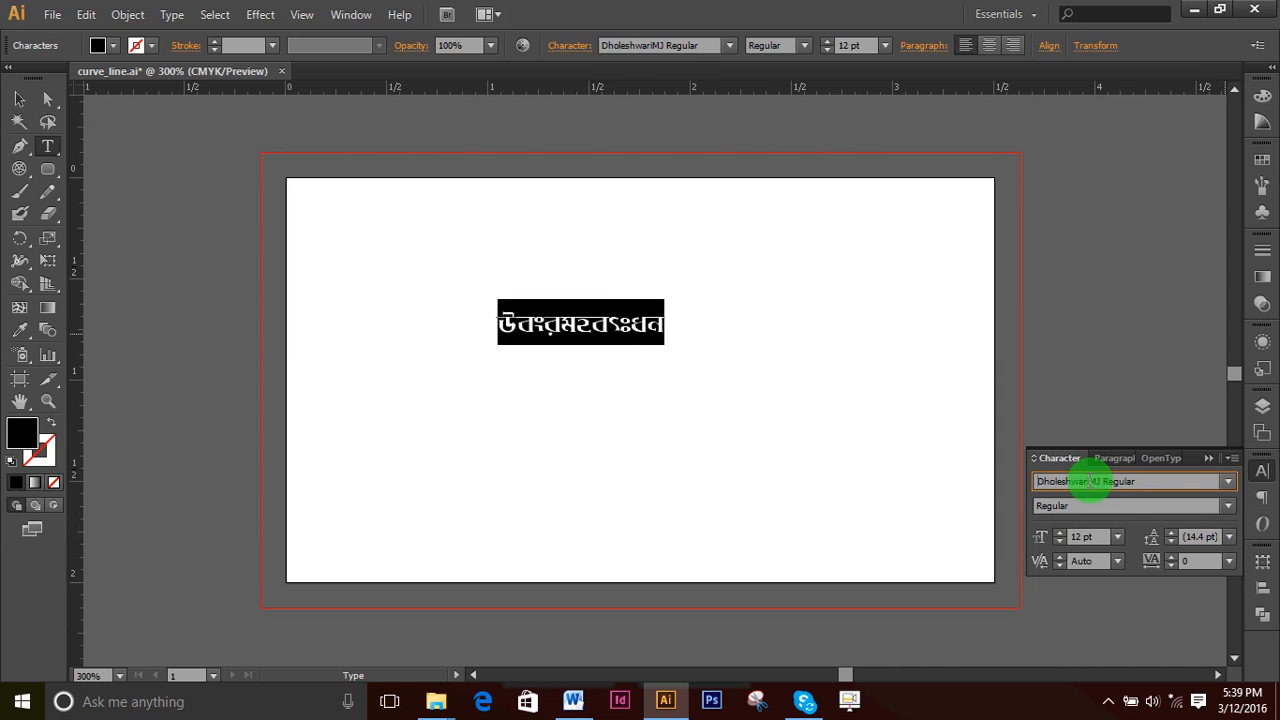
- Set the font of the "Designertab" text to Expansiva
scroll(1090, 481, down, 4)
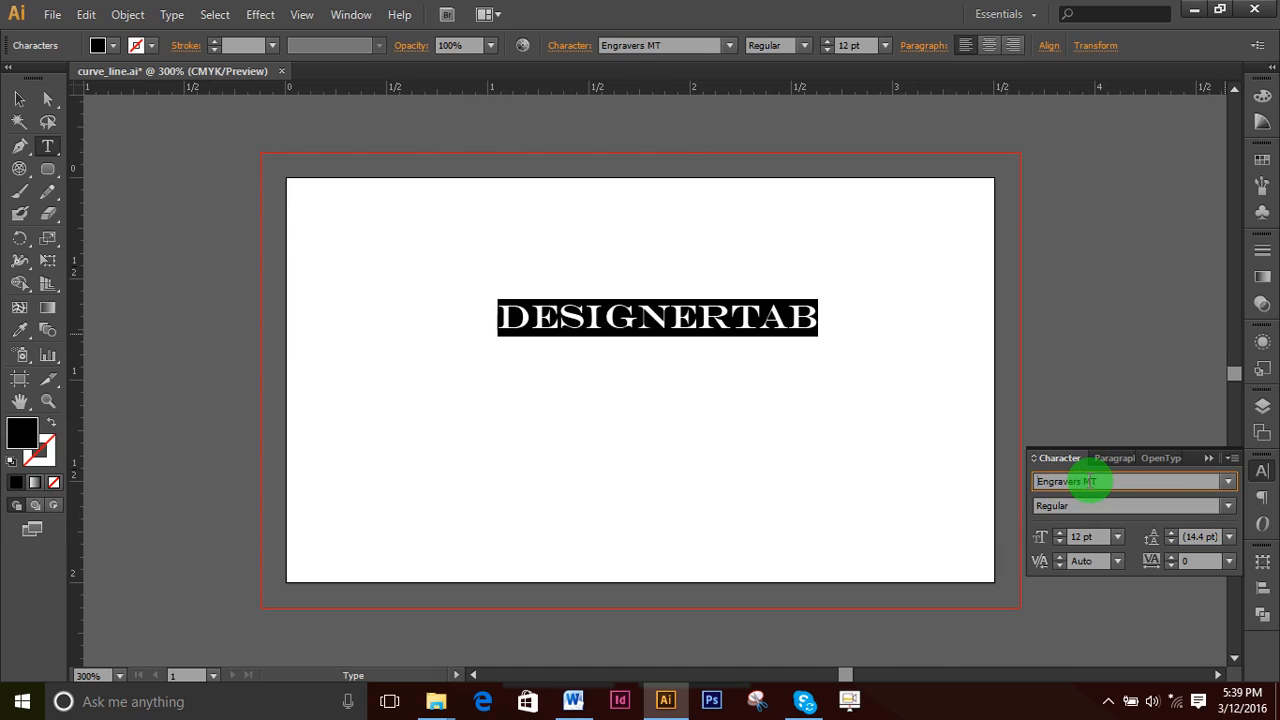
scroll(1090, 481, down, 2)
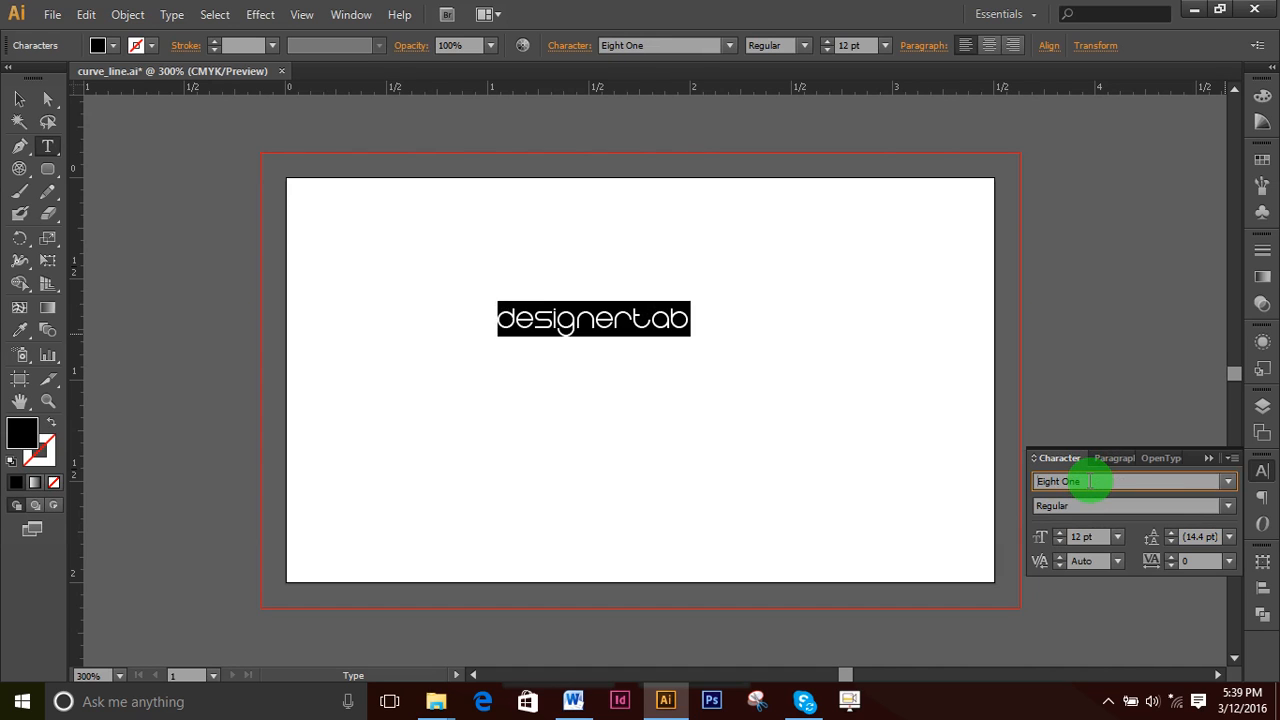
scroll(1090, 481, down, 2)
scroll(1090, 481, down, 4)
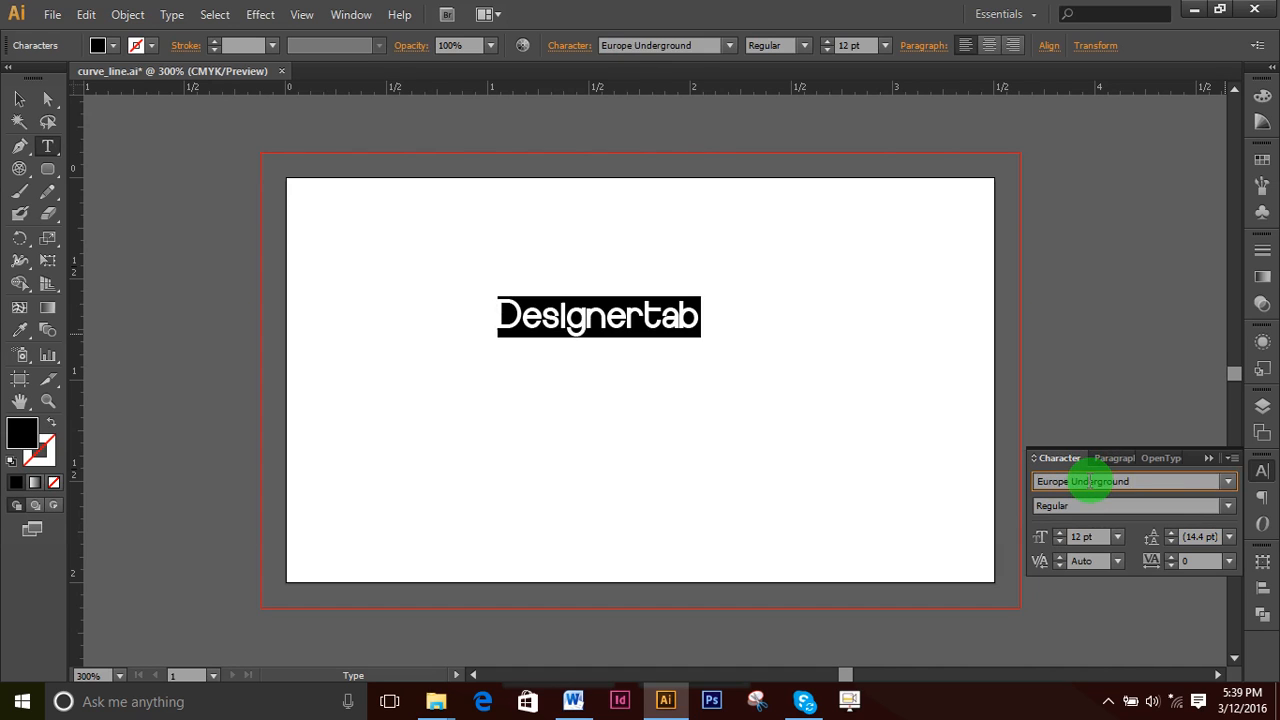
scroll(1090, 481, up, 2)
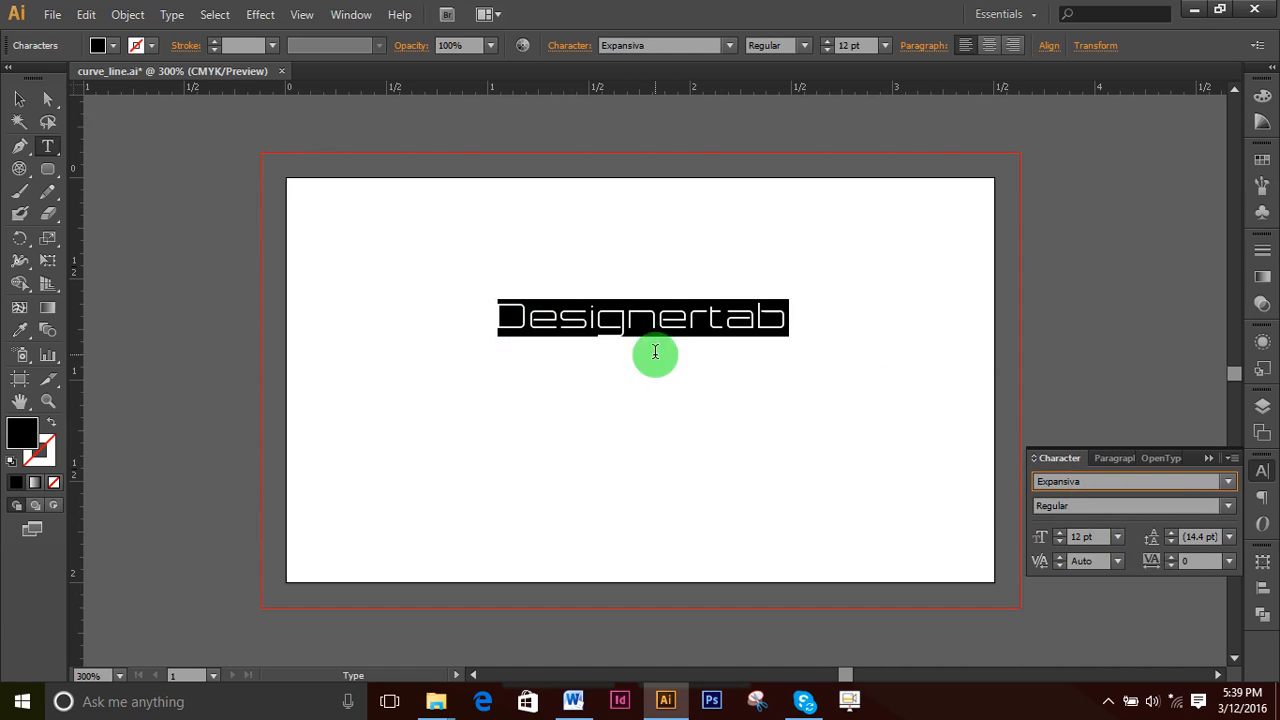
click(663, 315)
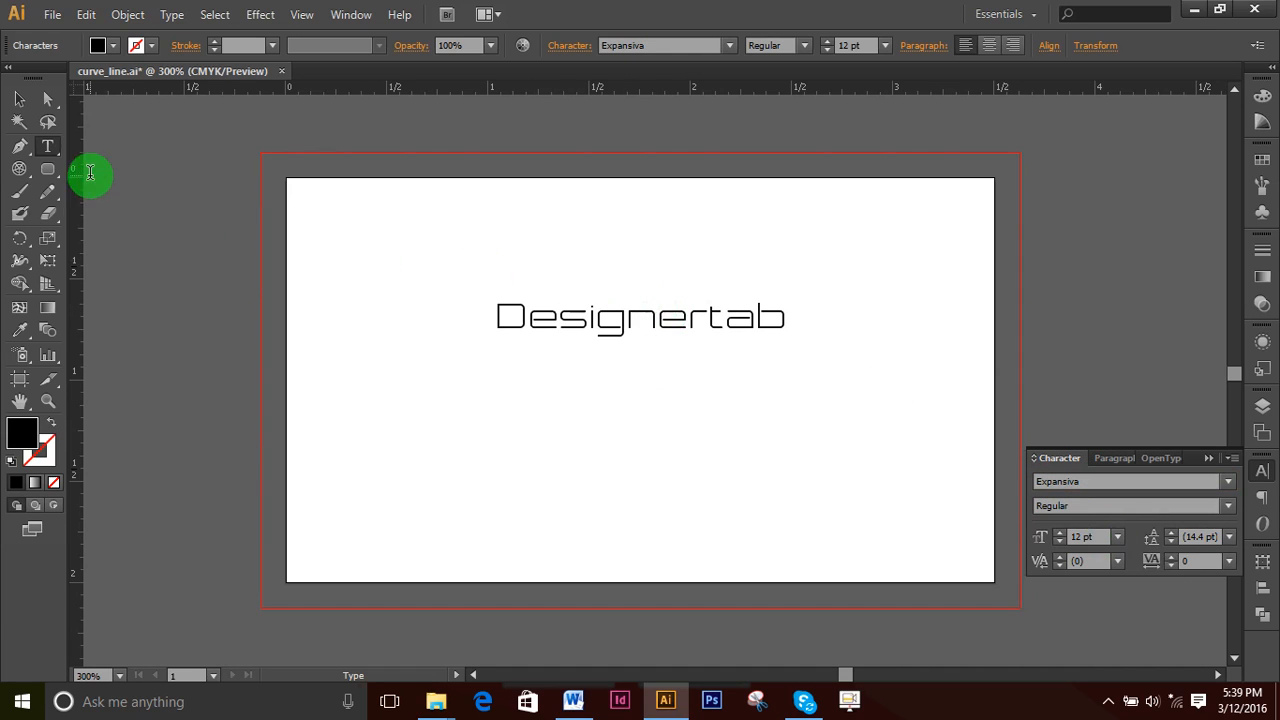
click(19, 98)
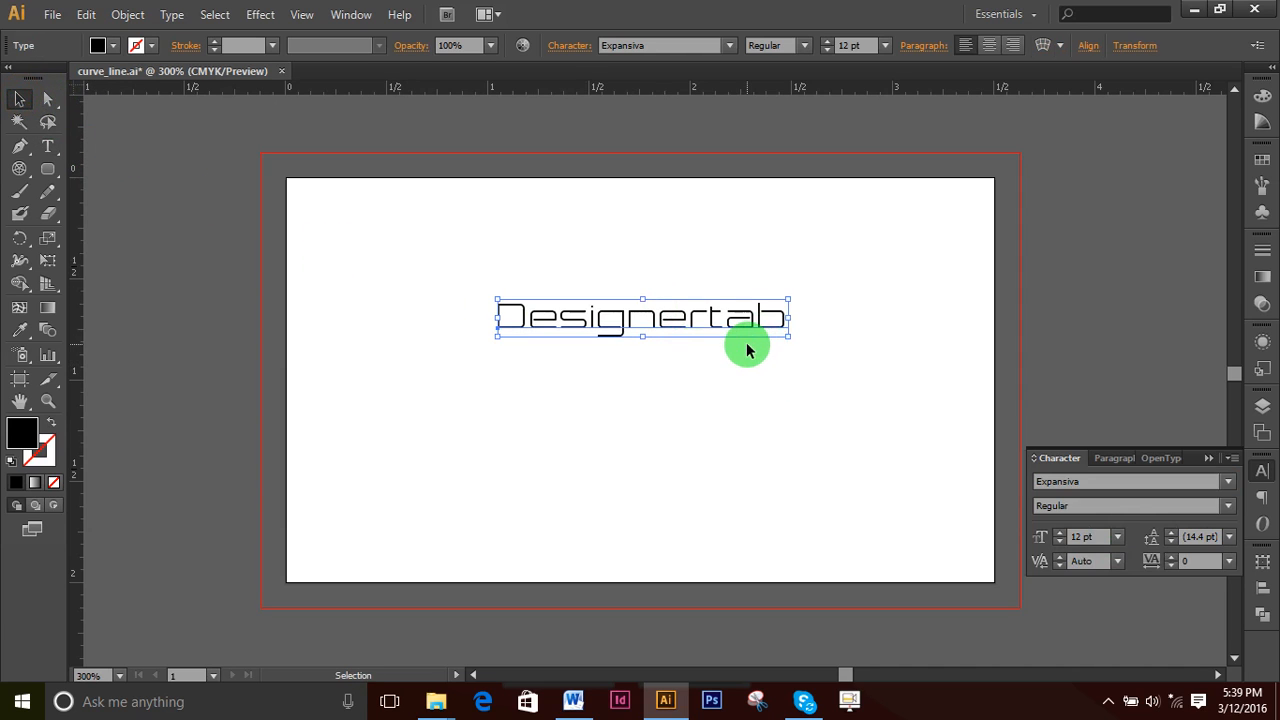
- Cut the "Designertab" text from the artboard
ctrl+click(713, 331)
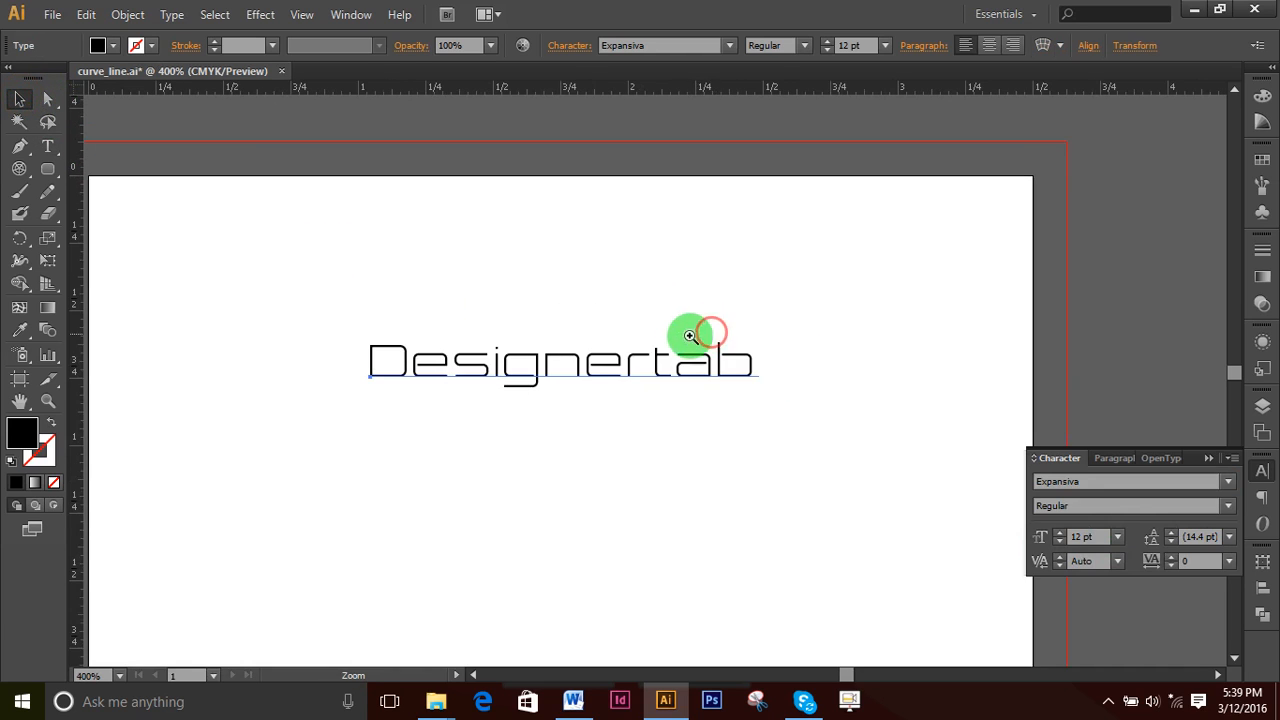
ctrl+click(628, 374)
drag(657, 364, 658, 288)
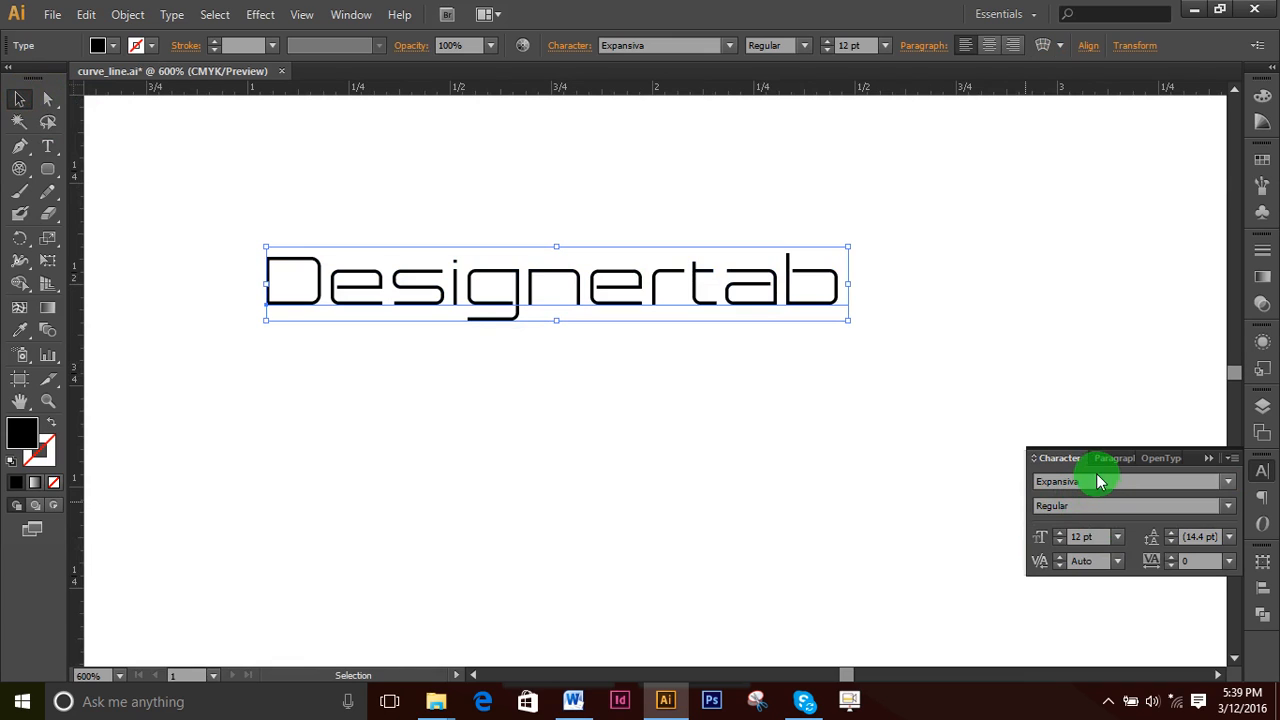
key(ctrl+minus)
key(ctrl+minus)
key(ctrl+minus)
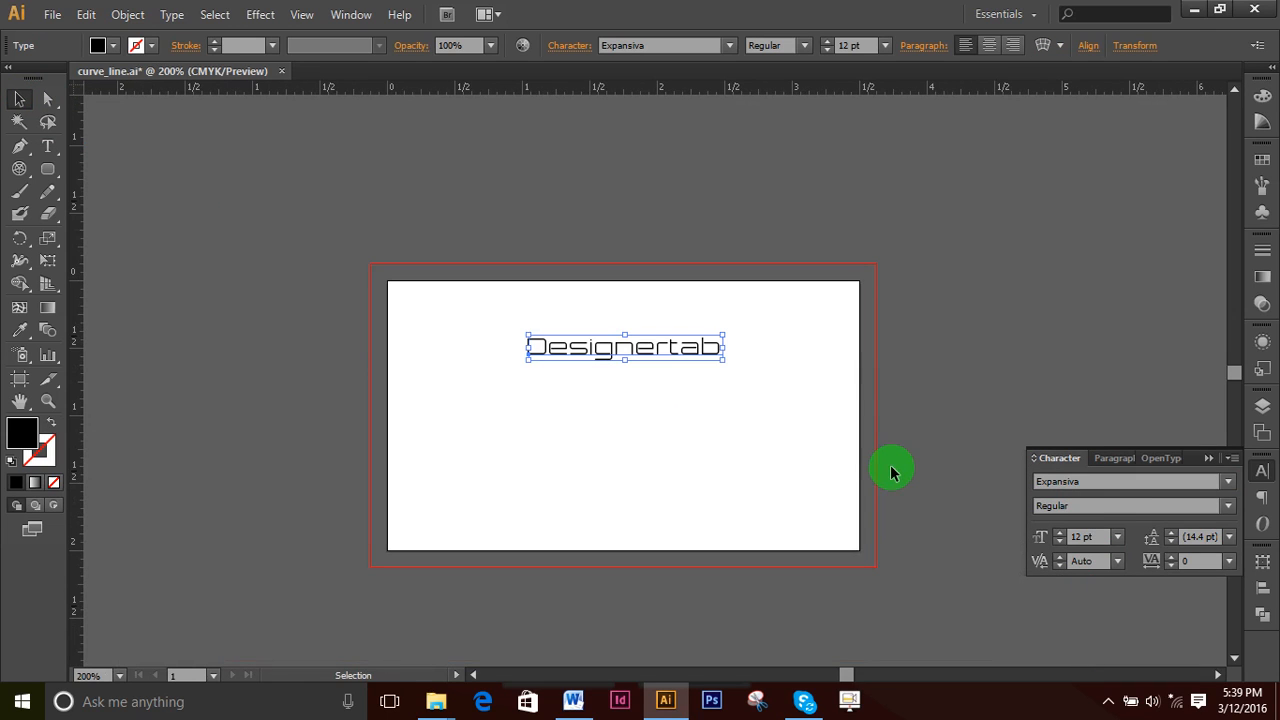
key(Delete)
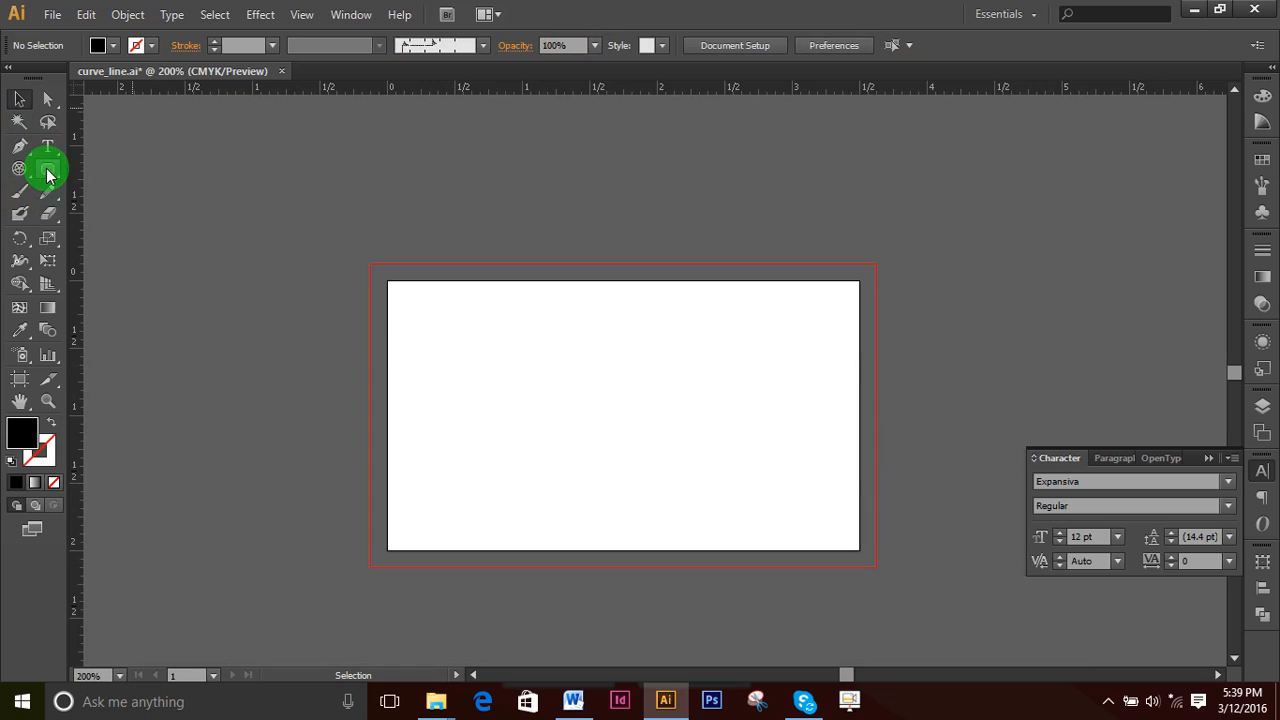
- Draw a full-bleed-height rectangle over roughly the left quarter of the card and fill it with dark gray
drag(47, 169, 101, 171)
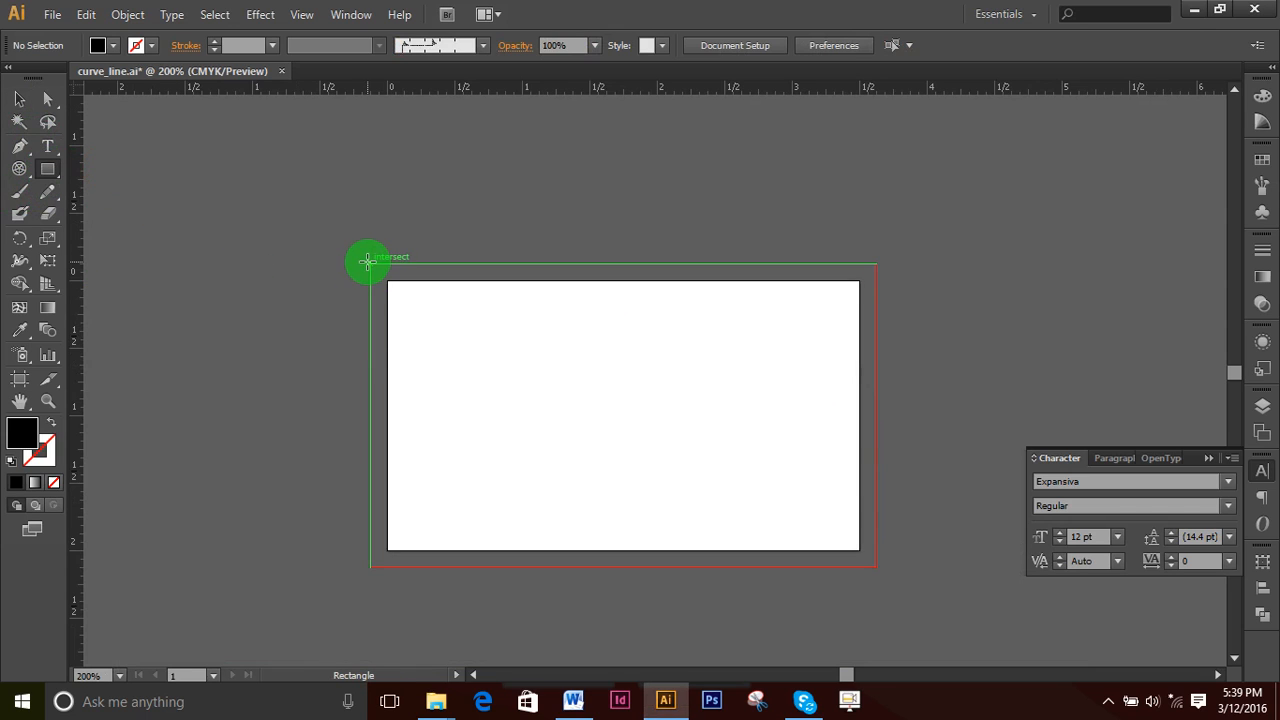
drag(369, 263, 508, 567)
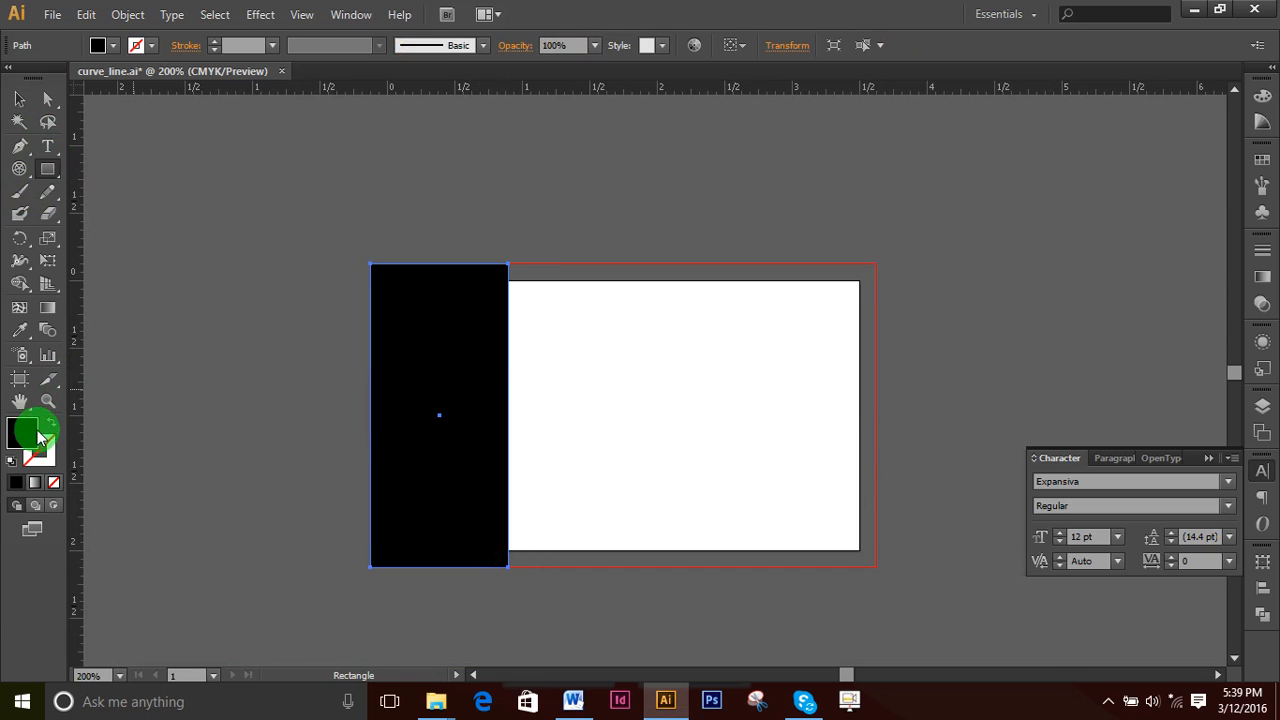
click(1263, 160)
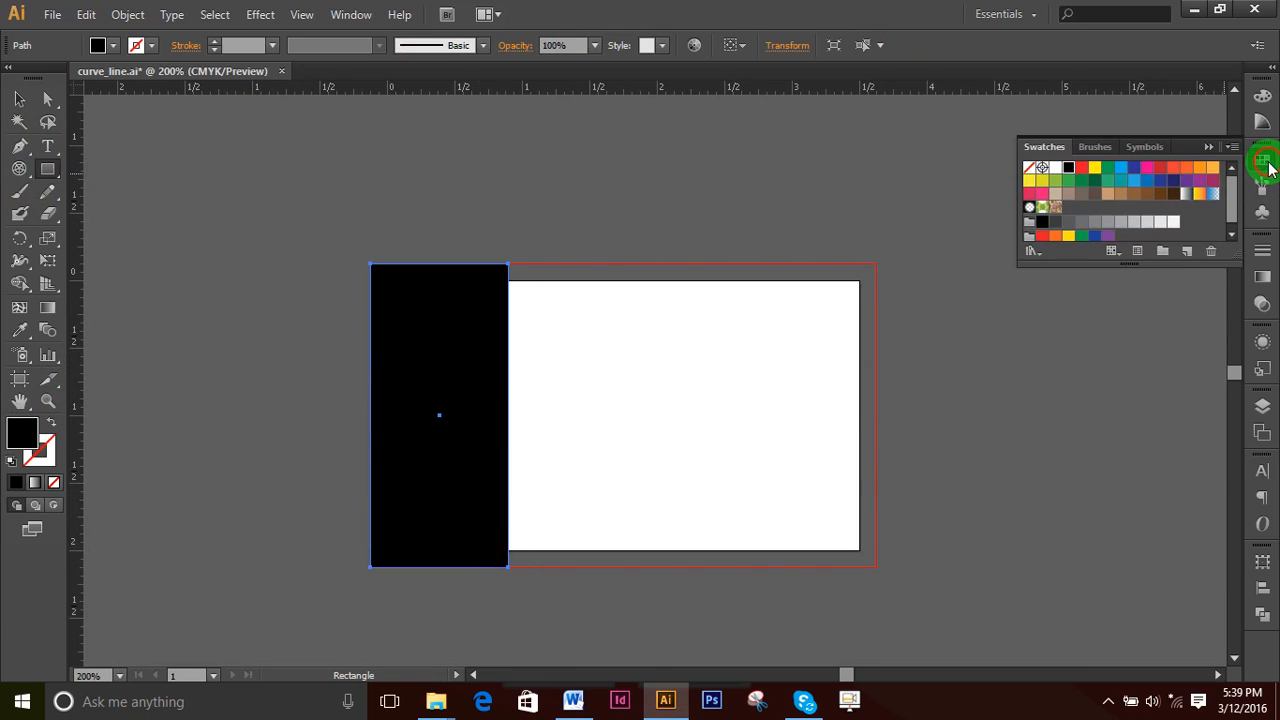
click(1104, 210)
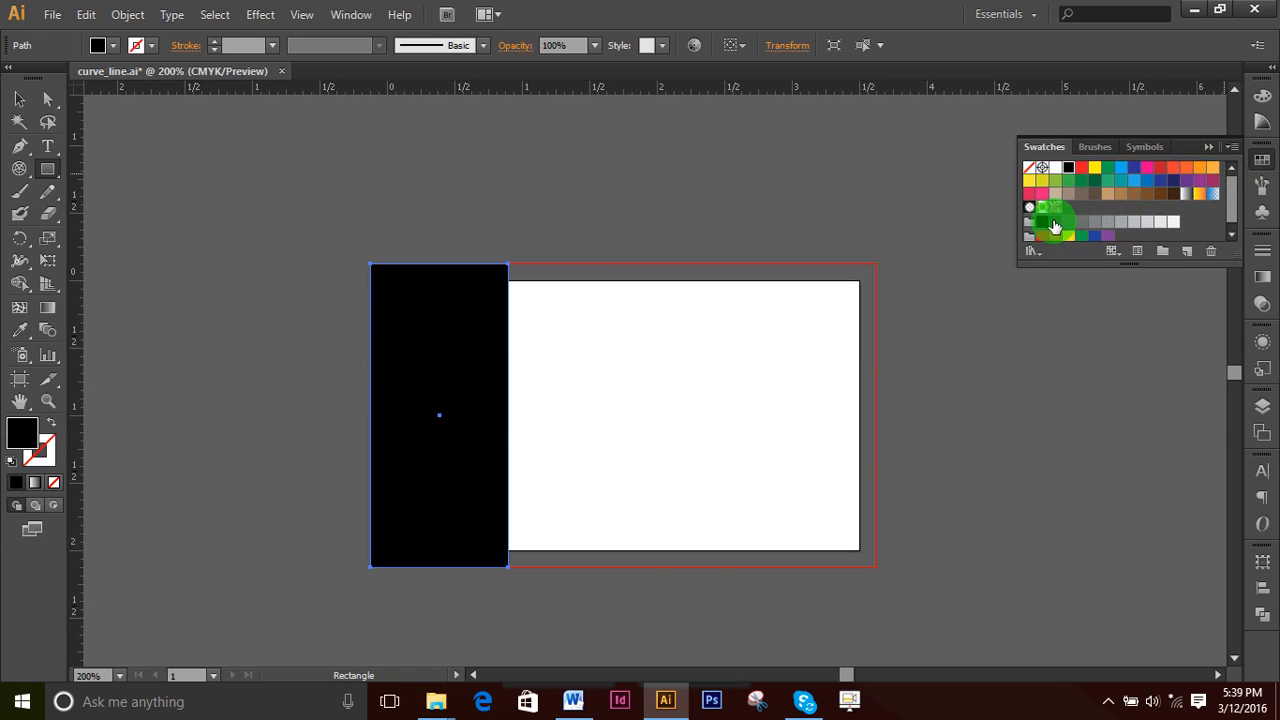
click(1066, 223)
click(20, 101)
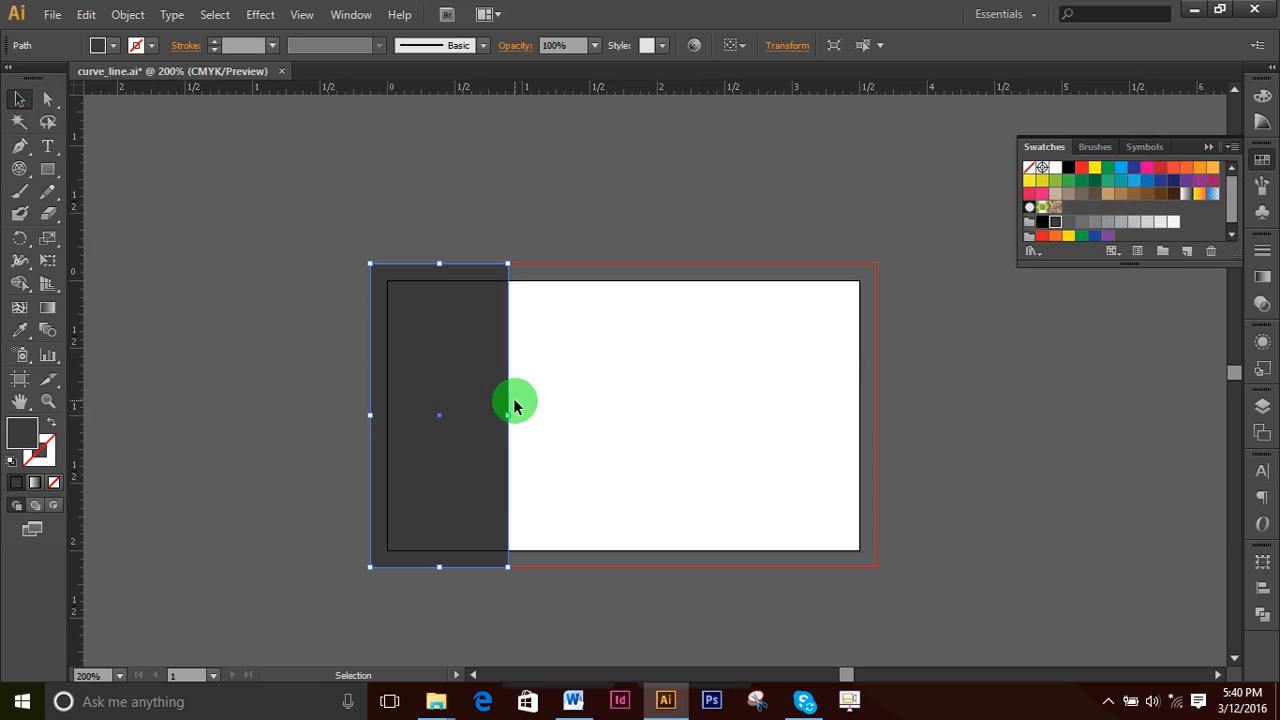
- Paste the "Designertab" text back and park it outside the card, beside its lower right corner
click(1043, 449)
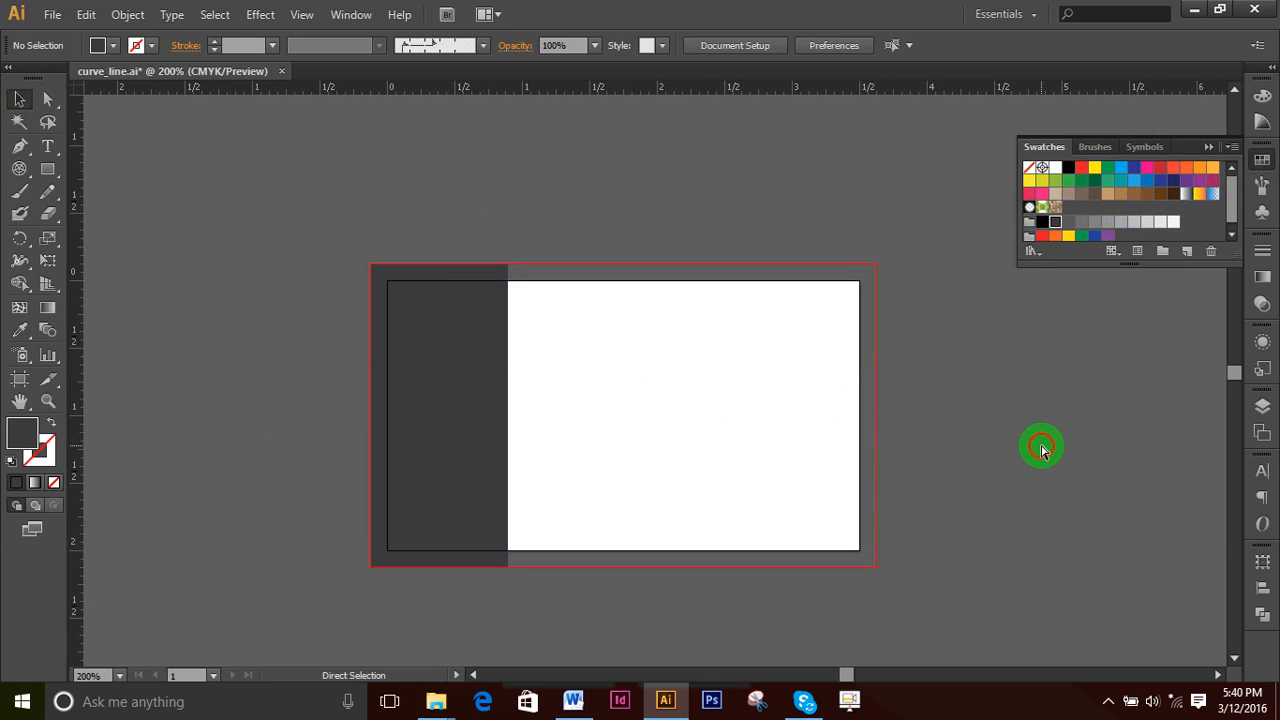
text(Designertab)
drag(688, 390, 1134, 541)
key(a)
- Duplicate the dark gray rectangle in place and stretch the copy over the rest of the card to the right bleed edge
click(452, 371)
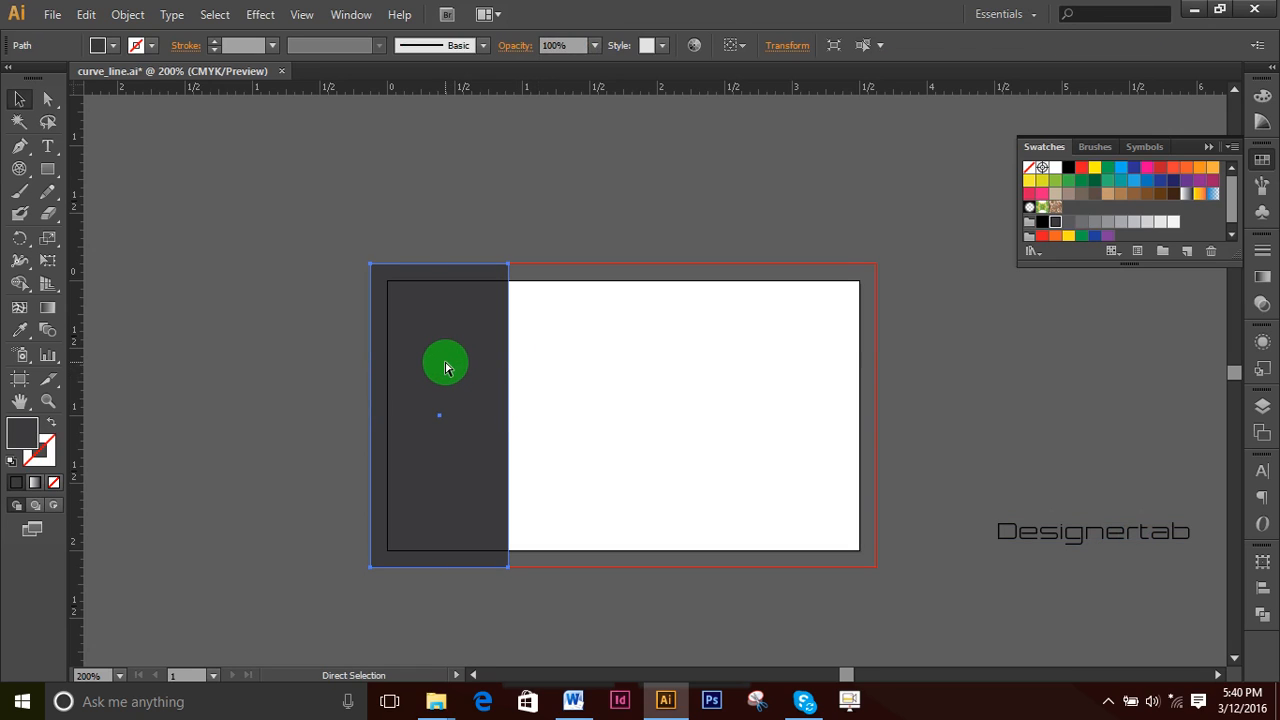
text(Designertab)
key(ctrl+z)
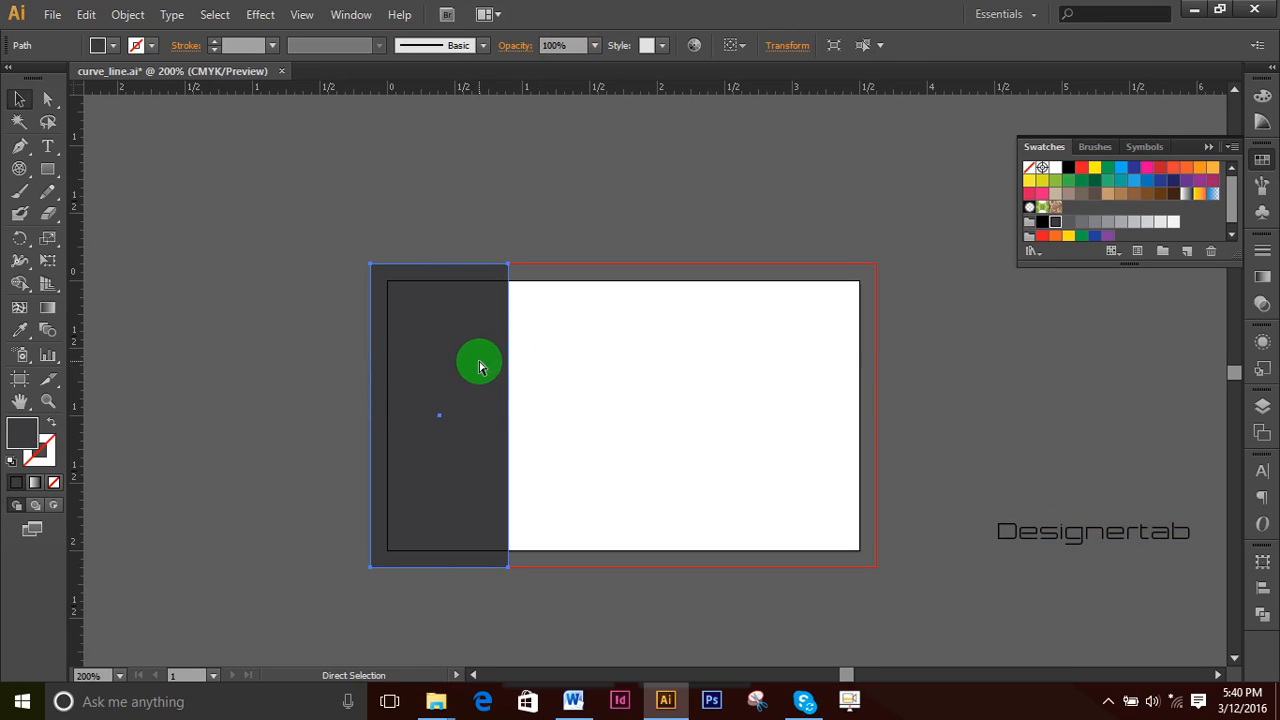
click(454, 357)
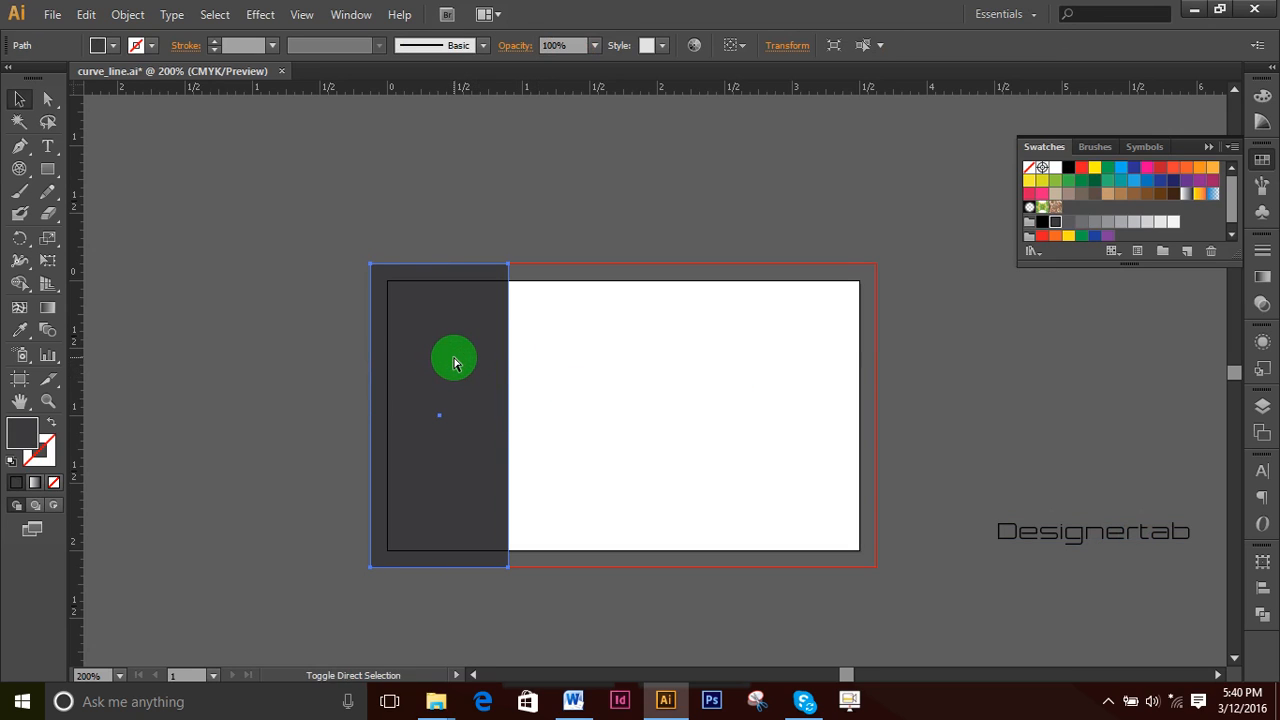
drag(371, 414, 876, 428)
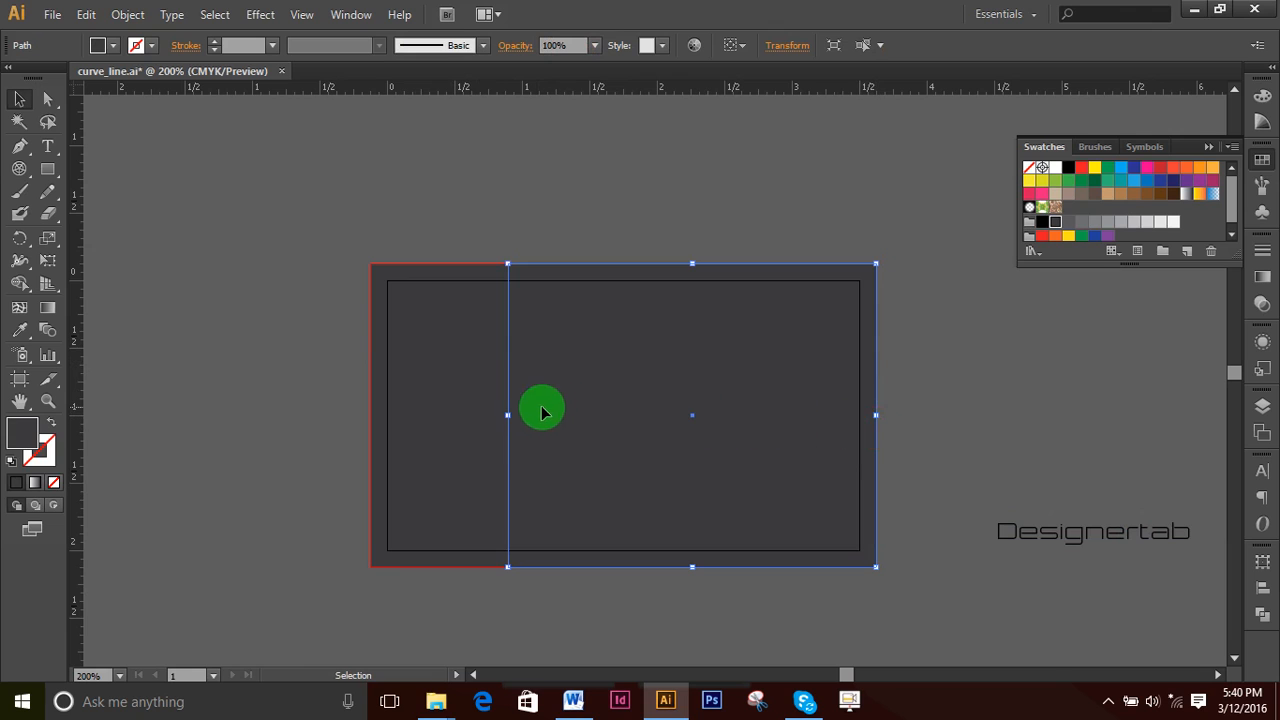
- Fill the card's narrow left rectangle with yellow
click(432, 398)
double_click(22, 432)
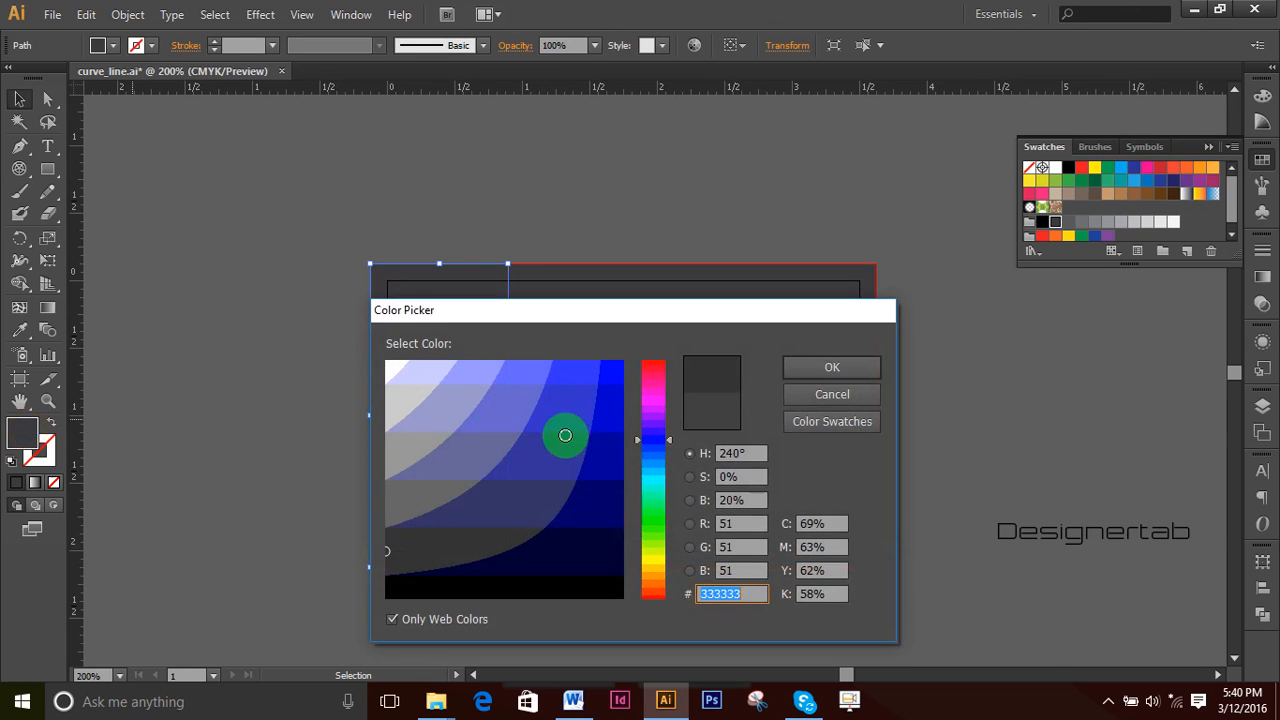
click(848, 397)
click(1094, 167)
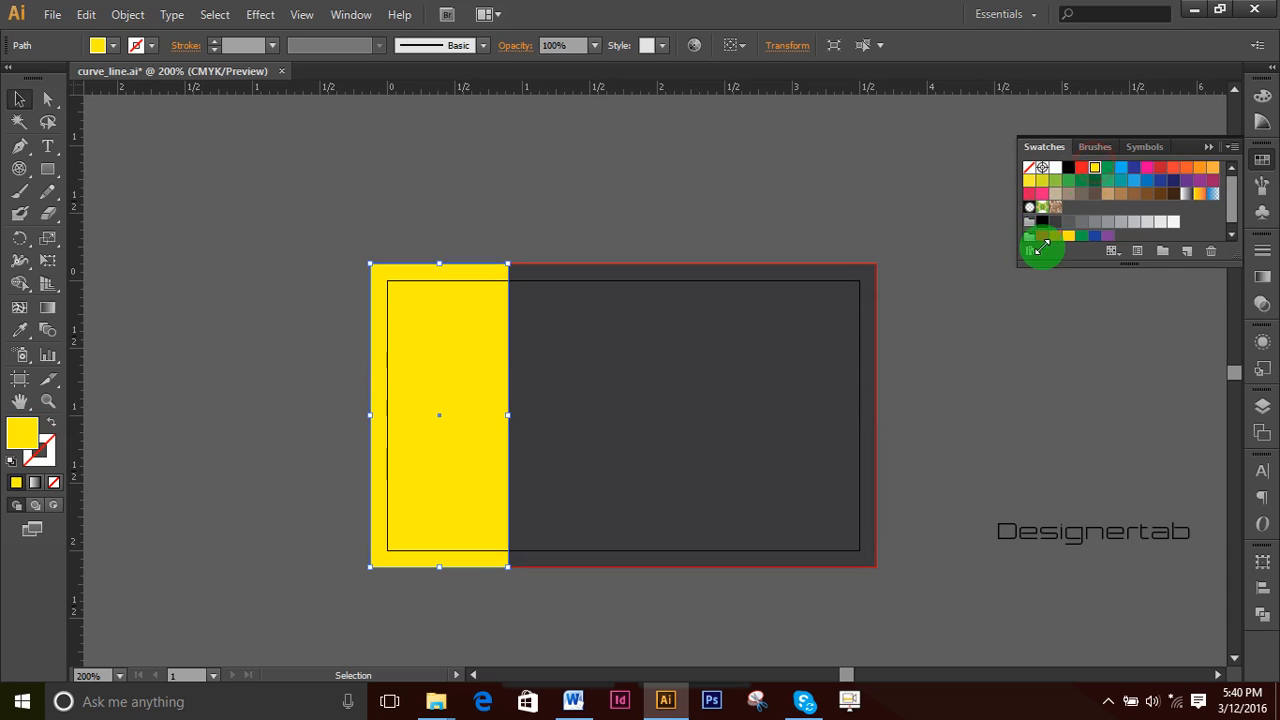
click(946, 370)
- Try orange-red, green and black fills on the wide right rectangle, and return it to dark gray
click(745, 392)
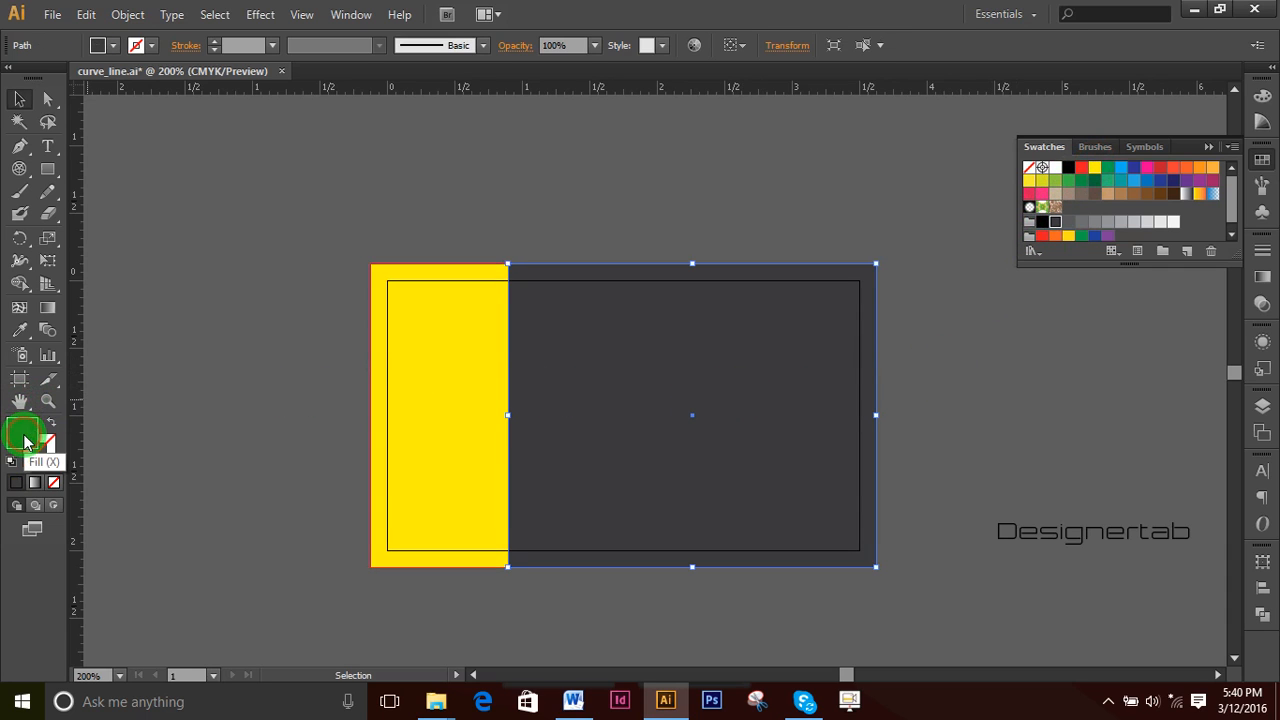
click(1174, 170)
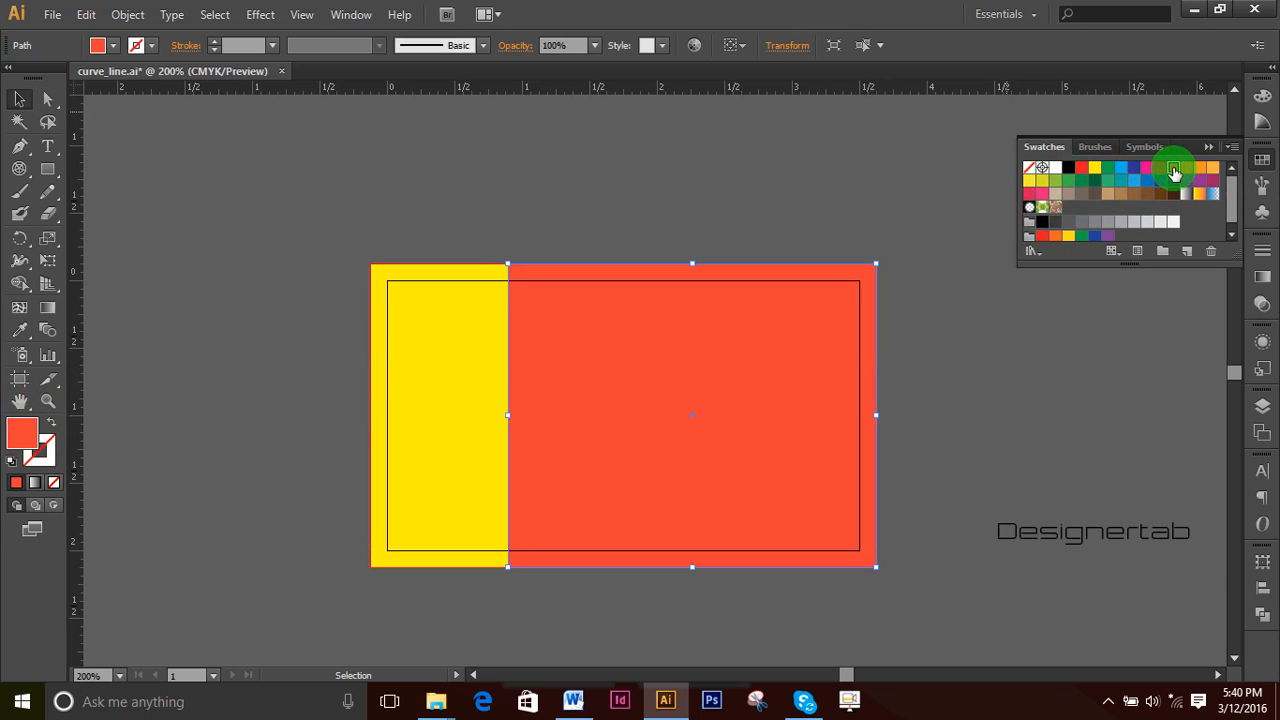
click(1107, 170)
click(1067, 170)
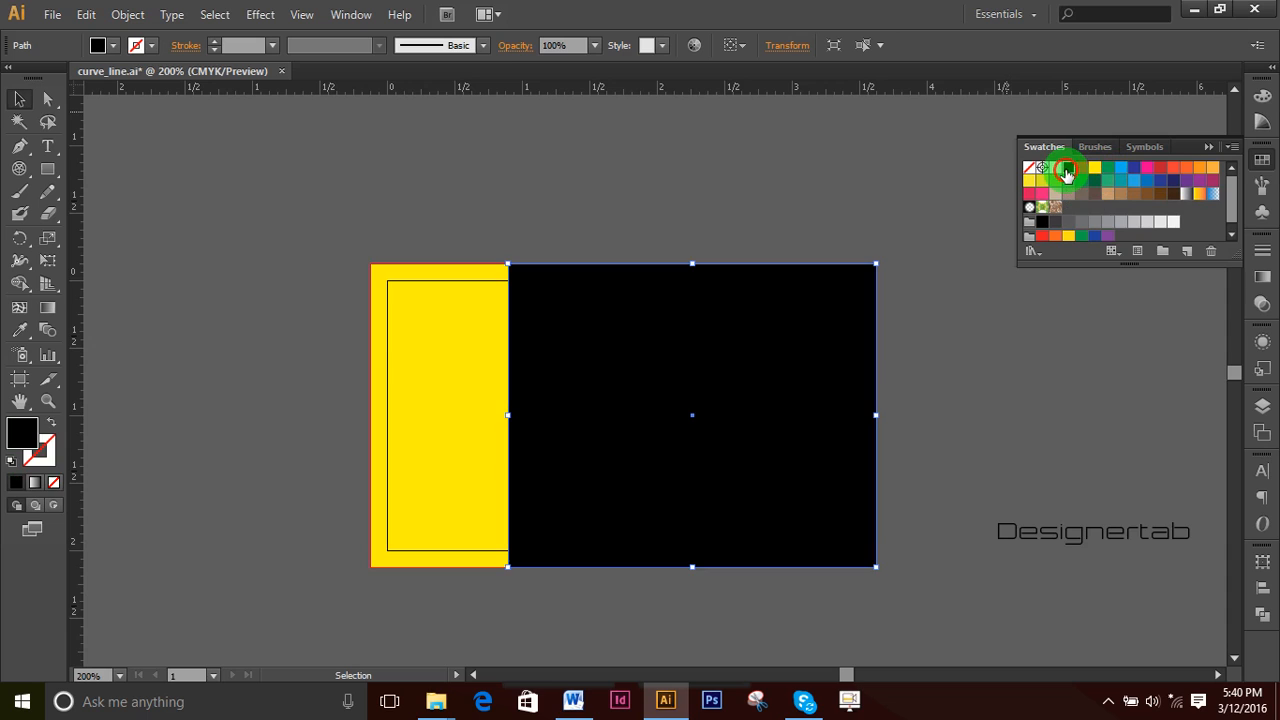
click(1055, 221)
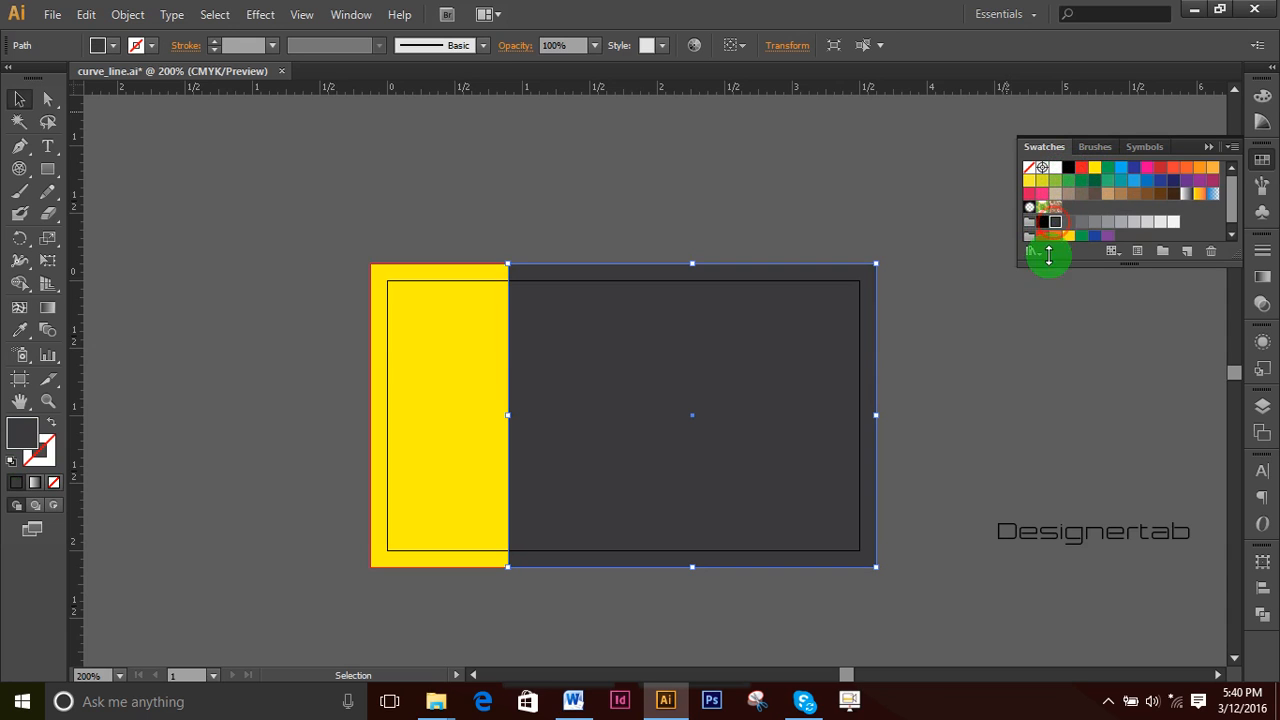
click(1021, 349)
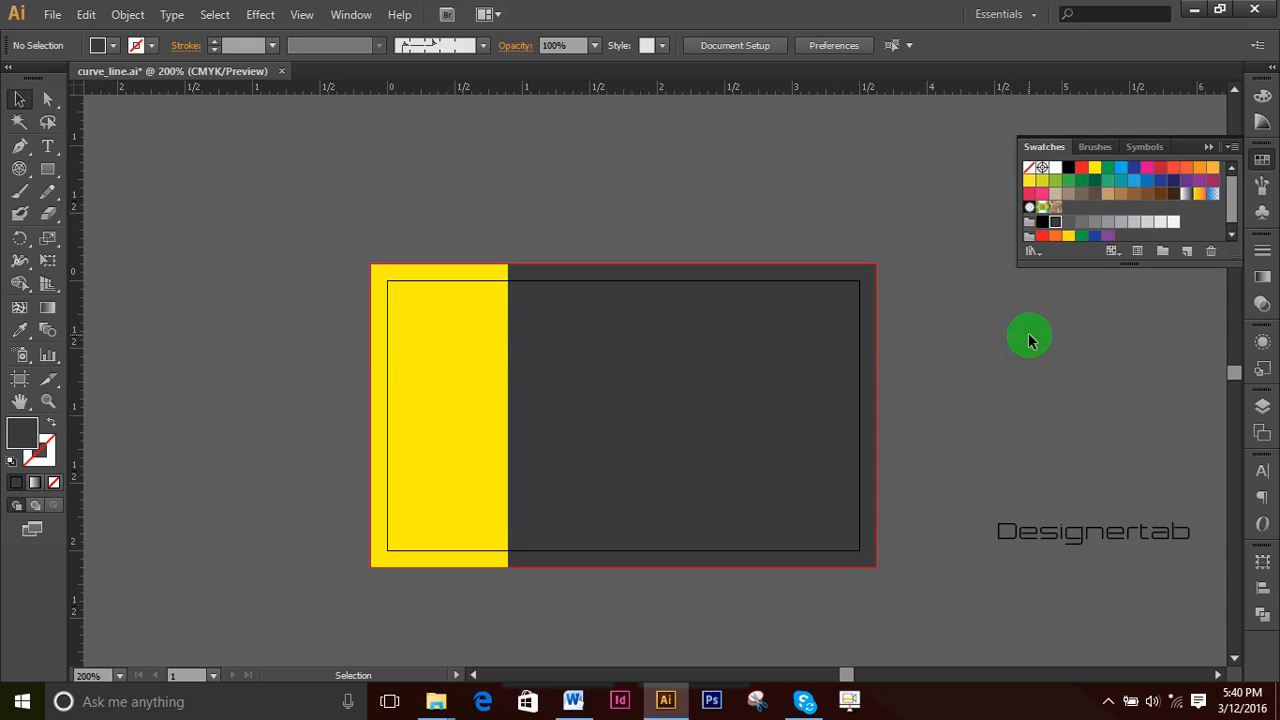
- Move the "Designertab" text onto the yellow panel and rotate it 90° counterclockwise so it reads upward
drag(1100, 531, 509, 401)
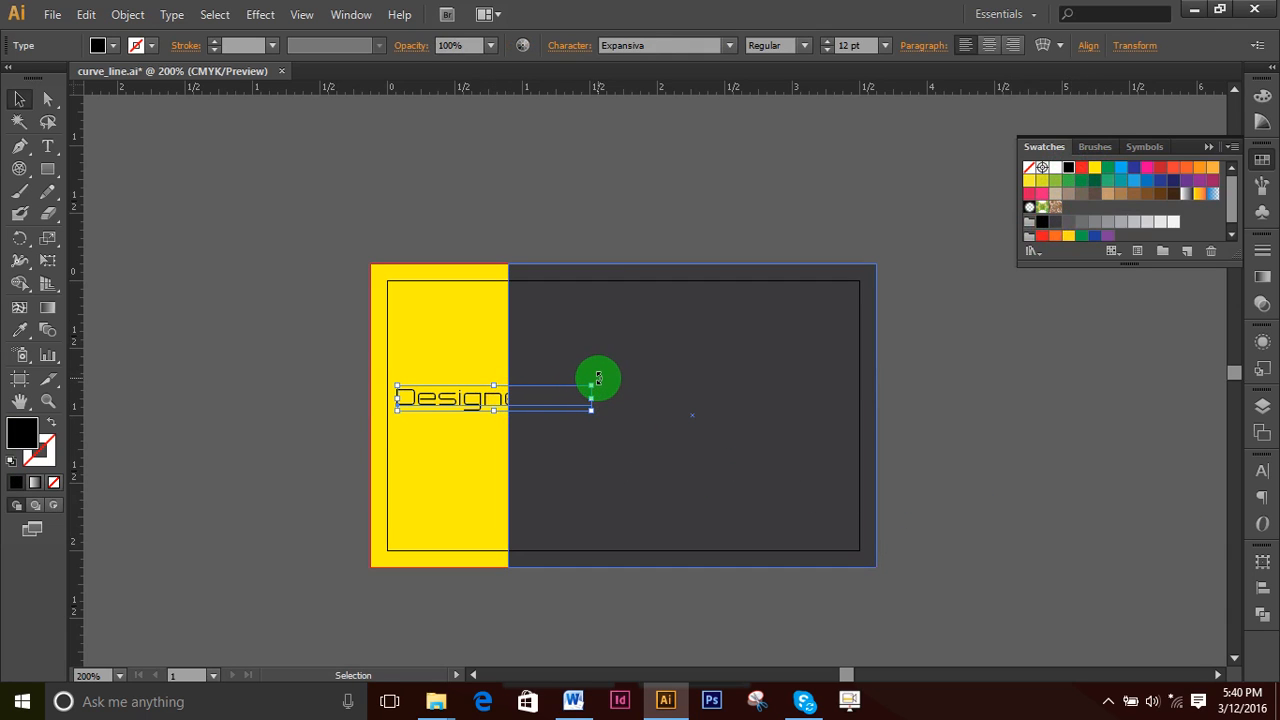
drag(598, 377, 449, 323)
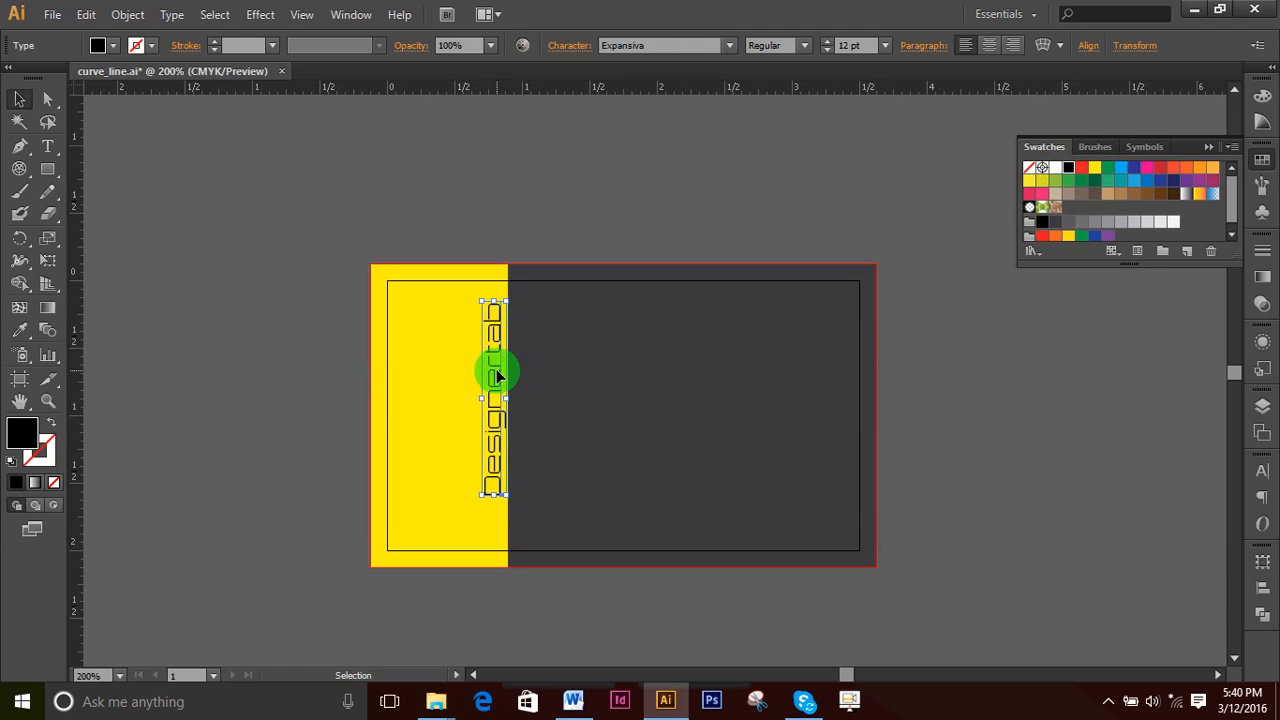
drag(495, 379, 445, 376)
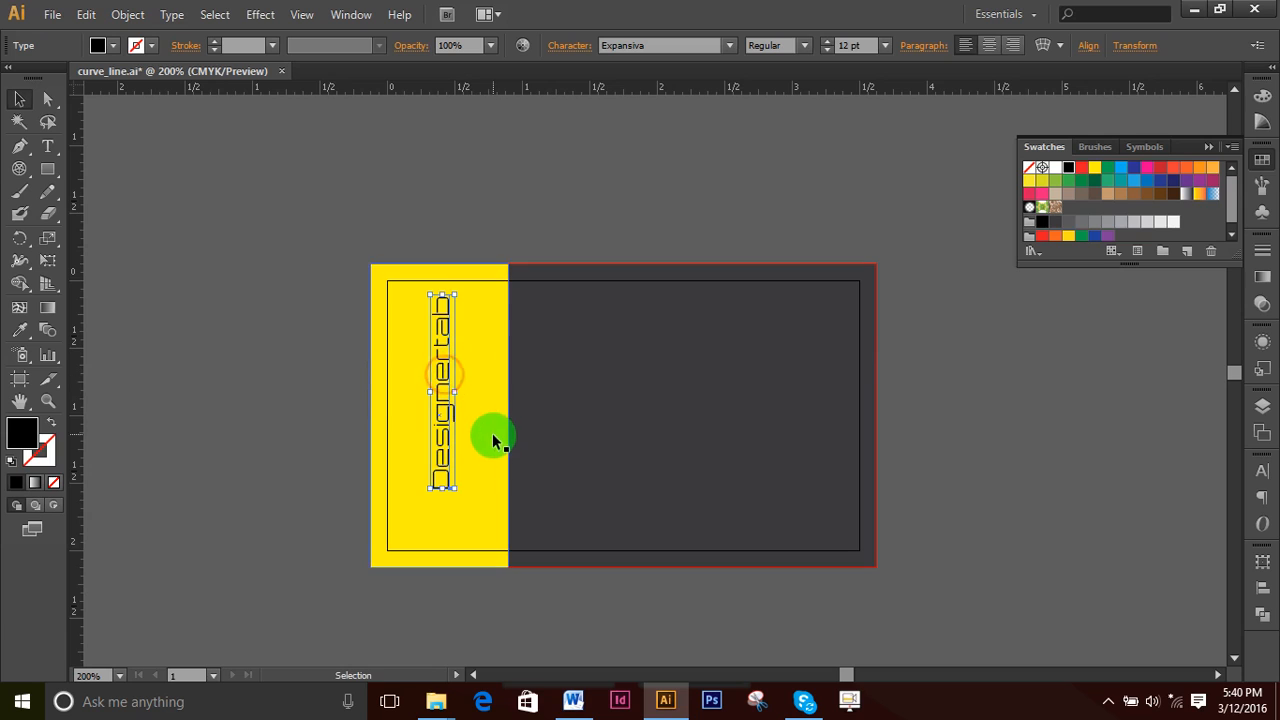
- Reposition the vertical "Designertab" text closer to the yellow panel's left edge and vertically centered on the card
ctrl+click(483, 476)
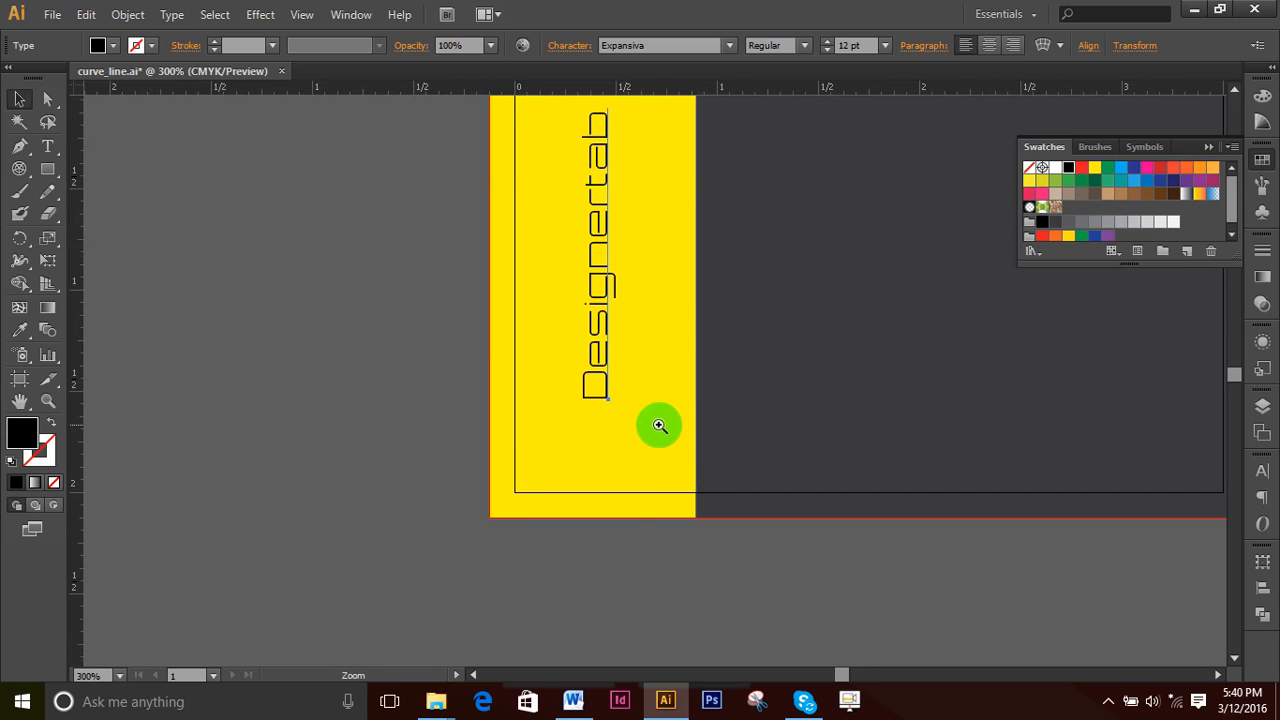
scroll(634, 392, up, 2)
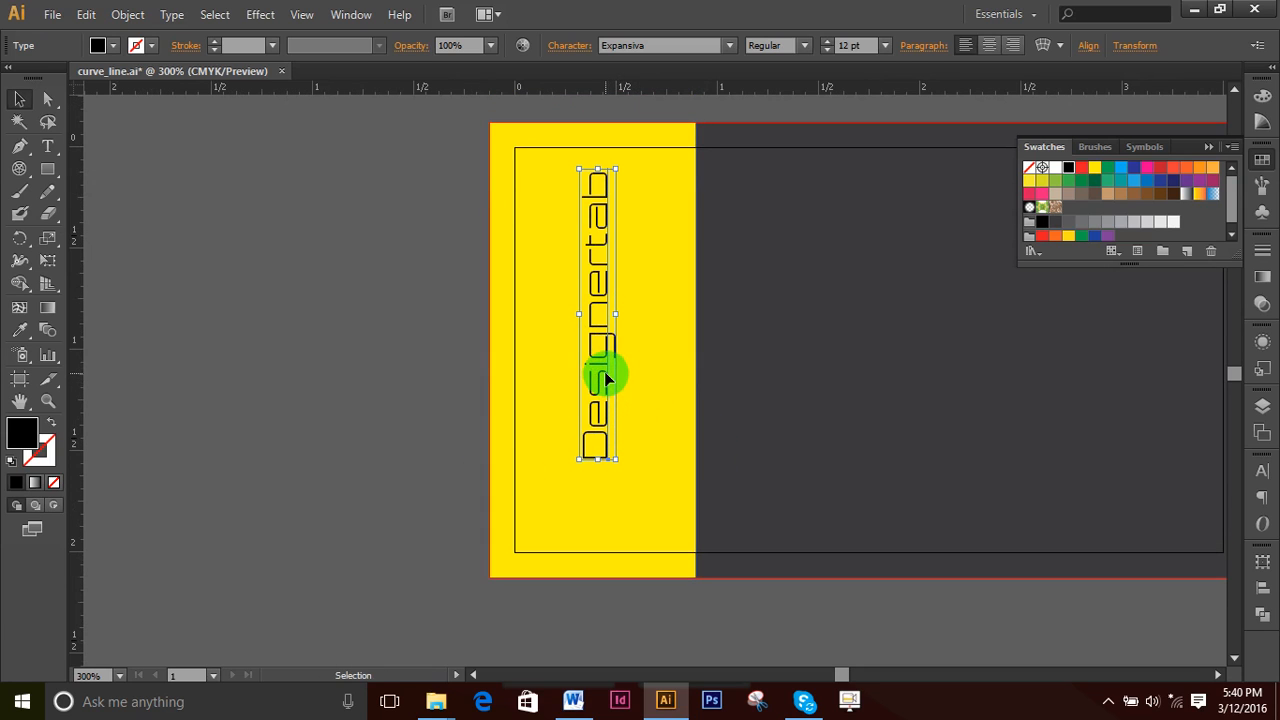
drag(600, 378, 599, 380)
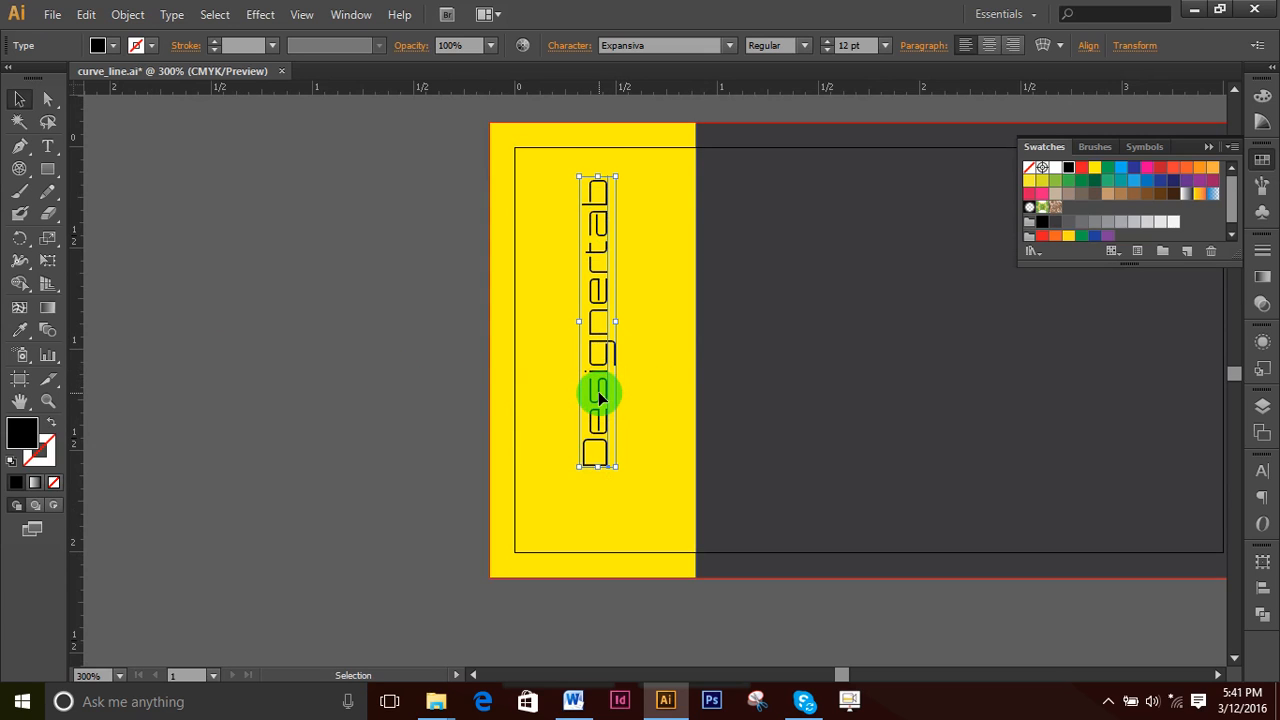
drag(598, 395, 562, 413)
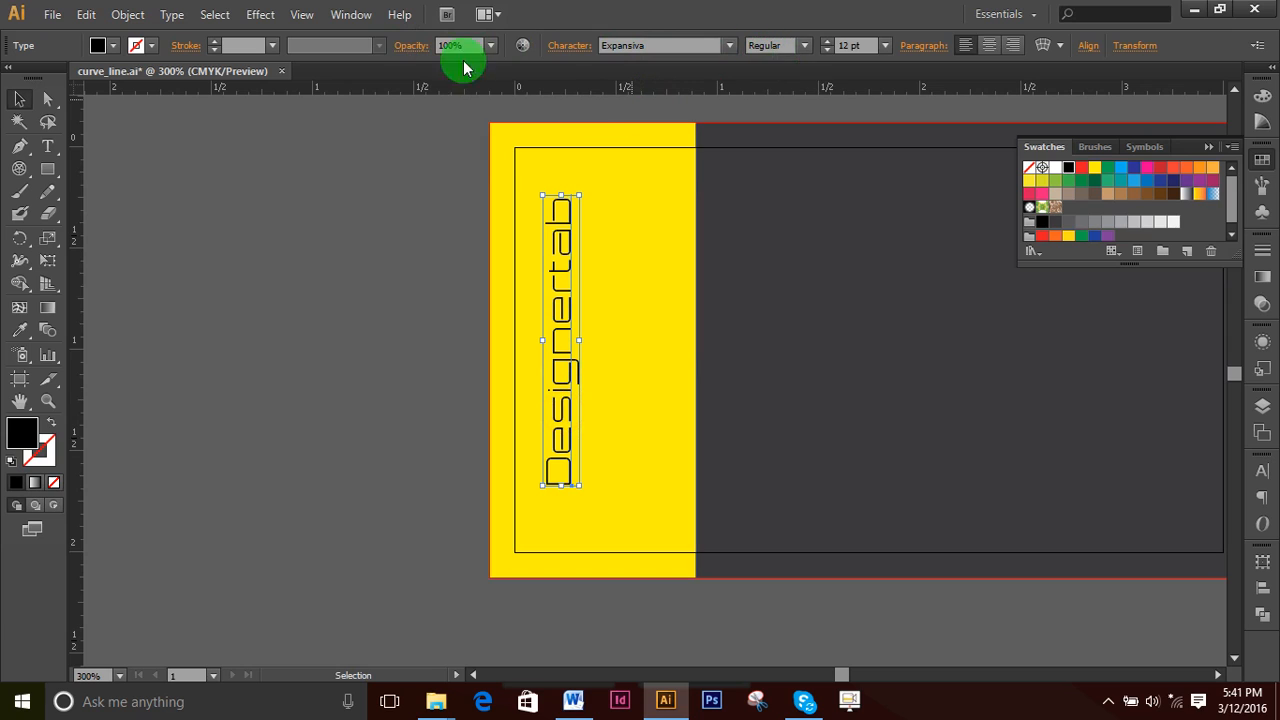
- Set the vertical "Designertab" text to Bold and nudge it down to re-center it vertically on the card
click(806, 47)
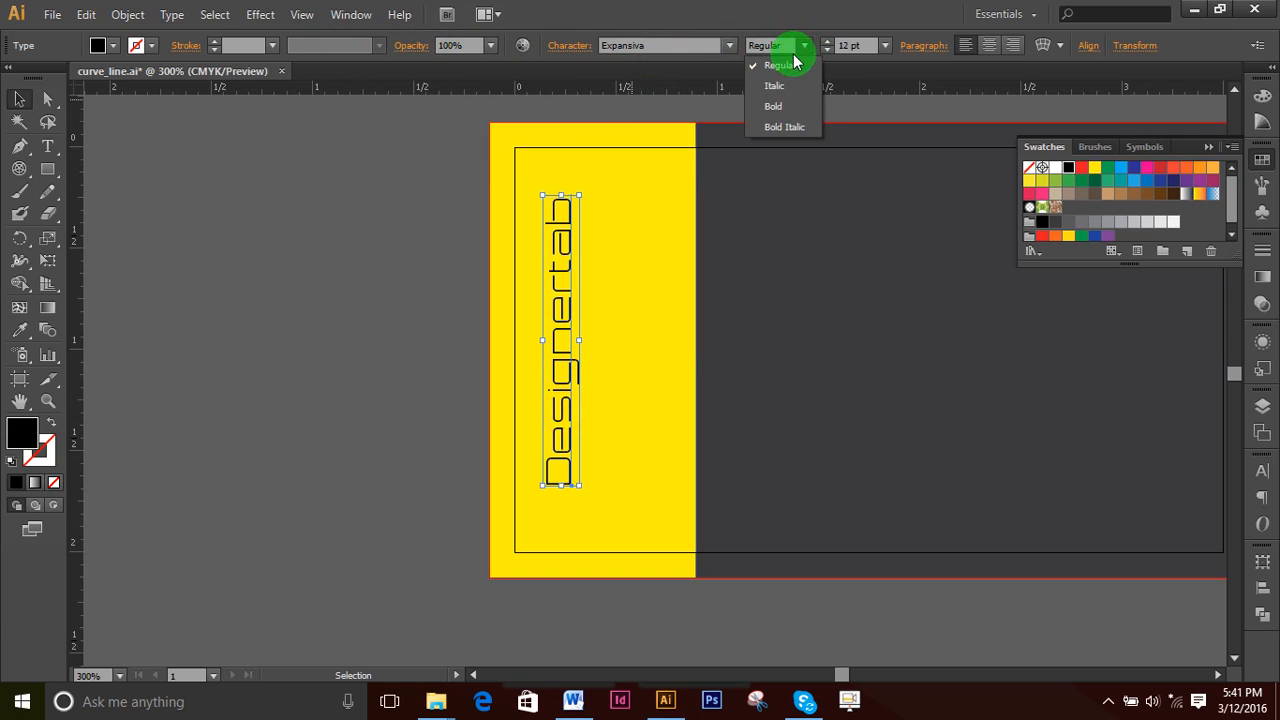
click(779, 106)
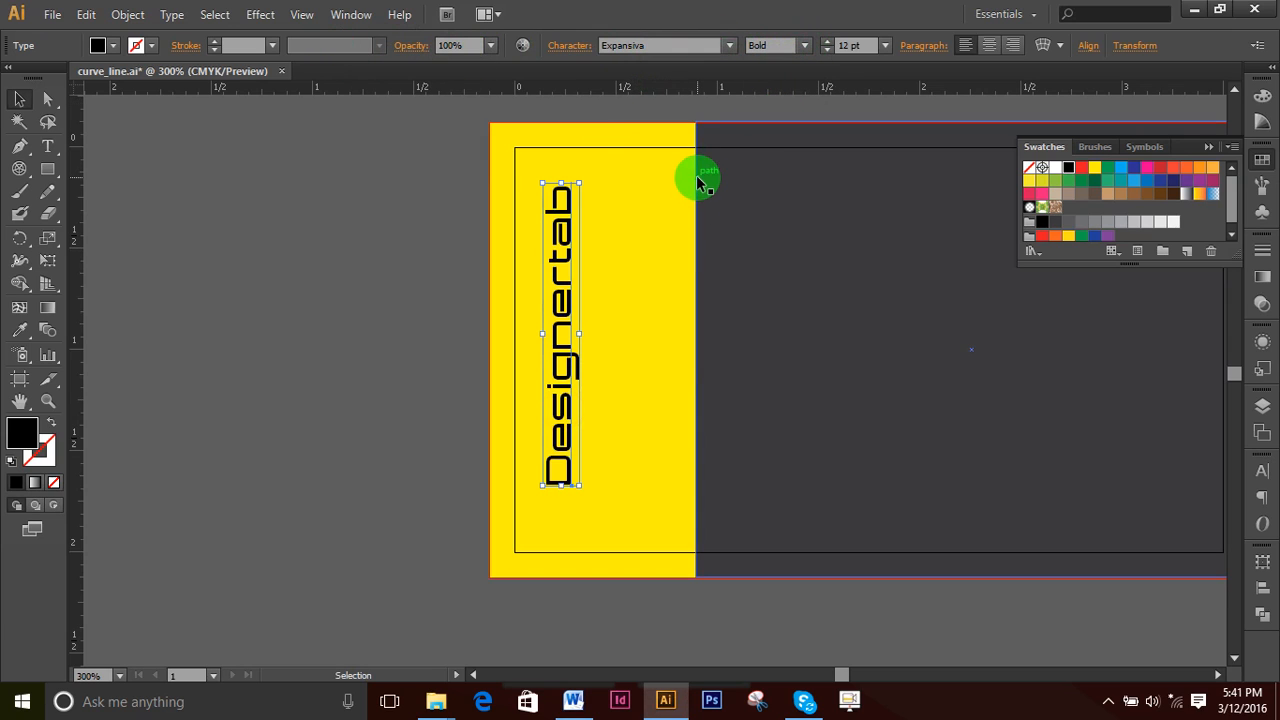
key(Down)
key(Down)
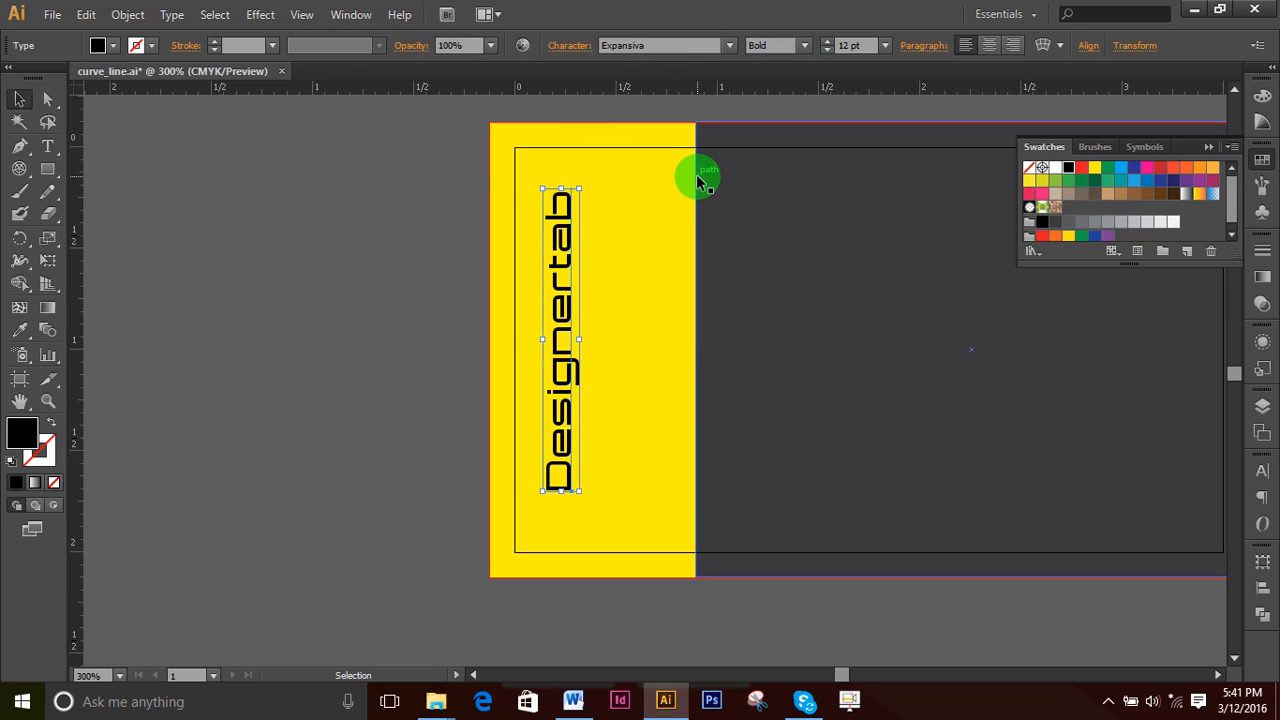
- Nudge the vertical "Designertab" text right toward the horizontal middle of the yellow panel
key(Right)
key(Right)
key(Right)
key(Right)
key(Right)
key(Right)
key(Right)
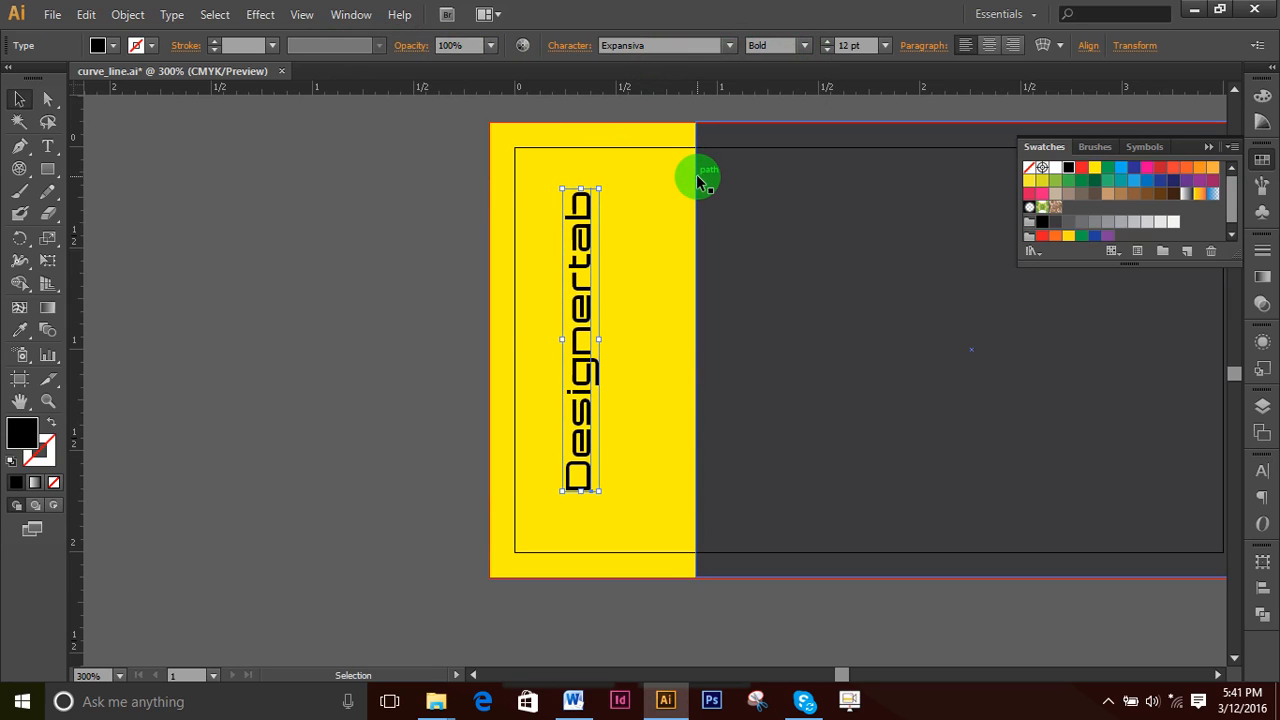
key(Right)
key(Right)
key(Right)
key(Right)
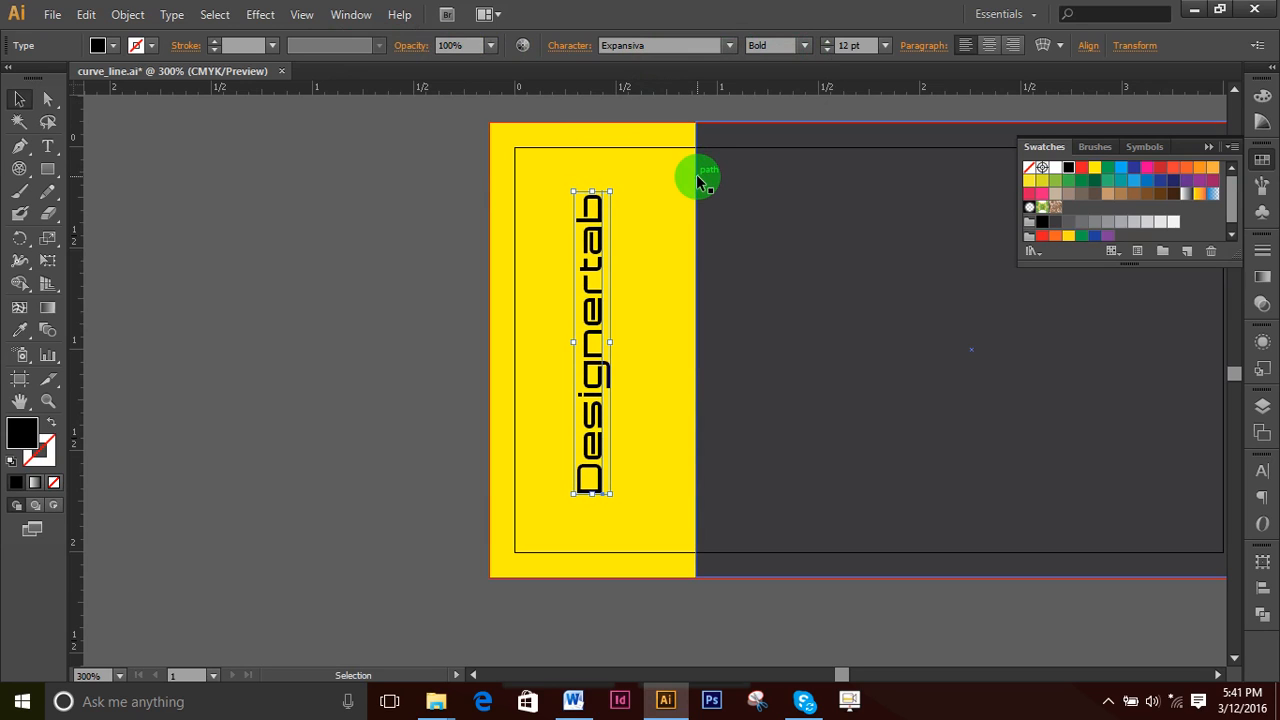
key(Right)
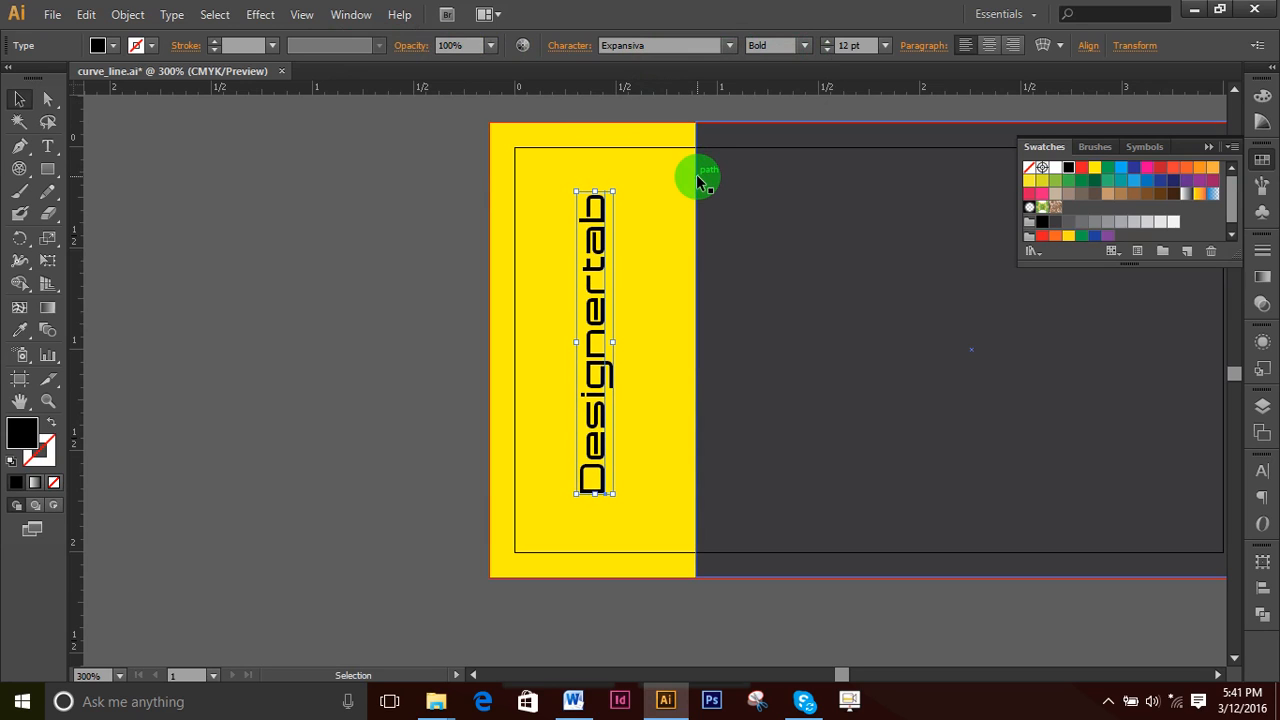
key(Left)
key(Left)
key(Left)
key(Left)
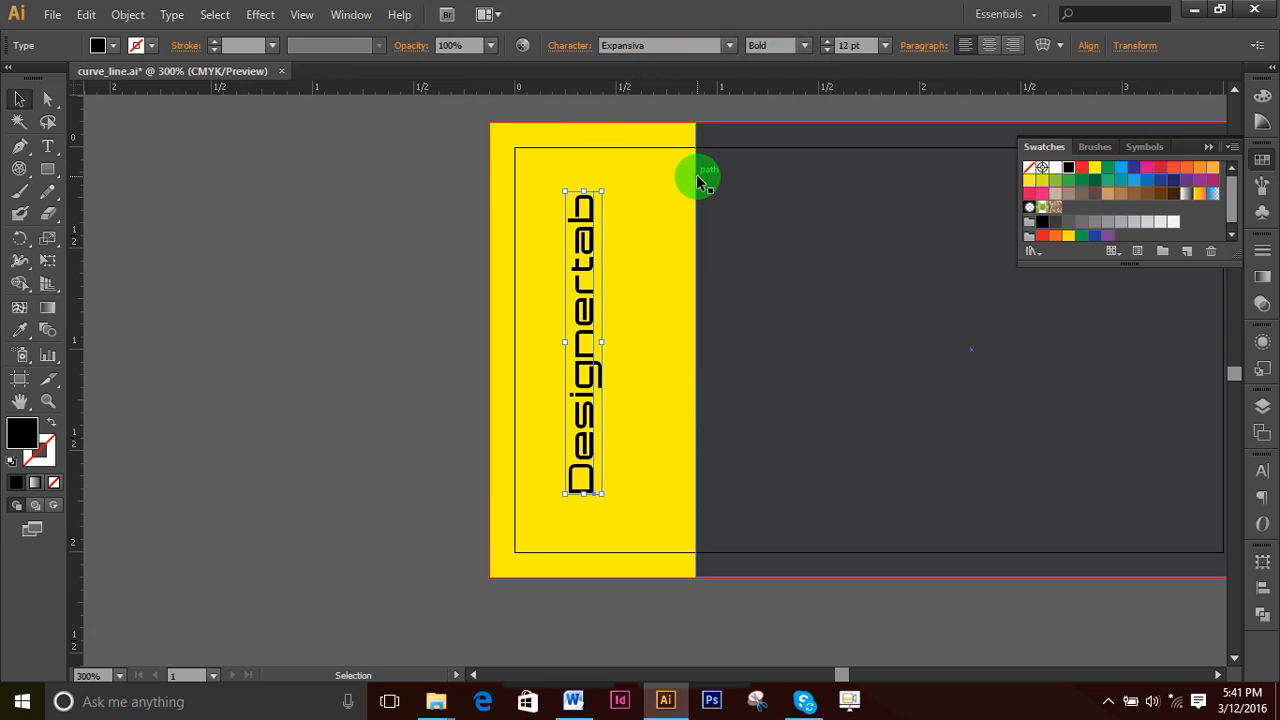
- Raise the vertical "Designertab" text to the upper edge of the inner margin outline and shift it slightly right
key(Up)
key(Up)
key(Up)
key(Up)
key(Up)
key(Up)
key(Up)
key(Up)
key(Up)
key(Up)
key(Up)
key(Up)
key(Up)
key(Up)
key(Right)
key(Right)
key(Right)
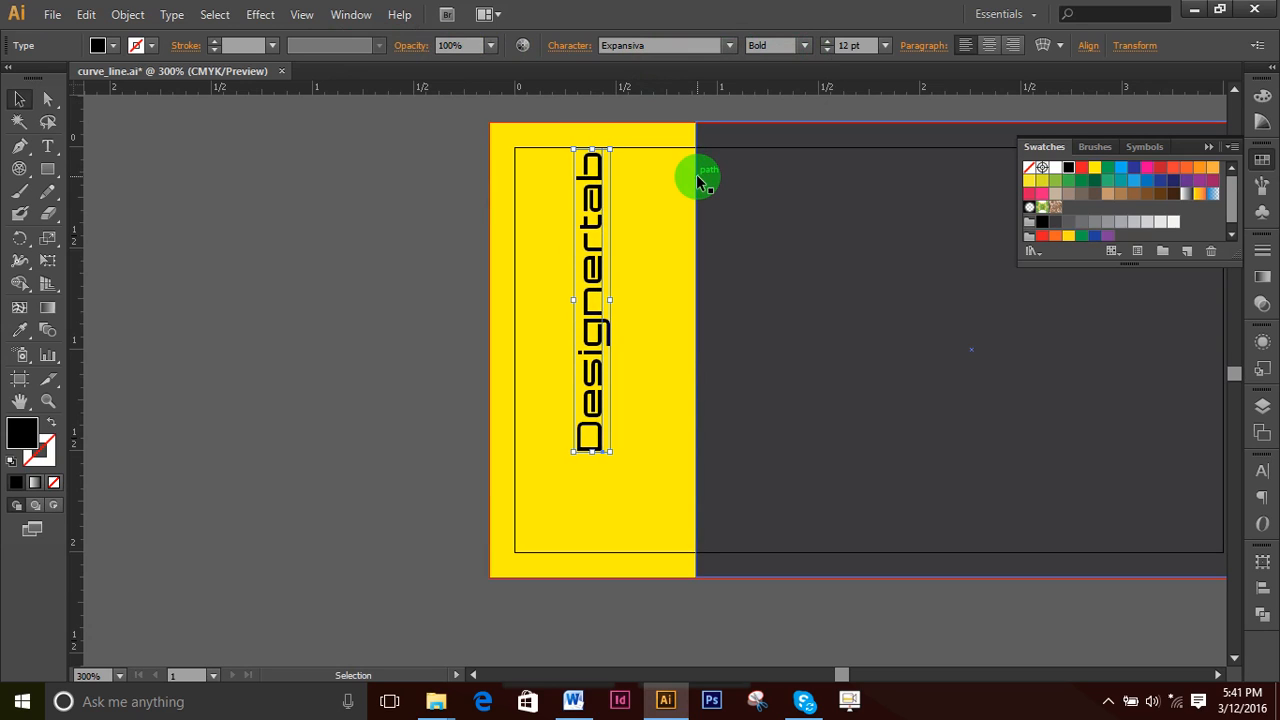
- Lower the vertical "Designertab" text to about the card's vertical center and nudge it slightly further right
key(Down)
key(Down)
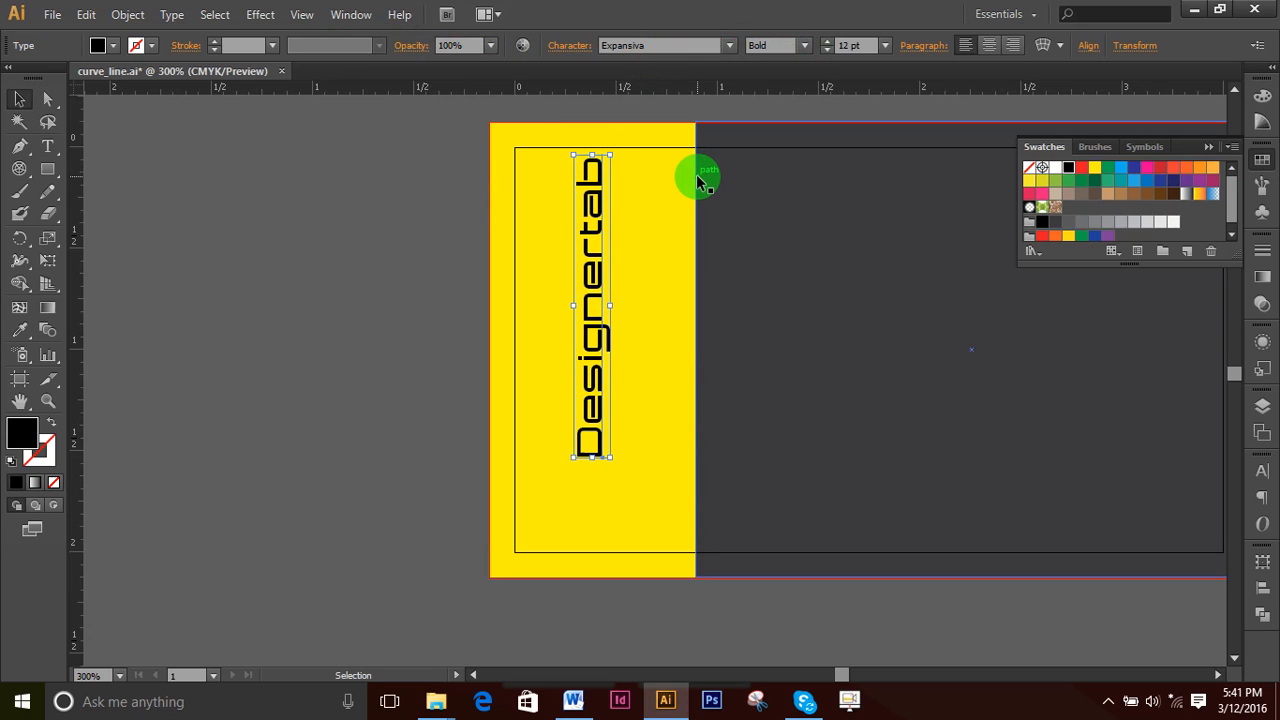
key(Down)
key(Right)
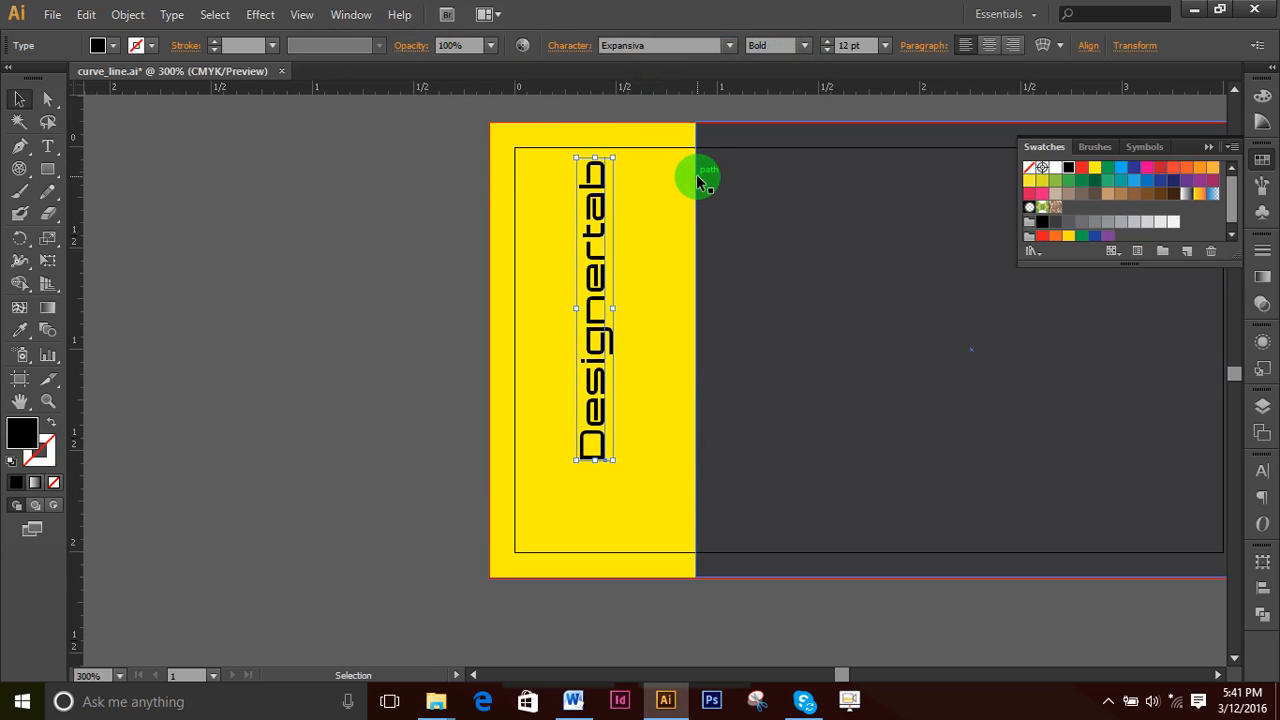
key(Right)
key(Down)
key(Down)
key(Down)
key(Down)
key(Down)
key(Down)
key(Down)
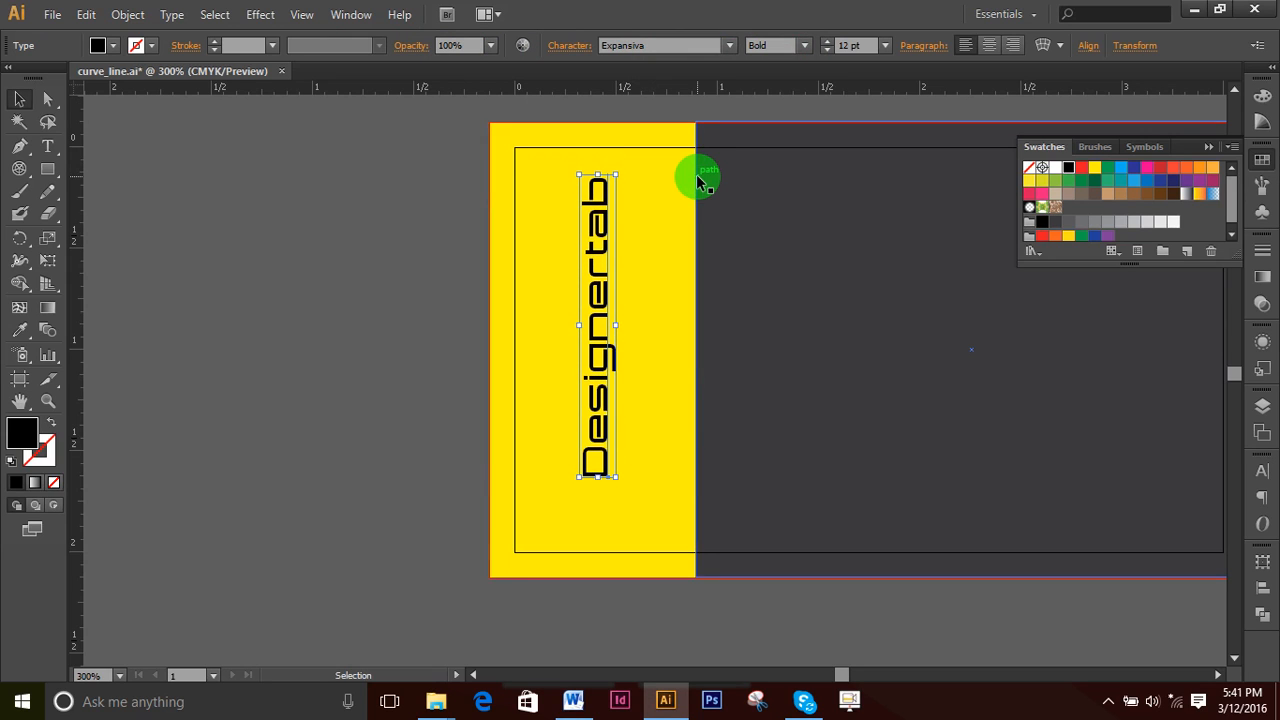
click(310, 418)
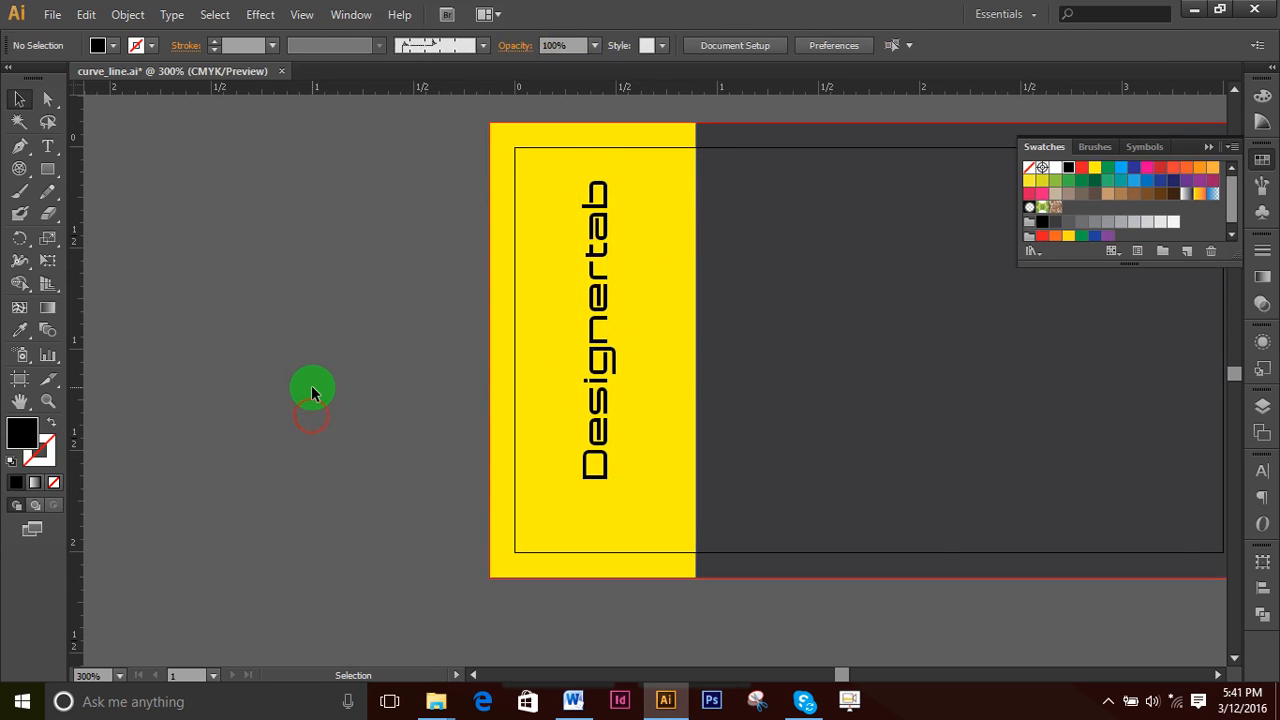
click(603, 400)
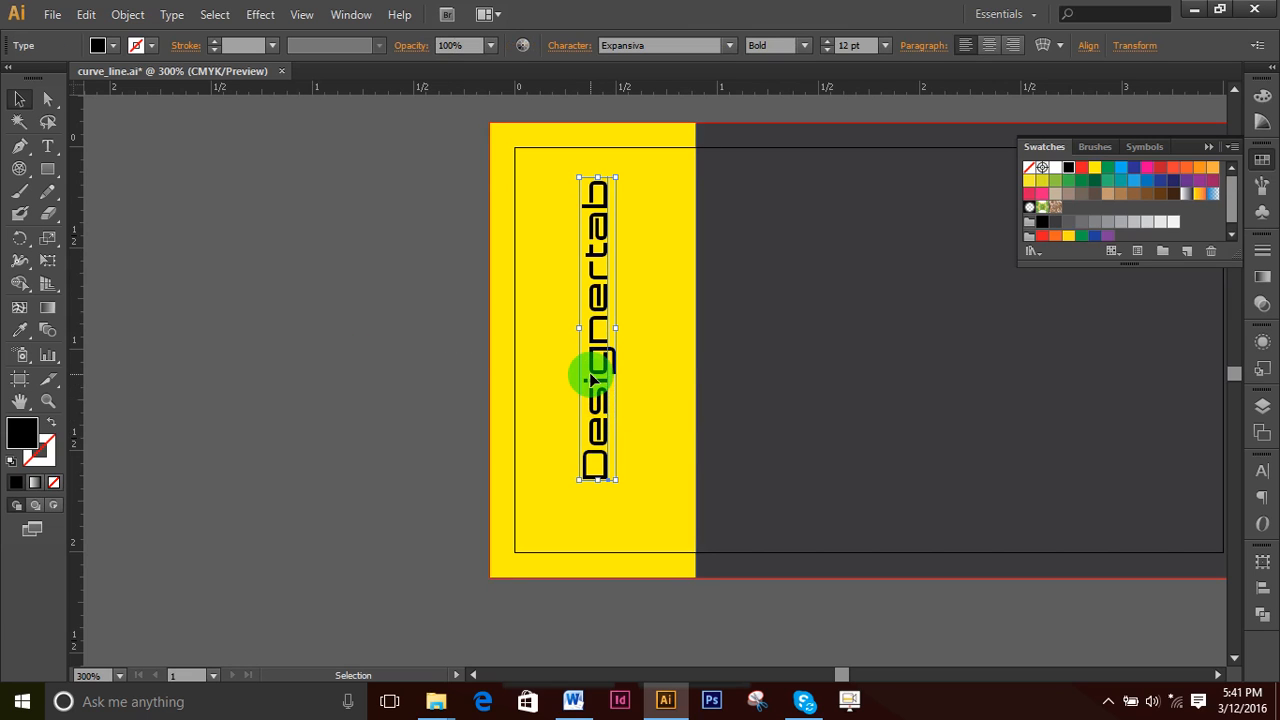
key(Down)
key(Down)
key(Down)
key(Down)
key(Up)
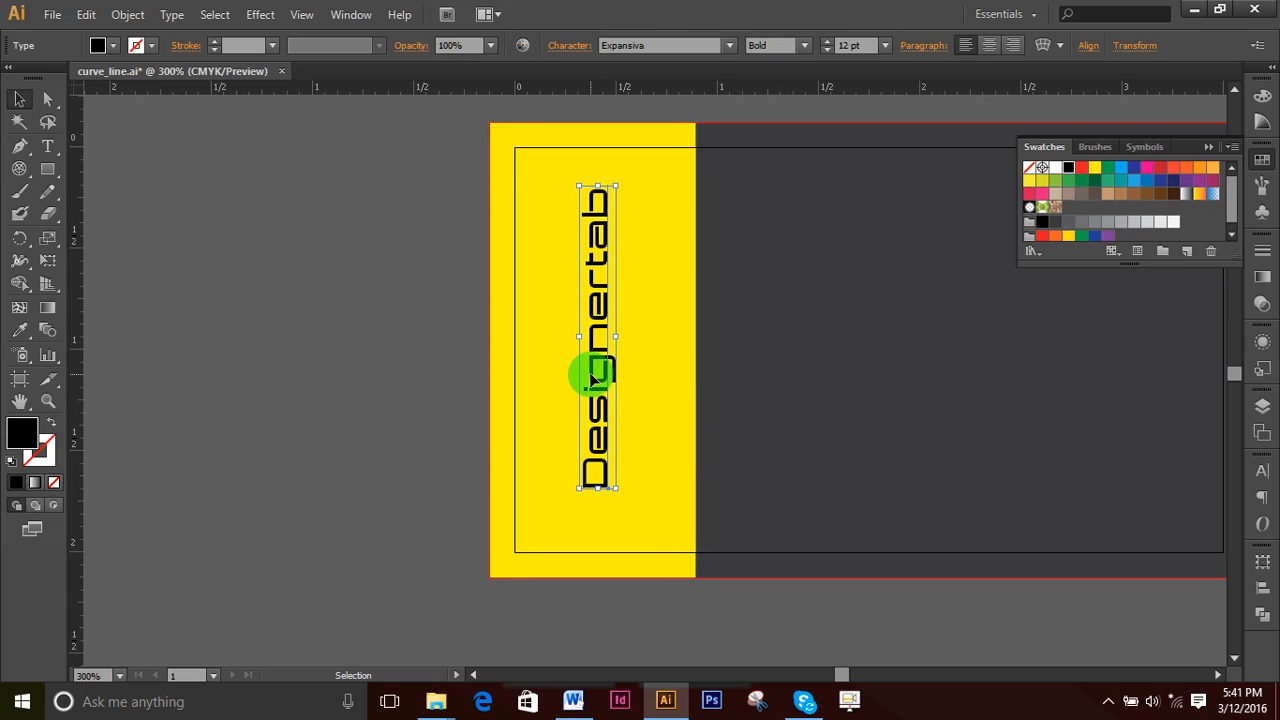
- Duplicate the vertical "Designertab" text onto the dark gray area and rotate the copy so it reads horizontally
key(ctrl+shift+a)
key(ctrl+minus)
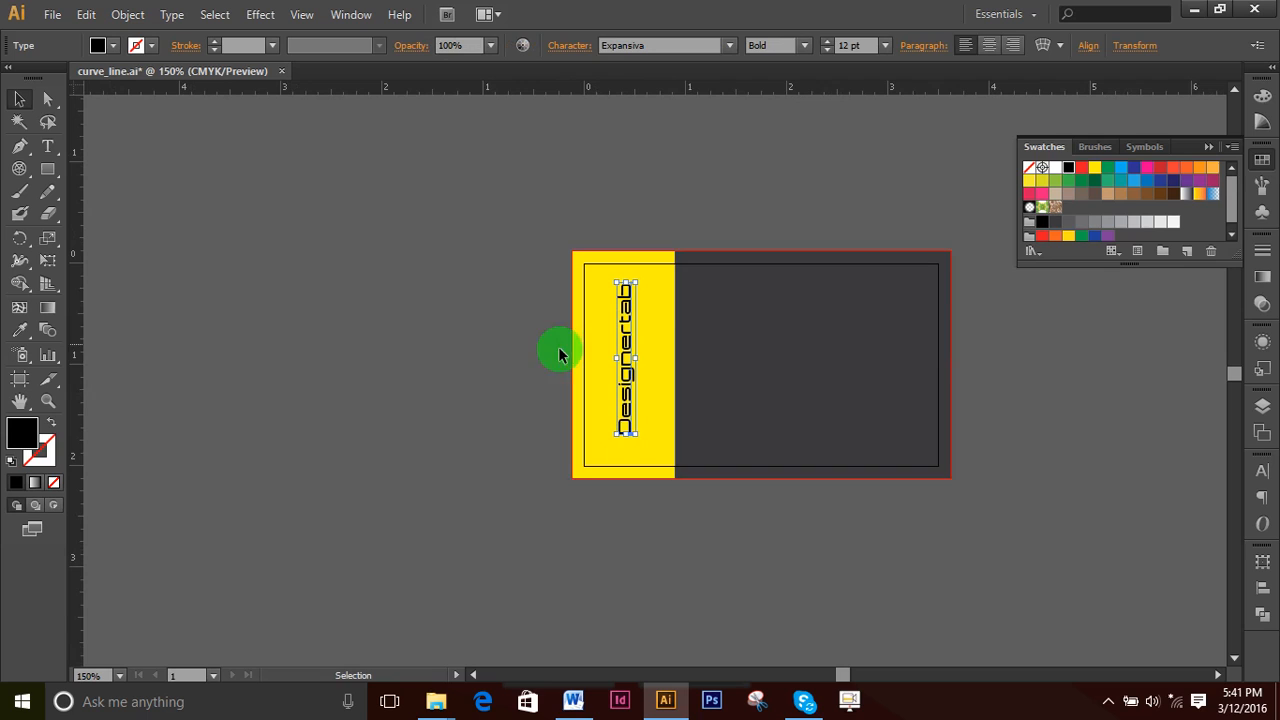
click(1011, 400)
ctrl+click(789, 406)
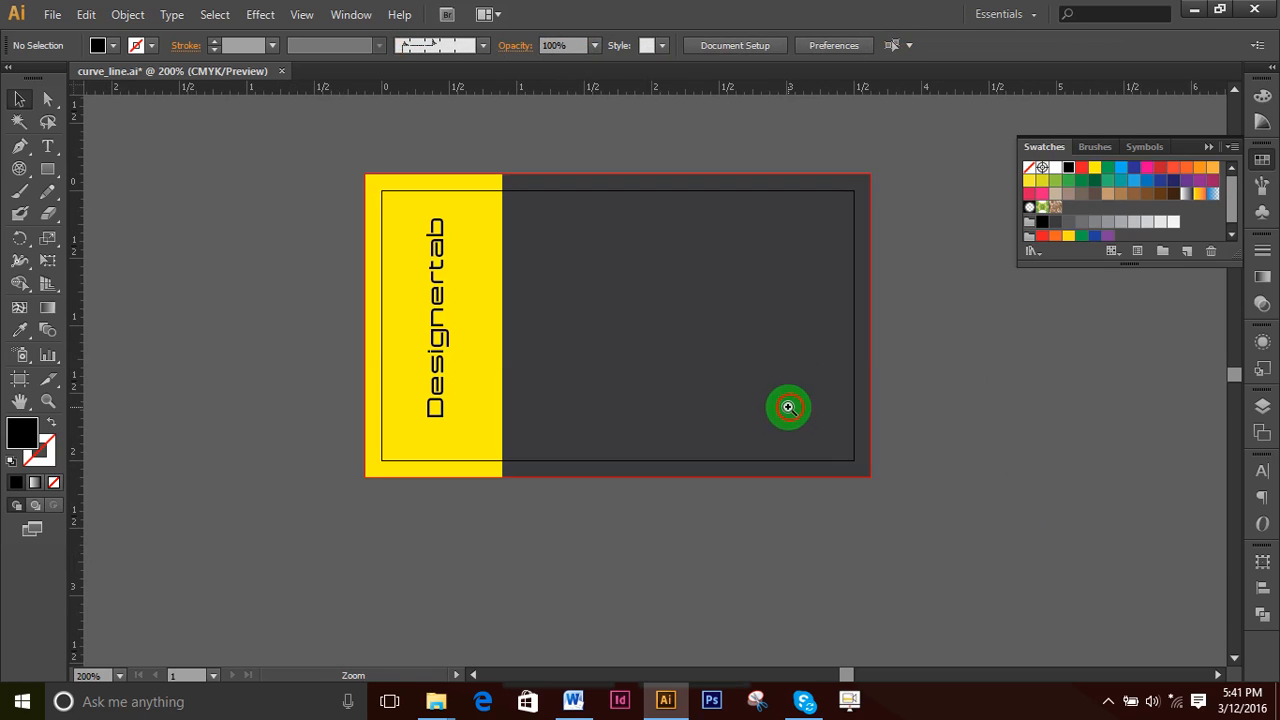
ctrl+click(651, 346)
click(346, 320)
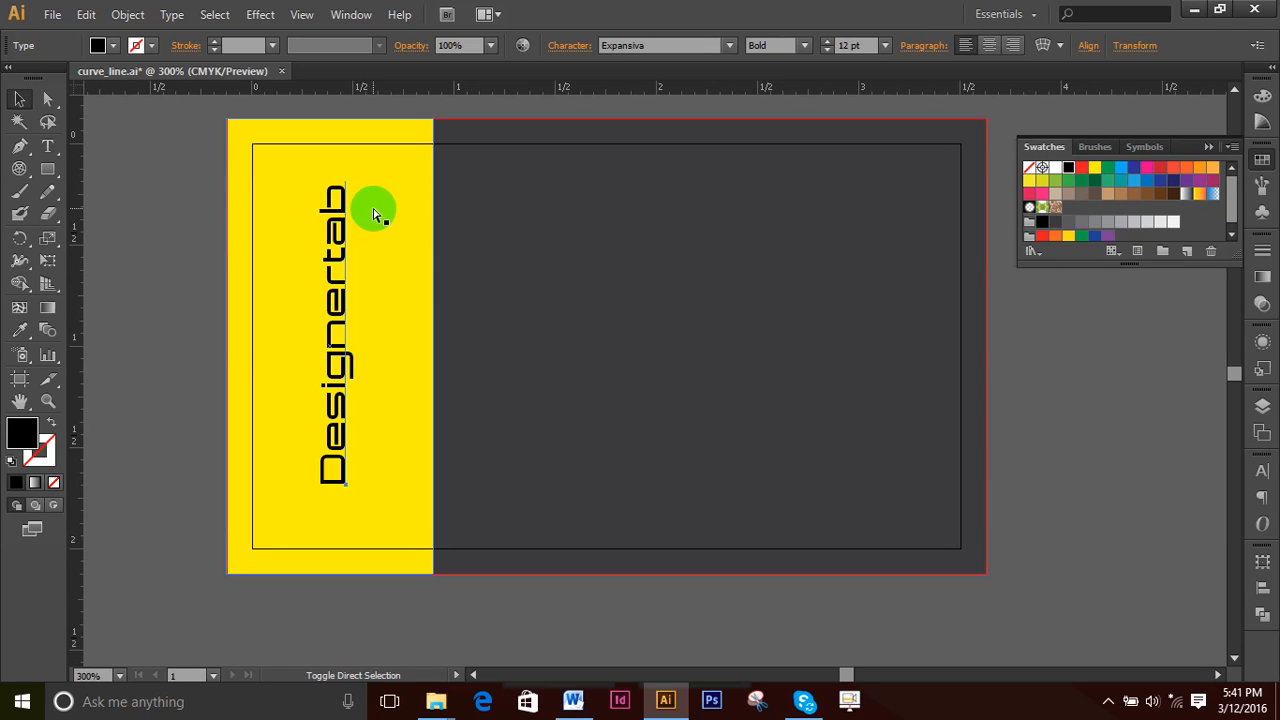
drag(343, 313, 598, 319)
drag(614, 180, 835, 398)
drag(633, 346, 661, 347)
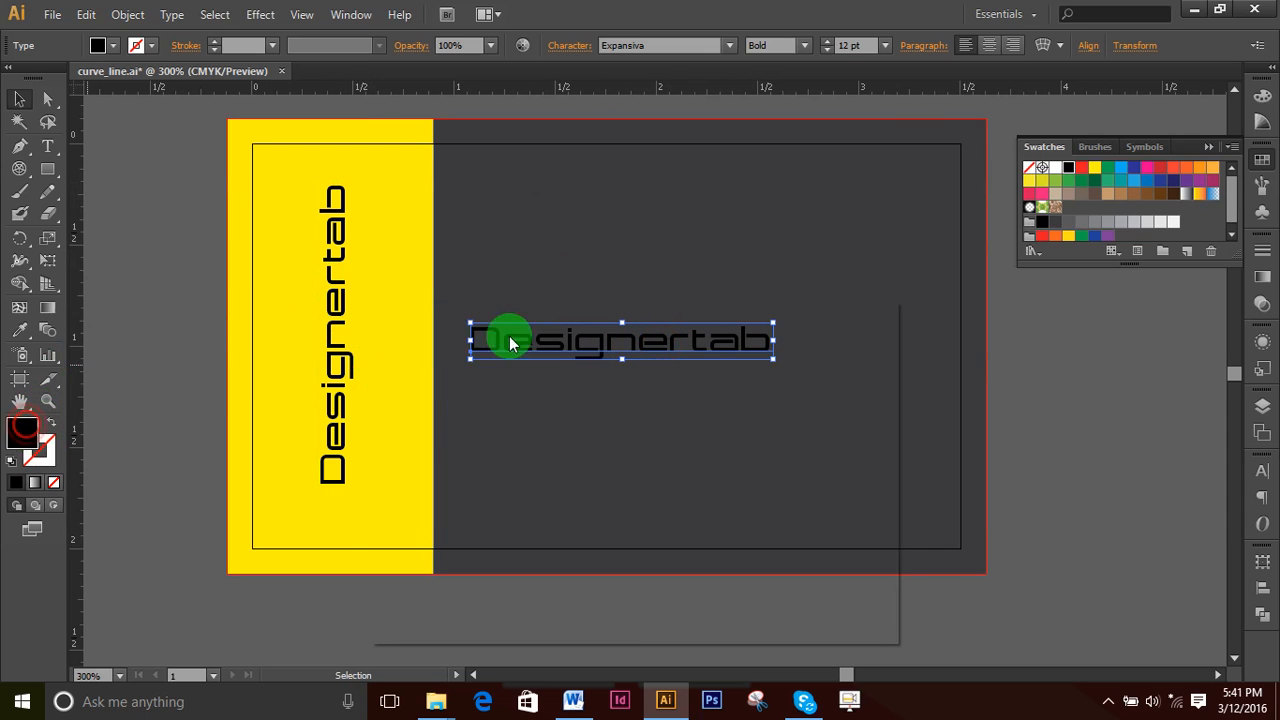
- Fill the horizontal "Designertab" text with white (FFFFFF) and center it on the dark gray area
click(385, 347)
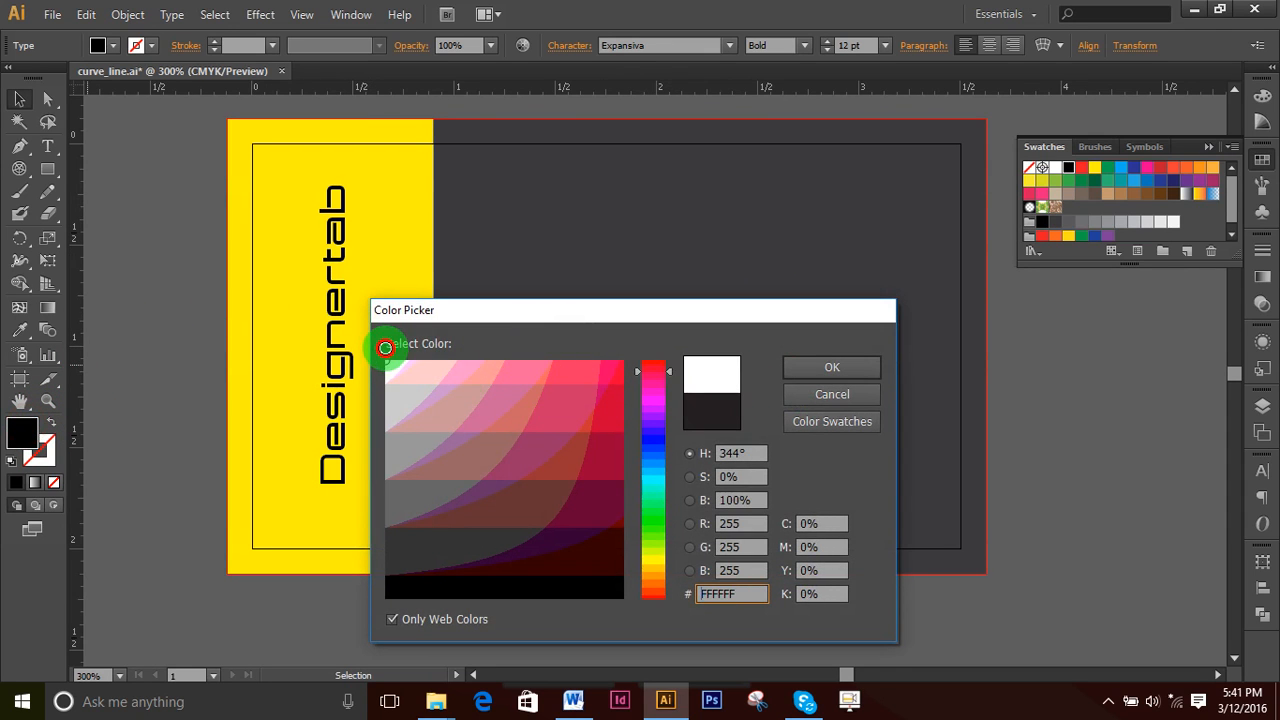
click(823, 366)
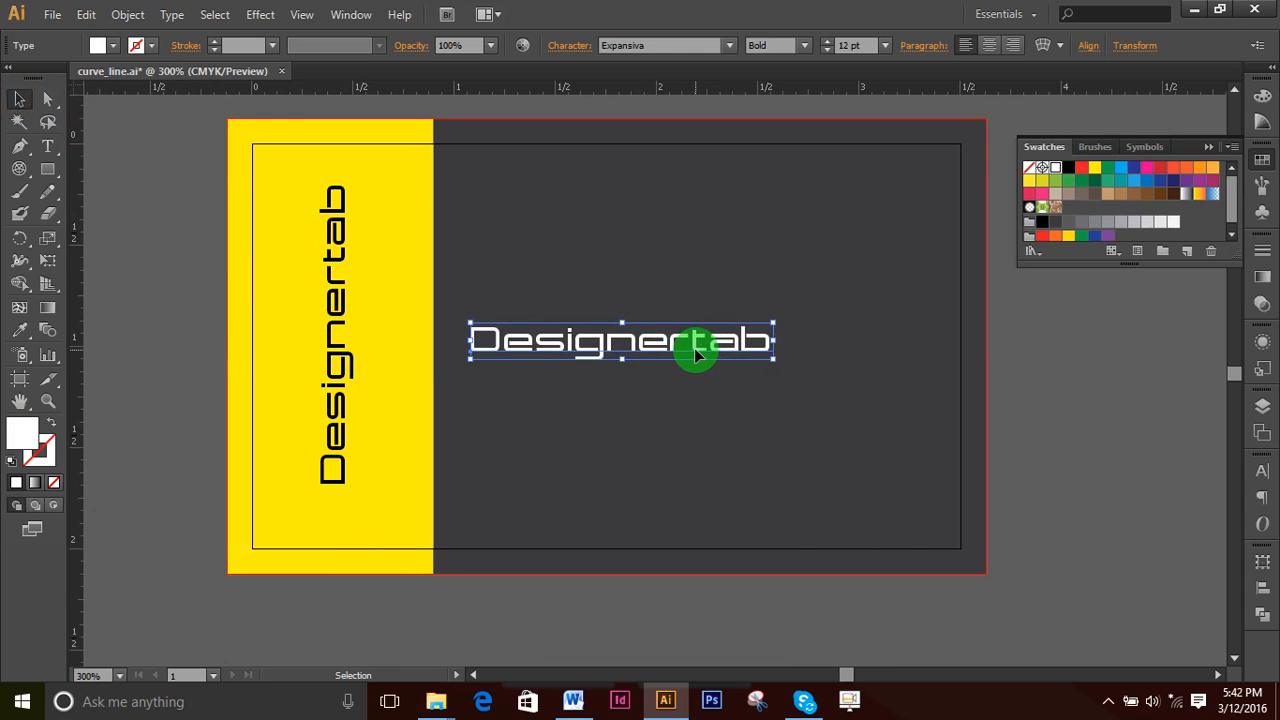
drag(697, 350, 781, 350)
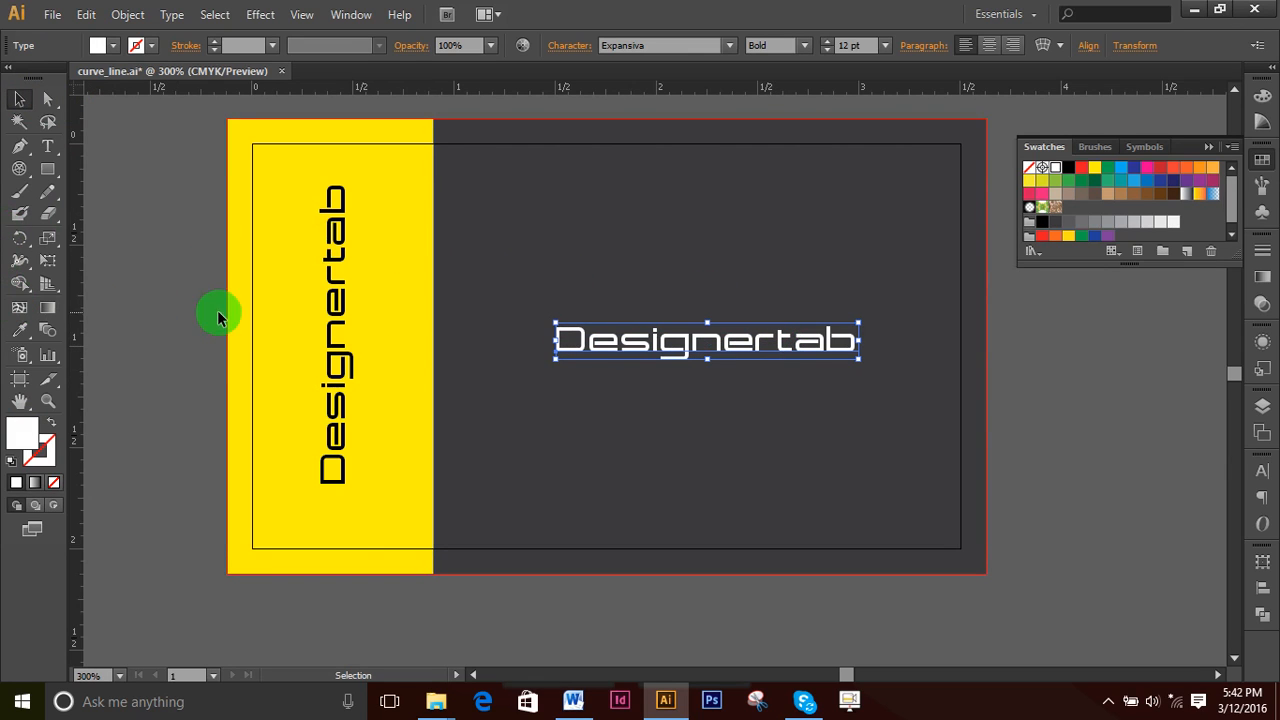
click(178, 295)
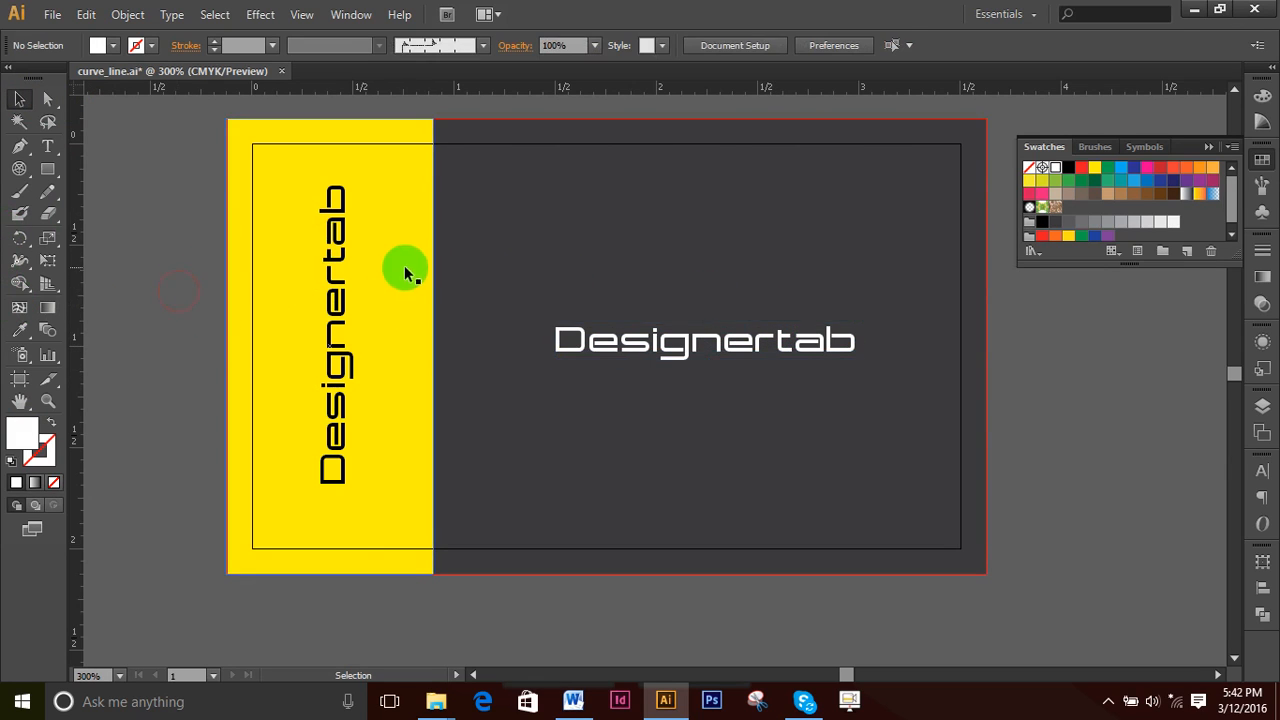
- Create a separate letter "D" in Expansiva Bold and place it above the middle of the white "Designertab" text
click(48, 150)
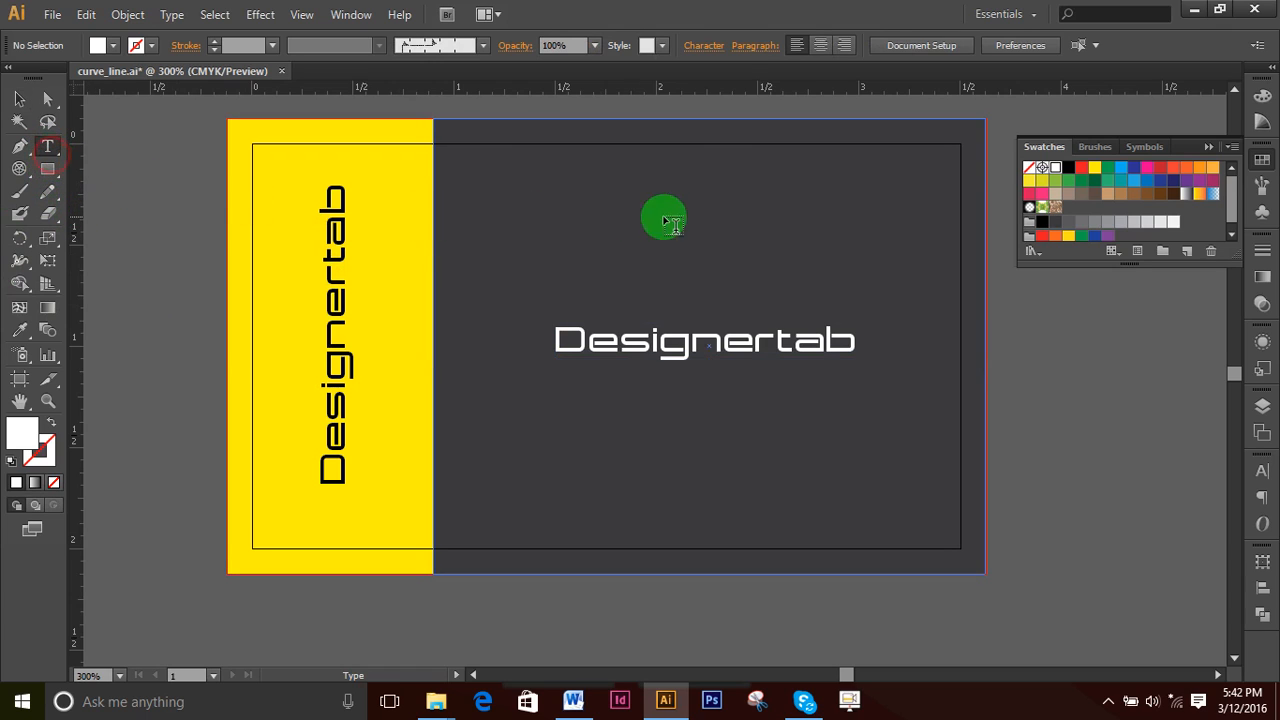
click(1030, 375)
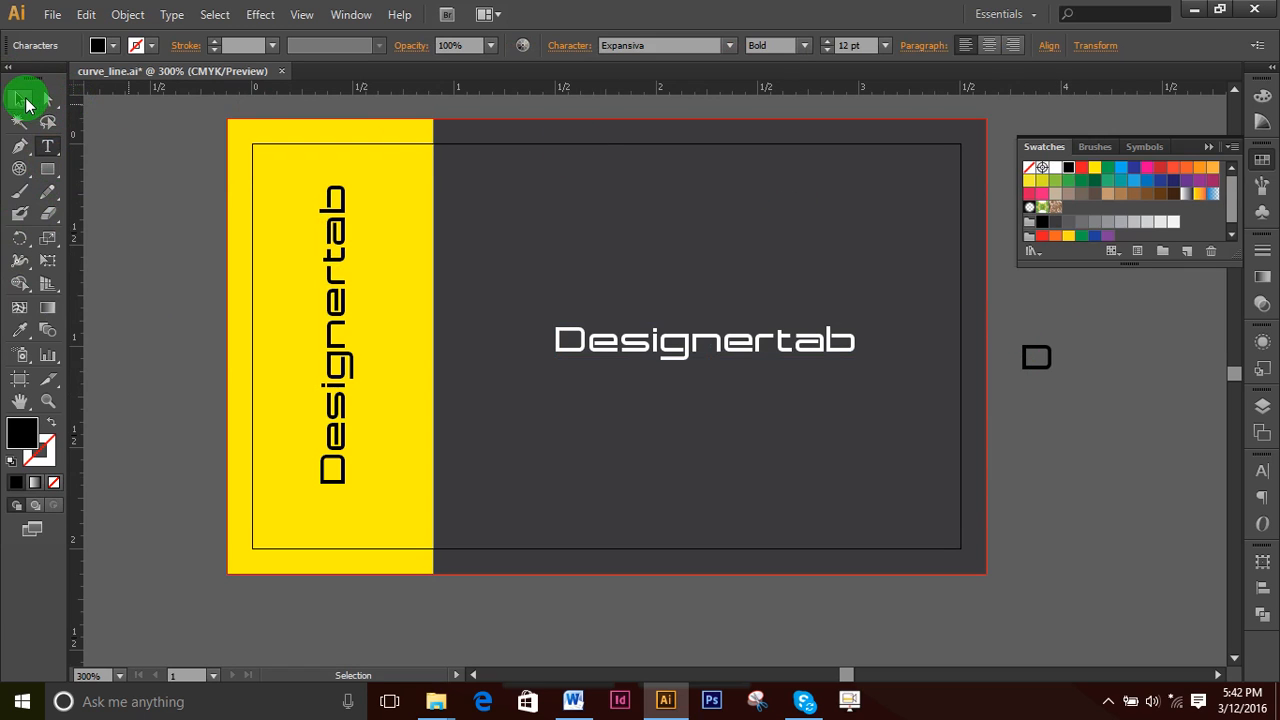
click(19, 98)
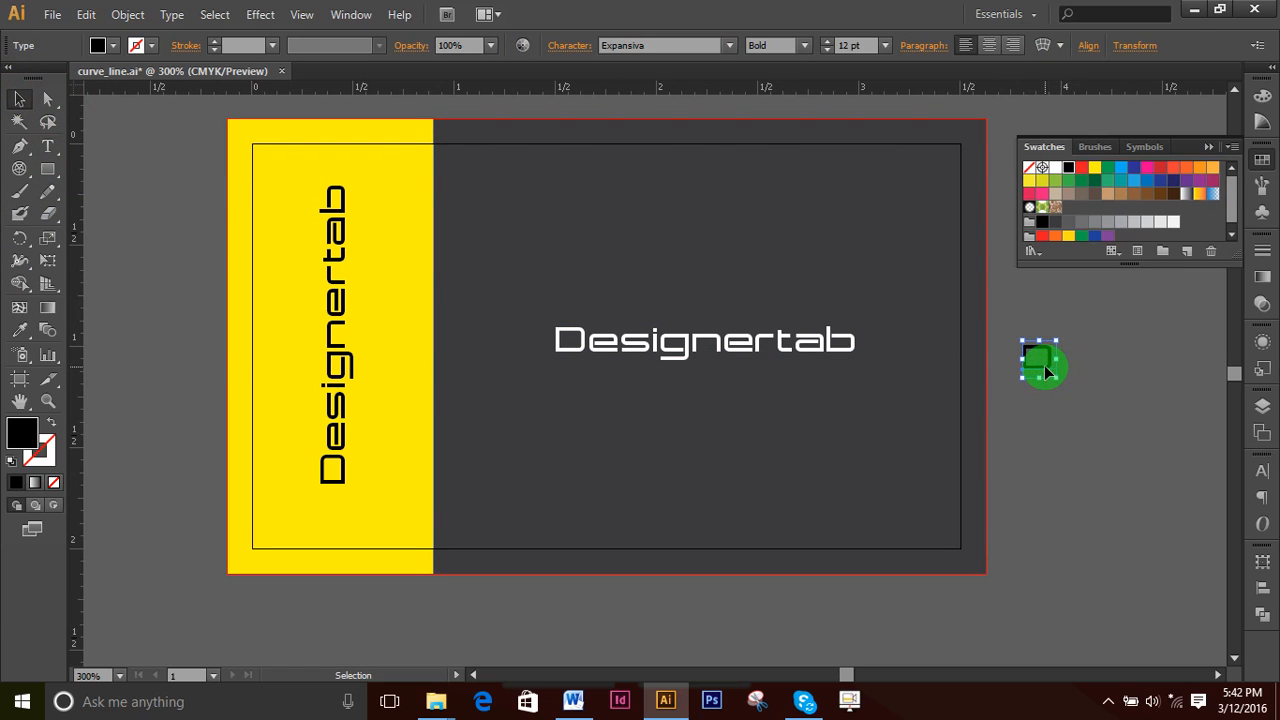
drag(1045, 372, 705, 297)
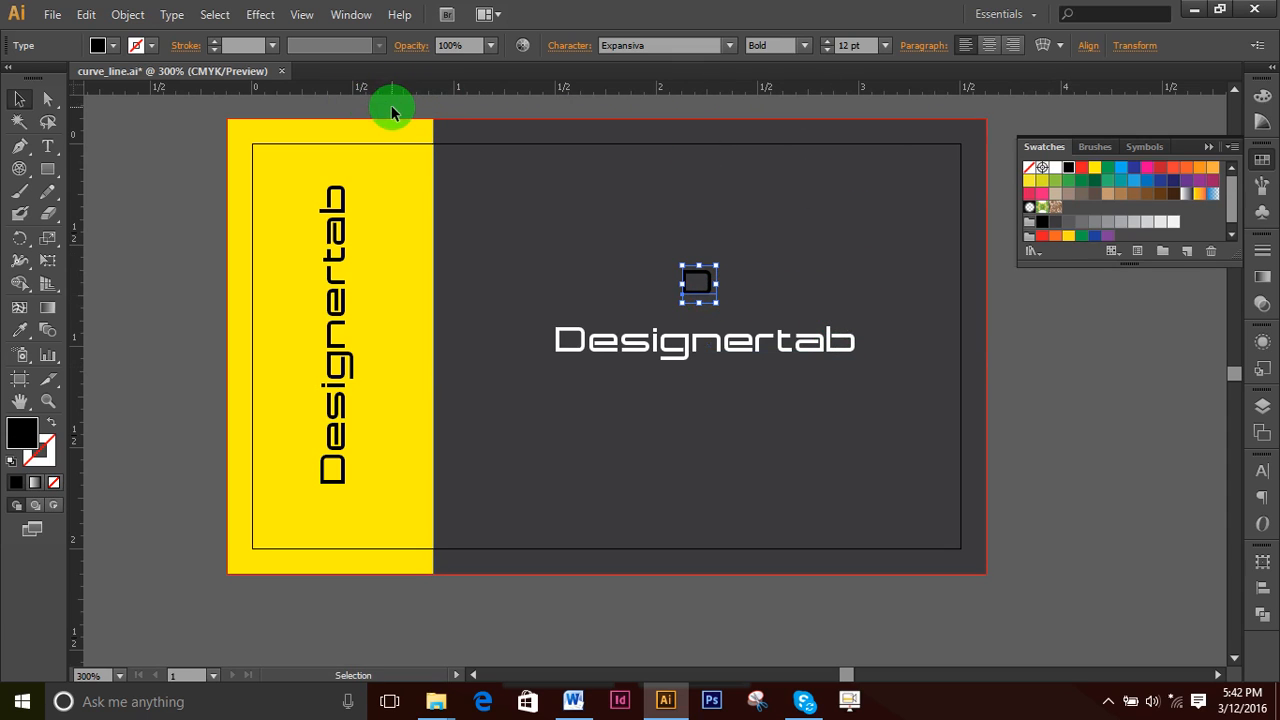
key(a)
click(506, 177)
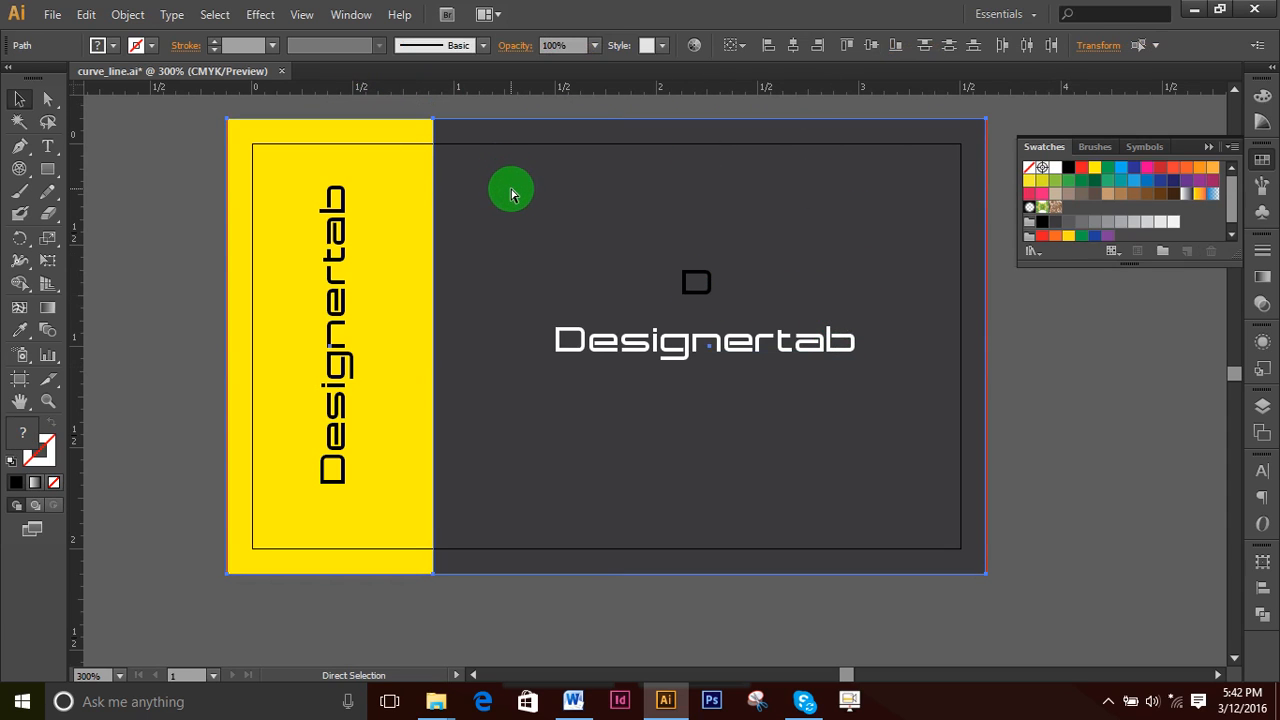
key(ctrl+shift+a)
- Enlarge the letter "D" proportionally to about 32.7 pt and center it above the white "Designertab" text
click(718, 345)
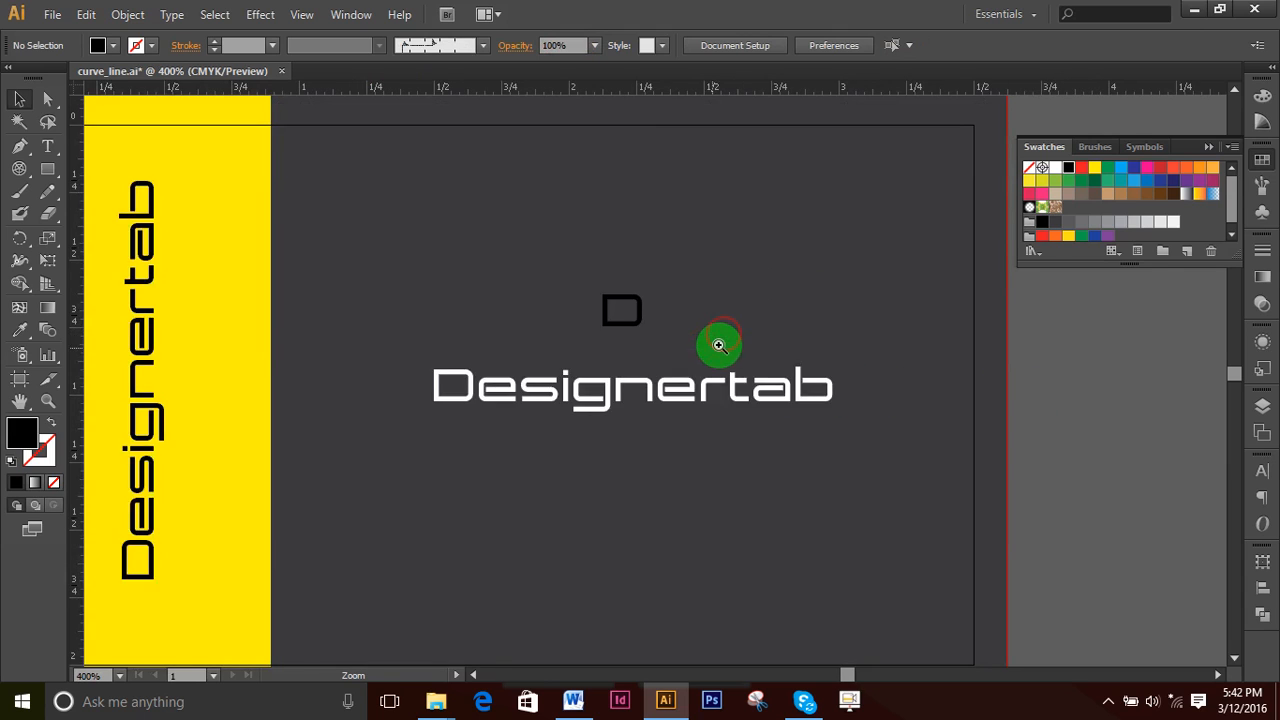
click(718, 345)
click(598, 336)
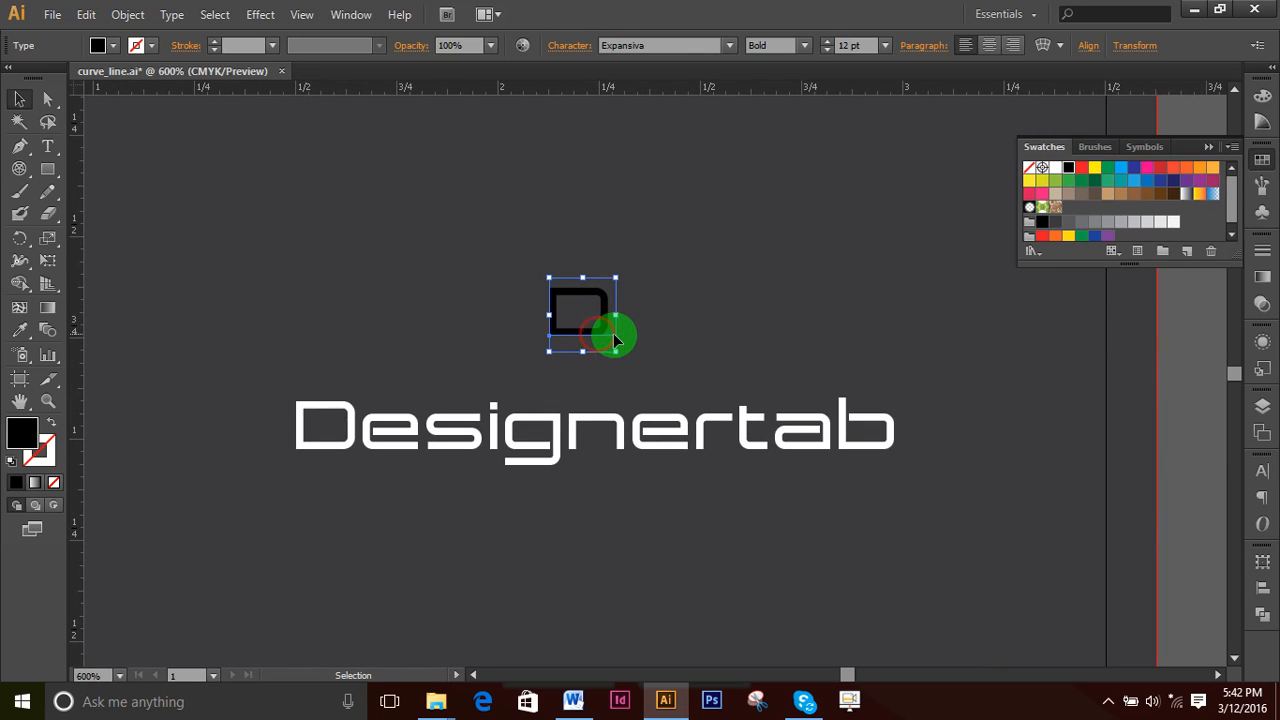
drag(615, 349, 700, 412)
drag(646, 331, 675, 324)
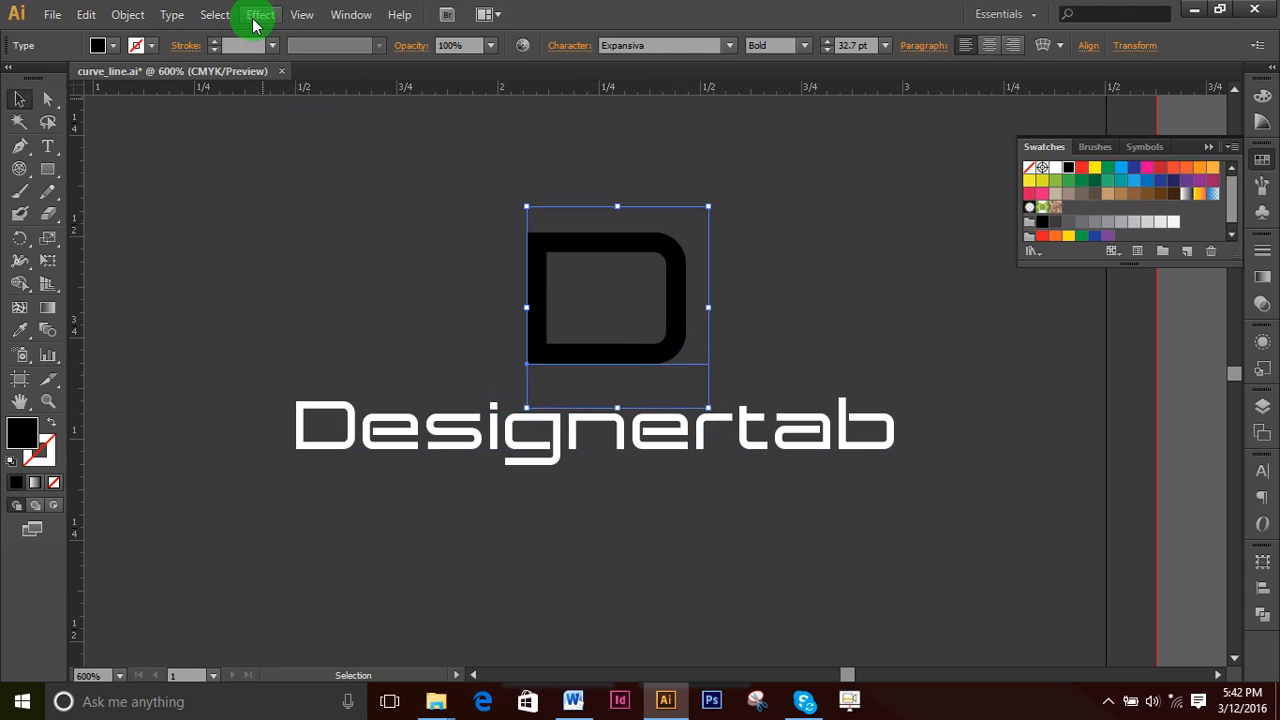
- Expand the large letter "D" into editable outlines
click(130, 16)
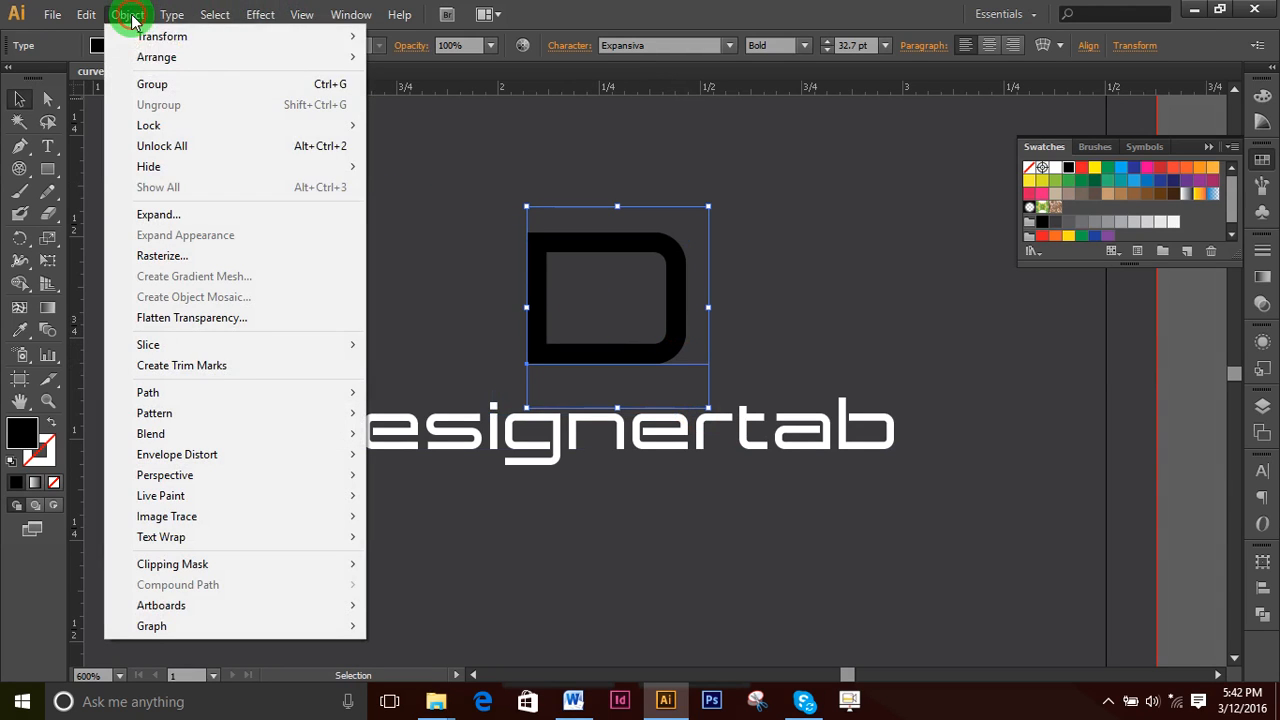
click(194, 210)
click(366, 455)
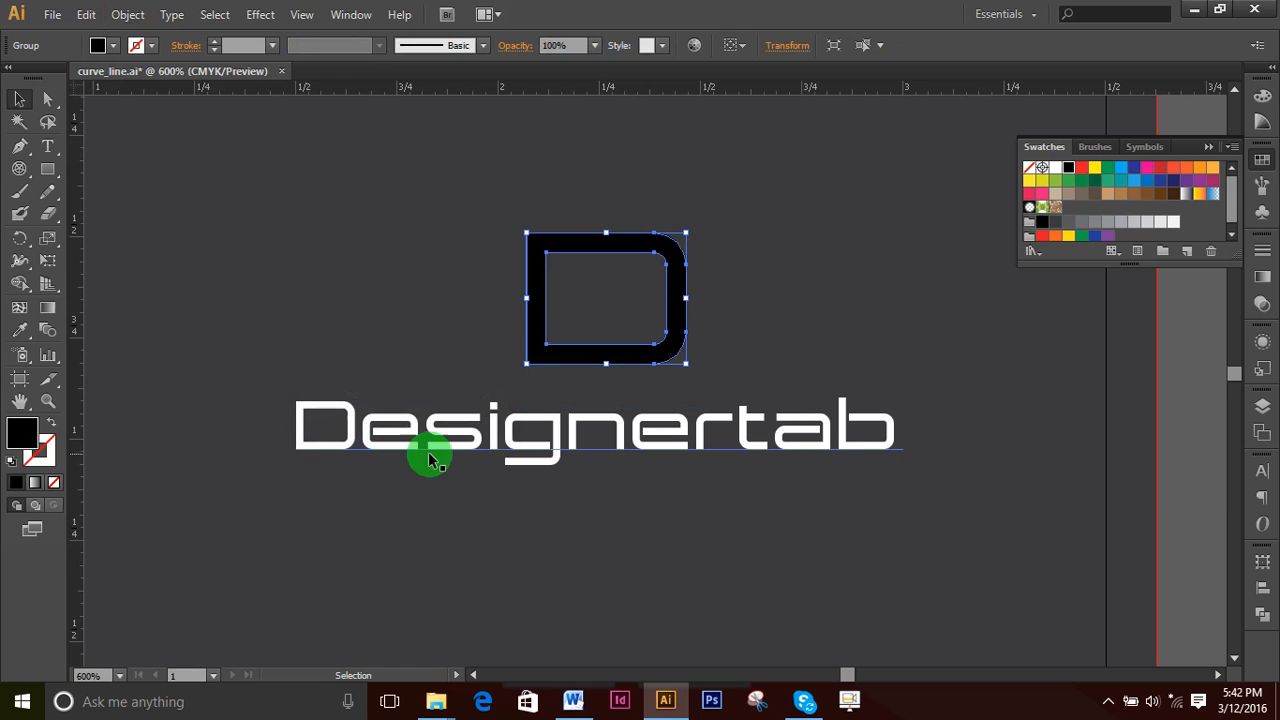
click(1178, 427)
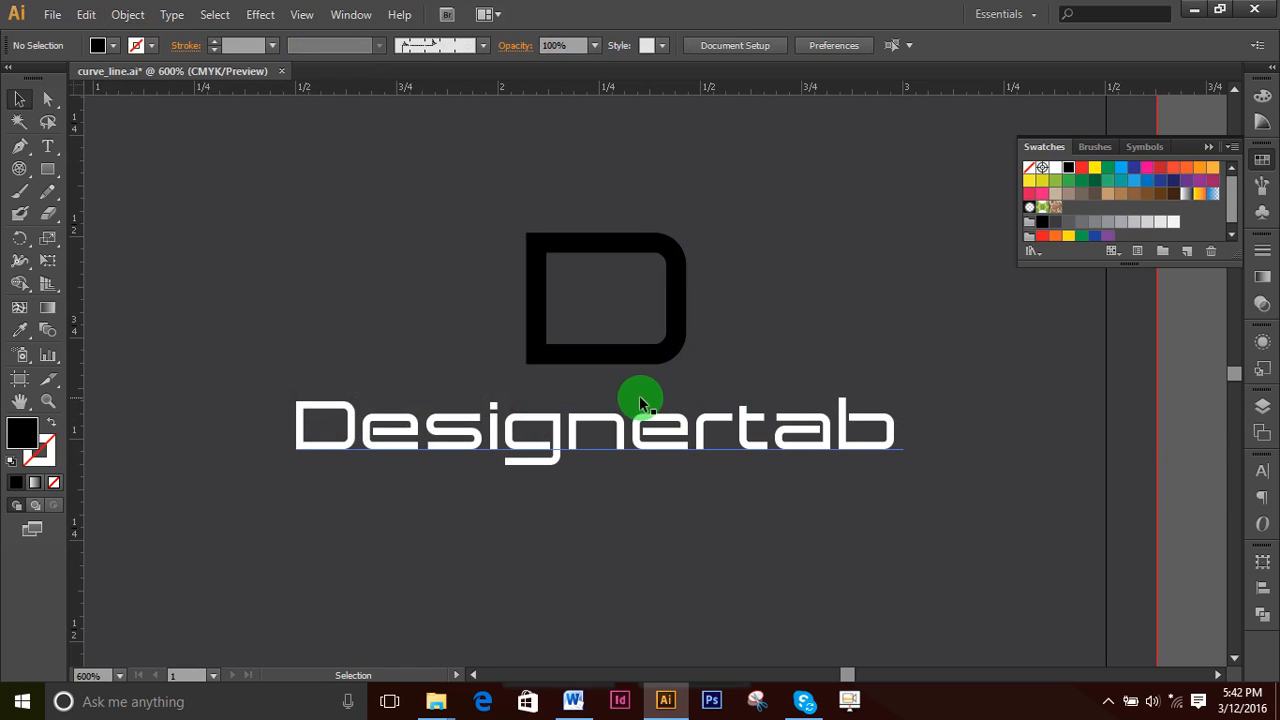
- Narrow the outlined letter "D" to about 0.26 in wide by shifting only its right-hand anchor points inward
key(ctrl+space)
click(642, 364)
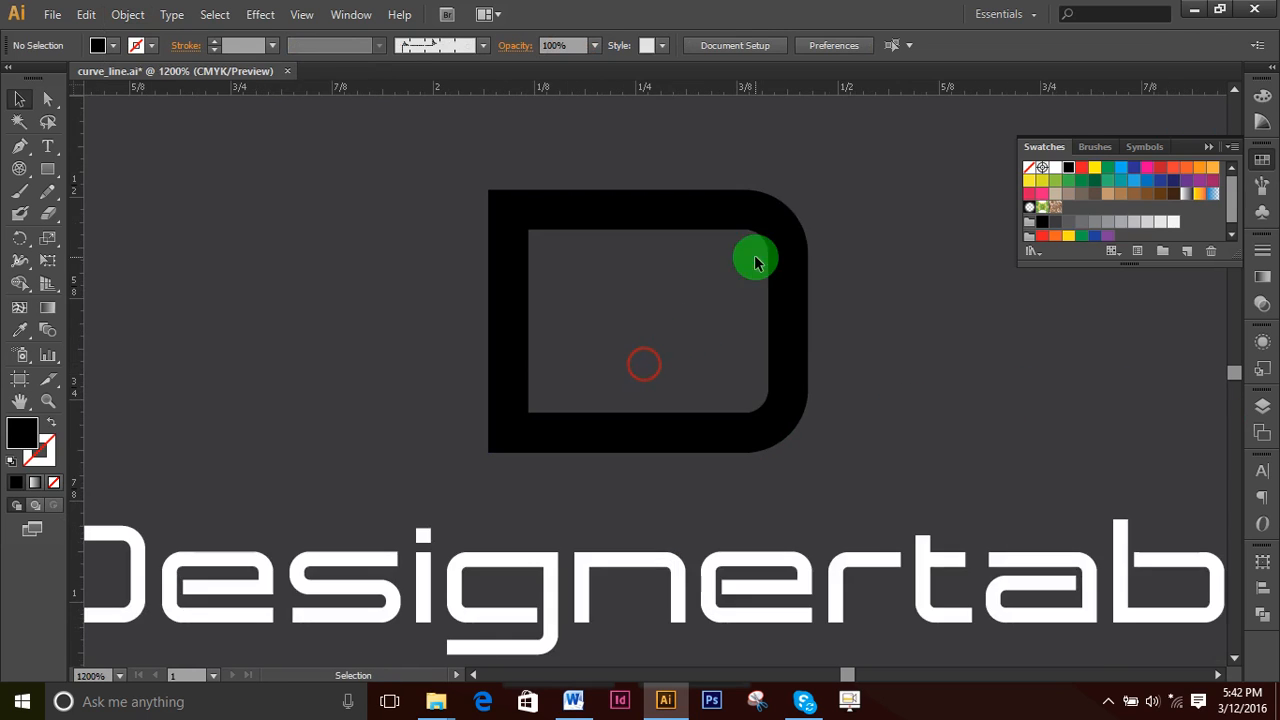
drag(840, 168, 664, 467)
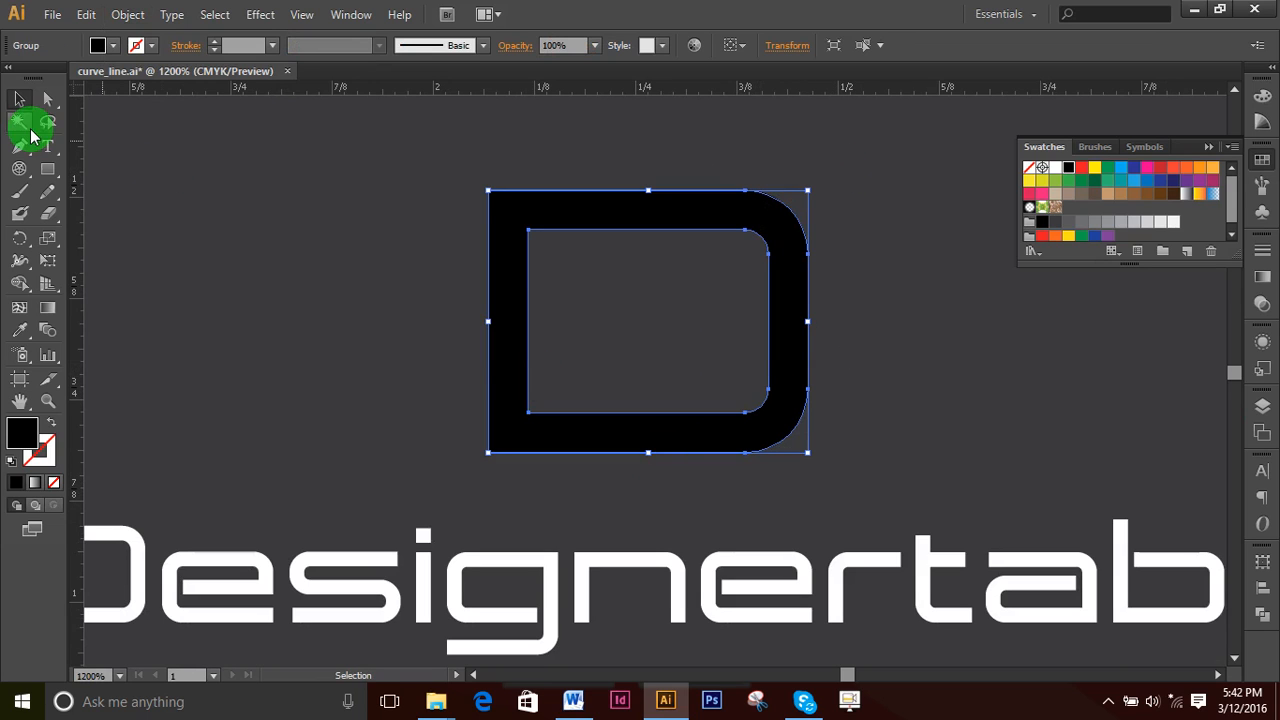
click(47, 99)
drag(188, 272, 855, 238)
drag(905, 166, 653, 475)
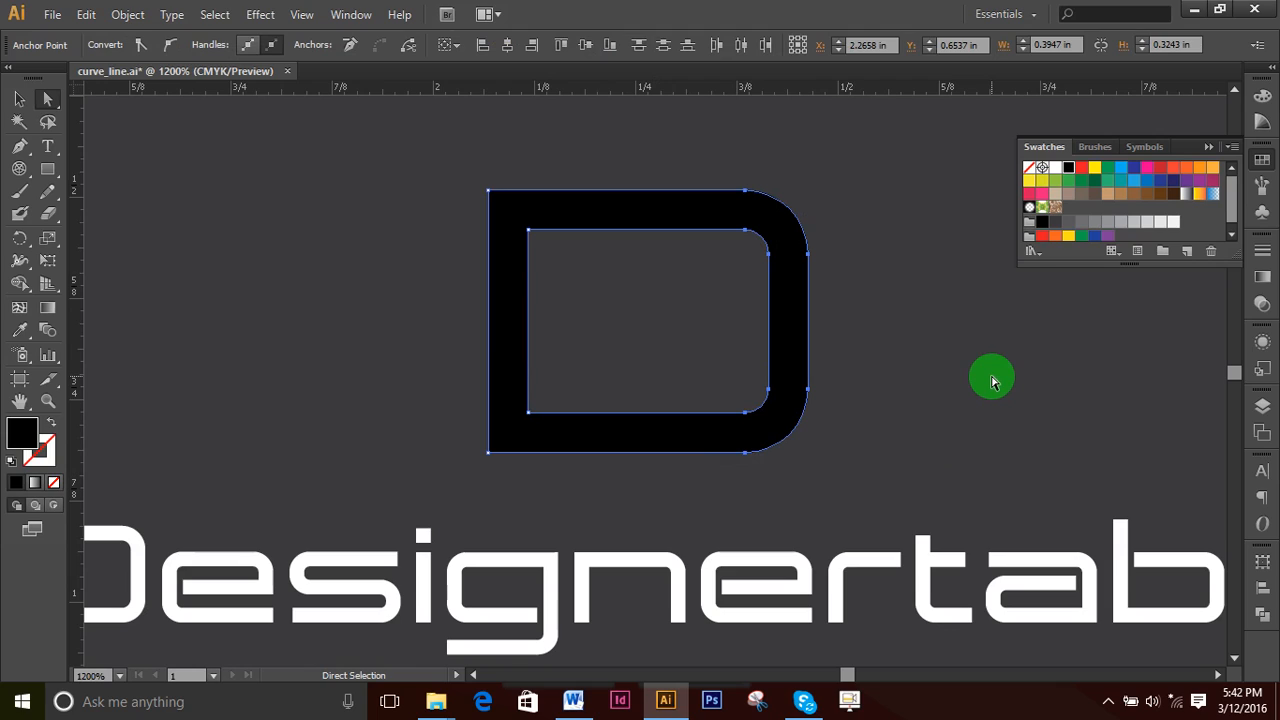
key(shift+Left)
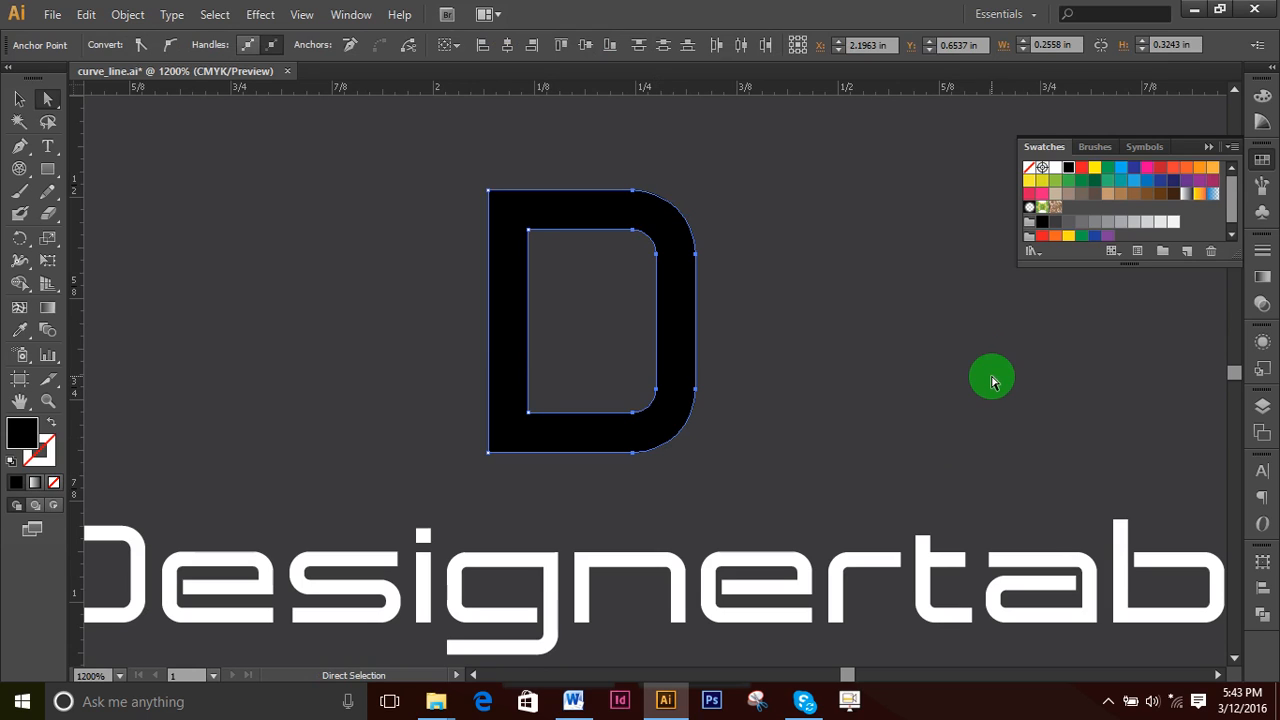
click(881, 282)
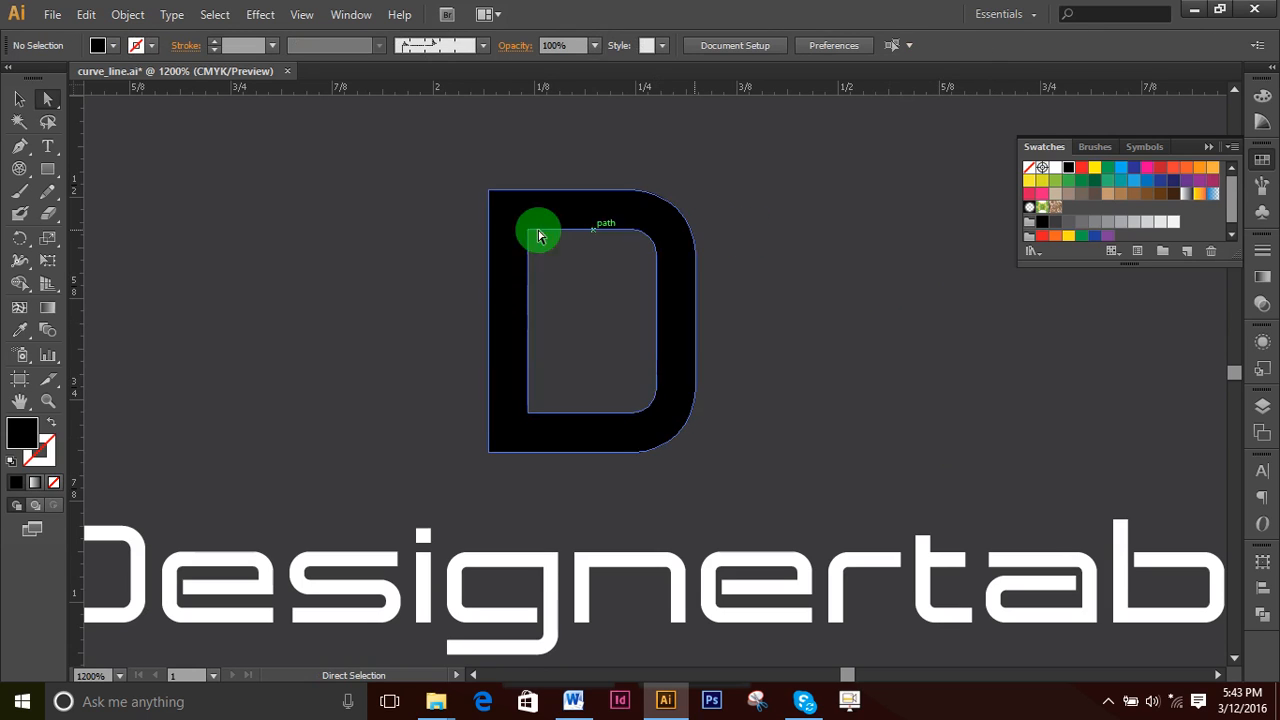
- Draw a black rectangle over the D's left stem, from its lower outer corner to its upper inner corner
click(47, 168)
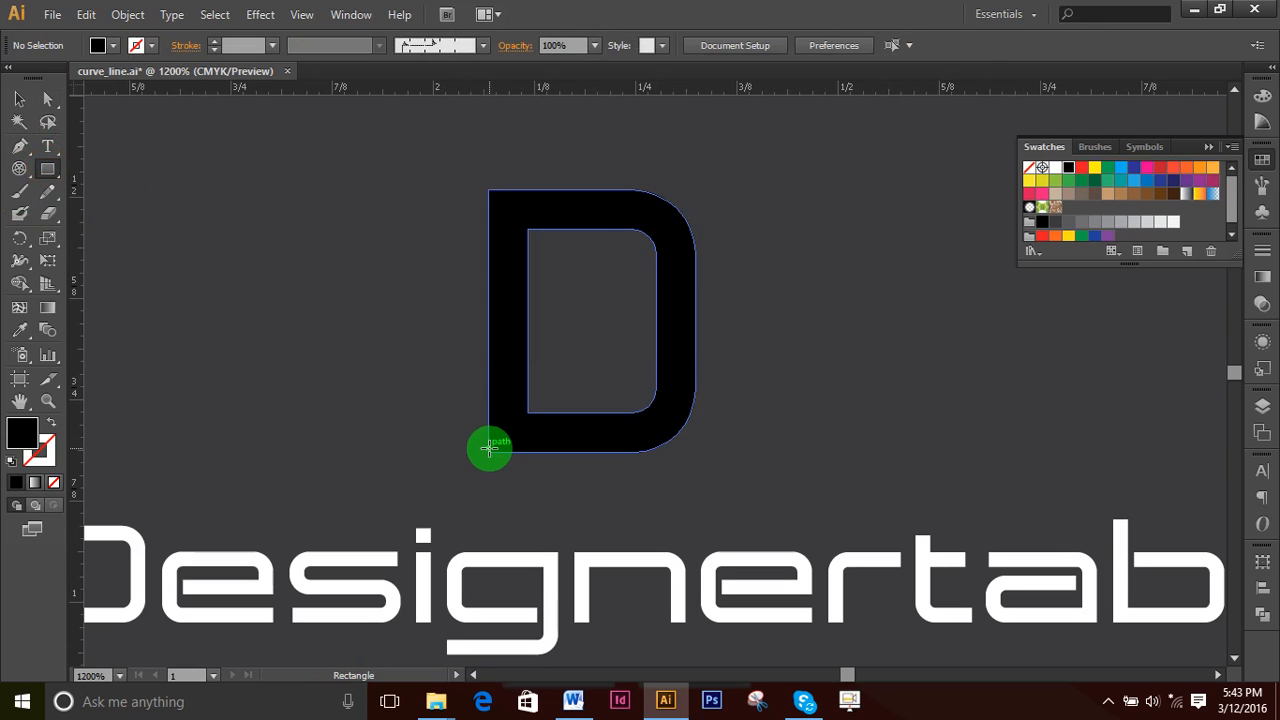
drag(488, 452, 528, 229)
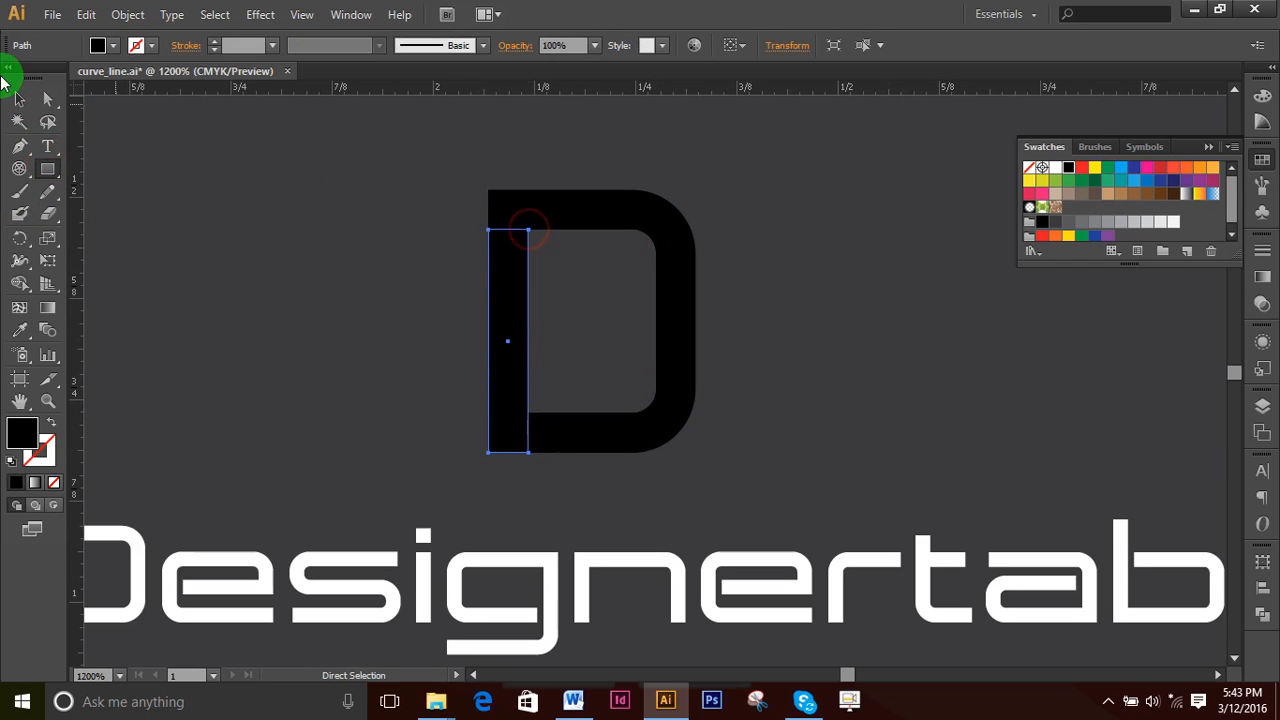
click(18, 99)
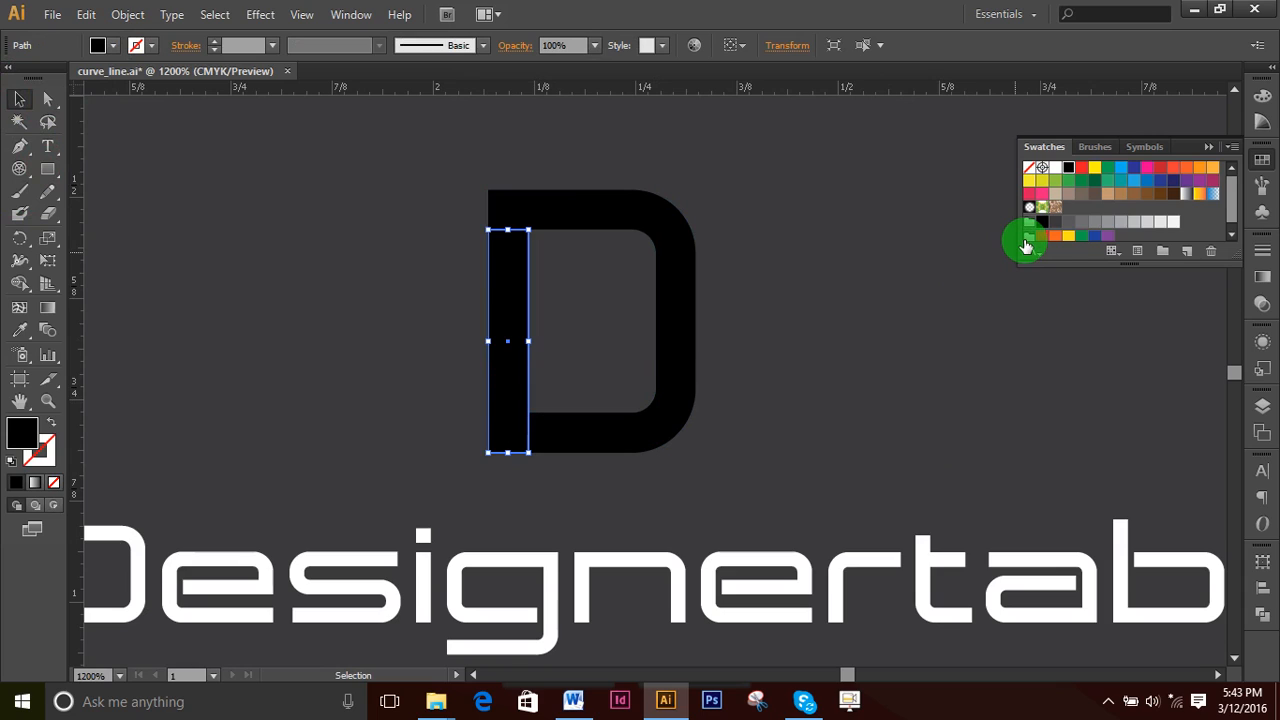
- Move the vertical bar into the D's inner opening, leaving a thin gap beside the left stem
key(shift+Right)
key(Left)
key(Left)
key(Left)
key(Left)
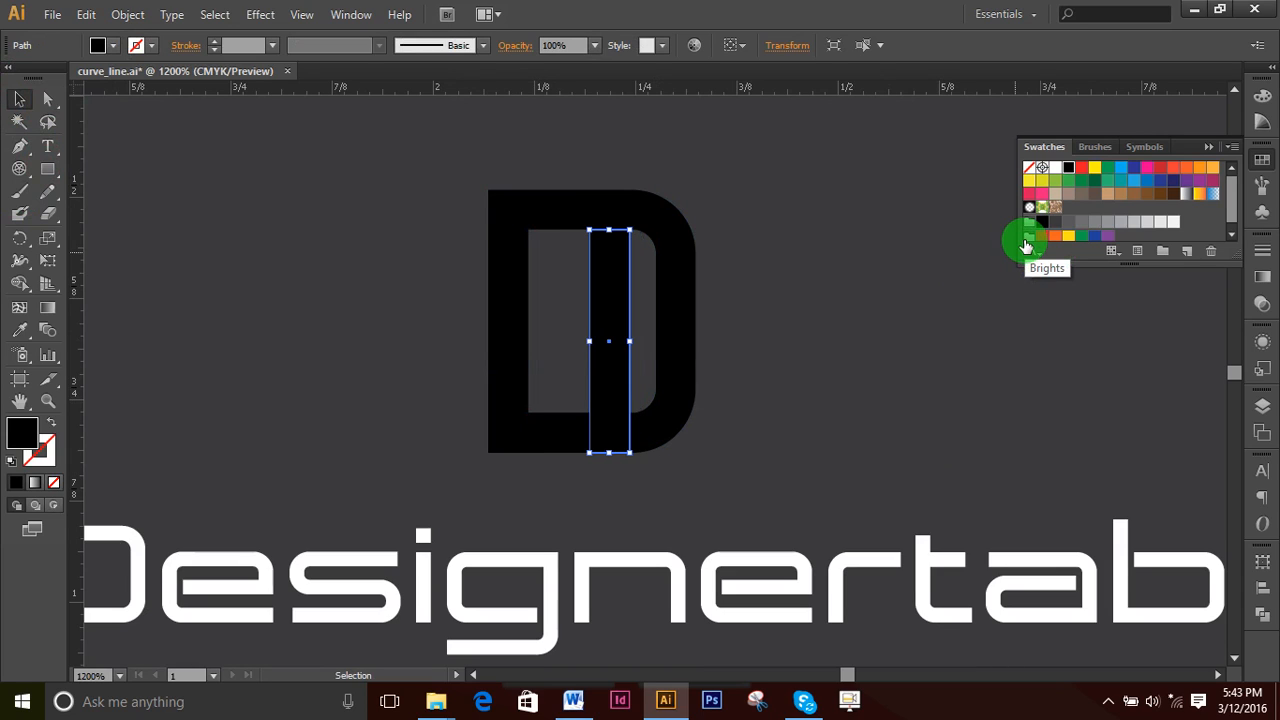
key(Left)
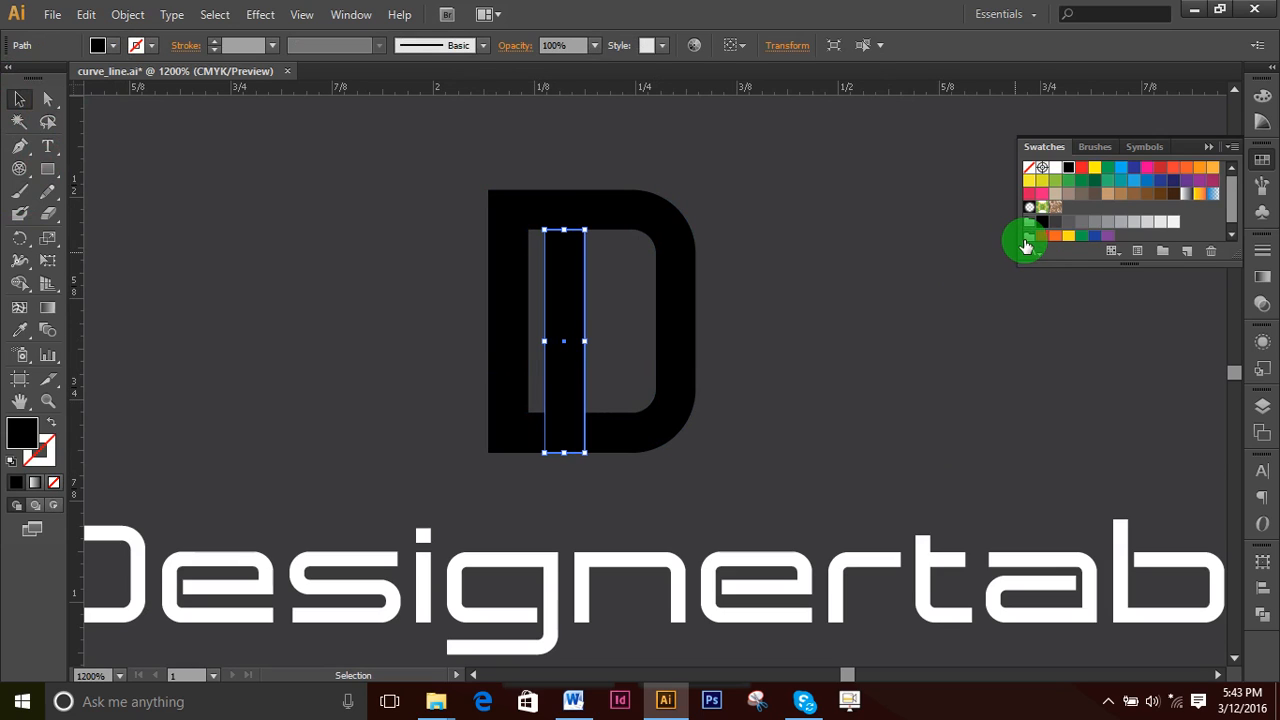
key(Left)
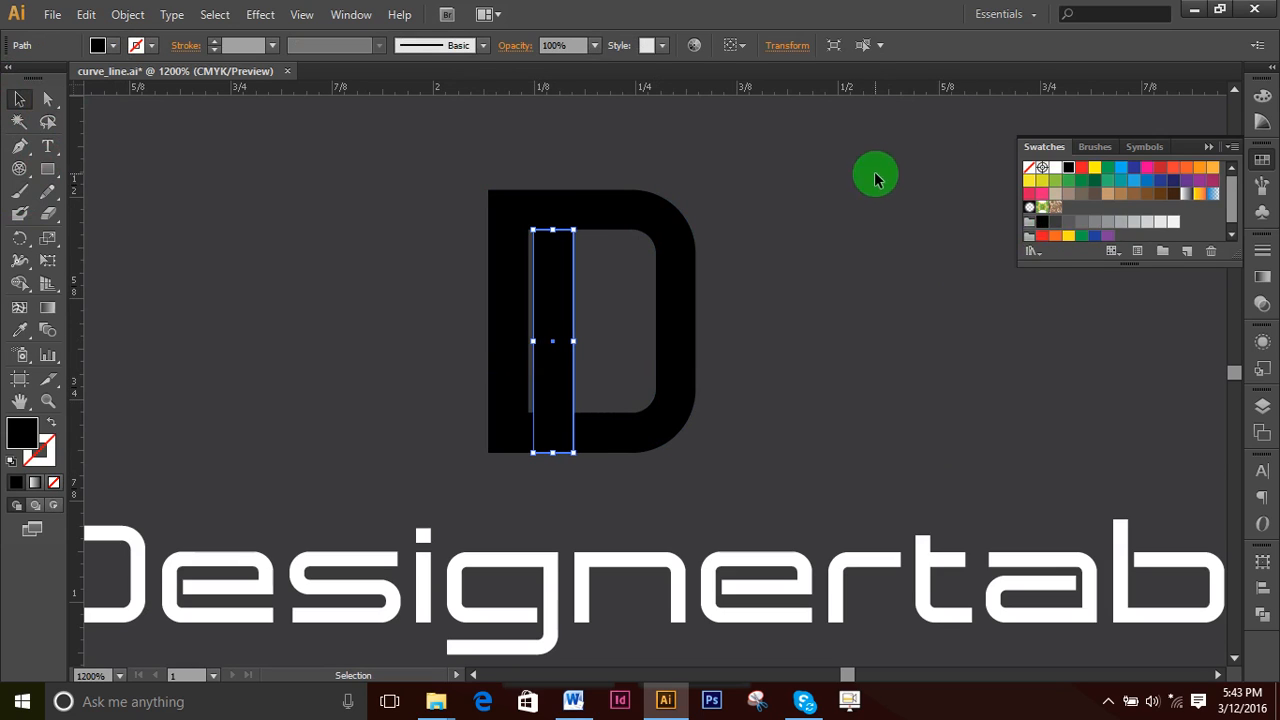
key(ctrl+space)
click(573, 352)
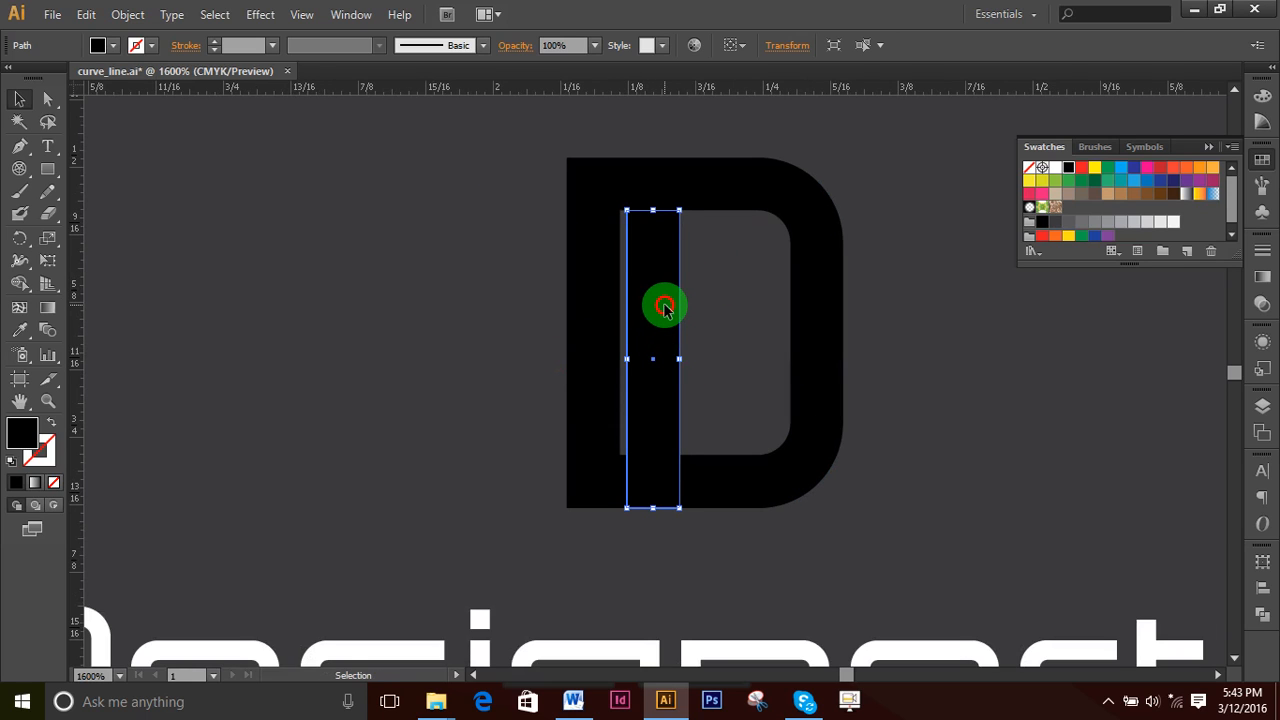
drag(667, 308, 672, 310)
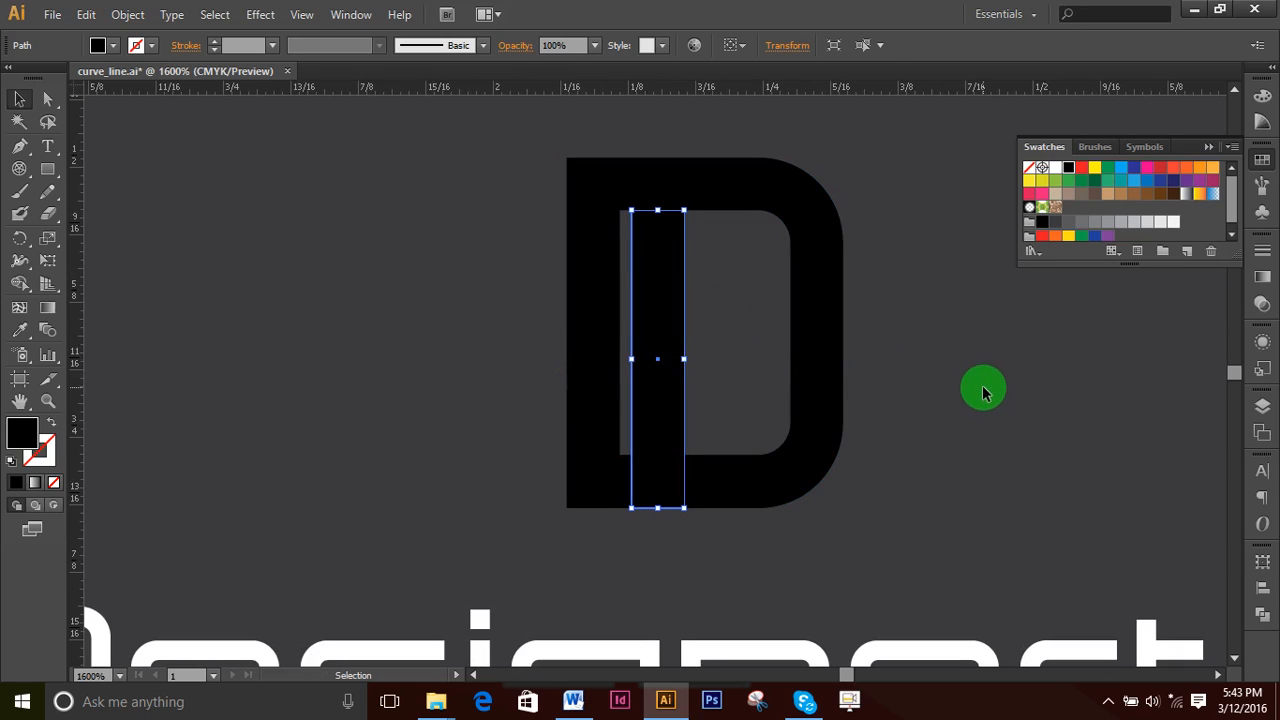
click(983, 393)
- Start an Offset Path on the vertical bar with the preview enabled and an offset of 0.003 in
click(663, 327)
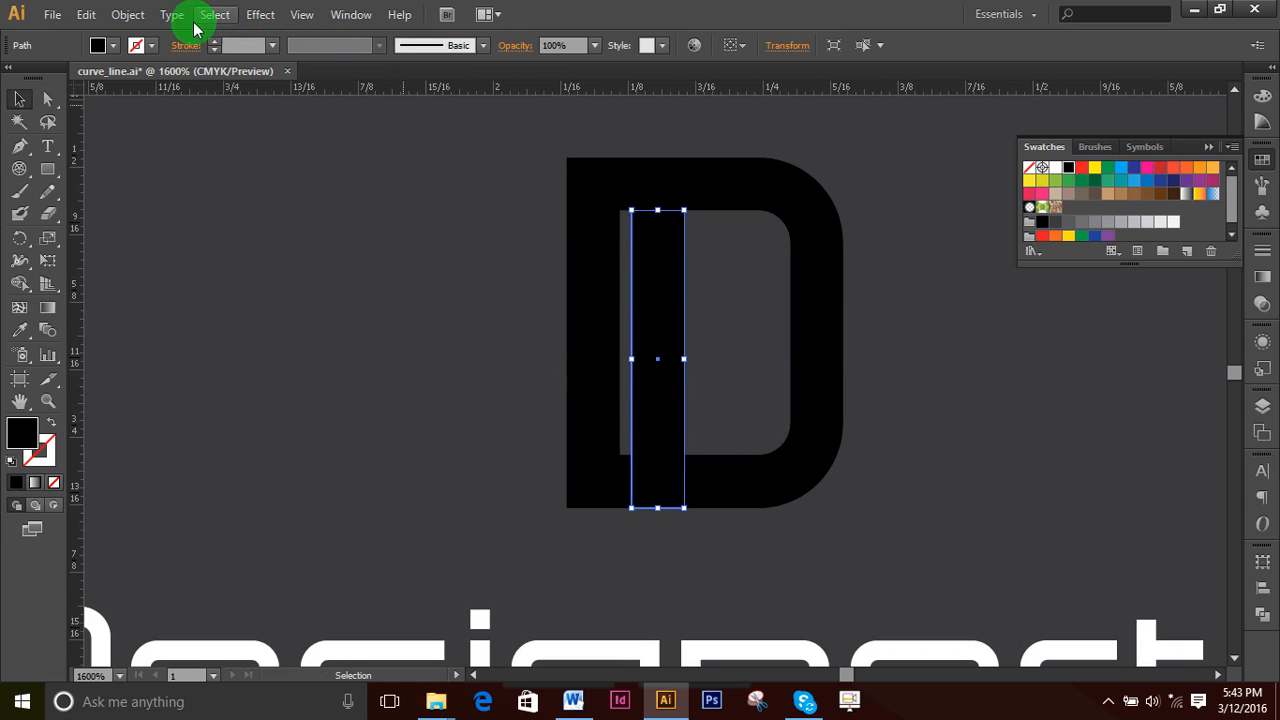
click(130, 14)
mouse_move(274, 404)
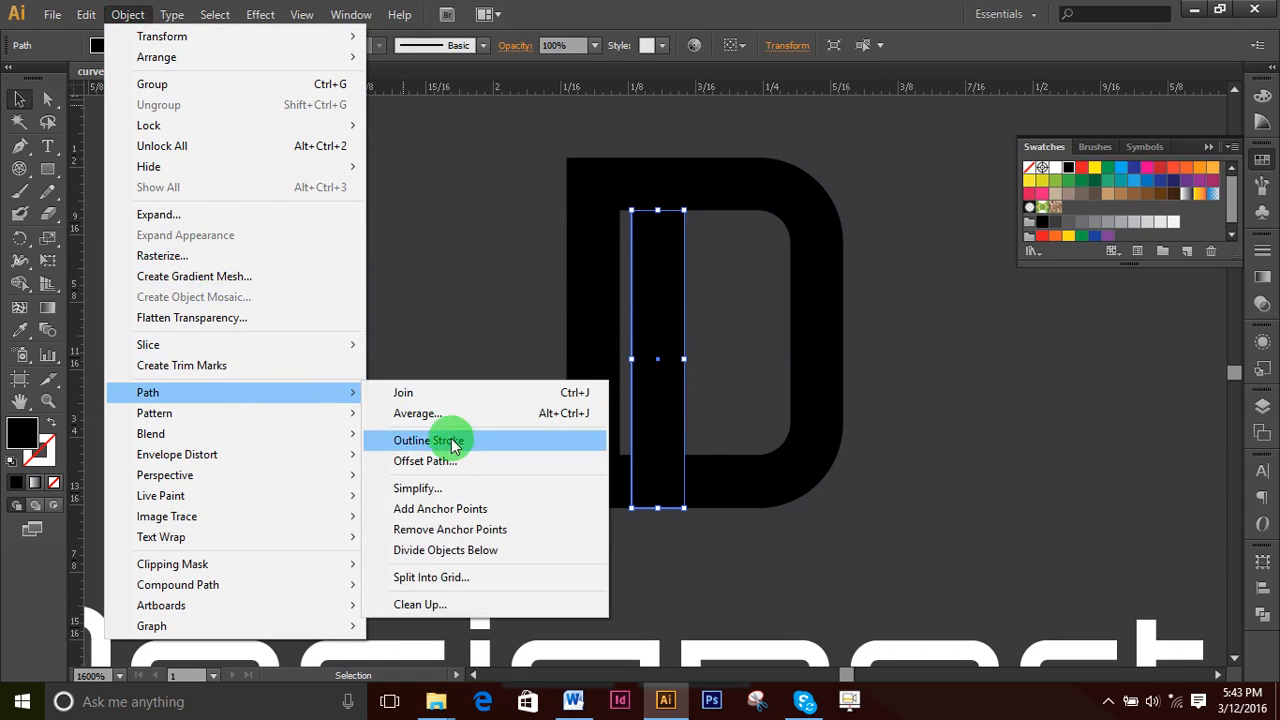
click(468, 457)
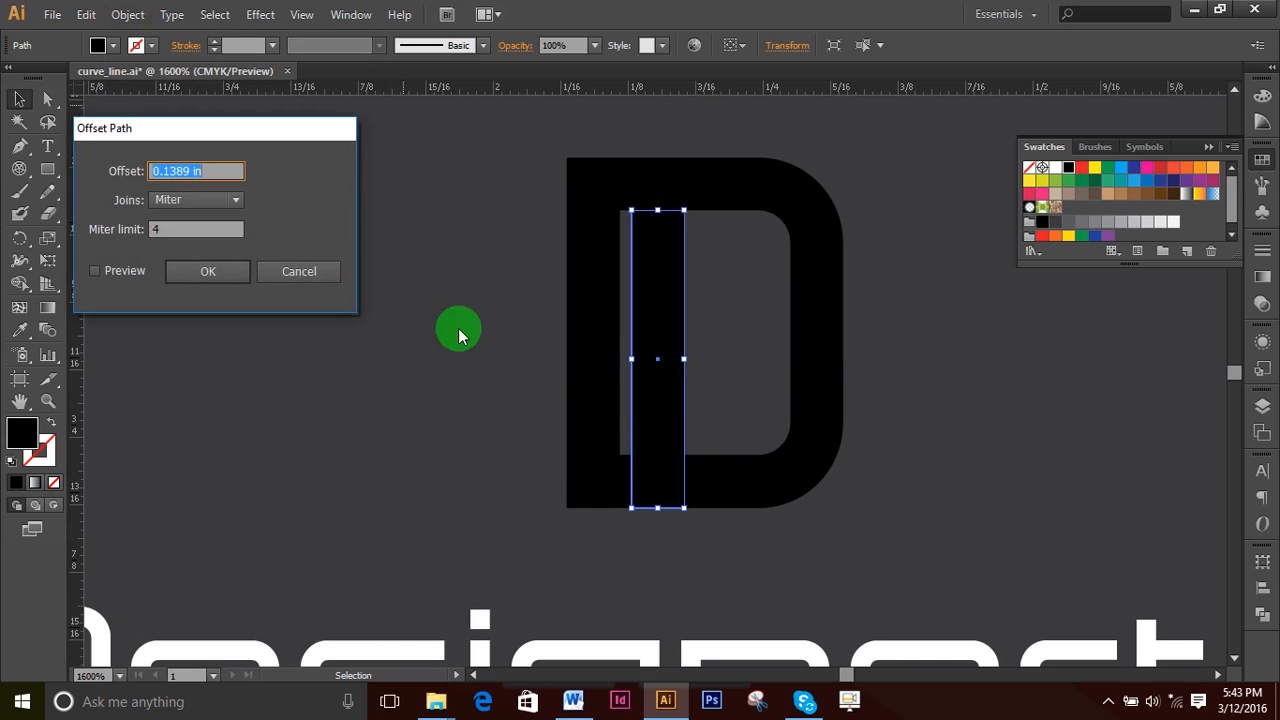
click(93, 271)
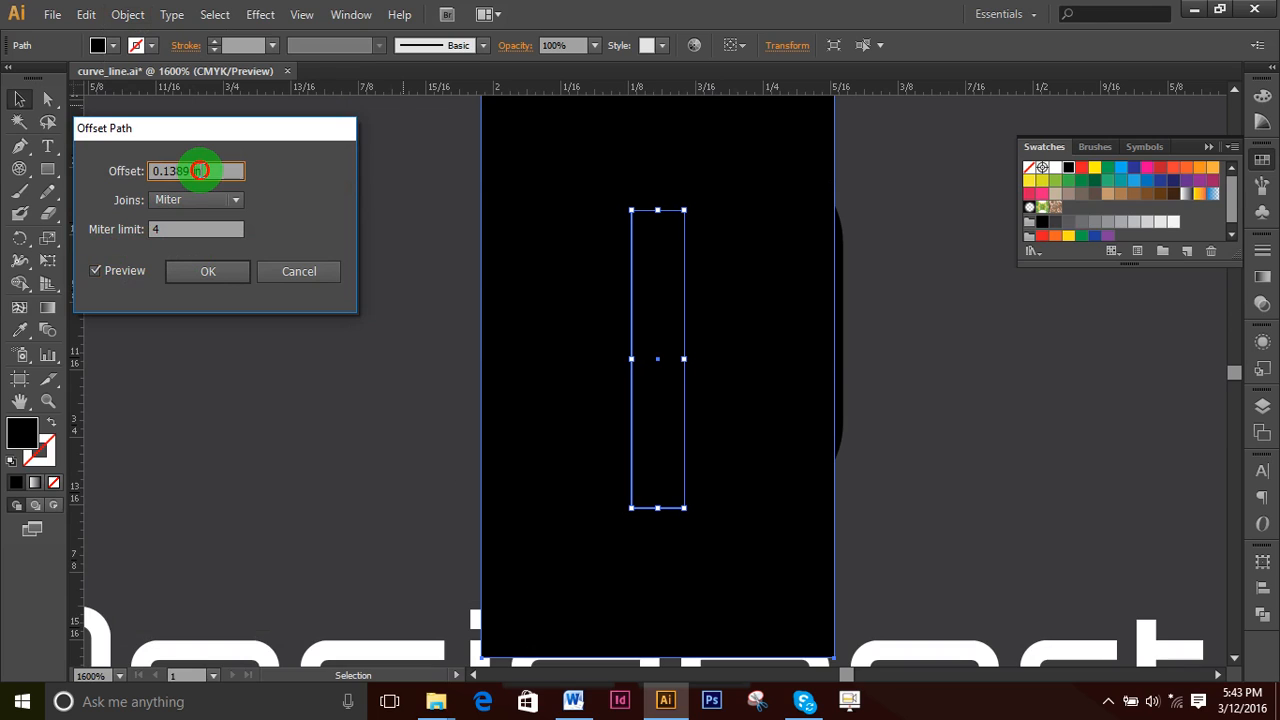
click(232, 201)
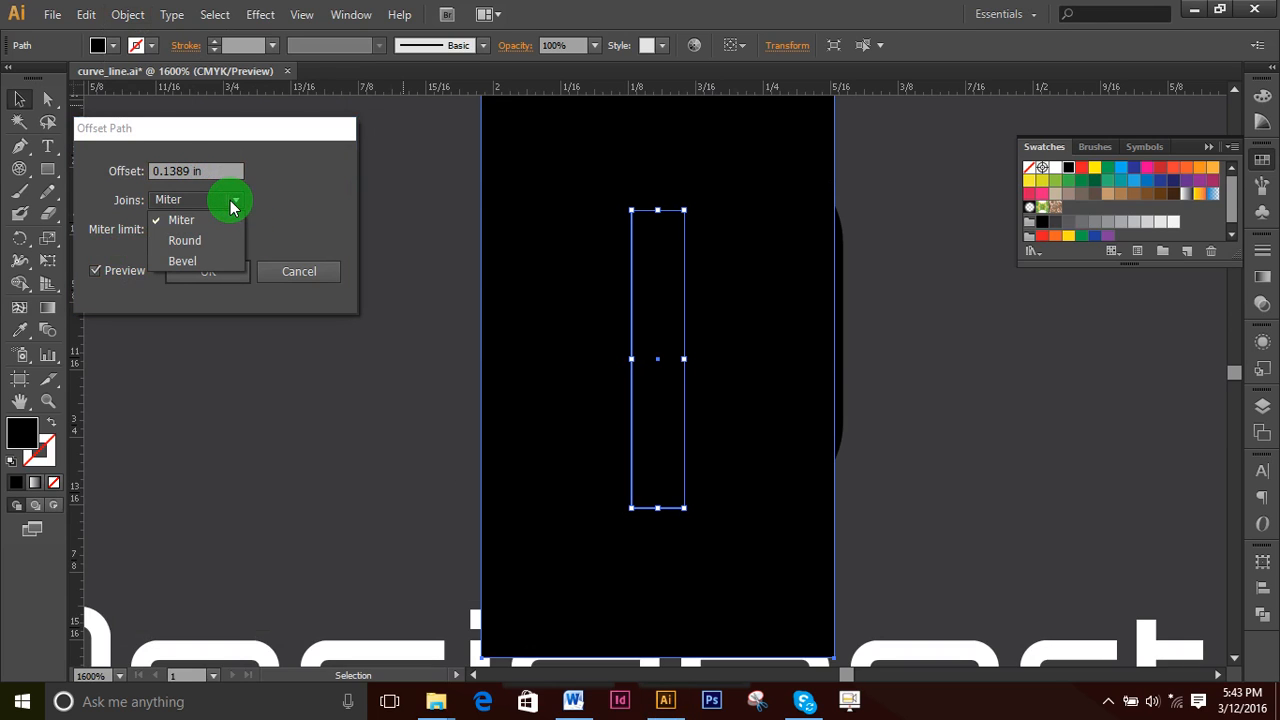
click(232, 201)
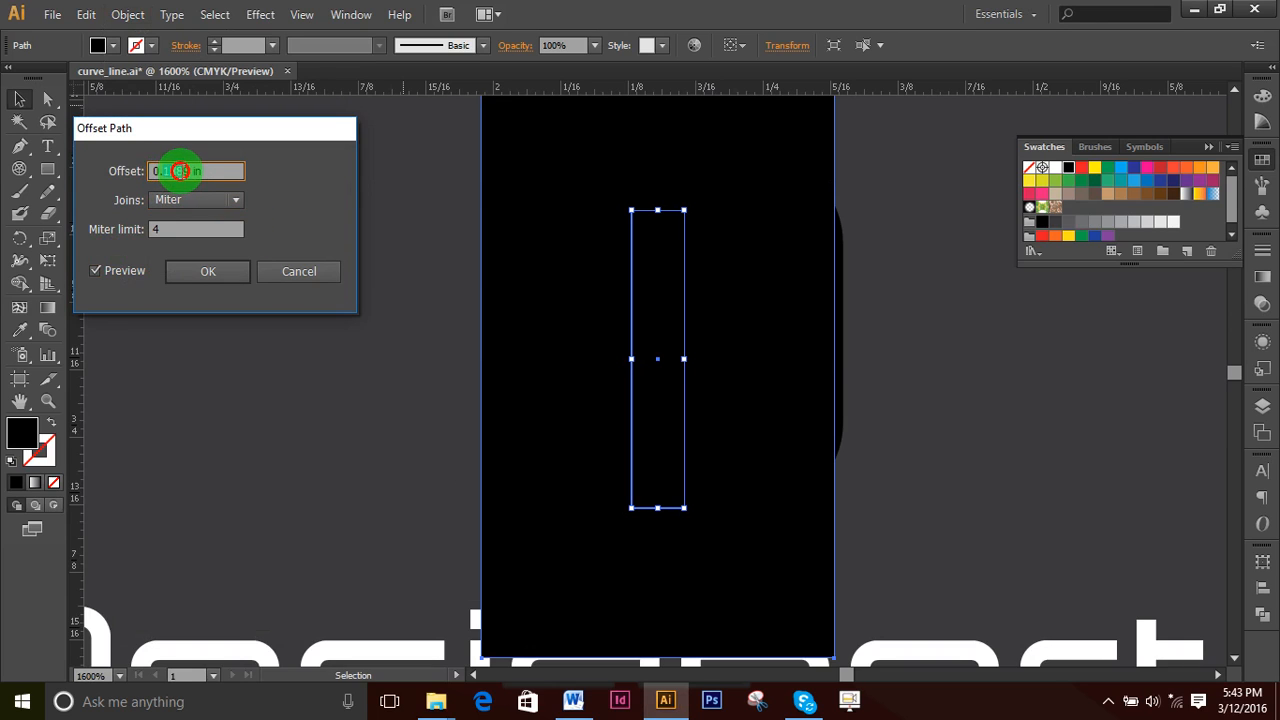
text(0.3)
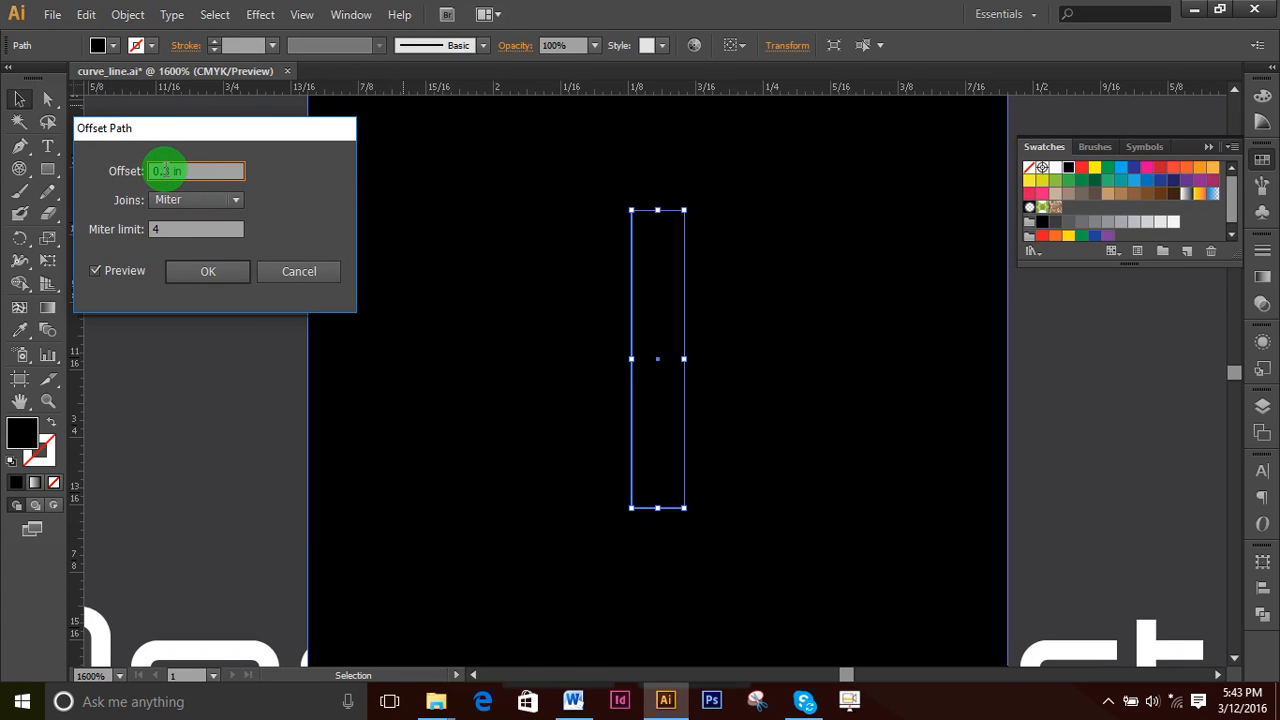
text(0.03)
click(232, 197)
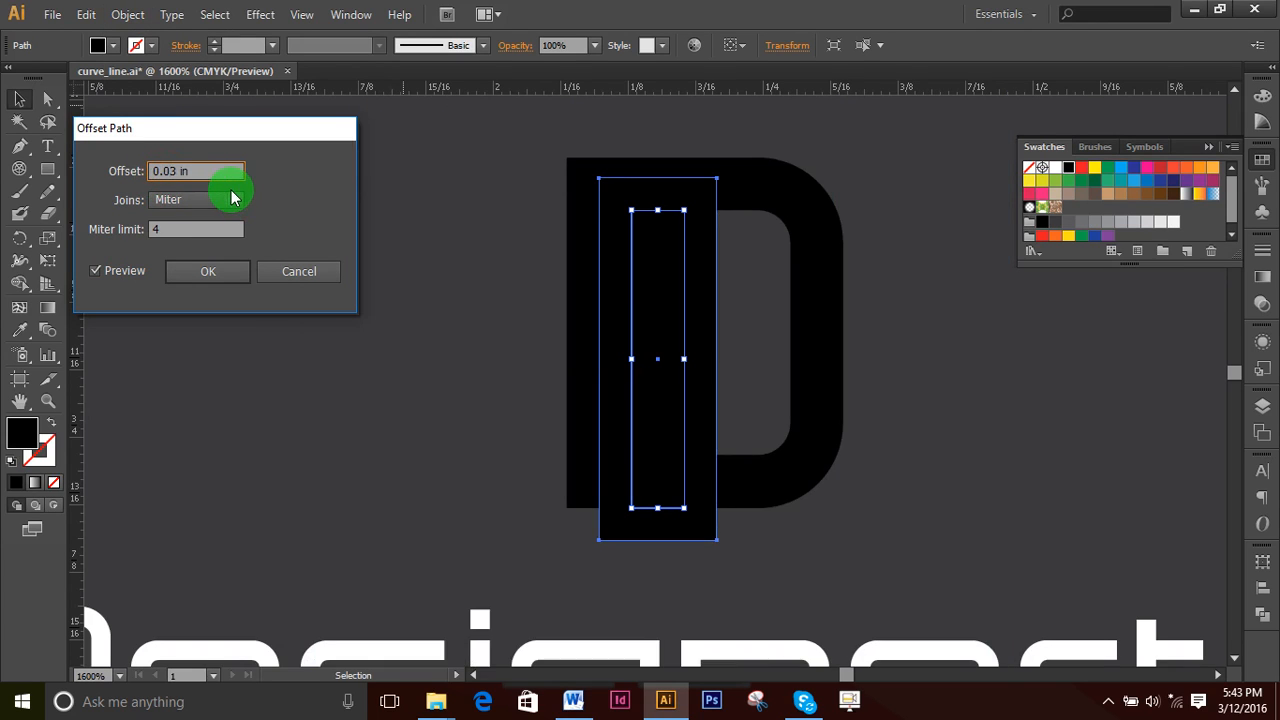
text(0.003)
click(232, 197)
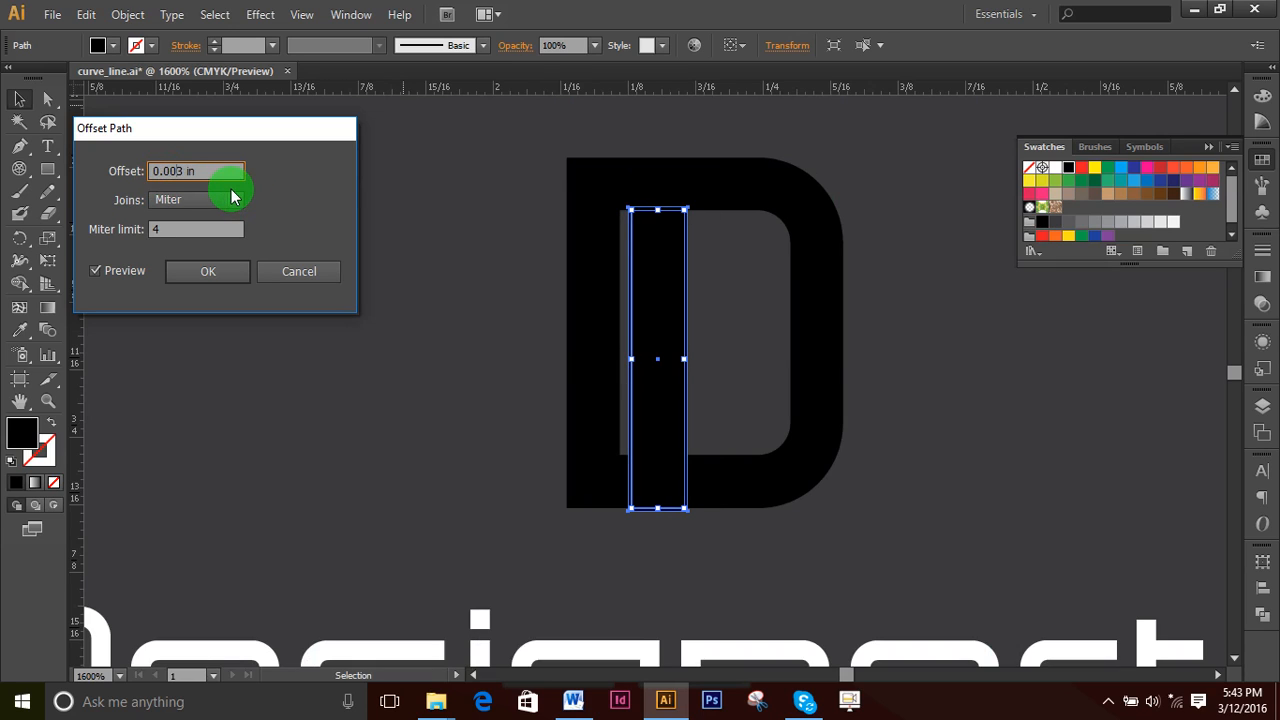
- Raise the bar's offset to 0.01 in with miter joins and apply it
click(199, 175)
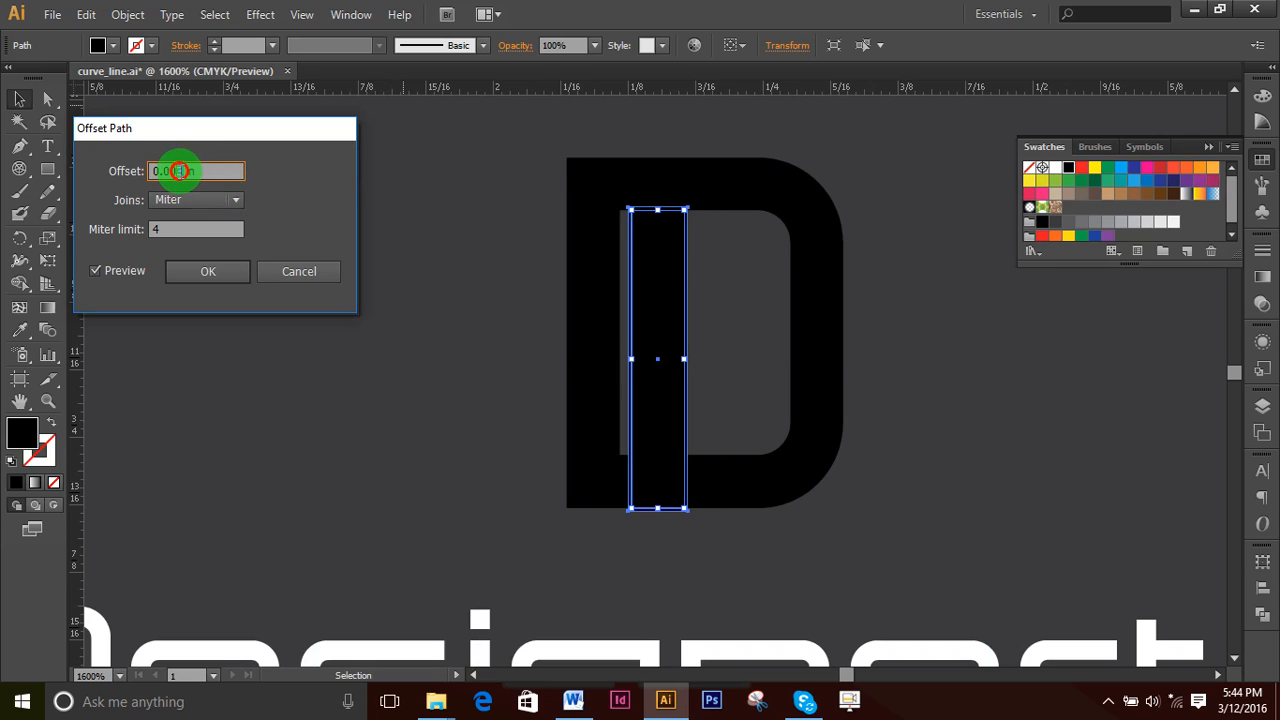
text(5)
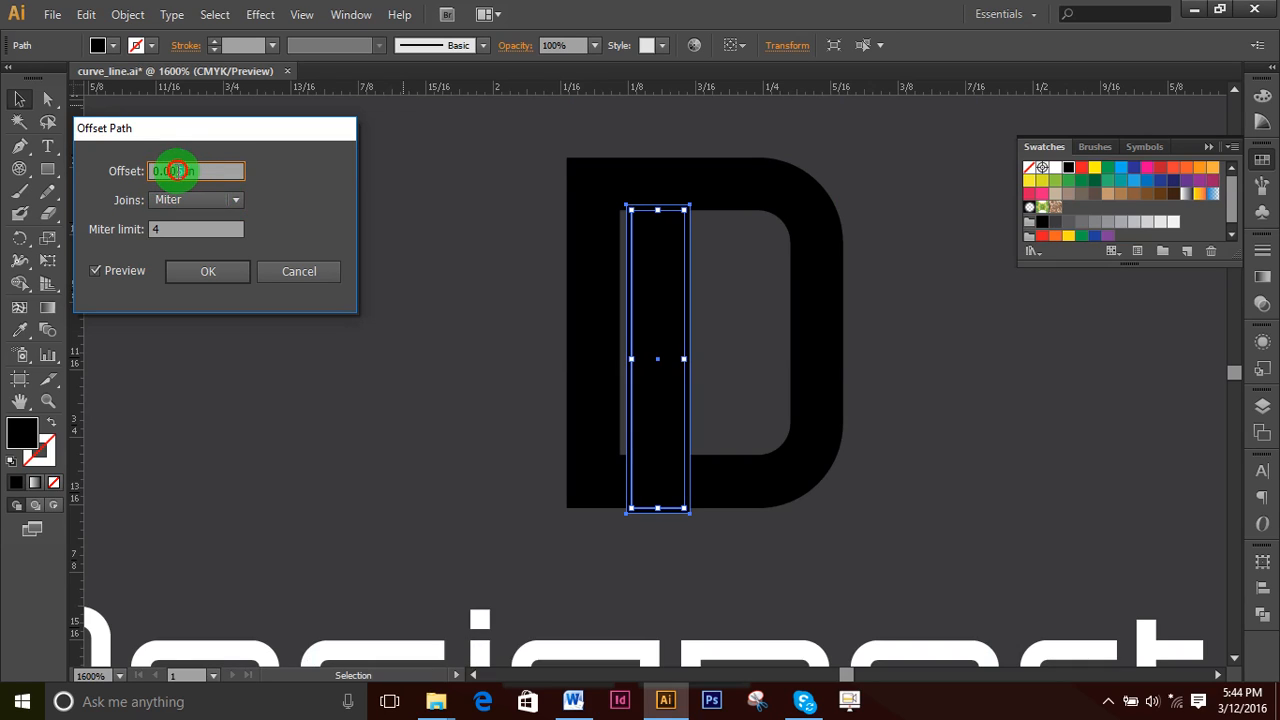
text(8)
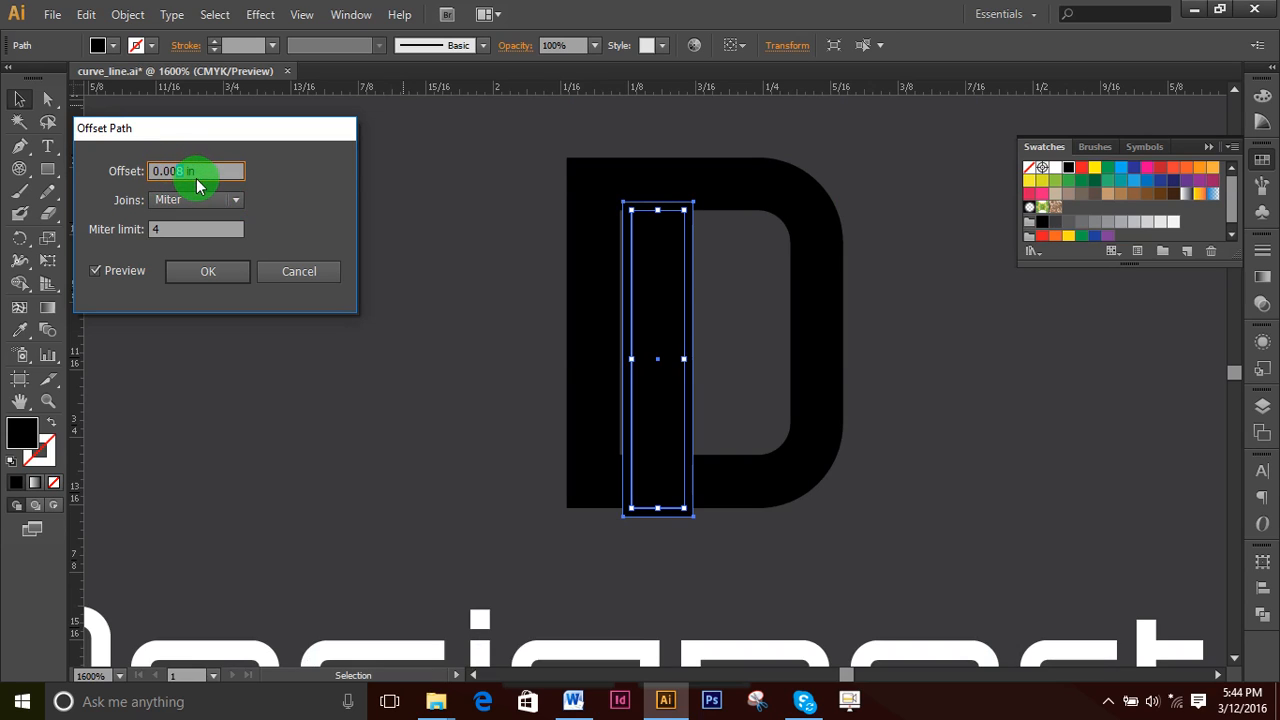
key(BackSpace)
text(9)
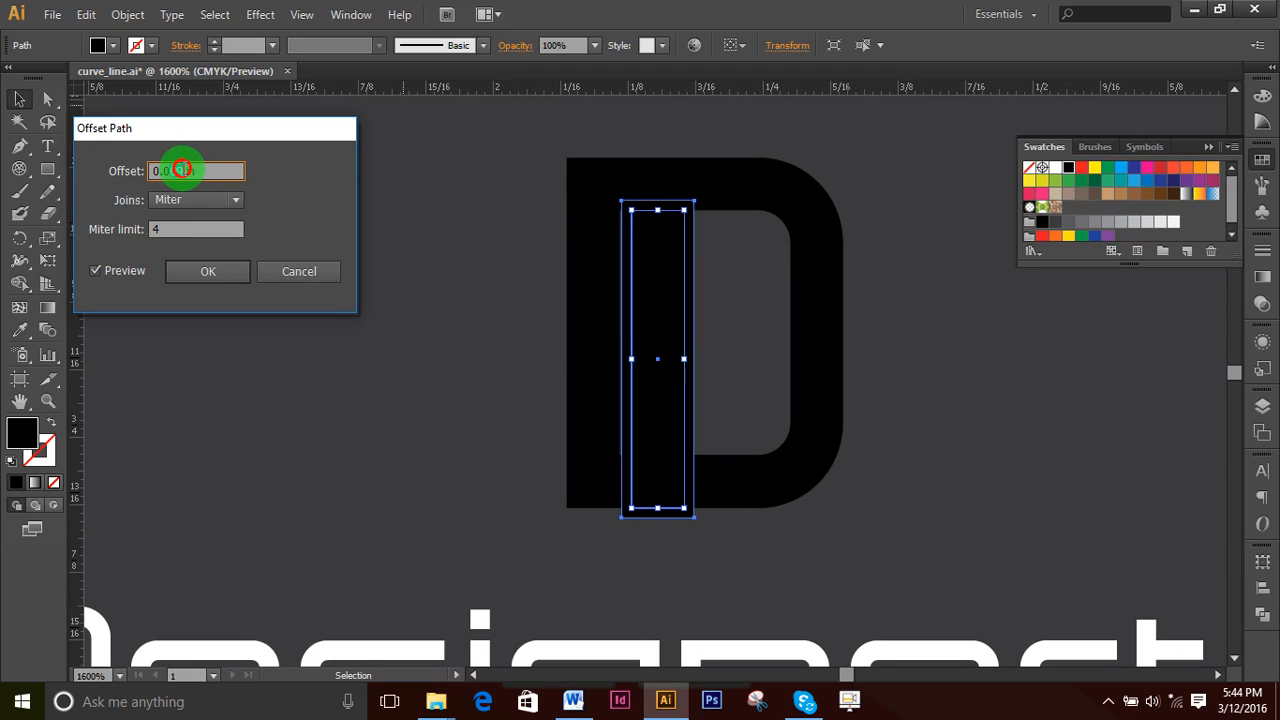
key(Up)
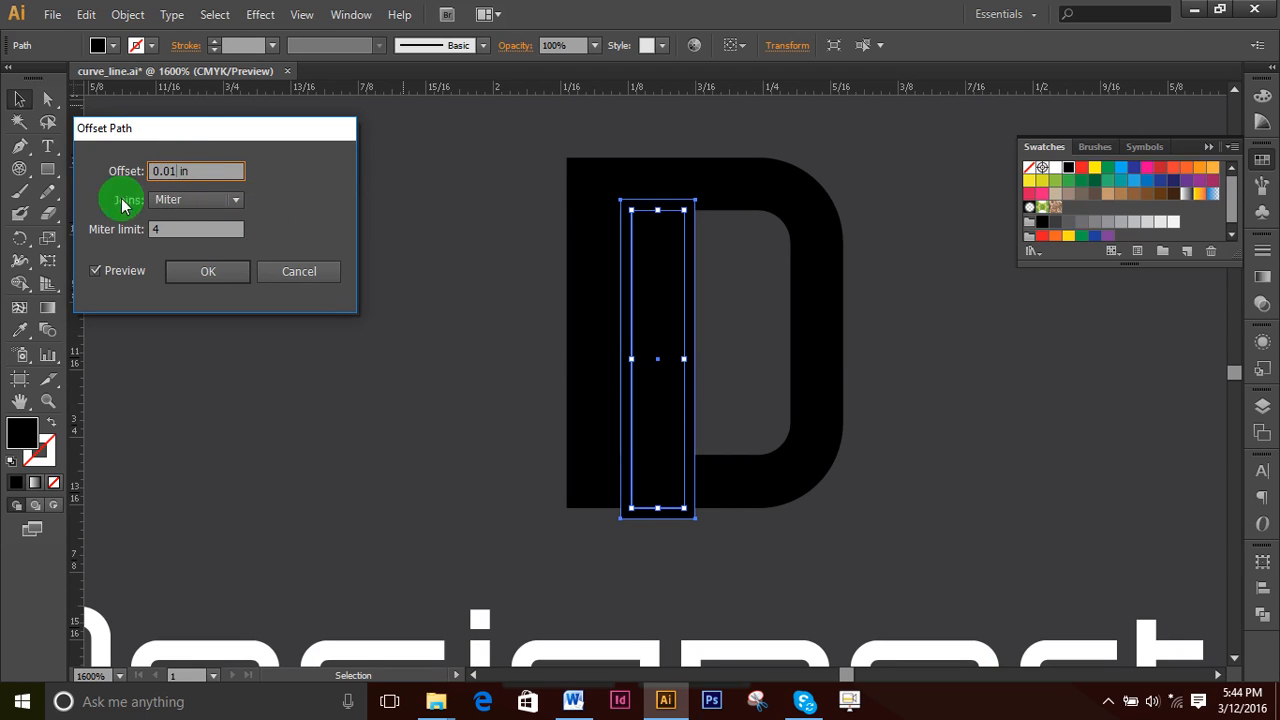
click(209, 281)
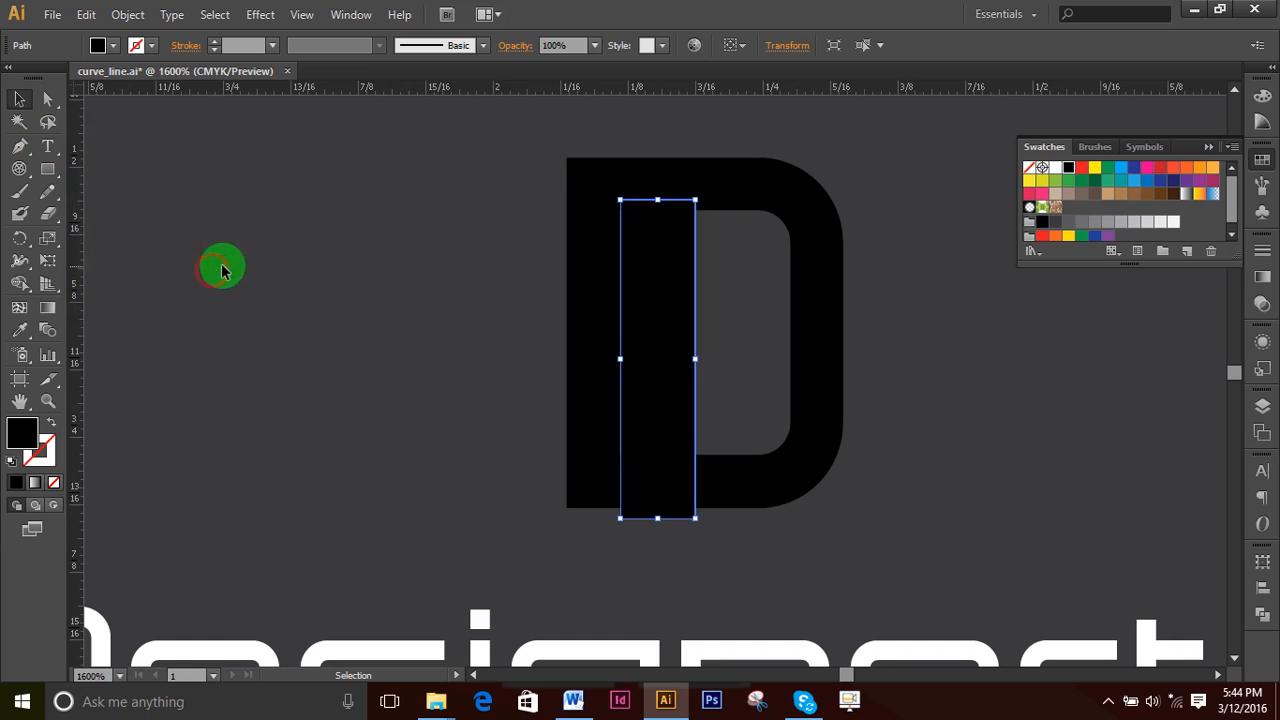
- Subtract the offset rectangle's lower and middle regions from the D with Shape Builder, leaving gaps around the vertical bar
click(762, 486)
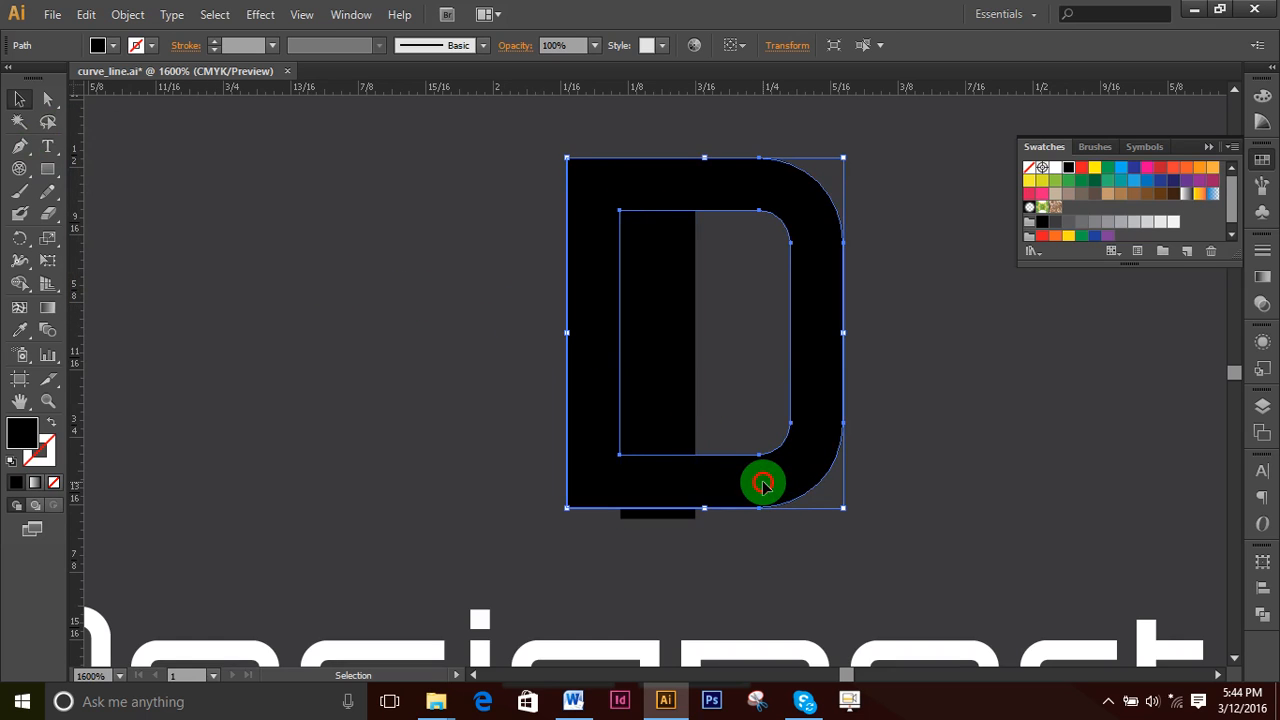
shift+click(697, 444)
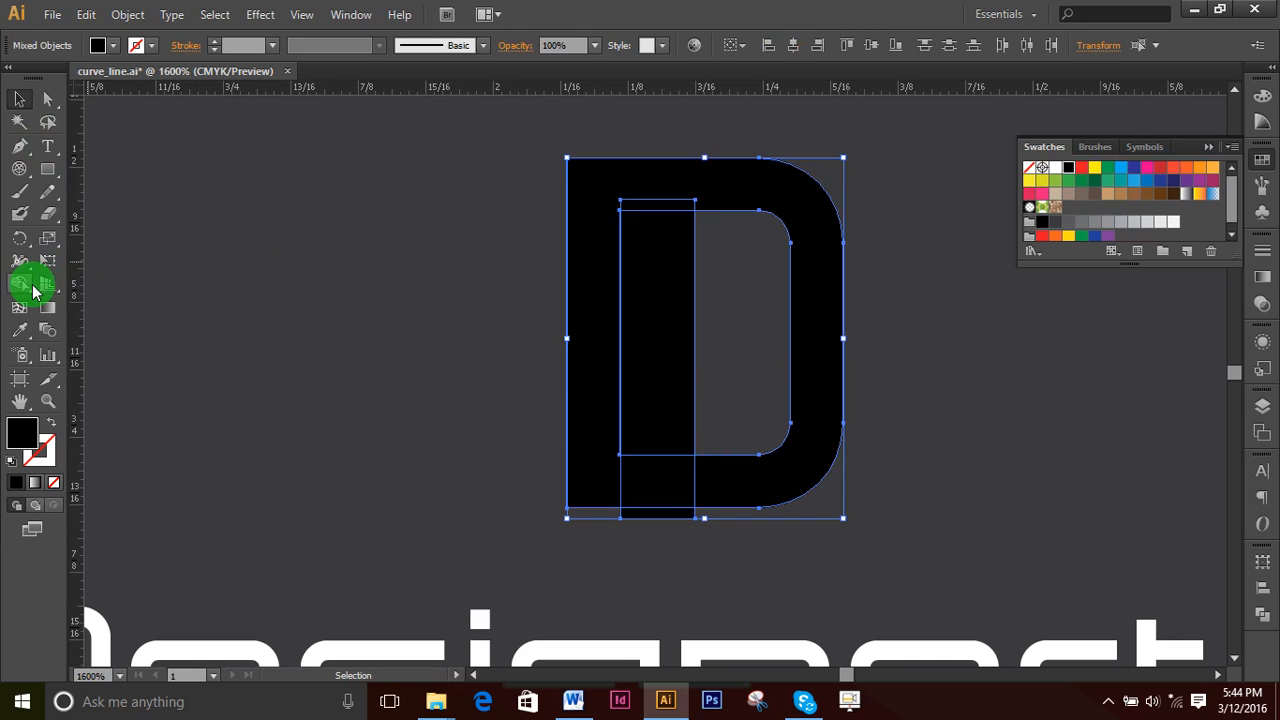
click(33, 290)
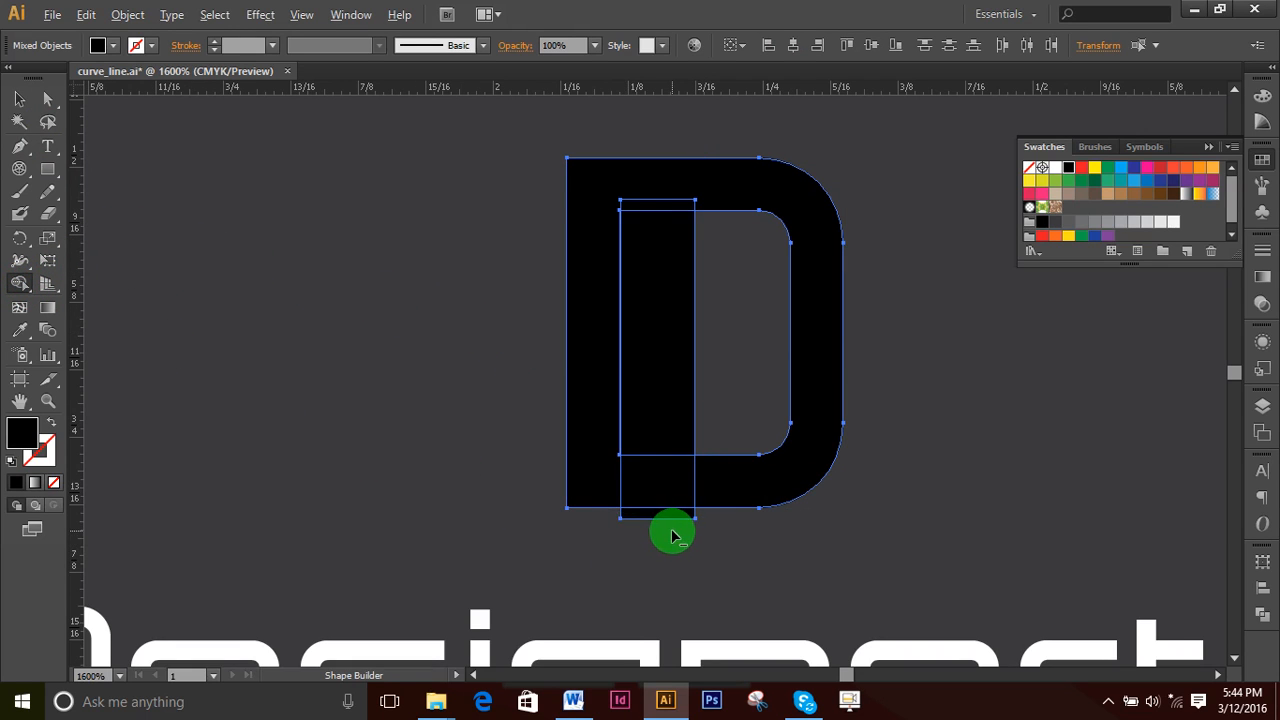
drag(672, 535, 652, 362)
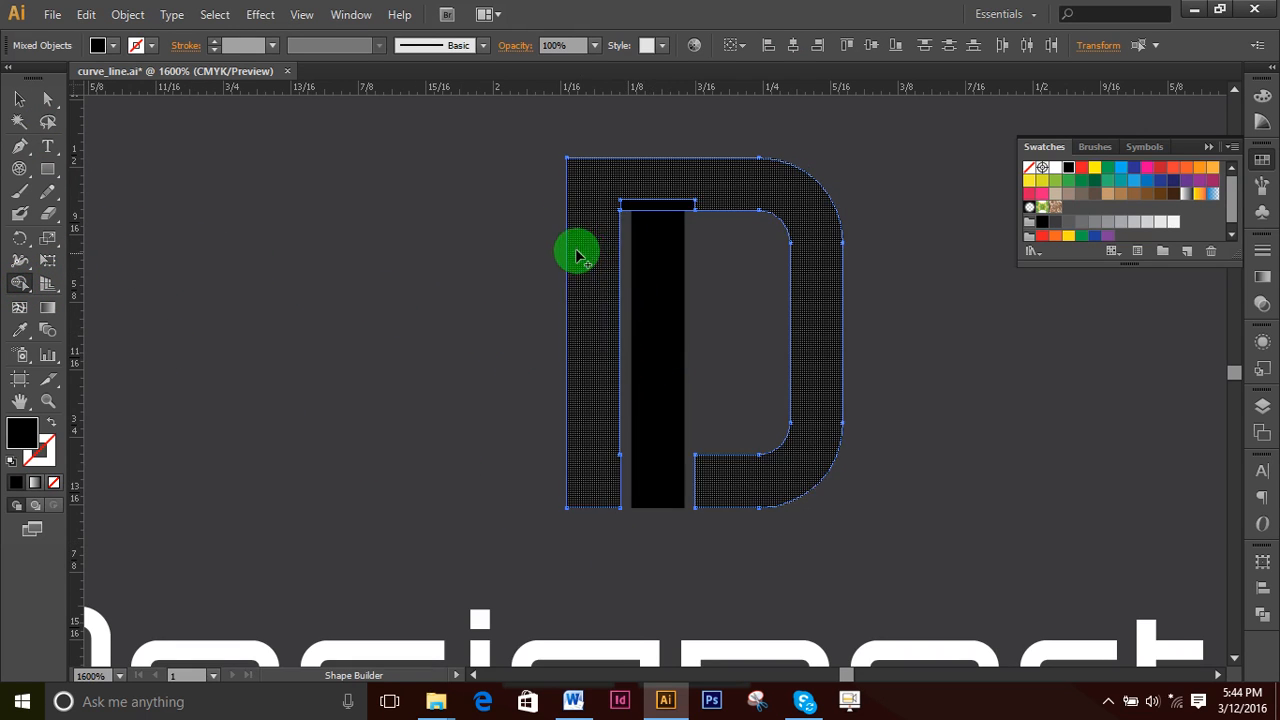
click(47, 98)
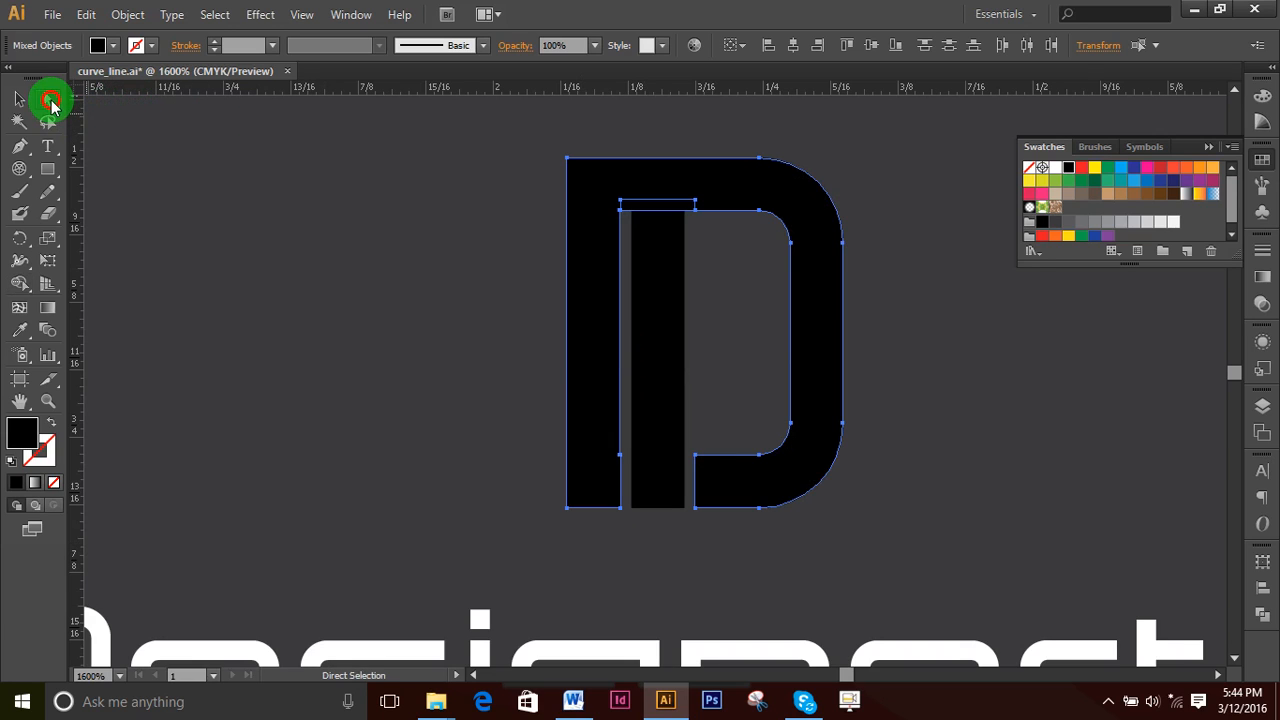
click(893, 315)
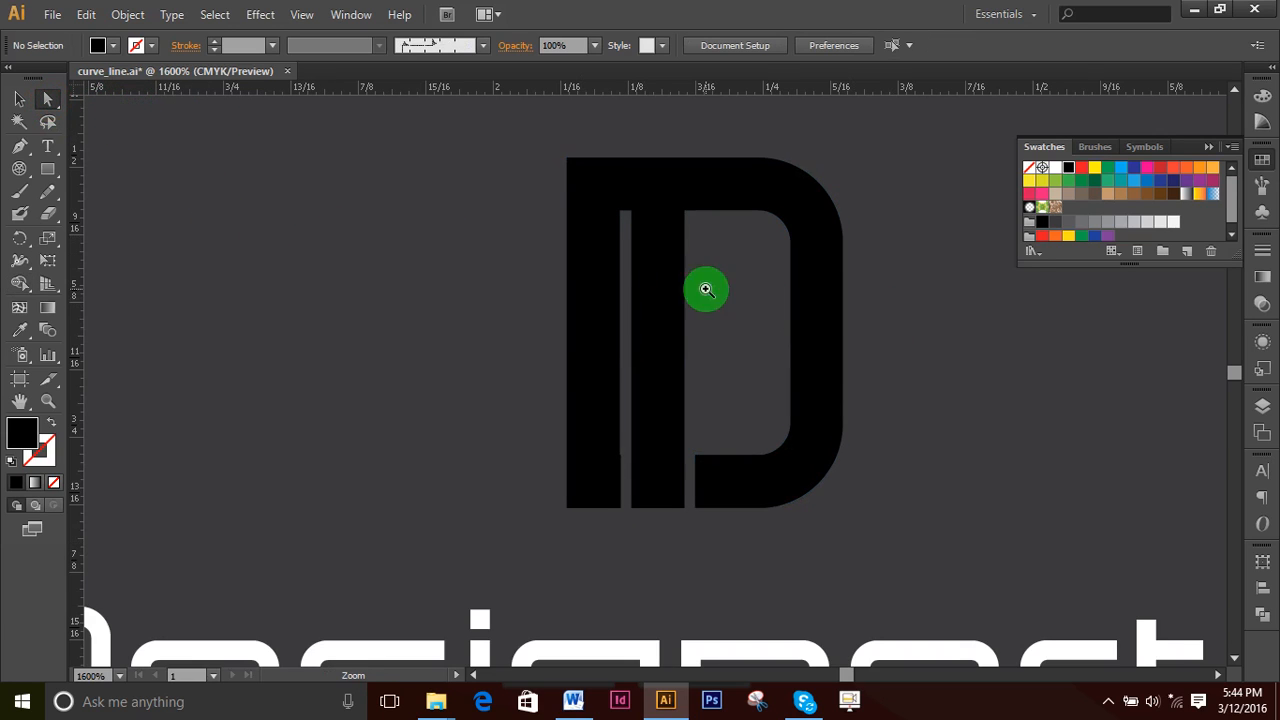
click(667, 271)
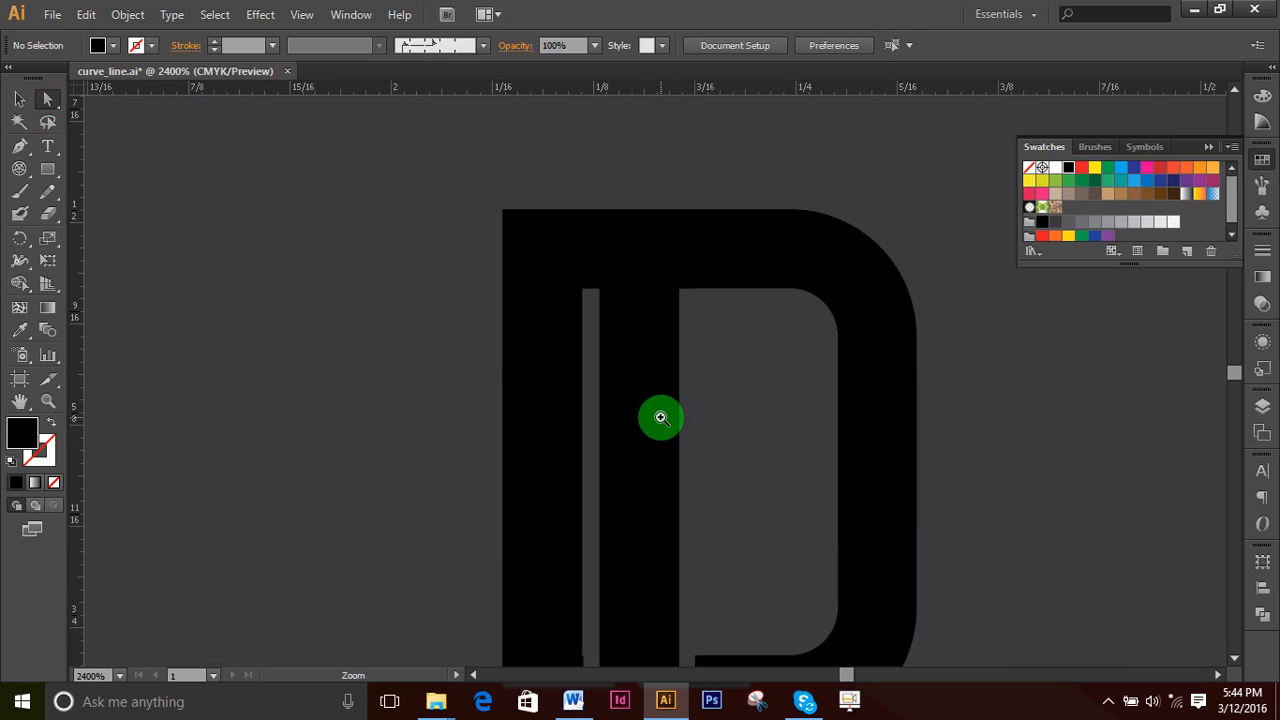
- Move the leftover offset rectangle beneath the D's top bar, widen it past the D's right edge, and increase its height
click(661, 416)
click(616, 202)
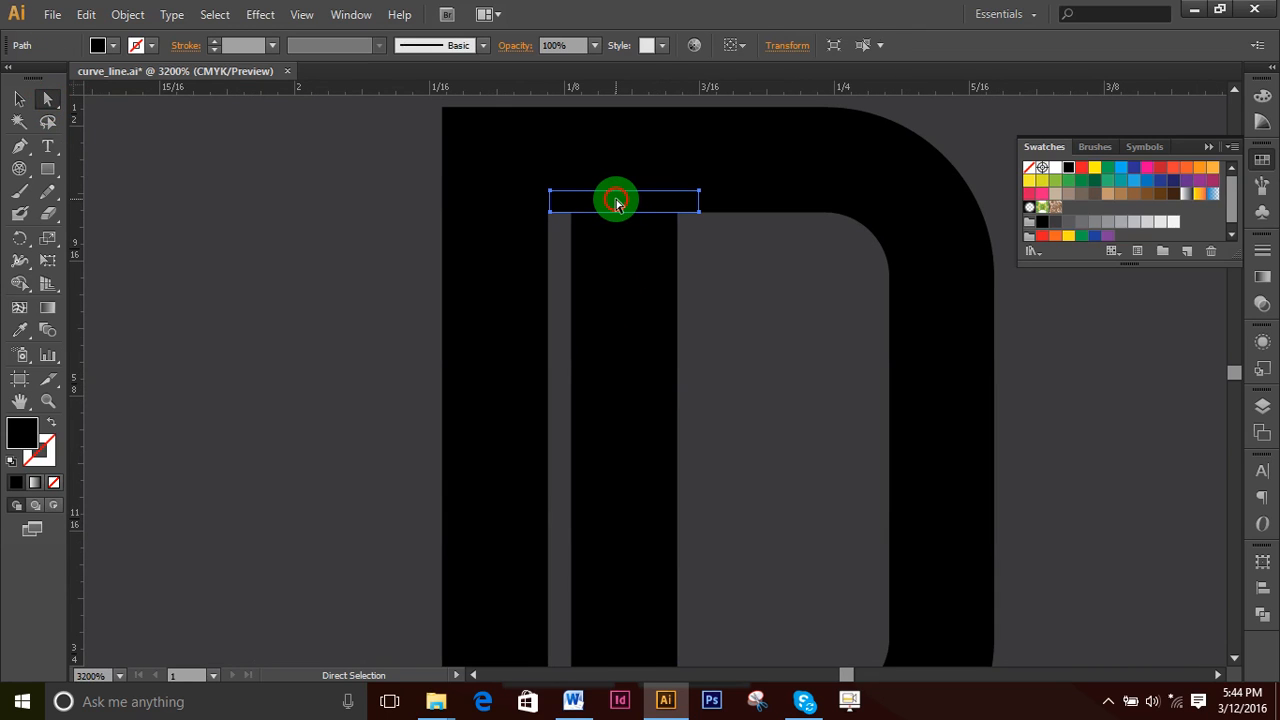
drag(622, 205, 620, 226)
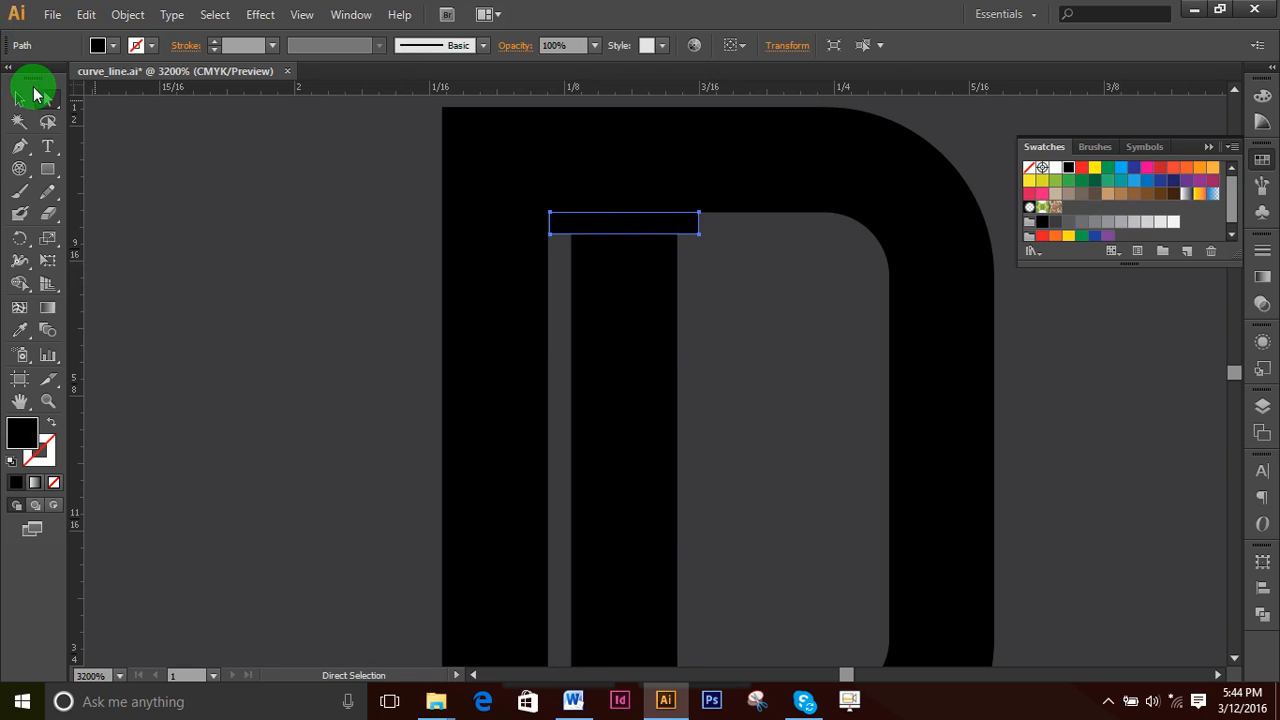
click(17, 99)
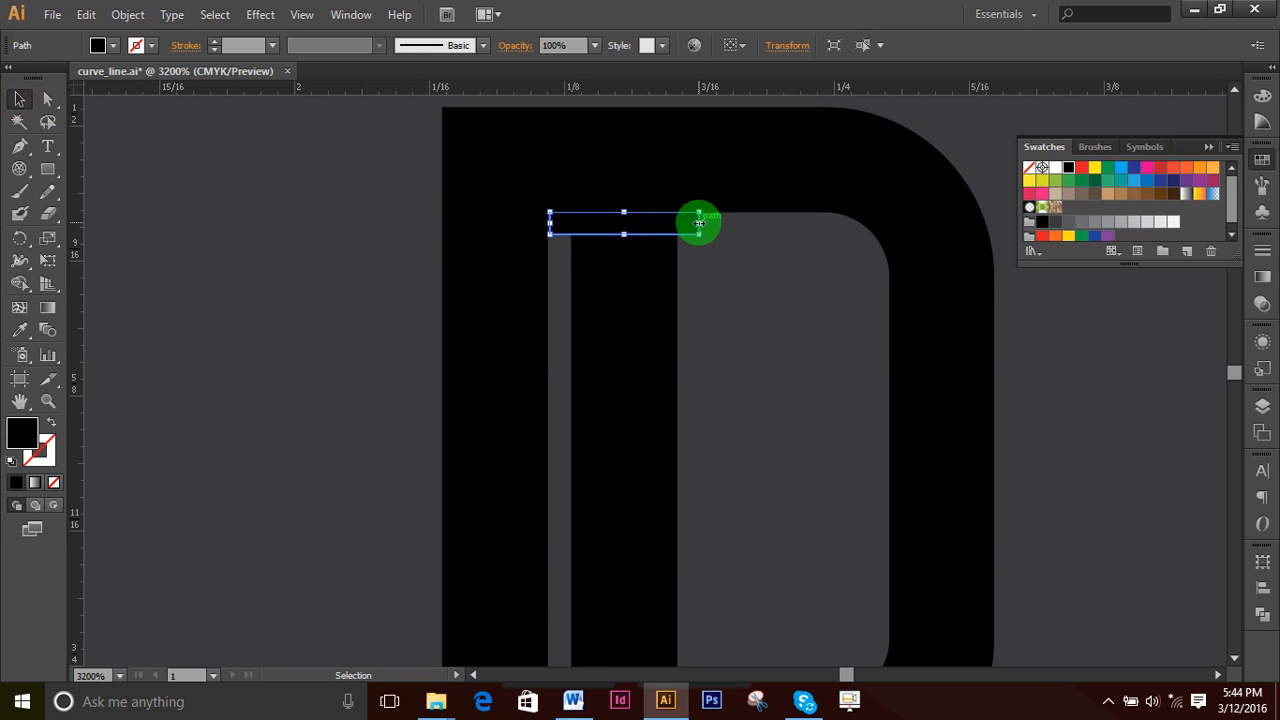
drag(699, 223, 1016, 228)
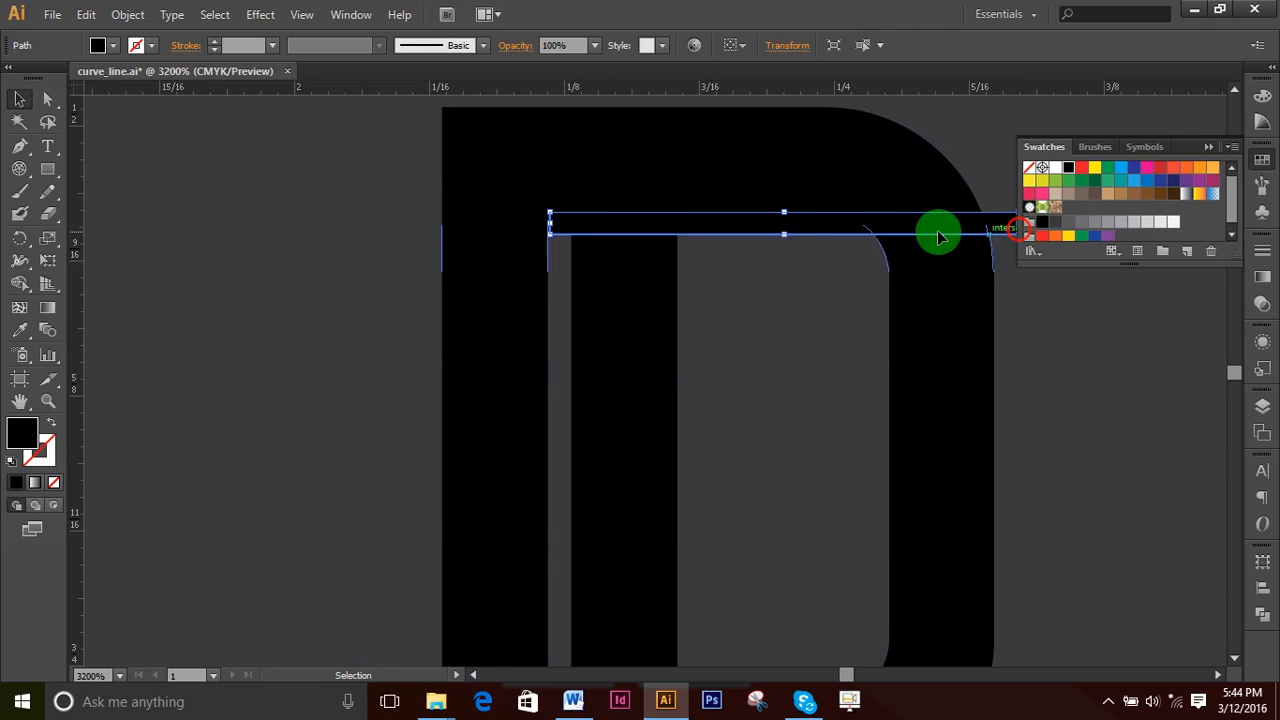
drag(786, 236, 794, 301)
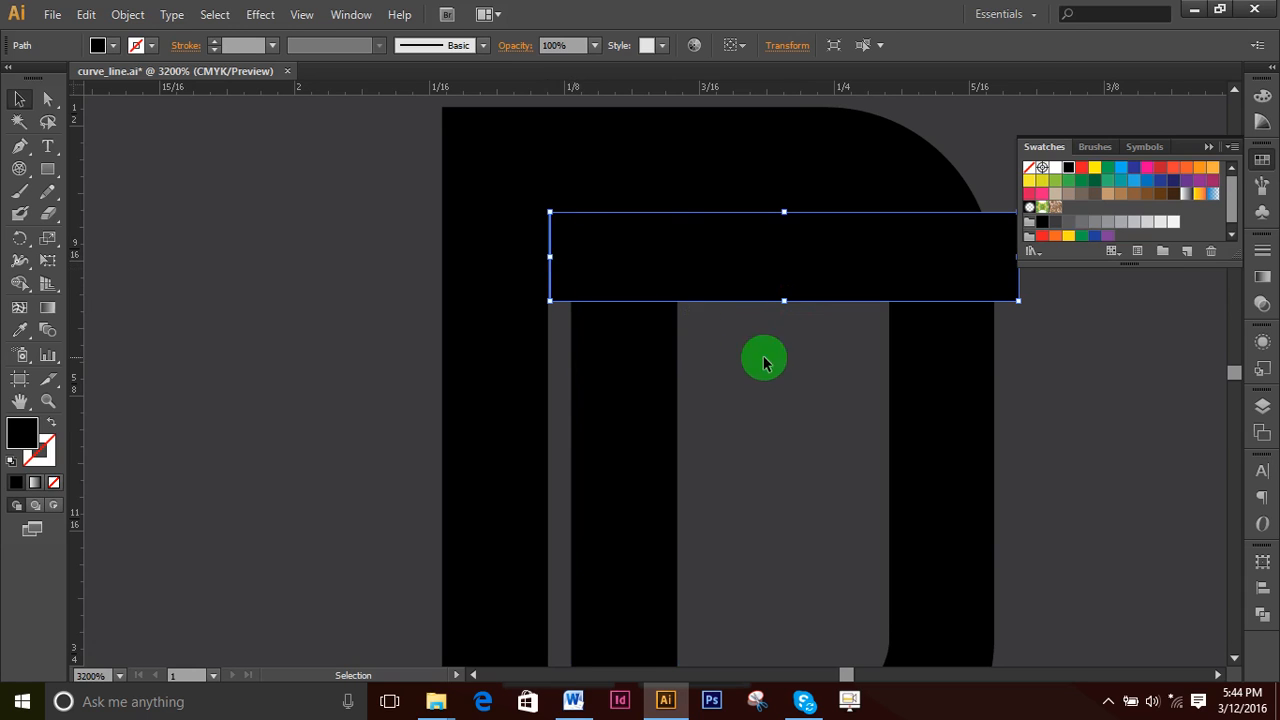
- Extend the horizontal crossbar leftward past the D's left stem and nudge it down
key(a)
key(ctrl+minus)
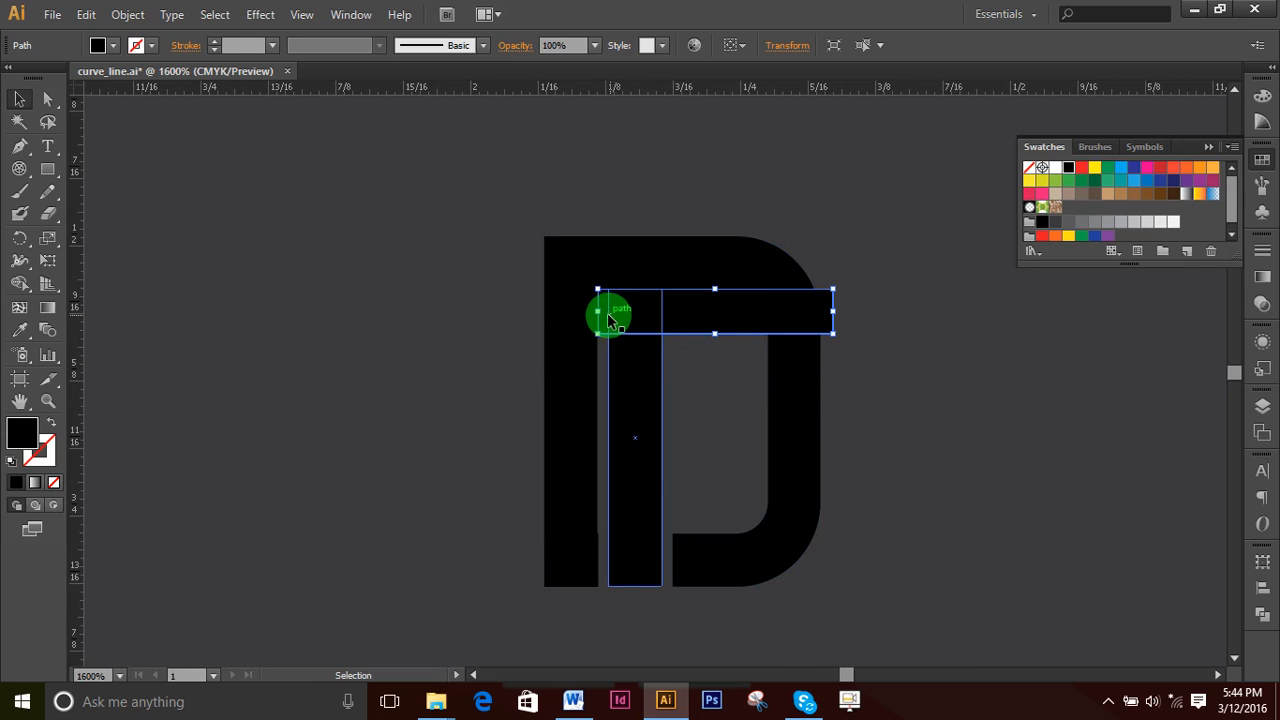
drag(598, 312, 544, 311)
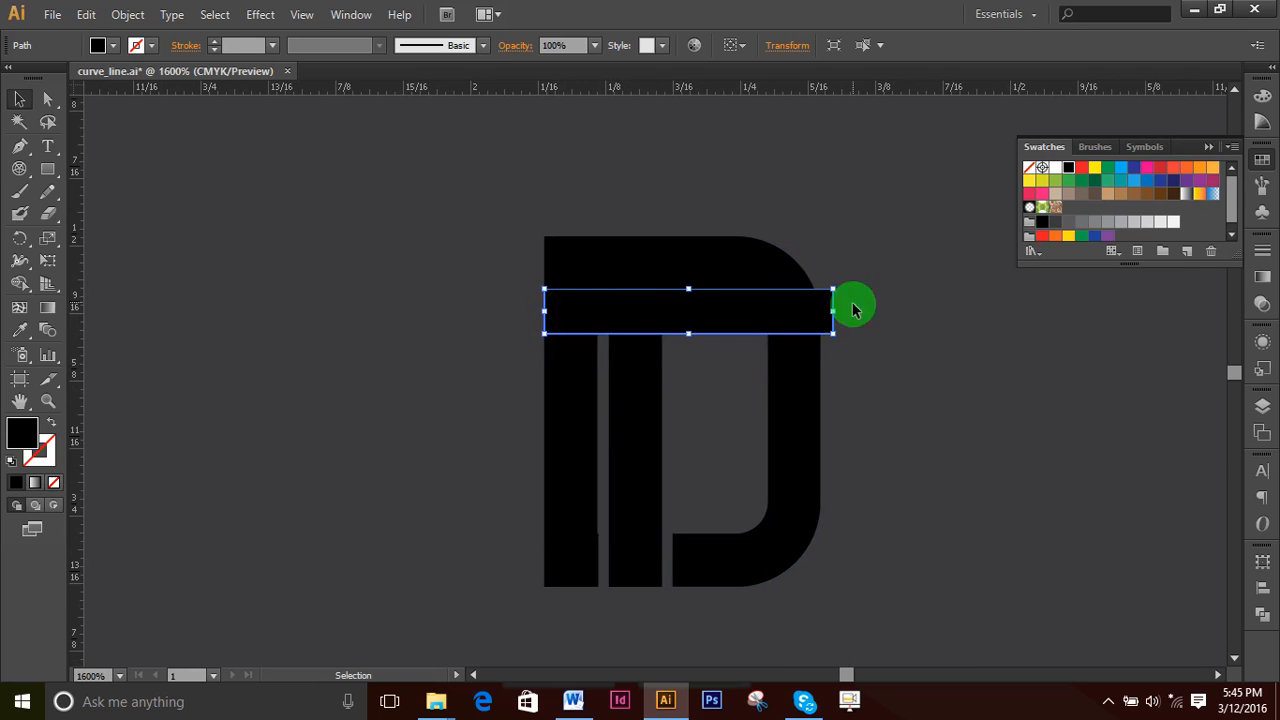
key(Down)
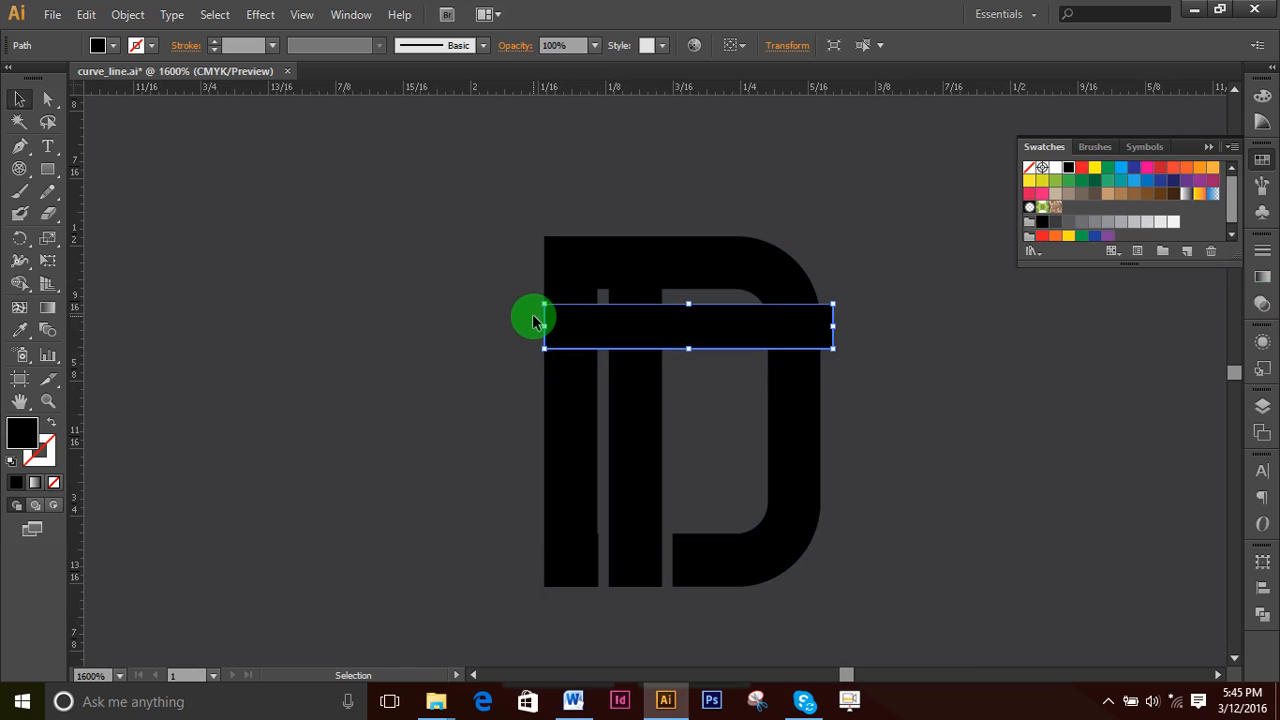
drag(544, 328, 502, 326)
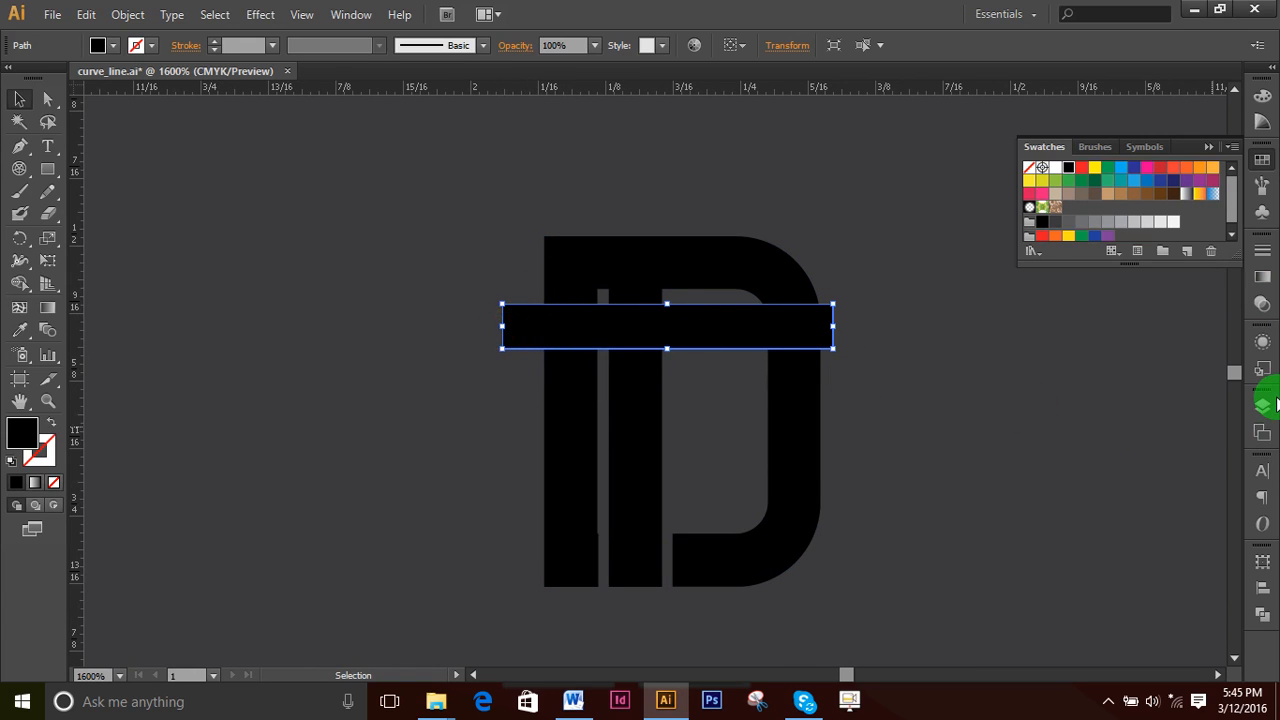
- Thicken the crossbar downward and nudge it back up flush against the underside of the D's top bar
key(Up)
key(Down)
drag(667, 349, 667, 353)
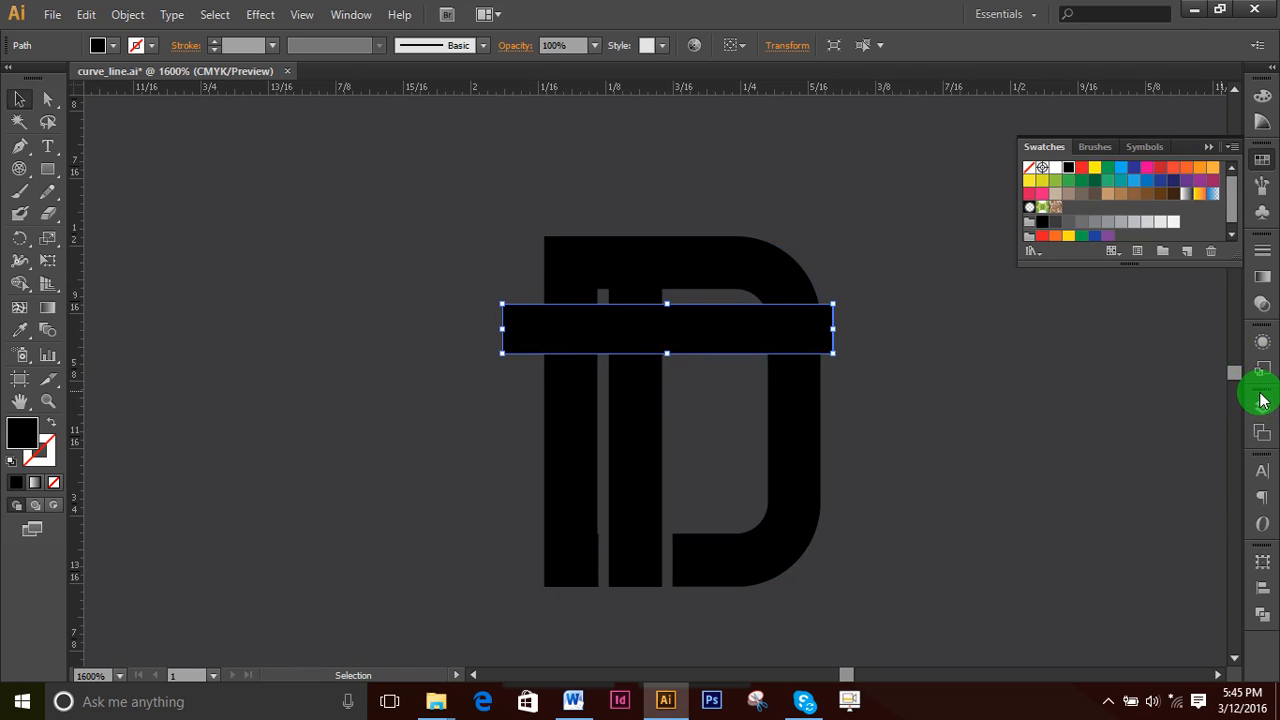
key(Up)
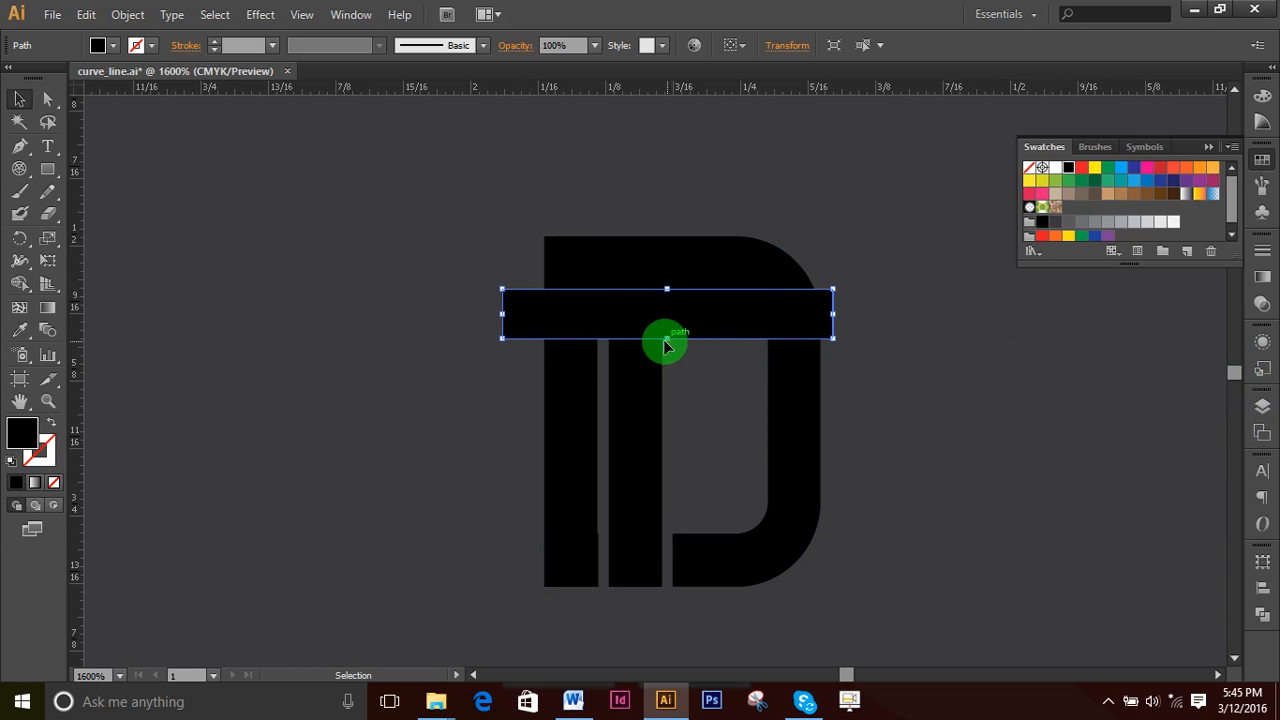
drag(667, 339, 668, 353)
- Apply an Offset Path of 0.01 in with miter joins to the D shape
click(811, 414)
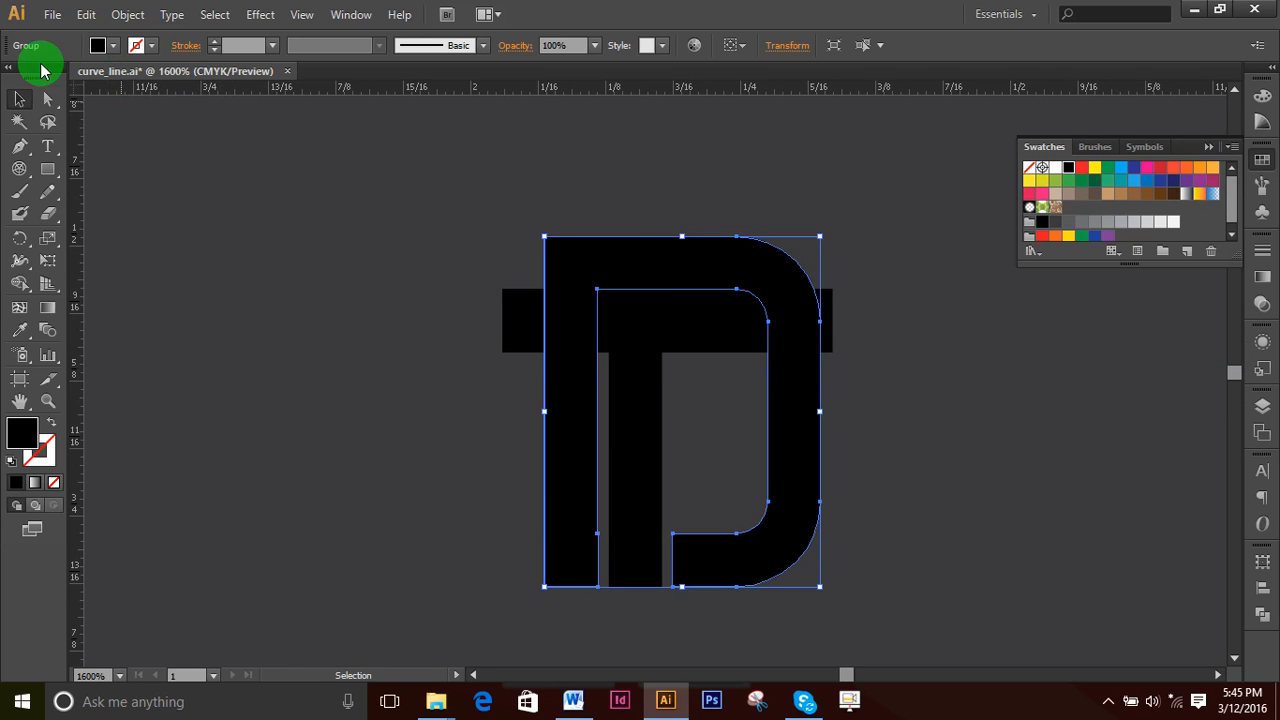
click(127, 14)
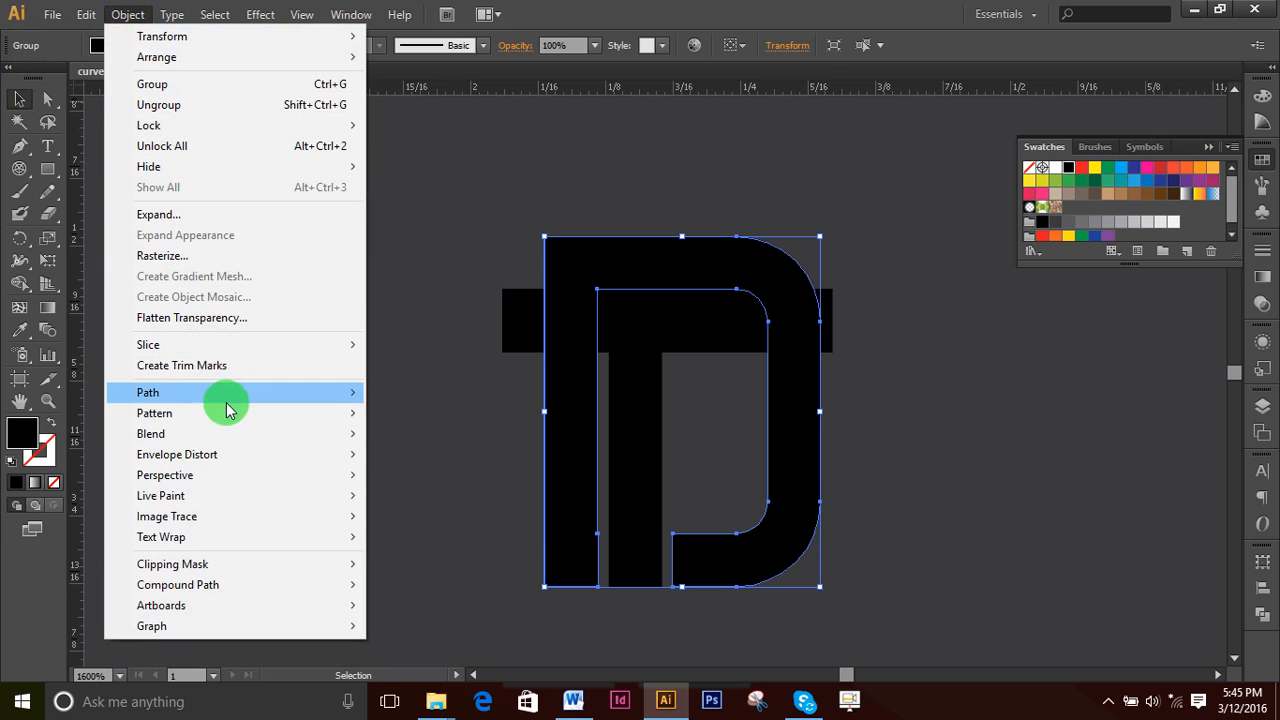
mouse_move(305, 398)
click(462, 461)
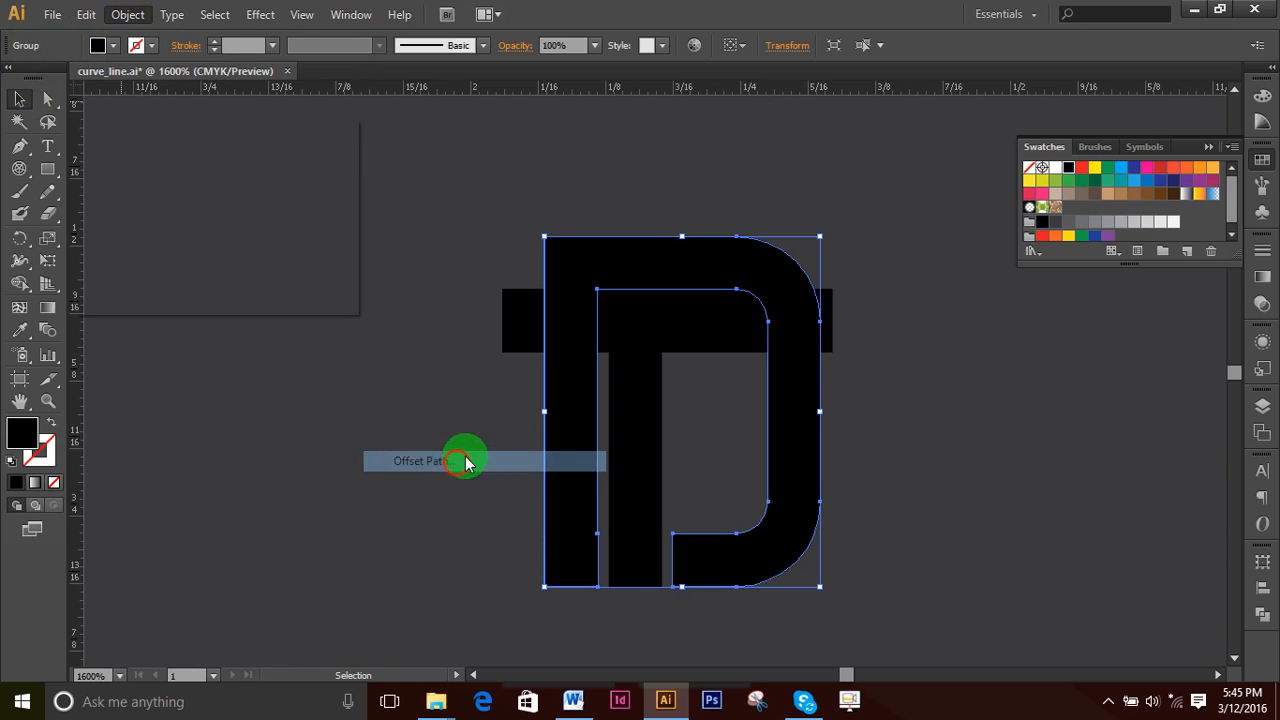
click(95, 271)
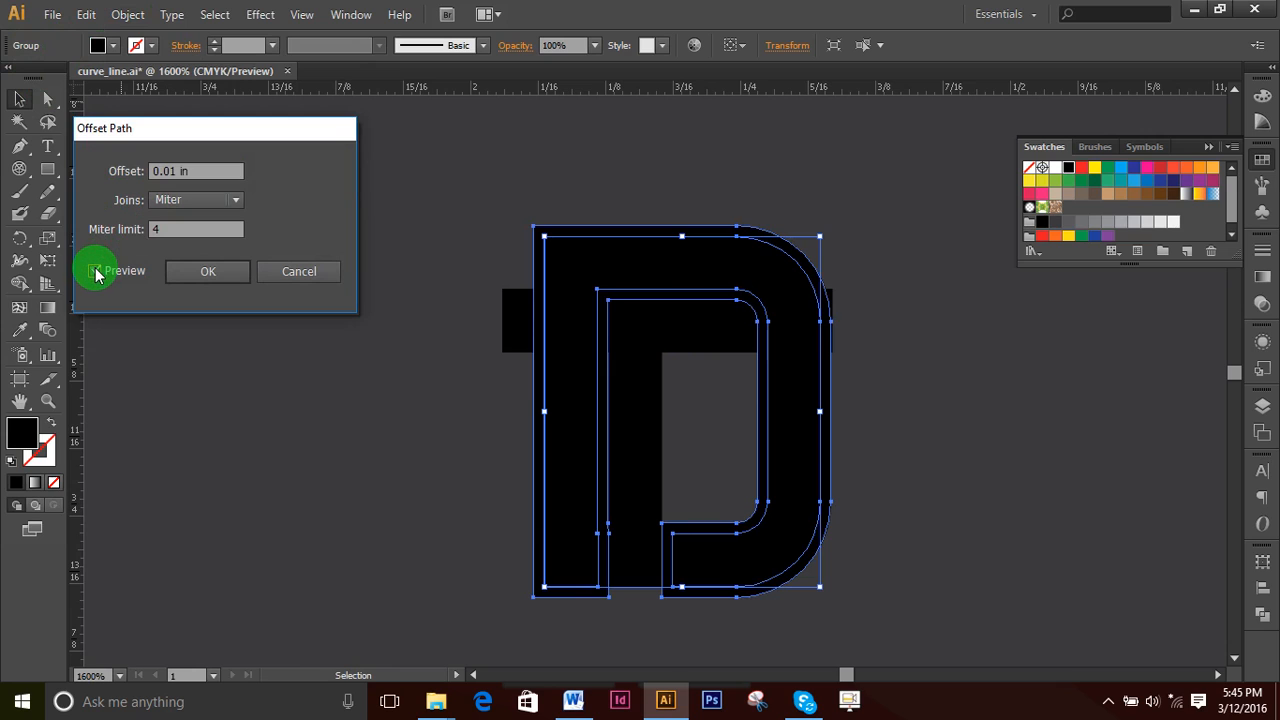
click(208, 283)
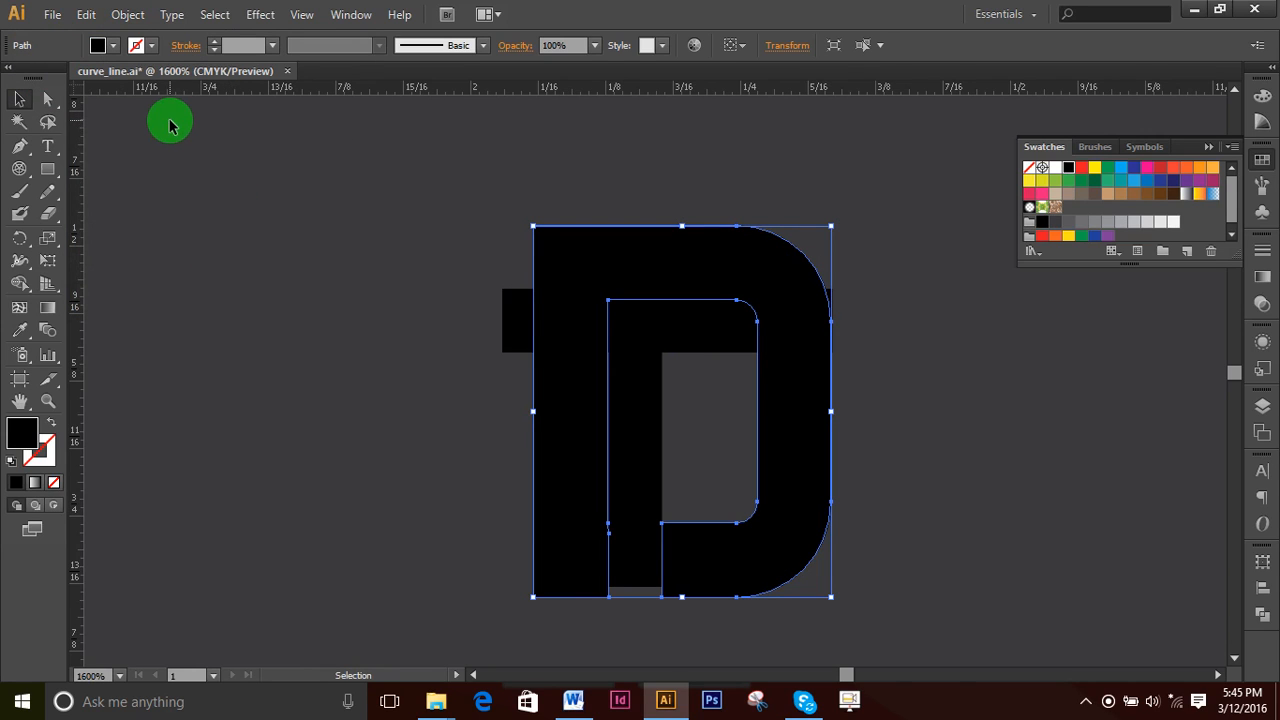
- Select the horizontal crossbar together with the D's offset outline
click(47, 98)
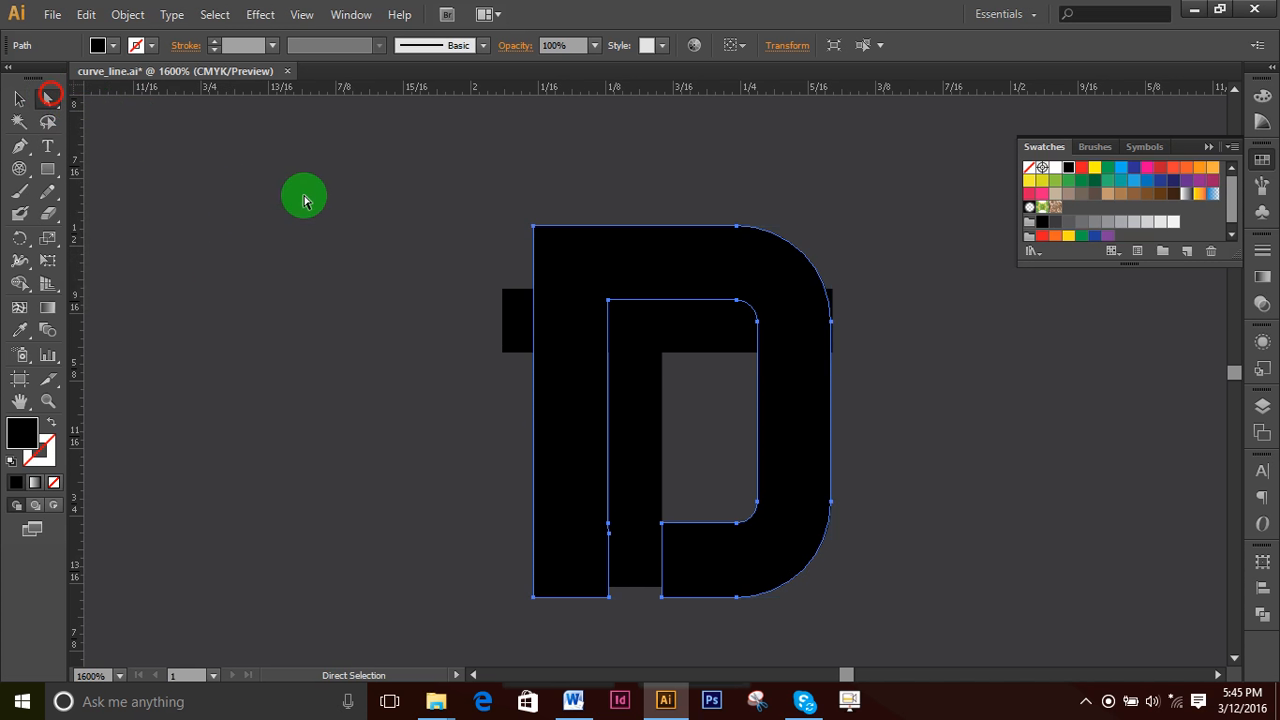
click(703, 333)
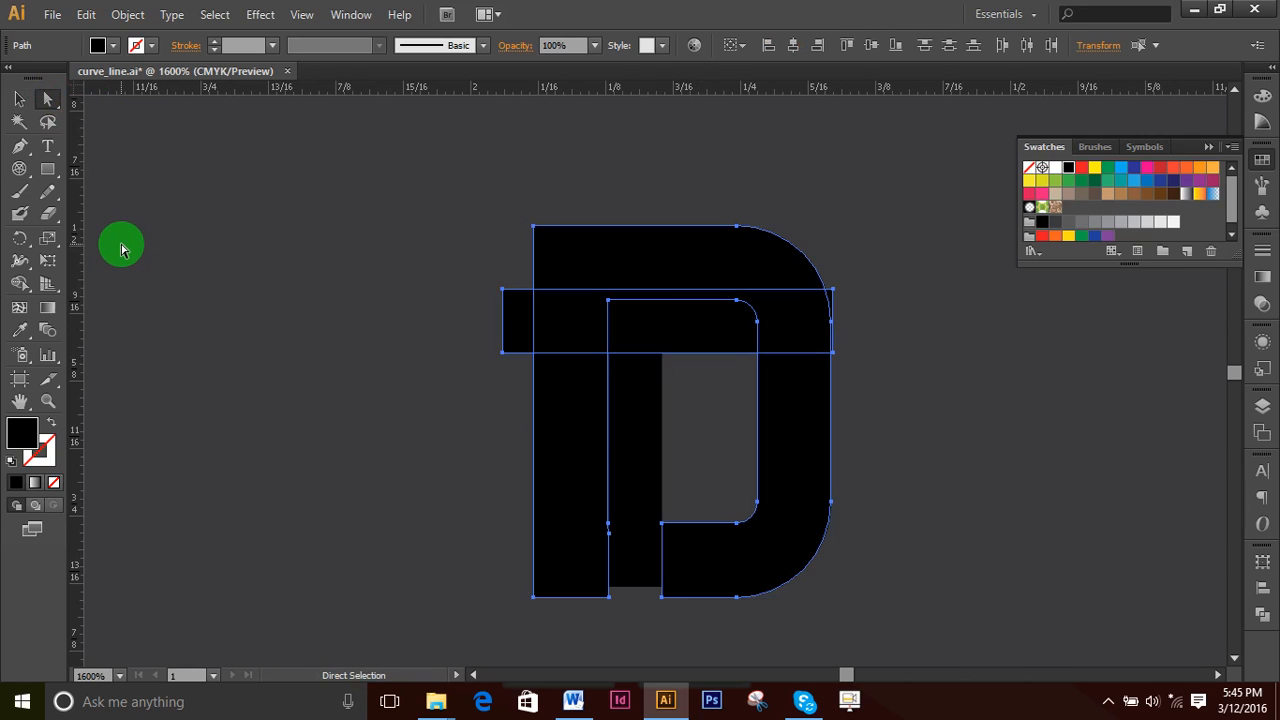
click(24, 174)
double_click(22, 166)
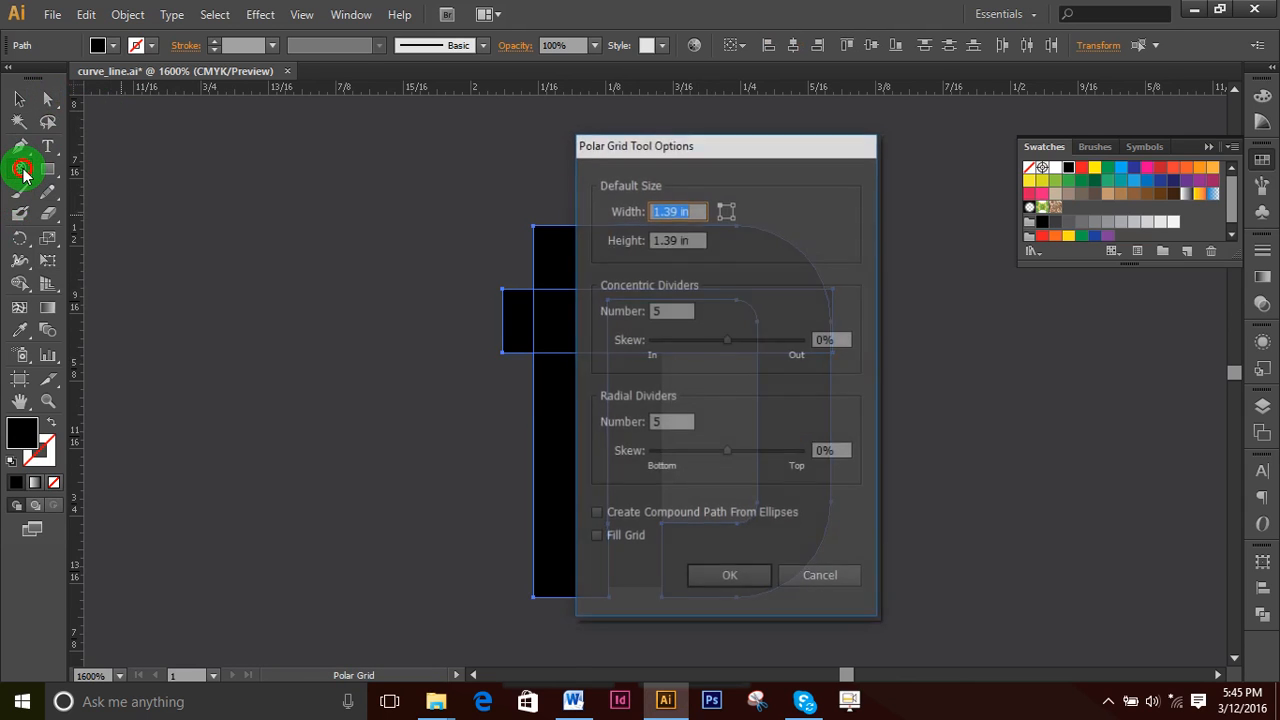
click(837, 577)
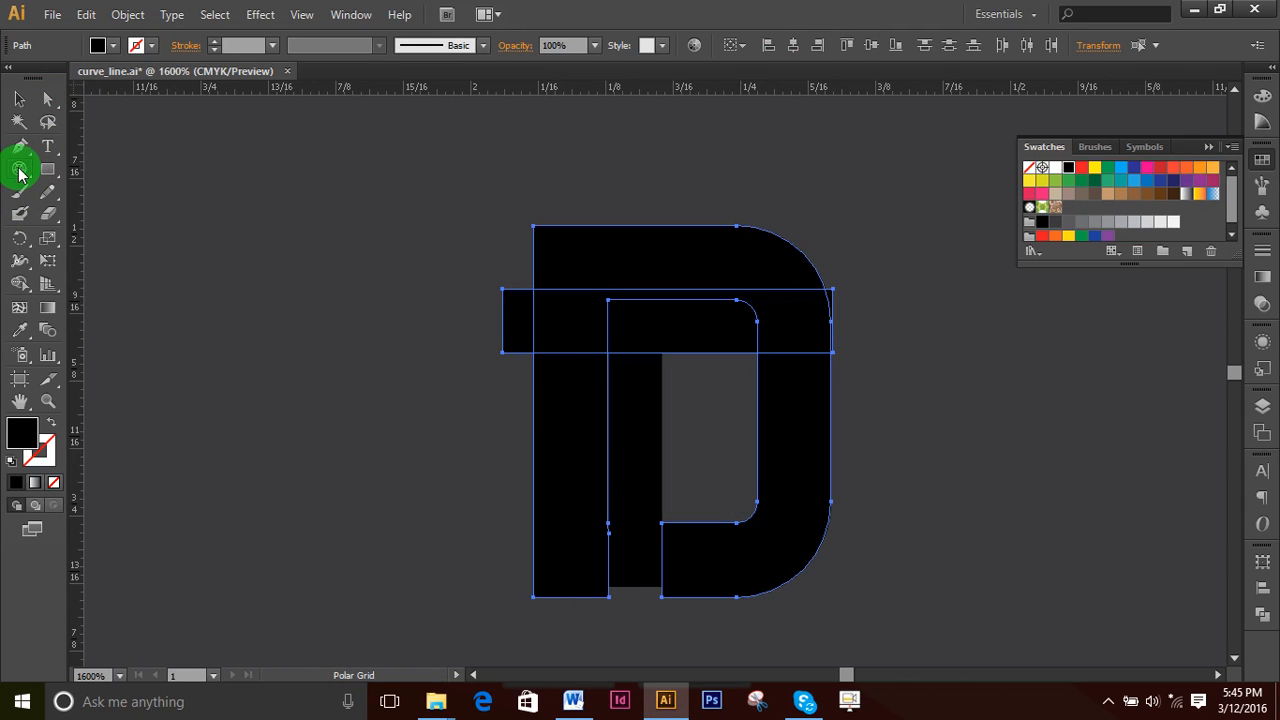
click(20, 166)
click(110, 170)
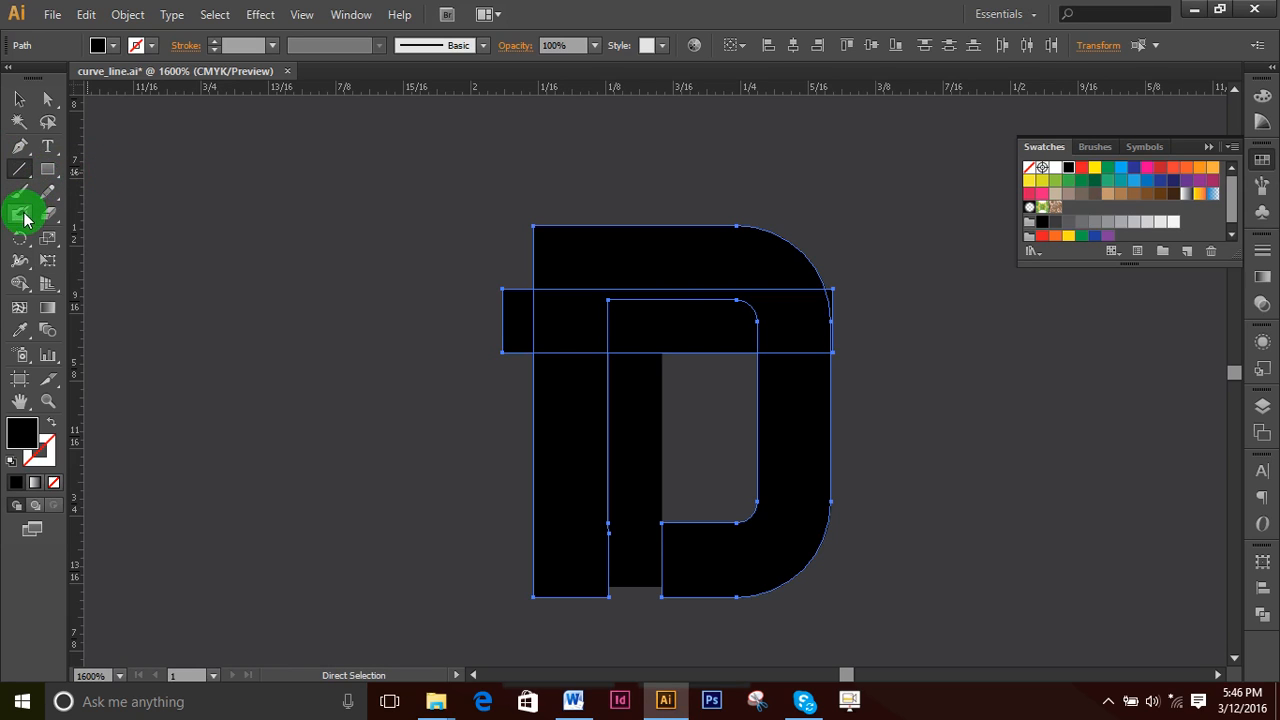
- Remove all the D's offset outline regions with Shape Builder, leaving the crossbar piece inside the D separated by an even gap
click(19, 283)
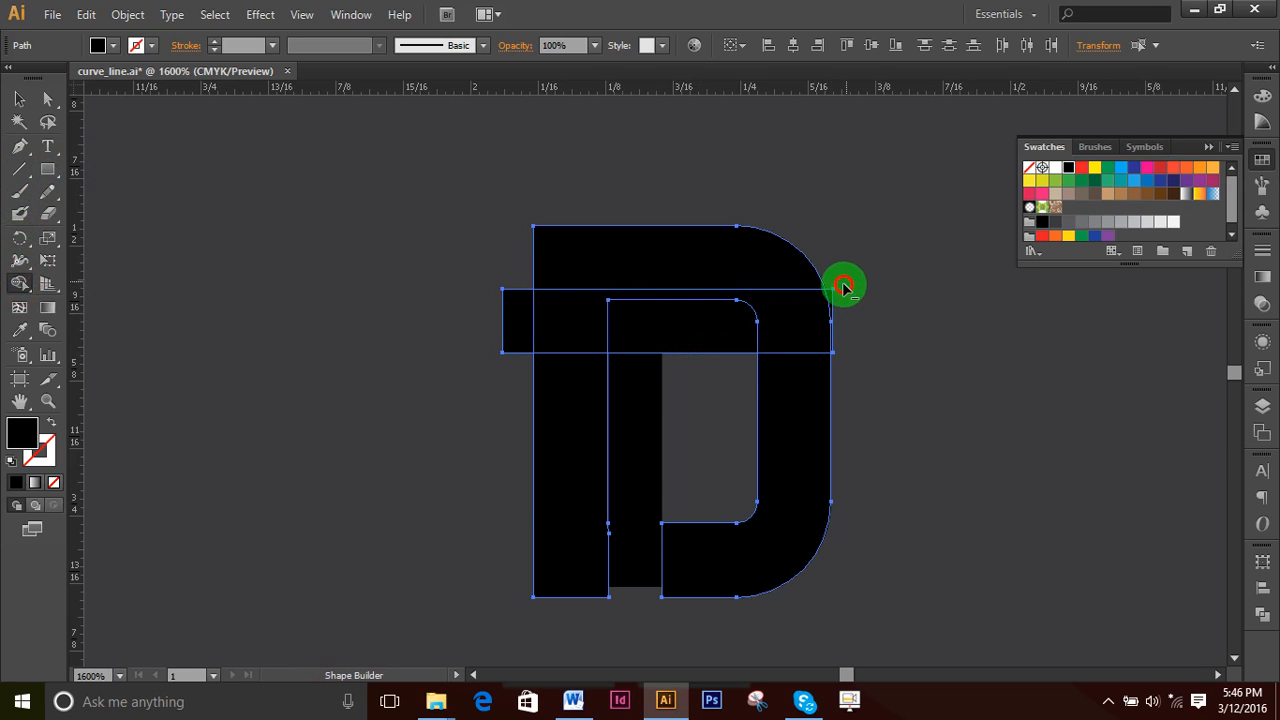
mouse_move(828, 300)
mouse_down()
mouse_move(760, 400)
mouse_move(734, 394)
mouse_up()
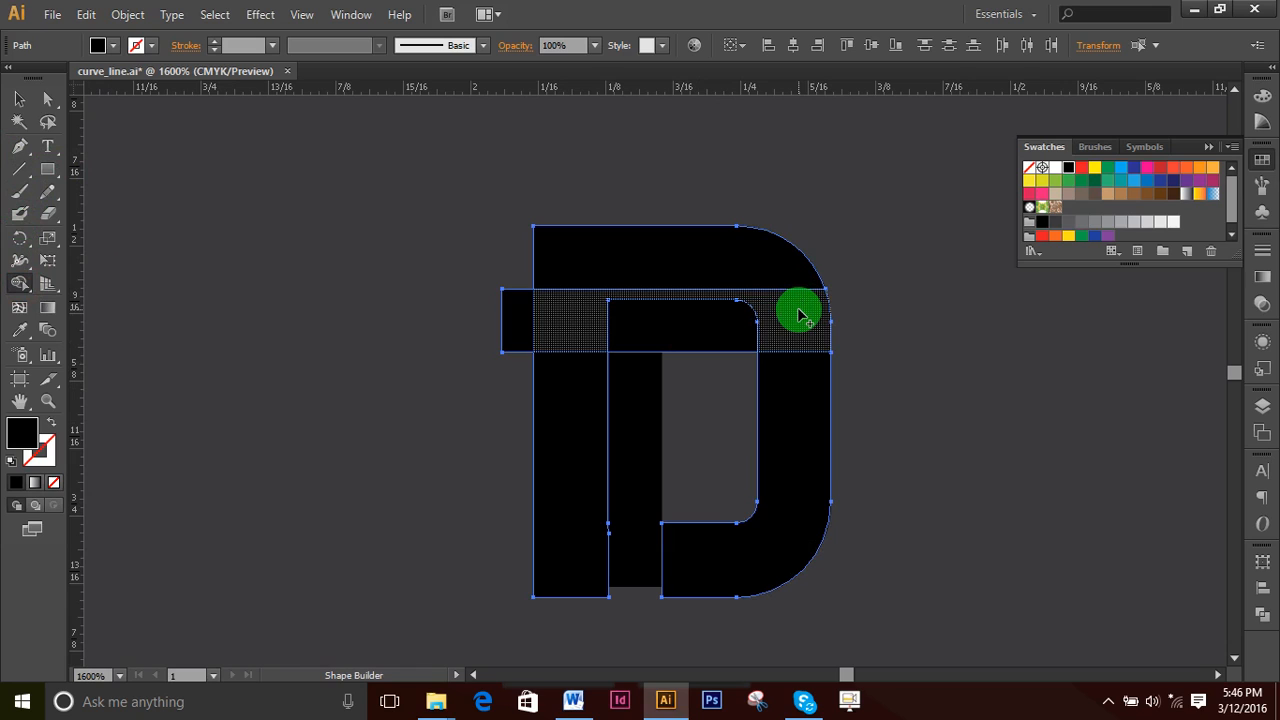
drag(800, 316, 714, 204)
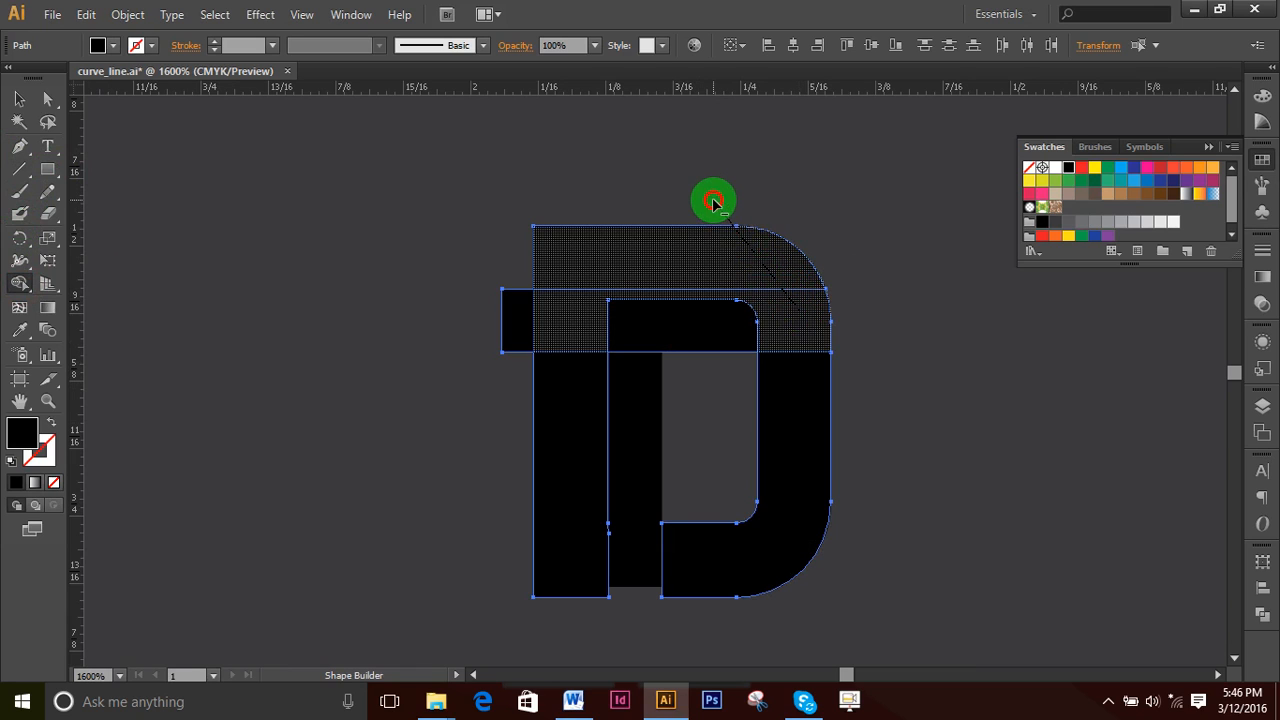
mouse_move(760, 280)
mouse_down()
mouse_move(794, 366)
mouse_move(800, 548)
mouse_up()
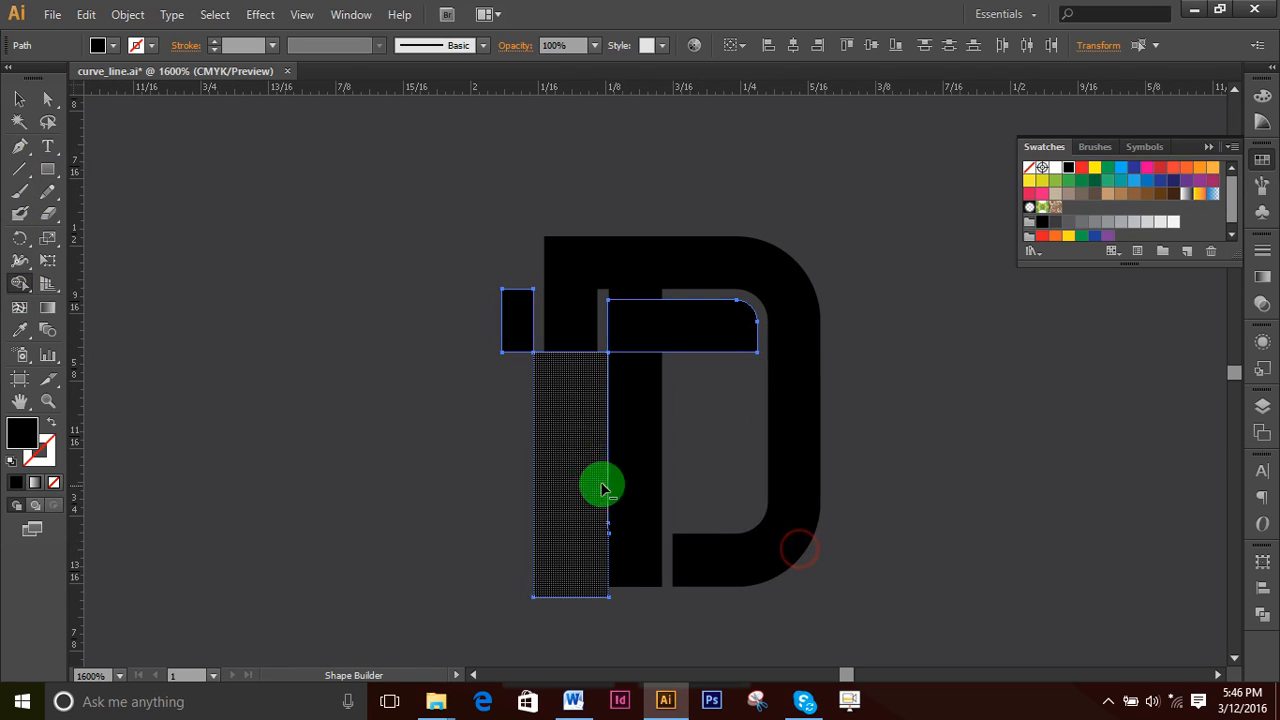
mouse_move(603, 489)
mouse_down()
mouse_move(575, 400)
mouse_move(563, 591)
mouse_up()
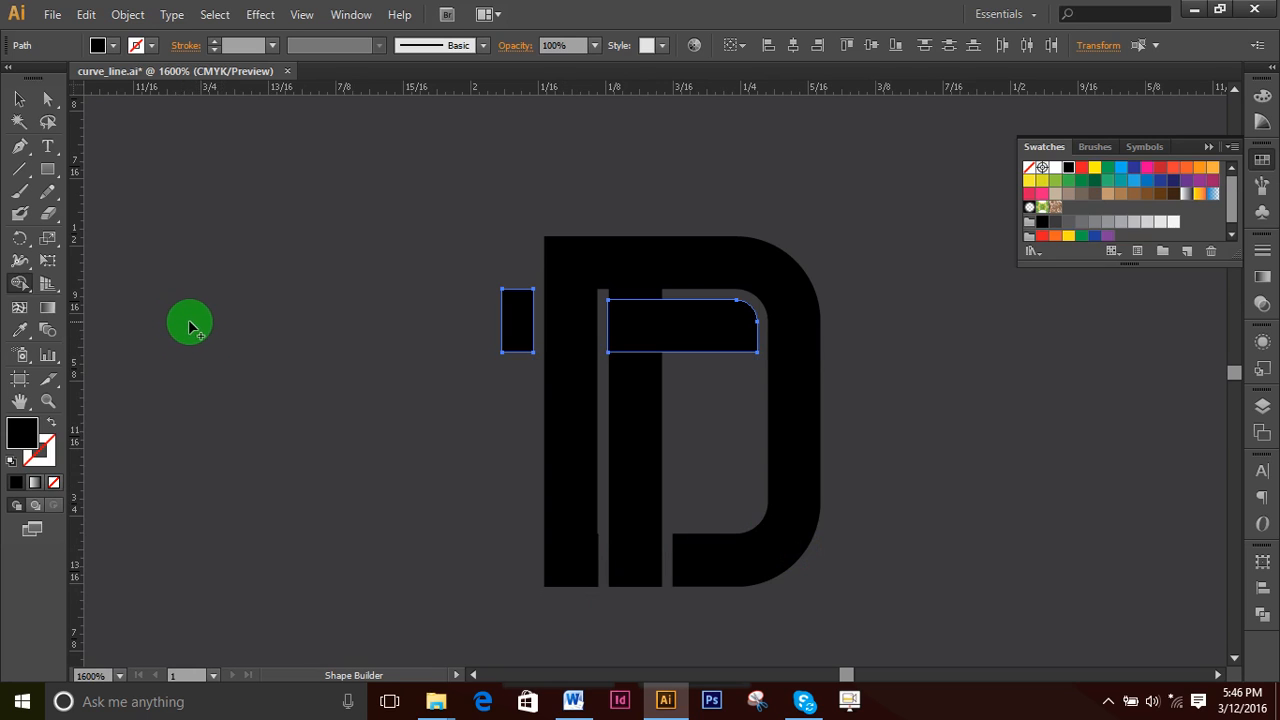
- Shorten the vertical bar from above so its upper end is flush with the inner crossbar's top edge
click(18, 100)
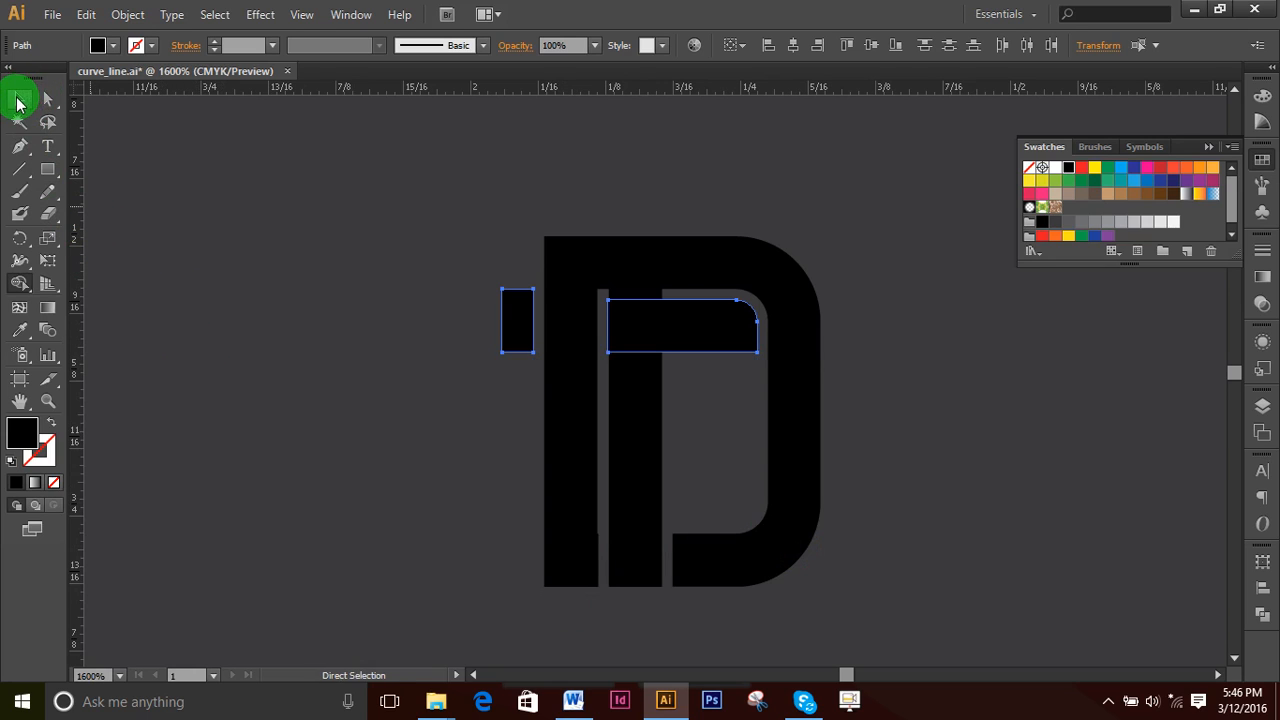
click(952, 360)
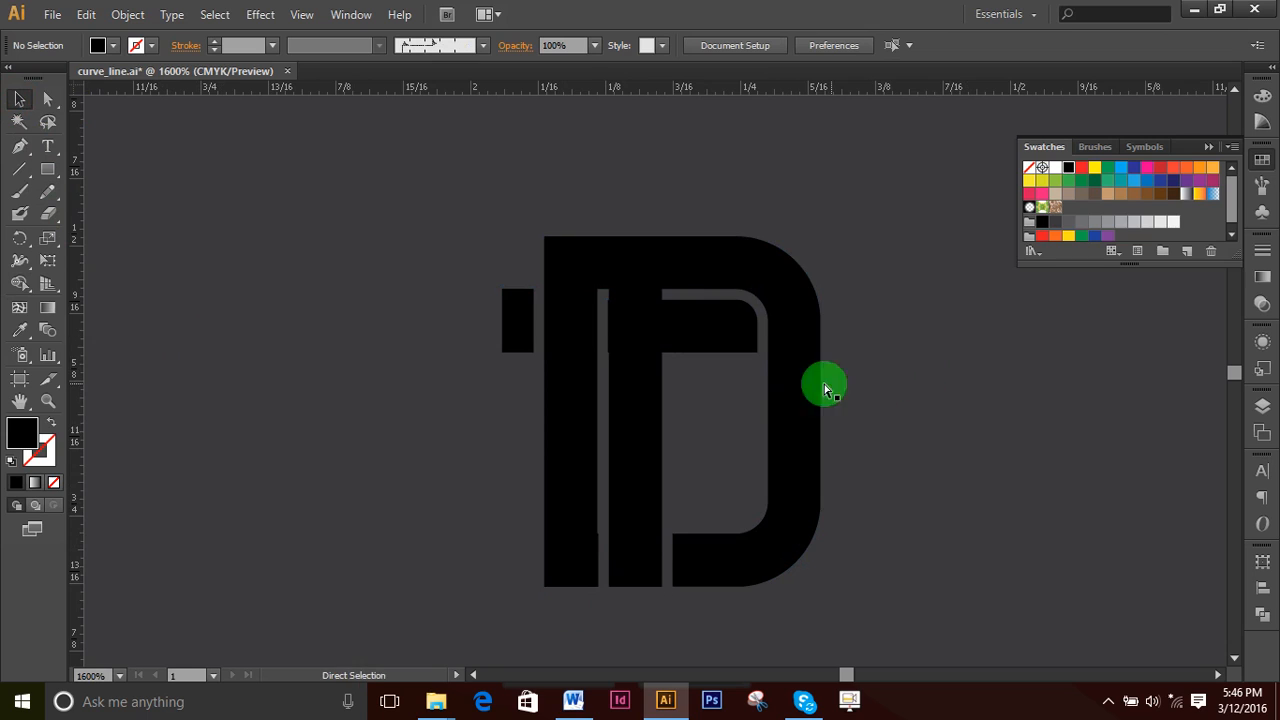
click(649, 361)
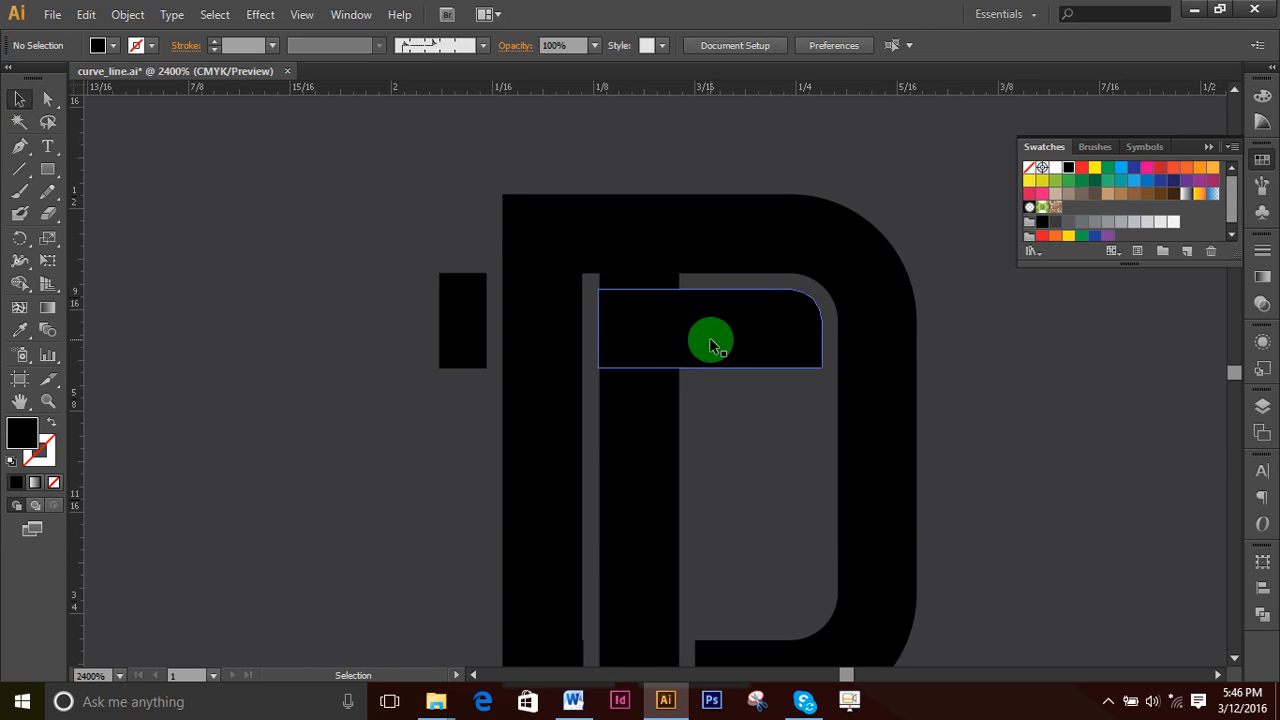
click(656, 291)
drag(638, 275, 637, 290)
click(1029, 309)
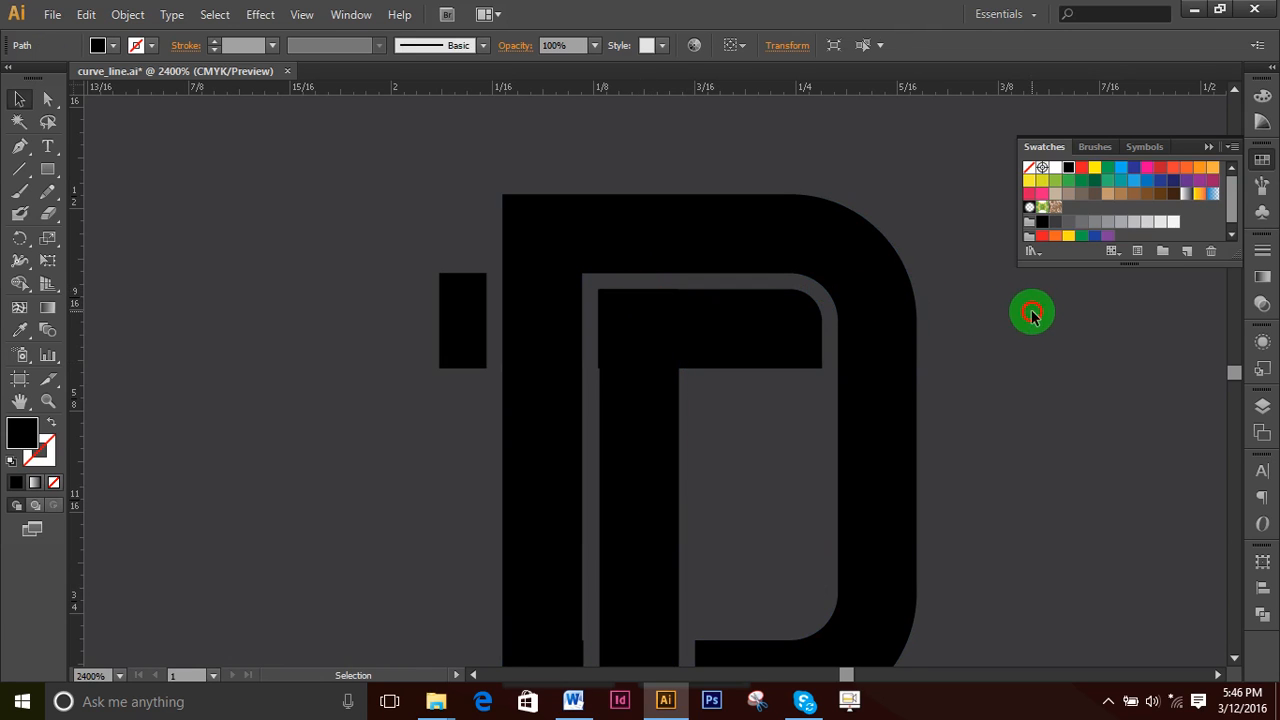
- Trim the inner crossbar's left end so it no longer protrudes beyond the vertical bar's left edge
key(ctrl+equal)
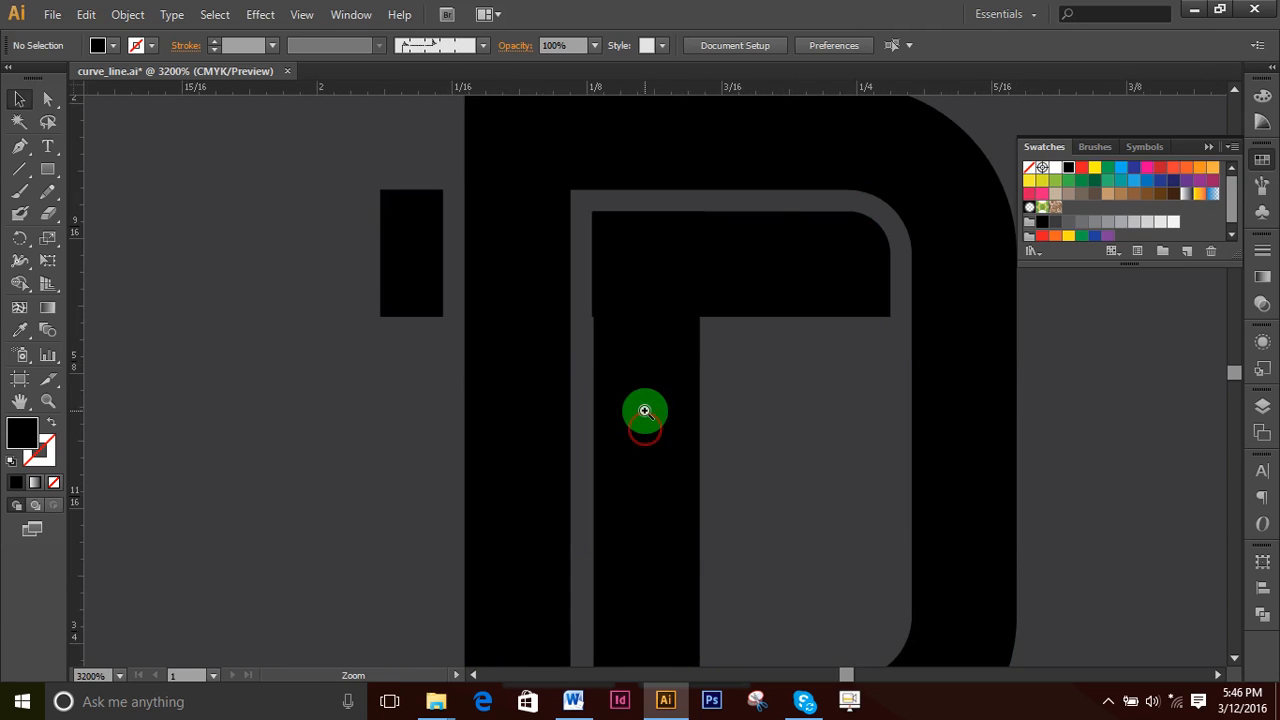
click(738, 272)
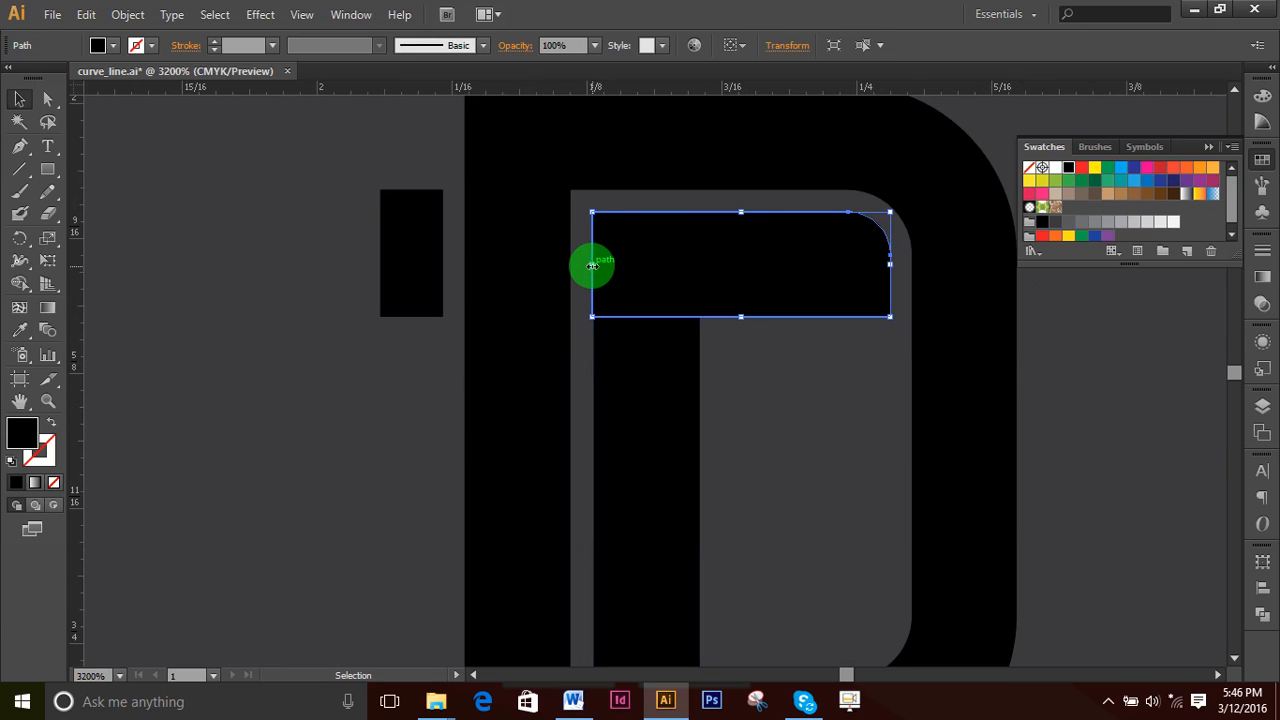
drag(591, 265, 617, 265)
click(1100, 294)
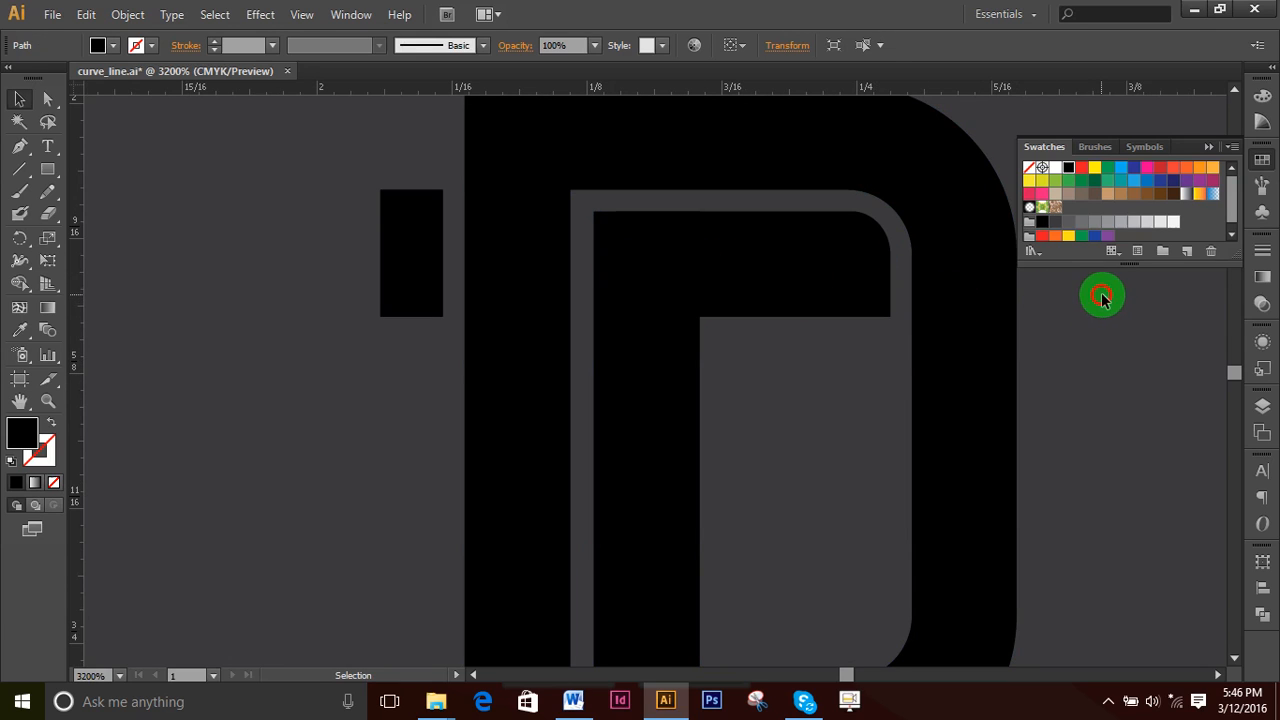
click(410, 268)
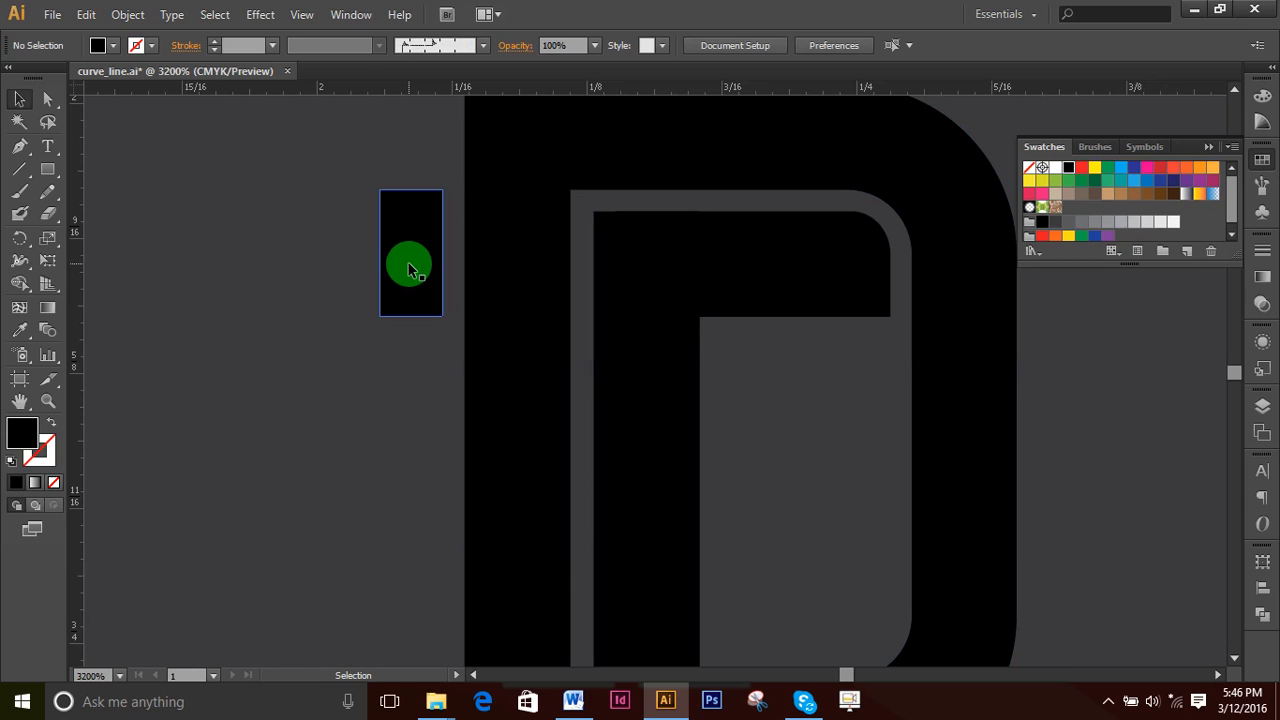
click(410, 268)
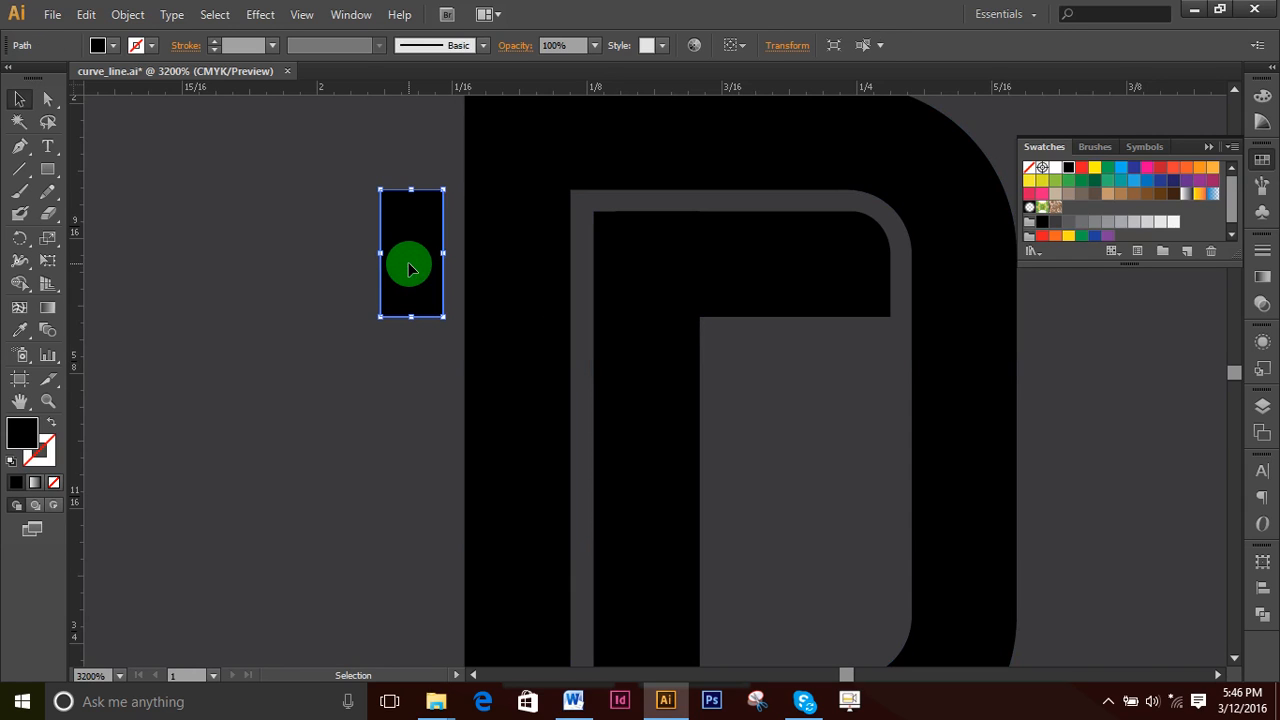
key(Delete)
click(752, 266)
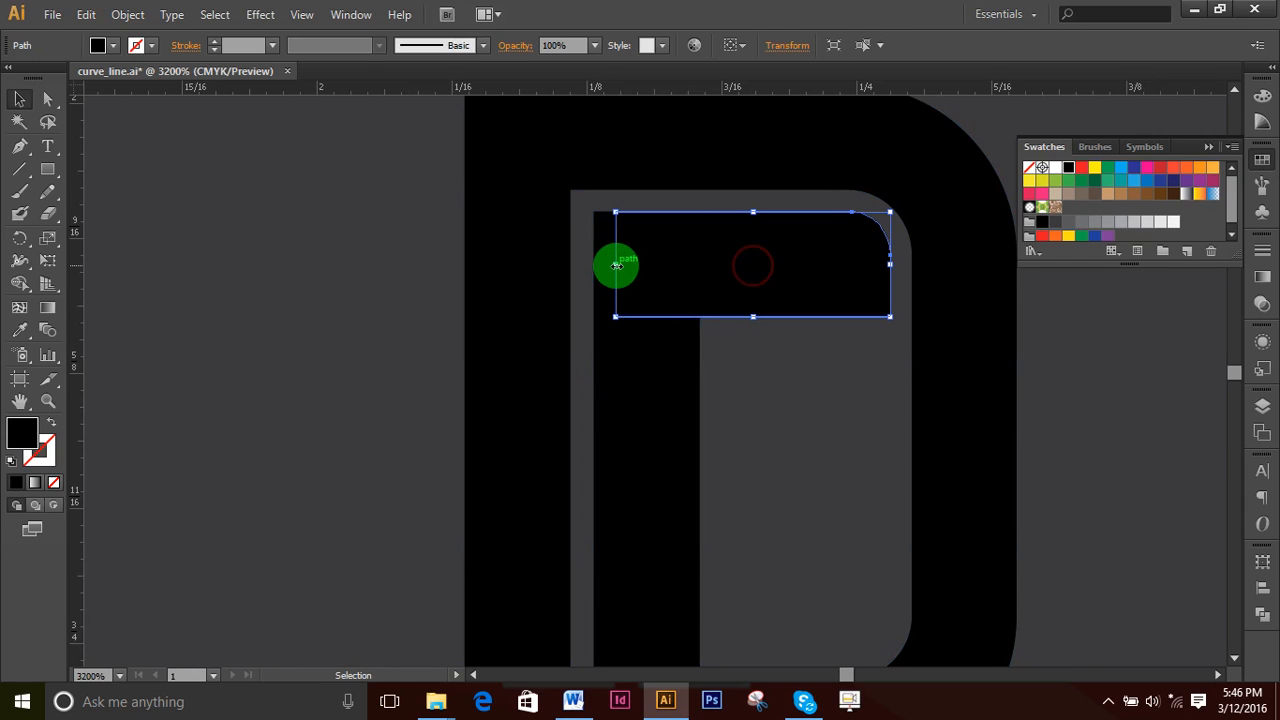
drag(614, 265, 417, 281)
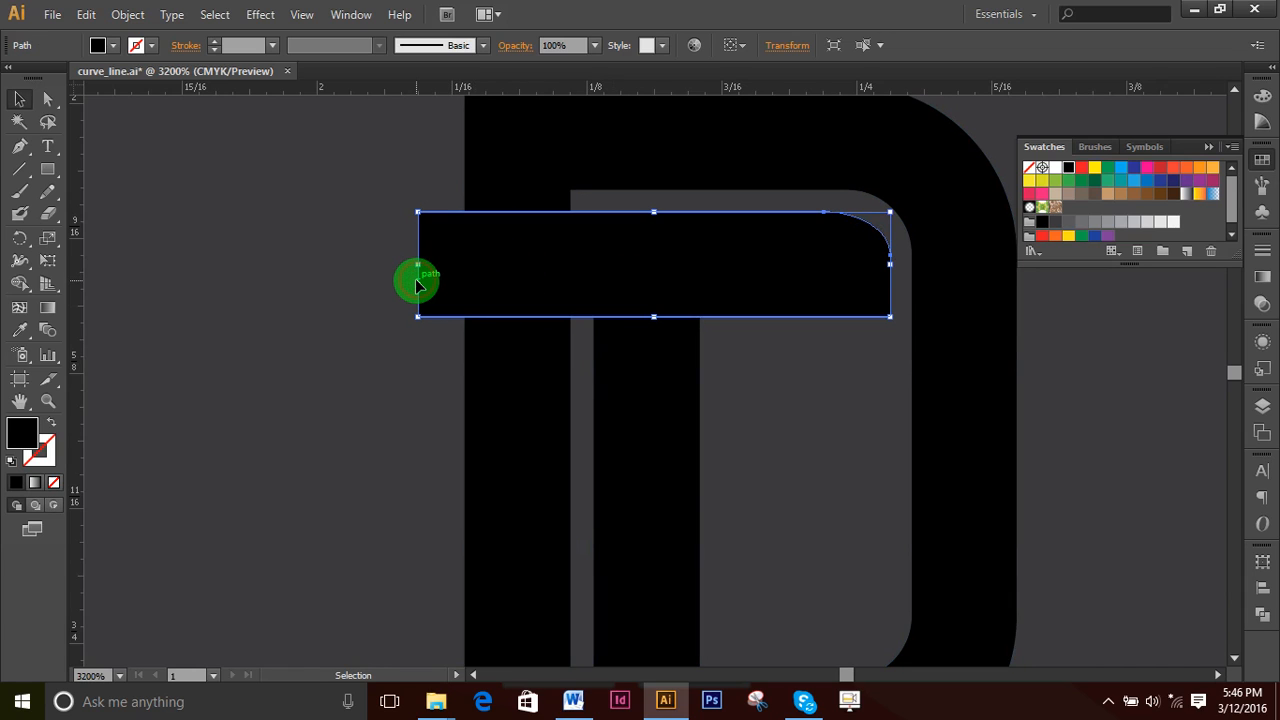
key(ctrl+z)
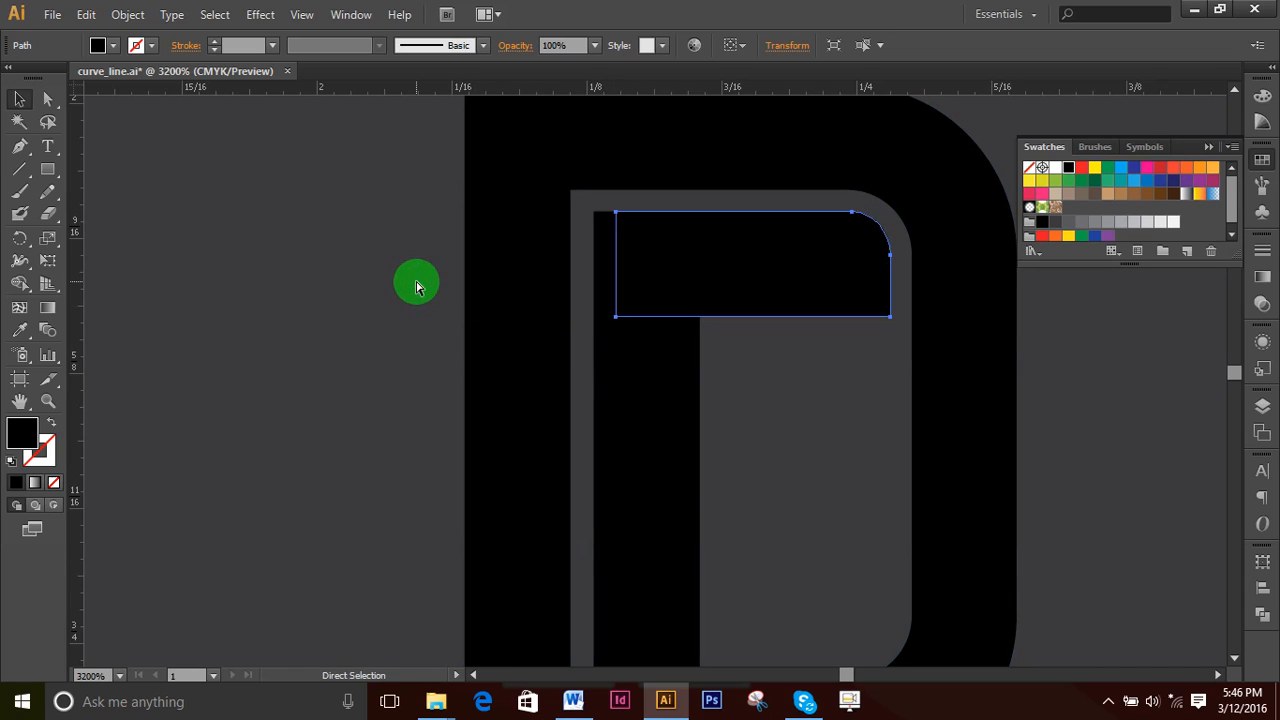
key(ctrl+z)
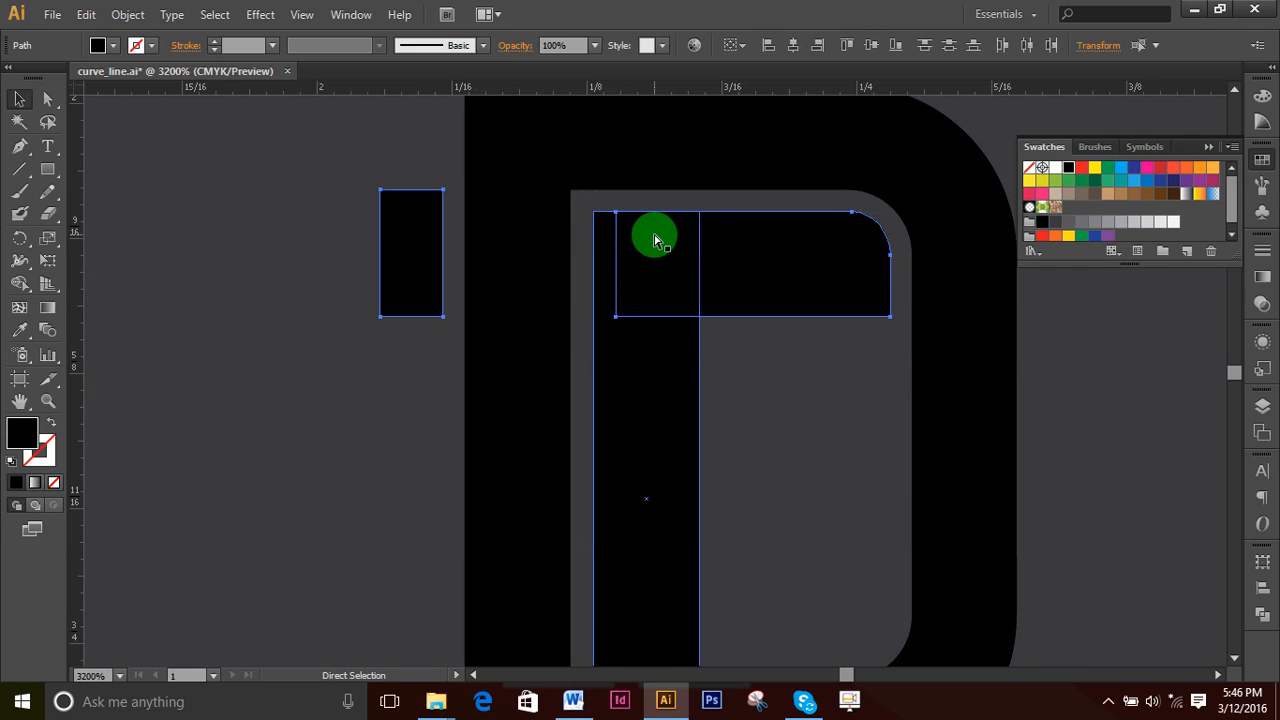
key(ctrl+z)
key(v)
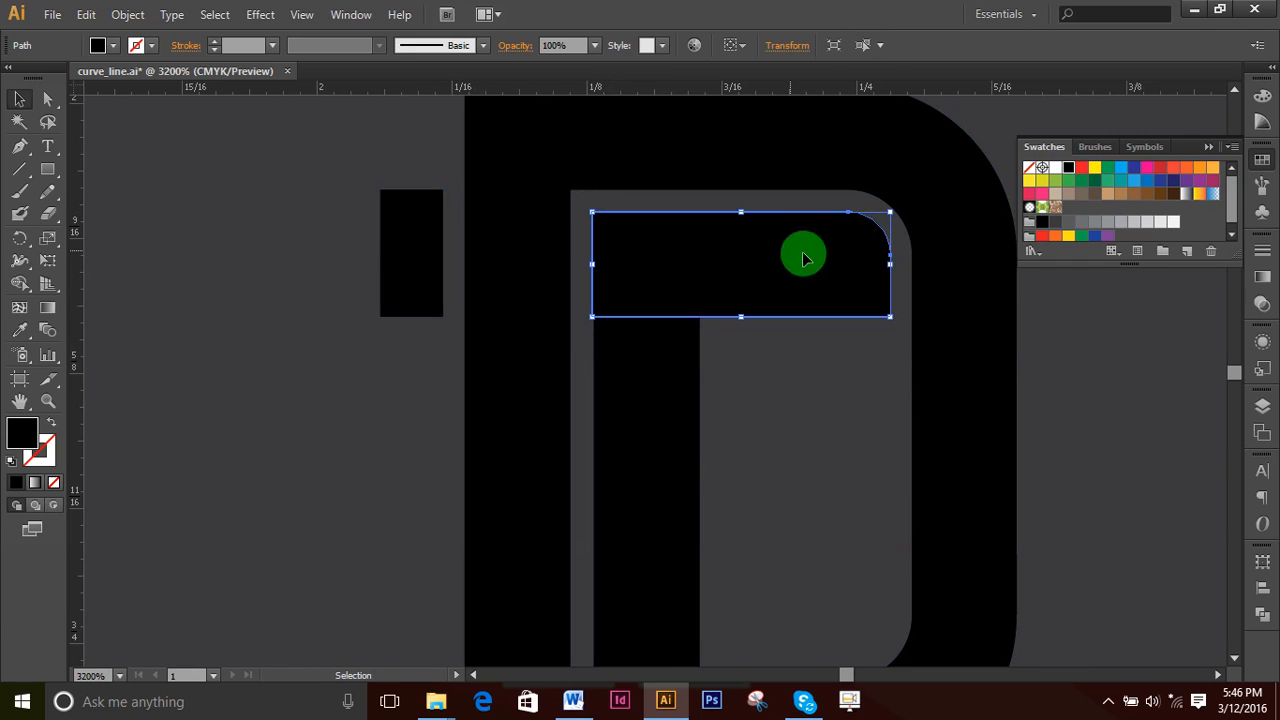
- Delete the leftover crossbar piece outside the D's left edge
click(1150, 362)
click(407, 222)
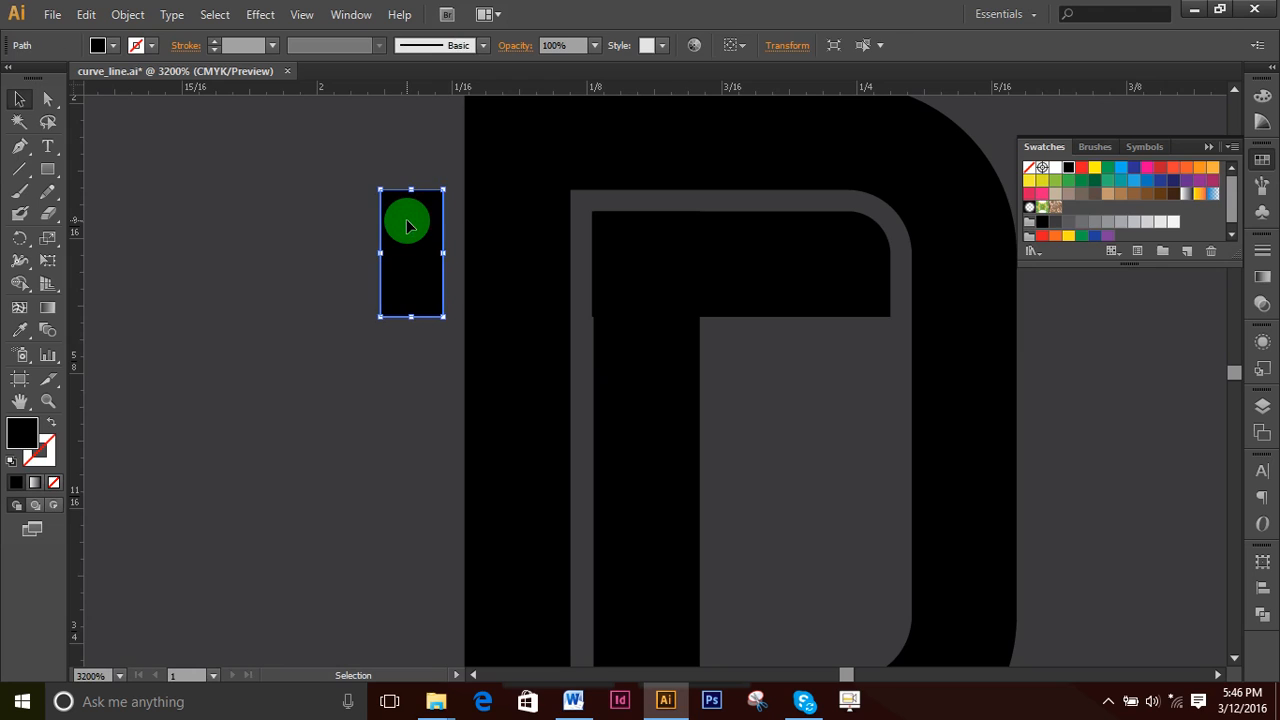
key(Delete)
- Extend the inner crossbar leftward past the D's outer left edge by moving its two left corner anchors together
click(768, 277)
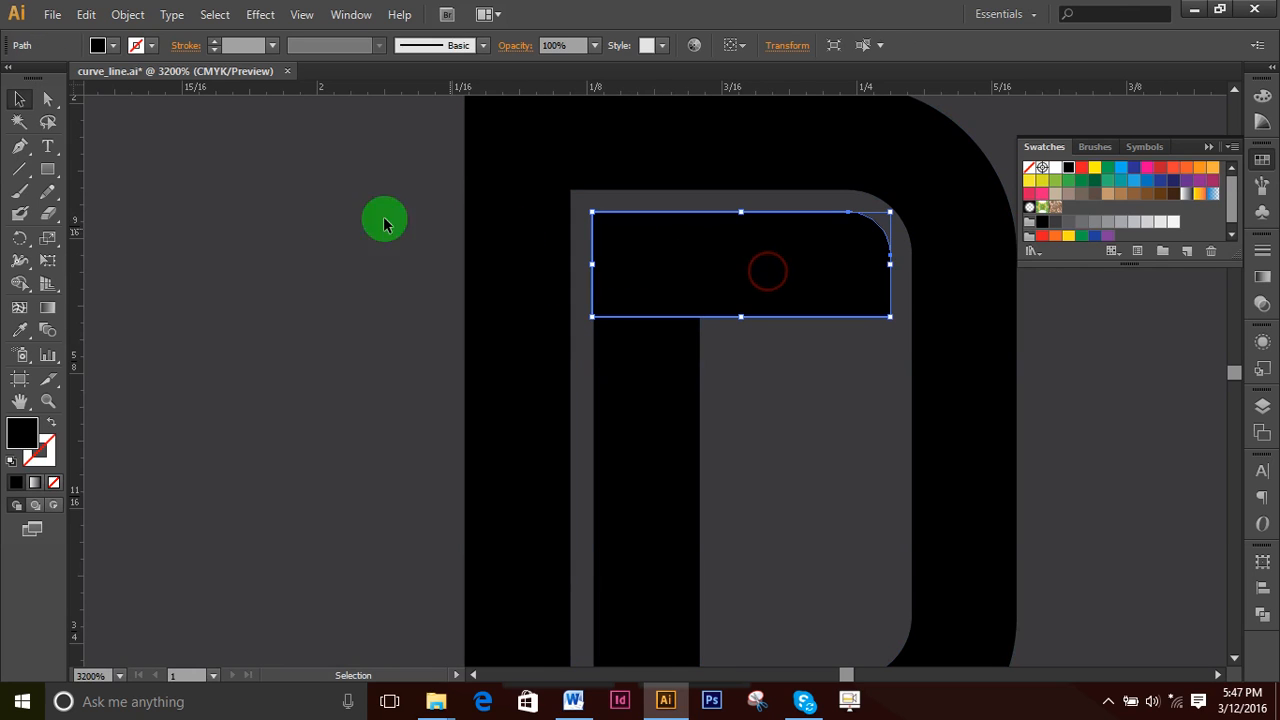
click(47, 98)
click(228, 282)
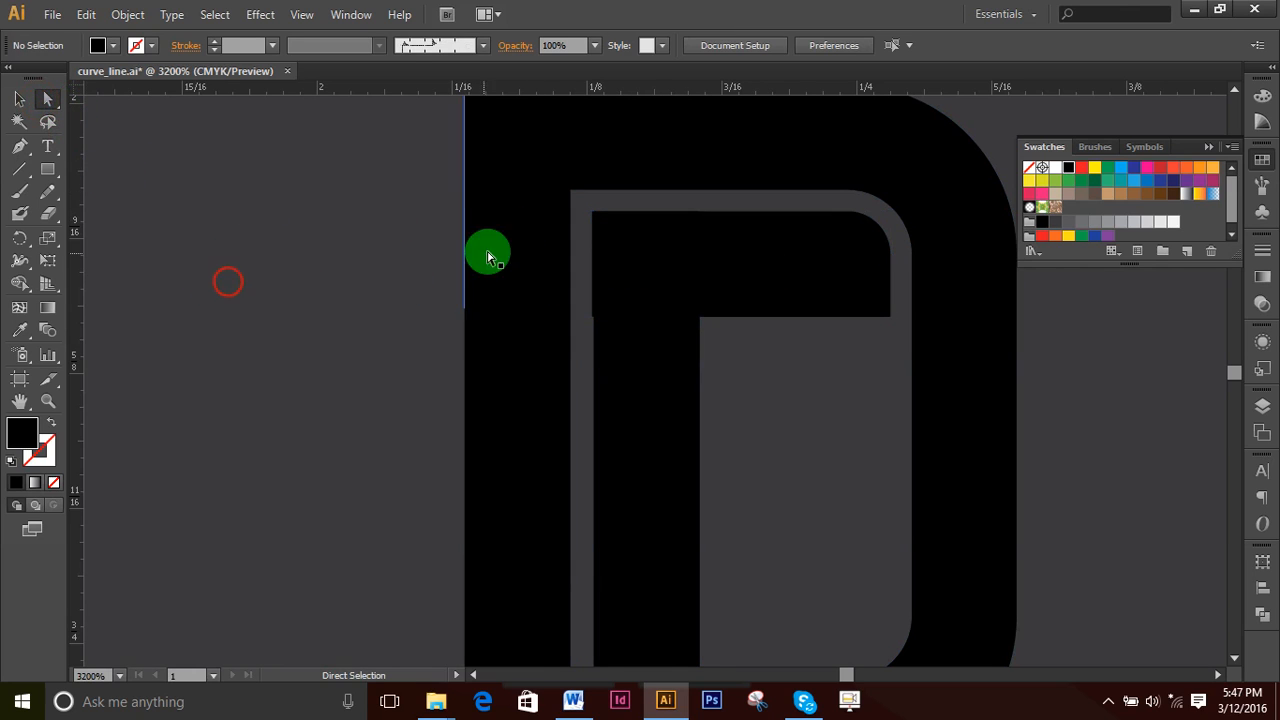
click(592, 211)
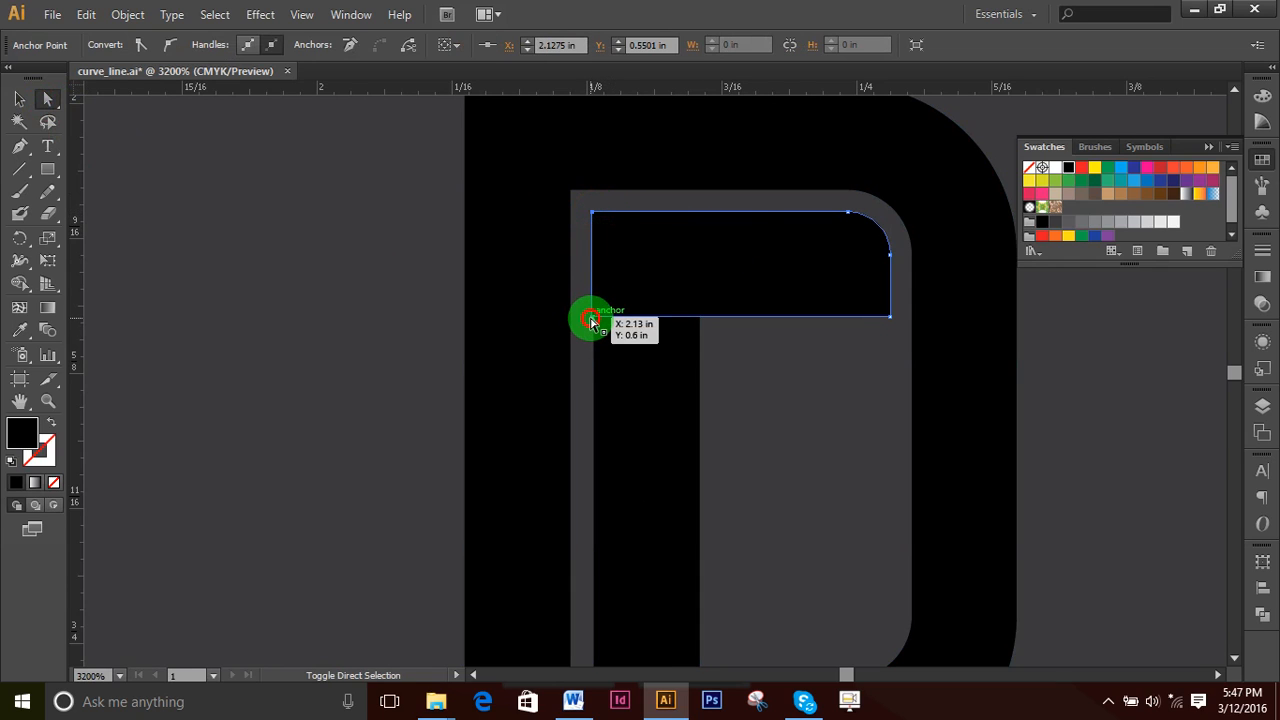
shift+click(592, 317)
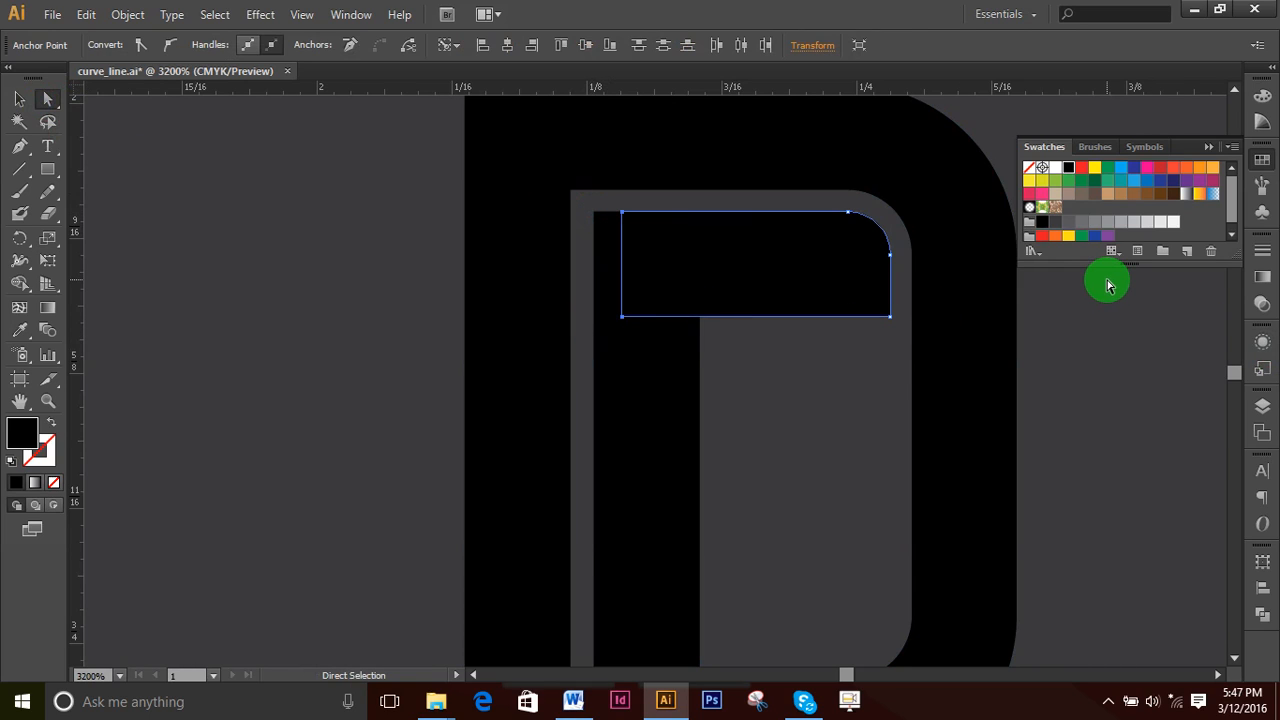
key(Left)
key(Left)
key(Left)
key(Left)
key(Left)
key(Left)
key(Left)
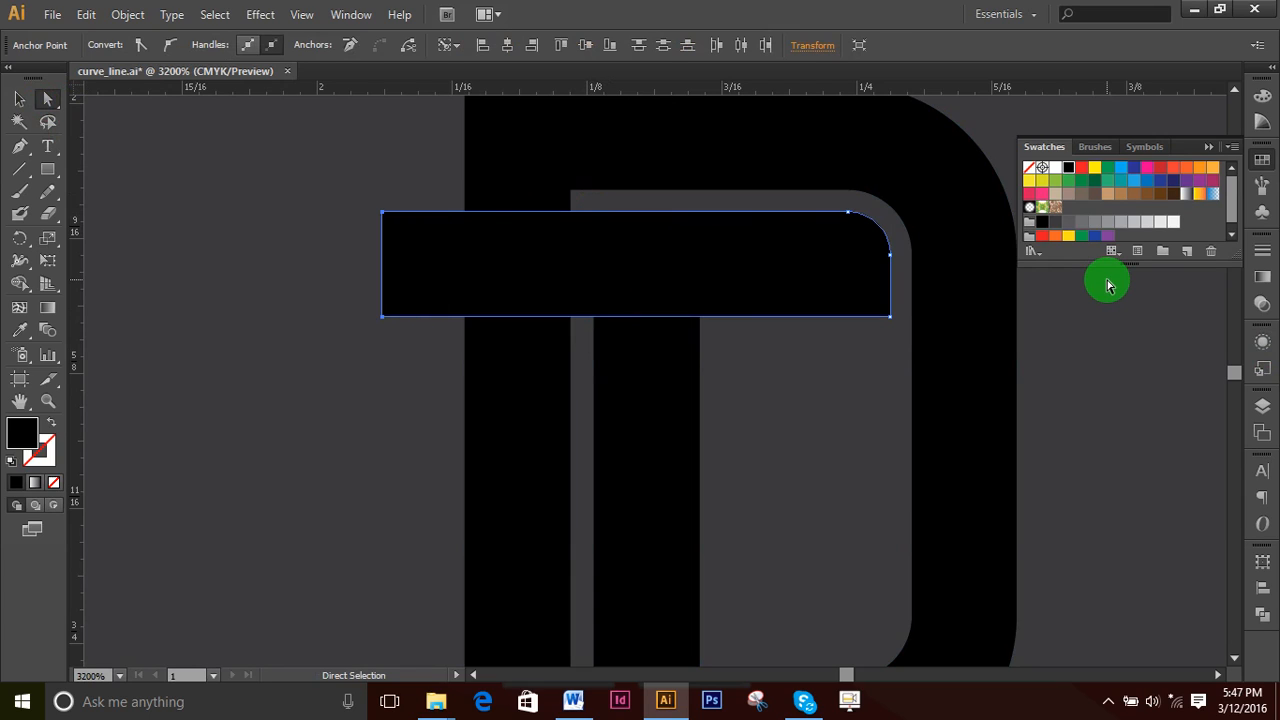
key(Left)
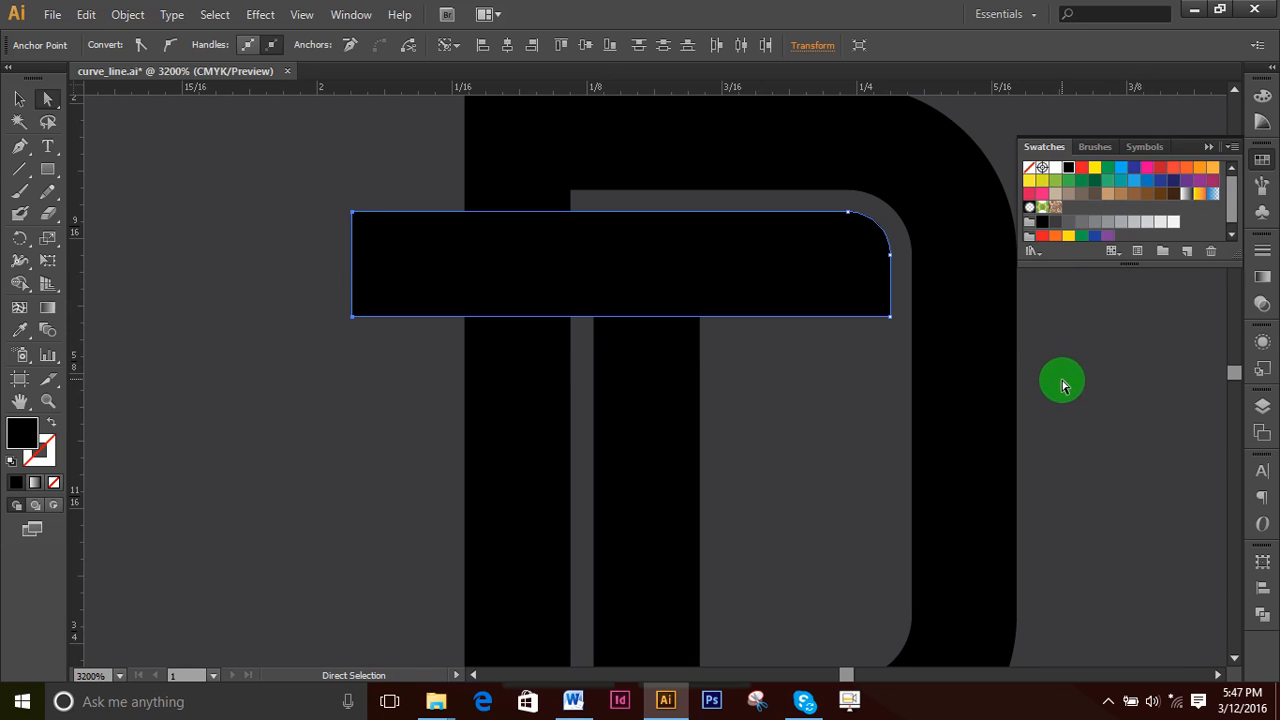
key(ctrl+minus)
key(ctrl+minus)
key(ctrl+minus)
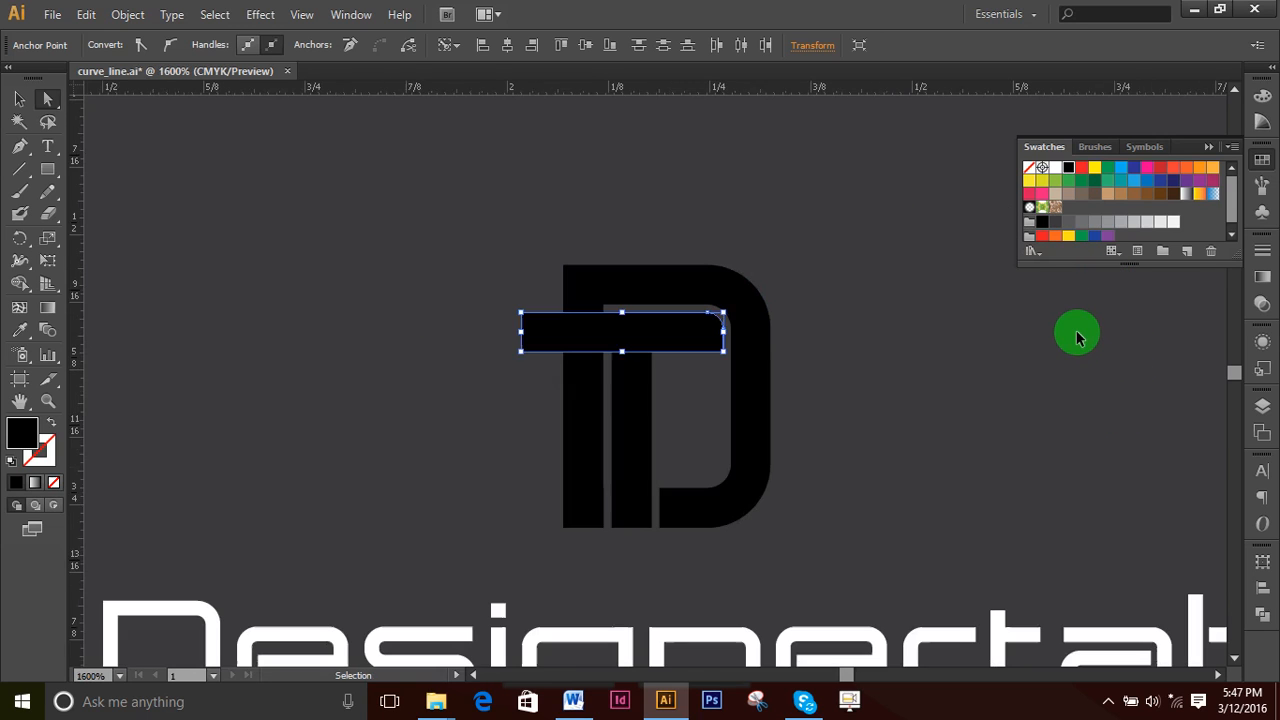
key(ctrl+plus)
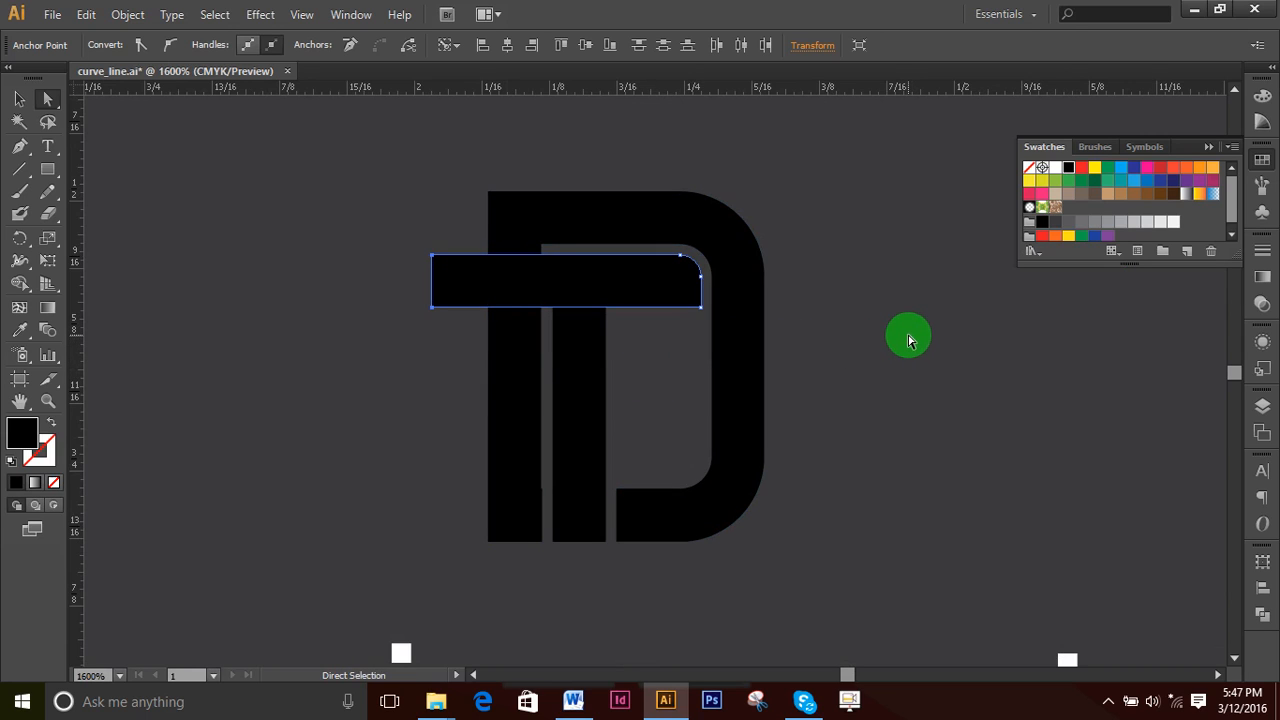
click(908, 340)
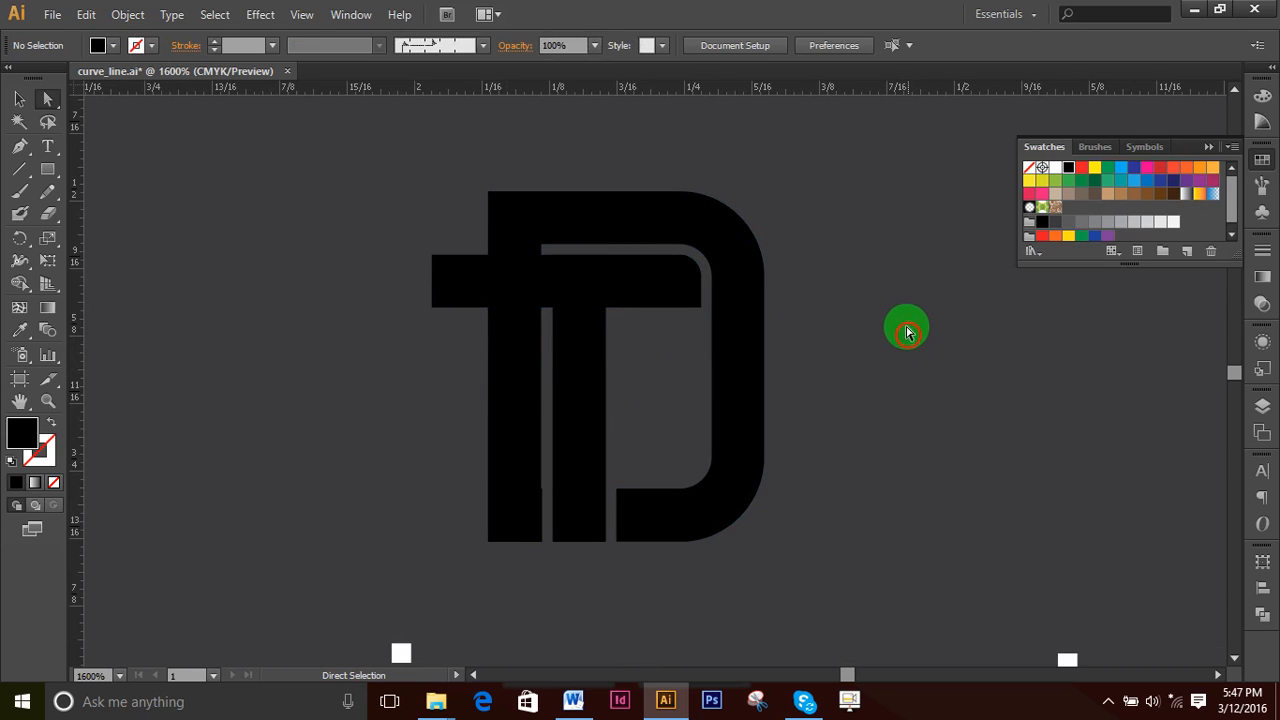
- Slant the crossbar's left end by shifting only its upper-left anchor right, almost to the D's outer edge
click(432, 258)
key(Right)
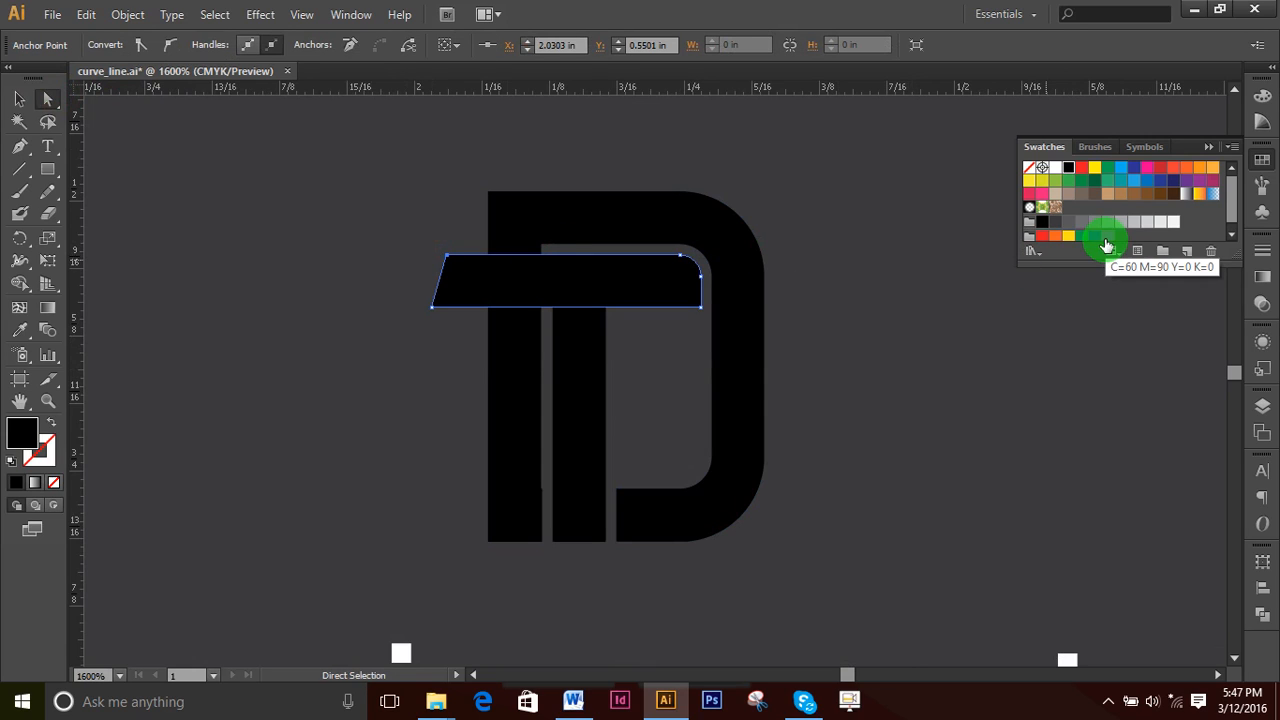
click(822, 208)
- Draw a straight line along the crossbar's slanted end and extend it diagonally beyond the D's top edge
click(19, 168)
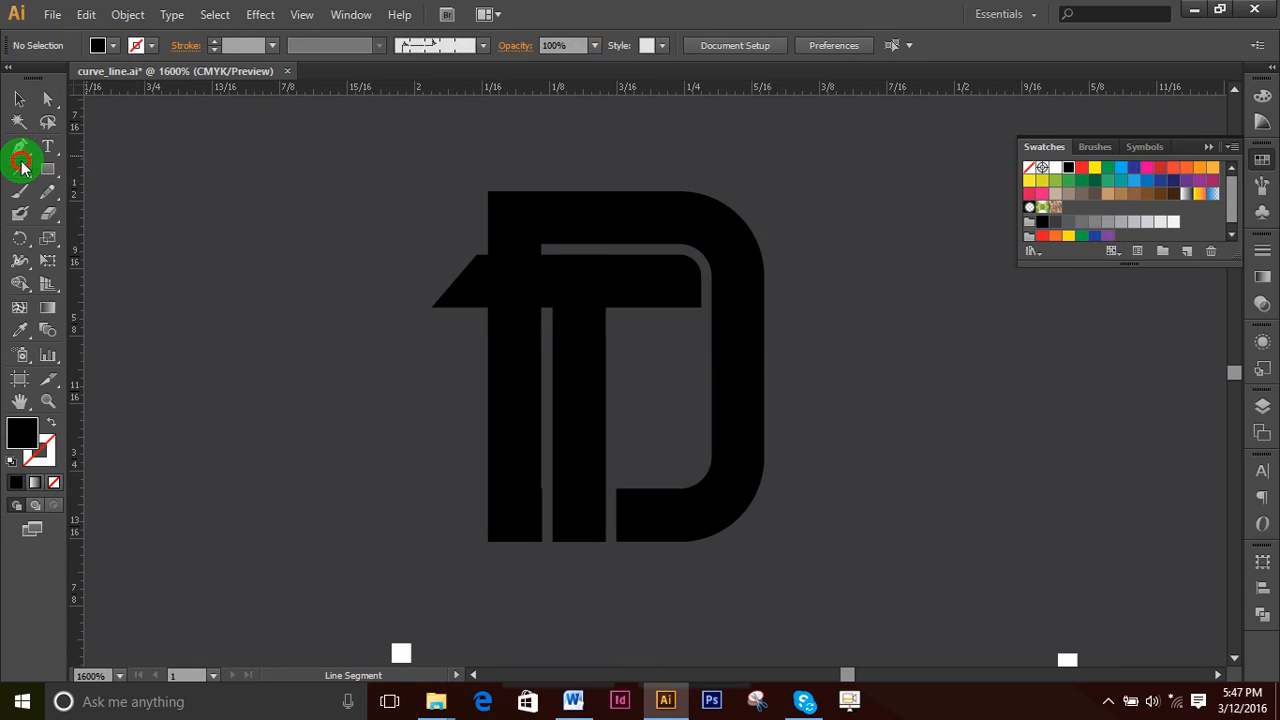
mouse_move(702, 307)
mouse_down()
mouse_move(430, 308)
mouse_move(475, 254)
mouse_up()
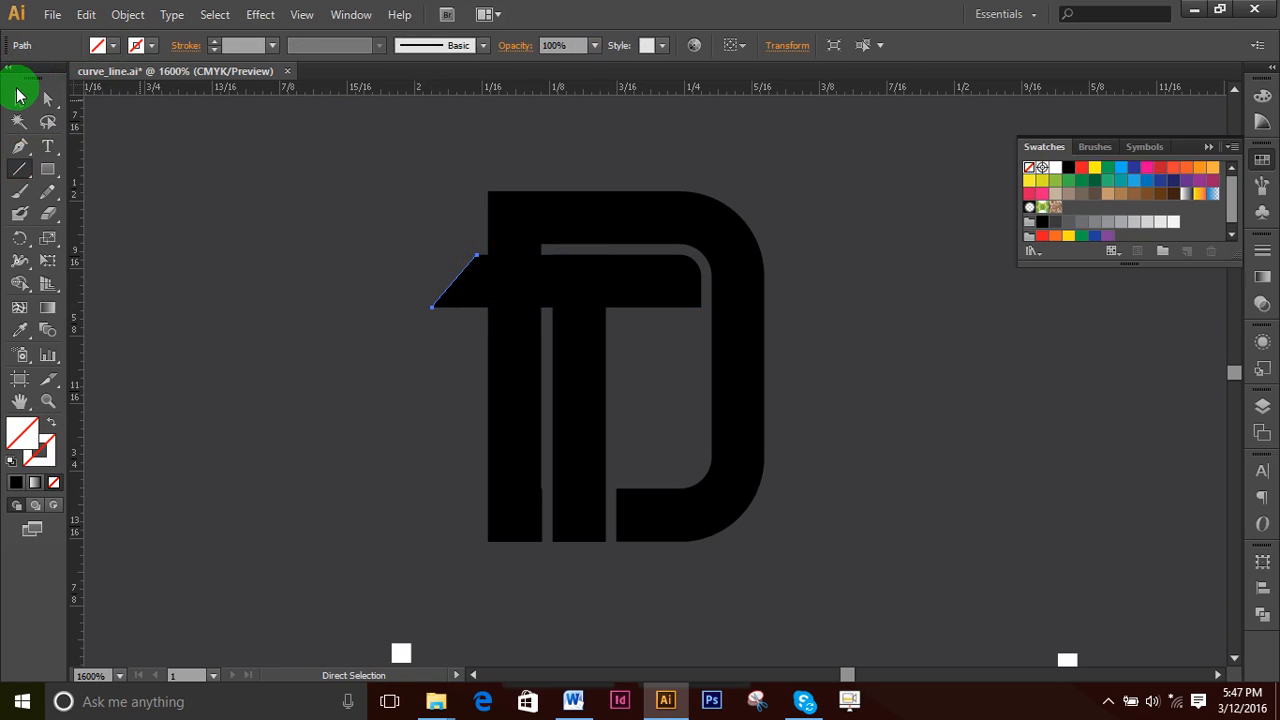
click(19, 99)
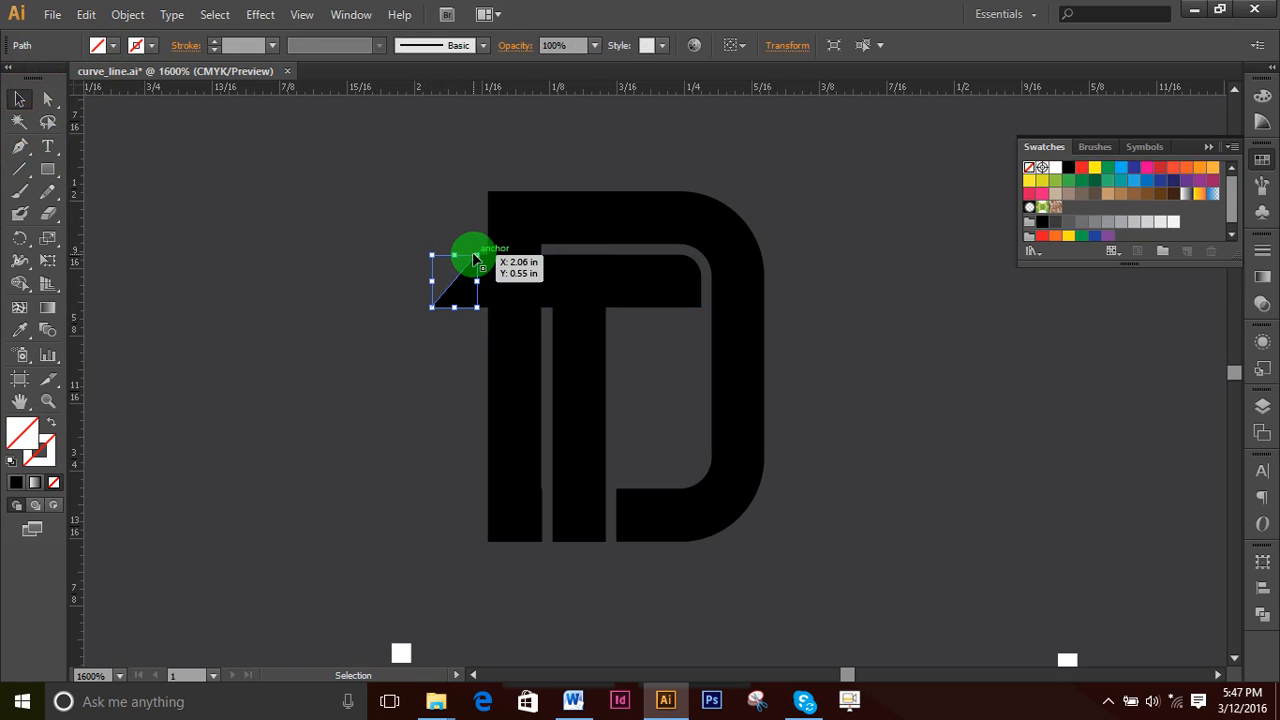
drag(475, 254, 623, 126)
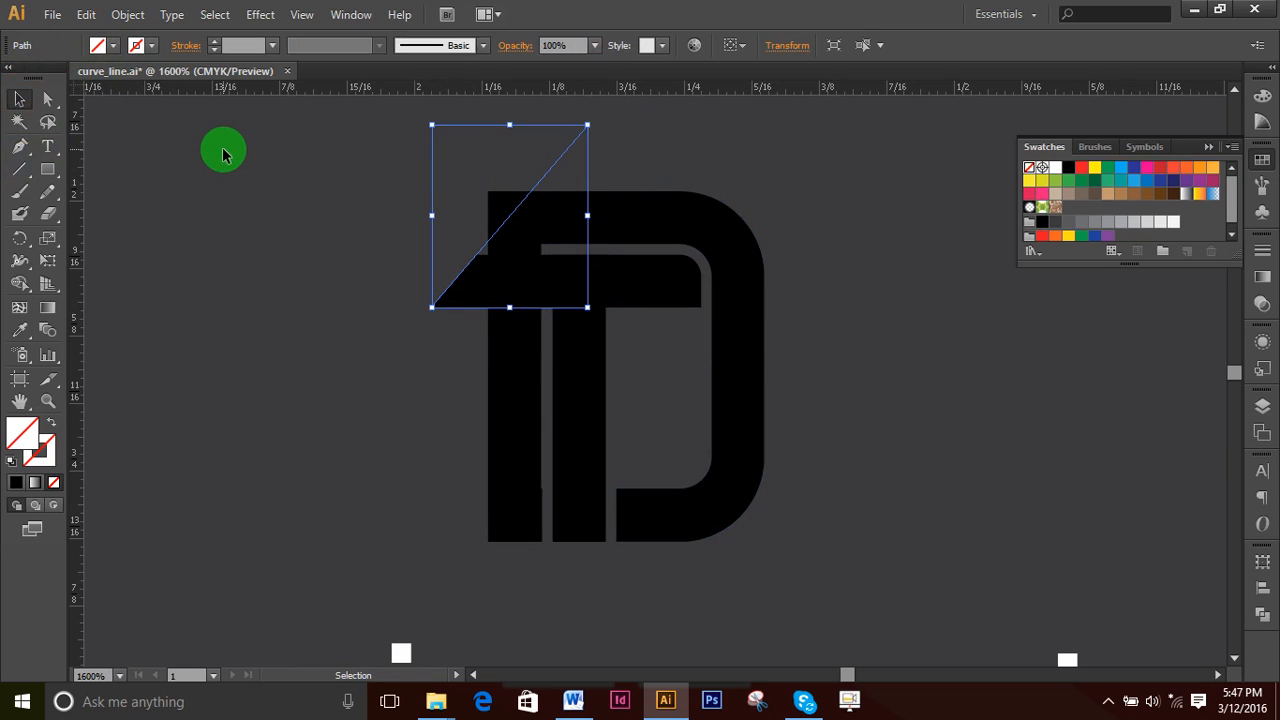
- Select the whole logo with the diagonal line and cut off the D's upper-left corner outside the line using Shape Builder
click(19, 99)
drag(300, 151, 752, 389)
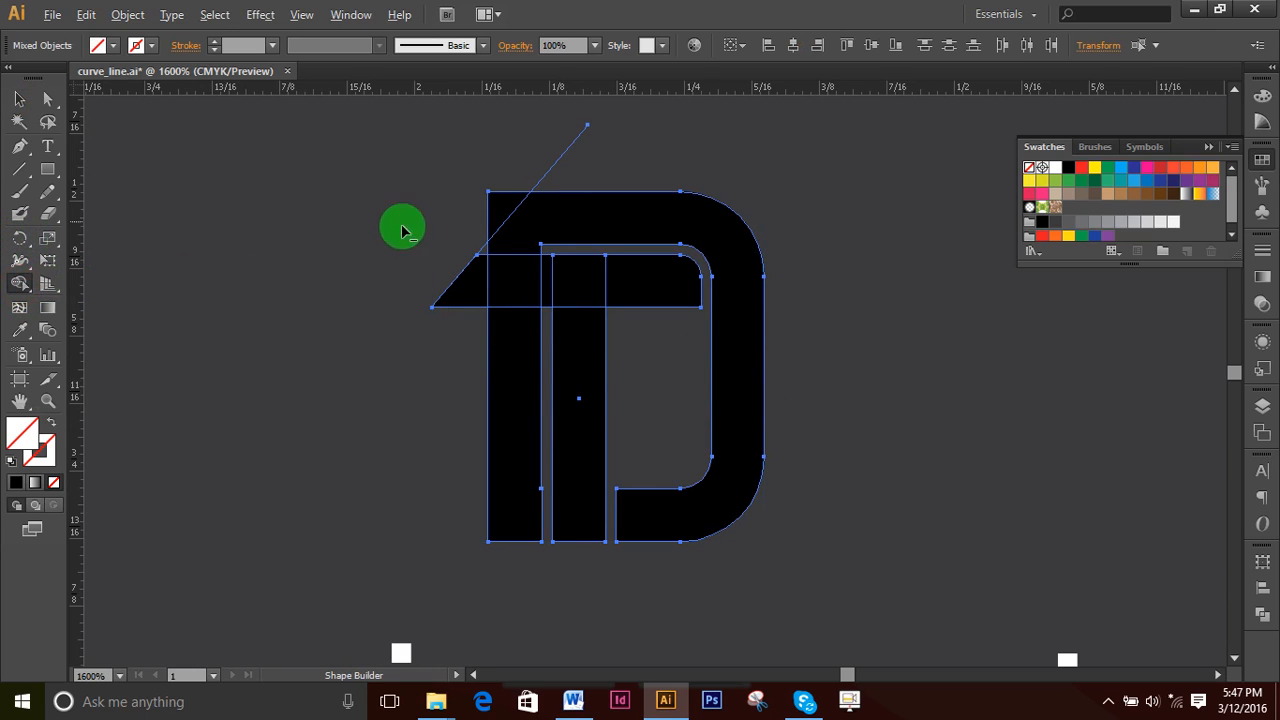
alt+click(508, 210)
- Merge the crossbar and inner vertical bar into one T, and unite the D's upper pieces using Shape Builder
mouse_move(483, 257)
mouse_down()
mouse_move(400, 277)
mouse_move(474, 254)
mouse_move(591, 277)
mouse_move(567, 278)
mouse_move(671, 280)
mouse_move(463, 286)
mouse_move(586, 291)
mouse_move(580, 474)
mouse_move(551, 429)
mouse_up()
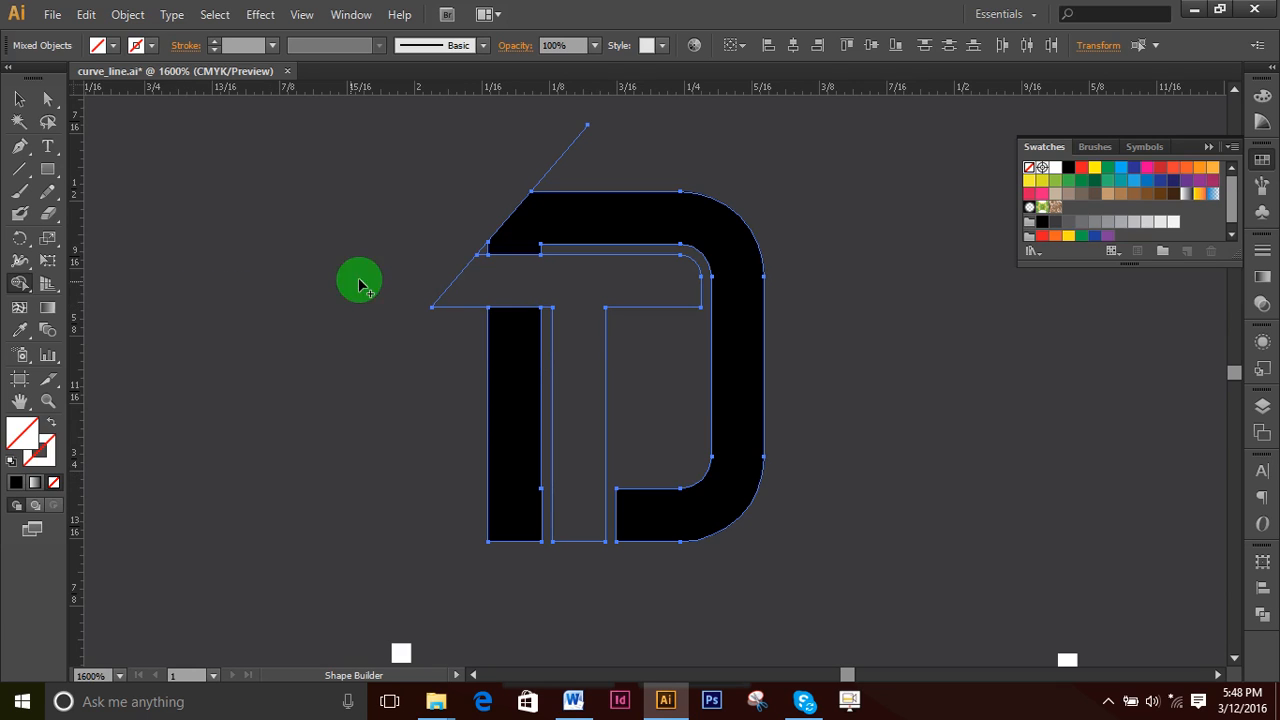
drag(524, 252, 486, 252)
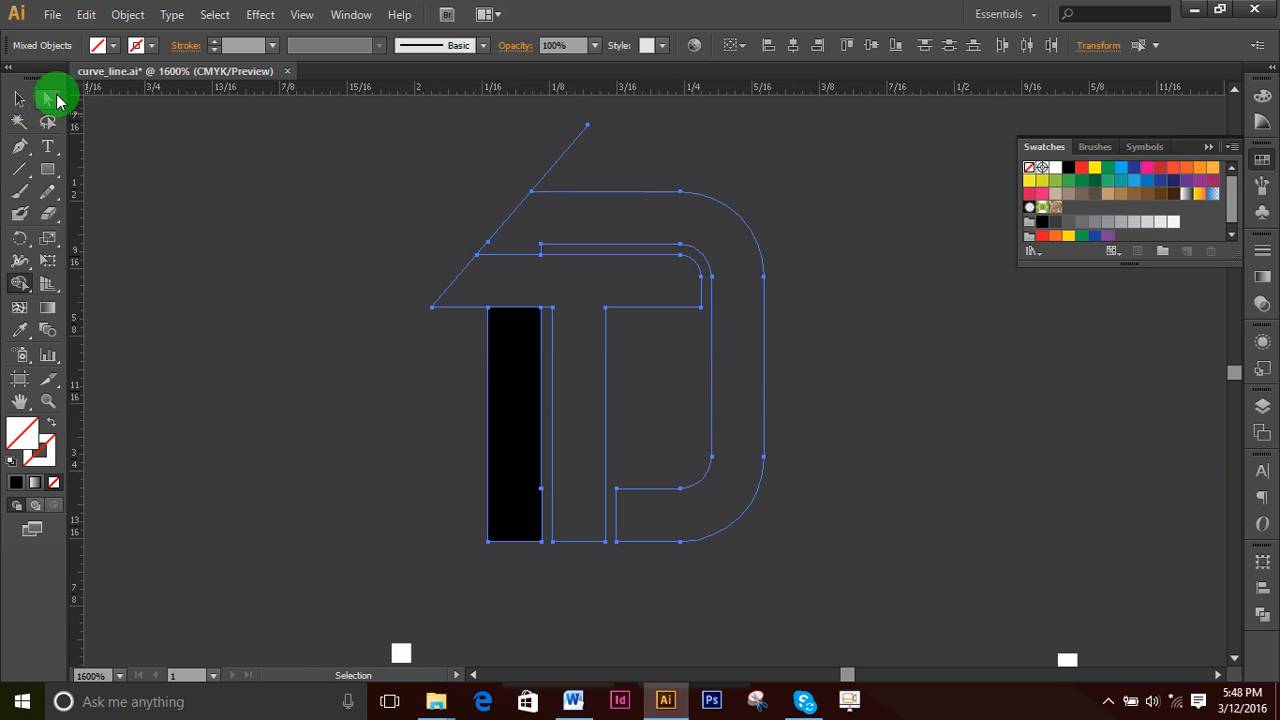
click(22, 97)
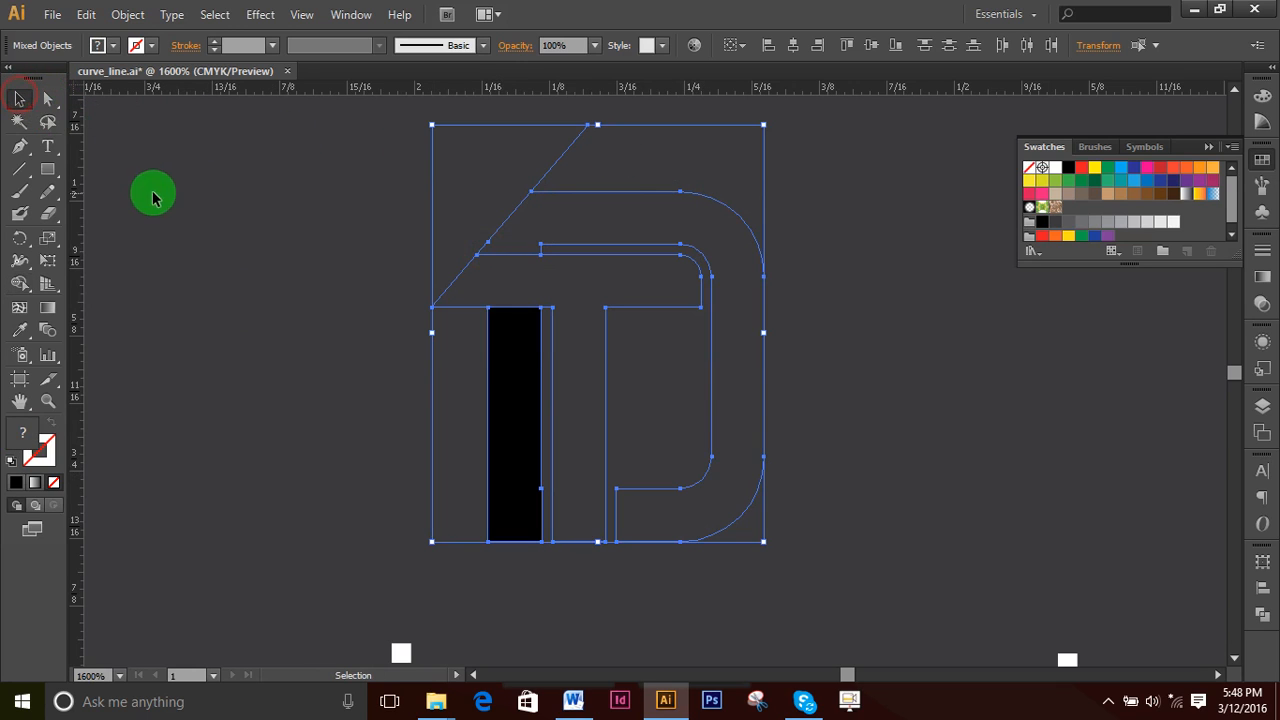
click(177, 189)
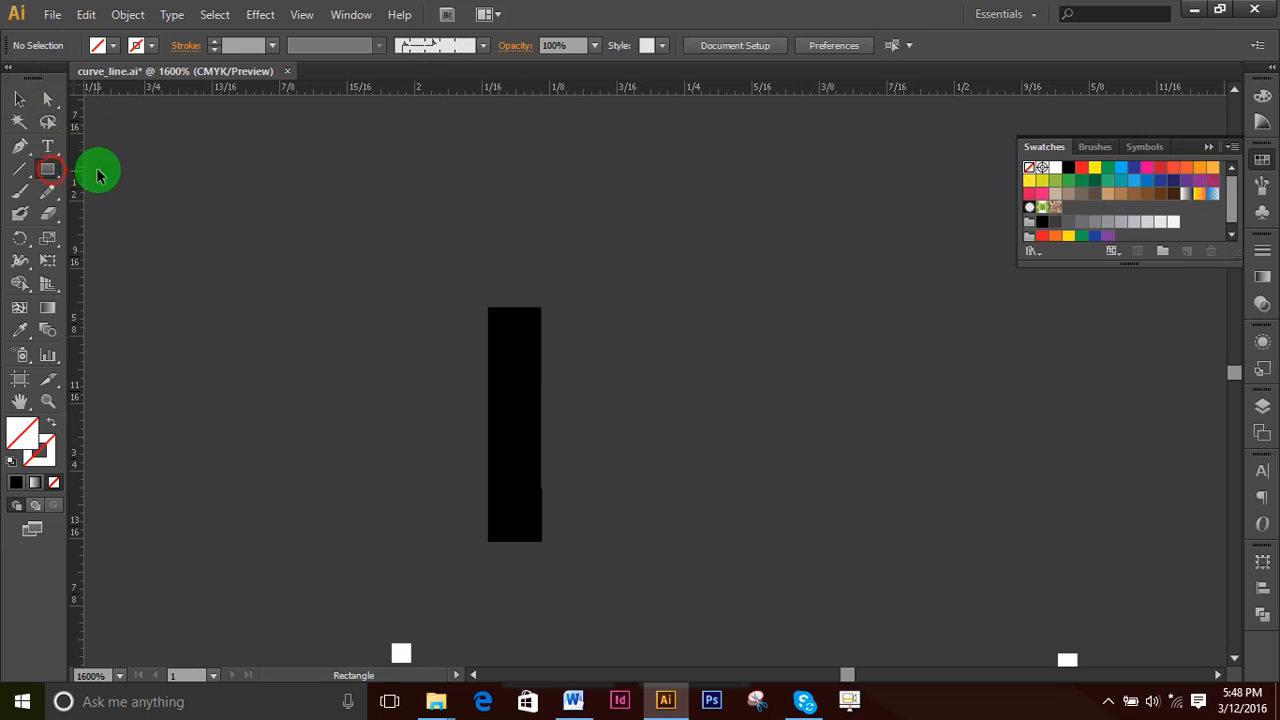
- Select all the logo shapes and apply the left stem's black fill to them with the Eyedropper
click(19, 99)
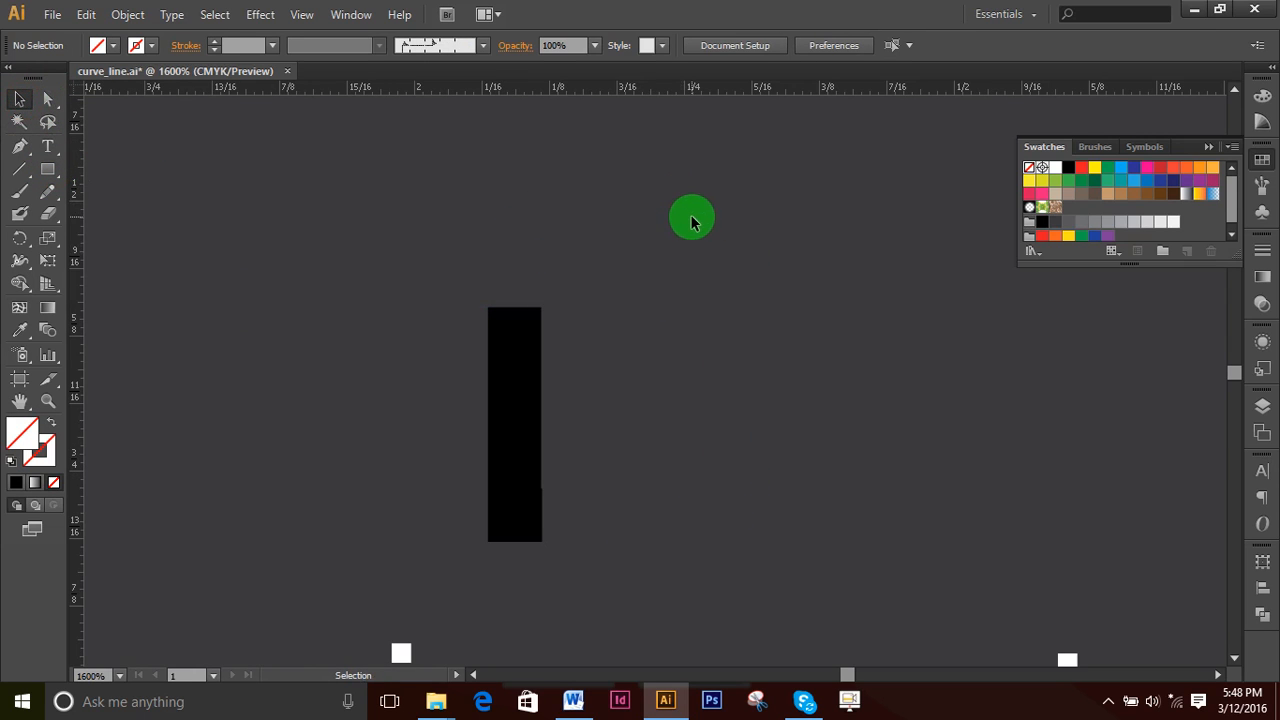
drag(312, 155, 980, 540)
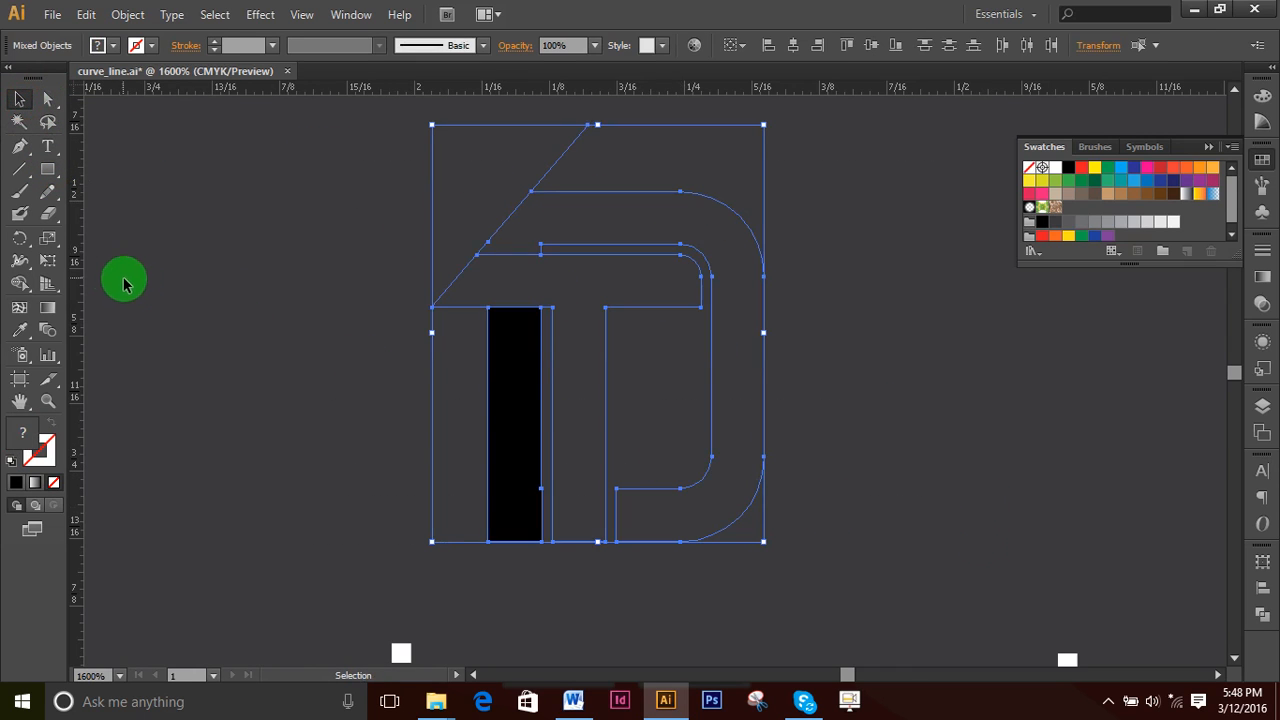
click(19, 329)
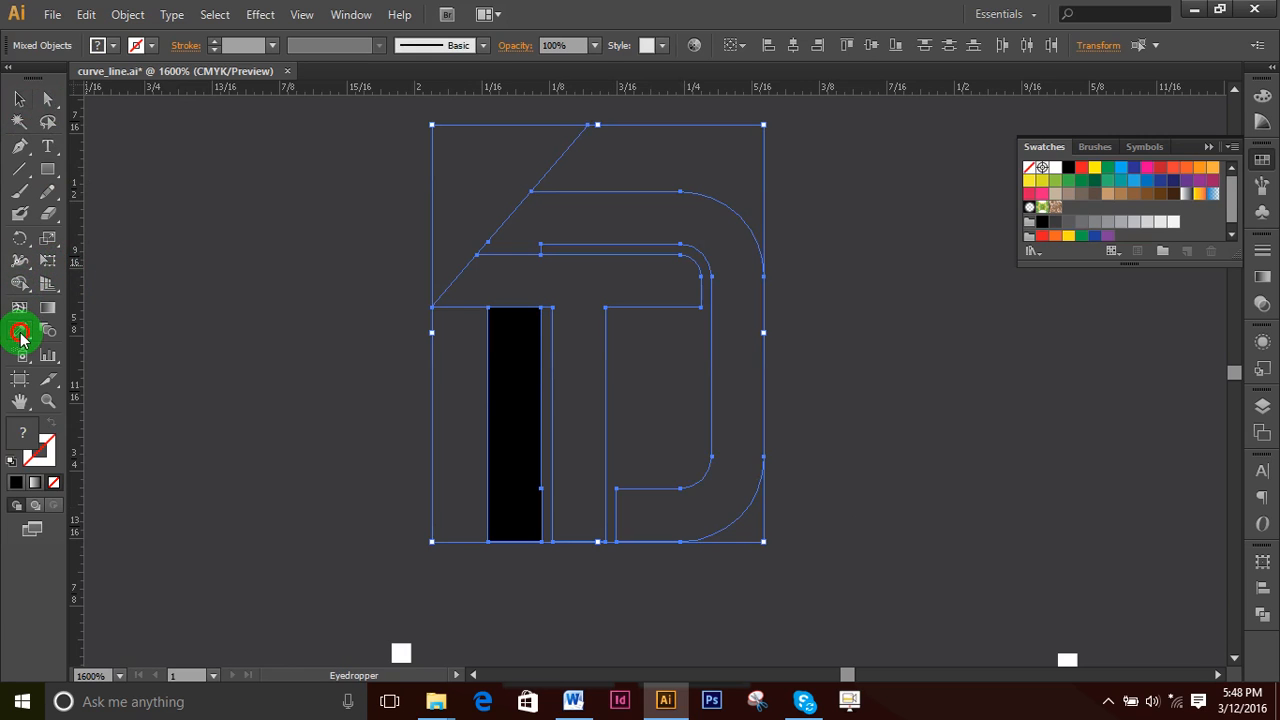
click(507, 352)
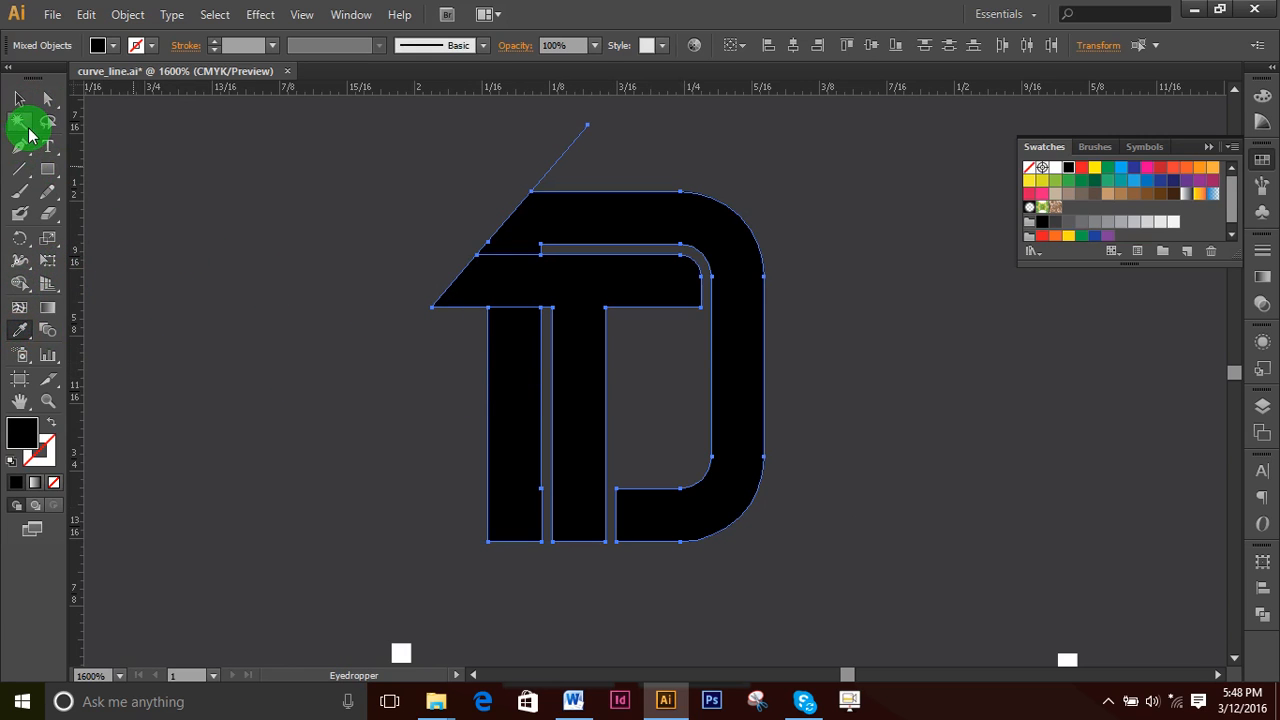
- Remove the diagonal line's leftover segment protruding above the D with Shape Builder, then deselect the logo
click(22, 281)
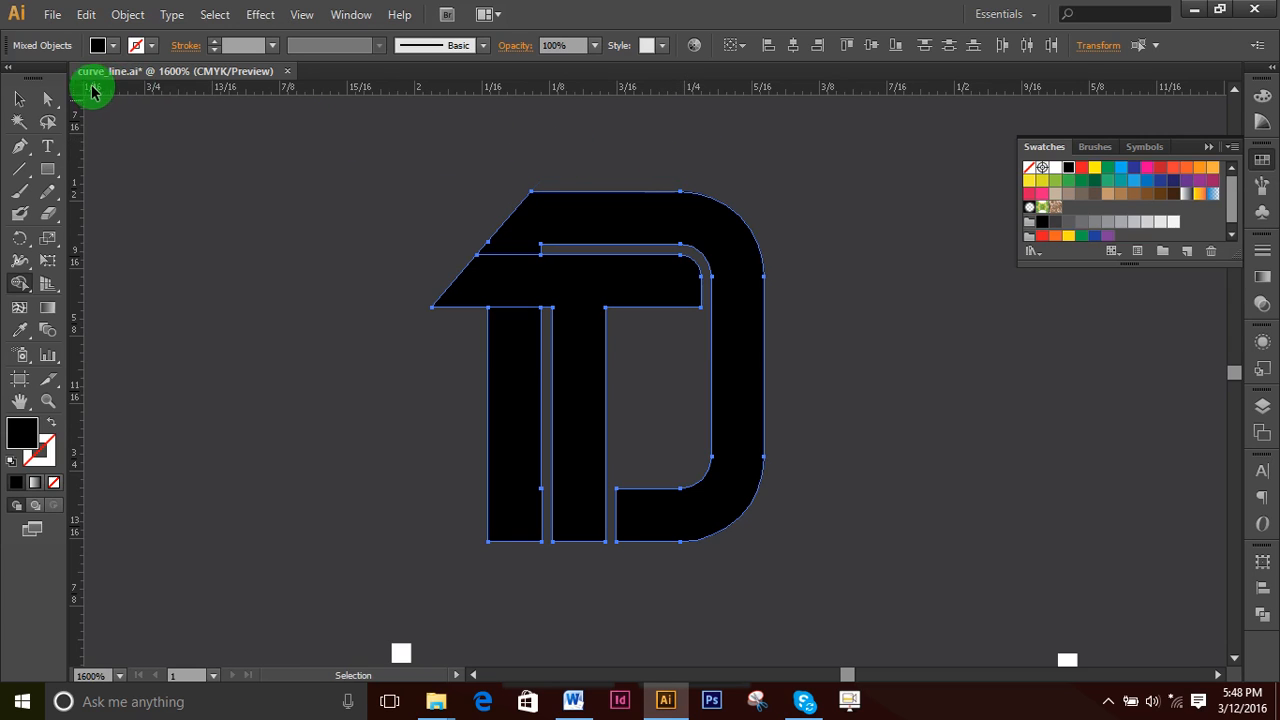
click(49, 99)
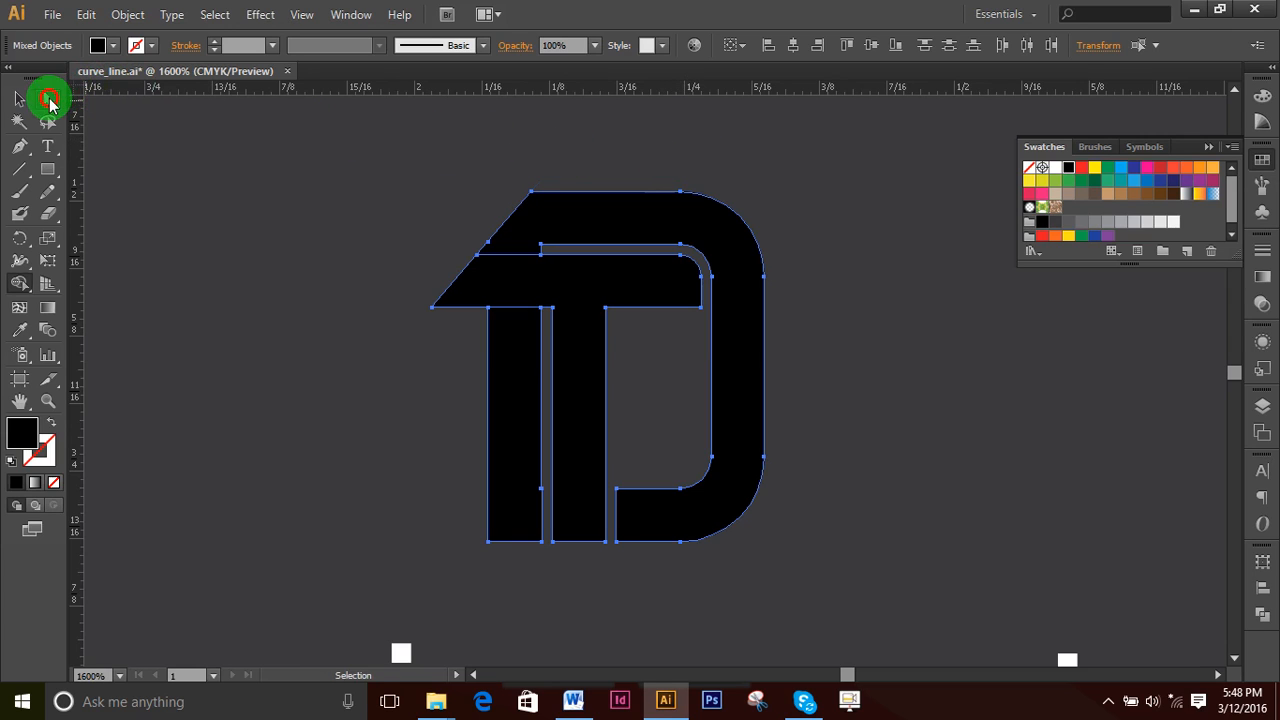
click(855, 231)
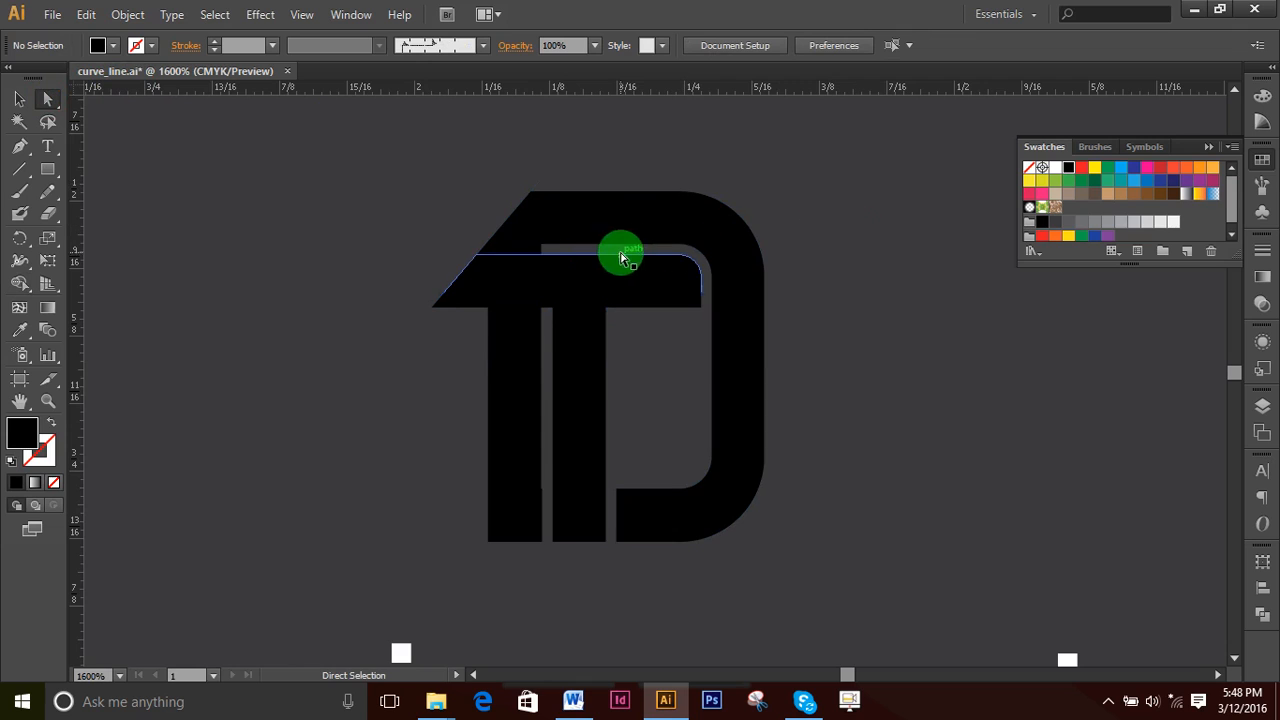
- Draw a thin rectangle aligned with the gap above the T's crossbar and stretch it outward past the D's slanted edge
click(47, 168)
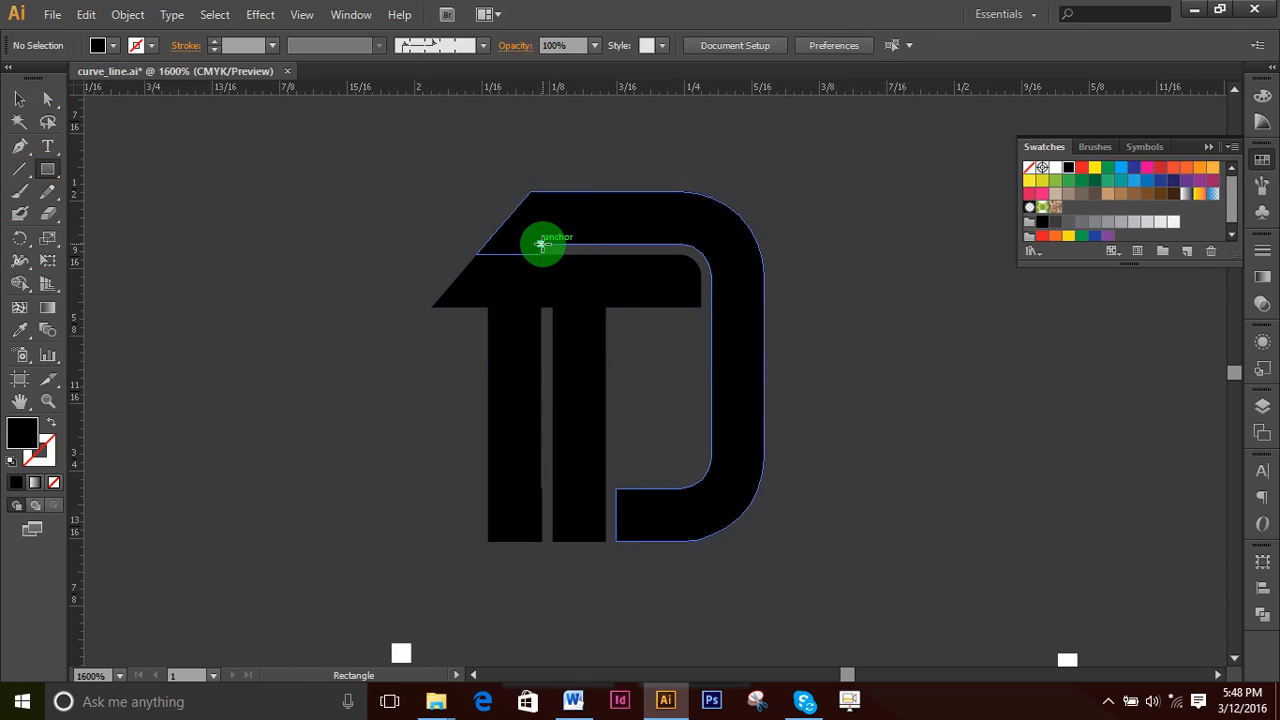
mouse_move(541, 244)
mouse_down()
mouse_move(480, 240)
mouse_move(476, 254)
mouse_up()
click(17, 97)
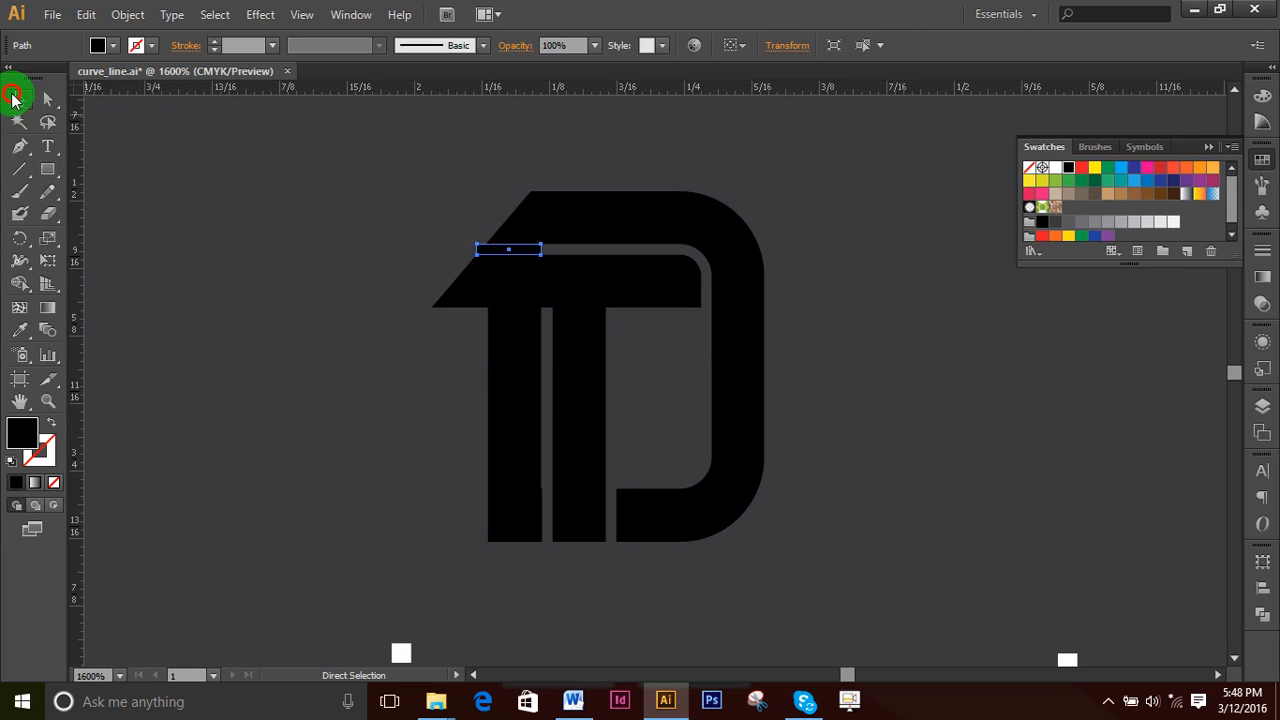
drag(477, 250, 308, 250)
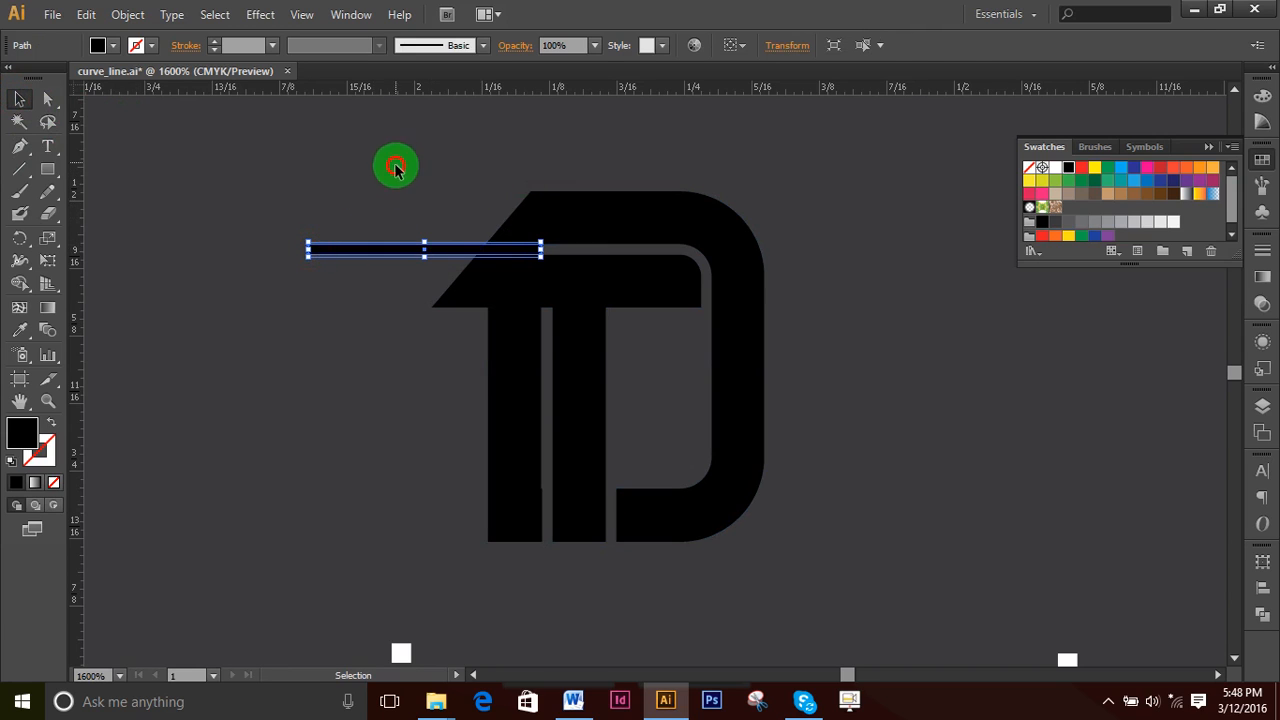
- Select the logo with the thin rectangle and cut the strip out with Shape Builder to separate the D from the T, then deselect
drag(396, 167, 658, 328)
click(20, 282)
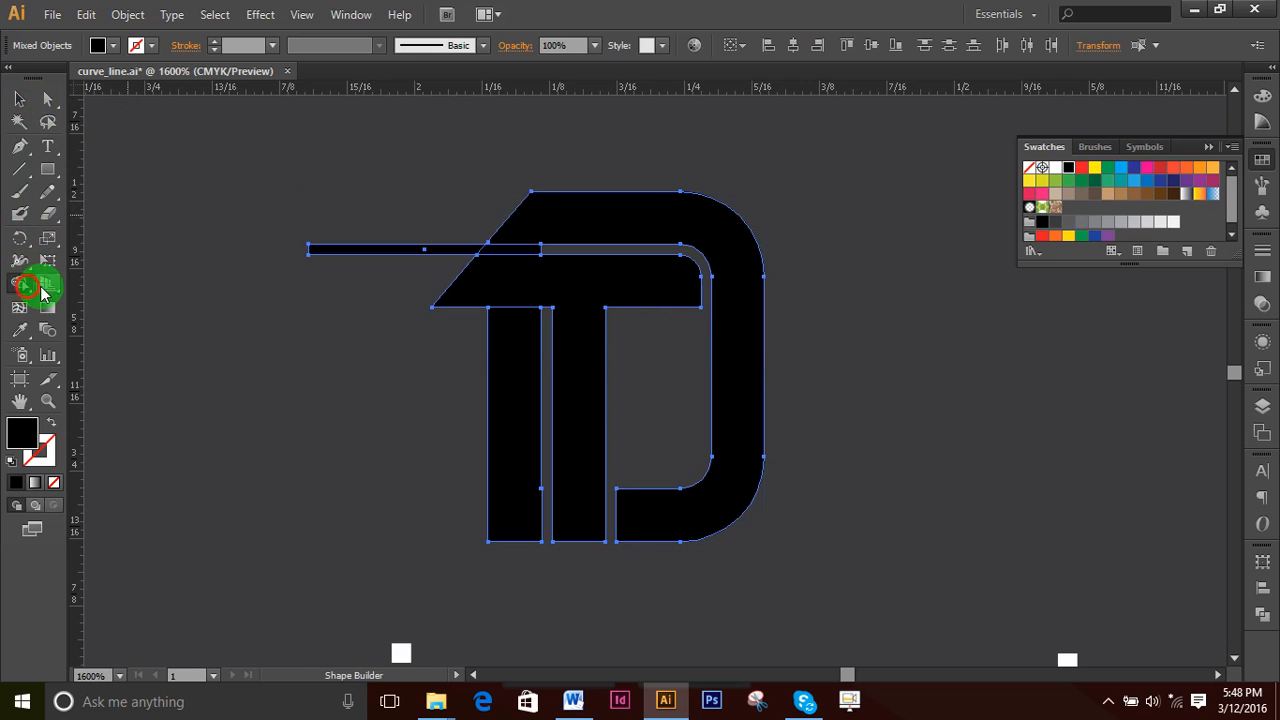
drag(435, 226, 491, 249)
click(19, 99)
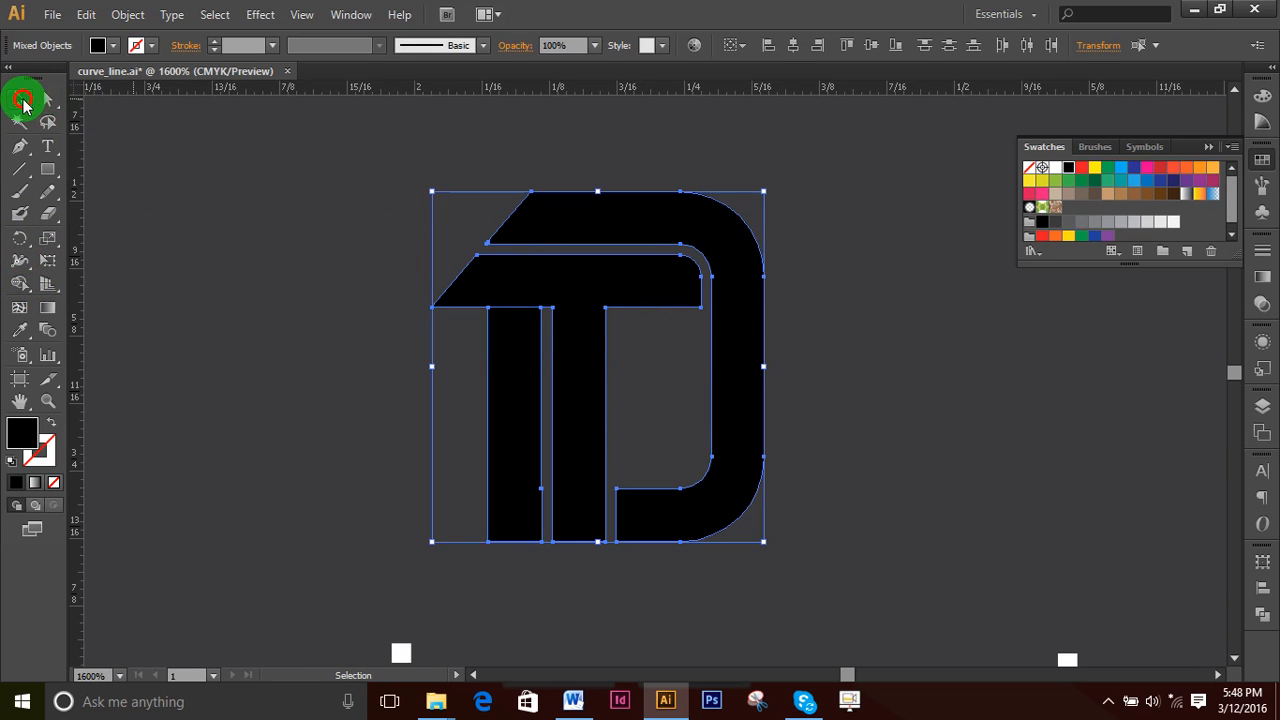
click(910, 400)
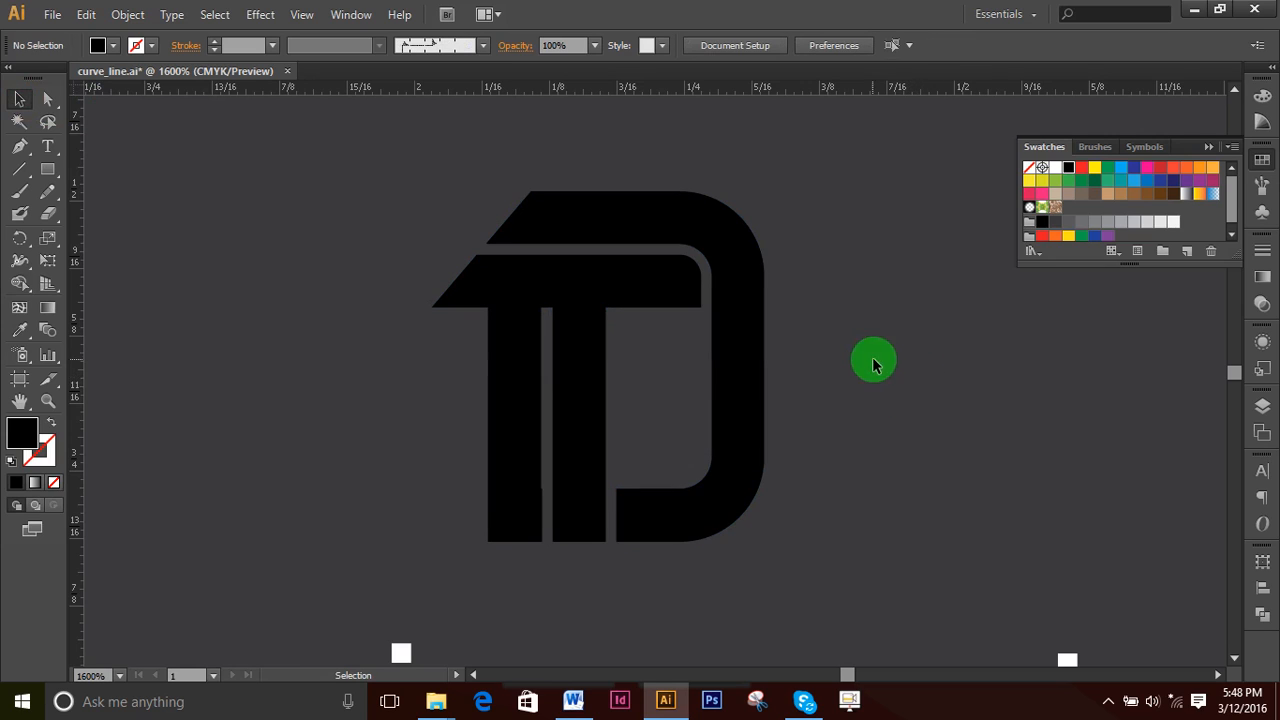
- Offset the T's path by 0.01 in with Miter joins and a miter limit of 4
click(597, 288)
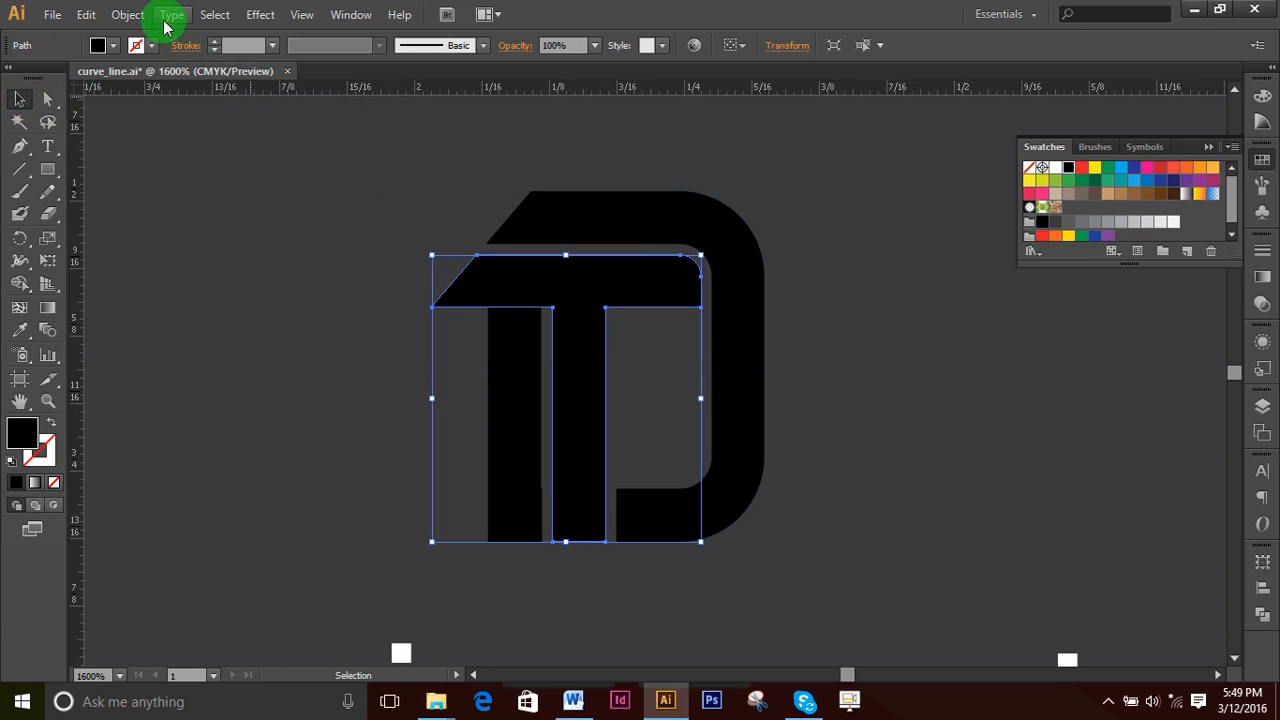
click(132, 16)
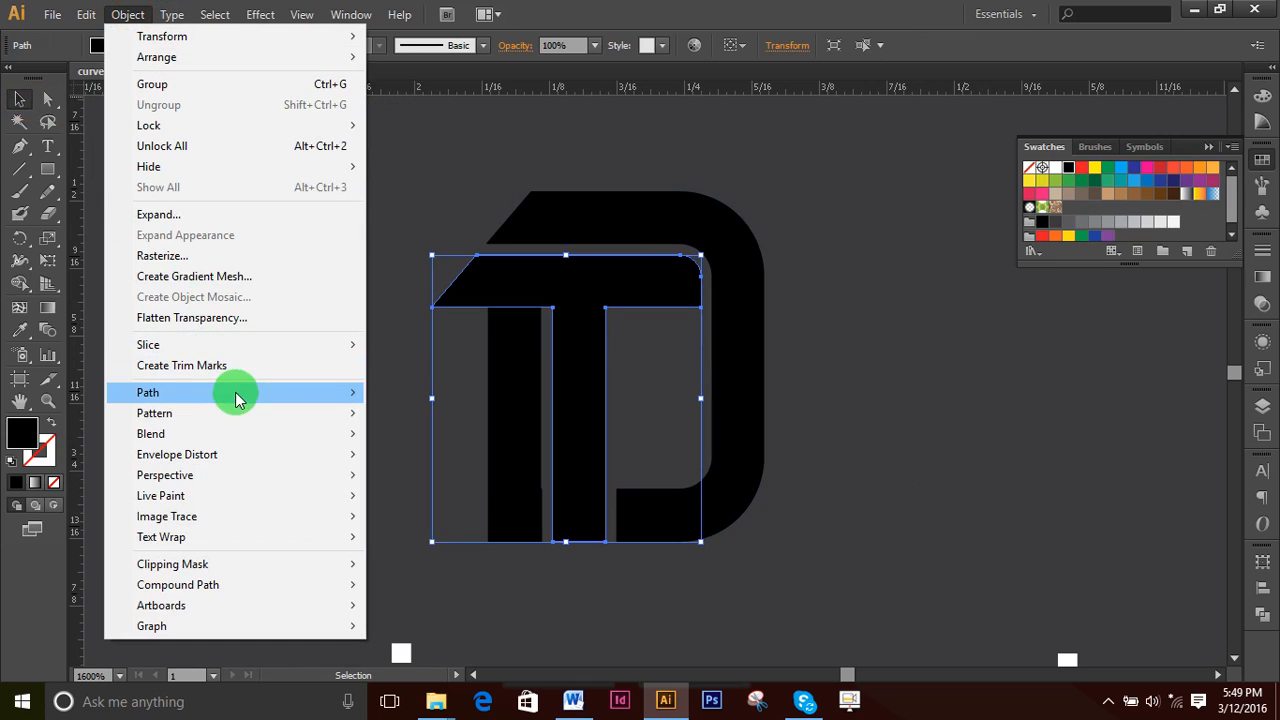
mouse_move(234, 393)
click(443, 460)
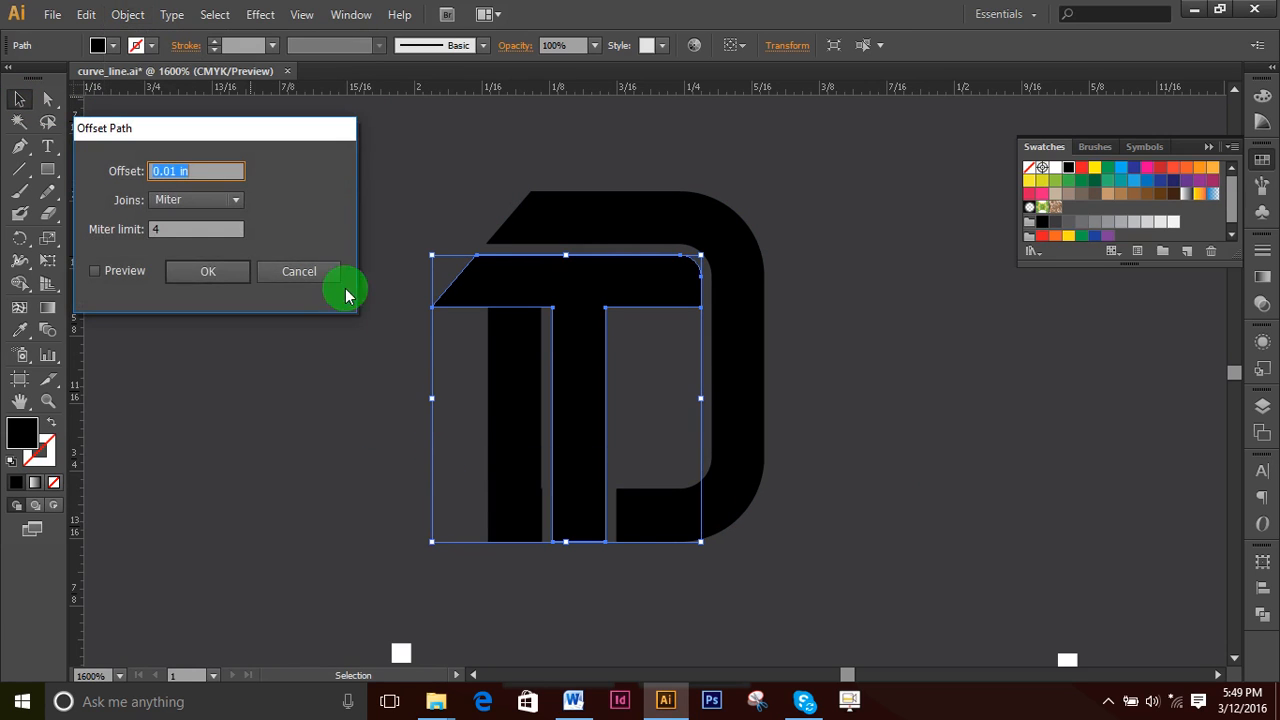
click(97, 271)
click(210, 279)
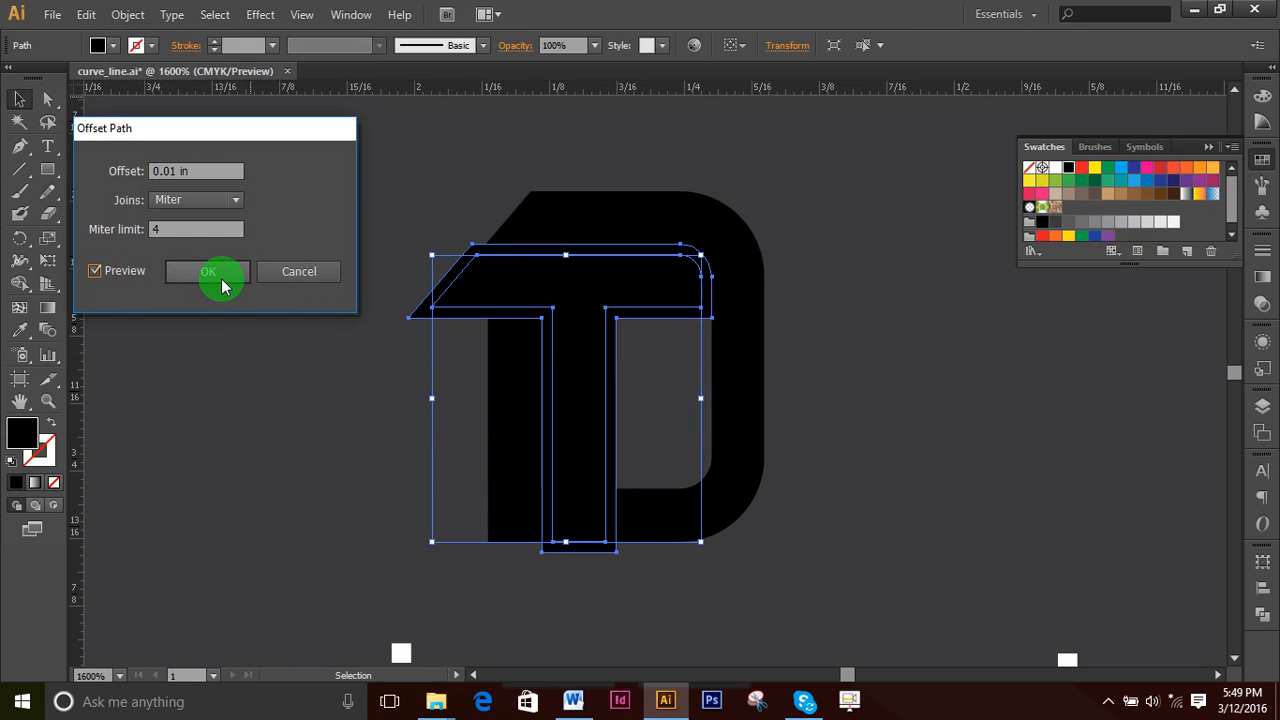
- Select the left stem, the D and the T's offset shape, subtract the offset with Shape Builder, and deselect
shift+click(508, 393)
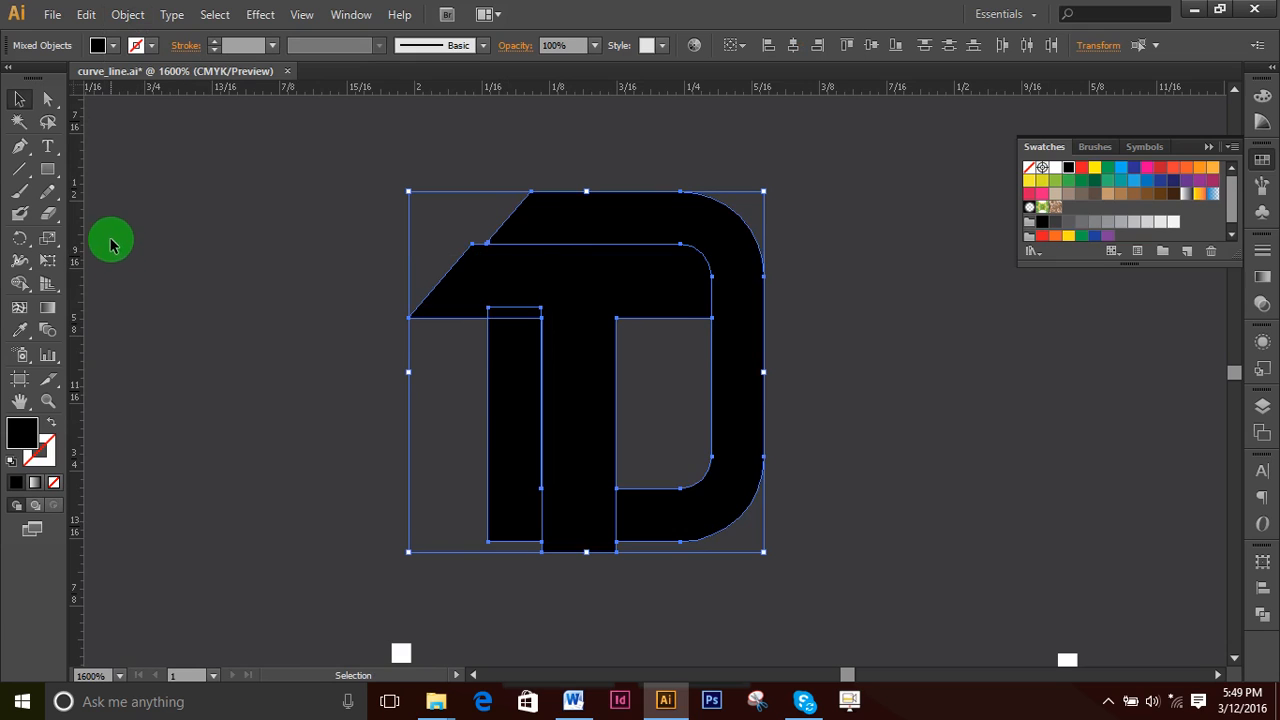
click(19, 283)
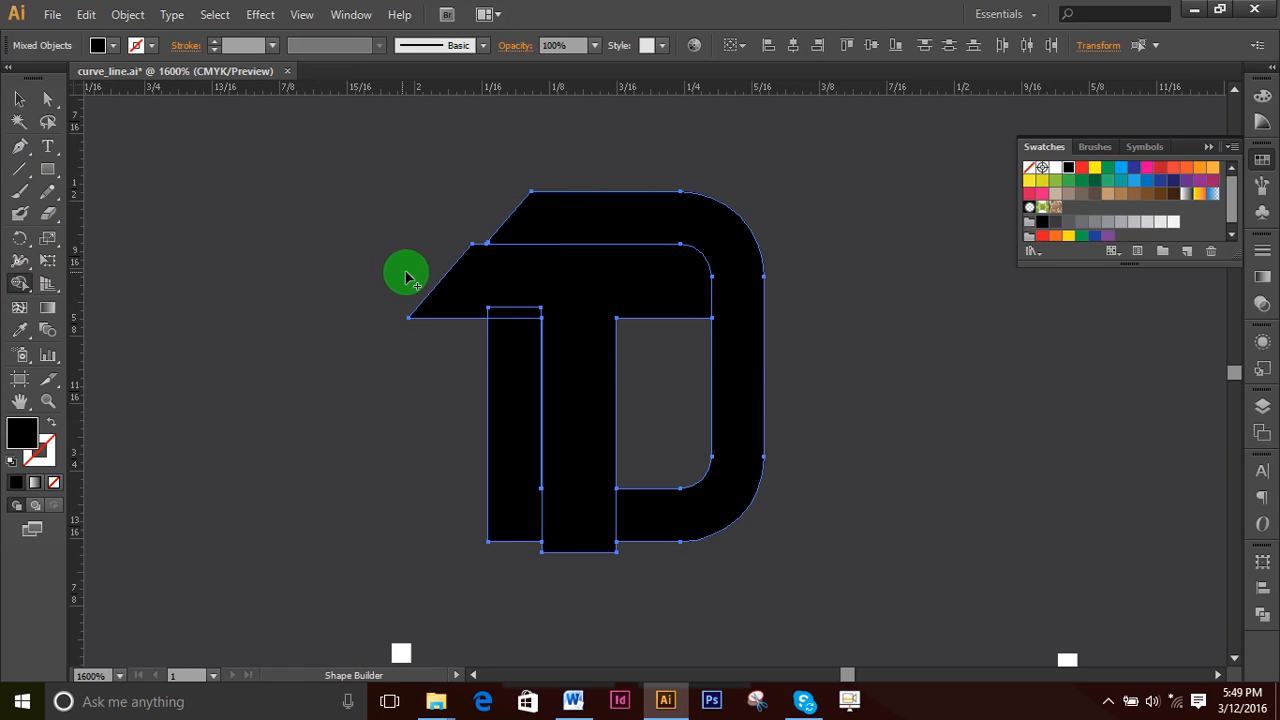
drag(376, 238, 534, 309)
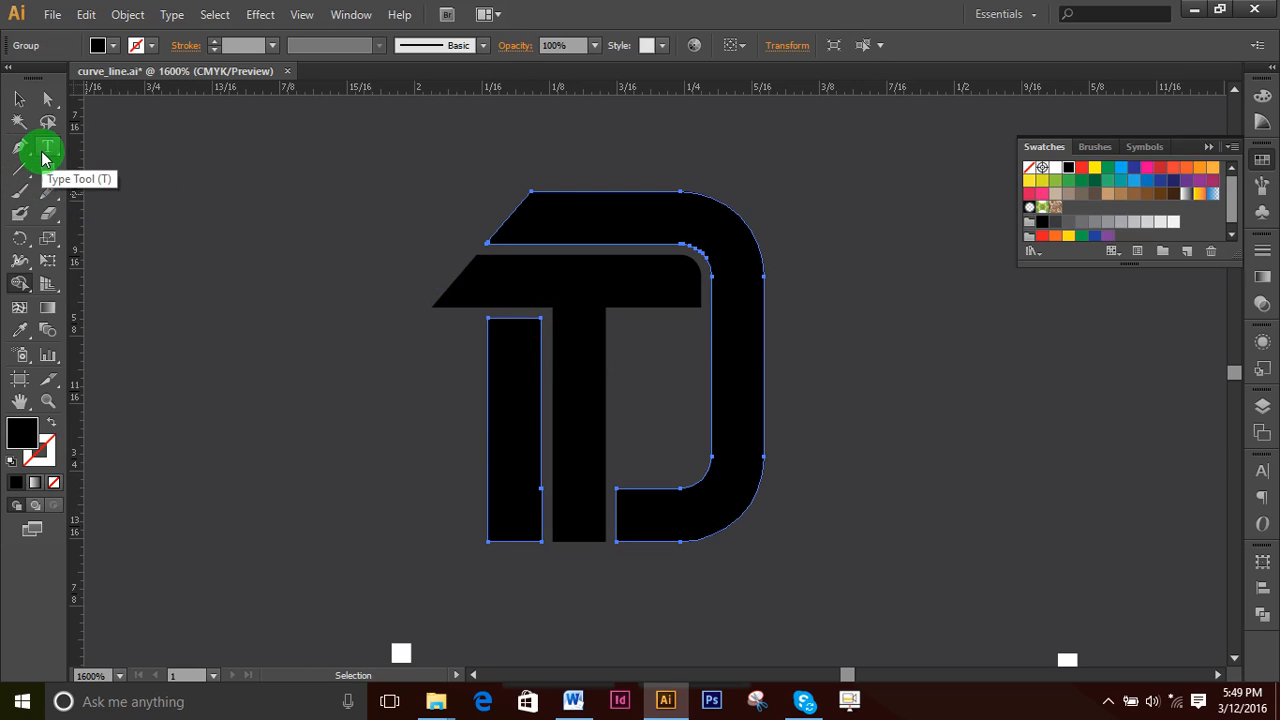
click(20, 100)
click(918, 388)
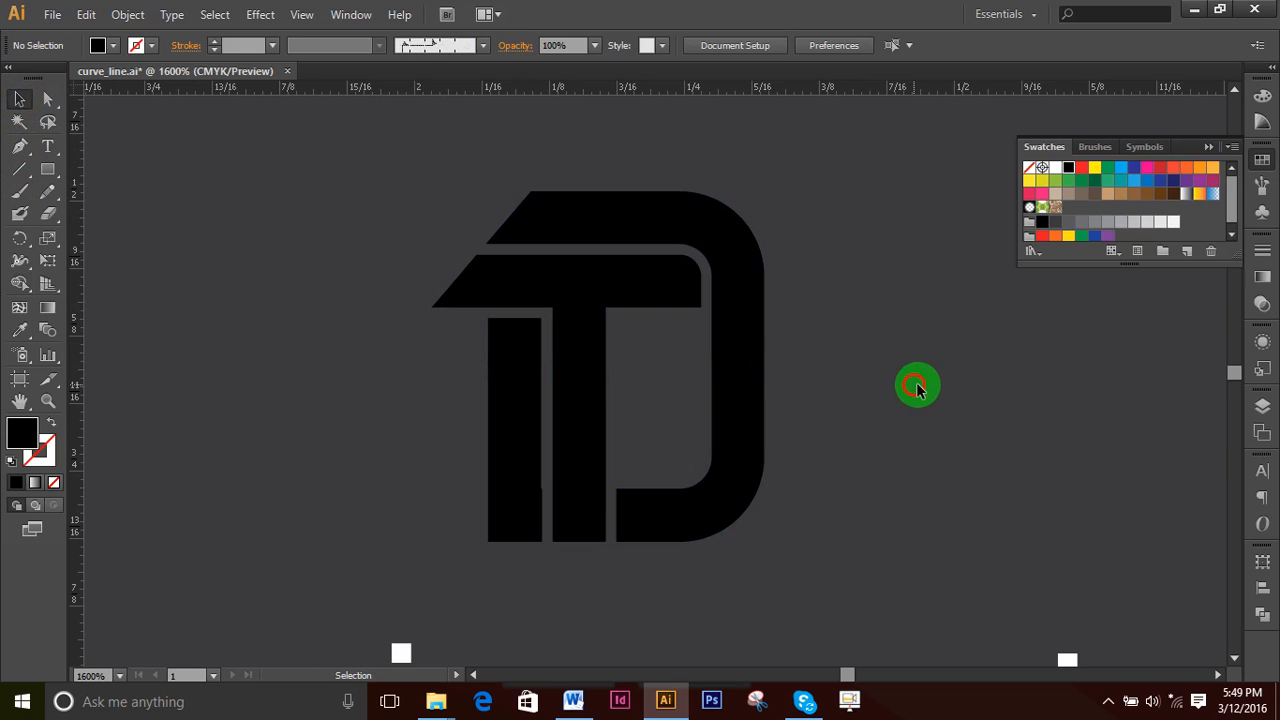
scroll(930, 405, down, 1)
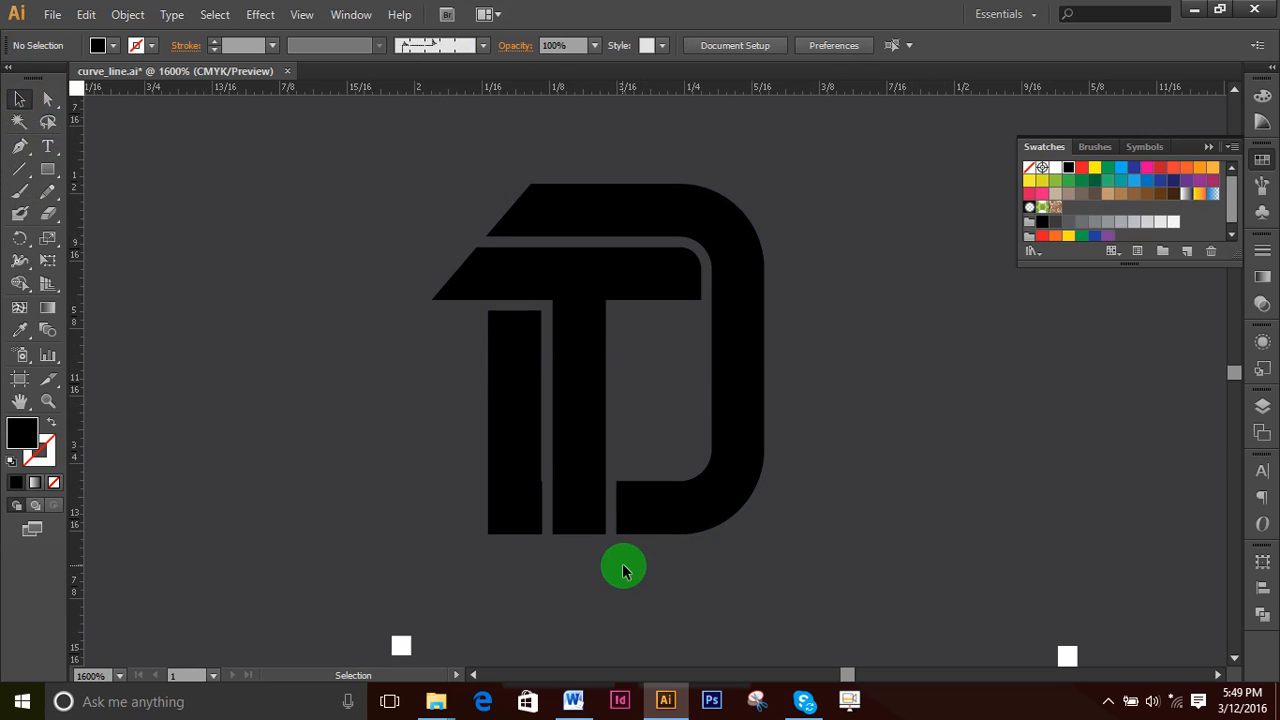
ctrl+click(605, 514)
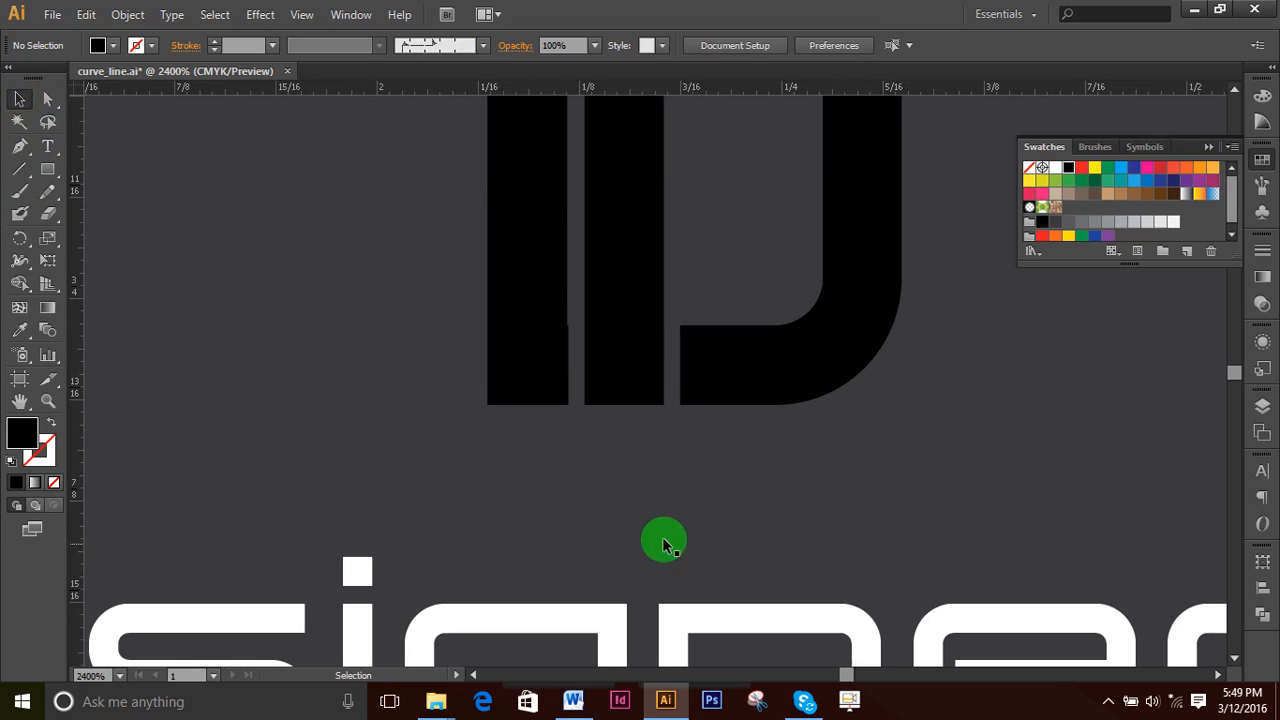
scroll(663, 537, up, 5)
drag(993, 346, 1001, 500)
drag(989, 446, 1004, 436)
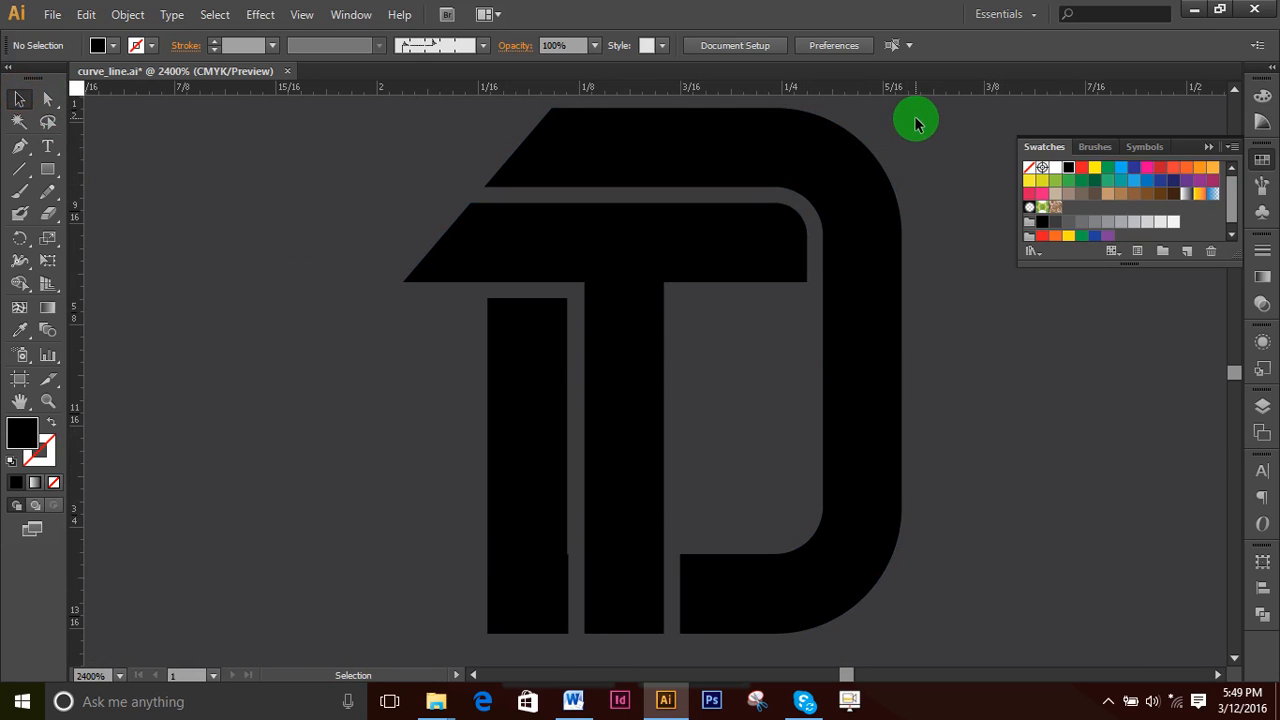
key(ctrl+minus)
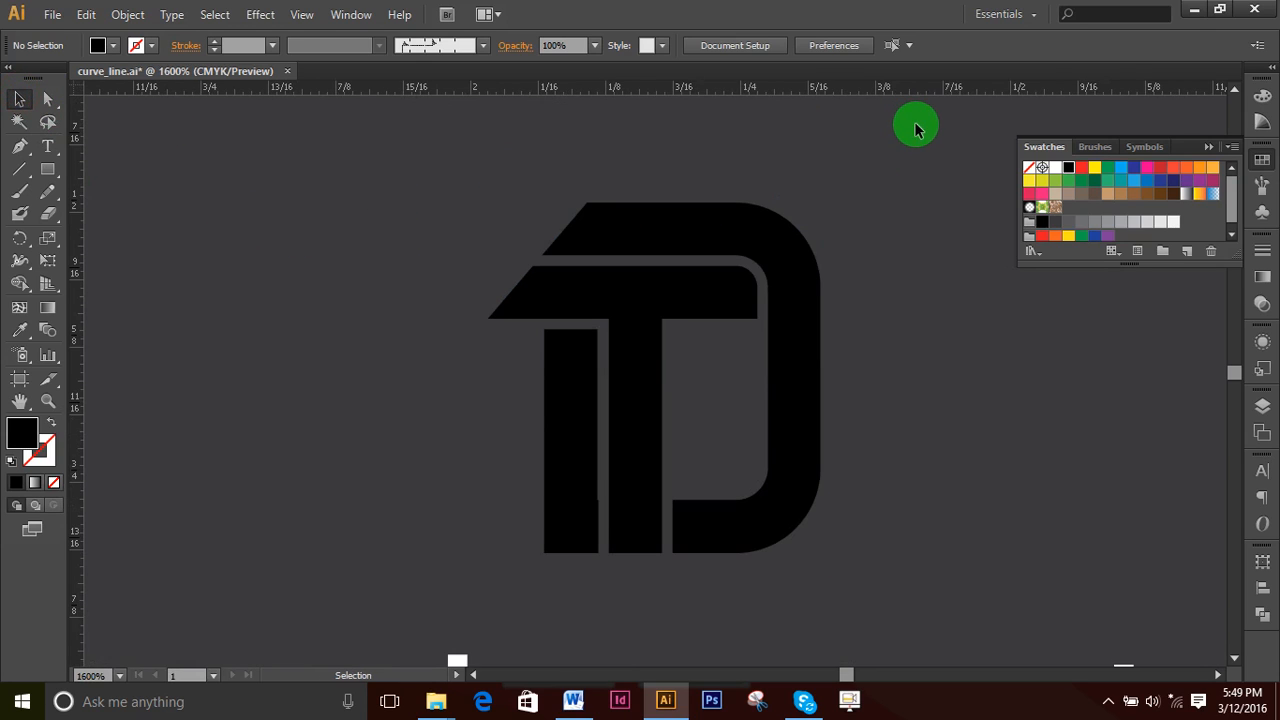
- Select the right-side anchors of the D and the T's crossbar and widen both shapes rightward by one nudge, then deselect
drag(900, 150, 712, 583)
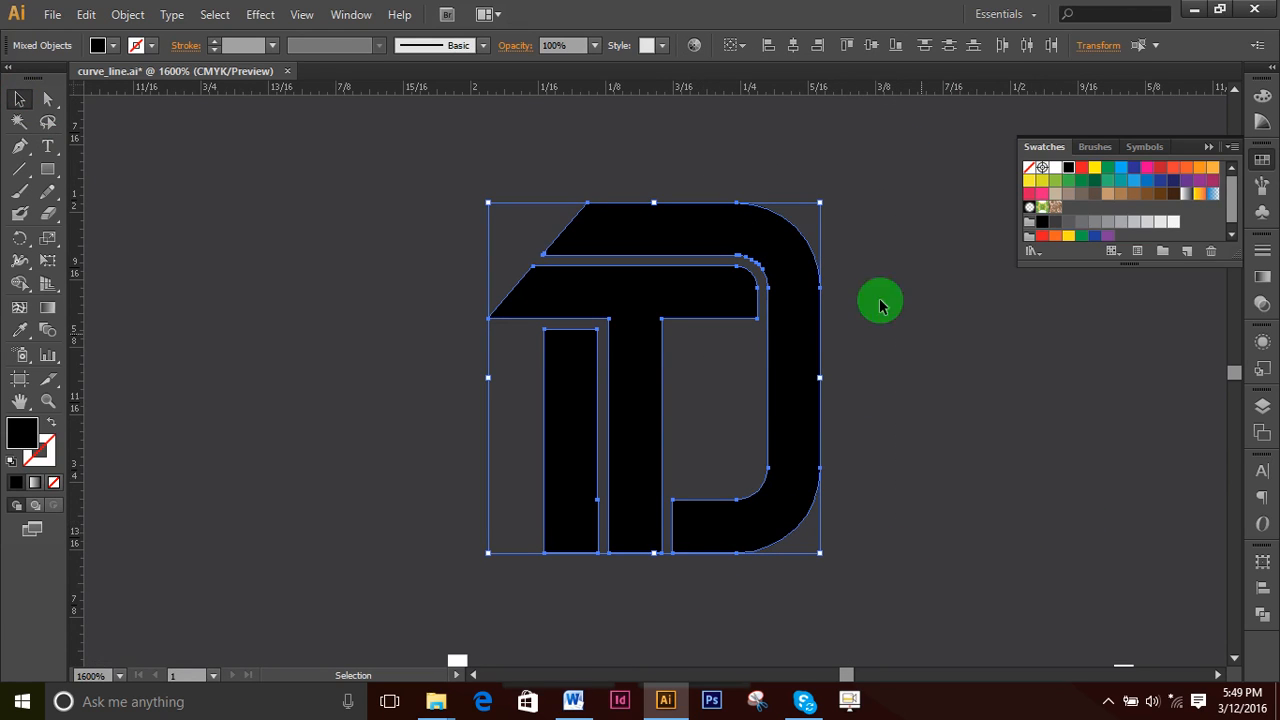
click(47, 99)
click(871, 197)
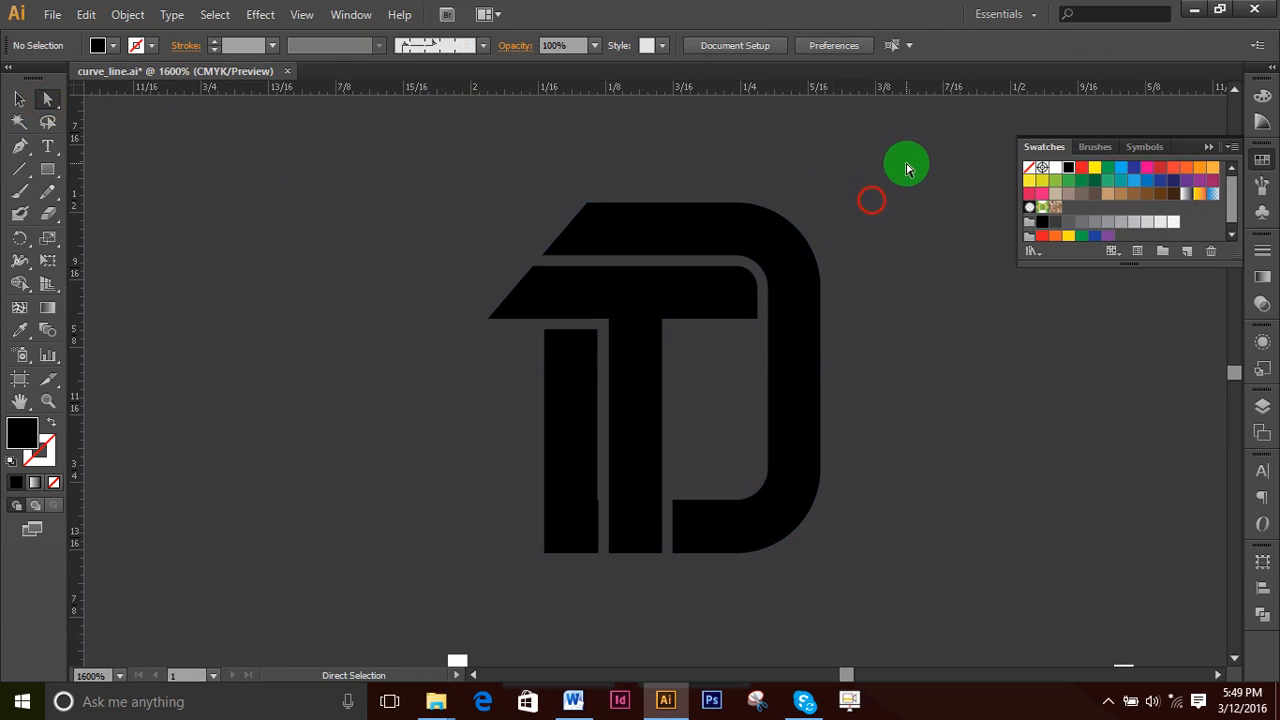
drag(906, 158, 700, 603)
key(Right)
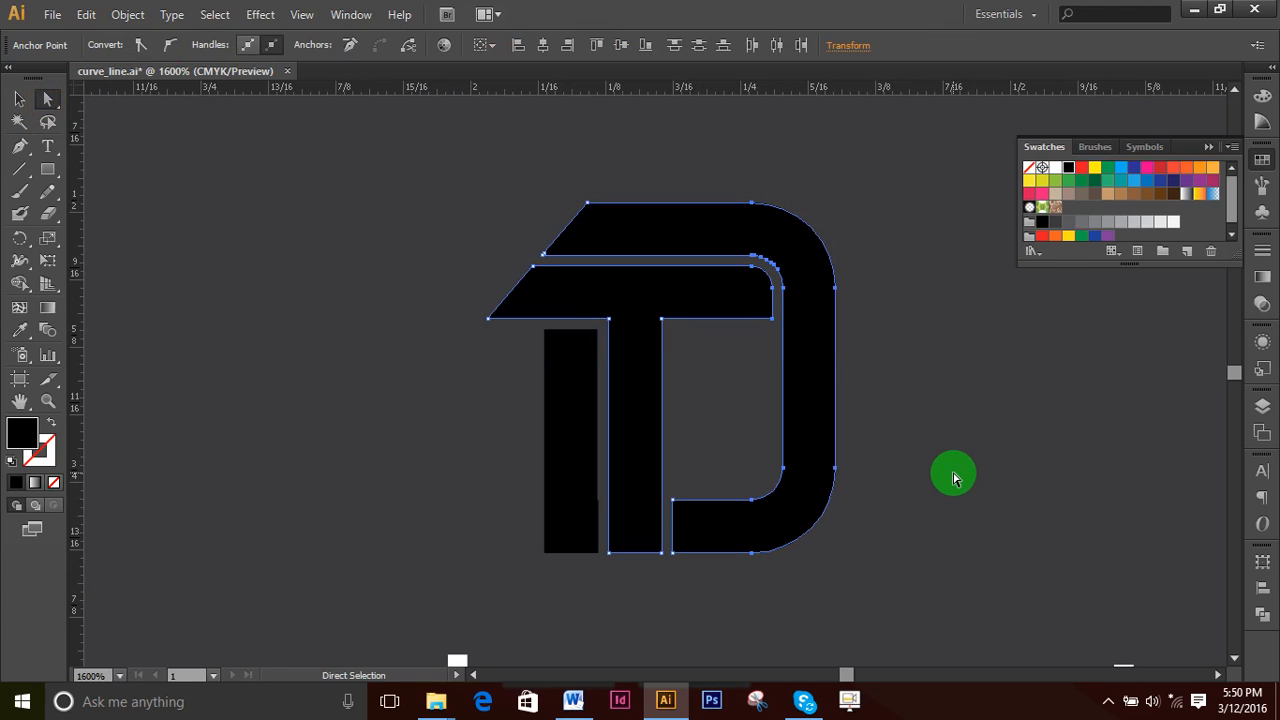
key(Right)
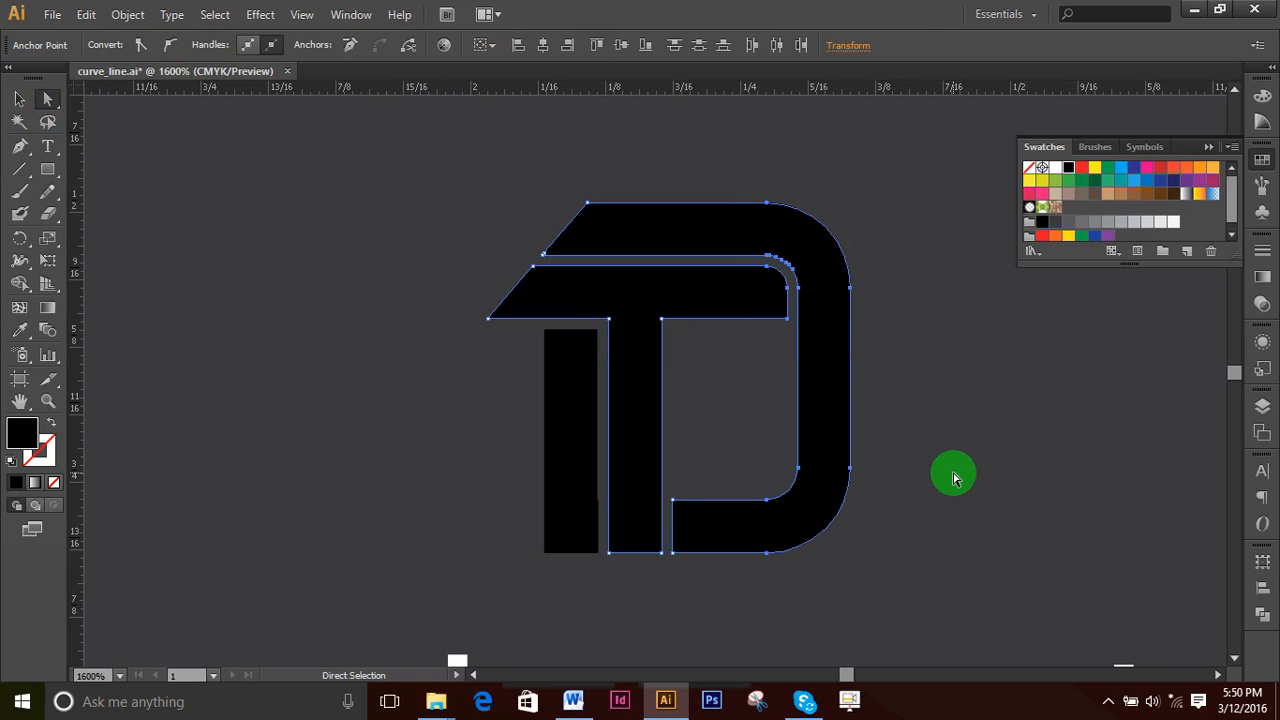
key(Left)
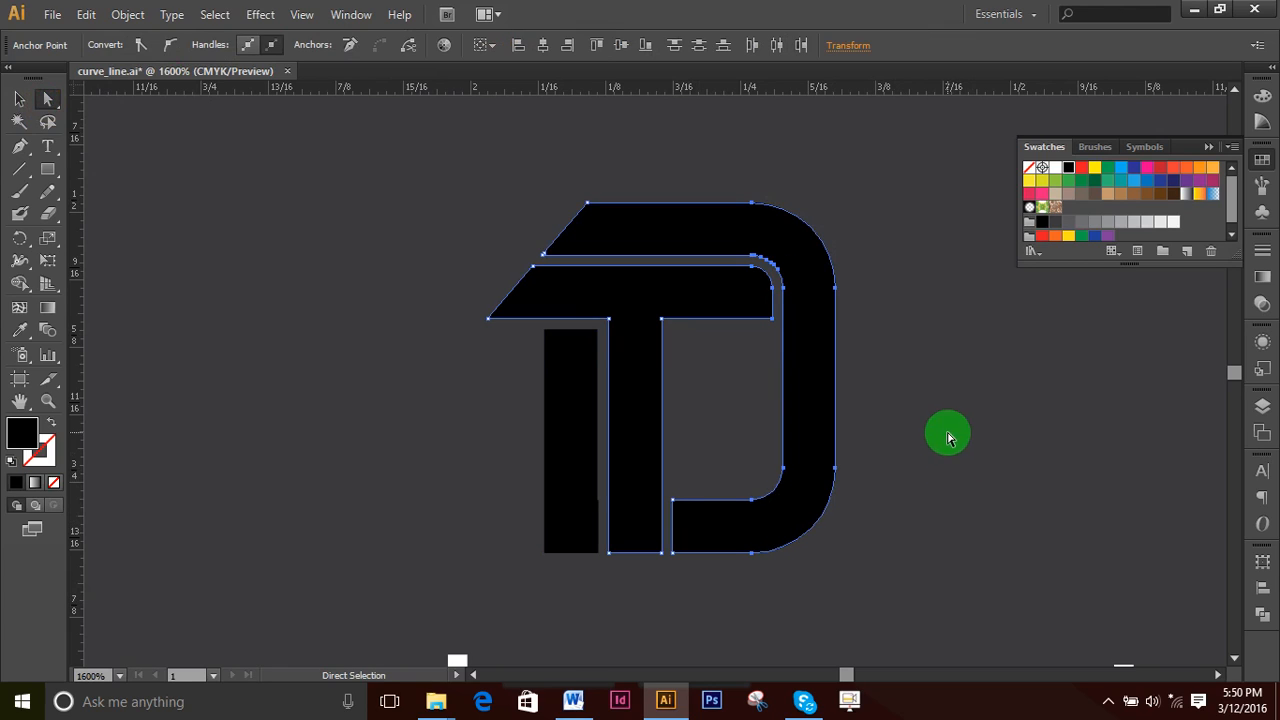
click(948, 436)
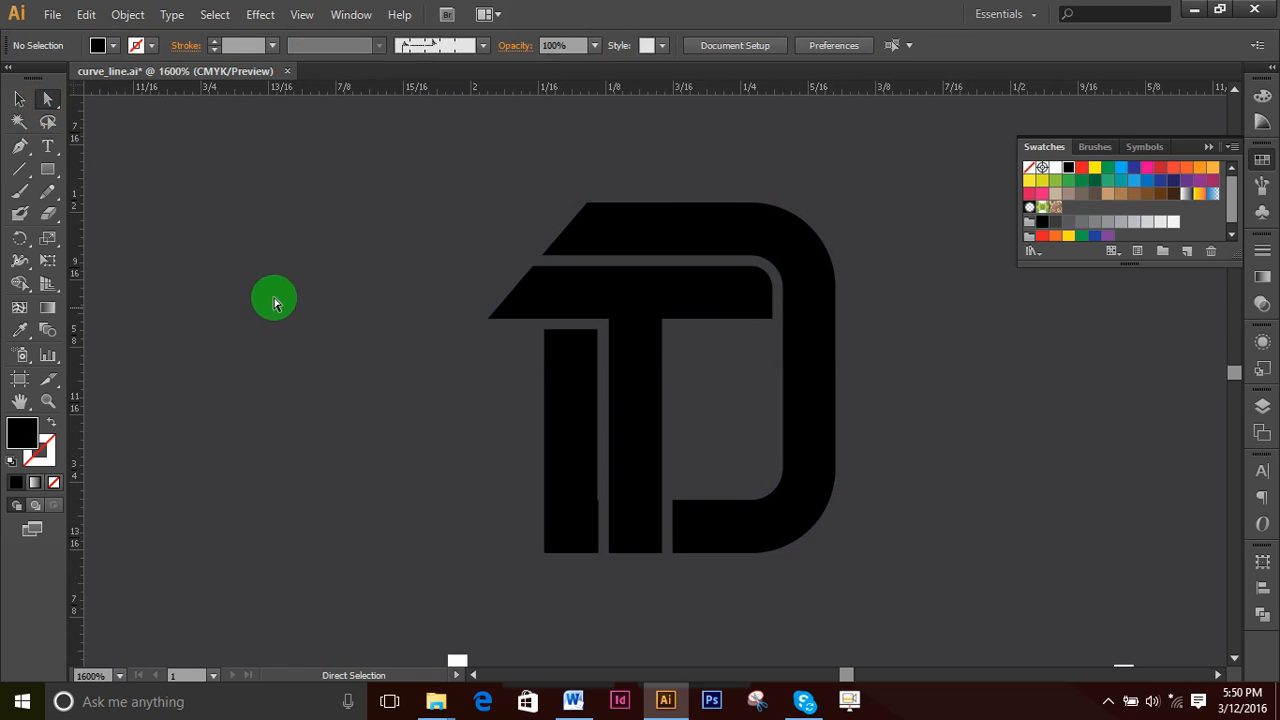
- Draw vertical lines above the left stem's outer edge and the T stem's left edge, plus a diagonal about 0.16 in long at 54°
click(20, 168)
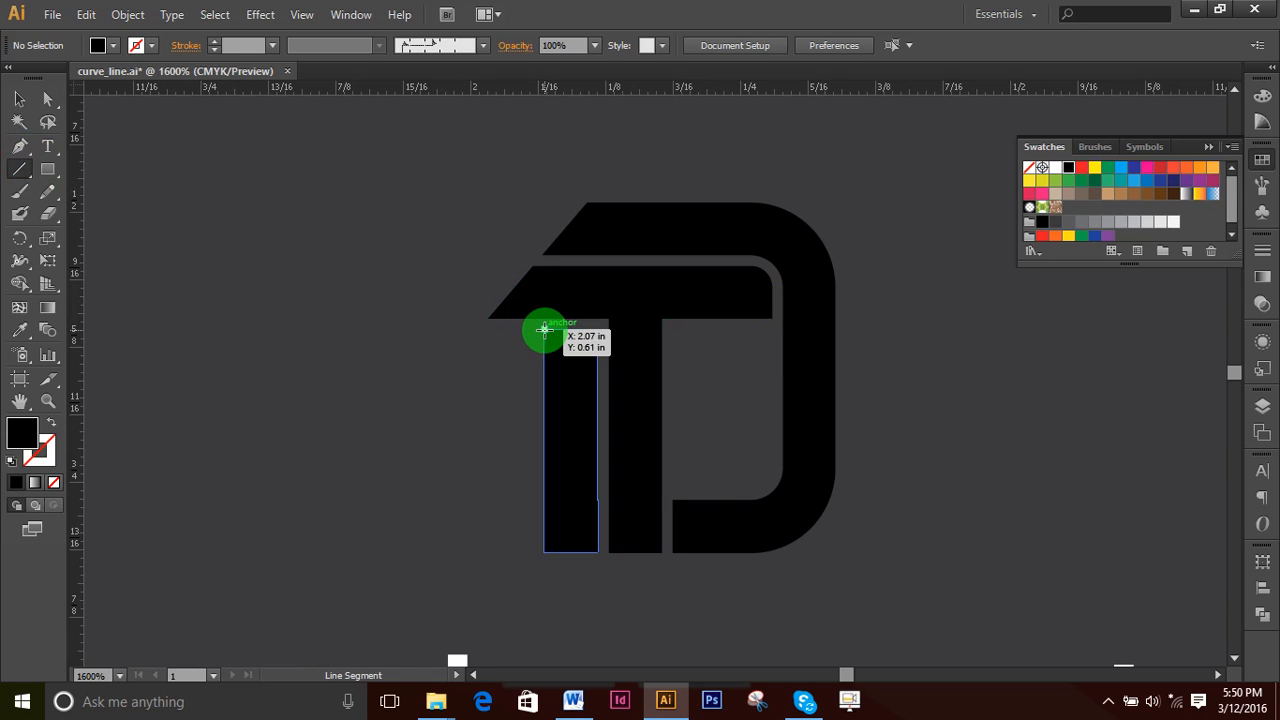
mouse_move(543, 329)
mouse_down()
mouse_move(646, 237)
mouse_move(632, 200)
mouse_move(600, 197)
mouse_move(531, 240)
mouse_move(543, 138)
mouse_move(543, 394)
mouse_move(543, 131)
mouse_up()
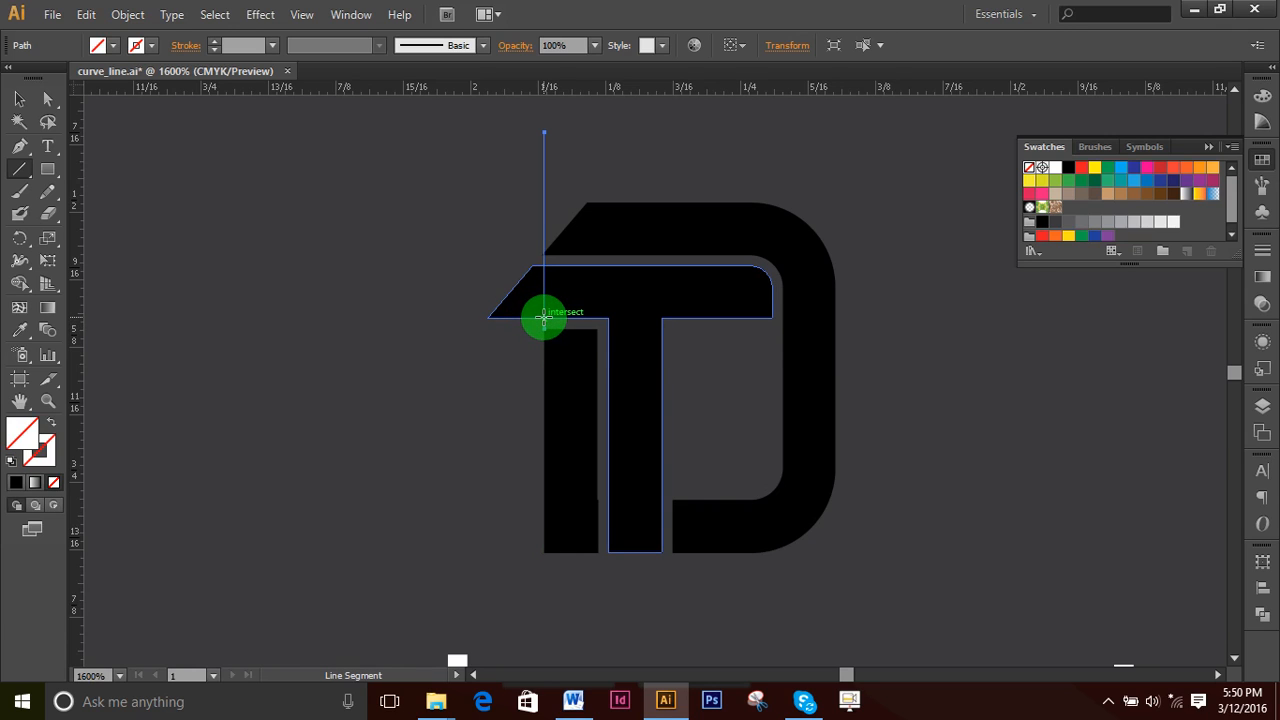
drag(543, 318, 647, 178)
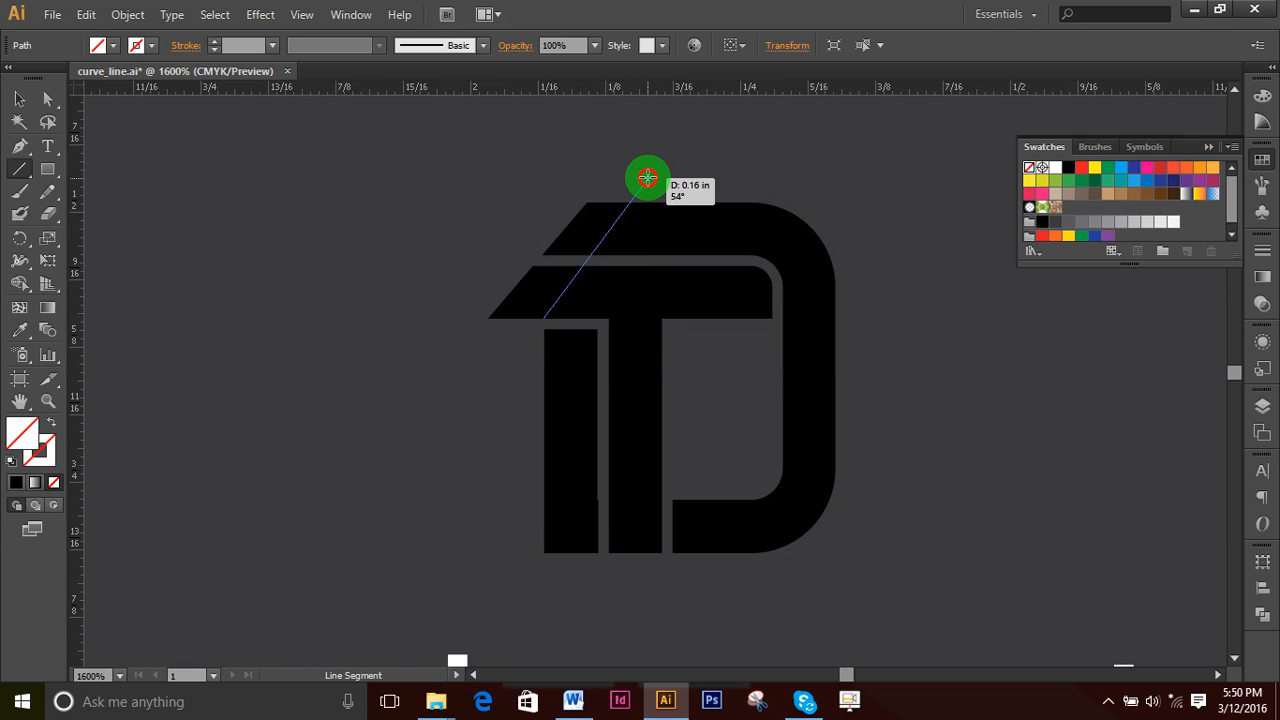
drag(647, 178, 645, 172)
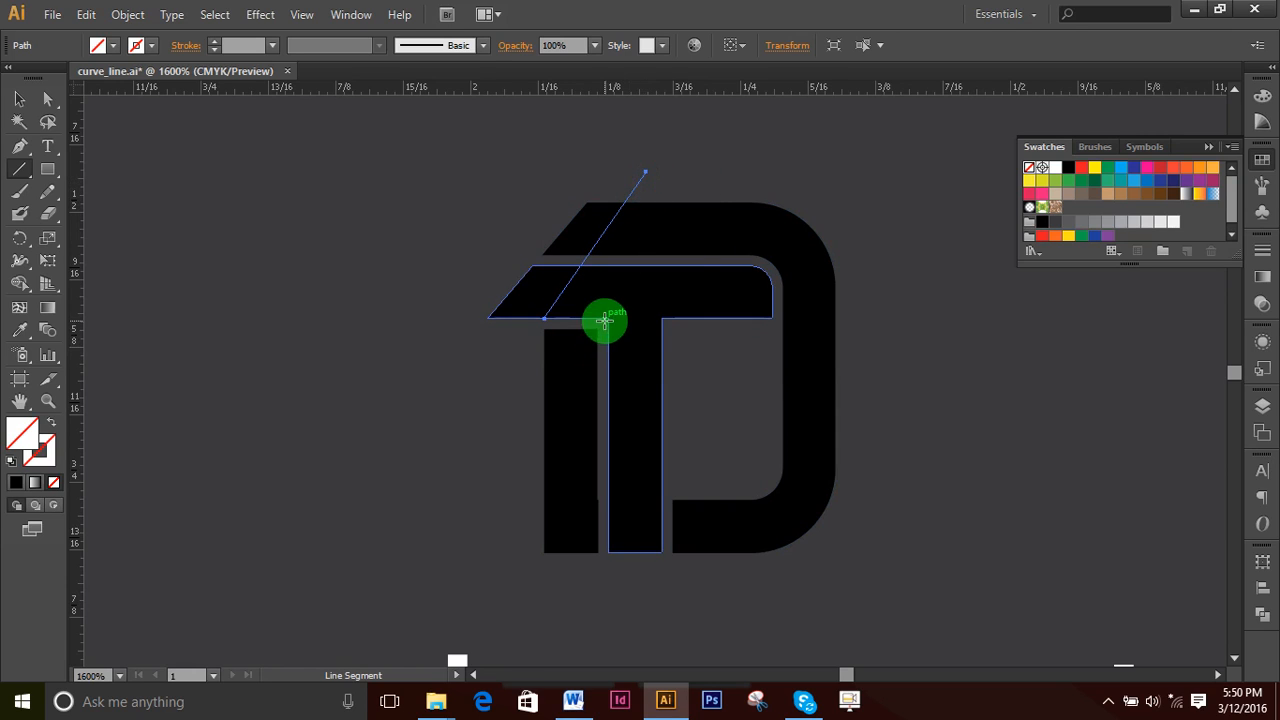
drag(608, 318, 628, 132)
- Delete the diagonal line crossing the T and the D
click(47, 98)
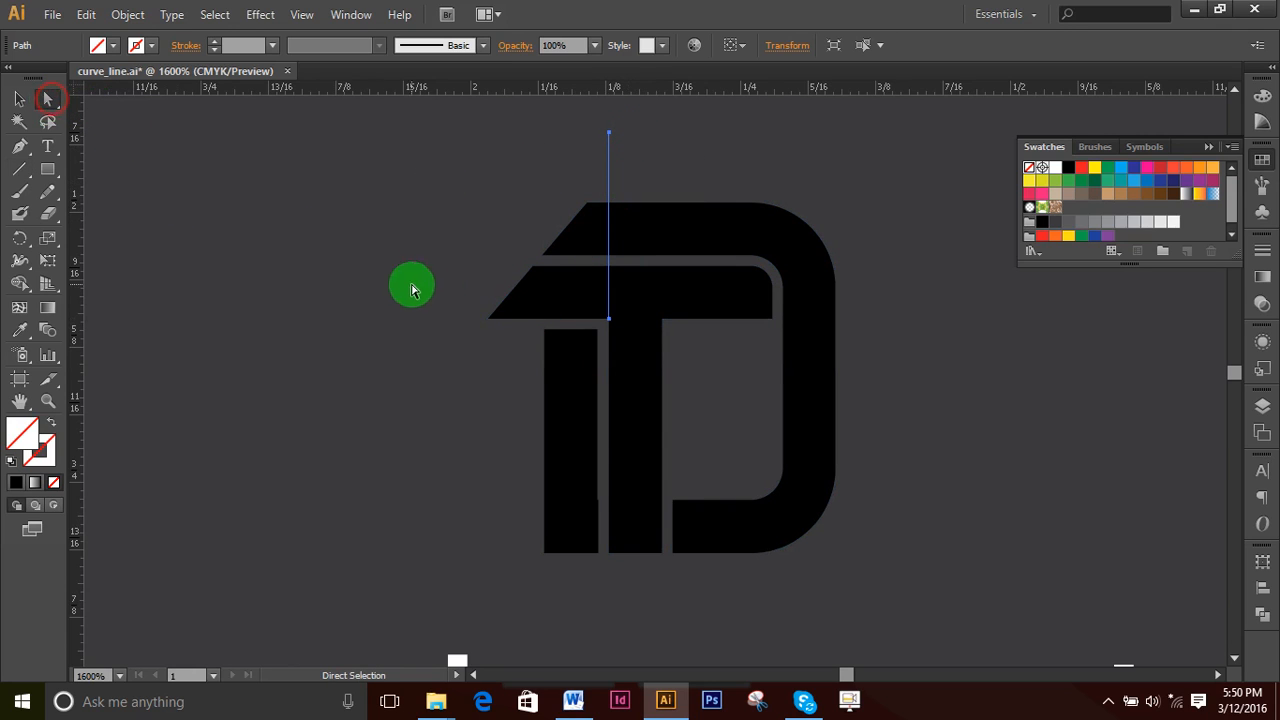
click(563, 298)
click(563, 298)
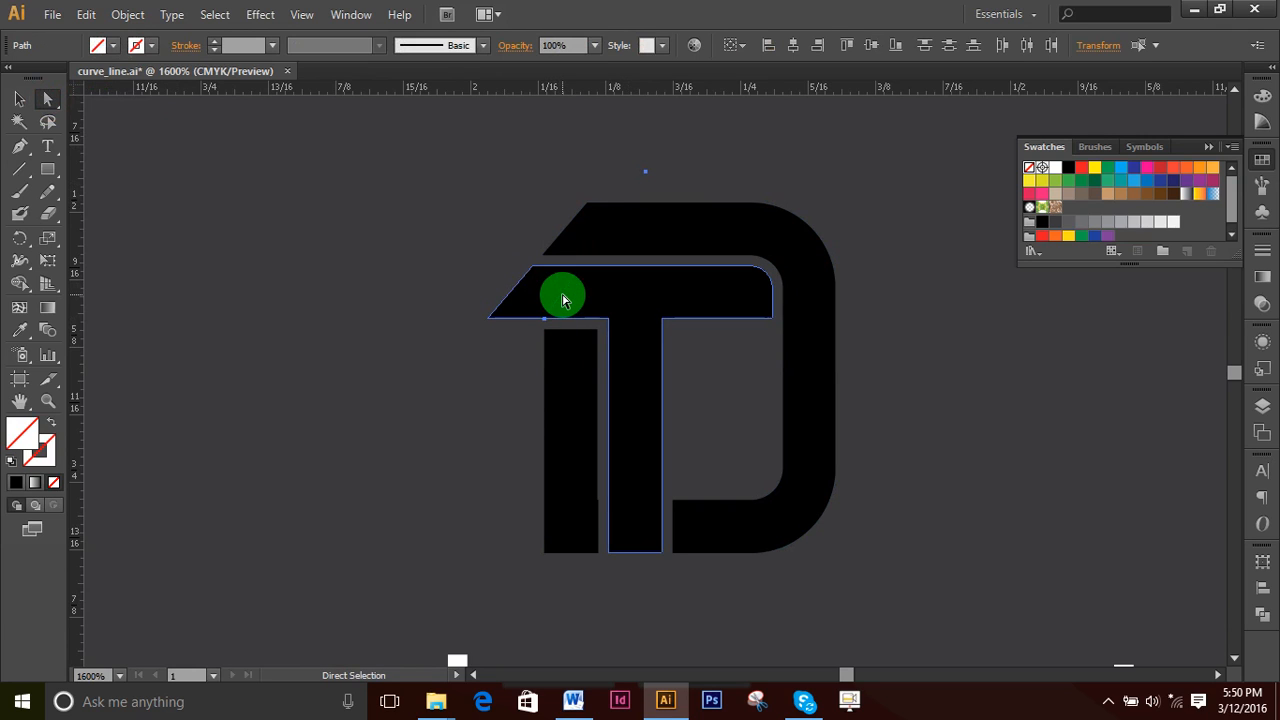
key(Delete)
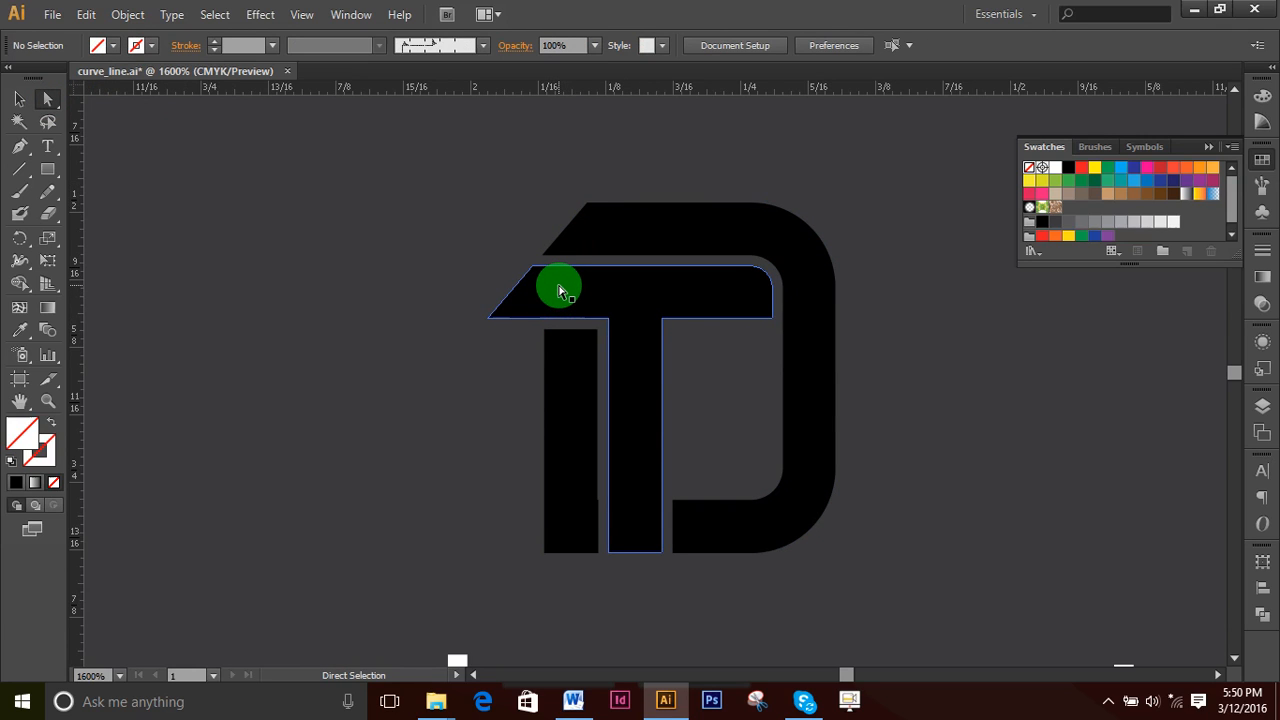
- Draw a diagonal line, about 0.12 in at 61°, from the first vertical at the crossbar's lower edge to the second at the D's top edge
click(19, 169)
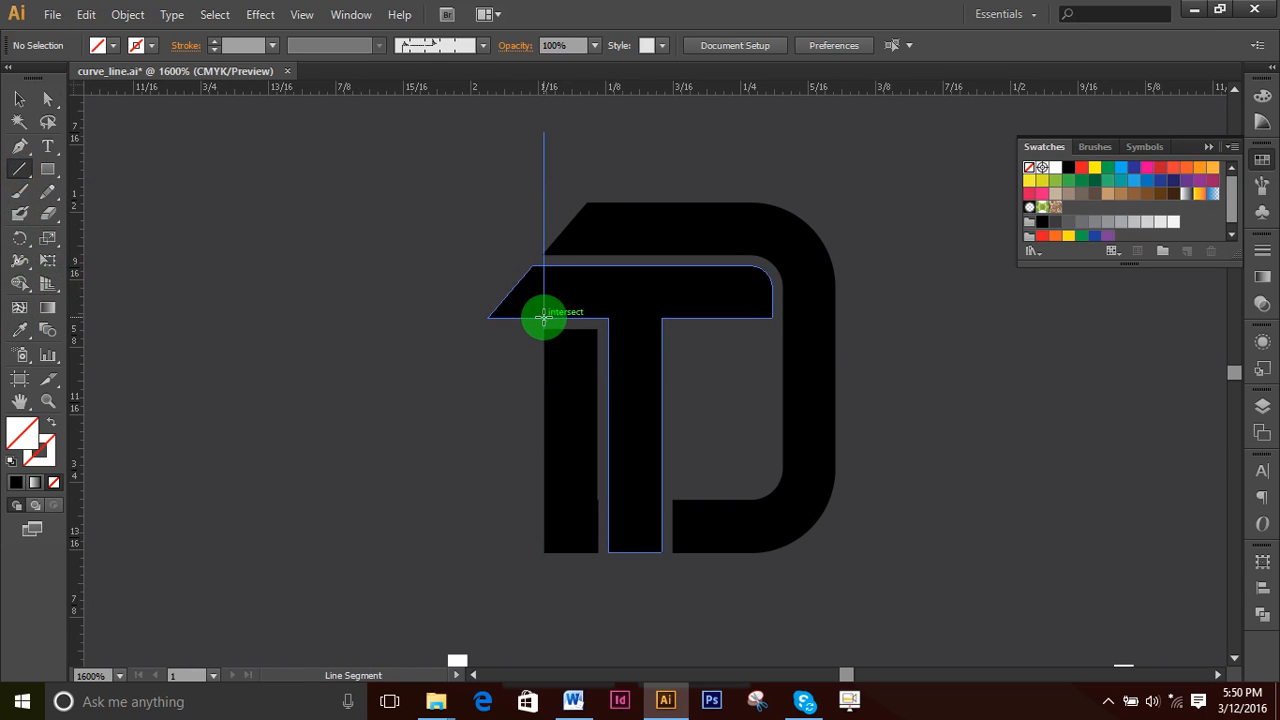
mouse_move(544, 318)
mouse_down()
mouse_move(620, 209)
mouse_move(611, 201)
mouse_up()
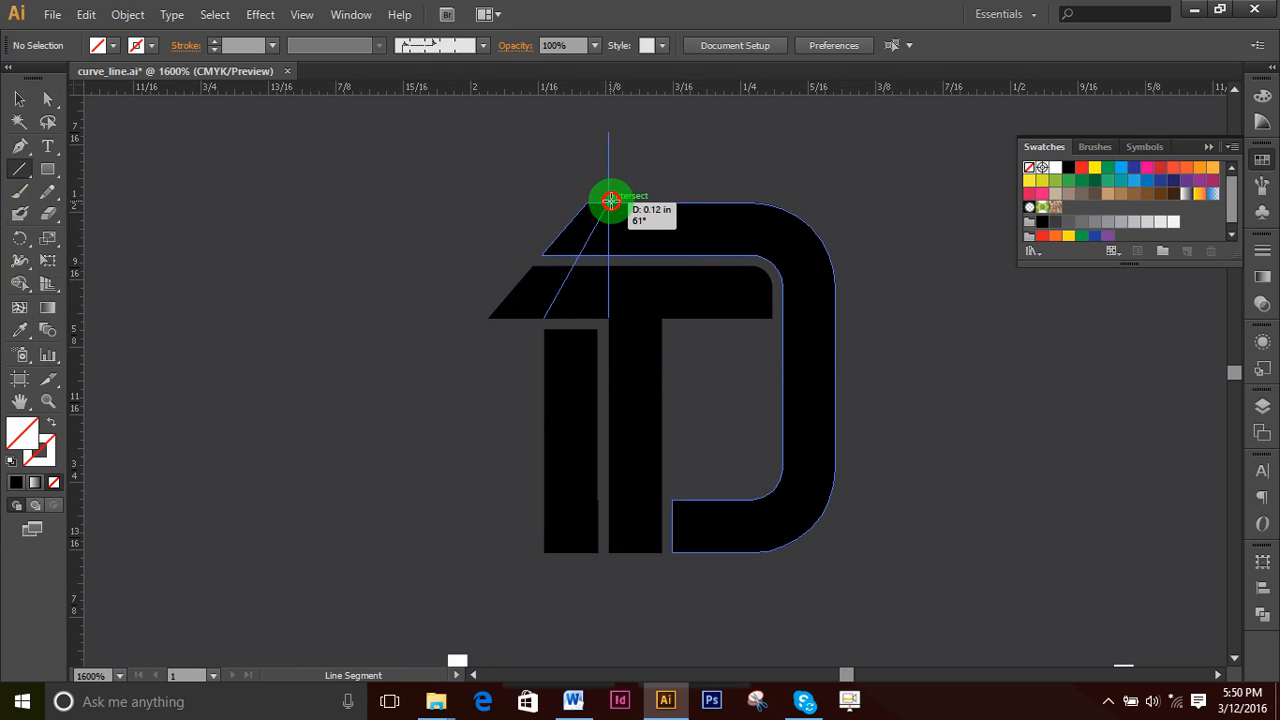
drag(611, 201, 609, 200)
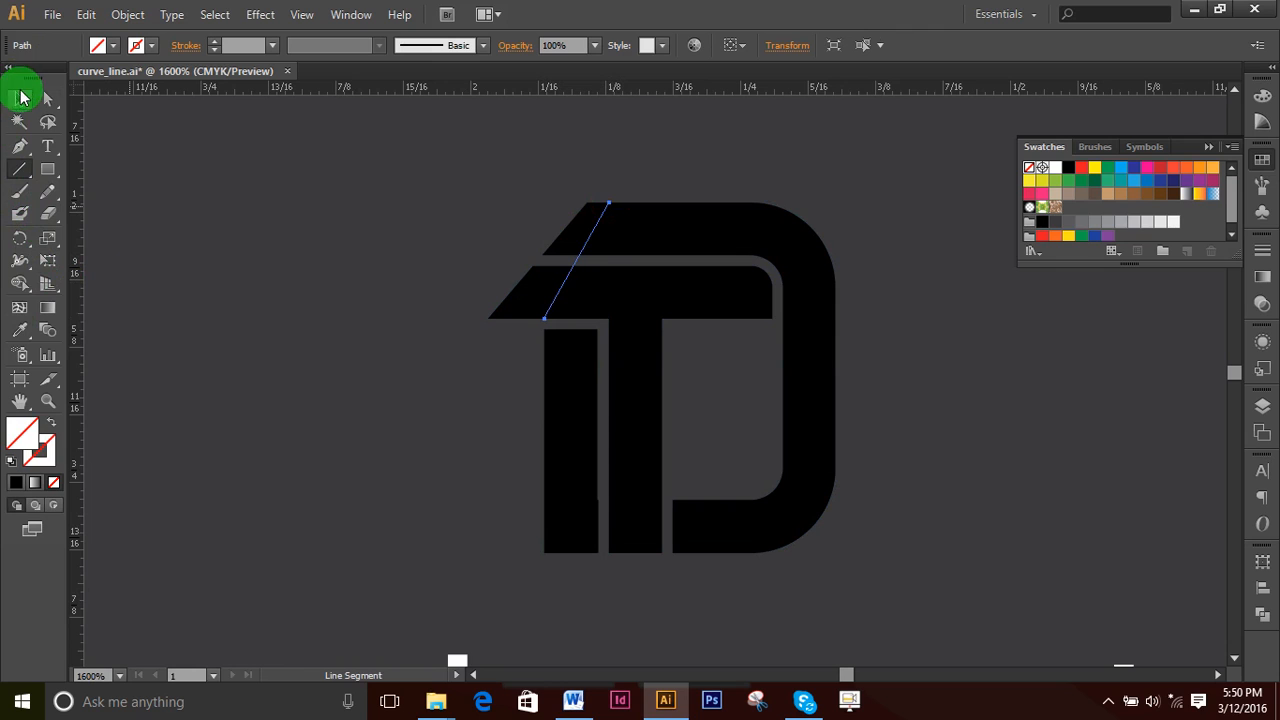
- Select the whole logo with its guide lines and use Shape Builder to remove the lines above it and the corners outside the diagonal
click(18, 97)
drag(328, 144, 846, 389)
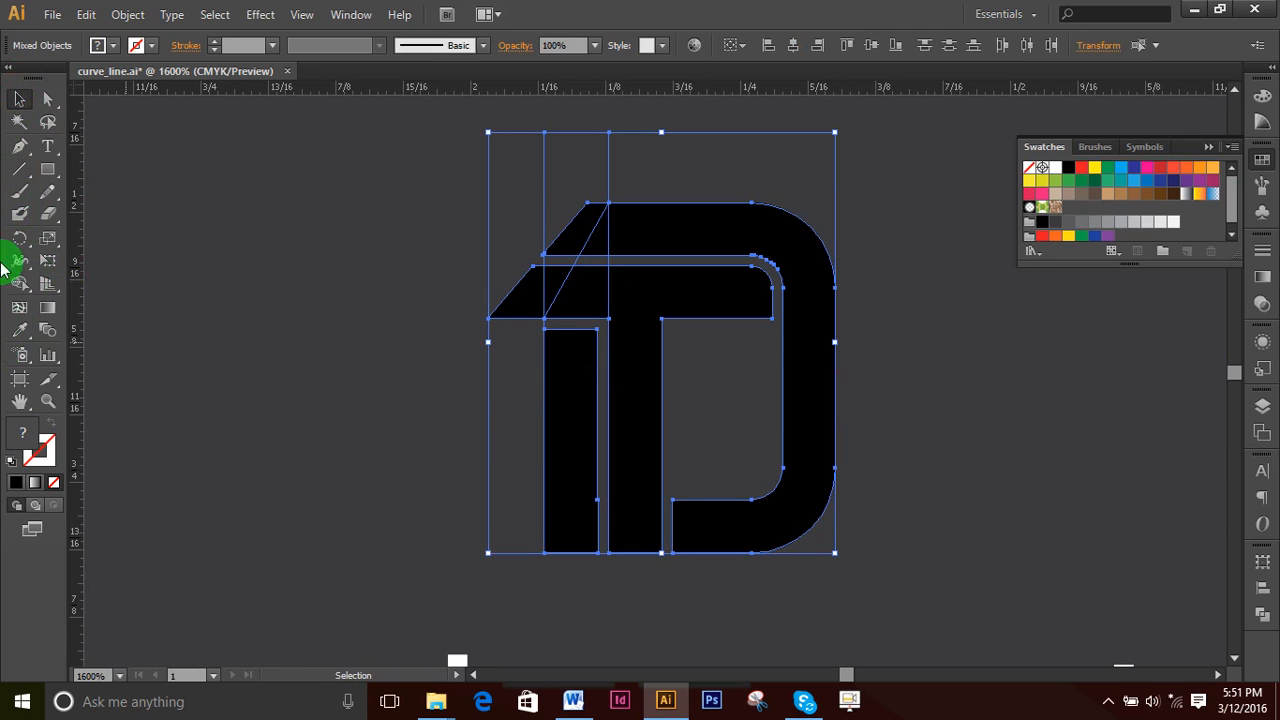
click(19, 283)
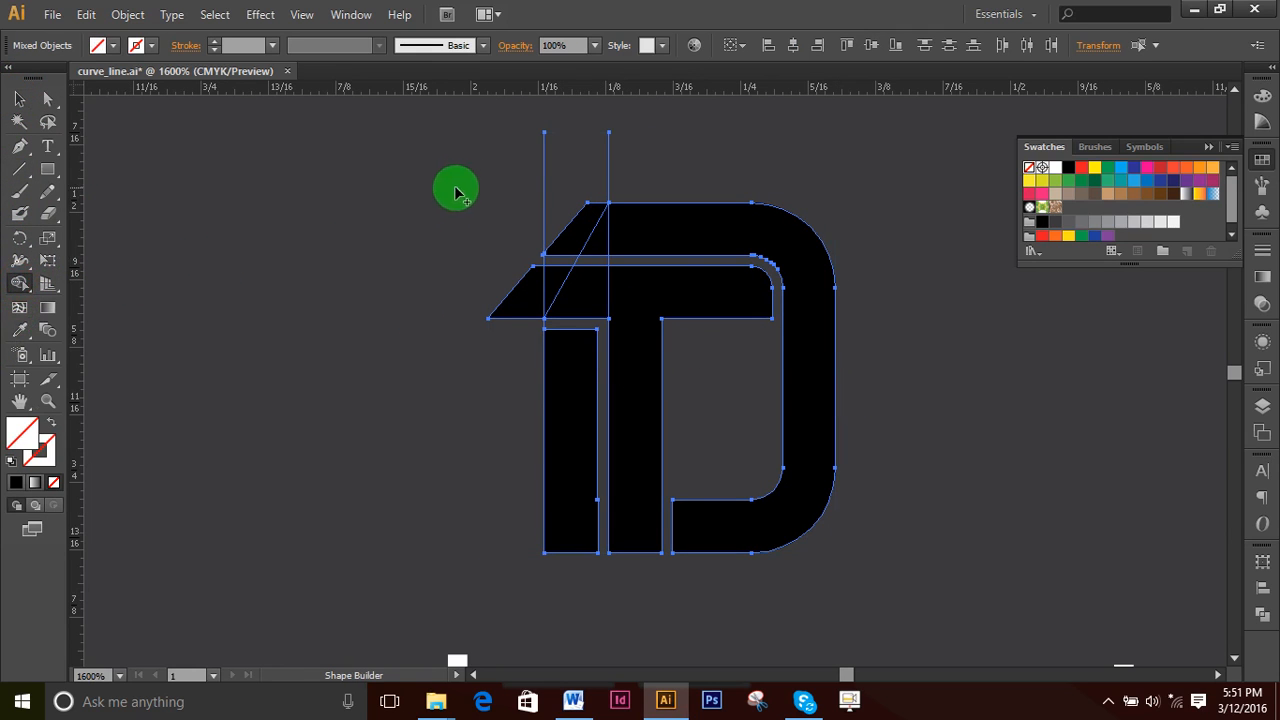
drag(675, 143, 401, 192)
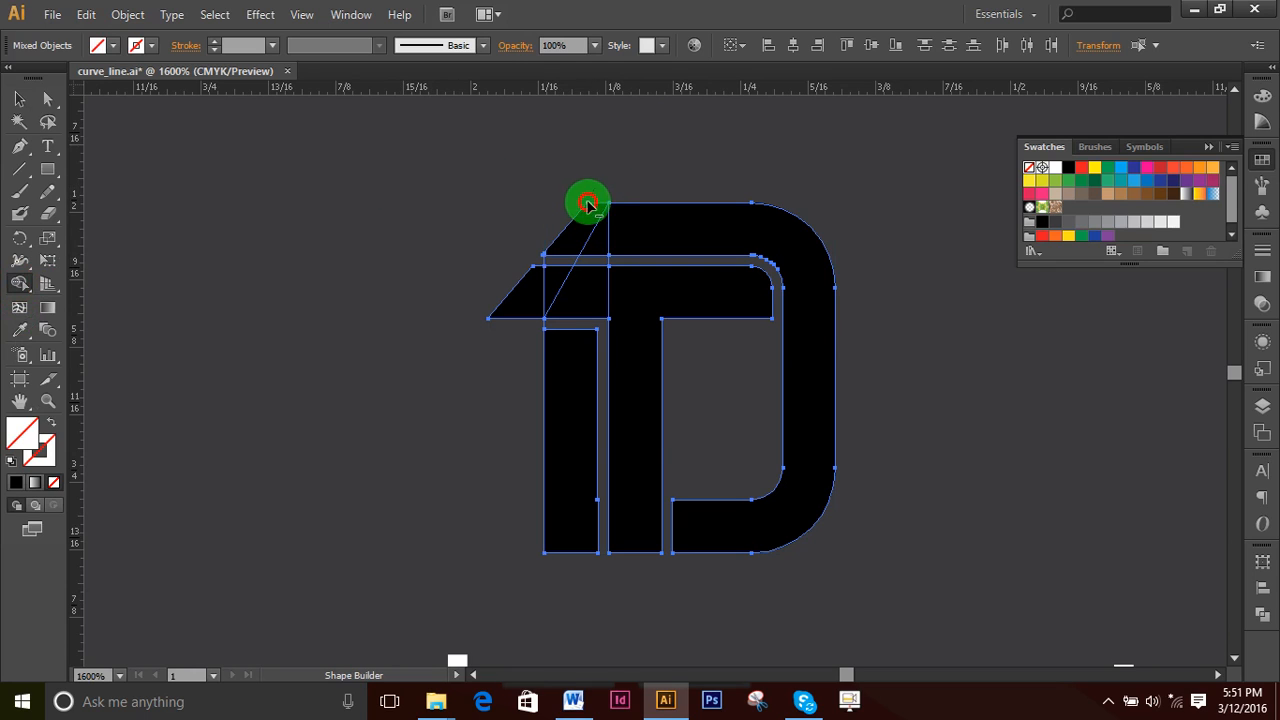
drag(588, 204, 566, 244)
click(537, 286)
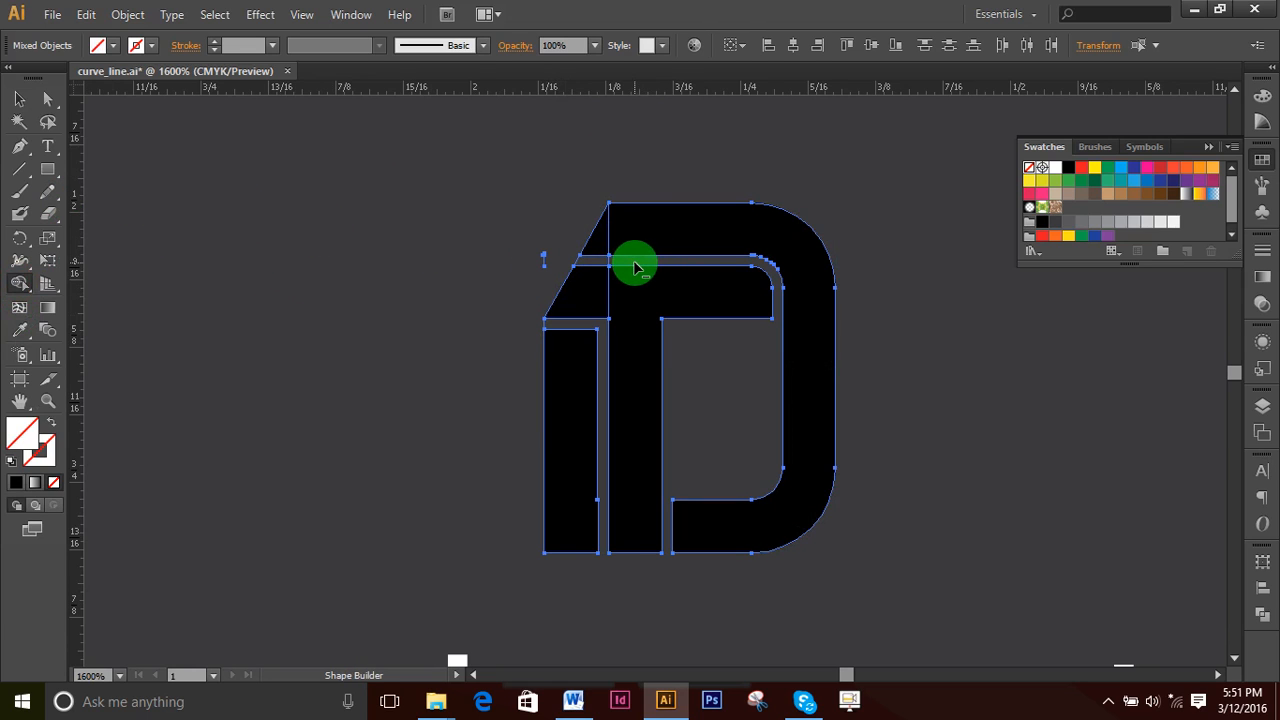
- Remove the leftover line segments in the gaps and beside the logo, and merge the split pieces of the D and the T
drag(634, 267, 553, 265)
mouse_move(660, 235)
mouse_down()
mouse_move(614, 234)
mouse_move(800, 316)
mouse_up()
drag(724, 296, 583, 297)
drag(573, 358, 580, 468)
drag(562, 324, 502, 325)
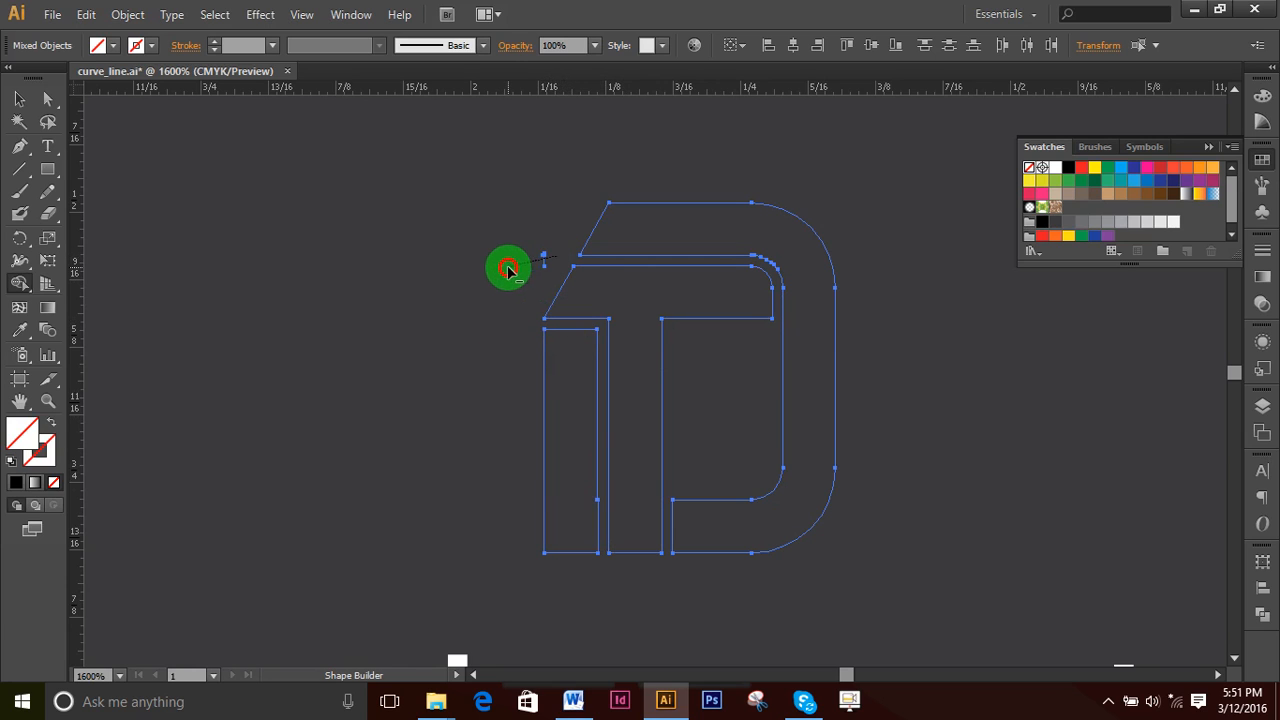
drag(547, 259, 514, 212)
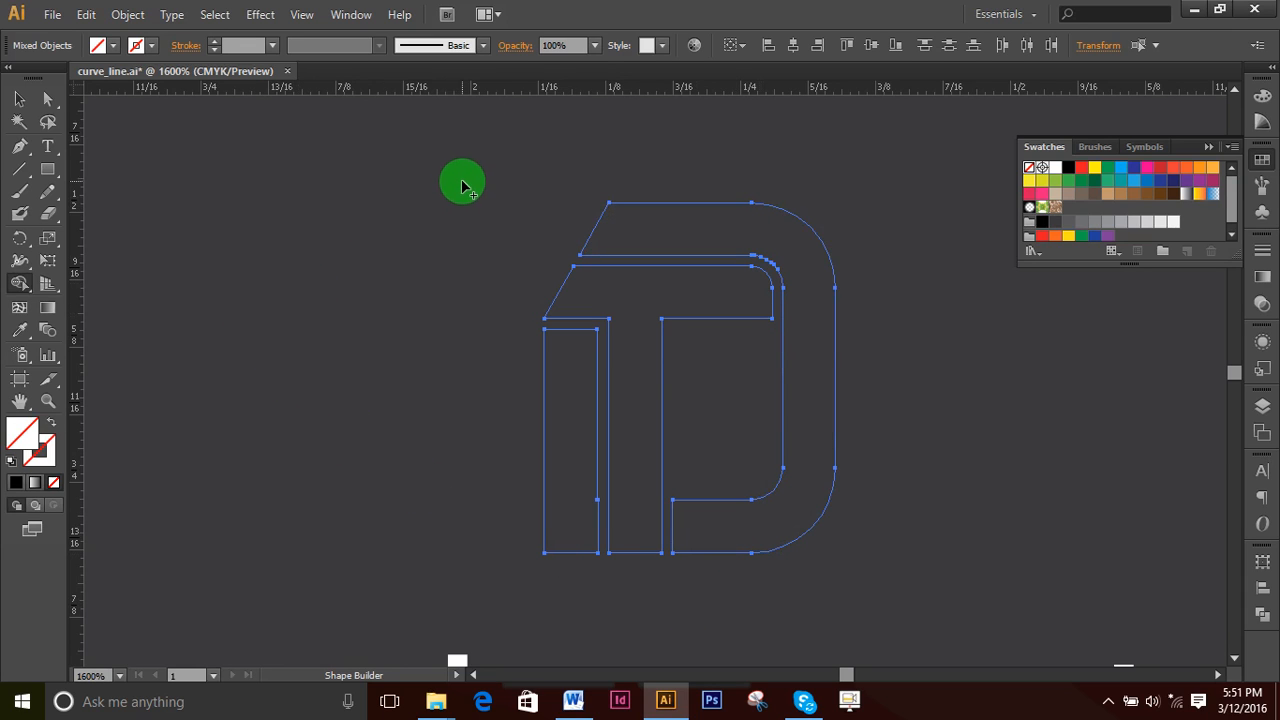
- Reselect all the unfilled logo shapes, fill them with a dark navy blue from the Color Picker, and deselect
mouse_move(460, 153)
mouse_down()
mouse_move(623, 366)
mouse_move(923, 557)
mouse_move(953, 600)
mouse_up()
key(v)
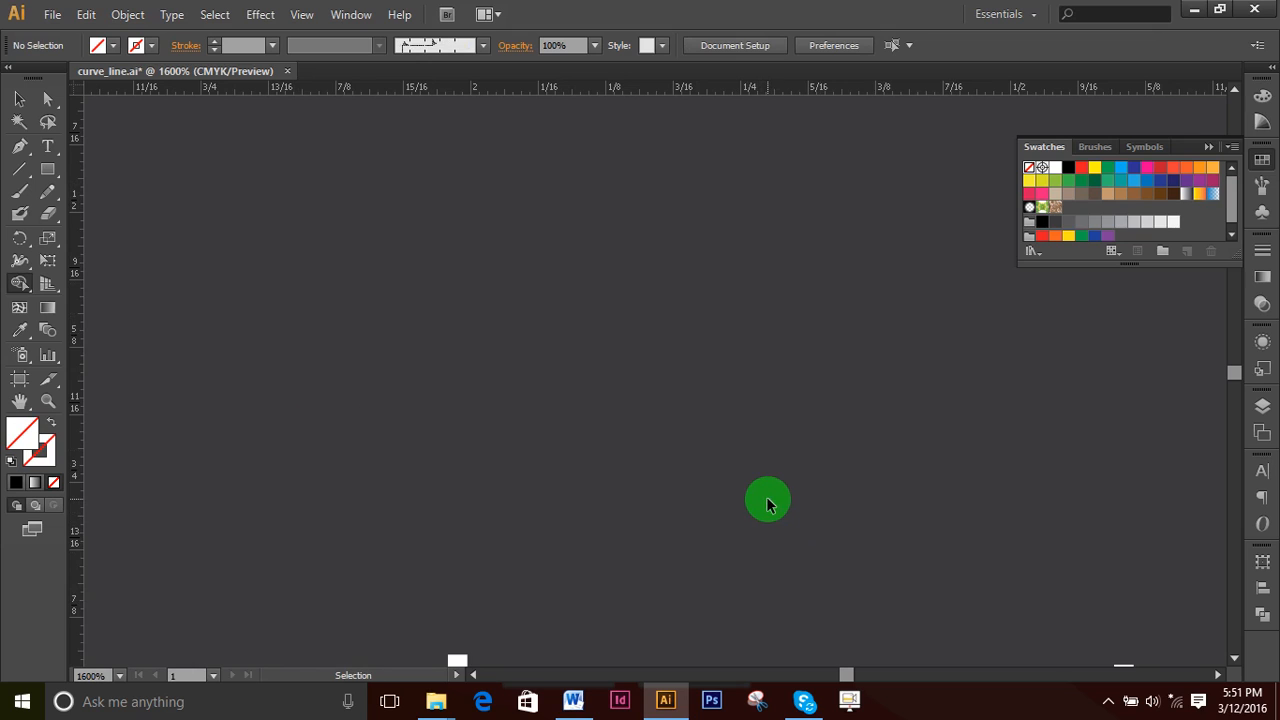
key(shift+m)
mouse_move(486, 159)
mouse_down()
mouse_move(780, 480)
mouse_move(990, 607)
mouse_up()
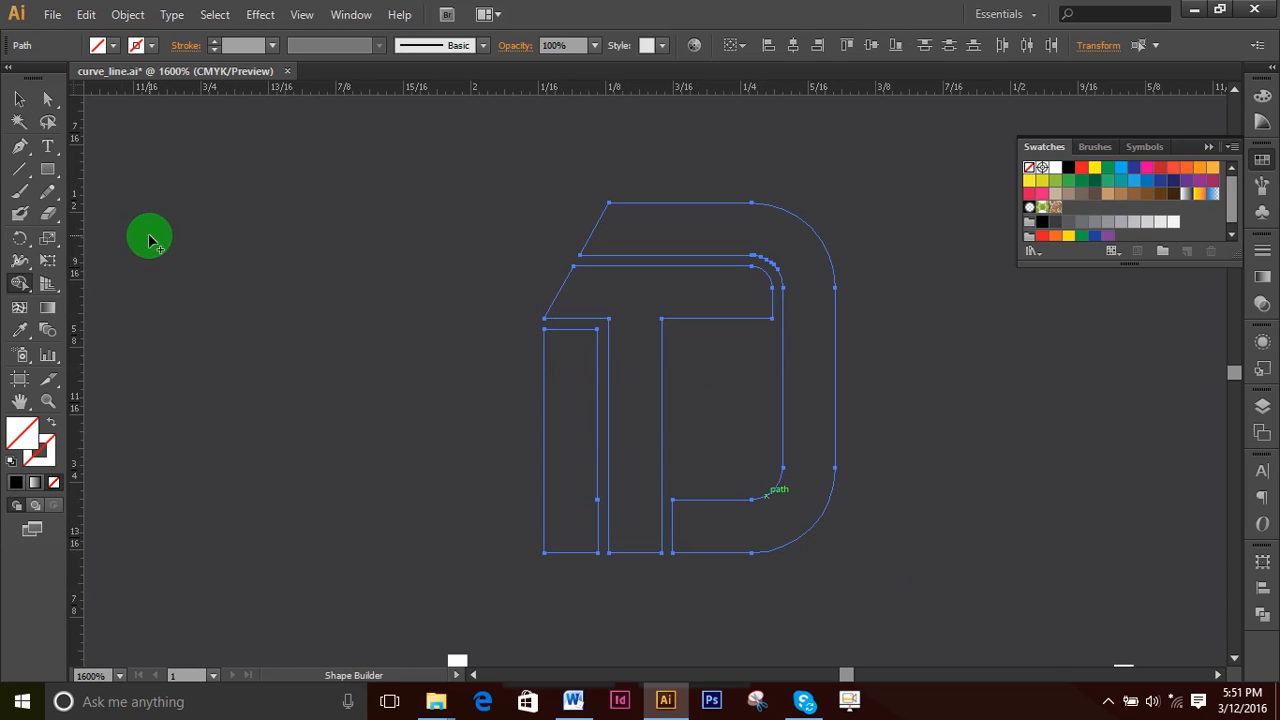
click(22, 332)
click(321, 307)
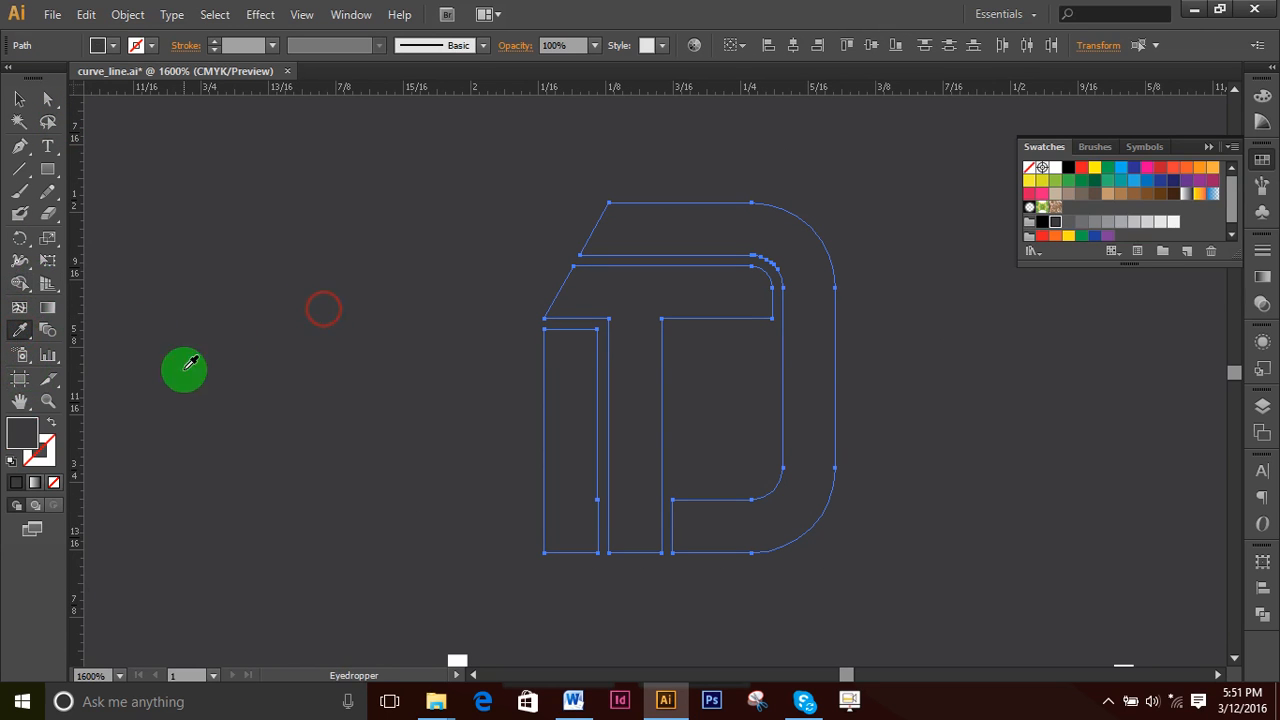
click(25, 432)
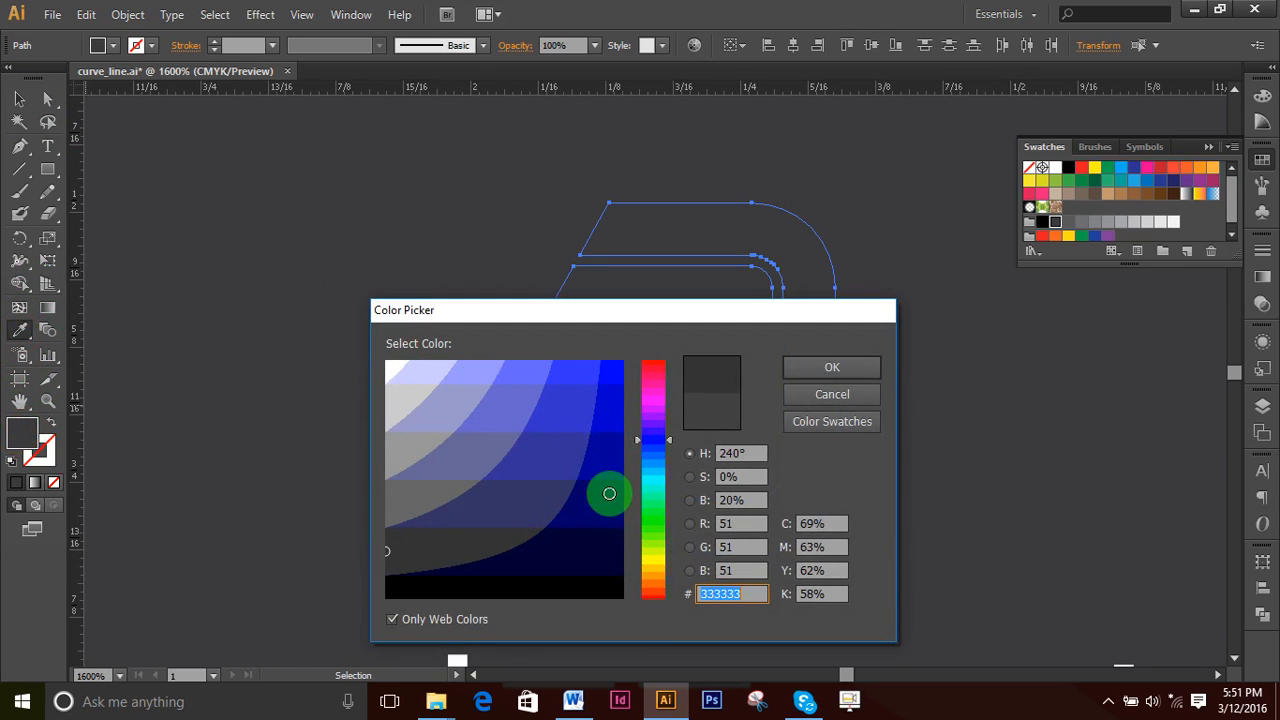
click(618, 507)
click(831, 367)
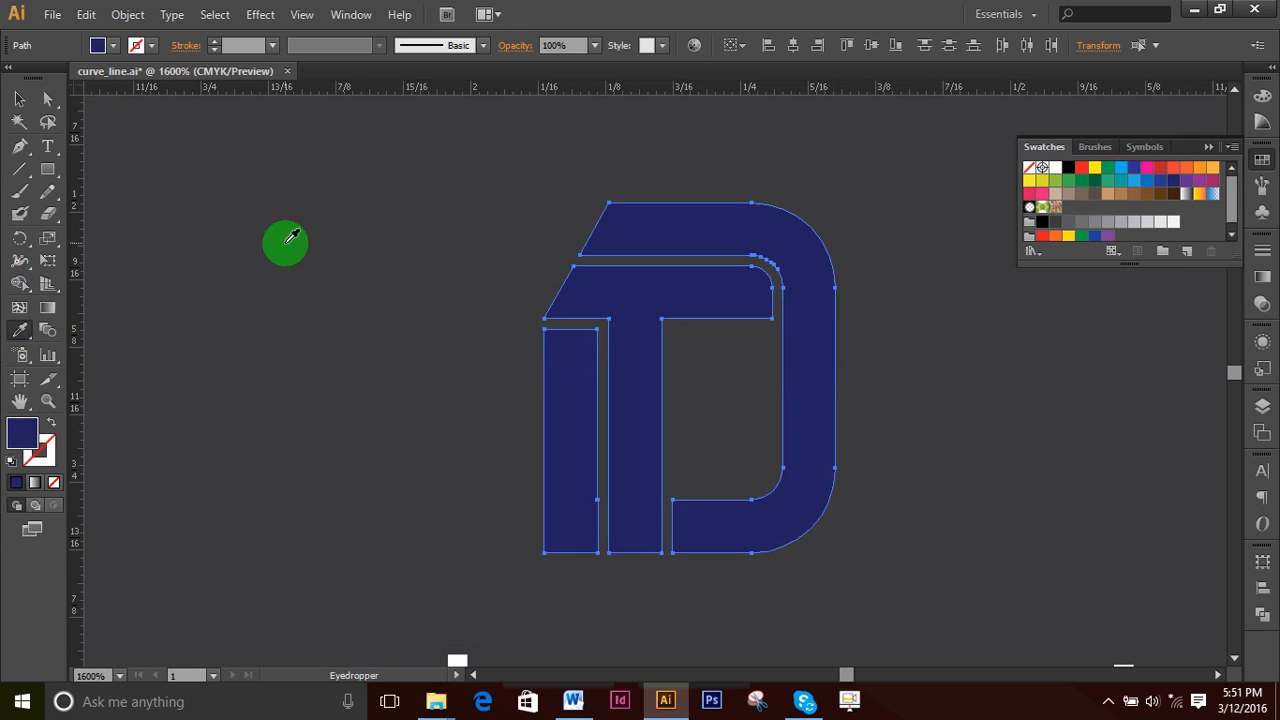
click(19, 99)
click(960, 458)
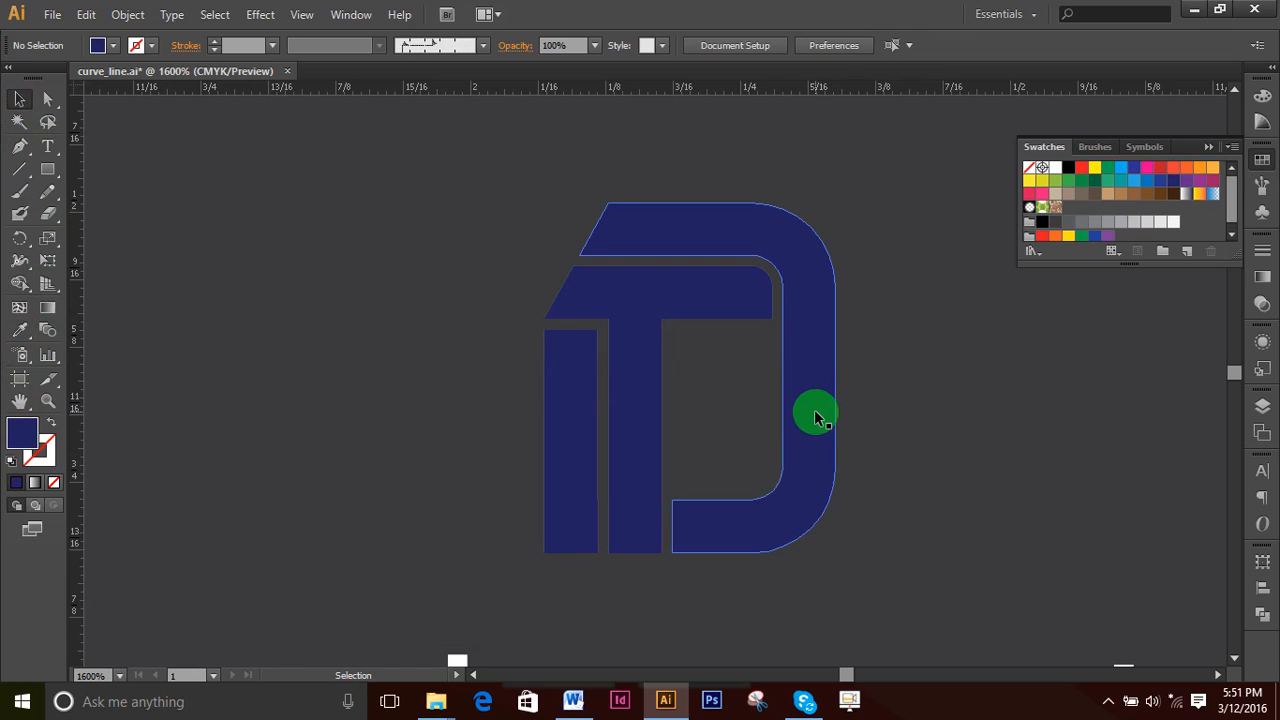
- Select the upper anchor points of the D, the T and the left stem, move them down four nudges to shorten the logo, and deselect
key(ctrl+0)
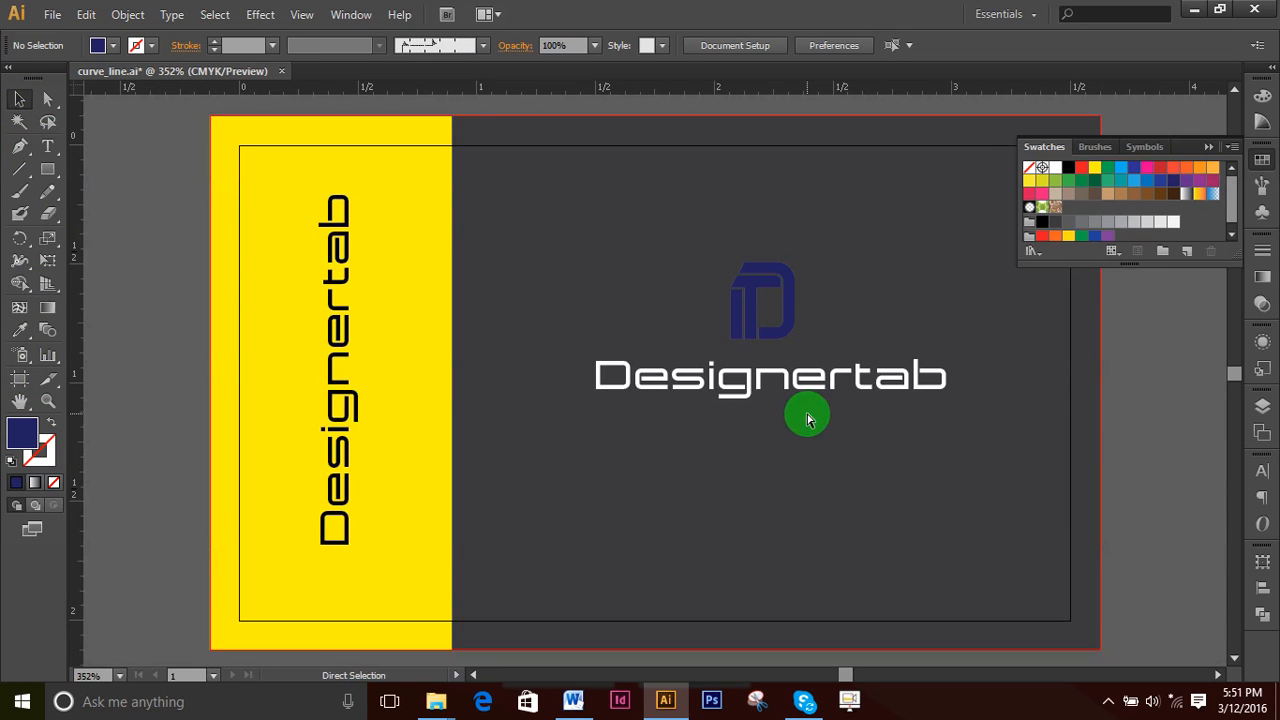
ctrl+click(772, 351)
ctrl+click(633, 353)
ctrl+click(633, 353)
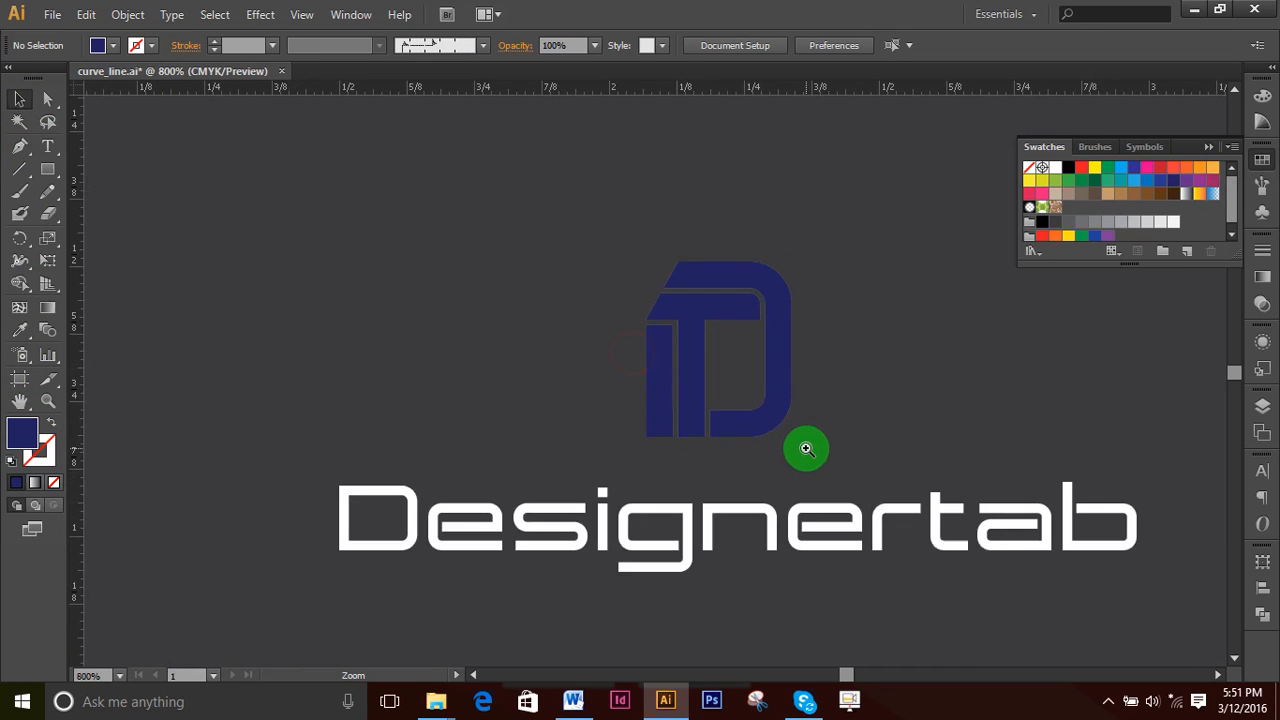
drag(555, 224, 886, 468)
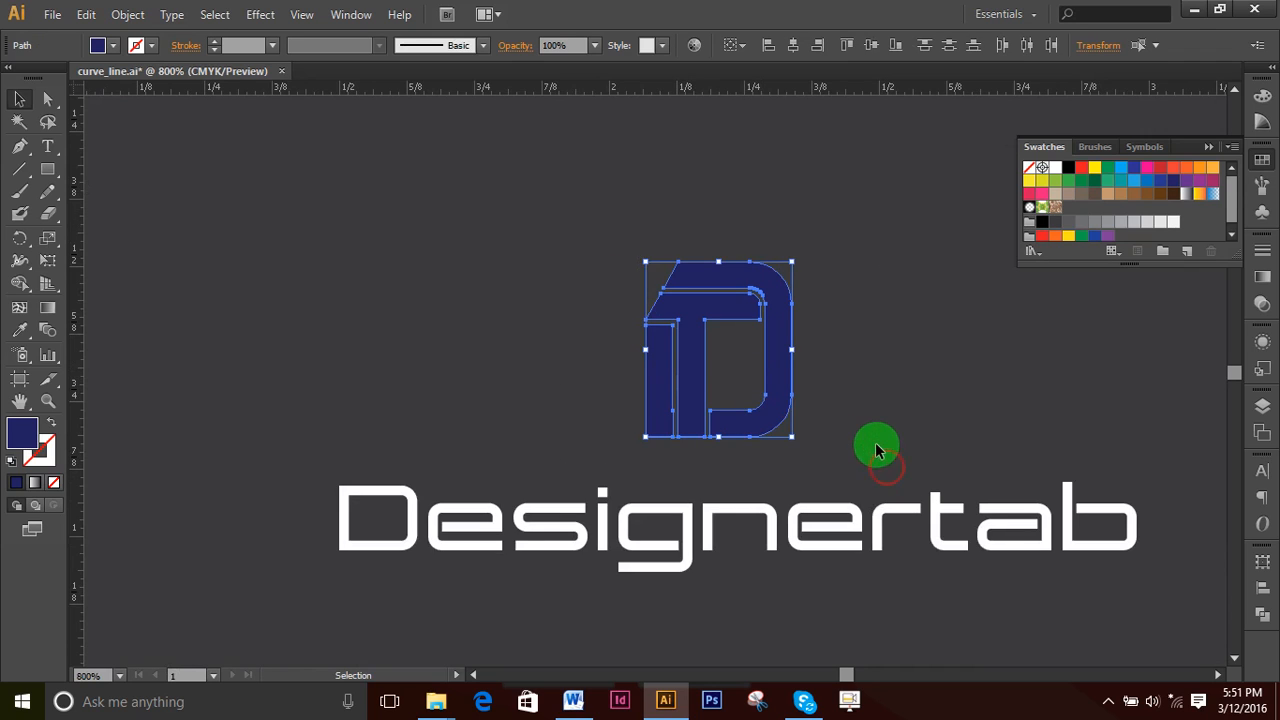
ctrl+click(740, 394)
ctrl+click(641, 340)
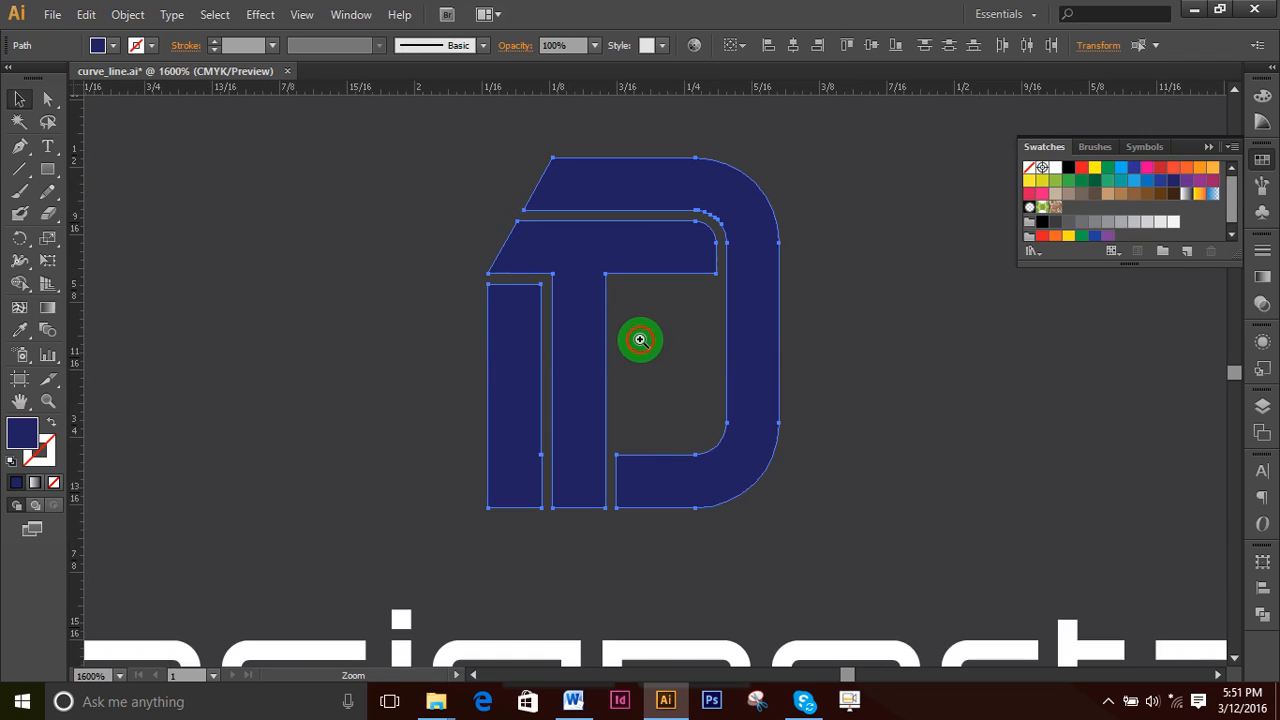
click(47, 98)
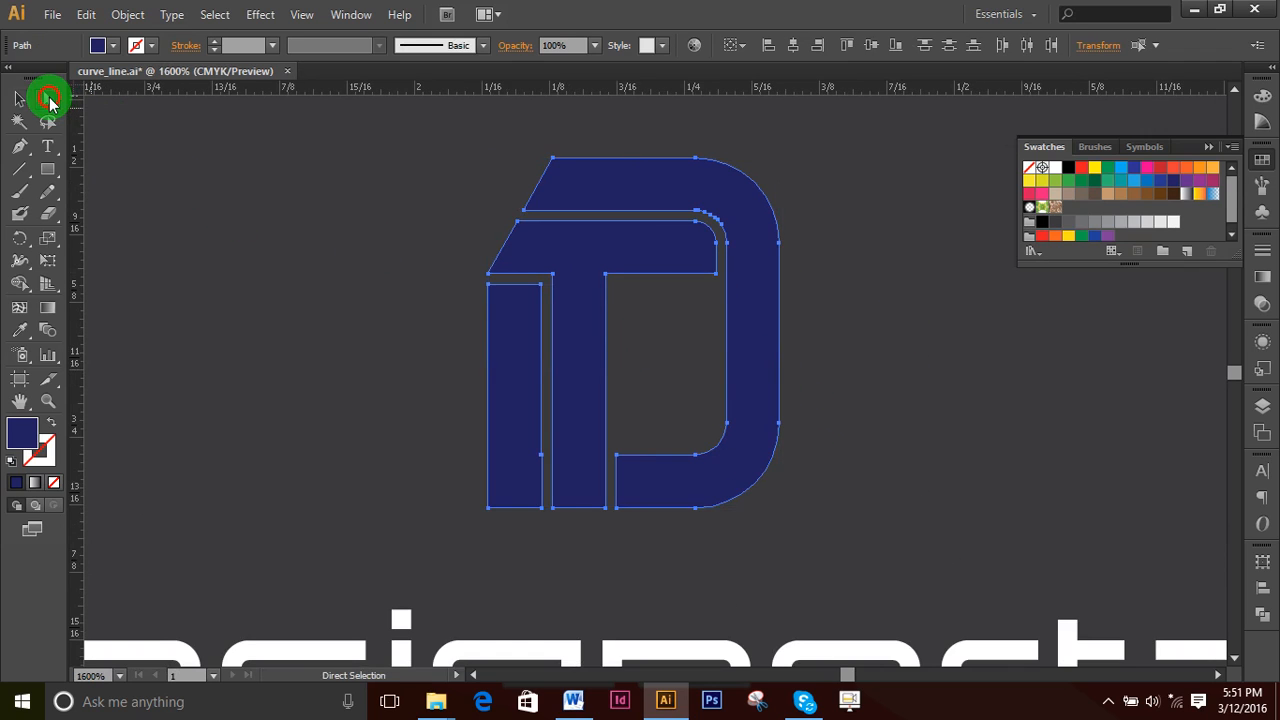
drag(379, 130, 850, 358)
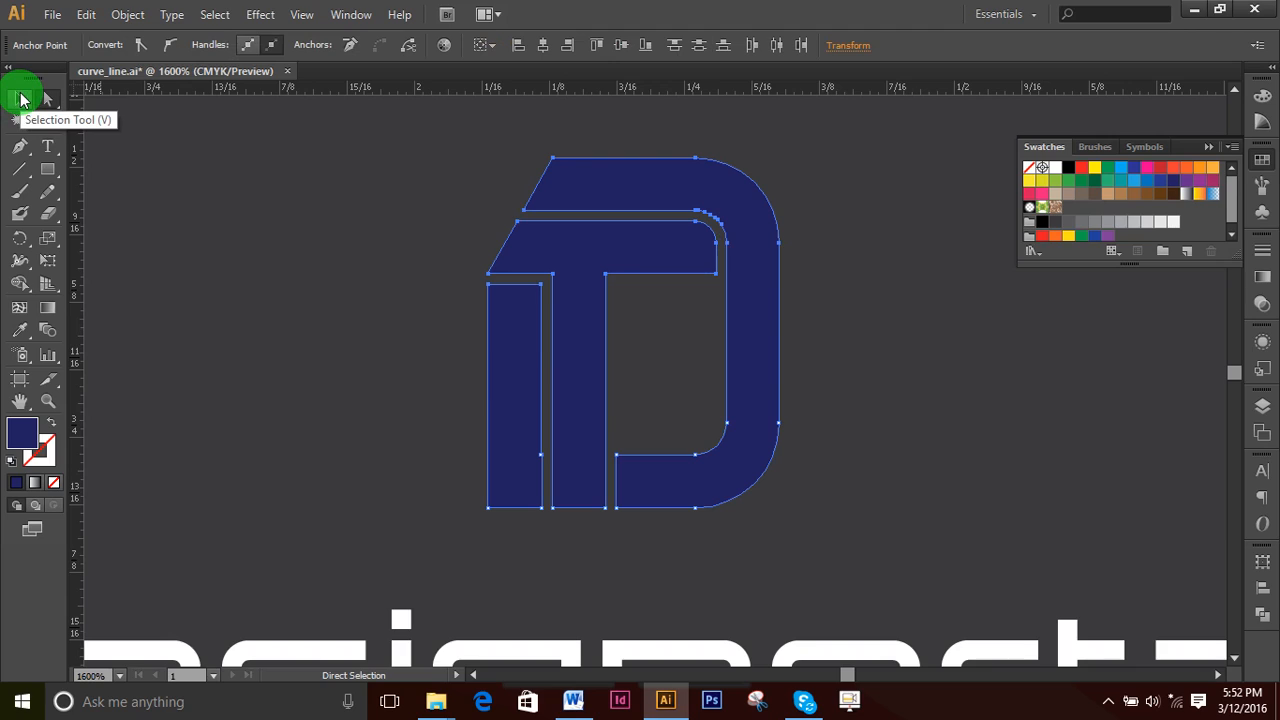
key(Down)
key(Down)
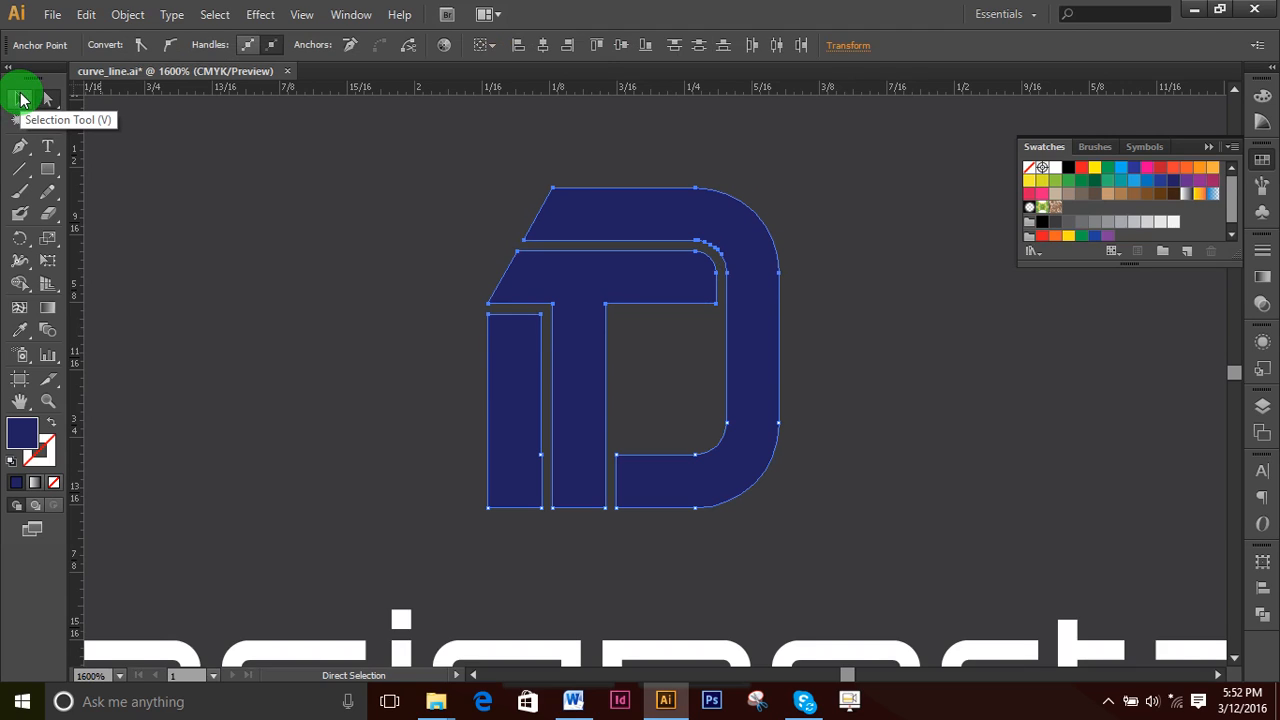
key(Down)
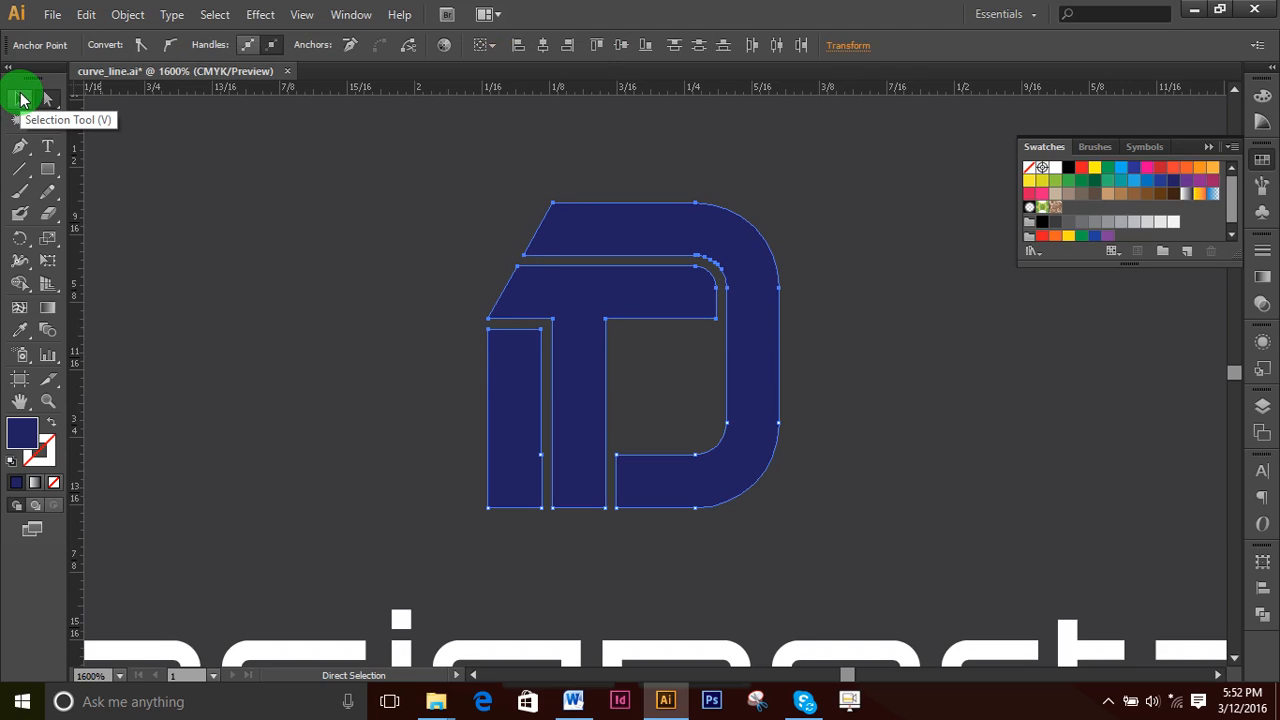
key(Down)
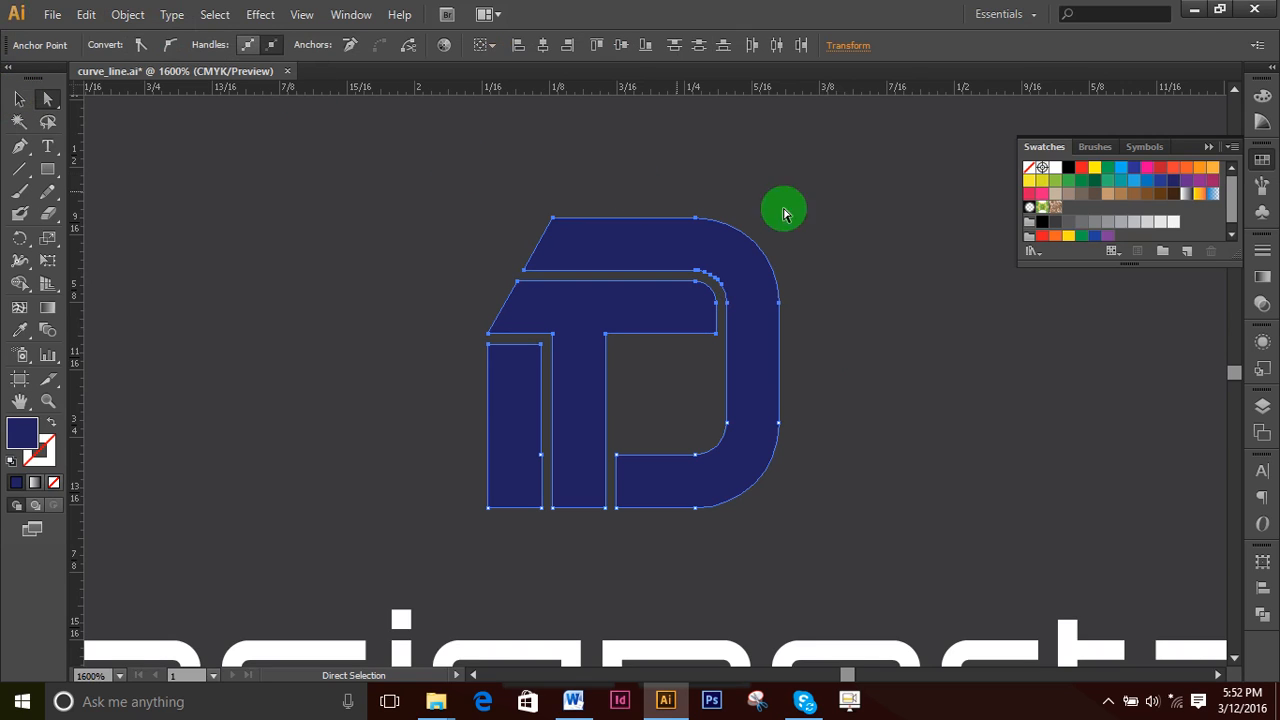
click(891, 266)
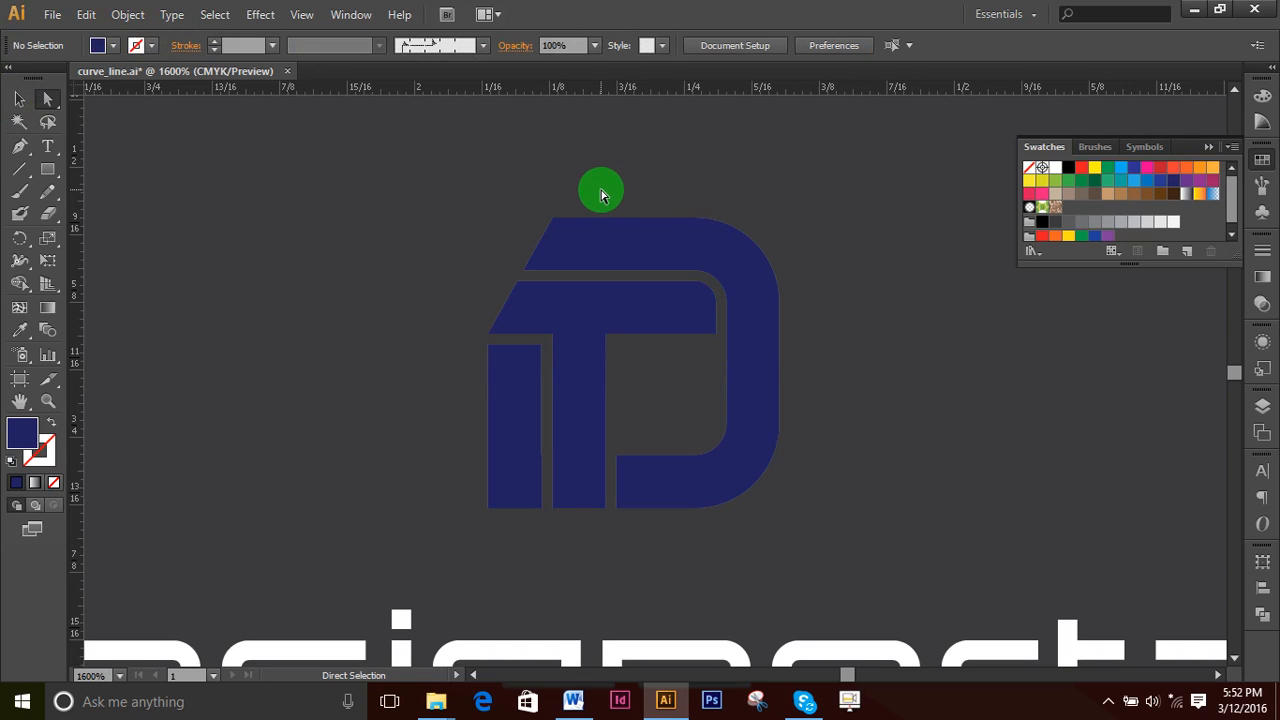
- Fill the outer D shape of the logo with the yellow sampled from the card's yellow band
key(ctrl+minus)
key(ctrl+minus)
key(ctrl+minus)
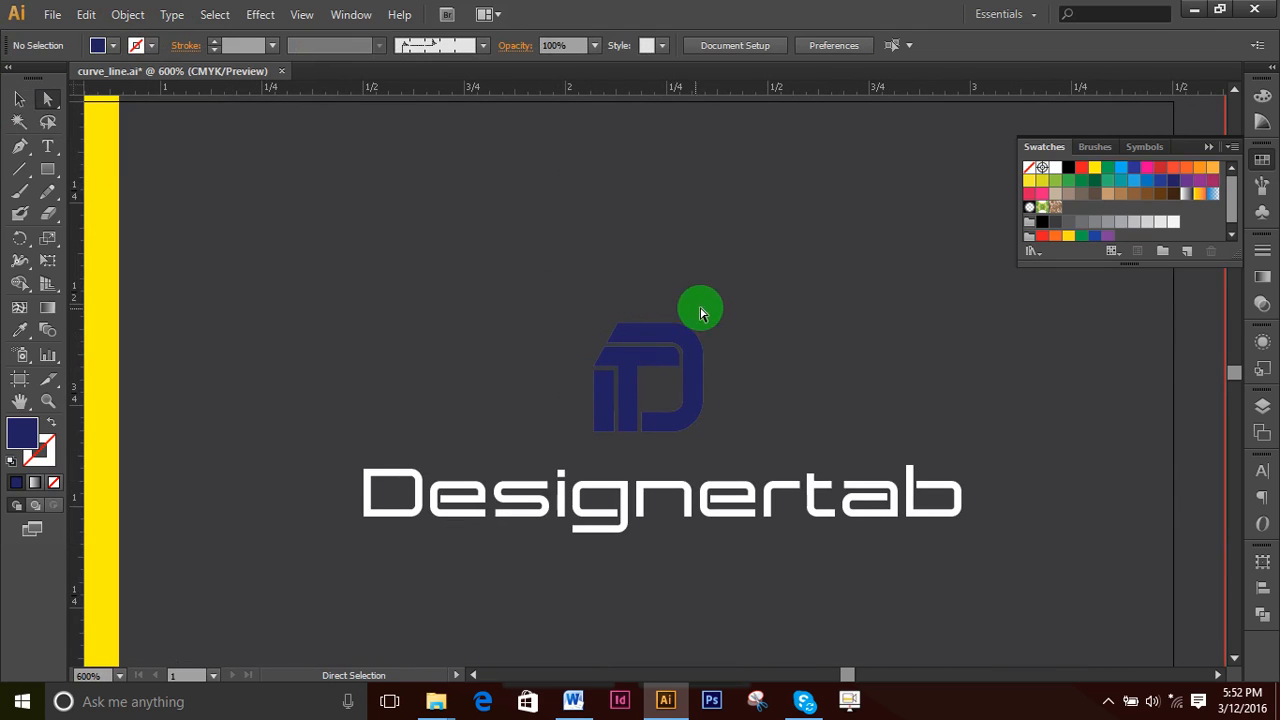
click(21, 97)
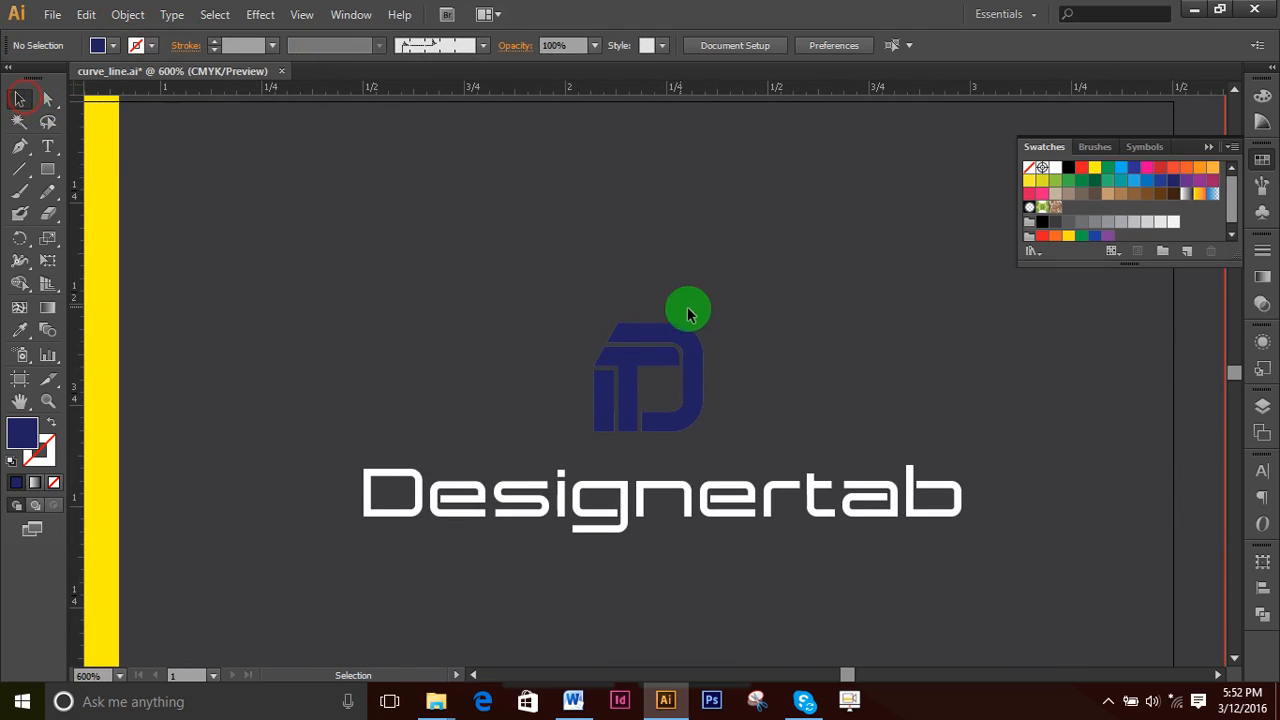
click(678, 342)
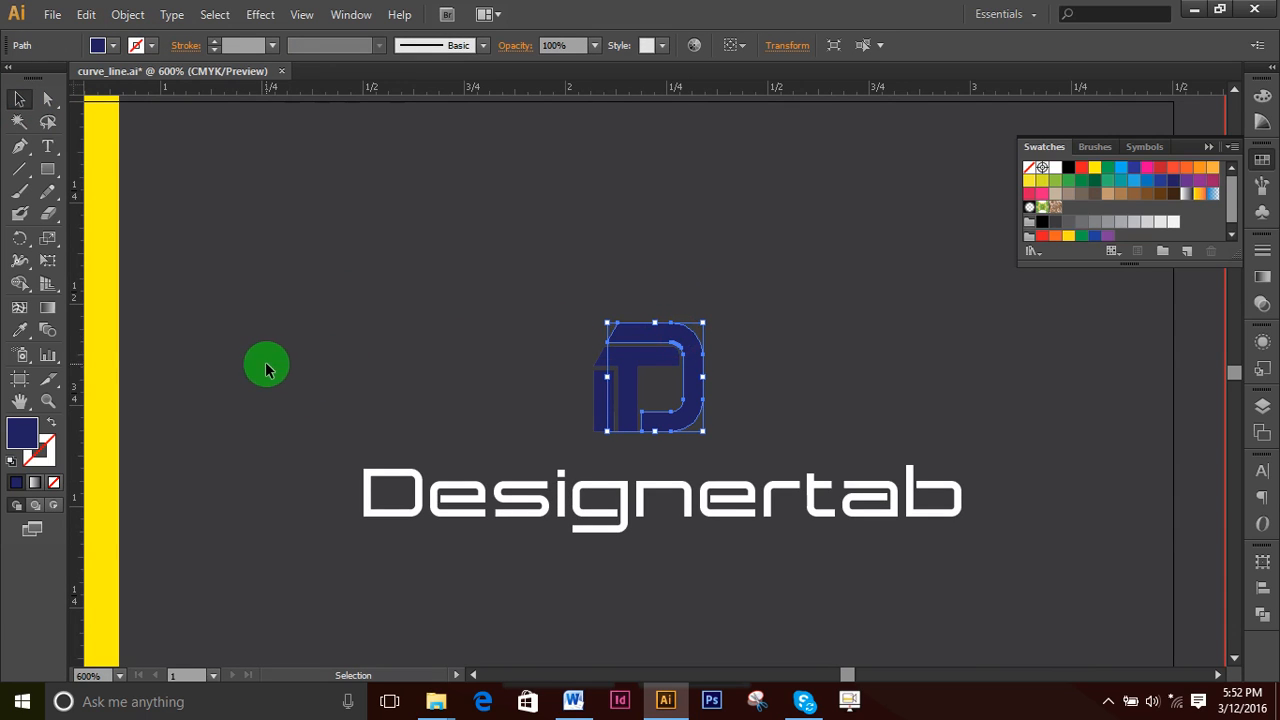
click(19, 330)
click(101, 312)
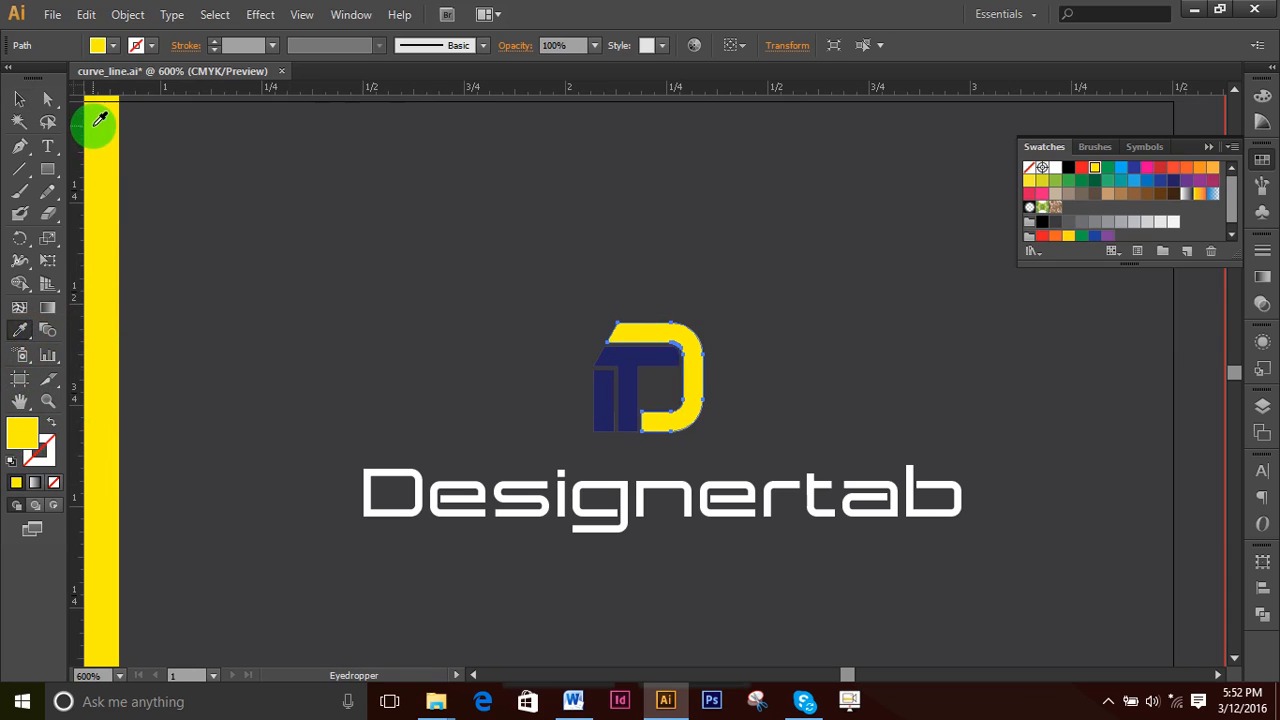
- Fill the logo's short left stem with the same yellow sampled from the card's band
click(47, 99)
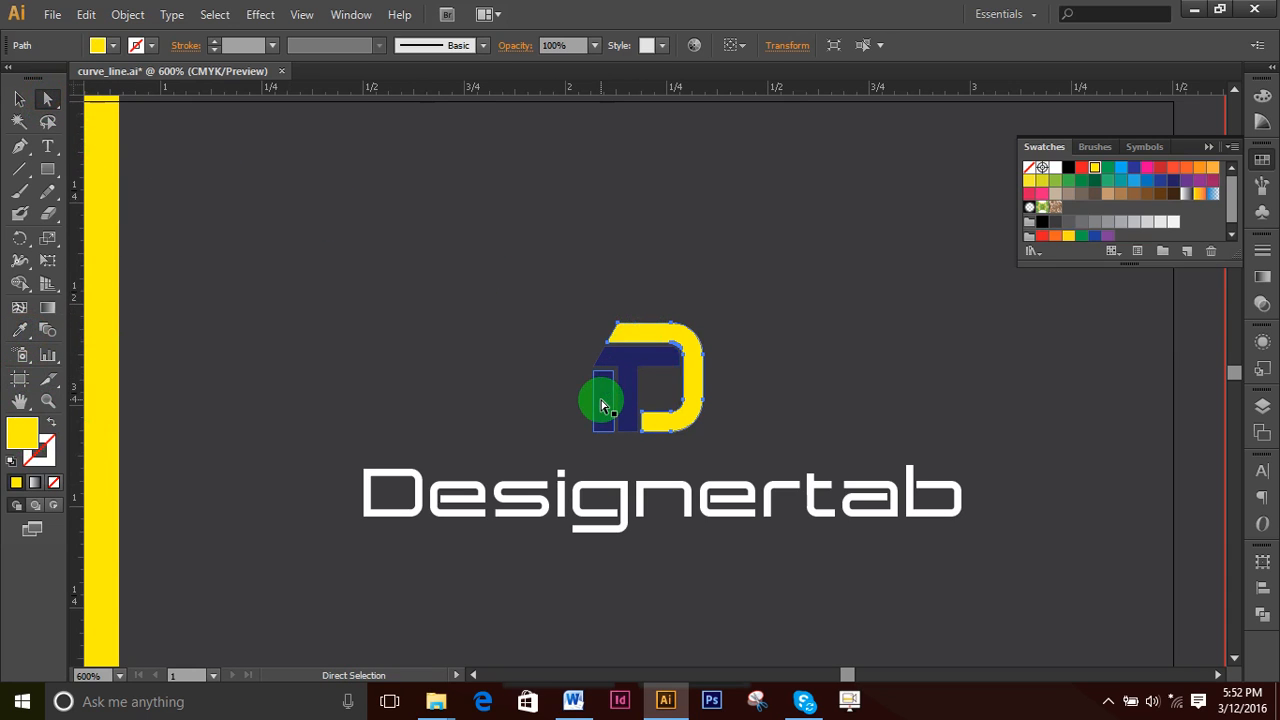
click(612, 396)
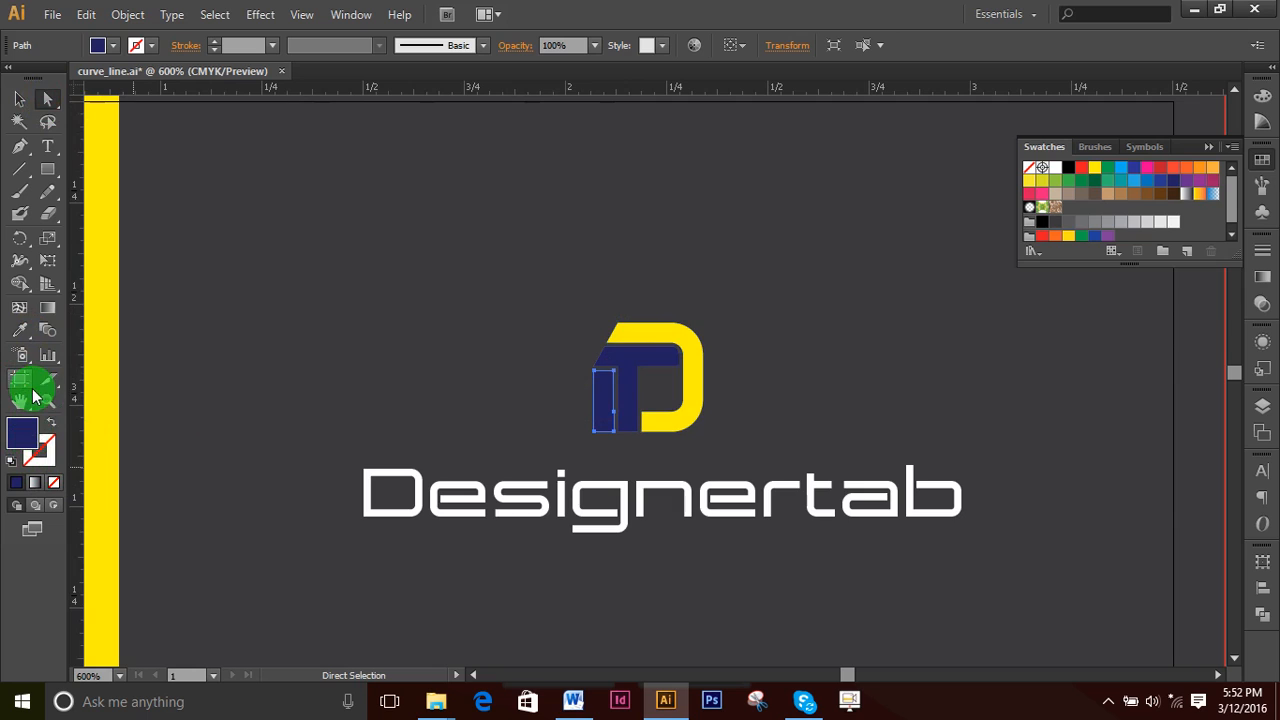
click(19, 330)
click(114, 358)
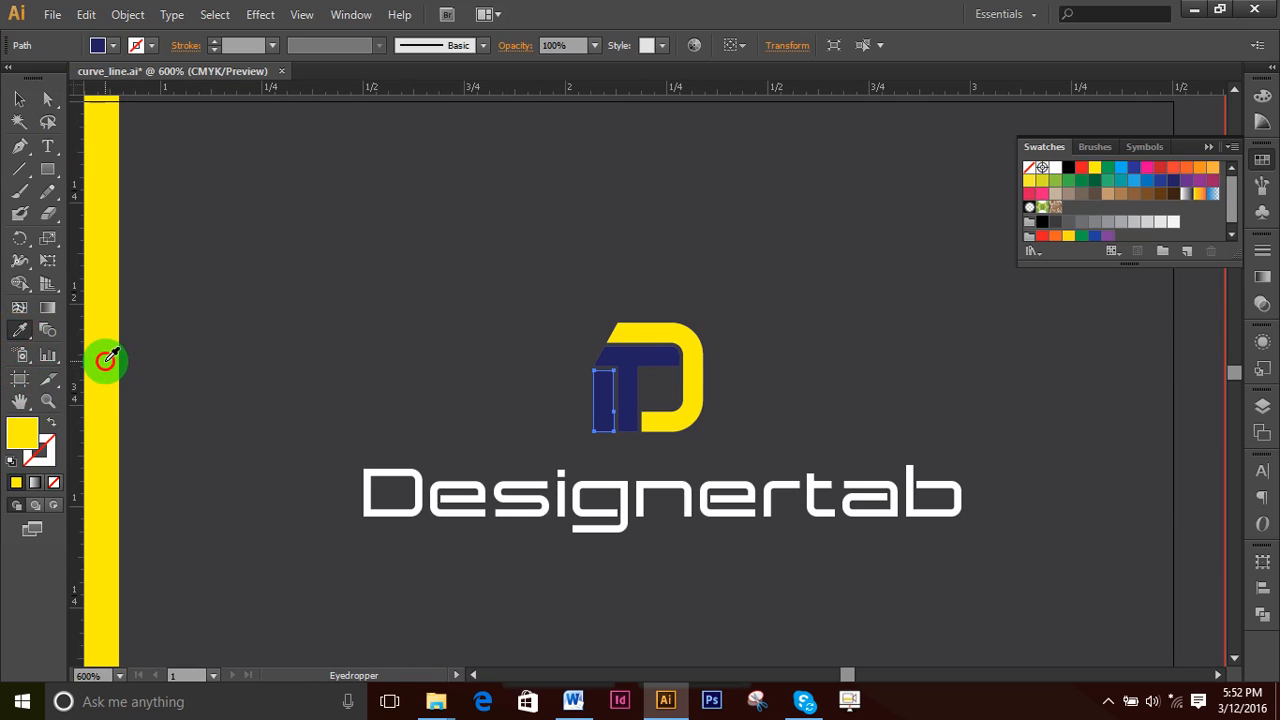
- Fill the T shape with the white sampled from the Designertab wordmark, deselect it, and show the whole card
click(40, 101)
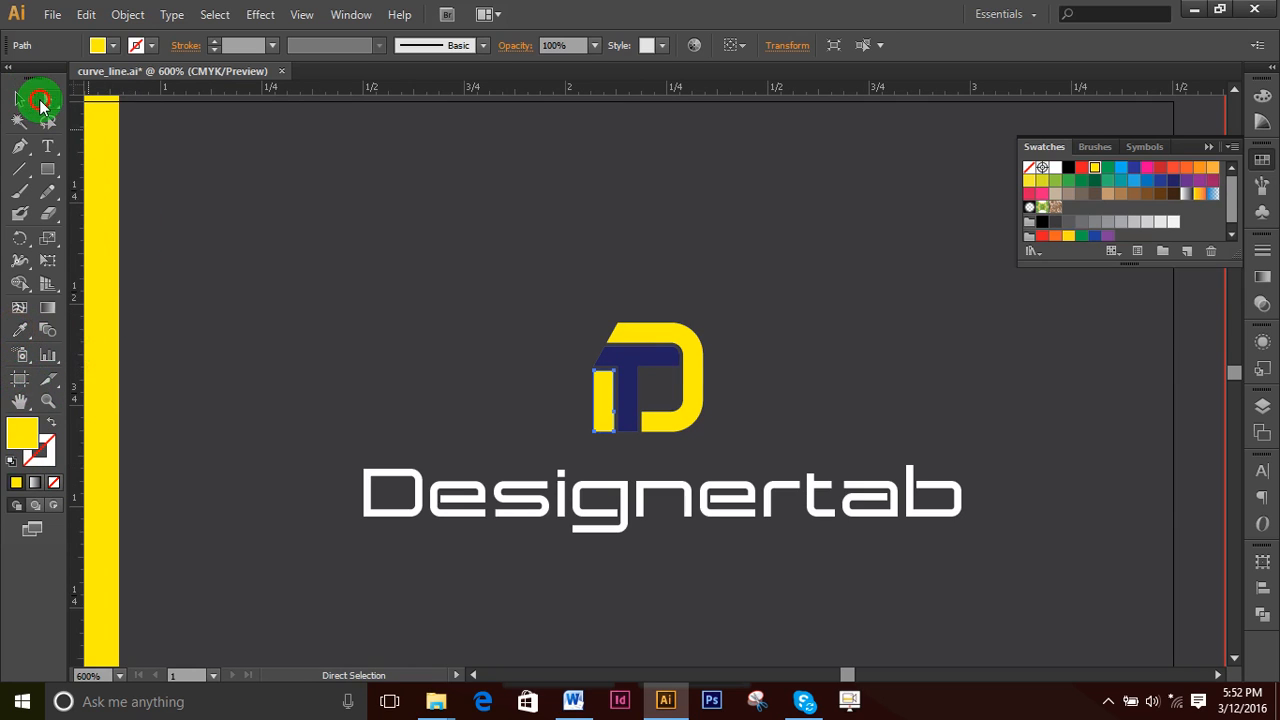
click(624, 363)
key(ctrl+z)
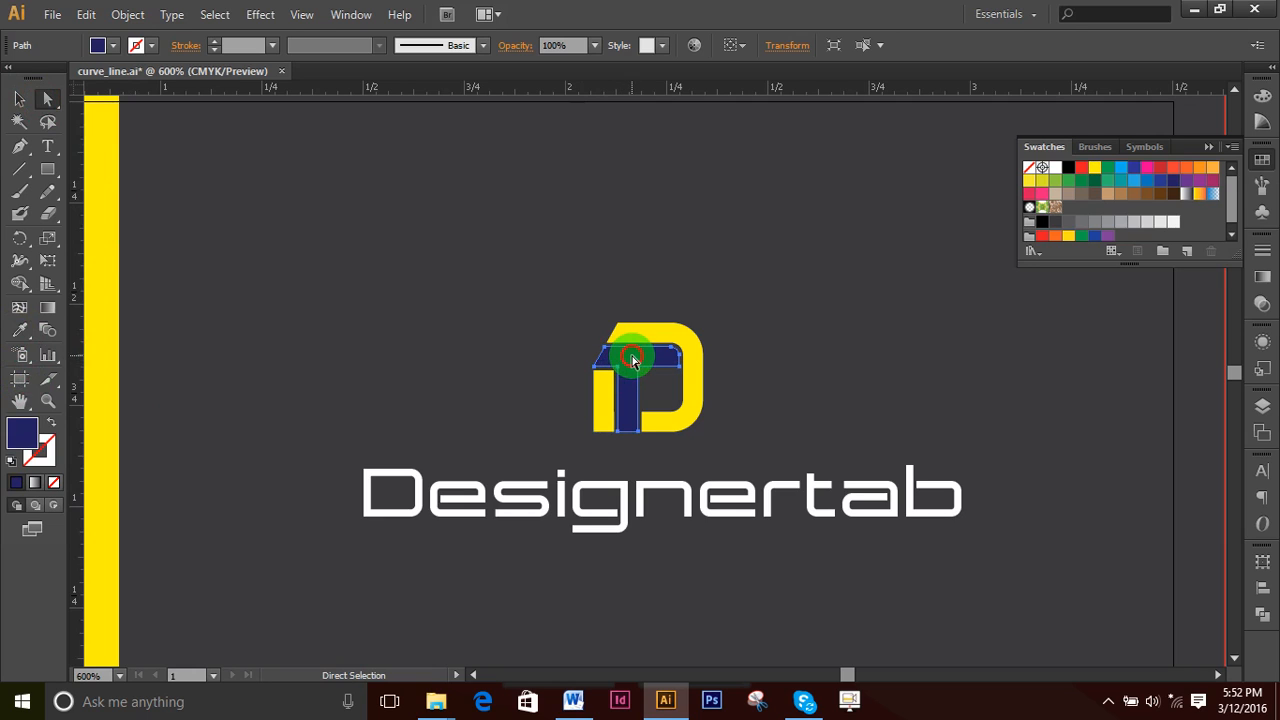
click(18, 330)
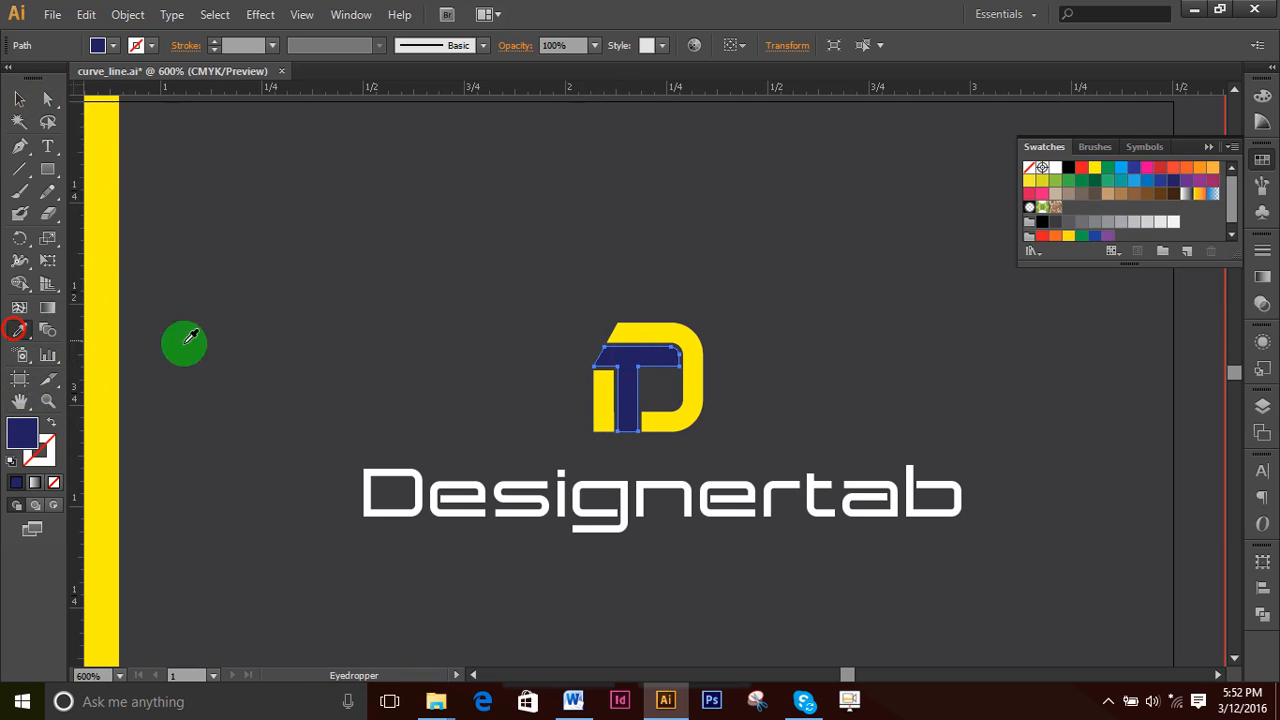
click(729, 482)
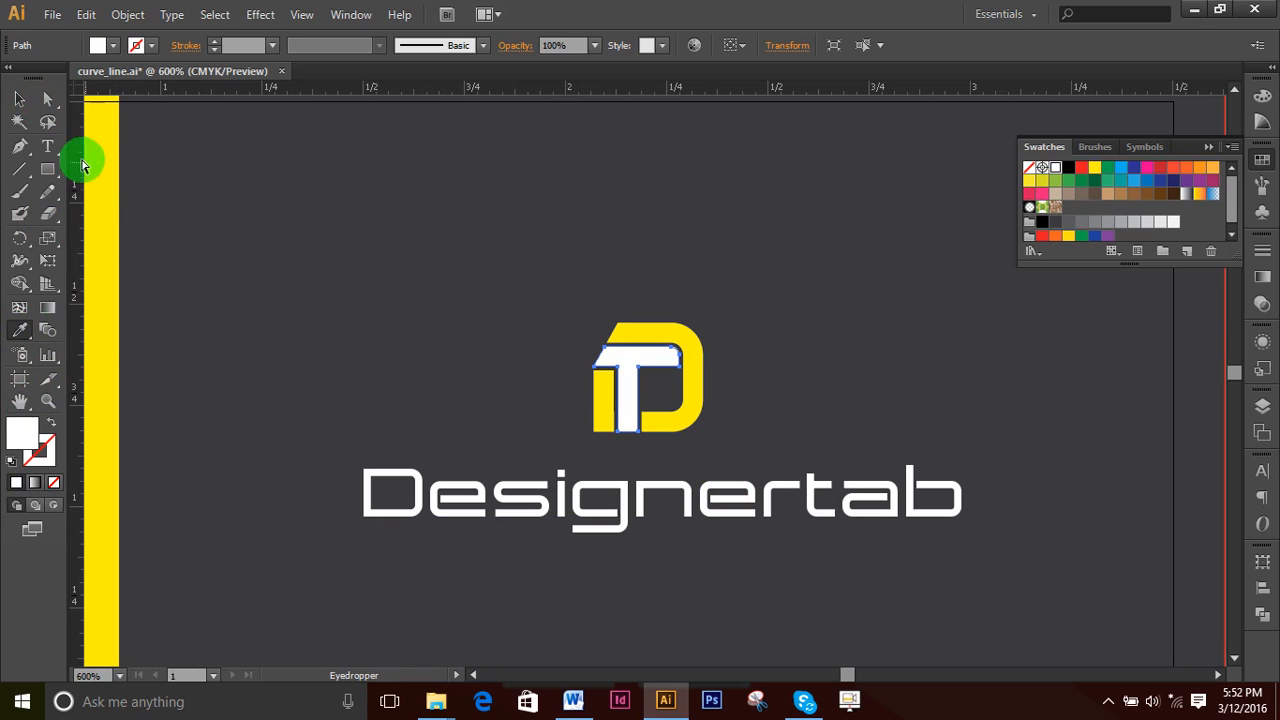
click(19, 99)
click(757, 278)
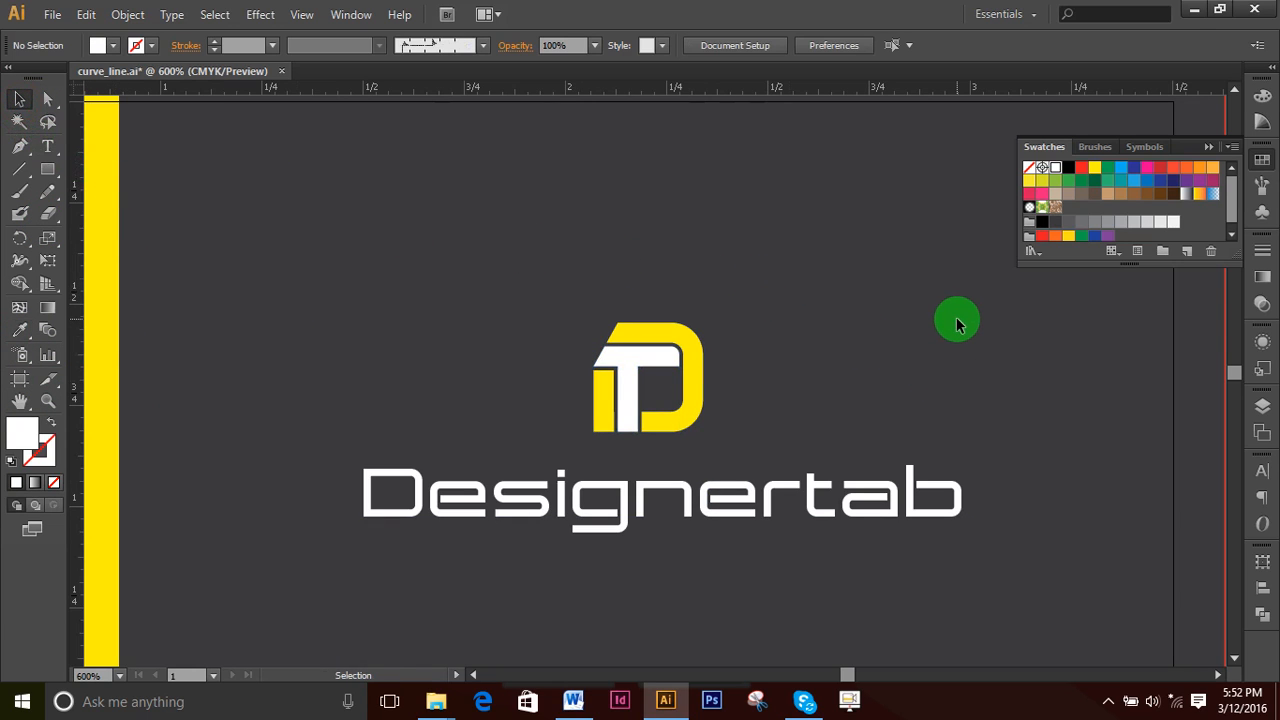
key(ctrl+0)
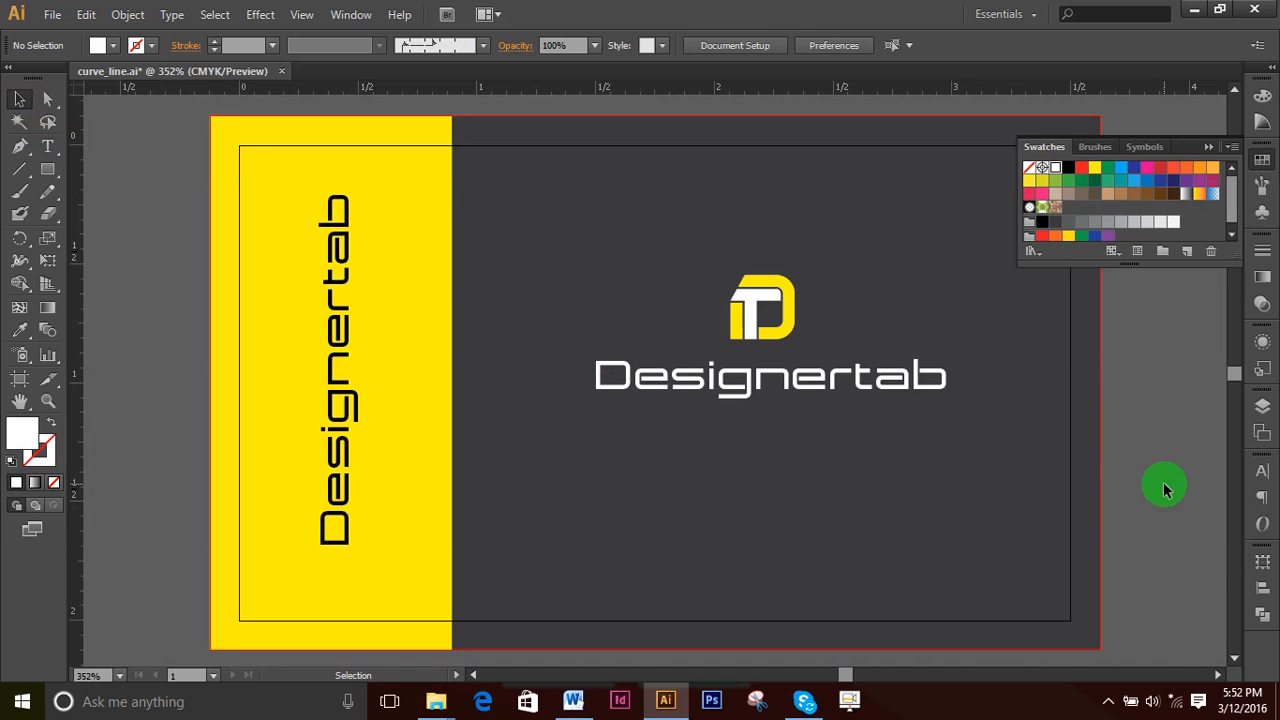
- Collapse the swatches and examine the coloured DT logo above the Designertab wordmark up close
click(1207, 148)
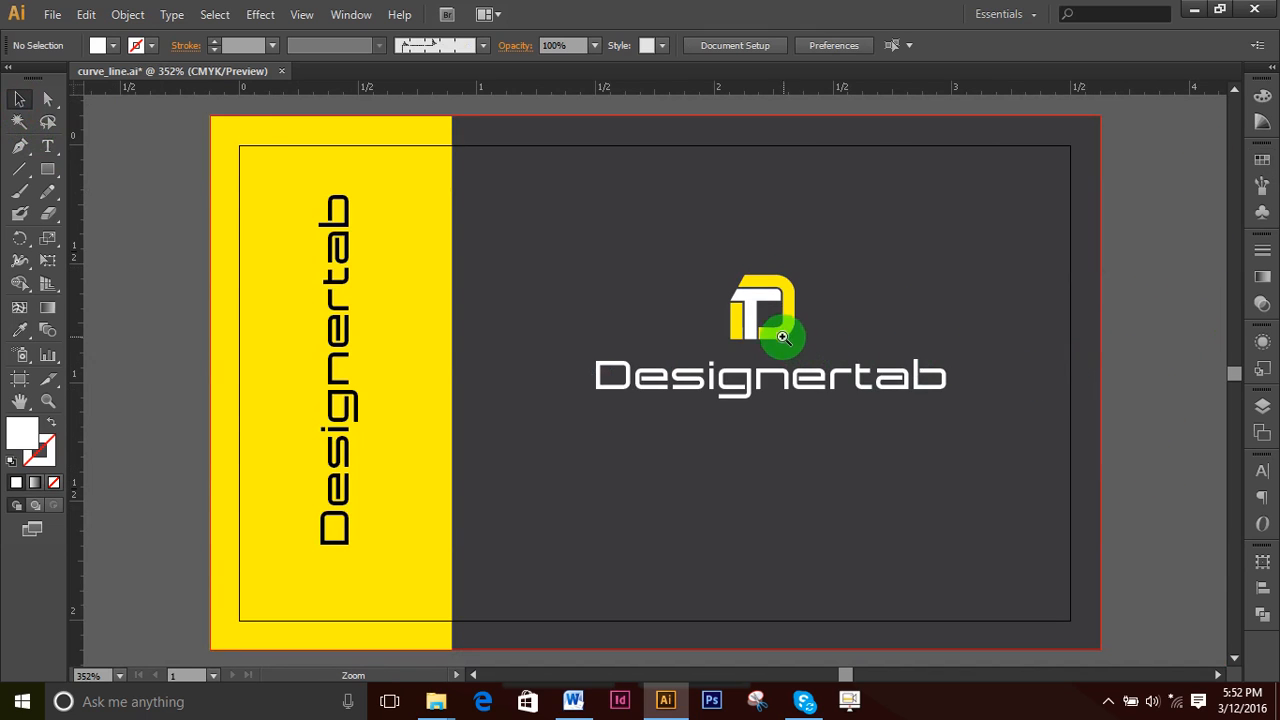
key(ctrl+plus)
key(ctrl+plus)
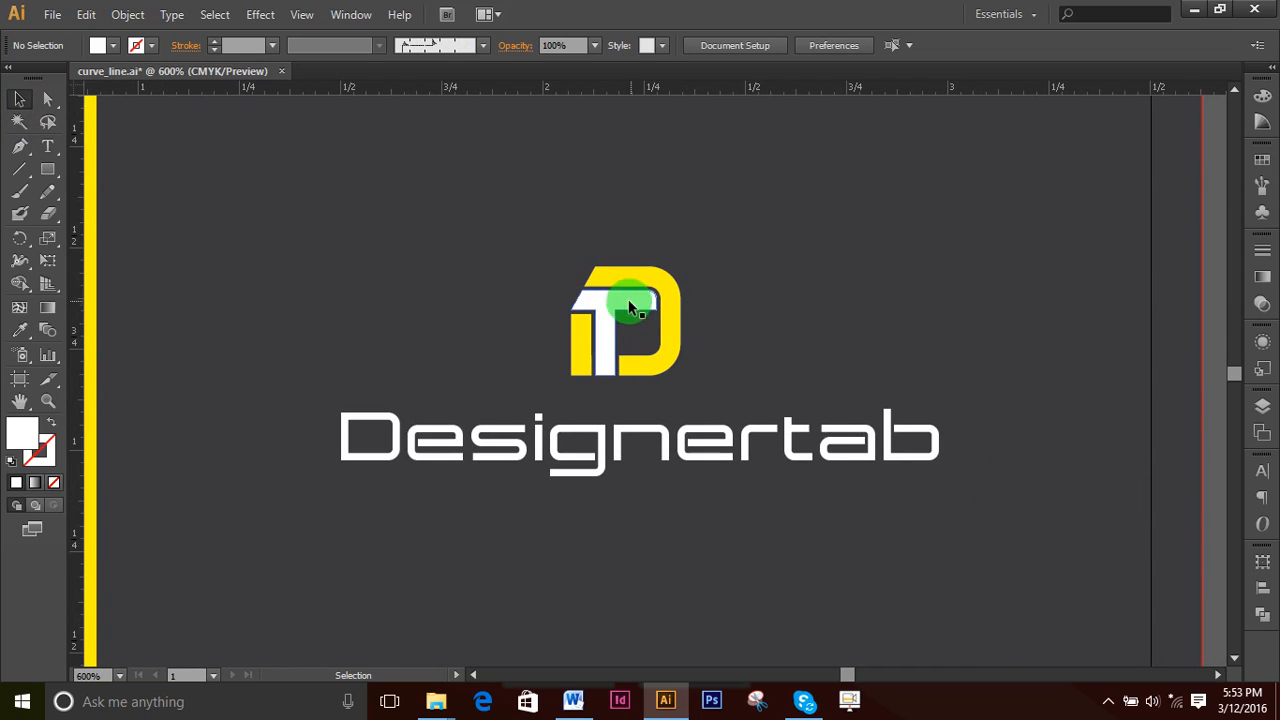
click(621, 305)
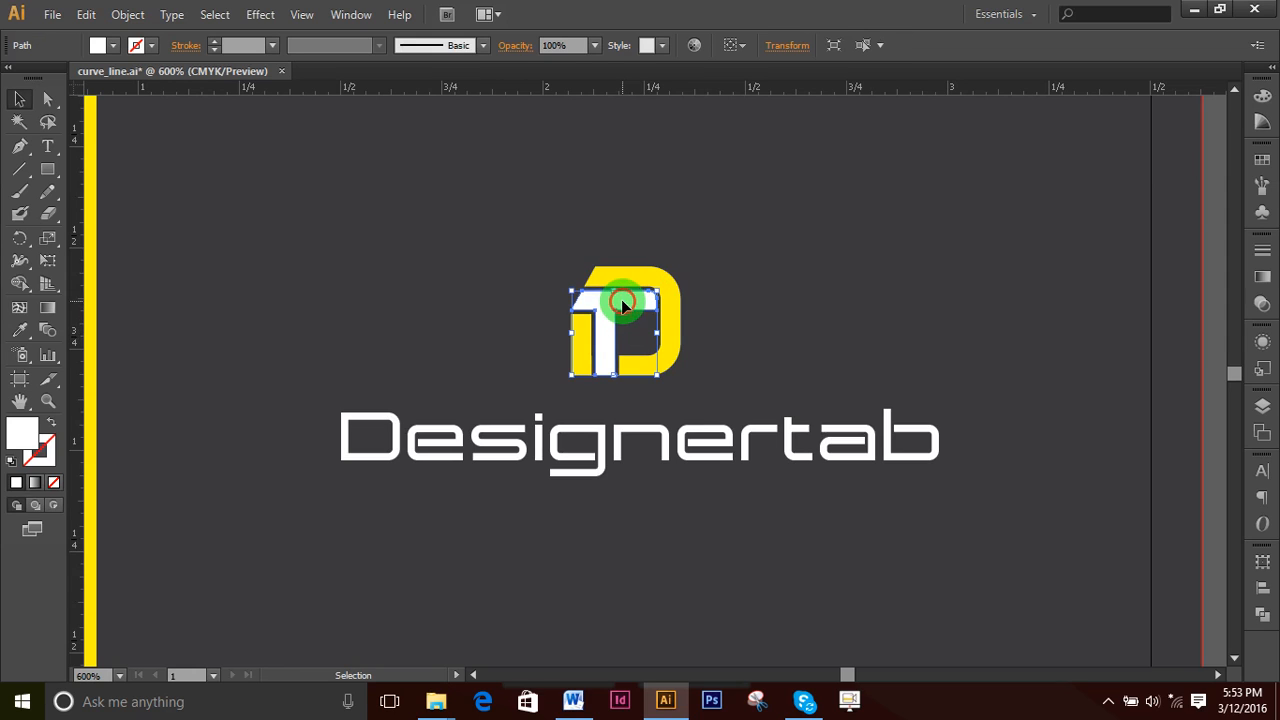
click(816, 314)
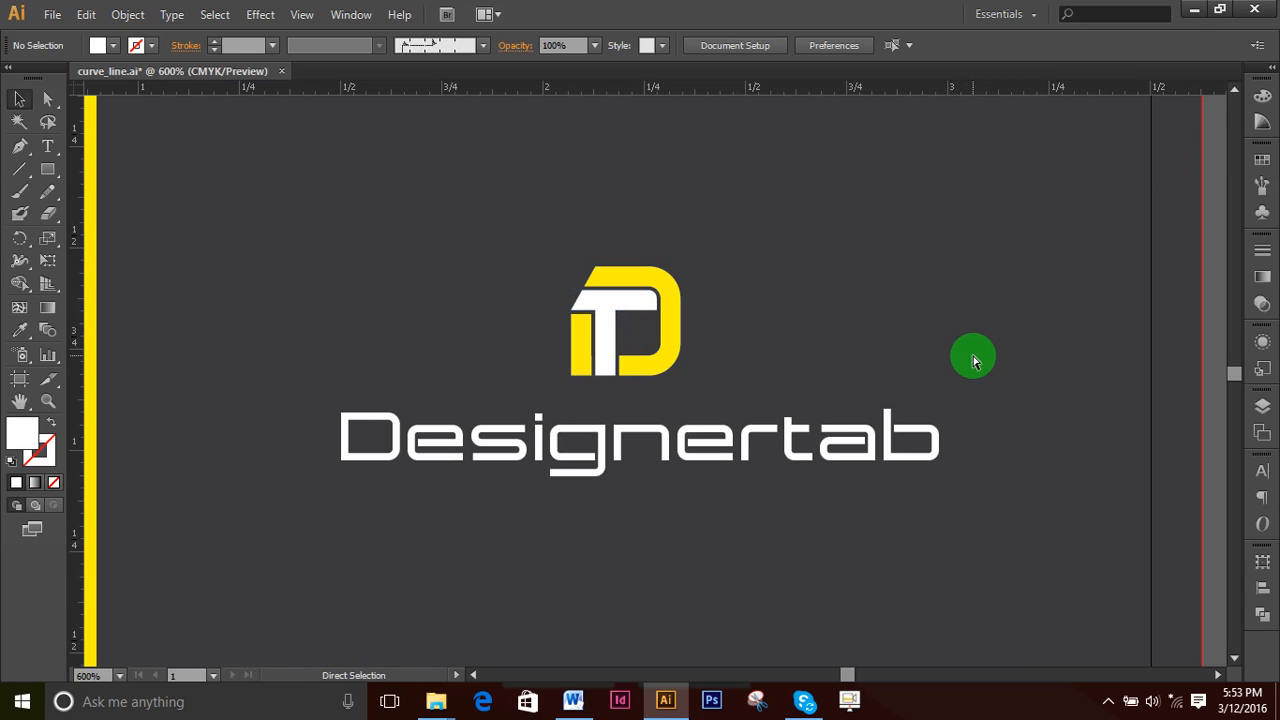
key(ctrl+0)
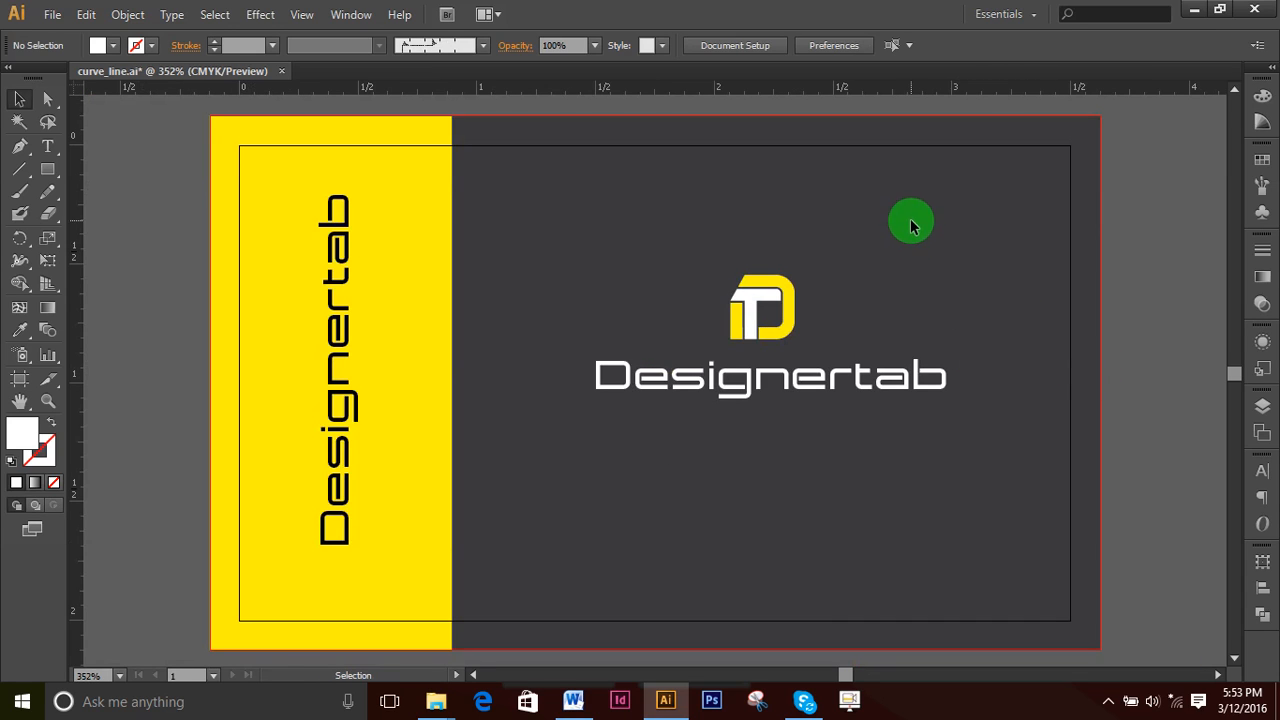
- Select the DT logo and white Designertab wordmark together and nudge them up near the dark area's upper safe margin, keeping them horizontally centred
drag(526, 220, 1040, 446)
key(Down)
key(Down)
key(Down)
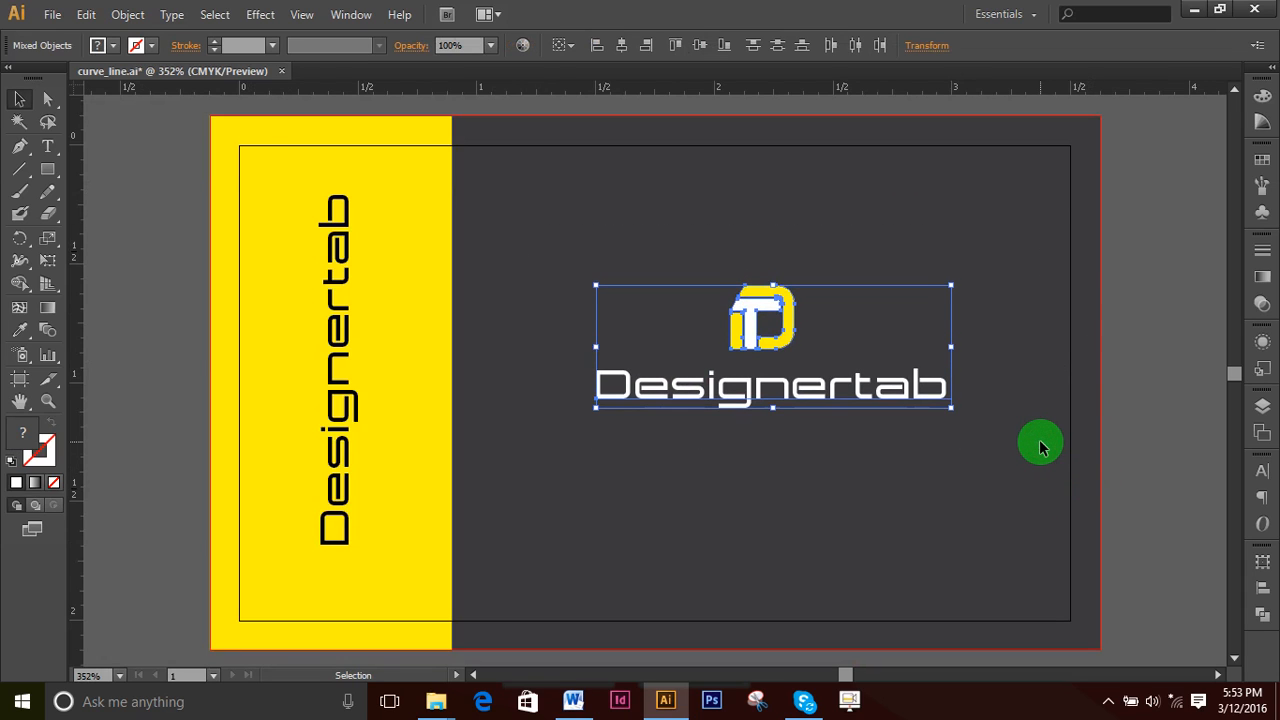
key(Right)
key(Up)
key(Up)
key(Up)
key(Up)
key(Up)
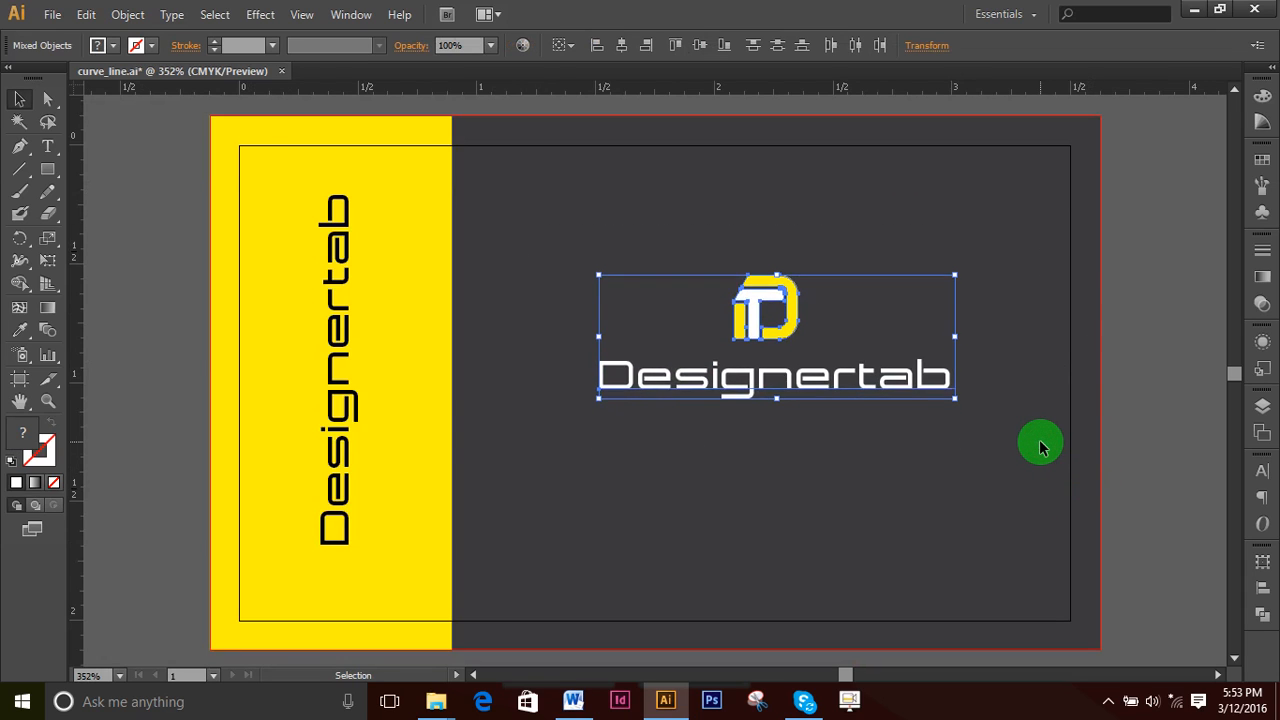
key(Left)
key(Left)
key(Left)
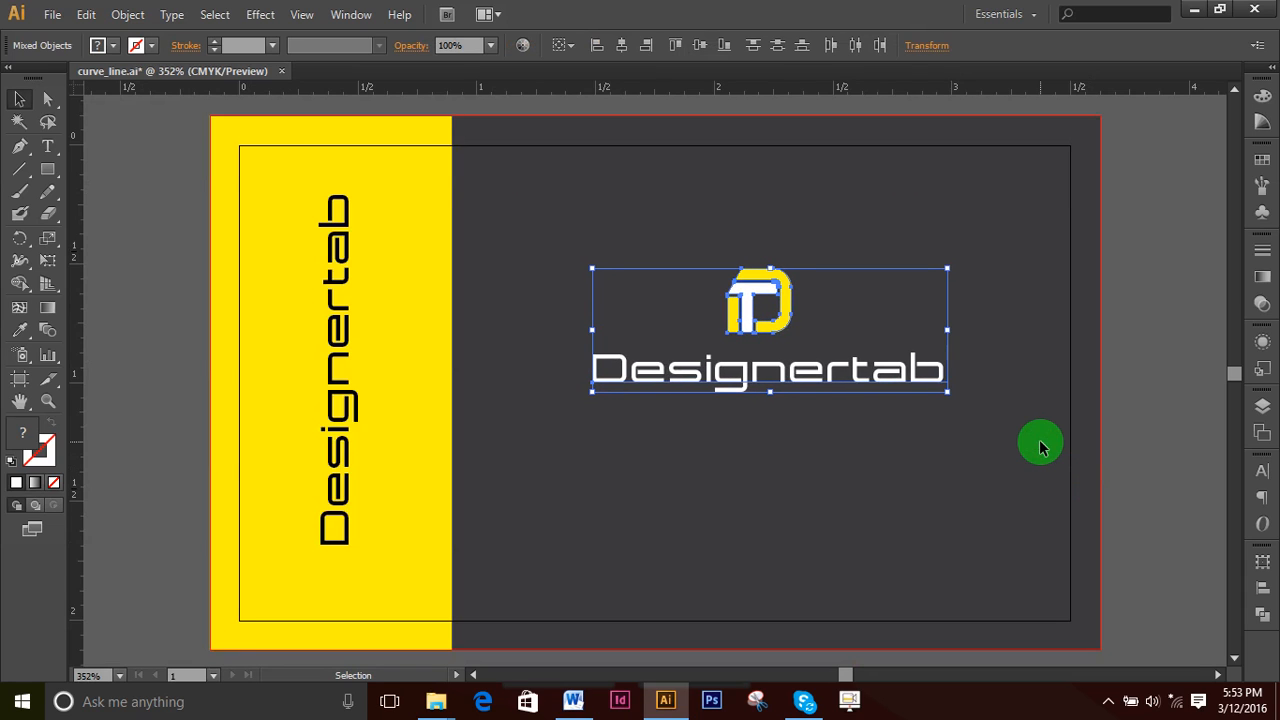
key(Up)
key(Up)
key(Up)
key(Up)
key(Up)
key(Up)
key(Up)
key(Up)
key(Up)
key(Up)
key(Up)
key(Up)
key(Up)
key(Up)
key(Up)
key(Up)
key(Up)
key(Up)
key(Up)
key(Up)
key(Up)
key(Up)
key(Up)
key(Up)
key(Up)
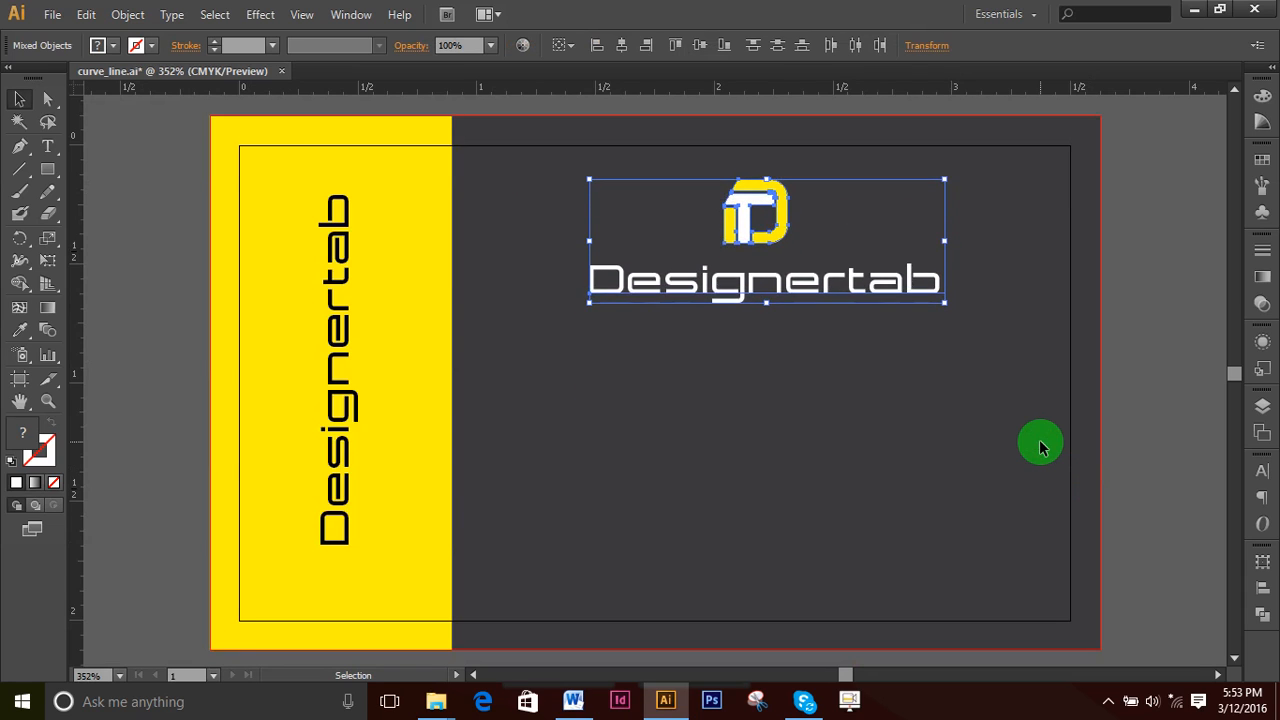
key(Right)
key(Right)
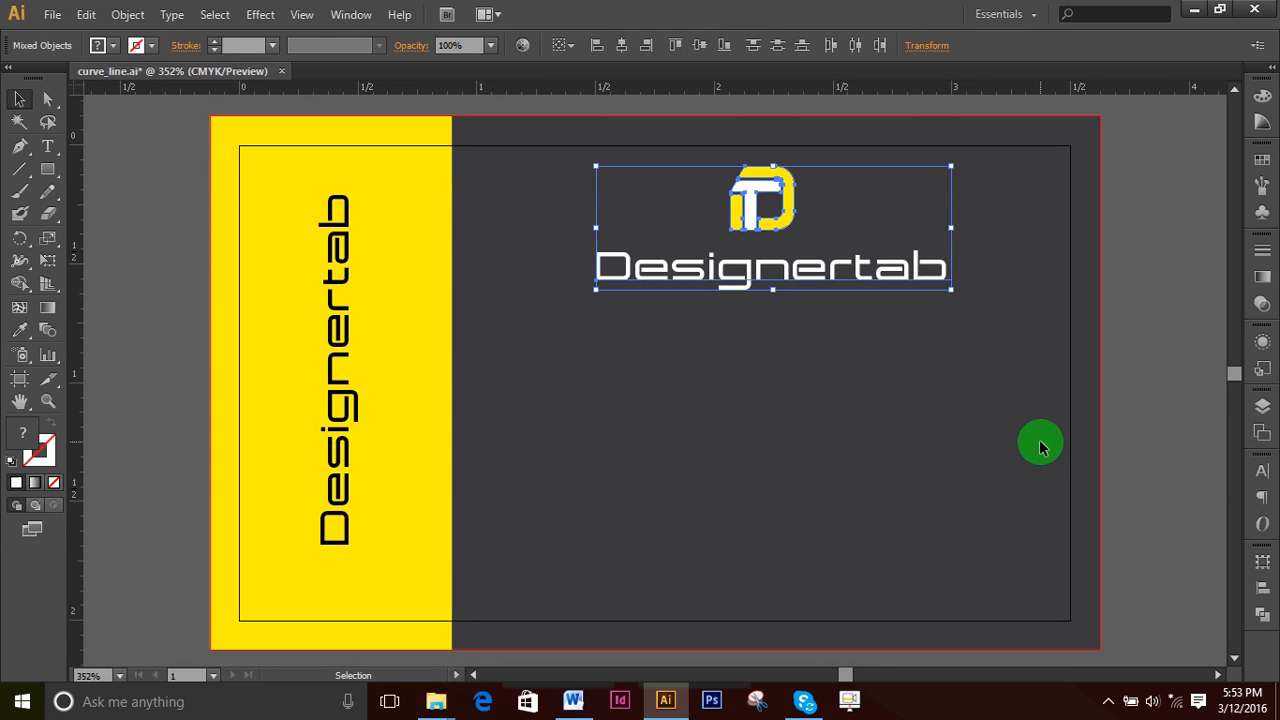
- Add a text line reading "This is a marketplace to get prefessional design services" on the dark area below the wordmark
click(47, 146)
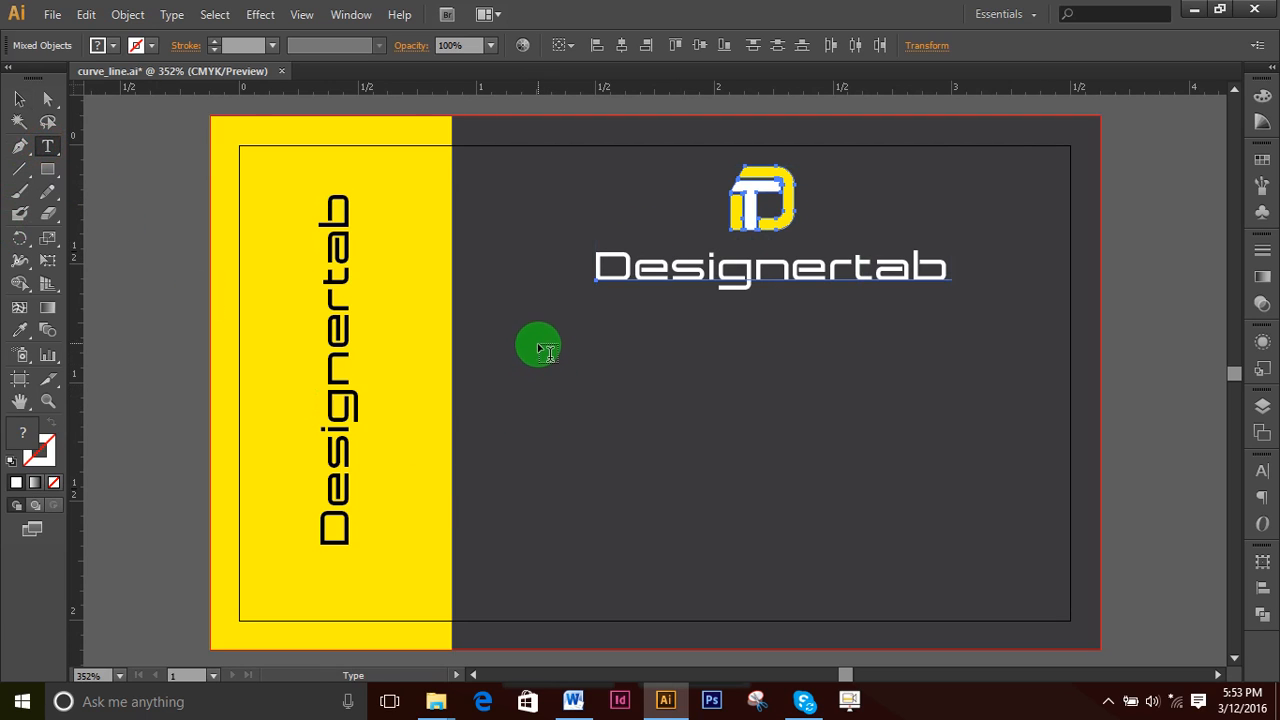
click(505, 433)
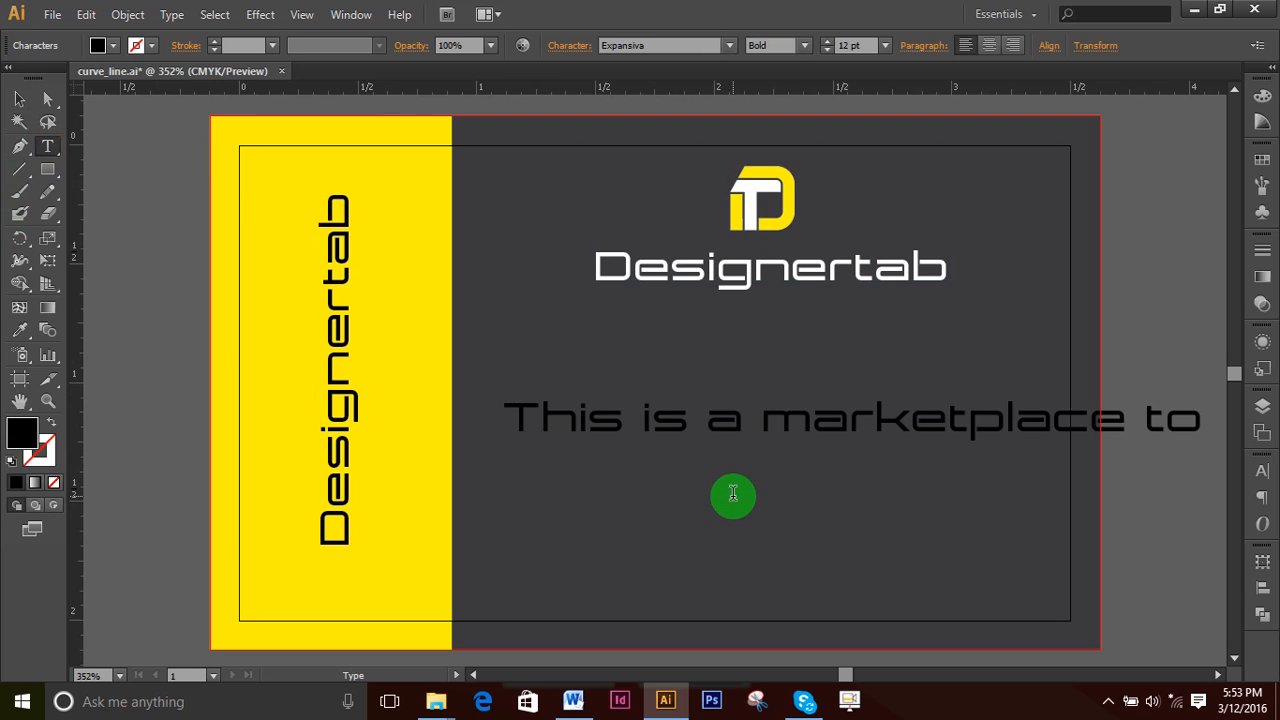
text(get)
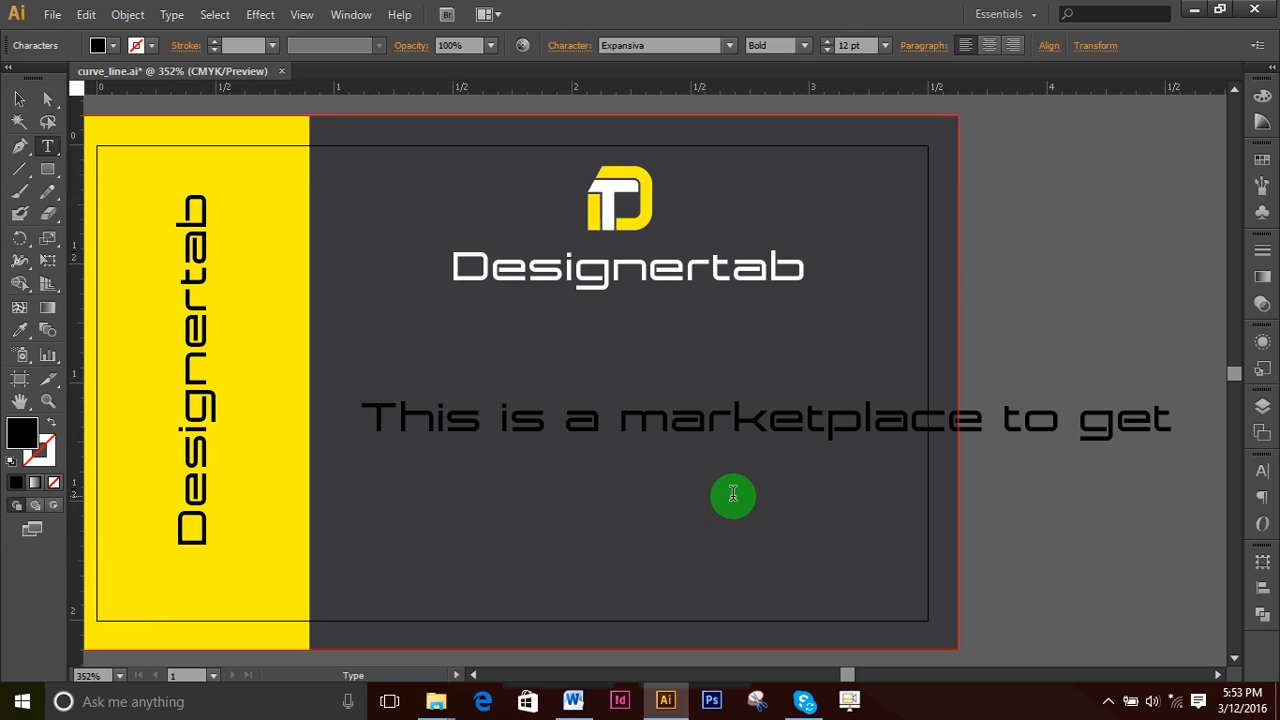
text( pre)
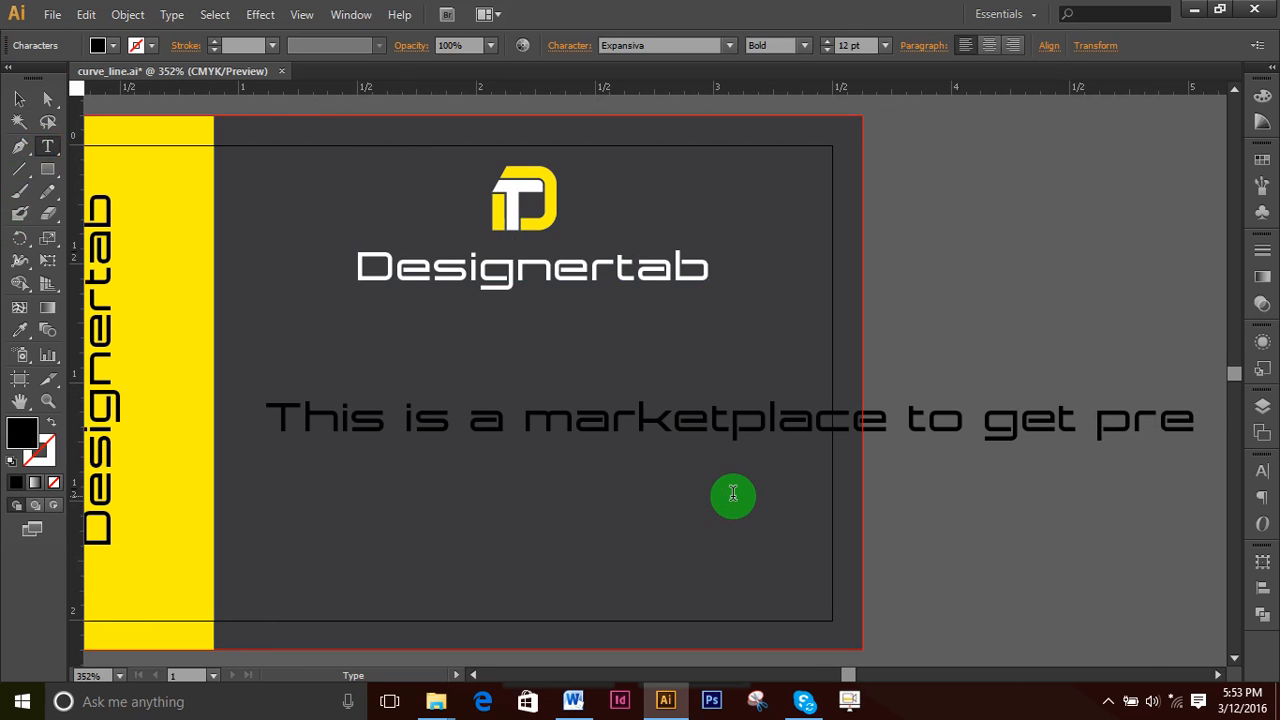
text(fessional d)
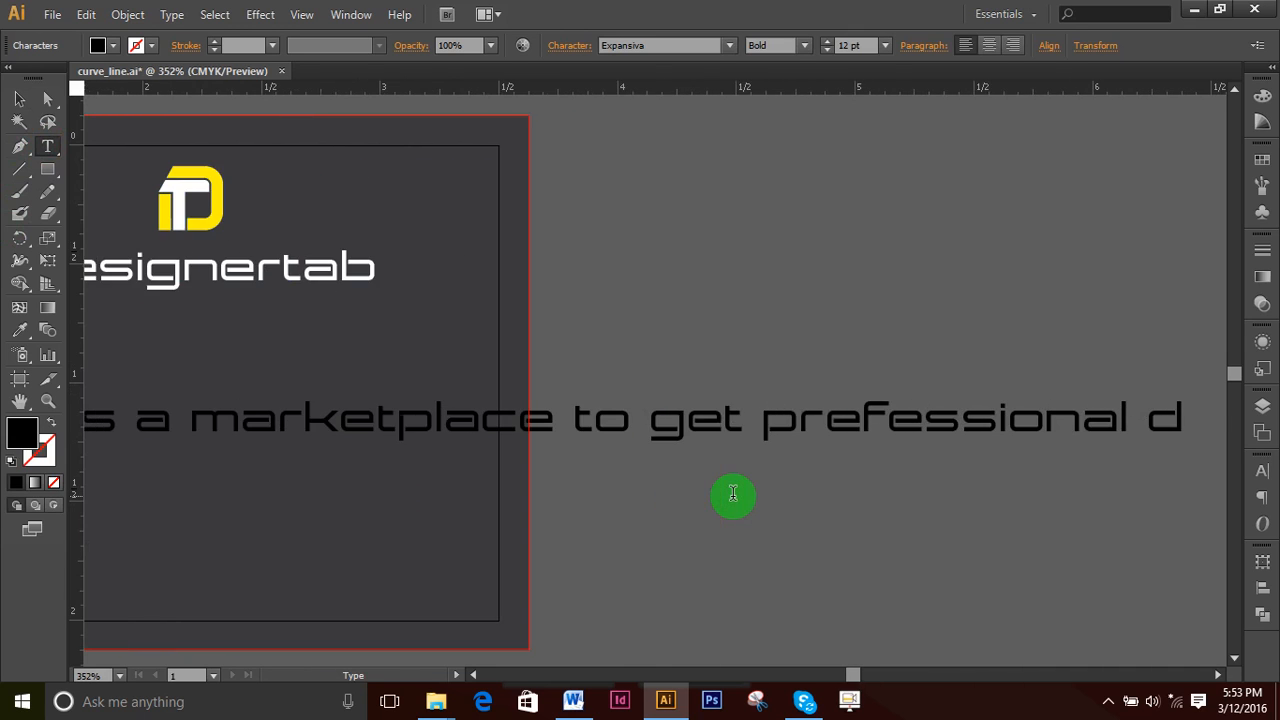
text(esign ser)
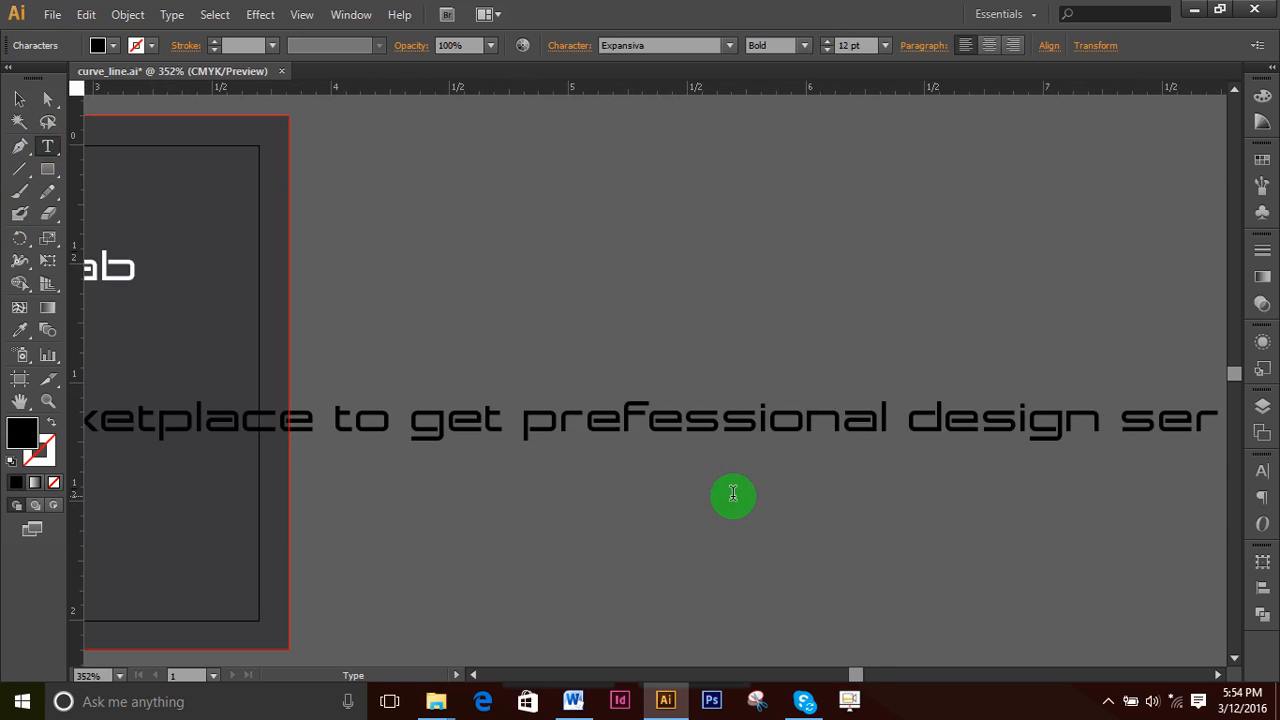
text(vices)
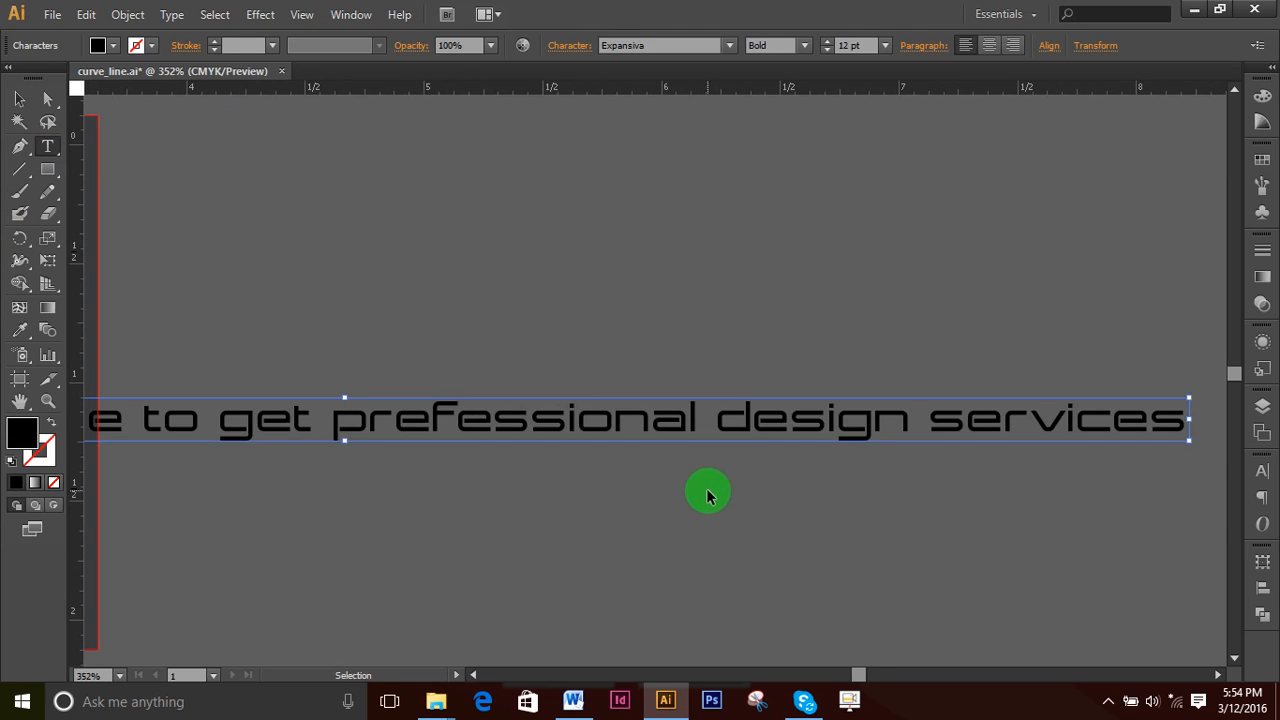
- Set the whole tagline text to the Regular style of the Expansiva font
key(ctrl+a)
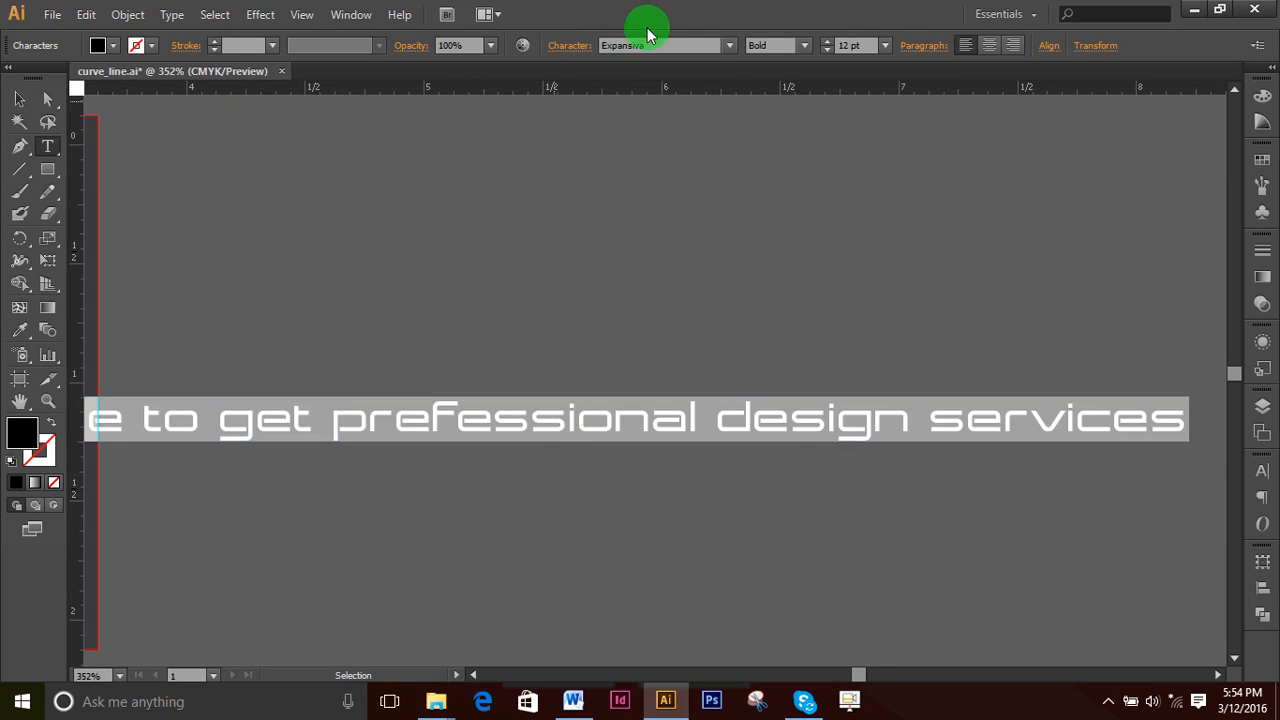
click(800, 46)
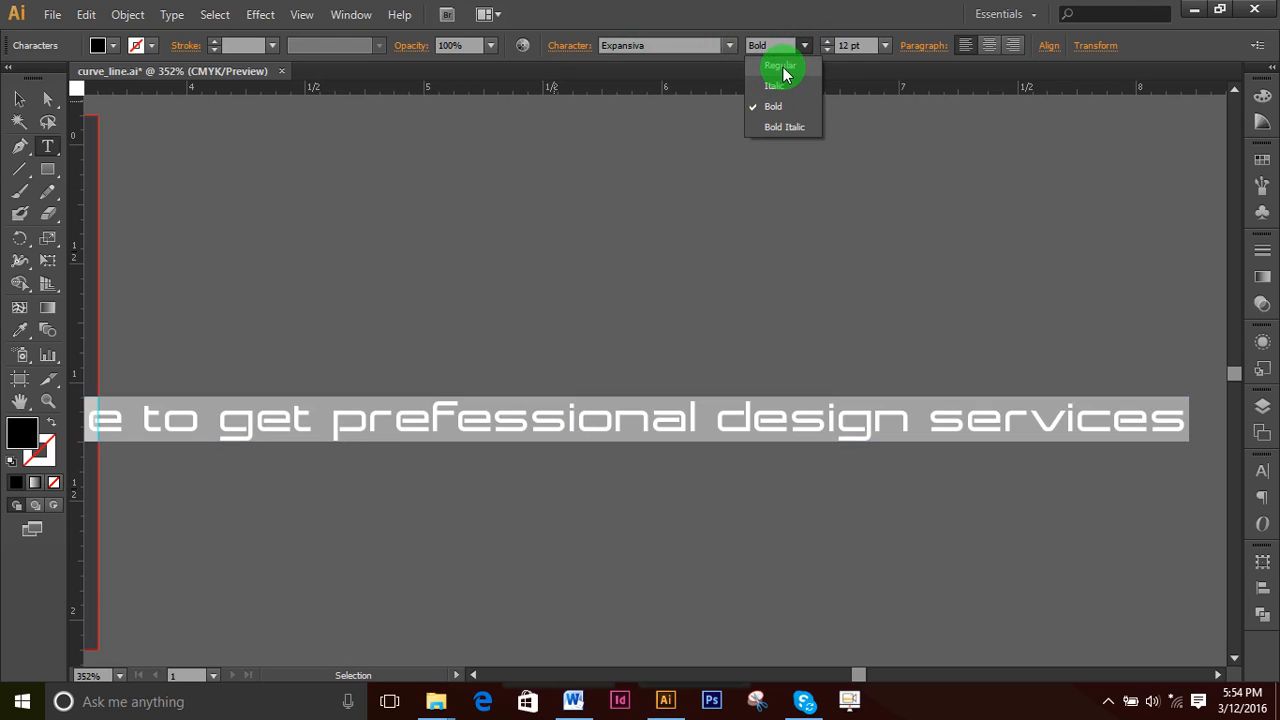
click(781, 66)
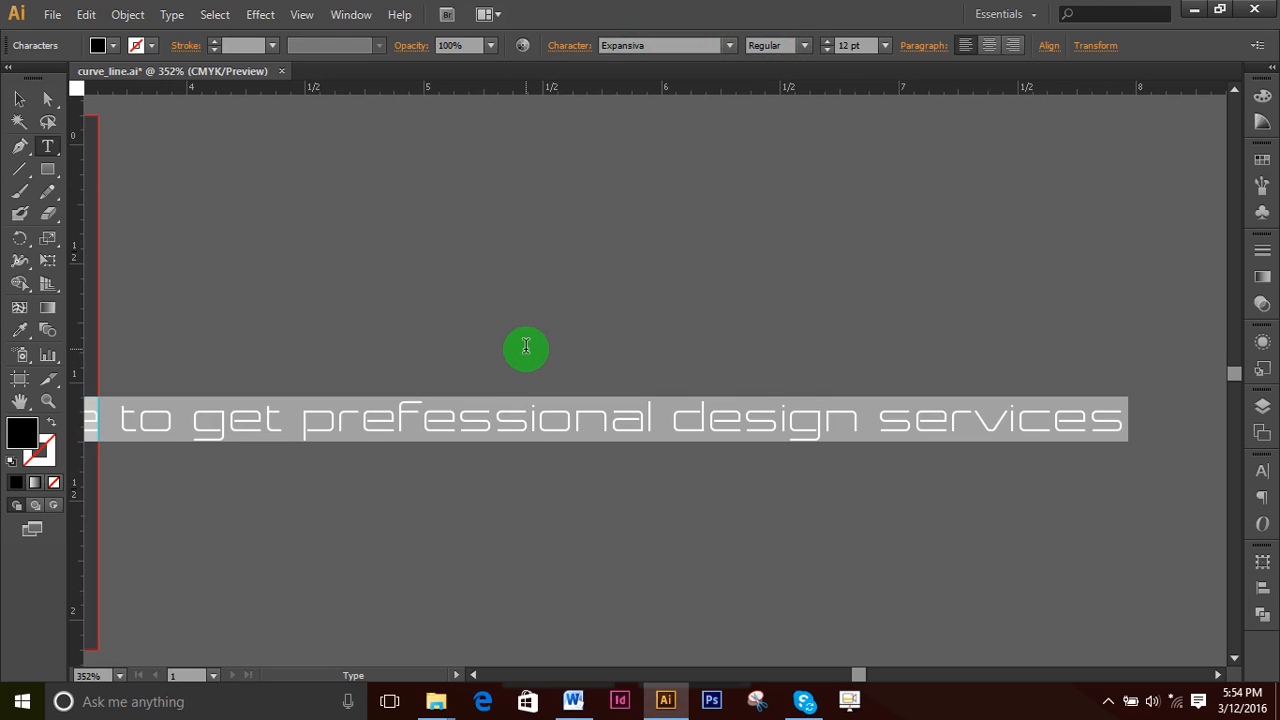
- Cut the tagline out of its single text line, deselect the empty text object, and hide the artboards
key(BackSpace)
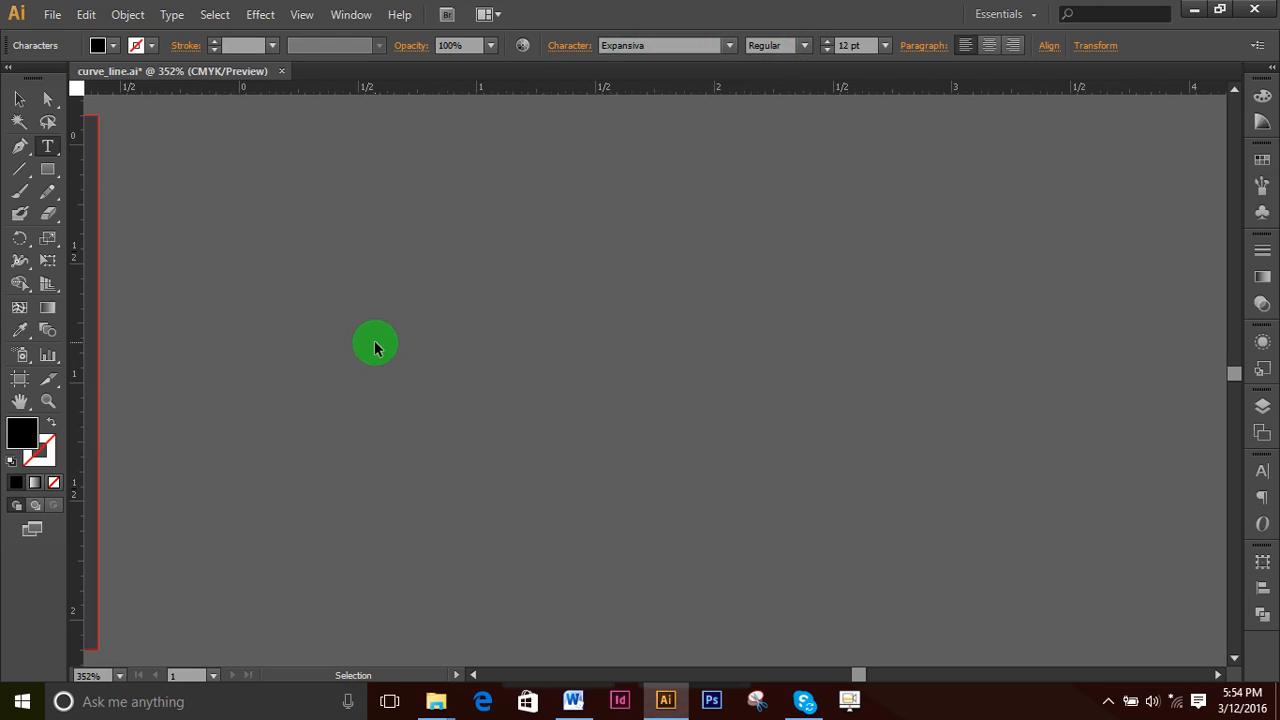
key(ctrl+0)
click(17, 107)
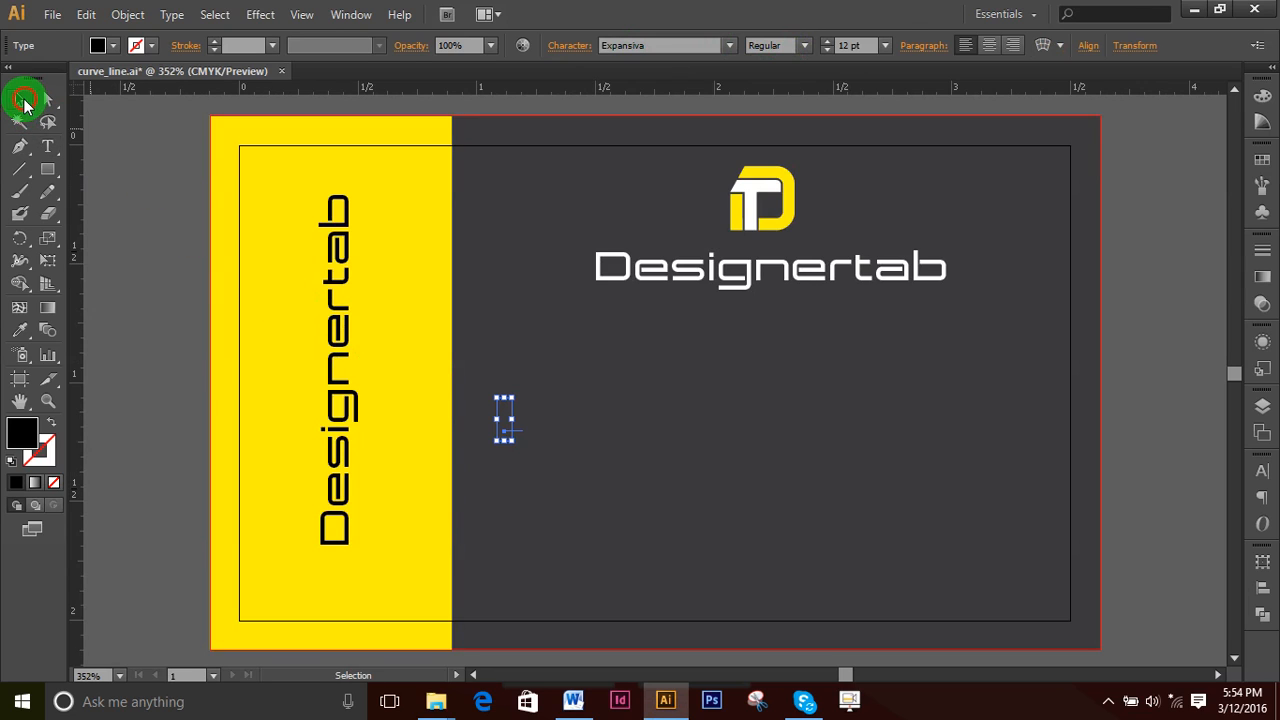
click(783, 460)
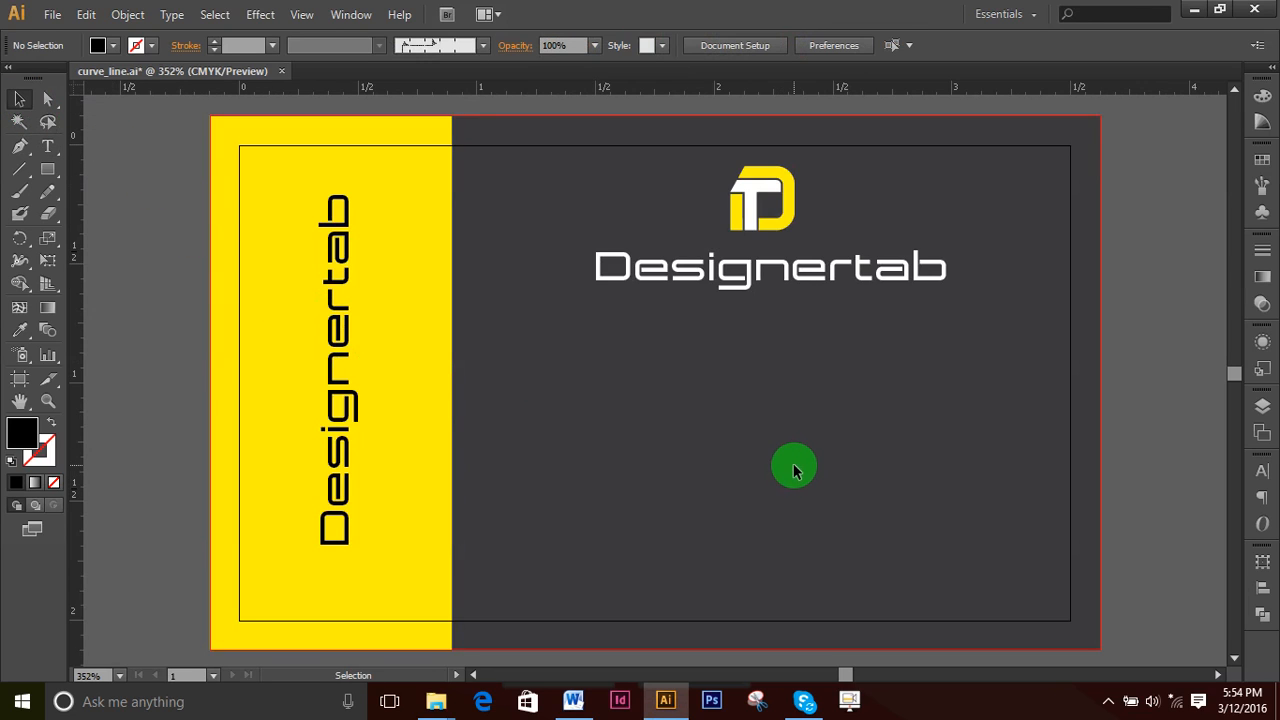
key(ctrl+shift+h)
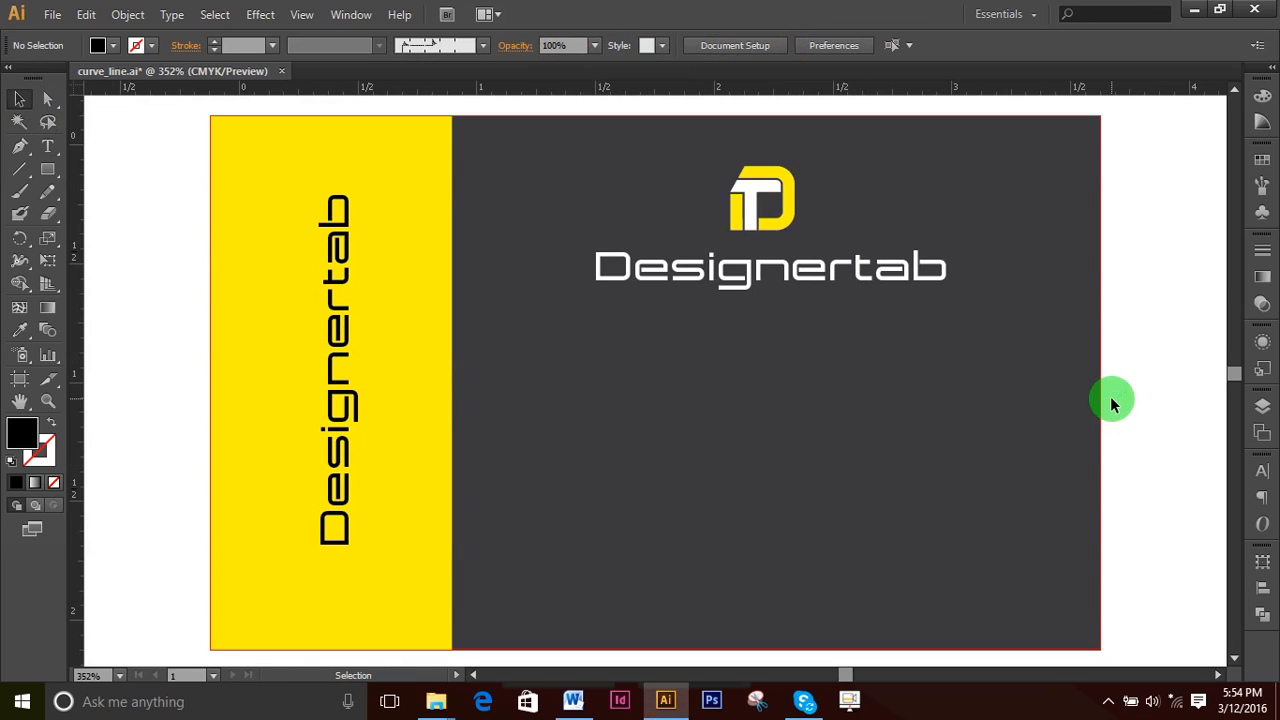
click(1145, 380)
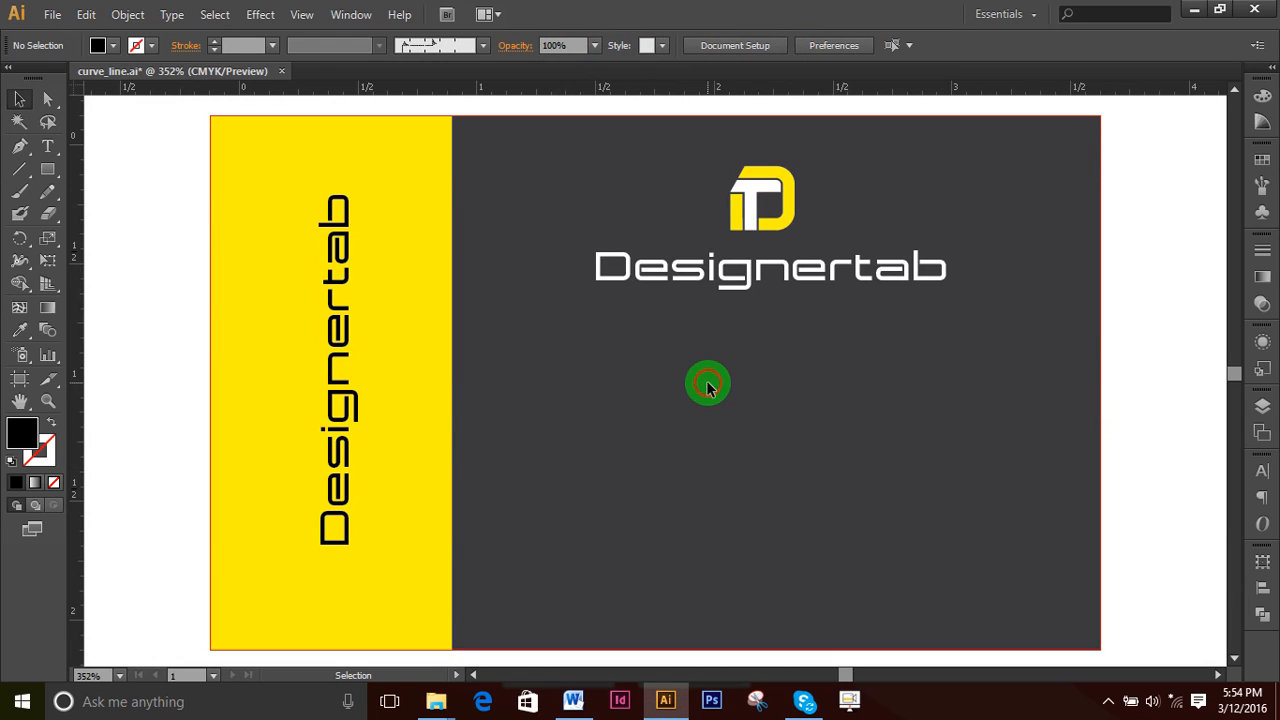
click(48, 170)
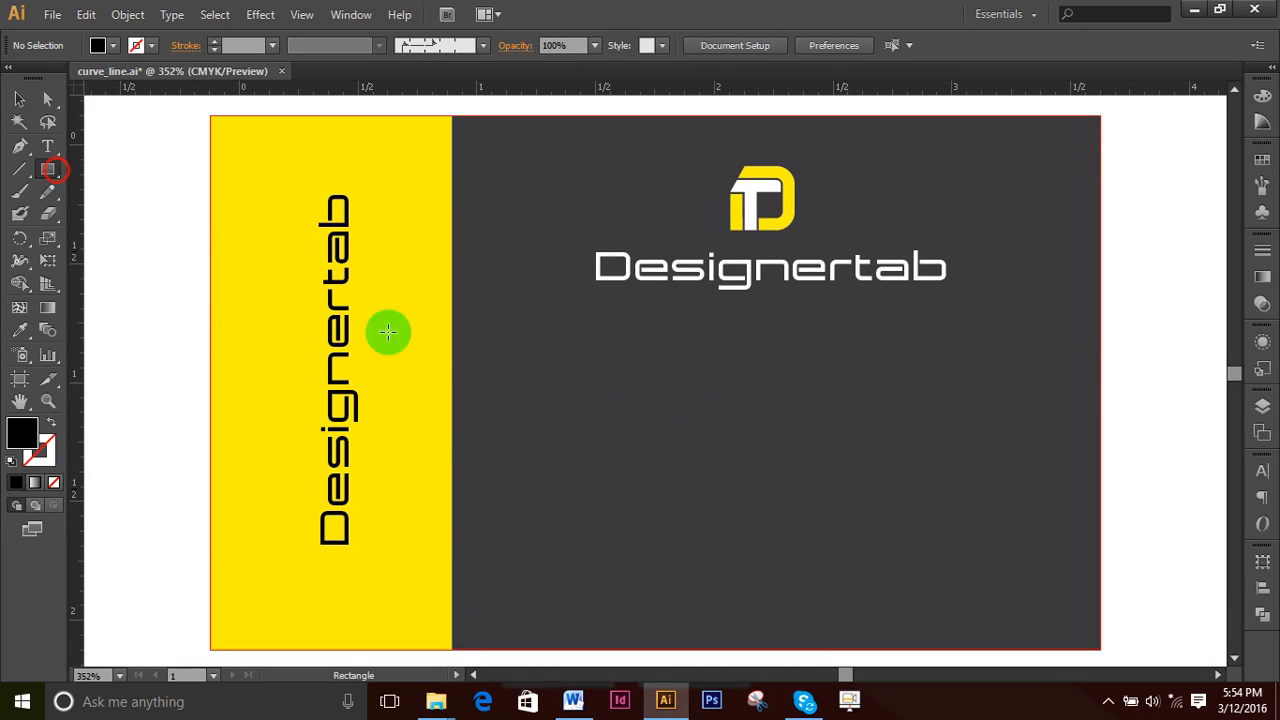
drag(520, 346, 1066, 575)
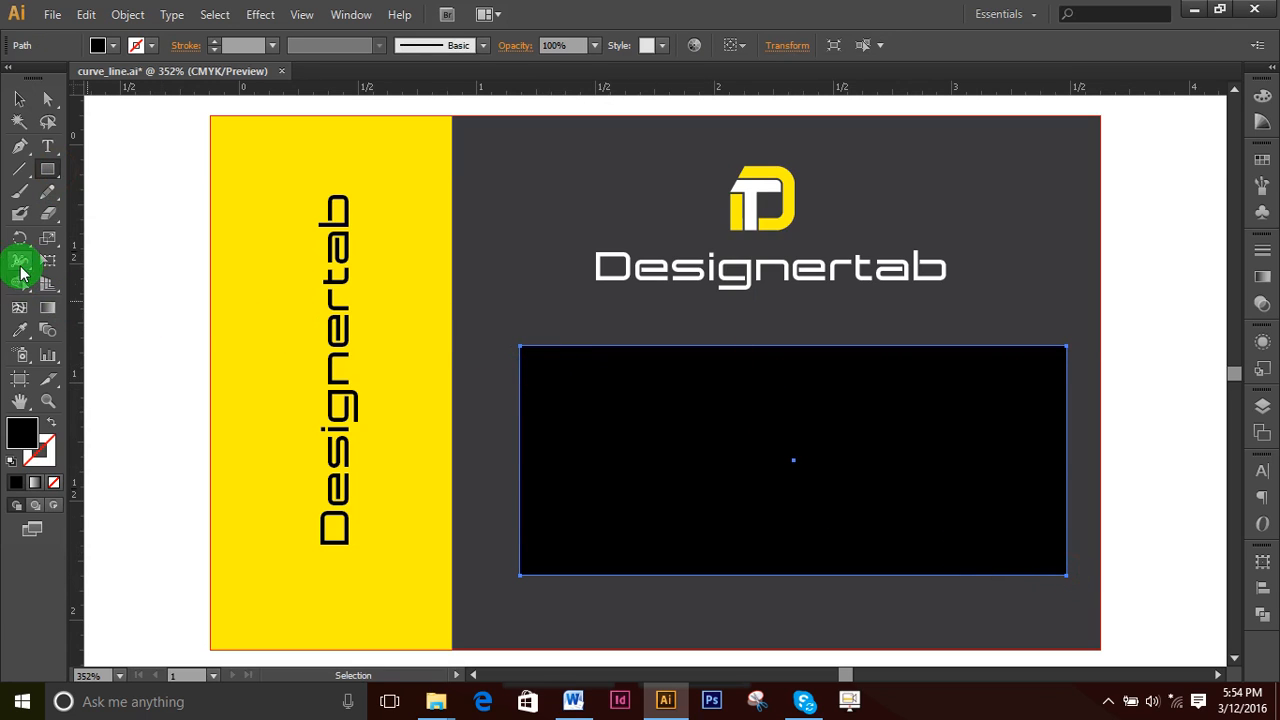
key(Delete)
- Draw a wide area text frame below the wordmark on the dark area and paste the cut tagline into it
click(55, 143)
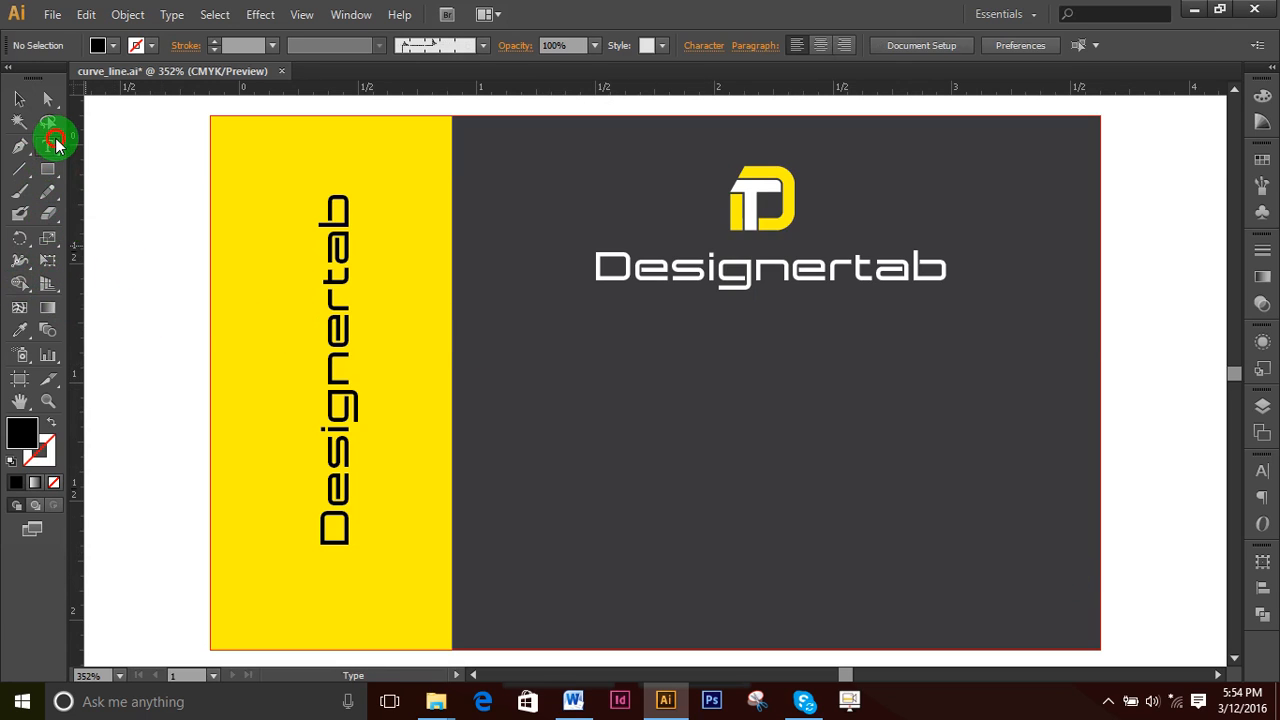
drag(508, 336, 1077, 472)
key(ctrl)
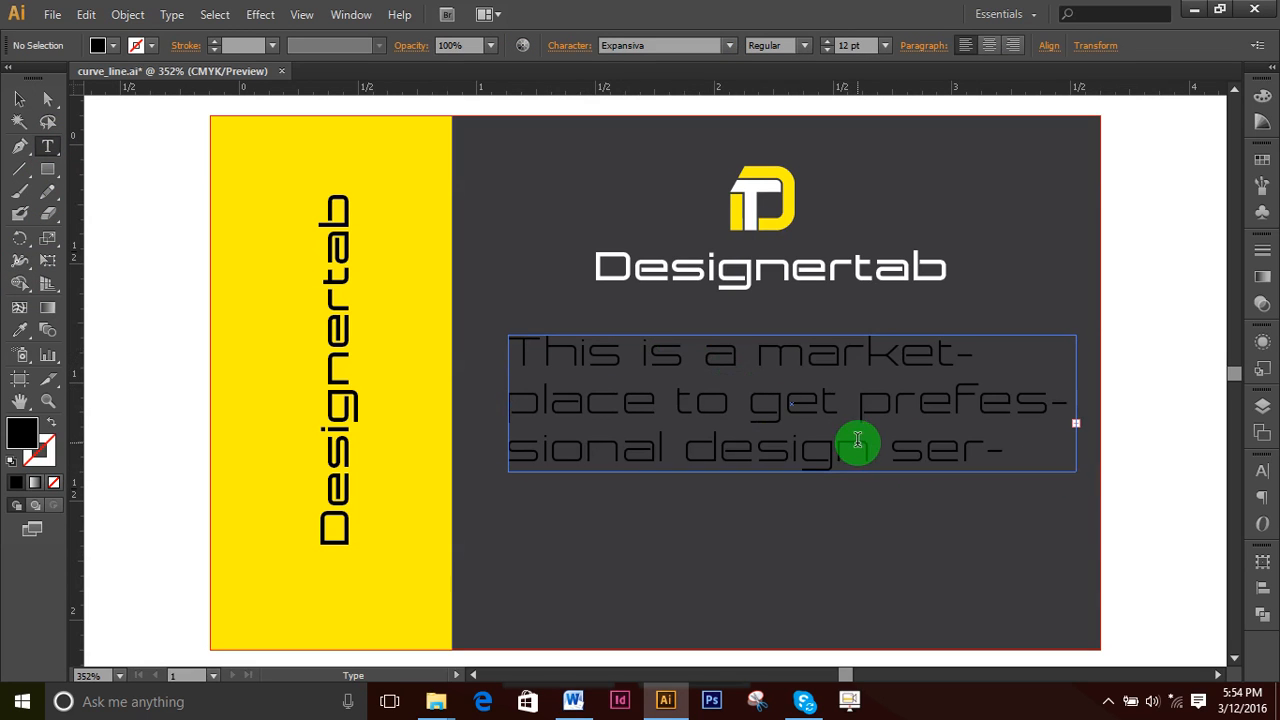
- Set the whole tagline paragraph to 9 pt in the Italic style of Expansiva
click(689, 414)
key(ctrl+a)
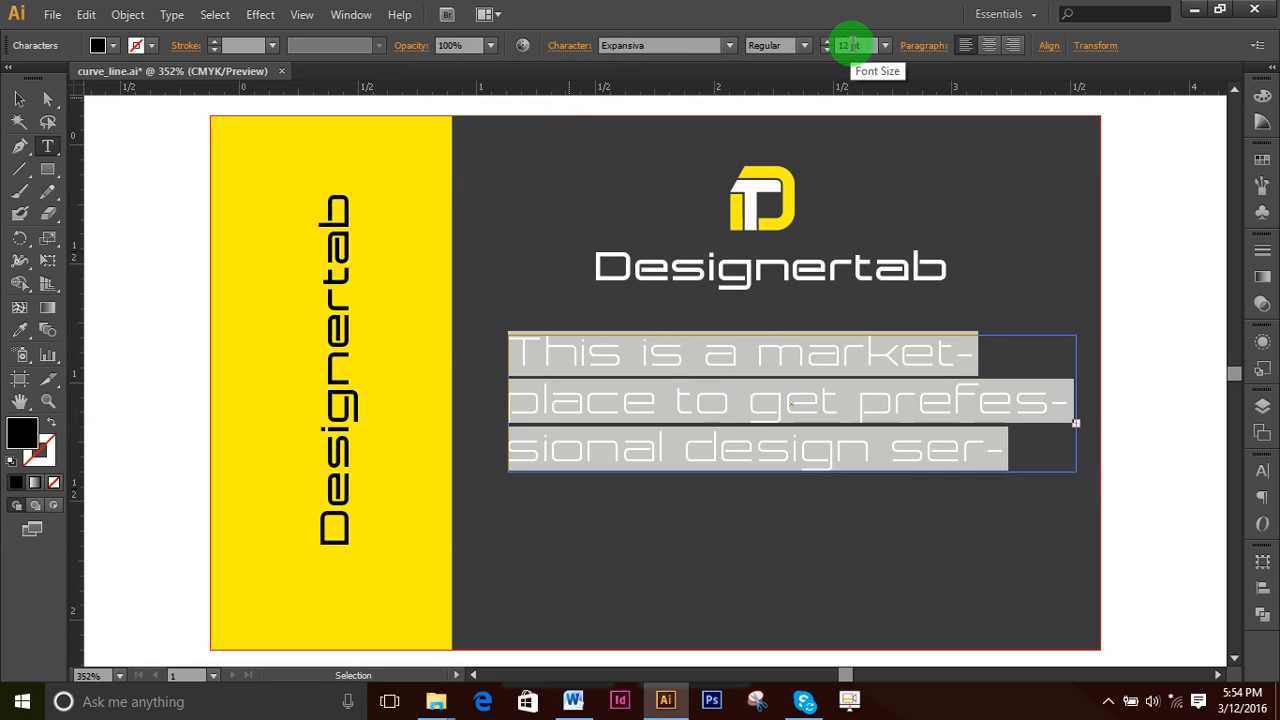
scroll(867, 45, down, 2)
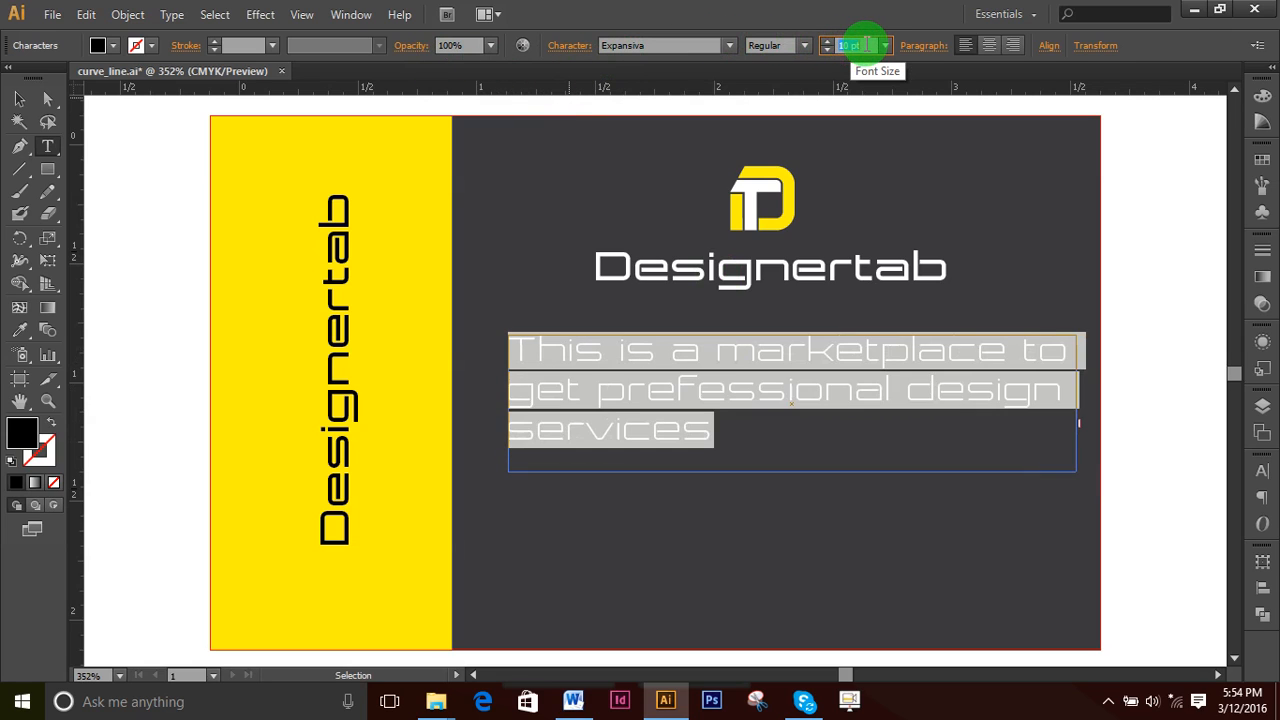
scroll(867, 45, down, 1)
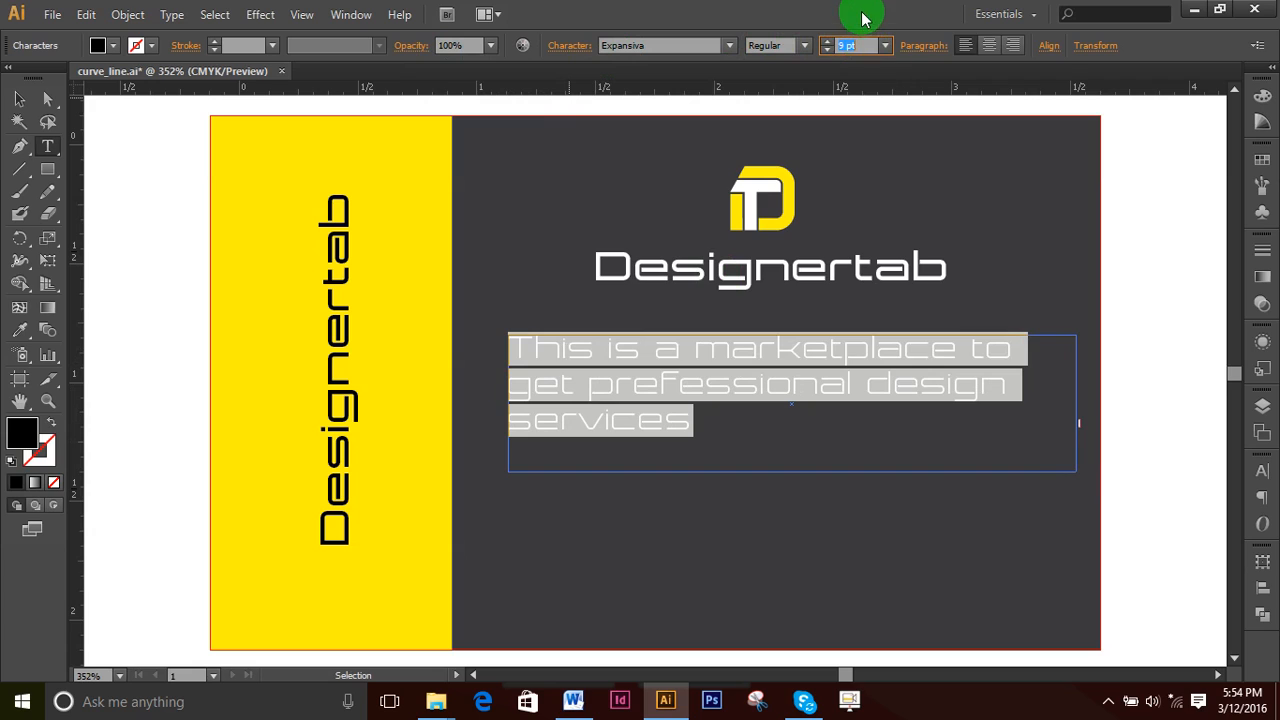
click(804, 45)
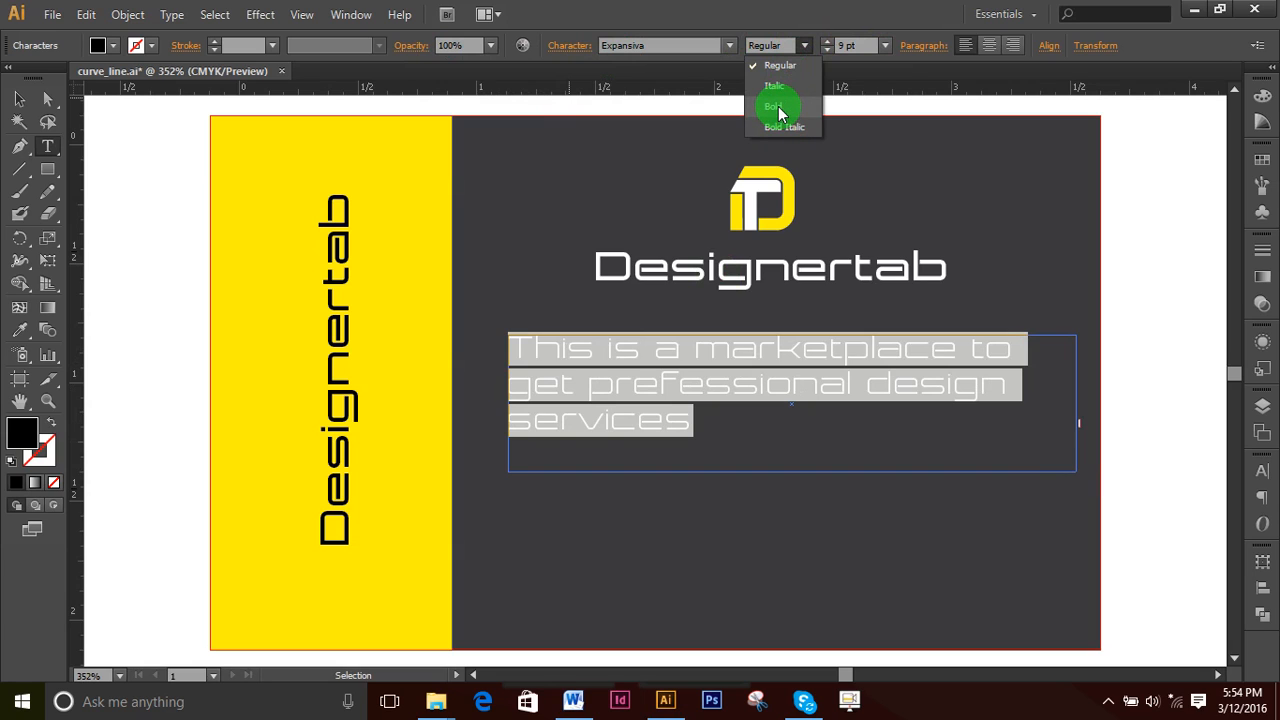
click(776, 88)
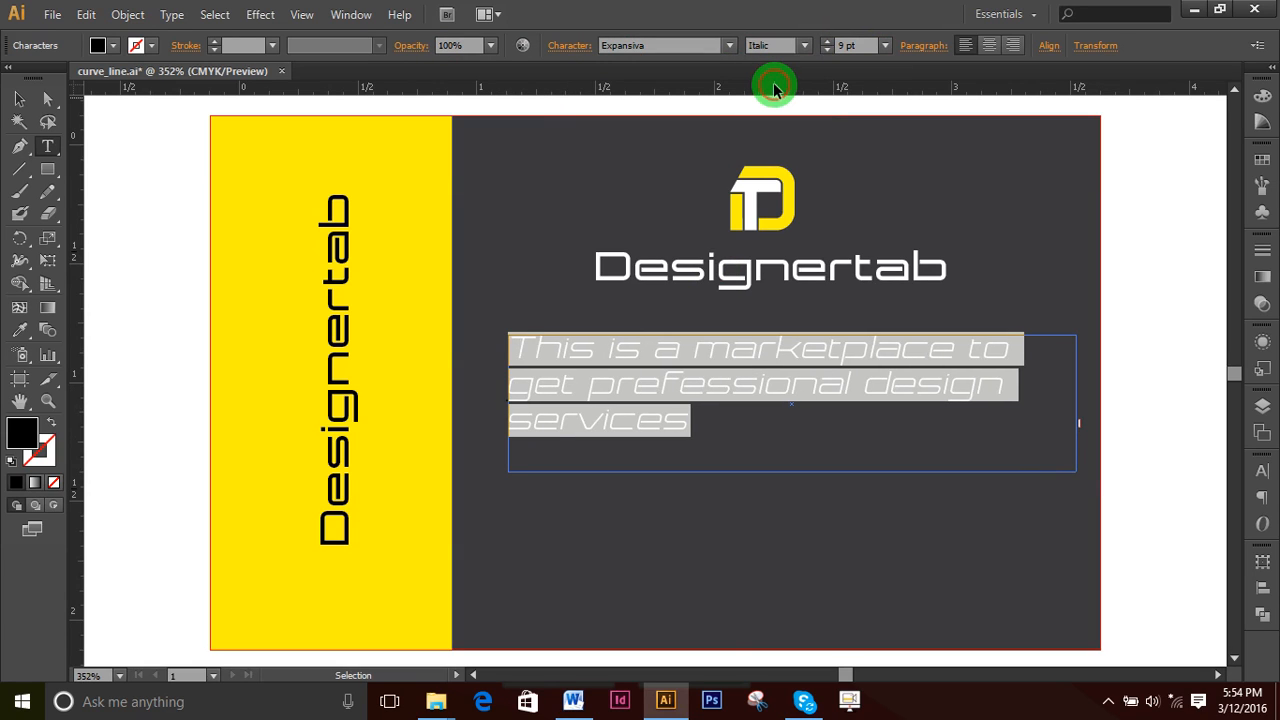
click(766, 372)
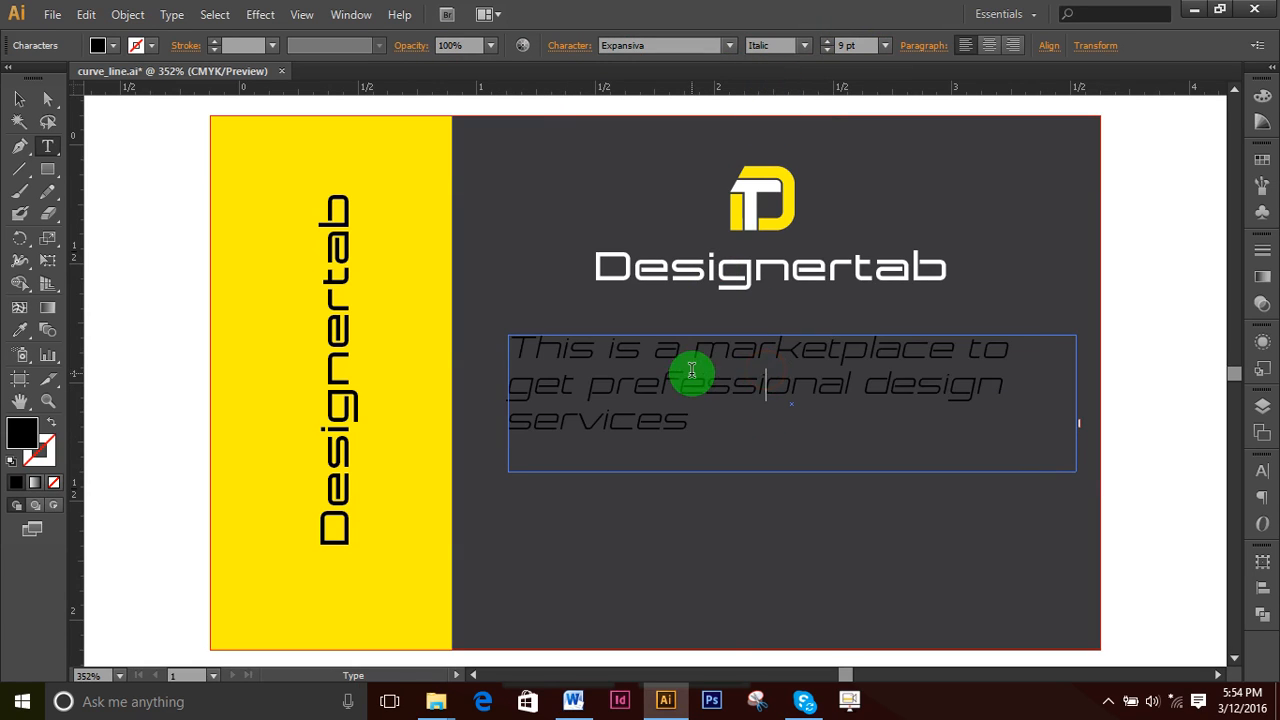
- Recolor the whole tagline with the yellow sampled from the card's yellow panel, then deselect it
drag(751, 466, 483, 270)
click(19, 330)
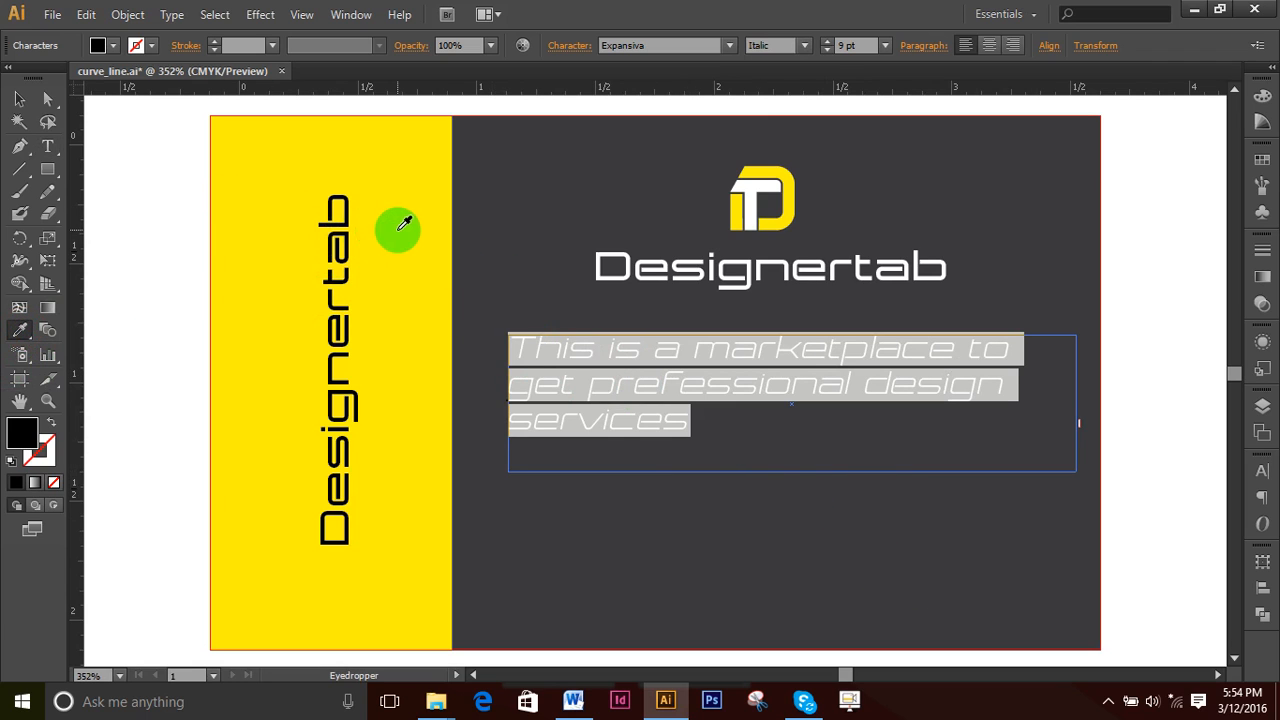
click(406, 228)
click(19, 98)
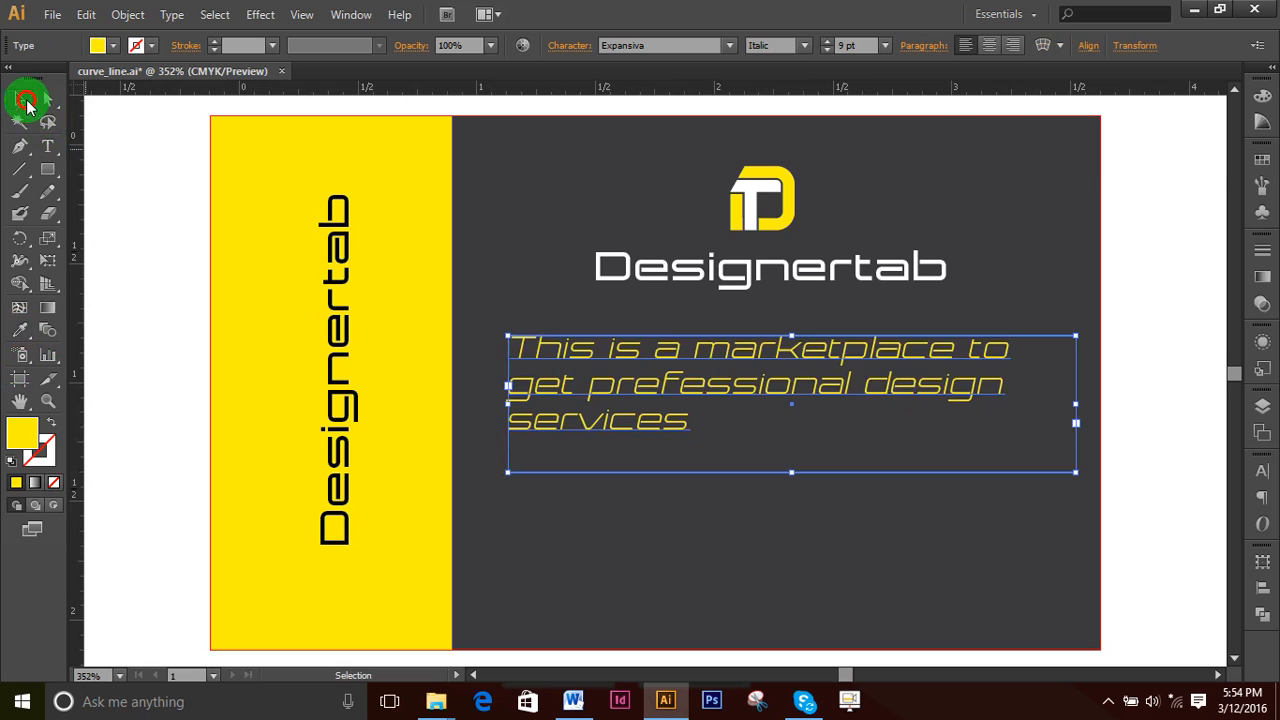
click(1178, 420)
scroll(1160, 420, down, 1)
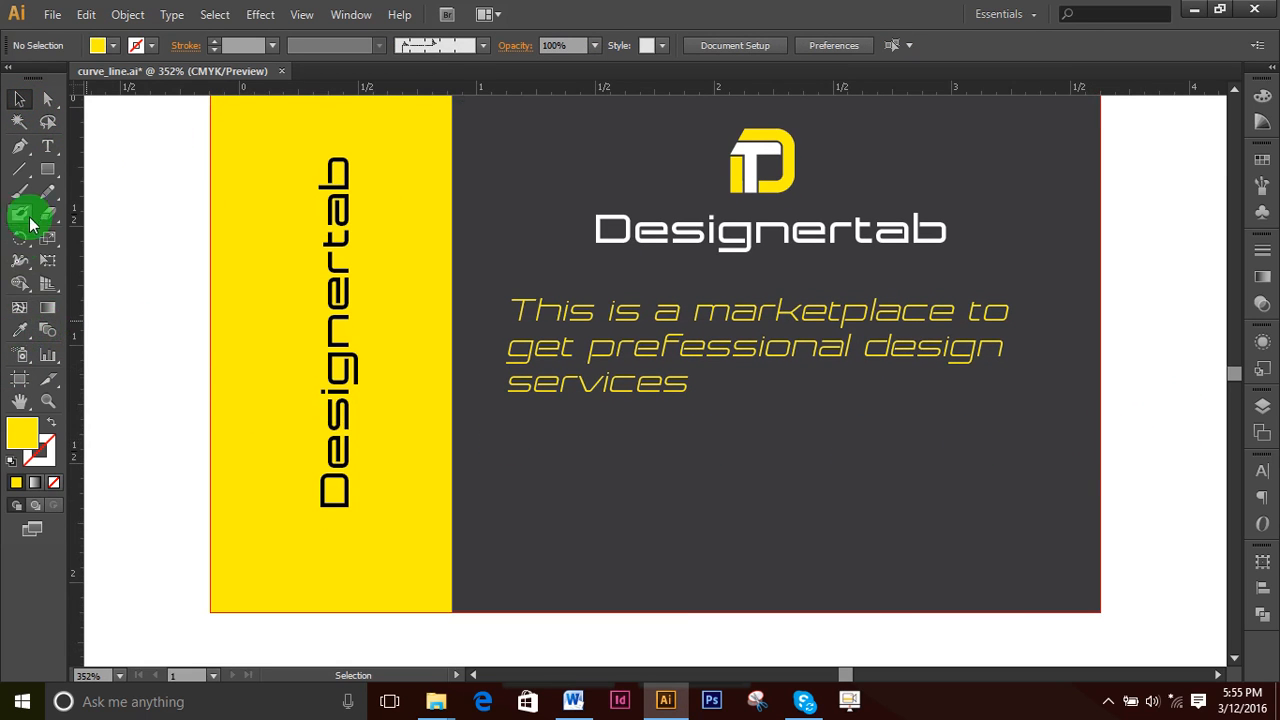
- Replace the whole tagline text with "Professional Design Services"
click(48, 150)
click(672, 314)
triple_click(672, 314)
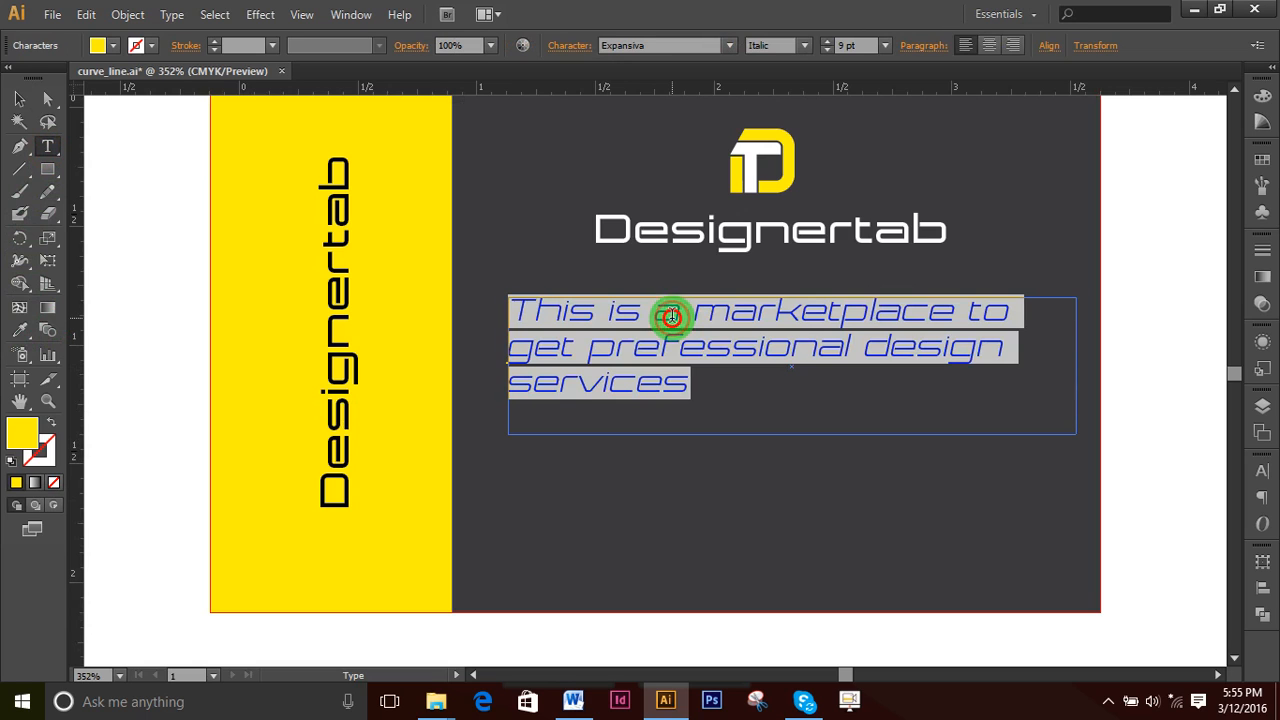
key(ctrl)
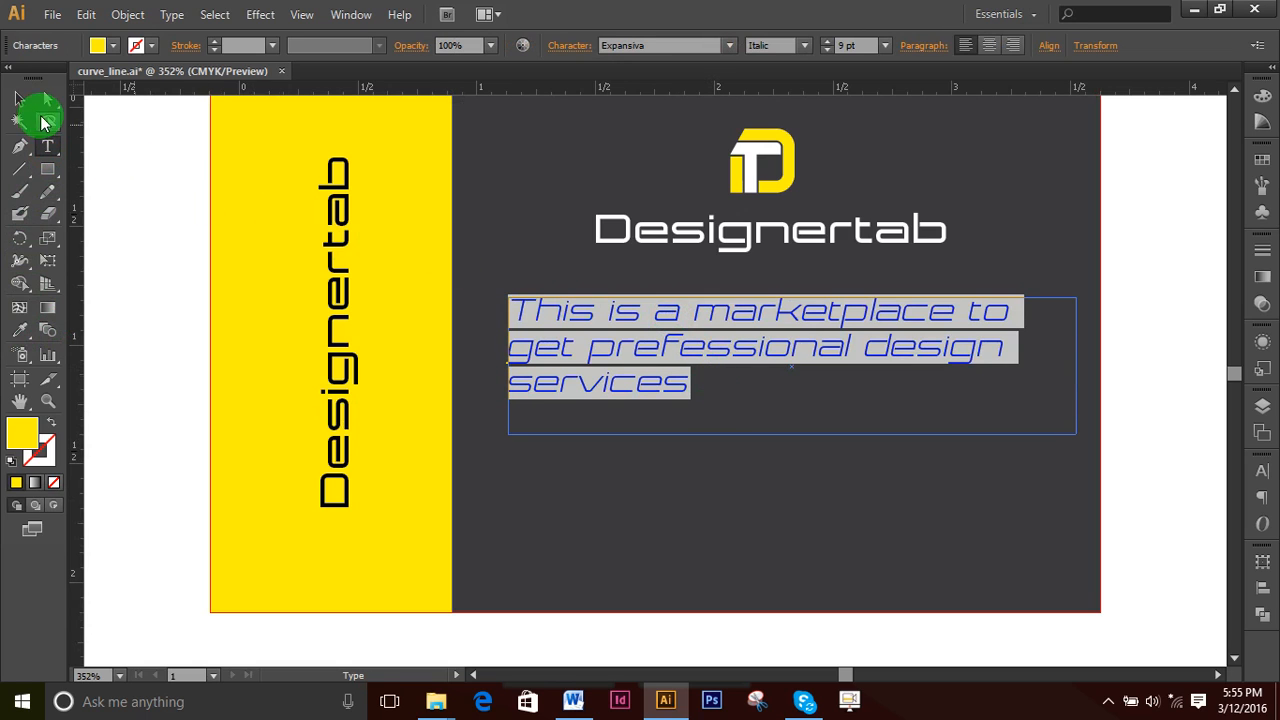
text(Th)
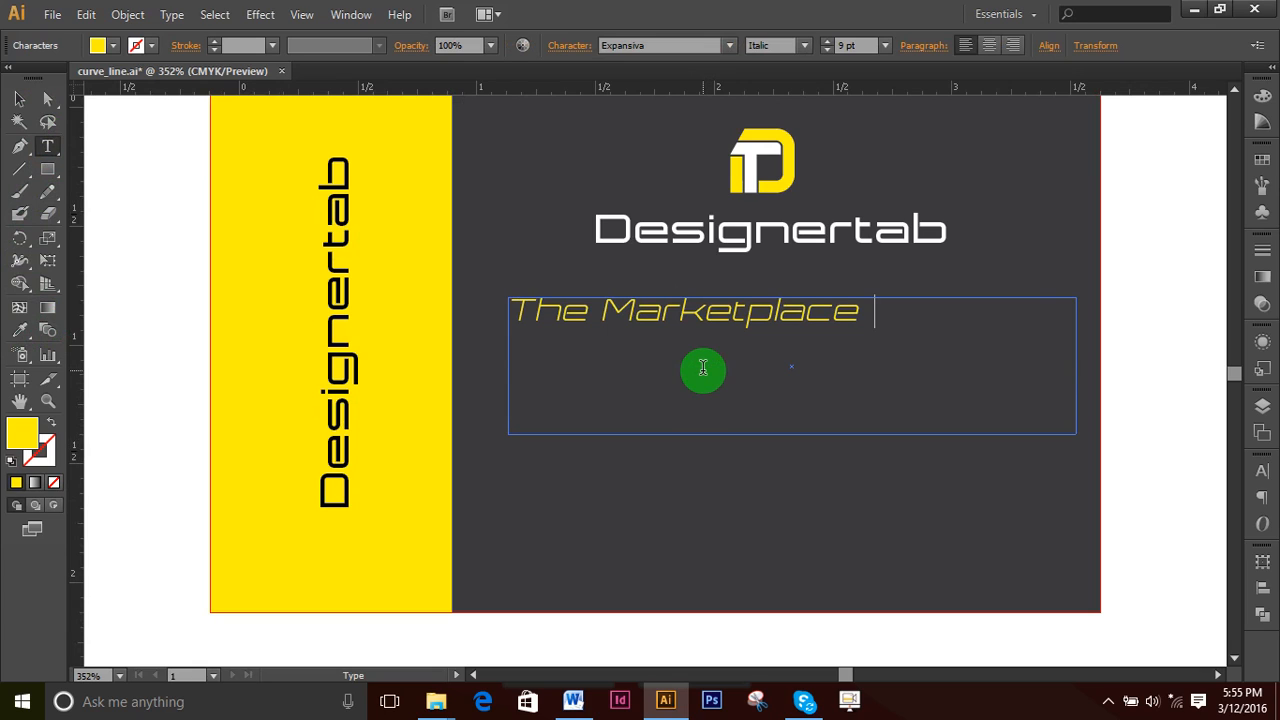
key(BackSpace)
key(BackSpace)
key(BackSpace)
key(BackSpace)
key(BackSpace)
key(BackSpace)
key(BackSpace)
key(BackSpace)
key(BackSpace)
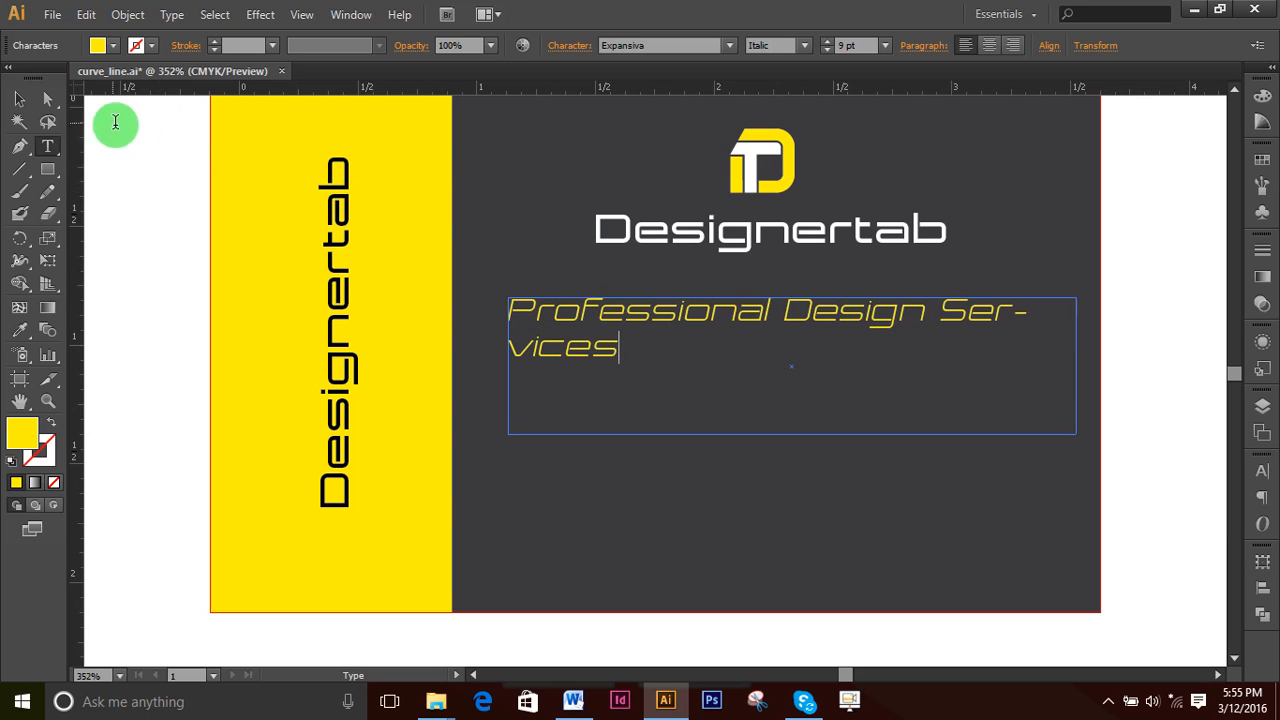
click(548, 338)
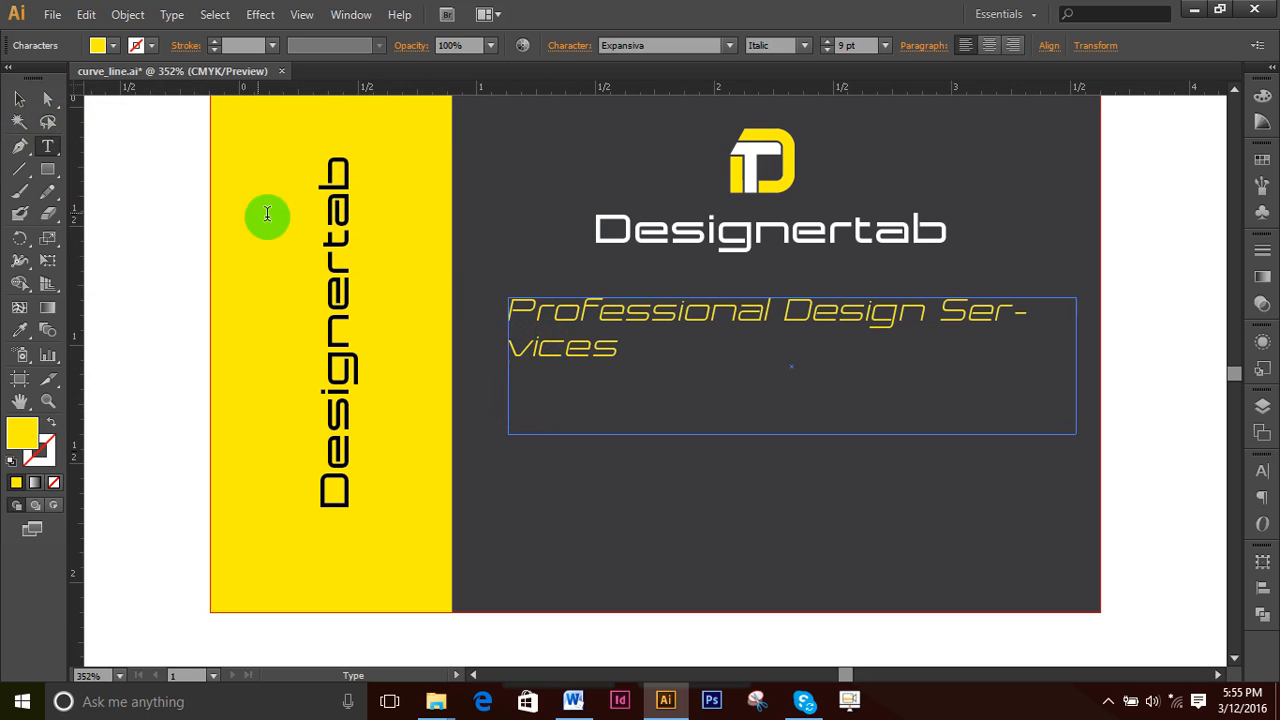
- Widen the tagline's text frame on both sides so the text fits on one line within the dark area
click(14, 98)
click(507, 349)
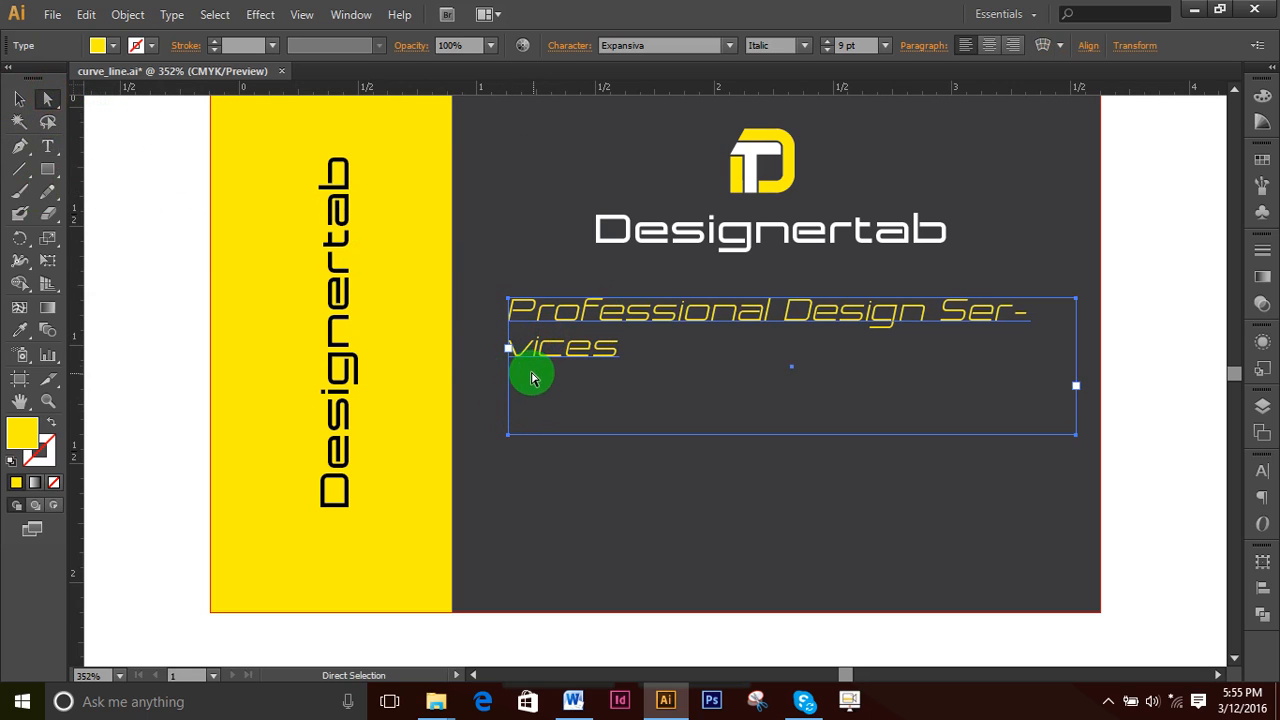
click(19, 98)
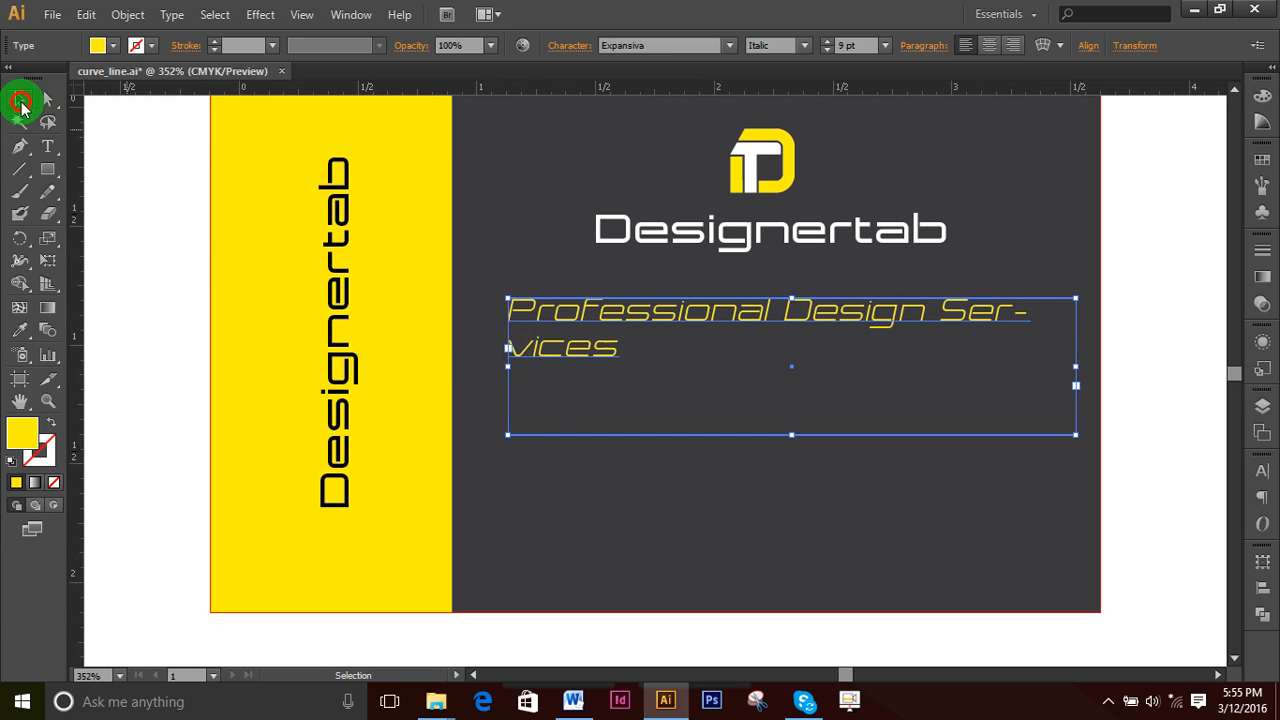
click(523, 363)
double_click(513, 346)
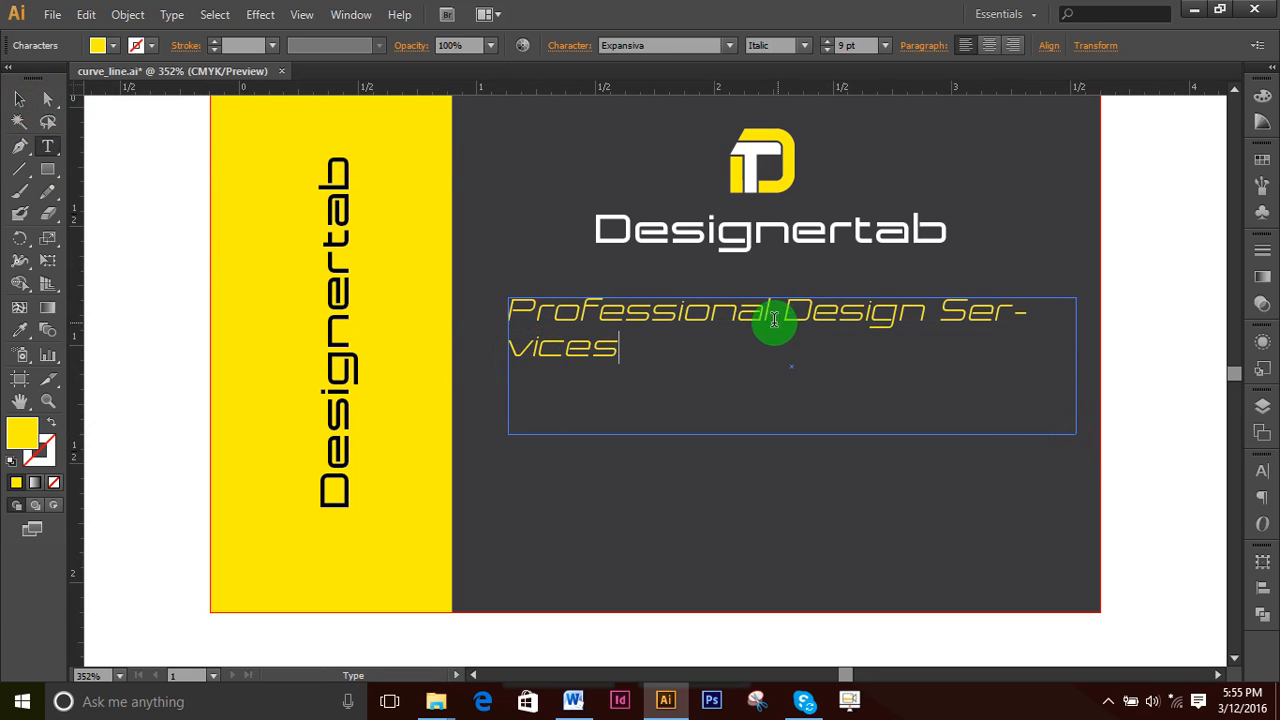
double_click(731, 318)
click(12, 96)
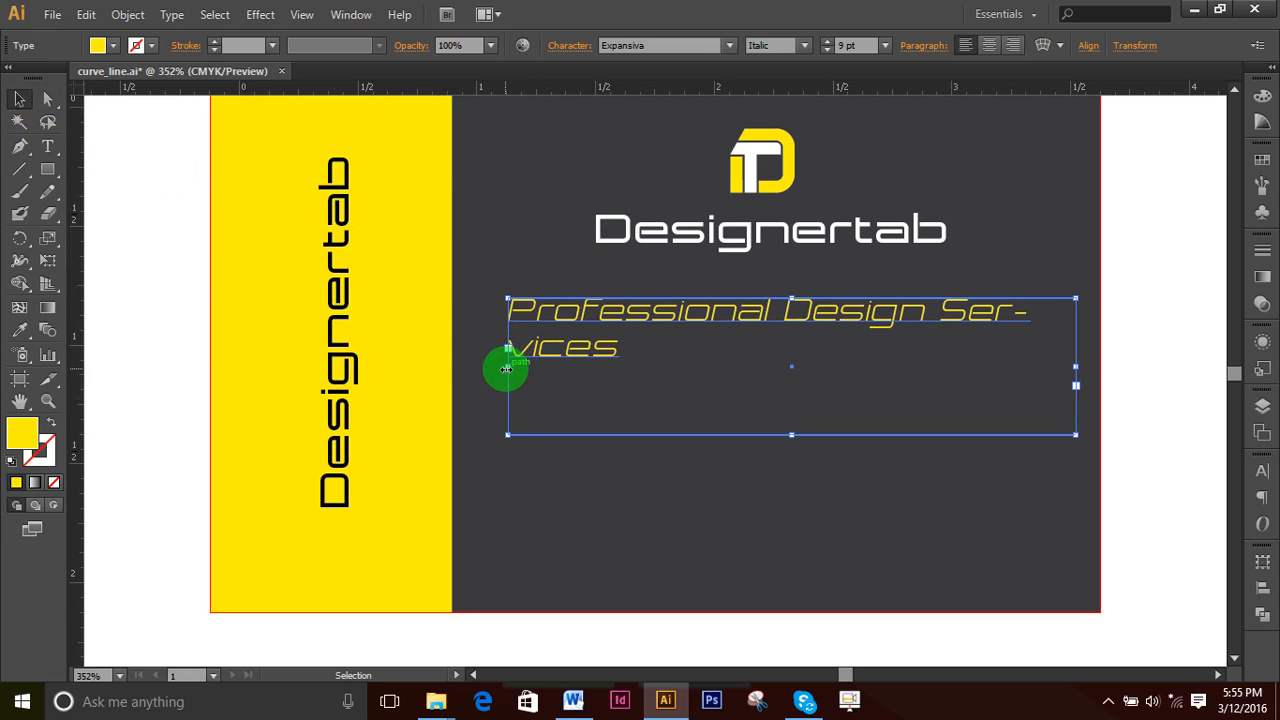
drag(507, 369, 462, 351)
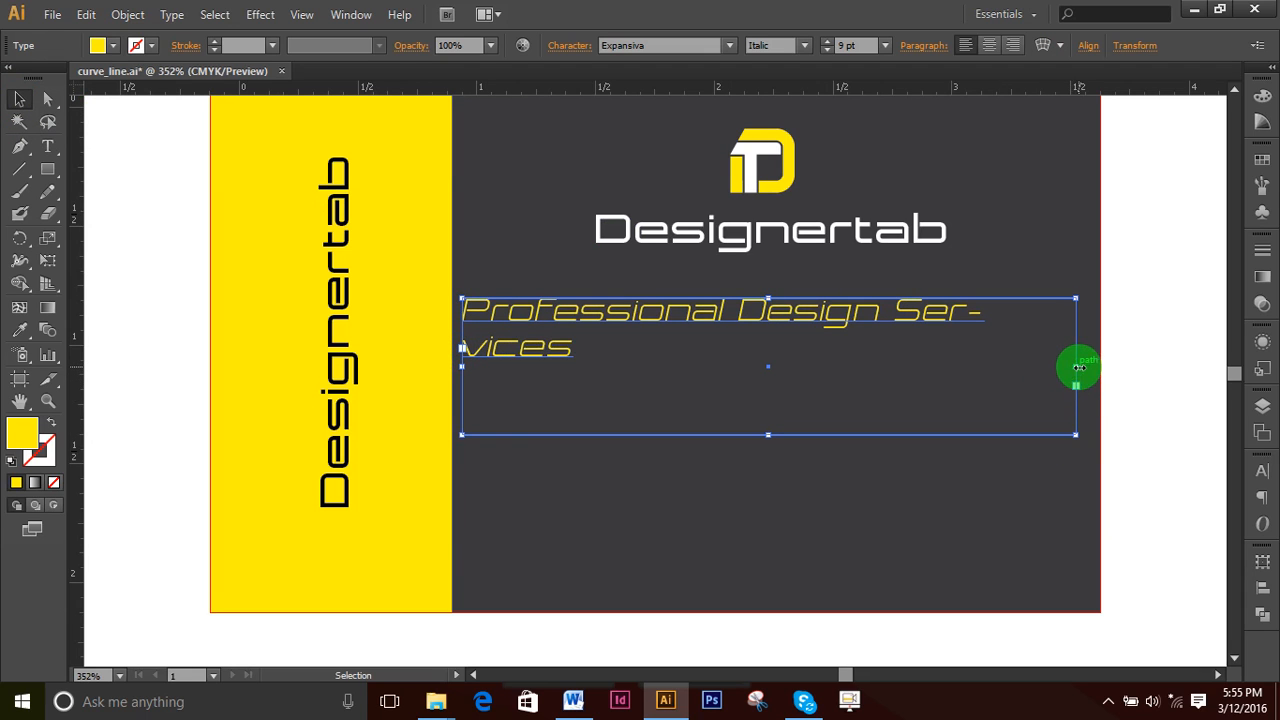
drag(1079, 368, 801, 324)
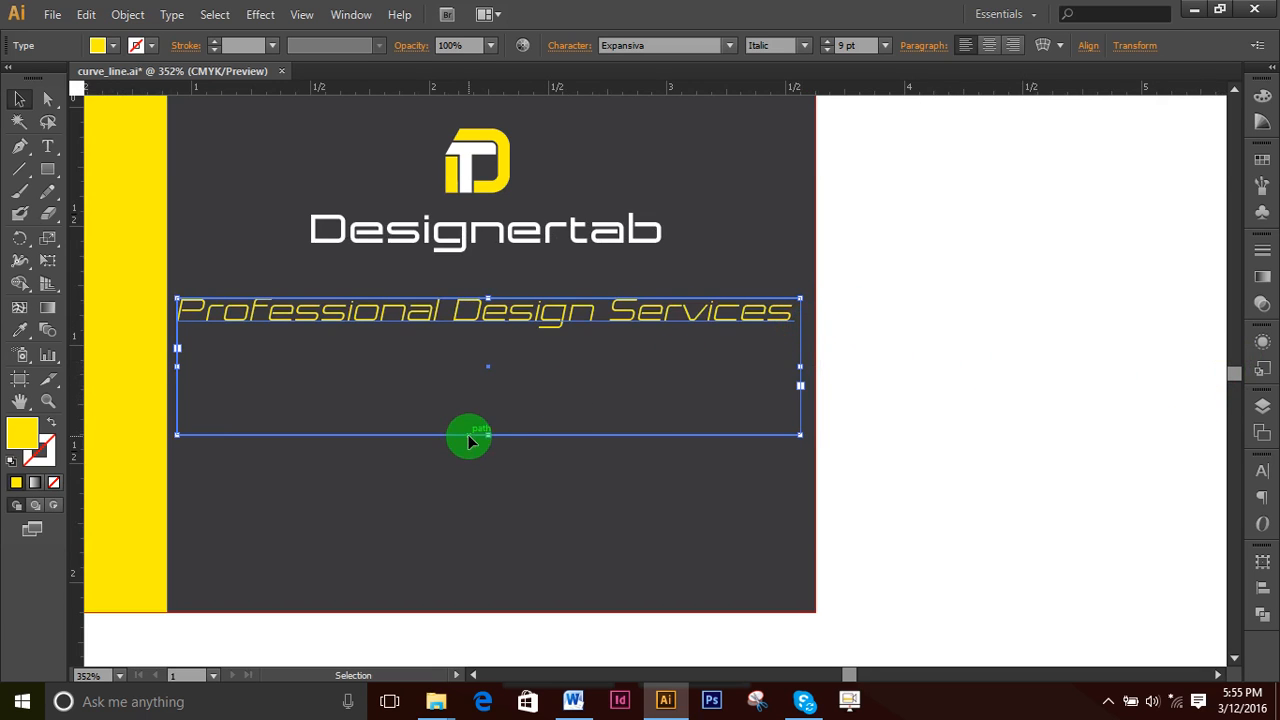
- Reduce the height of the tagline's text frame to fit closely around its single line
drag(488, 434, 514, 330)
click(19, 97)
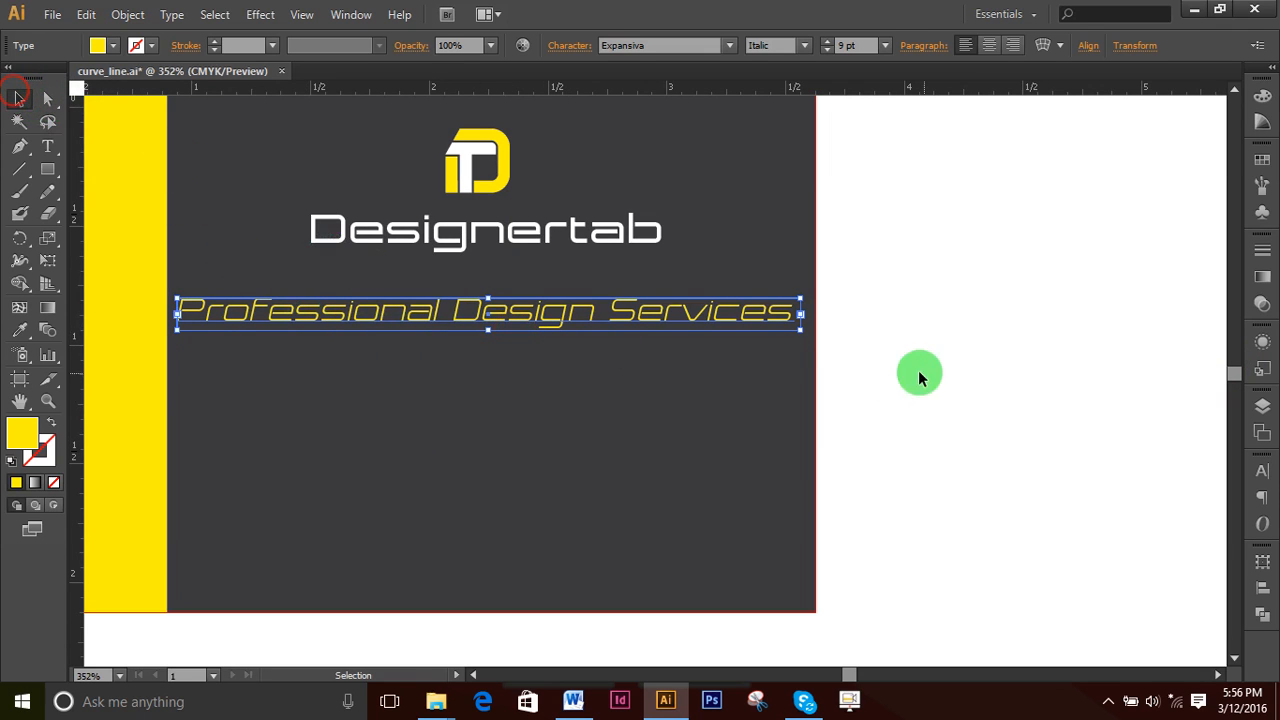
click(1011, 363)
click(529, 309)
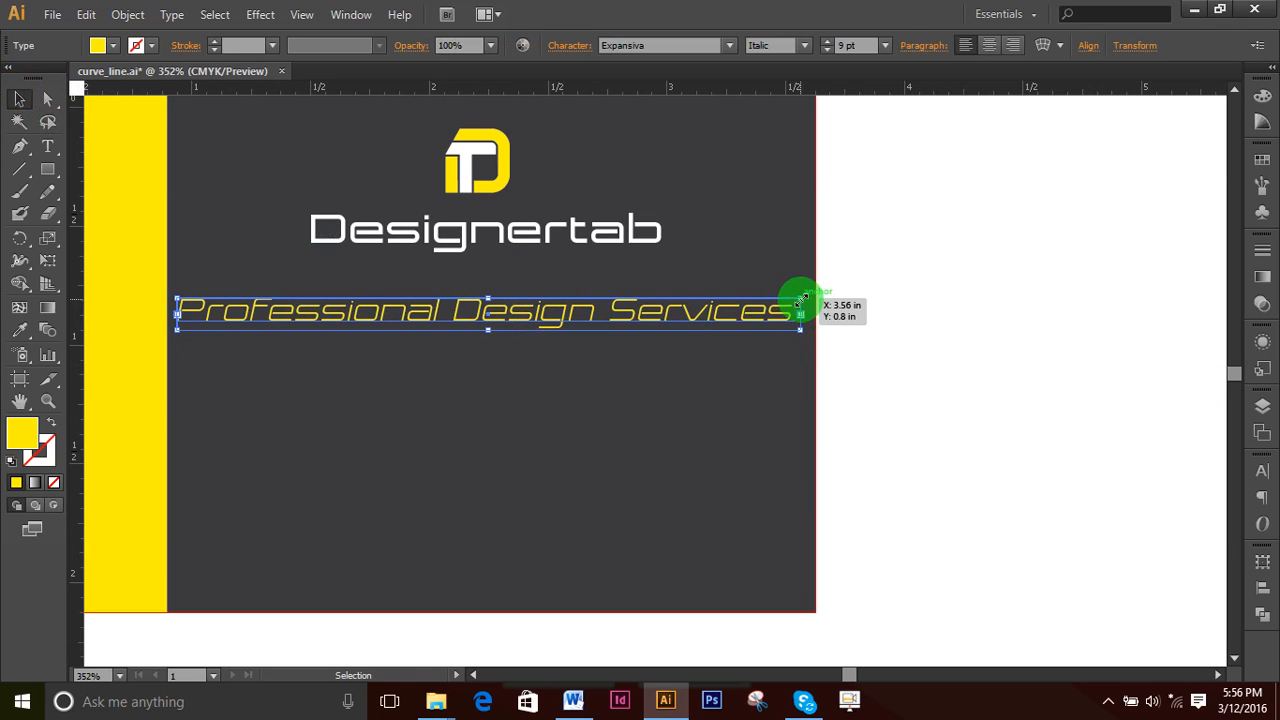
drag(800, 300, 797, 271)
- Set the font size of the whole tagline to 7 pt
double_click(640, 311)
key(ctrl+a)
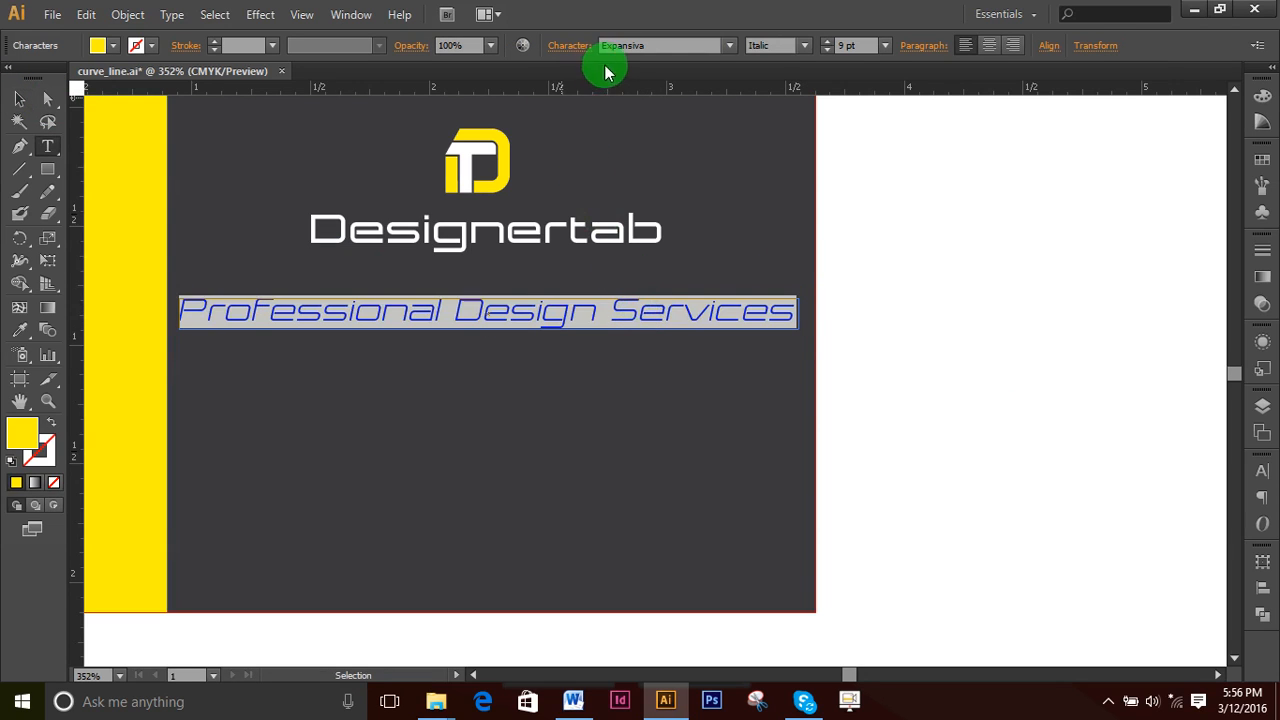
click(860, 46)
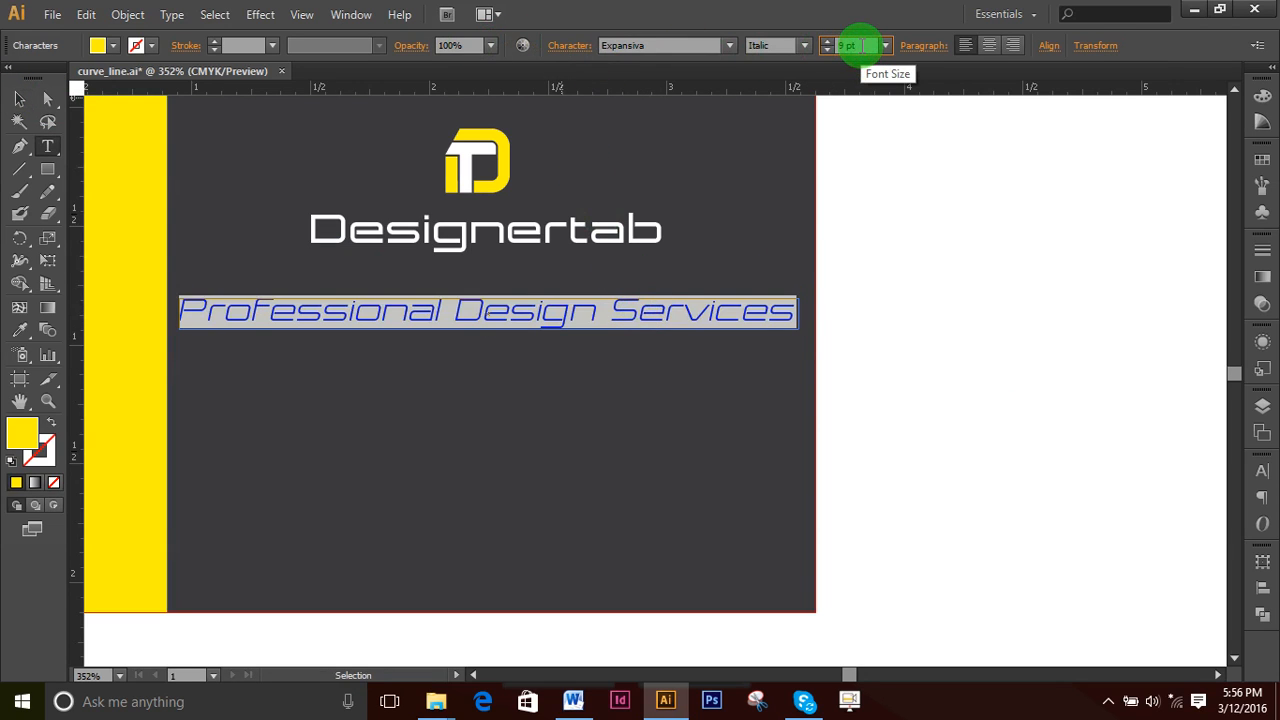
key(Down)
key(Down)
key(Down)
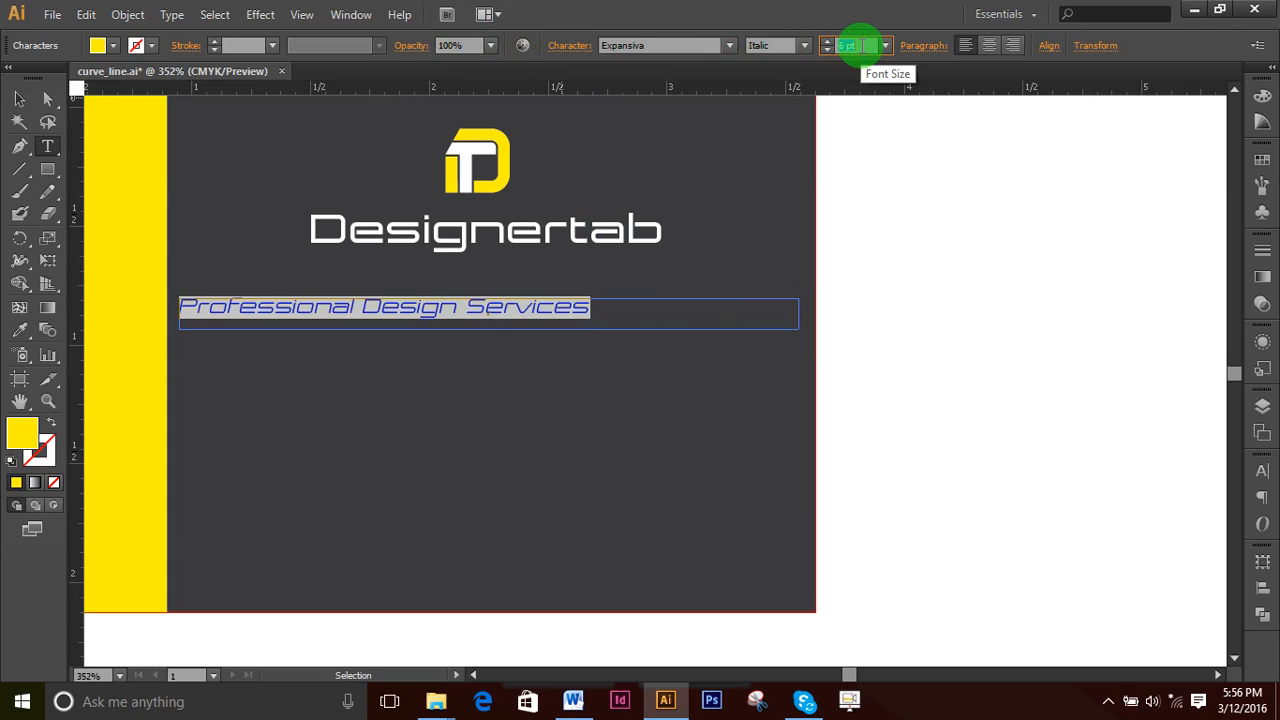
key(Up)
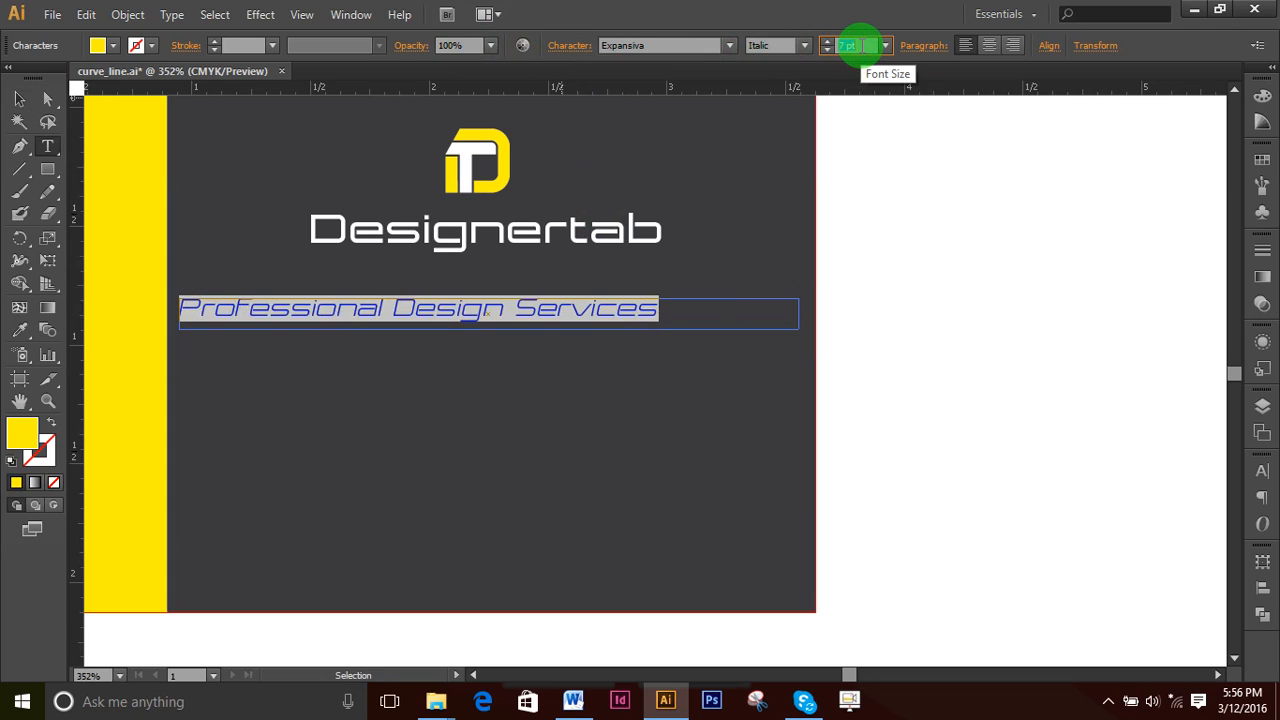
click(681, 310)
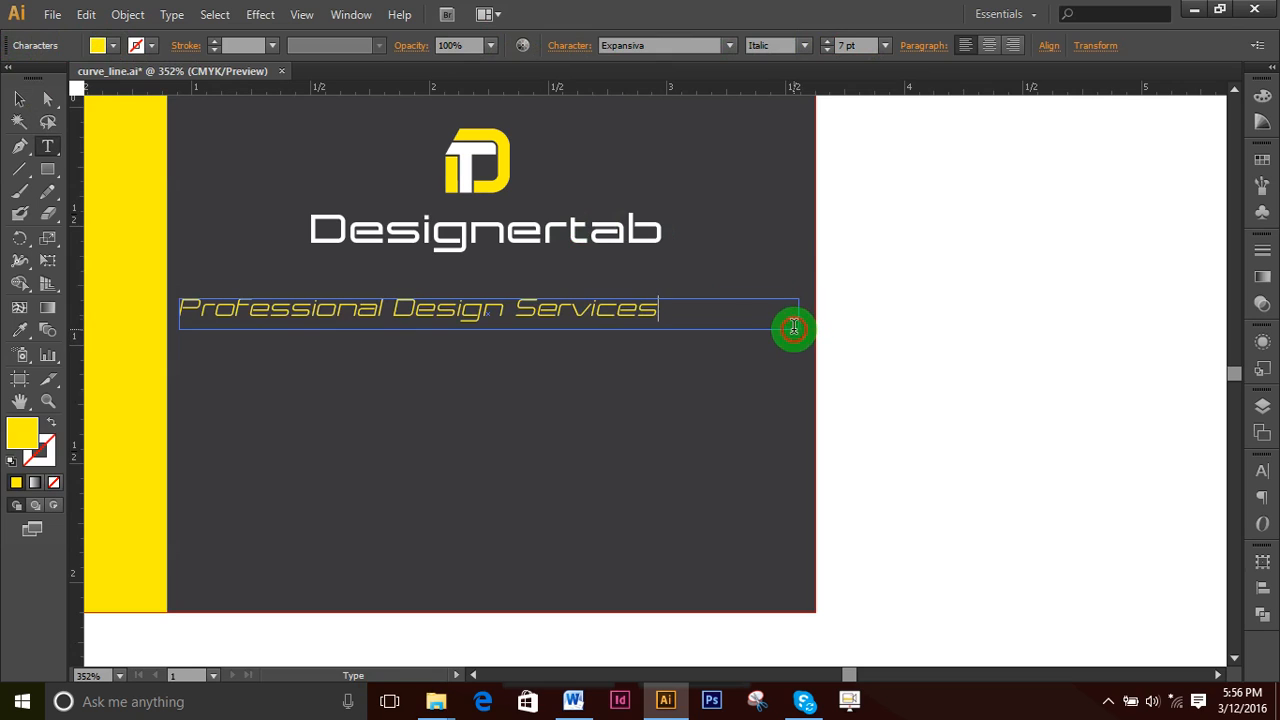
- Move the tagline directly beneath the white Designertab wordmark, roughly centered on it, and deselect it
click(46, 96)
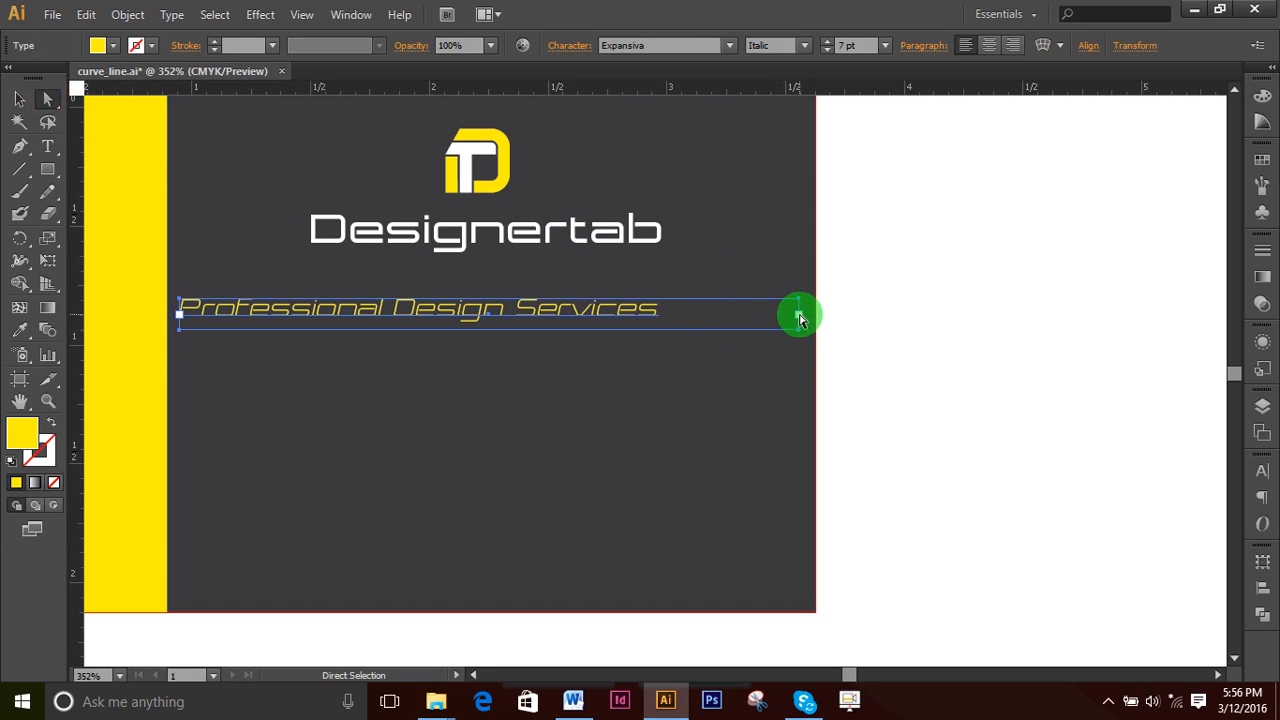
key(t)
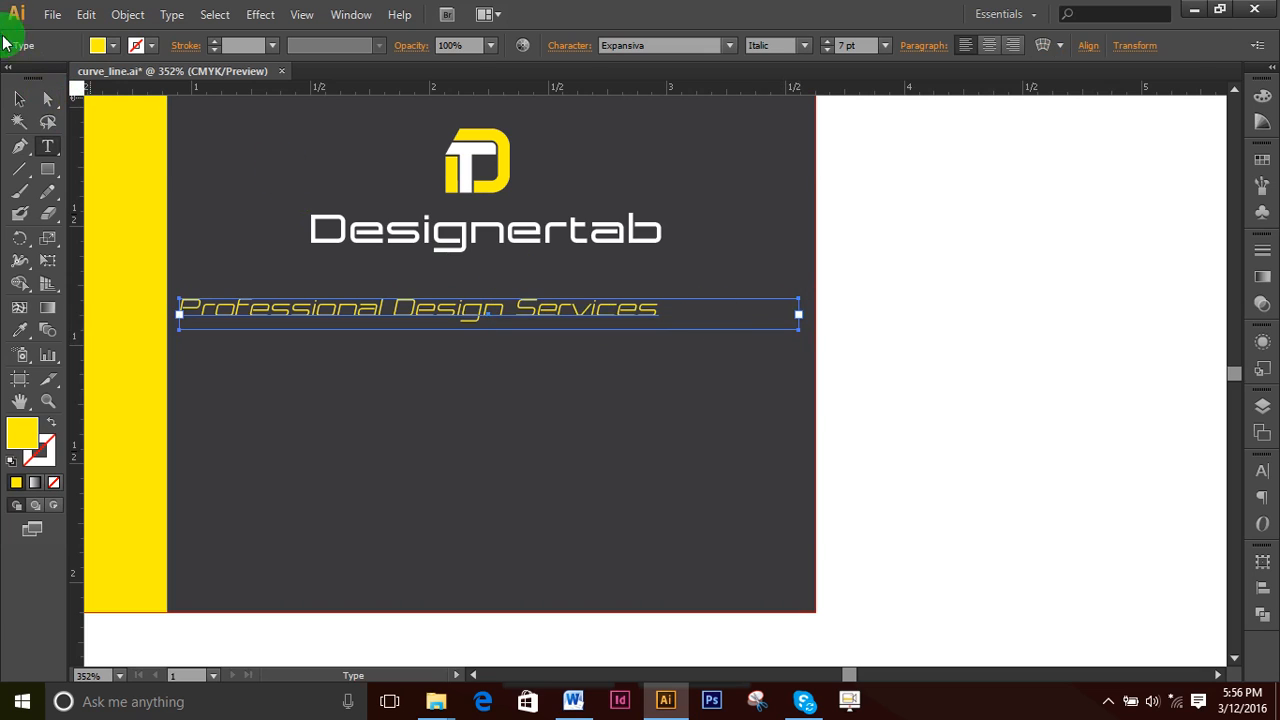
click(16, 101)
drag(556, 301, 640, 269)
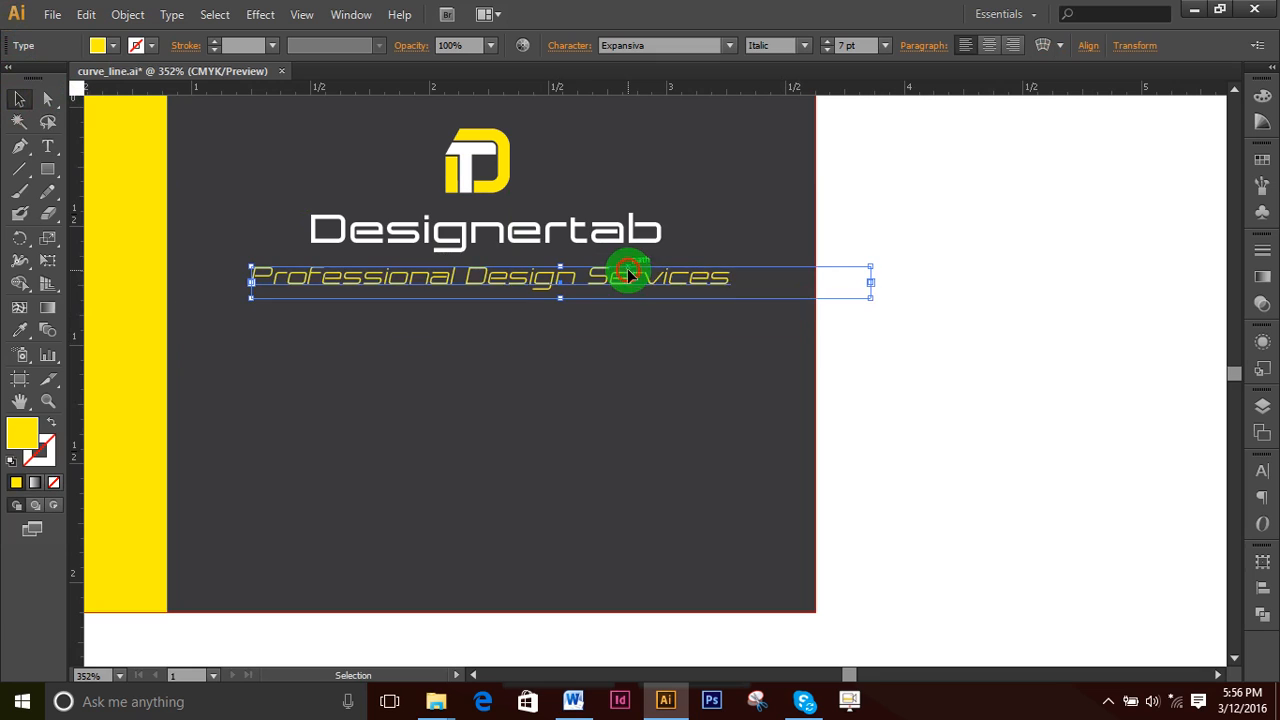
click(940, 379)
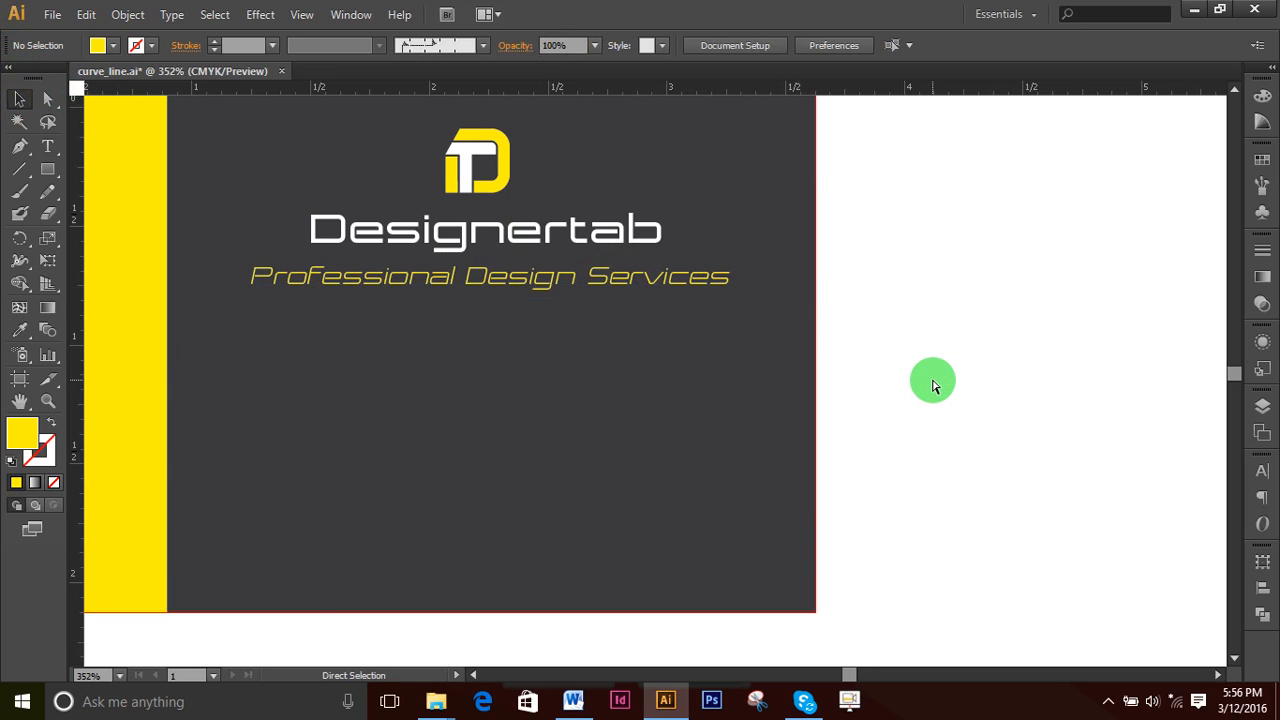
- Draw a small yellow circle in the dark area below the tagline and duplicate it twice down the same column
key(ctrl+0)
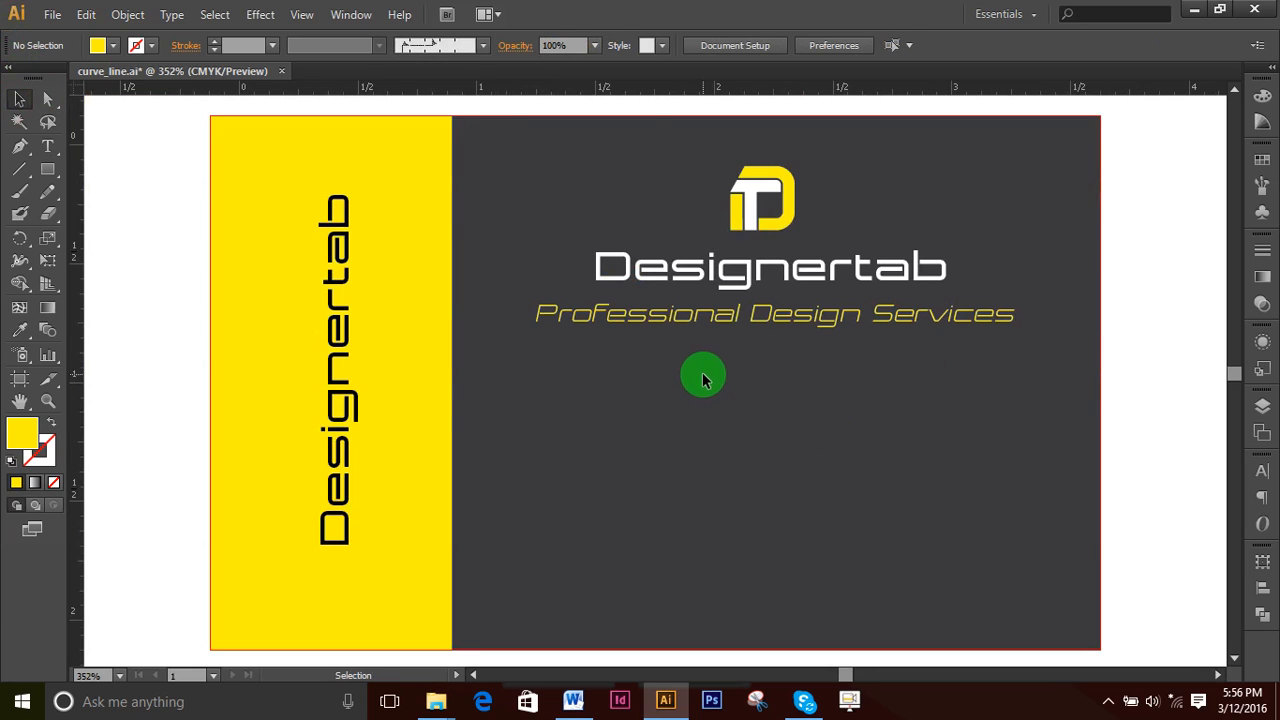
scroll(600, 410, down, 2)
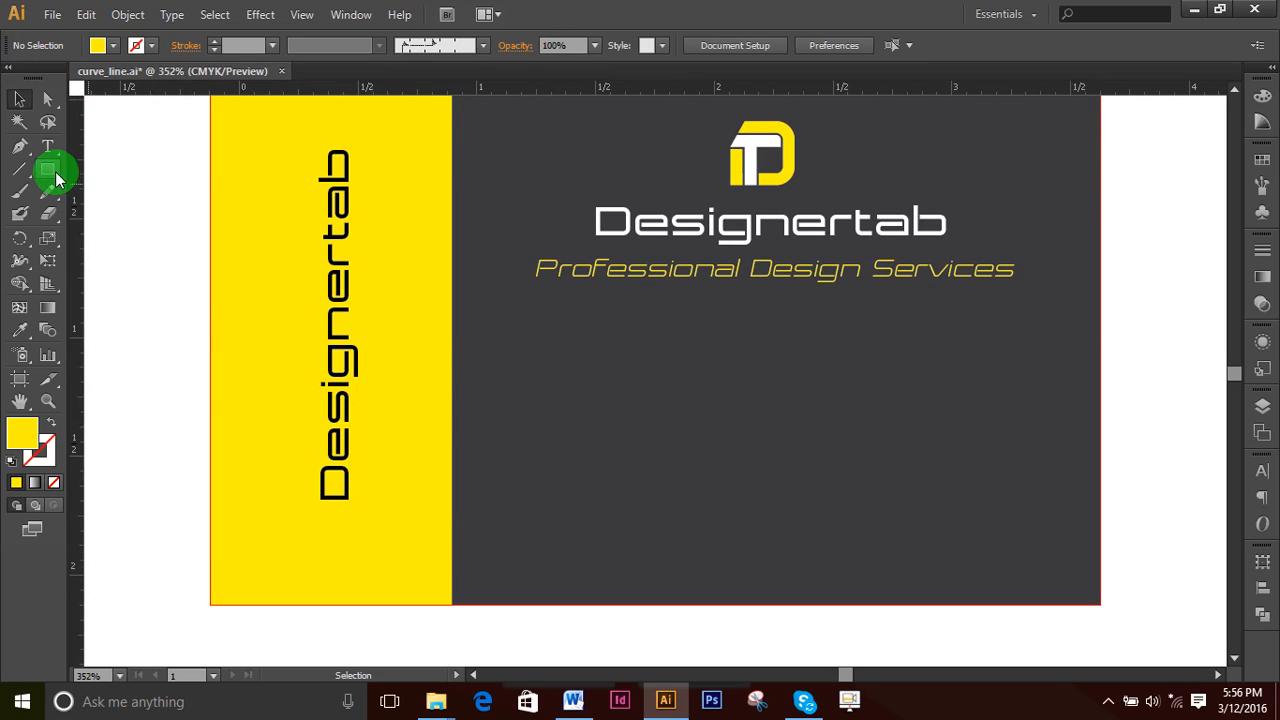
drag(53, 174, 113, 215)
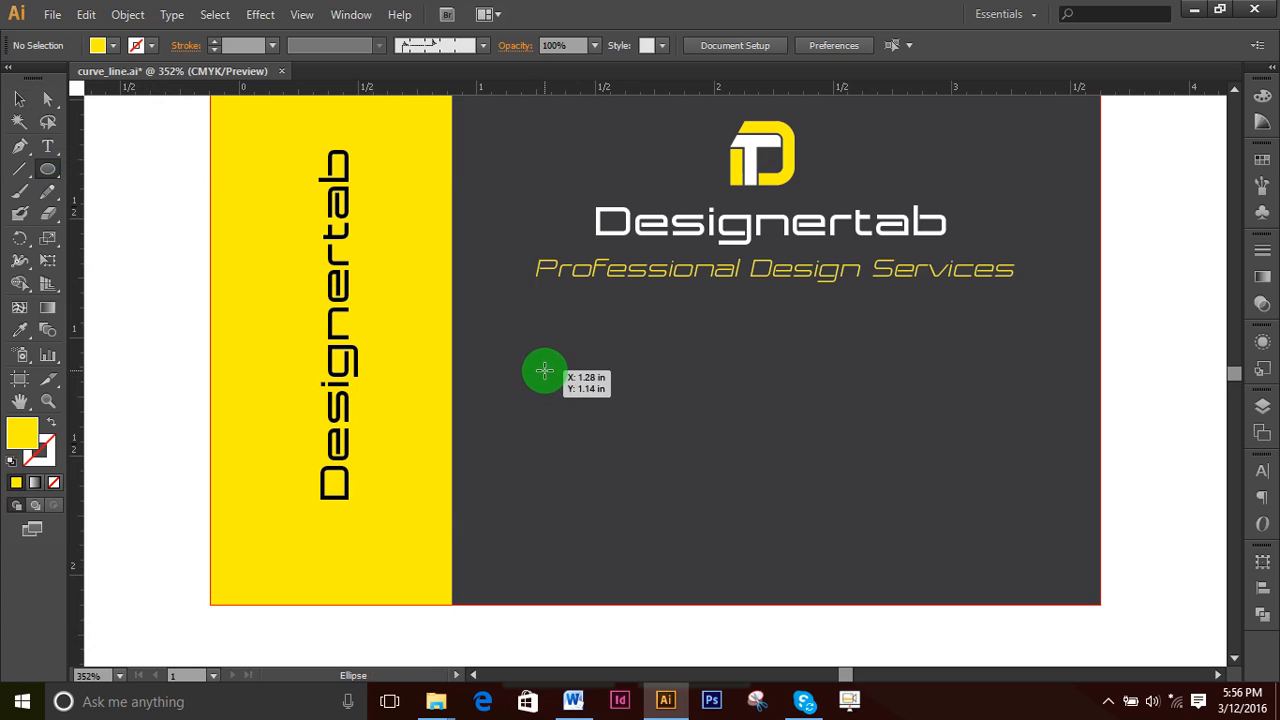
drag(536, 364, 570, 420)
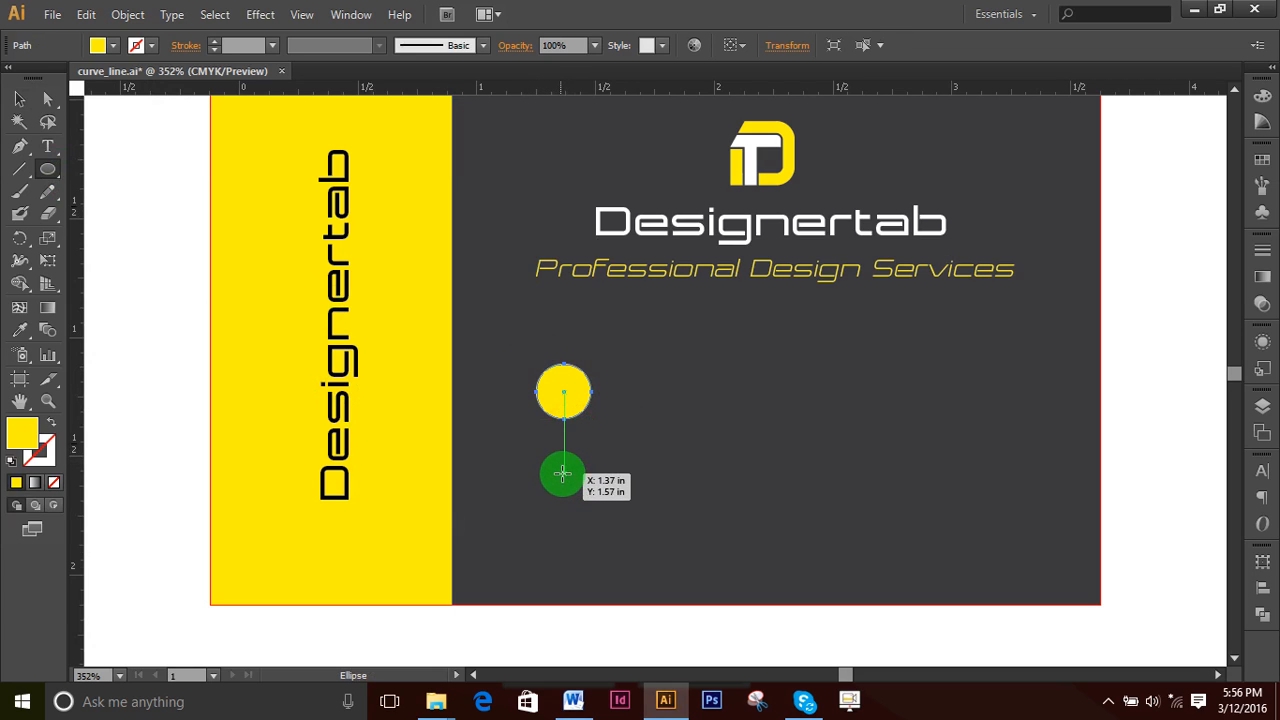
click(19, 99)
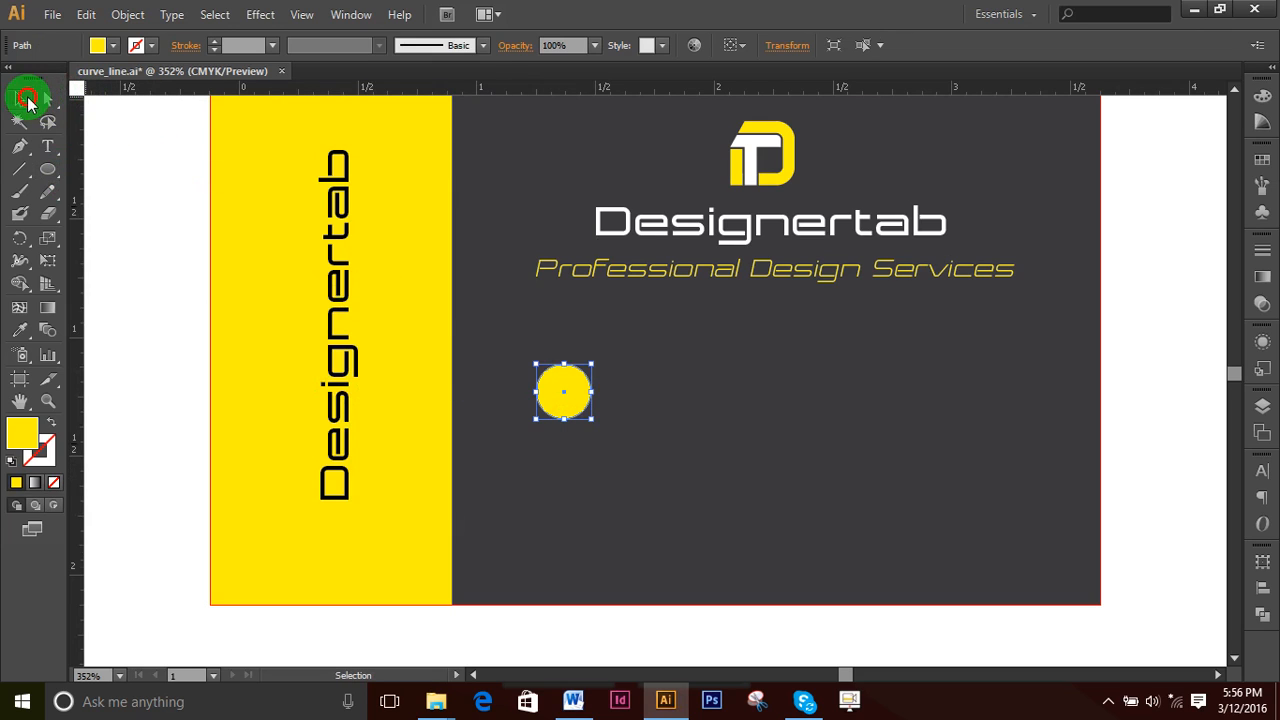
drag(570, 388, 571, 565)
- Align the three yellow circles by their horizontal centers and distribute them vertically by their bottom edges
shift+click(575, 490)
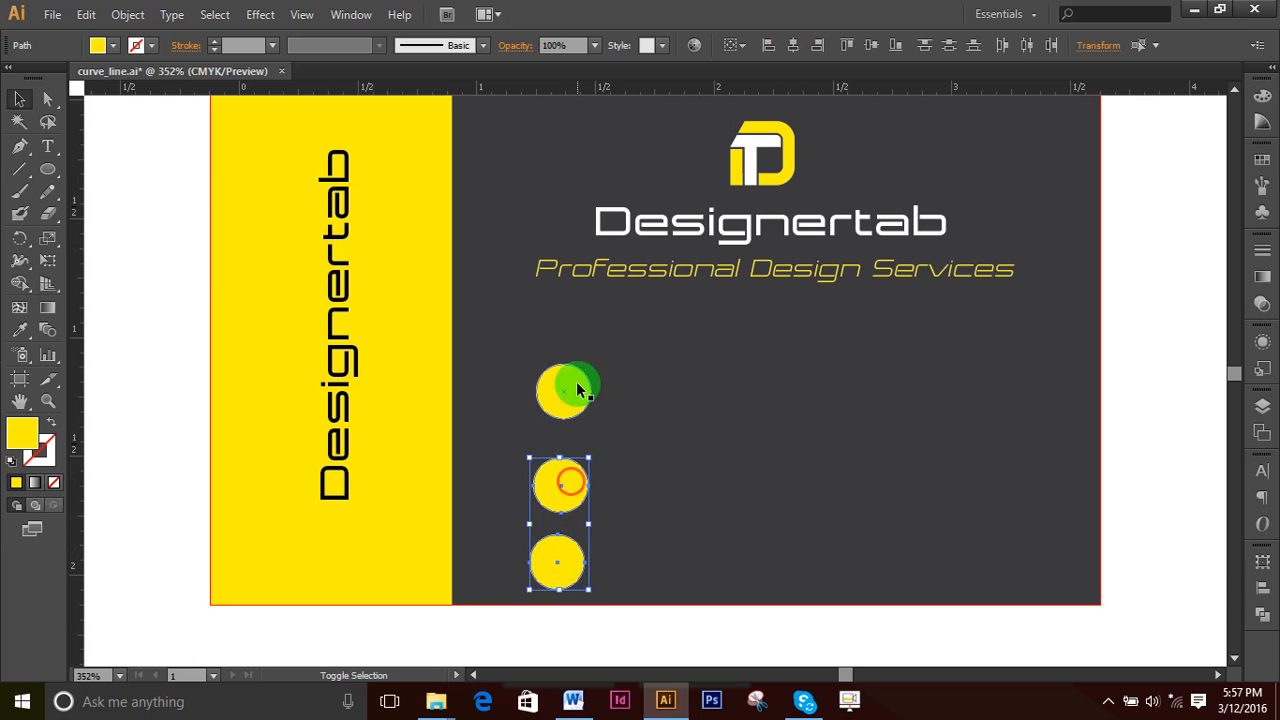
shift+click(576, 383)
click(791, 47)
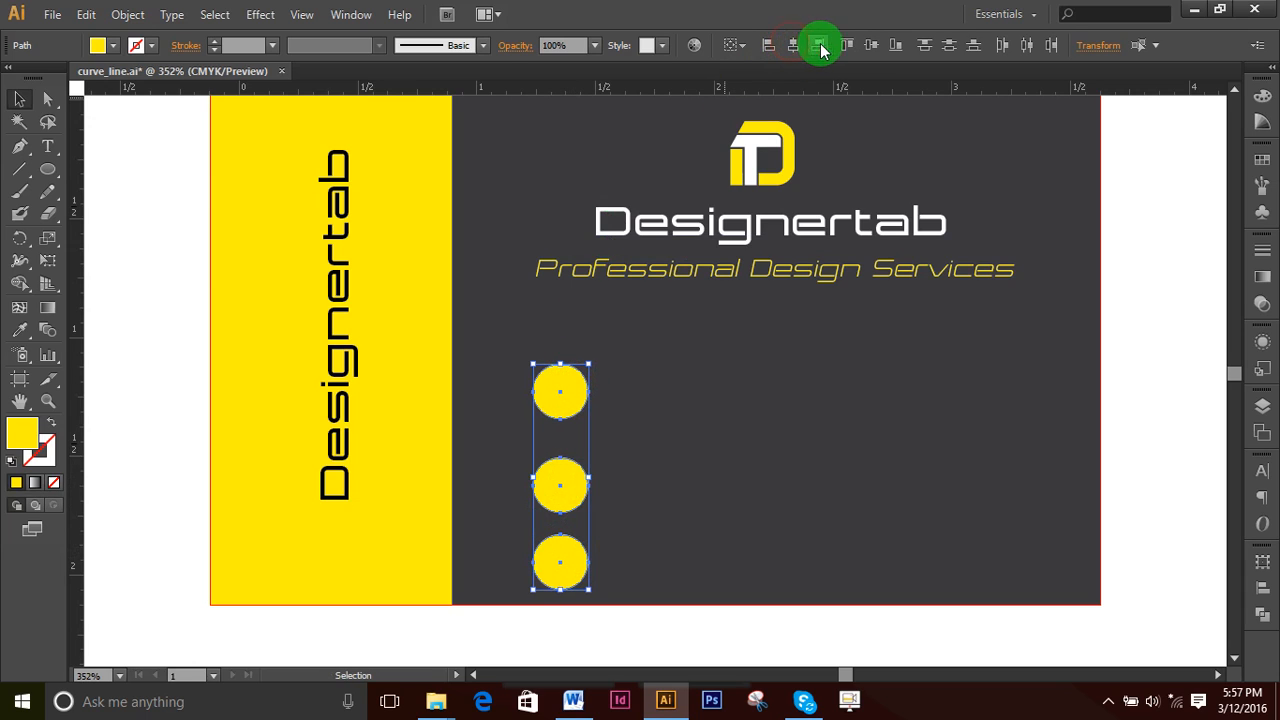
click(970, 47)
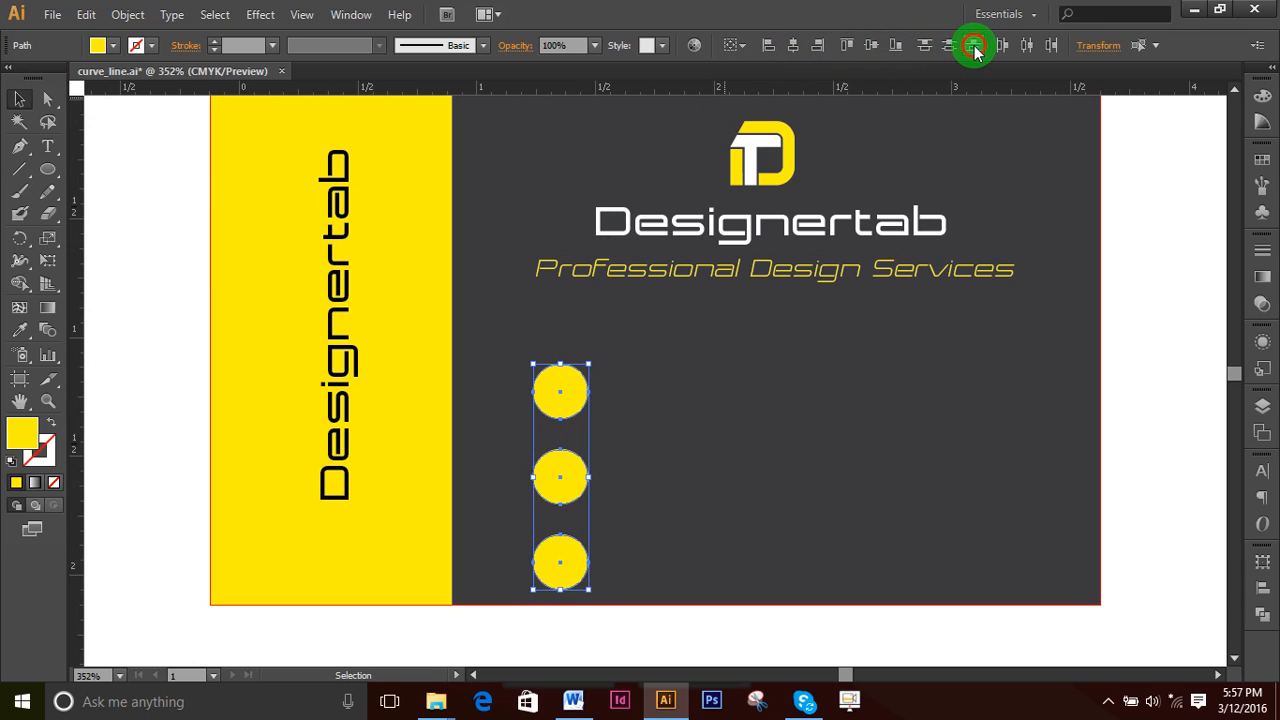
- Nudge the column of three yellow circles slightly upward
key(Up)
key(Up)
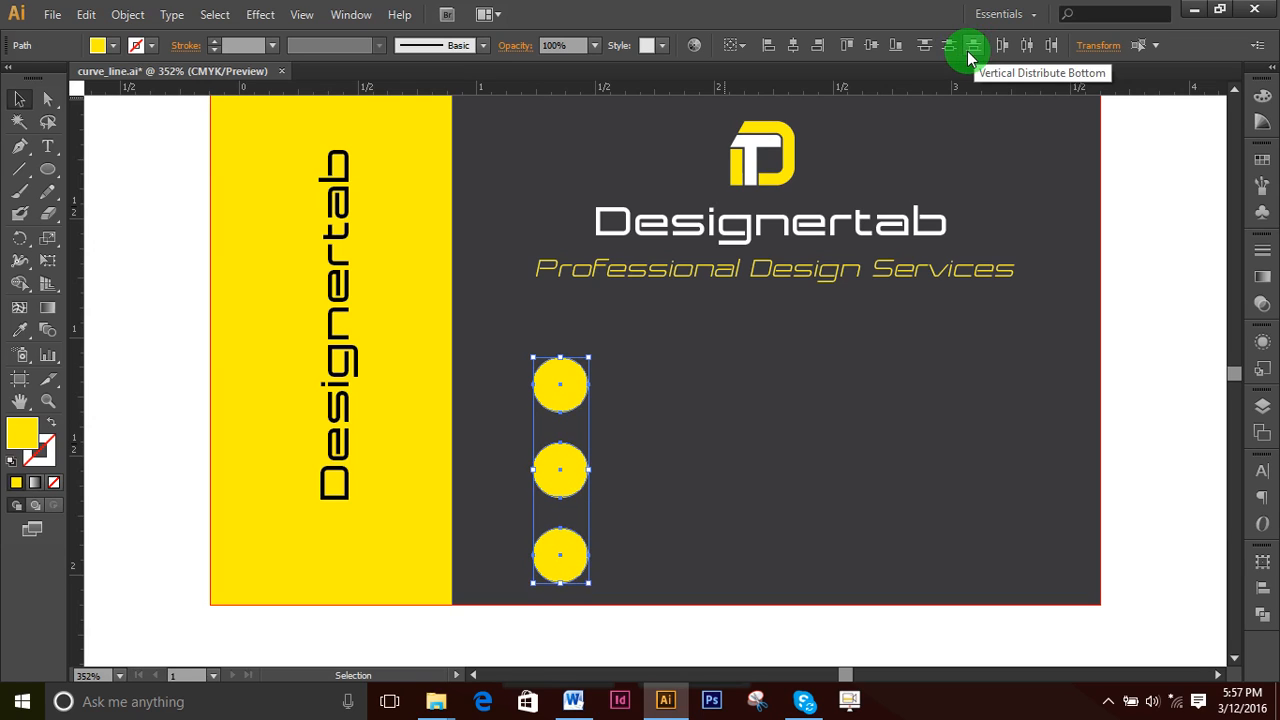
key(Up)
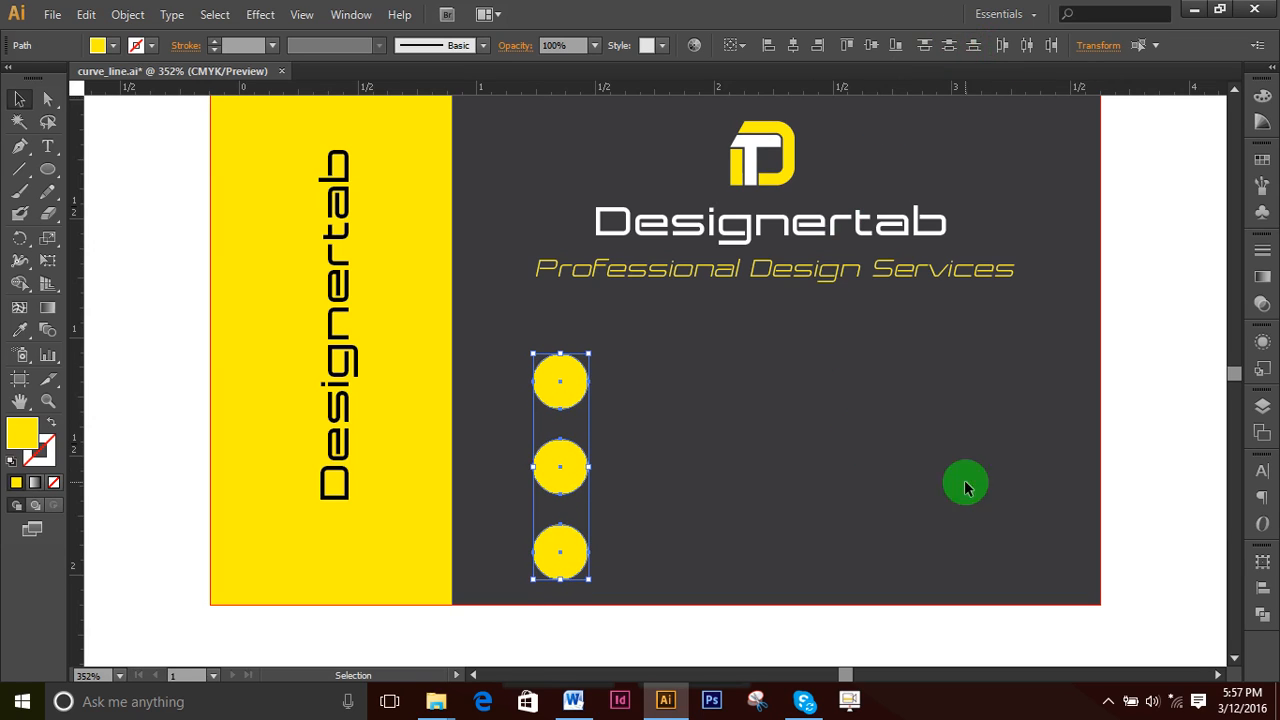
- Deselect the circles, add an "@" text beside them and place it inside the uppermost yellow circle
click(1148, 340)
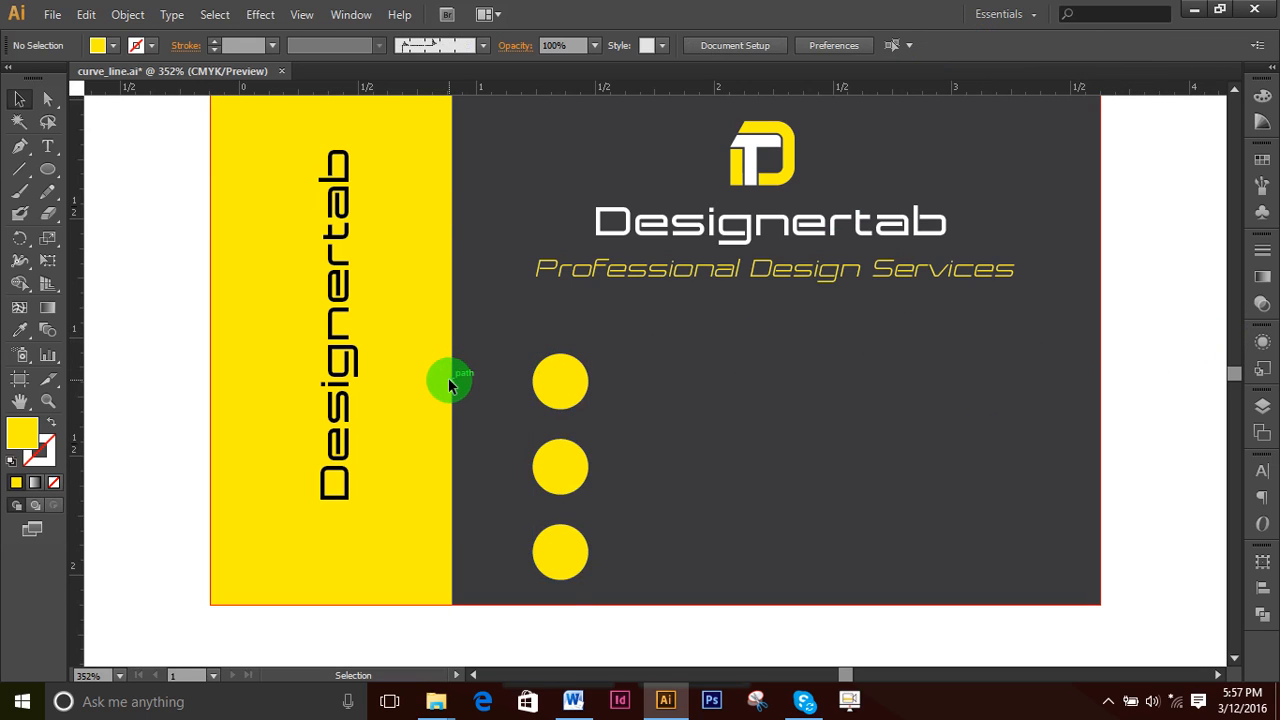
click(47, 146)
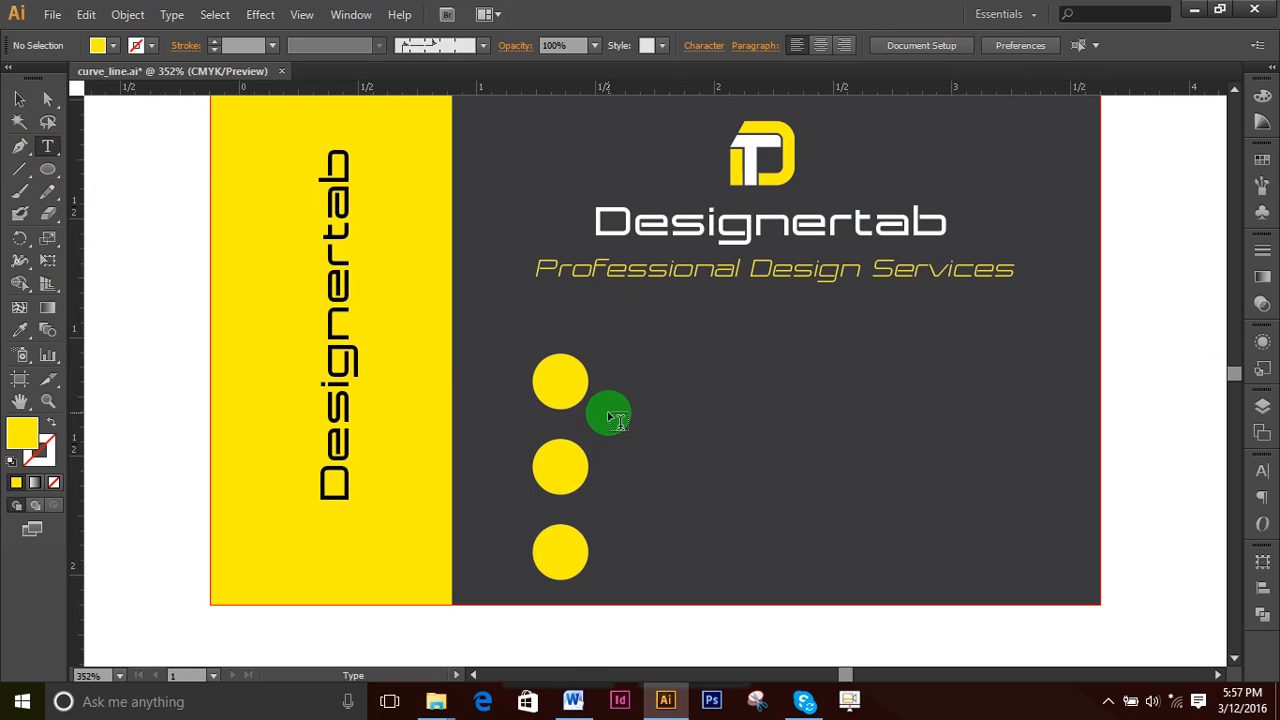
click(645, 400)
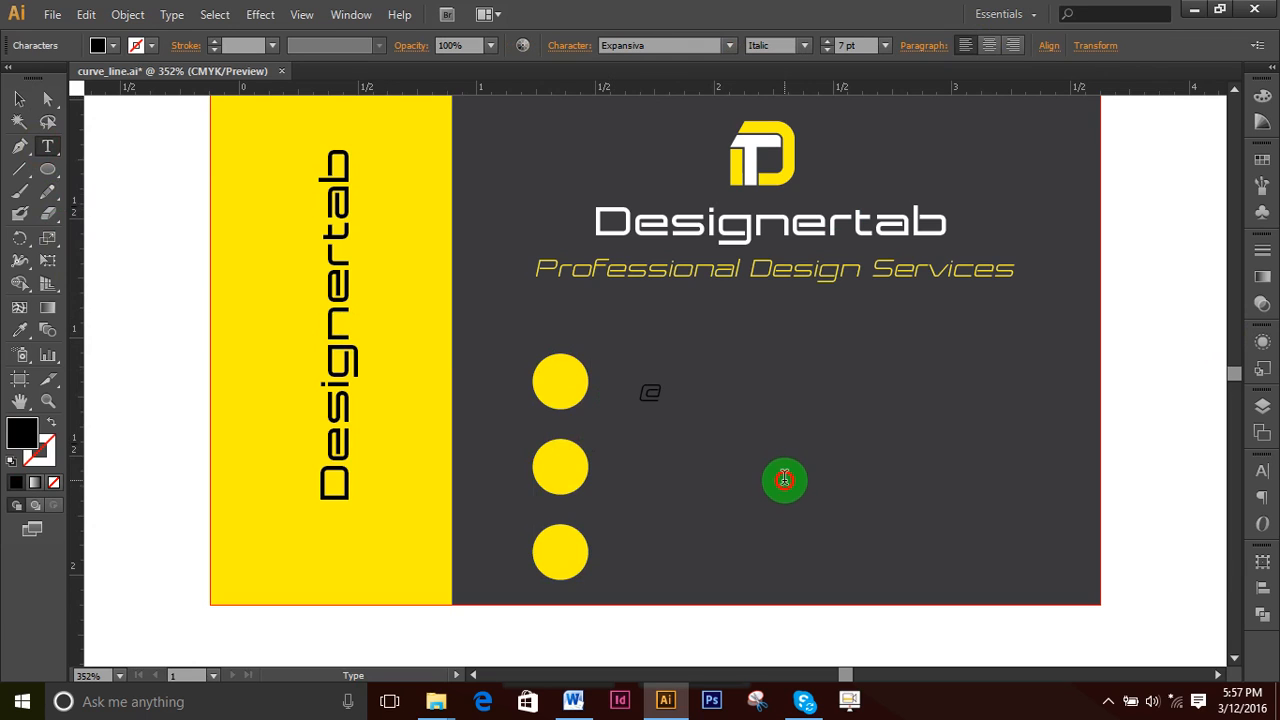
click(19, 98)
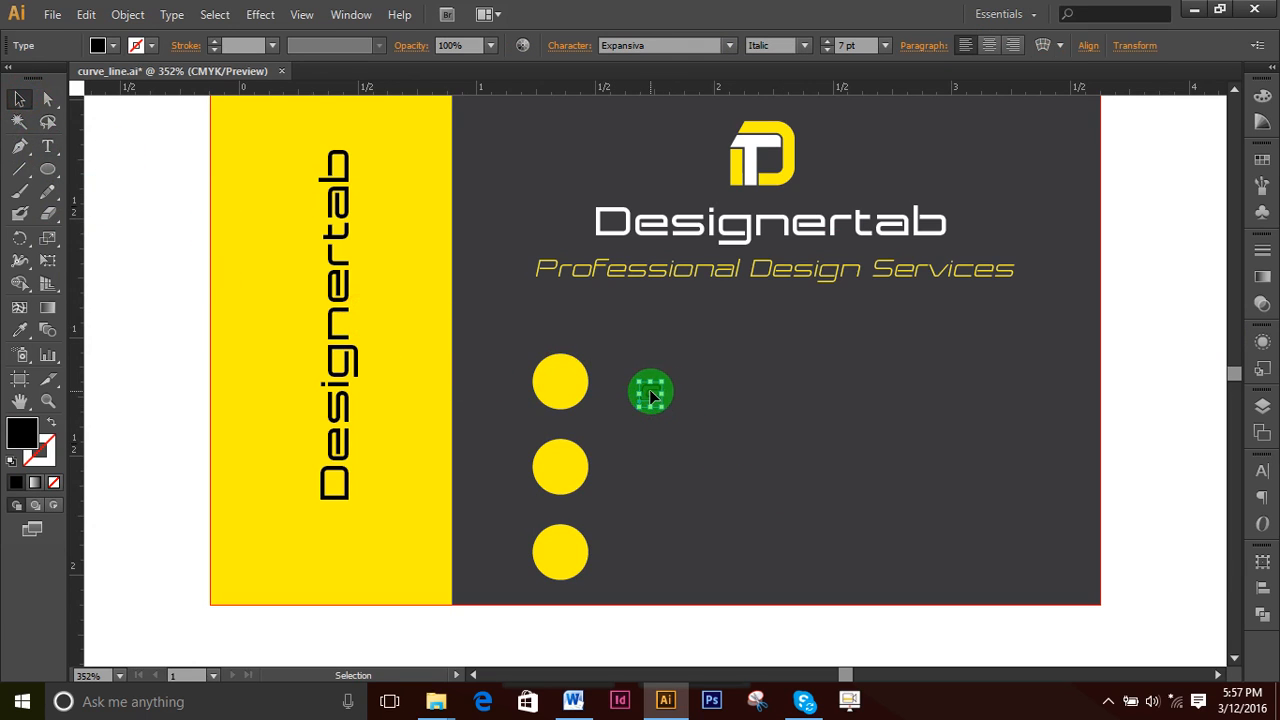
drag(651, 397, 560, 385)
- Recolor the "@" white, set its font style to Bold and enlarge it to 10.11 pt within the circle
click(19, 330)
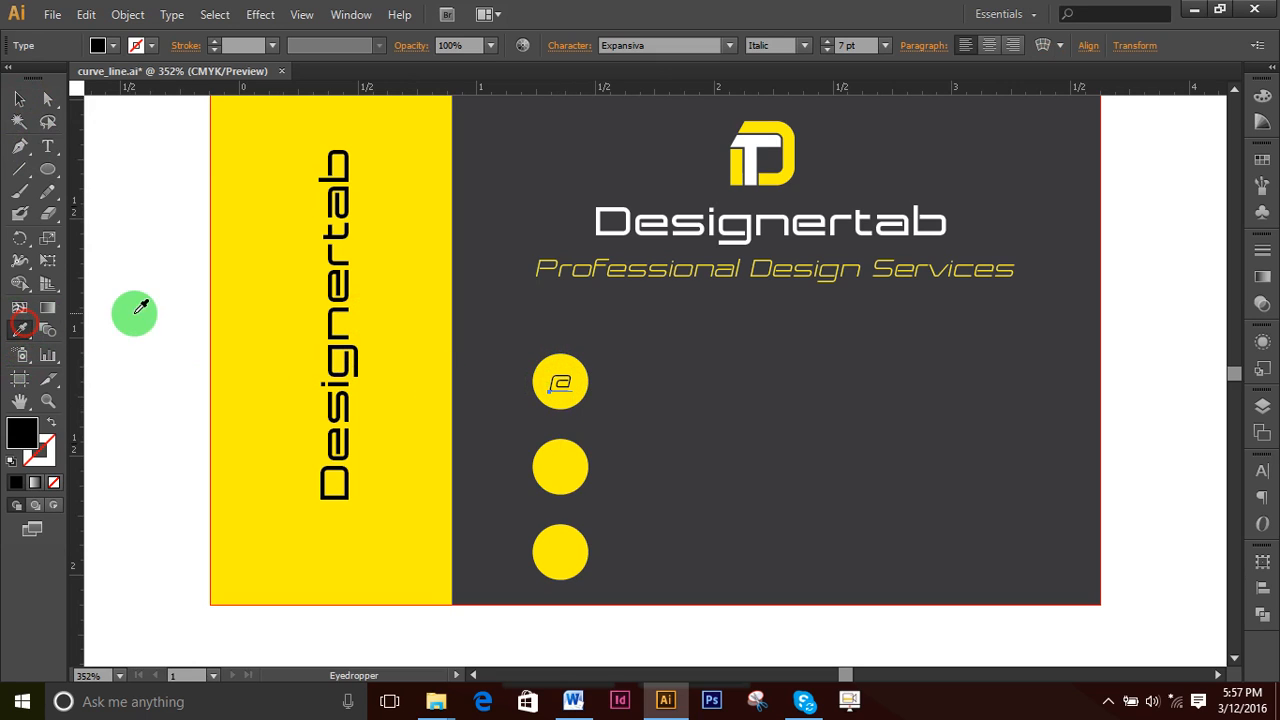
click(161, 307)
click(20, 98)
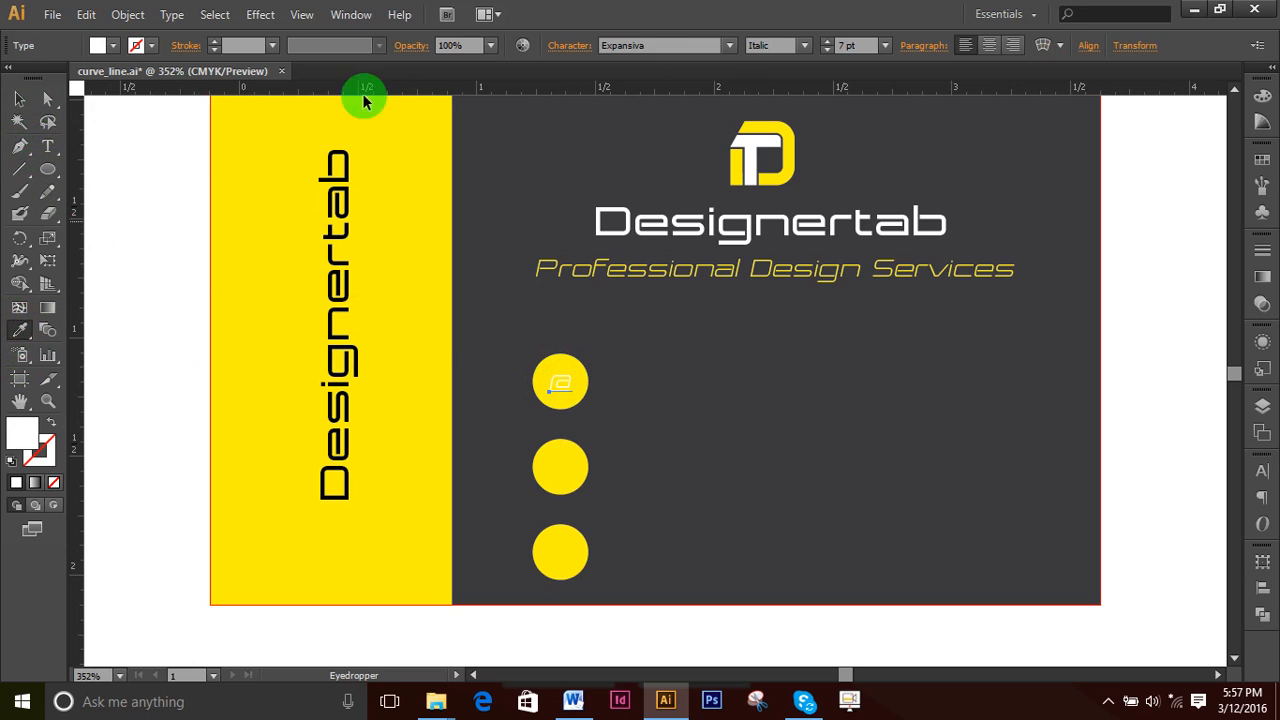
click(799, 48)
click(786, 103)
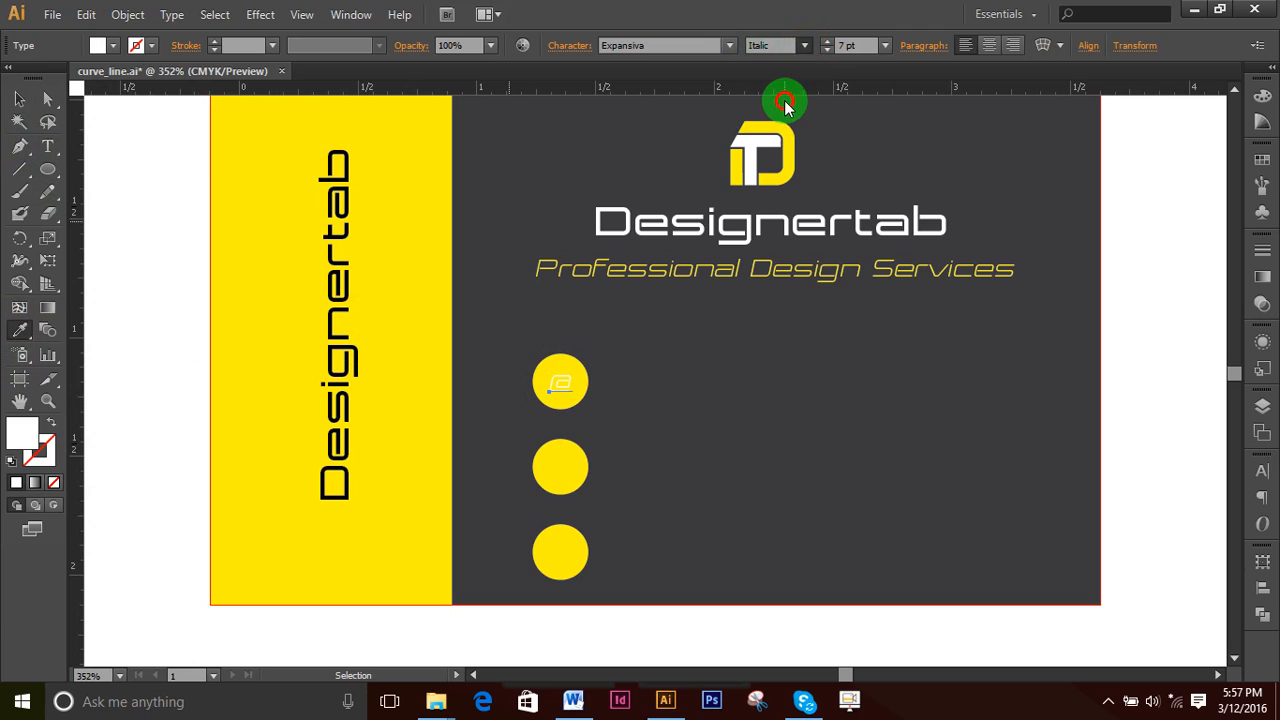
click(19, 98)
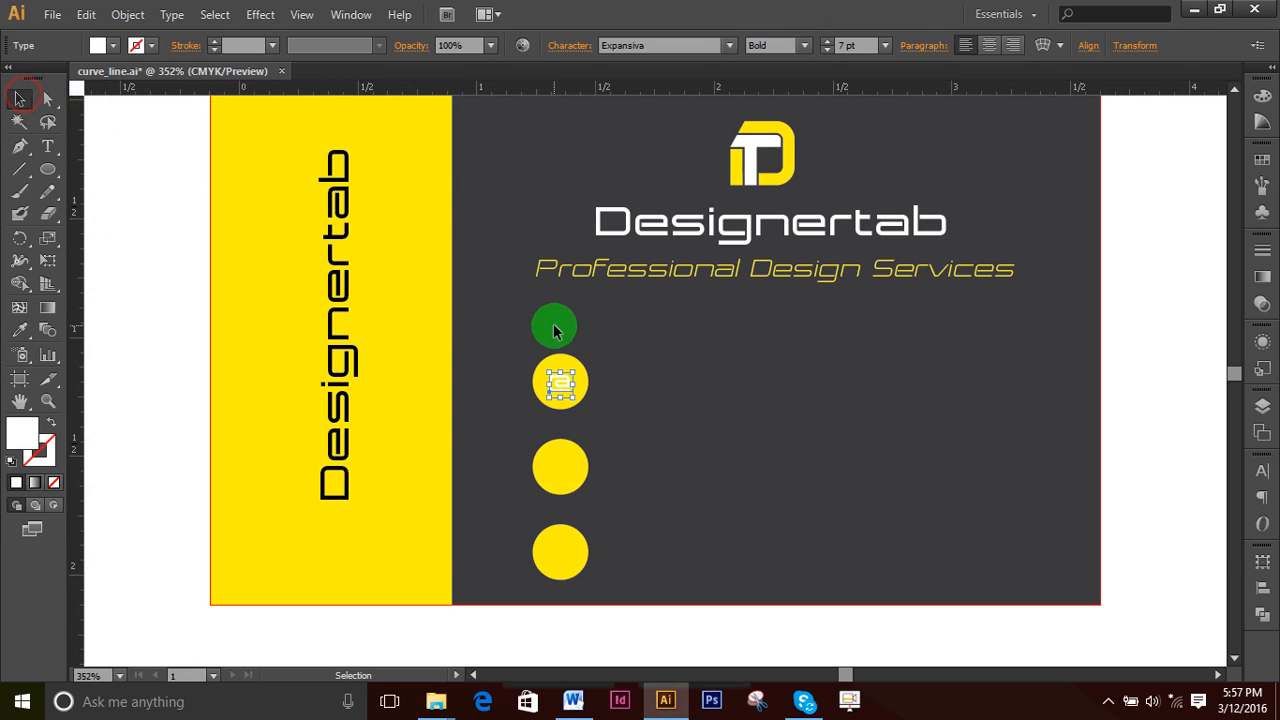
drag(569, 393, 590, 395)
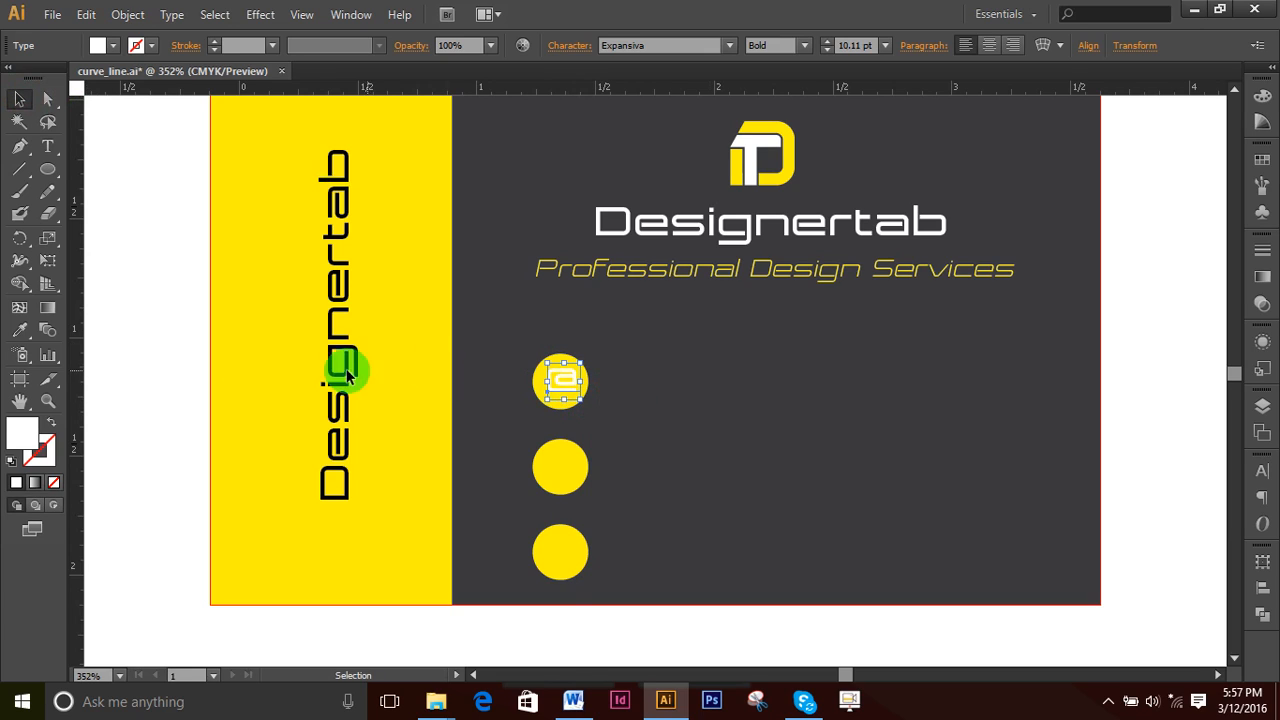
- Recolor the "@" with the dark gray sampled from the card background, and delete it from the circle
click(19, 329)
click(777, 424)
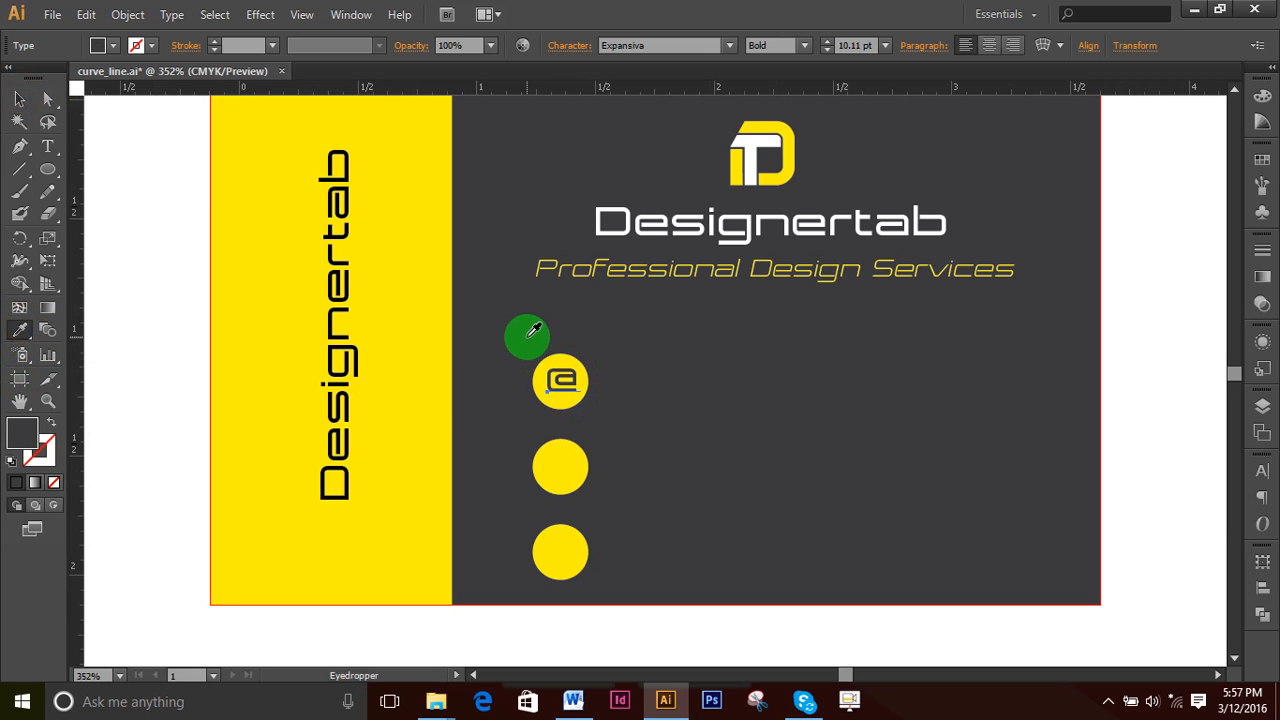
click(20, 100)
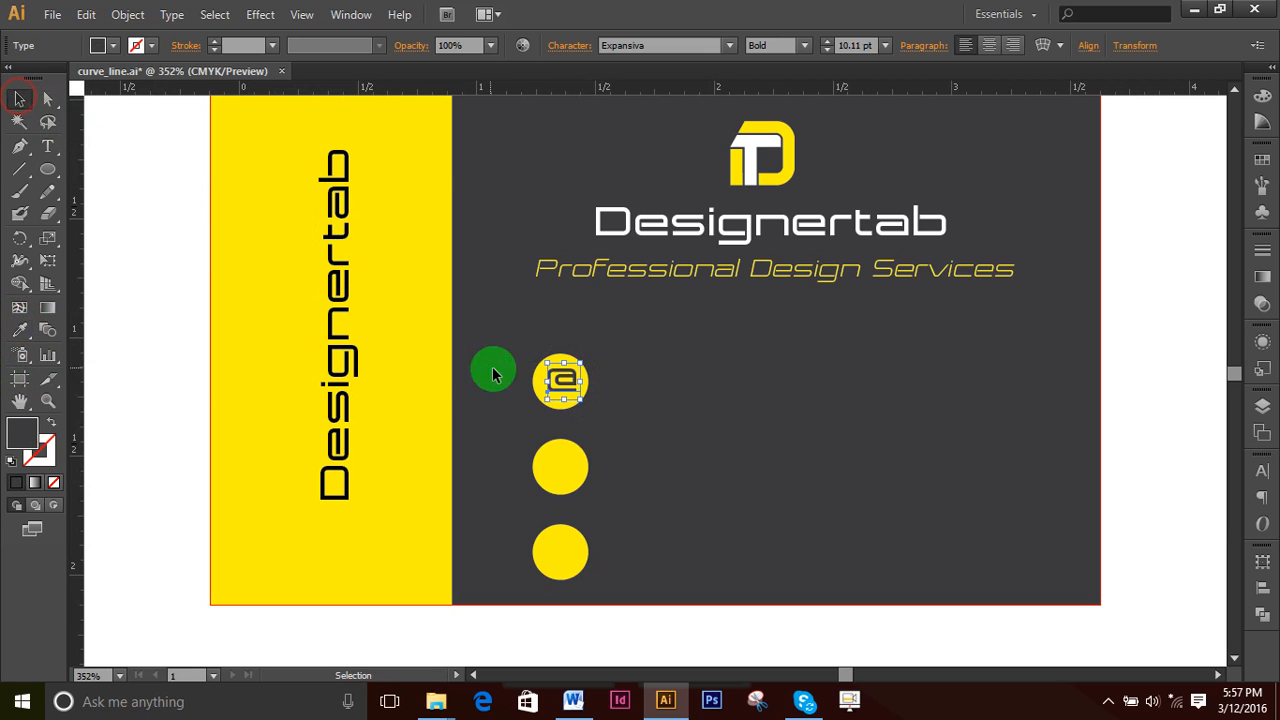
click(551, 384)
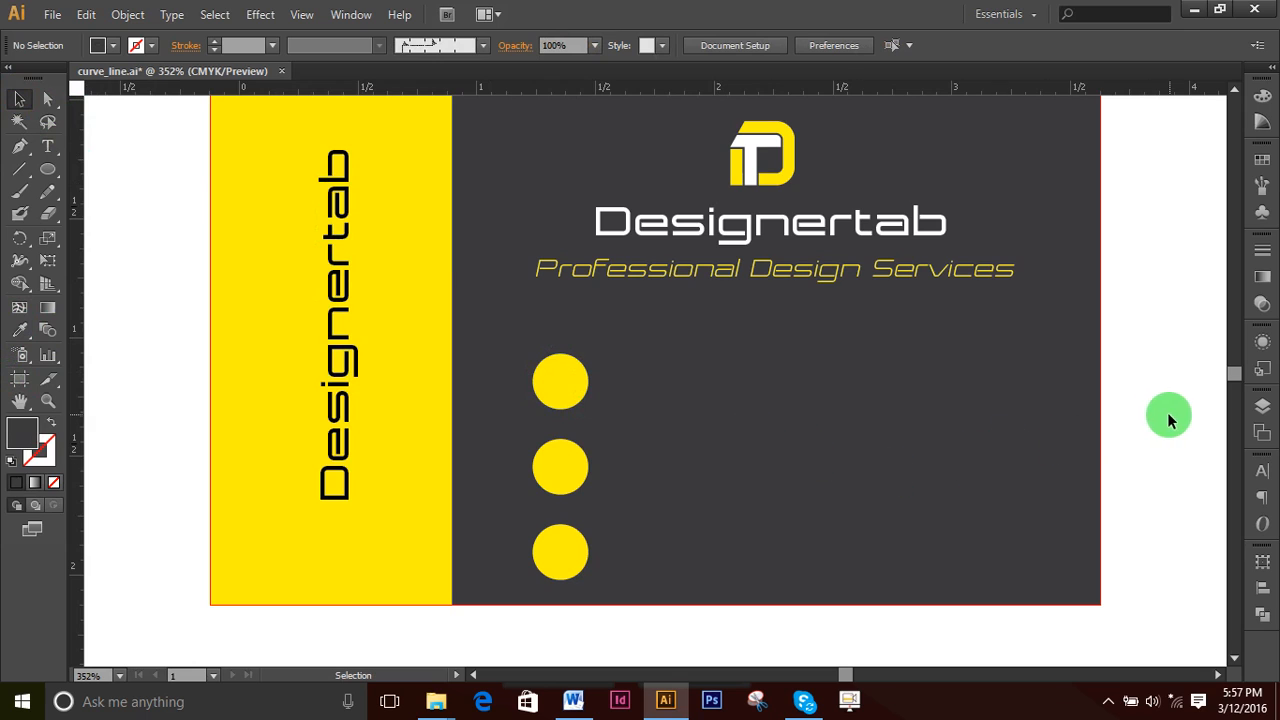
- Add the text "High Quality" beside the uppermost yellow circle in 7 pt Expansiva Bold
click(47, 146)
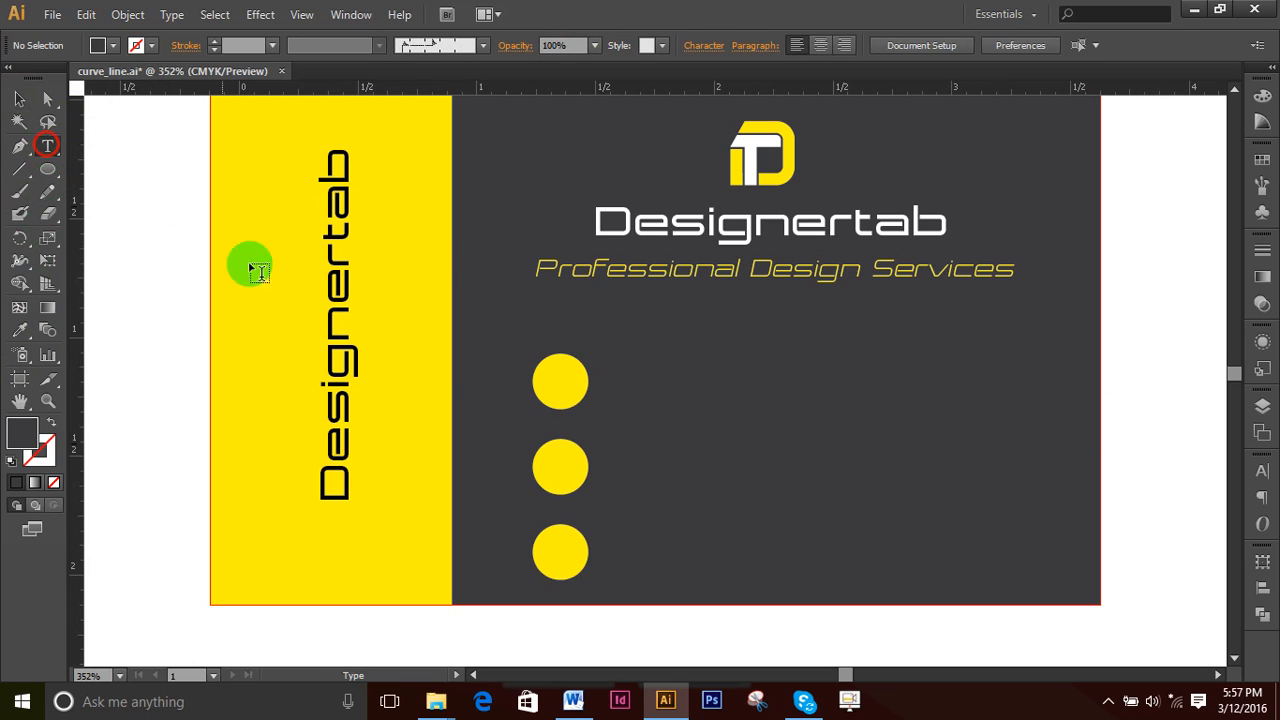
click(618, 372)
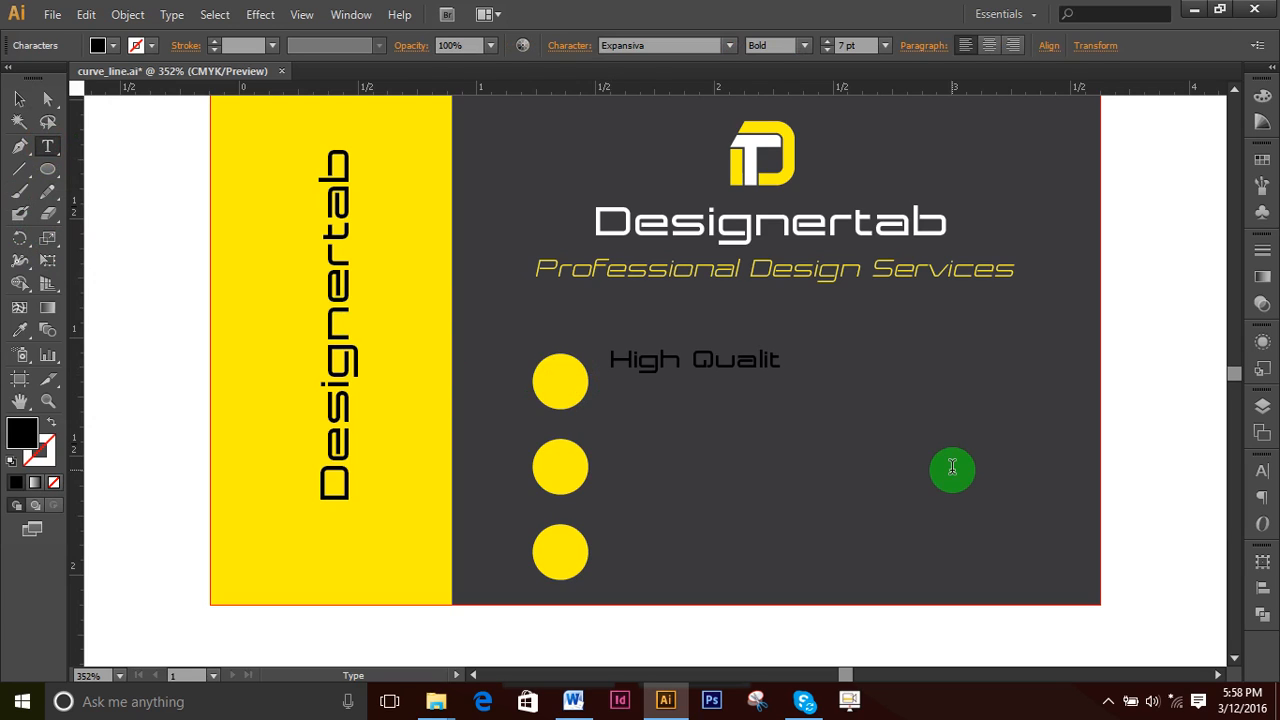
click(19, 98)
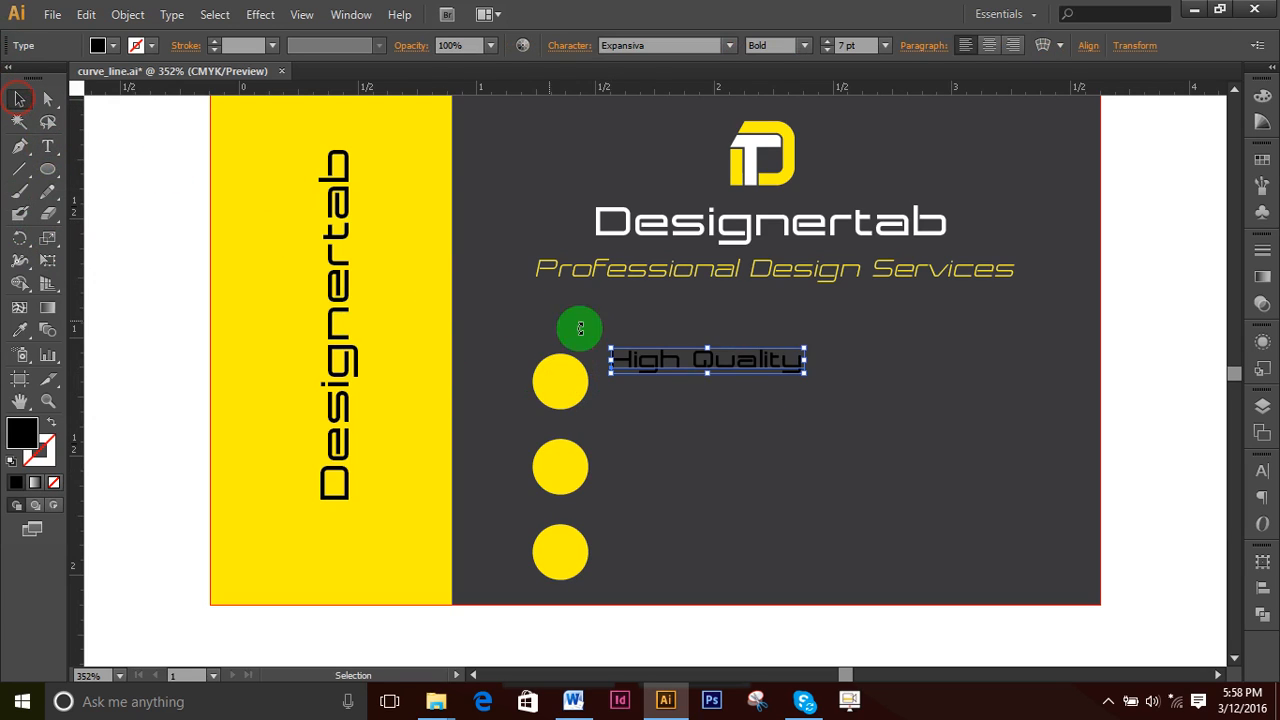
- Duplicate the "High Quality" label down beside the middle circle and change the copy's text to "Responsive"
key(a)
drag(740, 368, 738, 442)
double_click(738, 442)
triple_click(740, 440)
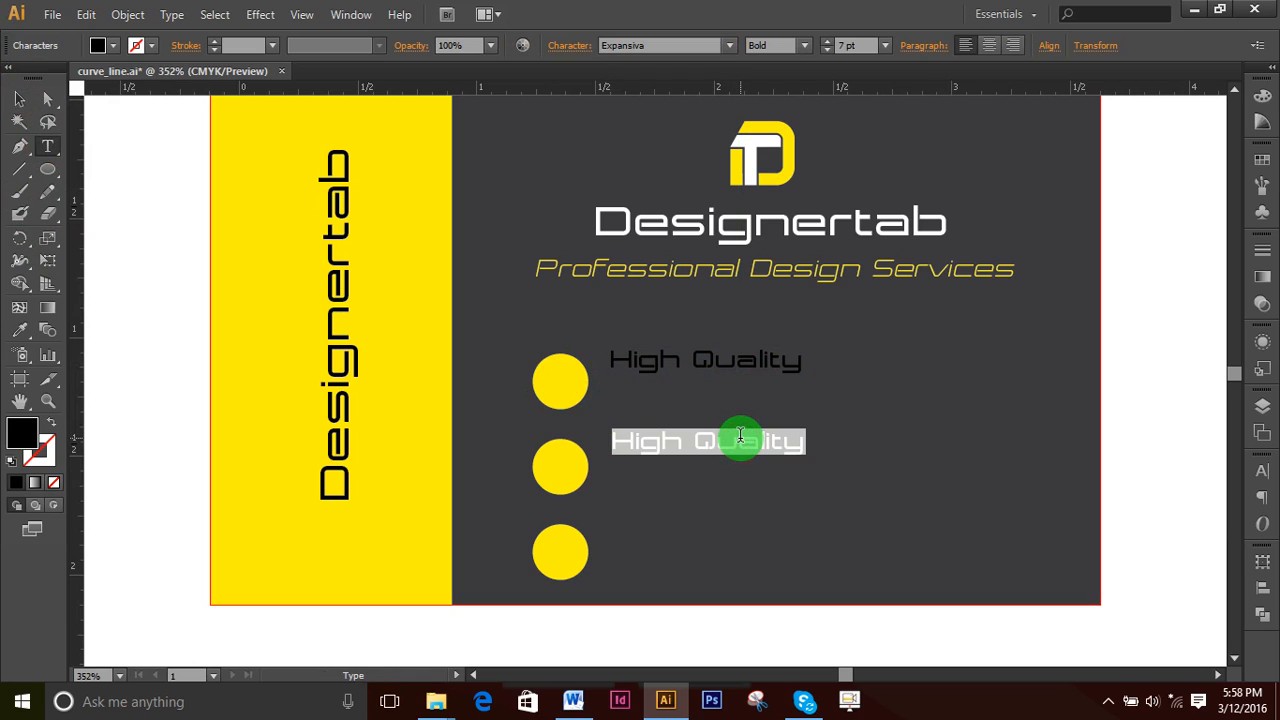
text(Responsive)
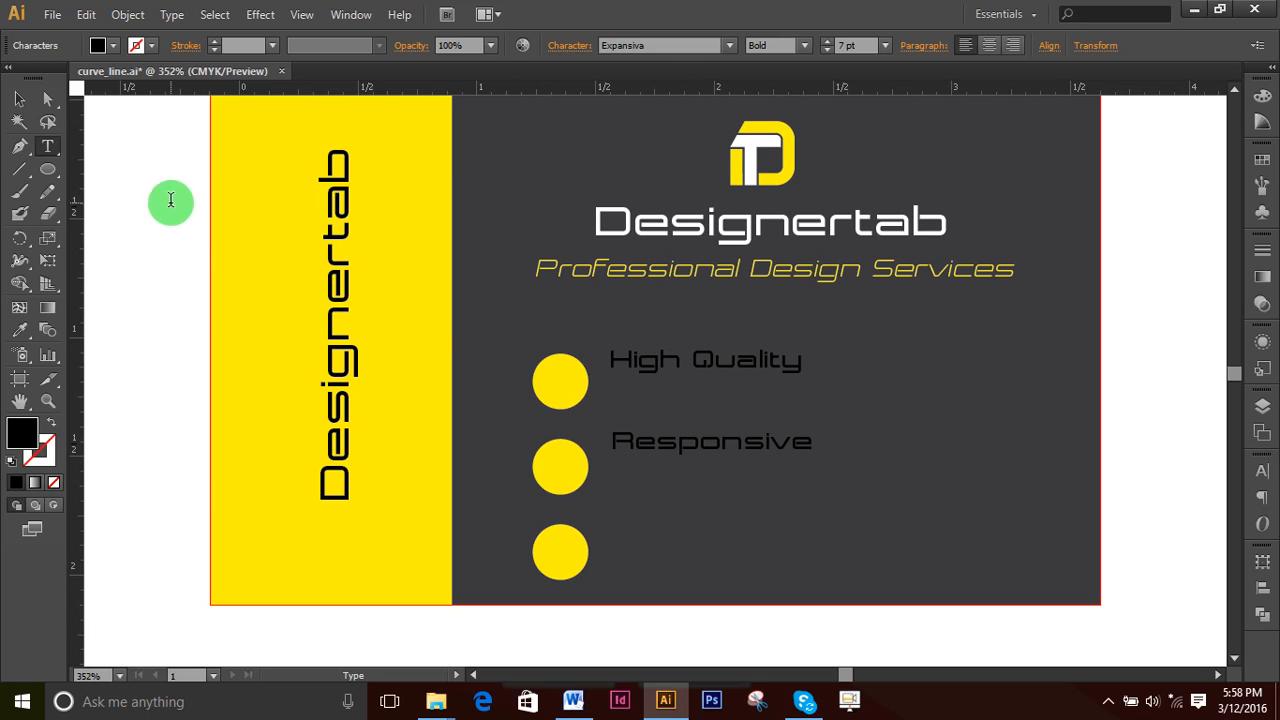
click(19, 100)
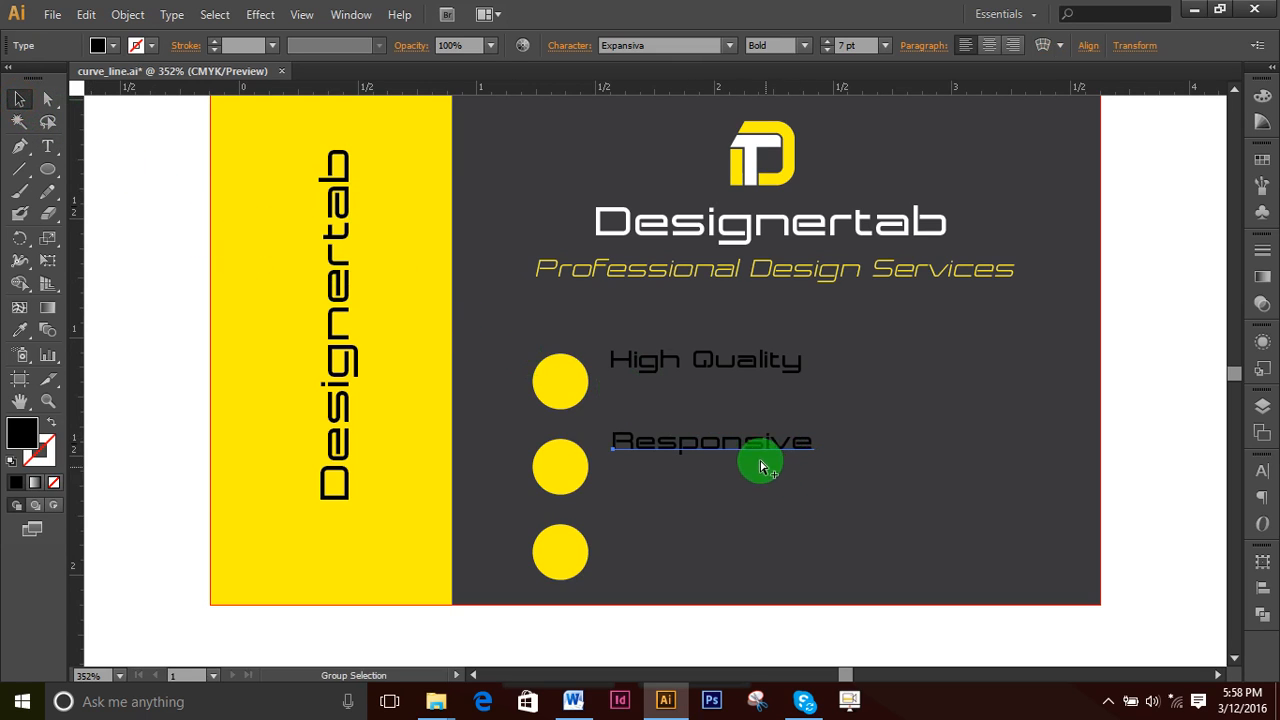
- Duplicate the "Responsive" label down beside the lowest circle and change the copy's text to "Descriptive"
drag(744, 444, 735, 553)
double_click(735, 546)
double_click(734, 543)
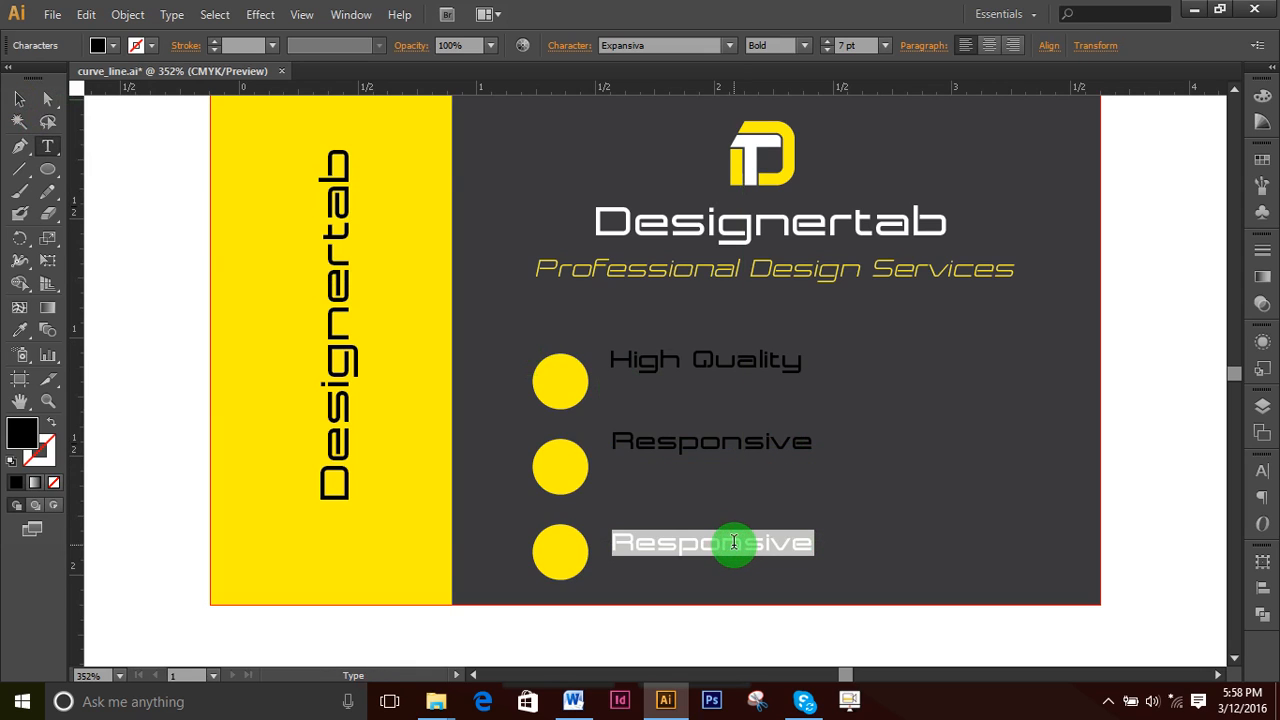
text(Descript)
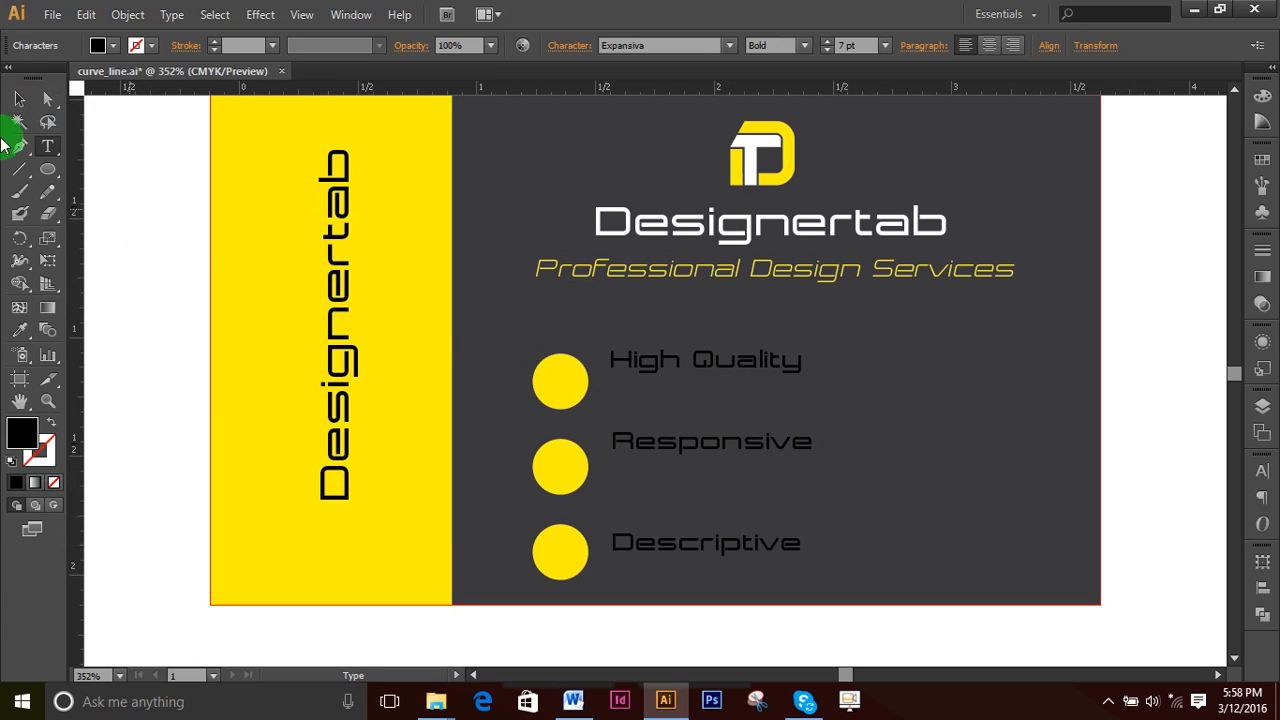
click(20, 97)
- Move the three labels down individually so each sits roughly level with its yellow circle
drag(714, 357, 723, 394)
drag(735, 449, 737, 472)
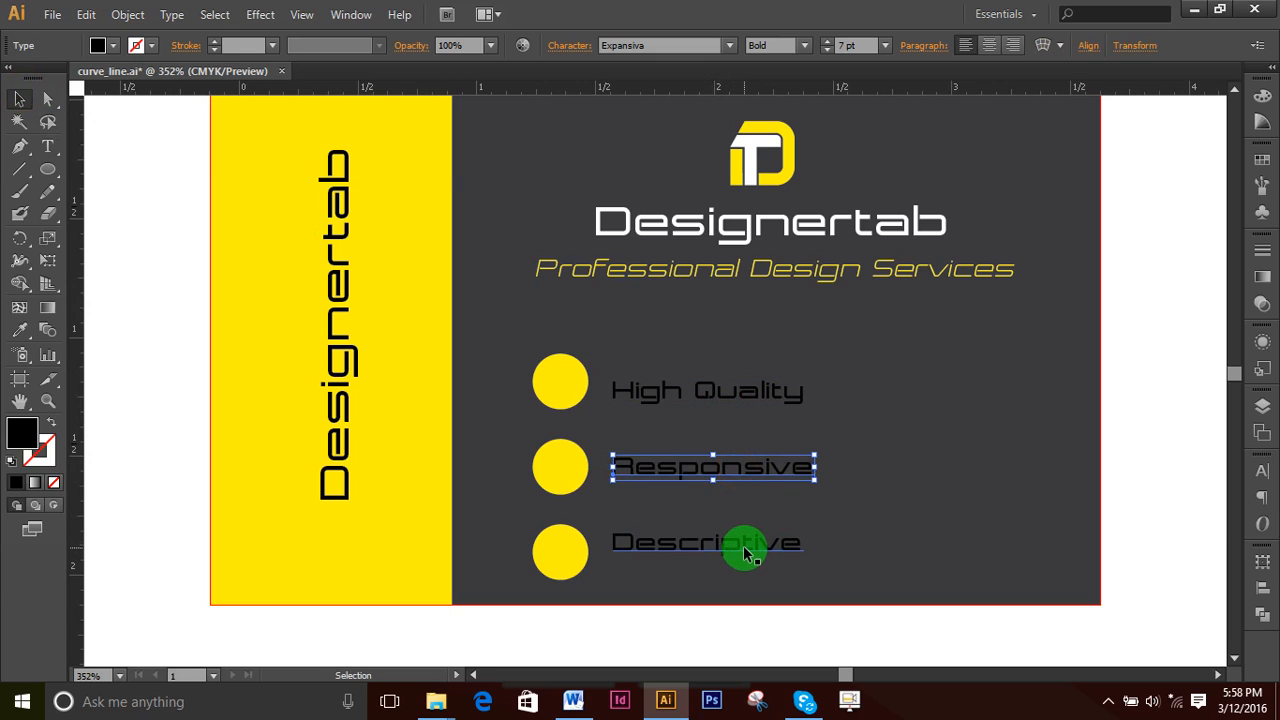
drag(743, 548, 745, 561)
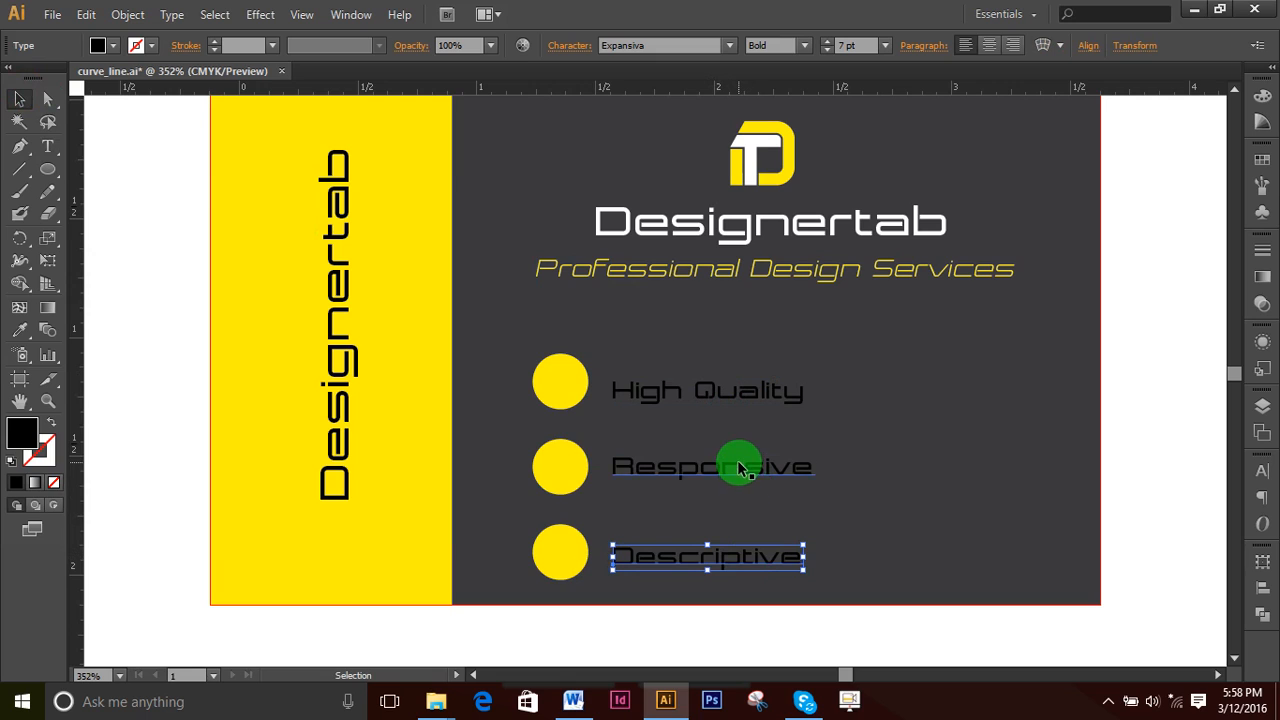
drag(737, 460, 737, 462)
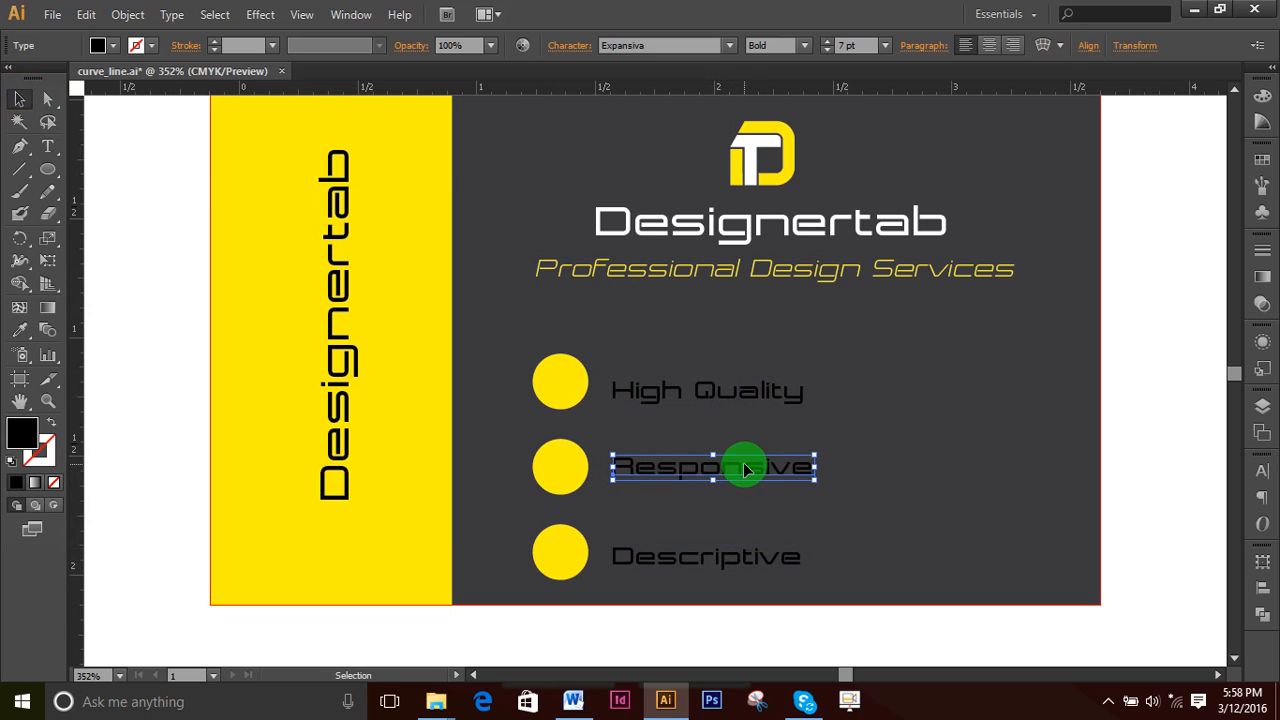
- Select all three labels and distribute them vertically by their bottom edges
shift+click(746, 393)
shift+click(736, 555)
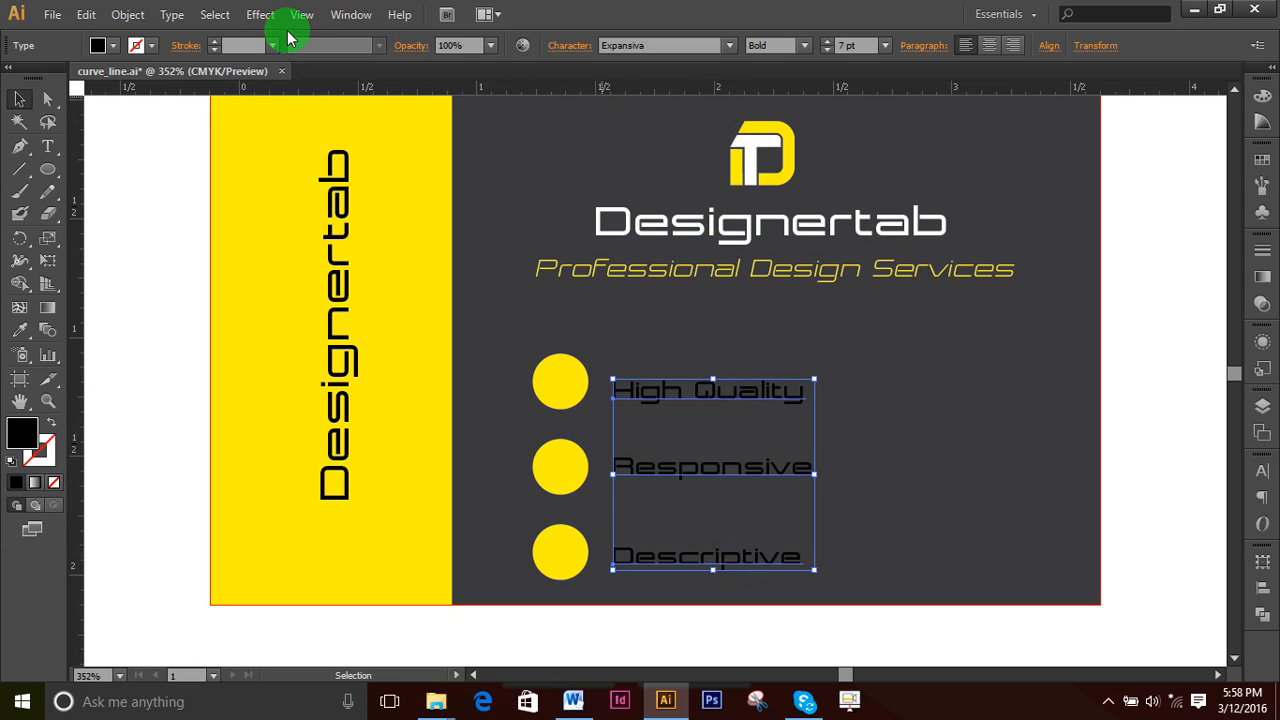
click(18, 98)
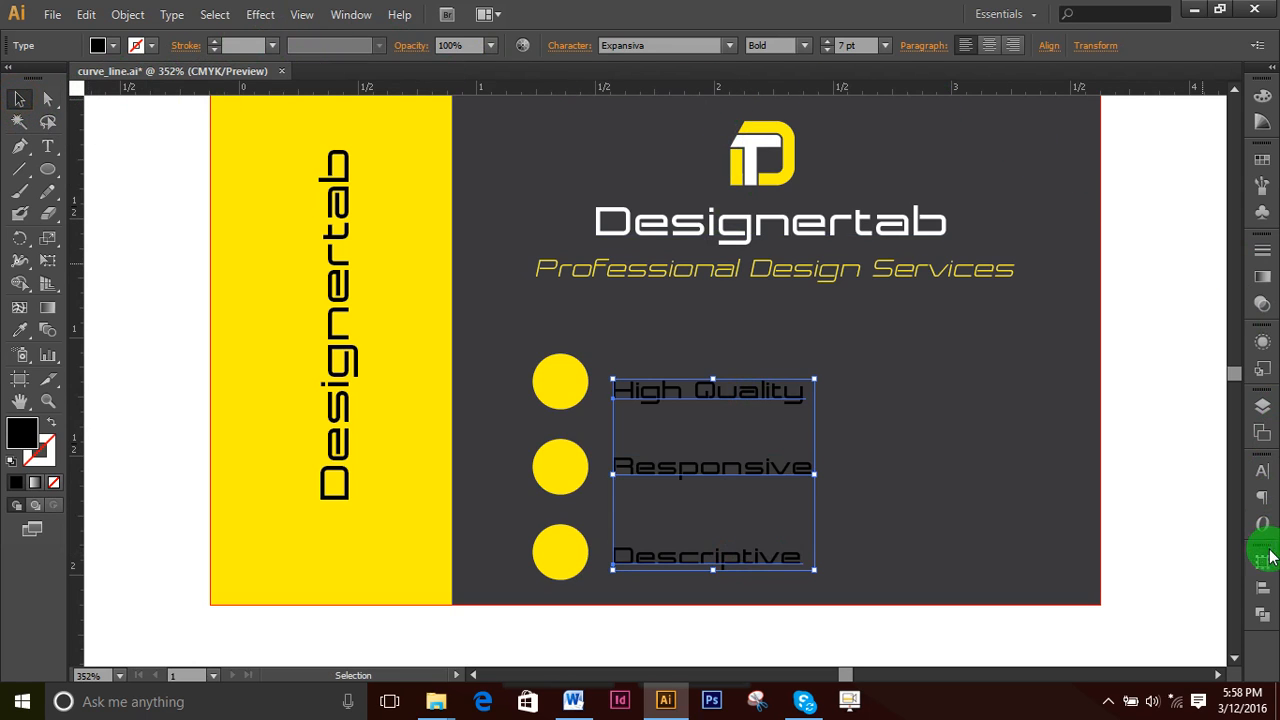
click(1262, 588)
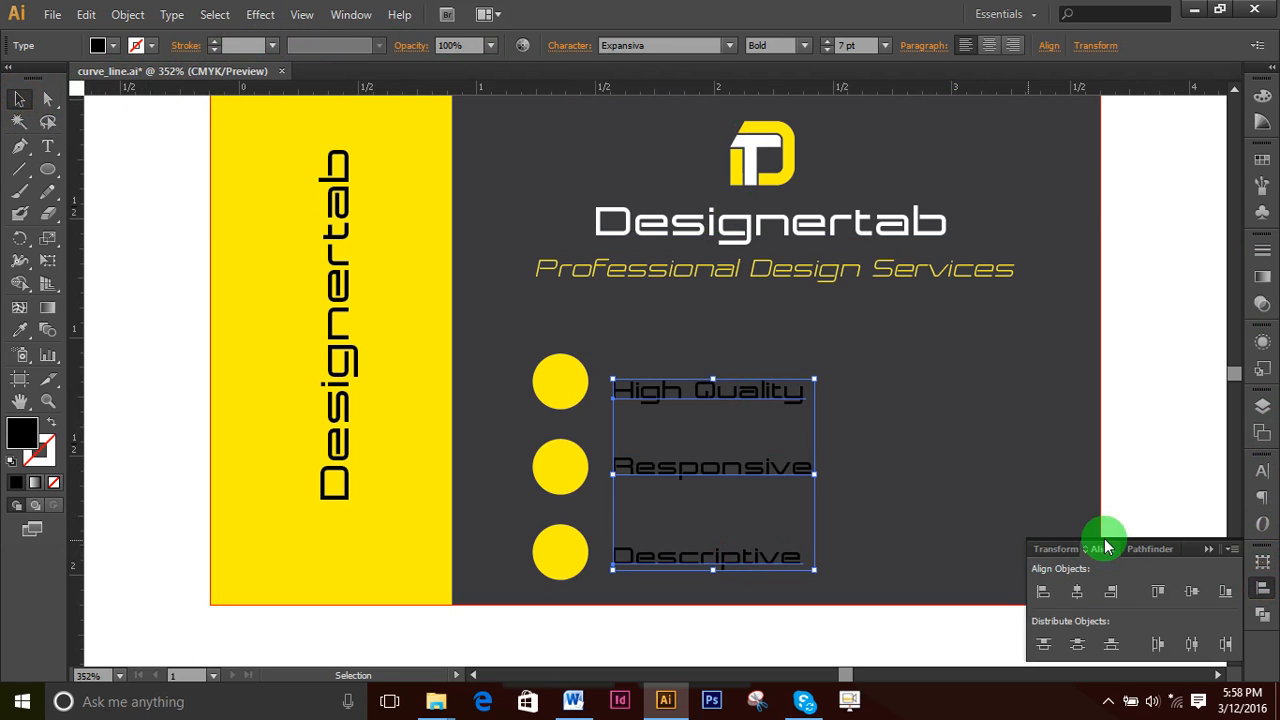
click(1111, 644)
click(1213, 556)
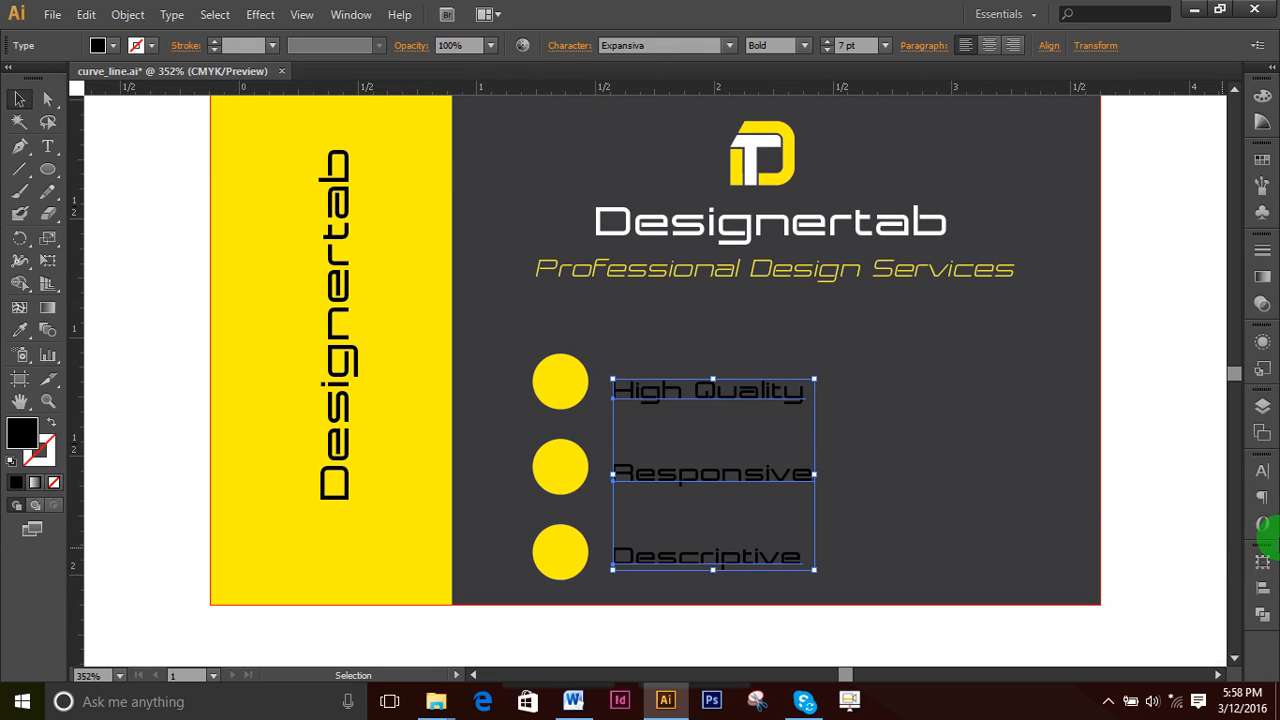
- Nudge the three labels together slightly up and to the right to sit level with the circles, and deselect them
key(Up)
key(Up)
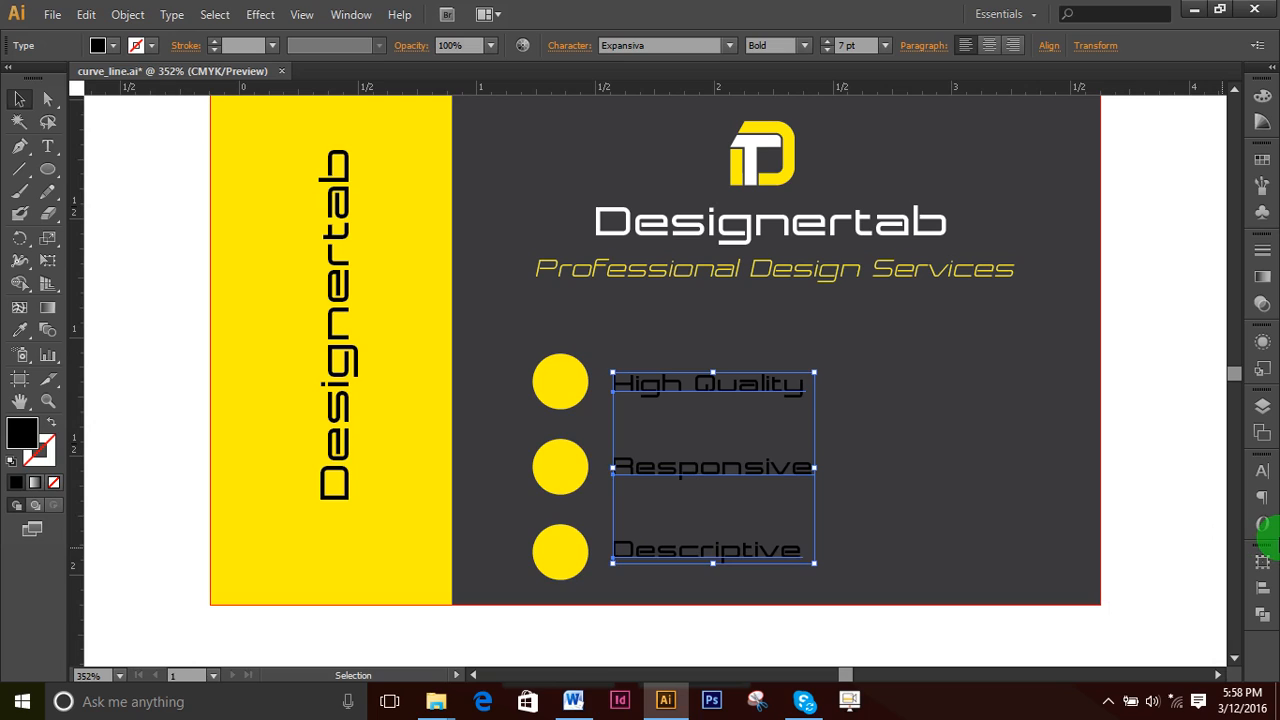
key(Right)
key(Right)
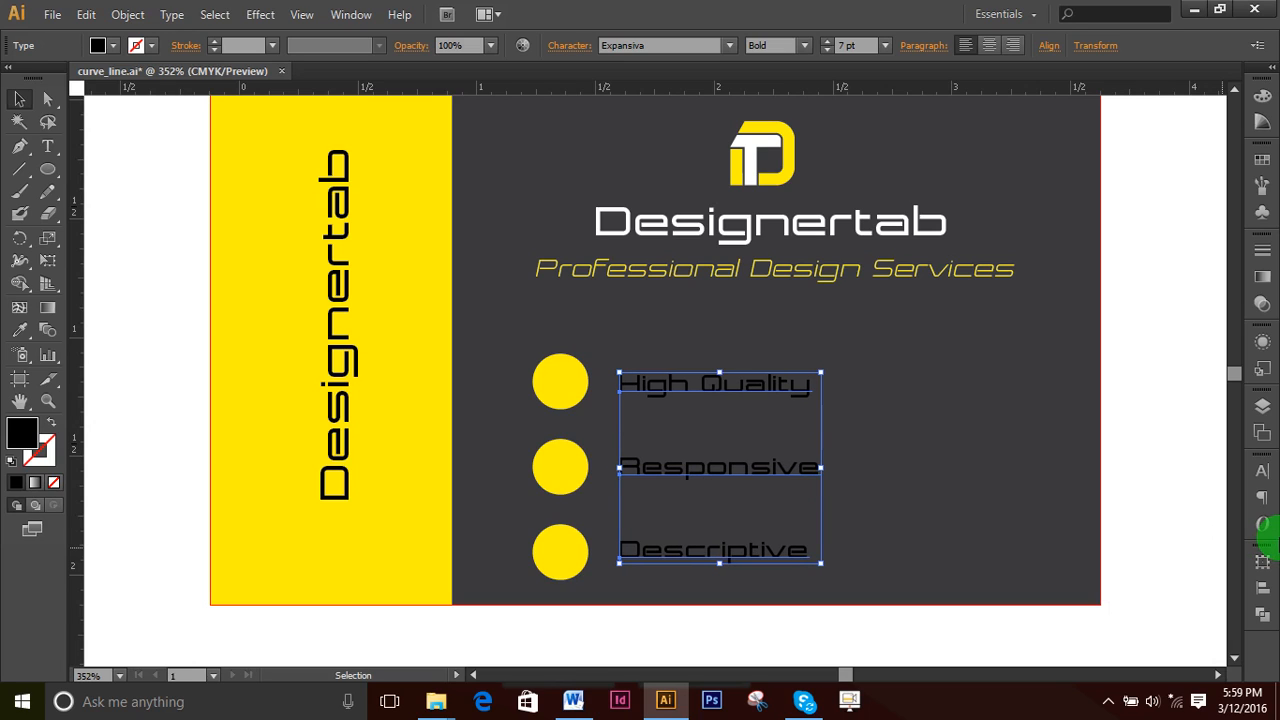
key(Down)
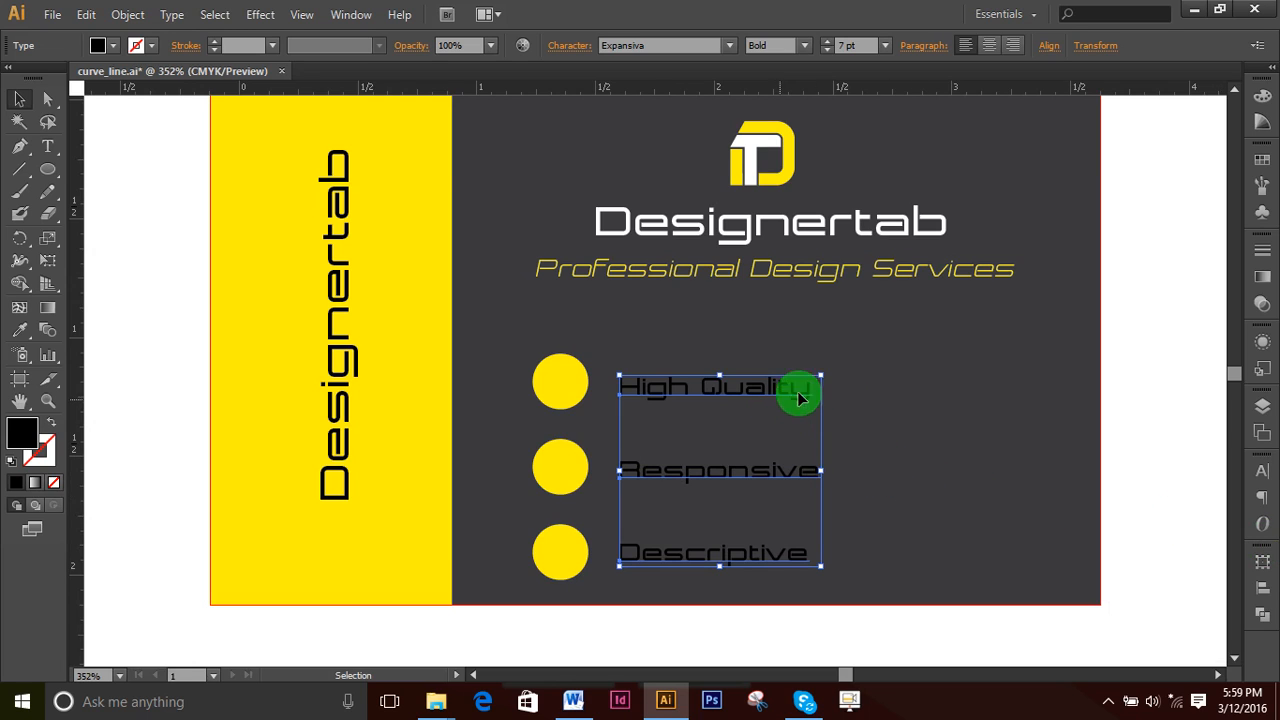
click(1158, 439)
- Nudge only the "High Quality" label slightly upward to center it on its circle
click(698, 388)
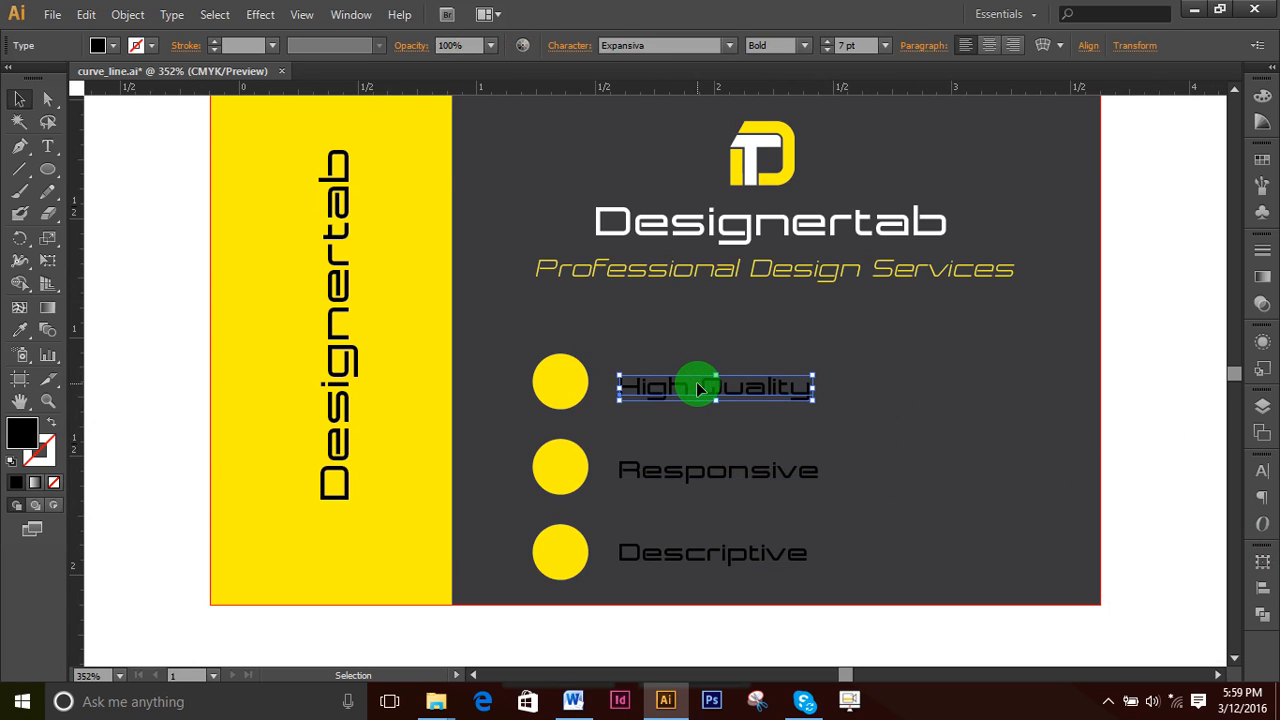
key(Up)
key(Up)
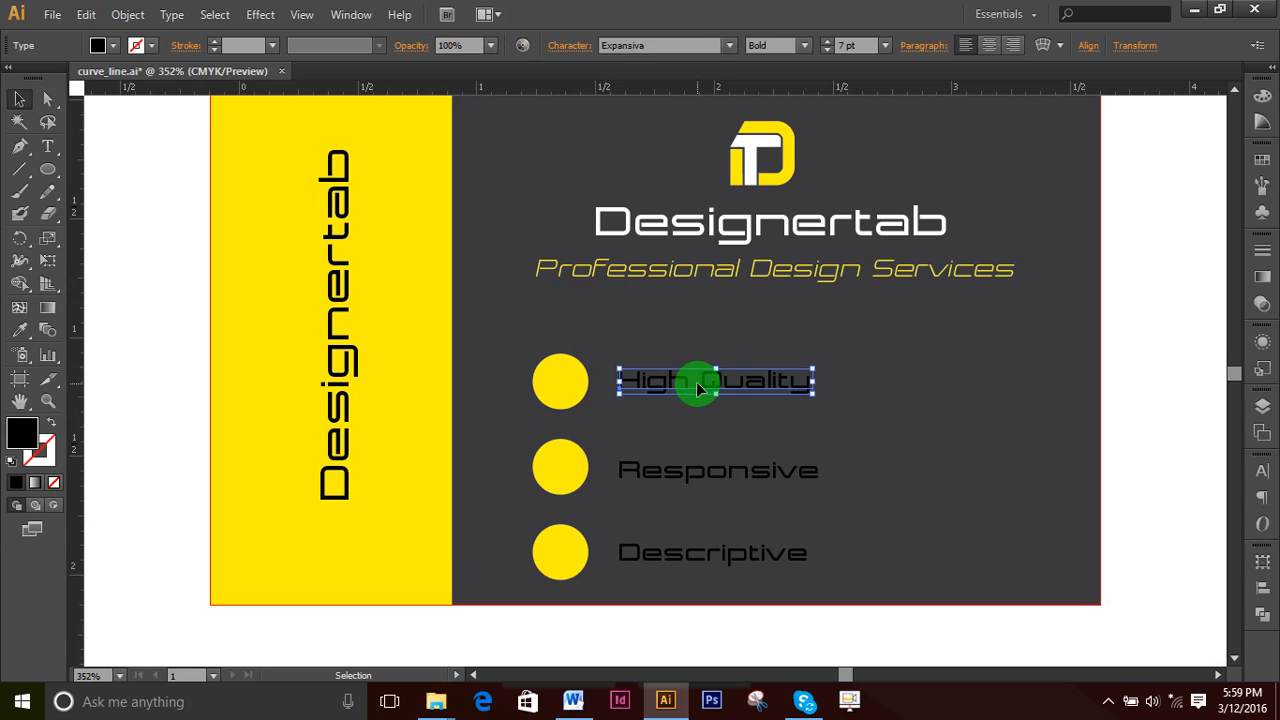
- Even out the spacing of the three labels again by distributing their bottom edges vertically
click(703, 557)
shift+click(745, 466)
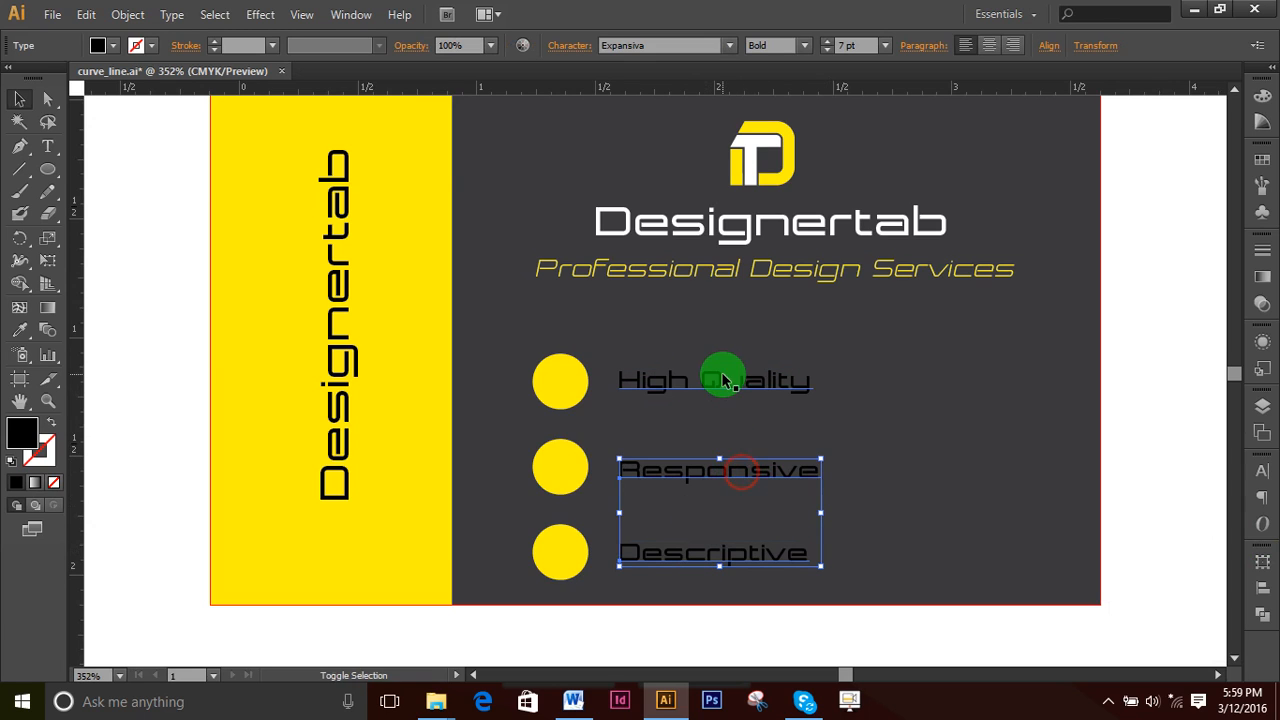
shift+click(720, 376)
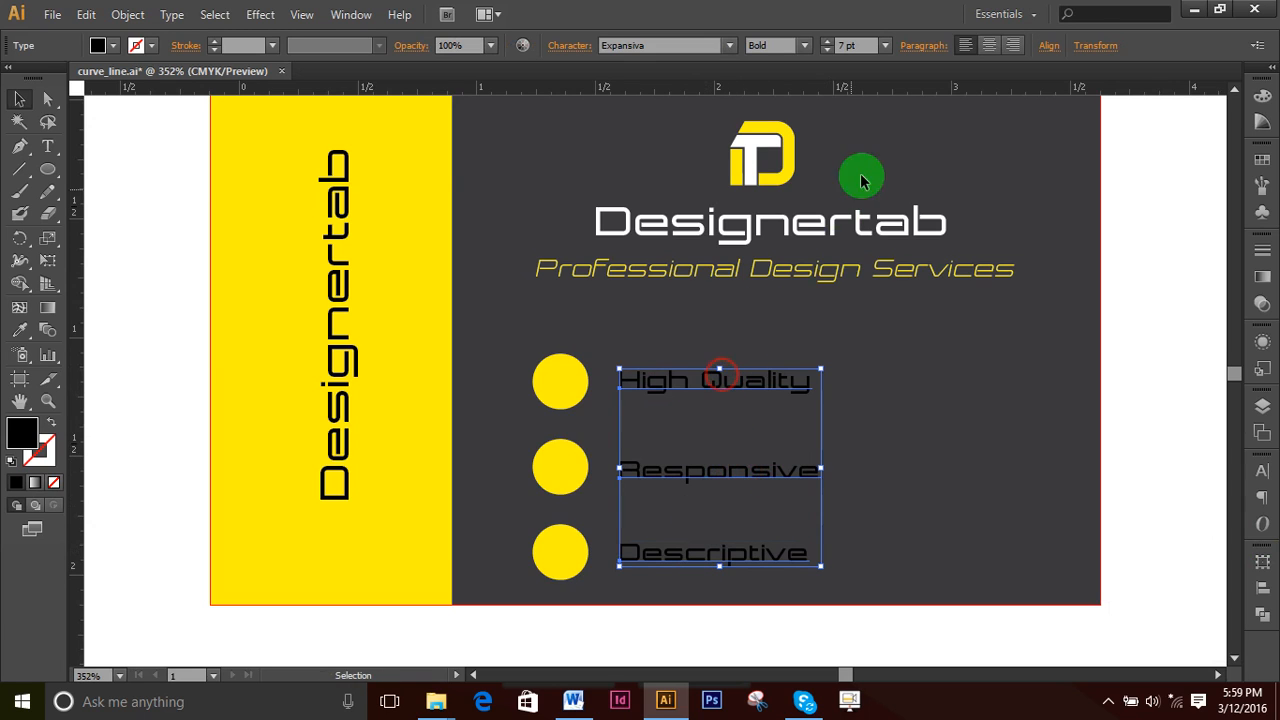
click(1263, 588)
click(1110, 644)
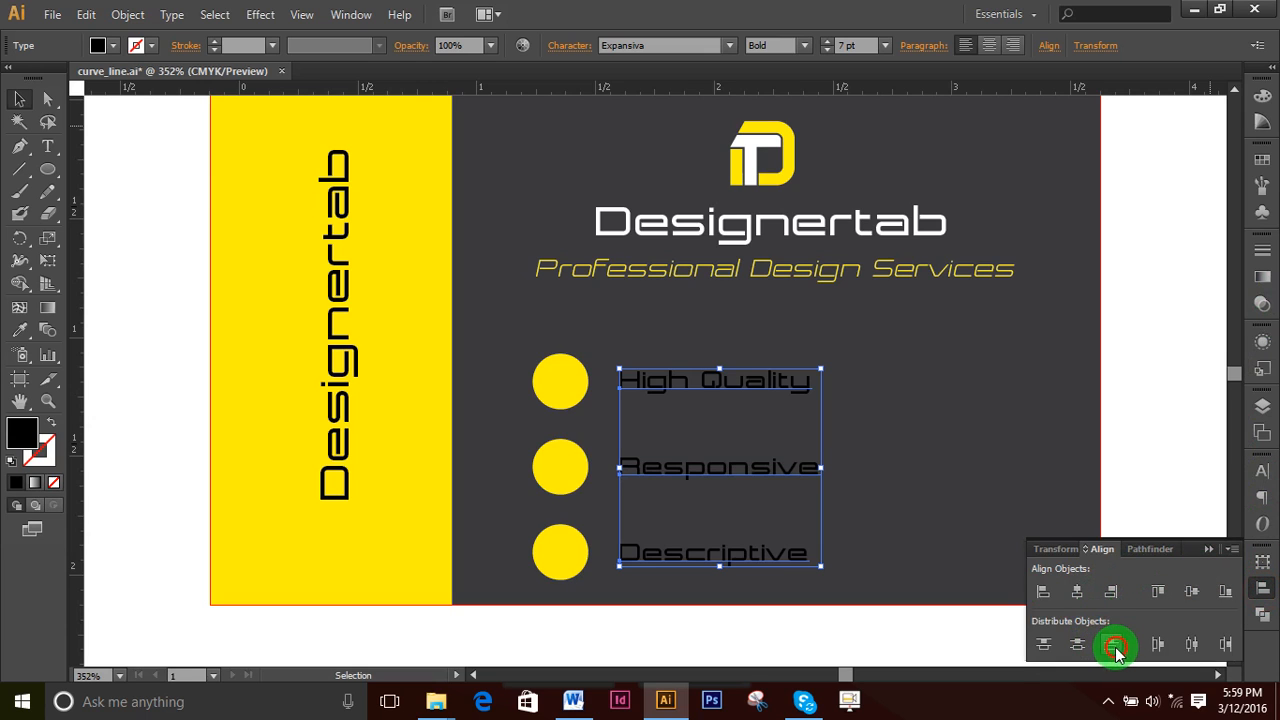
- Recolor the three service labels white by sampling the white letter T of the logo, and deselect them
click(1209, 553)
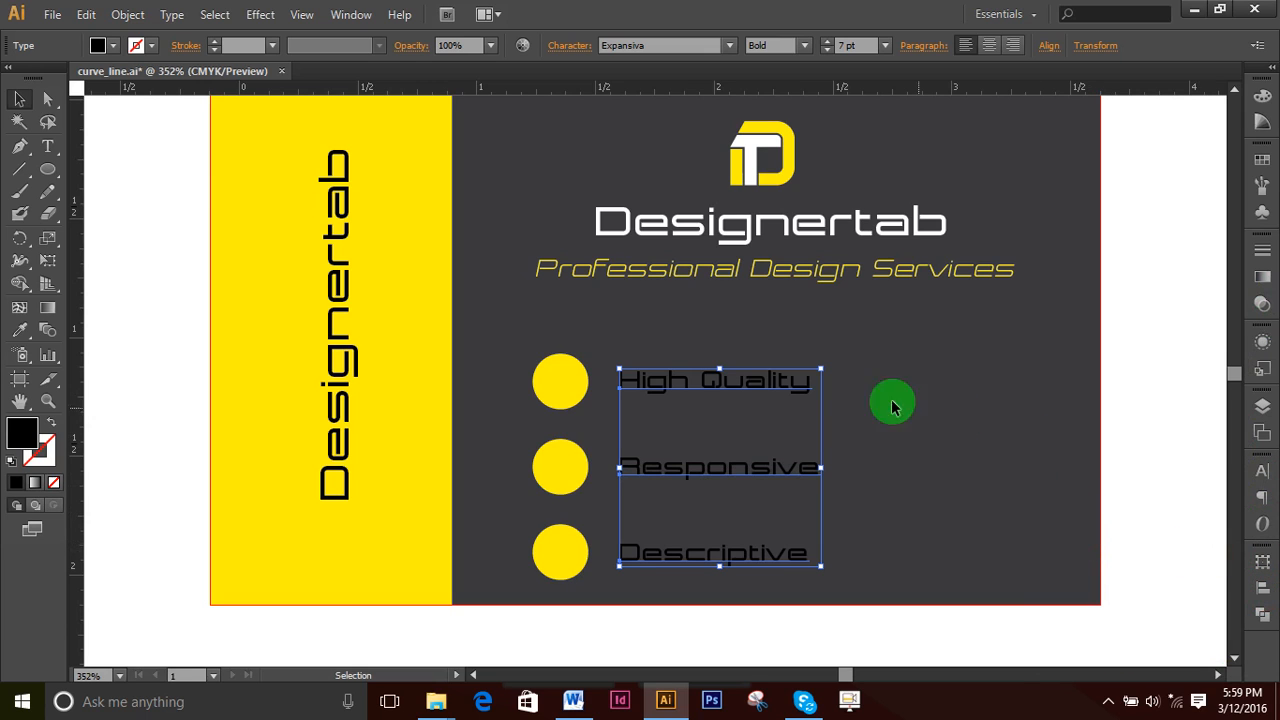
scroll(1105, 466, up, 1)
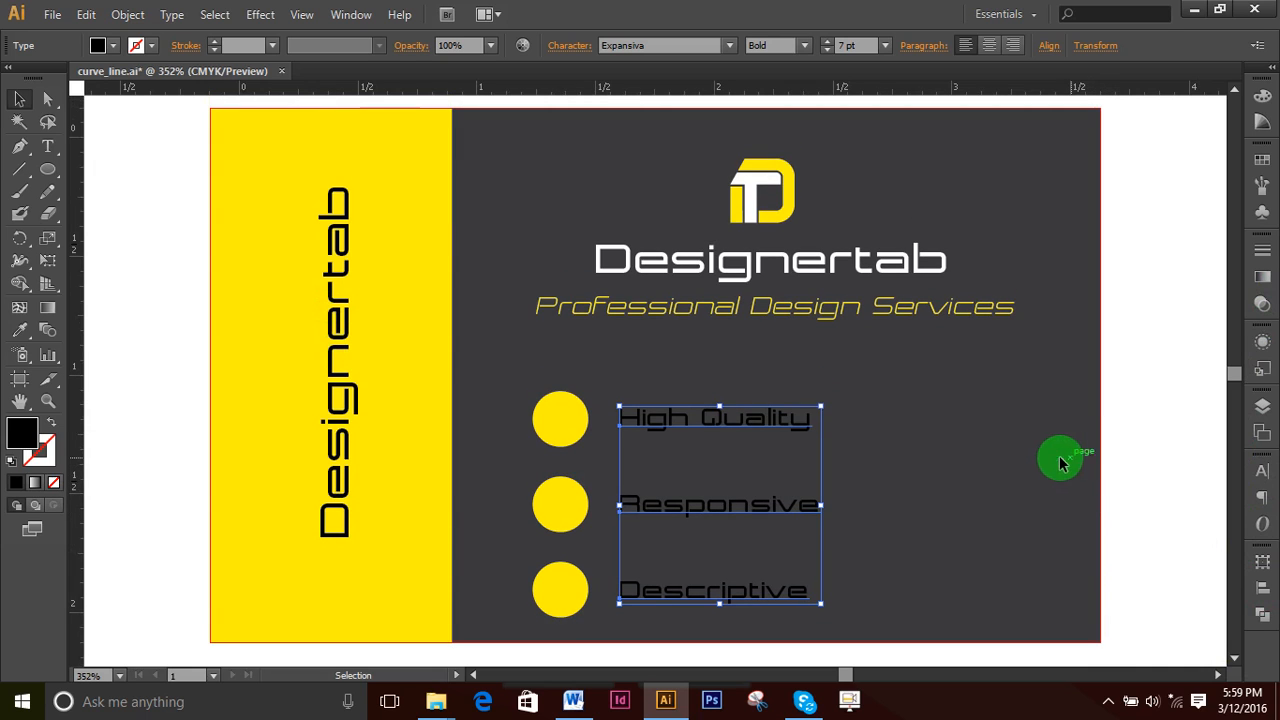
click(19, 329)
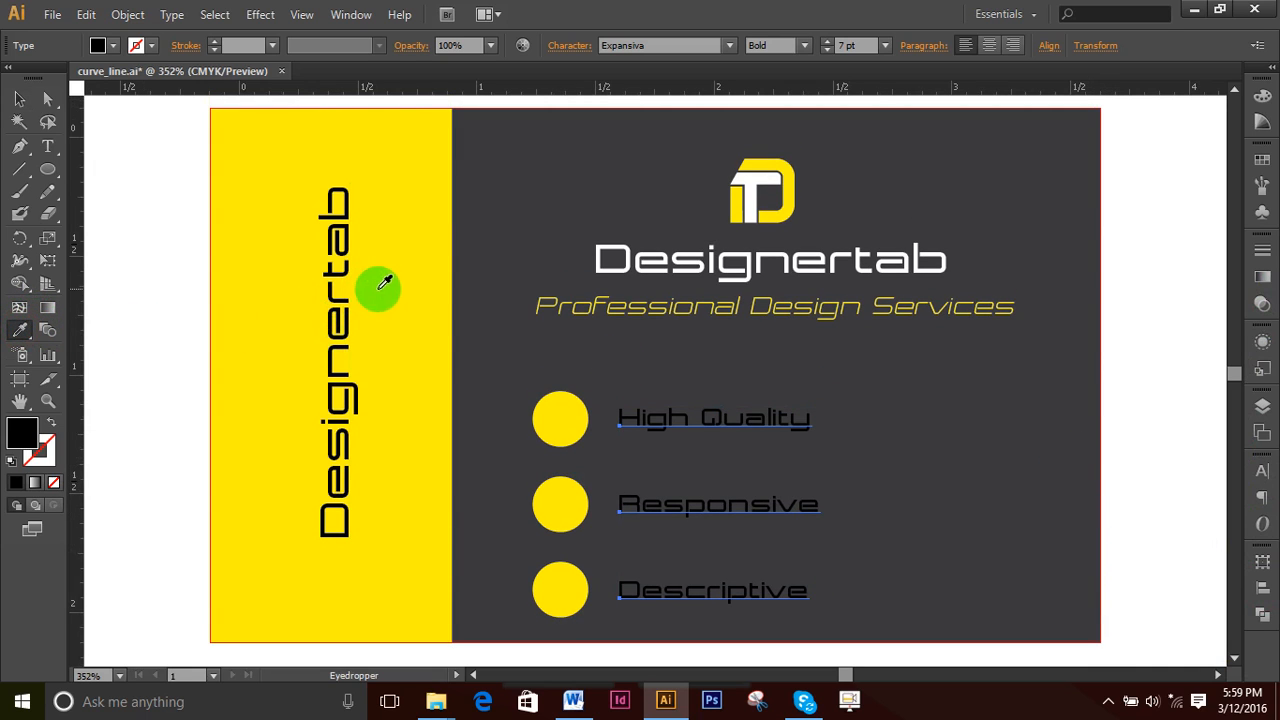
click(705, 238)
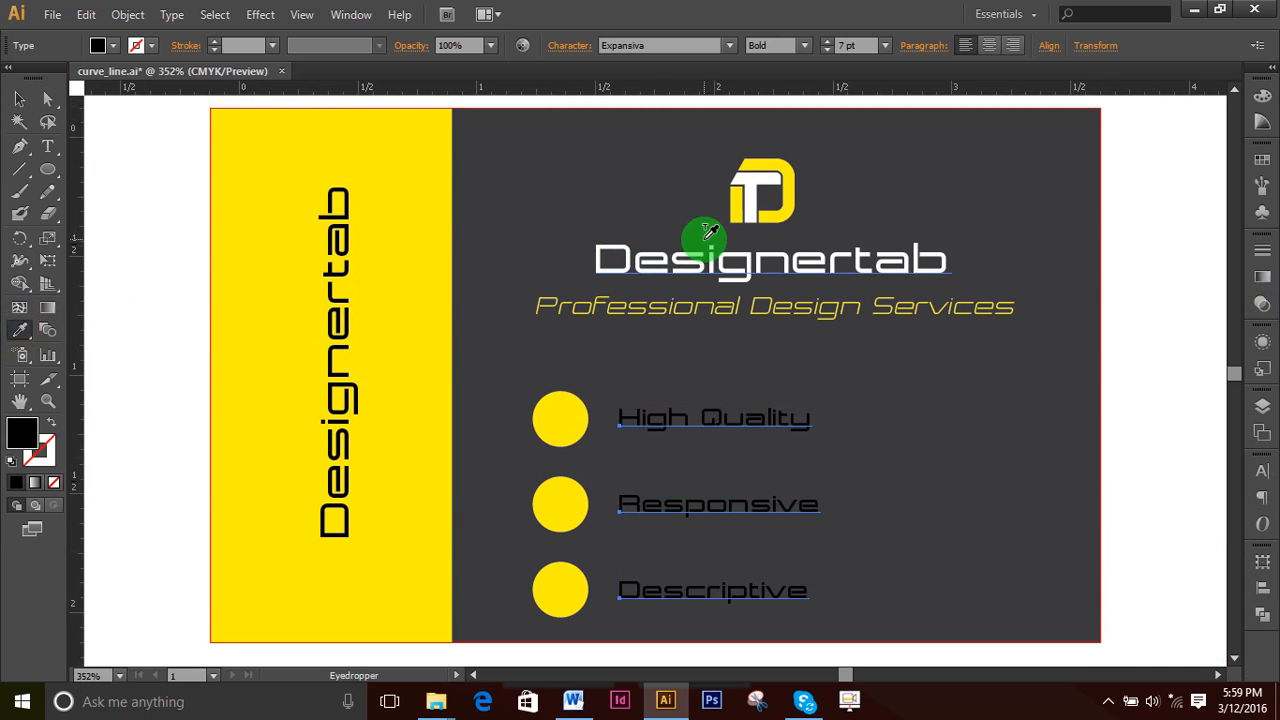
click(750, 180)
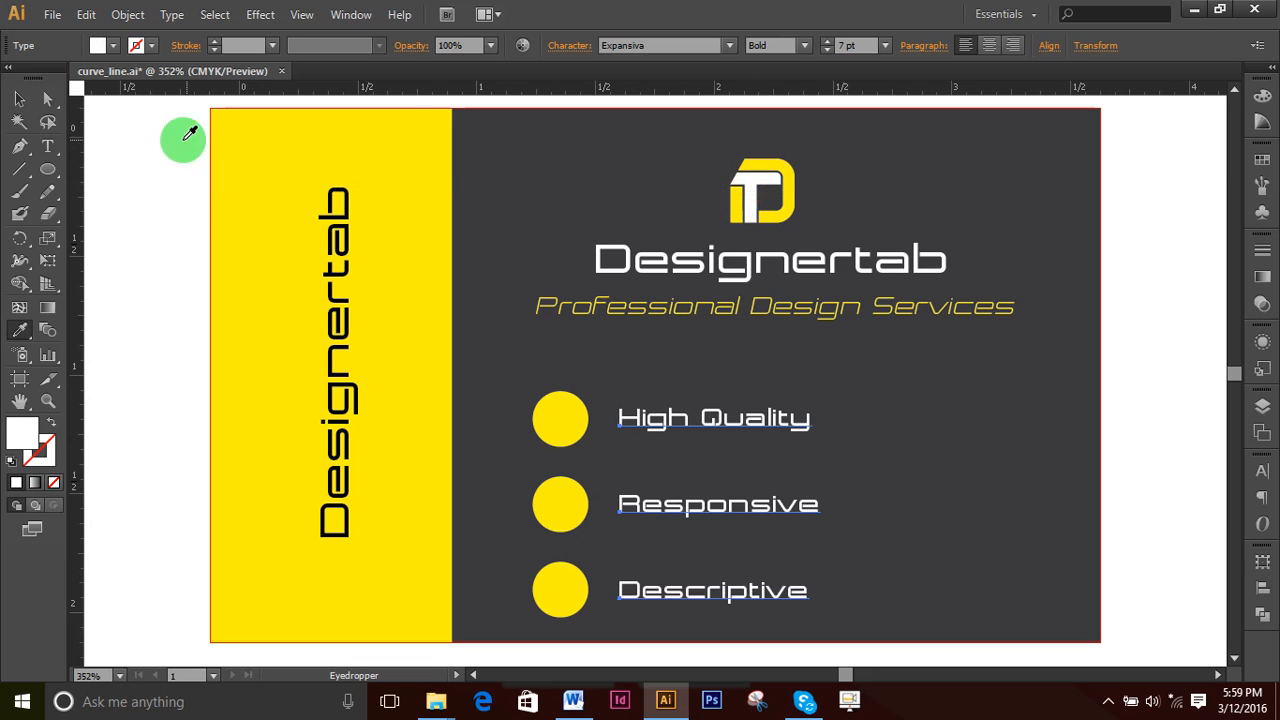
click(19, 99)
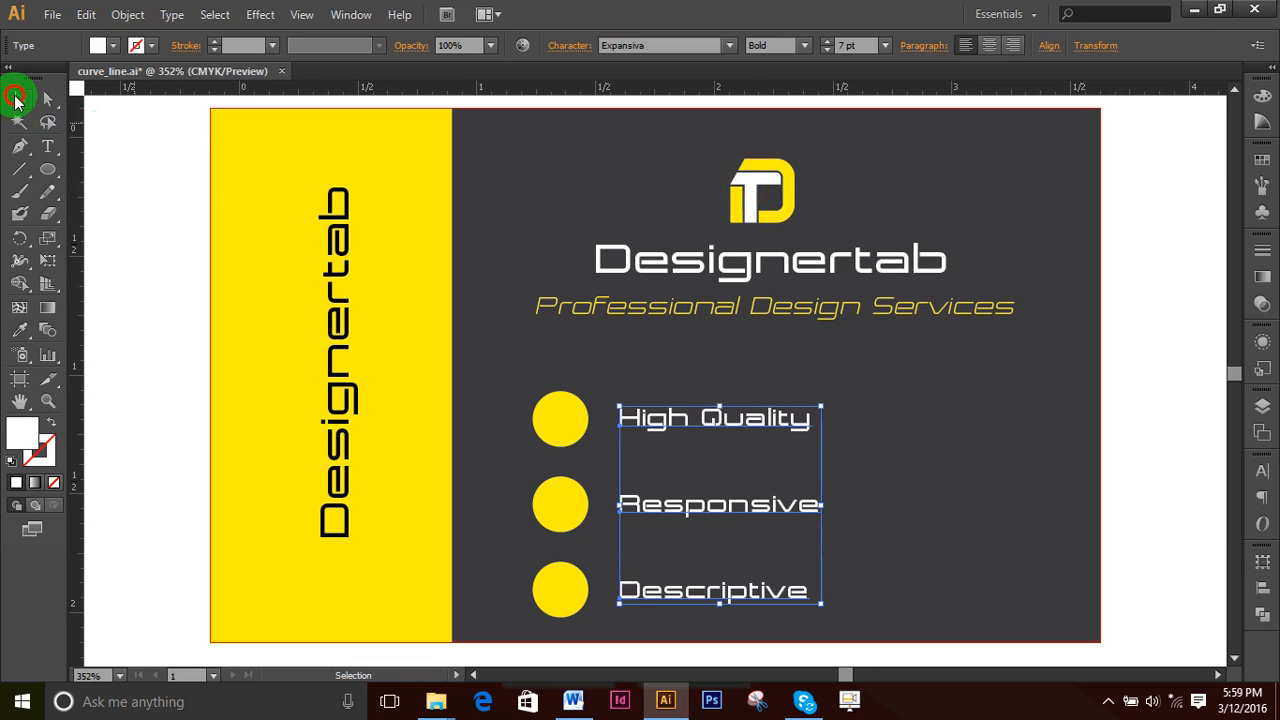
click(1134, 455)
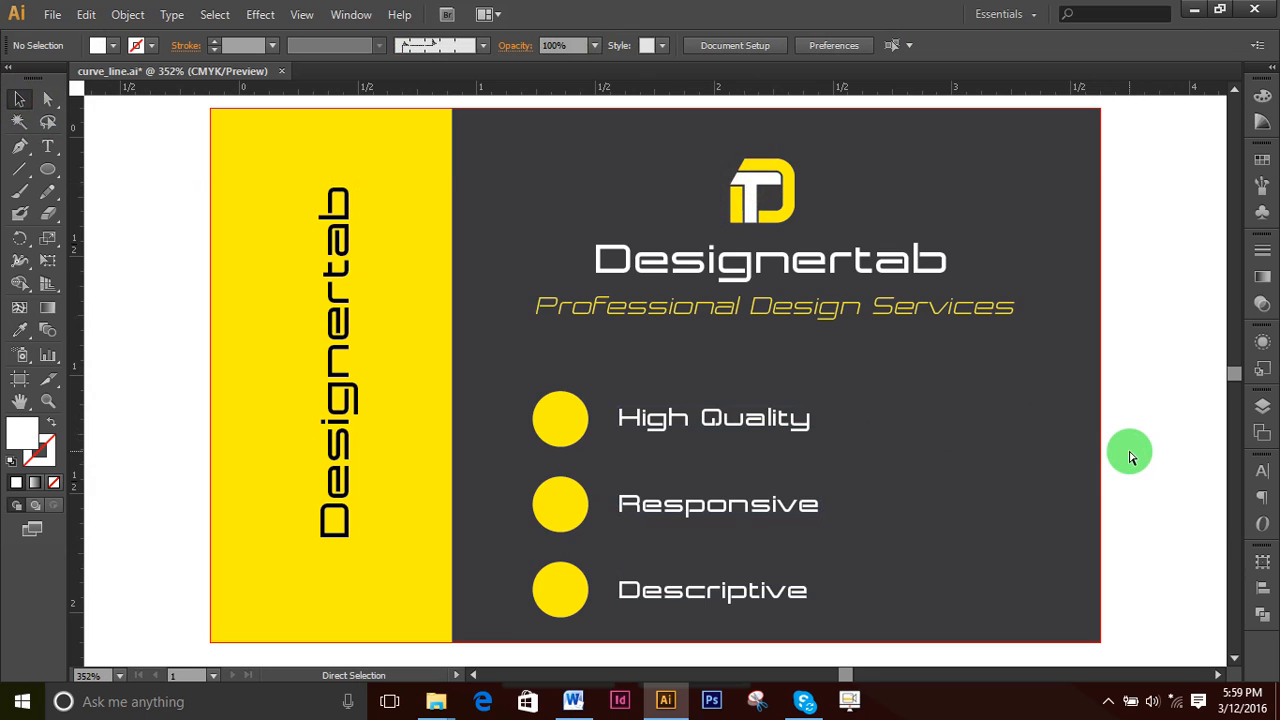
- Nudge the three service labels together slightly to the right, widening the gap between them and the circles
key(ctrl+minus)
key(ctrl+minus)
key(ctrl+minus)
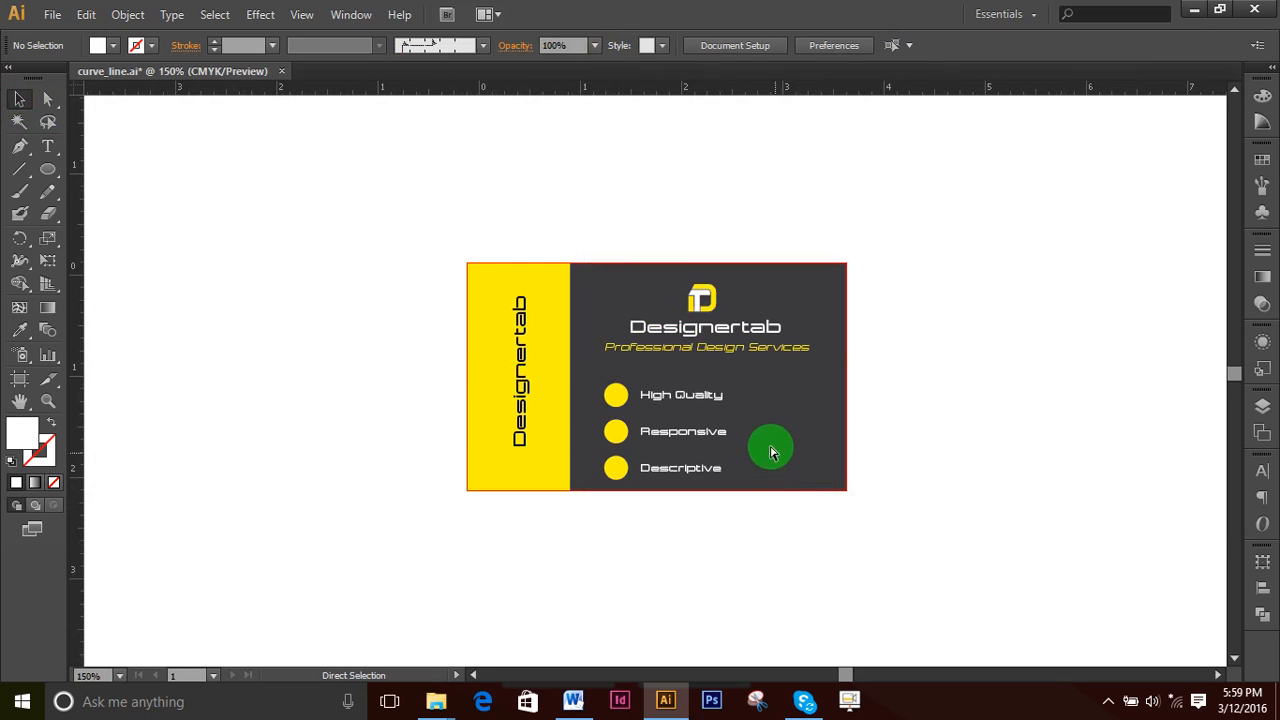
key(ctrl+plus)
key(ctrl+plus)
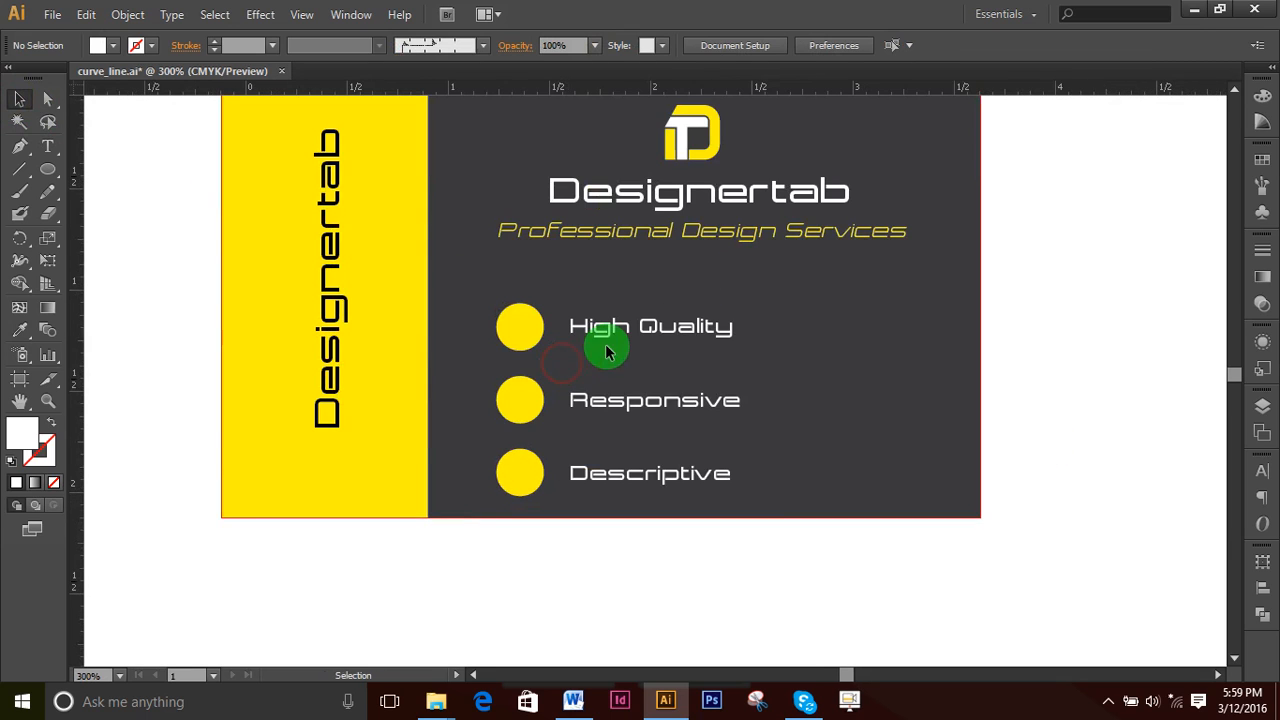
drag(762, 309, 679, 500)
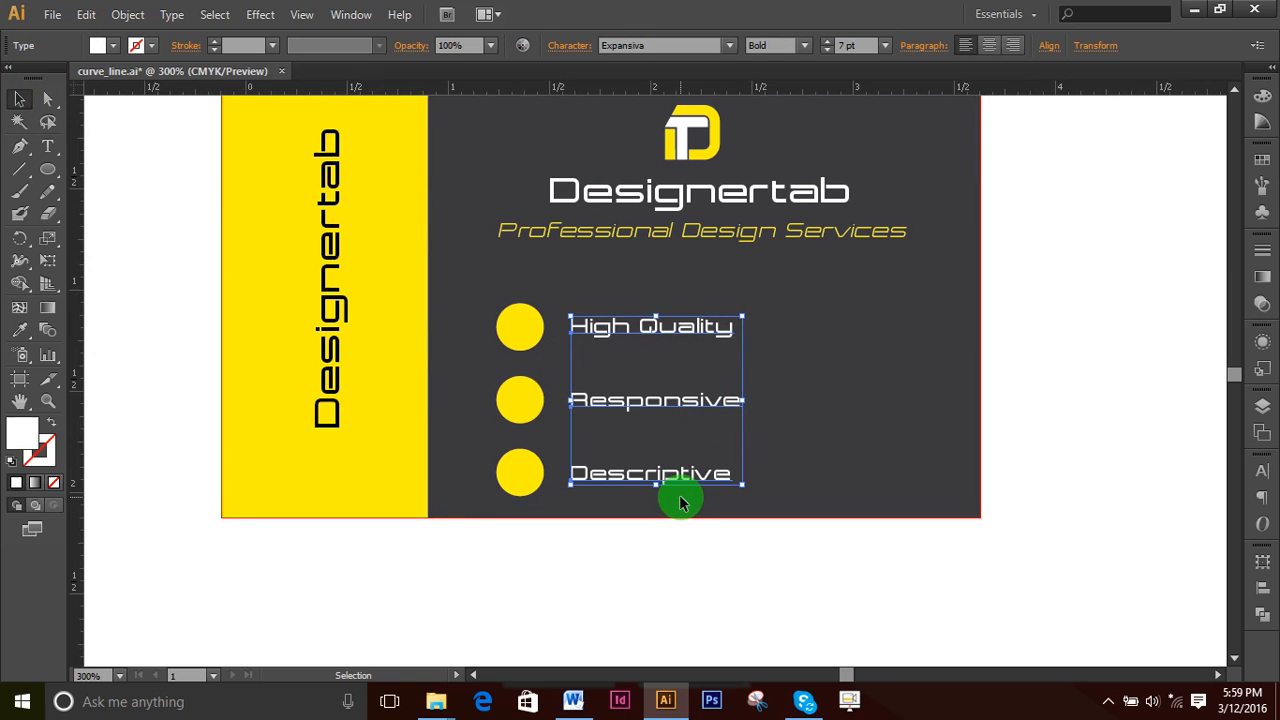
key(Right)
key(Right)
key(Right)
key(Right)
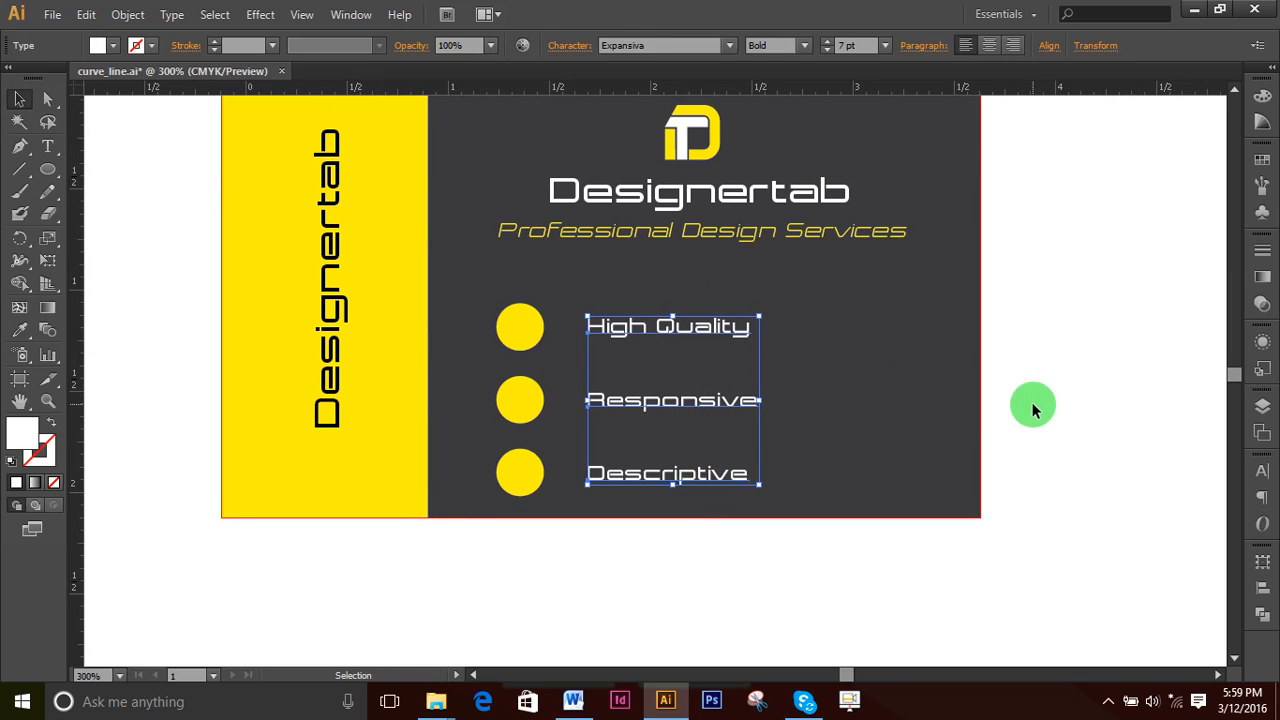
click(1033, 407)
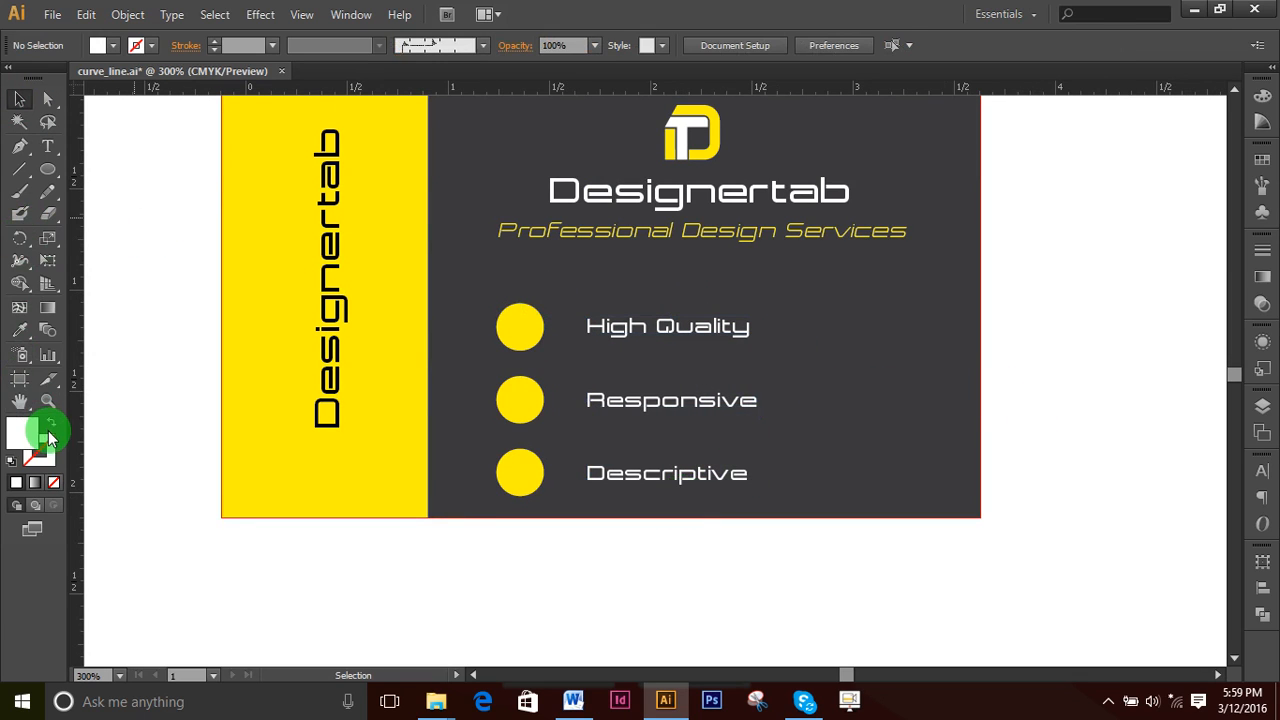
- Draw a zero-height rectangle about 0.17 in wide as a connector line from the top circle toward the "High Quality" label
click(46, 171)
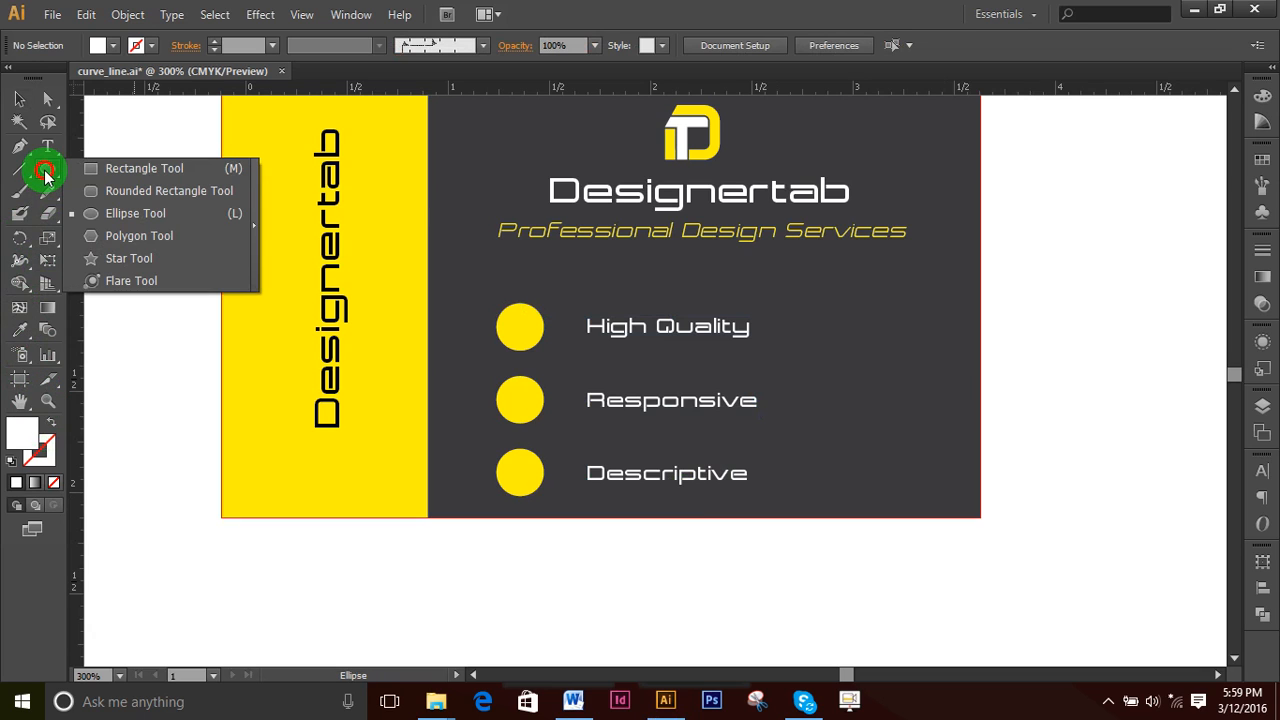
click(104, 177)
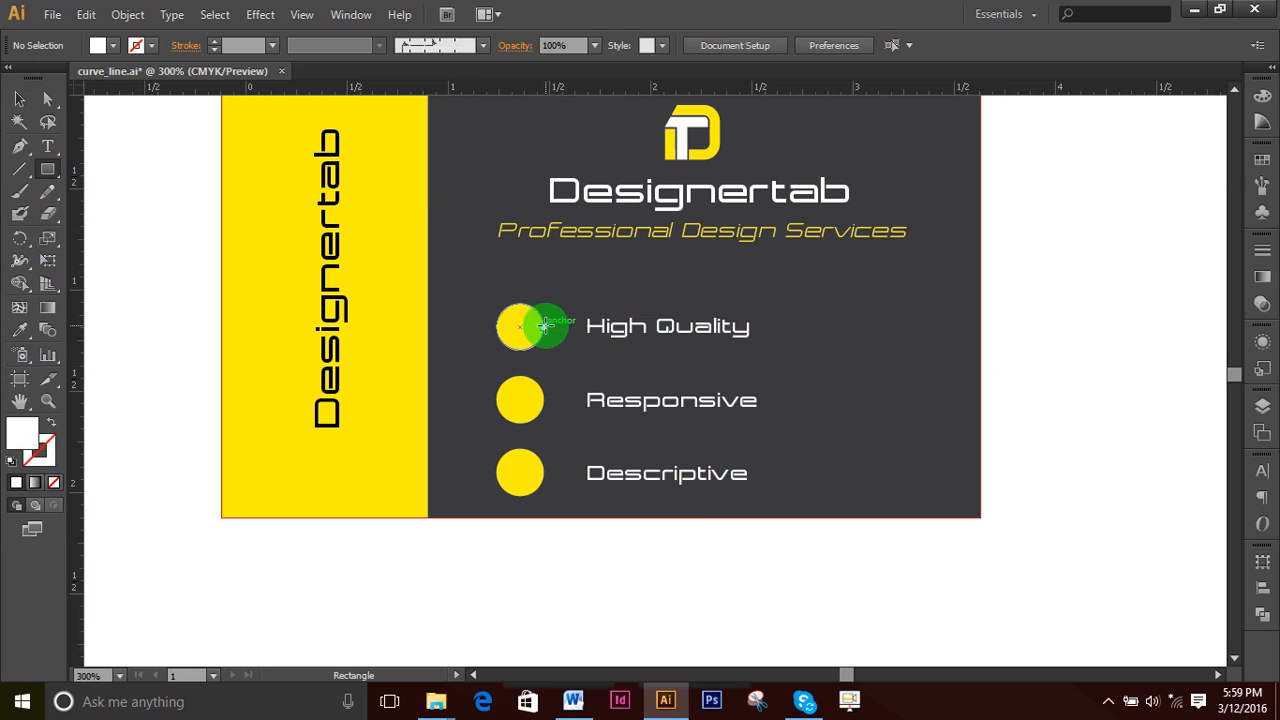
drag(545, 325, 573, 325)
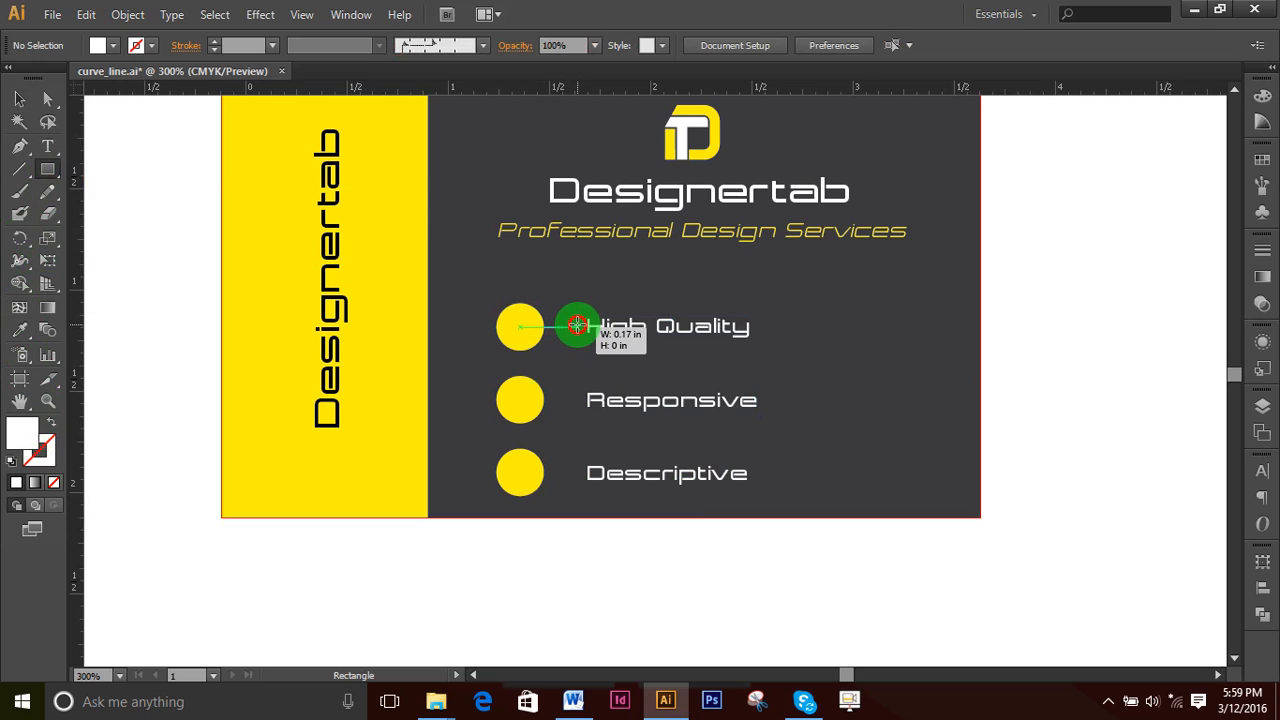
drag(577, 326, 578, 326)
key(v)
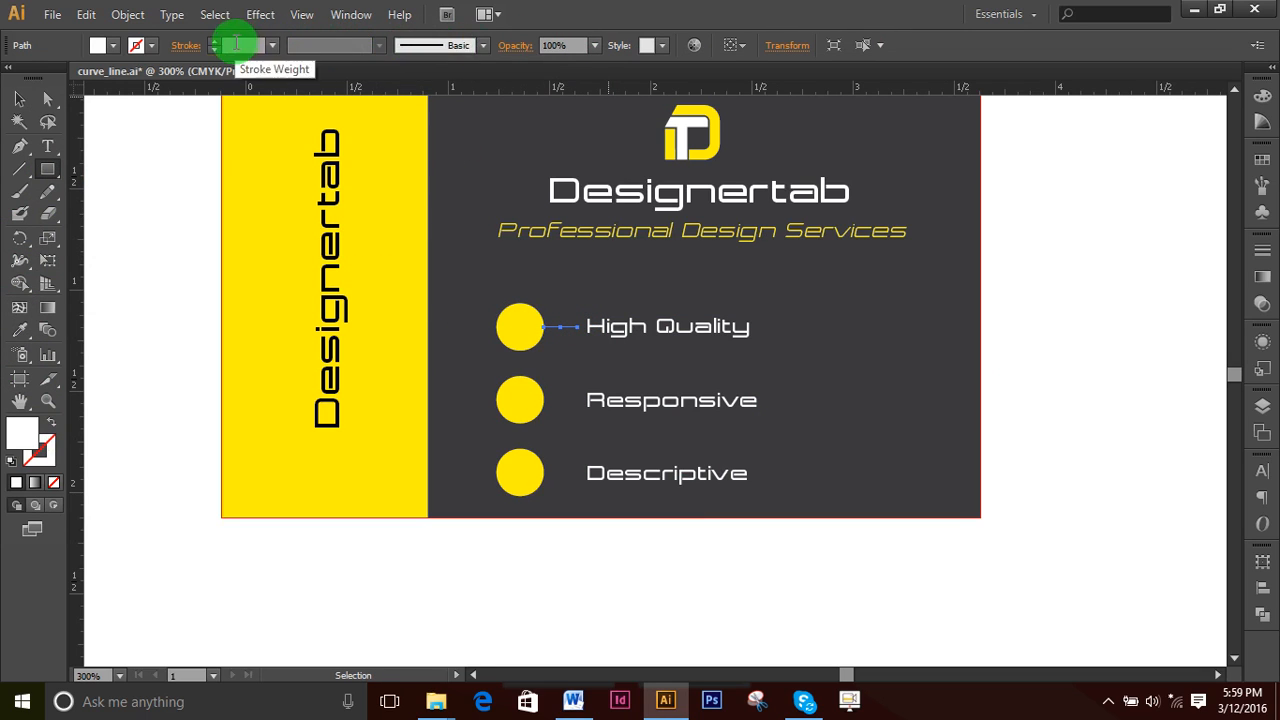
- Give the connector line a 2 pt stroke with the triangular tapered width profile
scroll(235, 42, up, 1)
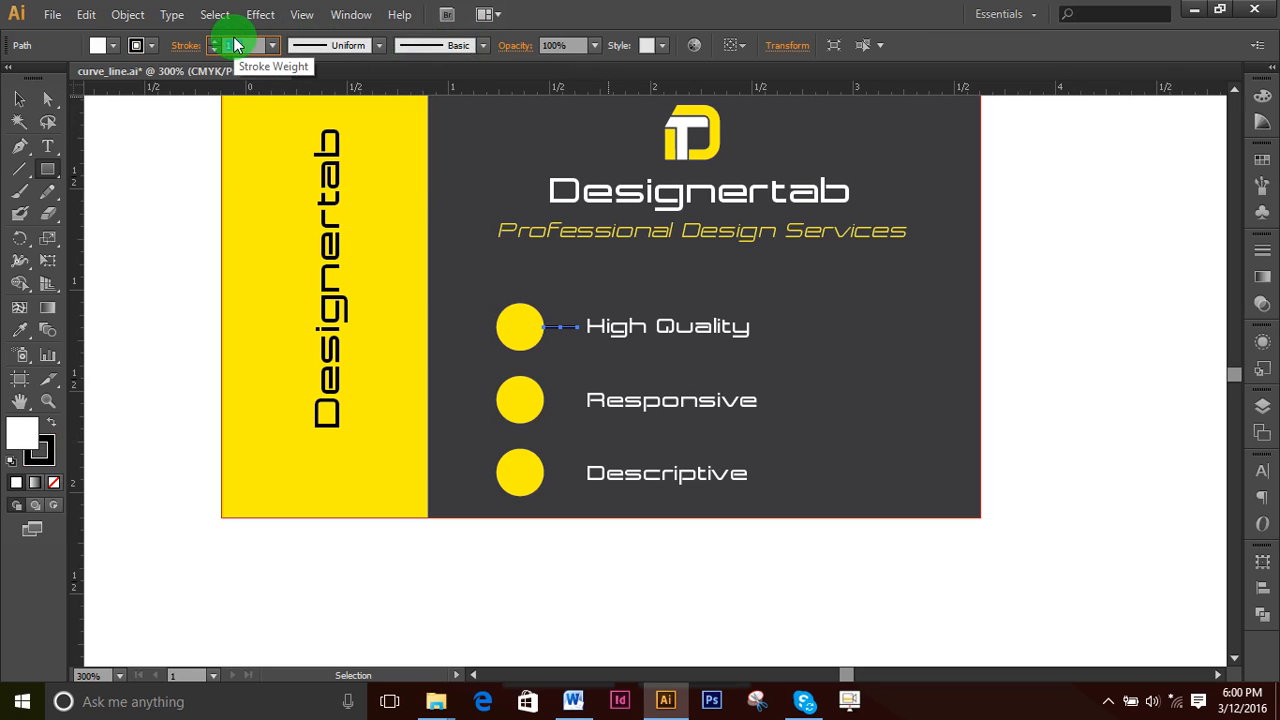
scroll(236, 45, up, 1)
click(378, 46)
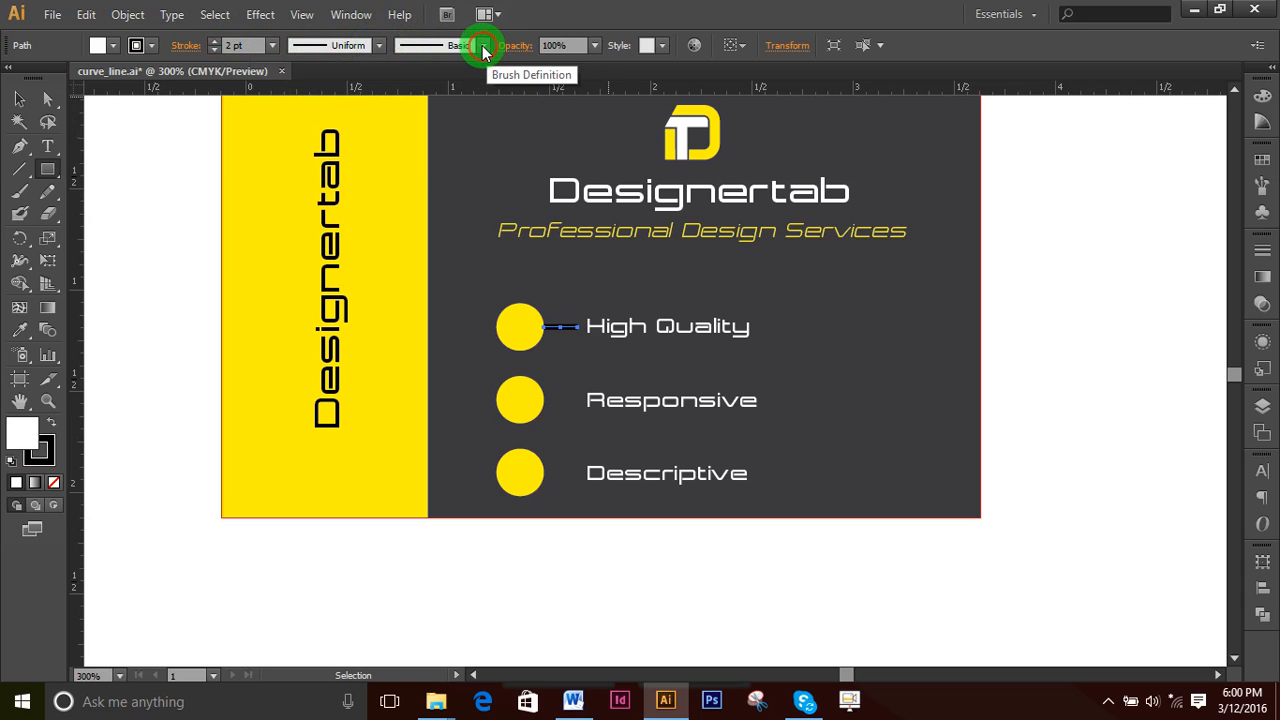
click(381, 46)
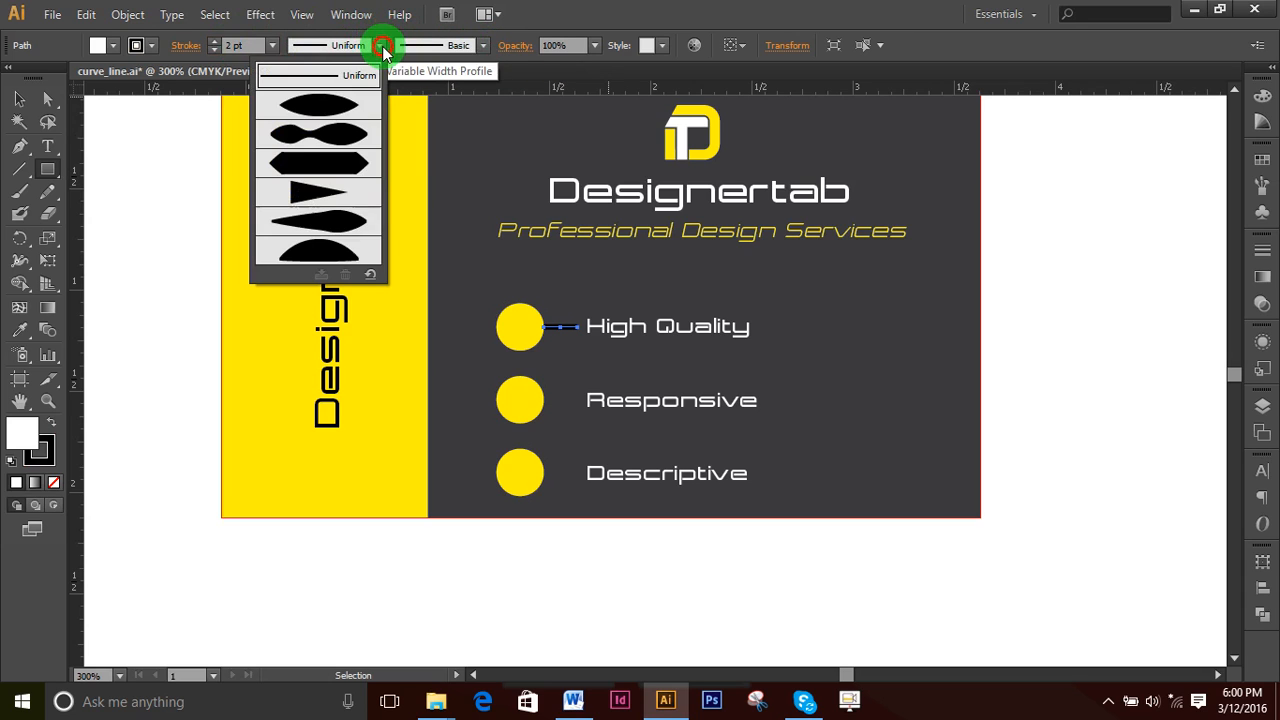
click(330, 195)
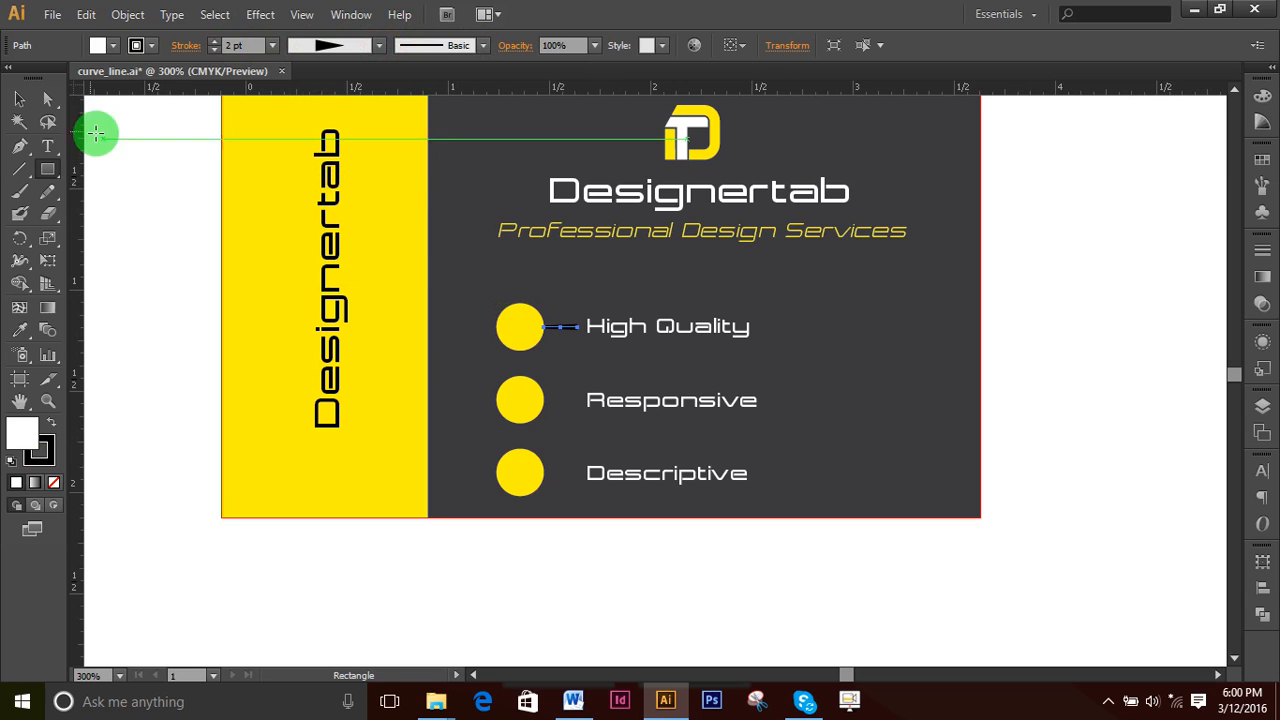
- Sample the top circle's yellow for the connector line and swap fill and stroke so the line has only a yellow stroke
click(19, 99)
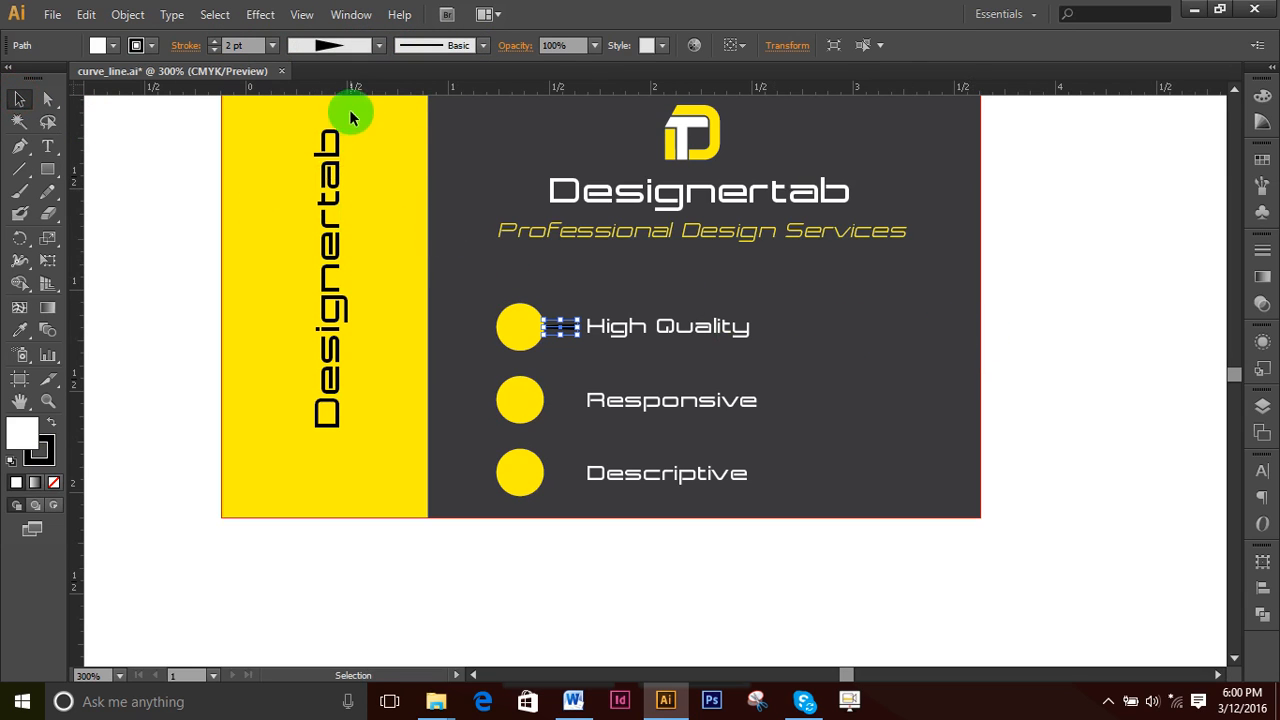
double_click(51, 446)
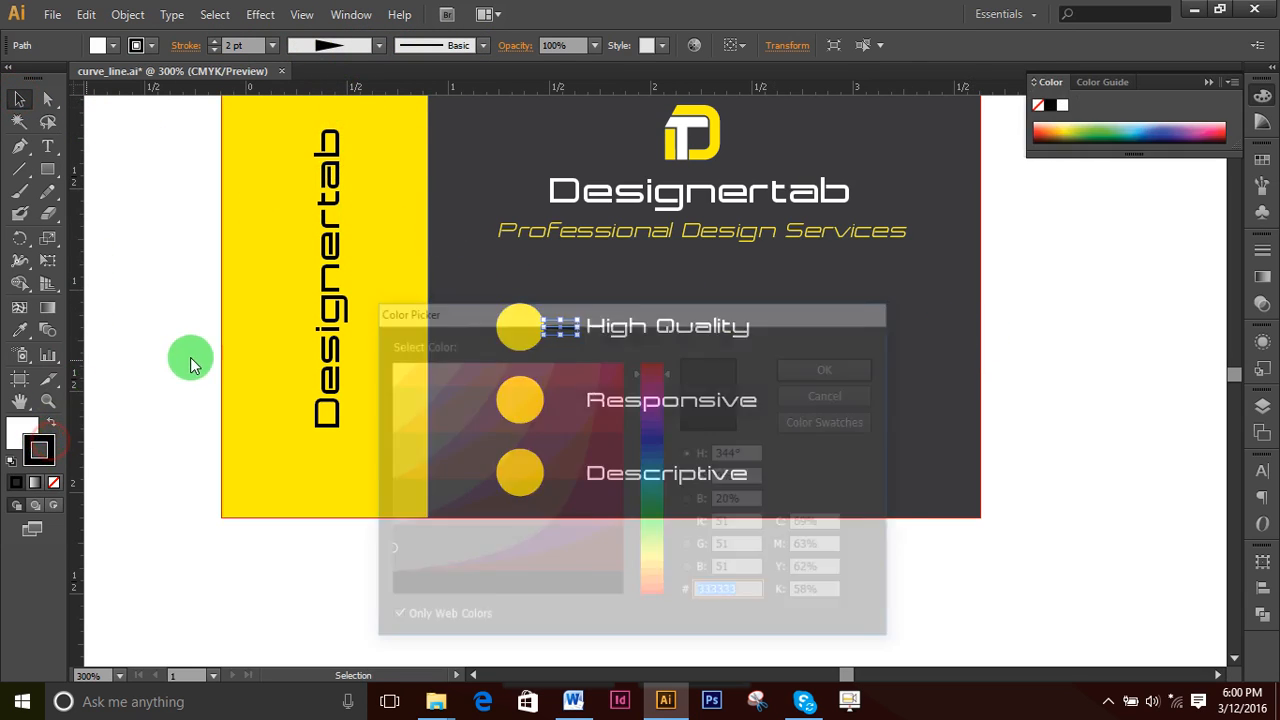
click(812, 397)
click(21, 330)
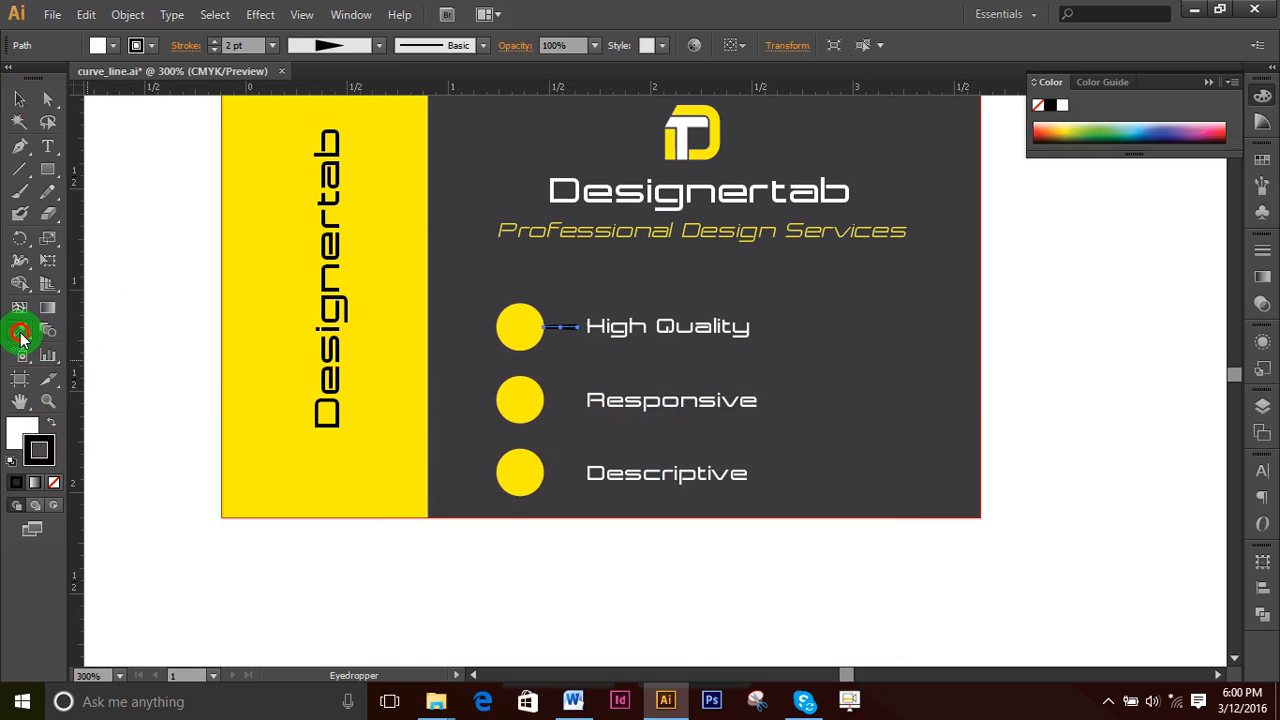
click(516, 318)
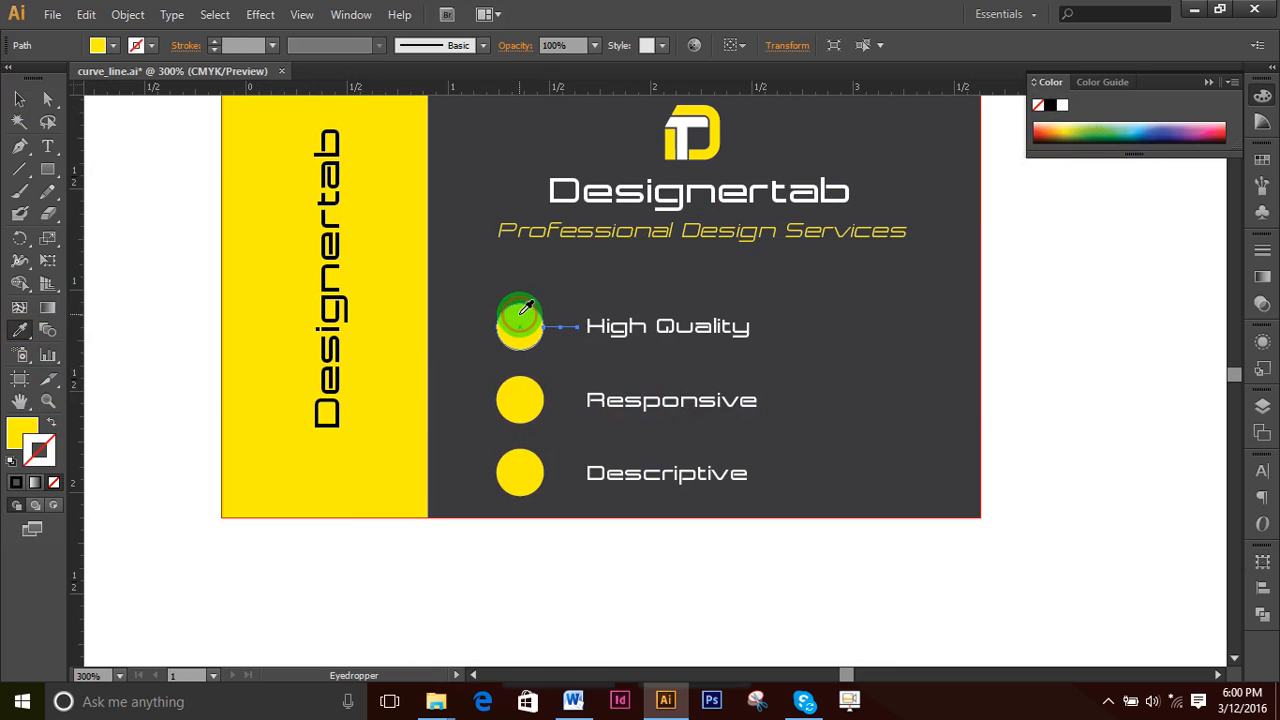
click(51, 423)
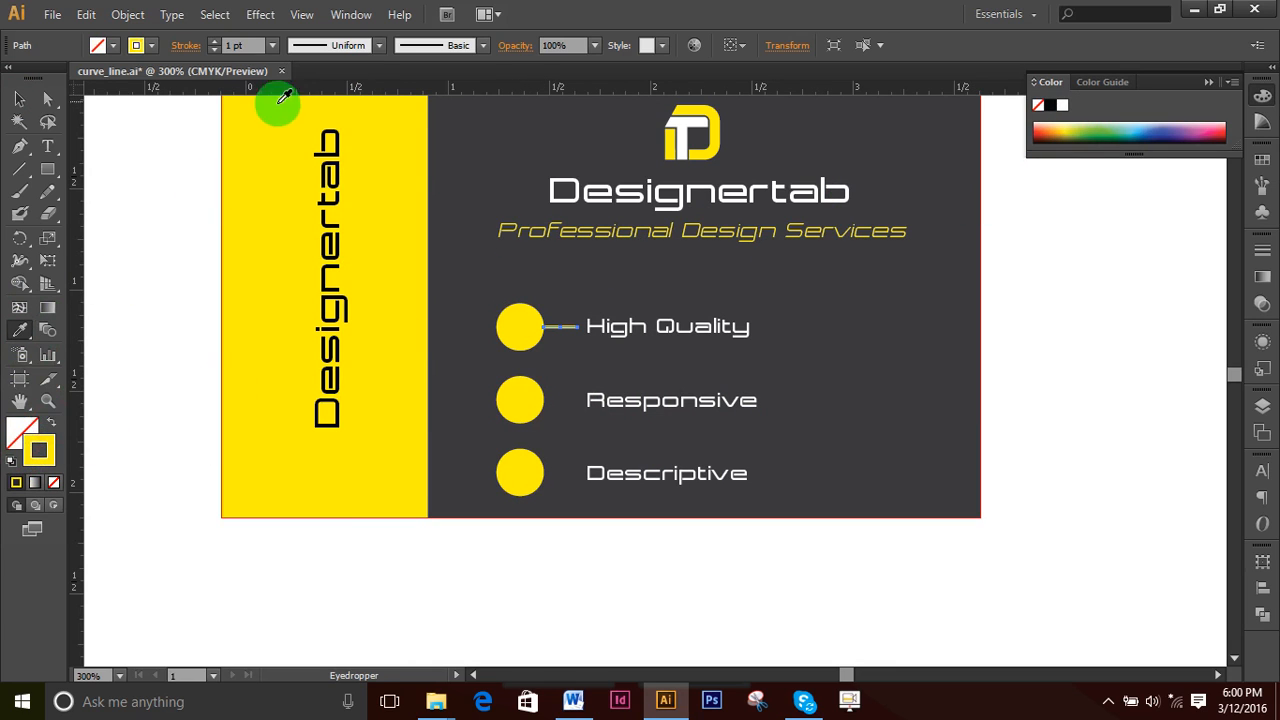
- Apply the triangular tapered width profile to the yellow connector line and deselect it
click(381, 46)
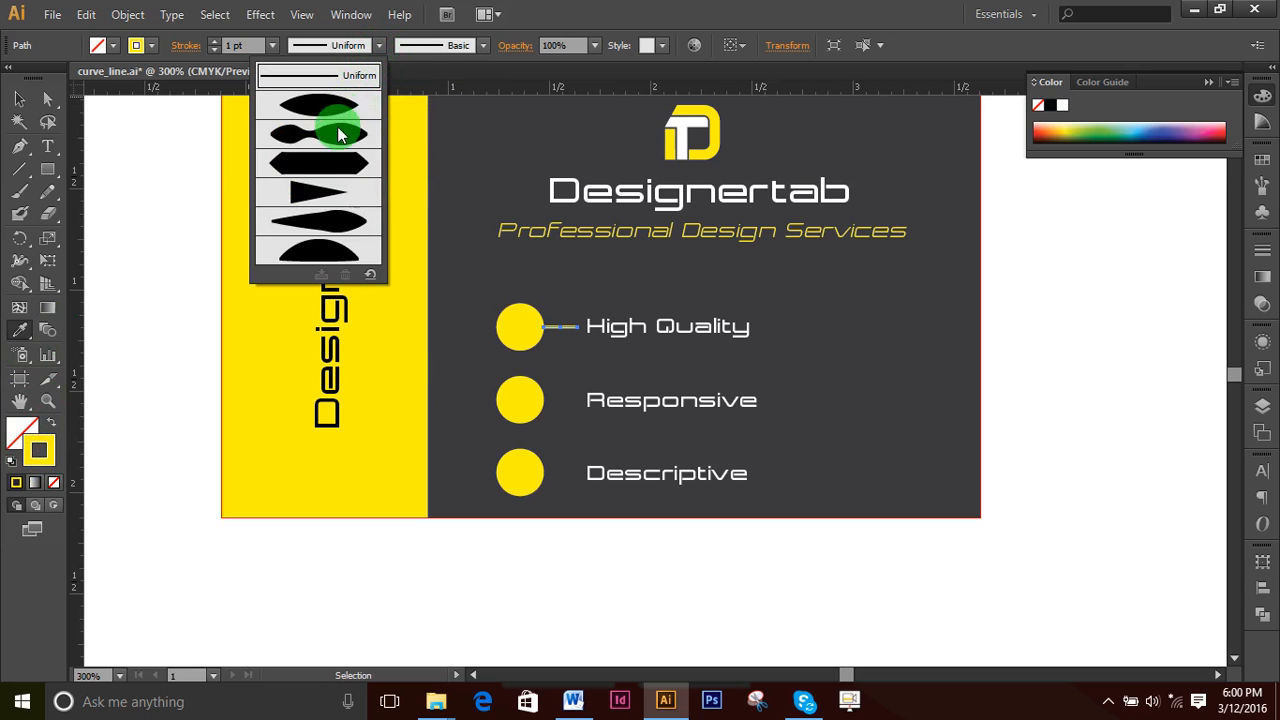
click(336, 194)
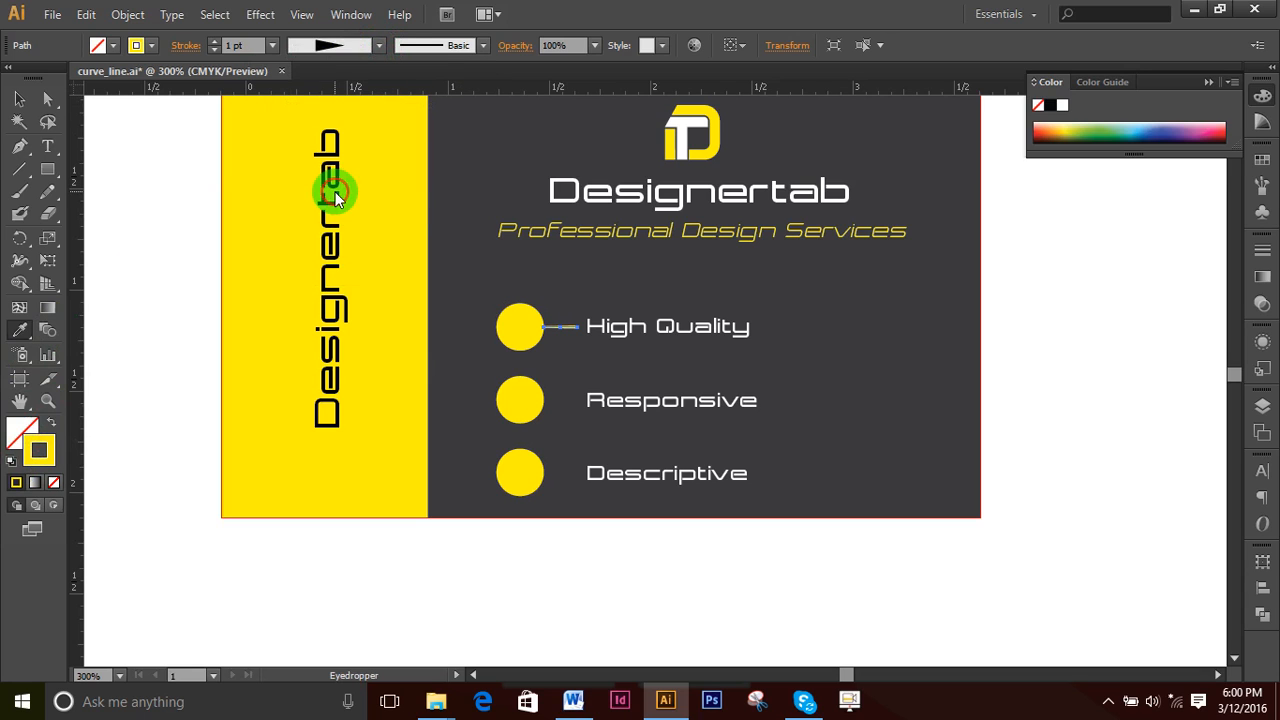
click(19, 98)
drag(583, 320, 500, 349)
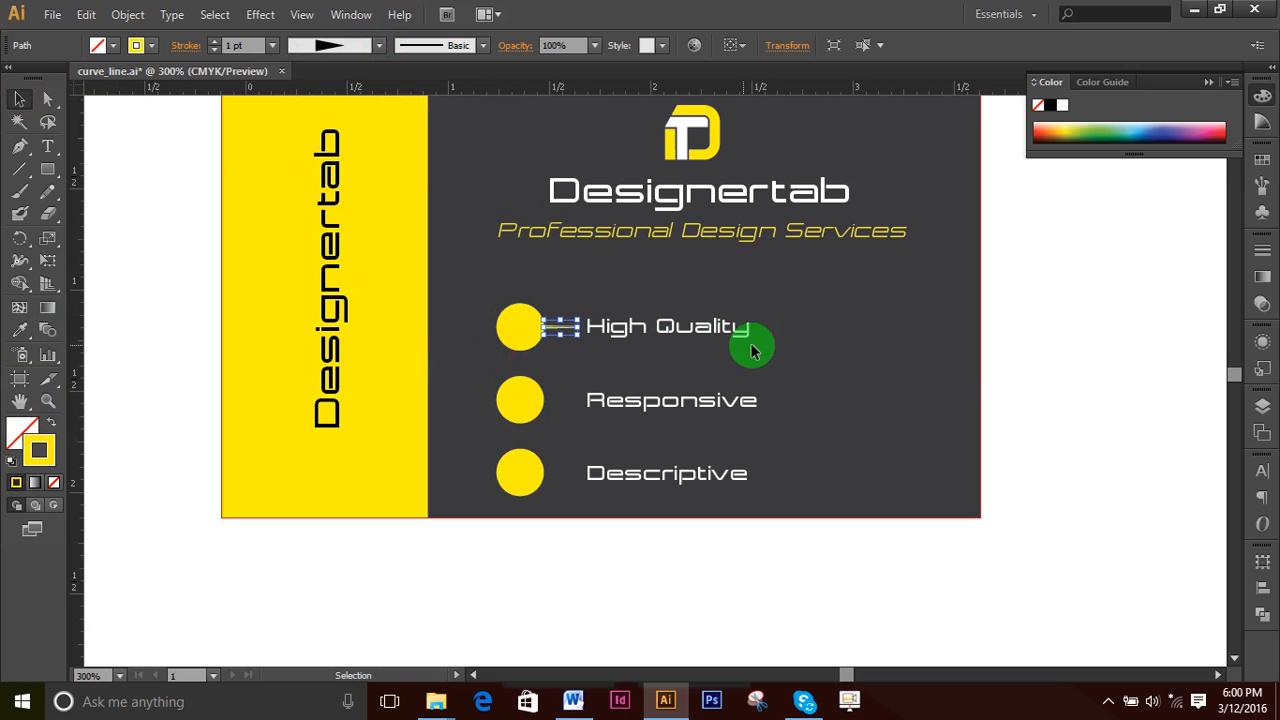
click(1050, 378)
- Make a small dot from a scaled-down copy of the top circle and place it at the connector's narrow end
key(z)
click(586, 340)
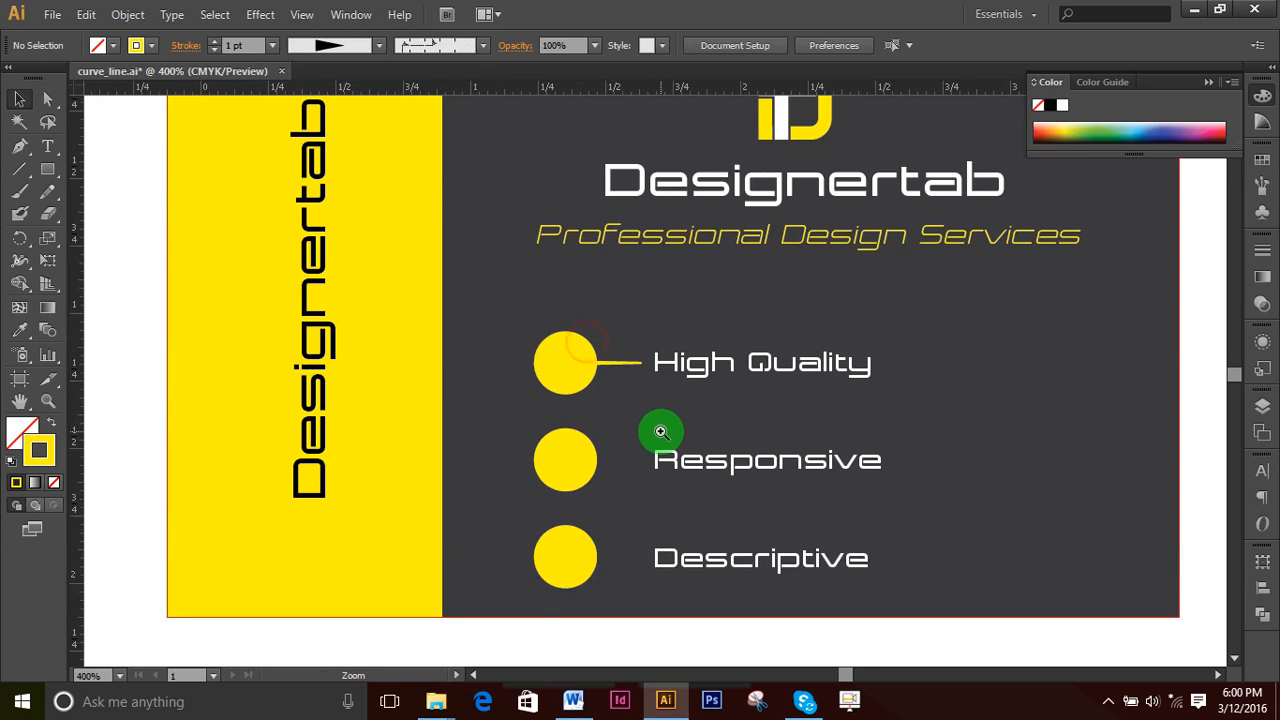
click(658, 405)
click(610, 344)
key(v)
click(637, 320)
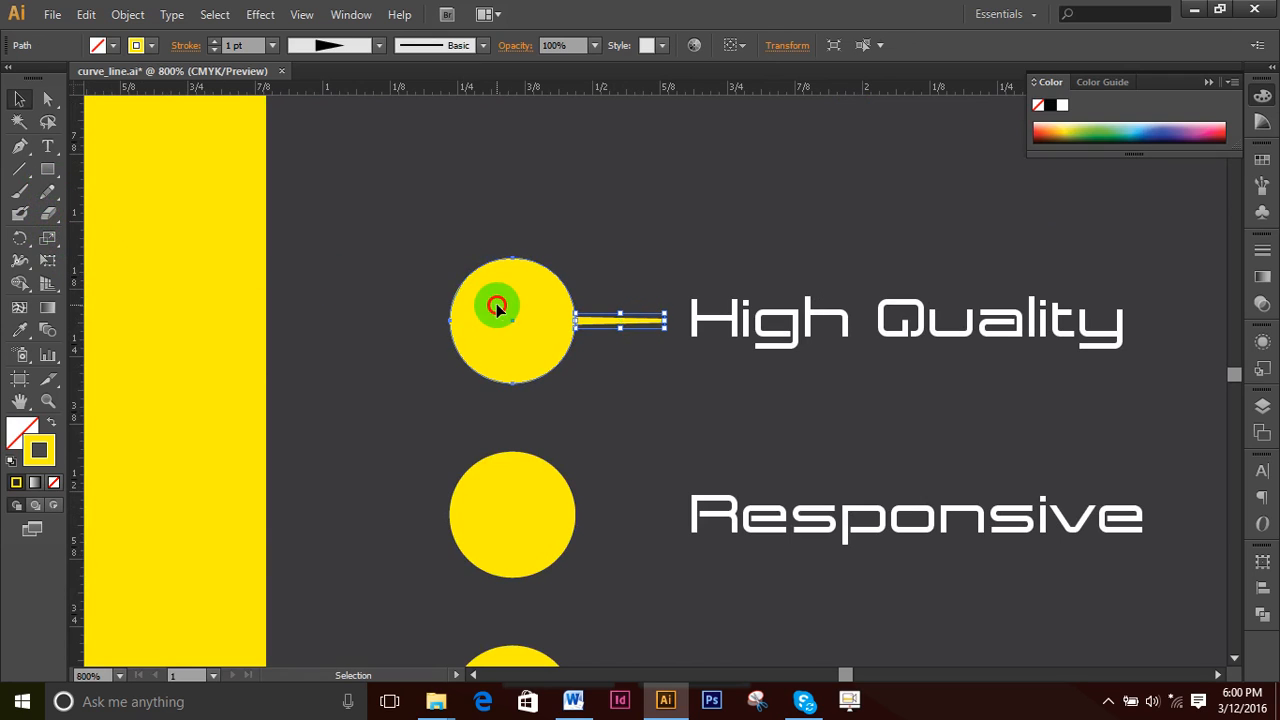
click(497, 308)
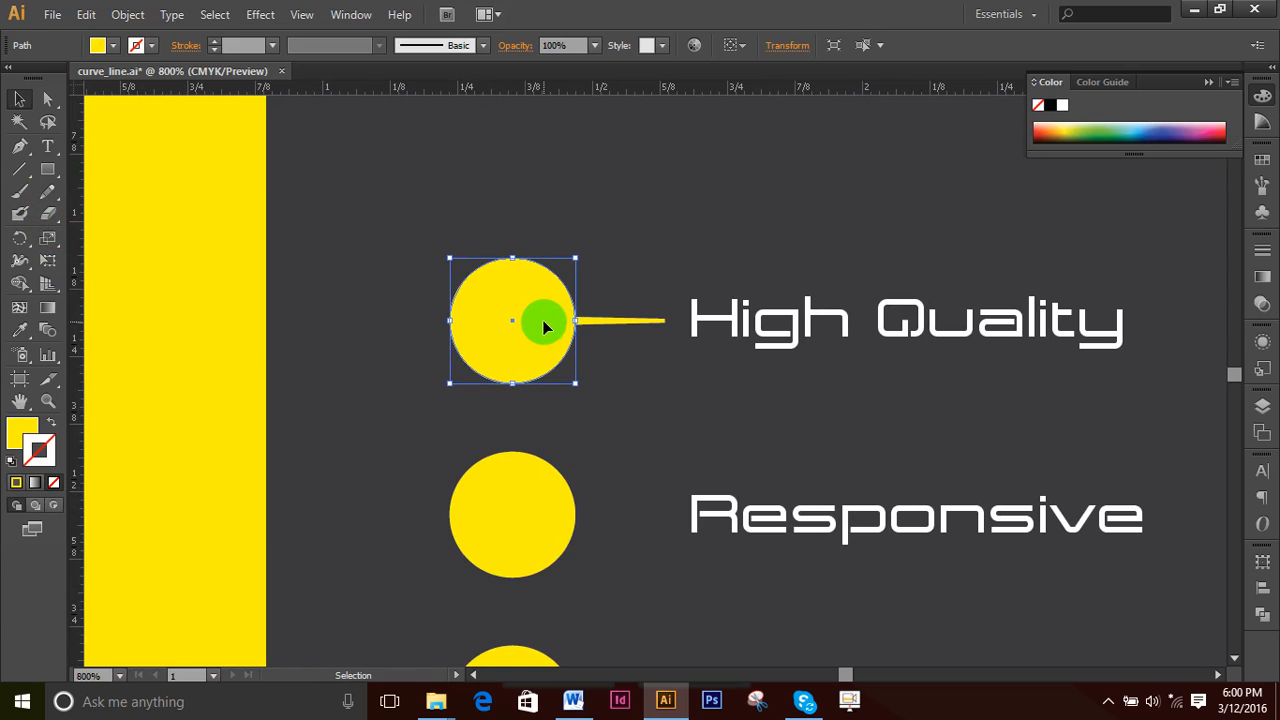
drag(577, 384, 665, 322)
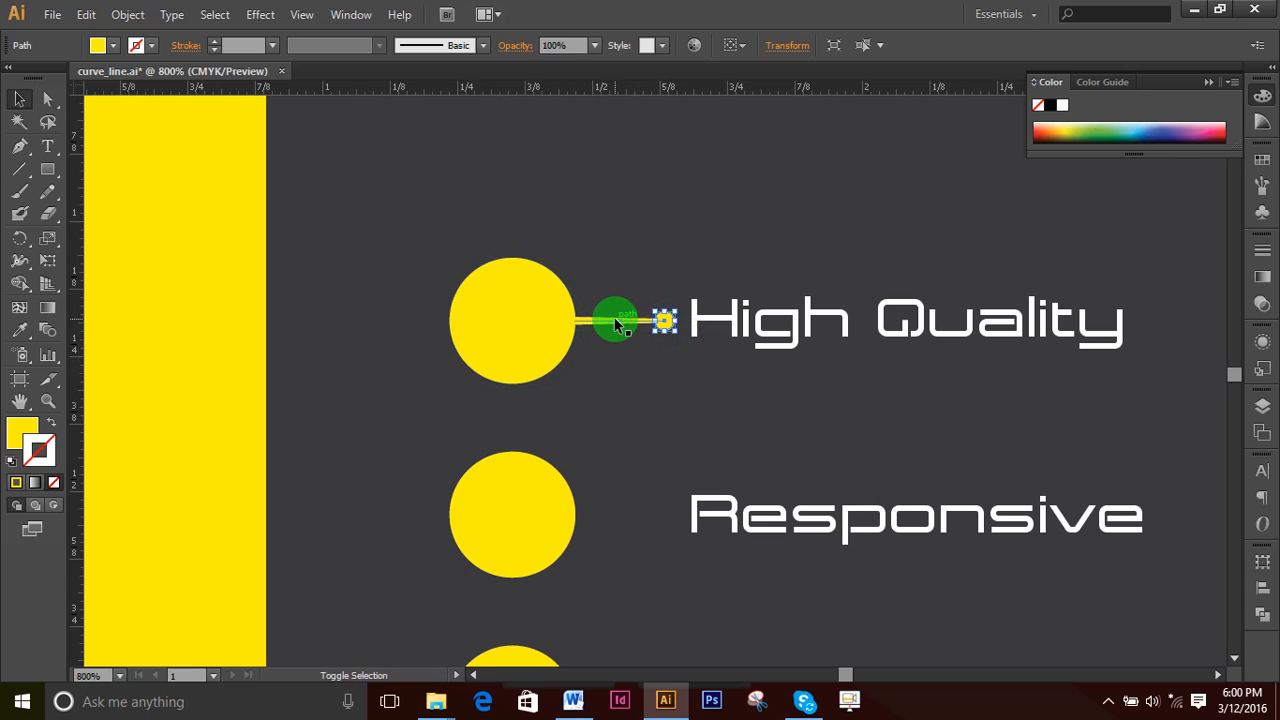
- Duplicate the connector line and its end dot straight down to sit between the middle circle and the "Responsive" label
shift+click(615, 321)
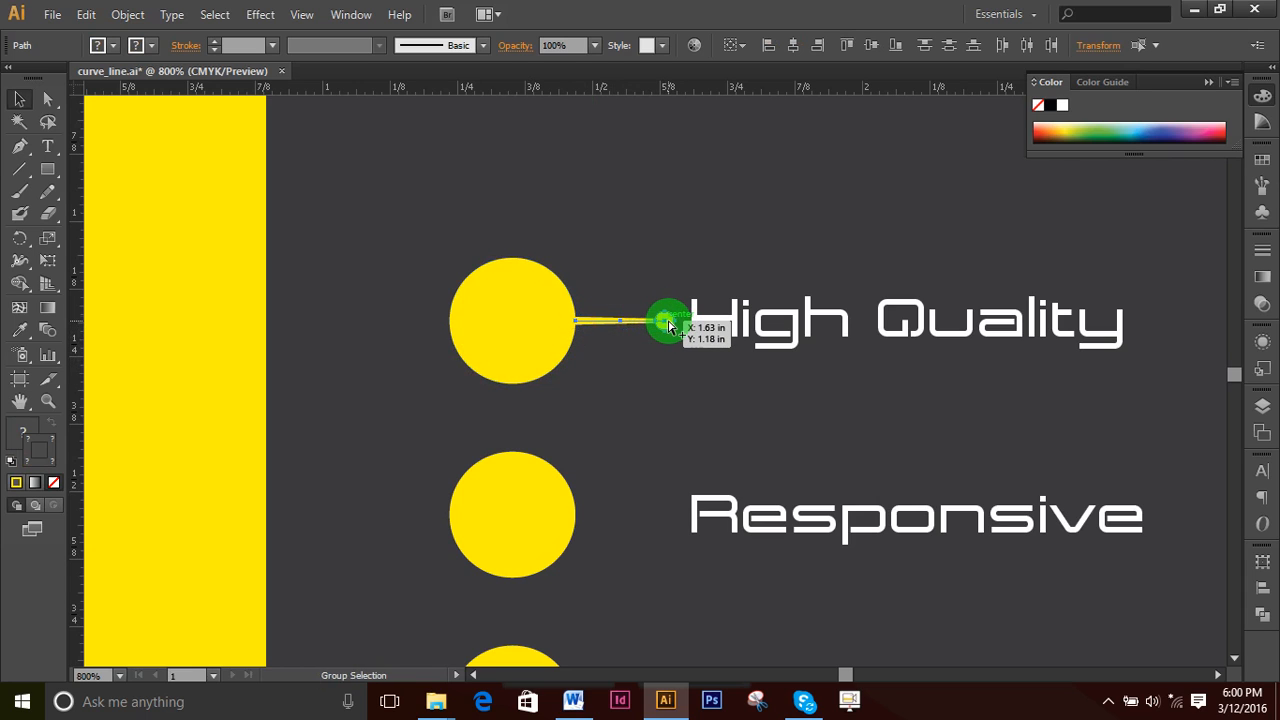
drag(668, 325, 664, 513)
scroll(672, 518, down, 3)
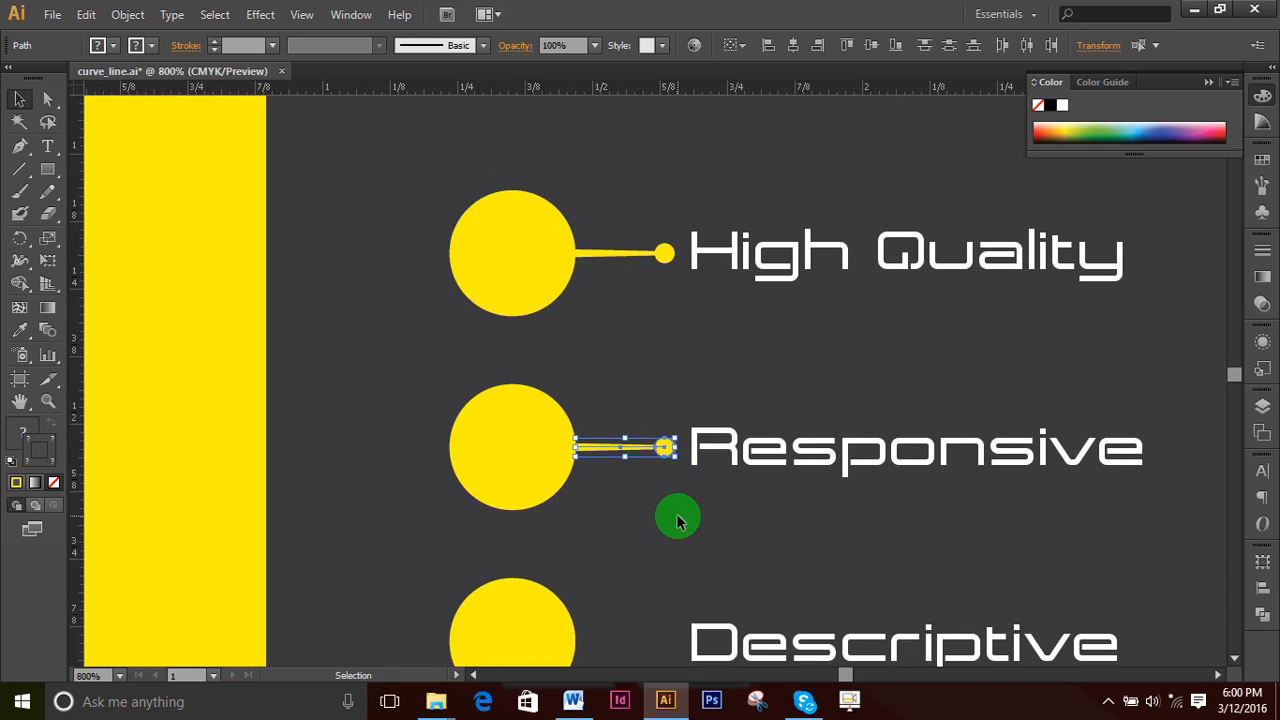
- Duplicate the connector and dot once more down to the "Descriptive" row, deselect, and save the document
scroll(678, 520, down, 4)
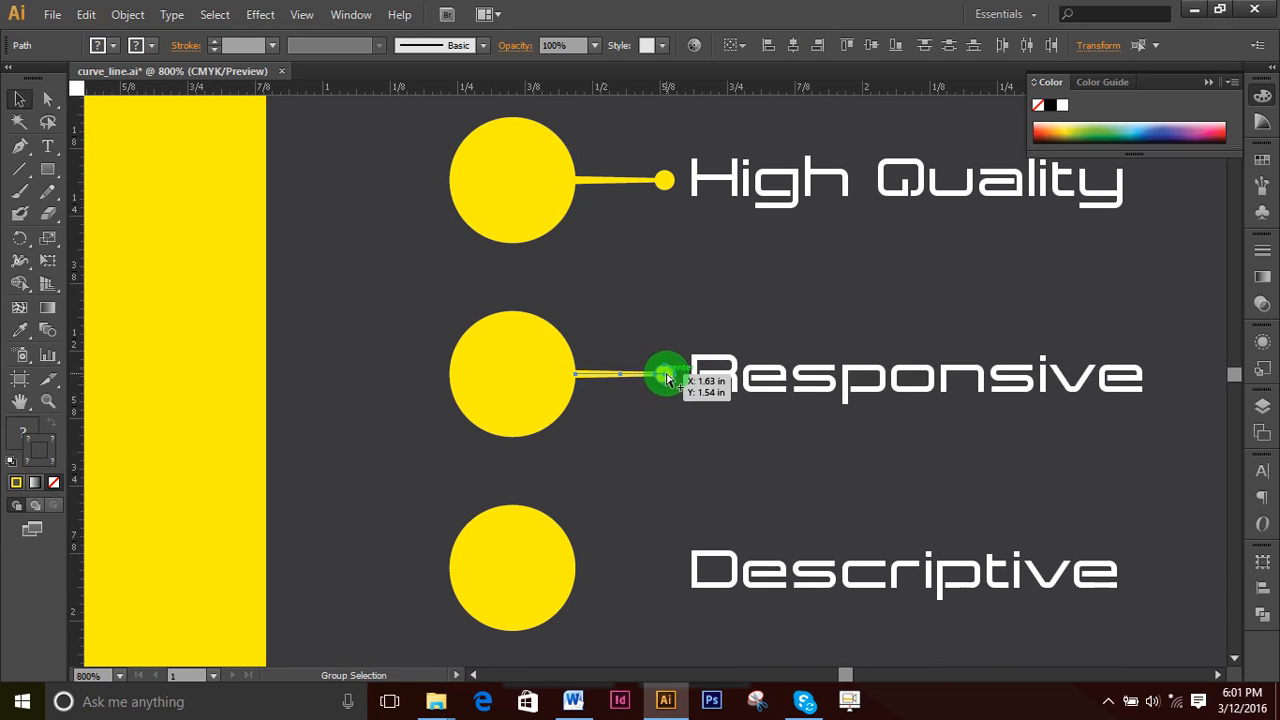
drag(668, 378, 667, 575)
key(ctrl+0)
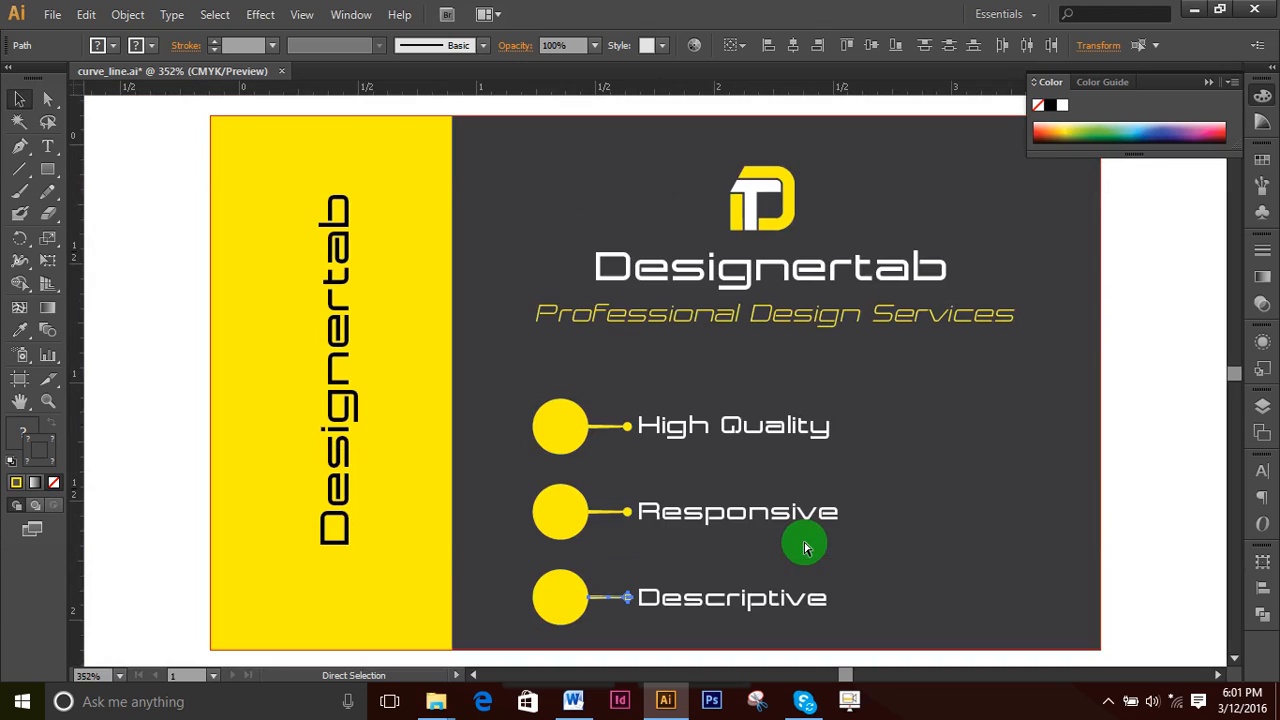
click(1158, 416)
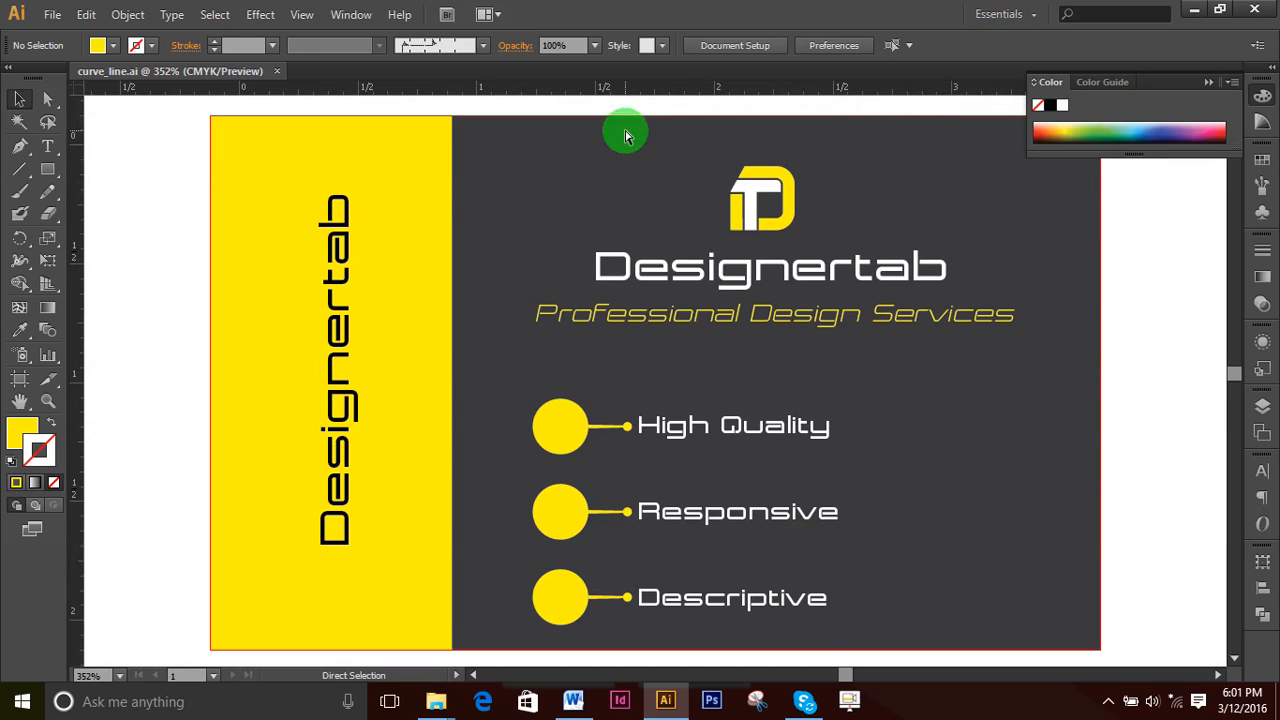
key(v)
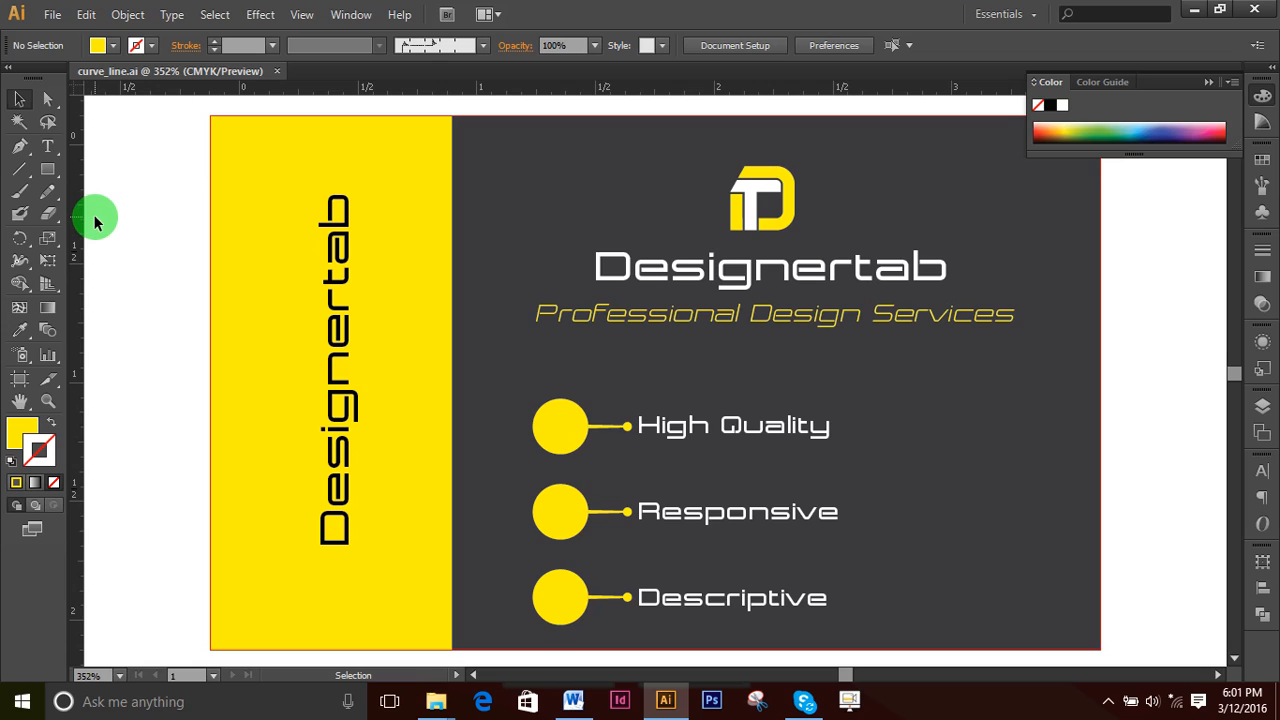
click(849, 698)
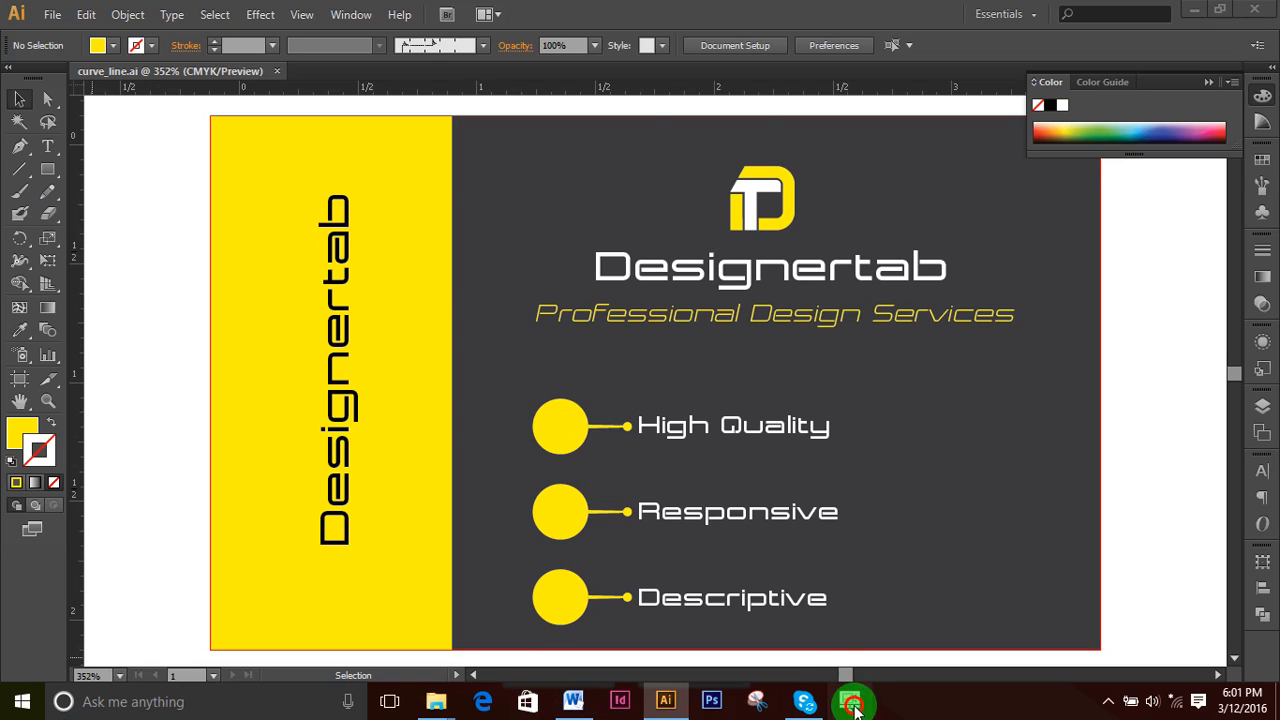